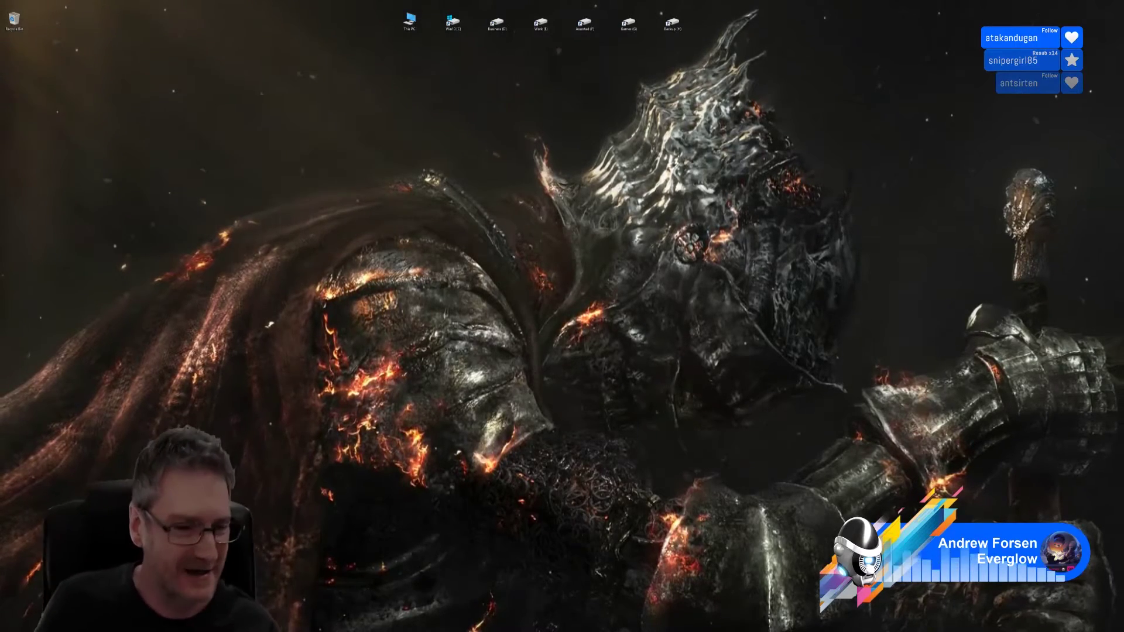
Step: Switch to 3ds Max and examine the gazebo scene's gate pillars, steps and terrace parts
key(alt+Tab)
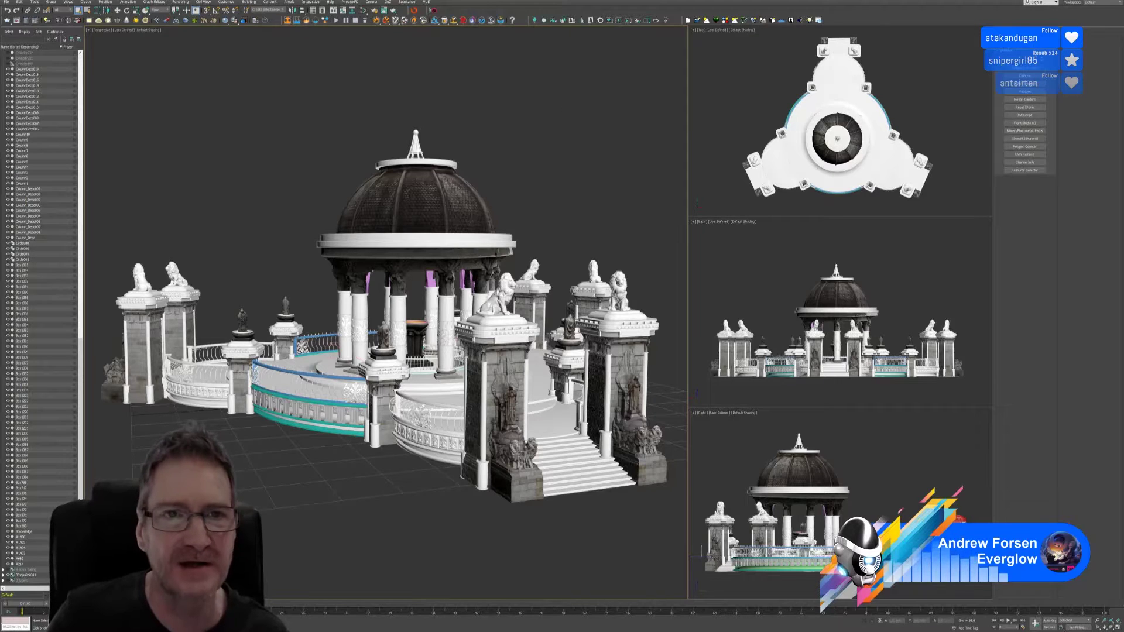
click(427, 2)
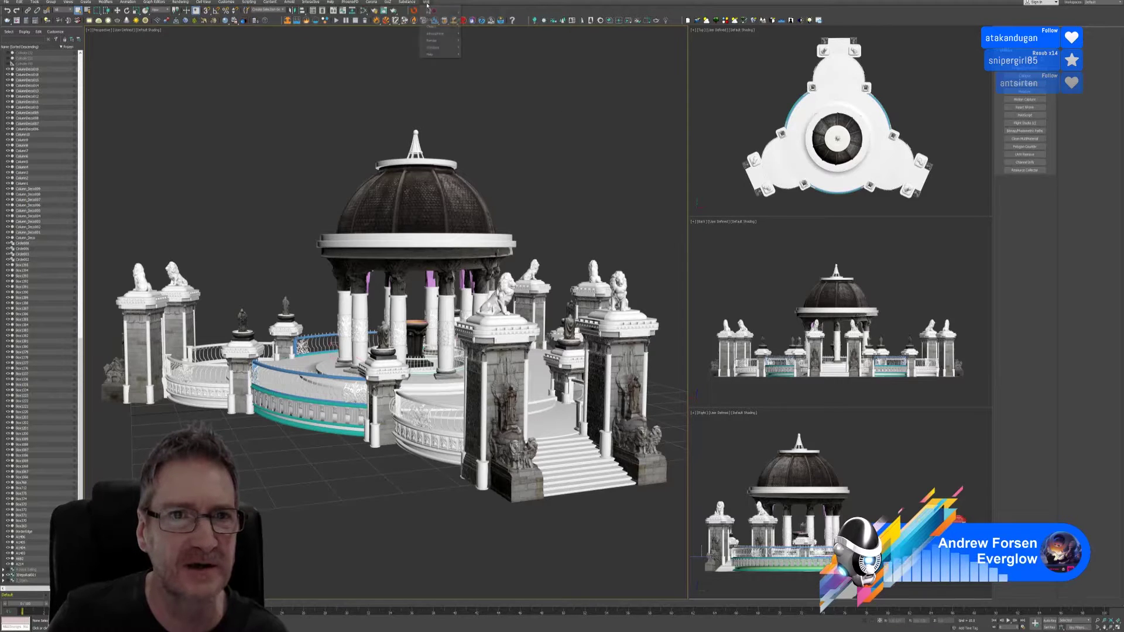
click(427, 3)
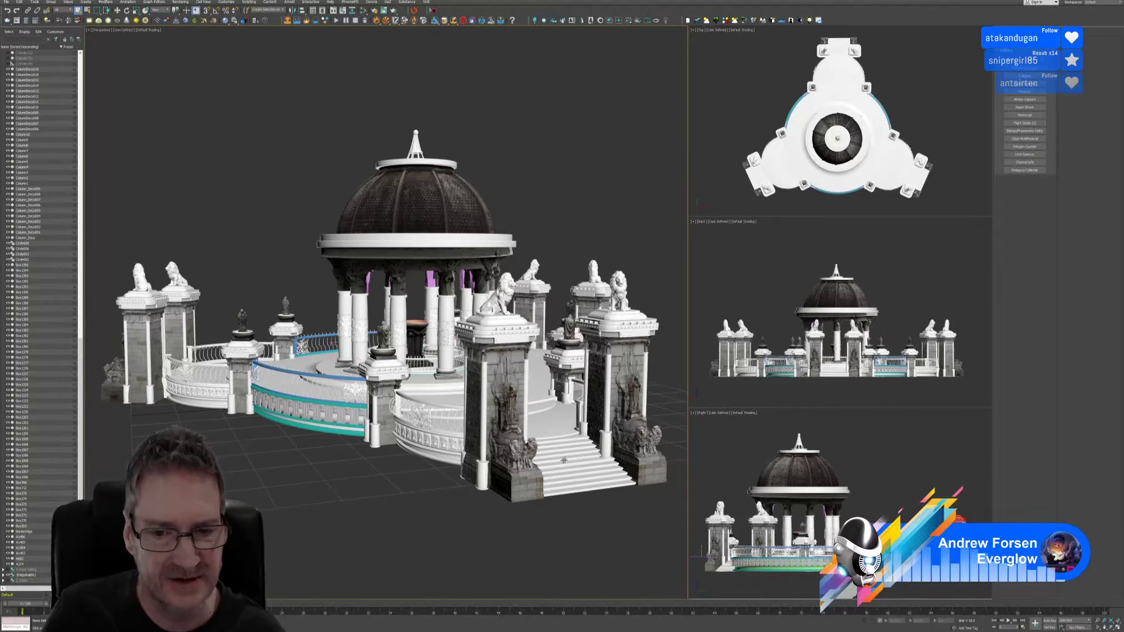
click(575, 475)
scroll(578, 474, up, 4)
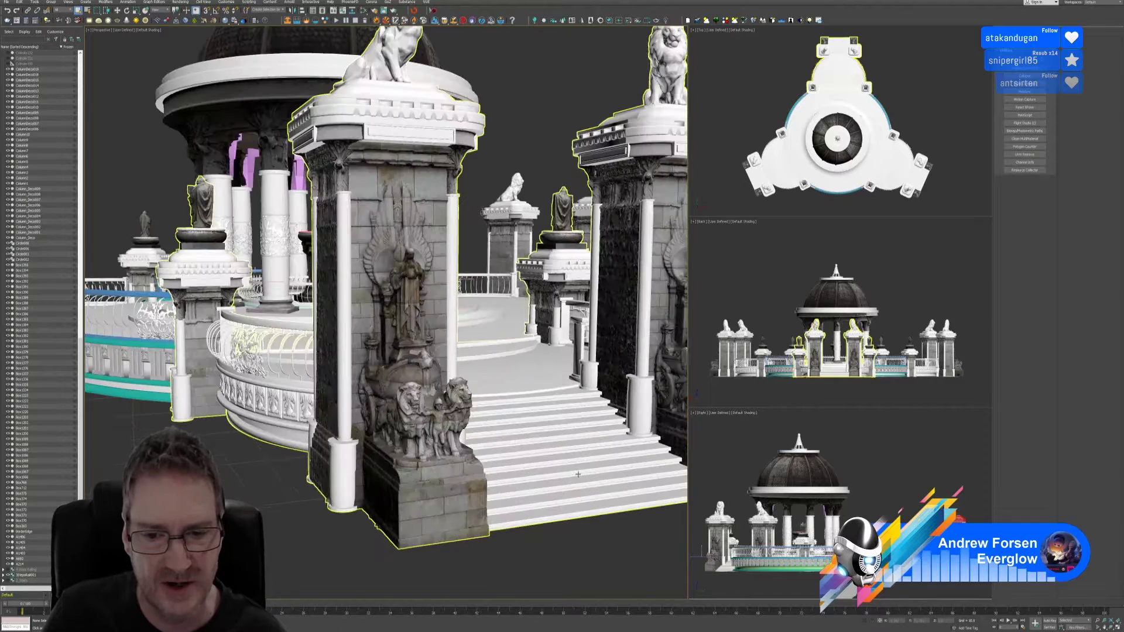
scroll(577, 474, down, 6)
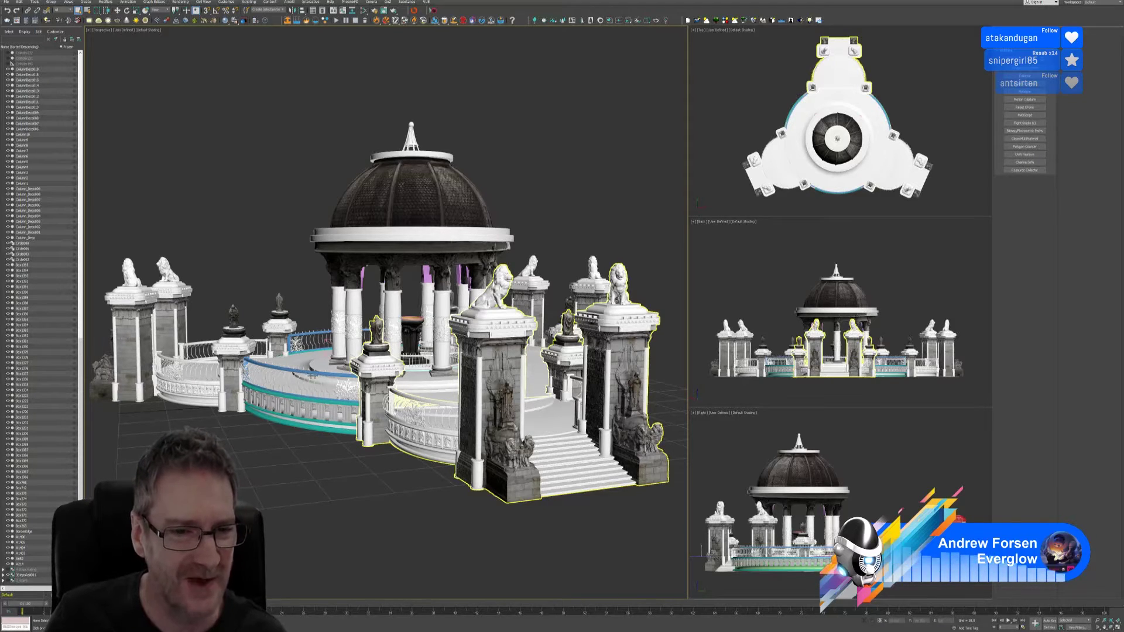
click(309, 378)
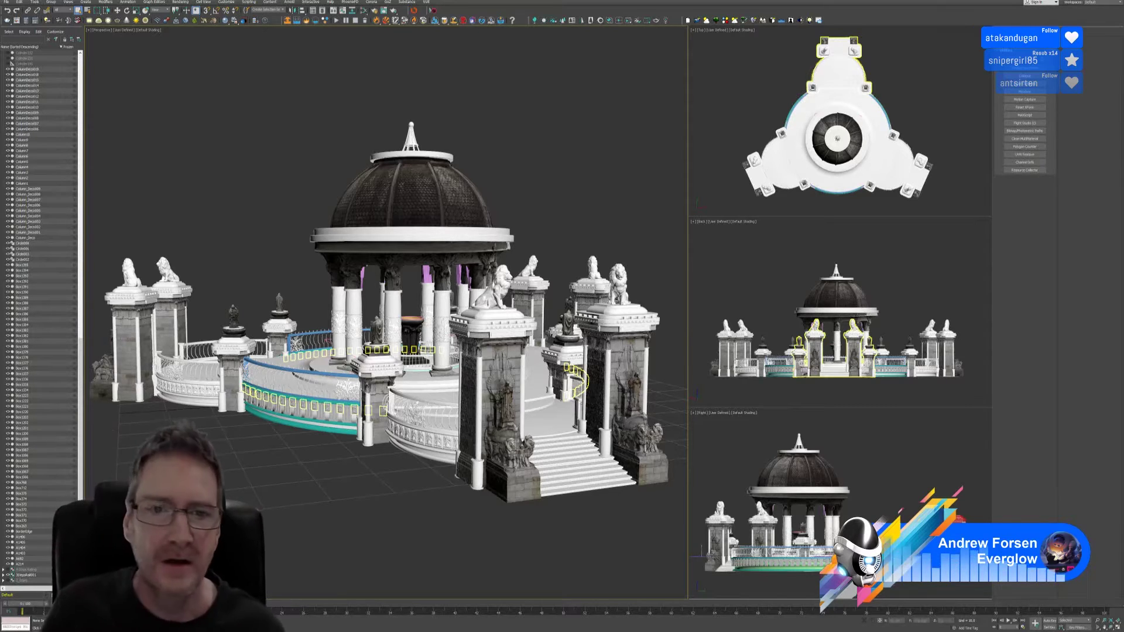
click(533, 210)
middle_drag(533, 210, 551, 204)
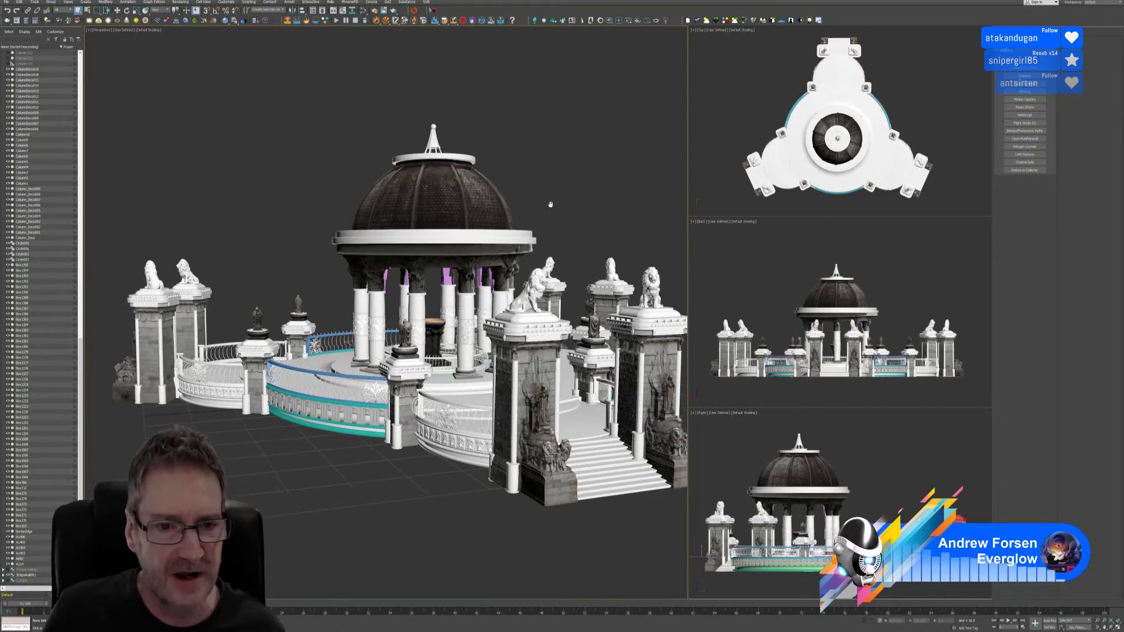
Step: Select the purple inner supports above the gazebo columns and collapse their whole modifier stack
scroll(422, 281, up, 3)
click(450, 263)
scroll(454, 252, up, 2)
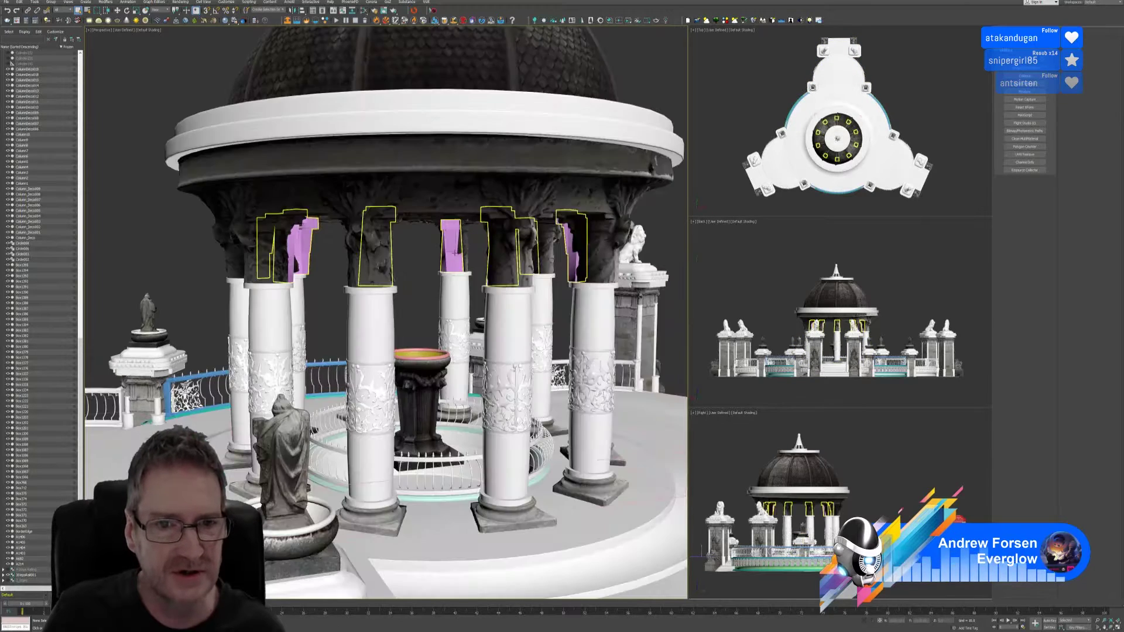
scroll(455, 254, up, 3)
click(445, 245)
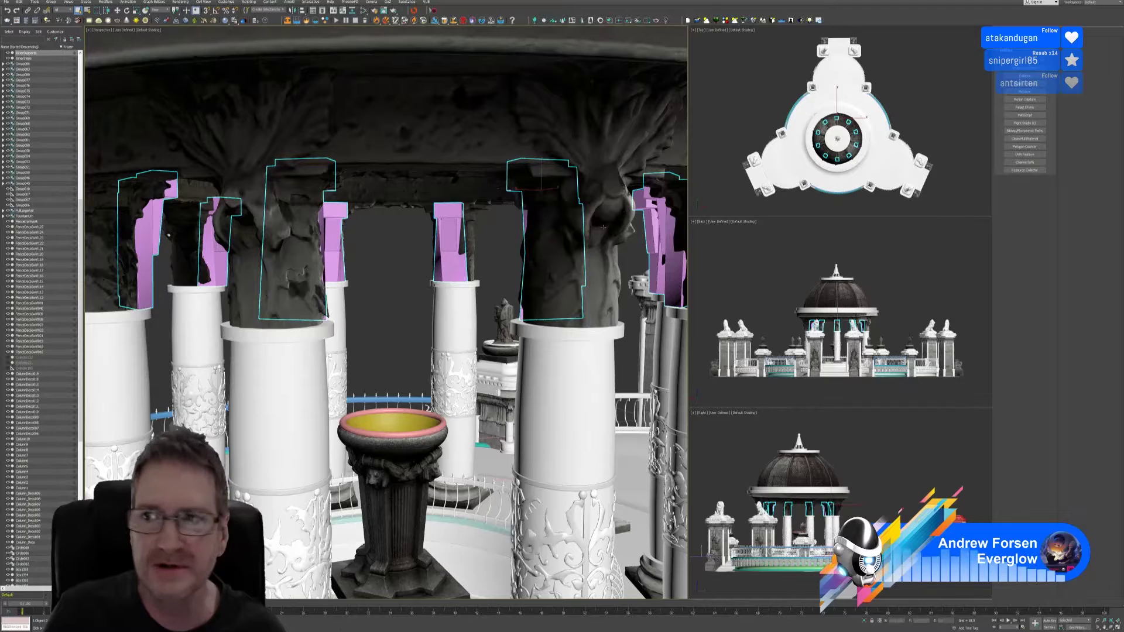
click(1012, 74)
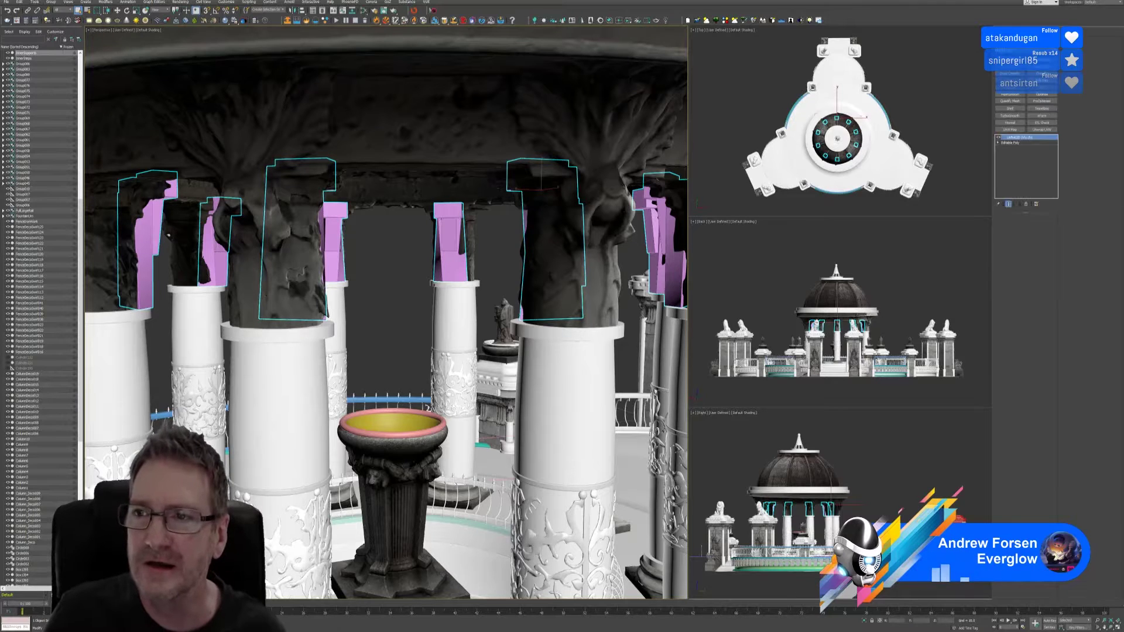
right_click(1034, 139)
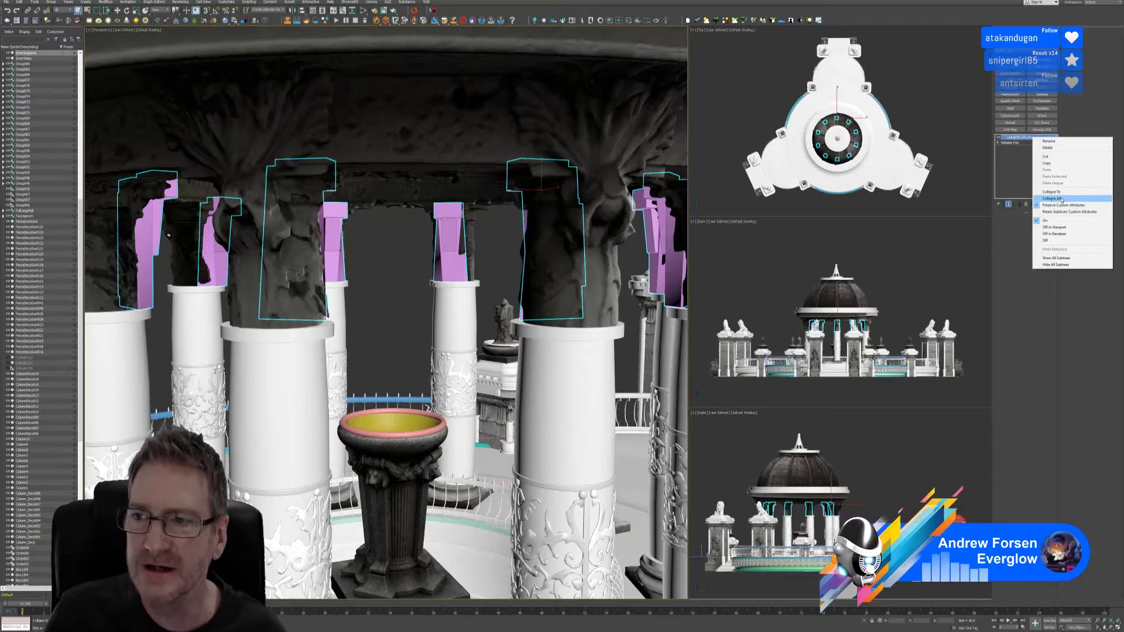
click(1062, 199)
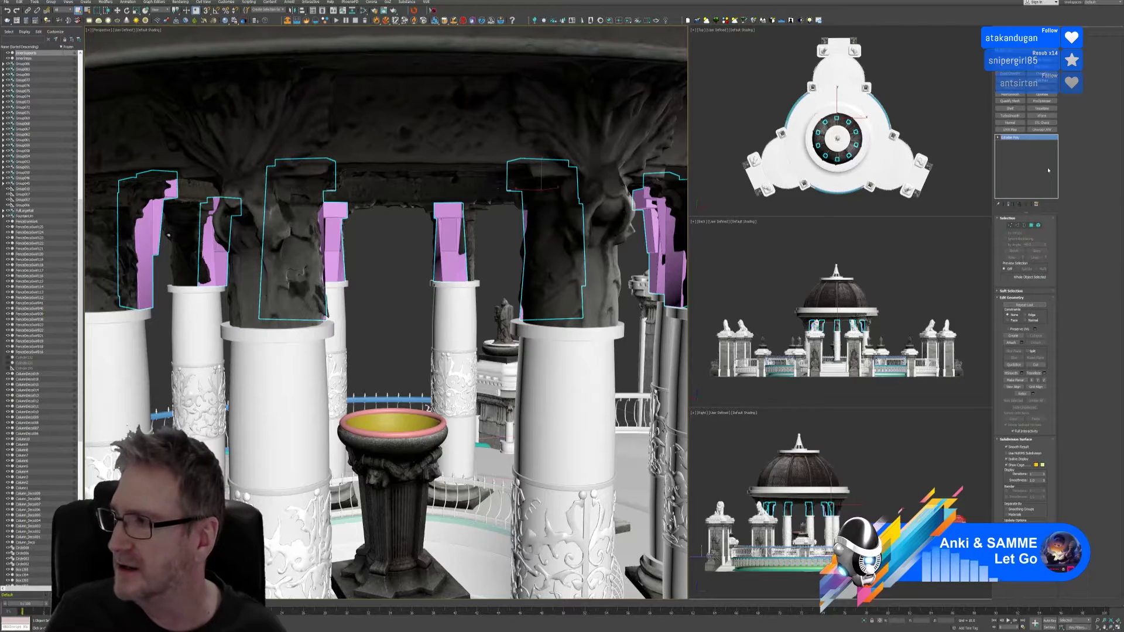
Step: Add an Unwrap UVW modifier to the inner supports and check their layout in the UV editor
click(1042, 129)
click(1023, 344)
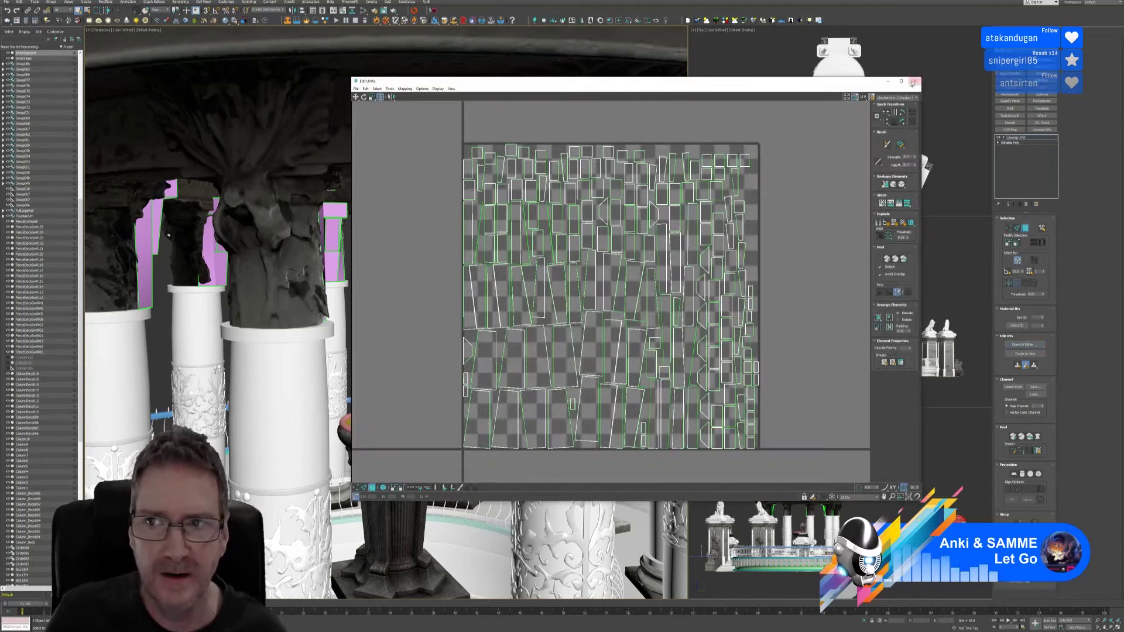
click(916, 83)
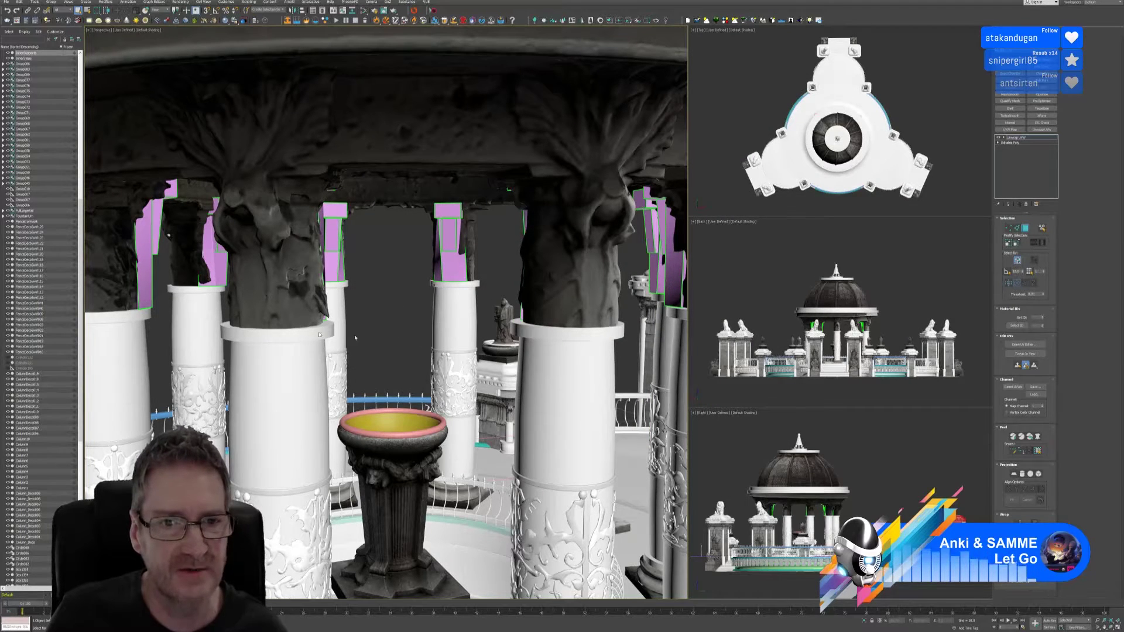
Step: Assign the plain white Standard material to the inner supports in the Slate Material Editor
click(462, 290)
scroll(462, 290, down, 5)
alt+middle_drag(585, 132, 558, 152)
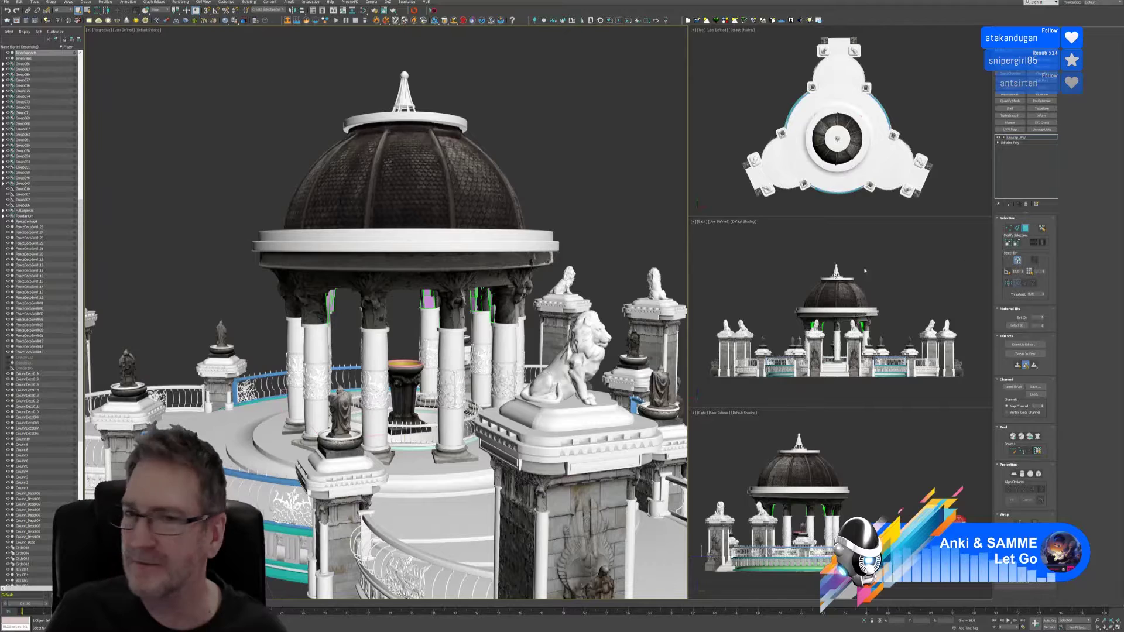
middle_drag(530, 206, 521, 165)
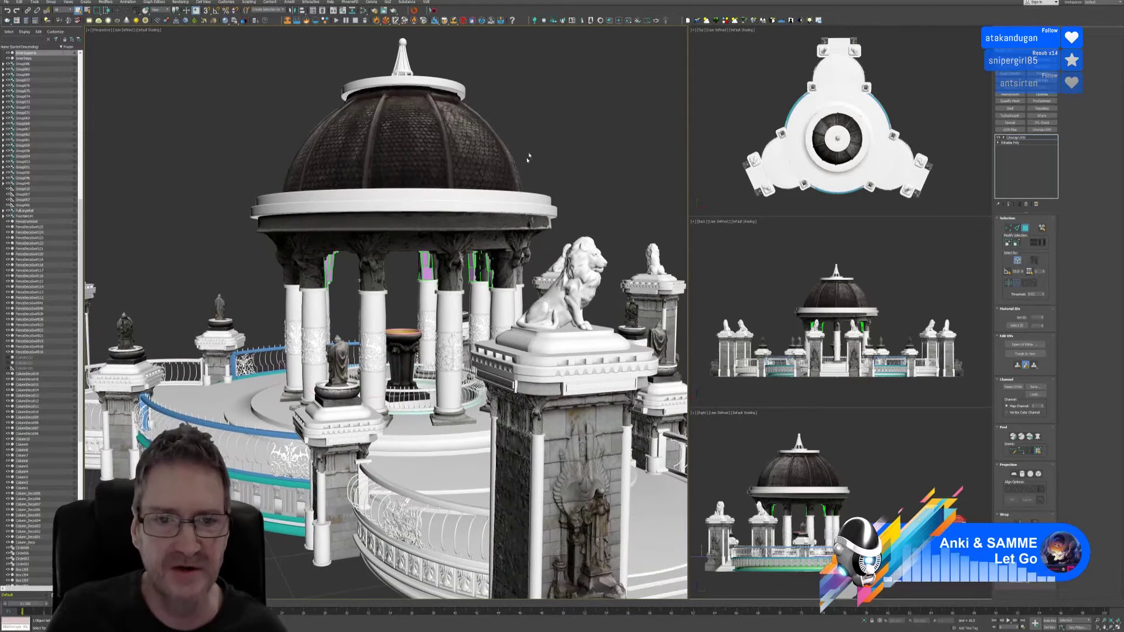
click(362, 10)
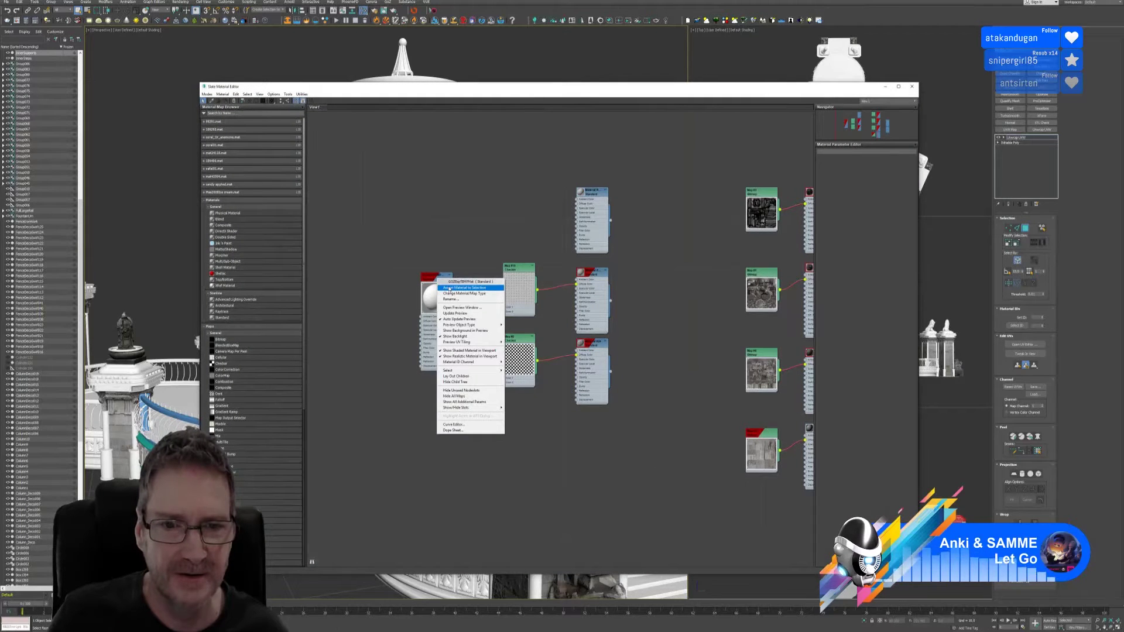
click(449, 293)
click(912, 86)
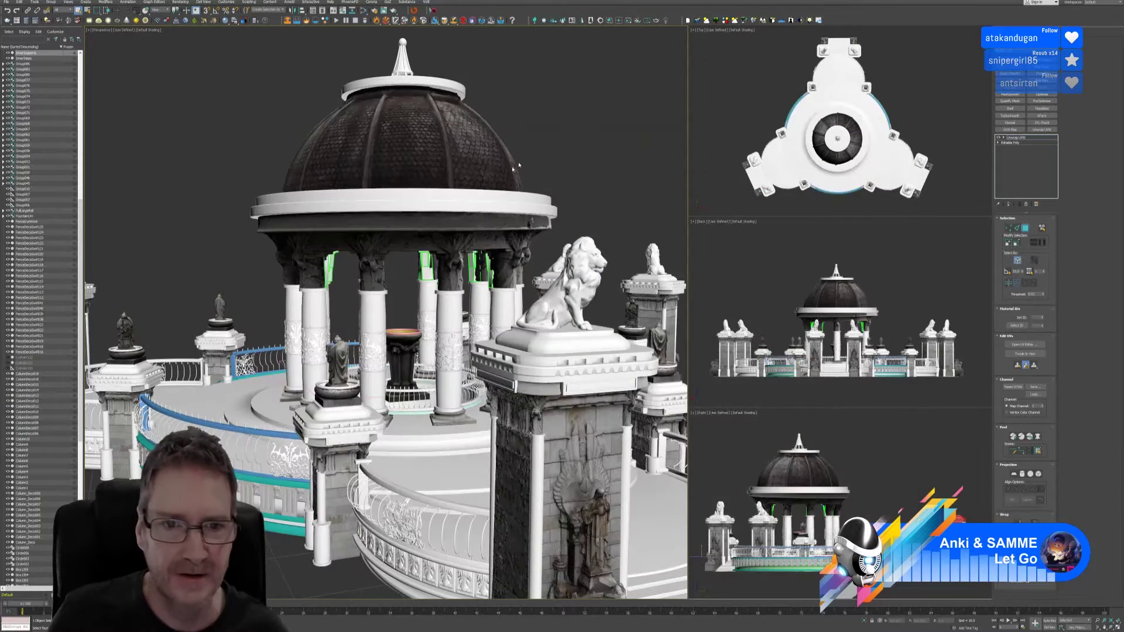
Step: Leave the supports' UV face selection, then select the terrace fence's curved bars and isolate them
middle_drag(660, 174, 645, 173)
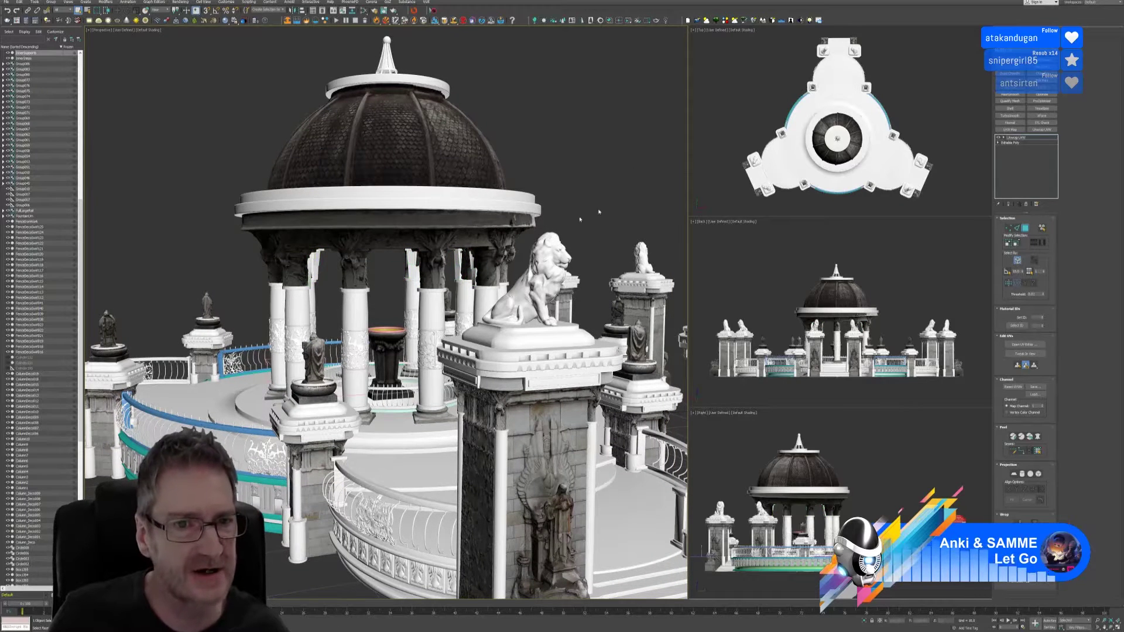
scroll(589, 175, down, 5)
alt+middle_drag(574, 168, 556, 179)
scroll(374, 352, up, 6)
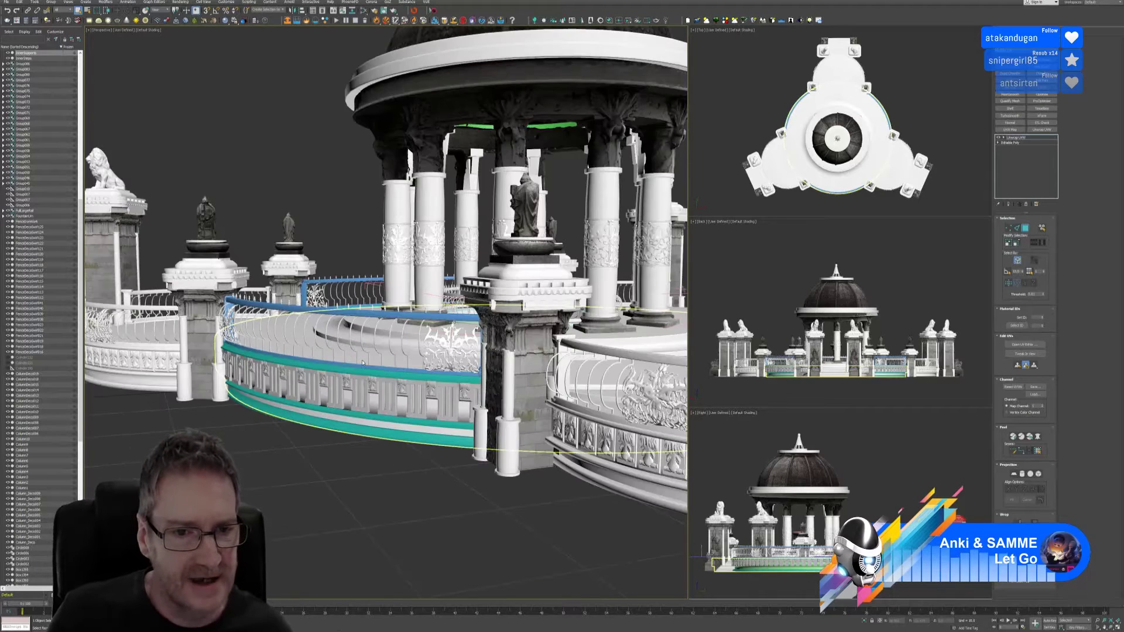
scroll(374, 352, up, 3)
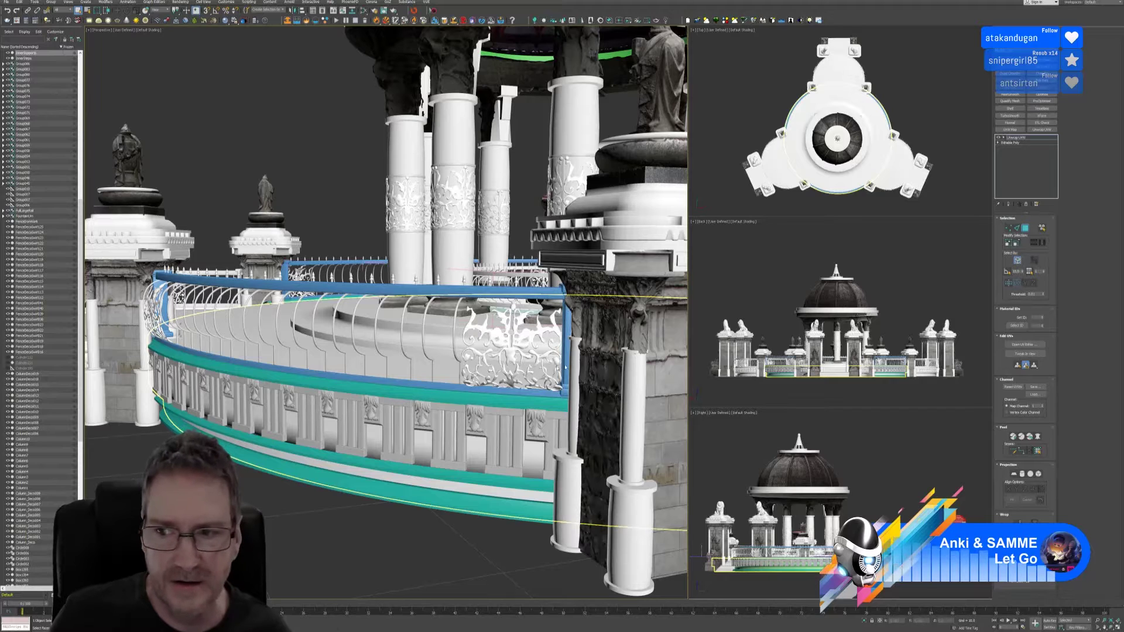
click(1025, 228)
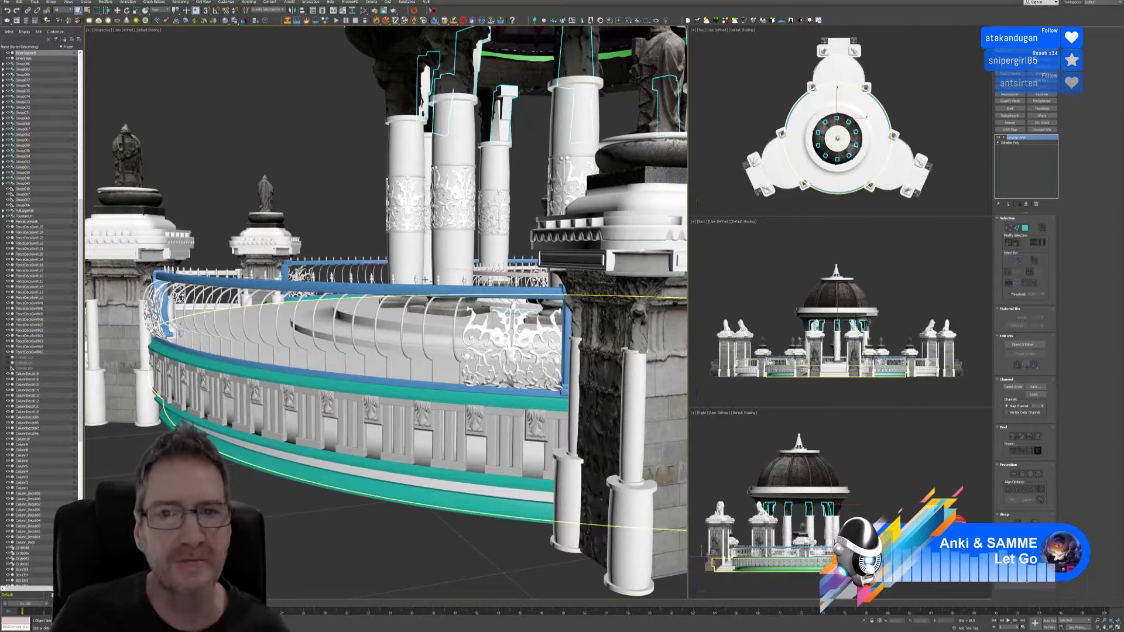
click(312, 515)
click(358, 340)
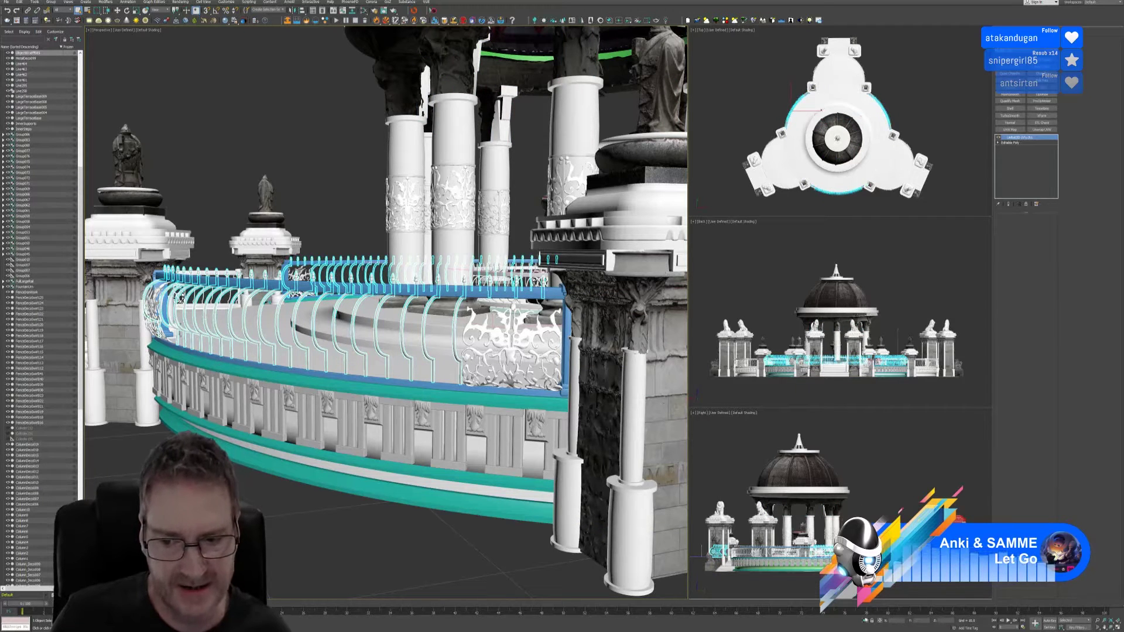
click(863, 621)
alt+middle_drag(441, 377, 414, 382)
scroll(449, 407, up, 3)
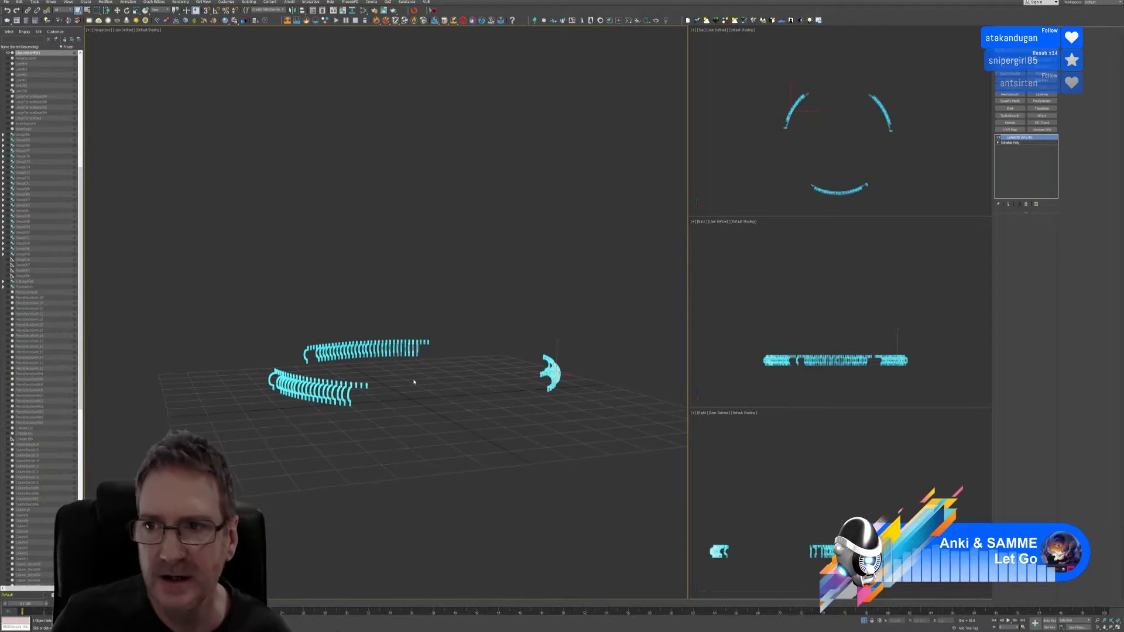
Step: Collapse the fence bars' modifier stack, add Unwrap UVW and check their layout in the UV editor
right_click(1031, 139)
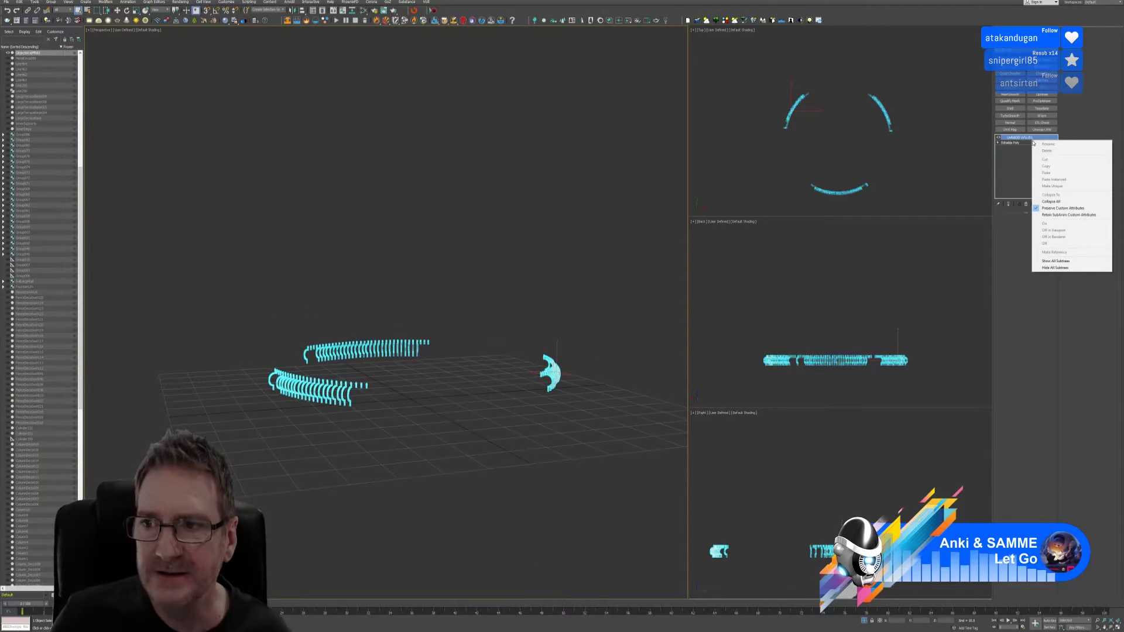
click(1063, 208)
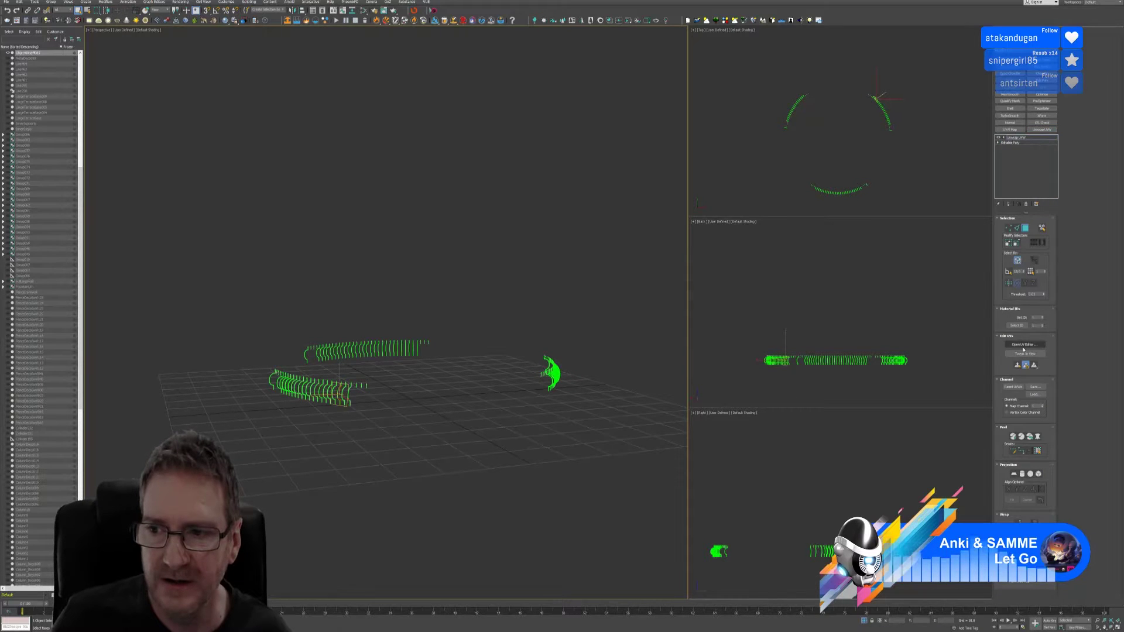
click(1024, 349)
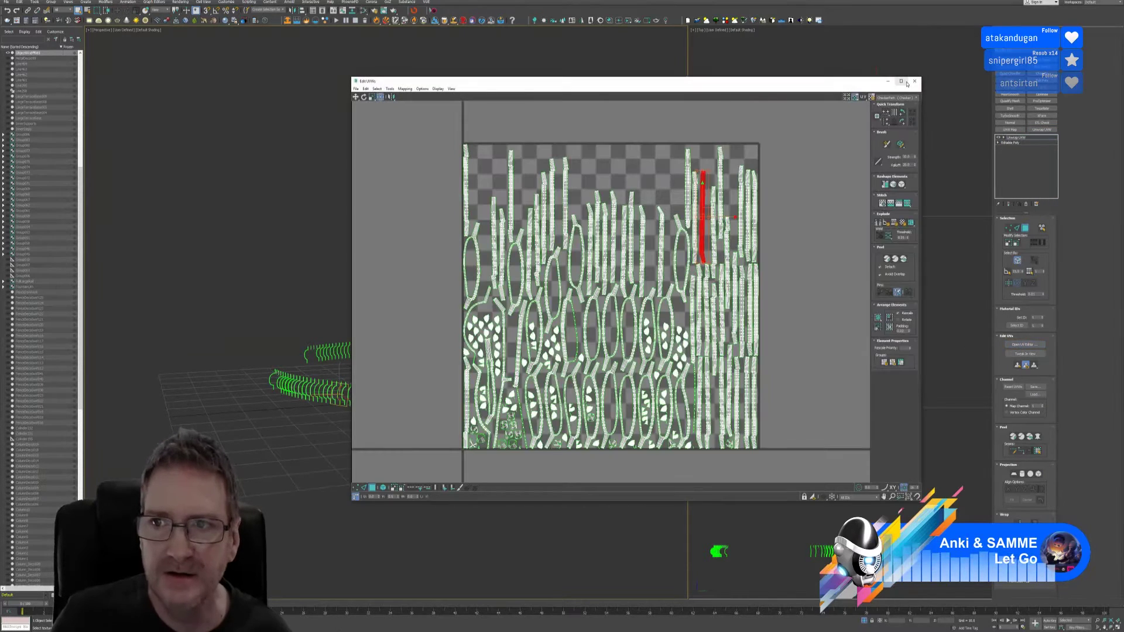
click(916, 83)
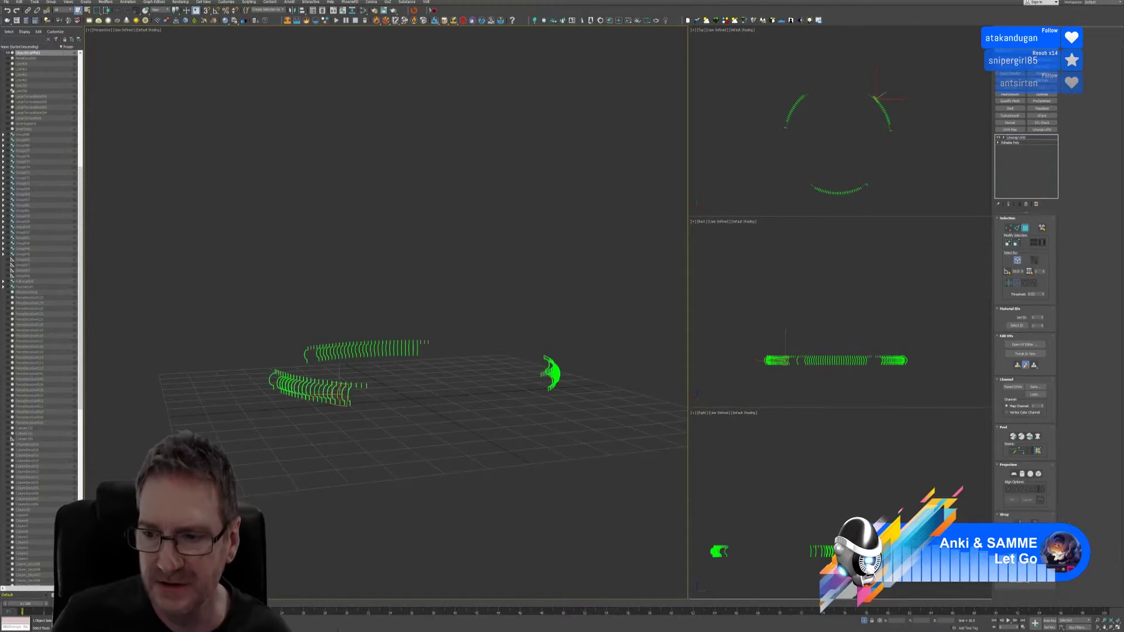
key(ctrl+a)
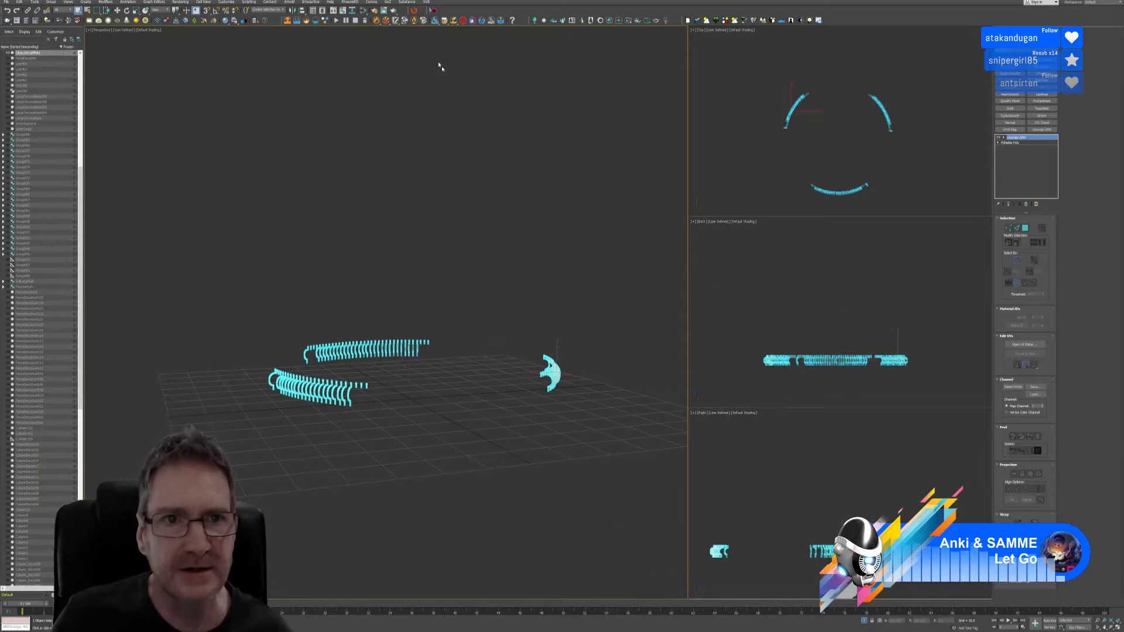
Step: Assign the plain white Standard material to the fence bars and end their isolation
click(363, 11)
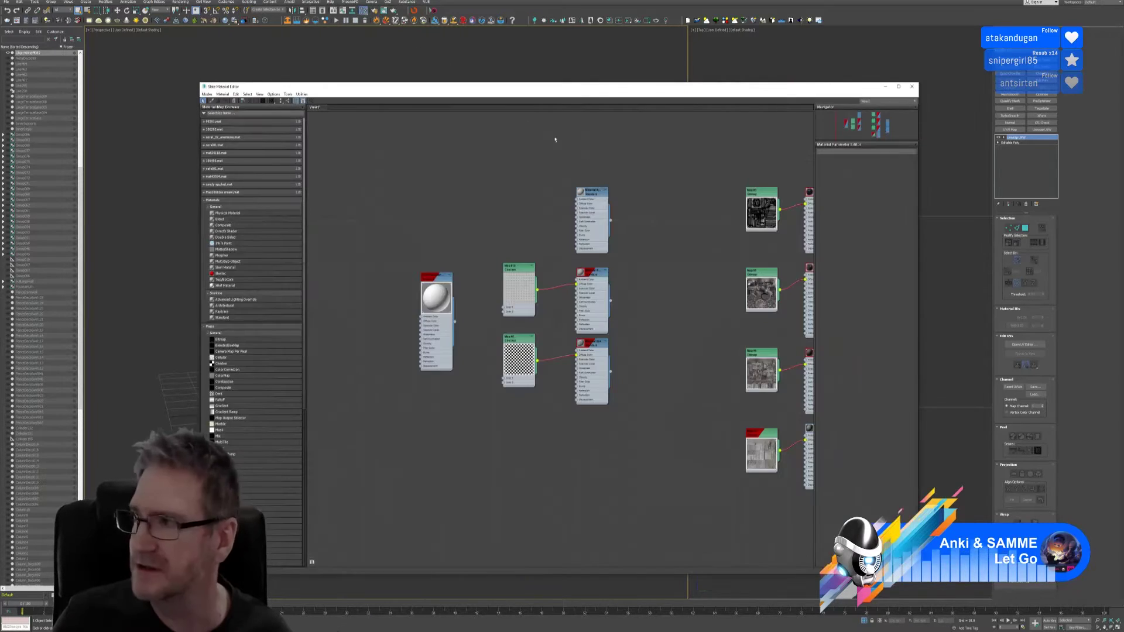
right_click(432, 278)
click(469, 285)
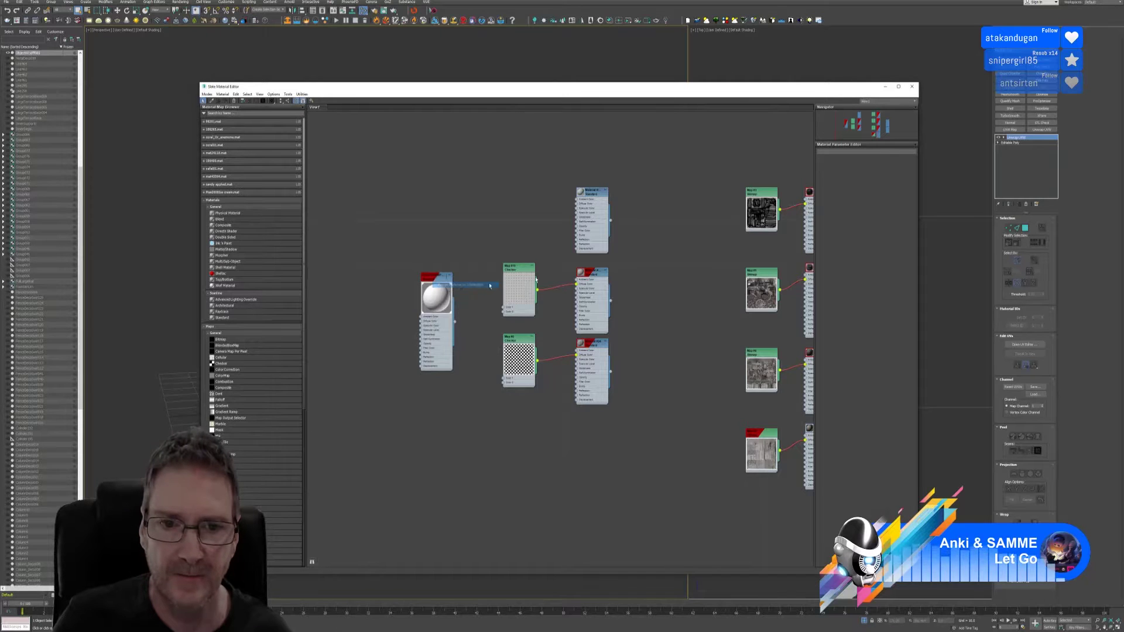
click(912, 87)
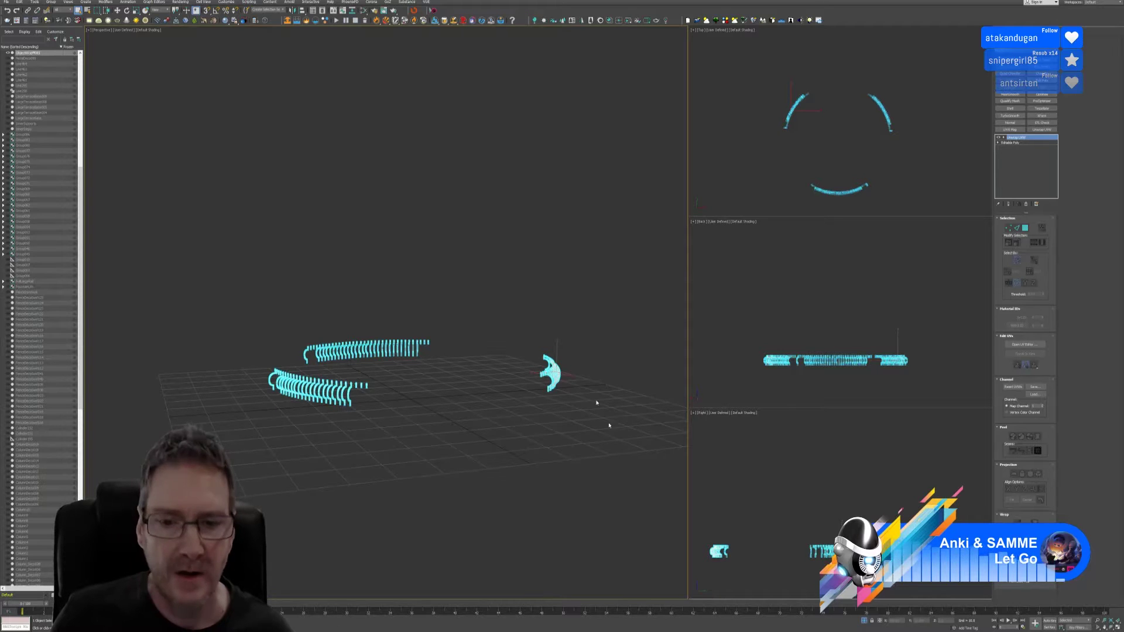
click(865, 621)
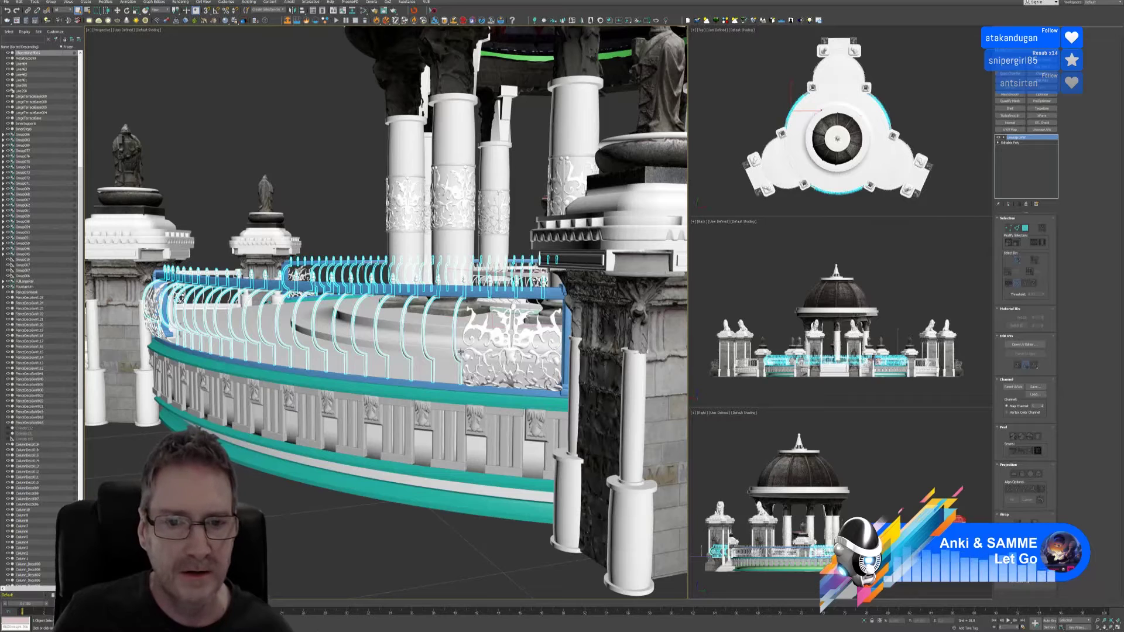
Step: Assign the plain white Standard material in the Slate Material Editor to the ornamental panels at both ends of the front terrace fence
click(497, 334)
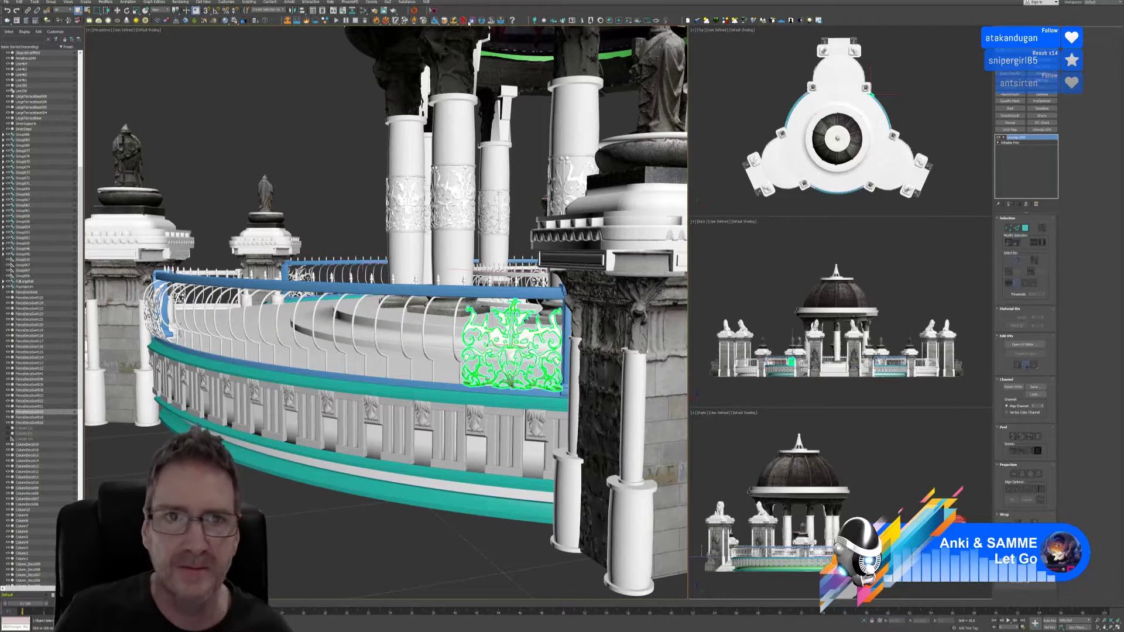
click(363, 11)
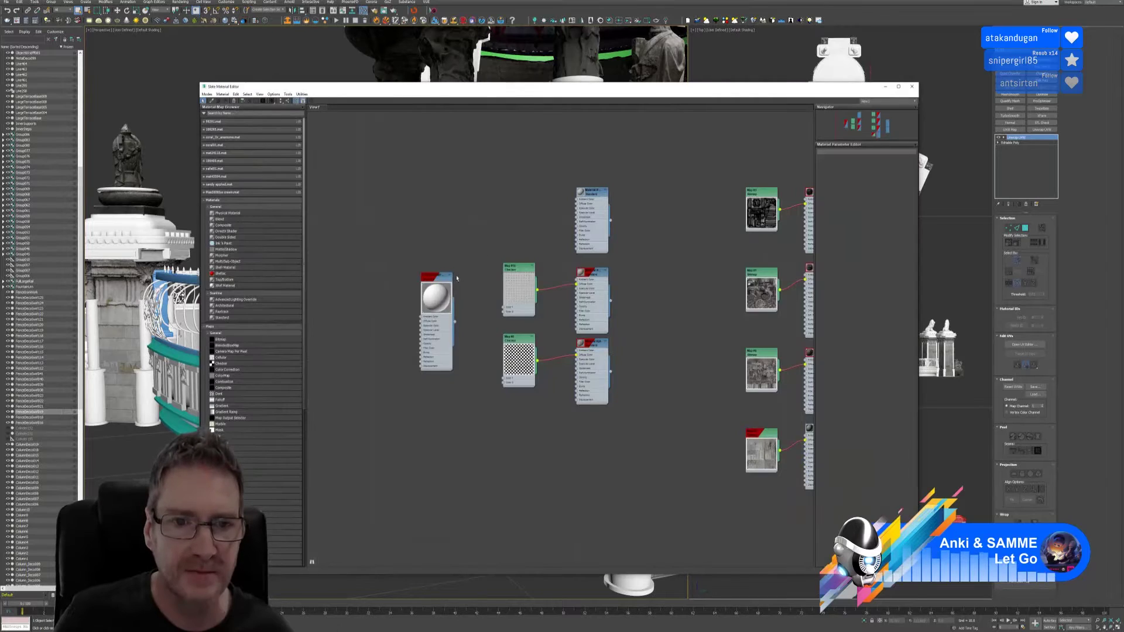
drag(537, 89, 828, 46)
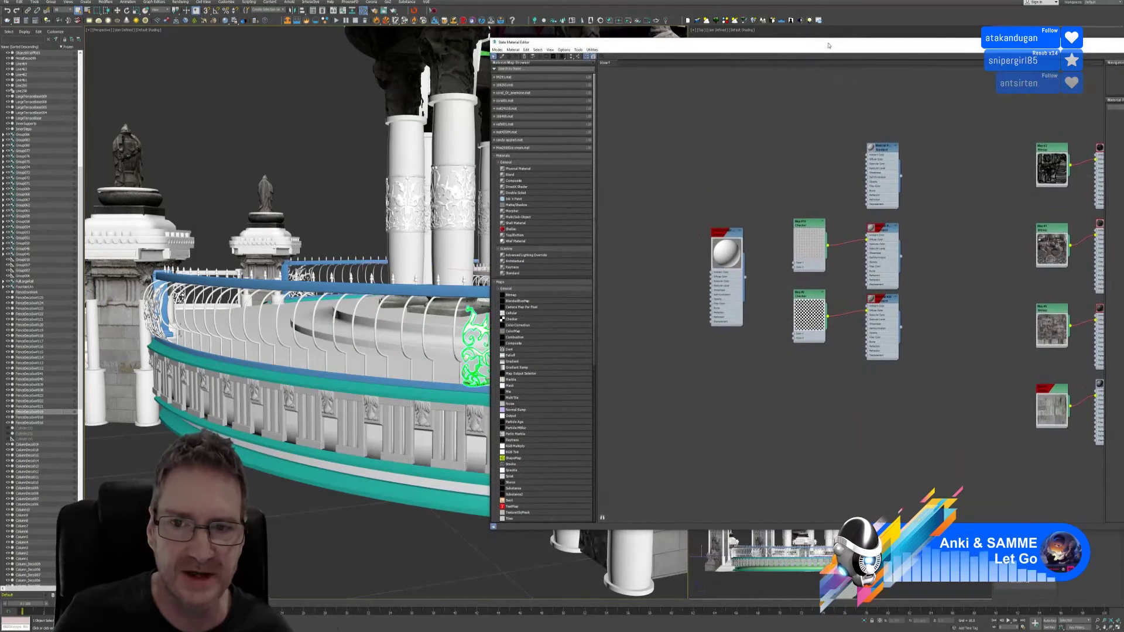
right_click(732, 232)
click(739, 242)
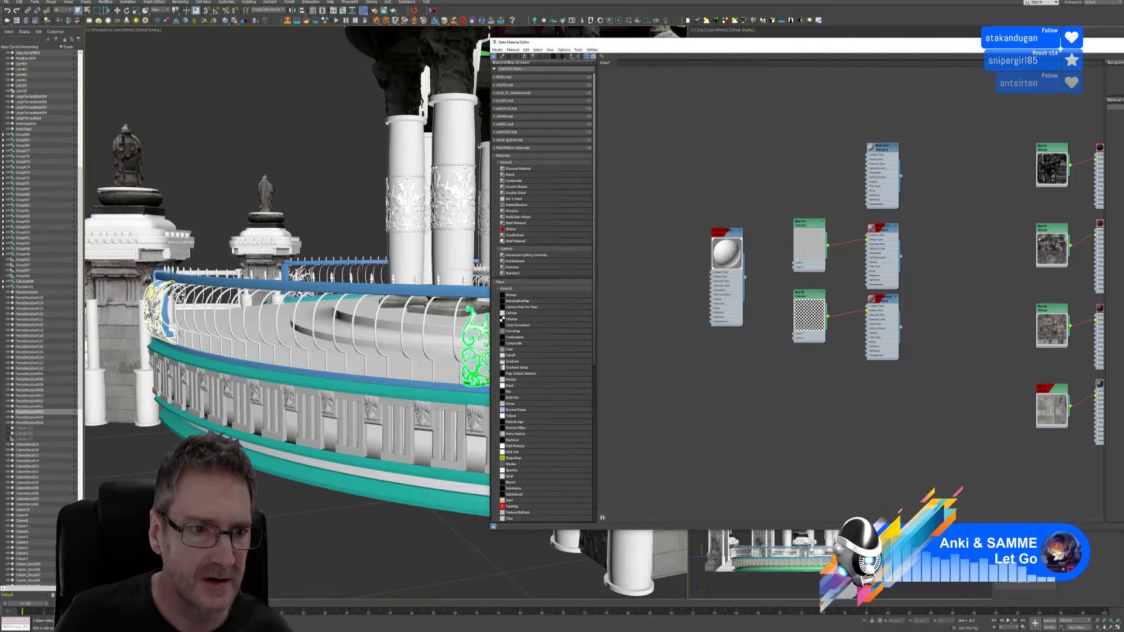
click(153, 317)
right_click(731, 233)
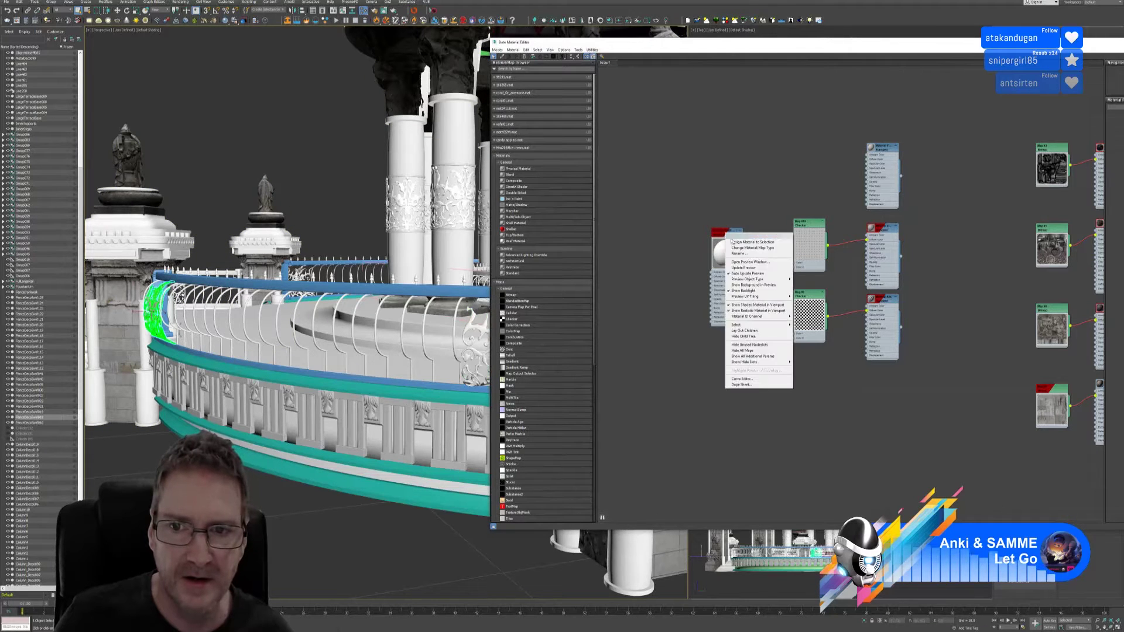
click(739, 243)
Step: Assign the plain white Standard material to the near ornamental panel of the adjacent fence section and to the one at its far end
scroll(330, 370, down, 5)
alt+middle_drag(330, 370, 155, 365)
click(310, 348)
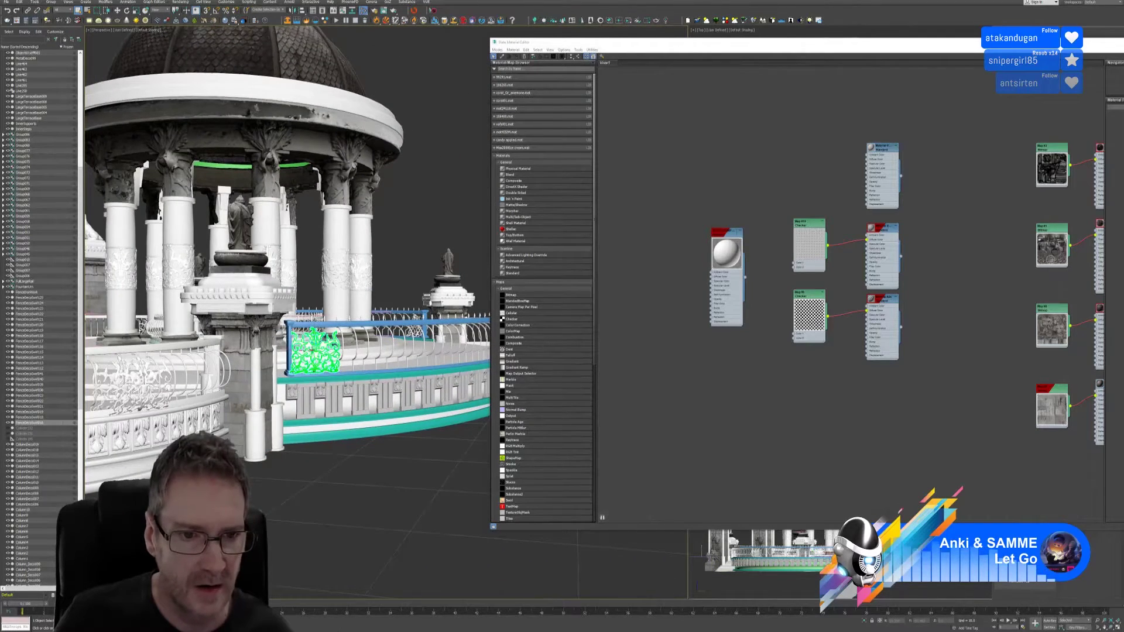
right_click(726, 236)
click(751, 245)
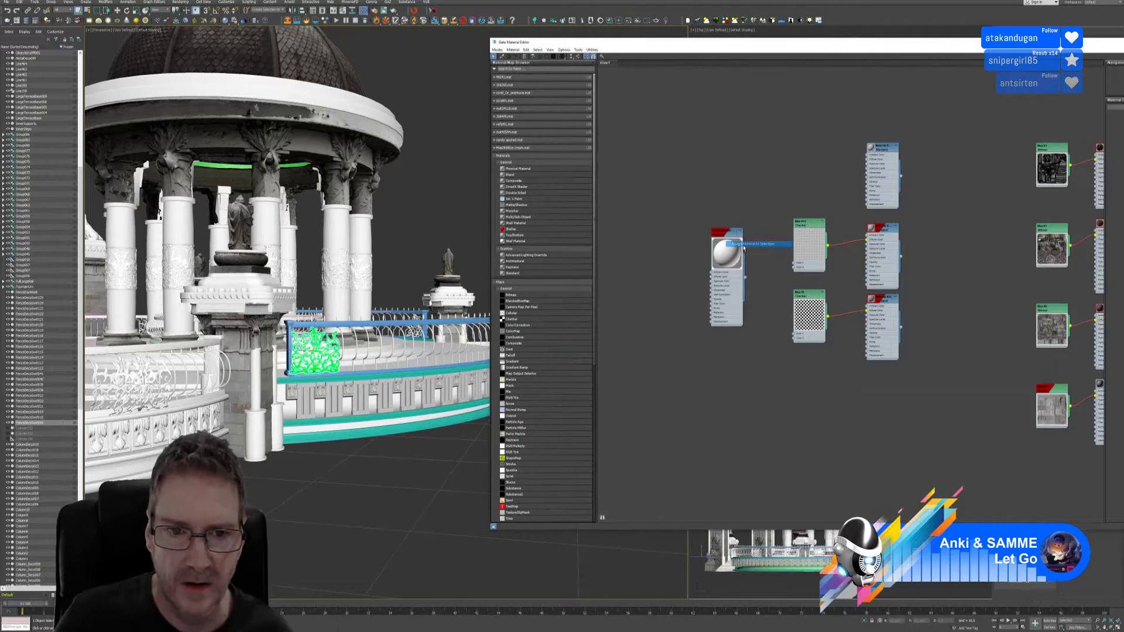
alt+middle_drag(380, 349, 322, 351)
click(320, 350)
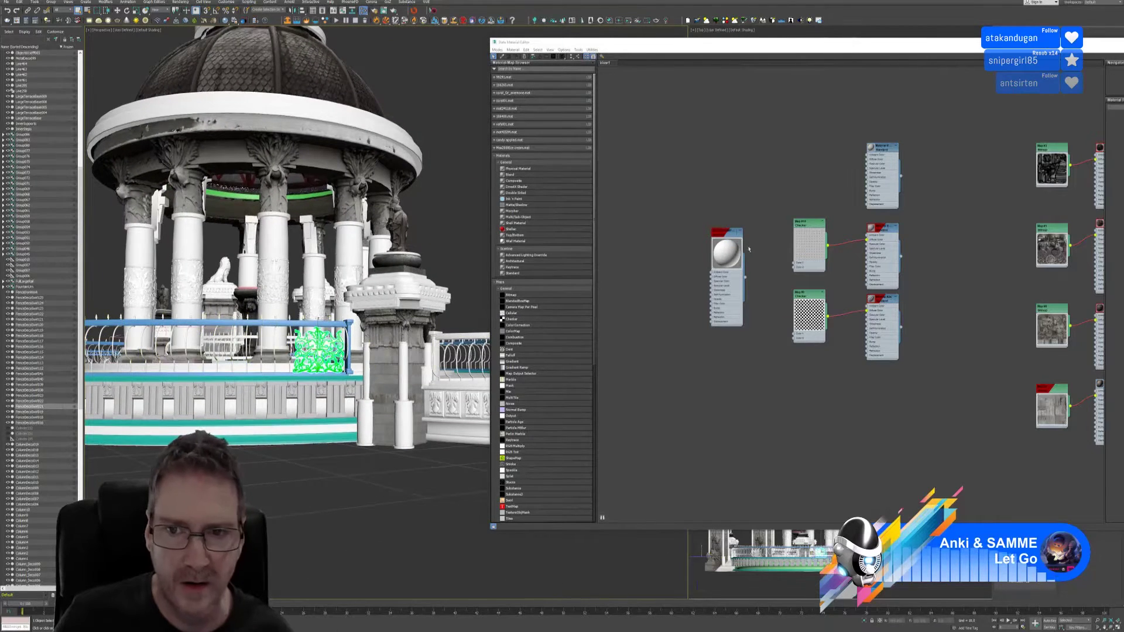
right_click(726, 237)
click(752, 245)
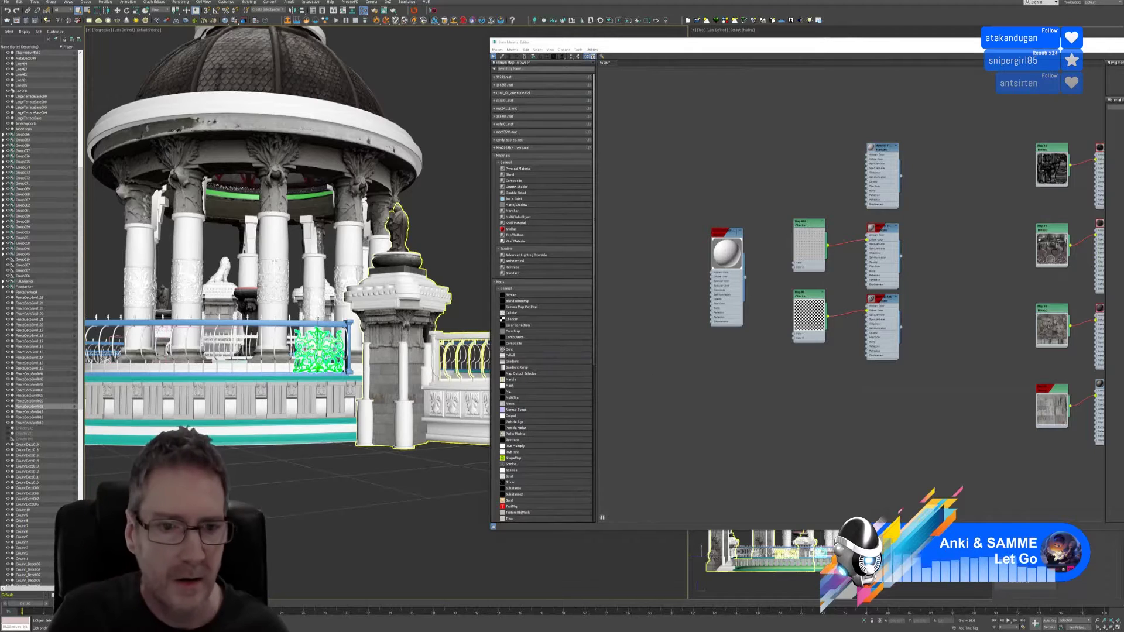
Step: Go round to the third terrace fence section and assign the plain white Standard material to its two ornamental end panels
alt+middle_drag(304, 234, 252, 234)
alt+middle_drag(193, 369, 282, 401)
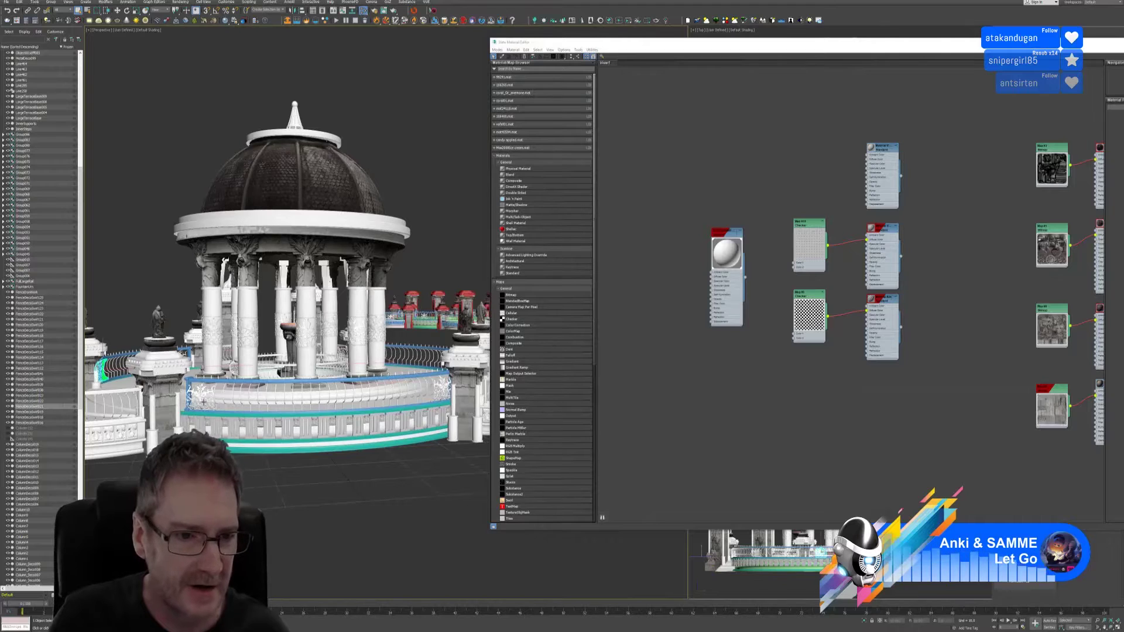
scroll(202, 396, up, 3)
click(202, 392)
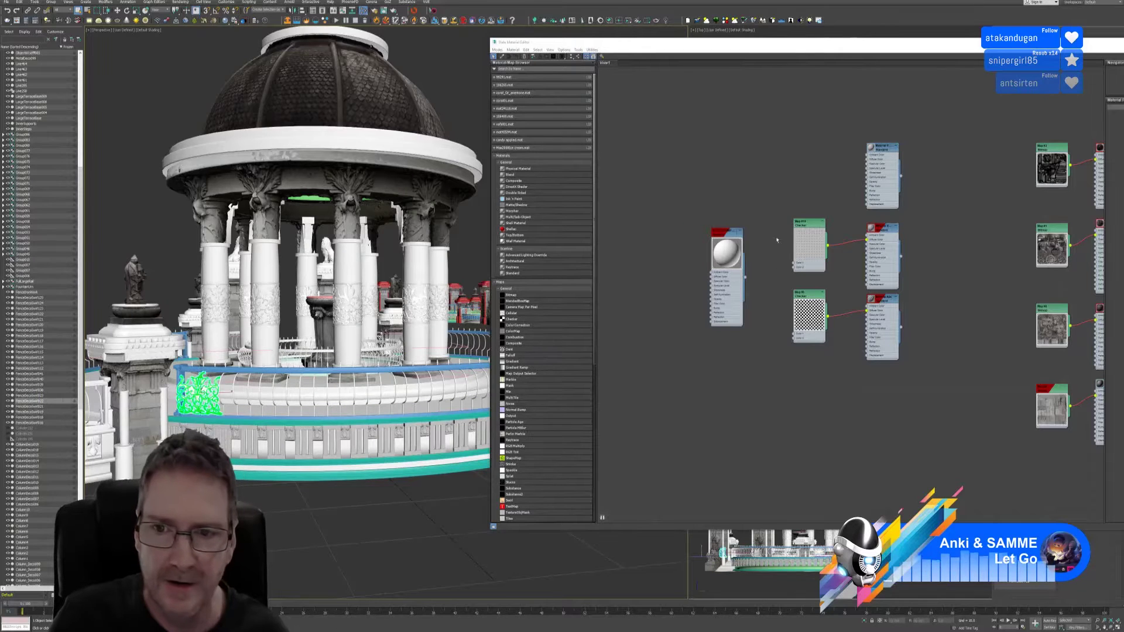
right_click(726, 235)
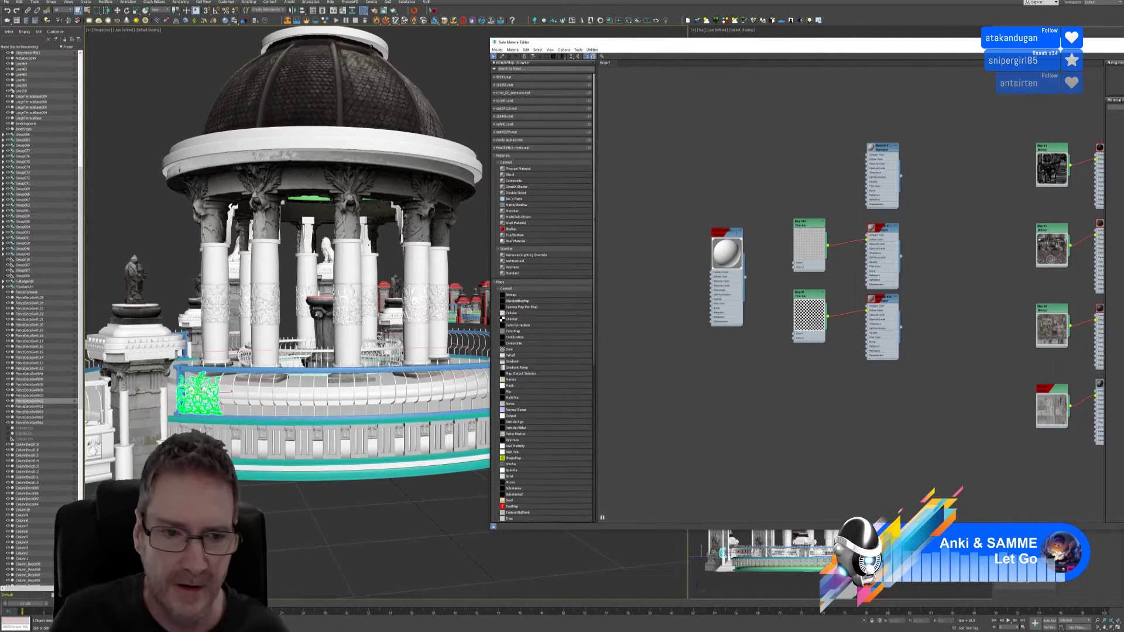
middle_drag(316, 404, 204, 367)
click(295, 391)
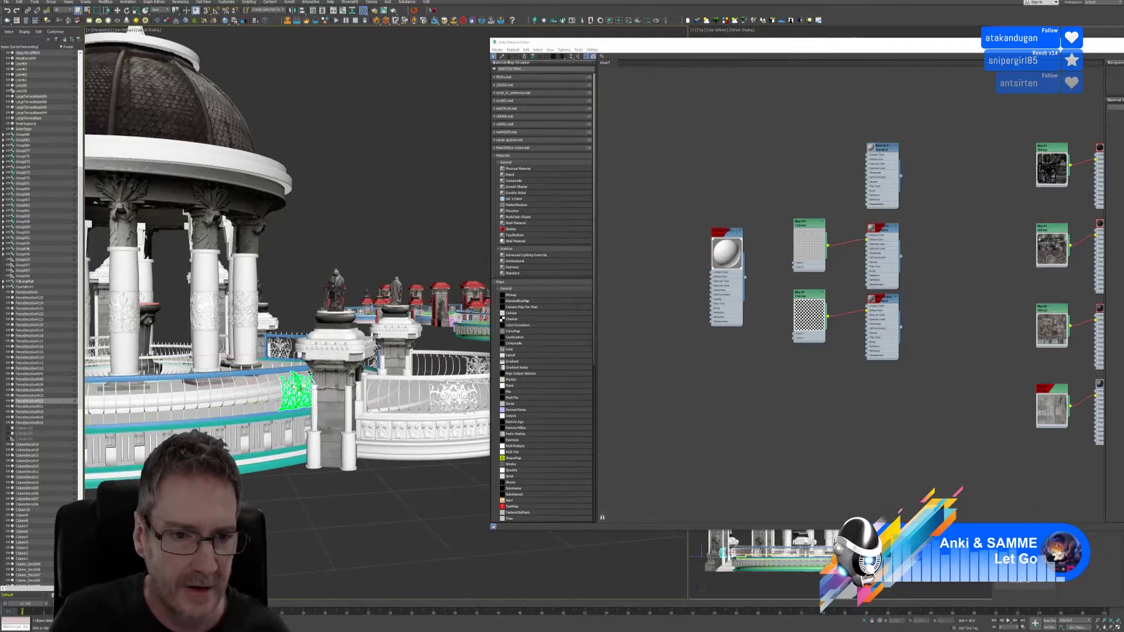
right_click(726, 240)
click(739, 239)
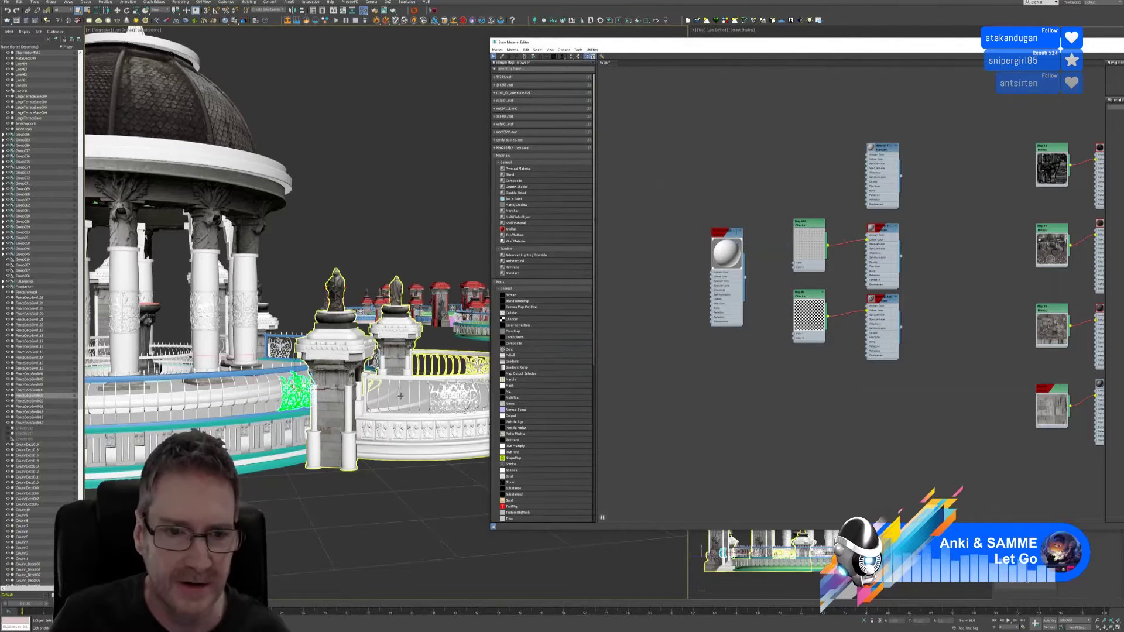
Step: Continue round the gazebo and apply the plain white Standard material to each ornamental panel of the following fence section
middle_drag(367, 401, 1122, 382)
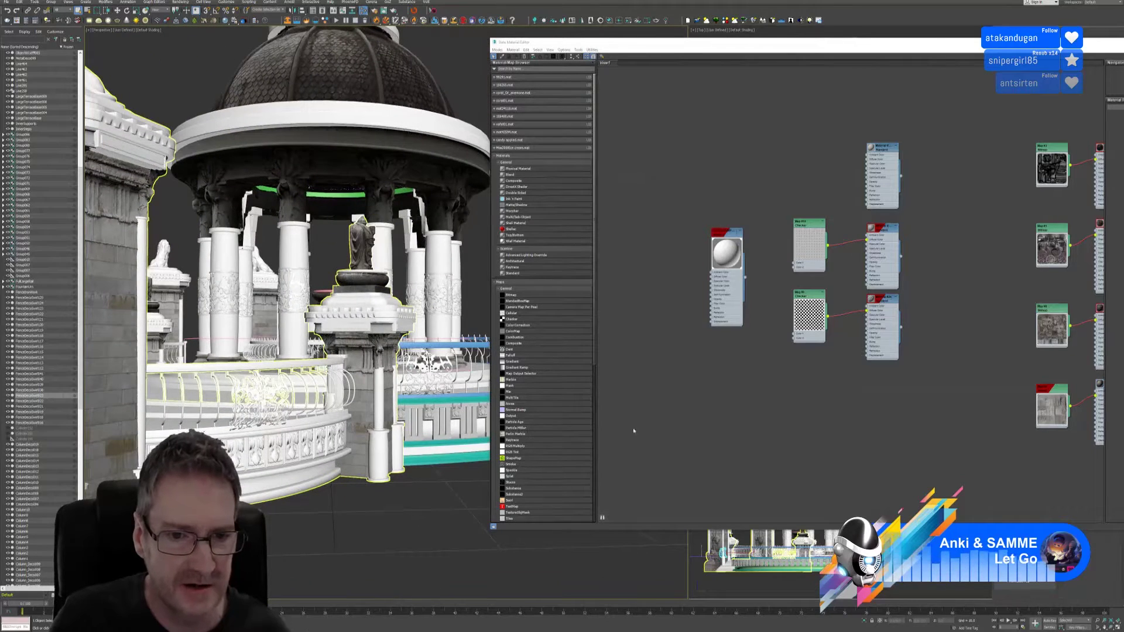
middle_drag(406, 409, 384, 408)
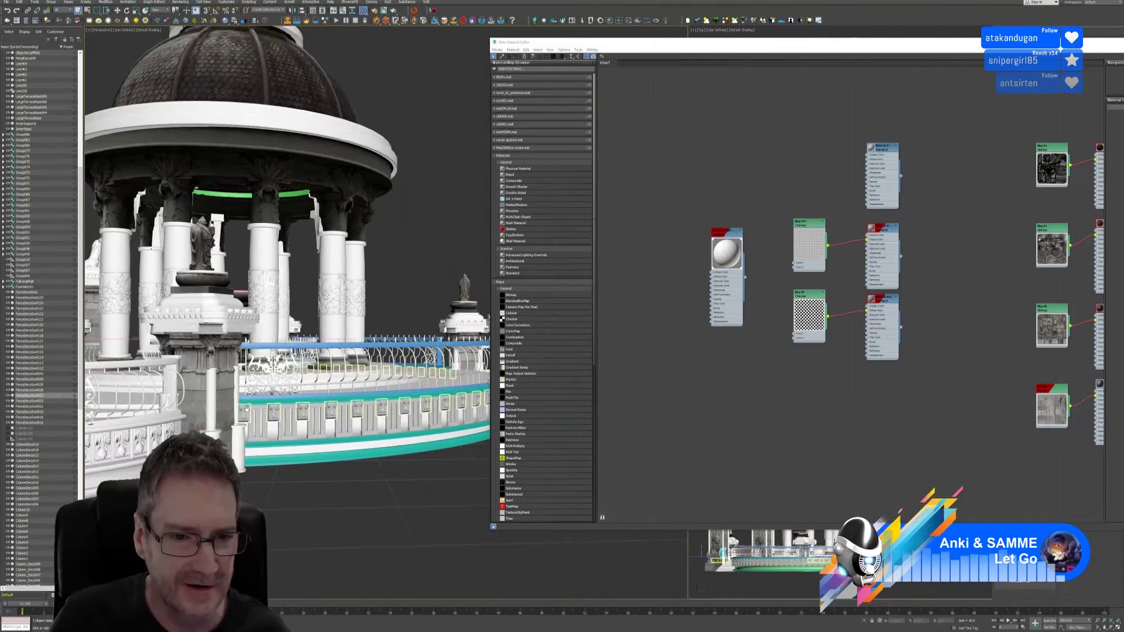
click(277, 377)
right_click(725, 236)
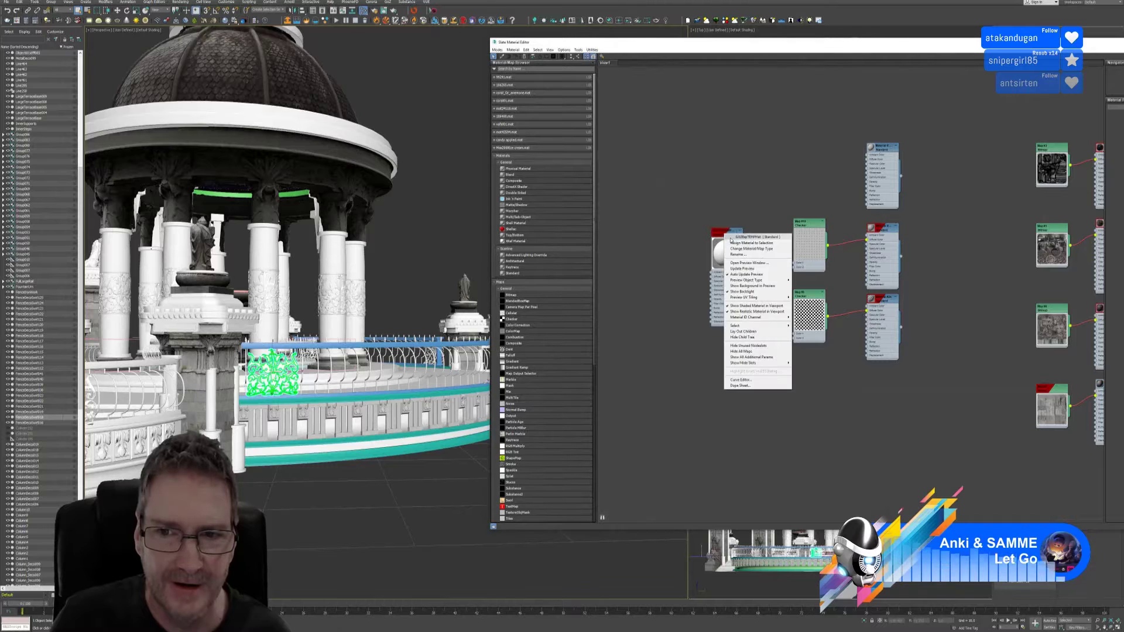
click(744, 242)
middle_drag(333, 340, 170, 340)
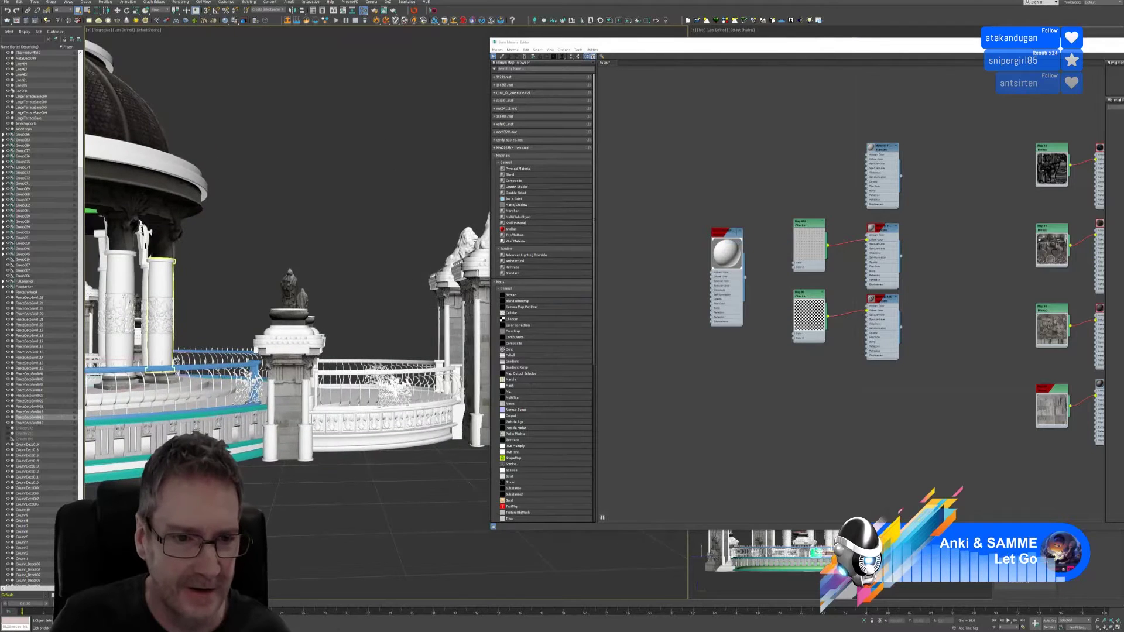
right_click(720, 236)
click(747, 248)
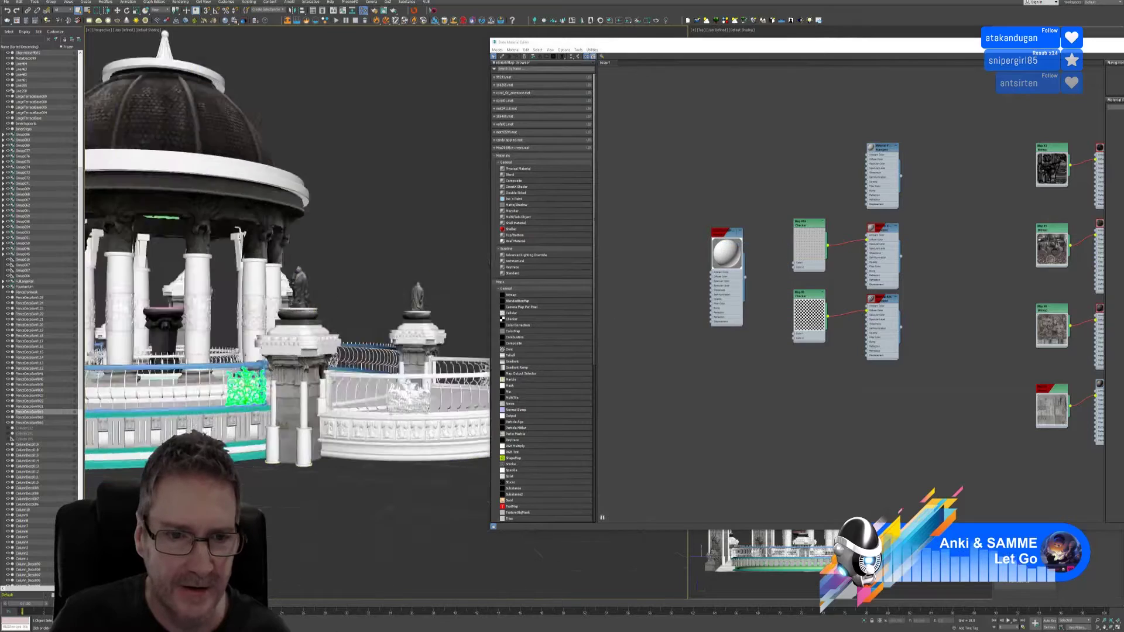
Step: Select the end post of the terrace fence beside the statue pillar and close the Slate Material Editor
mouse_move(286, 340)
alt+middle_down()
mouse_move(386, 337)
mouse_move(291, 358)
alt+middle_up()
click(292, 359)
alt+middle_drag(404, 404, 313, 380)
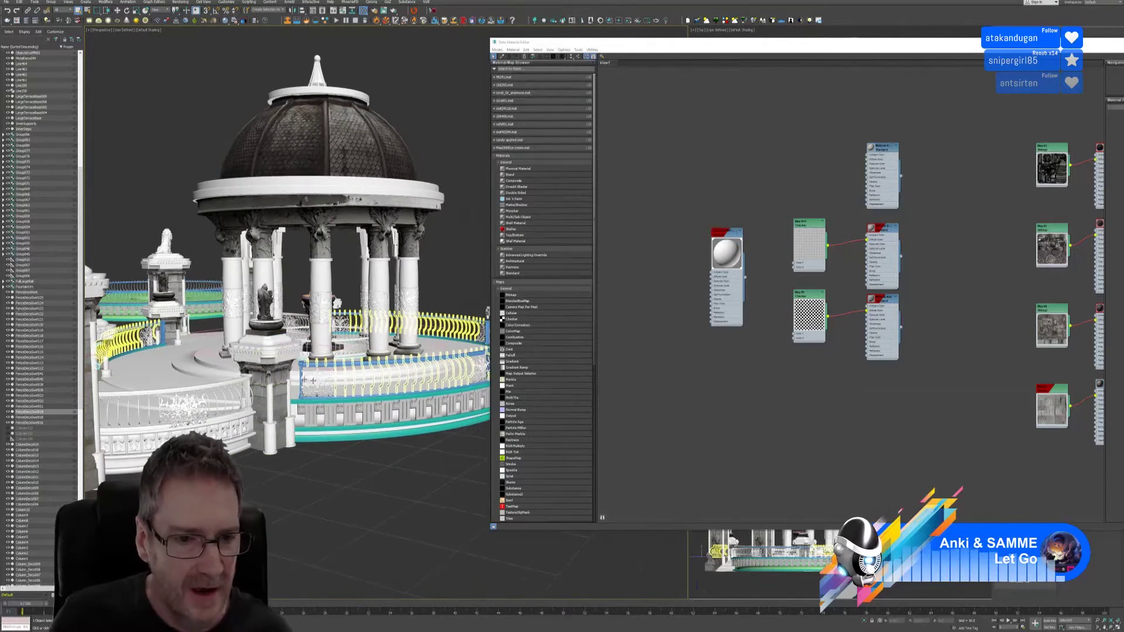
scroll(313, 381, up, 4)
click(318, 364)
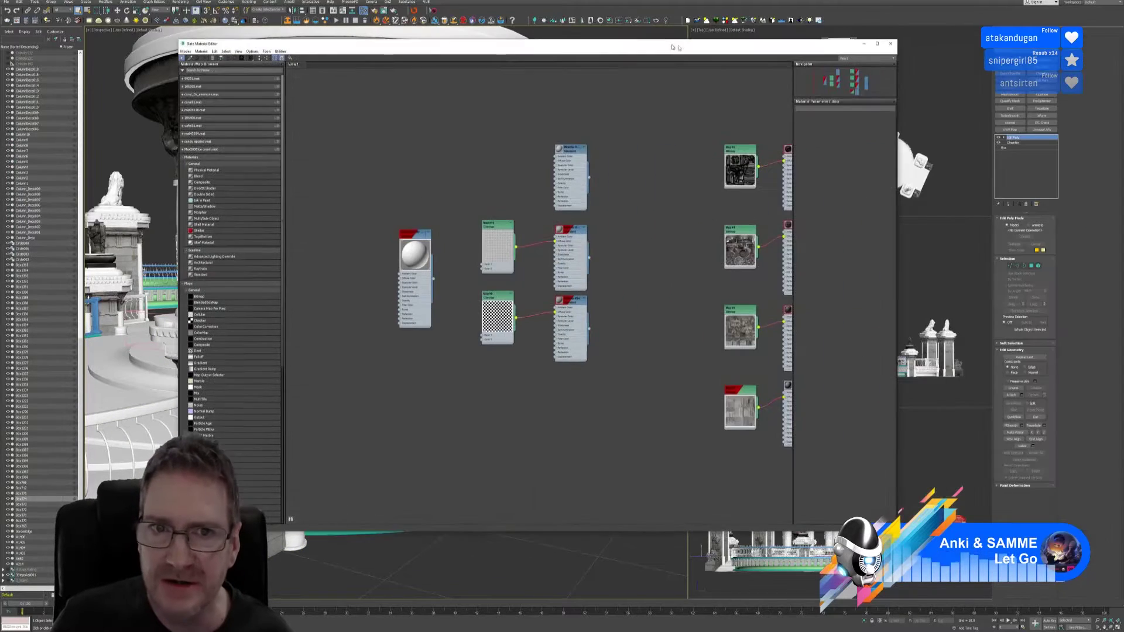
click(897, 45)
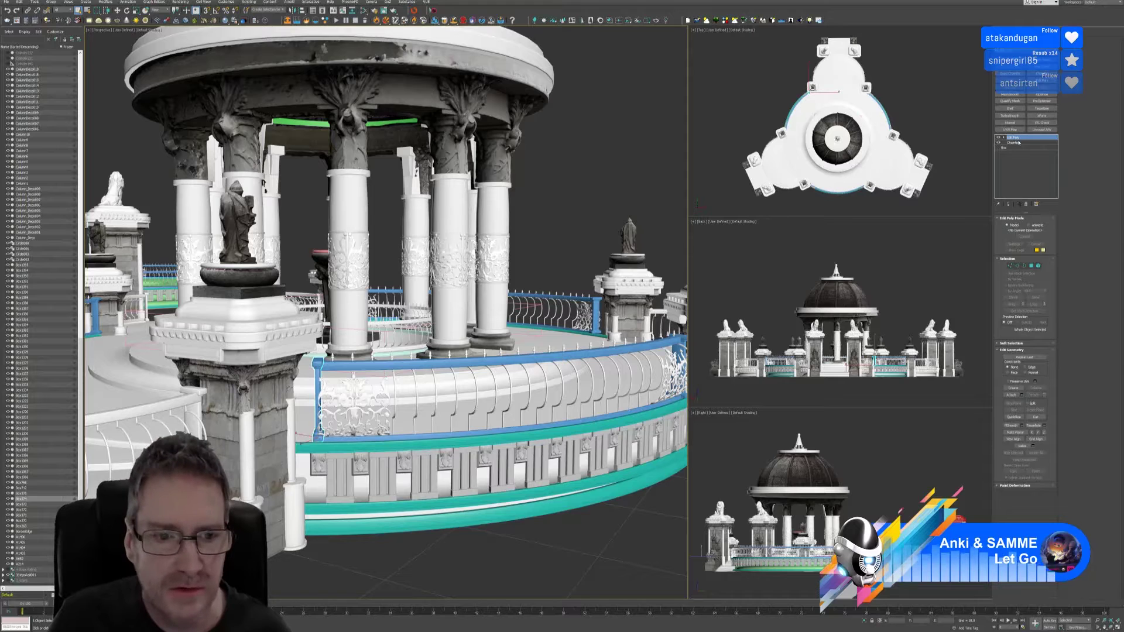
Step: Collapse the fence post's modifier stack, add Unwrap UVW and check its layout in the UV editor
right_click(1019, 142)
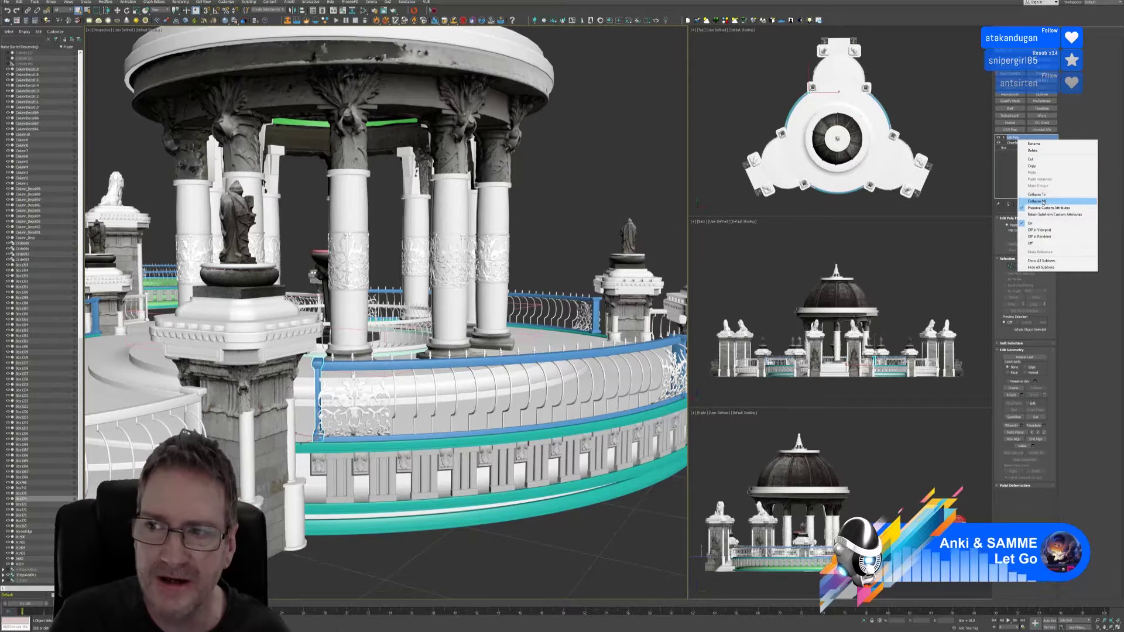
click(1040, 198)
click(1042, 129)
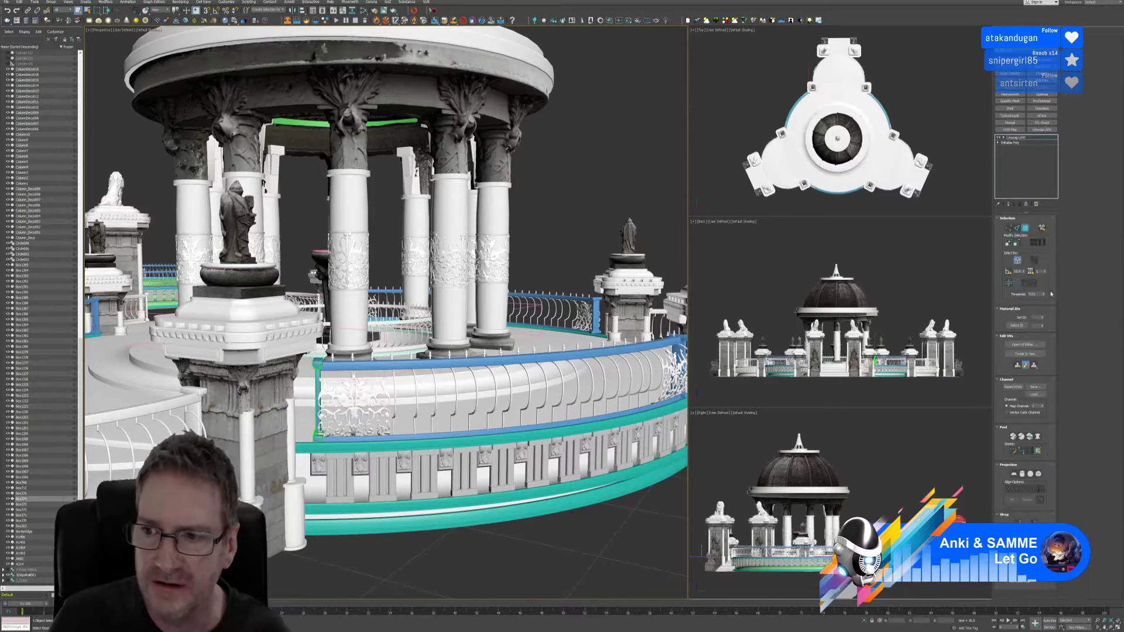
click(1030, 344)
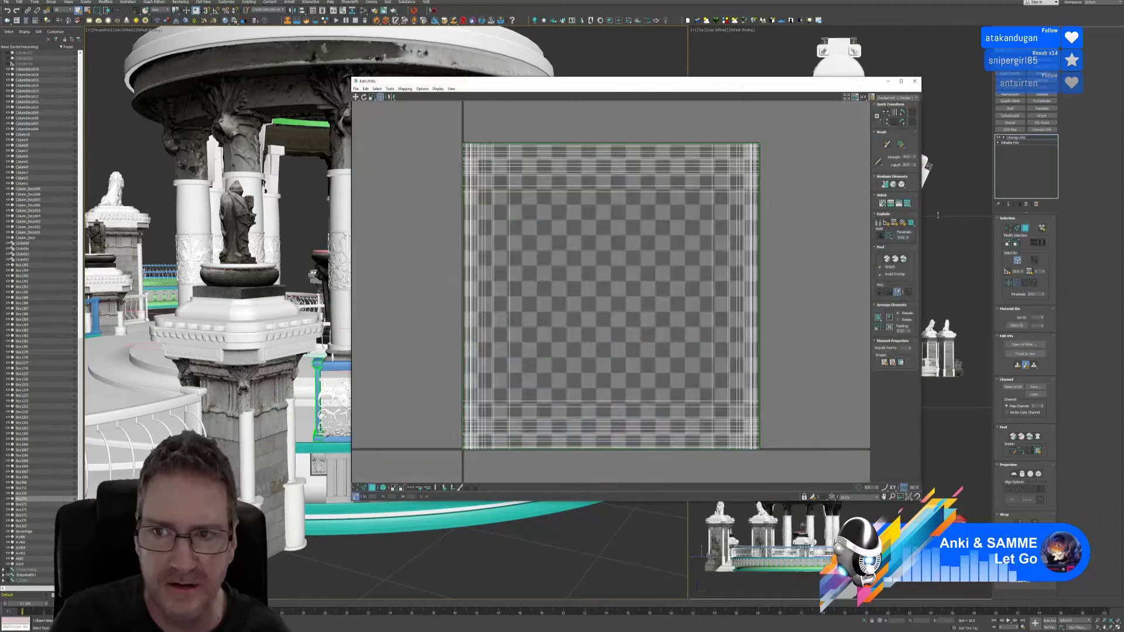
click(914, 80)
Step: Leave the post's UV face selection, open the adjoining terrace group and select its fence end post
scroll(328, 348, up, 5)
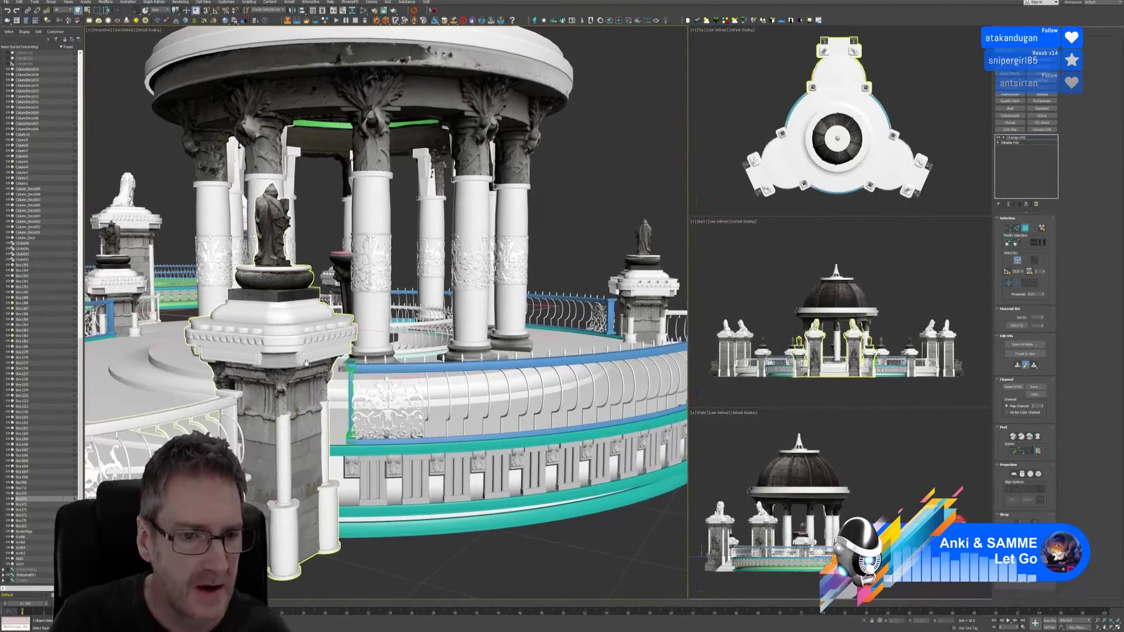
middle_drag(328, 348, 363, 330)
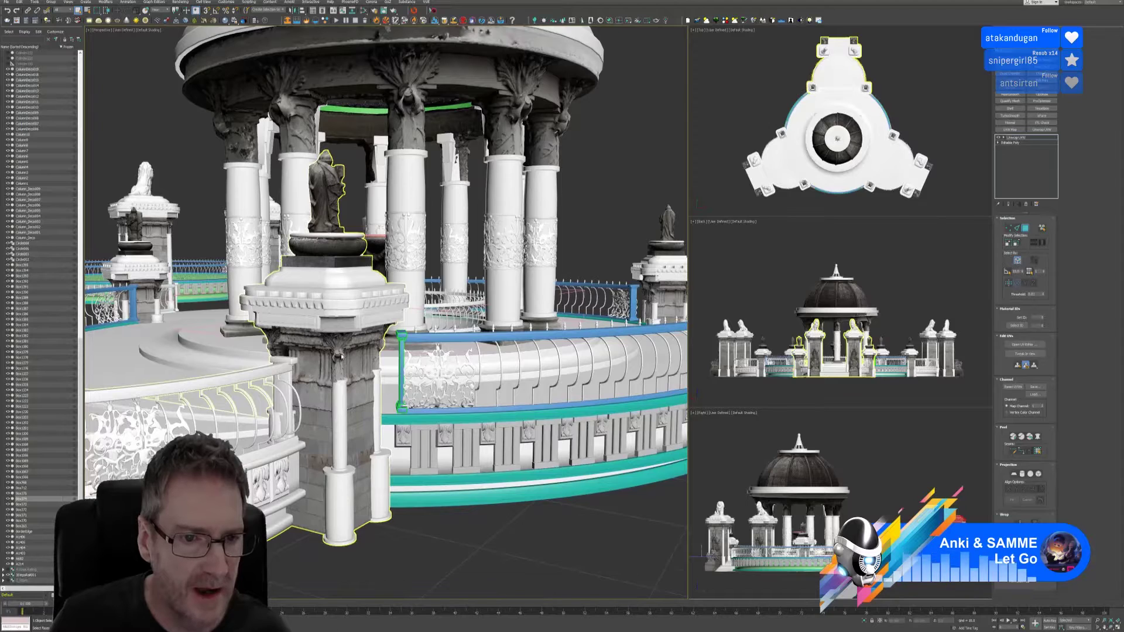
scroll(340, 356, up, 2)
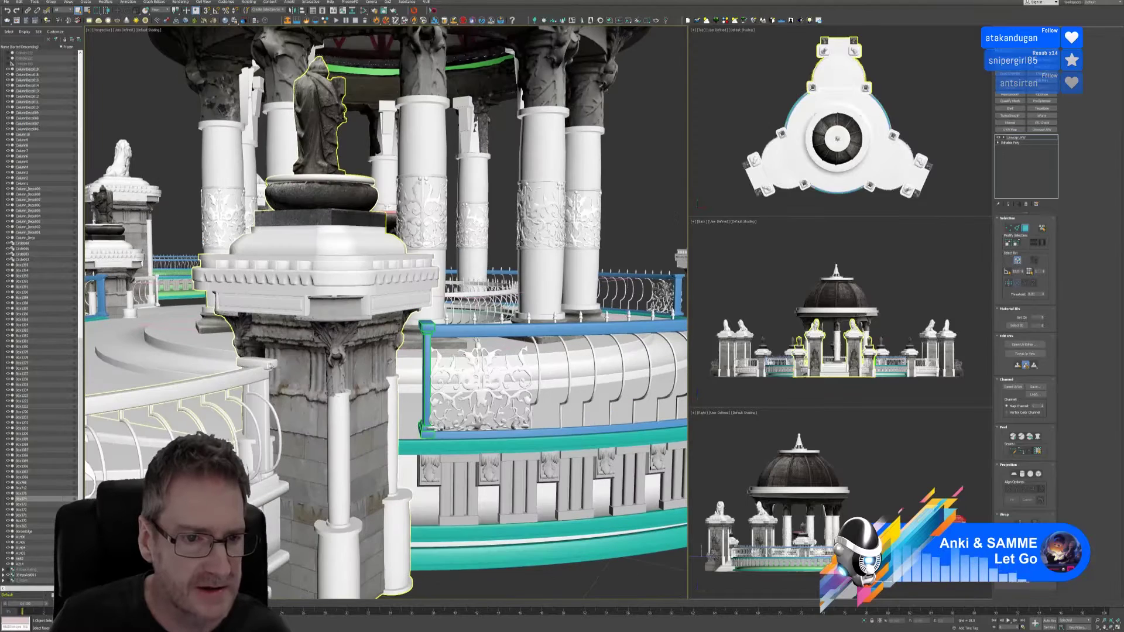
click(1025, 228)
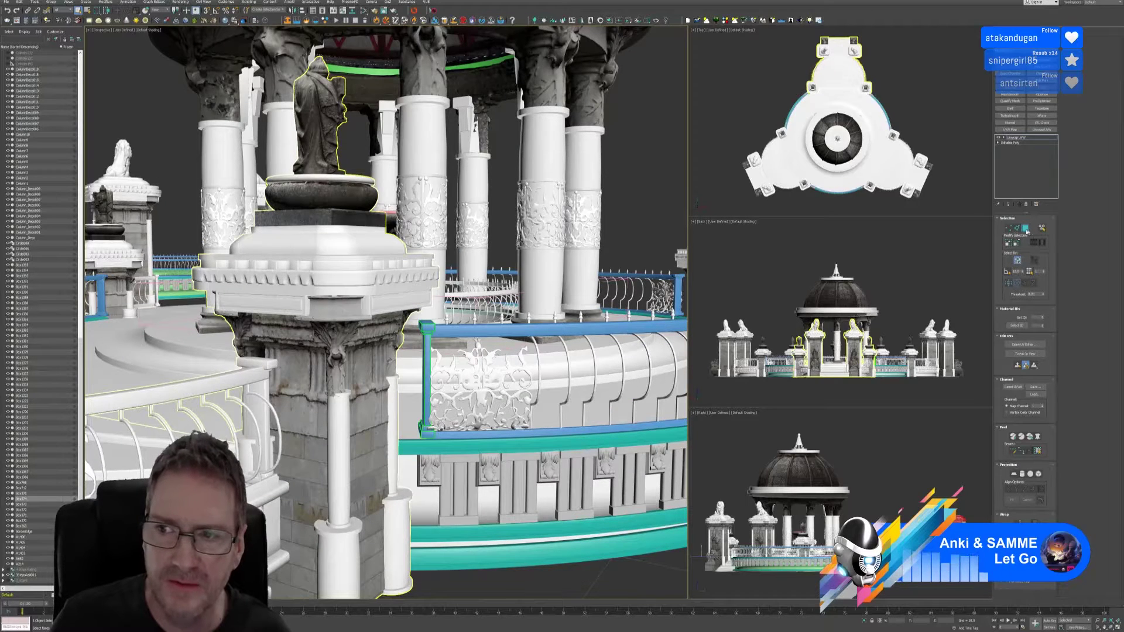
click(254, 364)
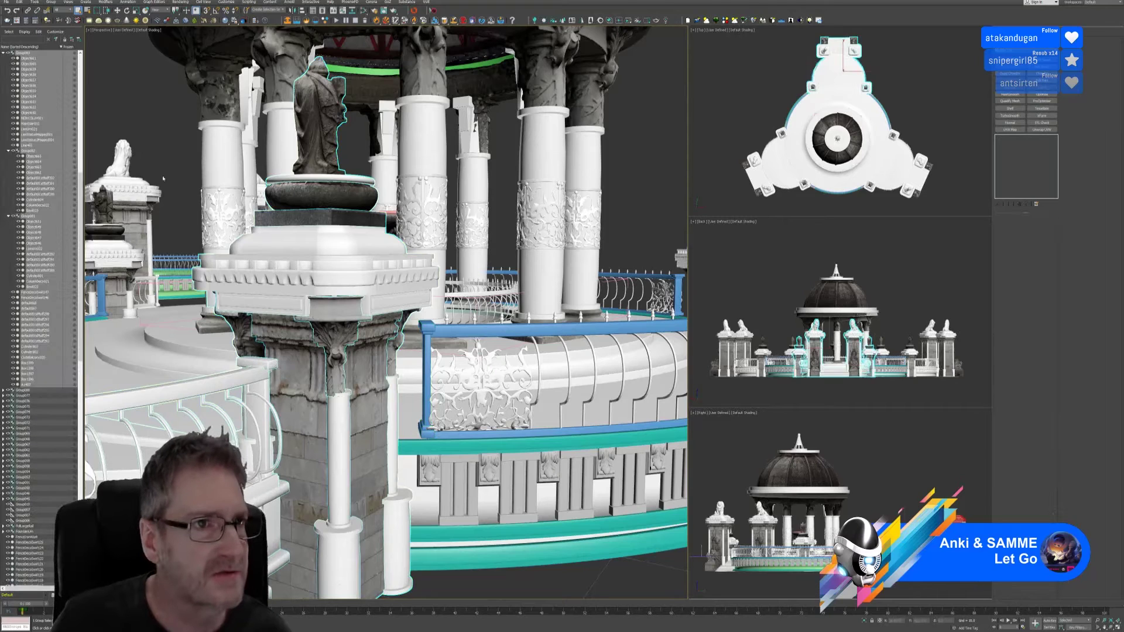
click(51, 2)
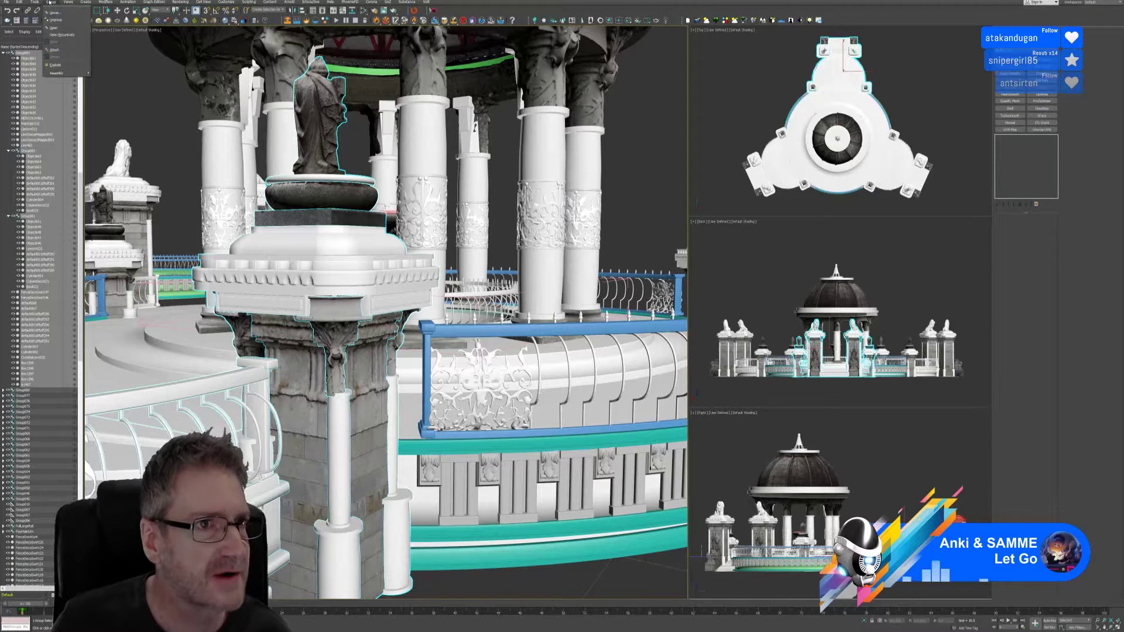
click(62, 22)
click(268, 364)
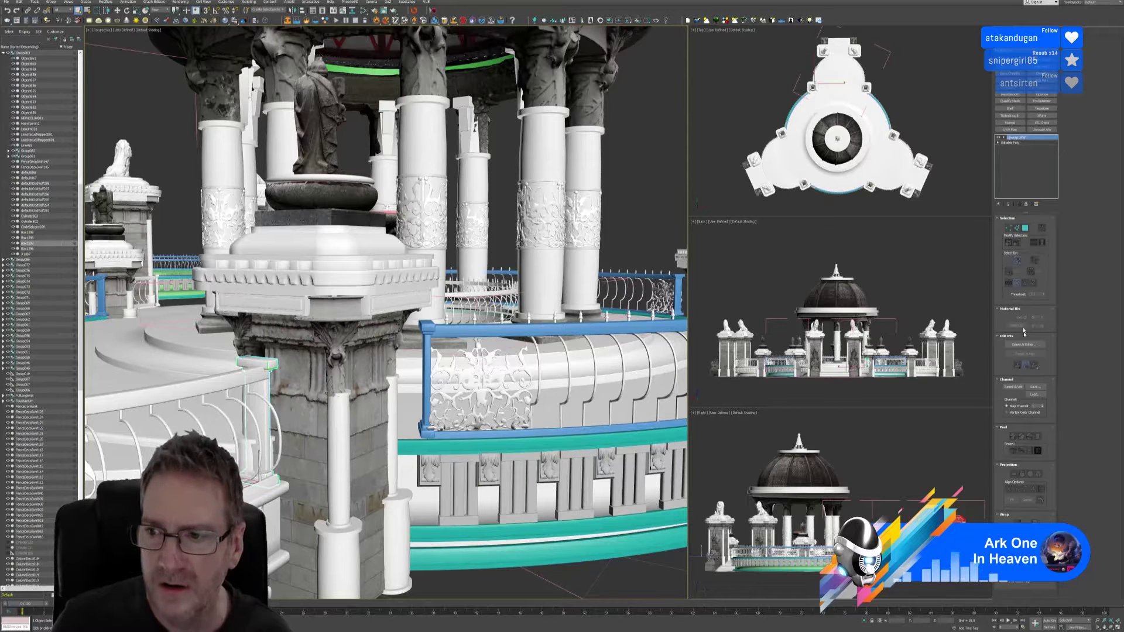
Step: Check the grouped fence post's existing unwrap in the UV editor and leave its UV sub-object selection
click(1024, 345)
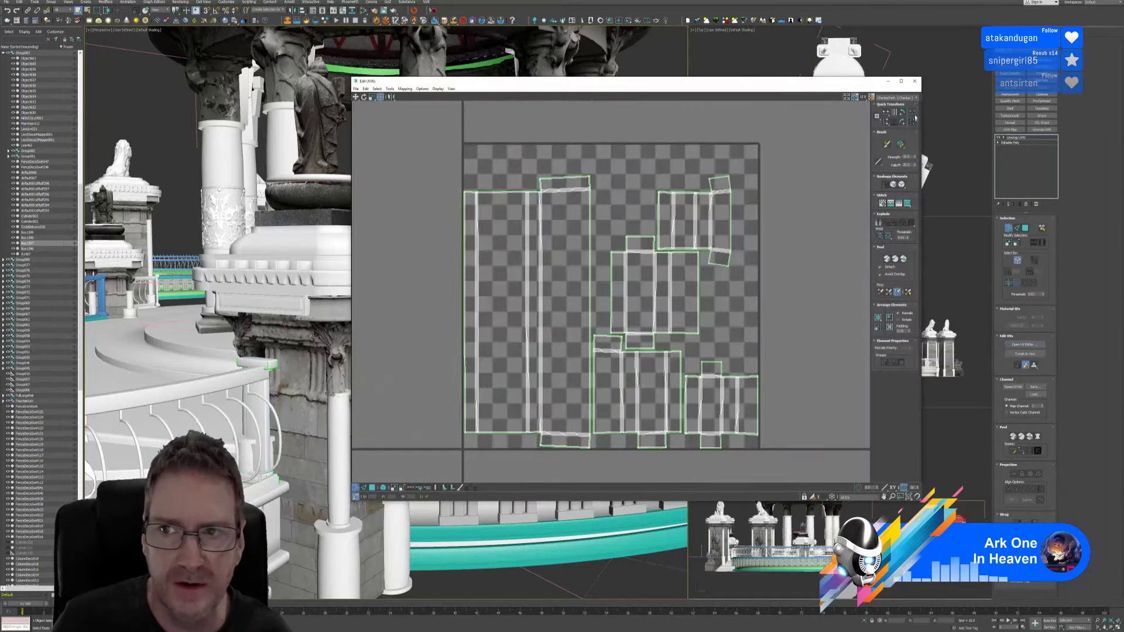
click(915, 81)
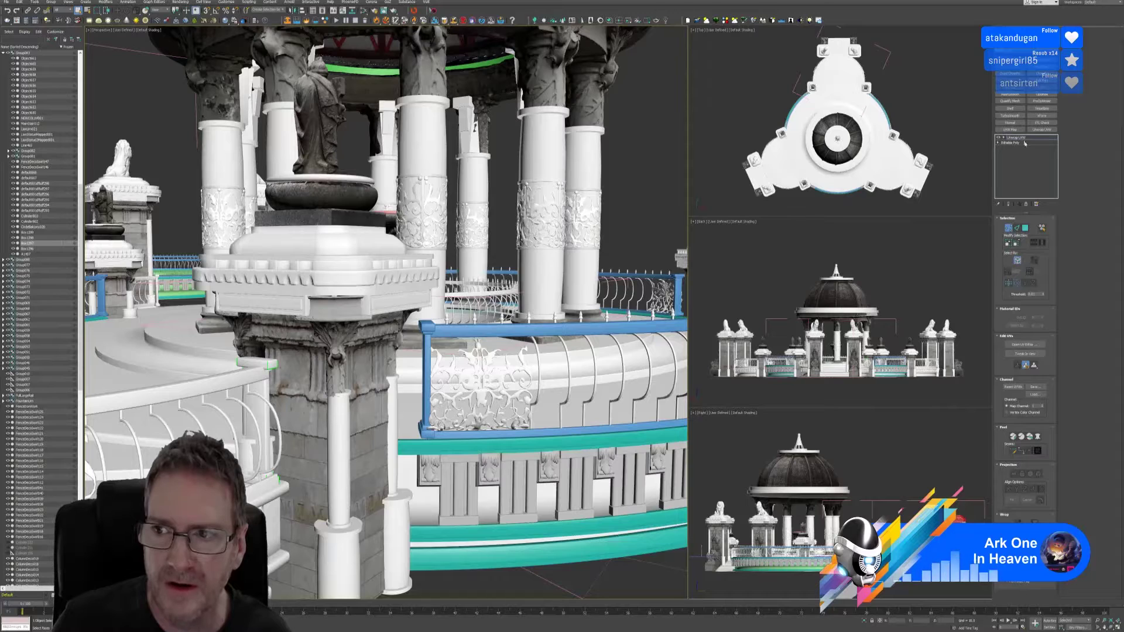
click(1021, 138)
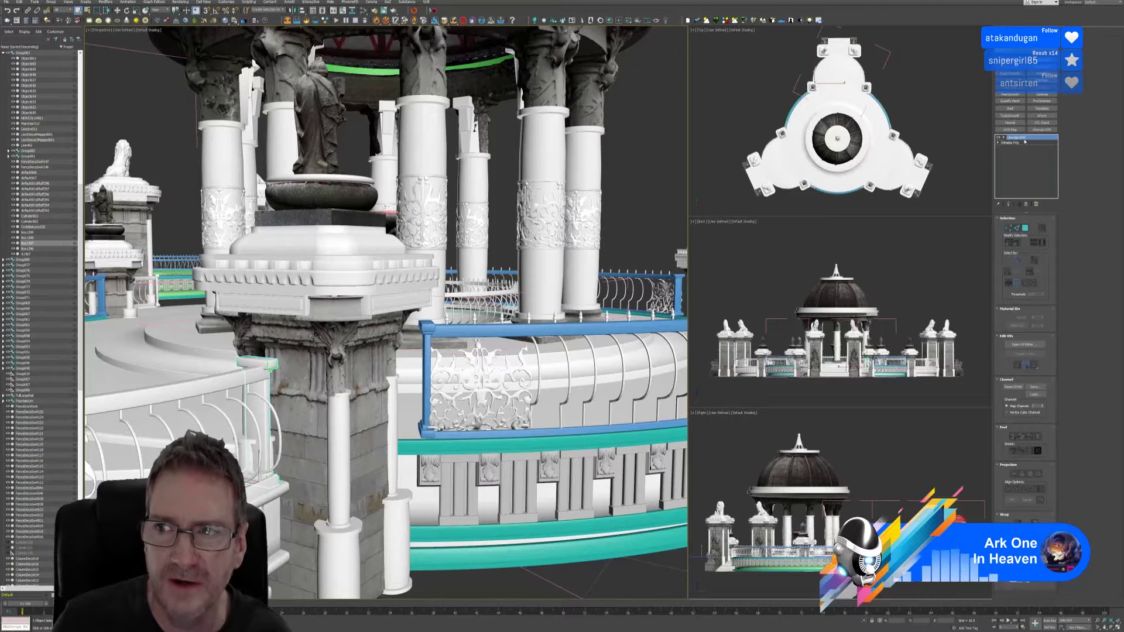
Step: Copy the grouped fence post's Unwrap UVW modifier, close the terrace group and select the blue fence's end post beside the statue pillar
right_click(1025, 142)
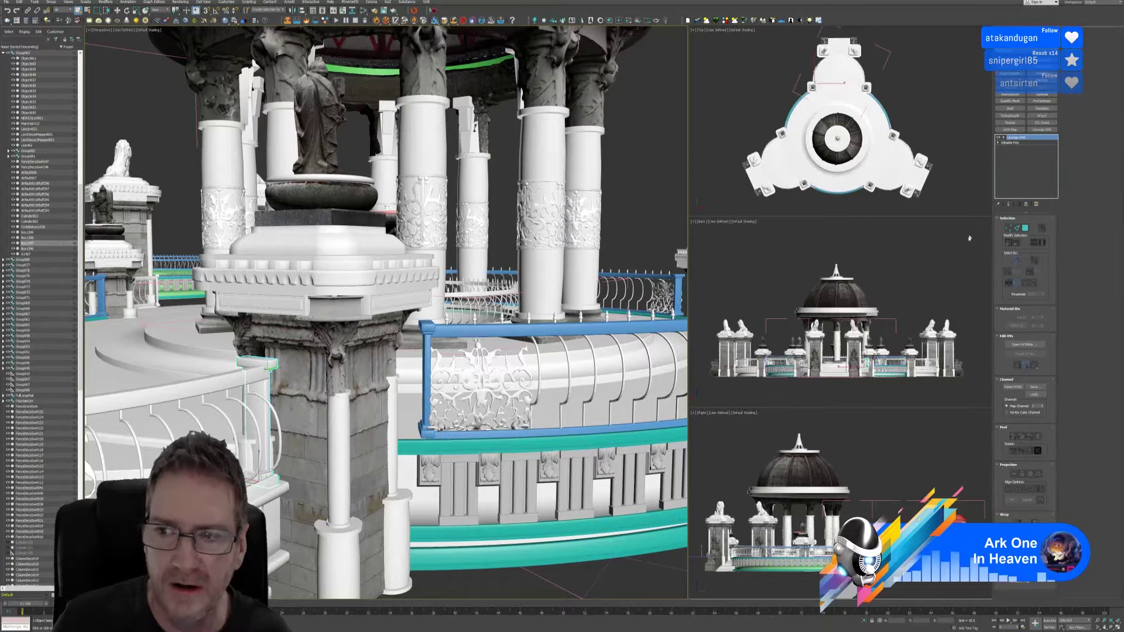
click(51, 2)
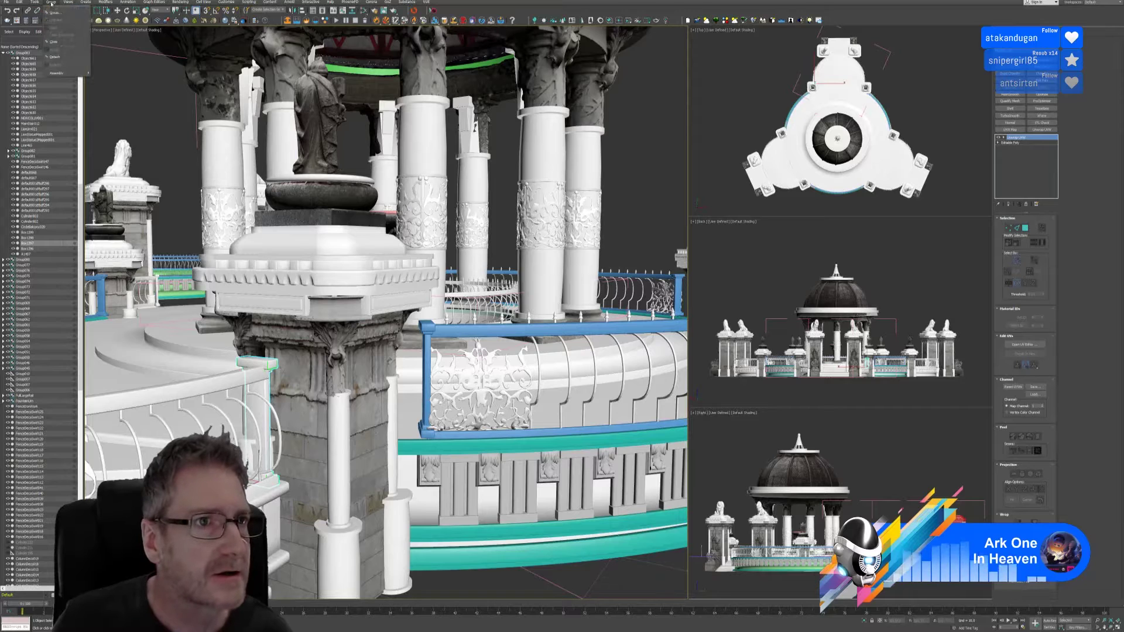
click(58, 39)
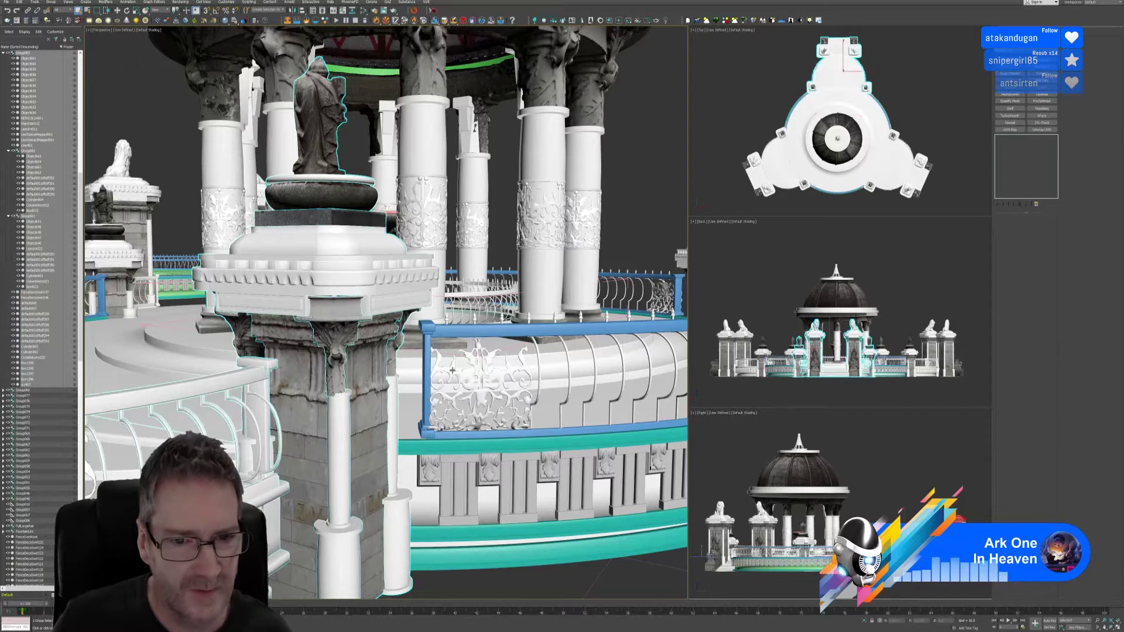
click(427, 398)
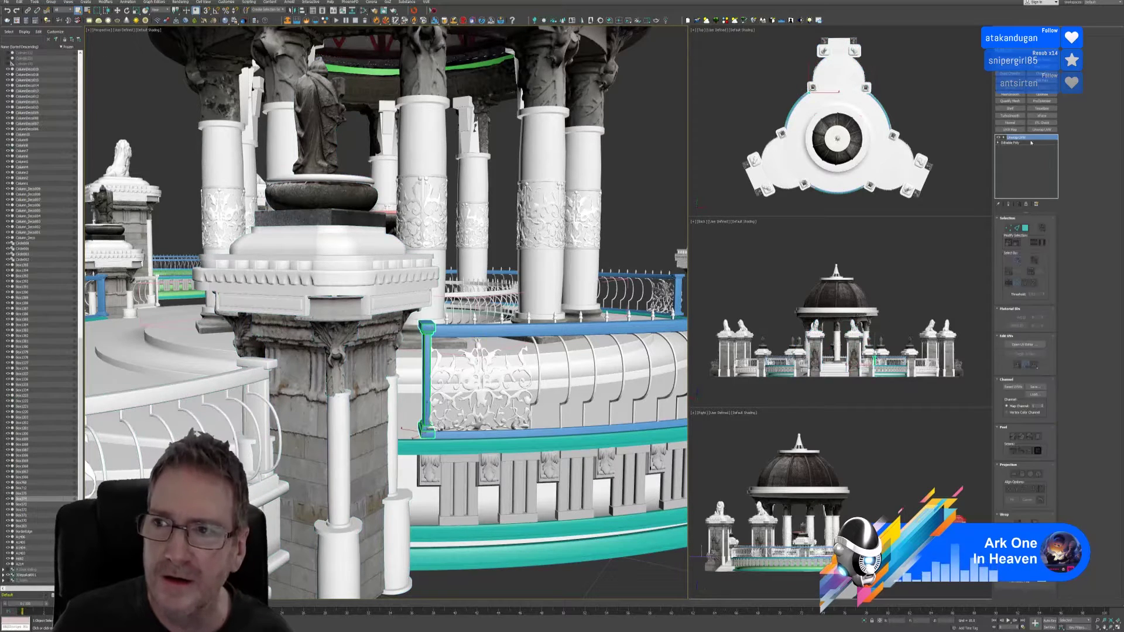
Step: Collapse the blue end post's modifier stack, paste the copied Unwrap UVW onto it and check its layout in the UV editor
right_click(1030, 141)
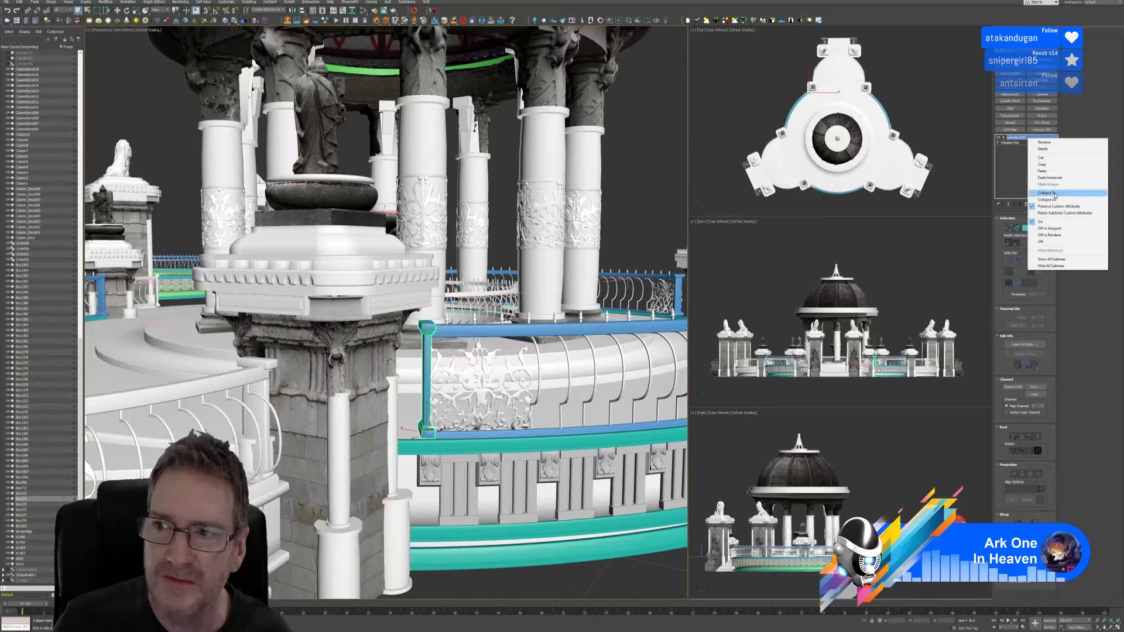
click(1054, 198)
right_click(1021, 143)
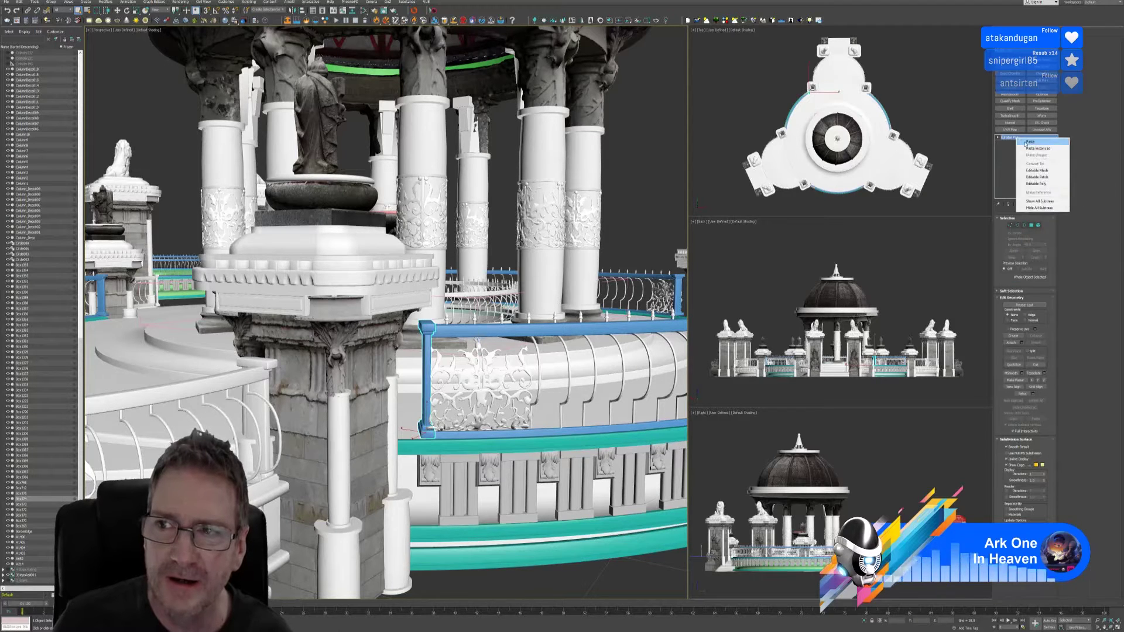
click(1016, 167)
click(1024, 345)
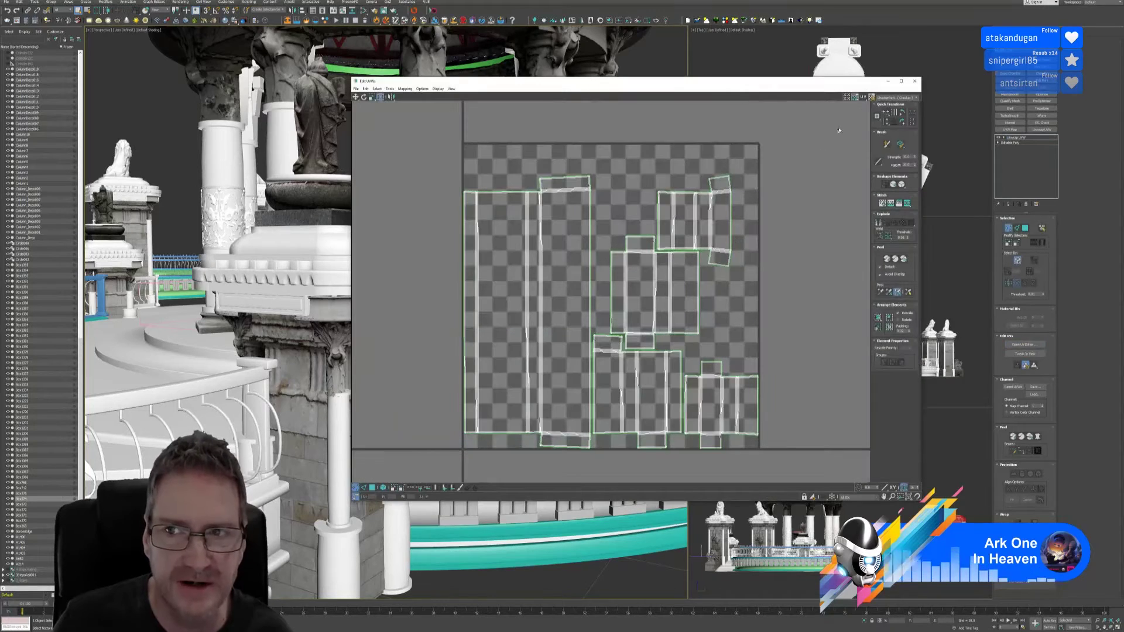
click(914, 81)
Step: Leave the post's UV sub-object selection and select the blue fence end post at the next statue pillar
alt+middle_drag(475, 126, 434, 275)
scroll(432, 346, down, 4)
alt+middle_drag(430, 351, 527, 234)
scroll(537, 224, up, 5)
scroll(536, 224, up, 3)
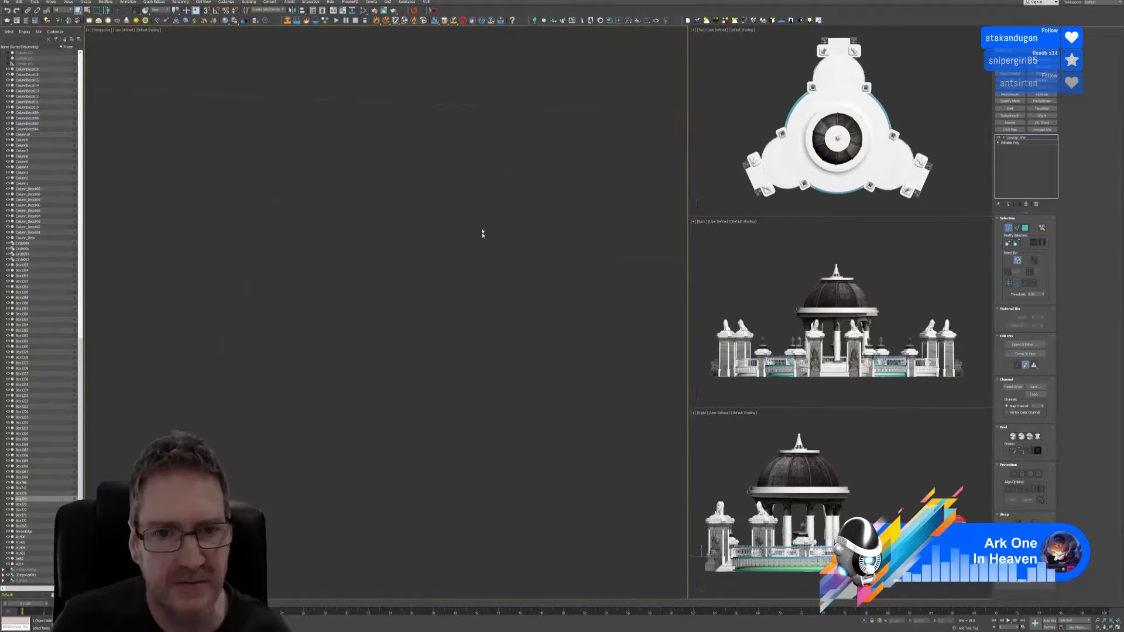
scroll(484, 275, down, 6)
click(483, 294)
click(426, 312)
scroll(428, 311, up, 4)
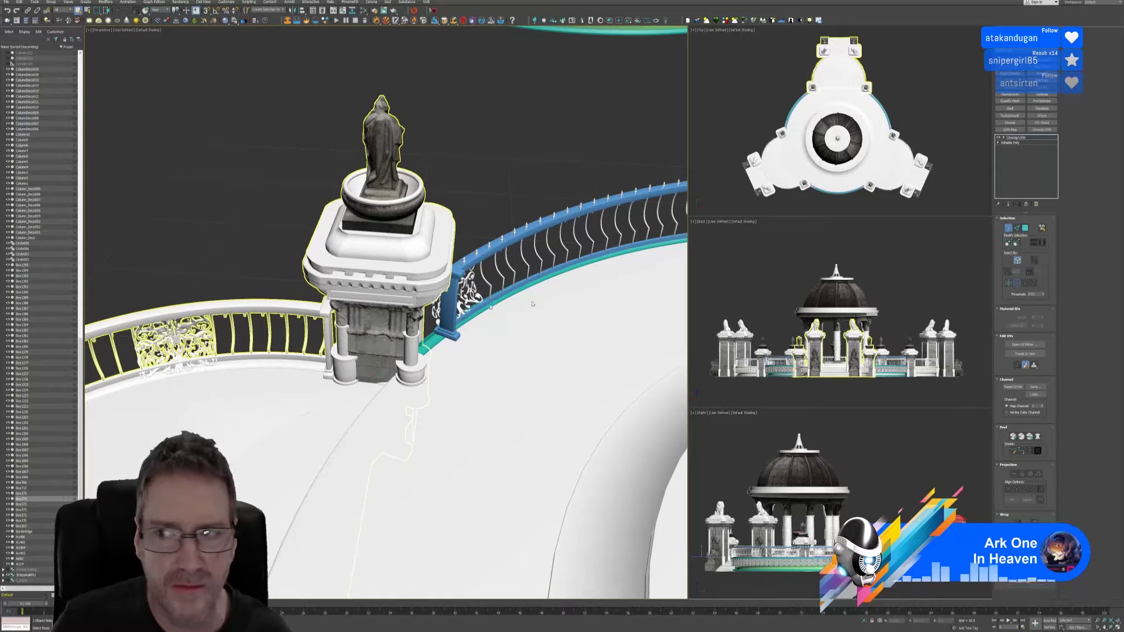
key(ctrl+d)
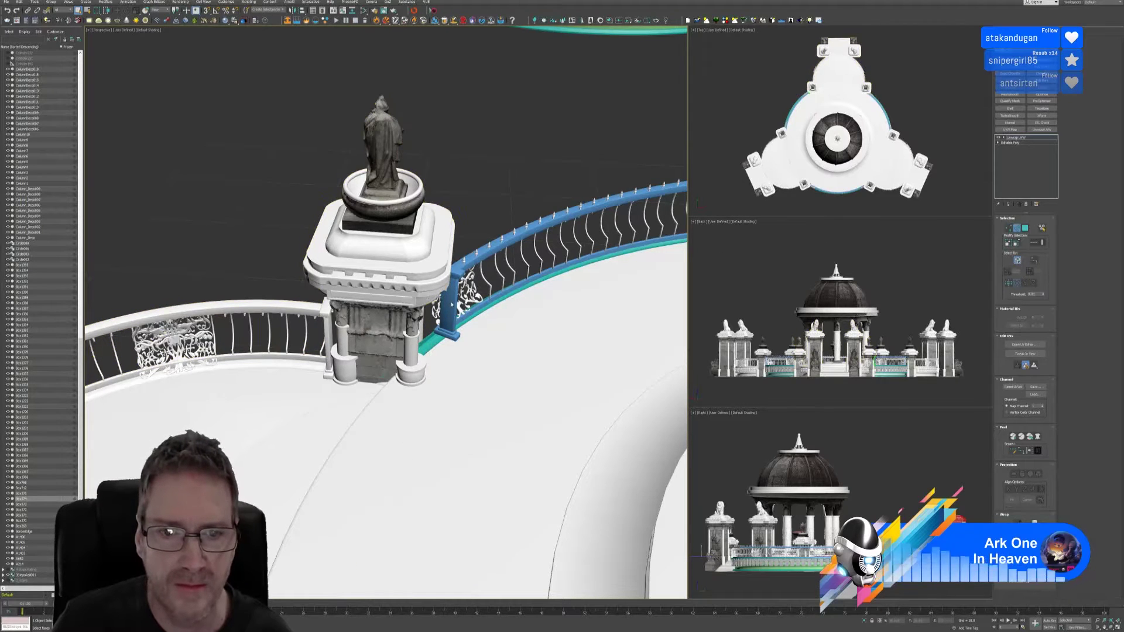
click(1018, 229)
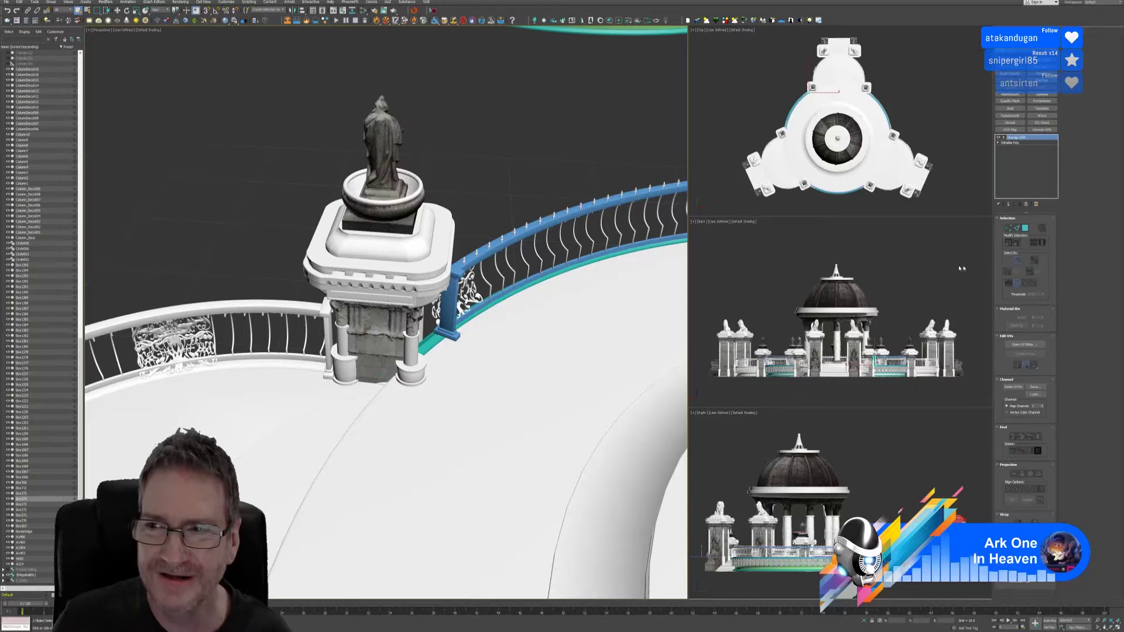
click(445, 307)
Step: Collapse this second blue post's Edit Poly, Chamfer and Box stack and paste the copied Unwrap UVW modifier onto it
click(1017, 136)
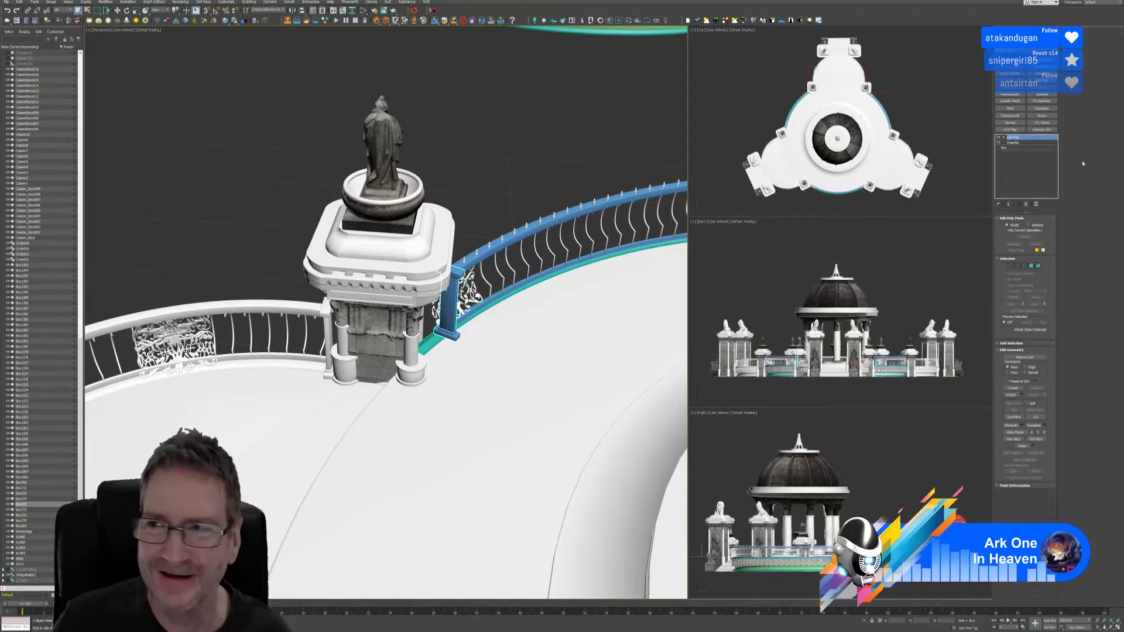
right_click(1021, 139)
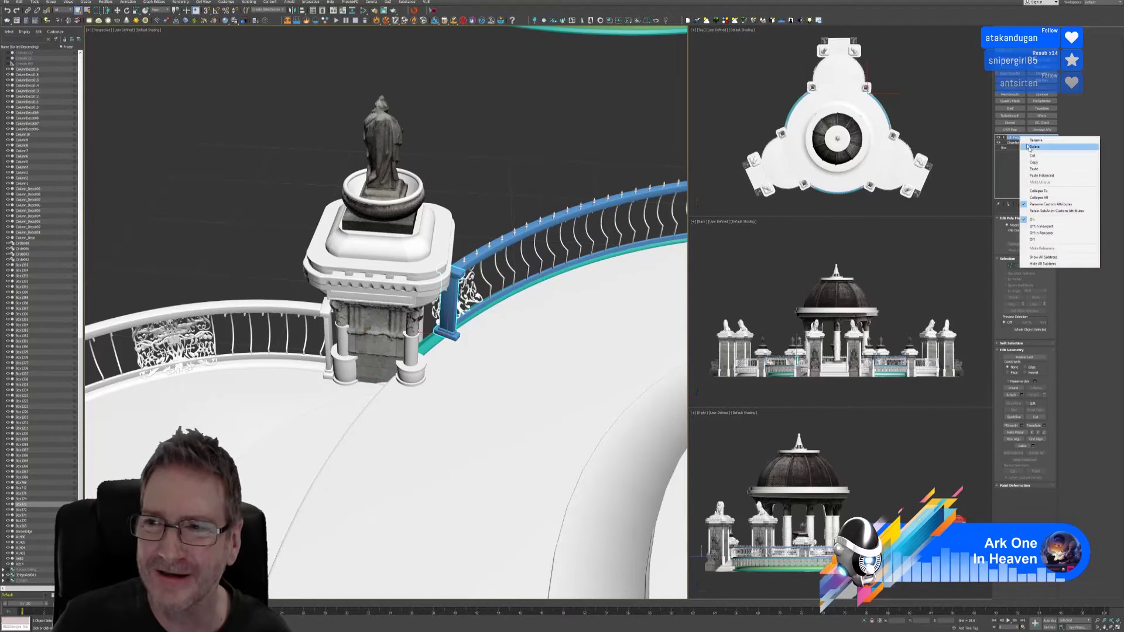
click(1048, 198)
right_click(1019, 139)
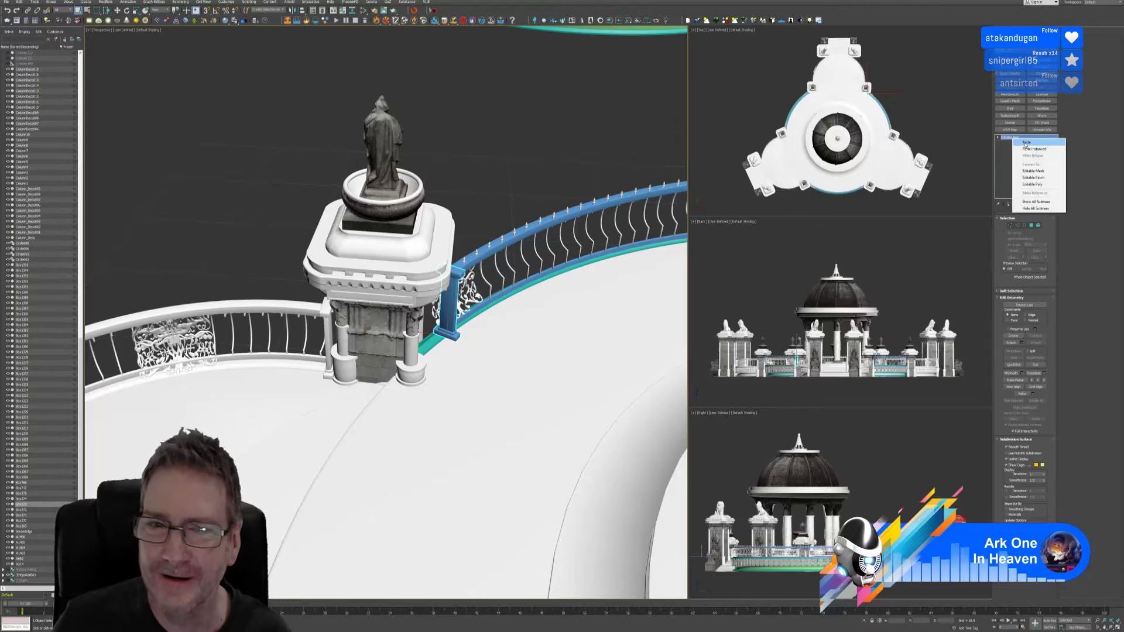
click(1025, 142)
Step: Select another blue fence end post from the scene object list, collapse its stack and paste the copied Unwrap UVW onto it
scroll(445, 300, down, 5)
alt+middle_drag(445, 300, 468, 330)
scroll(445, 299, up, 3)
scroll(445, 299, down, 2)
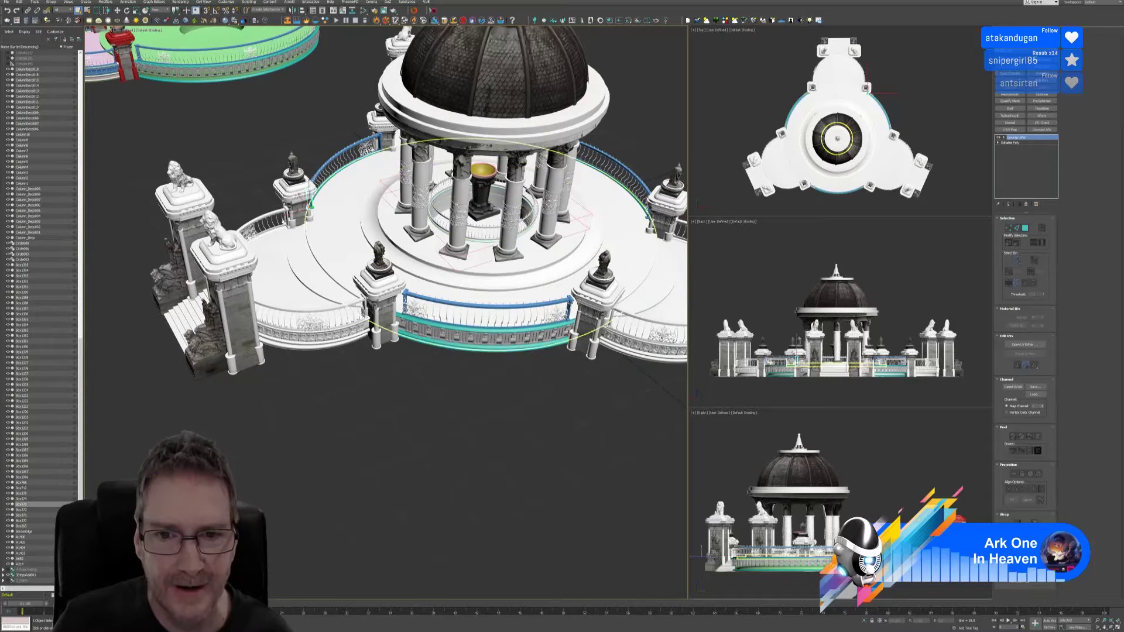
click(21, 493)
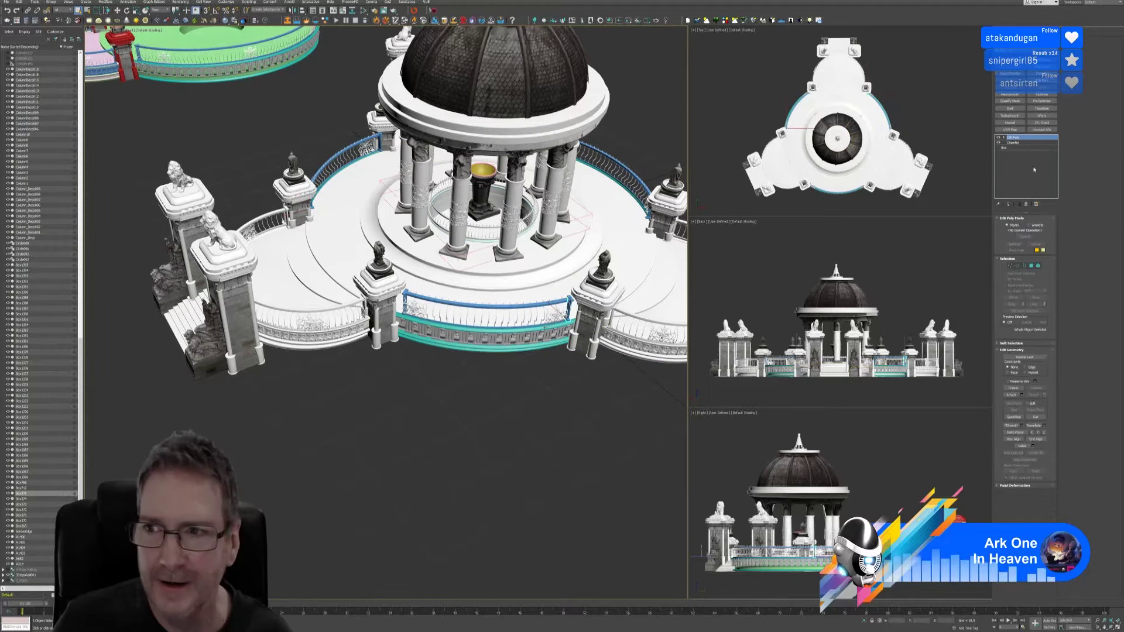
right_click(1025, 139)
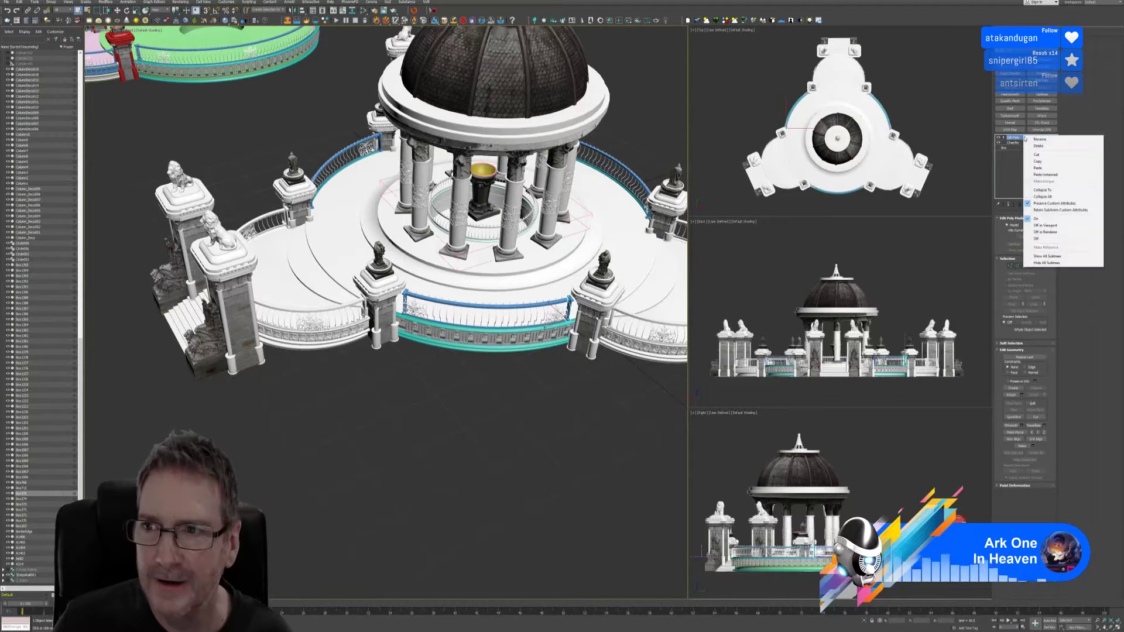
click(1048, 195)
click(1042, 130)
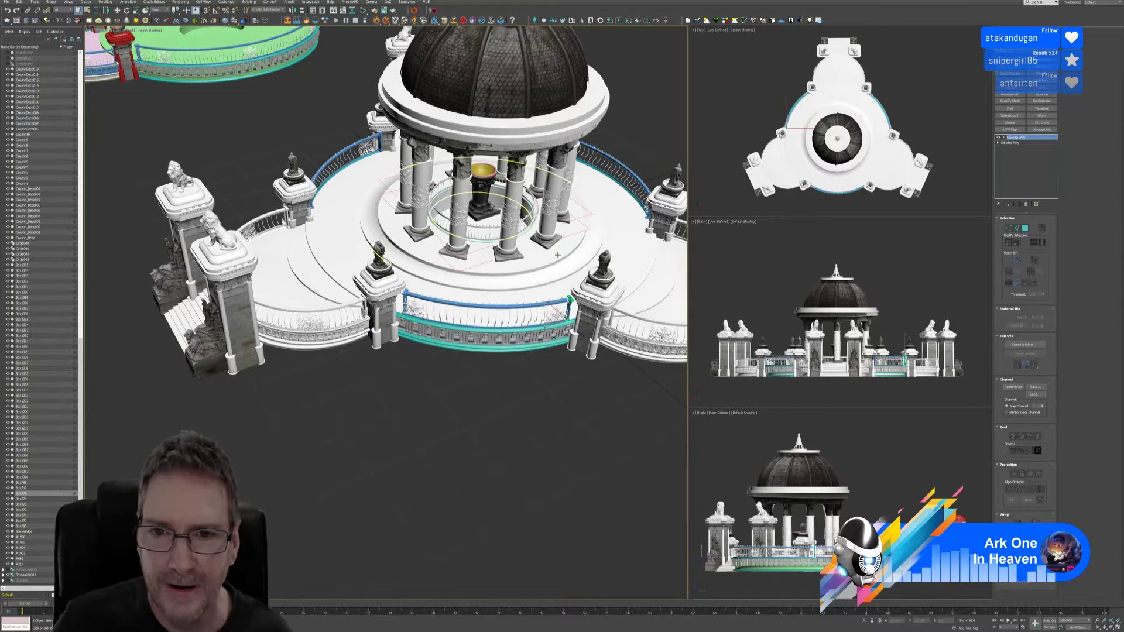
Step: Check the newly pasted unwrap layout of the selected fence end post in the UV editor
scroll(614, 290, up, 3)
click(609, 292)
scroll(609, 293, up, 3)
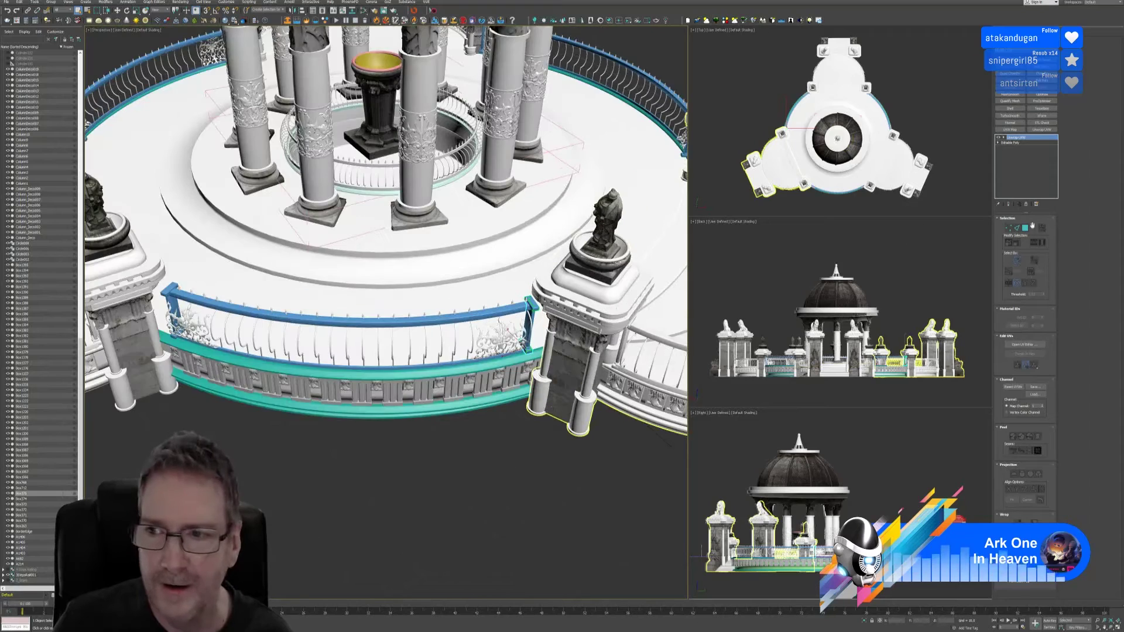
click(1024, 344)
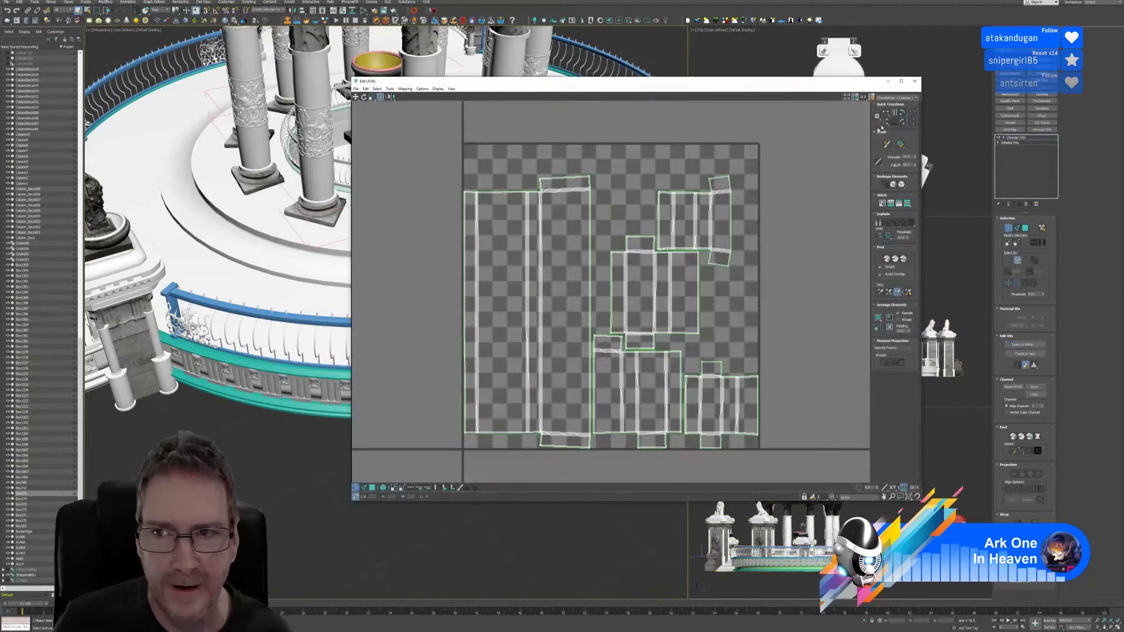
click(911, 83)
Step: Leave the UV sub-object selection, select the next unprocessed blue end post, collapse its stack and paste the copied Unwrap UVW onto it
alt+middle_drag(569, 222, 521, 238)
scroll(522, 239, up, 5)
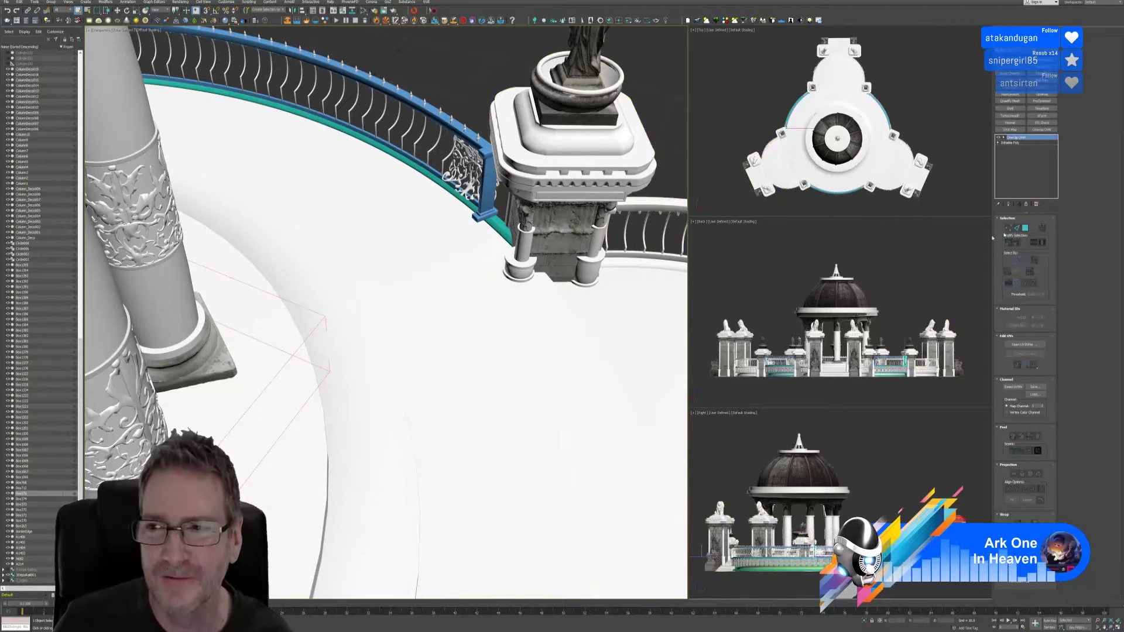
click(476, 227)
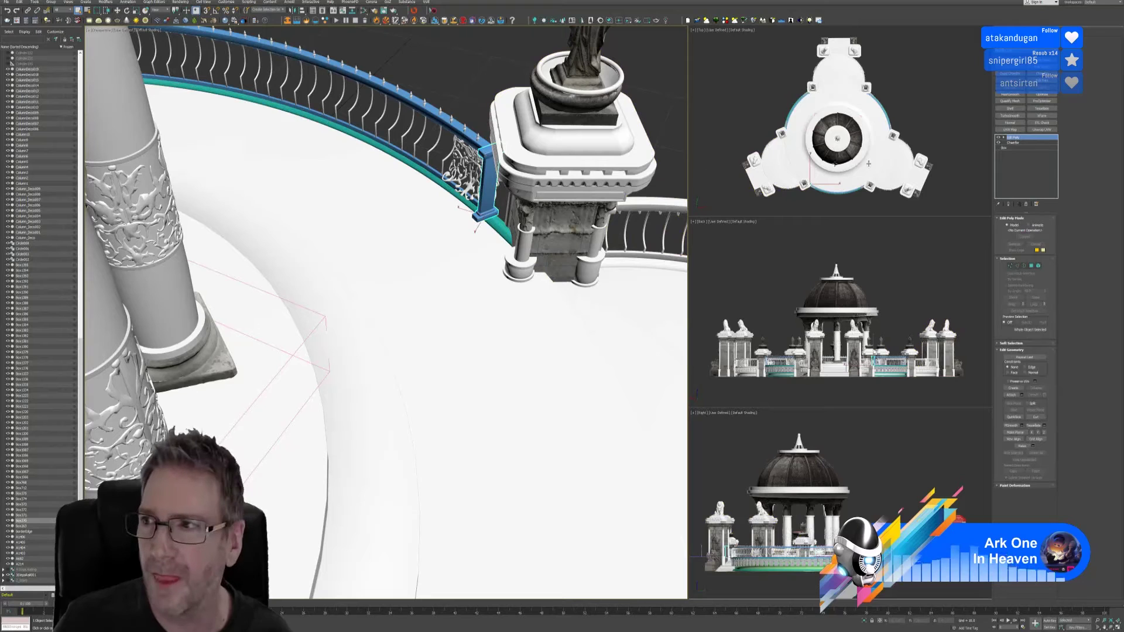
right_click(1043, 143)
click(1054, 206)
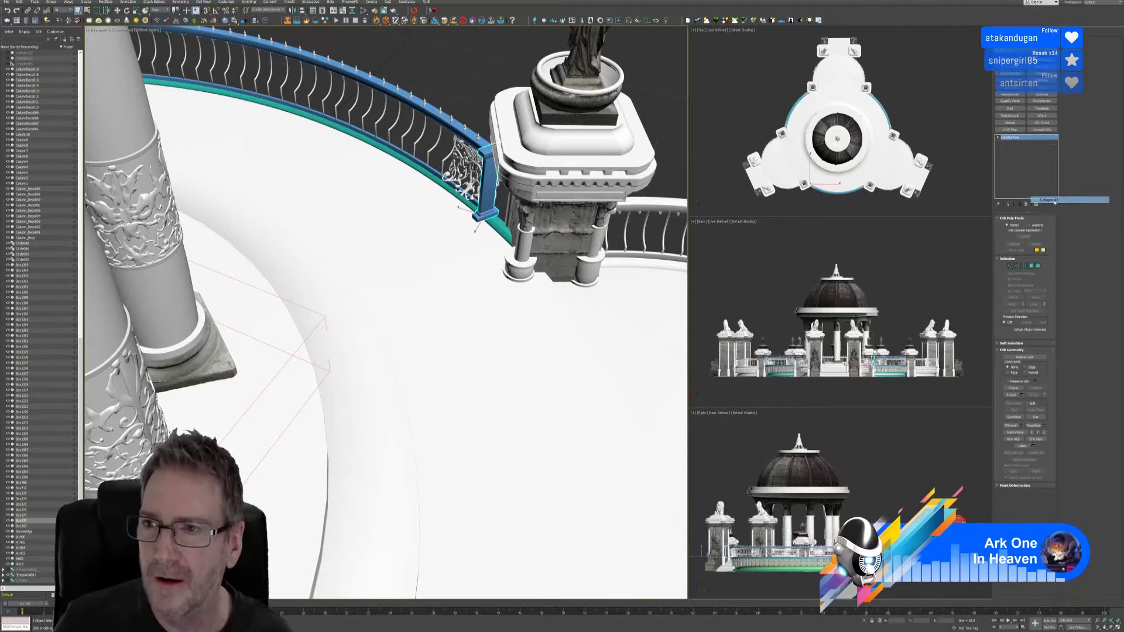
right_click(1032, 142)
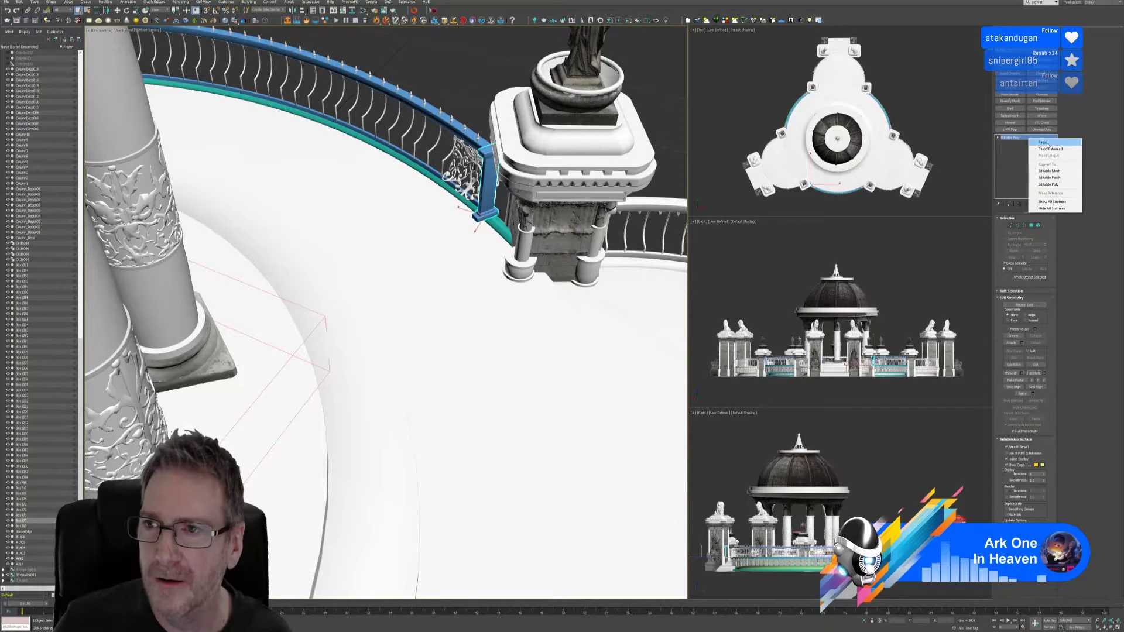
click(1042, 129)
Step: Select the blue end post beside the adjoining fence's statue pillar, collapse its whole stack and paste the copied Unwrap UVW modifier
scroll(394, 176, up, 5)
alt+middle_drag(499, 216, 428, 267)
scroll(491, 242, down, 5)
click(441, 286)
scroll(440, 285, up, 5)
click(1020, 137)
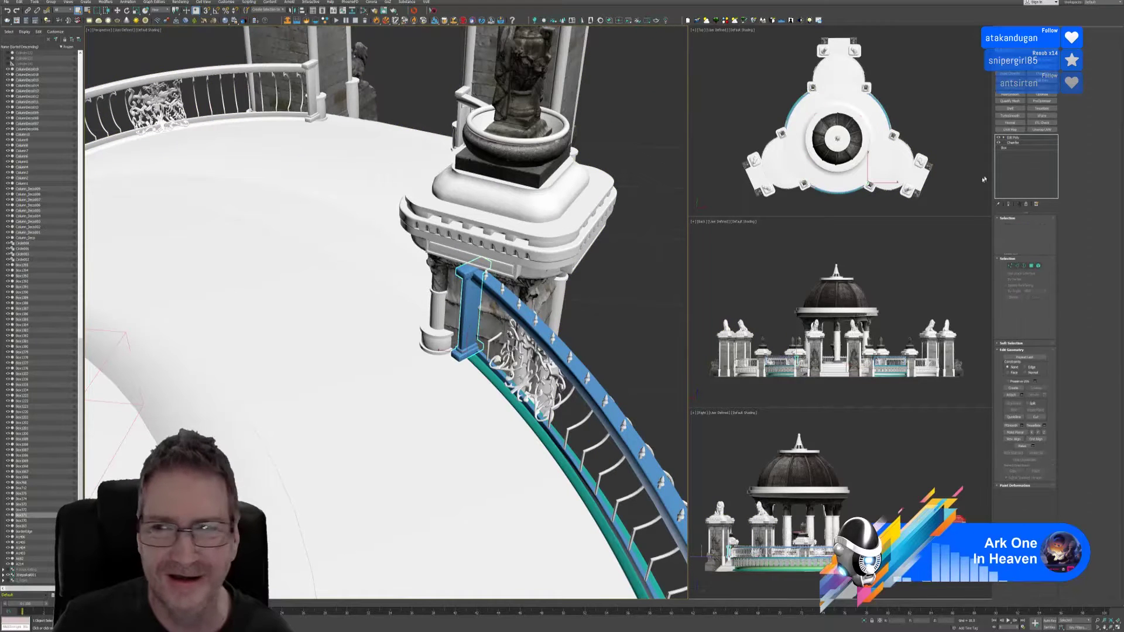
right_click(1021, 142)
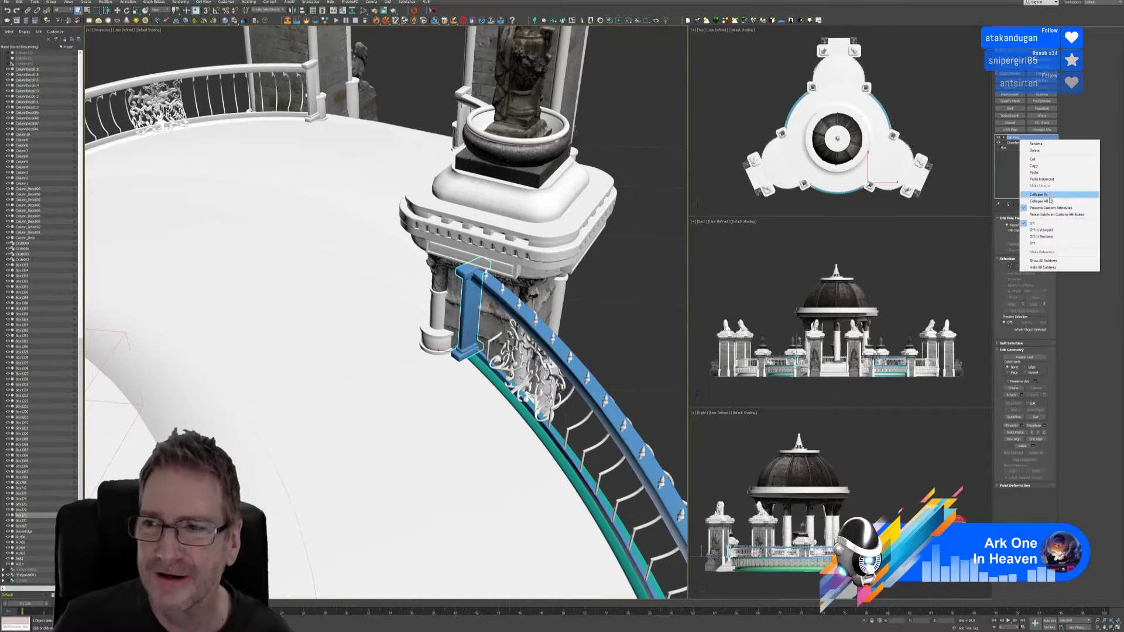
click(1040, 165)
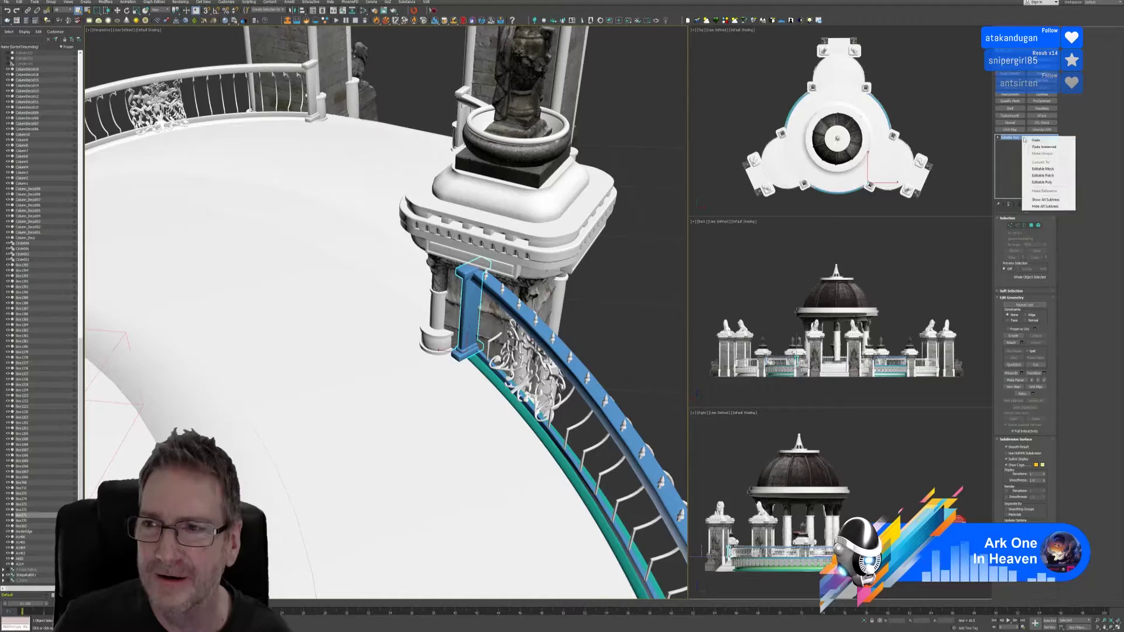
click(1042, 130)
Step: Select the blue post at the opposite end of the same curved fence, collapse its stack and paste the copied Unwrap UVW modifier
scroll(424, 296, down, 5)
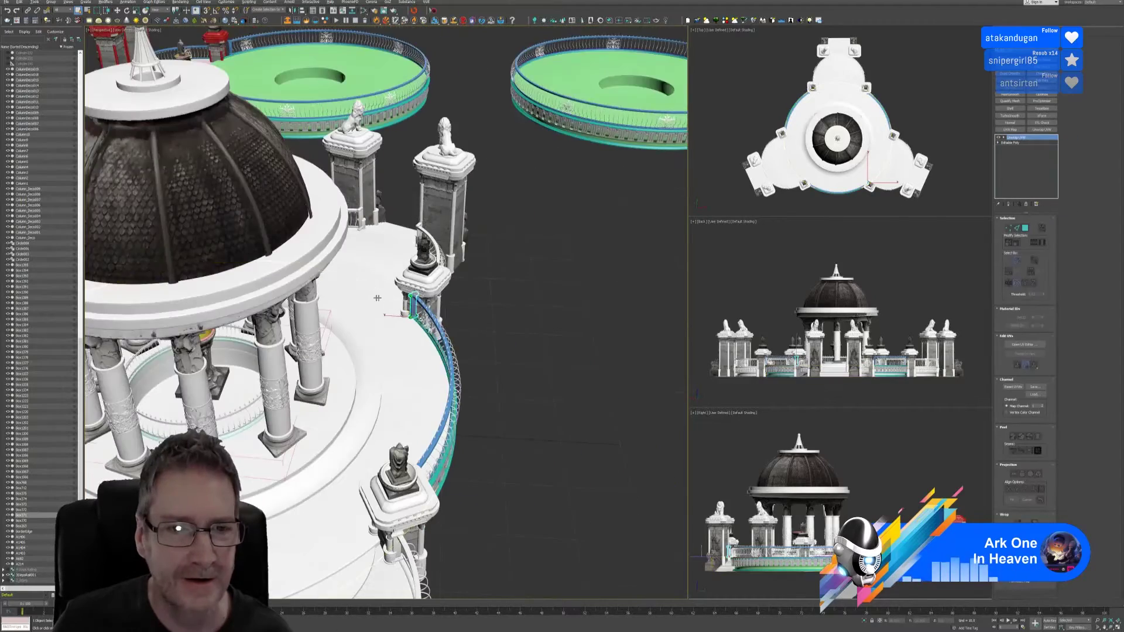
alt+middle_drag(424, 296, 316, 301)
scroll(316, 301, up, 10)
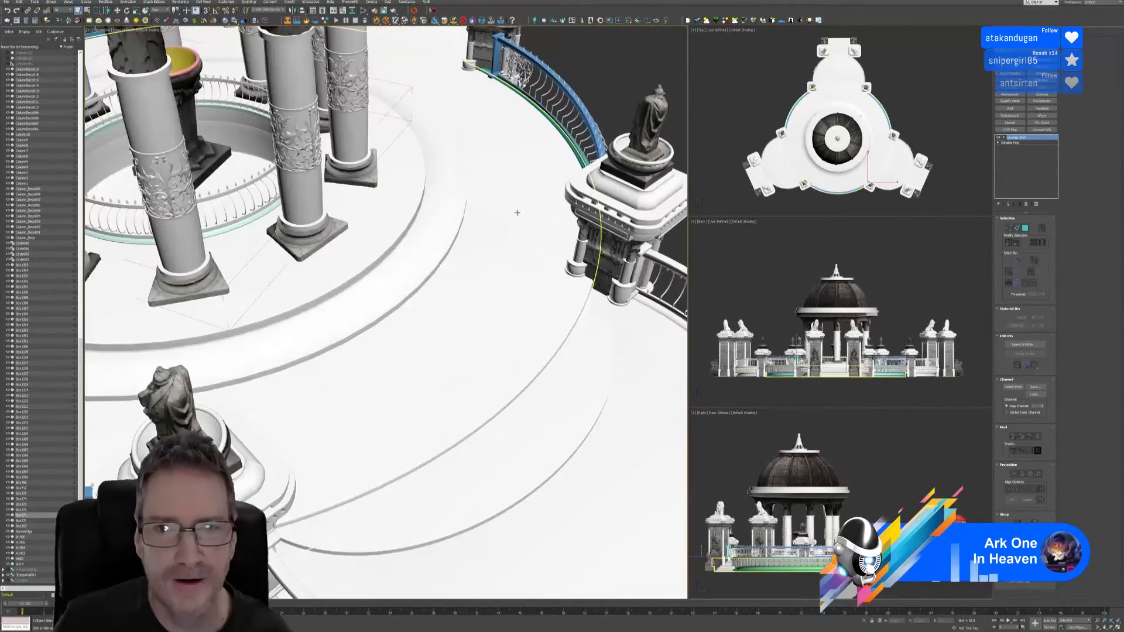
alt+middle_drag(355, 197, 375, 210)
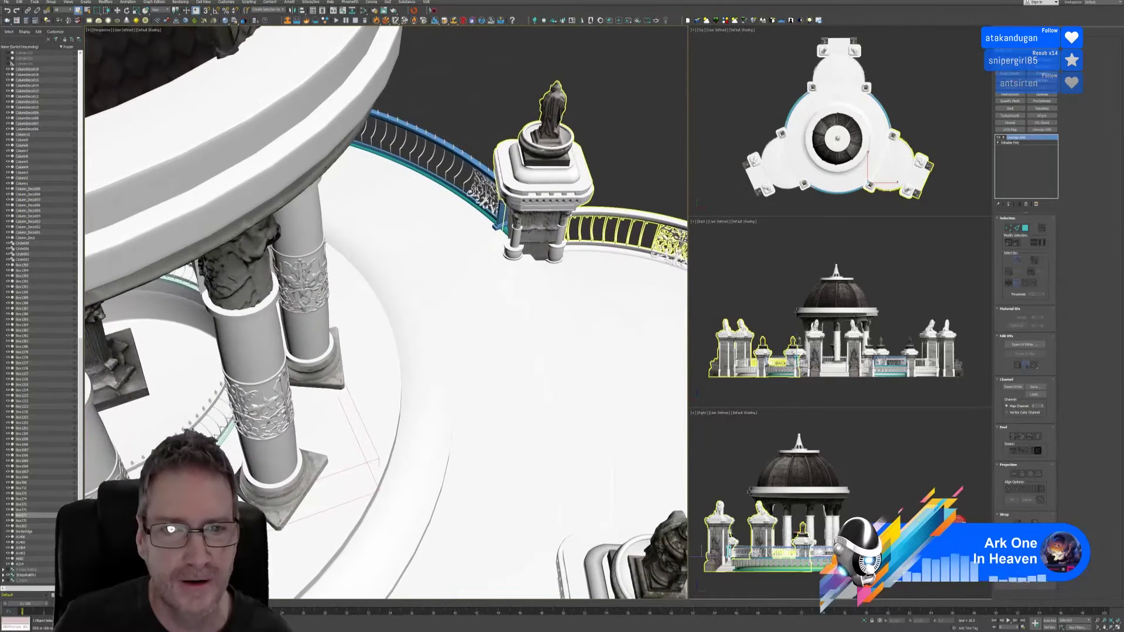
scroll(498, 234, up, 6)
click(498, 235)
click(1012, 137)
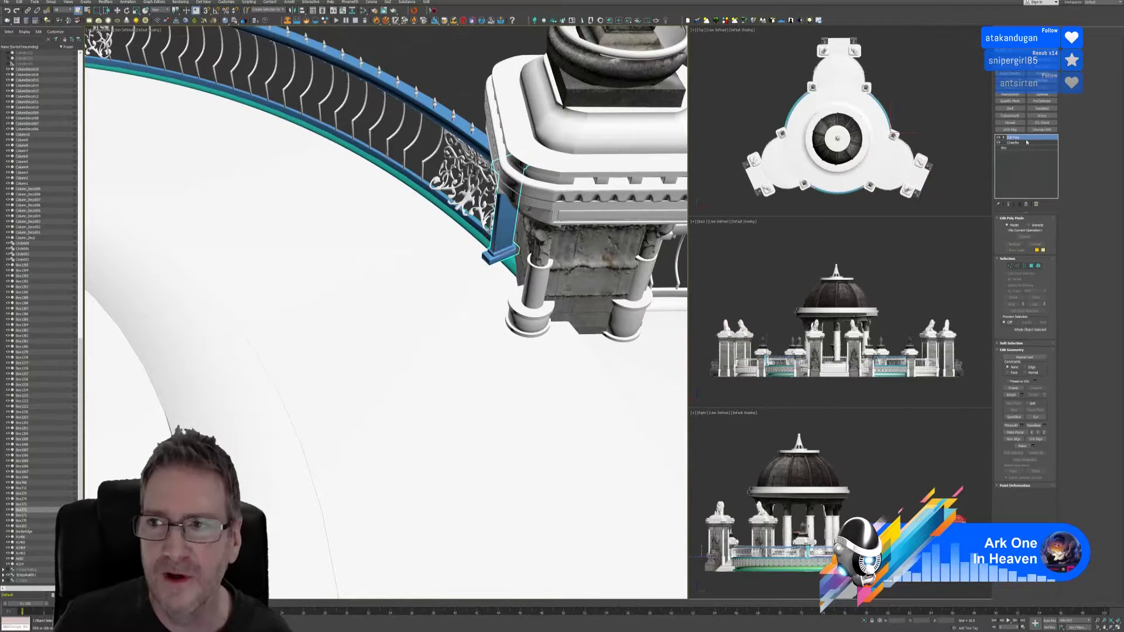
right_click(1026, 142)
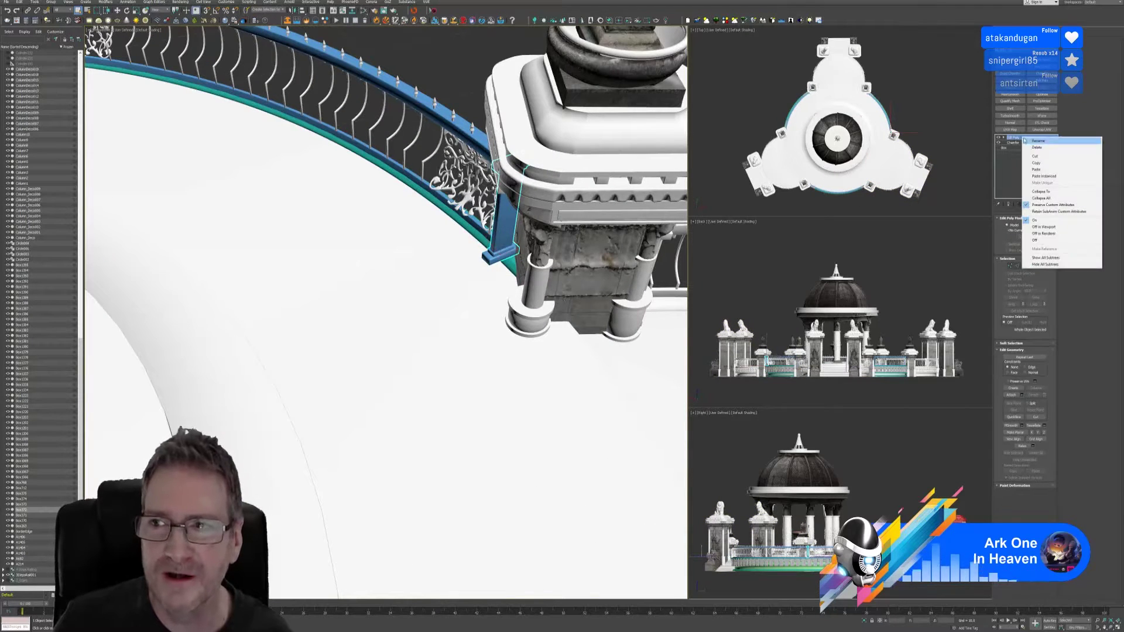
click(1056, 198)
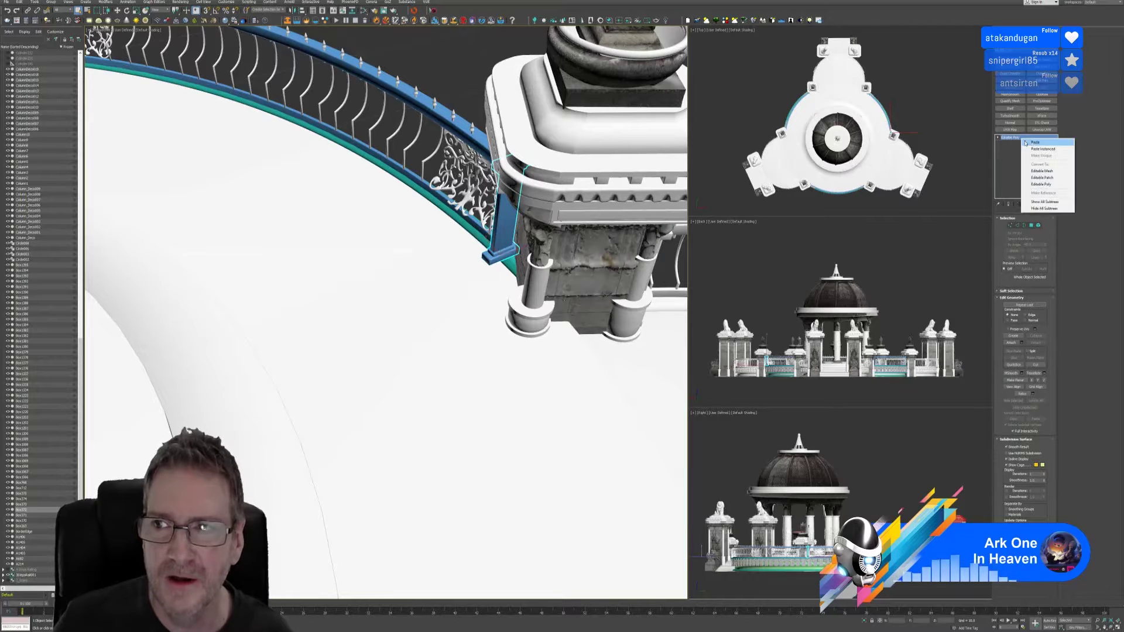
click(1042, 129)
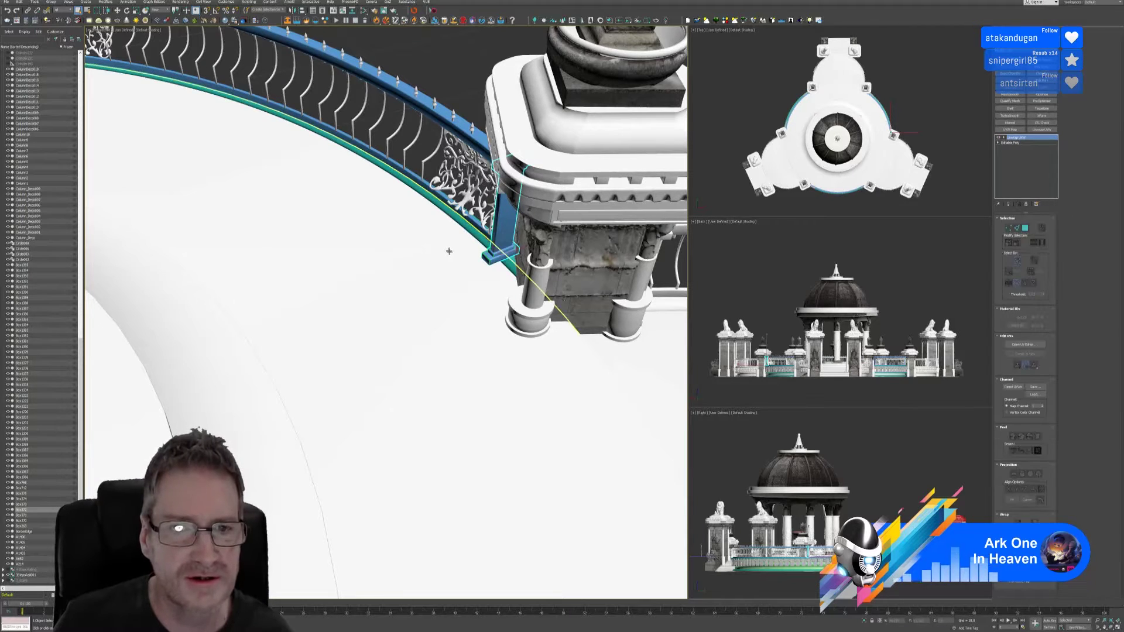
scroll(449, 251, down, 5)
alt+middle_drag(449, 251, 419, 301)
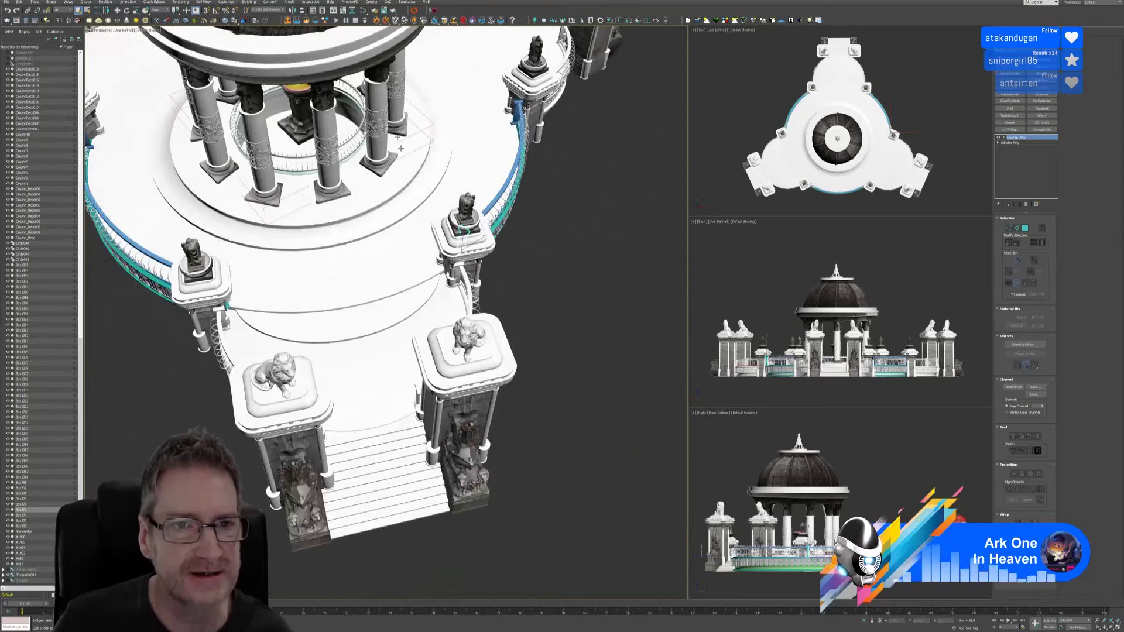
Step: Inspect the blue end posts around the gazebo one by one and check each post's modifier stack for the pasted Unwrap UVW
scroll(401, 148, down, 5)
middle_drag(555, 319, 432, 219)
scroll(430, 234, down, 3)
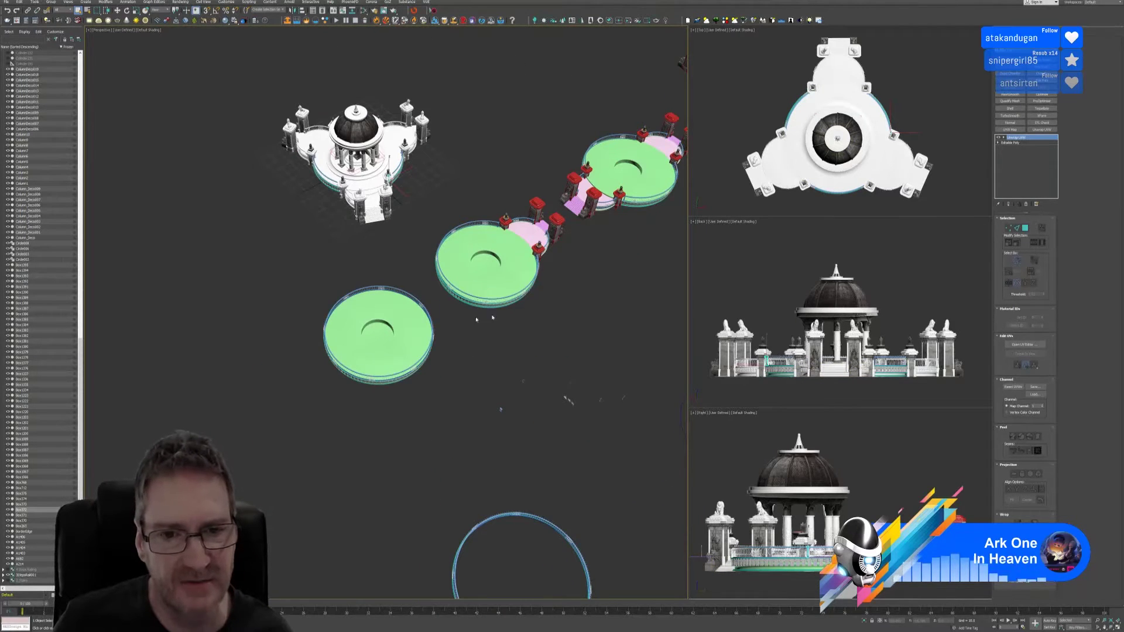
alt+middle_drag(436, 304, 268, 269)
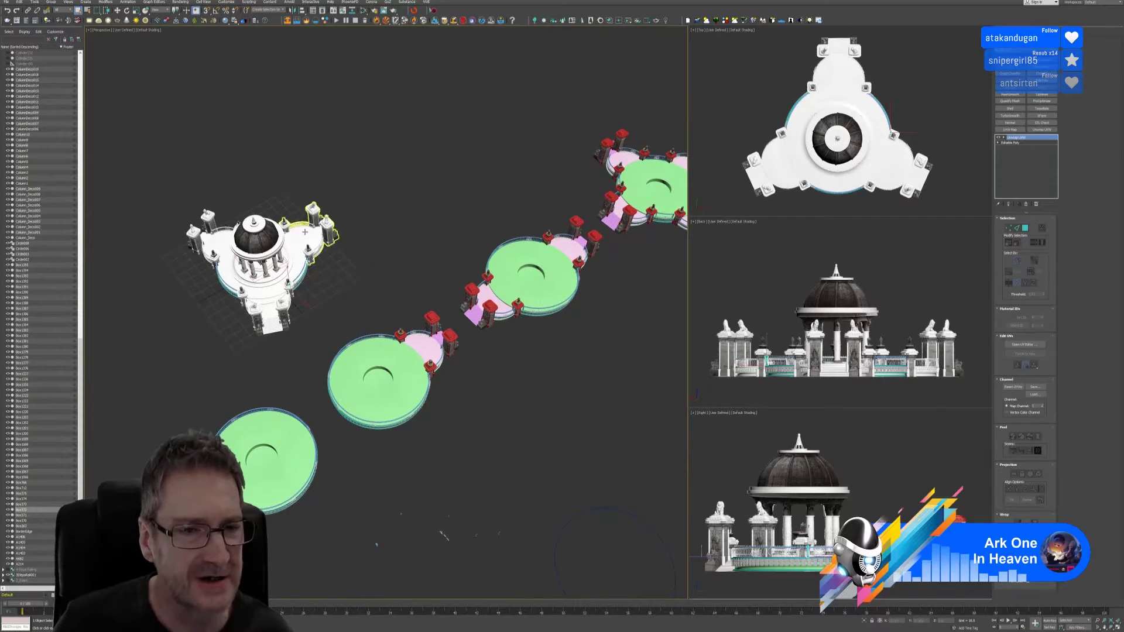
scroll(268, 269, up, 8)
scroll(318, 325, up, 3)
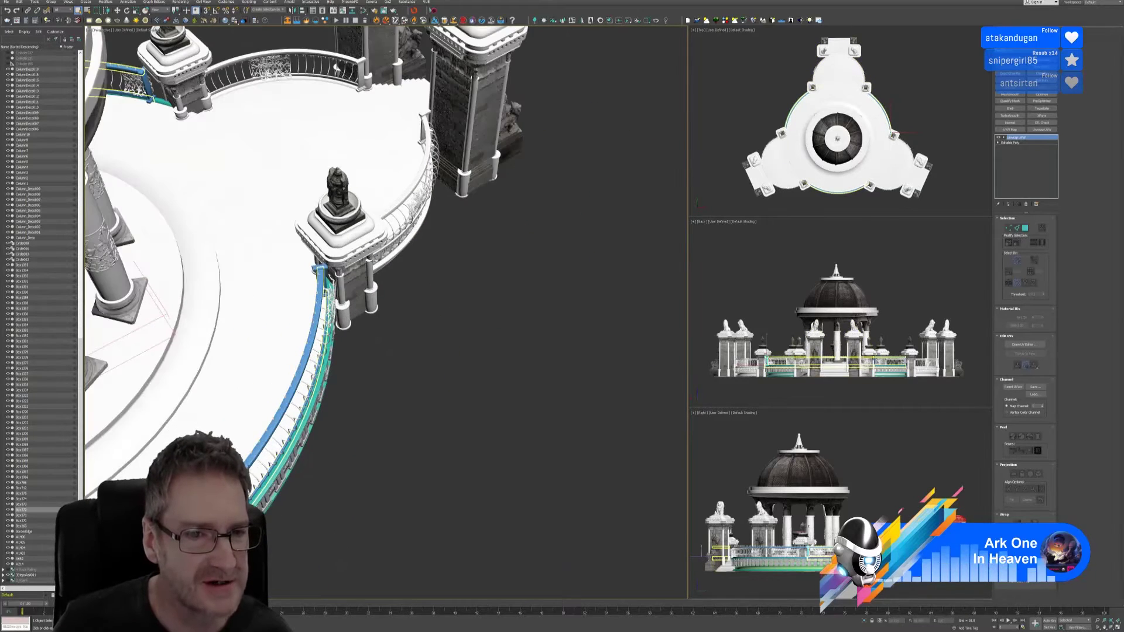
alt+middle_drag(318, 326, 363, 261)
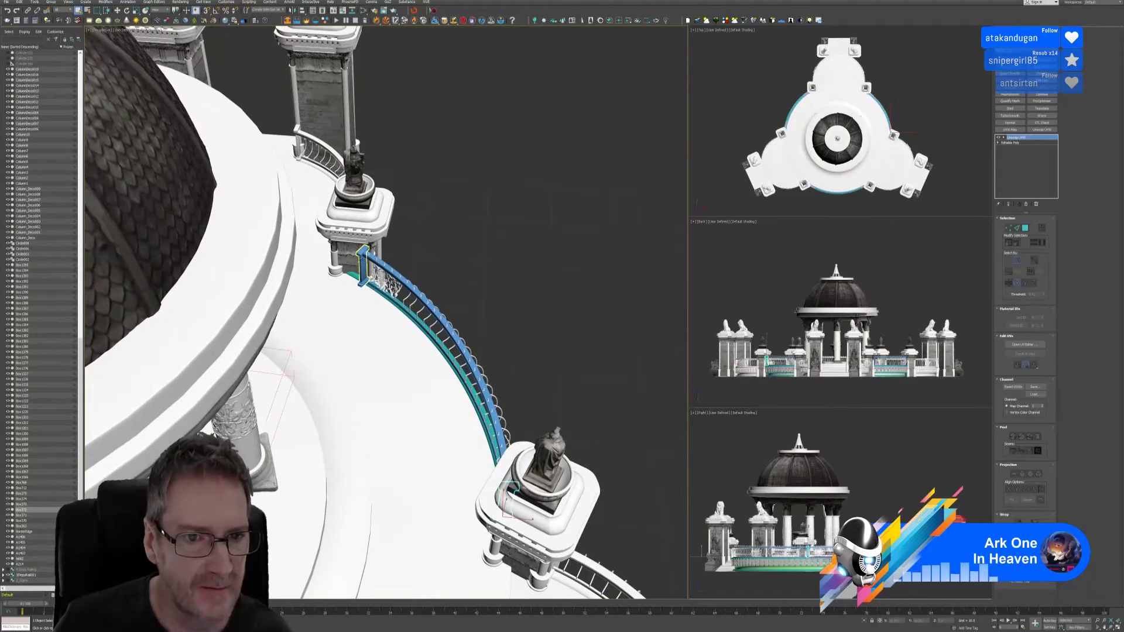
click(363, 261)
alt+middle_drag(472, 239, 251, 317)
click(360, 189)
scroll(372, 258, down, 8)
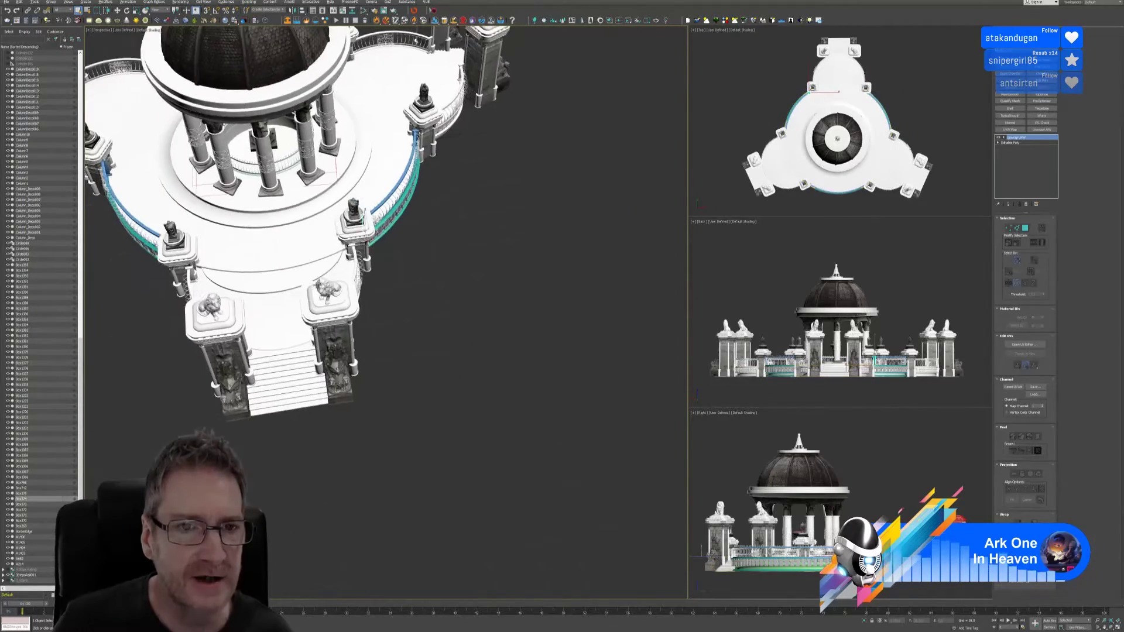
scroll(416, 141, up, 10)
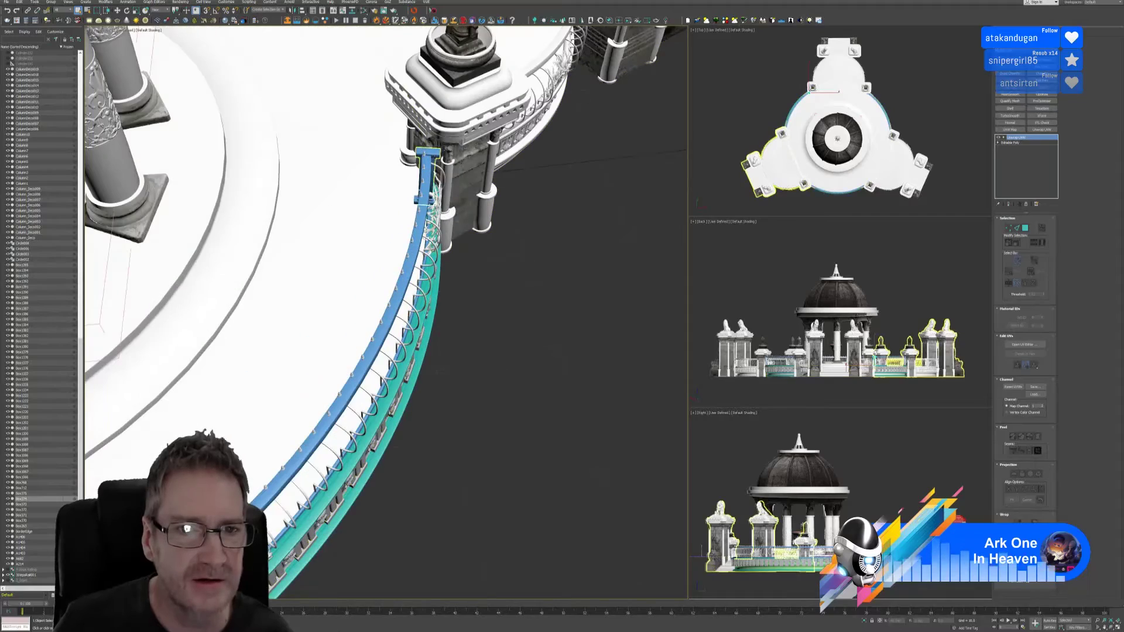
click(423, 231)
scroll(447, 215, down, 10)
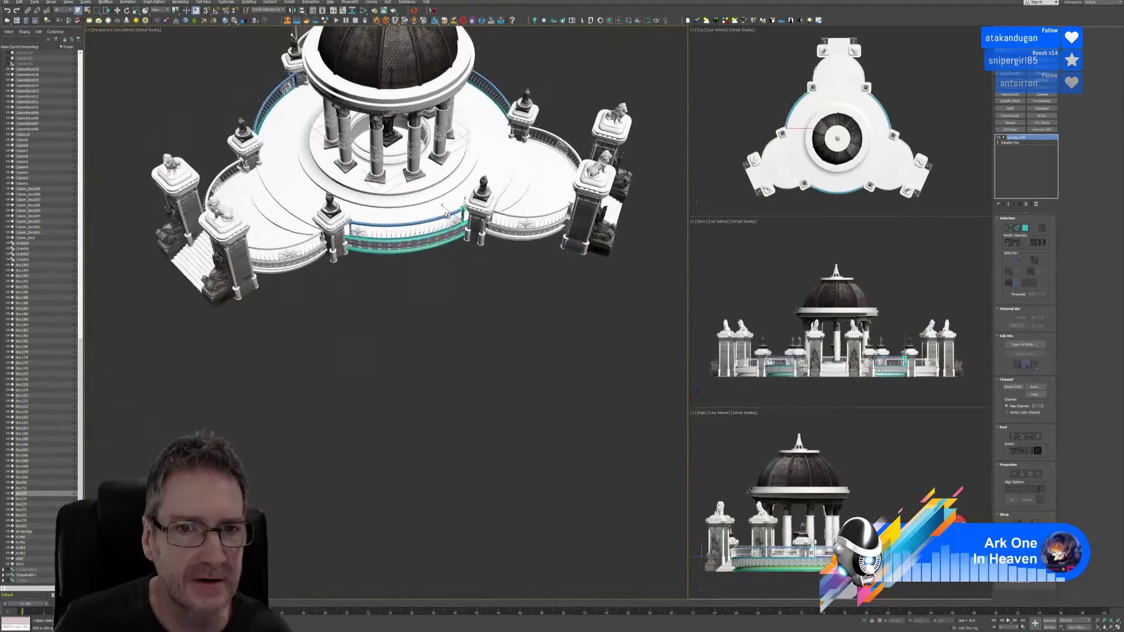
scroll(447, 215, up, 10)
middle_drag(422, 205, 509, 183)
Step: Select all the blue end posts of the three curved fence sections together and check that every fence end is included
click(385, 142)
scroll(440, 200, down, 4)
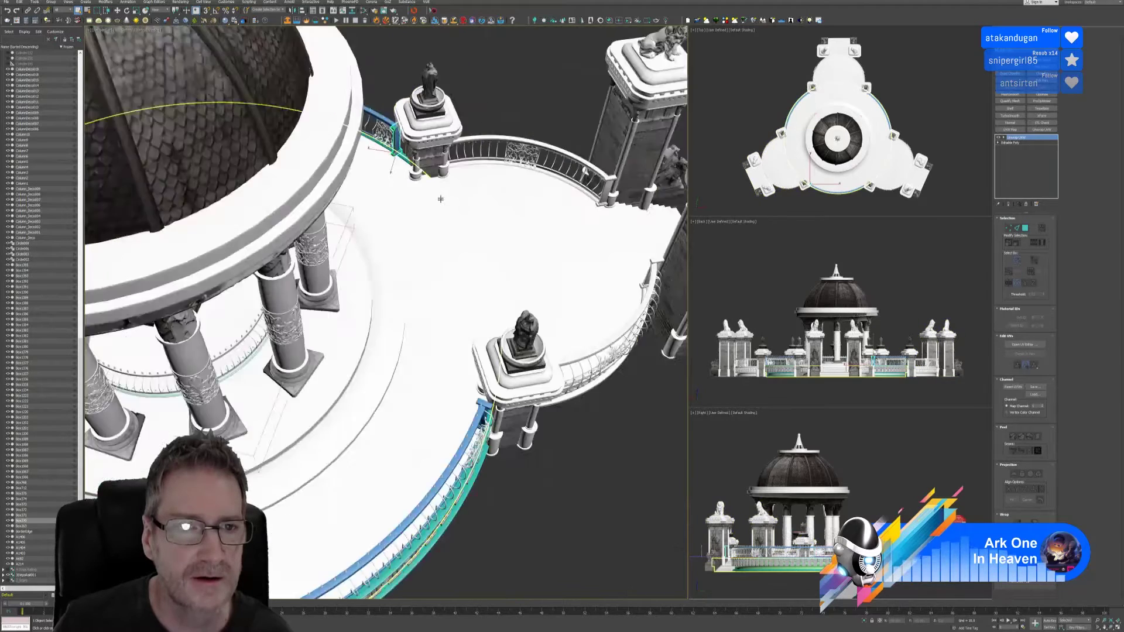
scroll(535, 336, down, 5)
alt+middle_drag(534, 337, 507, 326)
middle_drag(366, 299, 377, 297)
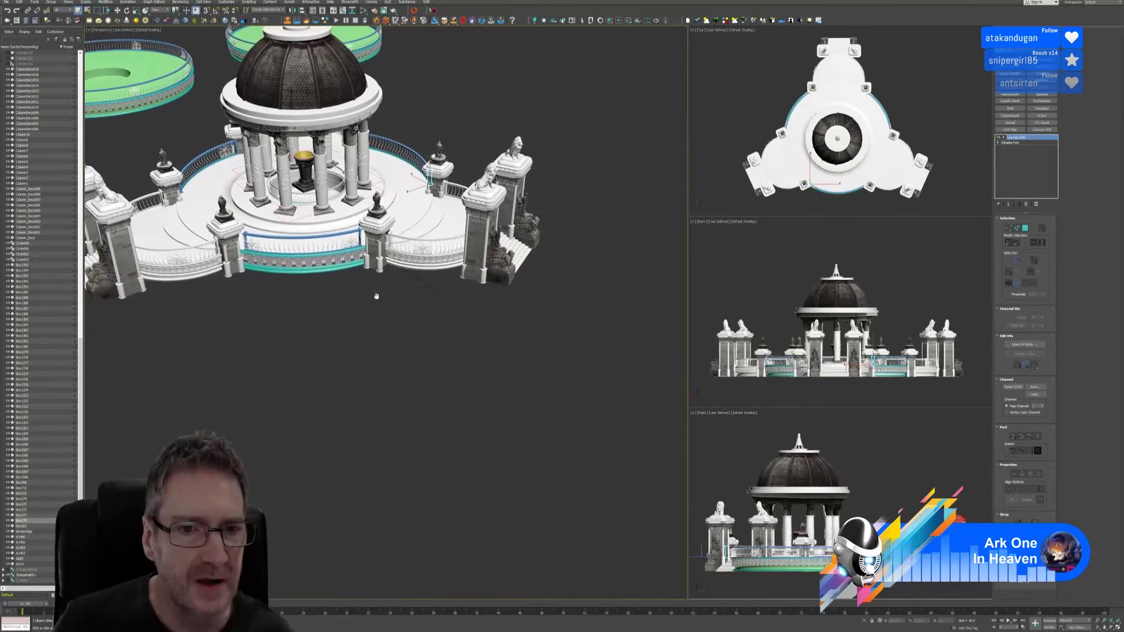
scroll(376, 296, up, 5)
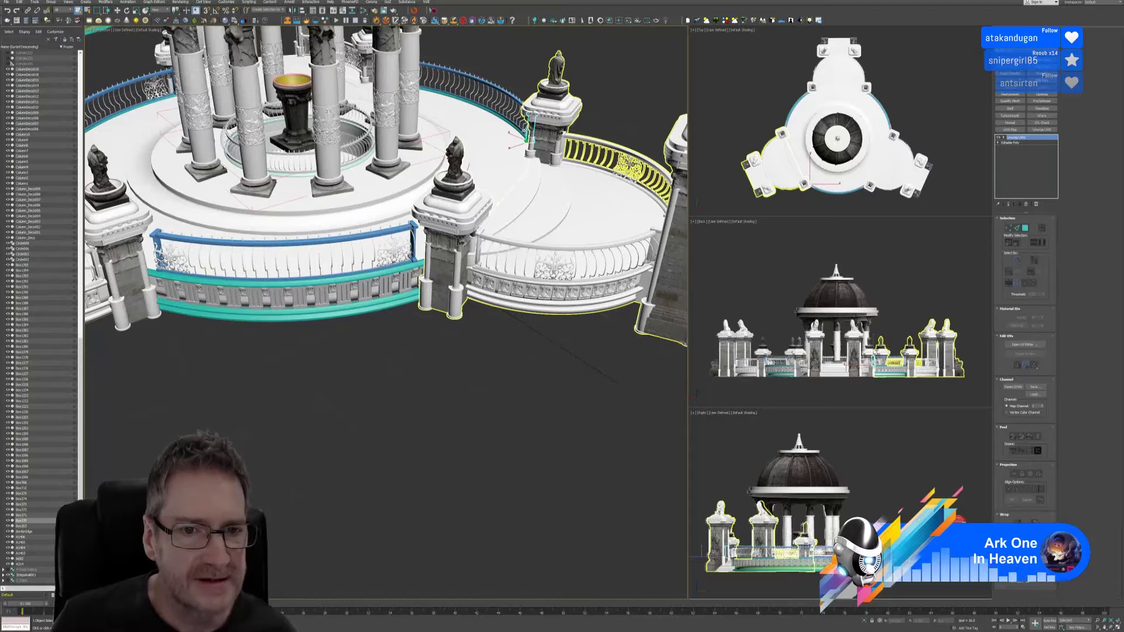
ctrl+click(21, 493)
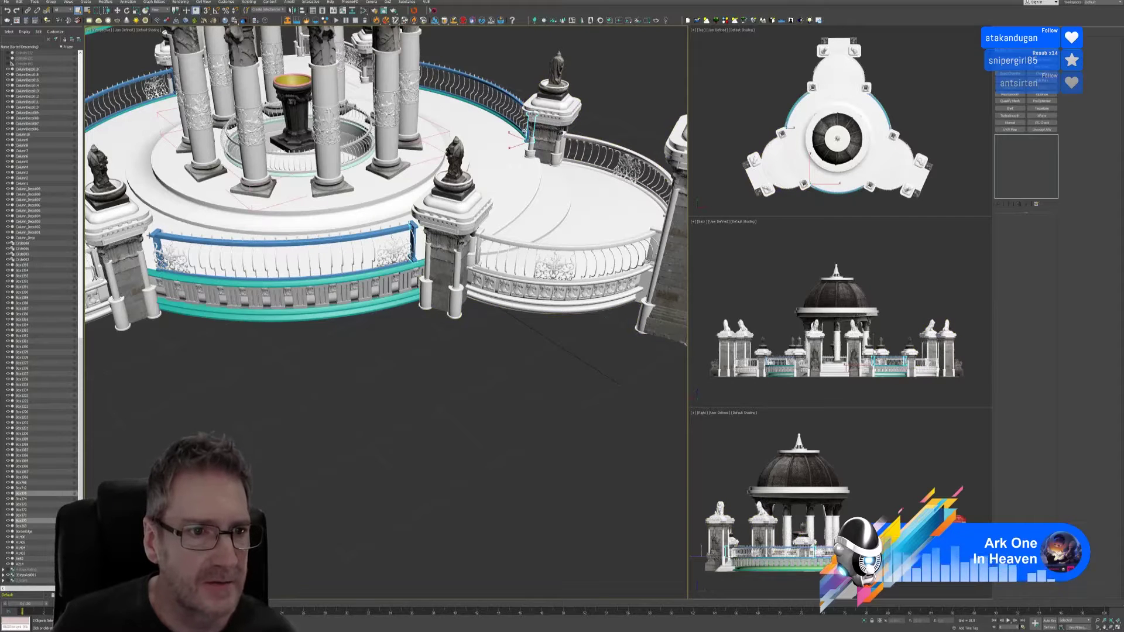
ctrl+click(21, 499)
key(z)
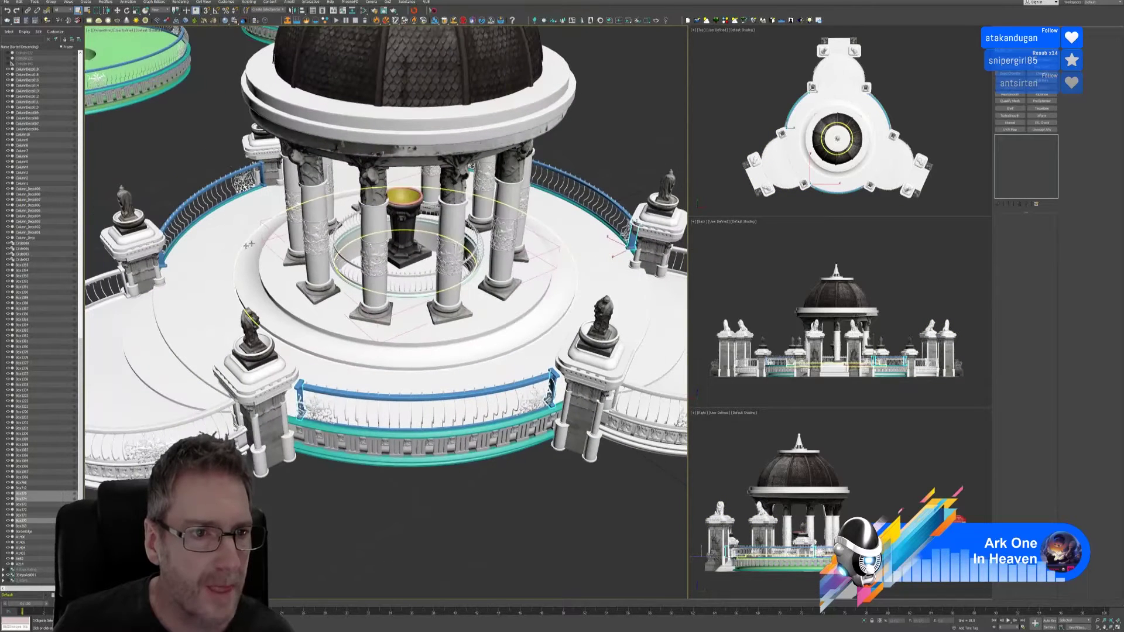
ctrl+click(21, 503)
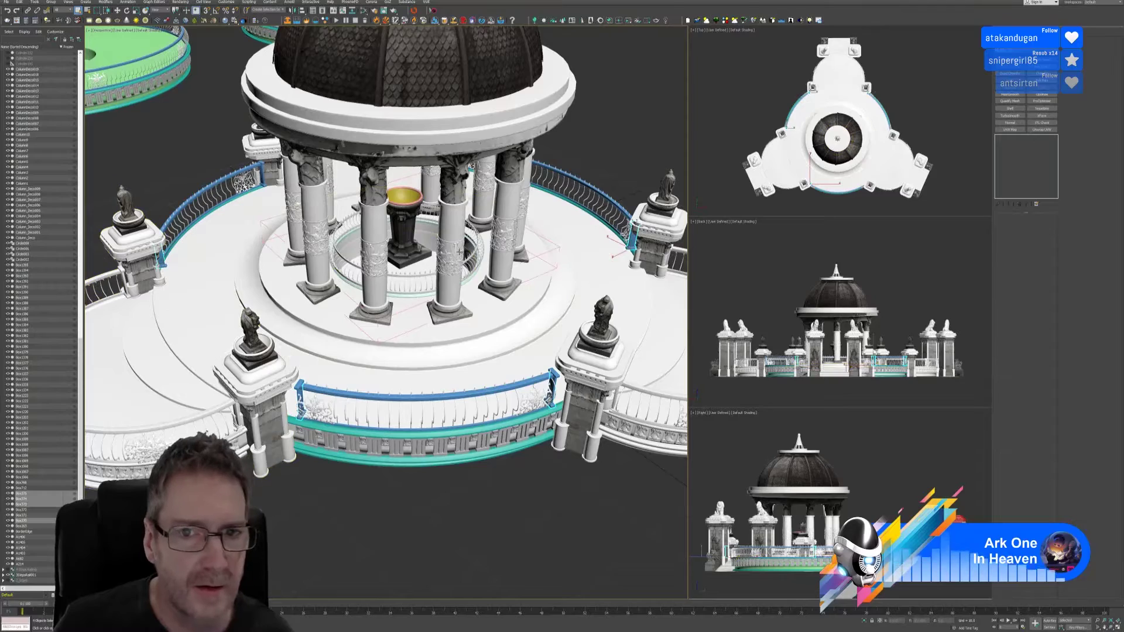
alt+middle_drag(410, 263, 328, 270)
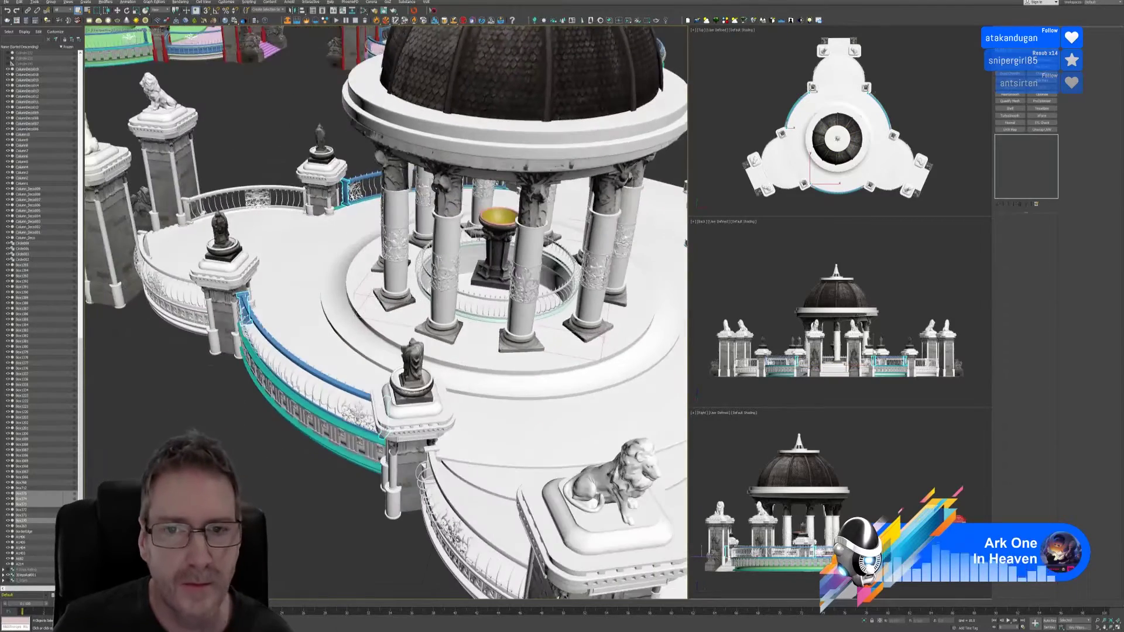
key(z)
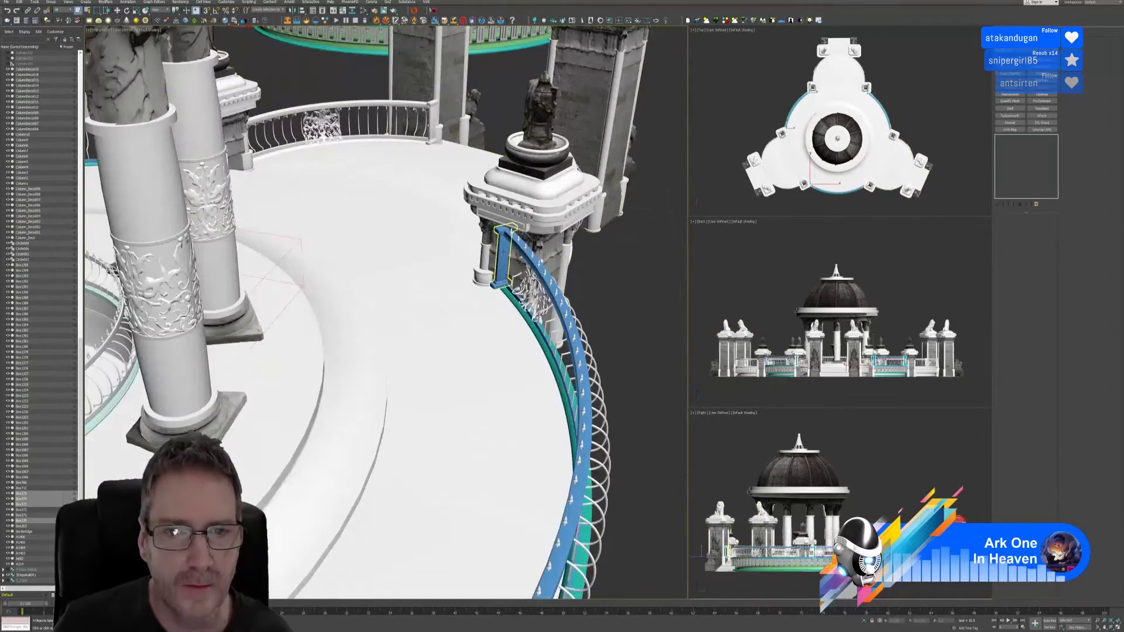
key(shift+z)
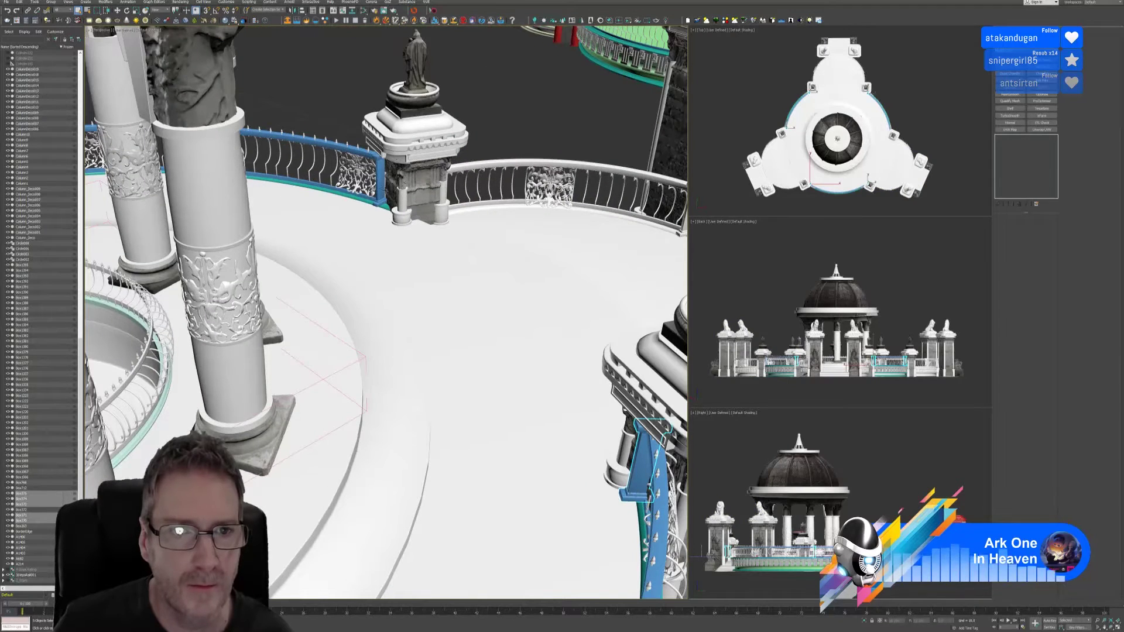
key(shift+z)
key(shift+z)
key(shift+z)
key(shift+z)
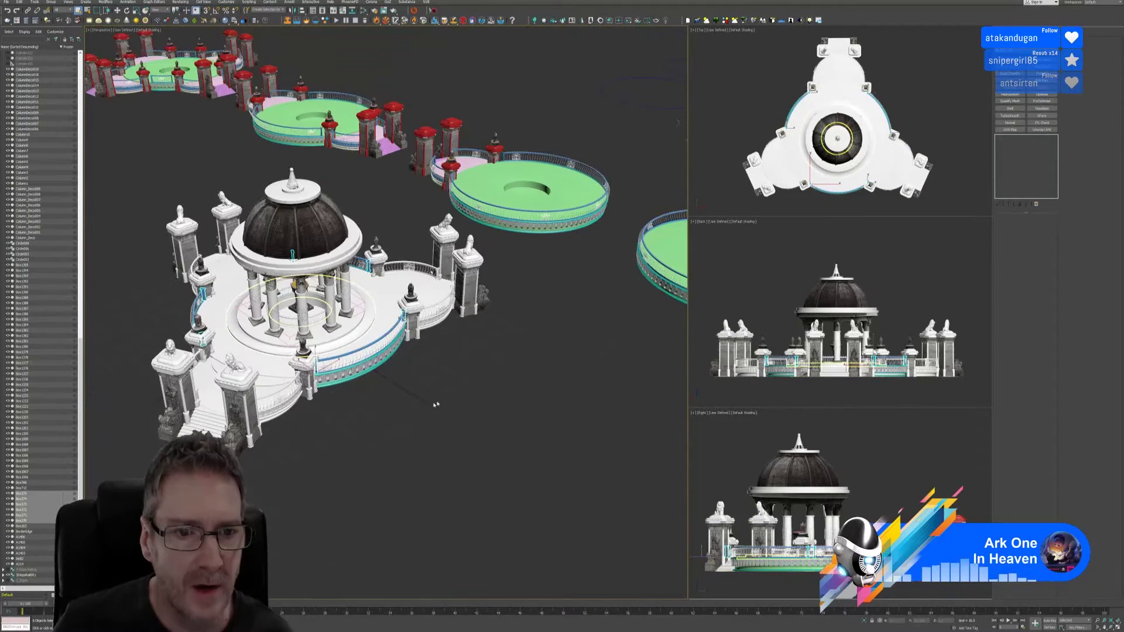
Step: Assign the existing plain white Standard material to the selected fence end posts and close the material editor
key(m)
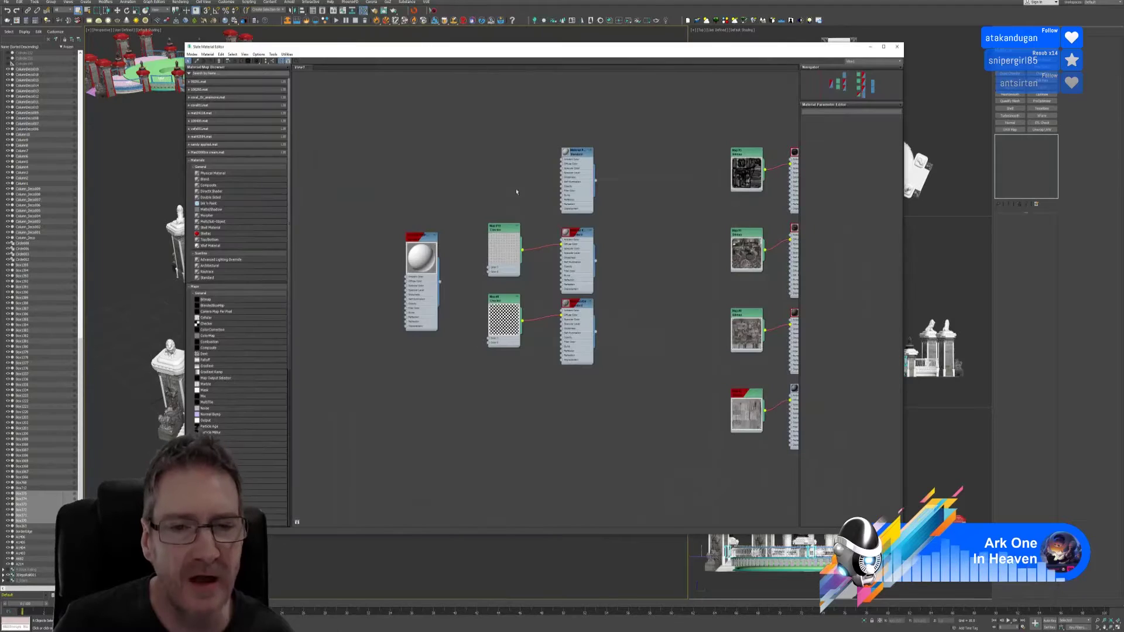
right_click(422, 243)
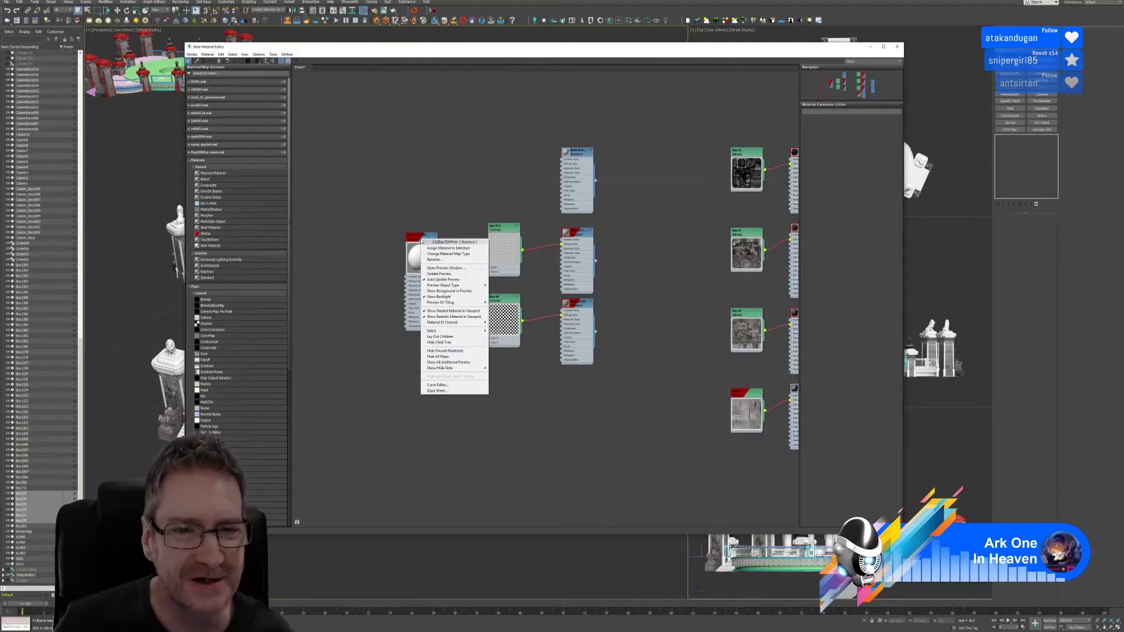
click(442, 248)
click(897, 46)
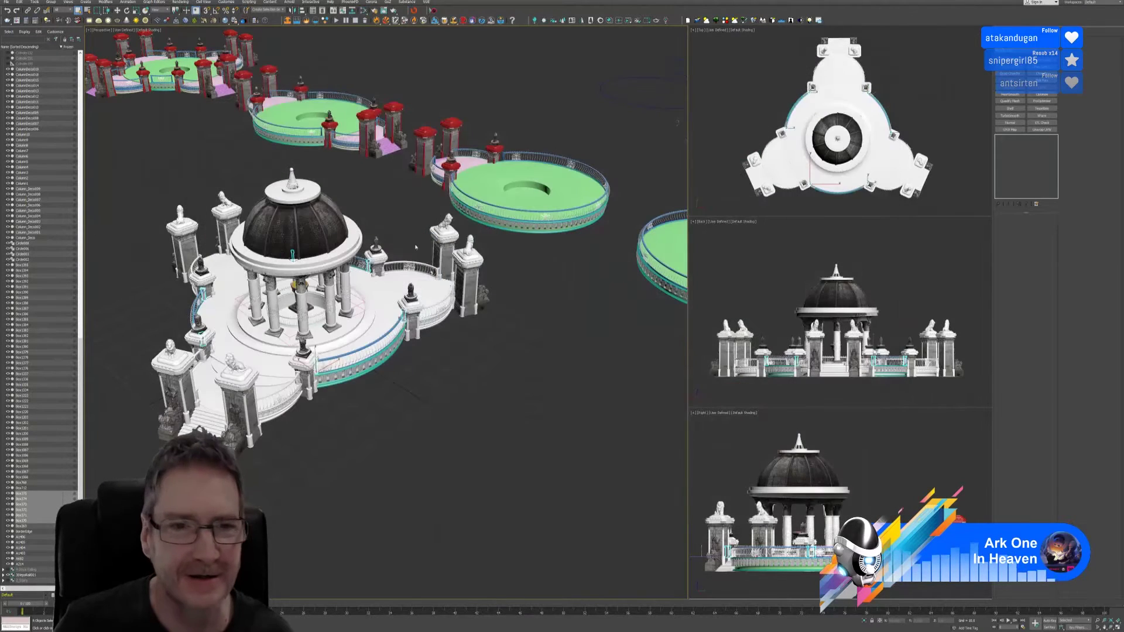
Step: Select both teal curved trim objects at the base of the outer fences and isolate them from the rest of the scene
scroll(394, 321, up, 2)
scroll(394, 322, up, 8)
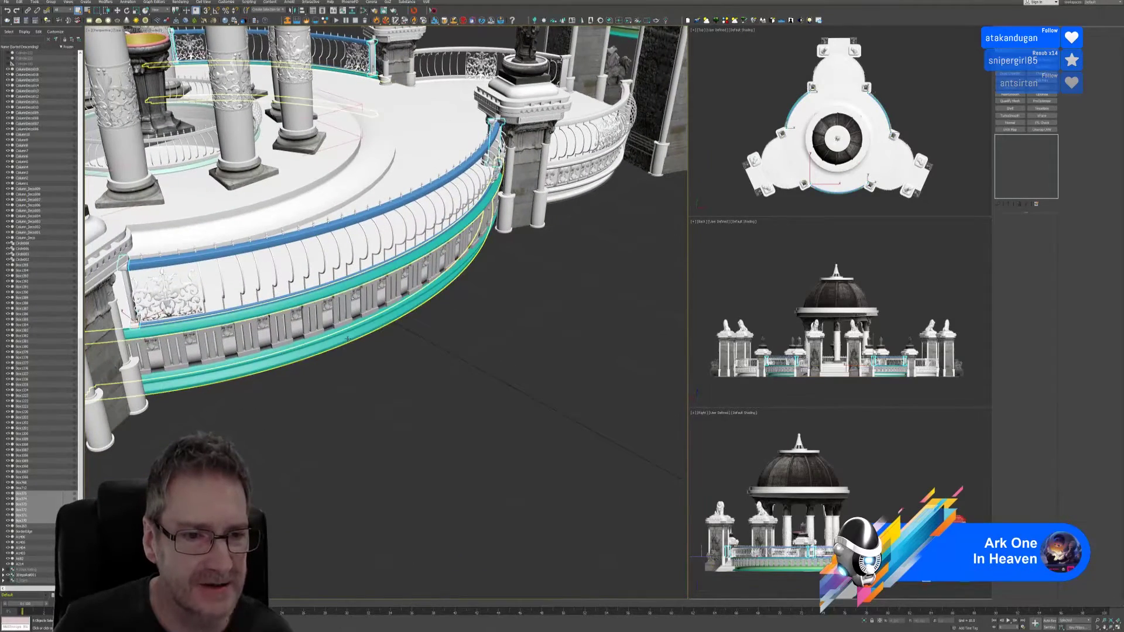
click(348, 338)
alt+middle_drag(439, 377, 385, 329)
scroll(454, 328, down, 6)
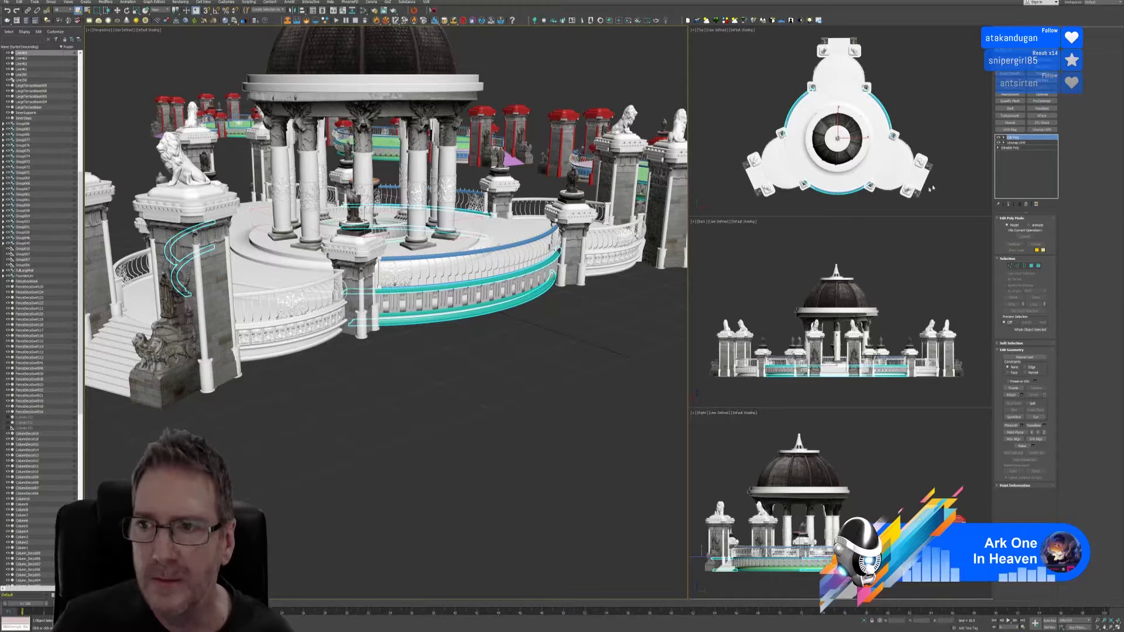
alt+middle_drag(472, 331, 455, 329)
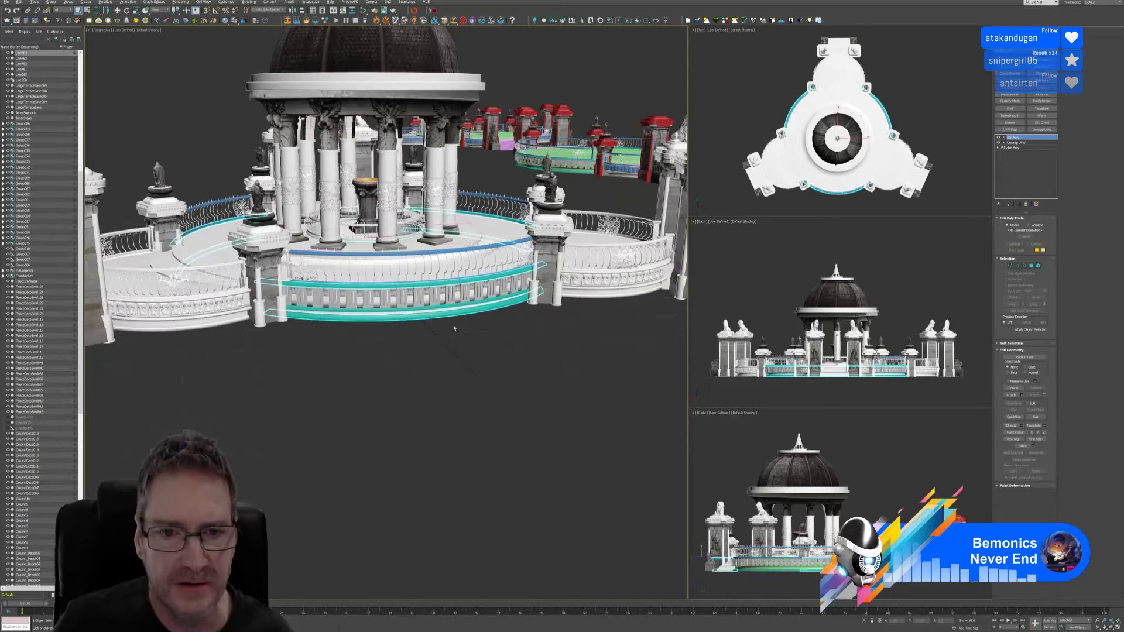
scroll(450, 328, up, 5)
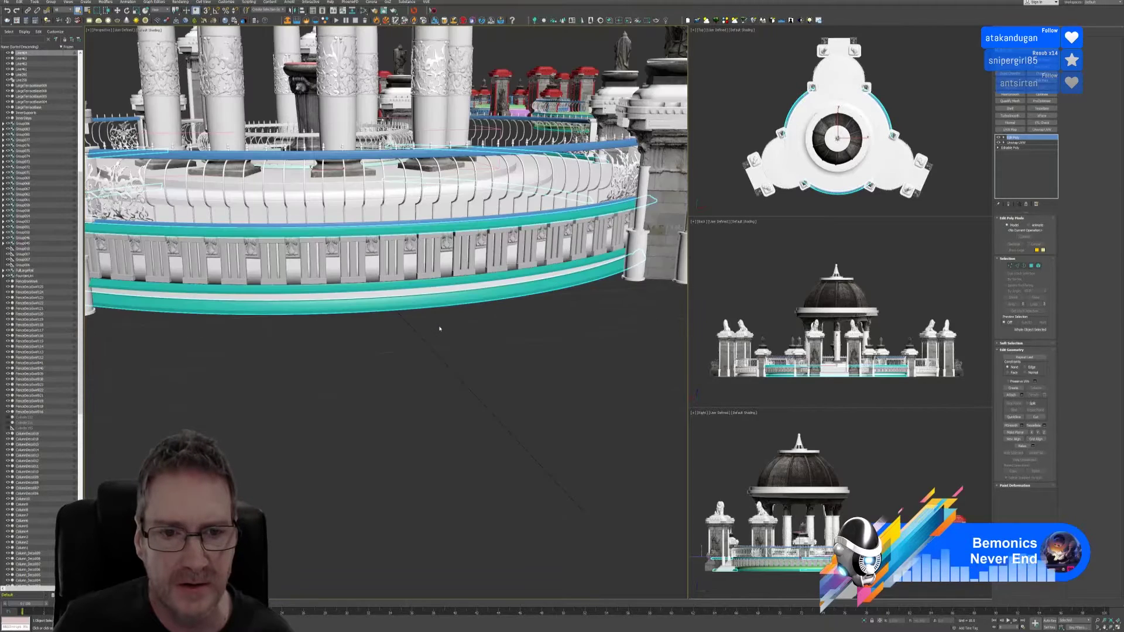
click(470, 281)
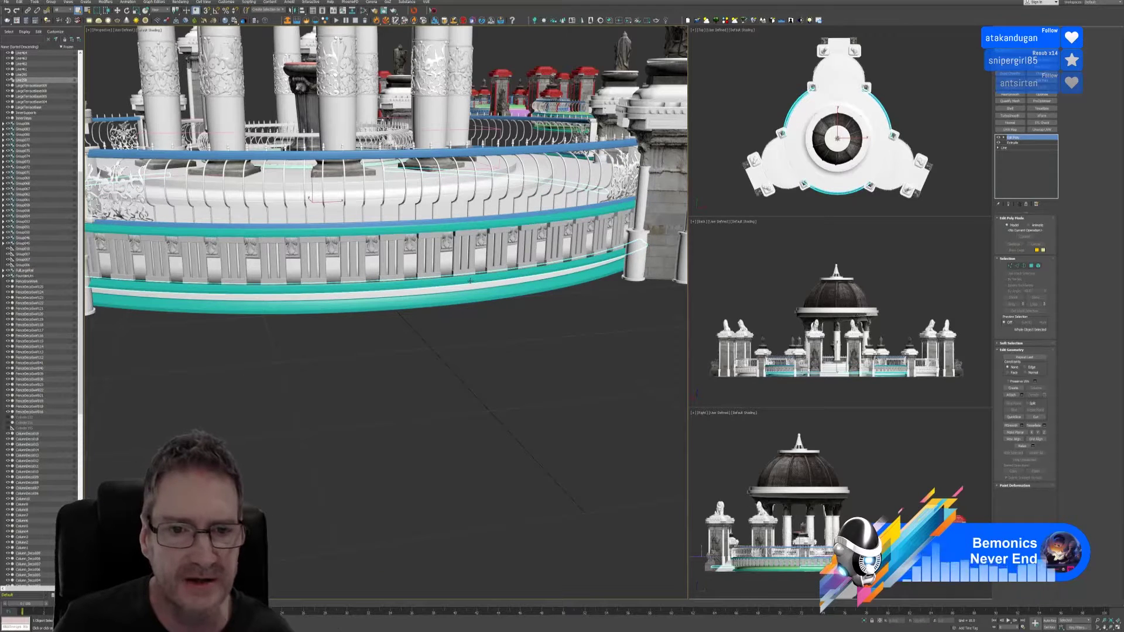
click(429, 305)
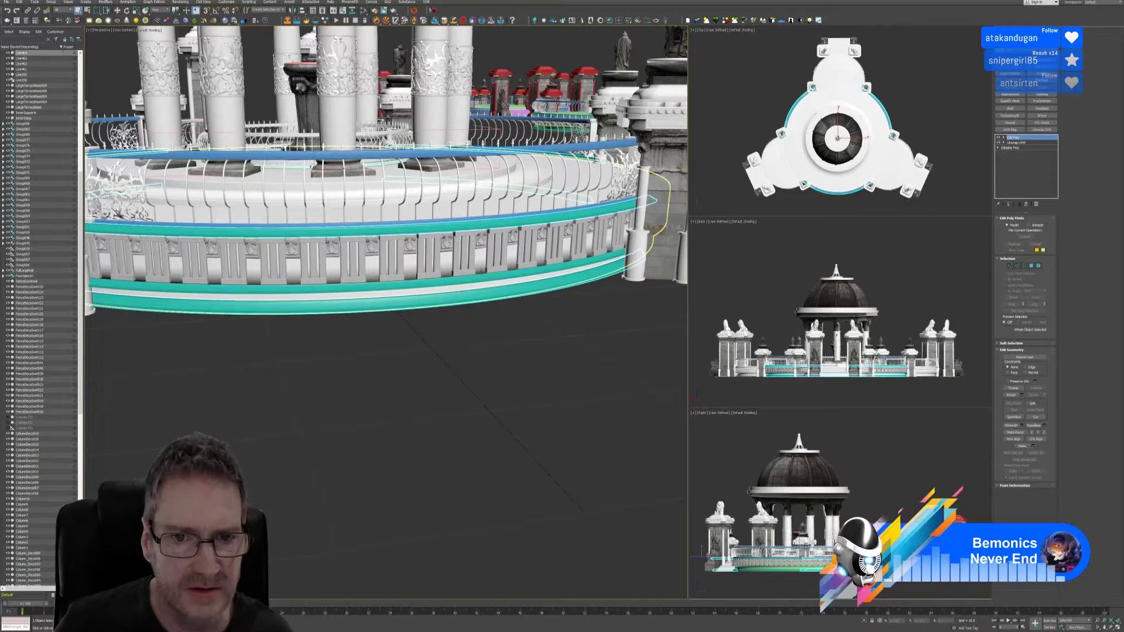
ctrl+click(479, 280)
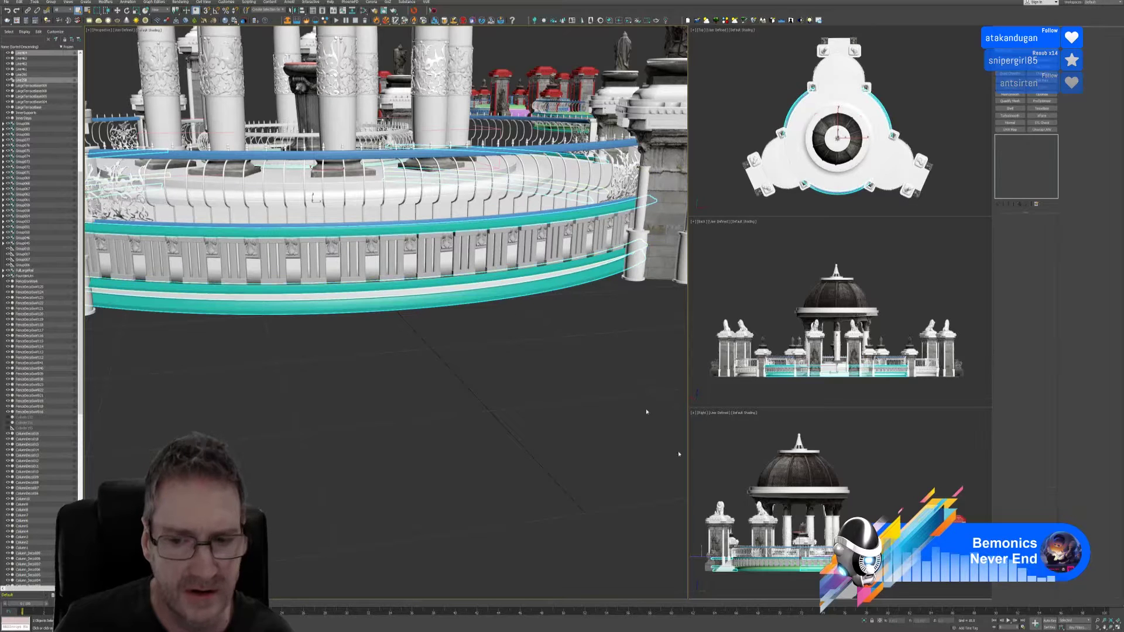
click(865, 621)
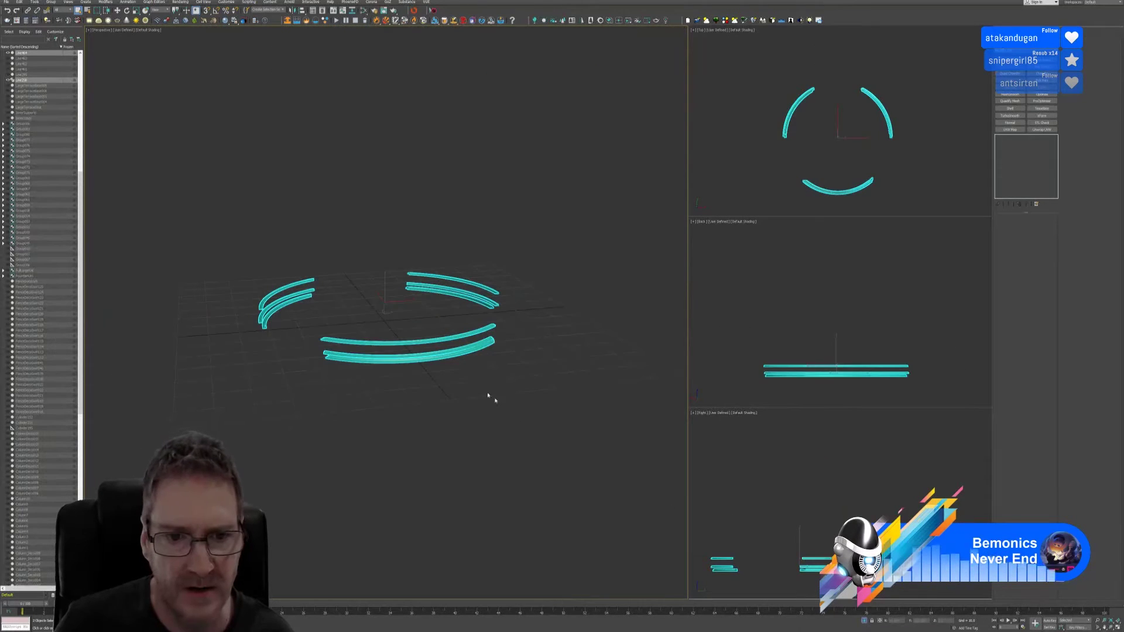
Step: Select the teal trim object forming the uppermost and lowest curved strips and collapse its whole stack to Editable Poly
scroll(444, 369, up, 3)
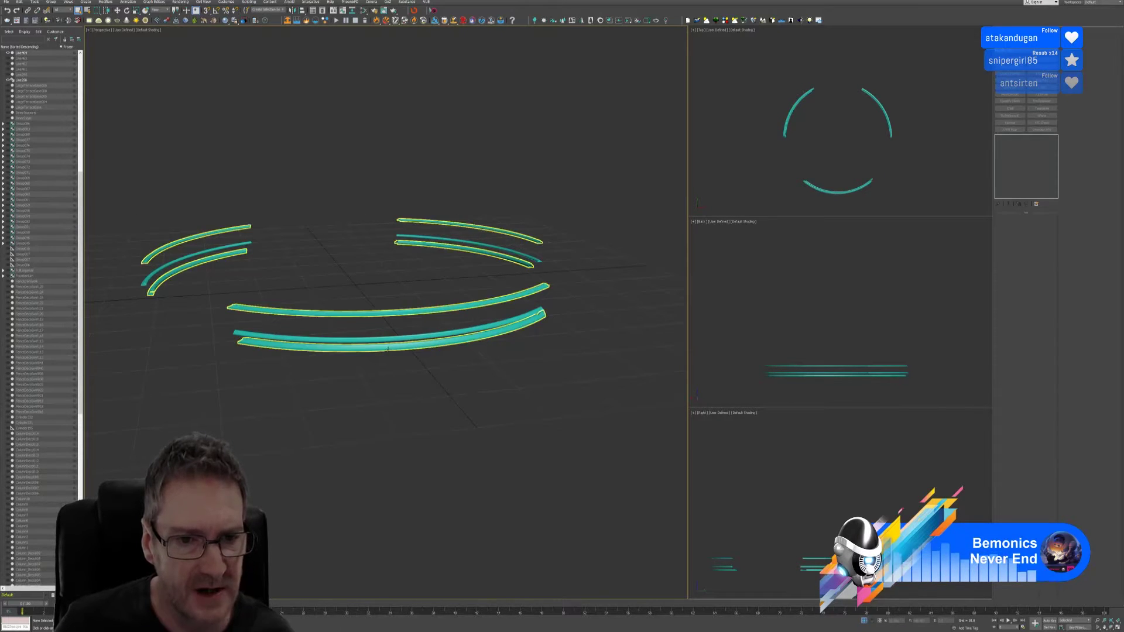
click(391, 339)
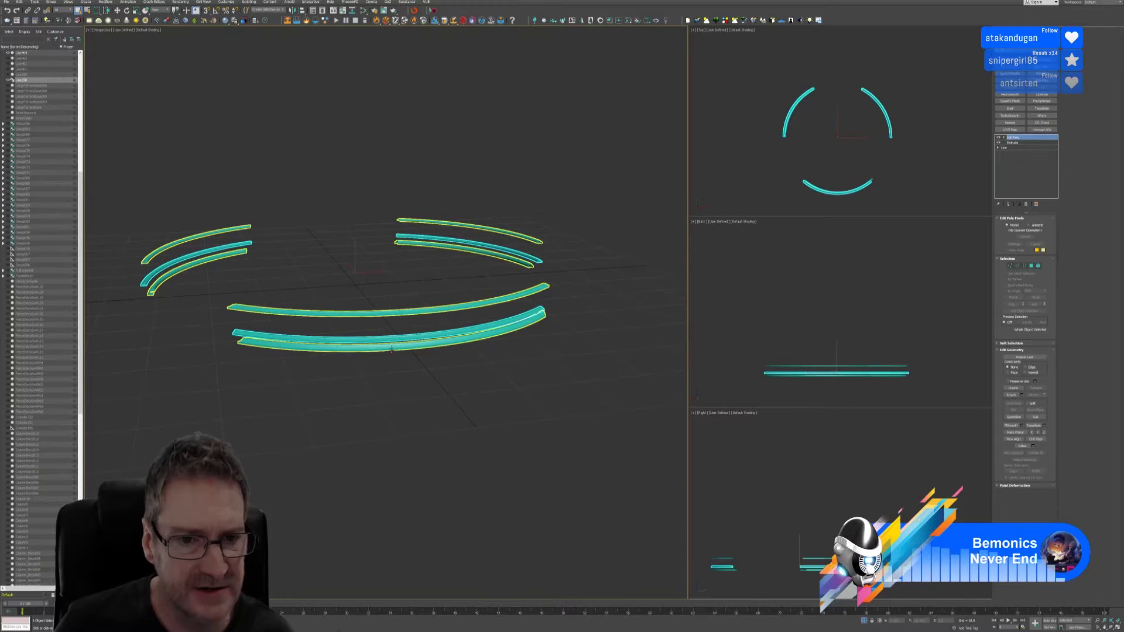
click(390, 349)
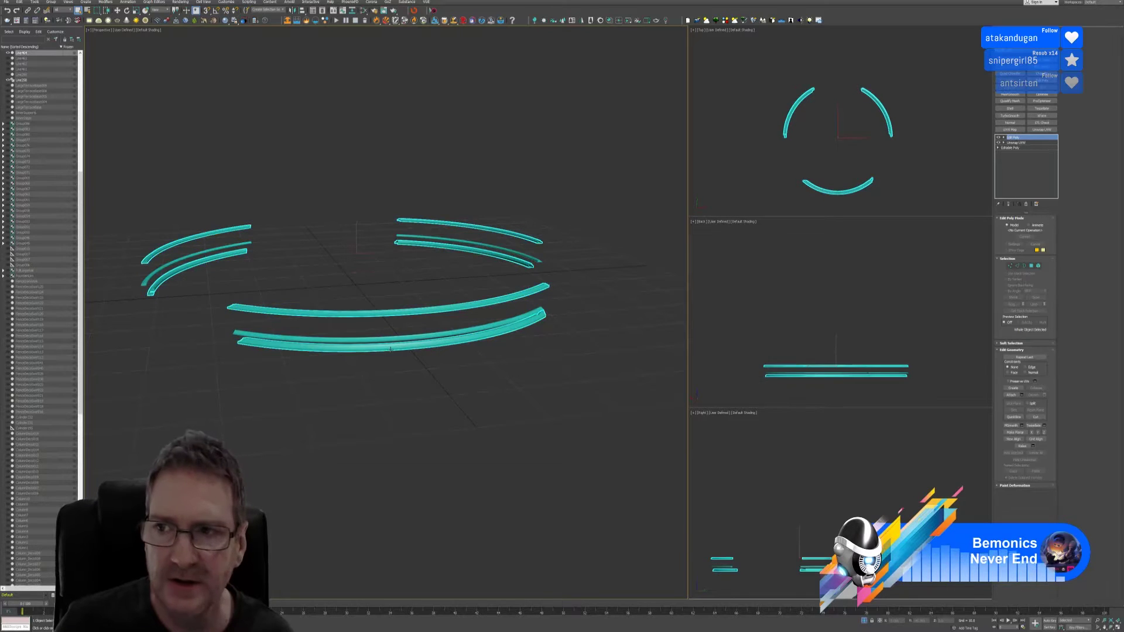
right_click(1018, 142)
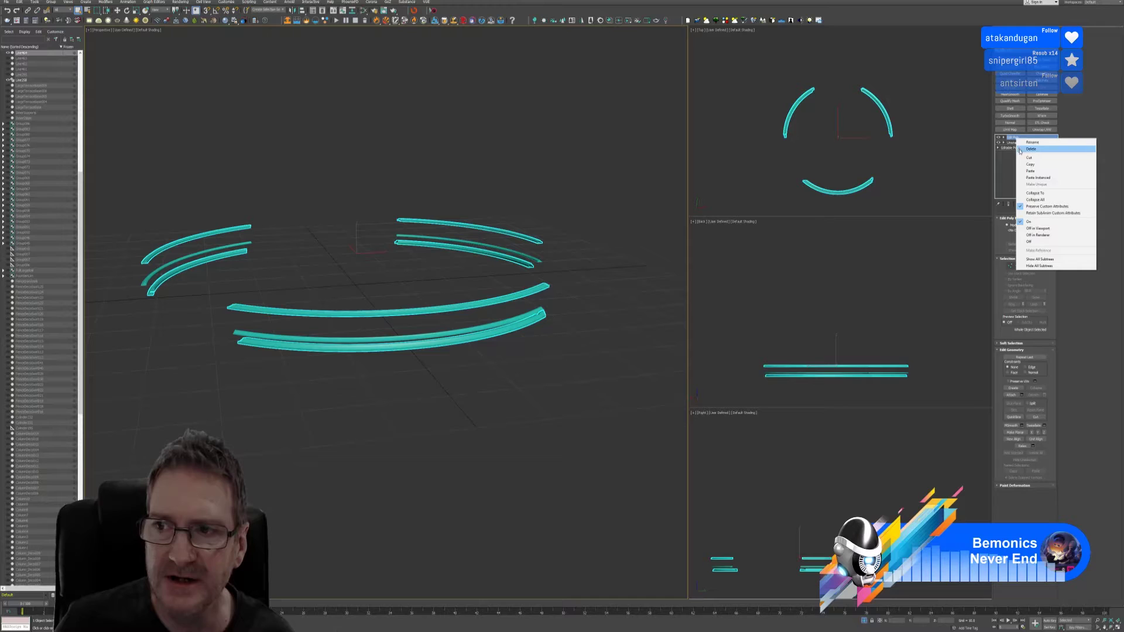
click(1045, 197)
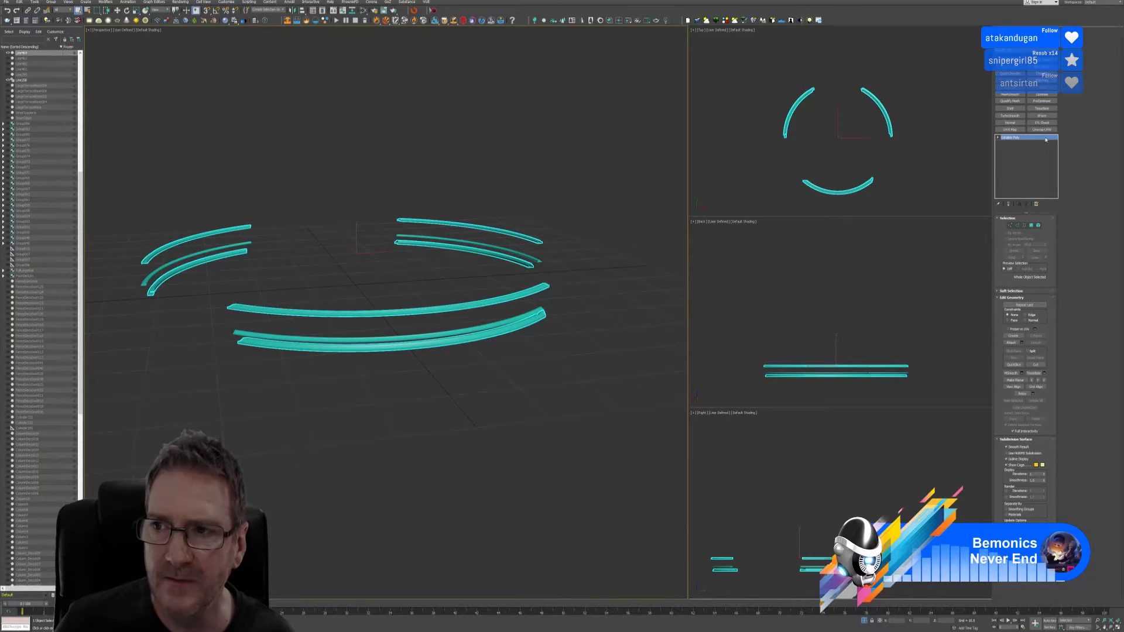
Step: Select the middle teal curved trim object and collapse its whole modifier stack to Editable Poly
click(507, 339)
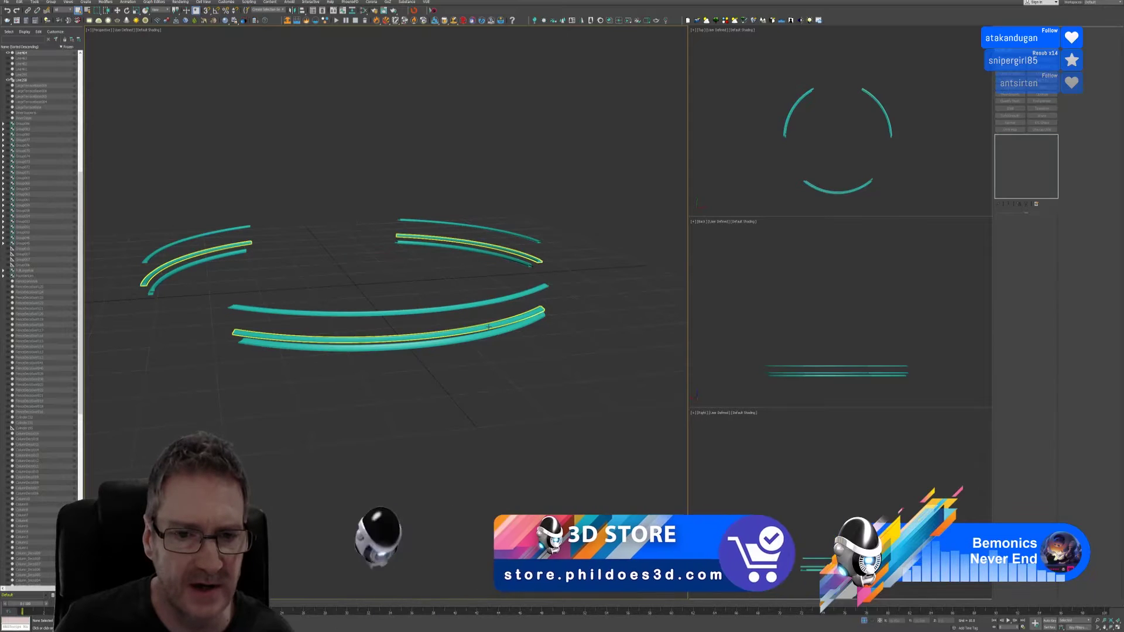
right_click(1024, 139)
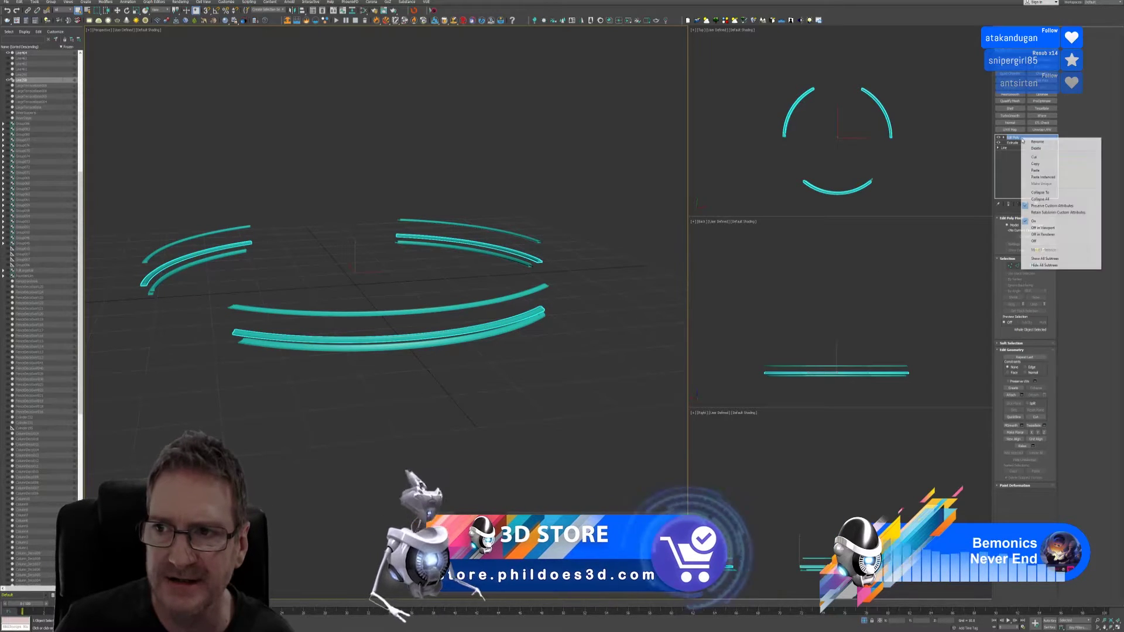
click(1040, 199)
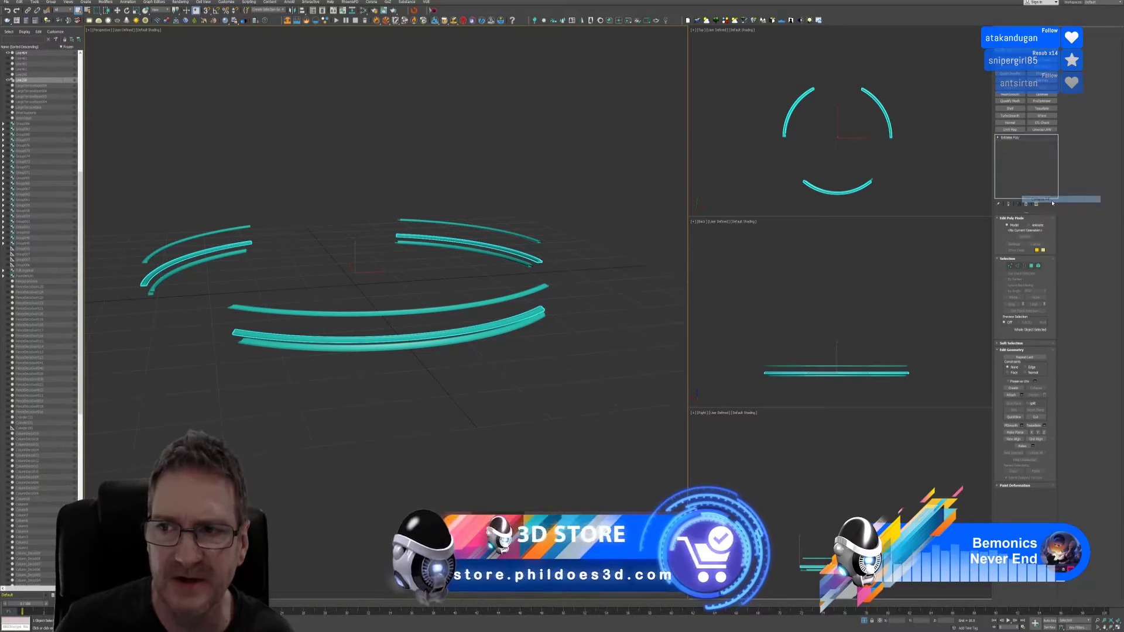
Step: Add an Unwrap UVW modifier to the middle trim object and examine its existing UV layout in the UV editor
click(1043, 129)
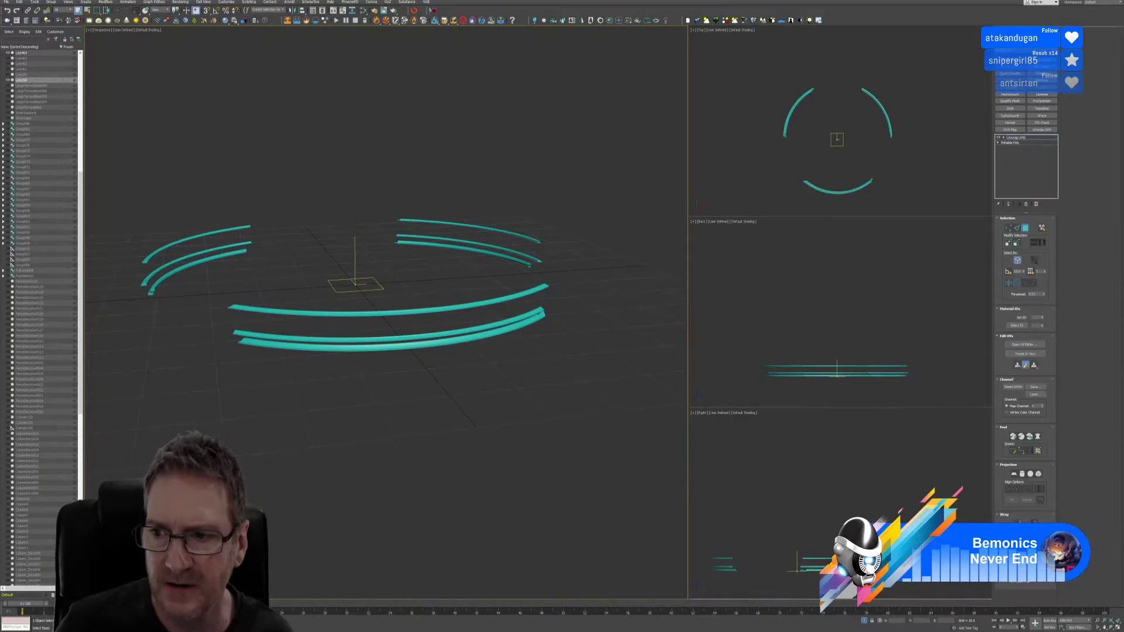
click(1020, 345)
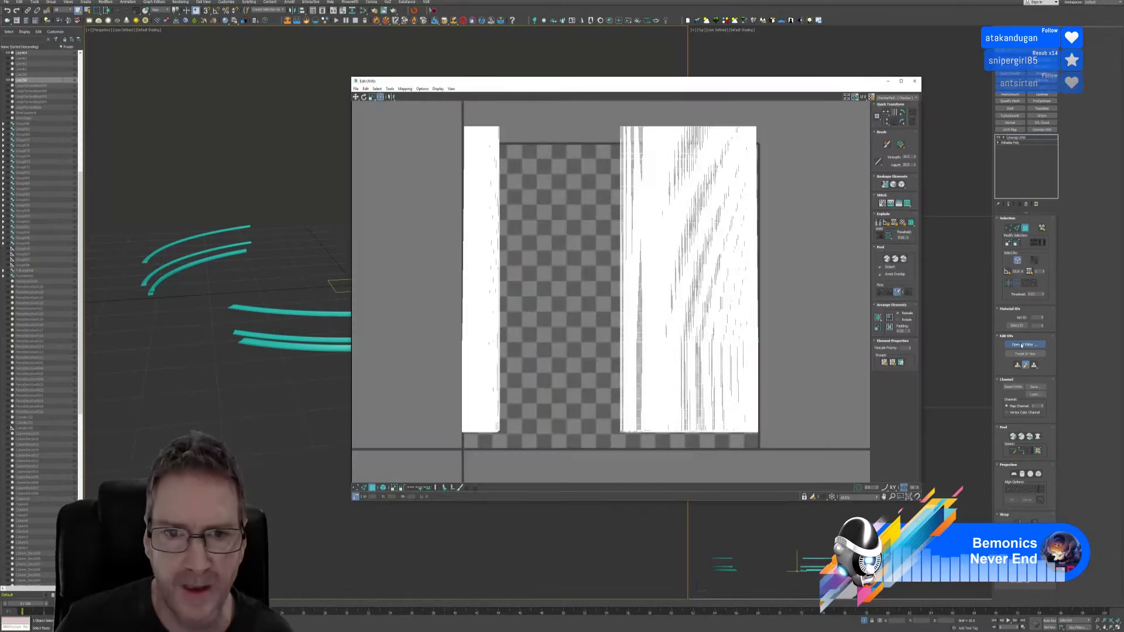
click(915, 81)
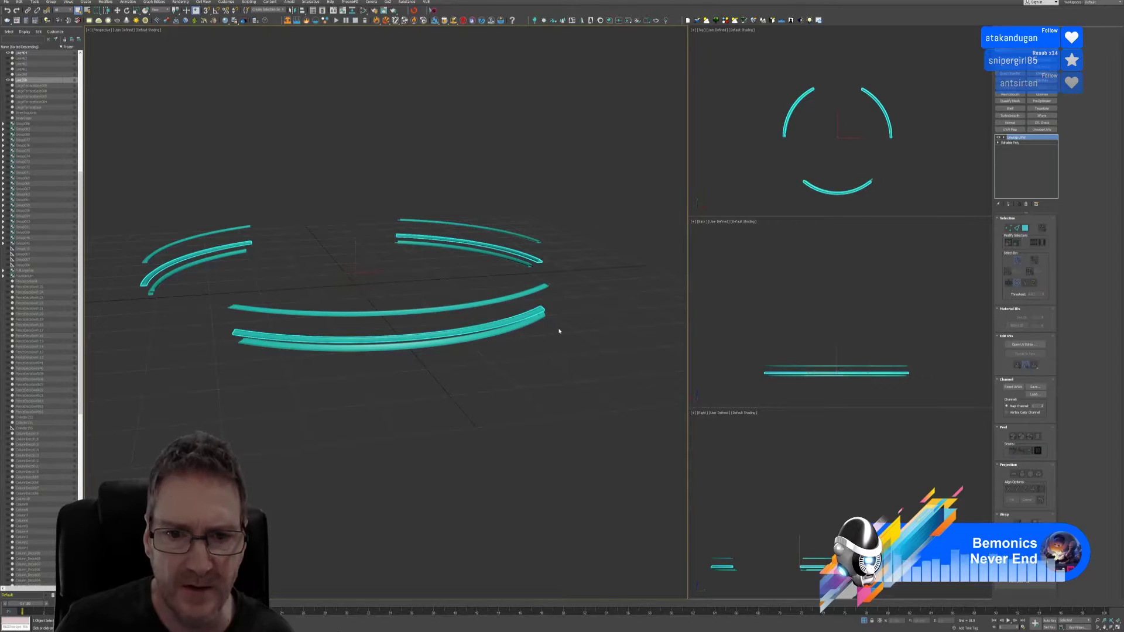
Step: Attach the middle teal trim object to the Editable Poly trim that forms the uppermost and lowest curved strips
key(ctrl+c)
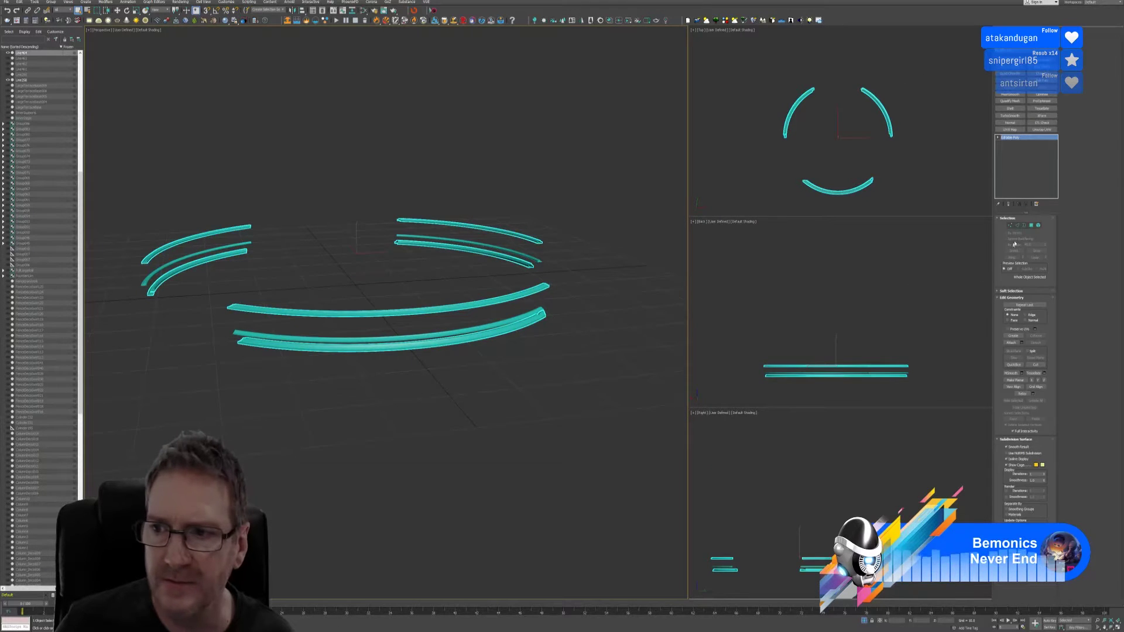
click(1011, 342)
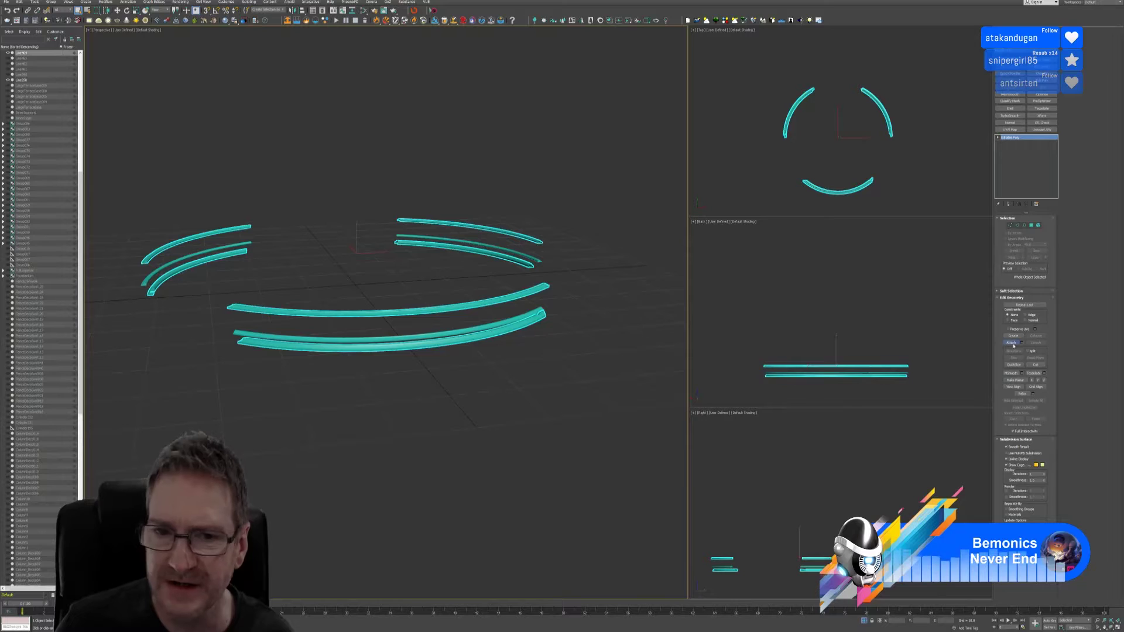
click(497, 330)
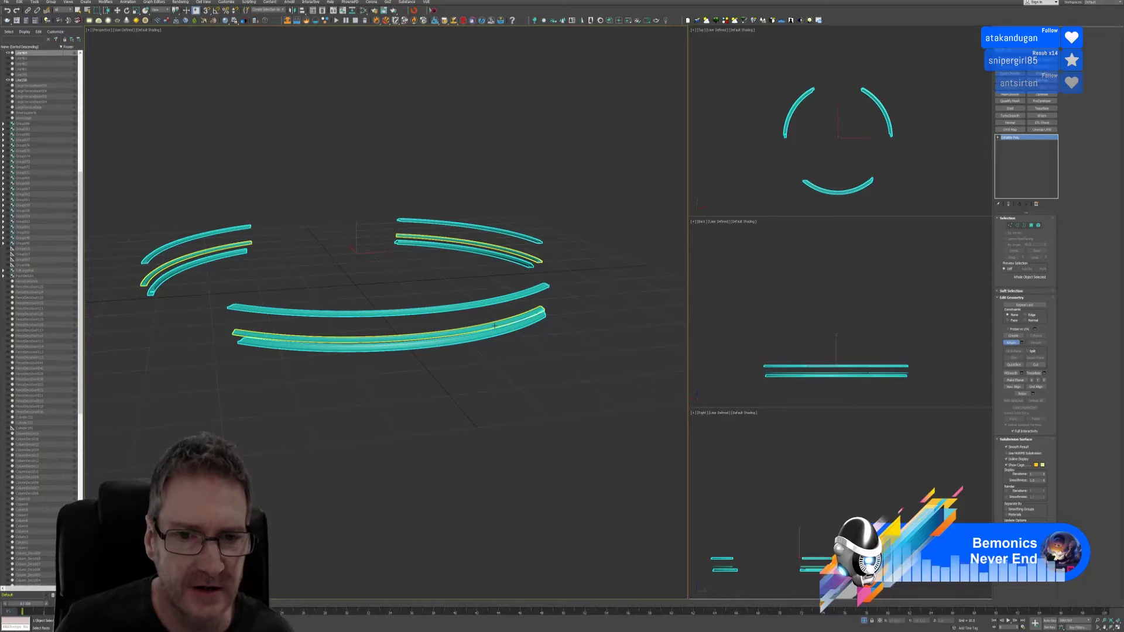
click(1012, 343)
key(w)
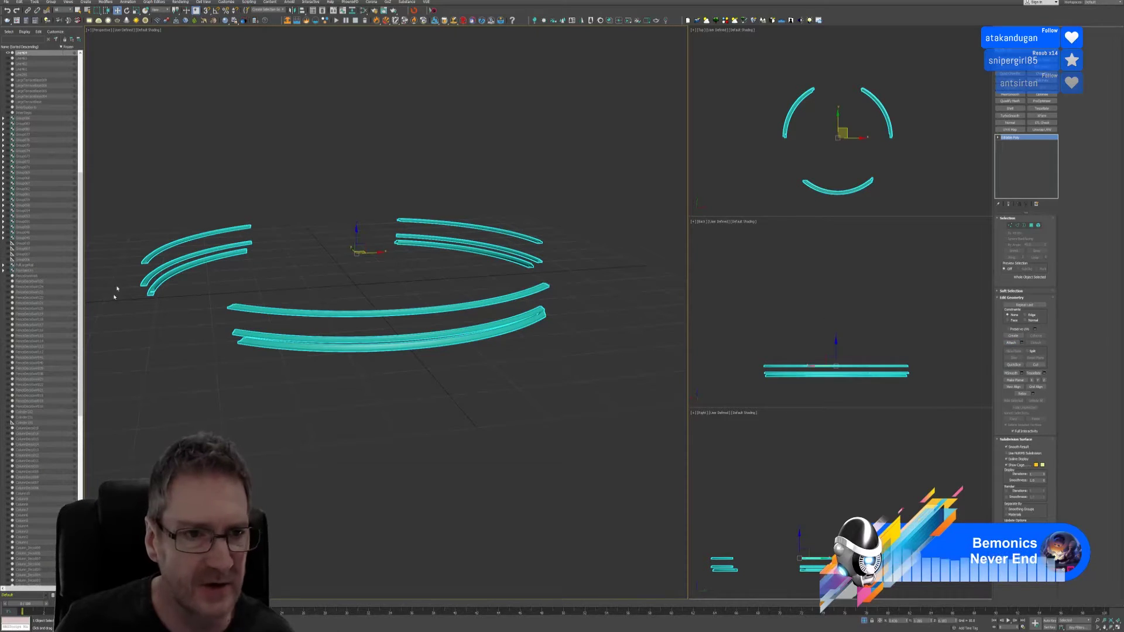
Step: Send the combined teal trim to Unfold3D through the Unfold3D Bridge for UV unwrapping
click(414, 11)
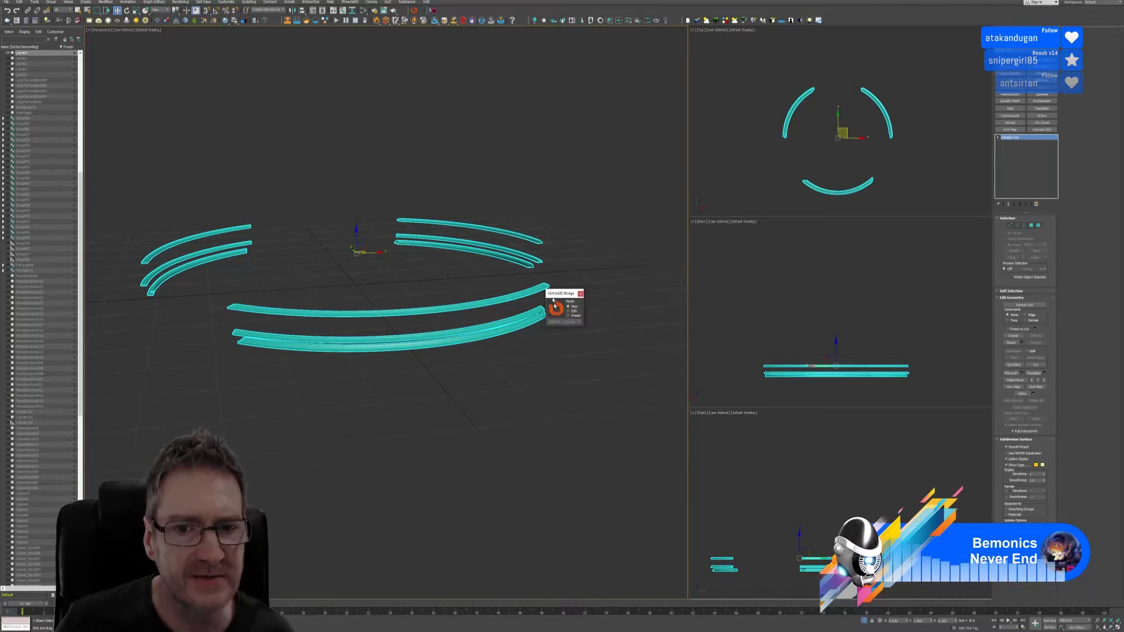
click(556, 308)
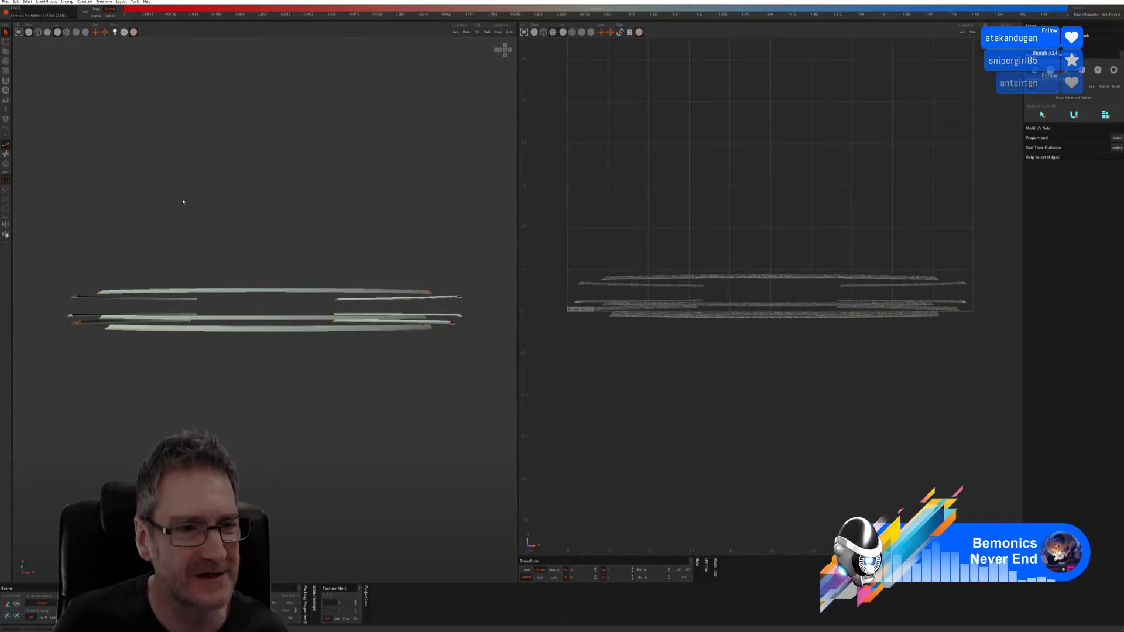
middle_drag(183, 202, 180, 219)
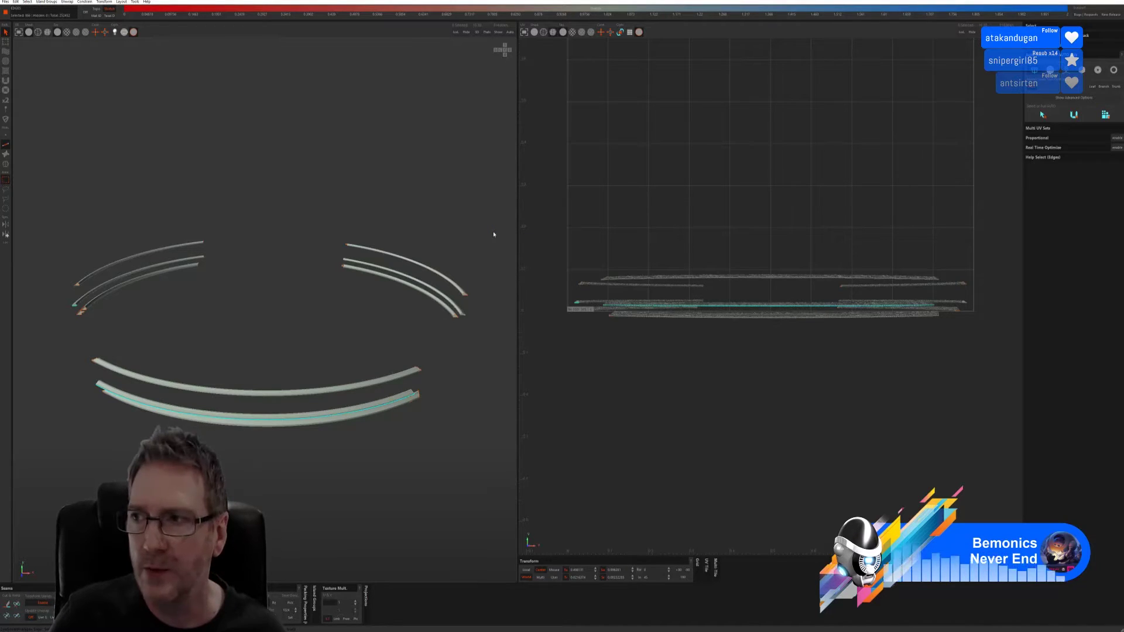
Step: Try to cut the curved trim strips along selected edges and unfold them
click(1073, 116)
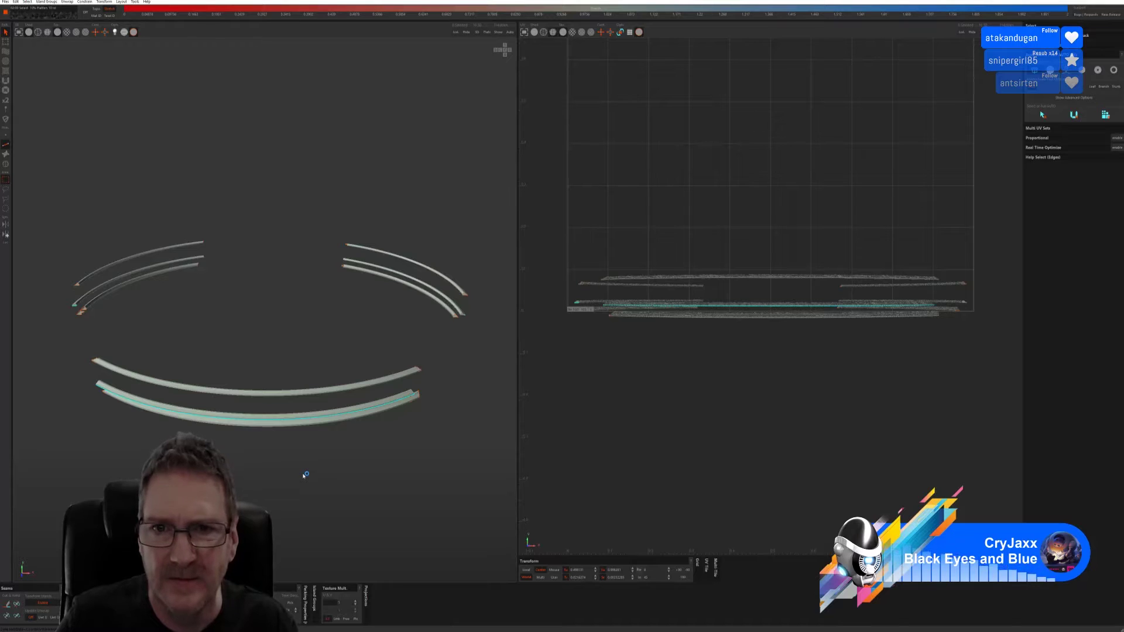
click(526, 577)
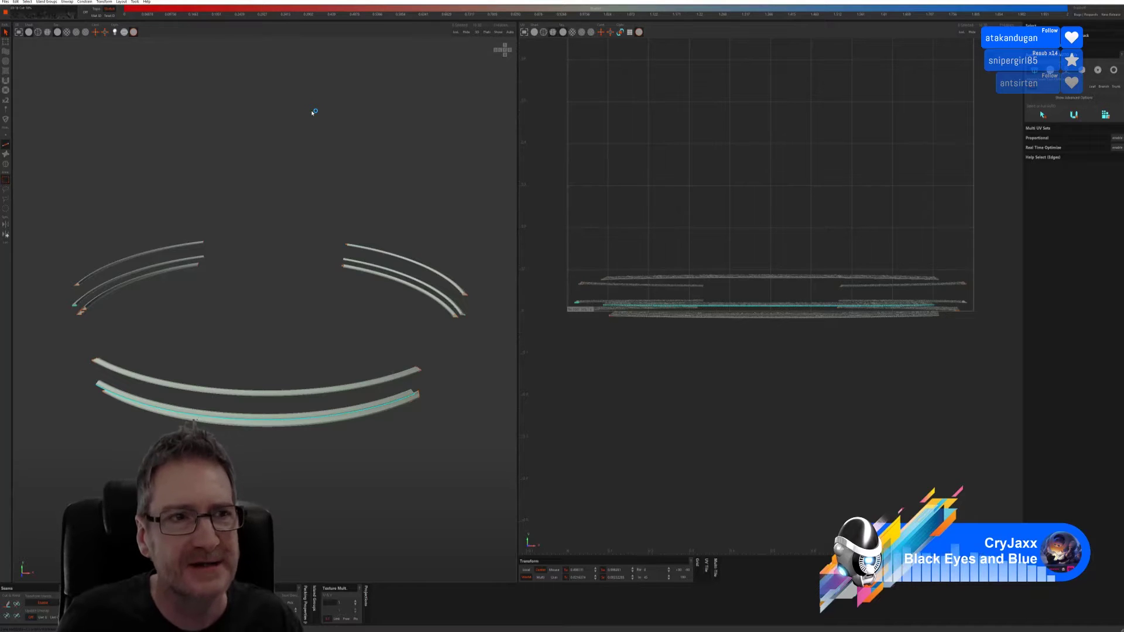
key(c)
key(u)
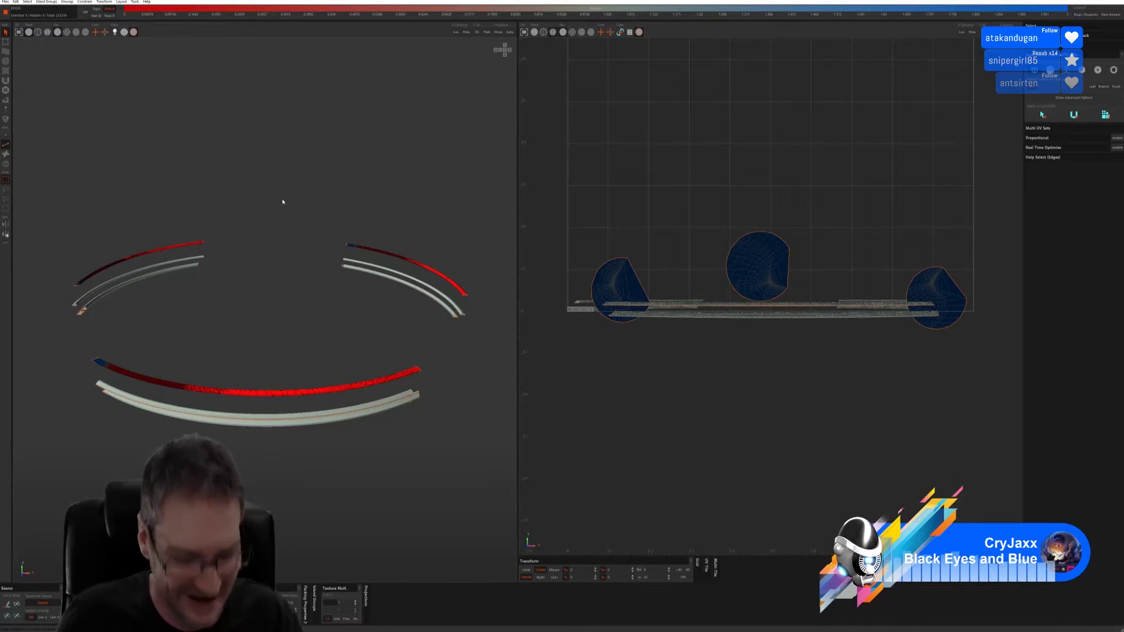
click(291, 197)
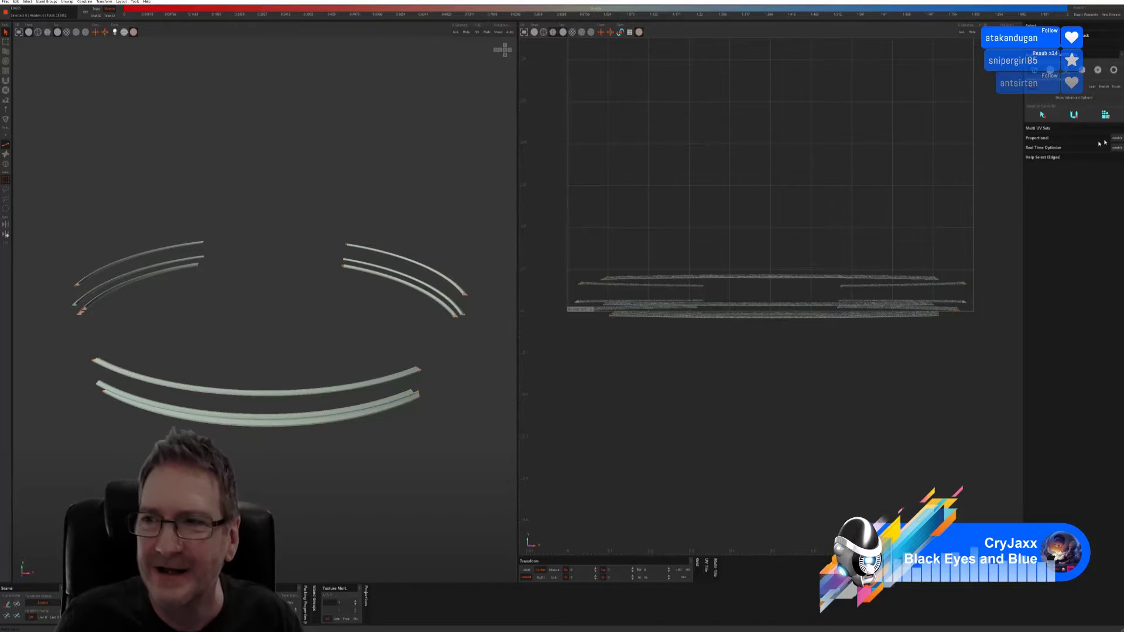
Step: Auto-select the seam edges on all the trim strips, then cut and unfold them into packed UV islands
click(1074, 97)
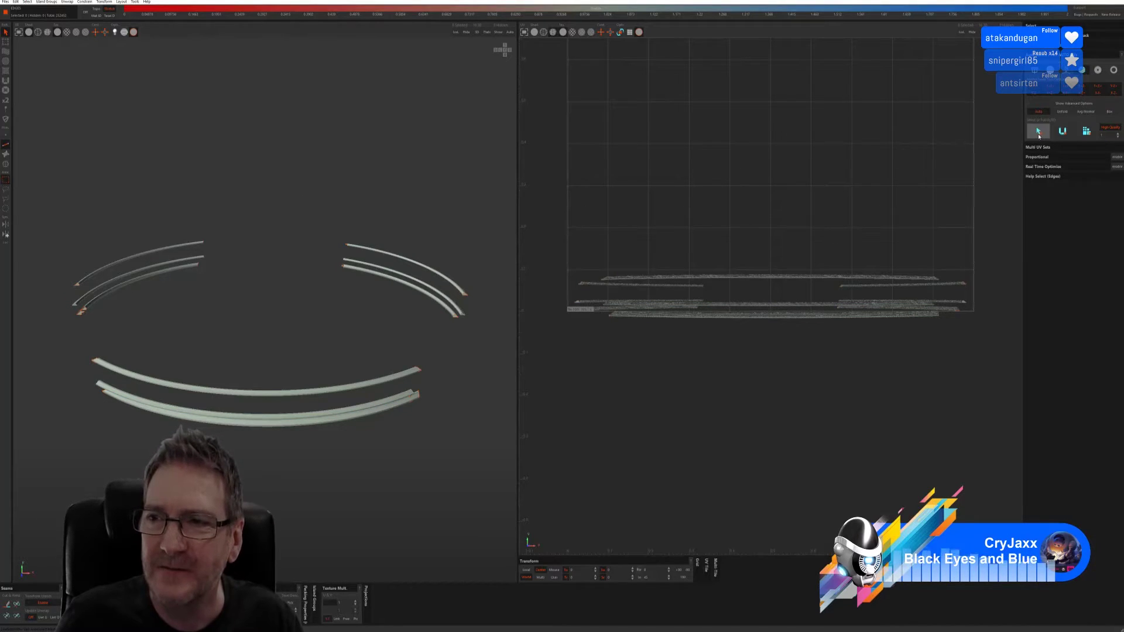
key(ctrl+a)
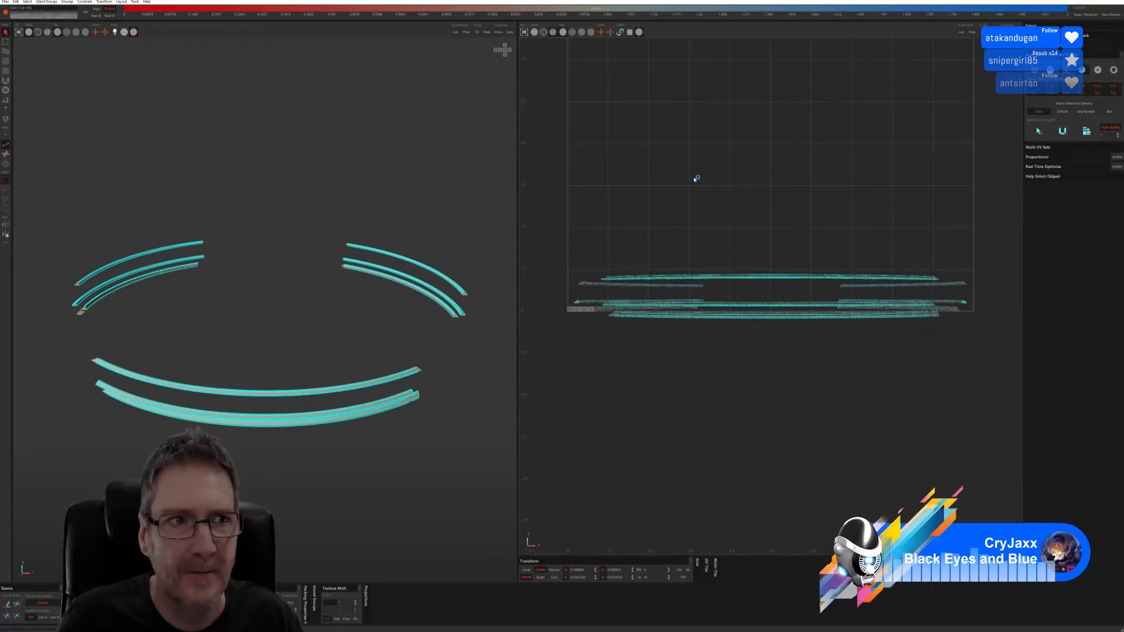
key(u)
click(1104, 128)
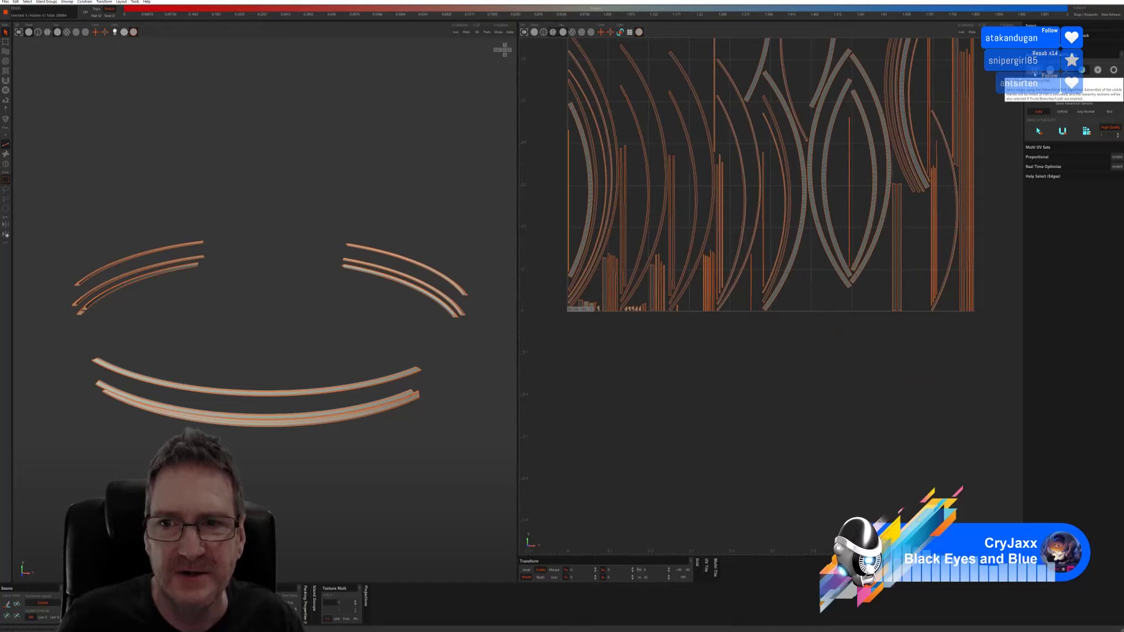
Step: Display the checker texture on the trim strips and examine them and the packed UV layout for distortion
click(66, 32)
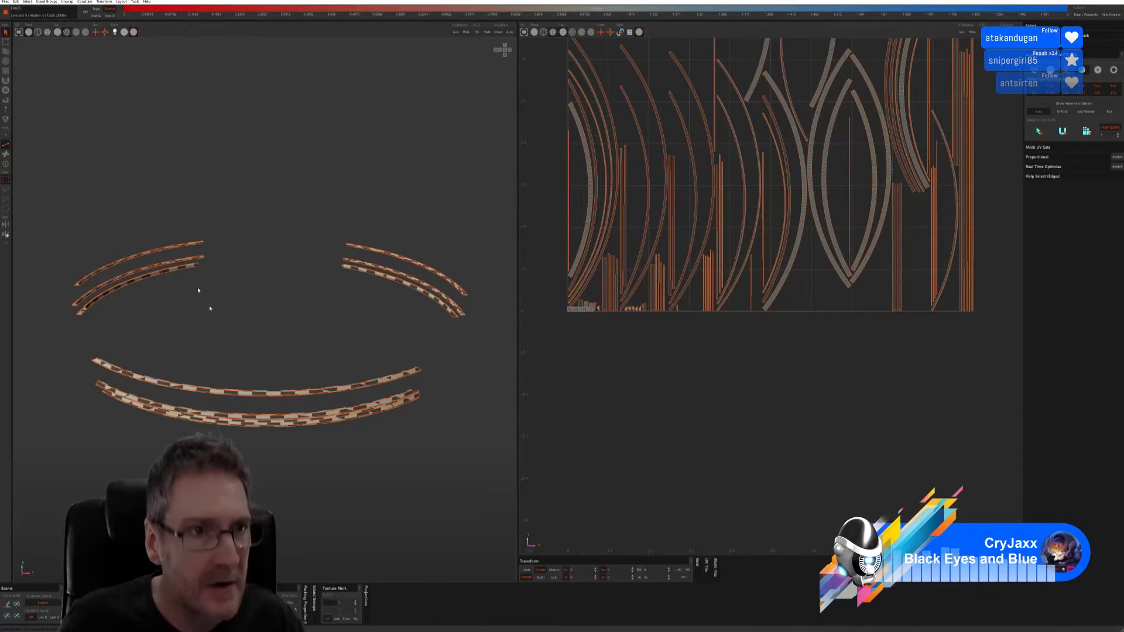
click(134, 32)
middle_drag(229, 298, 300, 350)
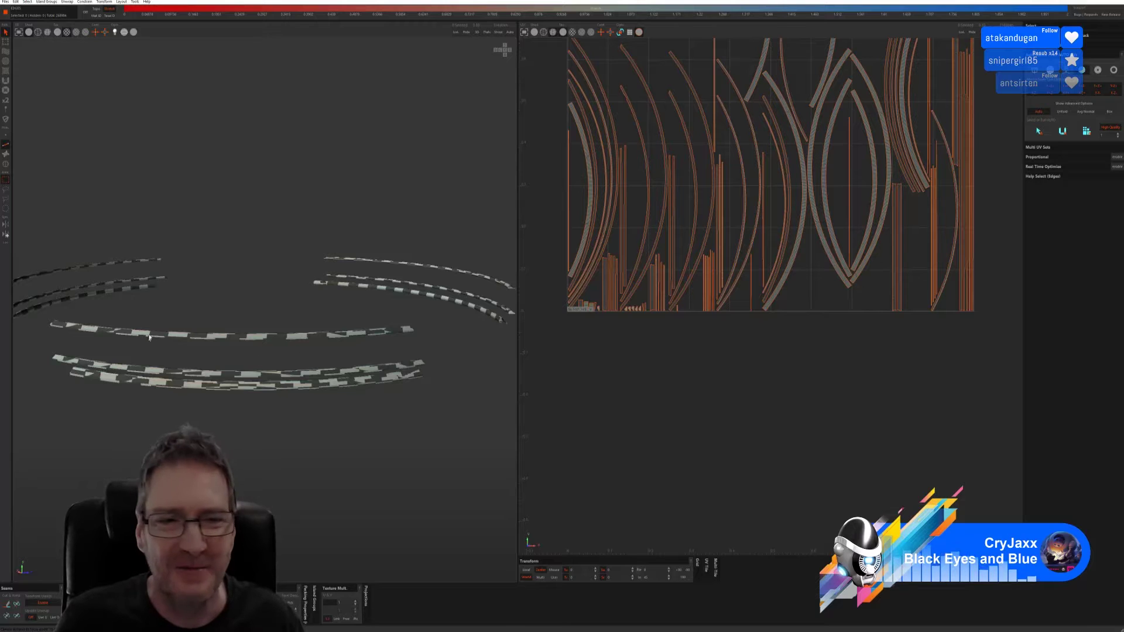
scroll(231, 290, down, 3)
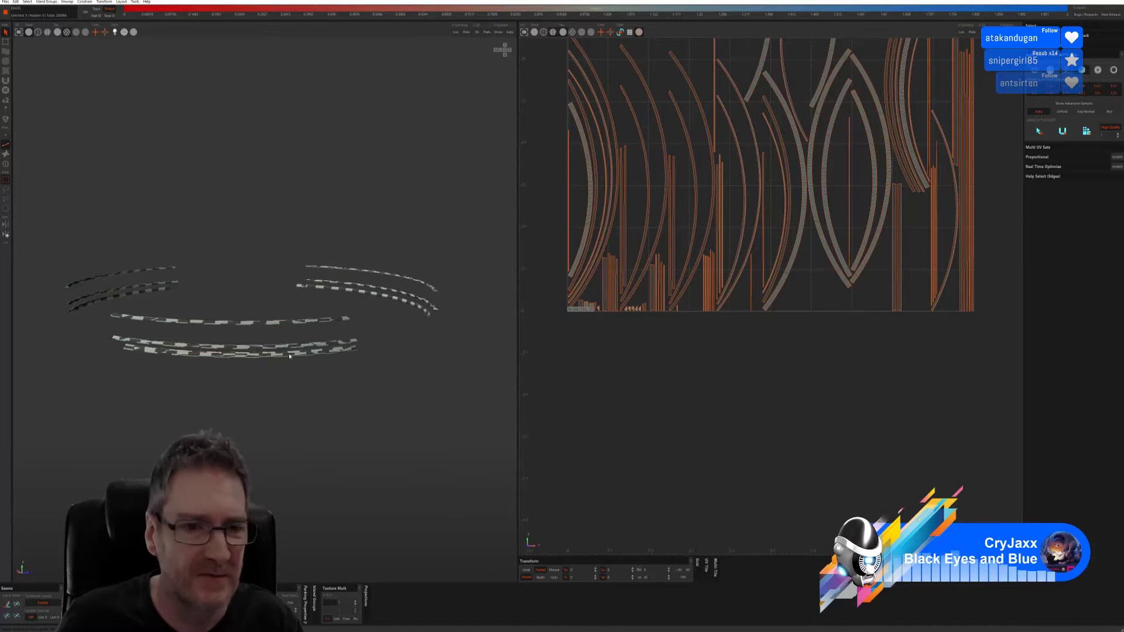
scroll(257, 333, up, 2)
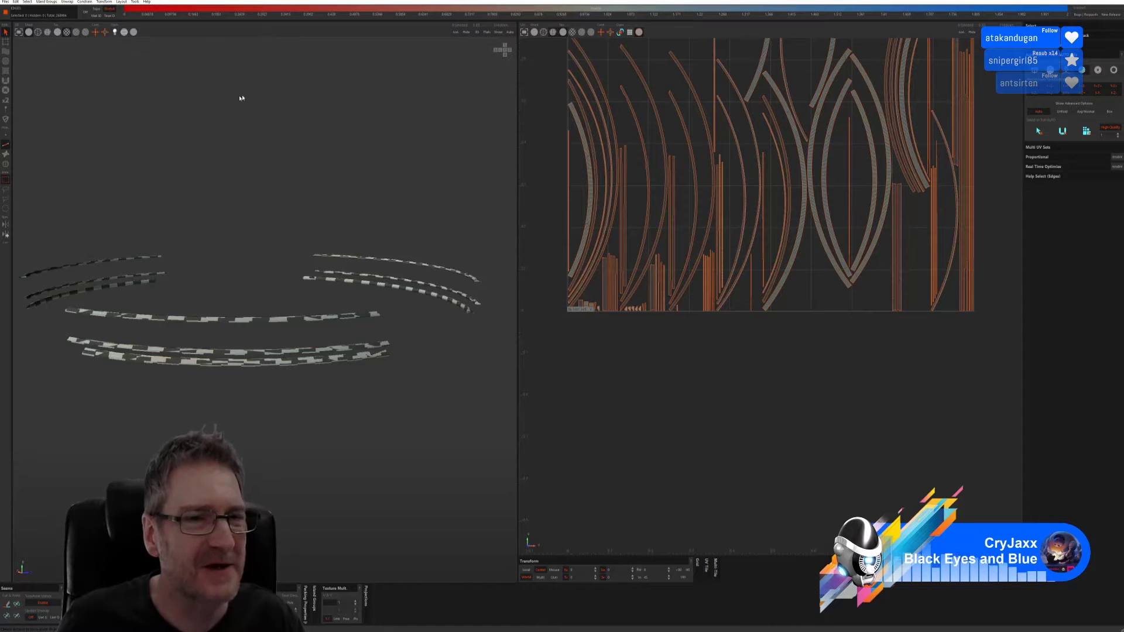
scroll(737, 202, down, 3)
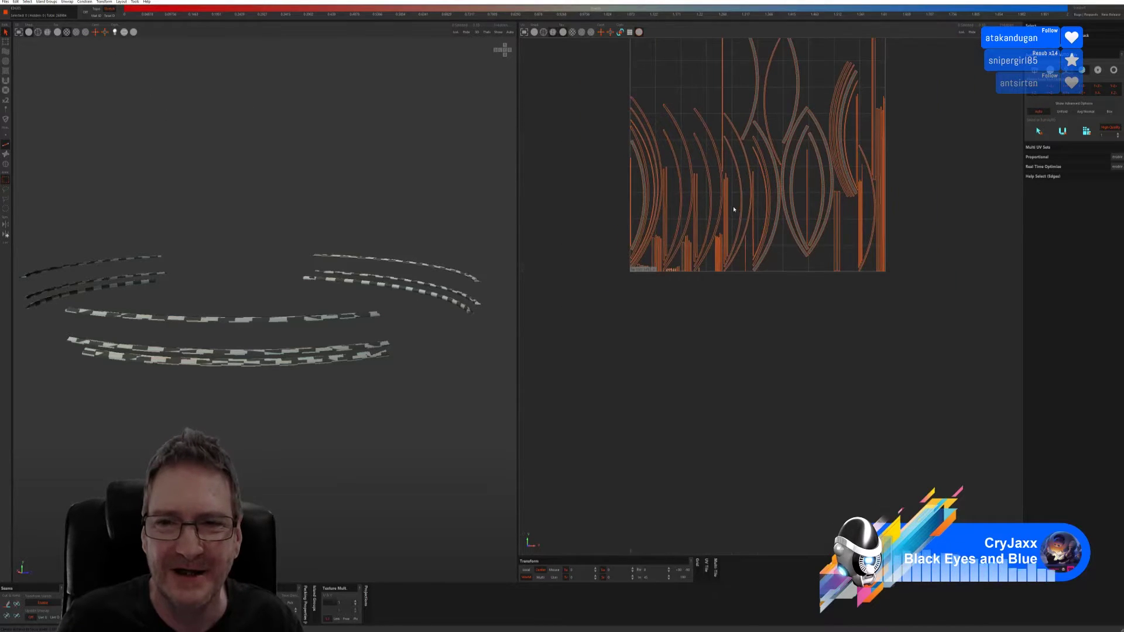
scroll(733, 209, down, 1)
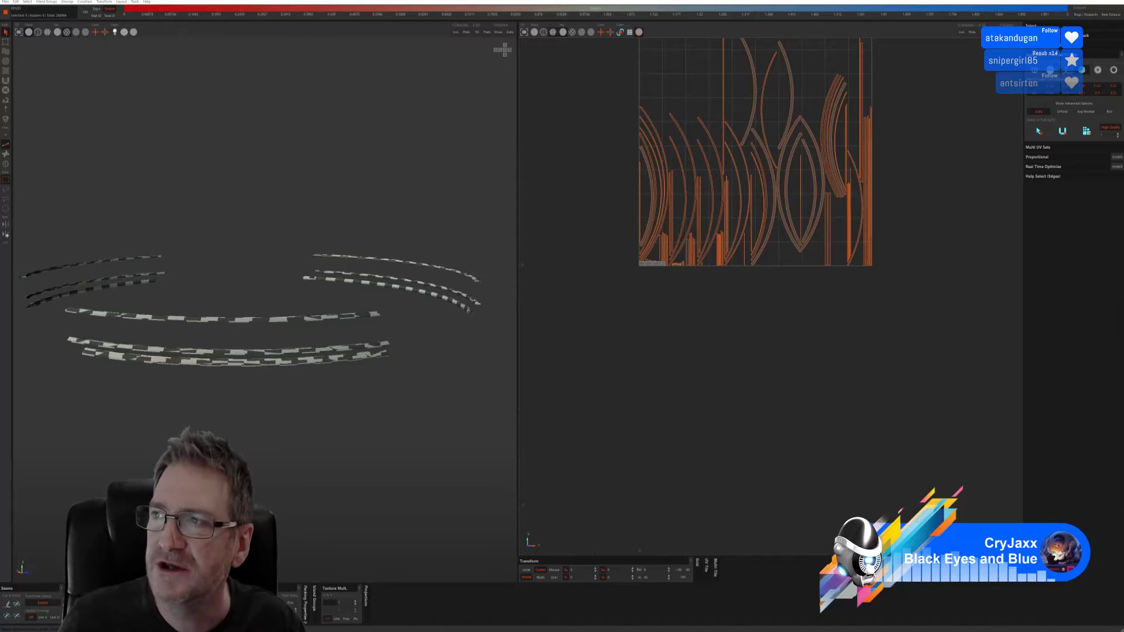
Step: Switch to the web browser, open the copied lightmap screenshot link and enlarge the image to examine the marked dark areas
key(alt+Tab)
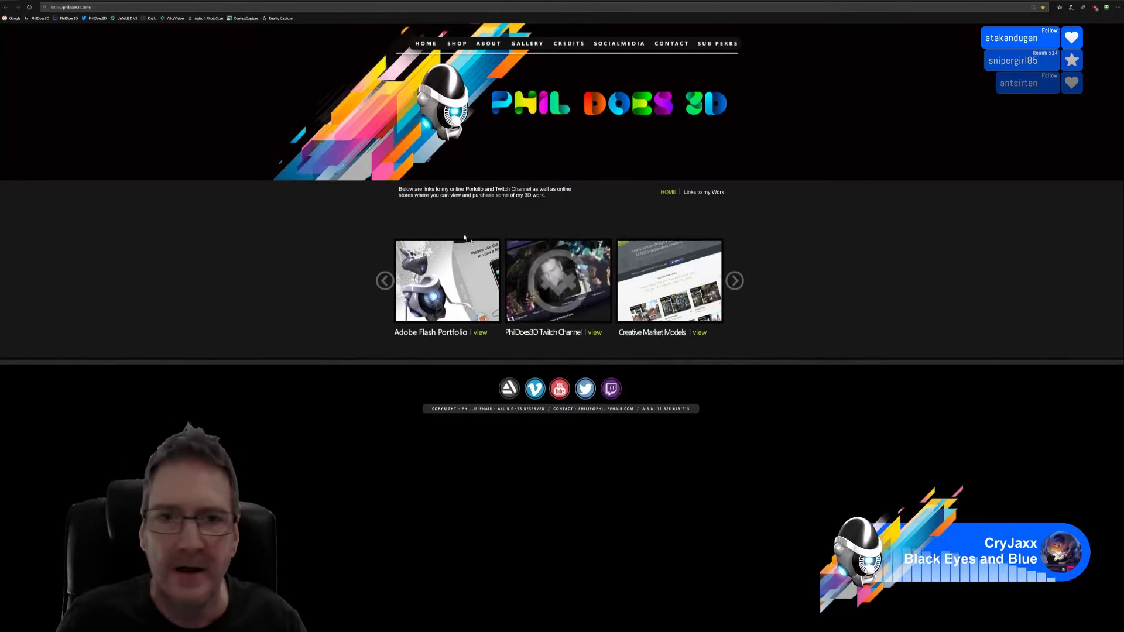
click(104, 6)
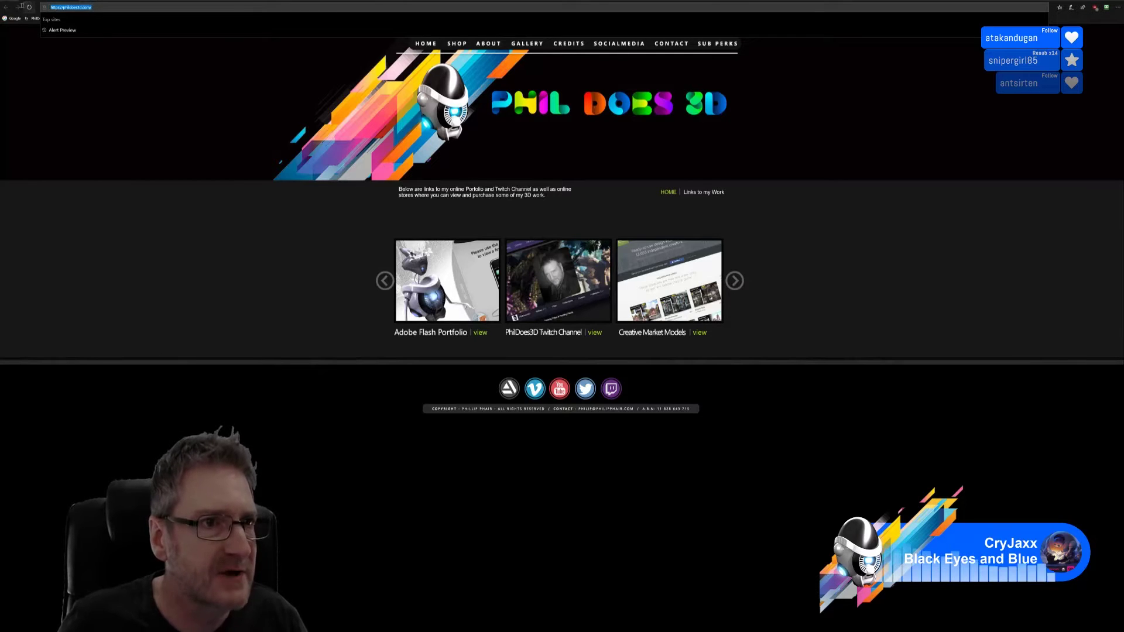
key(ctrl+v)
key(Return)
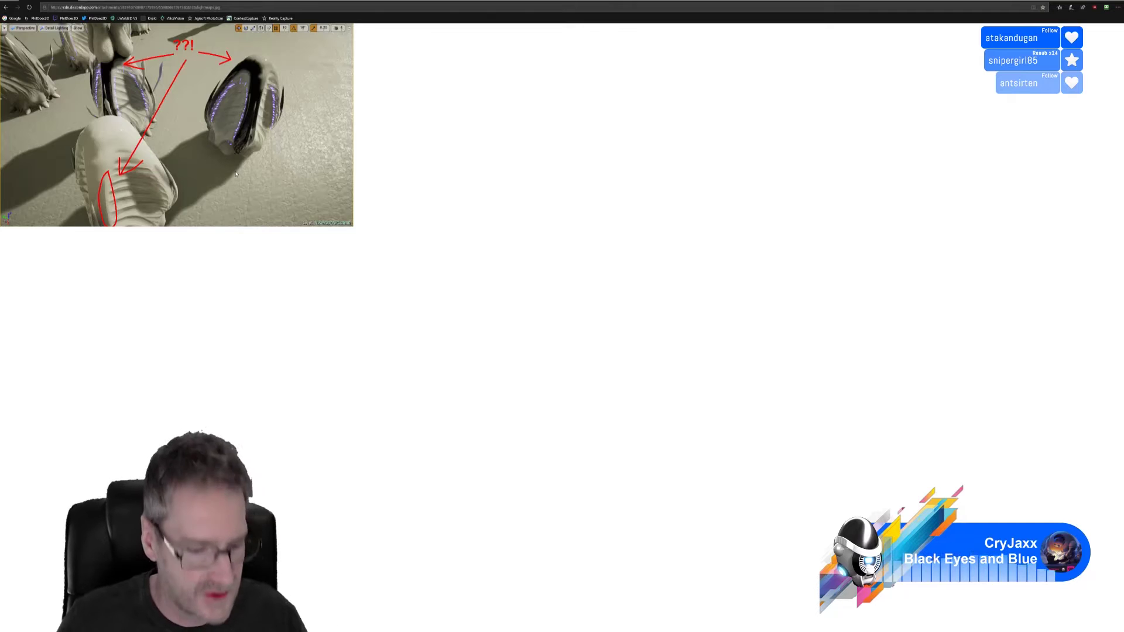
ctrl+scroll(235, 172, up, 2)
ctrl+scroll(236, 173, up, 4)
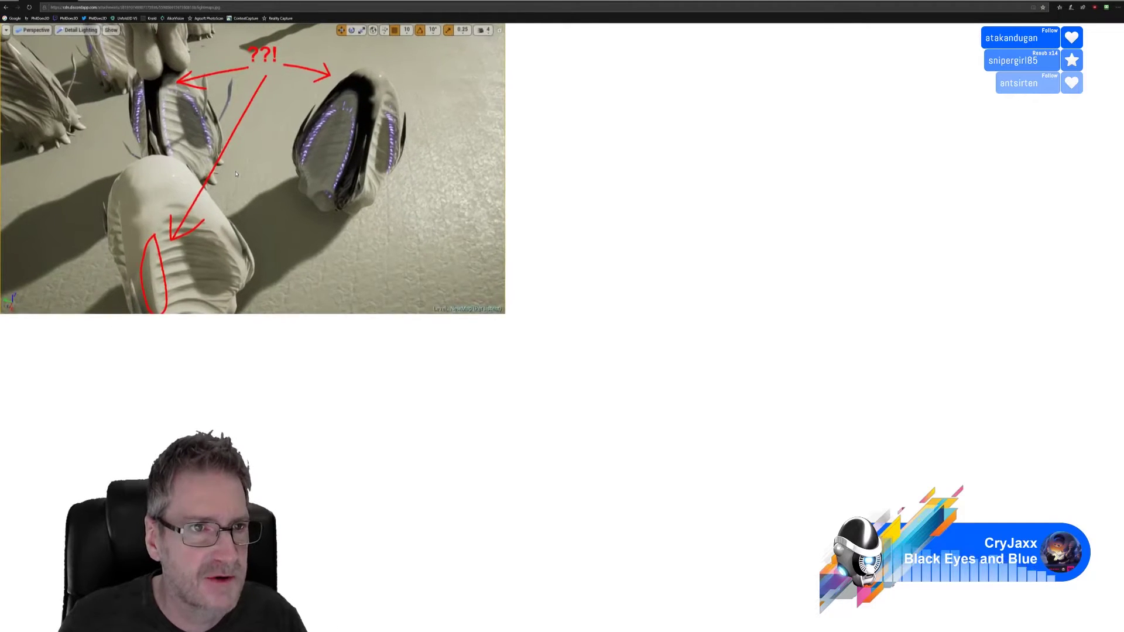
ctrl+scroll(327, 175, up, 3)
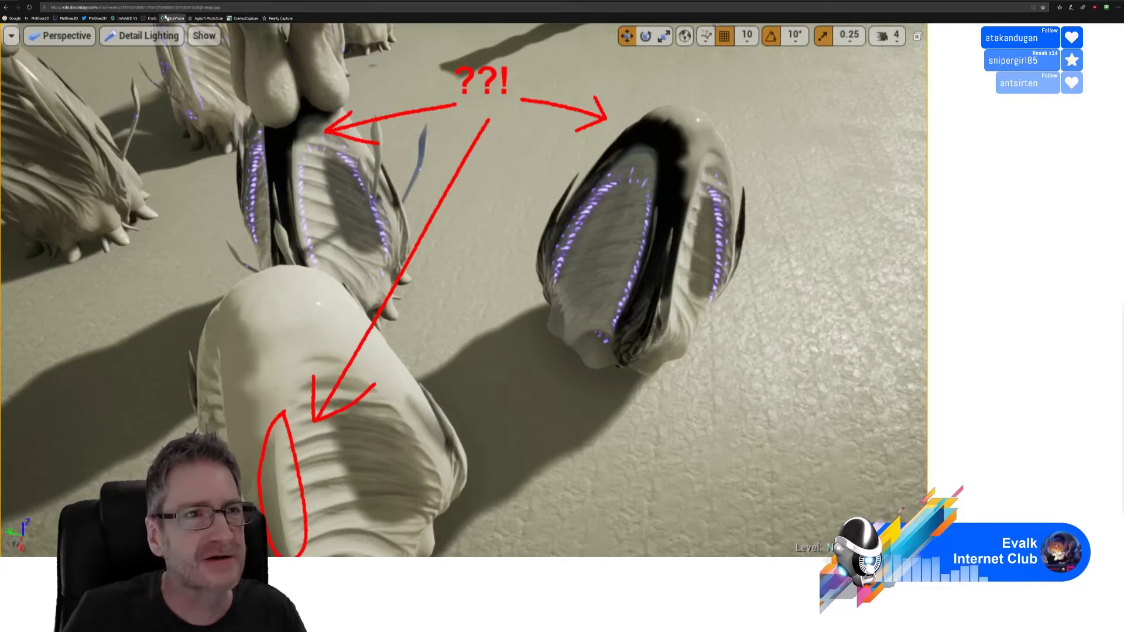
Step: Open the copied vegetation image link in a separate tab, examine the enlarged leaves and fern, and return to the lightmap screenshot
key(ctrl+w)
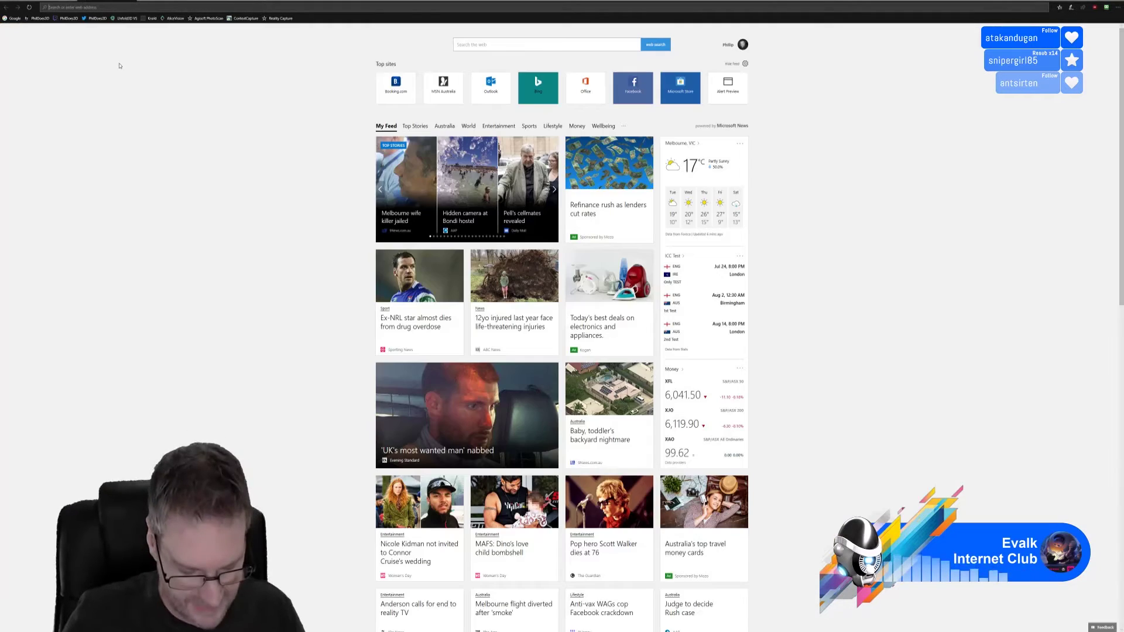
key(ctrl+v)
key(Return)
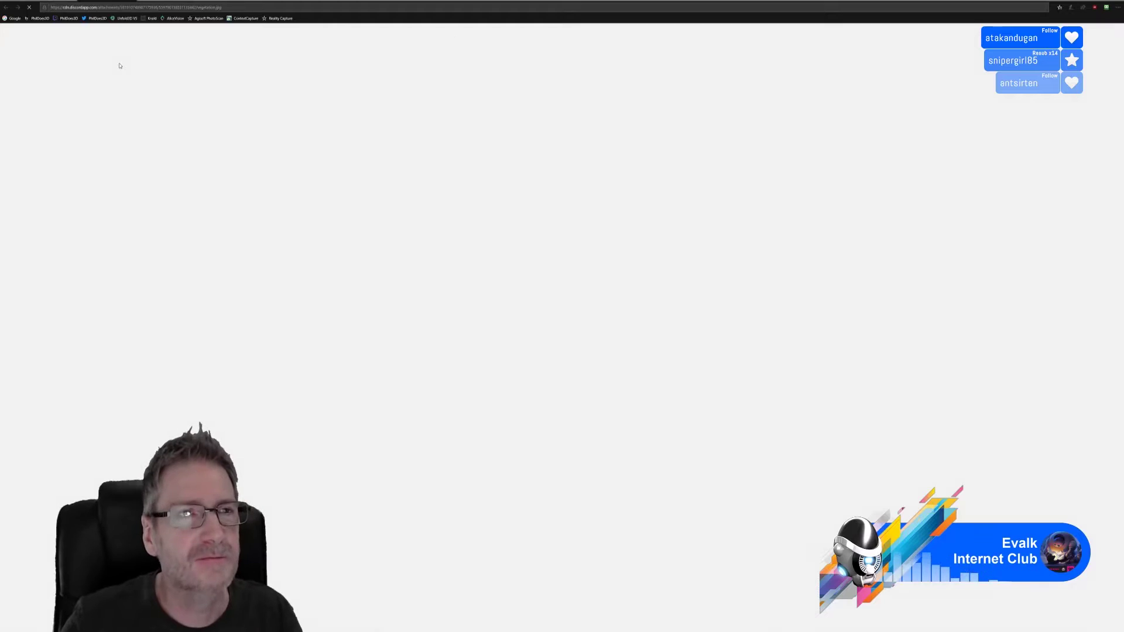
ctrl+scroll(277, 229, up, 3)
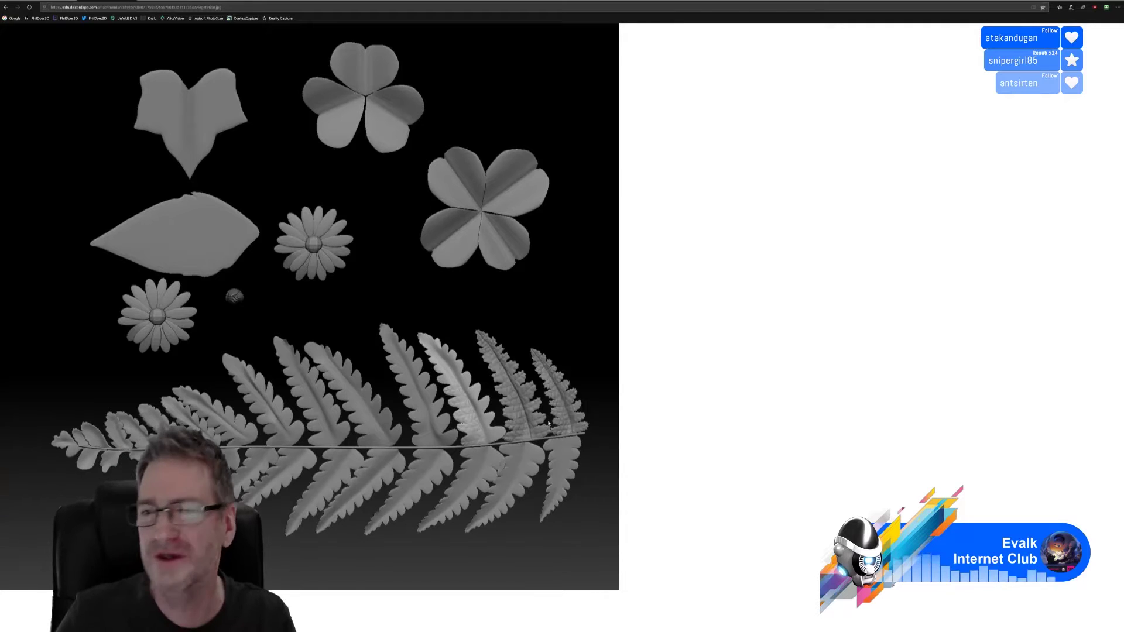
key(ctrl+Tab)
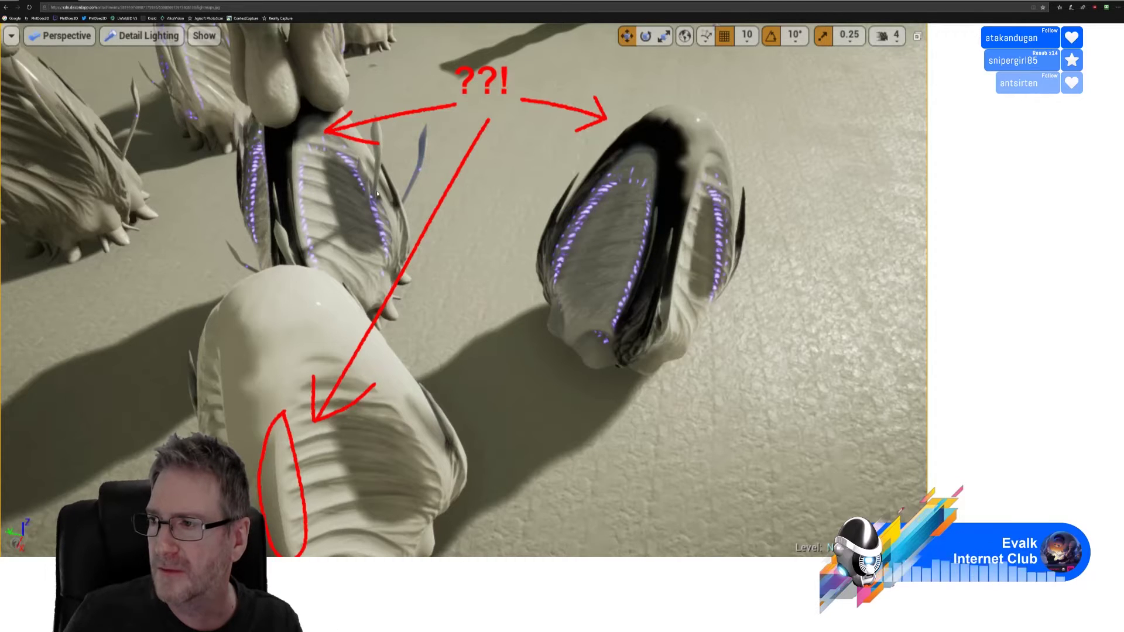
Step: Compare the lightmap screenshot with the vegetation image in the browser, ending on the leaves and fern
key(ctrl+Tab)
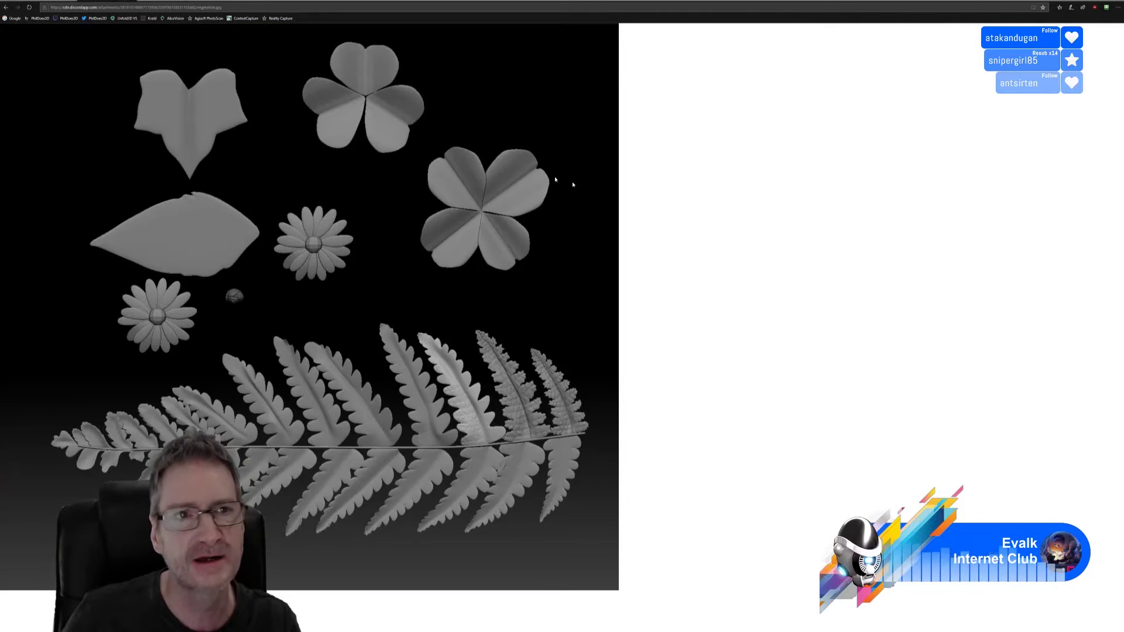
key(ctrl+Tab)
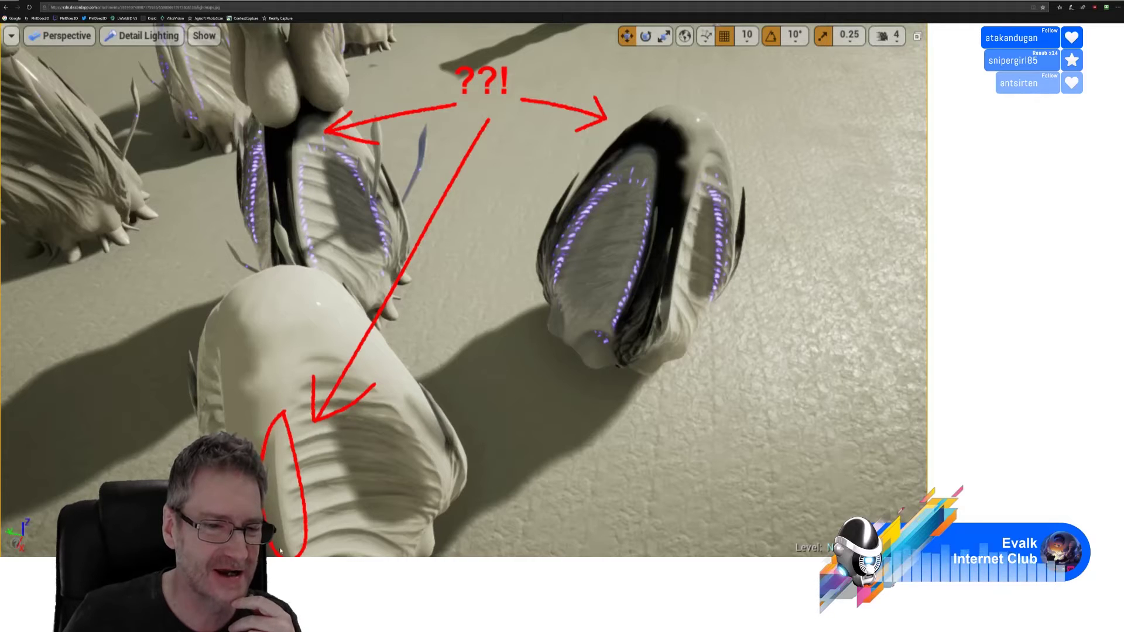
key(ctrl+Tab)
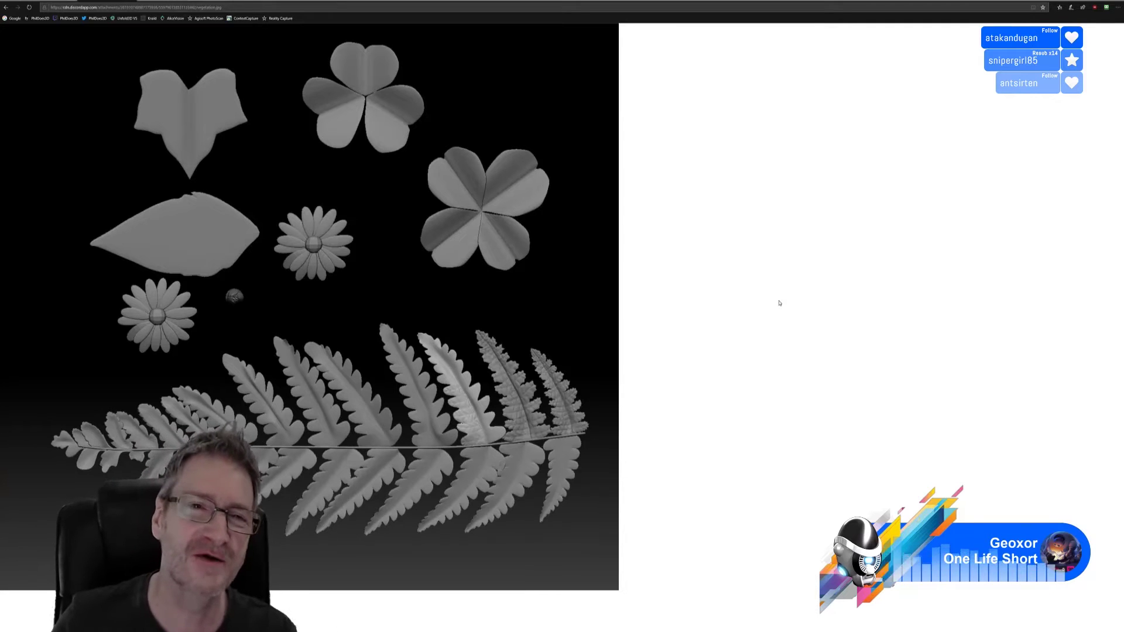
click(50, 3)
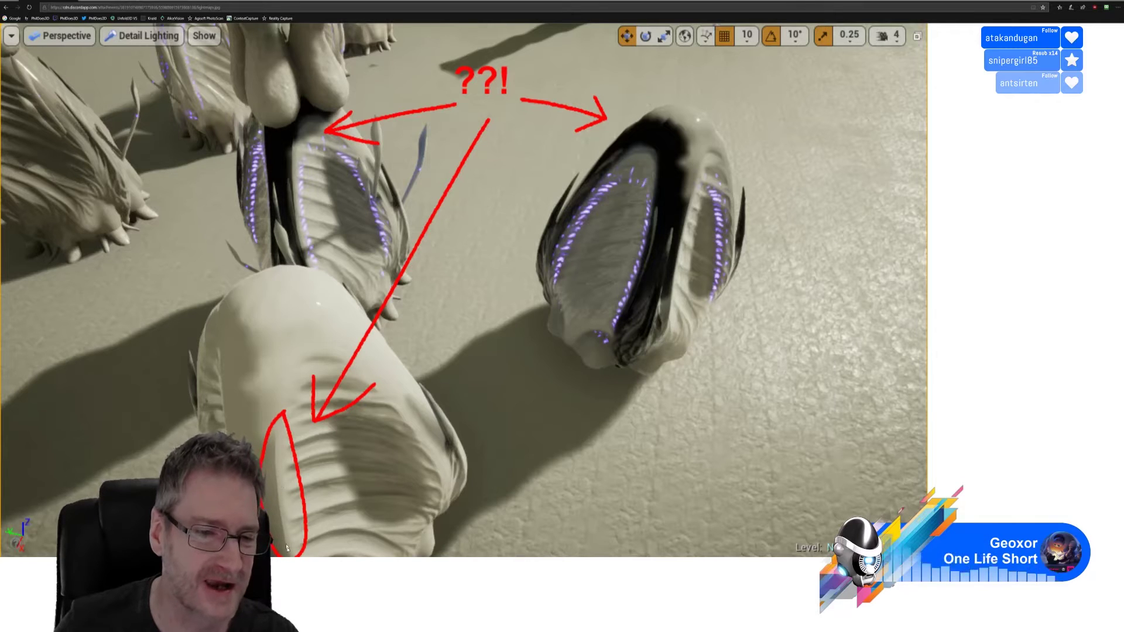
click(111, 1)
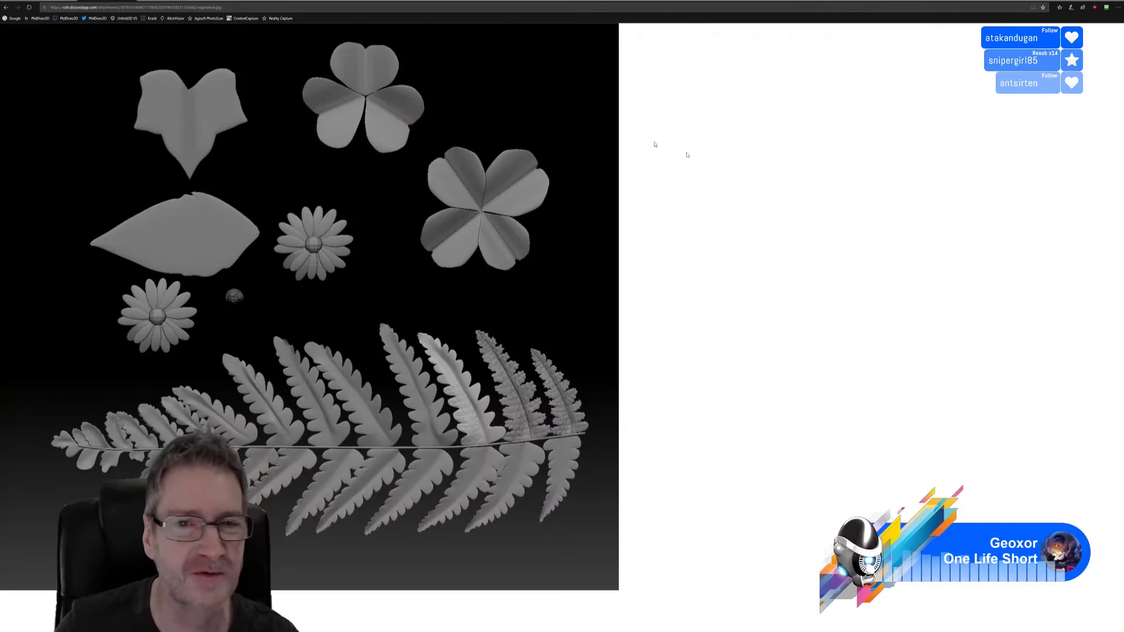
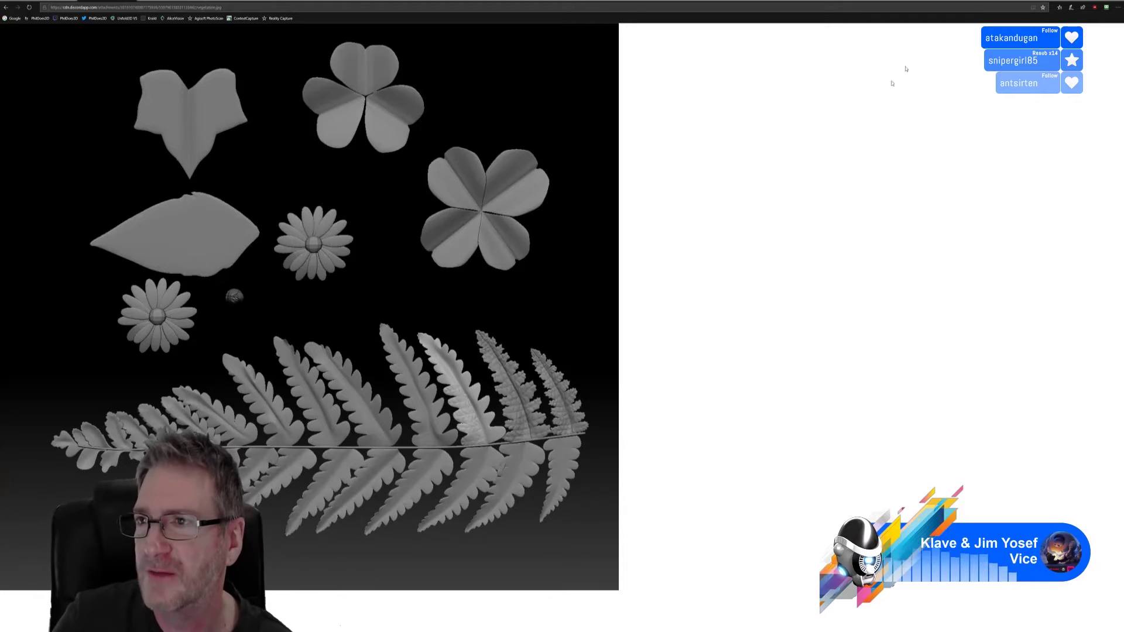
Step: Switch back to Unfold3D and examine the checkered trim strips and the packed UV layout for curved islands
key(alt+Tab)
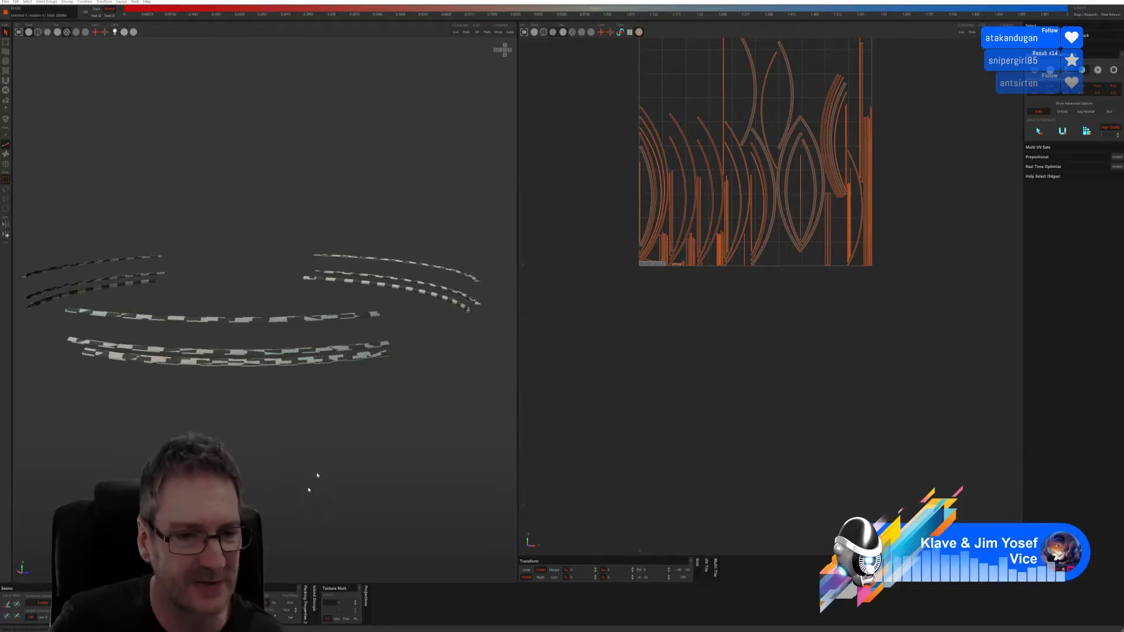
alt+drag(311, 476, 252, 387)
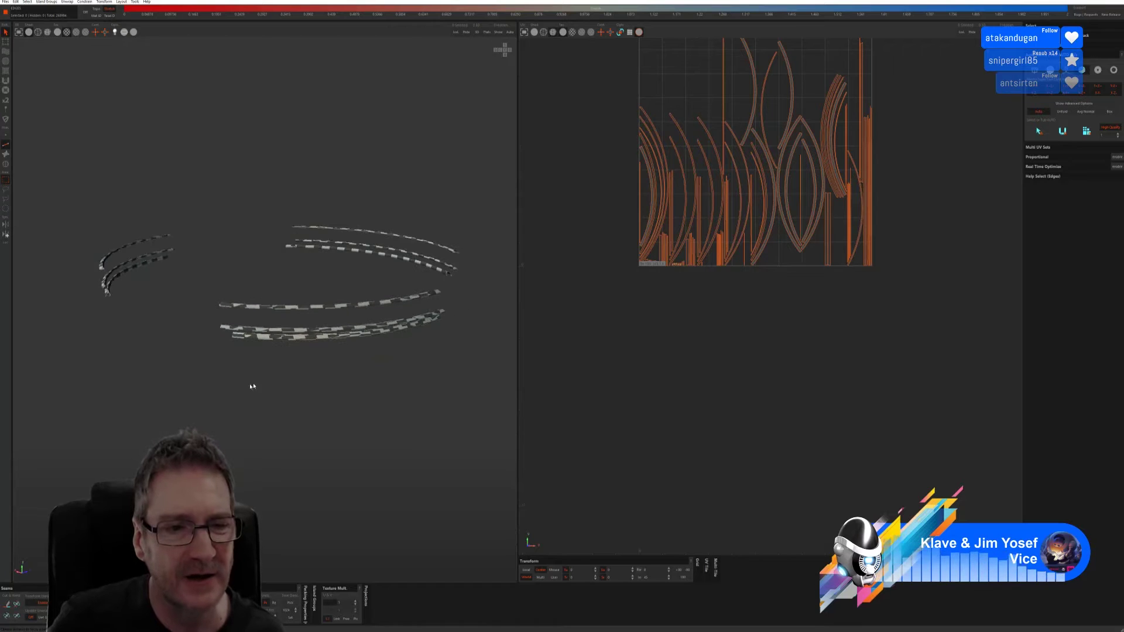
alt+drag(155, 374, 139, 367)
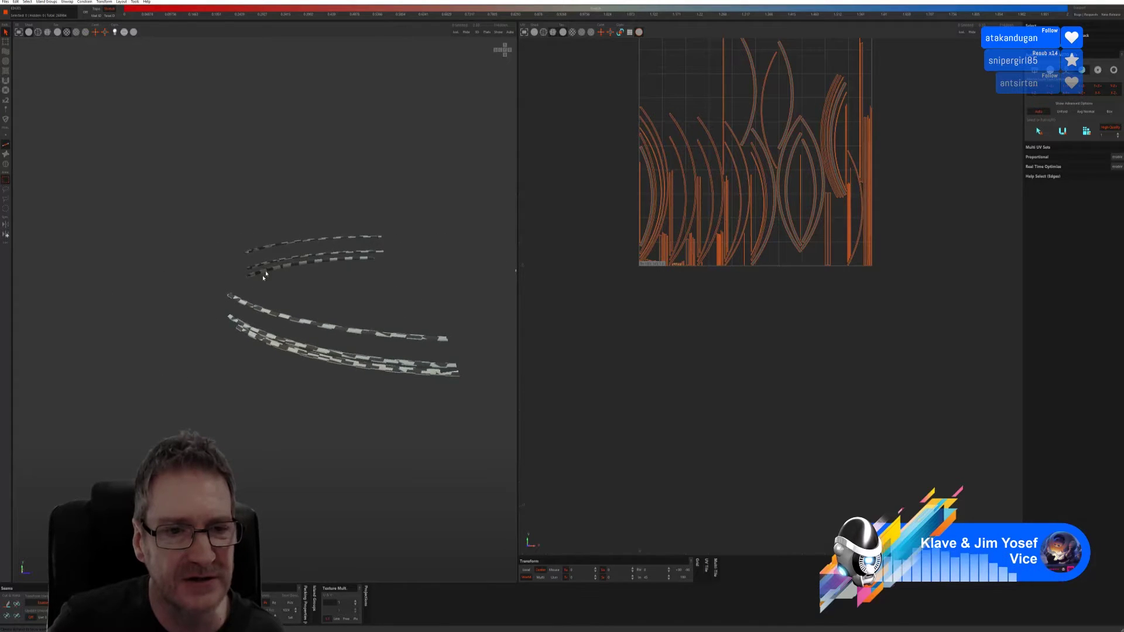
scroll(276, 261, up, 3)
scroll(276, 262, down, 3)
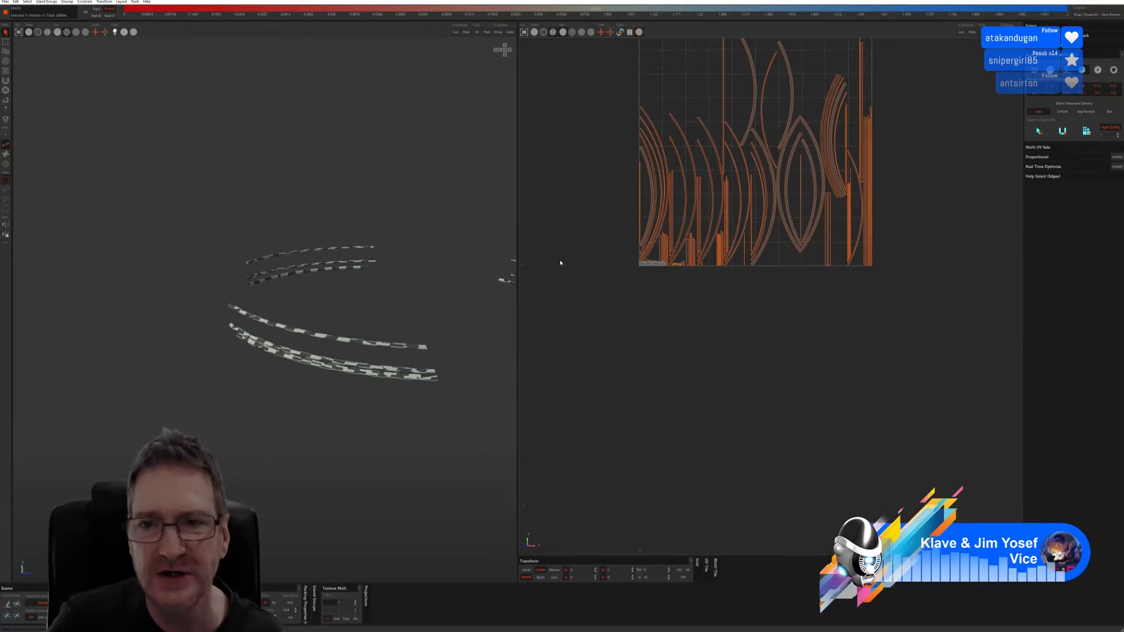
alt+middle_drag(883, 150, 910, 199)
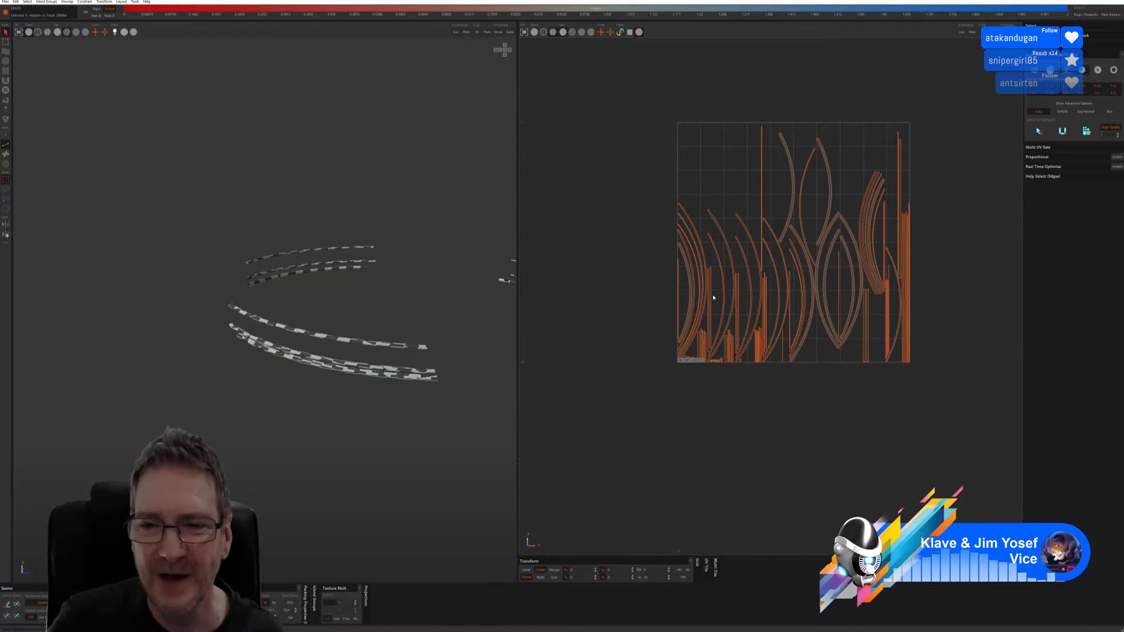
scroll(797, 176, up, 5)
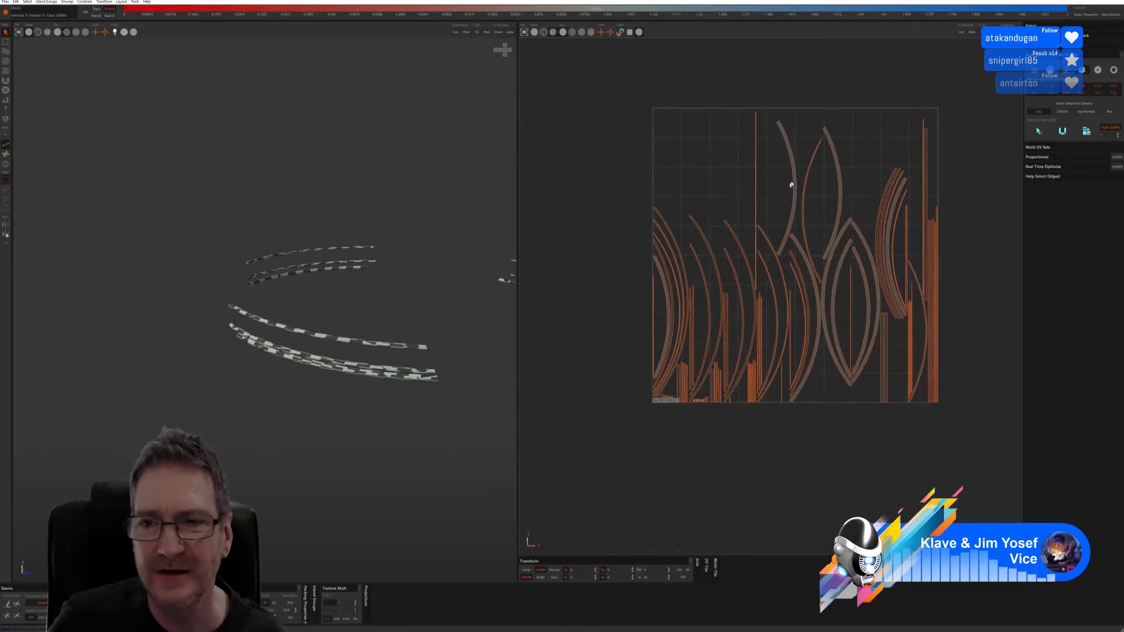
Step: Switch to island selection and straighten the wide curved UV island near the upper middle of the layout
click(5, 164)
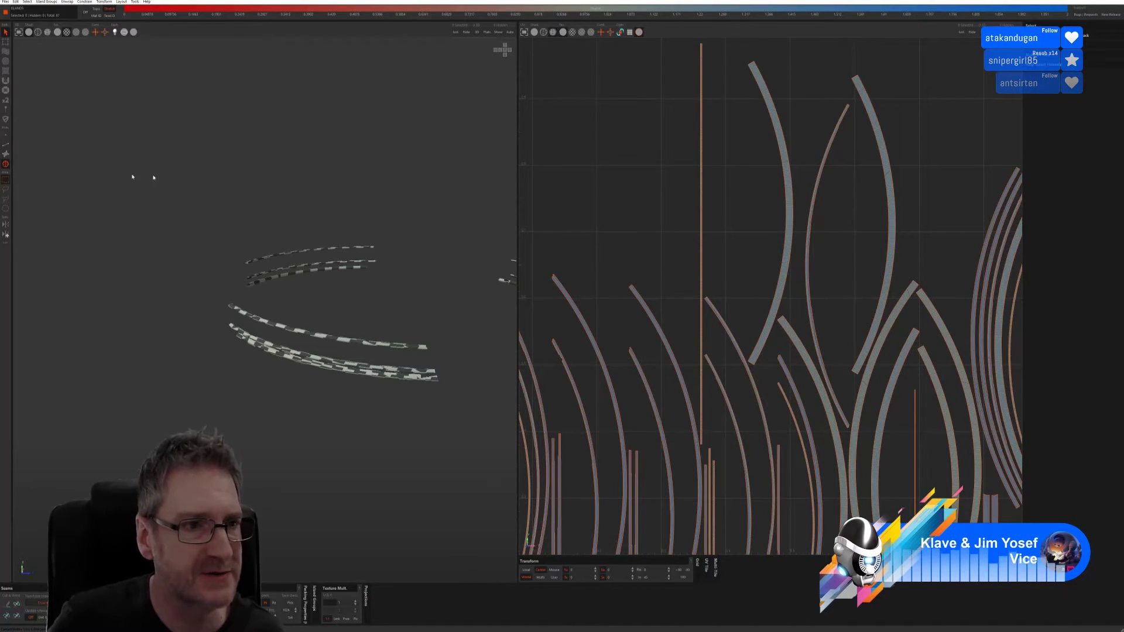
click(787, 166)
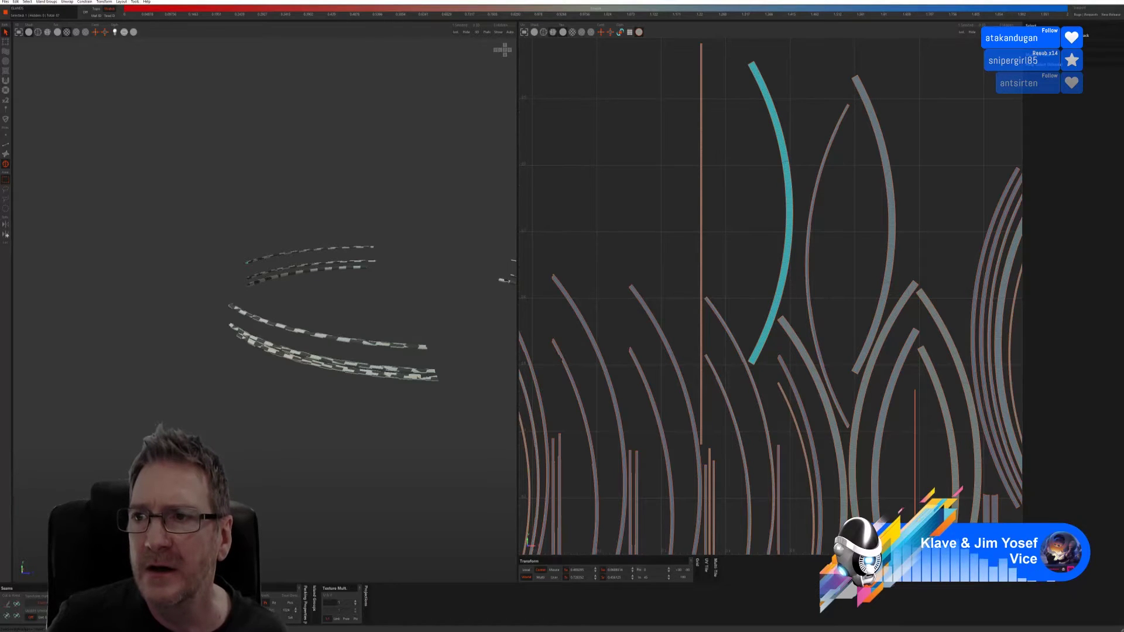
click(1083, 36)
click(1086, 50)
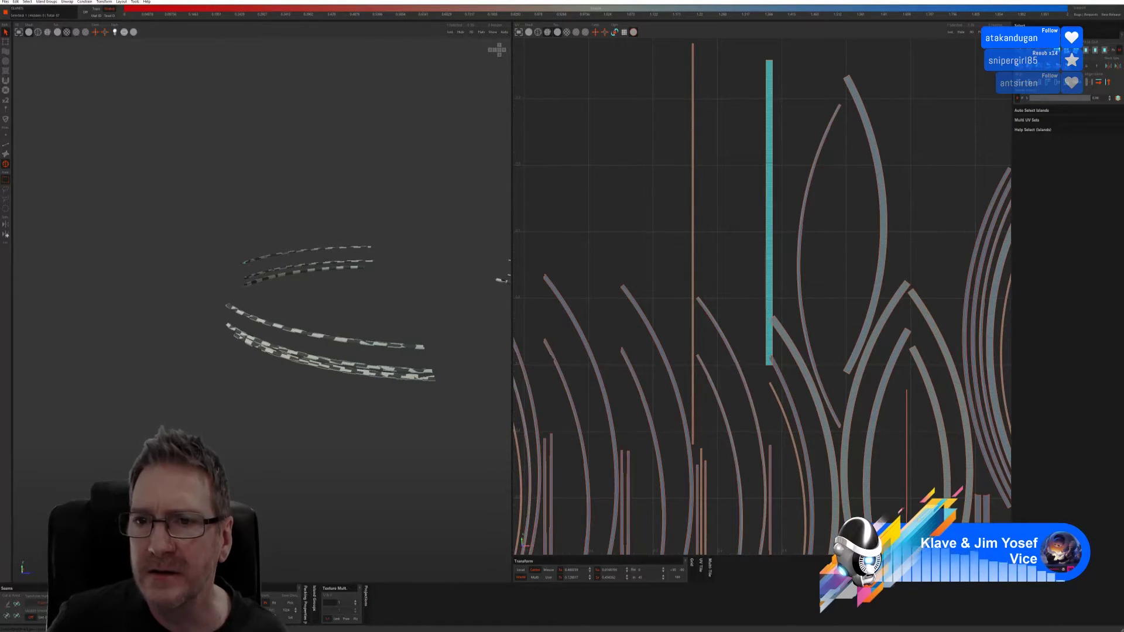
Step: Try to straighten the other wide curved island in the upper part of the layout, and undo it
click(874, 160)
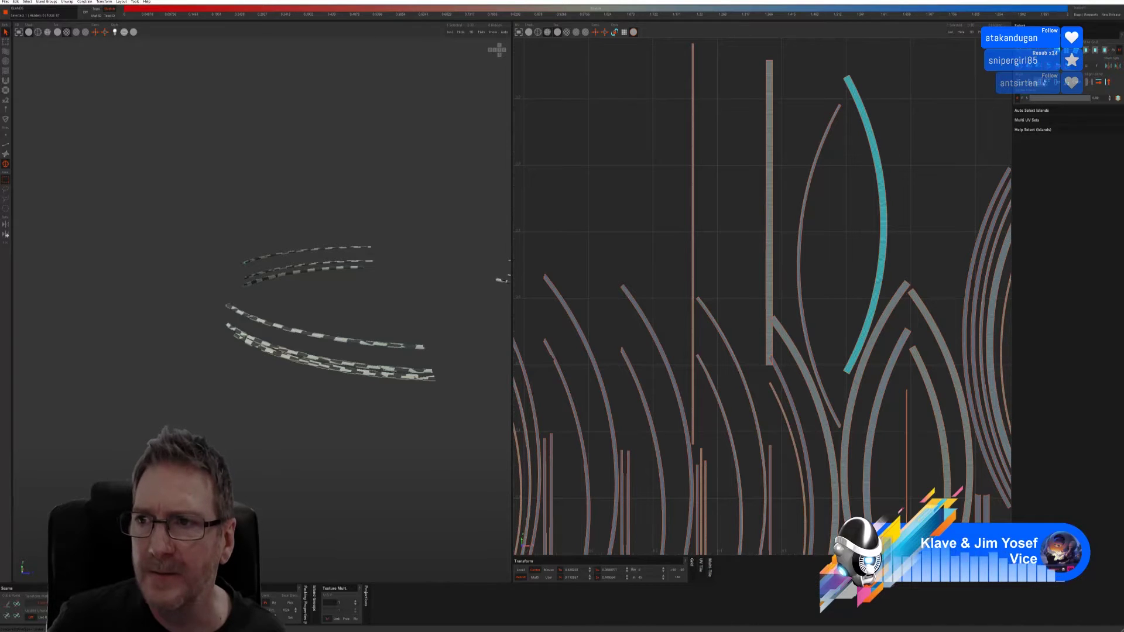
click(1069, 52)
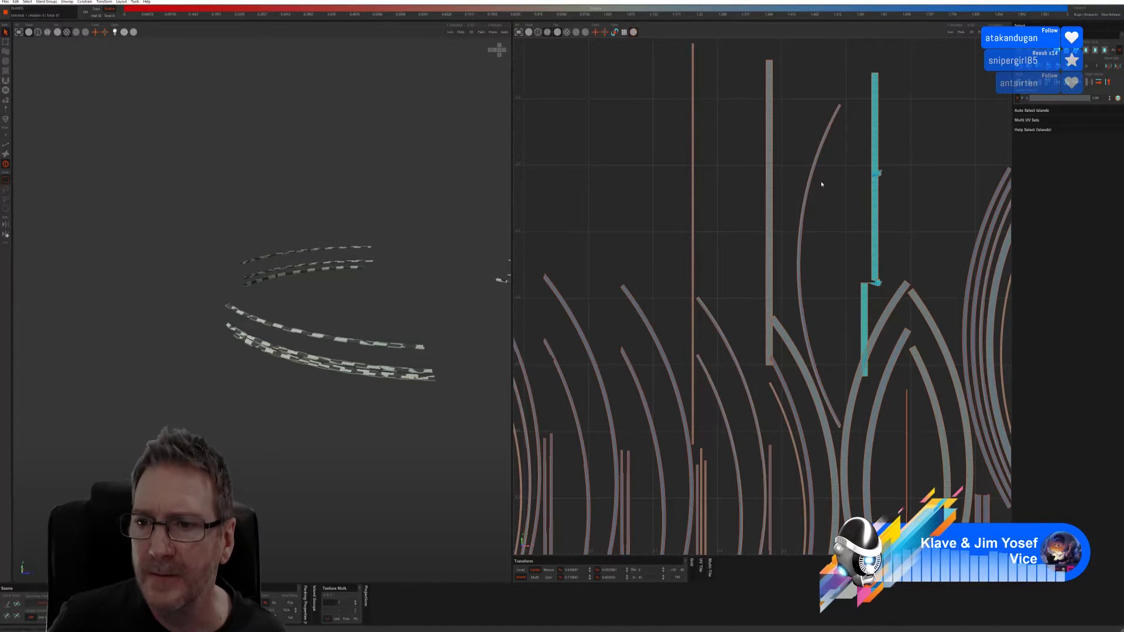
middle_drag(828, 208, 782, 169)
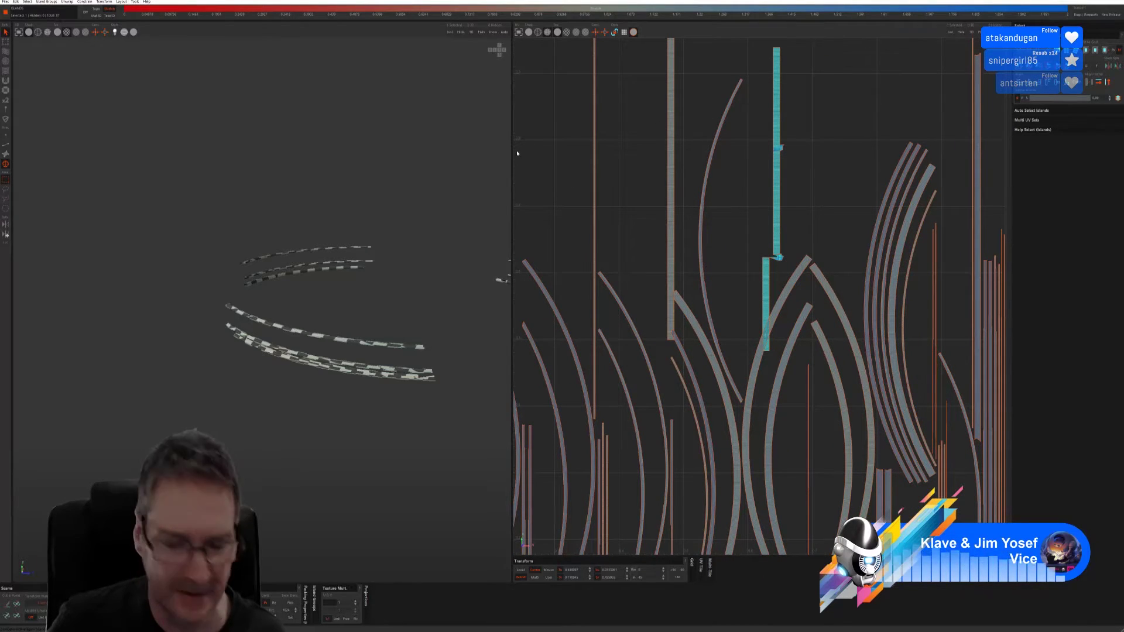
key(ctrl+z)
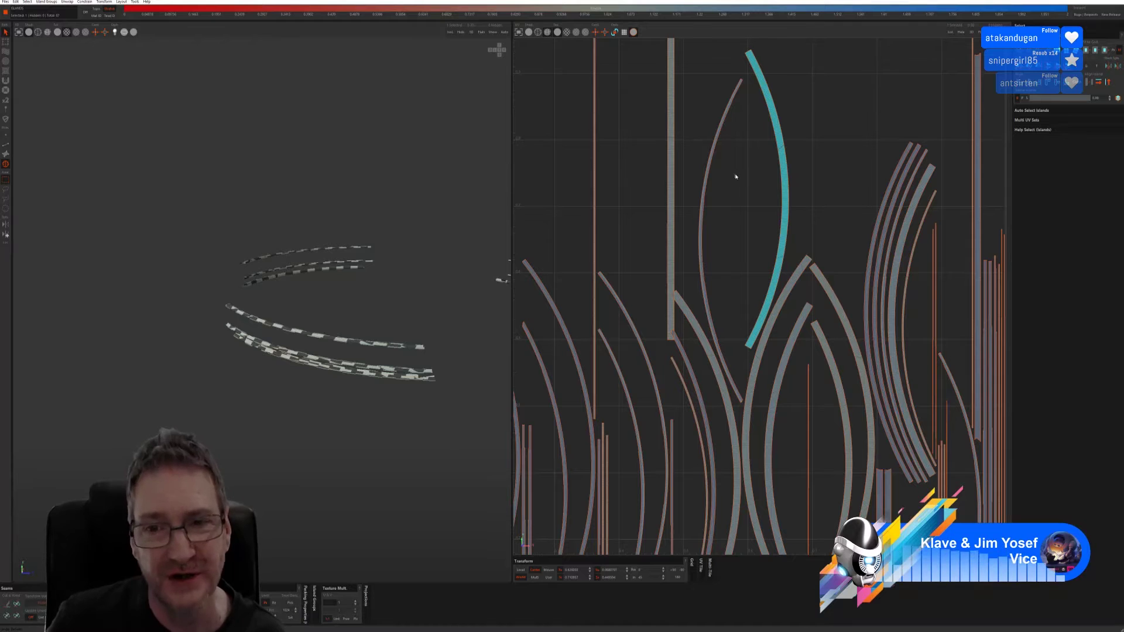
Step: Straighten the thin curved UV island between the straightened strip and the wide arc
middle_drag(742, 193, 727, 183)
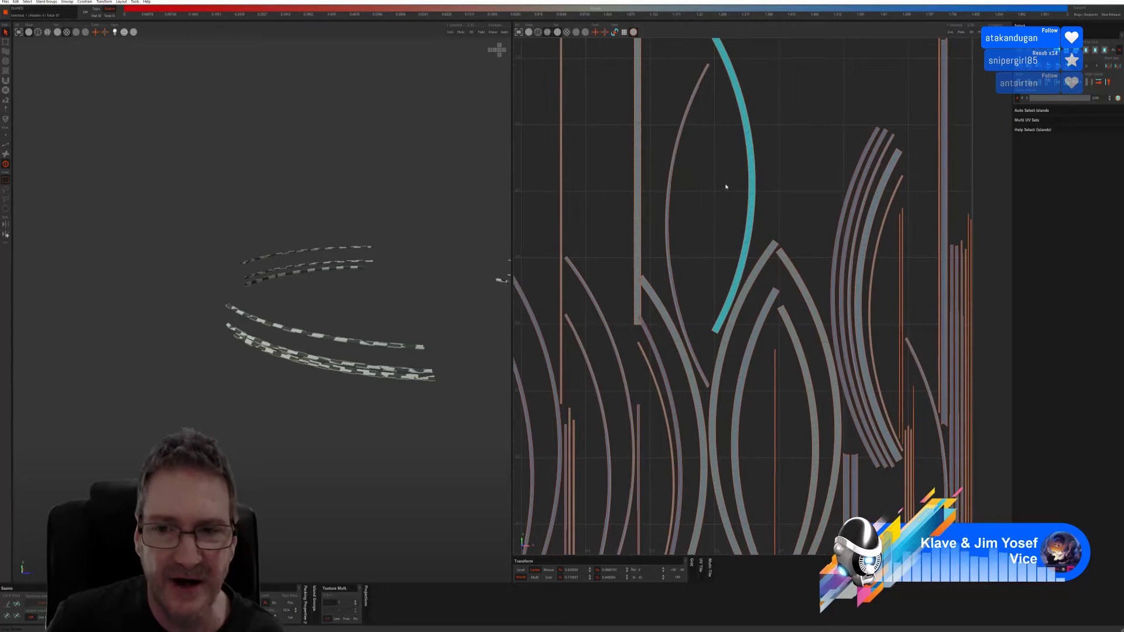
click(667, 208)
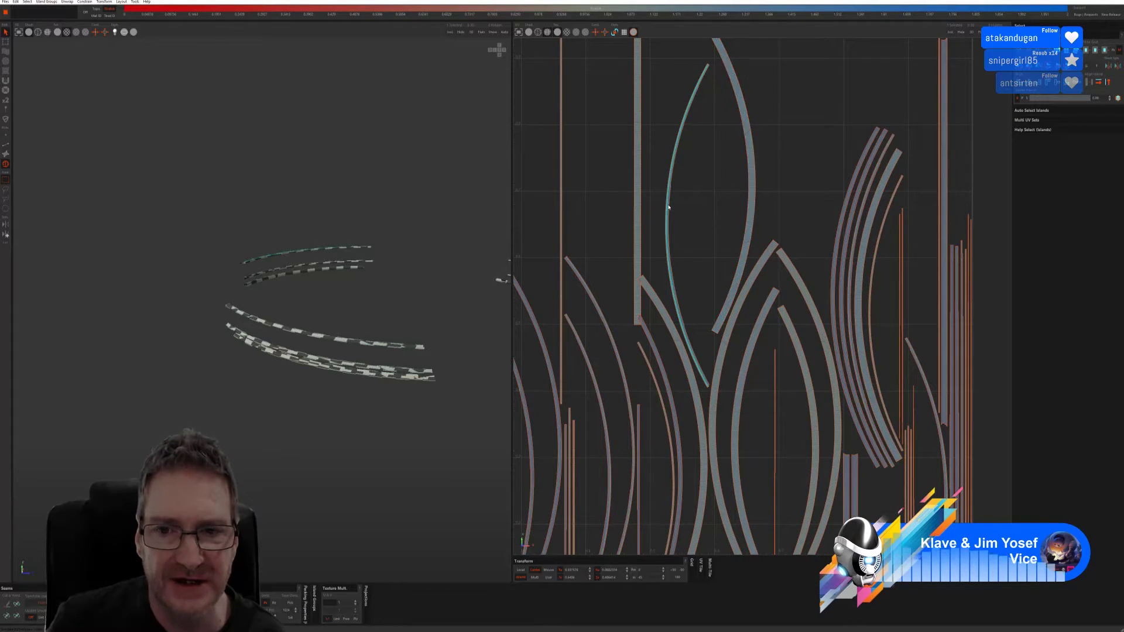
click(1063, 98)
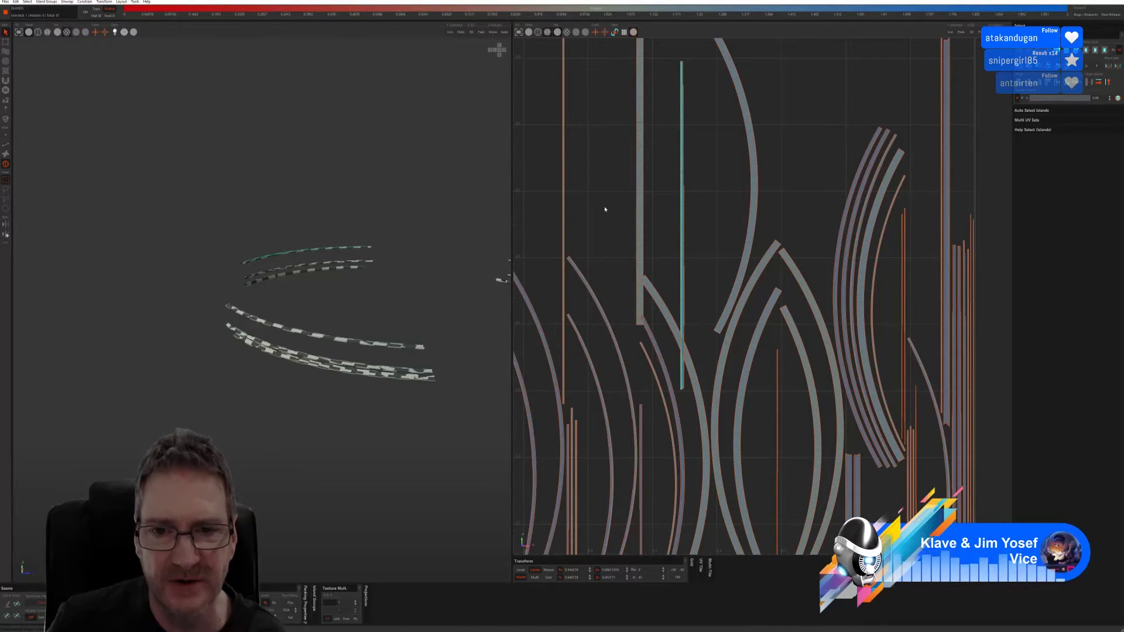
Step: Try to straighten the wide curved island at the UV layout's left edge, and undo it
scroll(746, 146, down, 3)
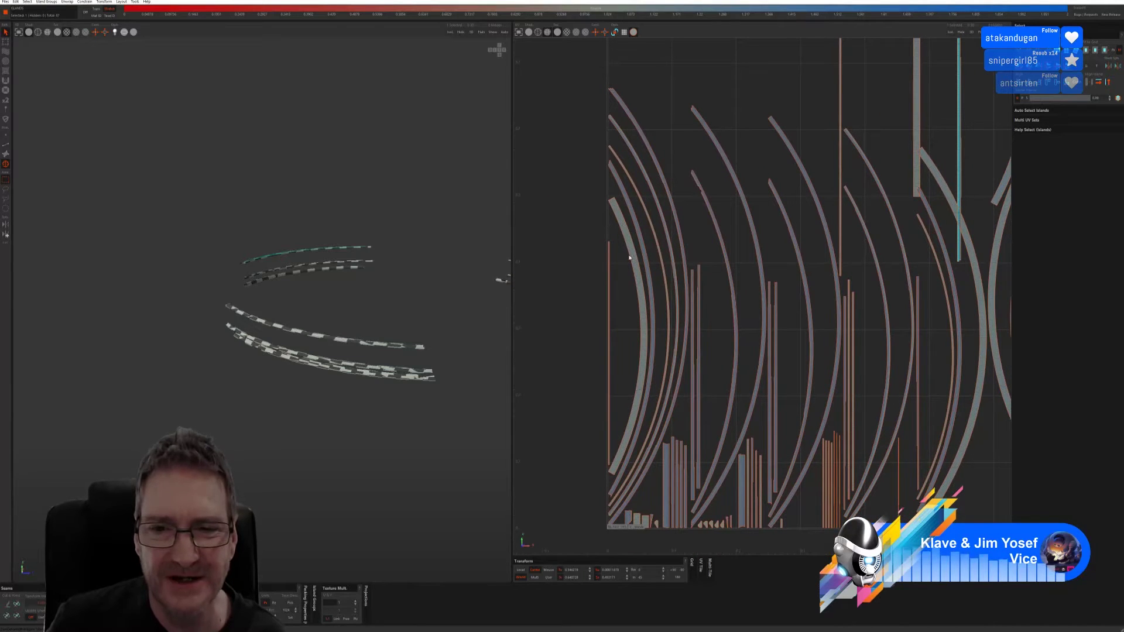
click(632, 257)
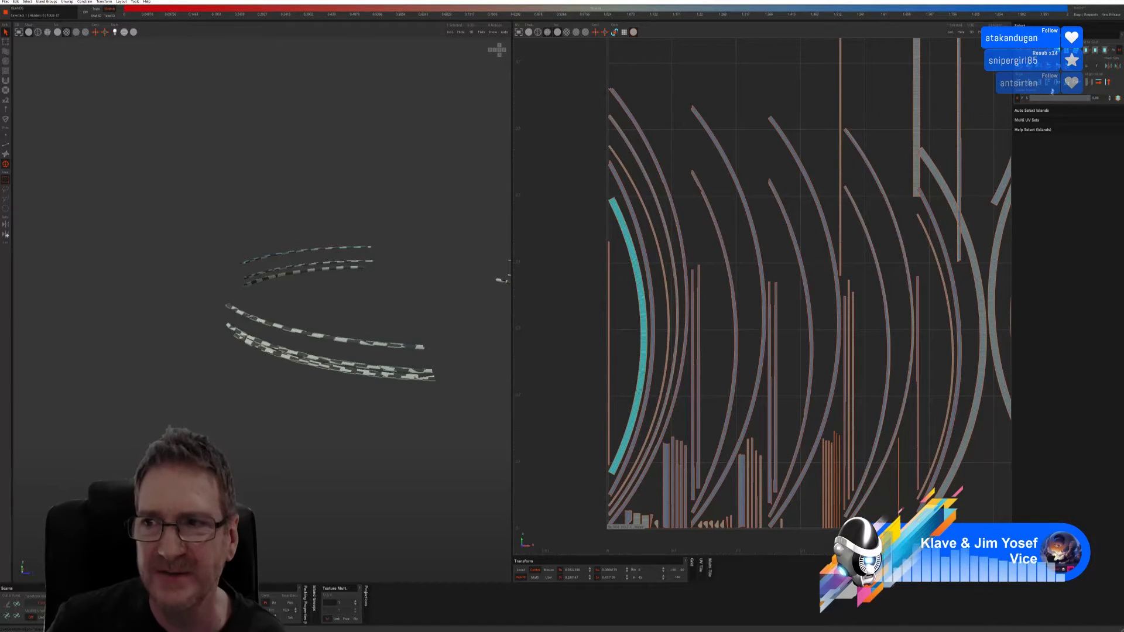
key(u)
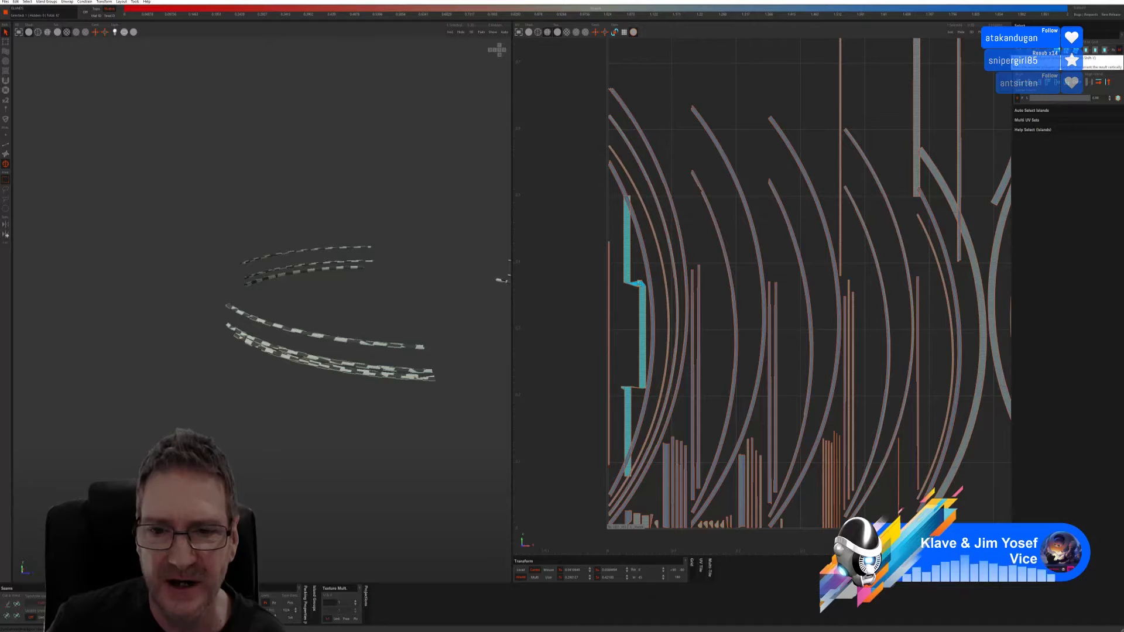
key(ctrl+z)
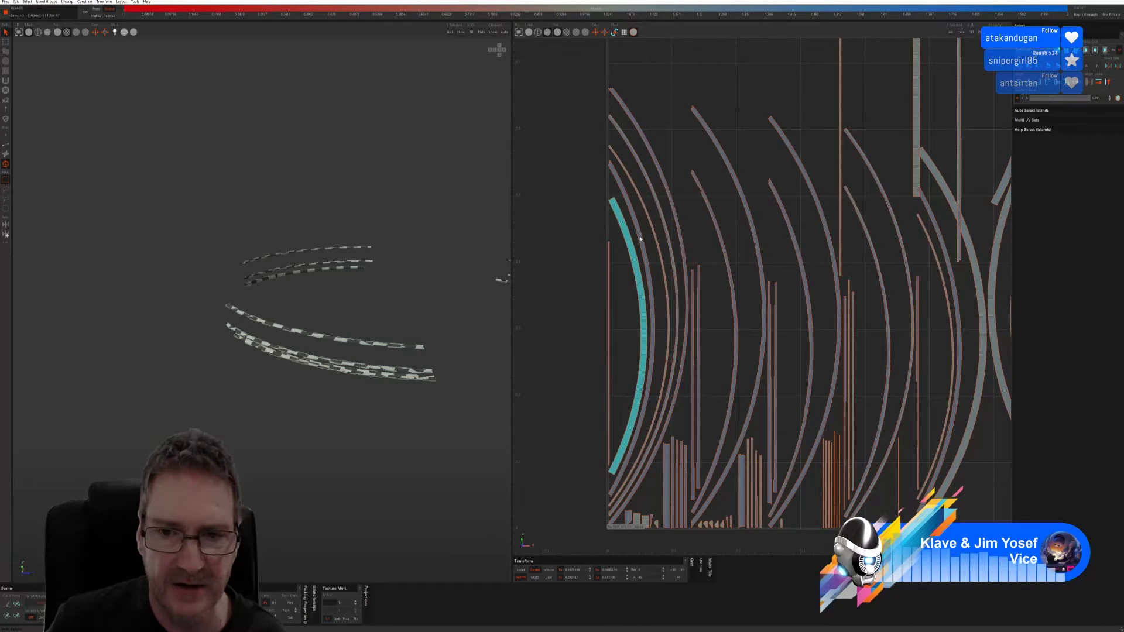
Step: Straighten the narrower arc beside the wide leftmost island, and try the adjacent thin arc before undoing that attempt
key(ctrl+z)
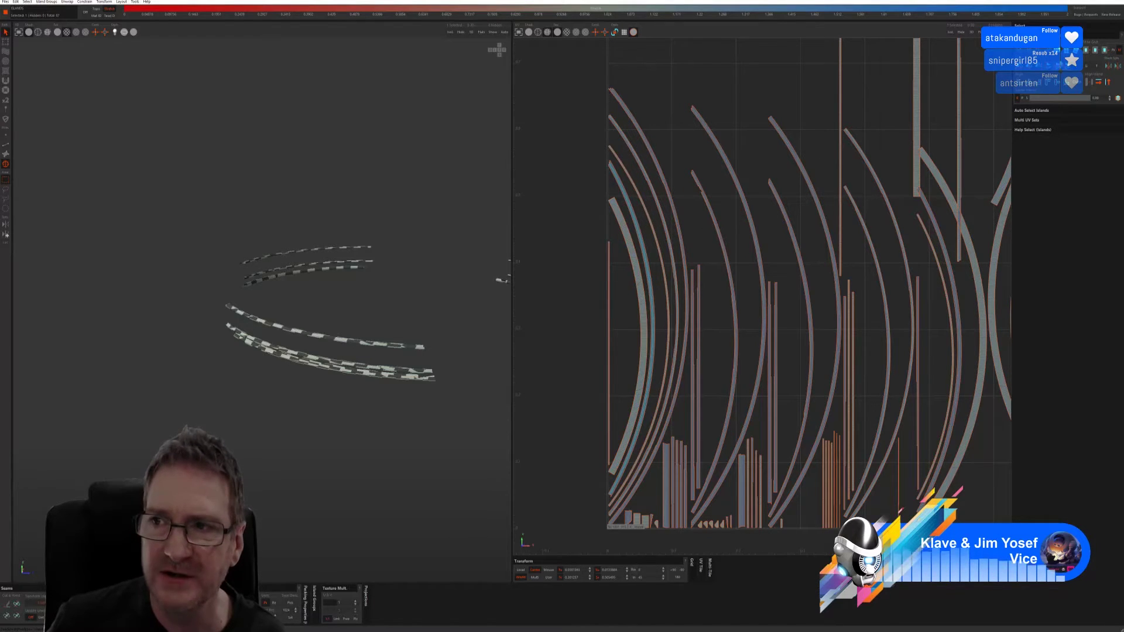
key(u)
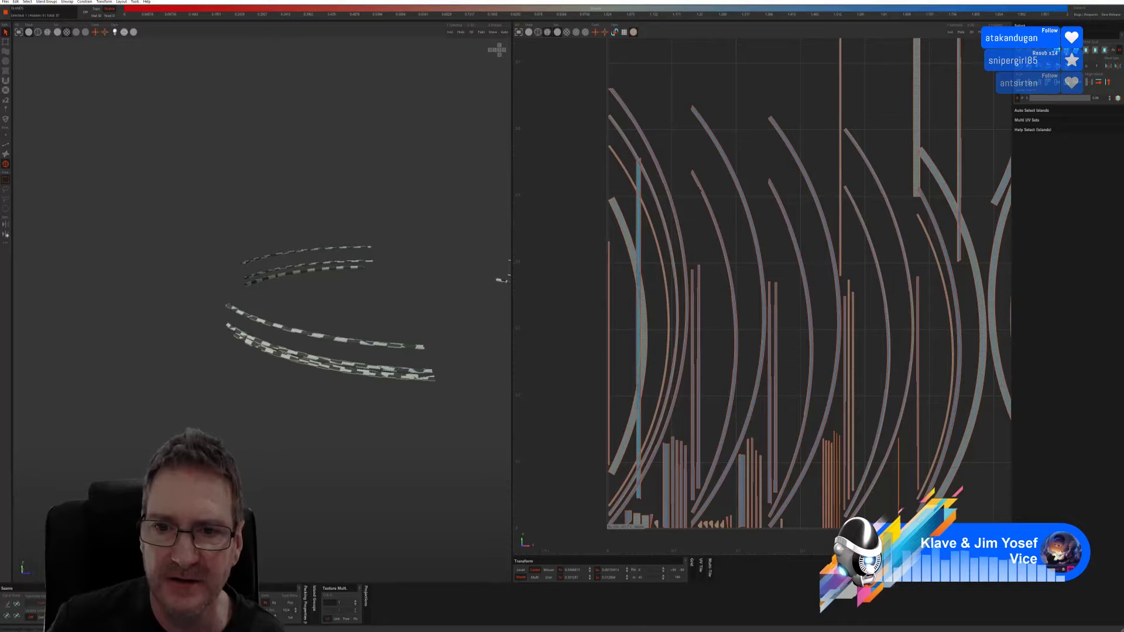
click(656, 238)
click(655, 237)
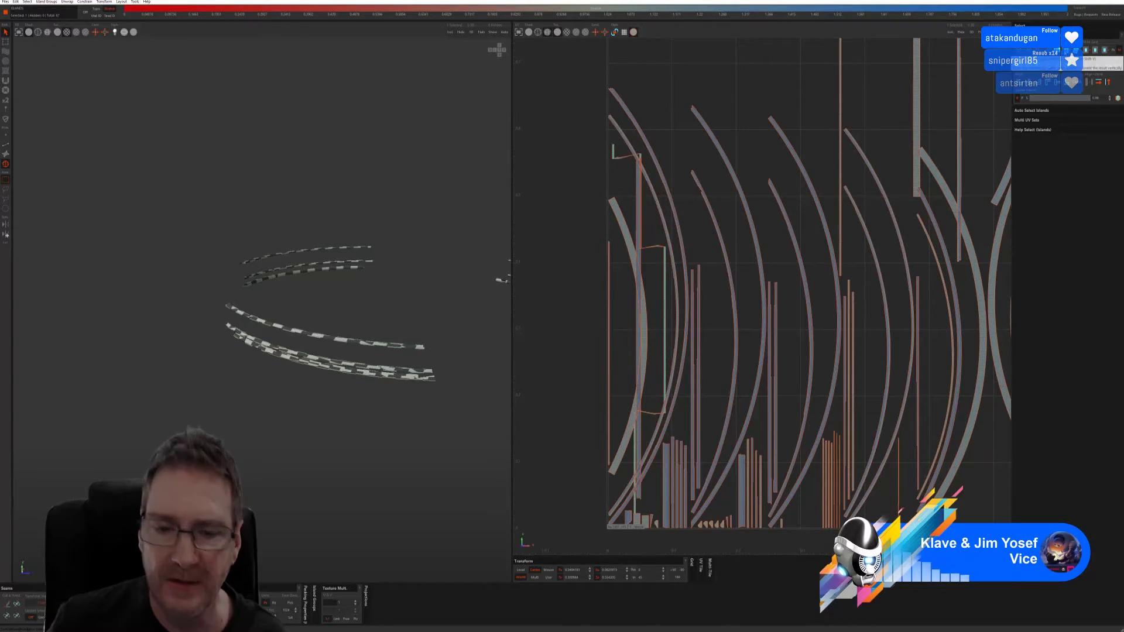
click(667, 232)
Step: Try to straighten the second outermost arc in the leftmost group of islands, and undo it
click(667, 231)
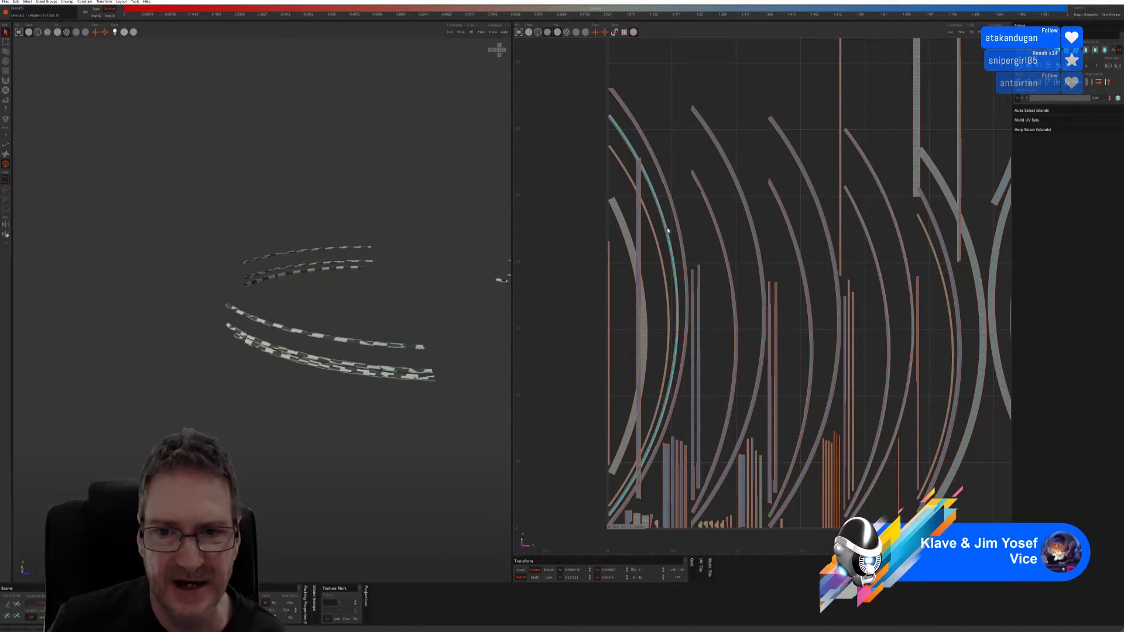
click(1036, 89)
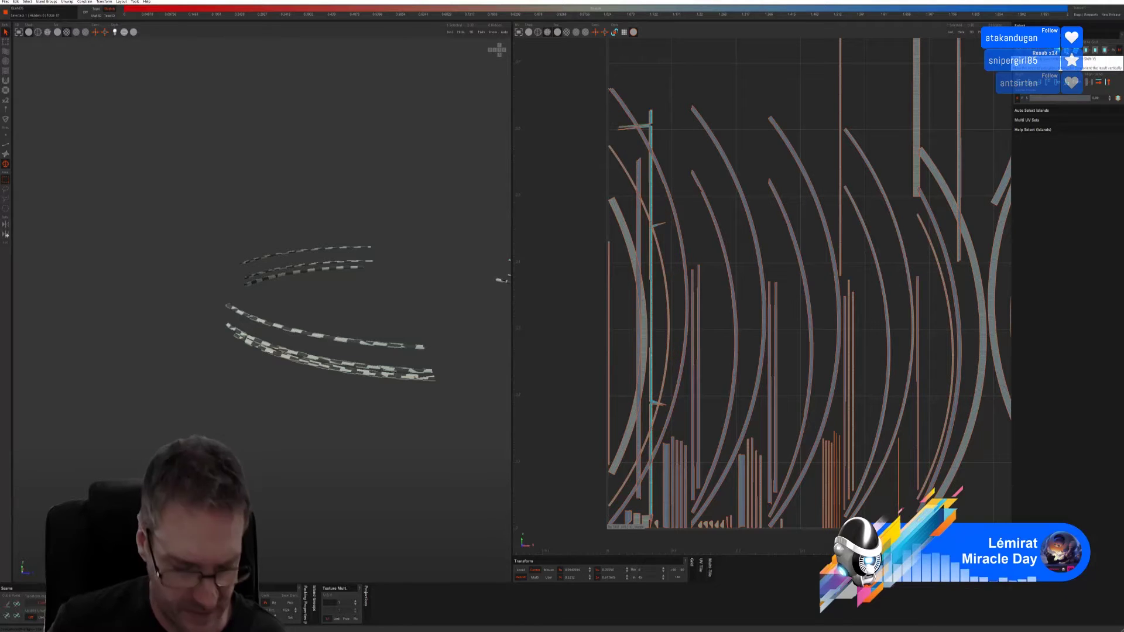
key(ctrl+z)
Step: Switch to edge selection and revert the trim strips to their original unfolded-free UVs with the seam edges selected
scroll(747, 204, down, 3)
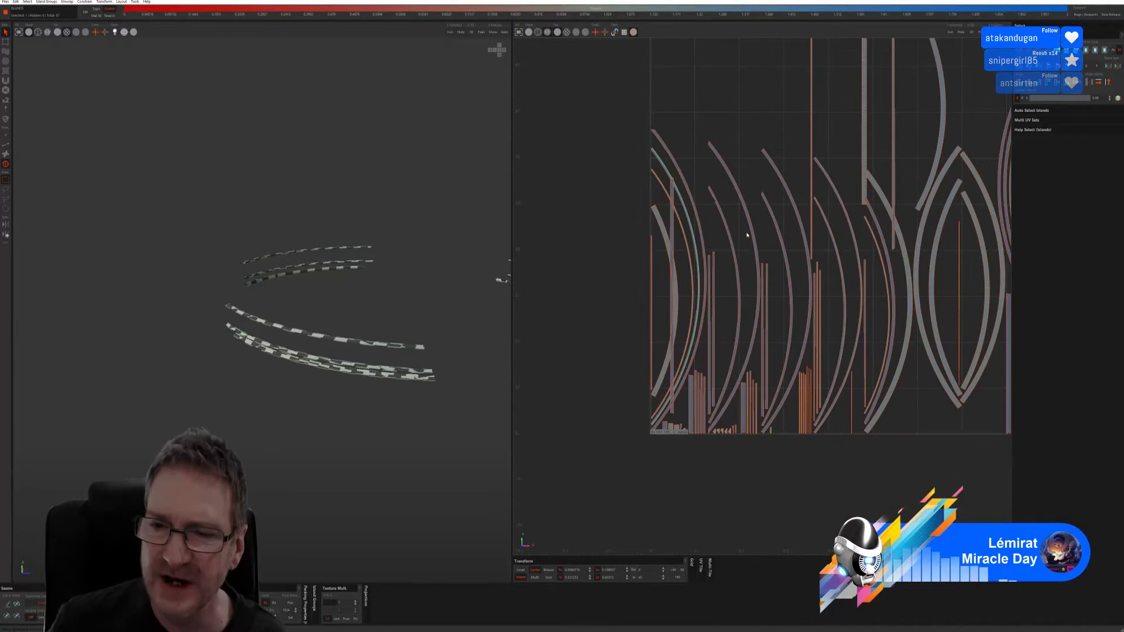
scroll(689, 235, down, 2)
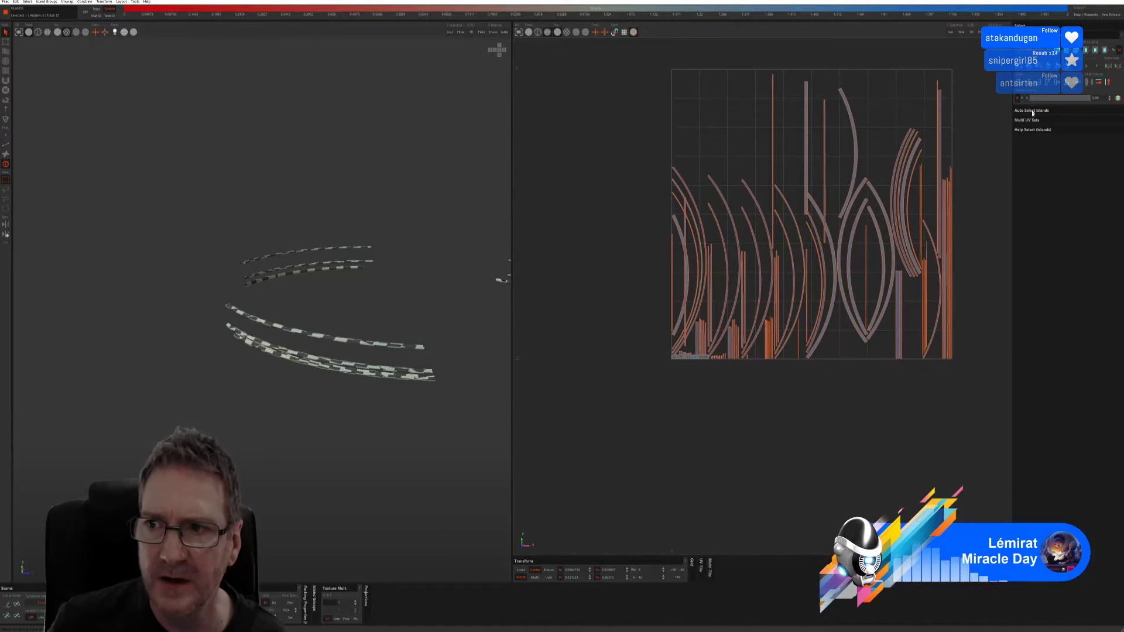
click(6, 144)
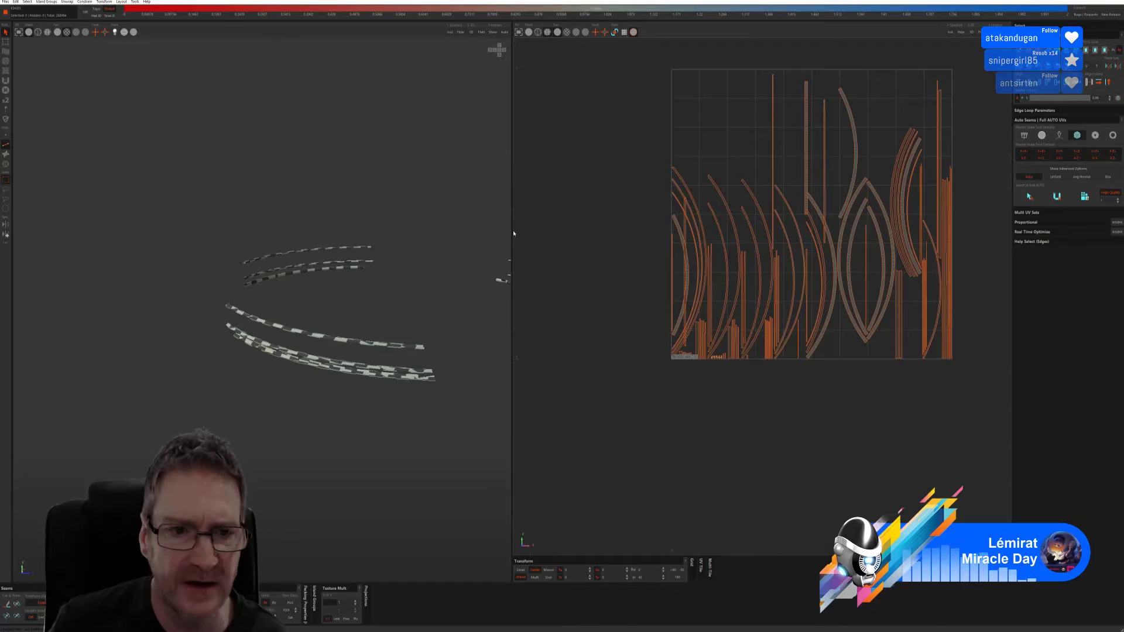
middle_drag(397, 273, 326, 282)
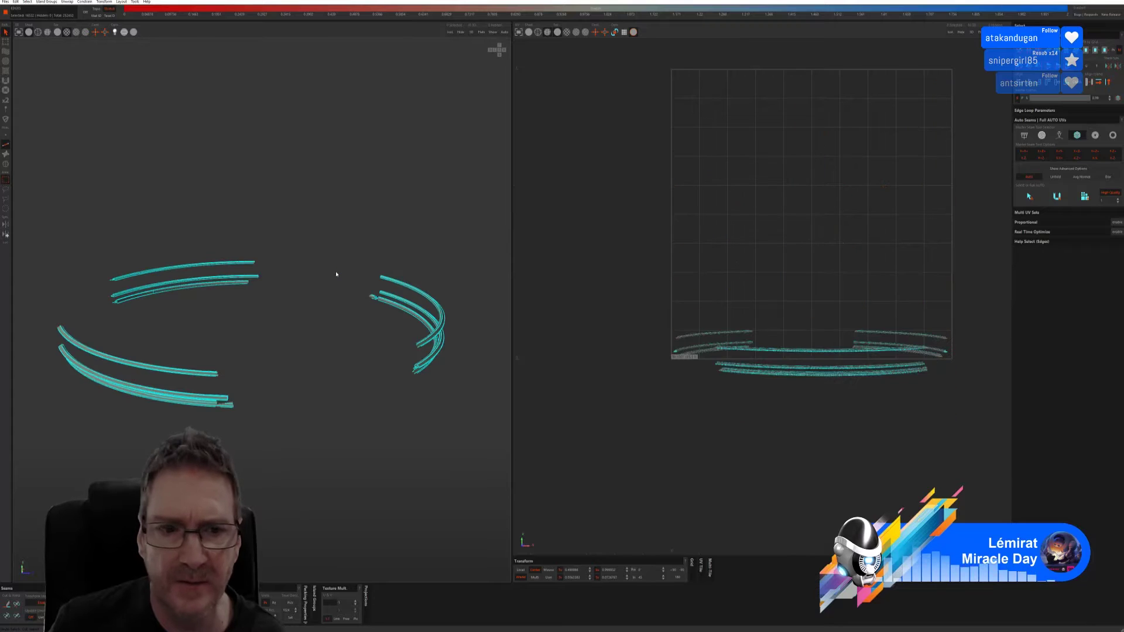
Step: Select seam edges on the trim strips with the Mosaic auto-seam method, and automatically cut, unfold and pack them into separate islands
click(336, 274)
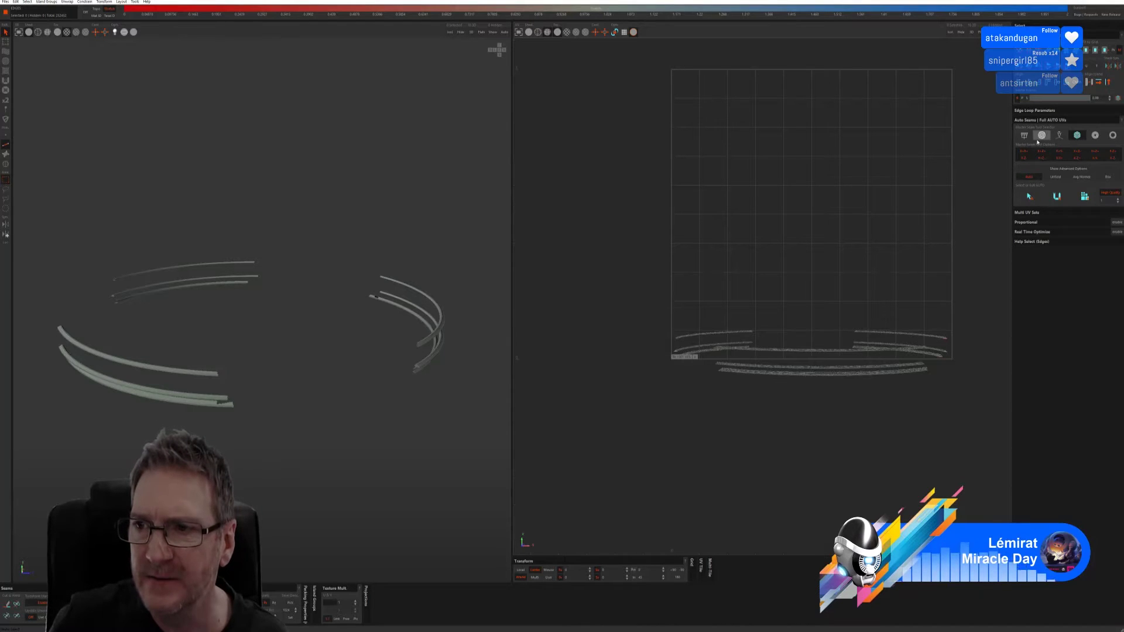
click(1041, 138)
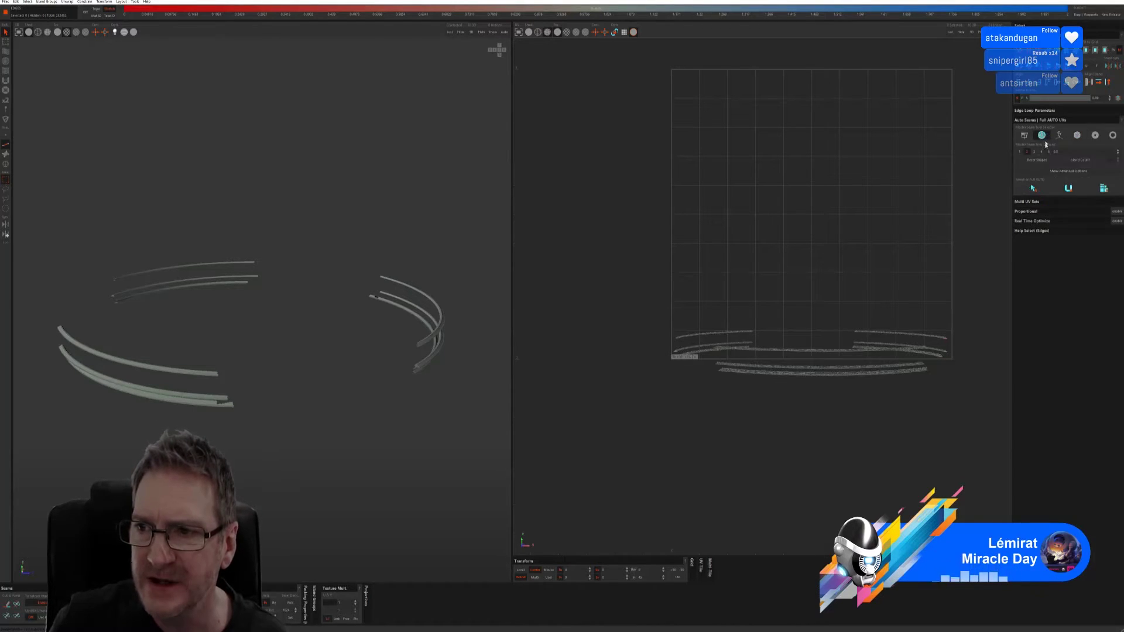
click(1033, 189)
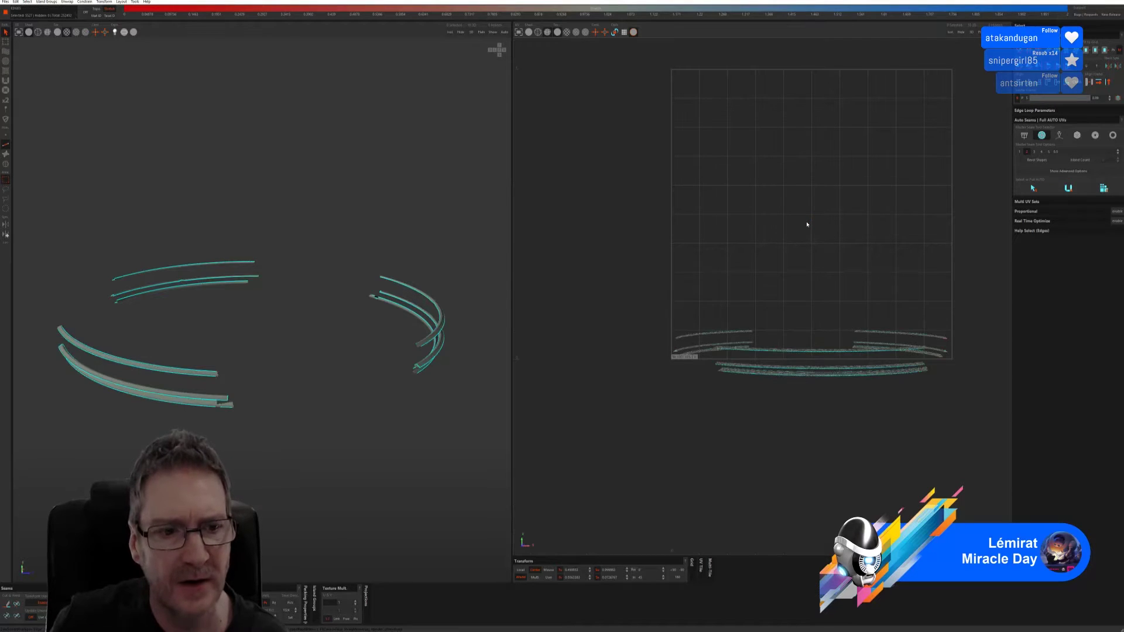
click(1102, 190)
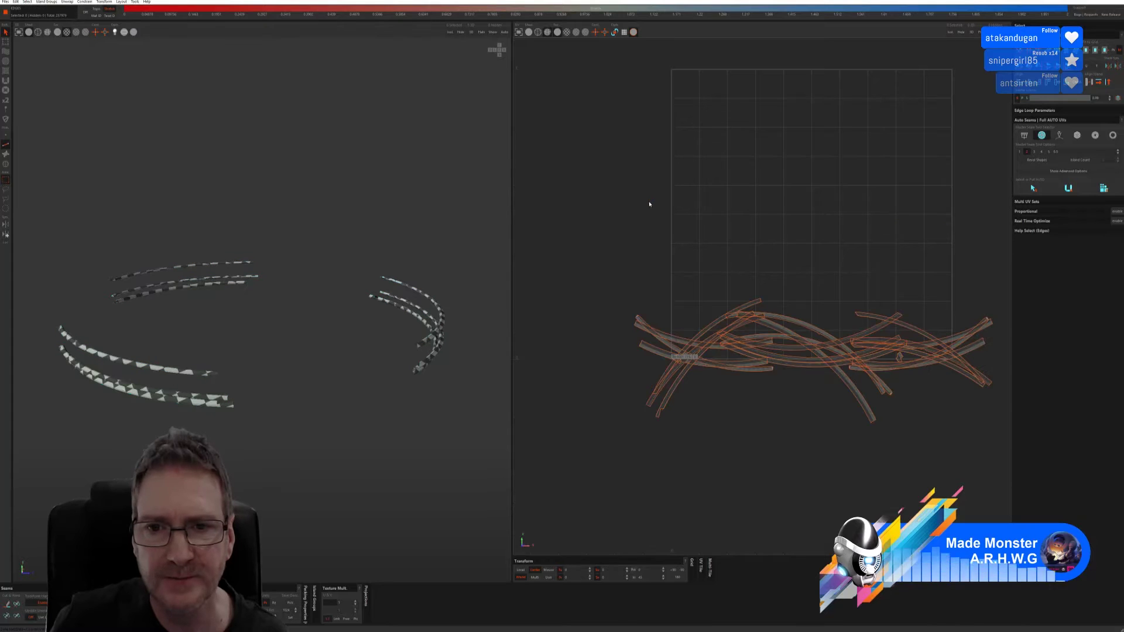
click(1106, 194)
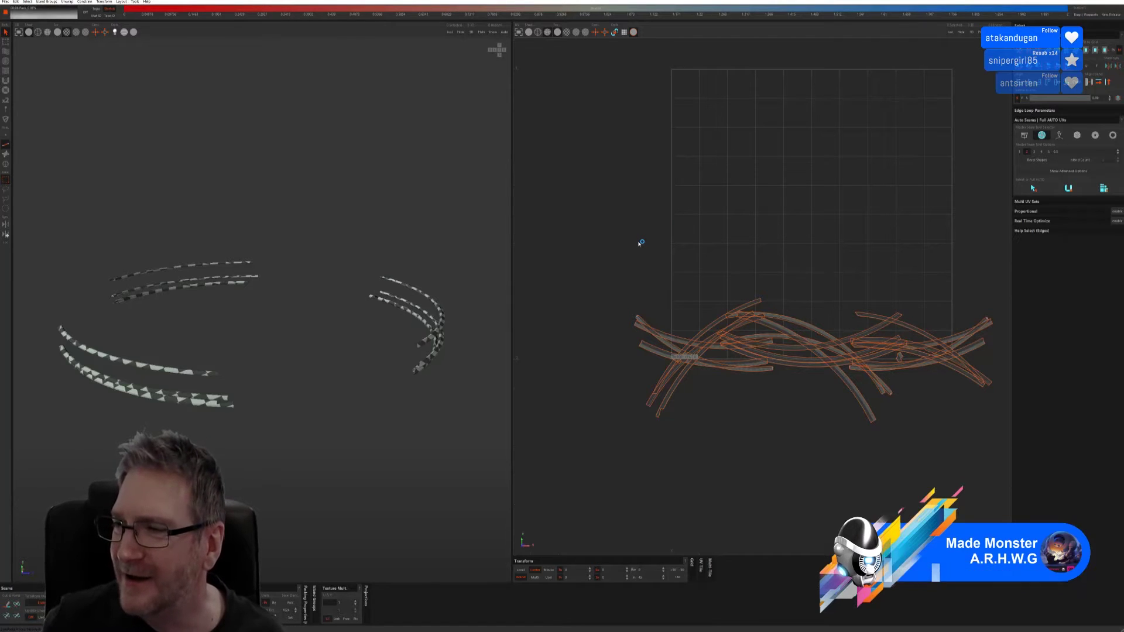
mouse_move(280, 374)
middle_down()
mouse_move(293, 373)
mouse_move(281, 371)
middle_up()
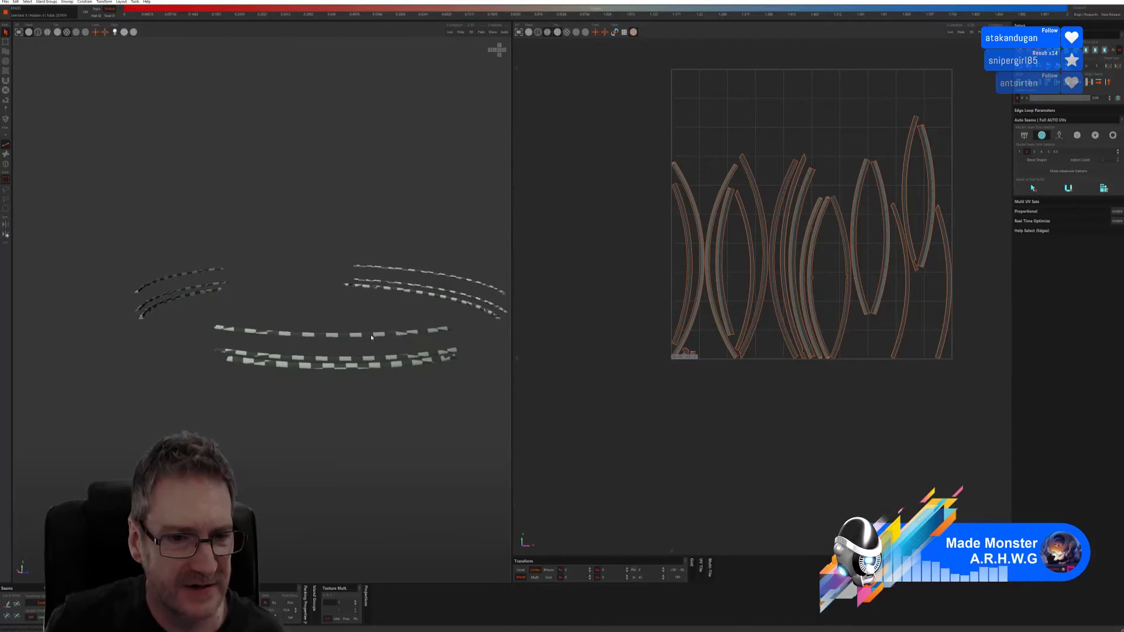
mouse_move(358, 368)
middle_down()
mouse_move(209, 381)
mouse_move(221, 371)
mouse_move(345, 375)
middle_up()
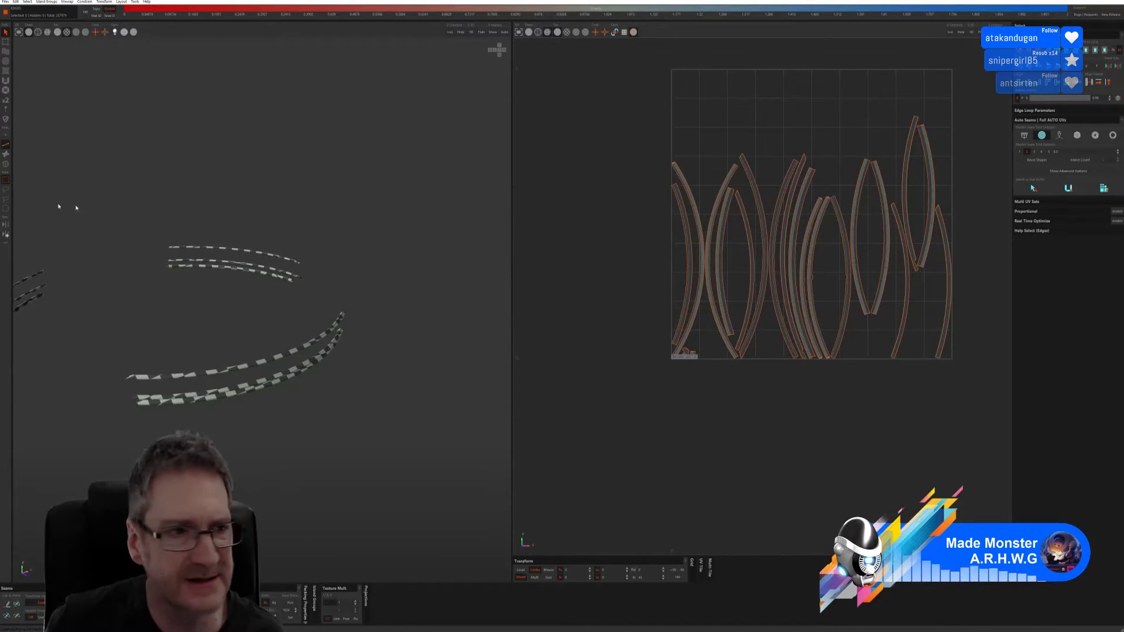
Step: Switch to island selection and straighten the shorter arc island at the UV layout's left edge
click(6, 166)
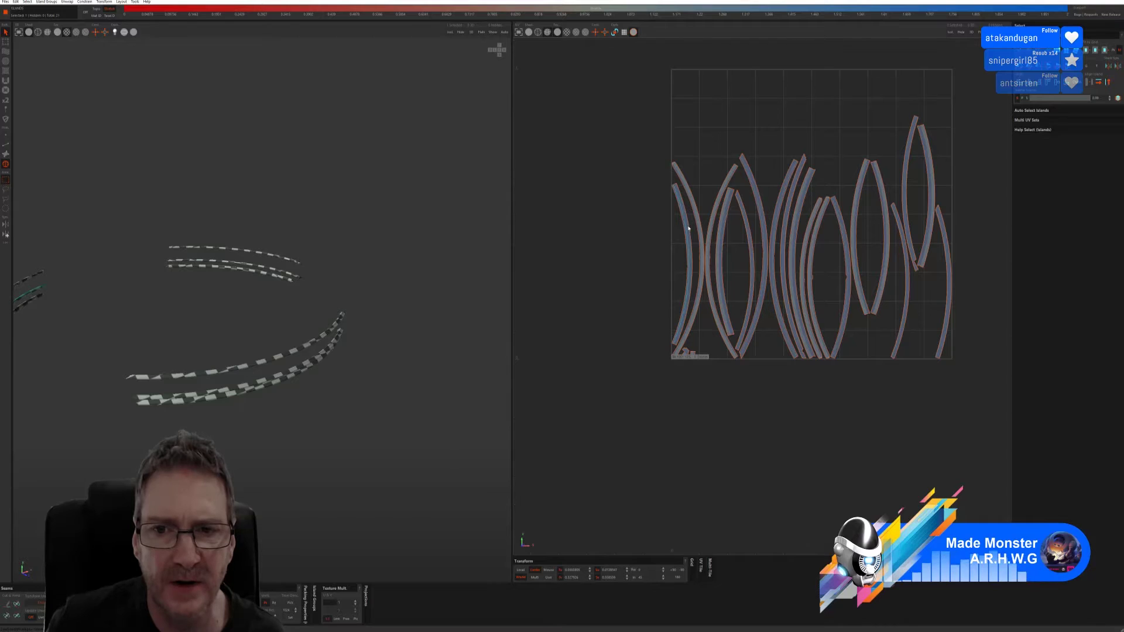
click(7, 180)
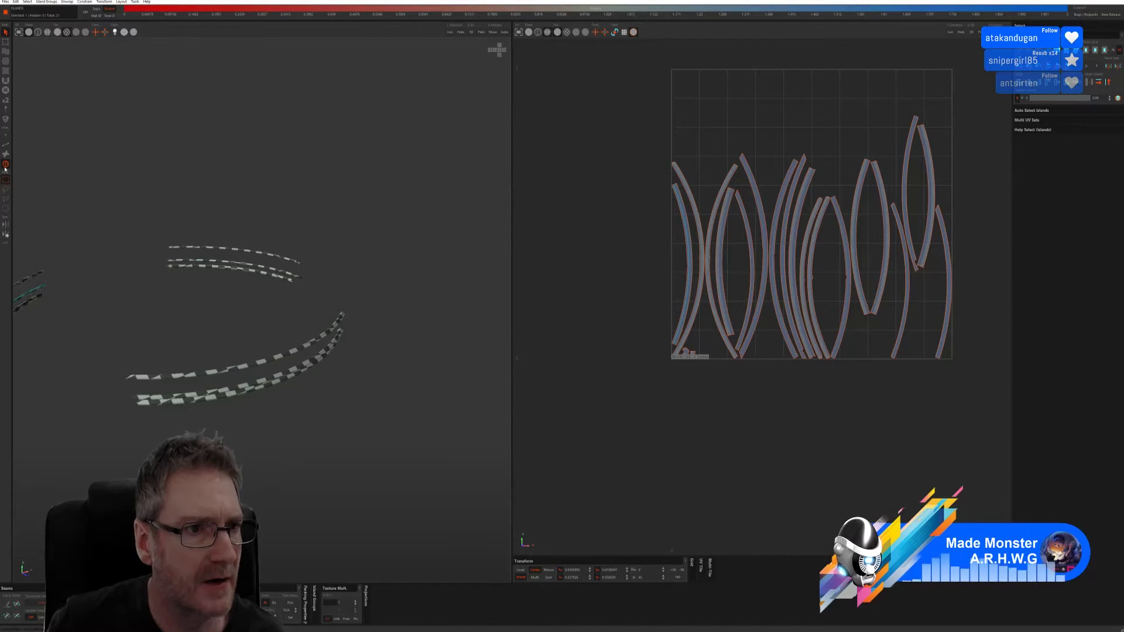
scroll(718, 228, up, 3)
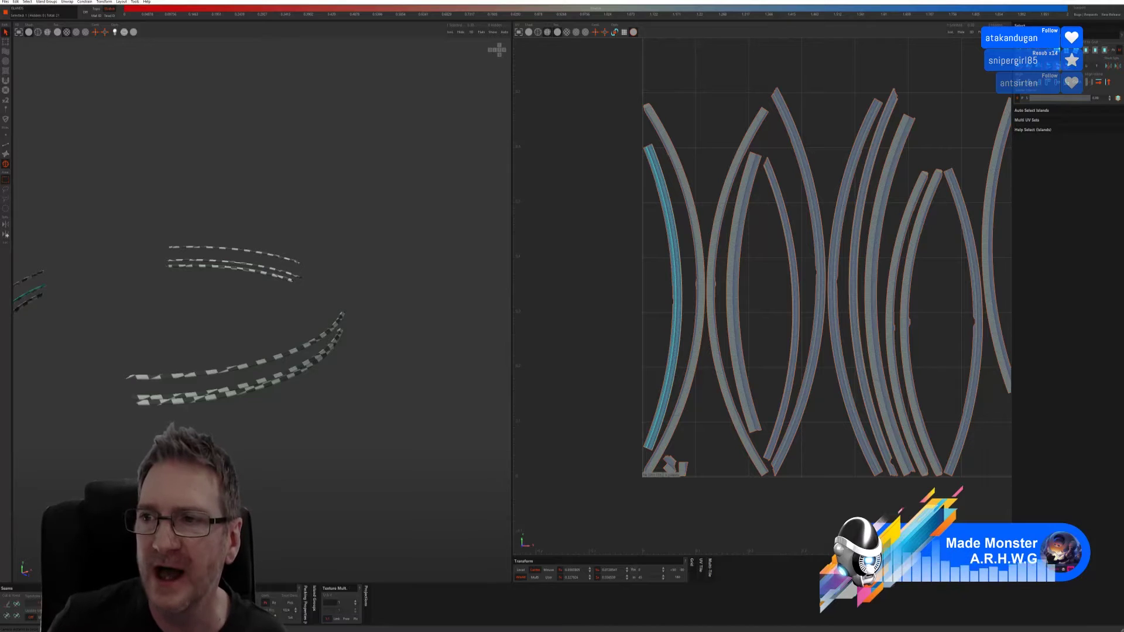
key(u)
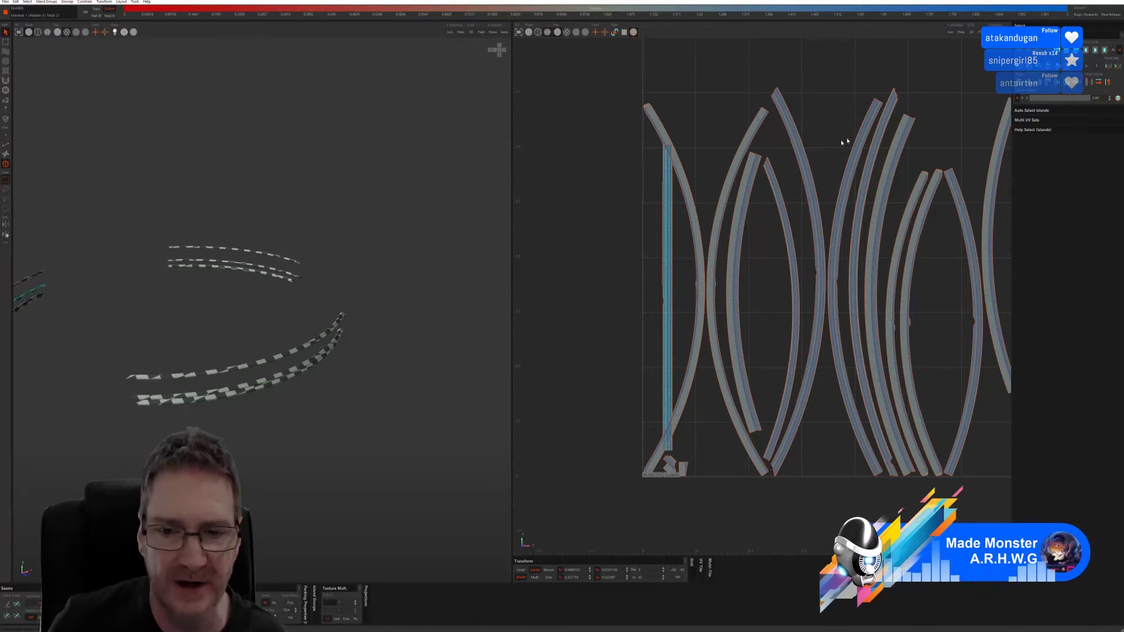
Step: Try to straighten the longer arc beside the straightened leftmost island, and undo it
click(689, 189)
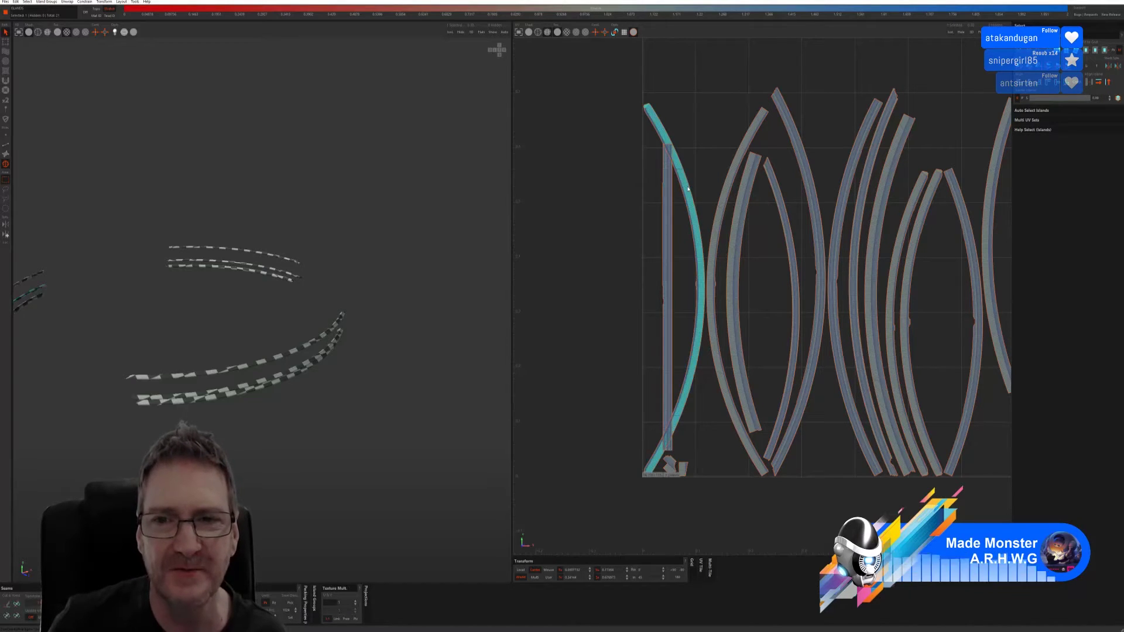
click(1082, 50)
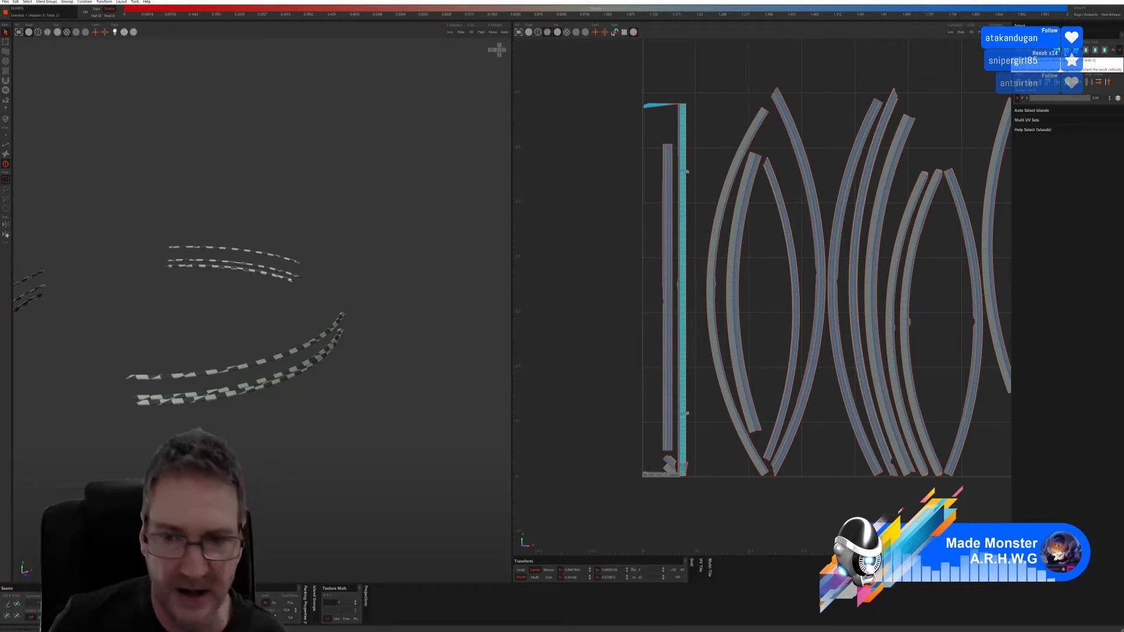
key(ctrl+z)
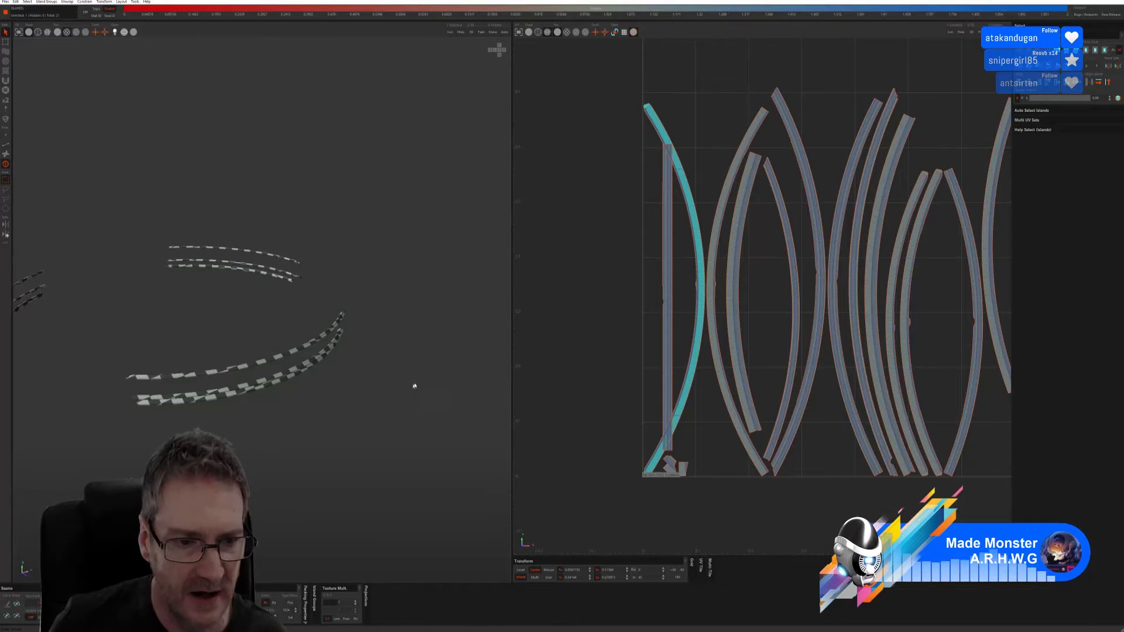
Step: Compare where the straightened island and the longer arc beside it lie on the 3D trim by stepping the selection back and forward
key(ctrl+z)
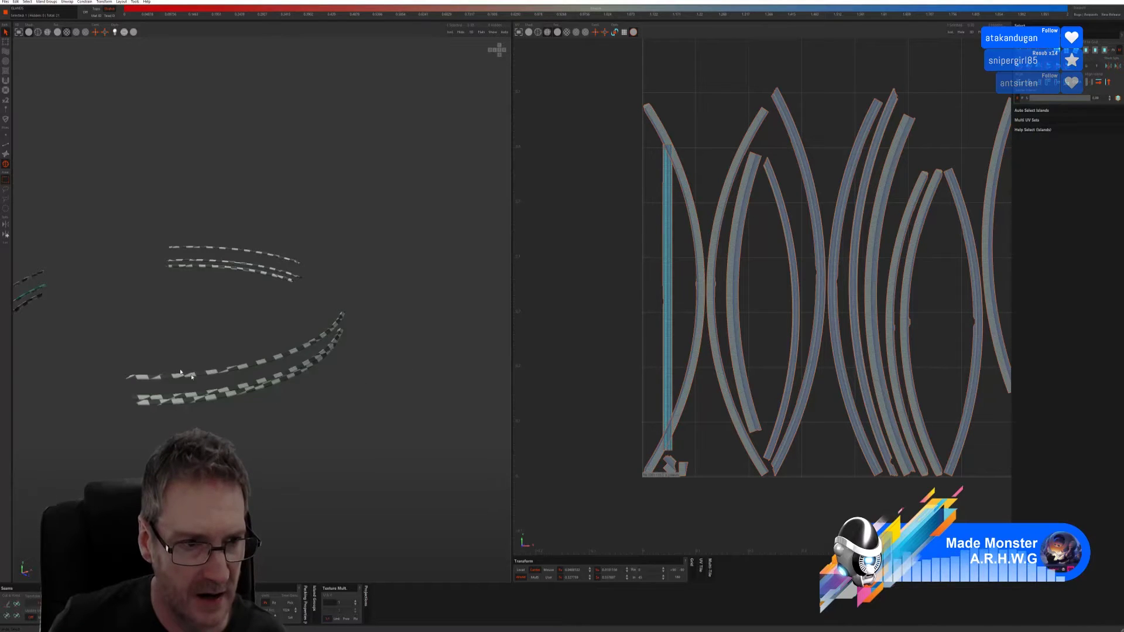
alt+drag(192, 377, 231, 364)
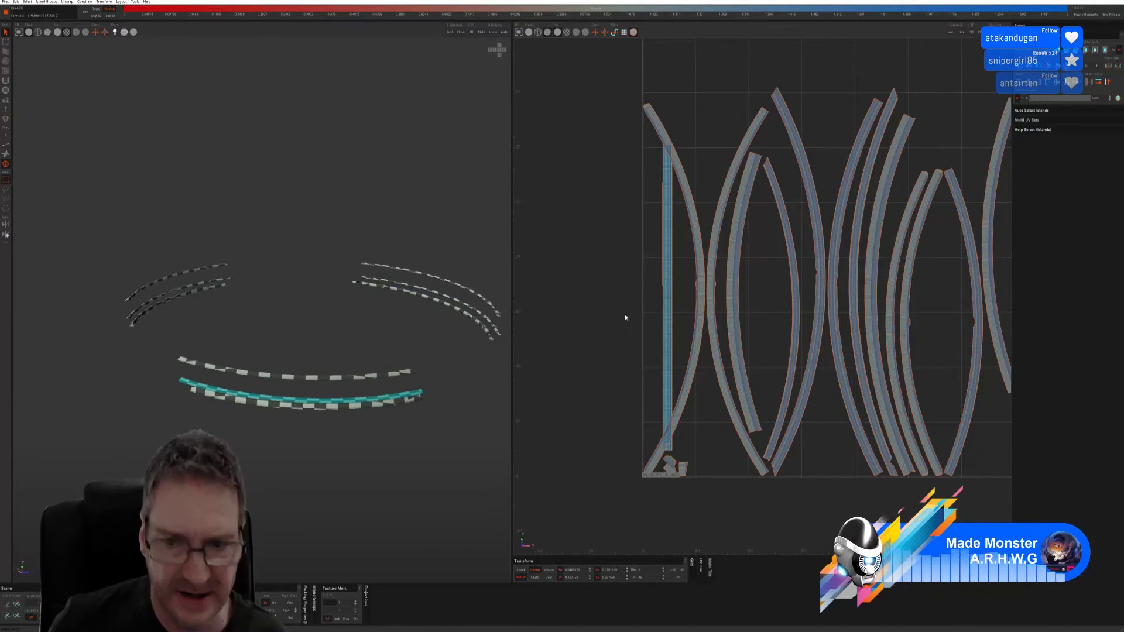
click(16, 2)
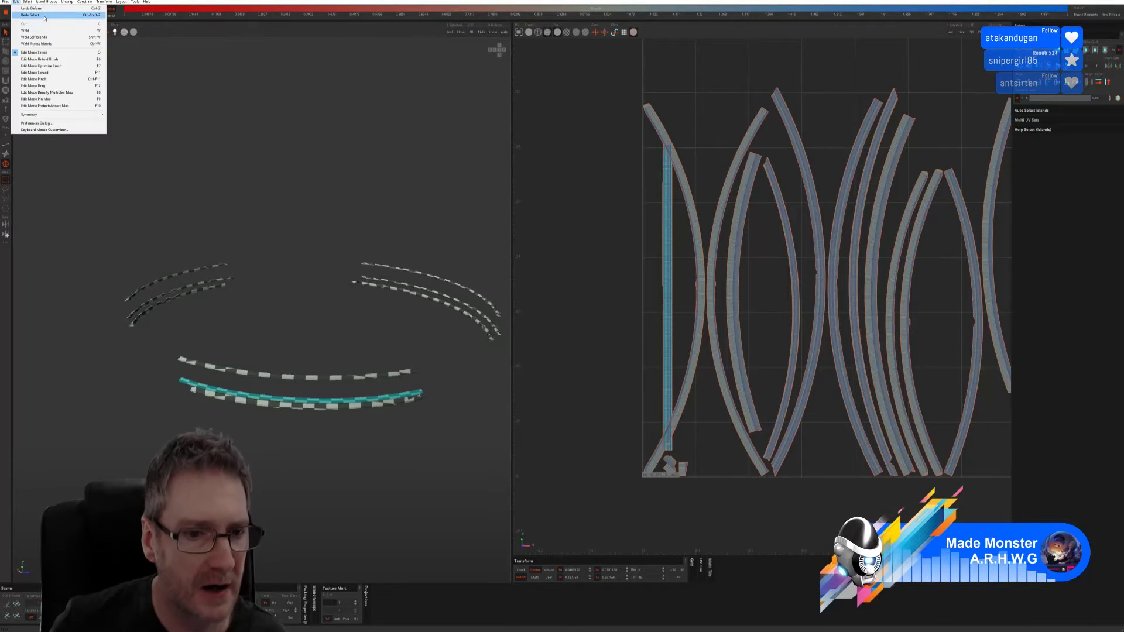
click(44, 16)
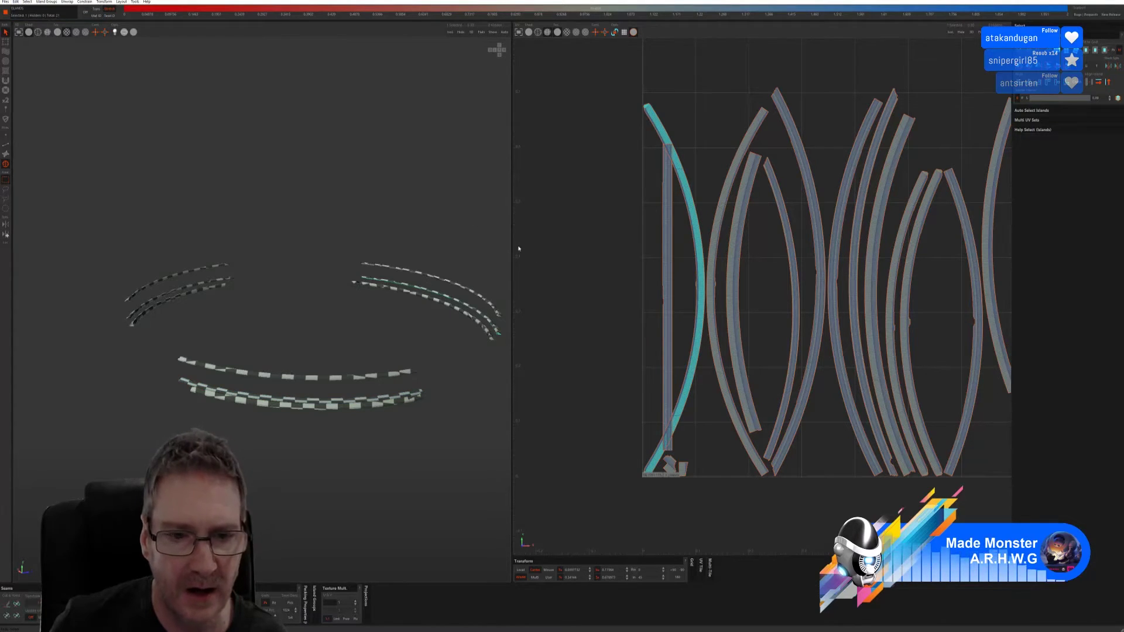
middle_drag(463, 335, 331, 331)
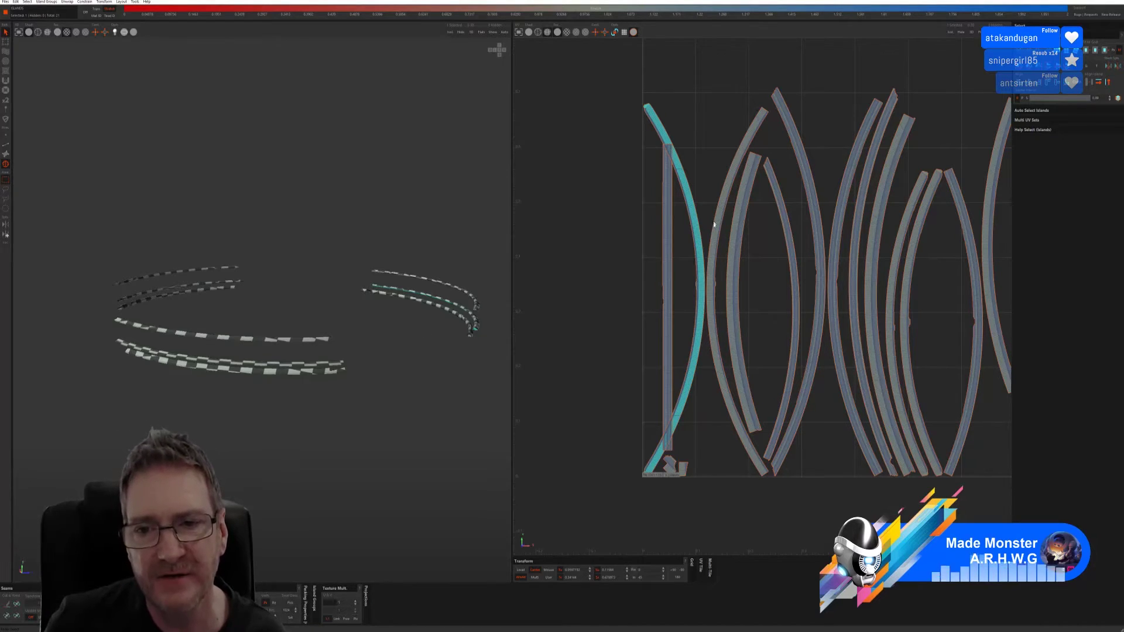
Step: Try to straighten the short, wide arc inside the second lens-shaped group of islands, and undo it
click(736, 246)
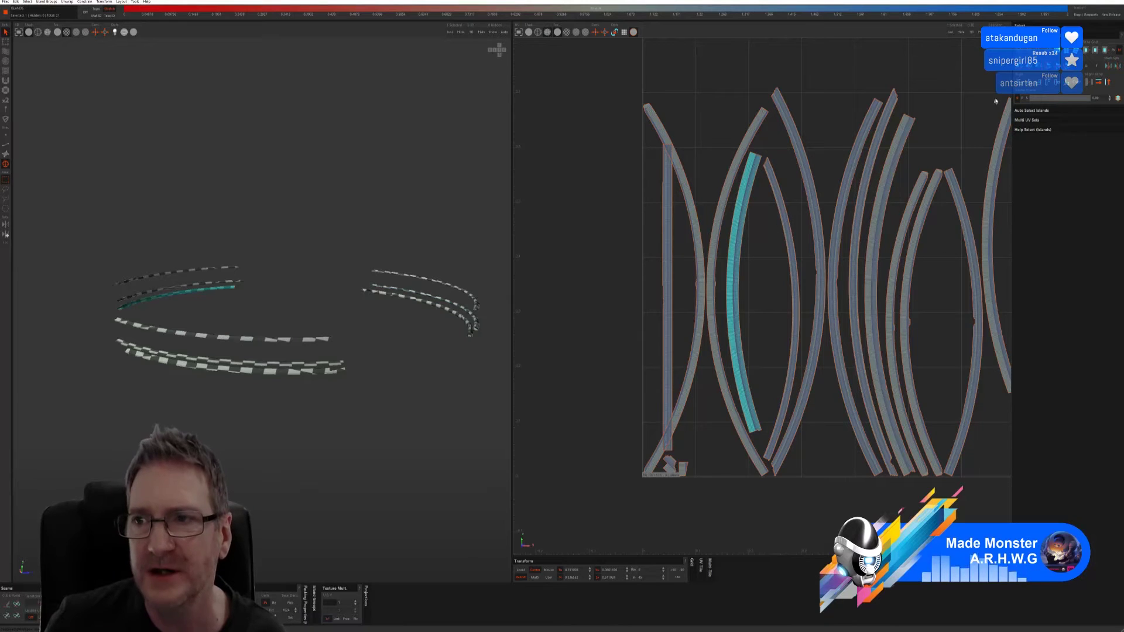
key(u)
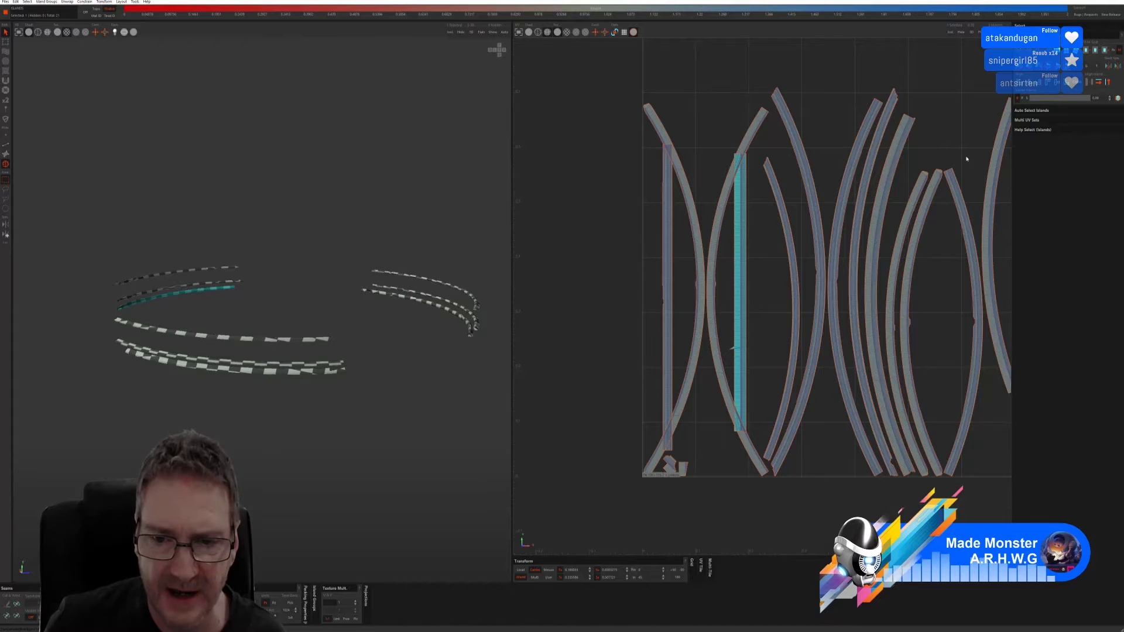
key(ctrl+z)
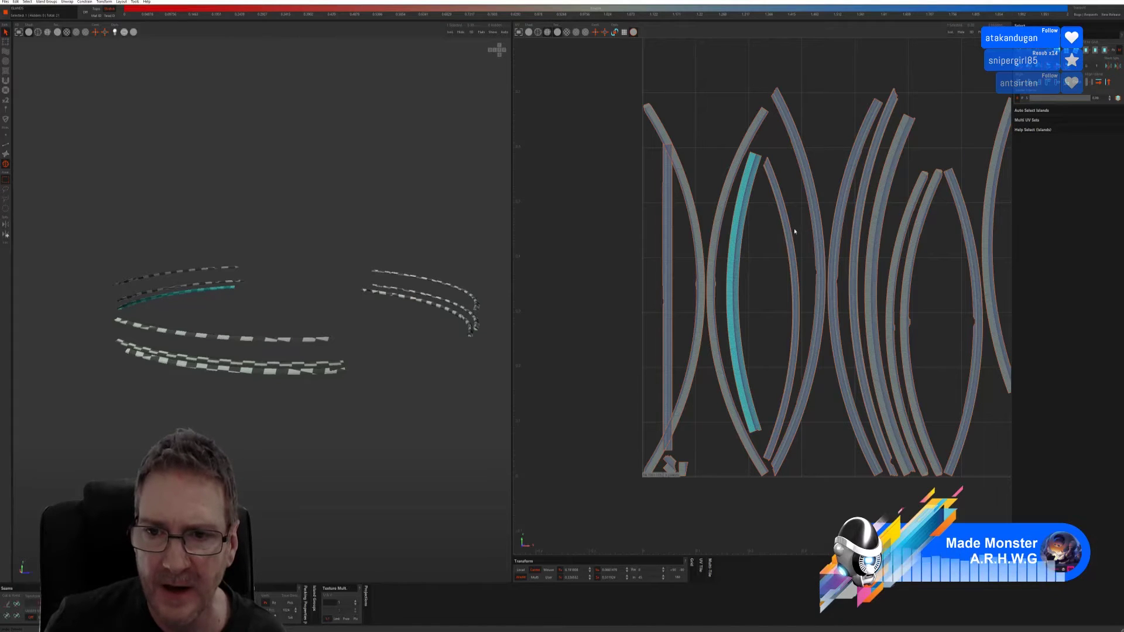
Step: Straighten the short, thin arc facing the short, wide one, and clear the island selection
click(790, 231)
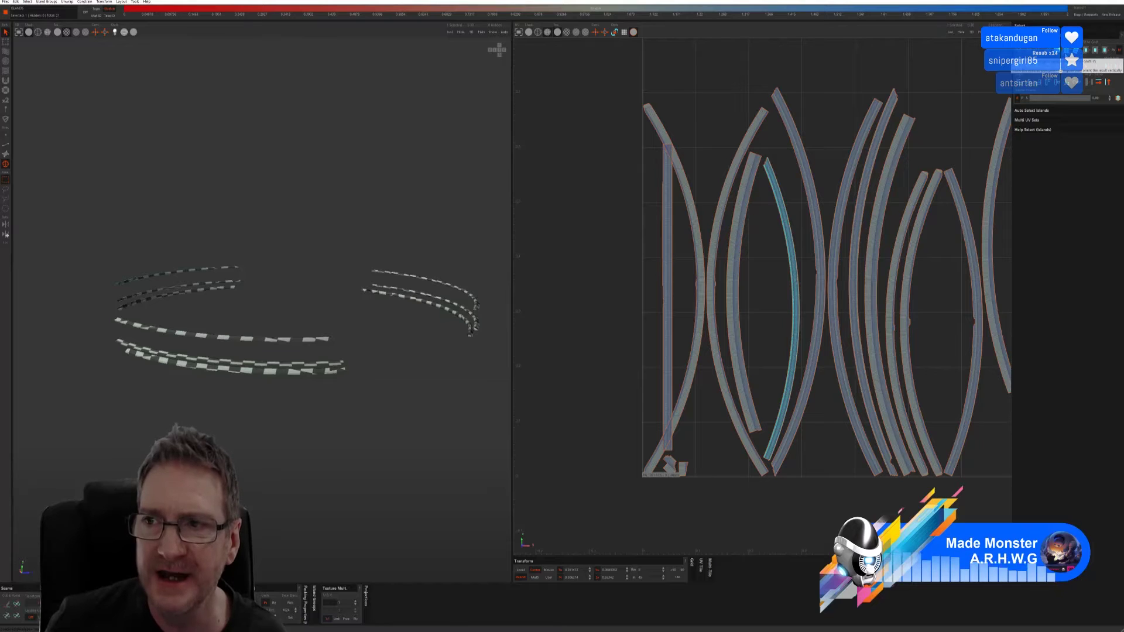
click(1063, 52)
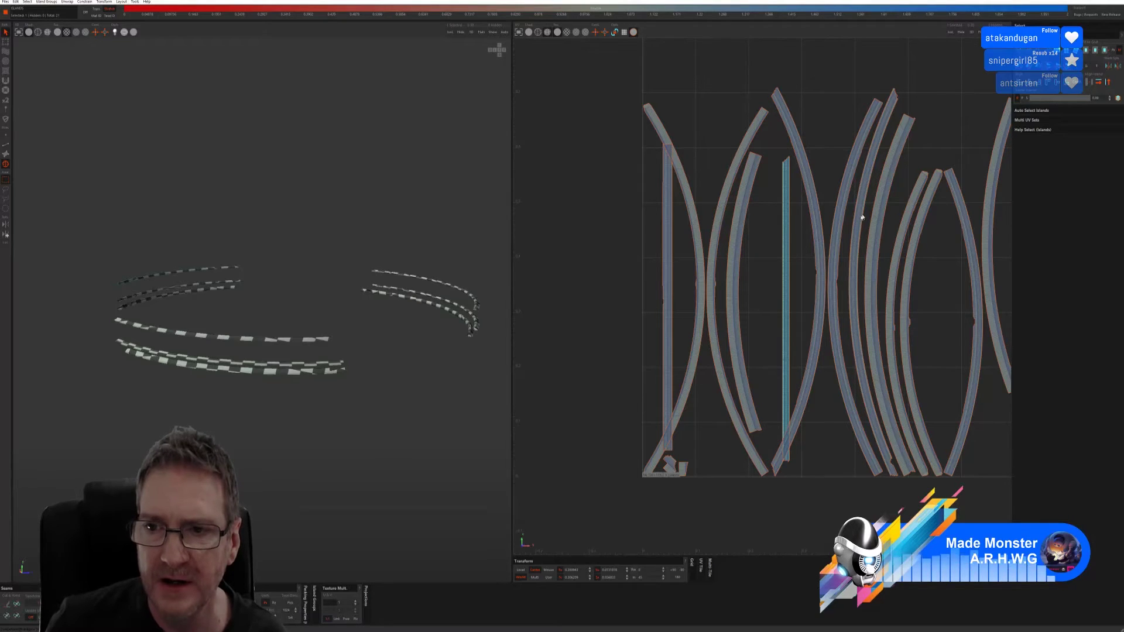
click(819, 243)
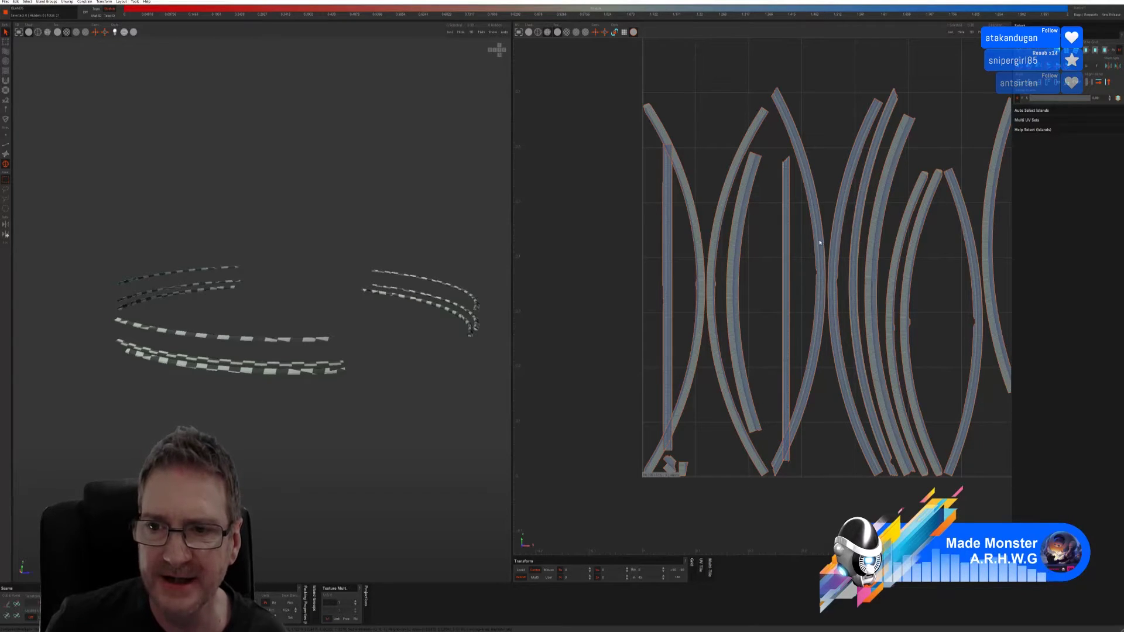
Step: Try to straighten the long arc just right of the newly straightened thin island, and undo it
click(820, 242)
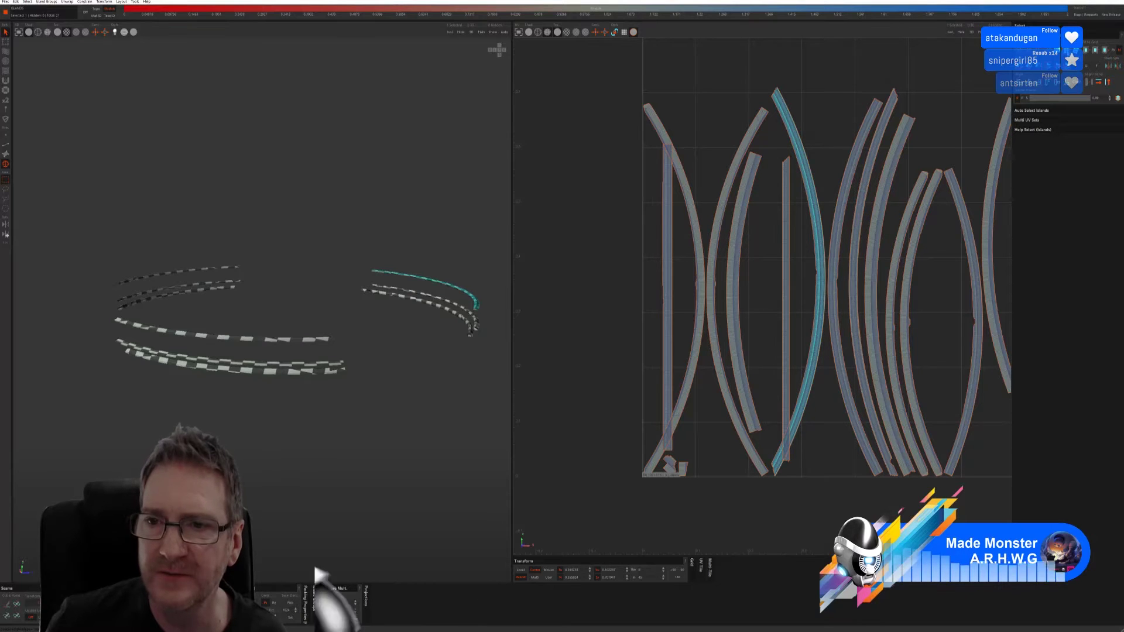
click(1061, 51)
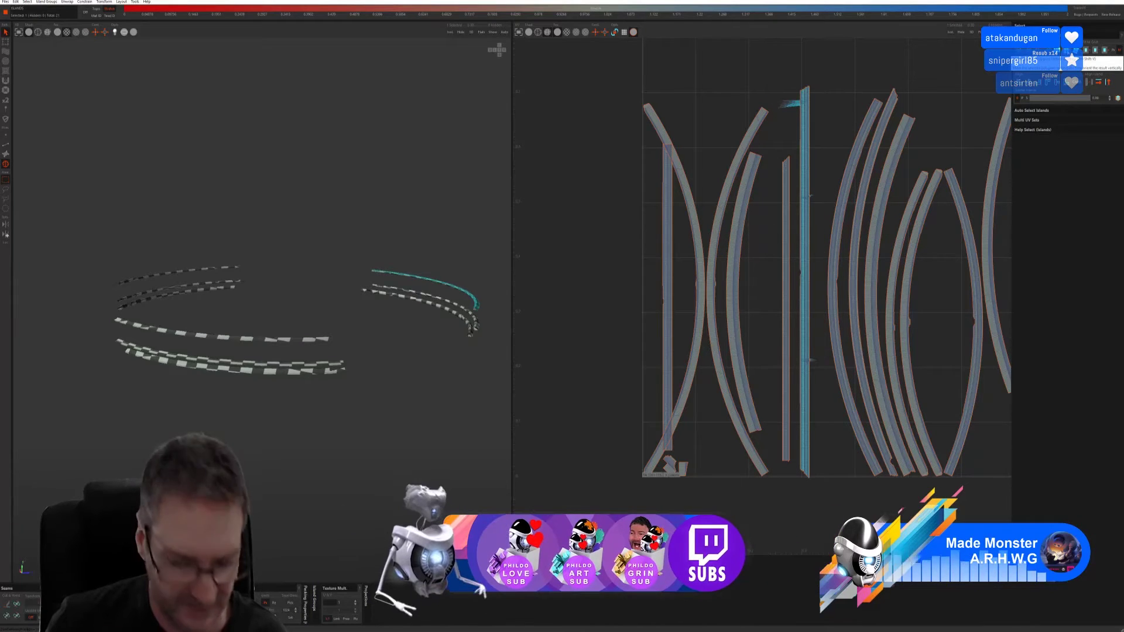
key(ctrl+z)
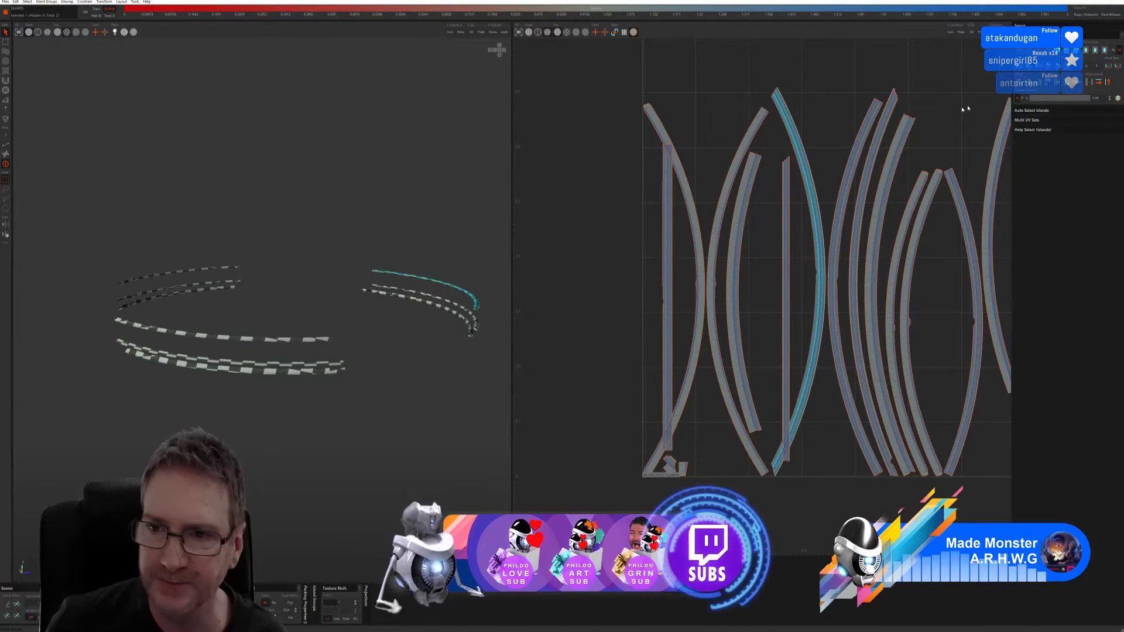
Step: Try to straighten the outermost arc of the middle group of nested islands, inspect its overlapping polygons, and undo it
click(845, 184)
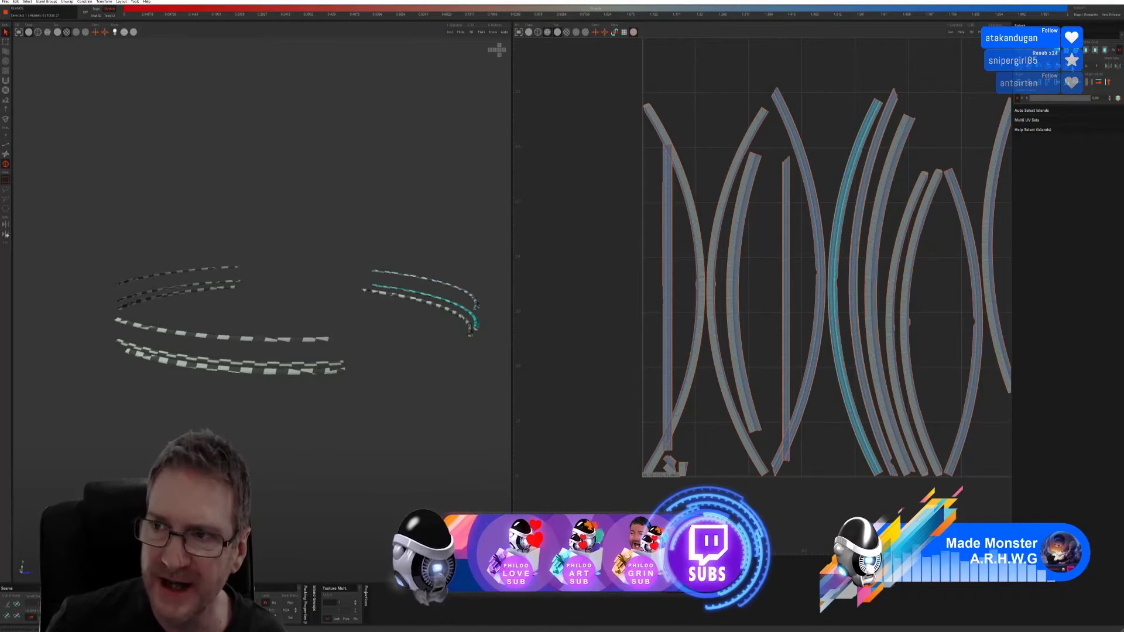
click(1077, 49)
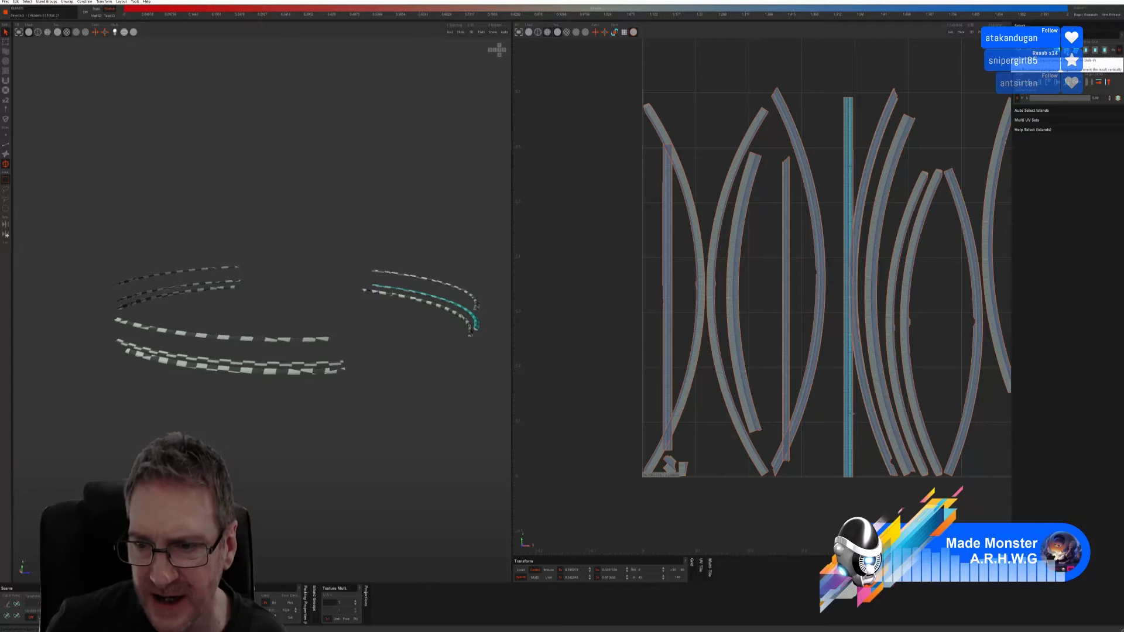
scroll(832, 412, up, 5)
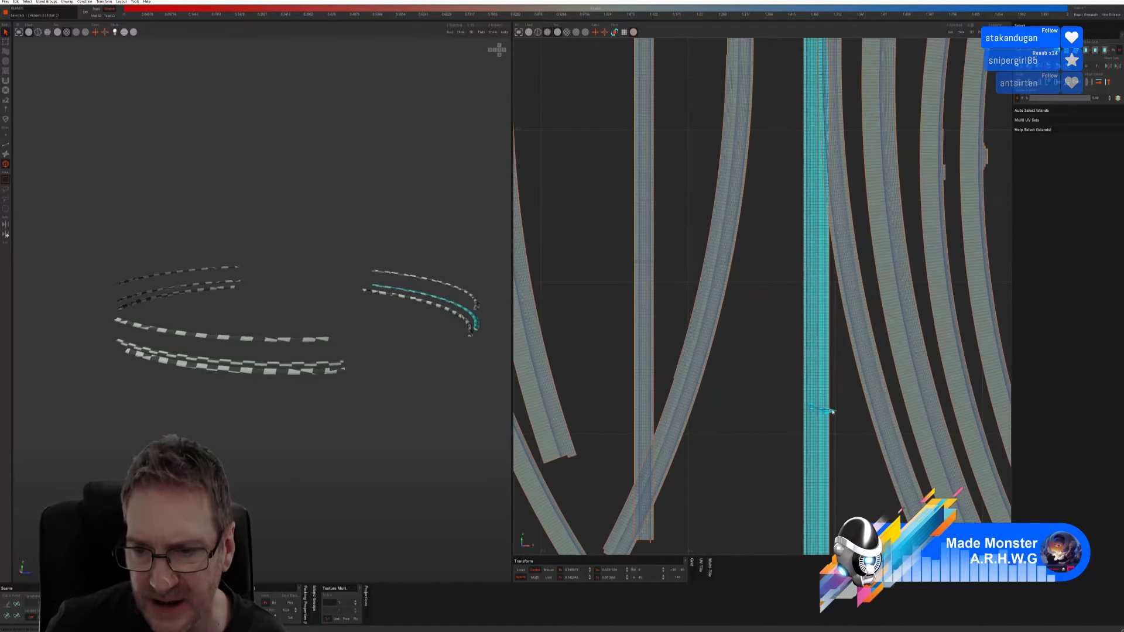
scroll(835, 415, down, 6)
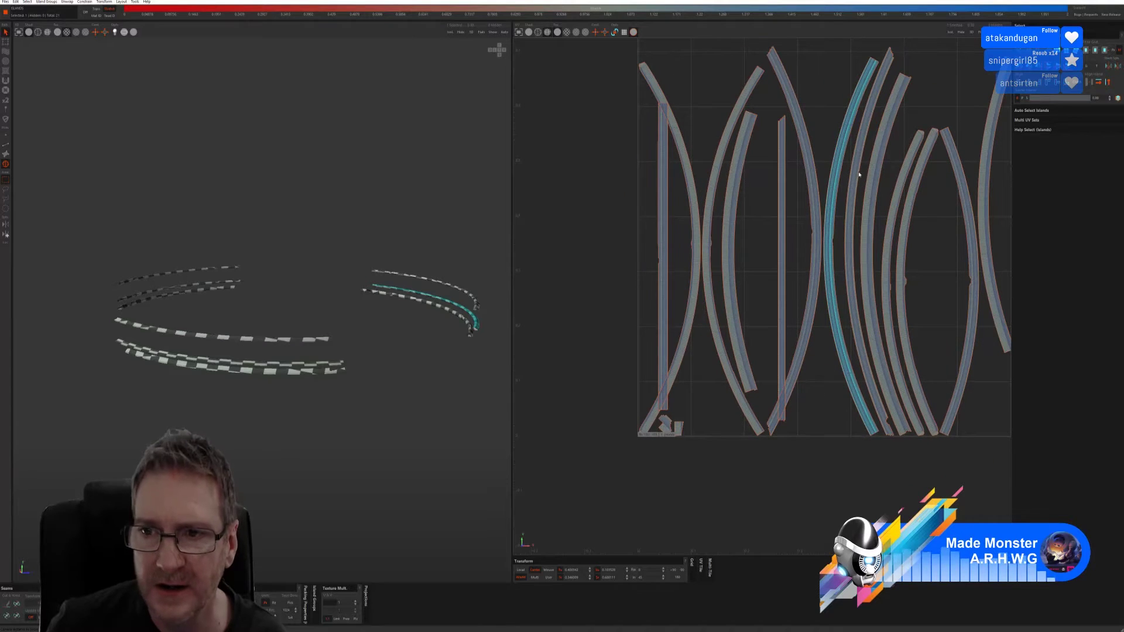
Step: Try to straighten the second arc of the middle group of nested islands, and undo it
click(857, 174)
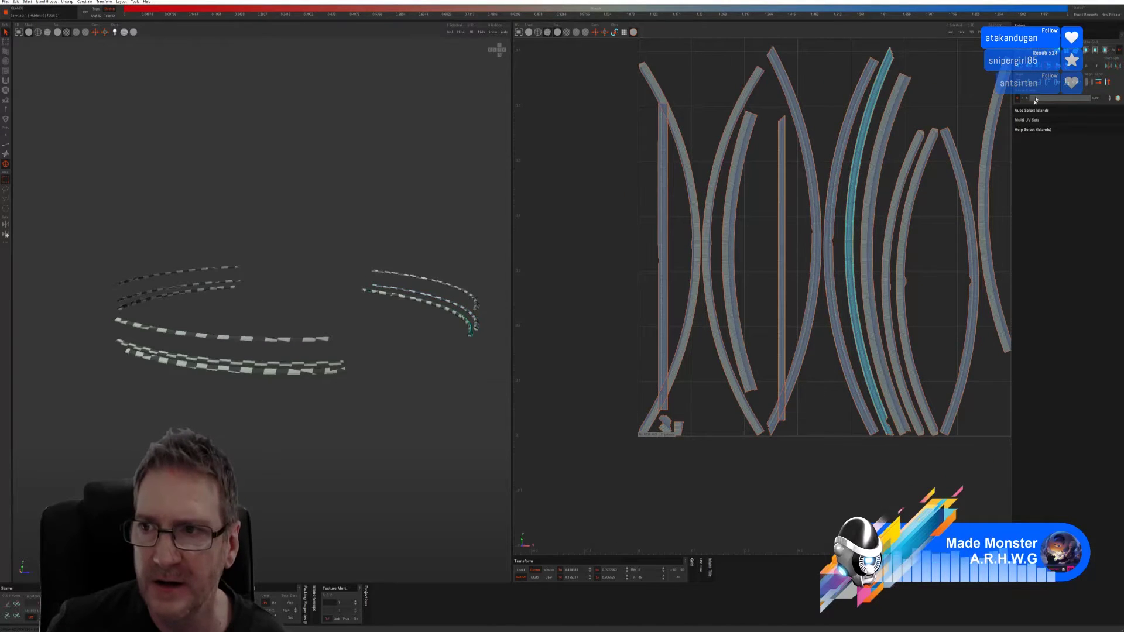
click(1087, 50)
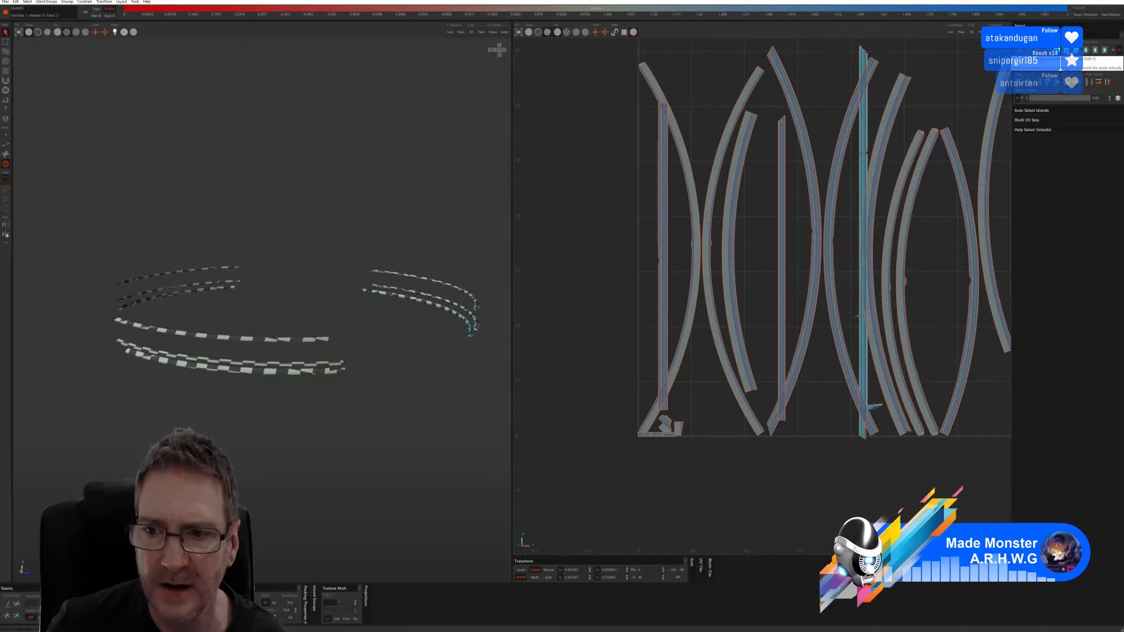
key(ctrl+z)
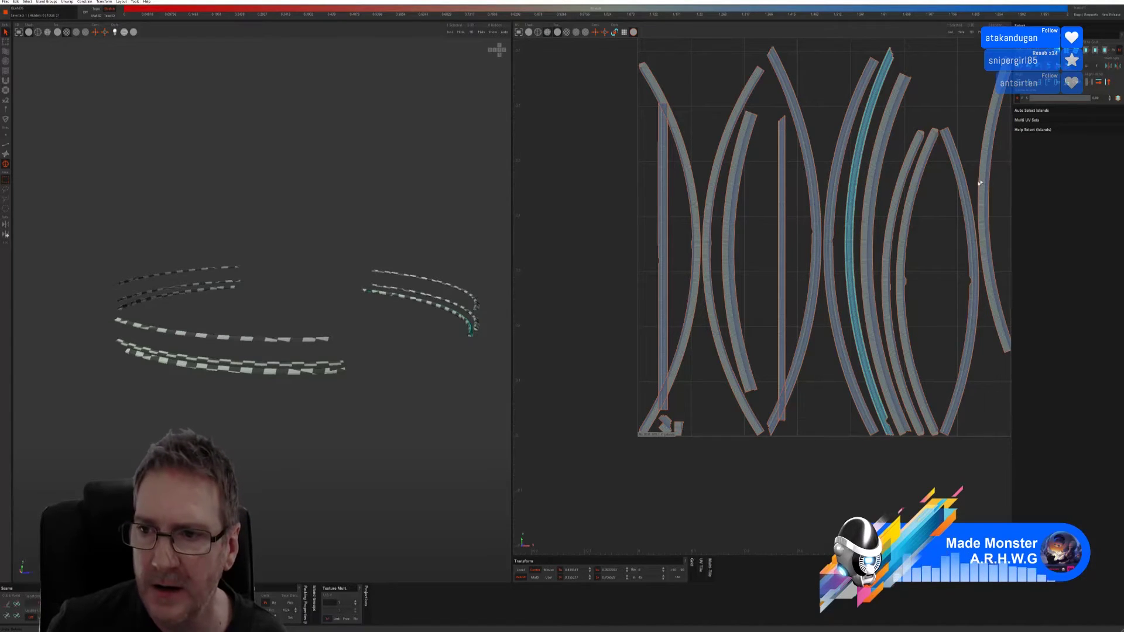
Step: Try to straighten the shorter, outer arc of the nested pair that follows the middle group of islands, and undo it
scroll(951, 215, down, 1)
click(915, 209)
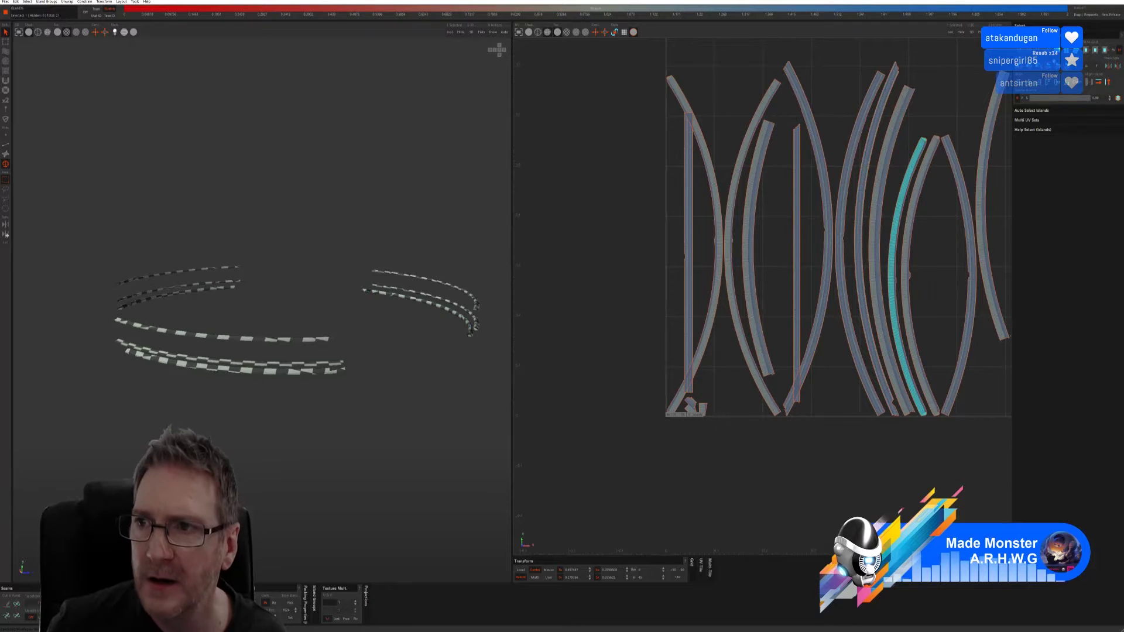
click(1087, 50)
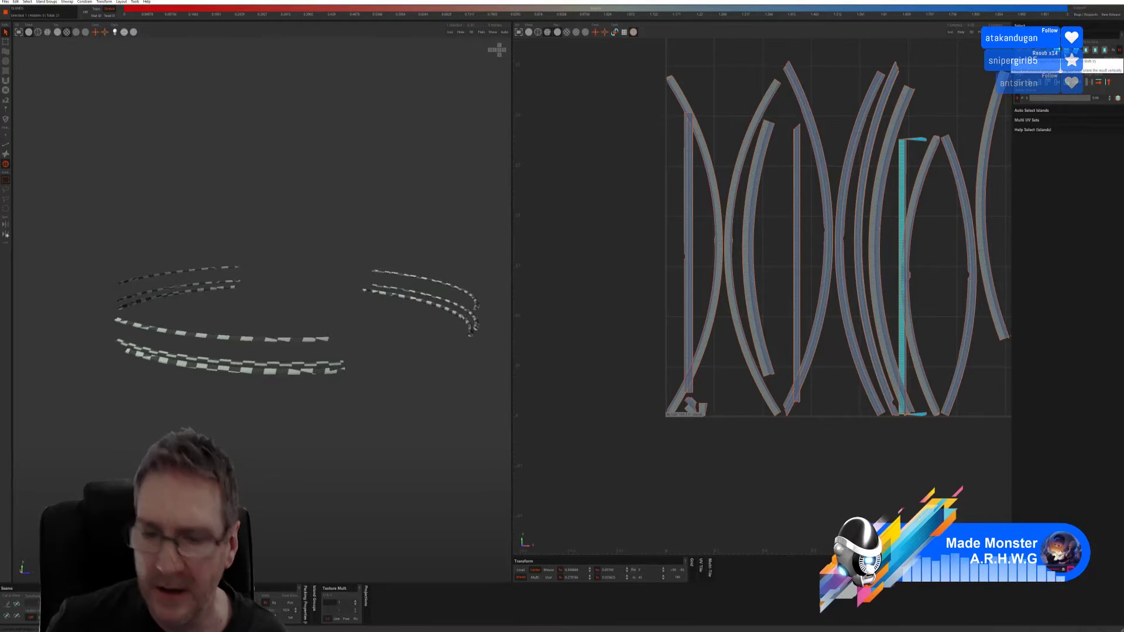
key(ctrl+z)
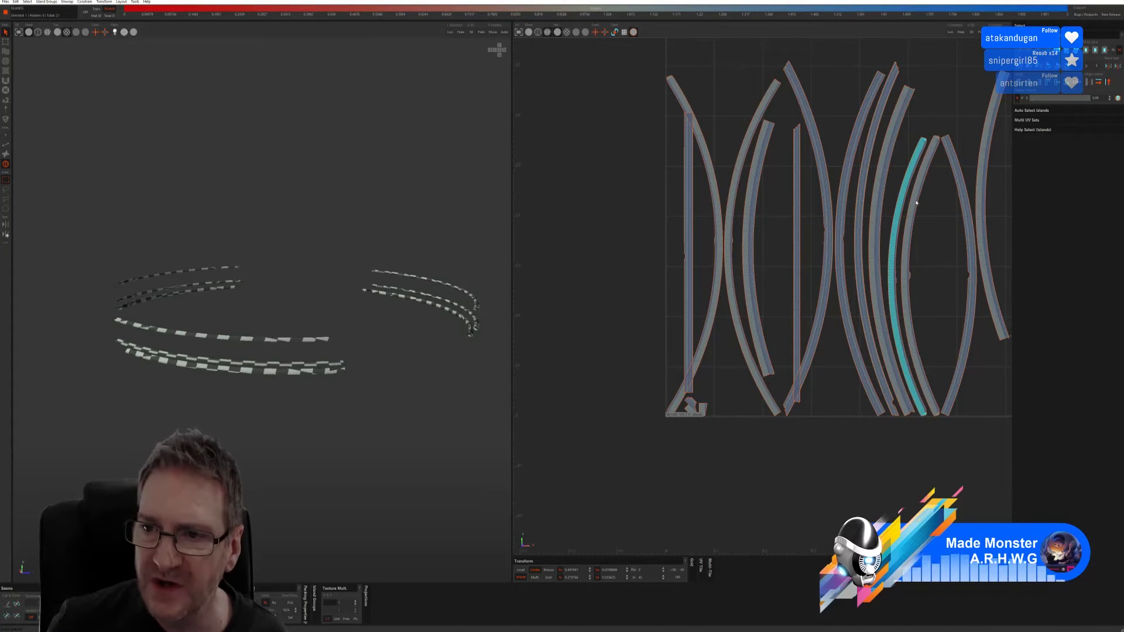
Step: Try to straighten the inner arc of that nested pair, and undo it
click(918, 203)
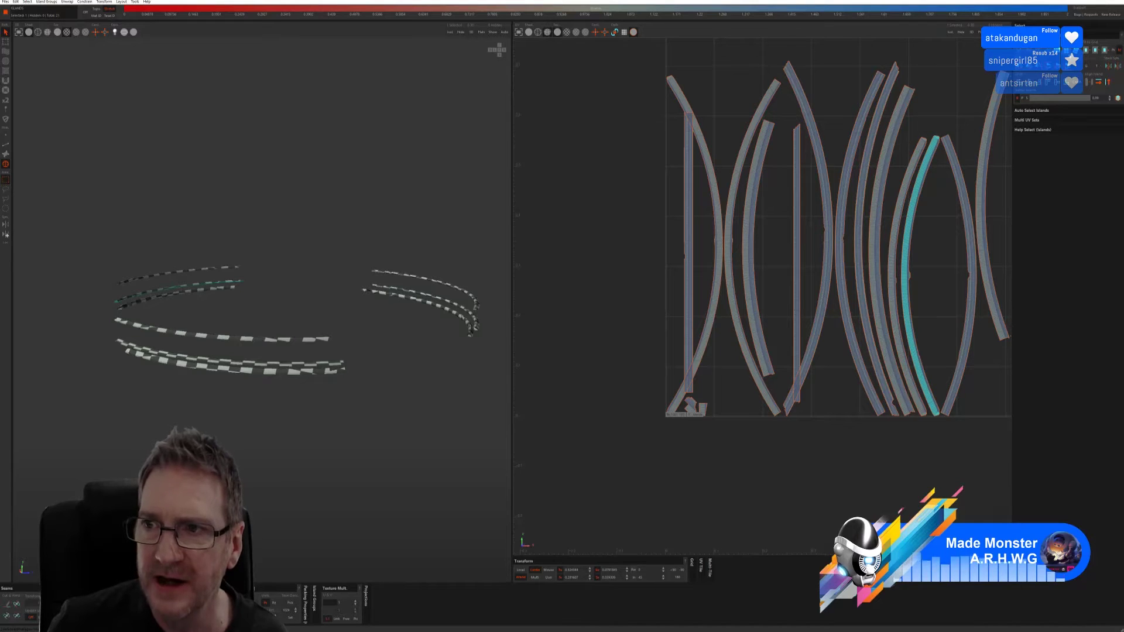
key(shift+v)
key(ctrl+z)
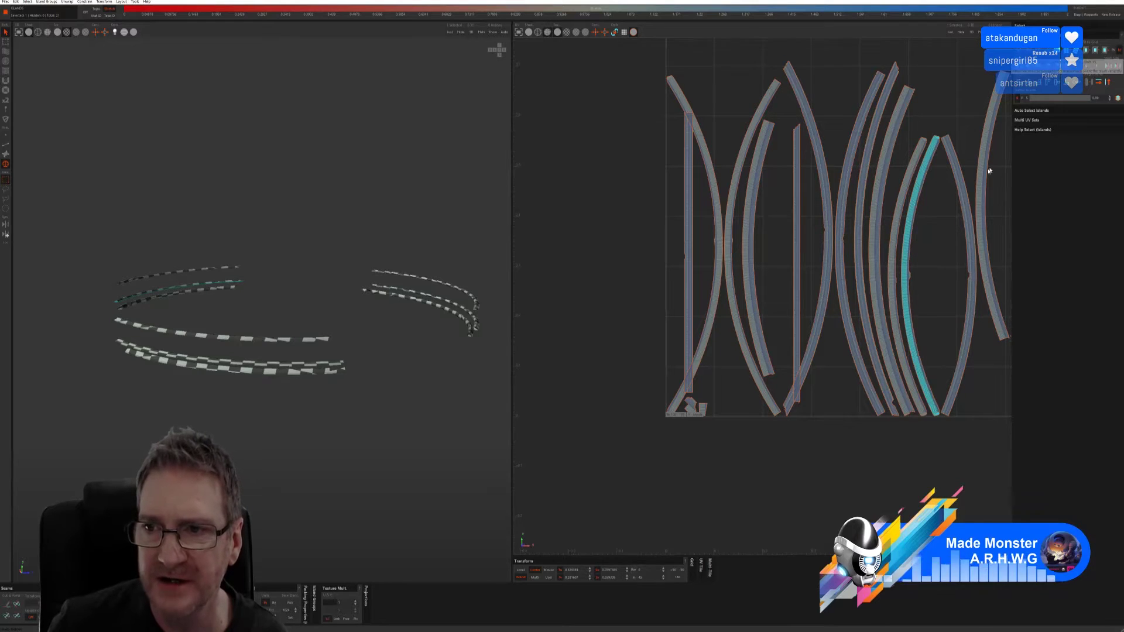
Step: Try to straighten the oppositely curved arc facing the nested pair, and undo it
click(960, 174)
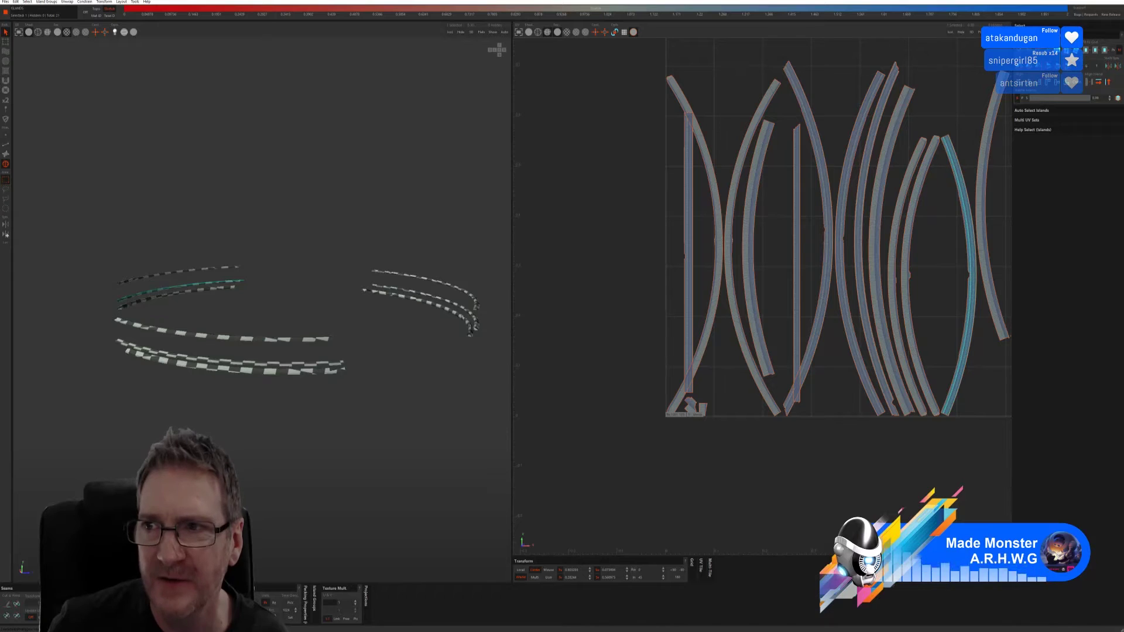
key(shift+v)
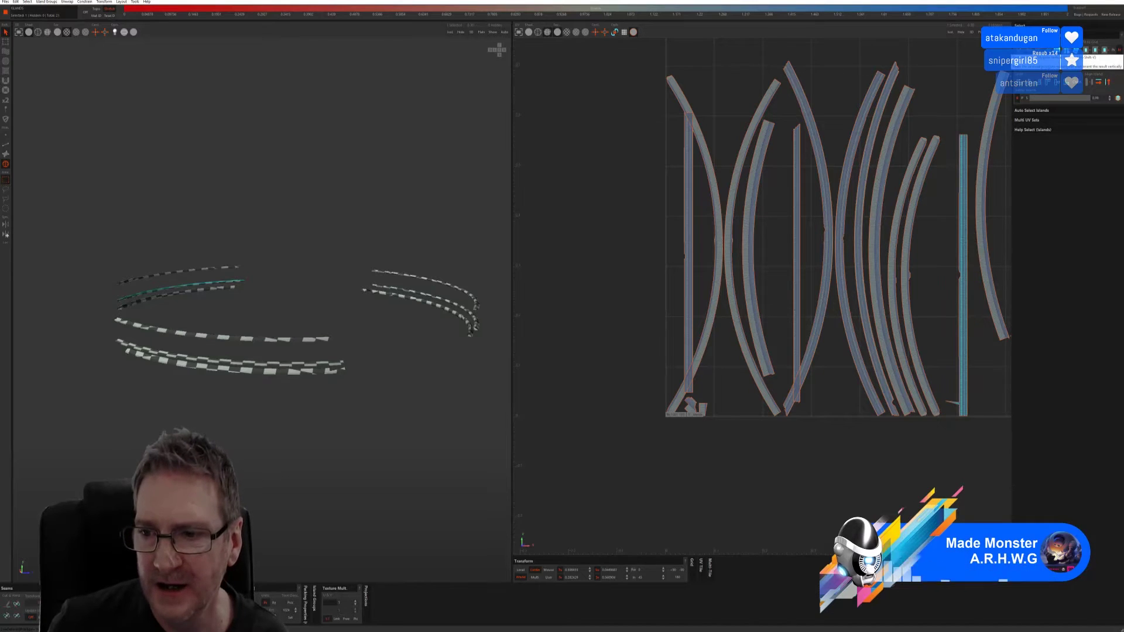
key(ctrl+z)
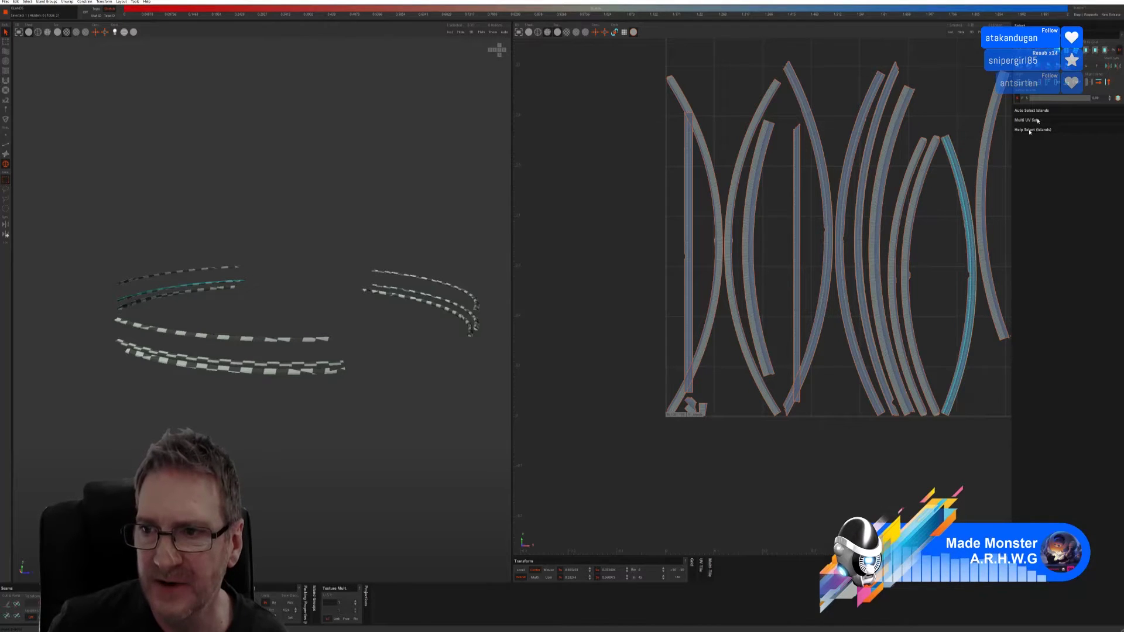
Step: Straighten the long arc island just past the oppositely curved one
click(985, 168)
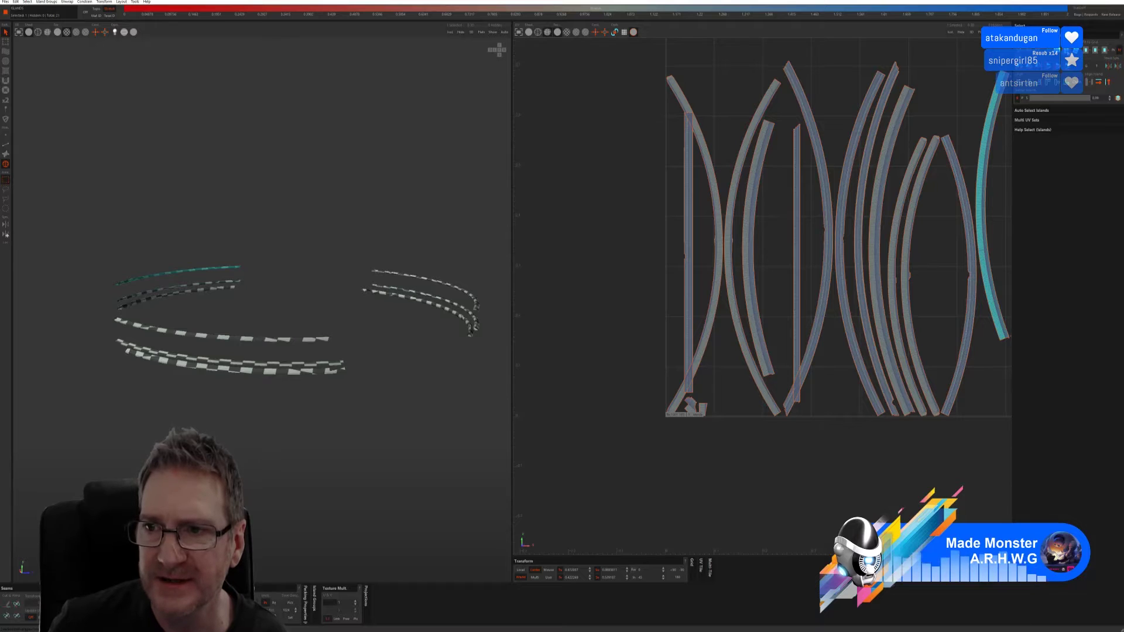
key(shift+v)
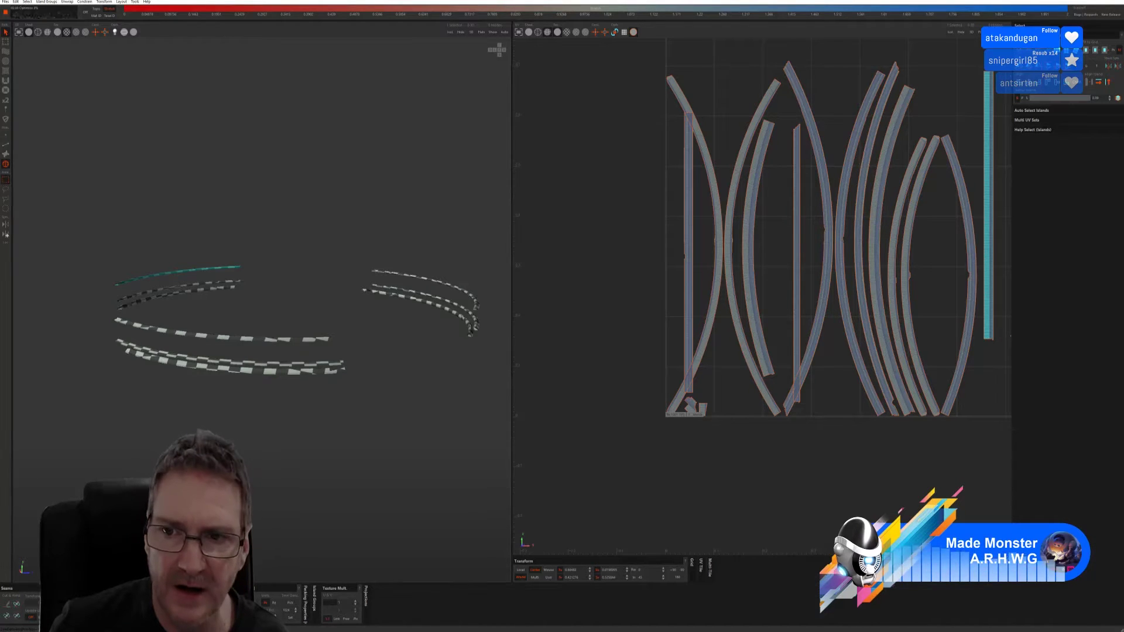
Step: Optimize and repack the trim's UV islands together, and clear the island selection
drag(627, 56, 1008, 462)
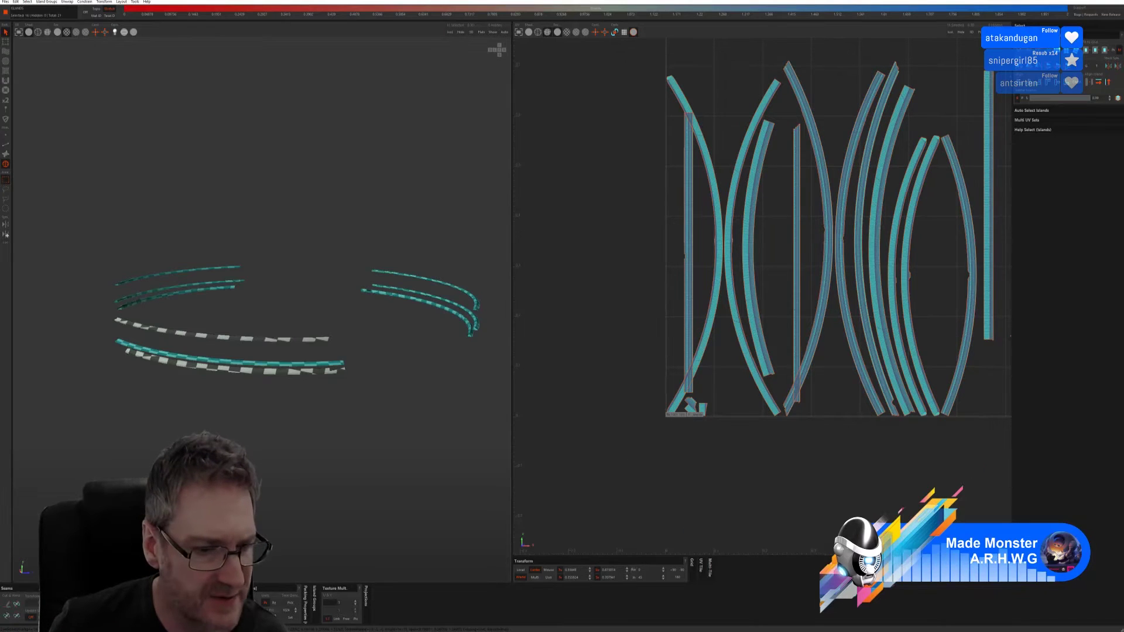
key(o)
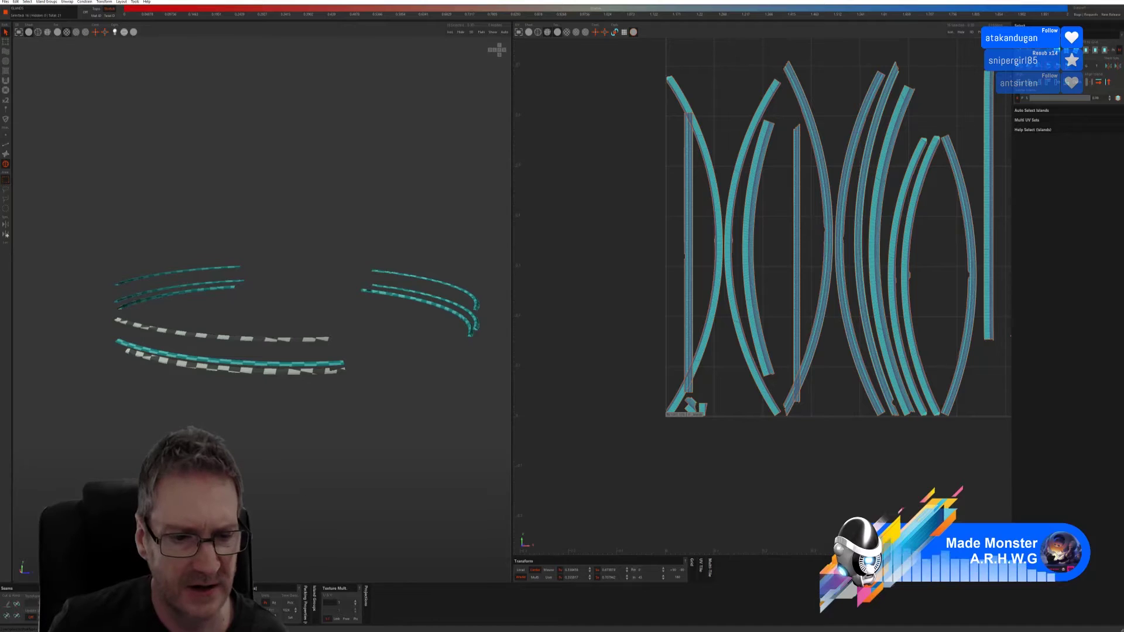
key(p)
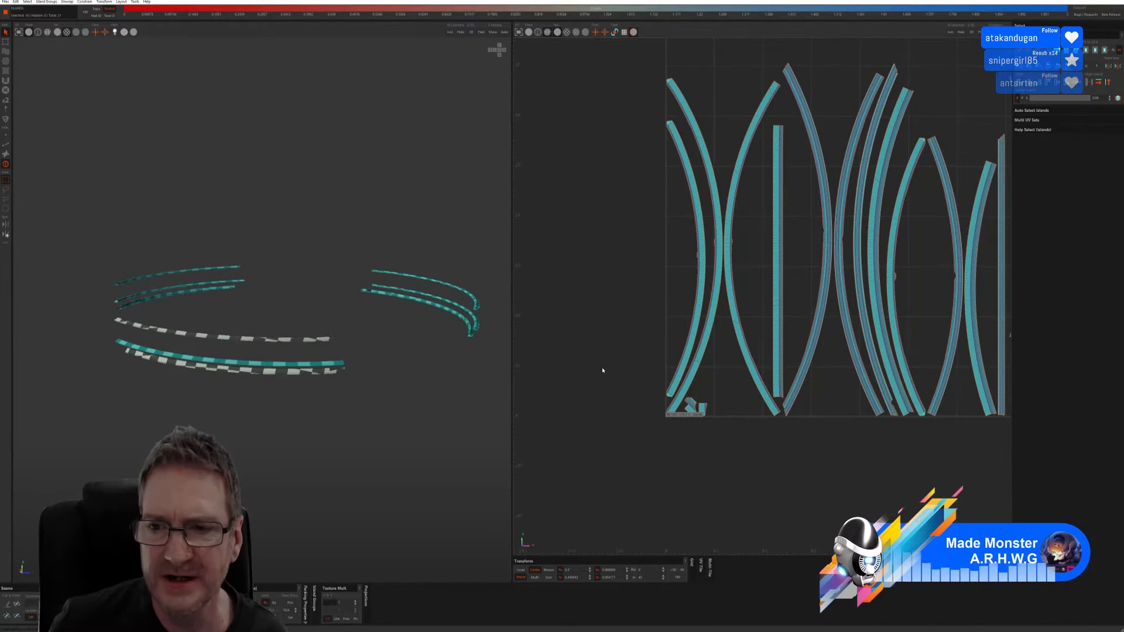
click(290, 395)
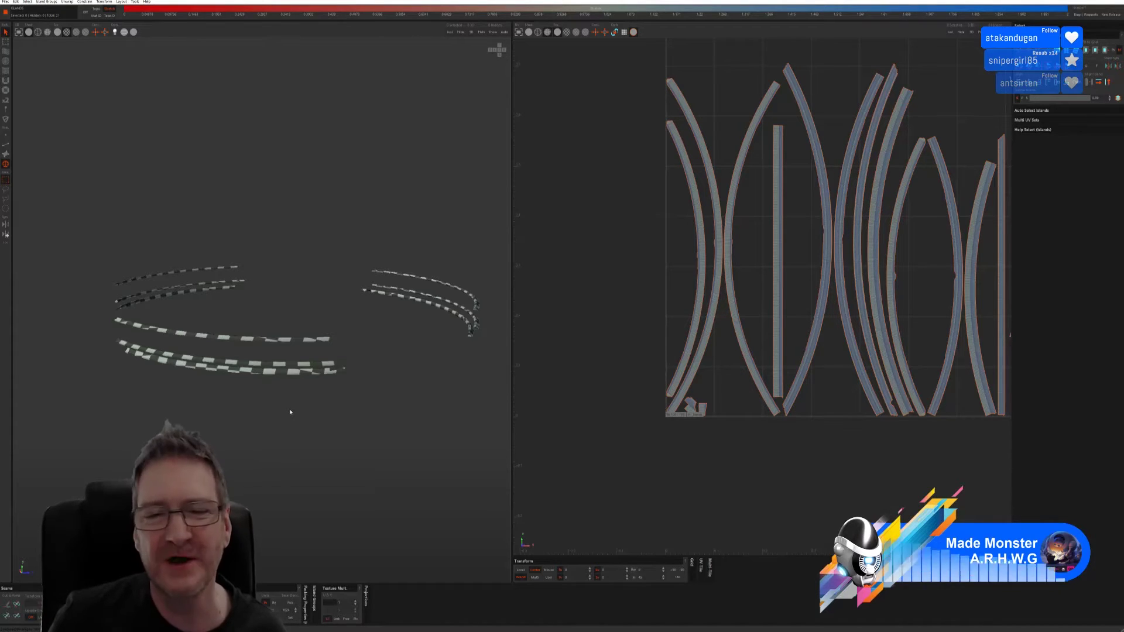
Step: Save the unwrapped trim, and switch to 3ds Max to bring its UVs in through the Unfold3D bridge
mouse_move(290, 411)
middle_down()
mouse_move(242, 418)
mouse_move(308, 421)
mouse_move(268, 377)
mouse_move(208, 439)
mouse_move(291, 434)
middle_up()
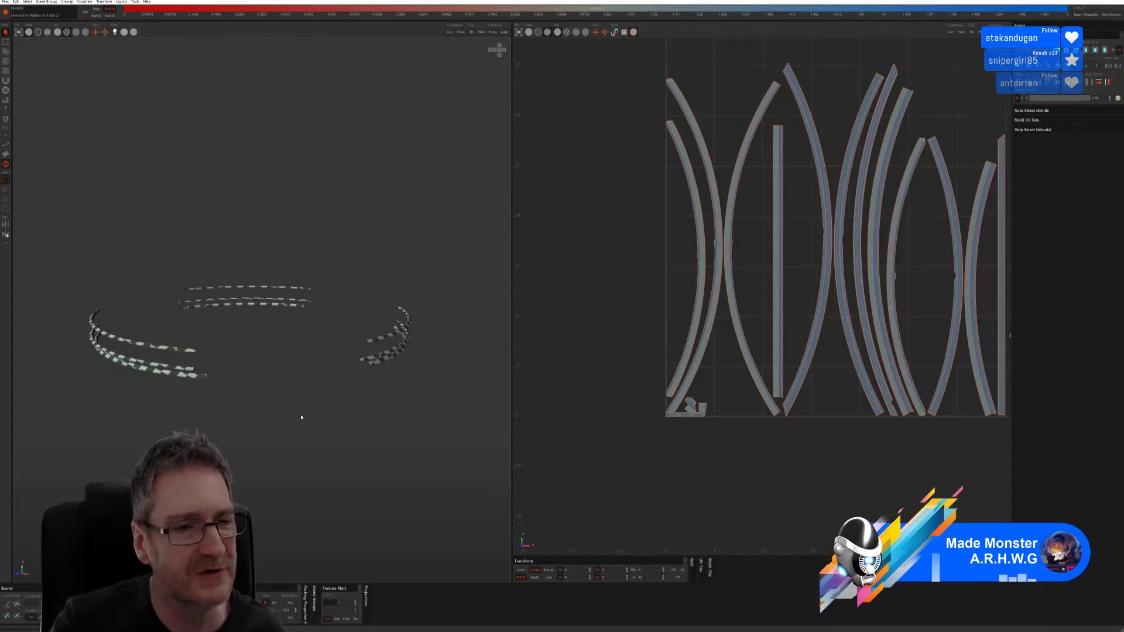
mouse_move(301, 413)
middle_down()
mouse_move(271, 422)
mouse_move(304, 420)
middle_up()
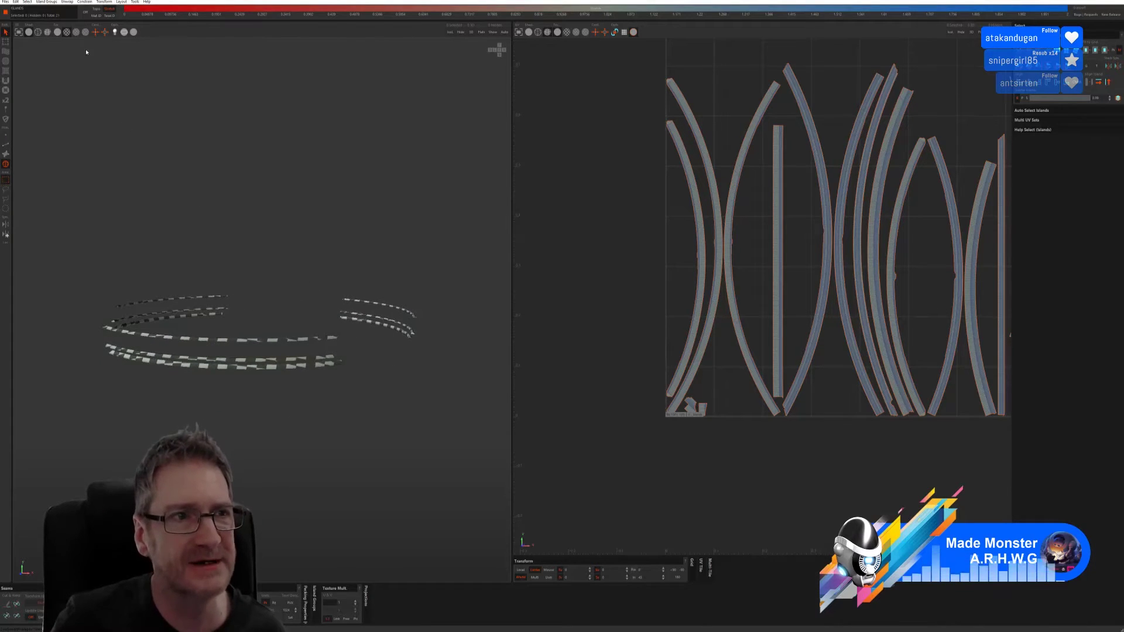
click(4, 2)
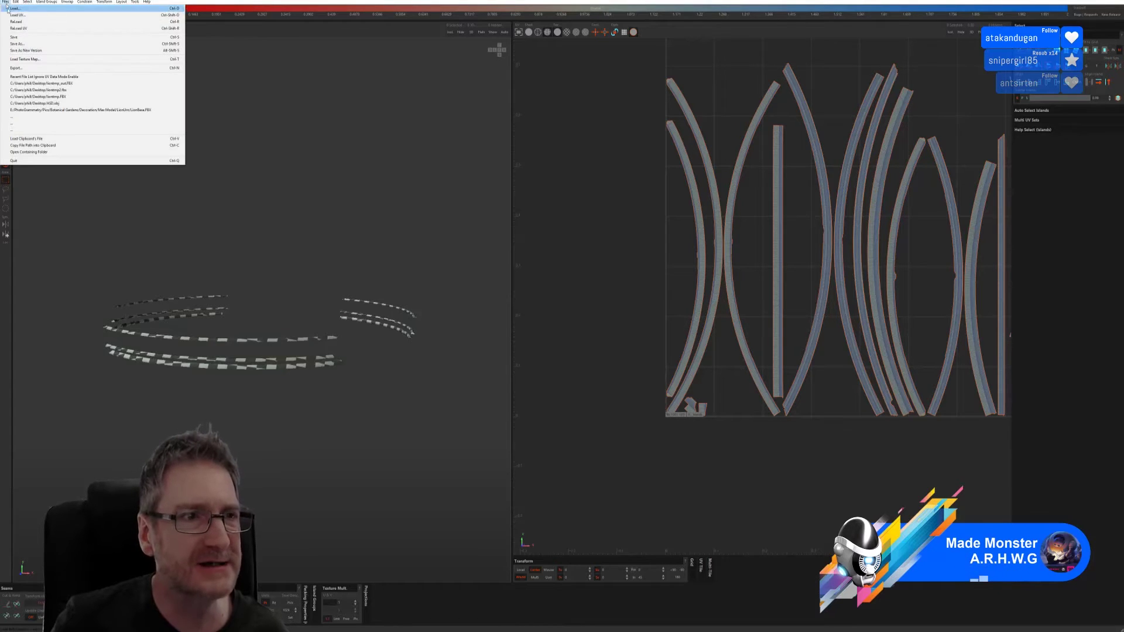
click(21, 37)
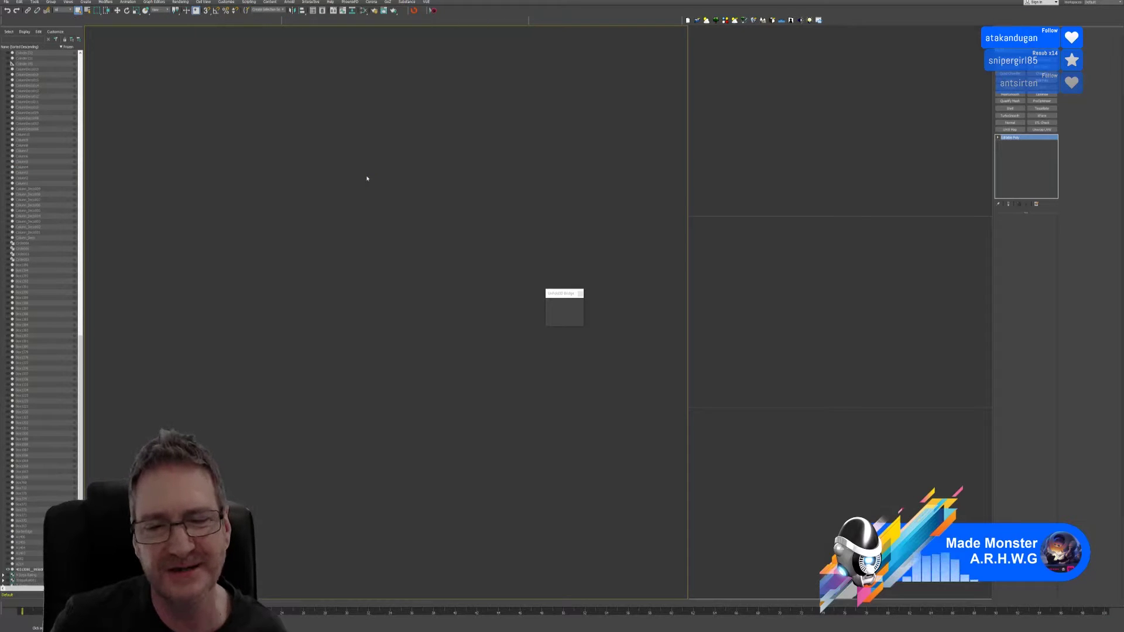
click(580, 295)
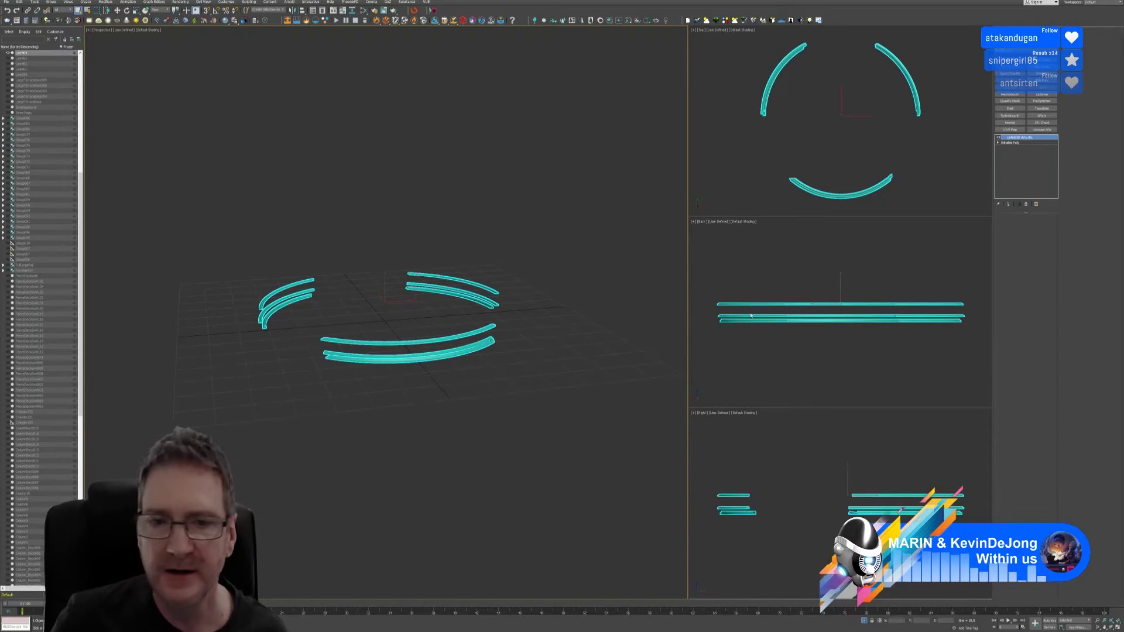
Step: Collapse the modifier stack of the curved trim
middle_drag(510, 190, 520, 192)
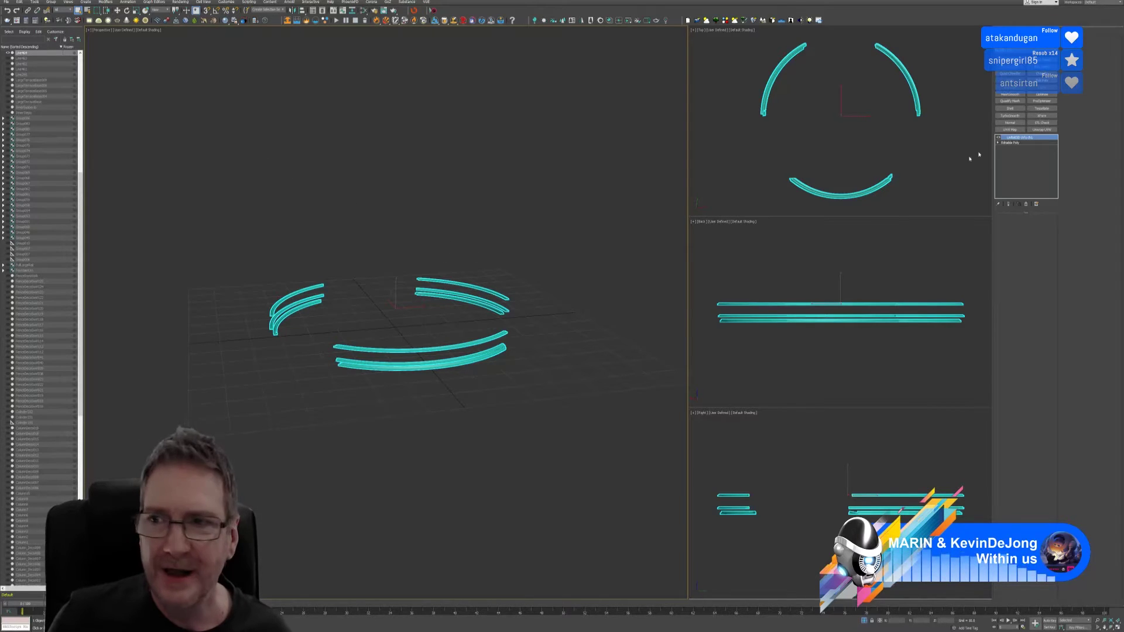
right_click(1019, 138)
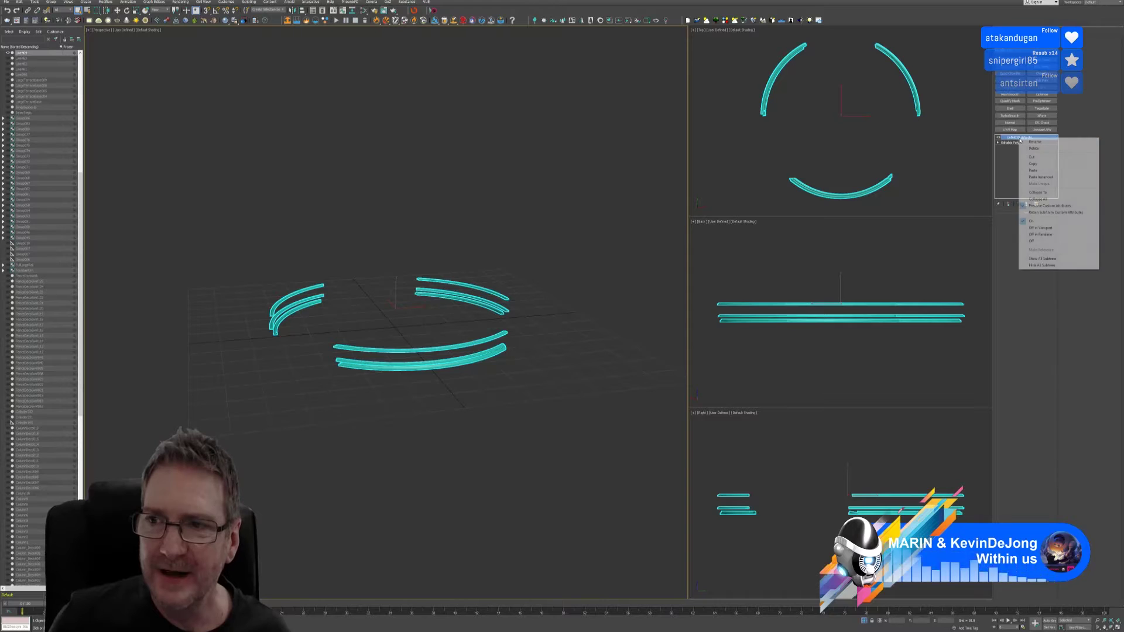
click(1050, 197)
Step: Add an Unwrap UVW modifier to the trim and check its island layout in the UV editor
click(1052, 136)
click(1046, 131)
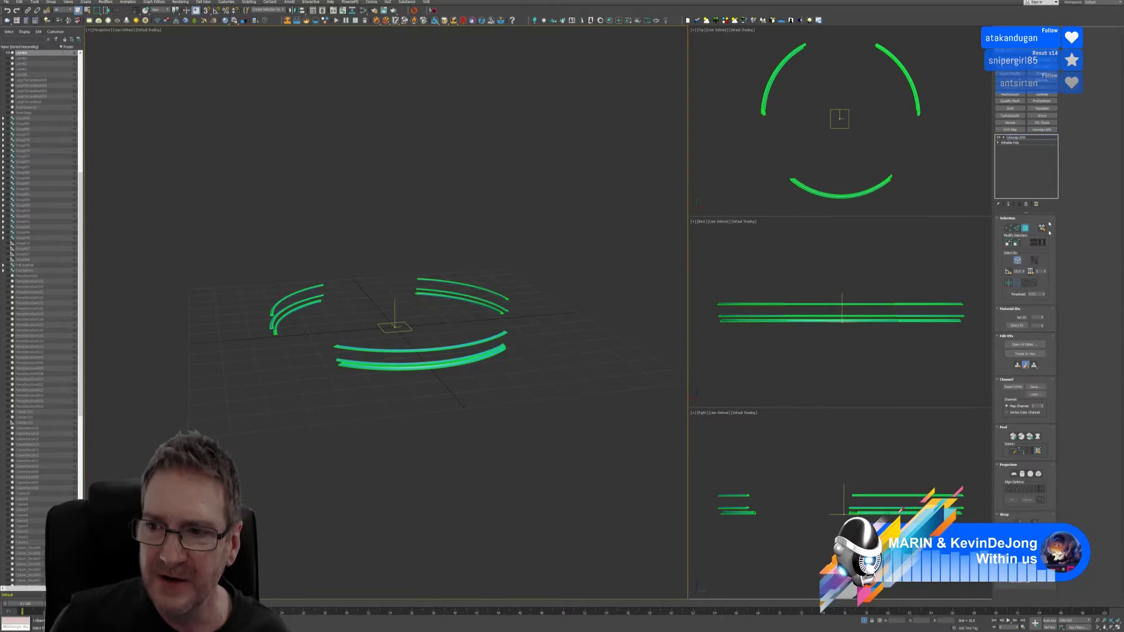
click(1029, 345)
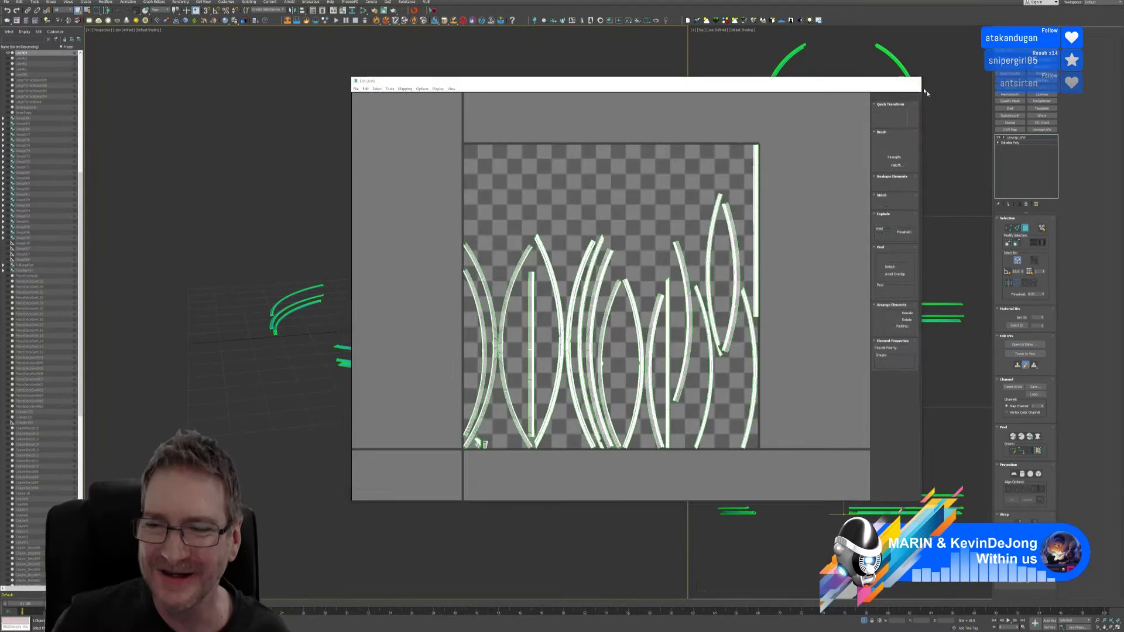
click(915, 81)
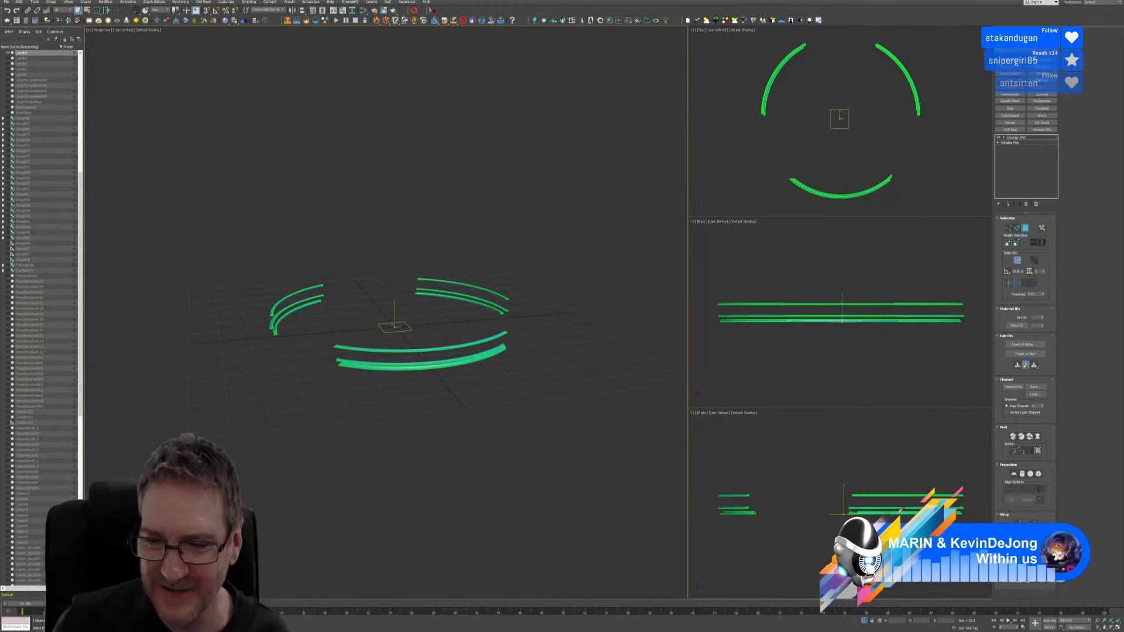
Step: Exit isolation and assign the plain white standard material to the curved trim
click(865, 621)
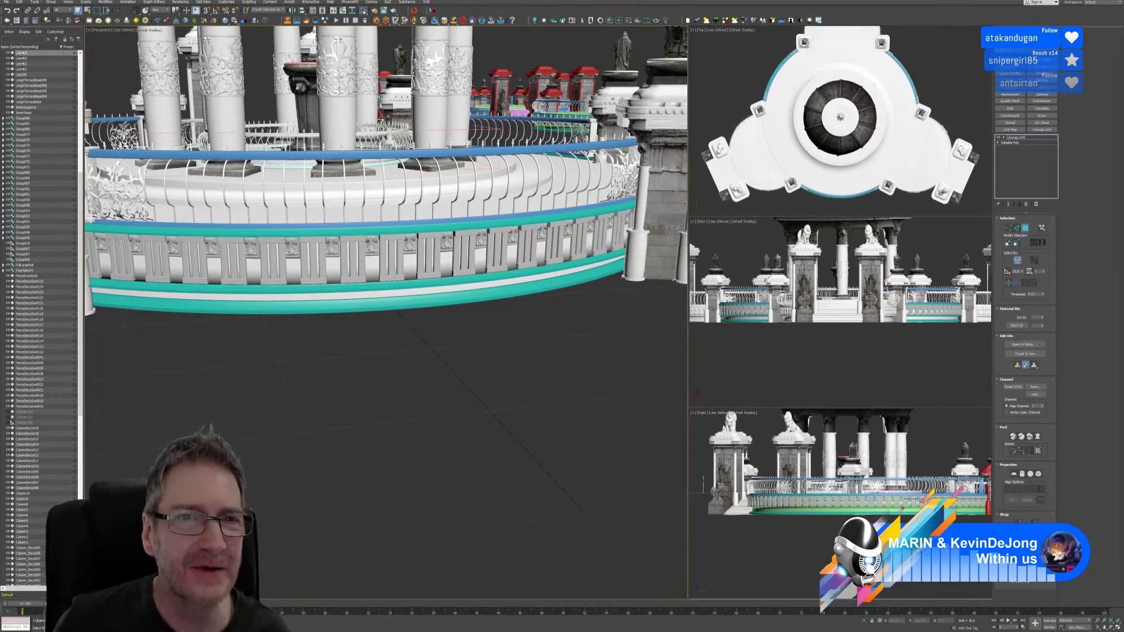
click(364, 10)
right_click(427, 240)
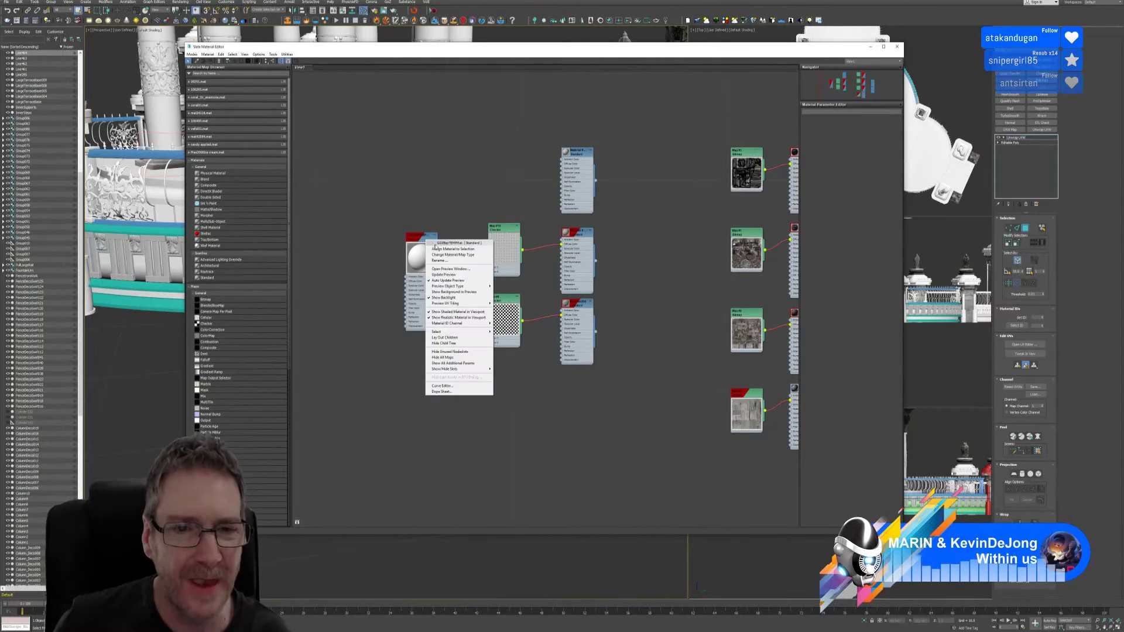
key(Escape)
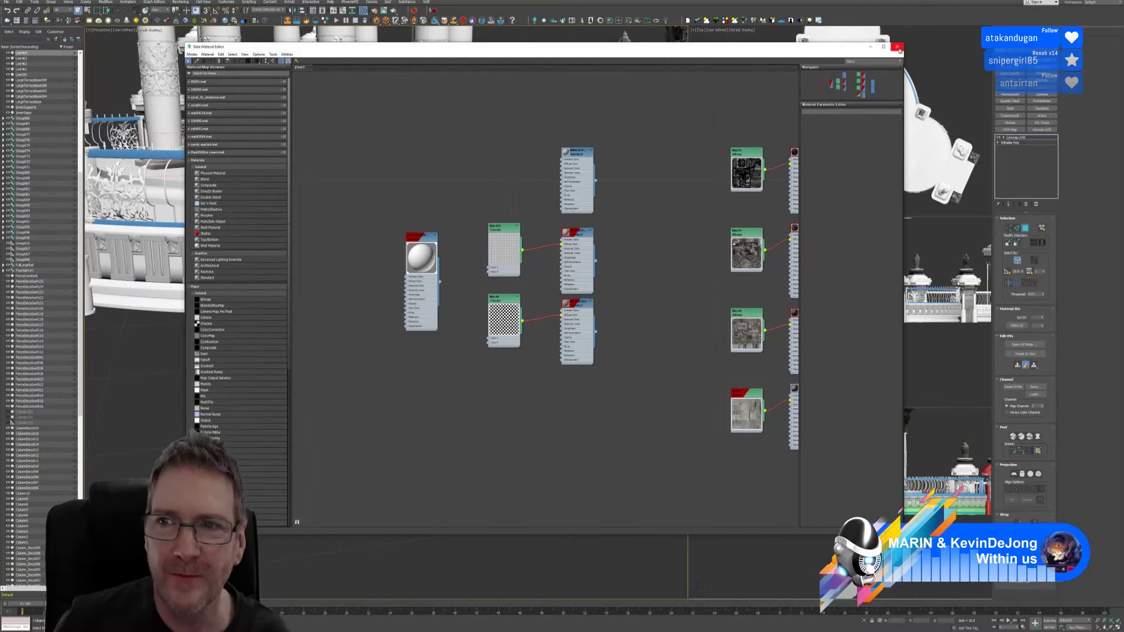
click(897, 46)
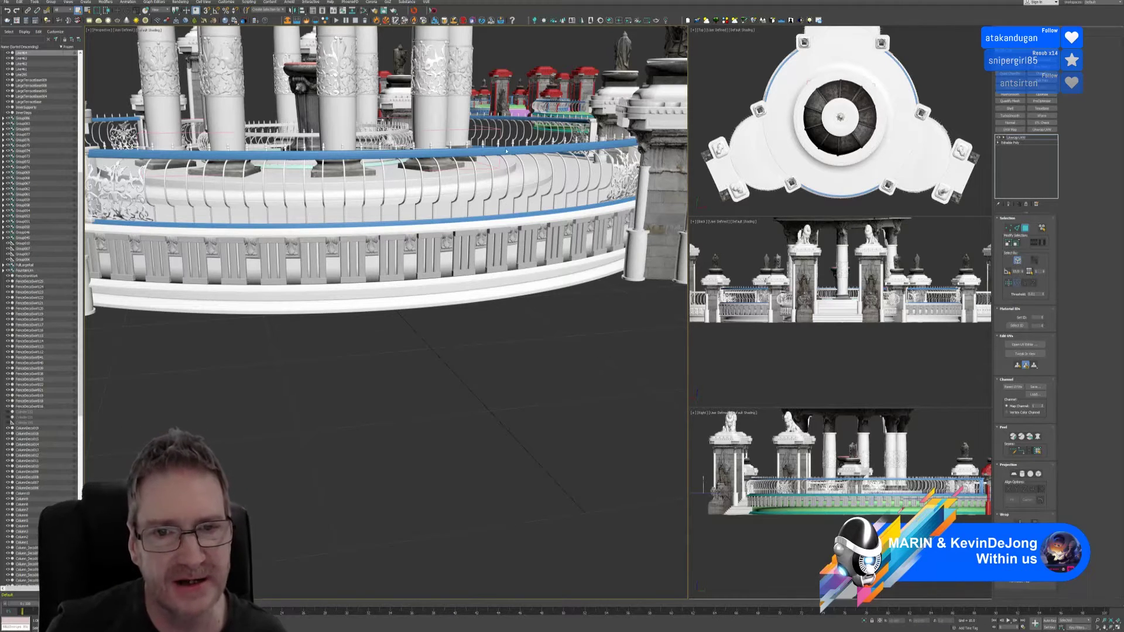
Step: Leave polygon selection, select the fence's curved blue rails, and inspect their UV layout in the UV editor
click(1026, 229)
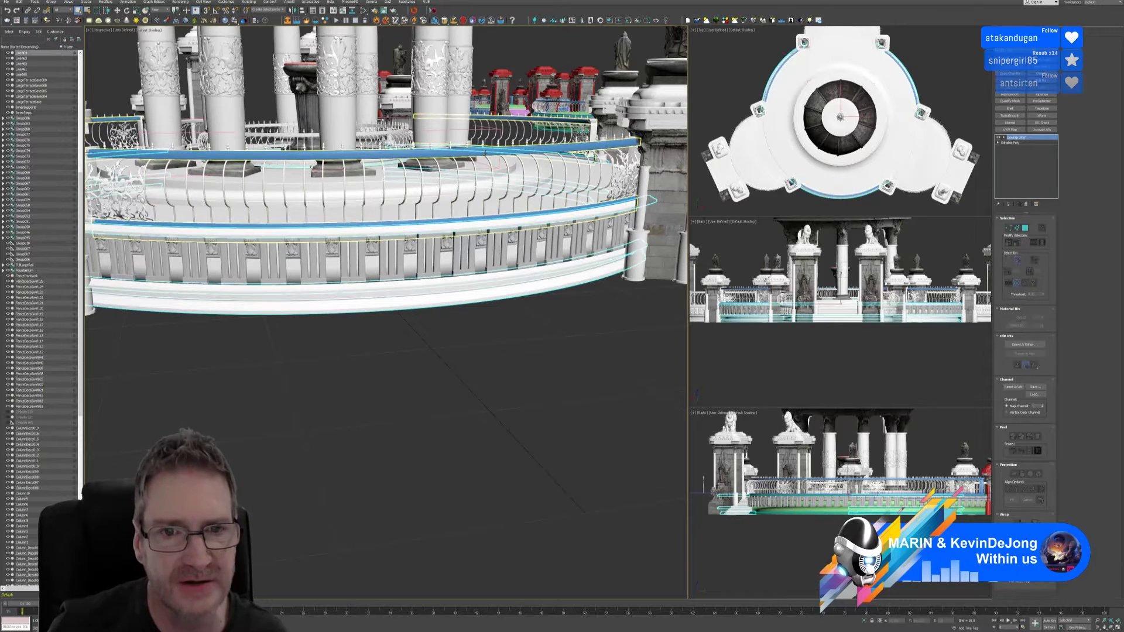
mouse_move(494, 343)
middle_down()
mouse_move(492, 331)
mouse_move(491, 364)
middle_up()
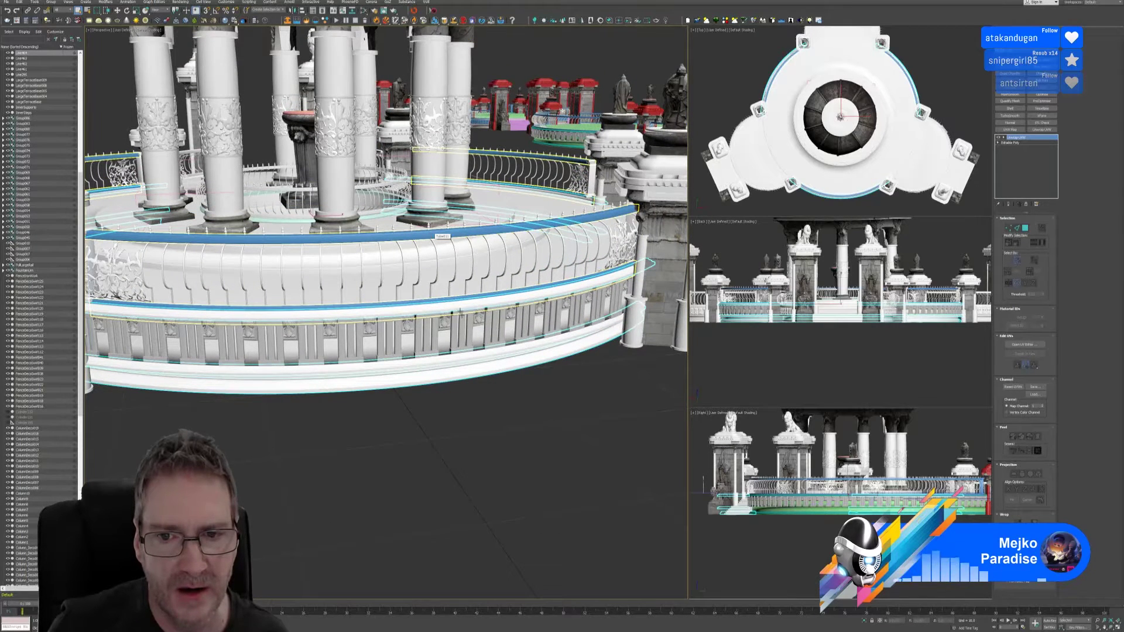
click(481, 230)
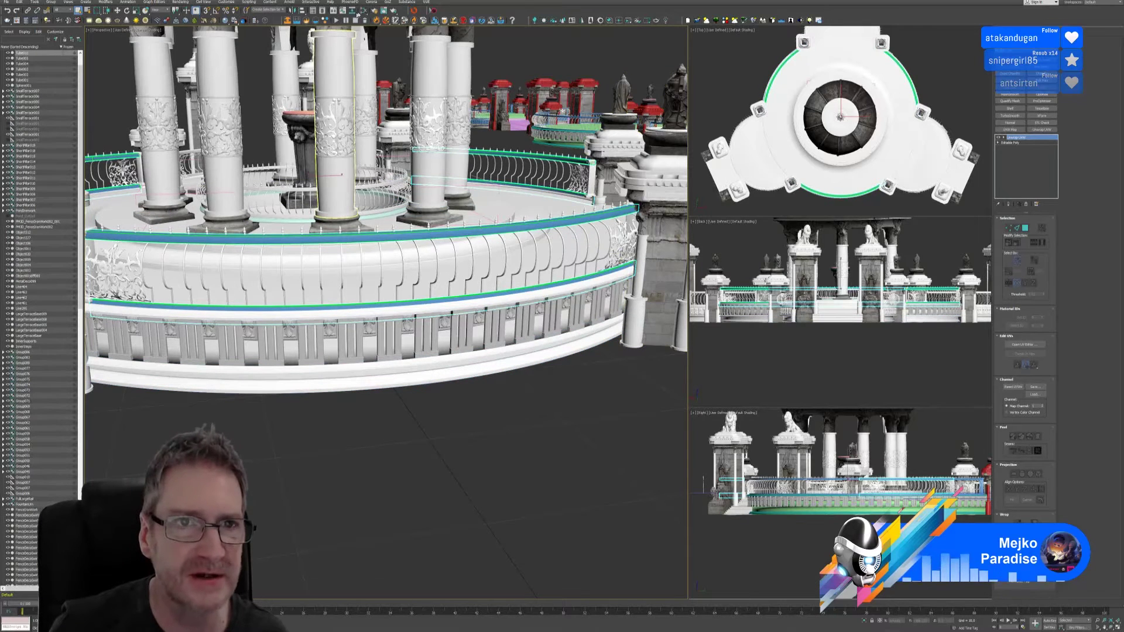
click(1024, 344)
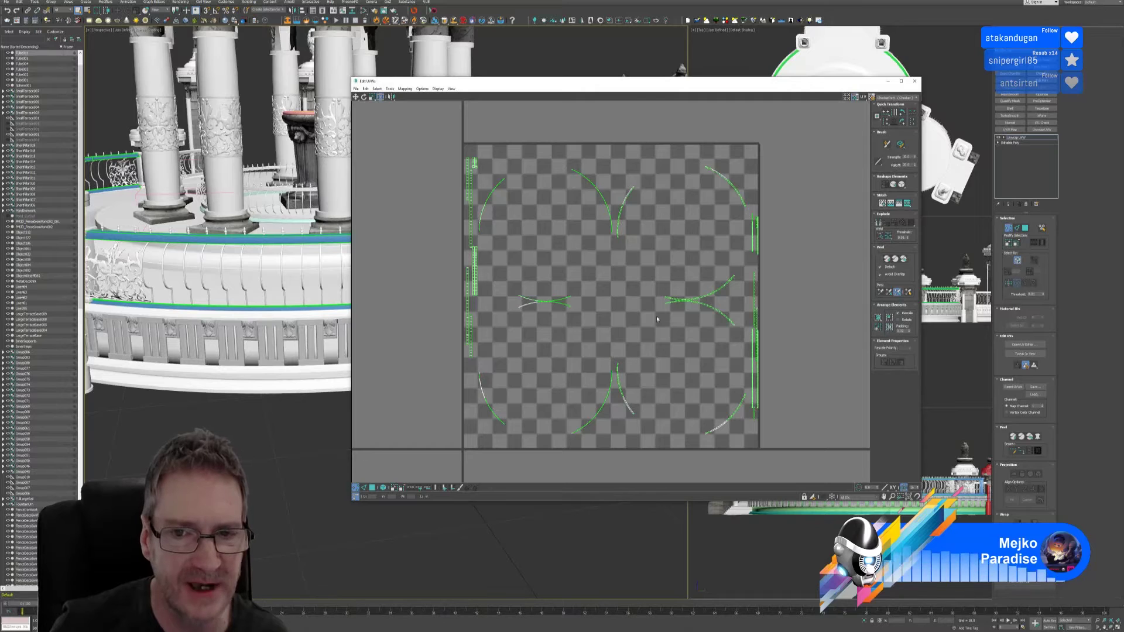
click(915, 80)
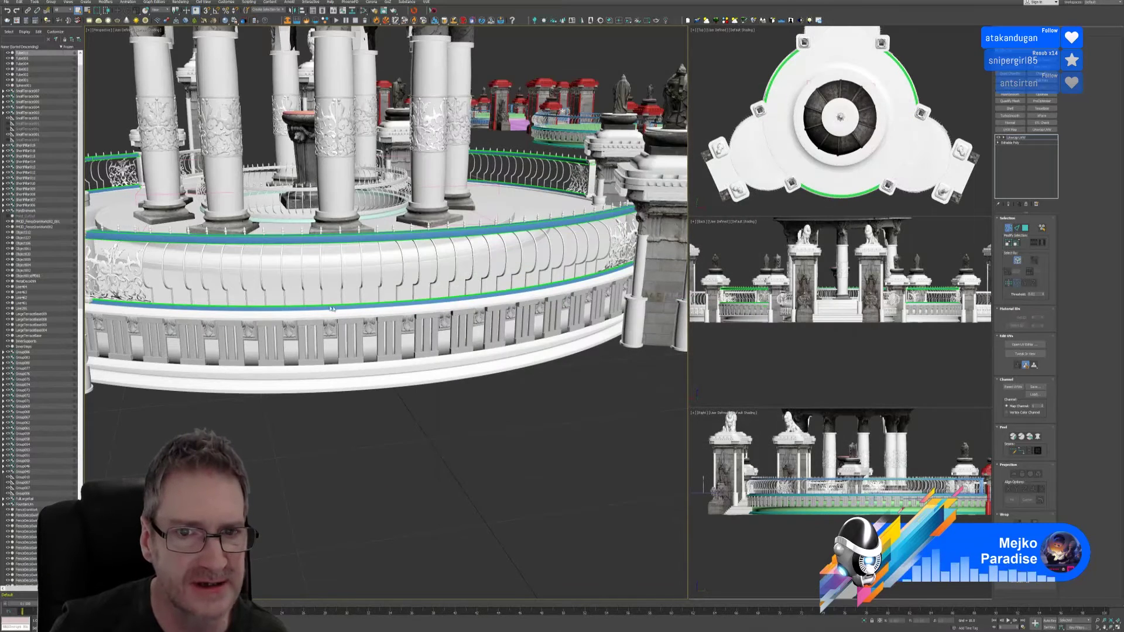
scroll(331, 309, down, 4)
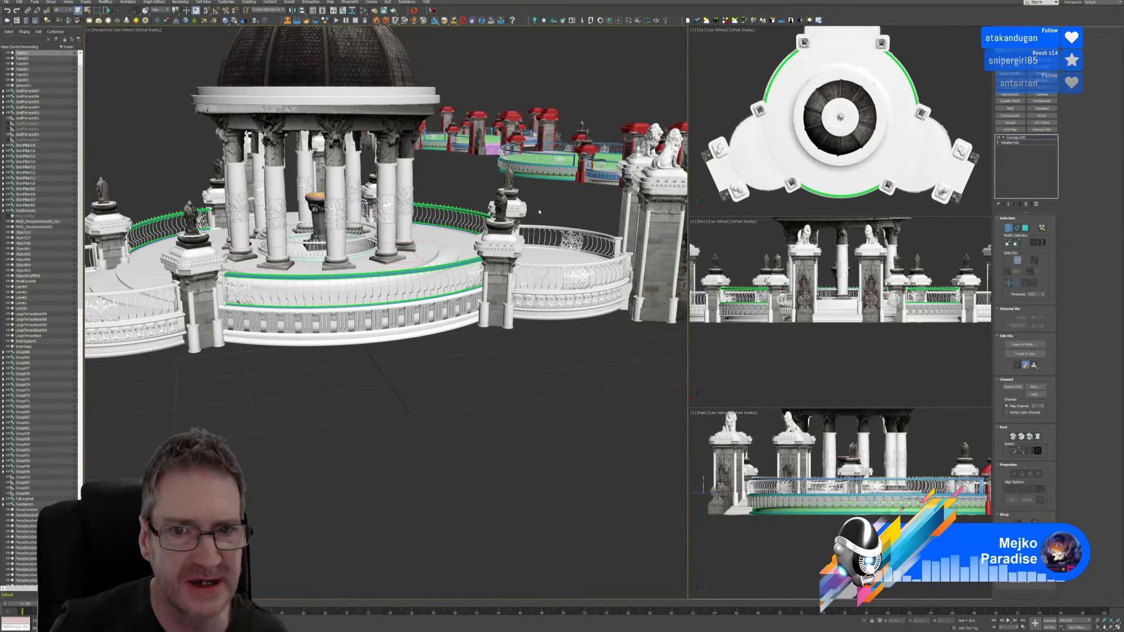
alt+middle_drag(539, 212, 544, 309)
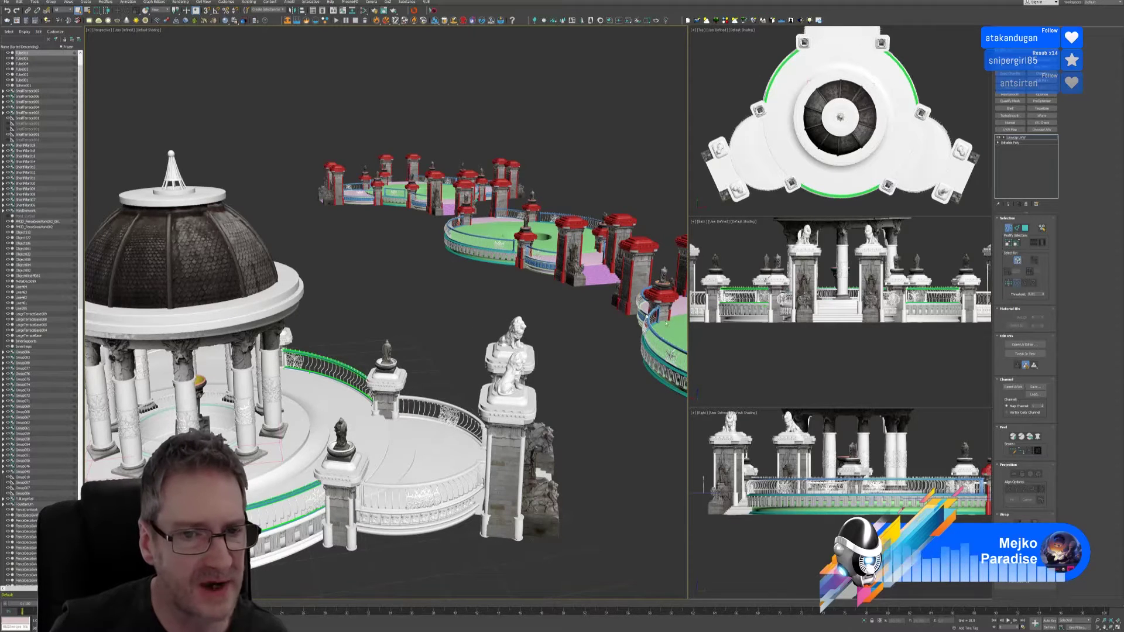
Step: Examine the gazebo fence's curved blue rails up close and review their UV islands in the UV editor
alt+middle_drag(411, 329, 490, 228)
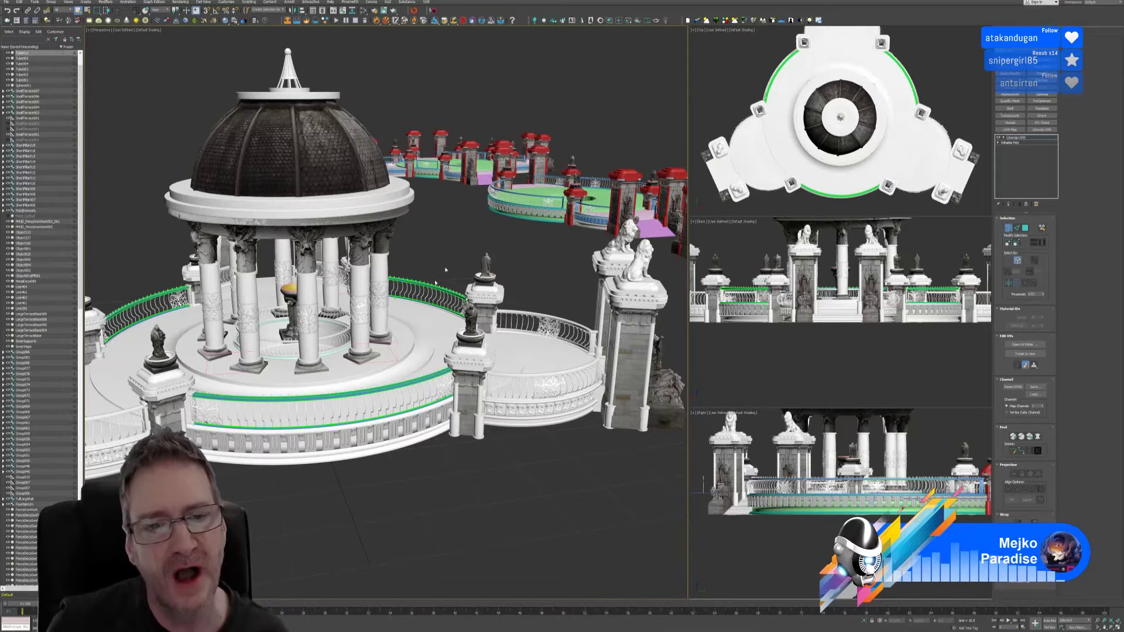
scroll(382, 397, up, 8)
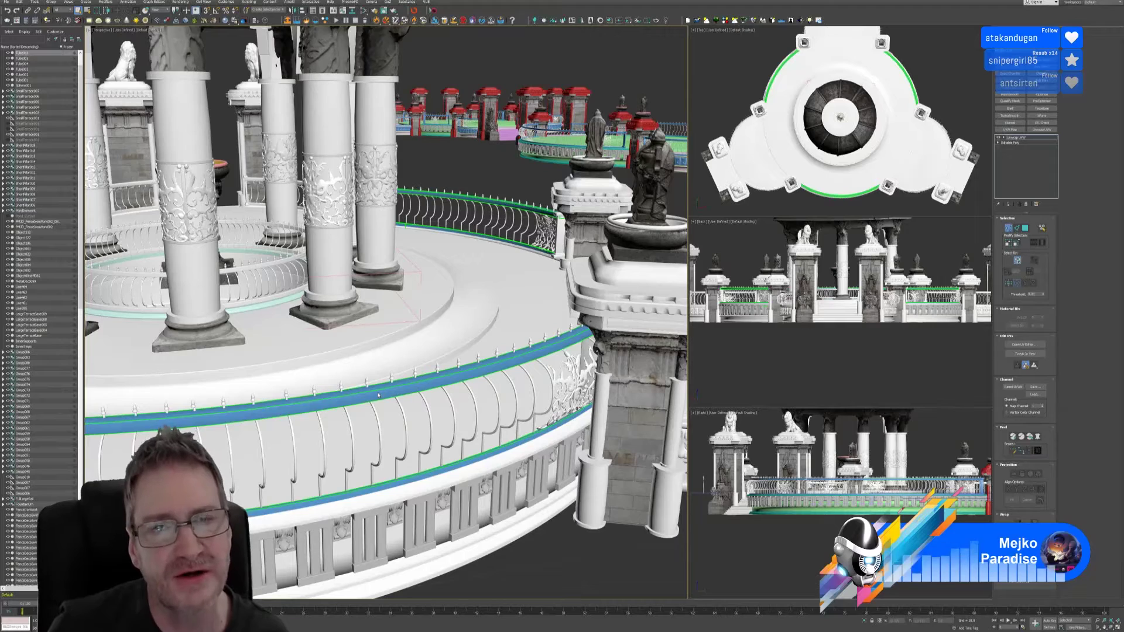
scroll(378, 394, down, 10)
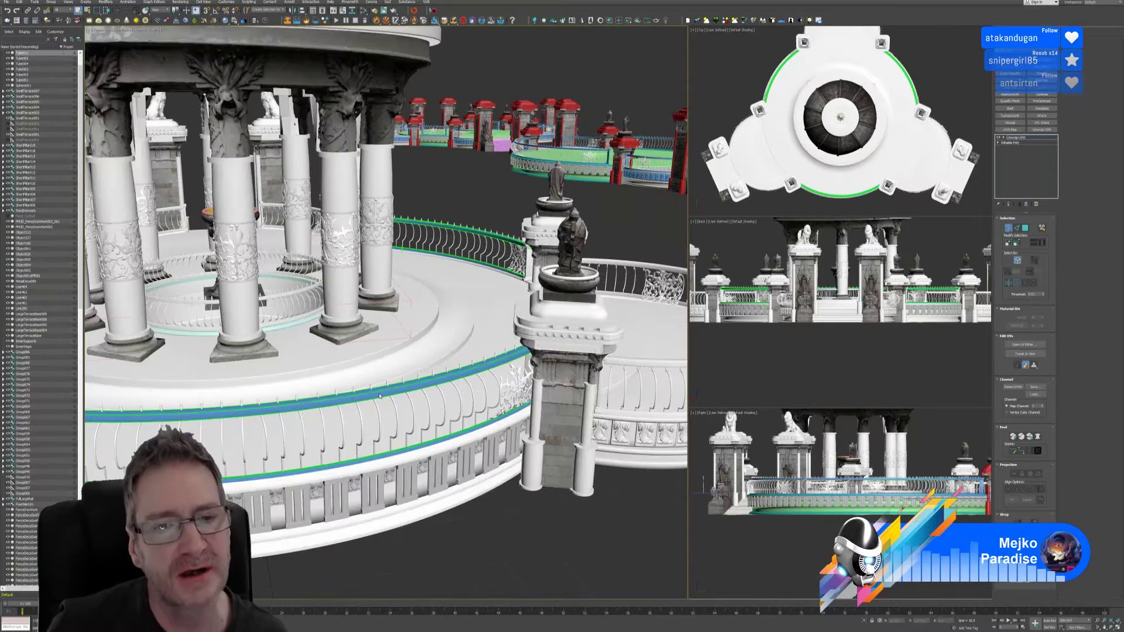
click(384, 396)
scroll(386, 396, up, 6)
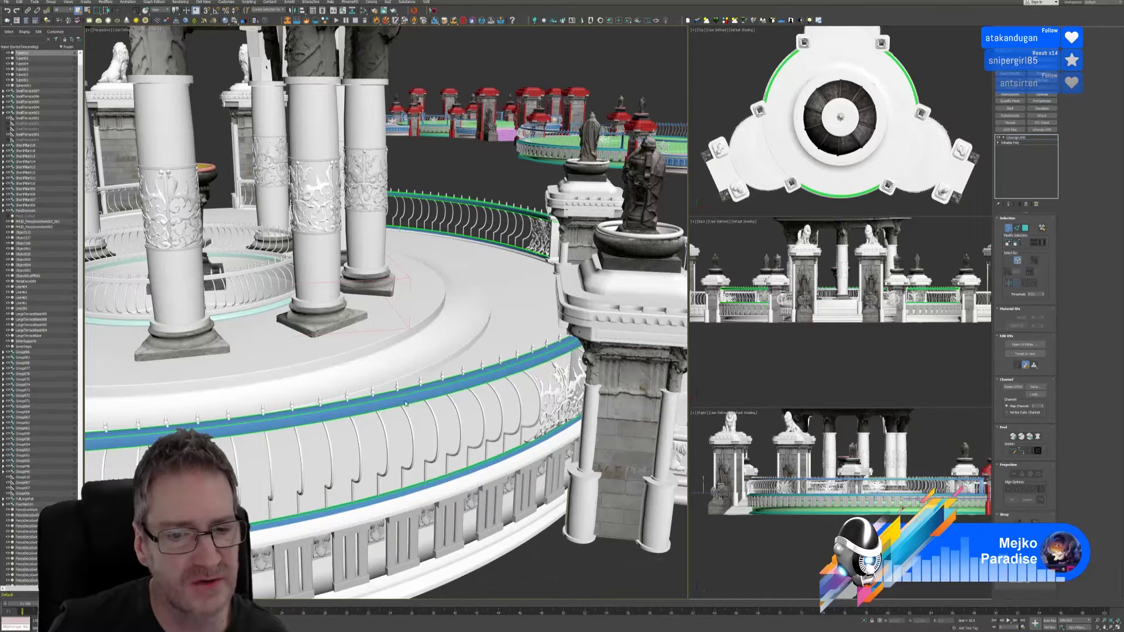
scroll(377, 406, down, 8)
scroll(459, 484, up, 2)
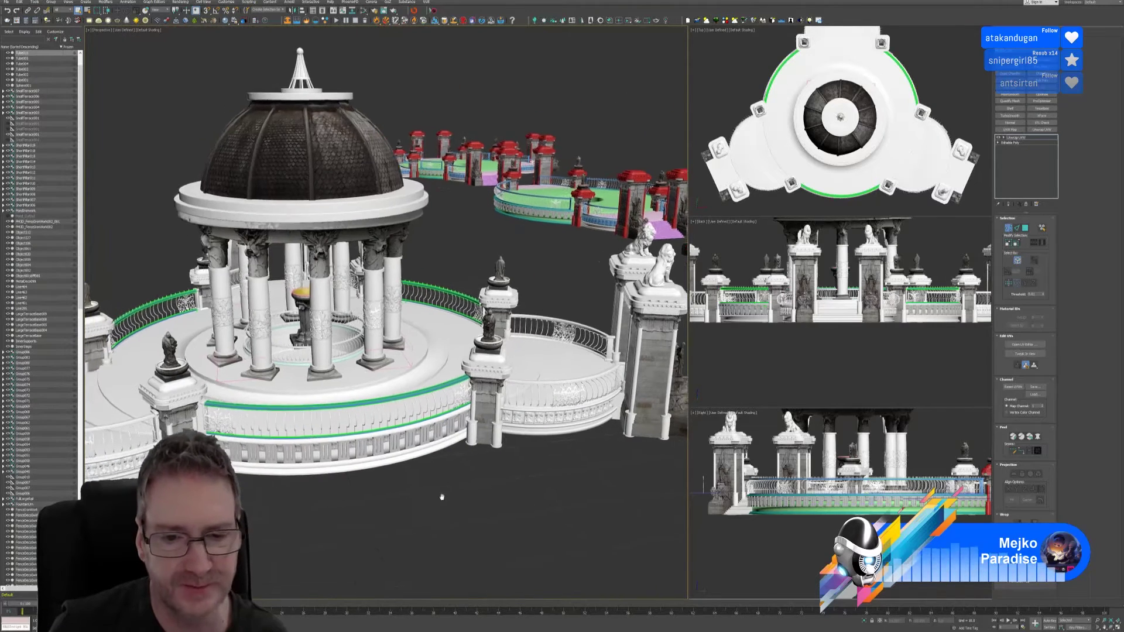
click(1017, 345)
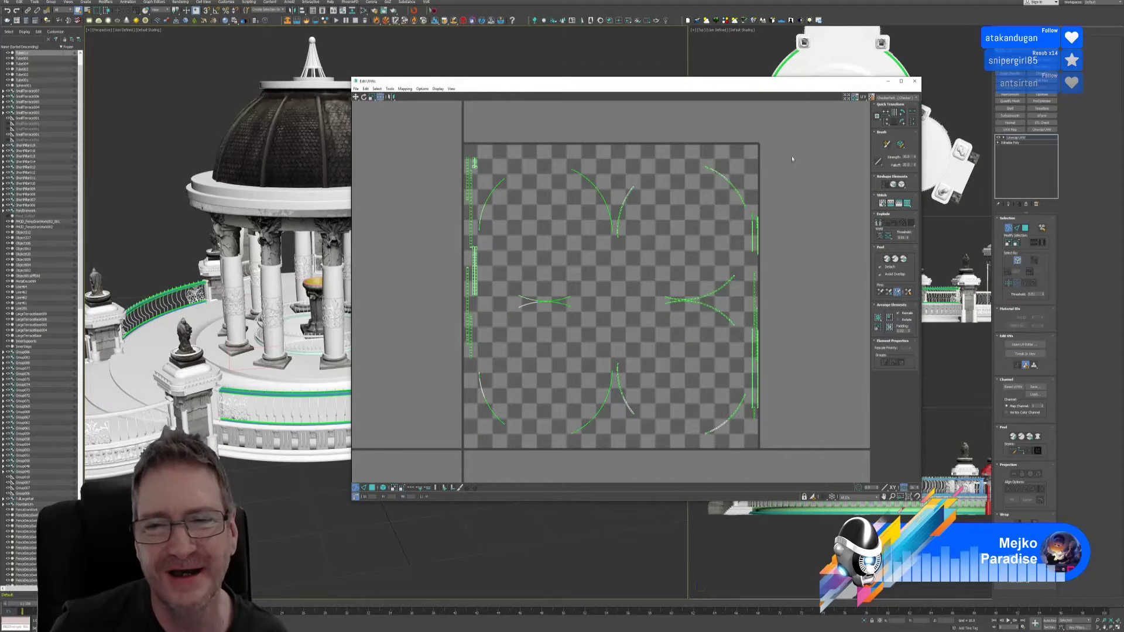
click(915, 80)
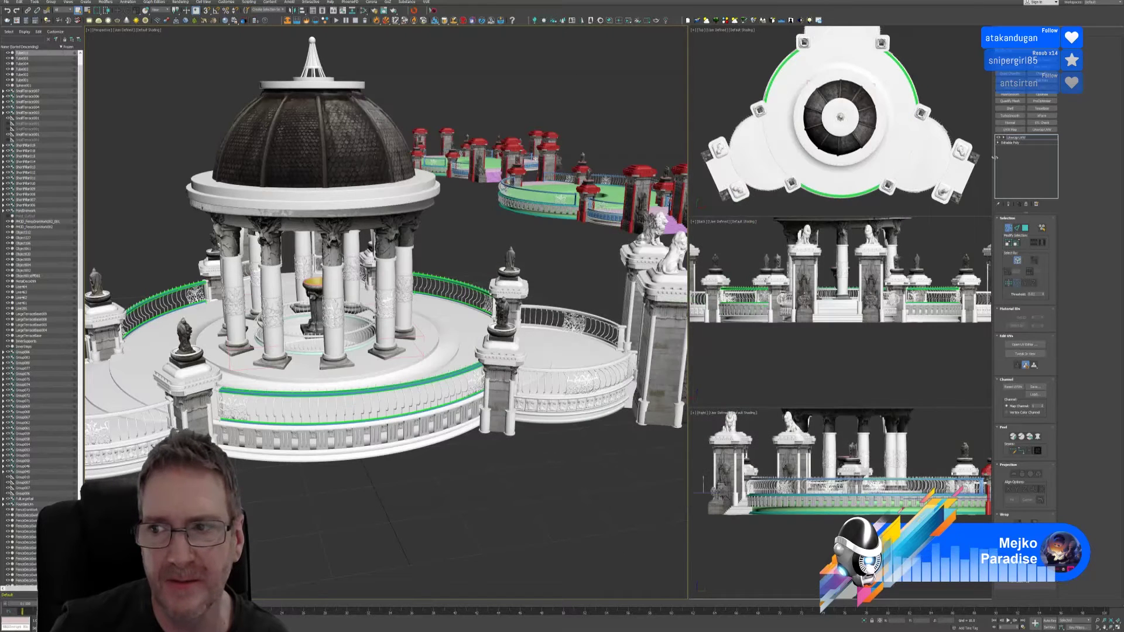
Step: Assign the plain white standard material to the fence's curved rails and deselect them
click(1008, 228)
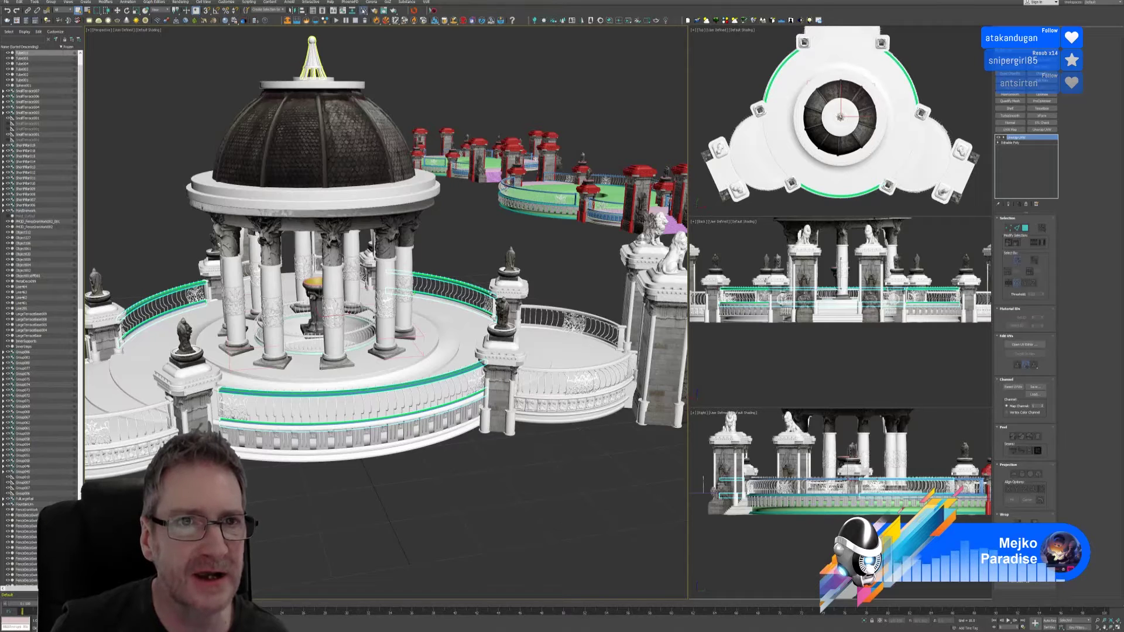
click(363, 10)
right_click(426, 247)
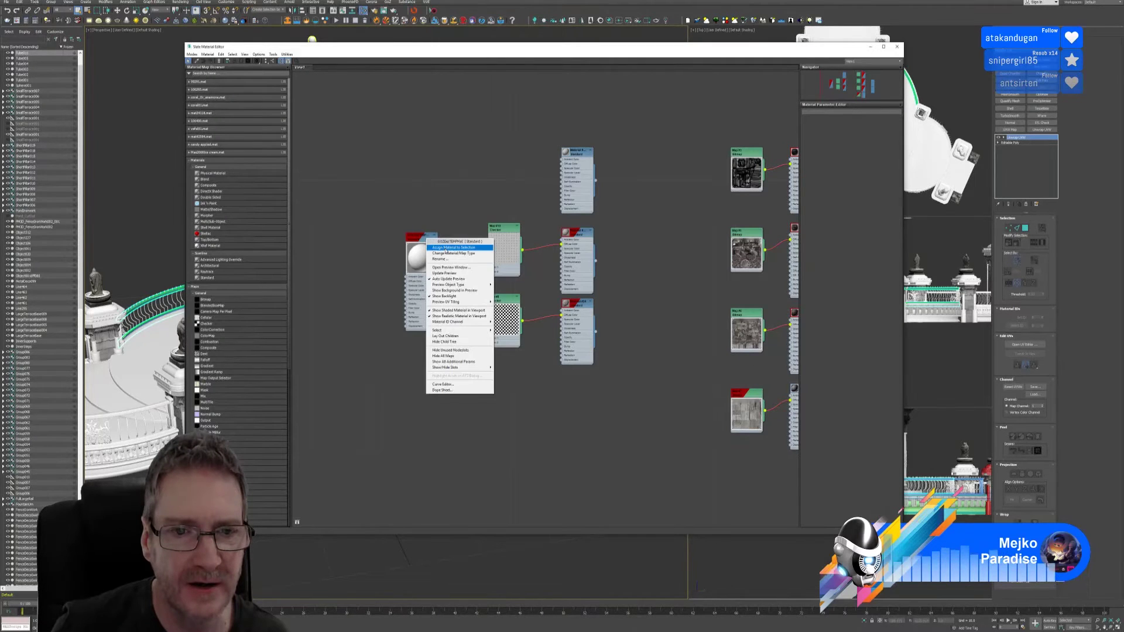
click(433, 248)
click(899, 47)
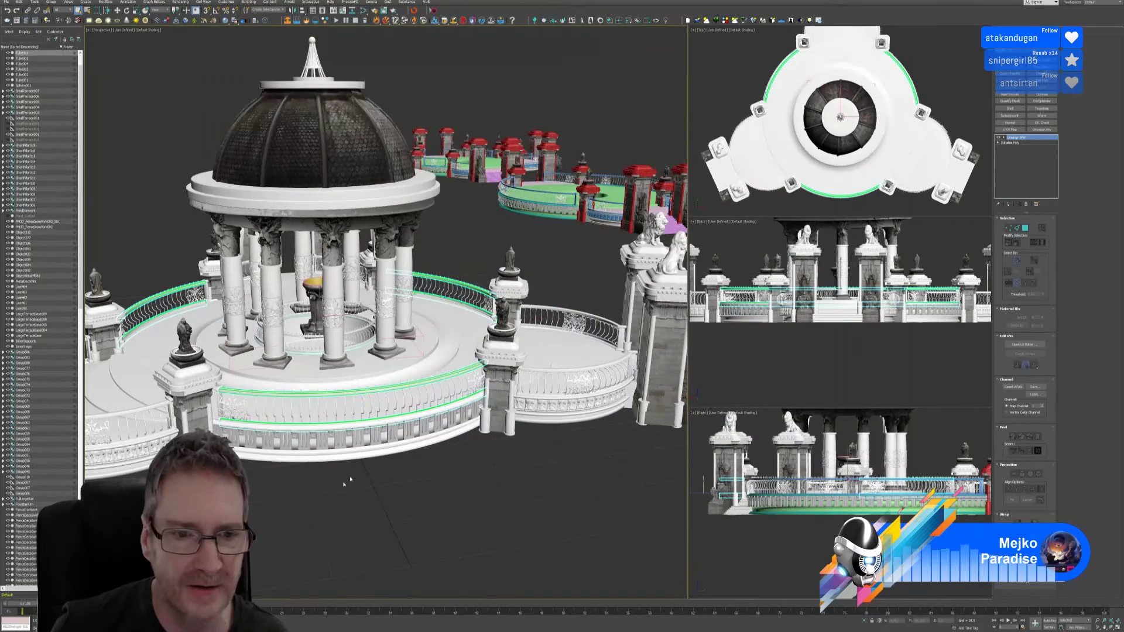
alt+middle_drag(350, 479, 393, 432)
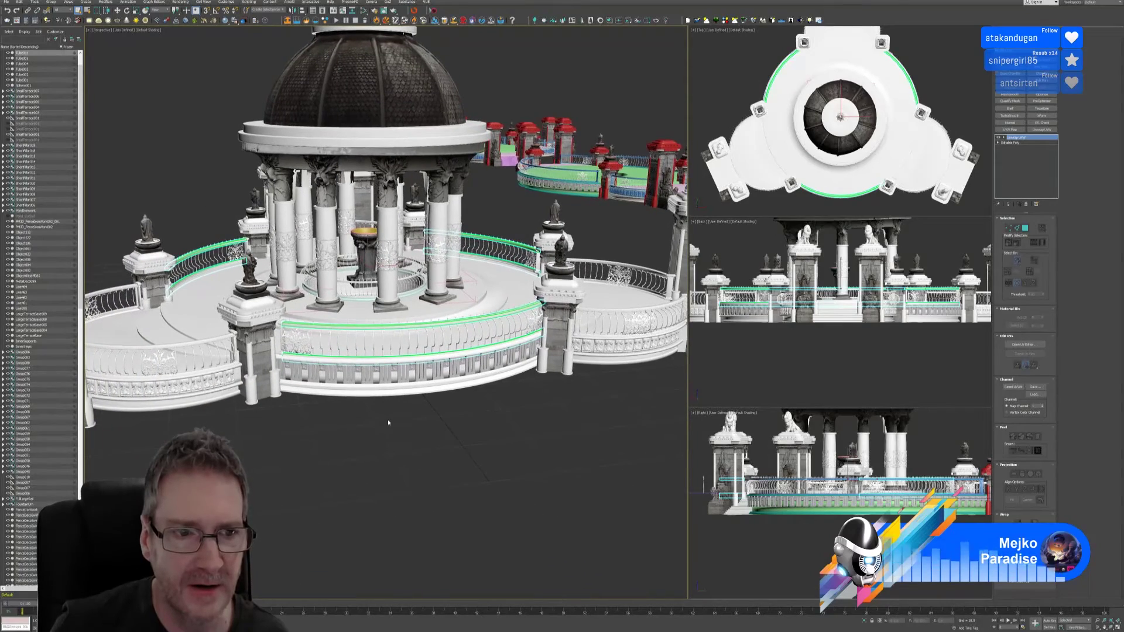
click(389, 420)
mouse_move(499, 396)
alt+middle_down()
mouse_move(447, 394)
mouse_move(486, 398)
alt+middle_up()
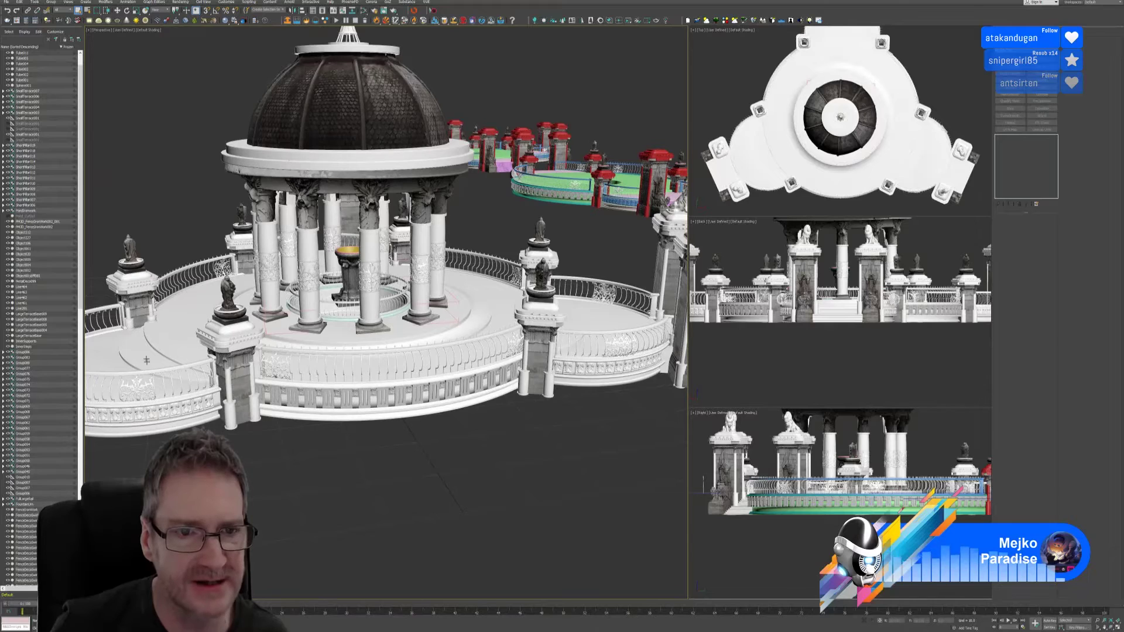
Step: Select the inner ring fence's spikes, inspect their UVs with a temporary Unwrap UVW modifier, and remove the modifier
click(347, 417)
click(346, 286)
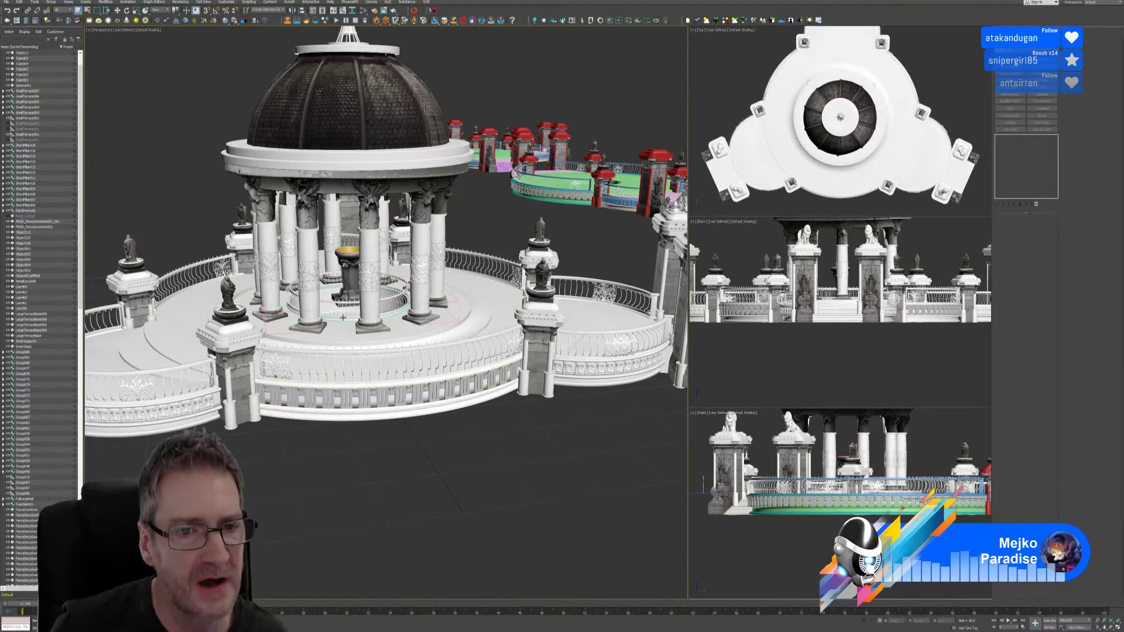
scroll(347, 286, up, 6)
click(267, 257)
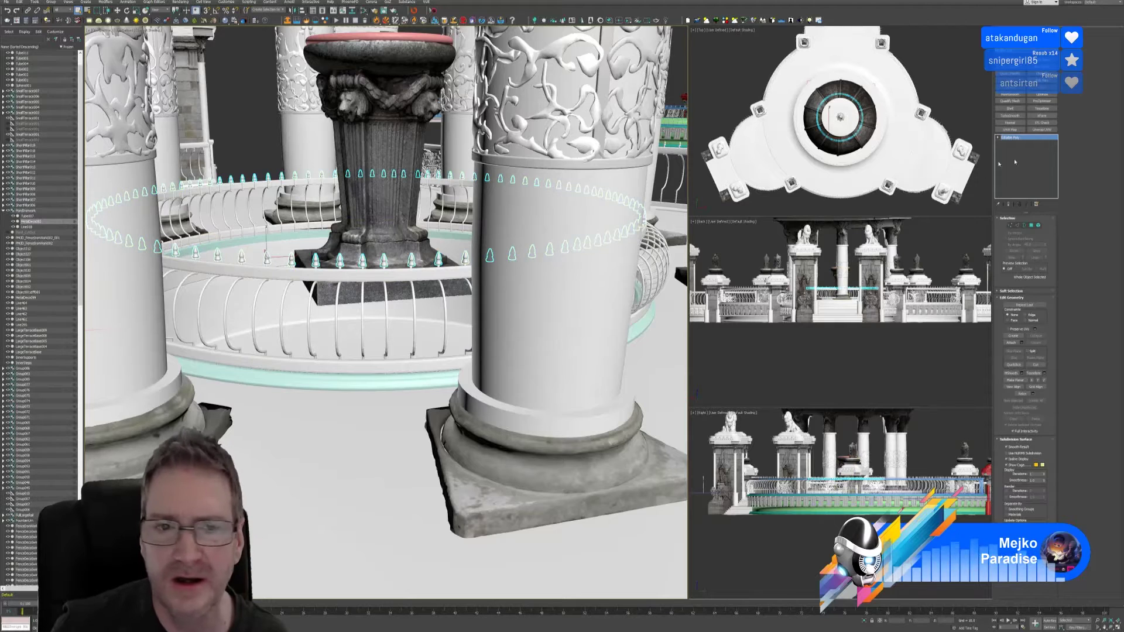
click(1044, 131)
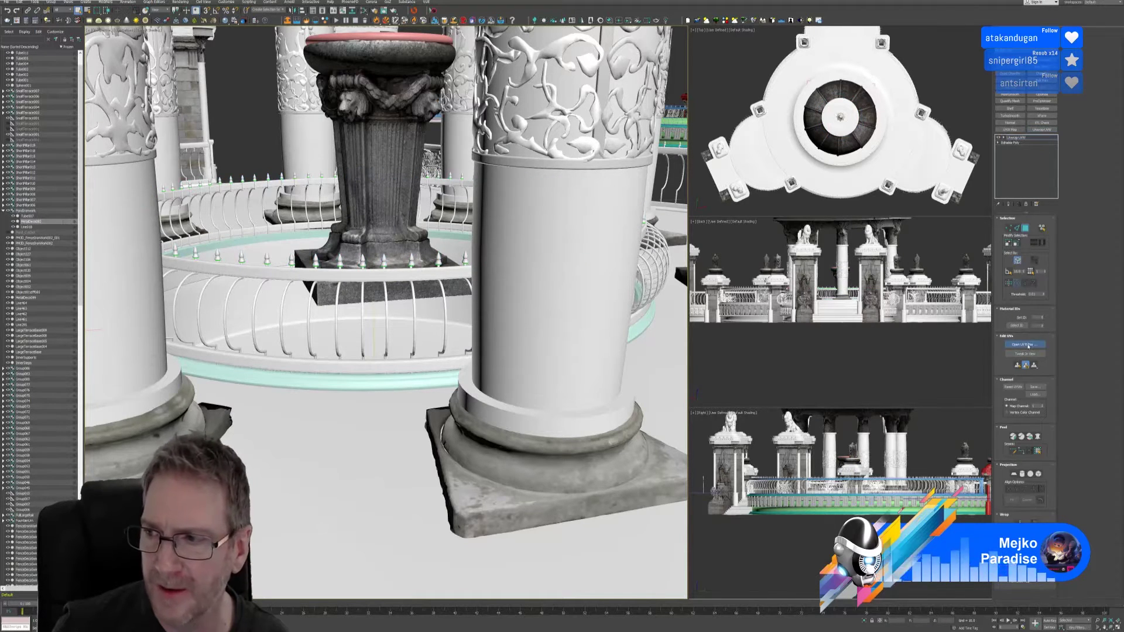
click(1029, 346)
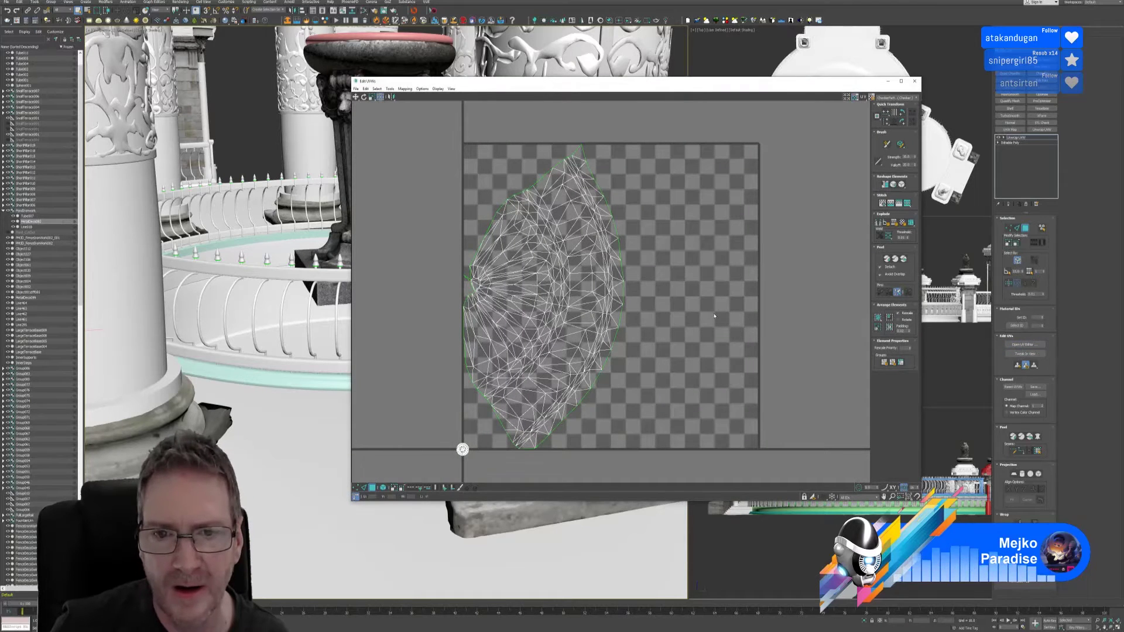
click(915, 81)
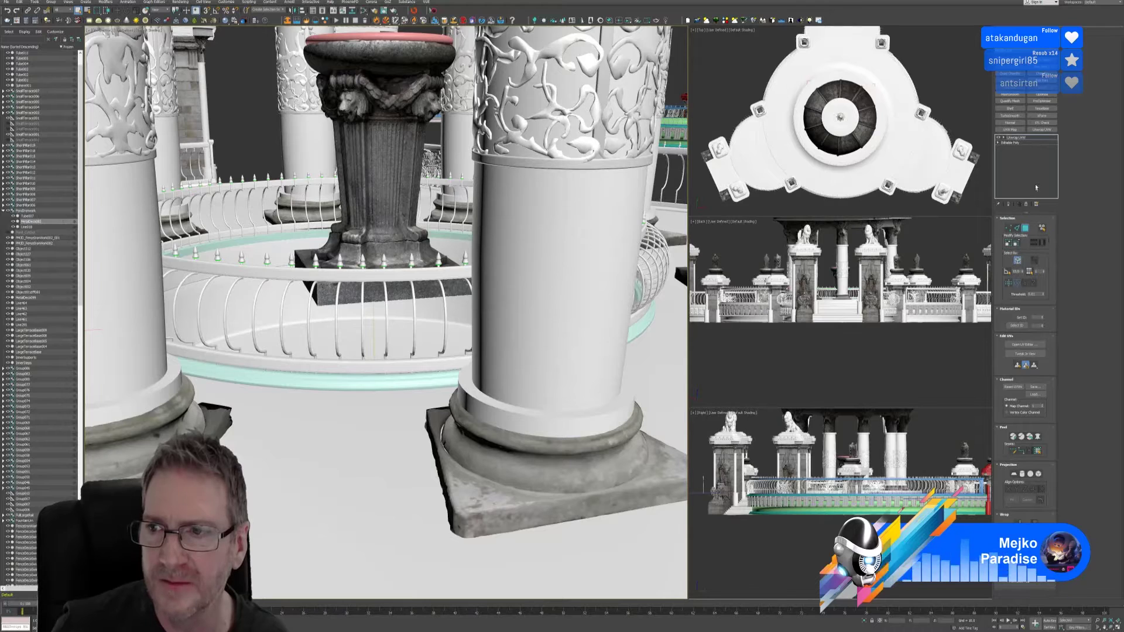
click(1026, 204)
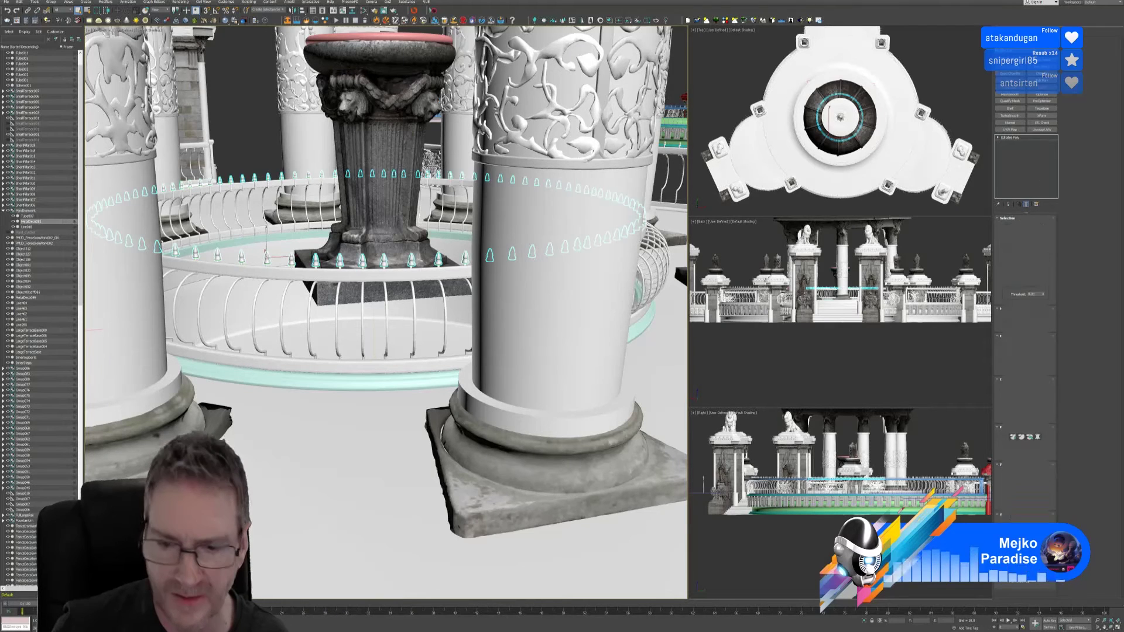
Step: Isolate the ring of fence spikes, send it to Unfold3D through the bridge, and show it shaded
click(863, 621)
scroll(403, 351, up, 5)
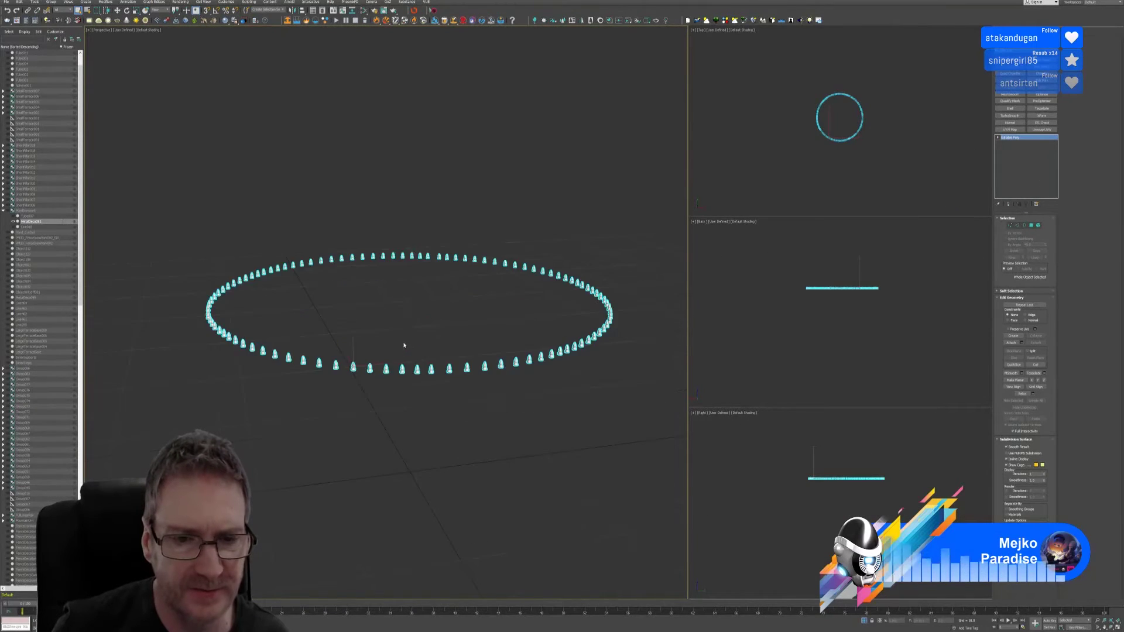
scroll(403, 355, down, 5)
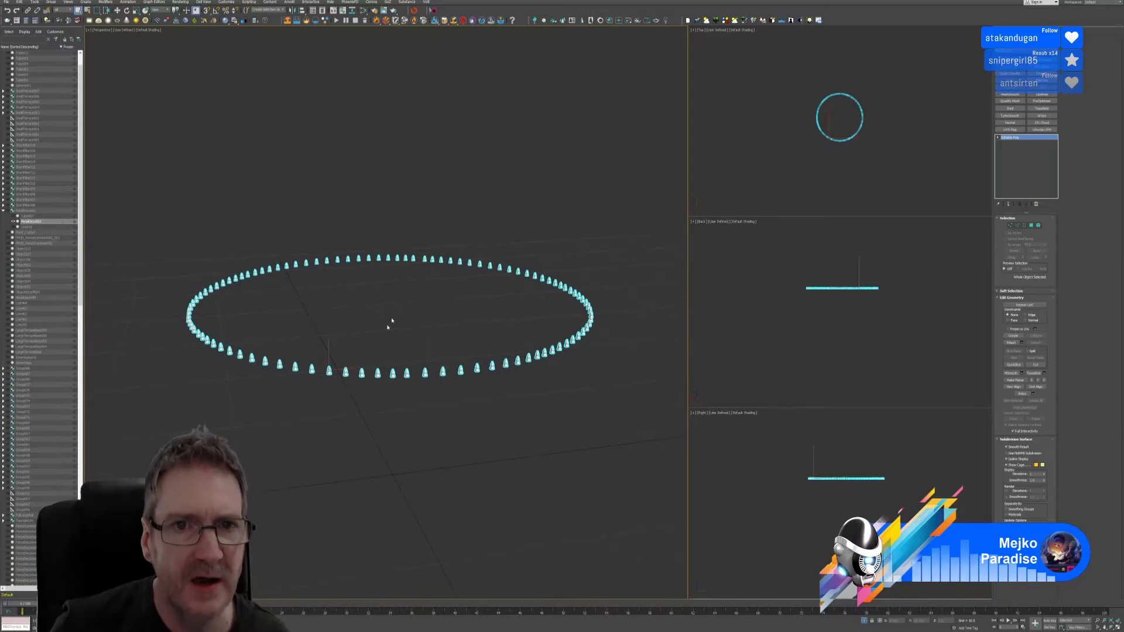
click(415, 11)
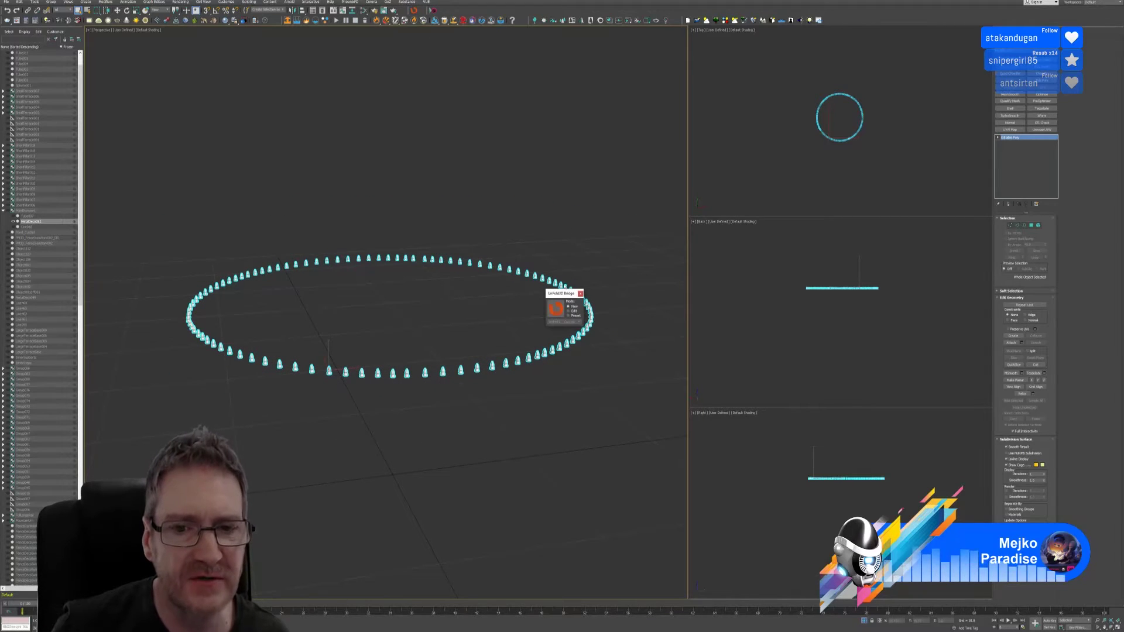
click(556, 309)
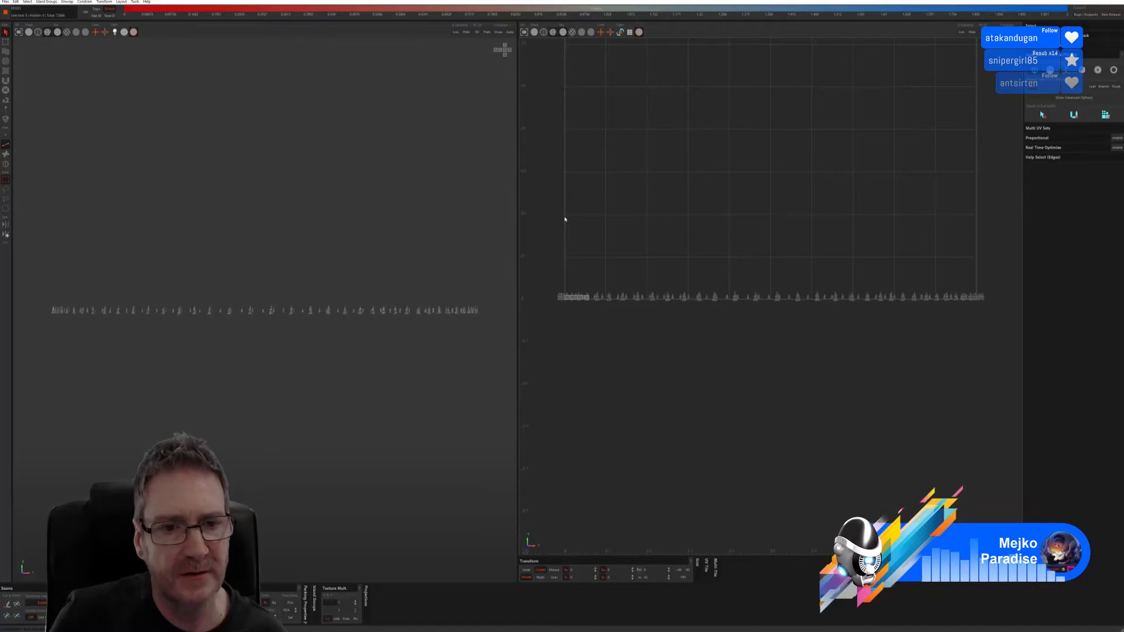
click(29, 33)
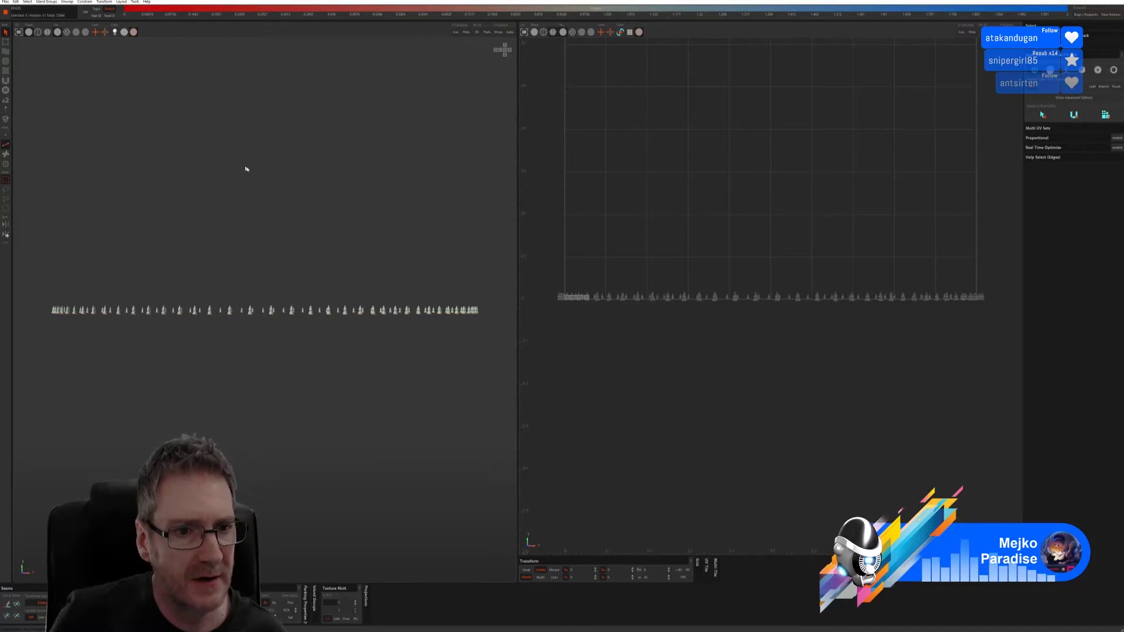
alt+drag(295, 188, 288, 203)
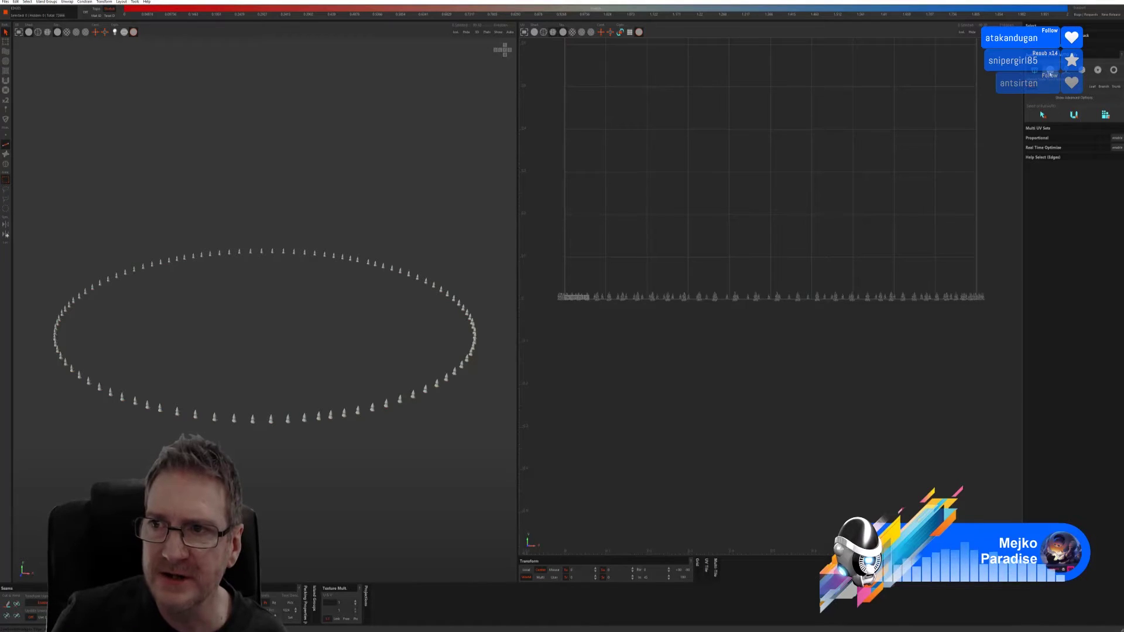
Step: Try automatically cutting, unfolding and packing all the spikes, check the result with a checker texture, and undo it
key(ctrl+a)
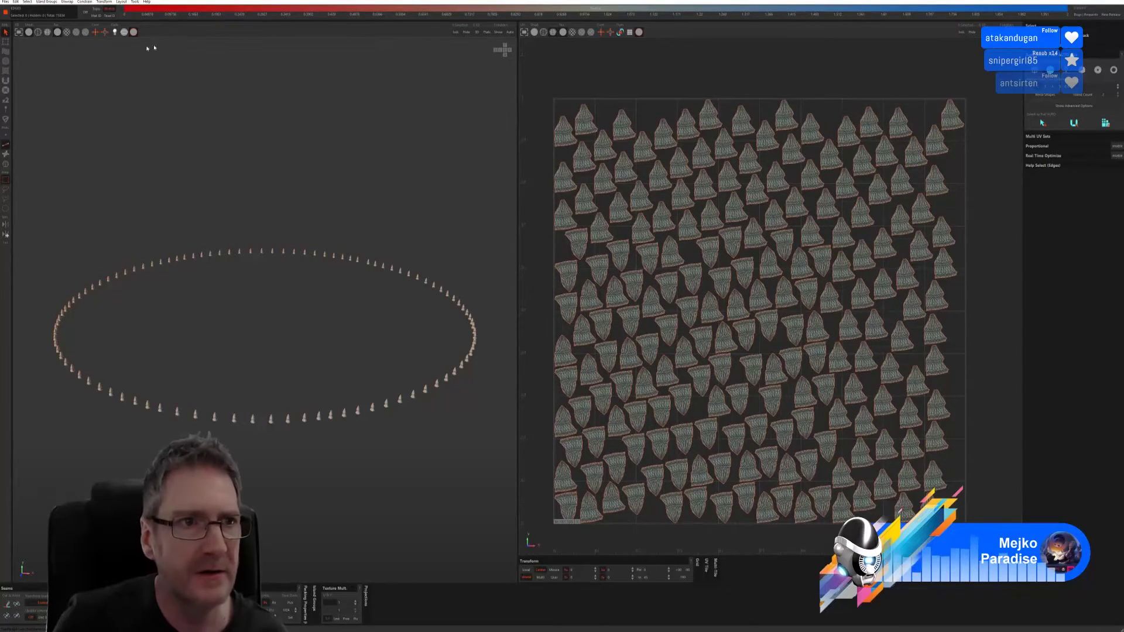
click(76, 32)
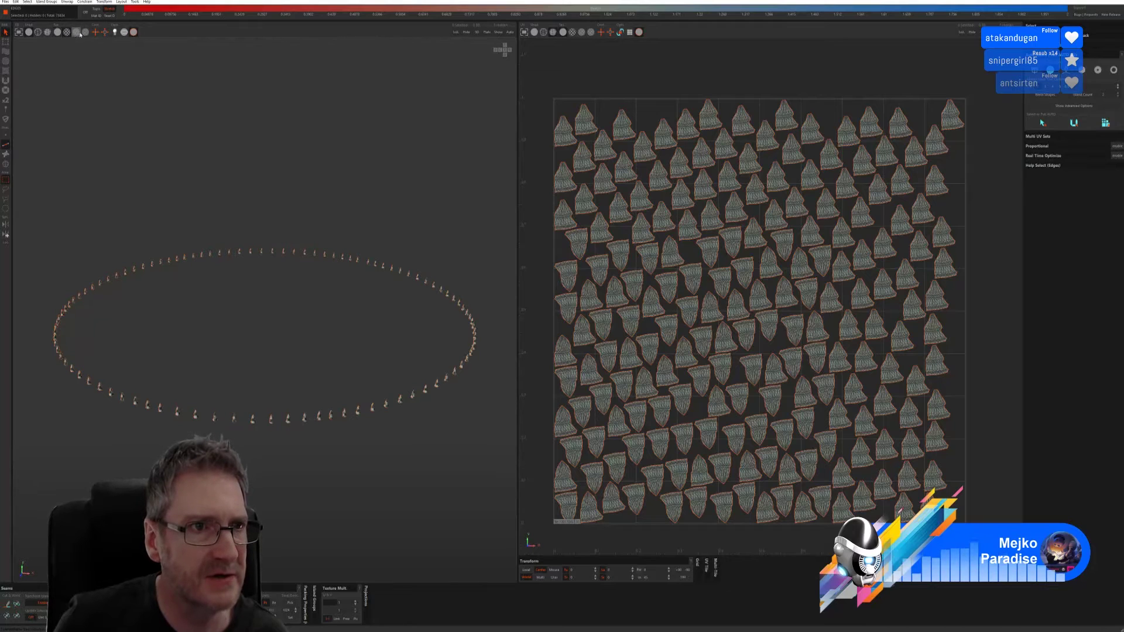
click(124, 32)
scroll(262, 427, up, 5)
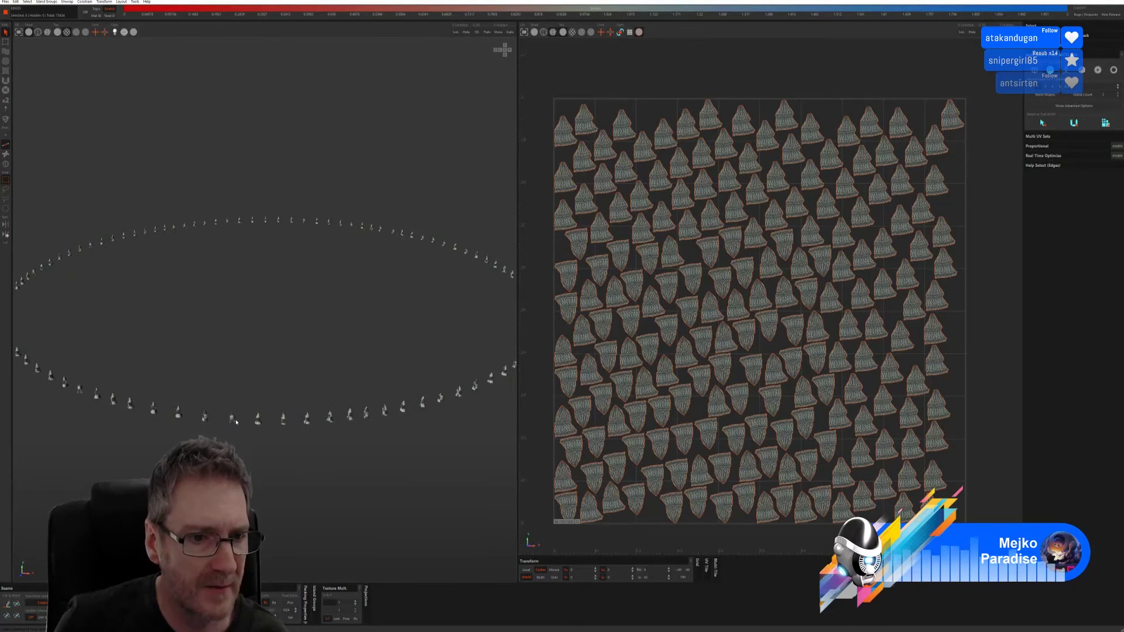
scroll(261, 427, up, 10)
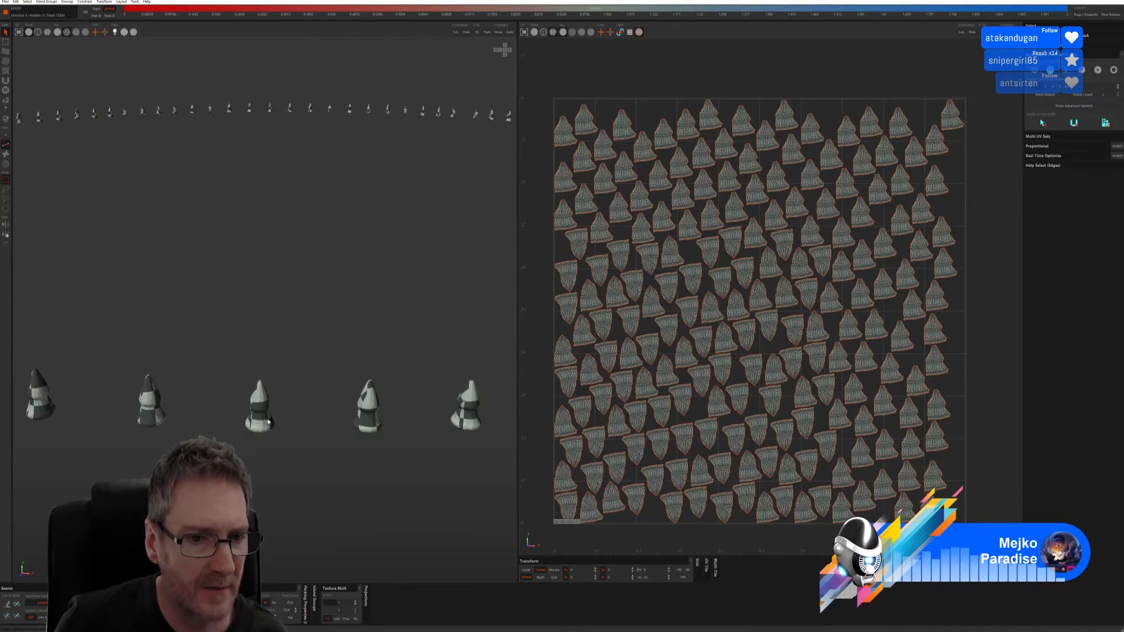
middle_drag(338, 431, 299, 429)
middle_drag(276, 391, 286, 424)
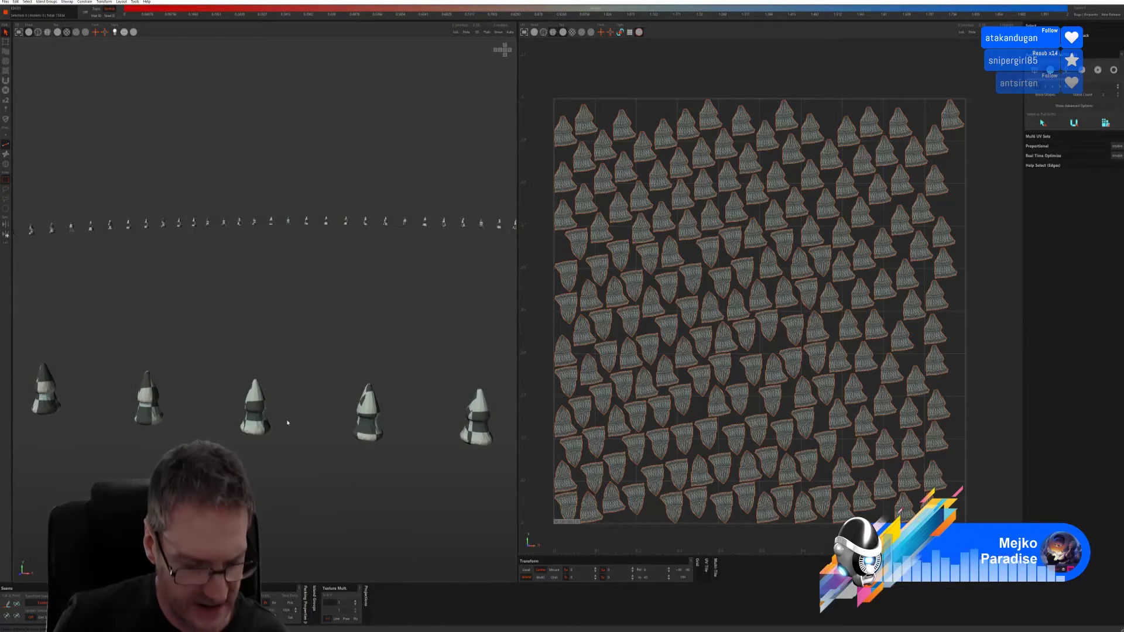
key(ctrl+z)
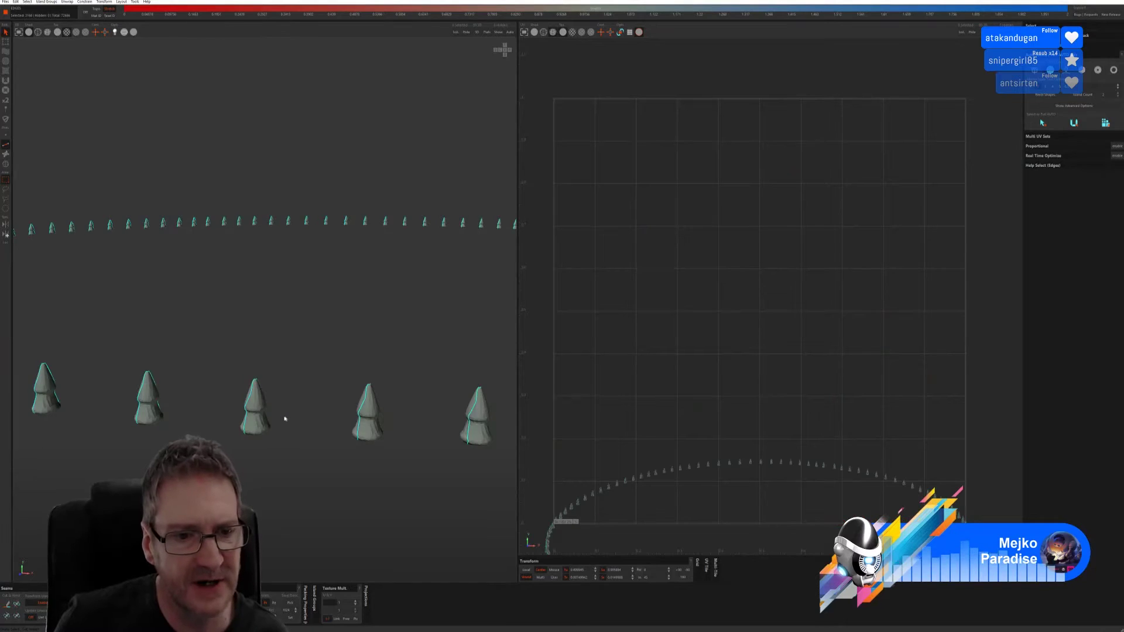
click(285, 418)
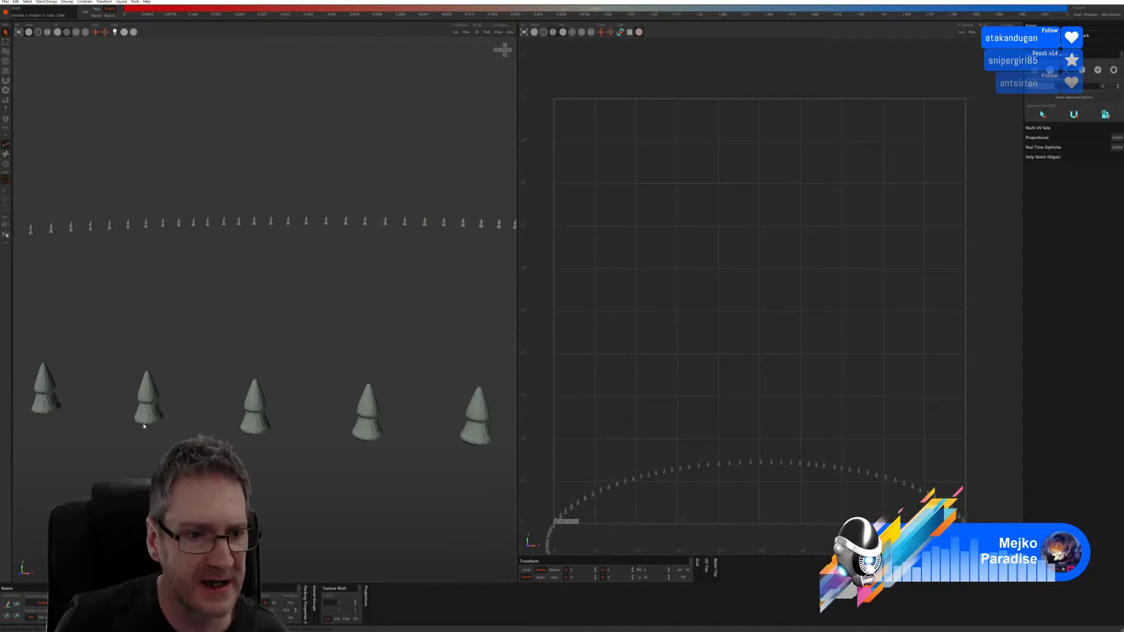
Step: Try the automatic box-projection seam selection on the spikes and clear the selected edges
click(1073, 98)
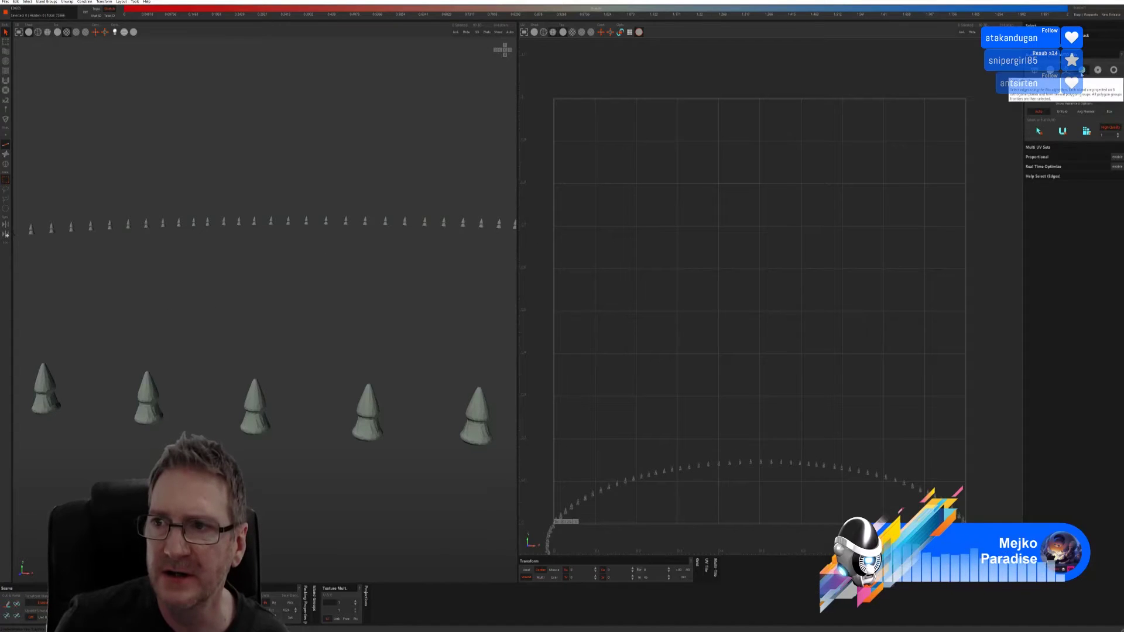
click(1038, 132)
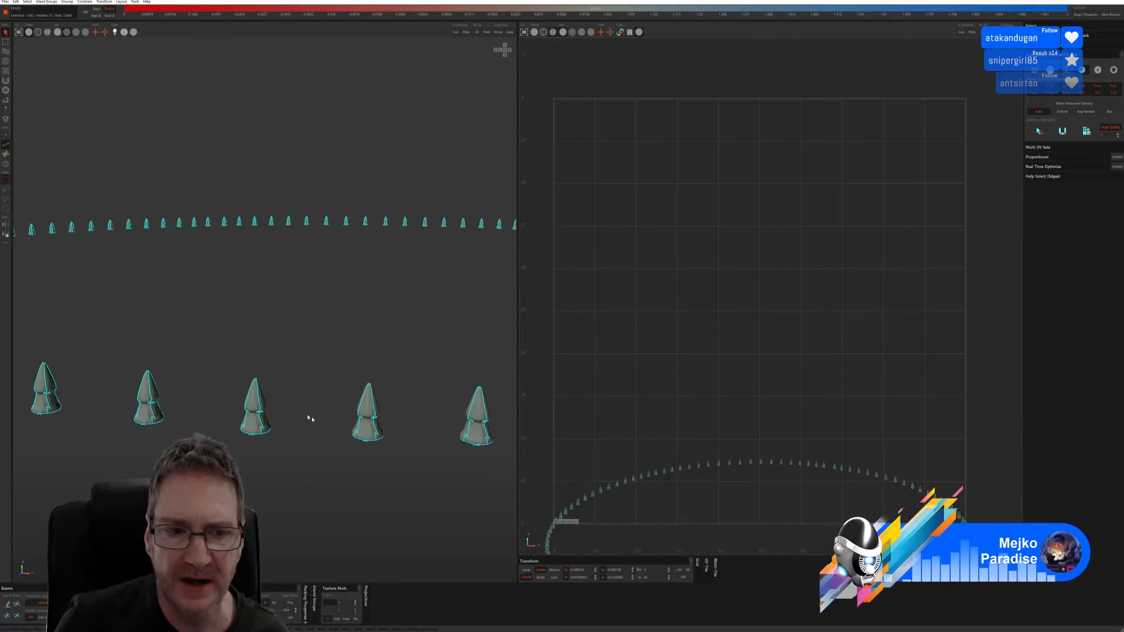
click(269, 422)
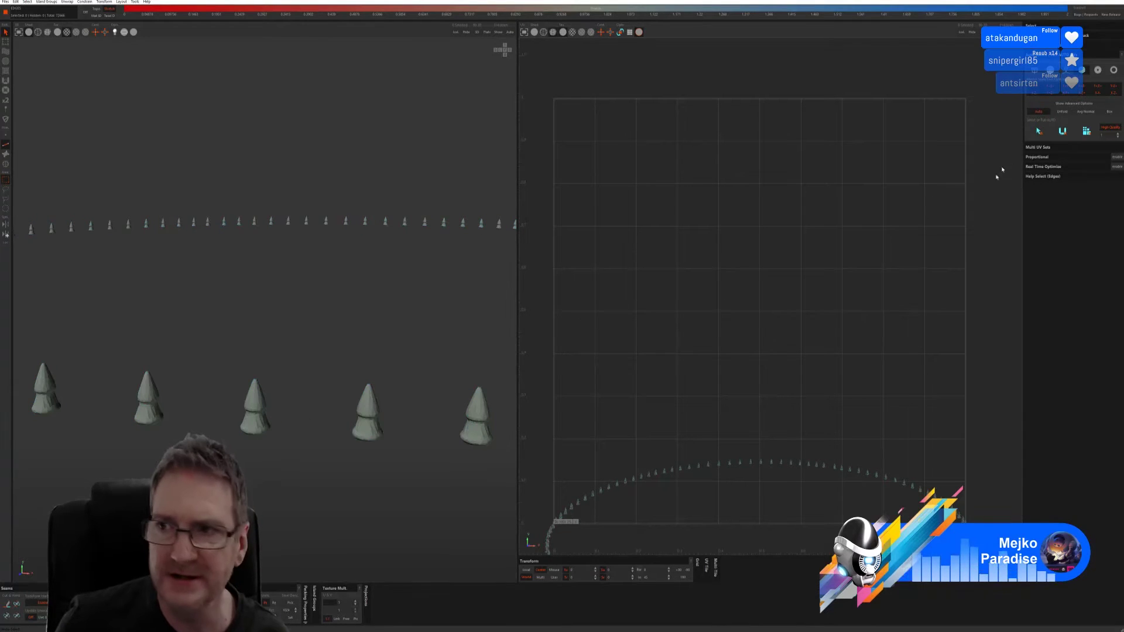
Step: Try the automatic leaf, branch and trunk seam selection on the spikes, unfold and pack them, inspect the result, and undo it
click(1098, 70)
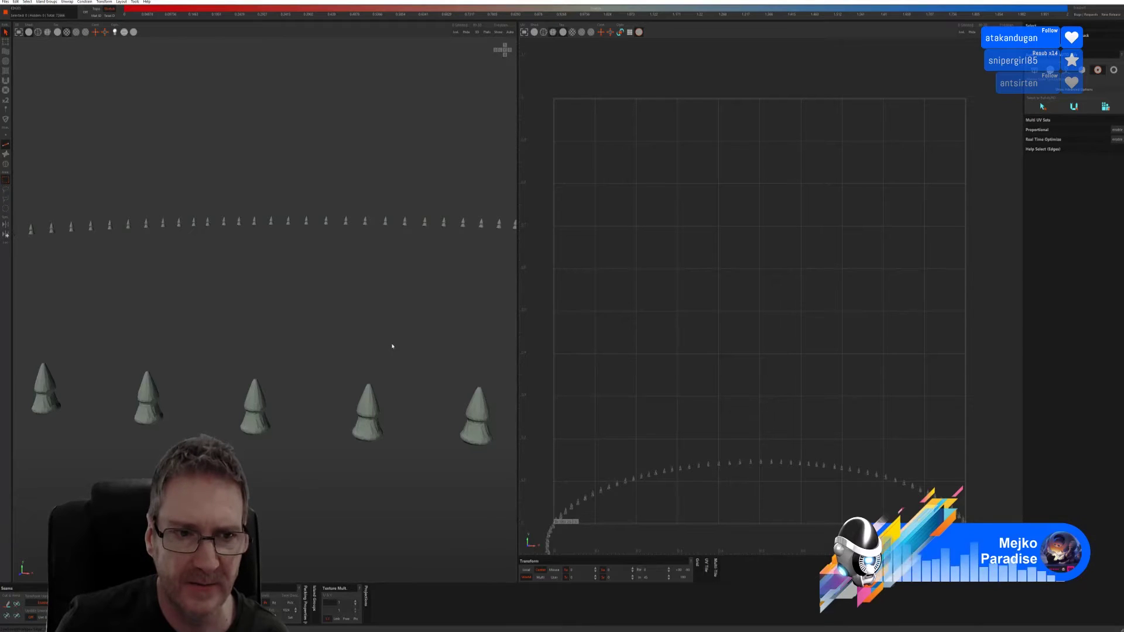
mouse_move(393, 364)
alt+mouse_down()
mouse_move(366, 369)
mouse_move(345, 344)
mouse_move(336, 374)
mouse_move(373, 371)
alt+mouse_up()
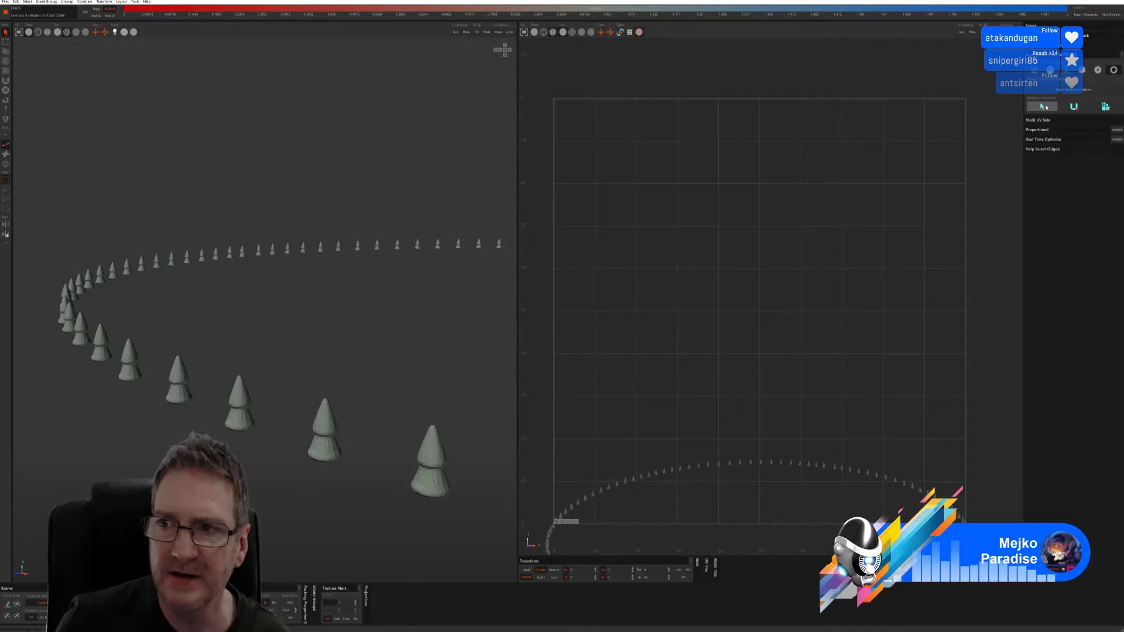
alt+drag(357, 348, 398, 346)
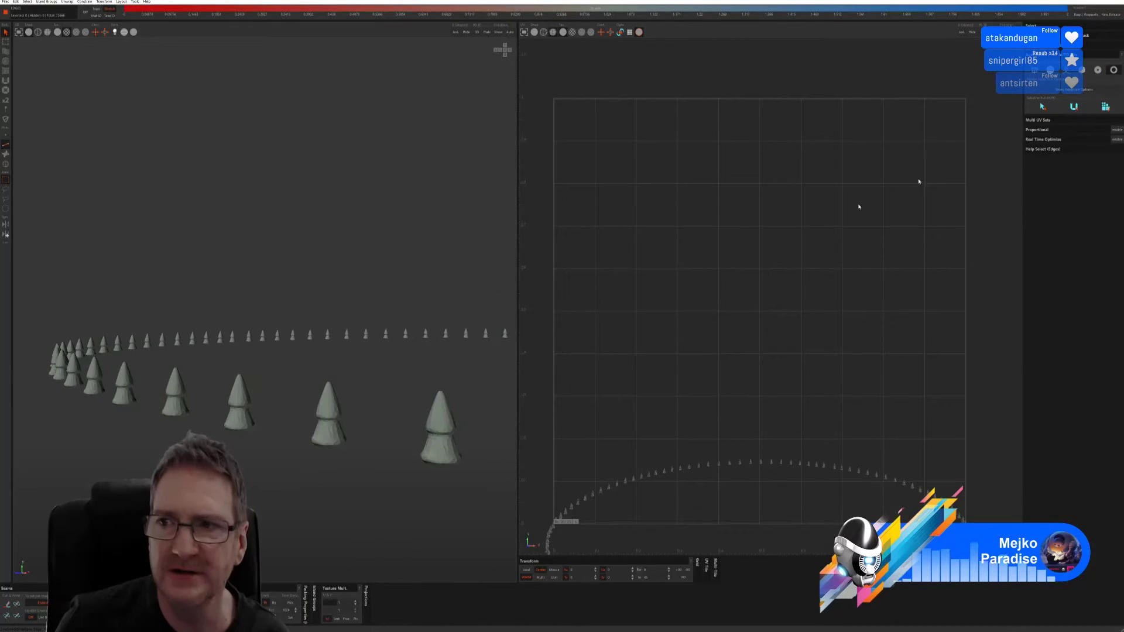
click(1035, 71)
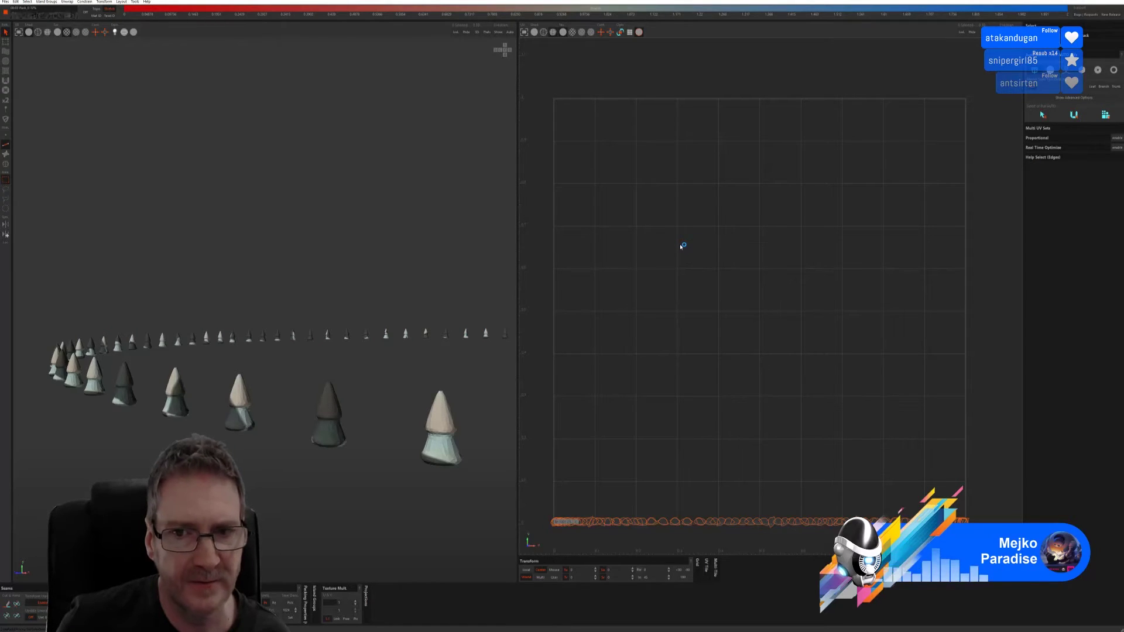
scroll(324, 318, down, 3)
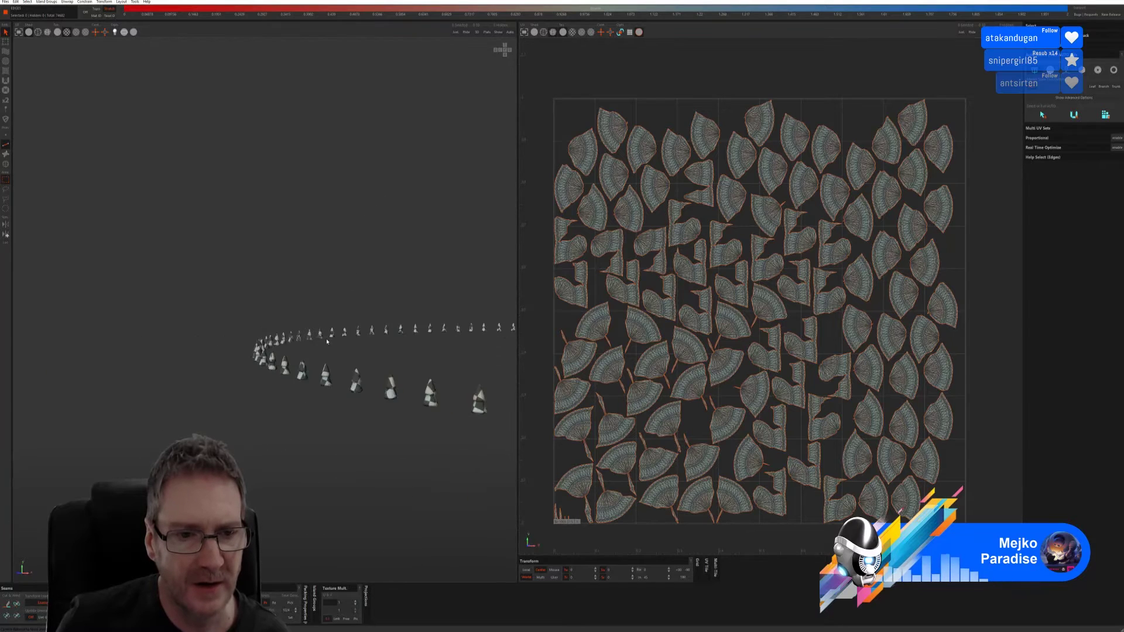
middle_drag(382, 380, 307, 377)
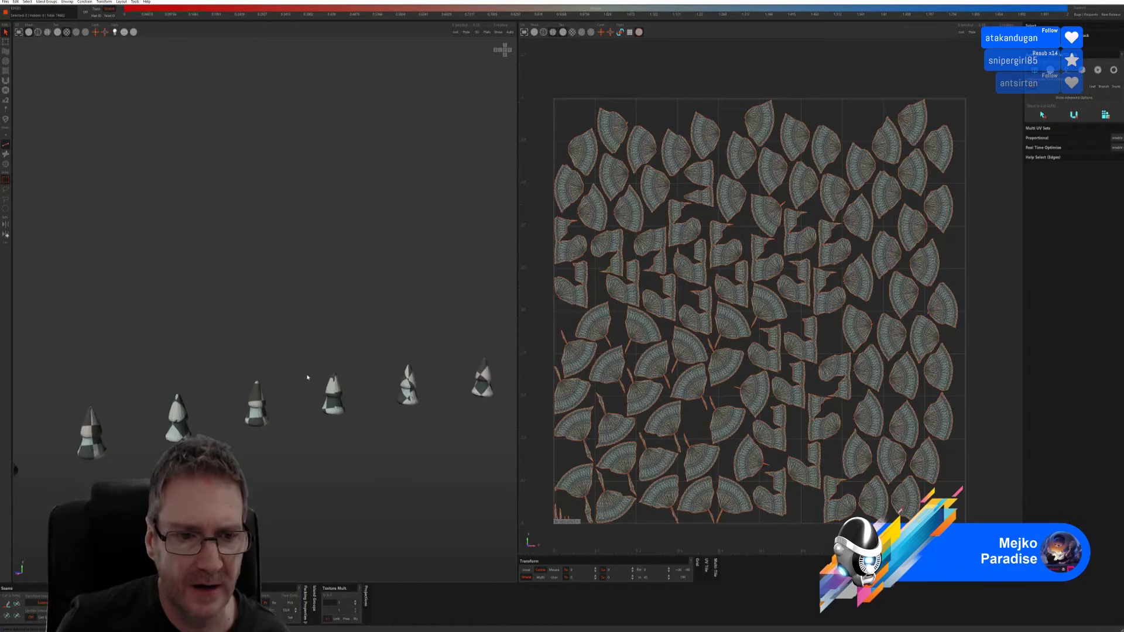
scroll(299, 405, down, 3)
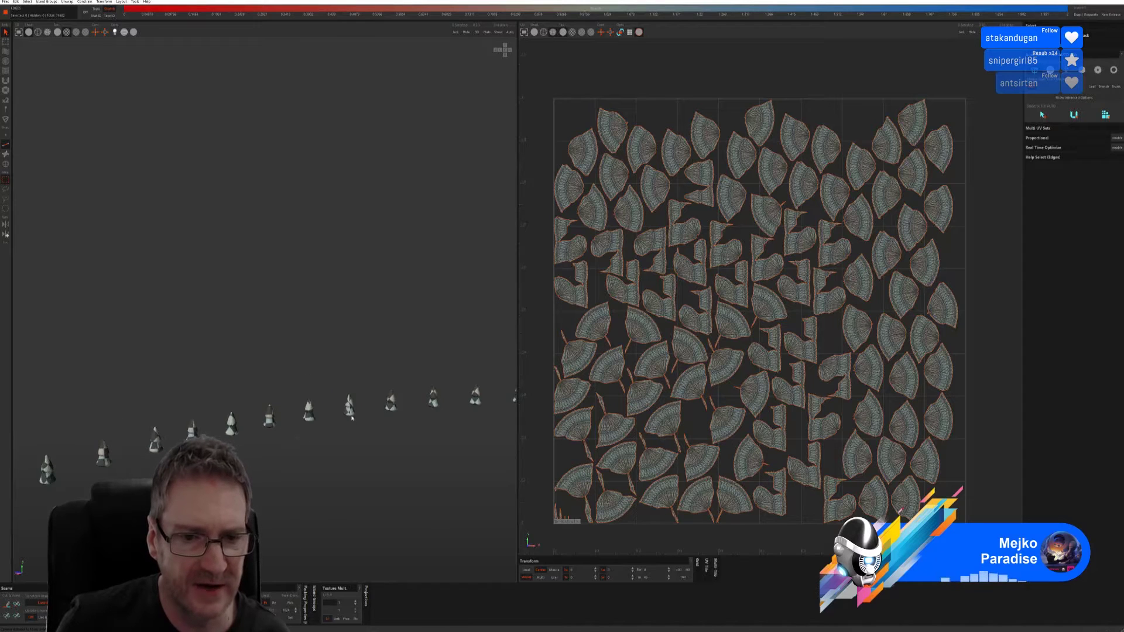
middle_drag(352, 418, 213, 420)
scroll(231, 403, down, 6)
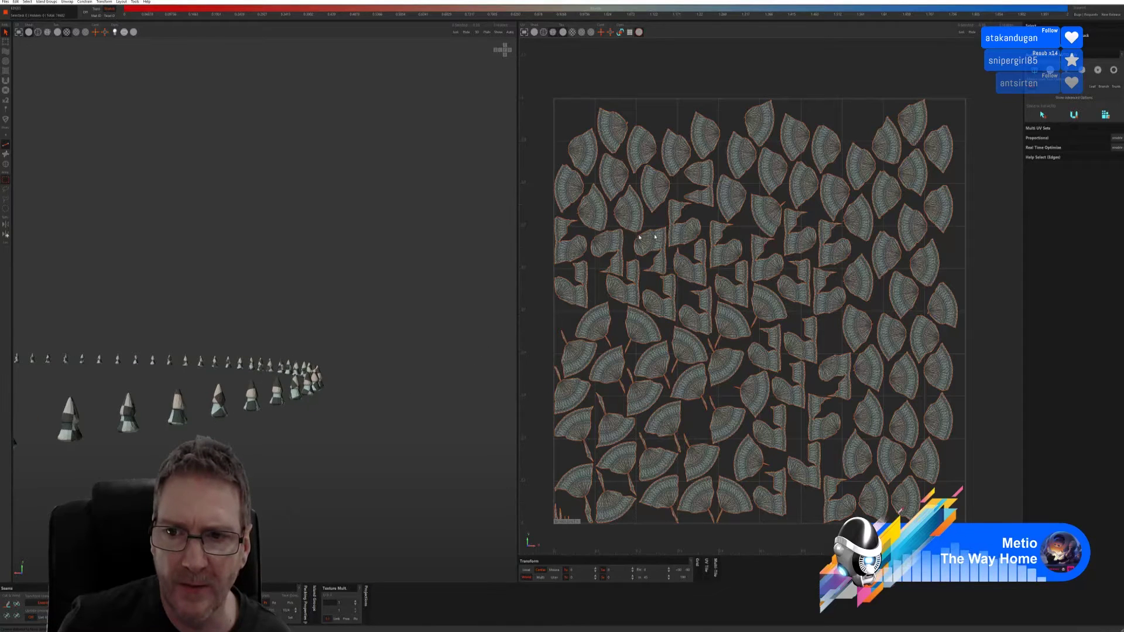
mouse_move(246, 410)
middle_down()
mouse_move(260, 412)
mouse_move(238, 414)
mouse_move(215, 396)
mouse_move(212, 421)
mouse_move(258, 425)
middle_up()
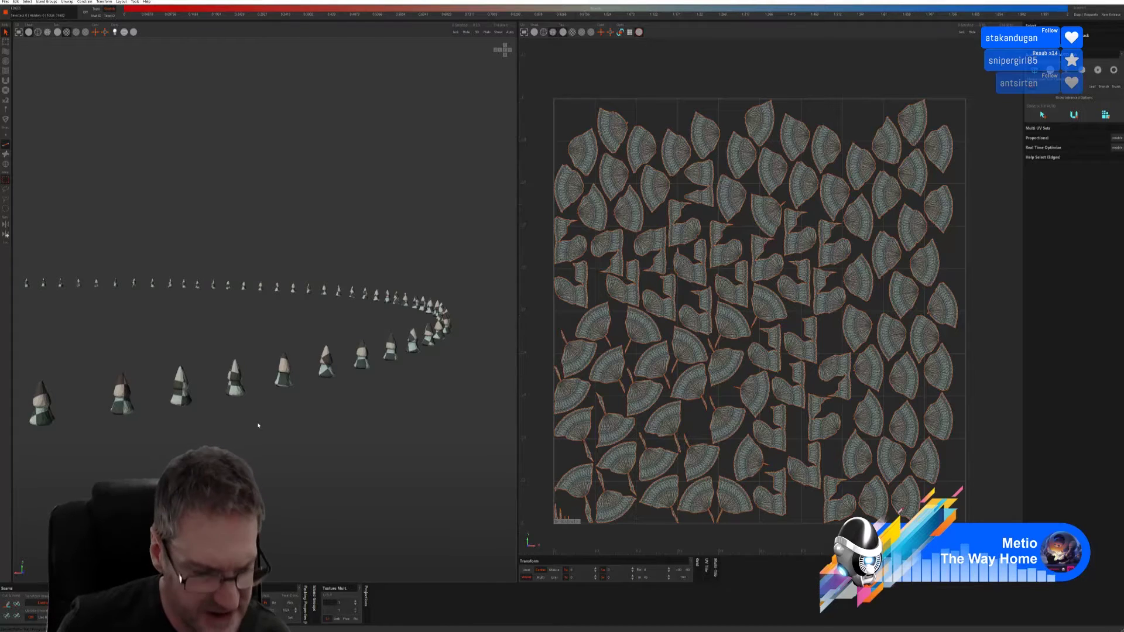
key(ctrl+z)
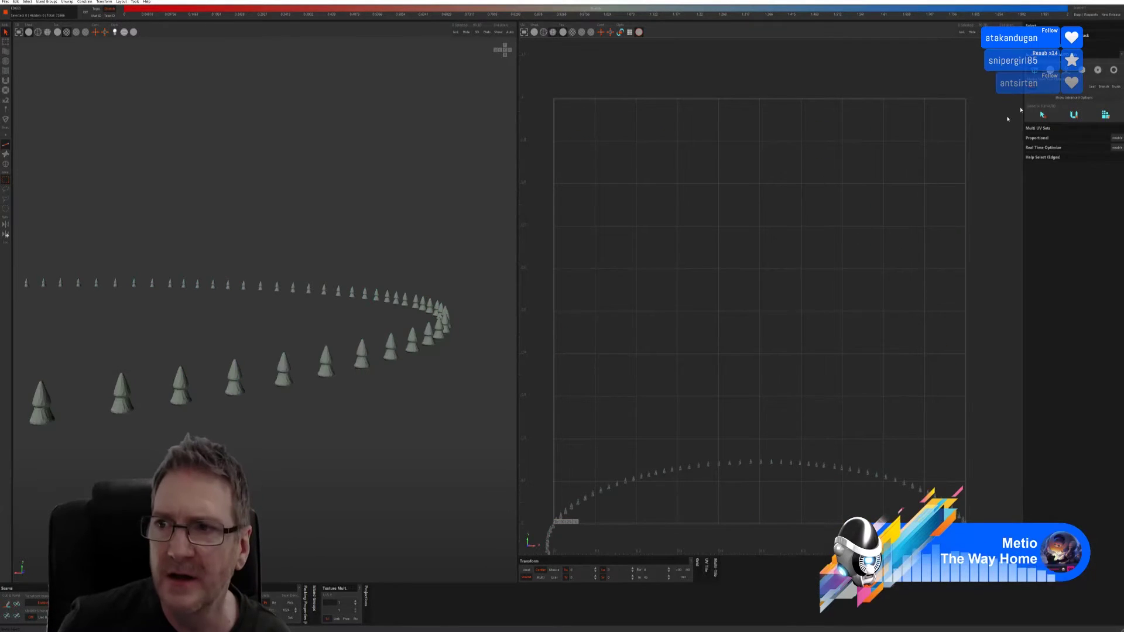
Step: Select the spikes' seams with the automatic mode next to the leaf, branch and trunk one, then unfold, pack and inspect them
click(1043, 115)
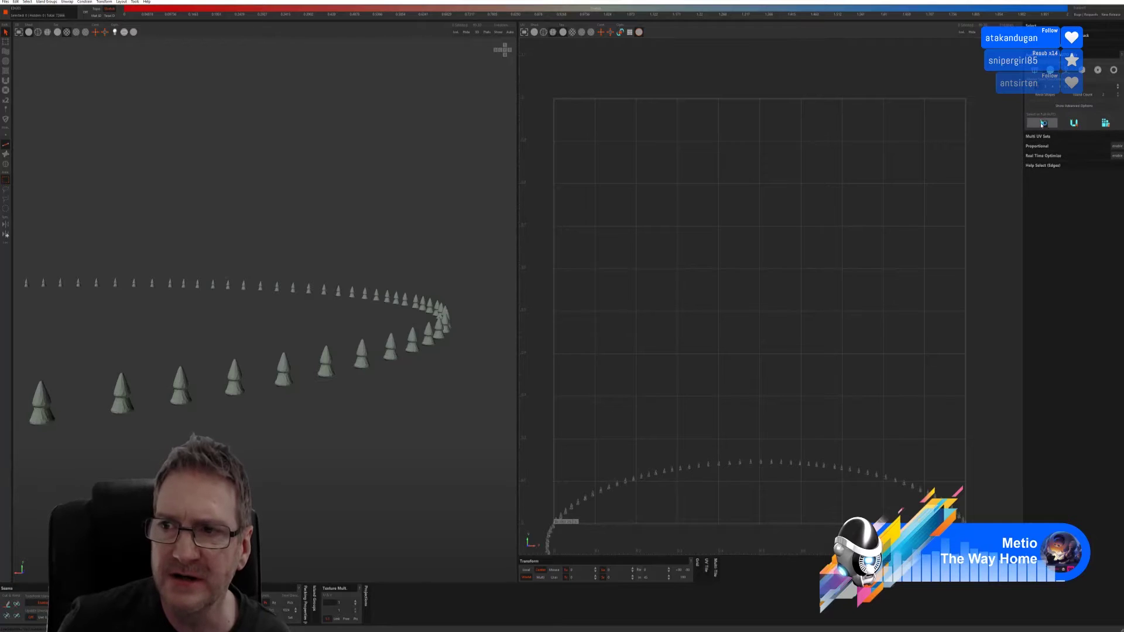
click(1042, 123)
click(1074, 123)
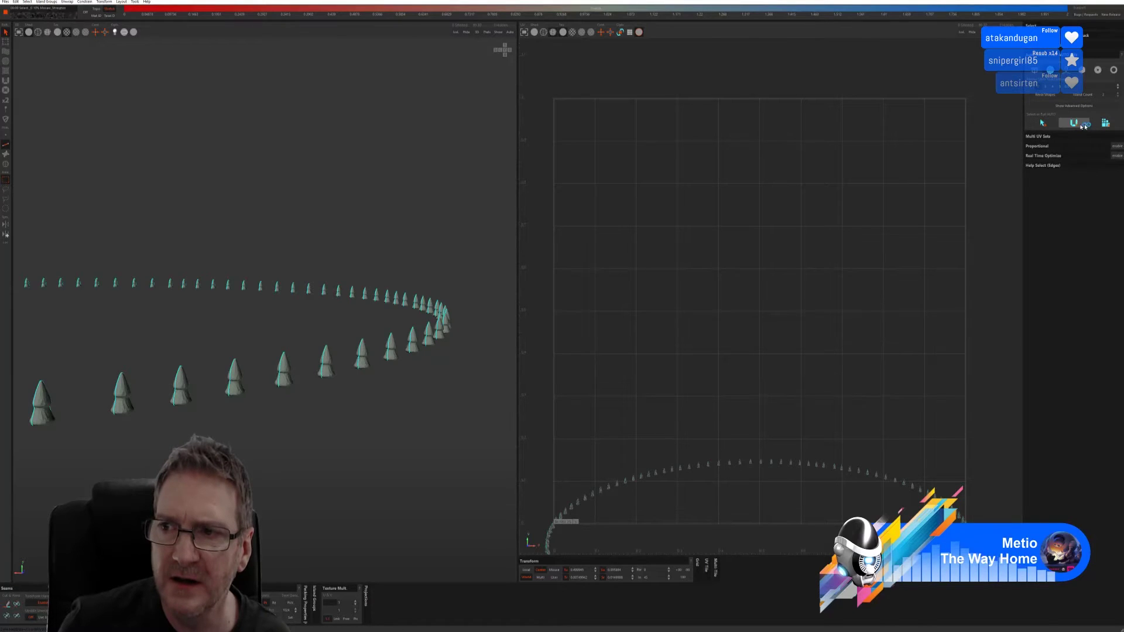
click(1105, 124)
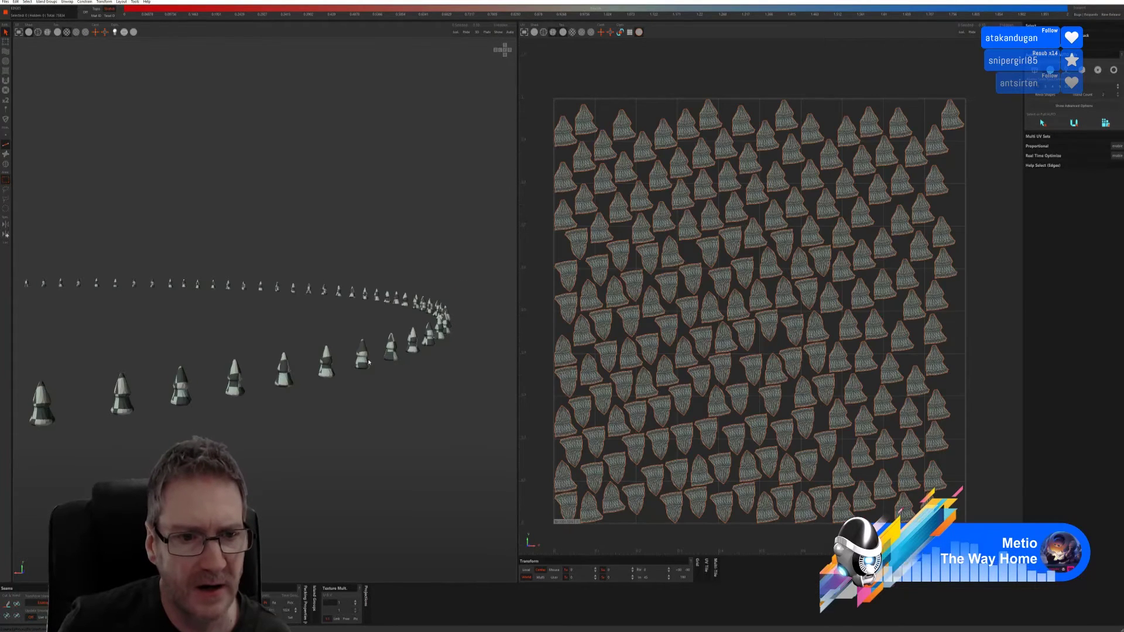
middle_drag(453, 323, 331, 379)
mouse_move(229, 383)
middle_down()
mouse_move(289, 380)
mouse_move(246, 375)
middle_up()
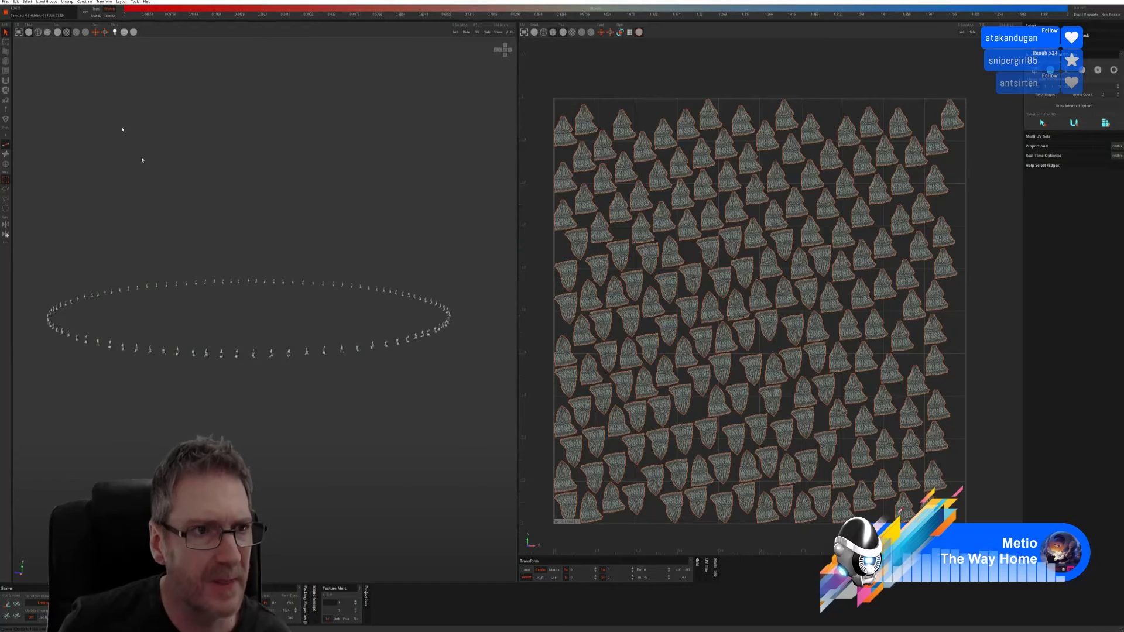
Step: Save the unwrapped spikes and bring them back into the 3ds Max scene, clearing the selection
click(5, 2)
click(20, 17)
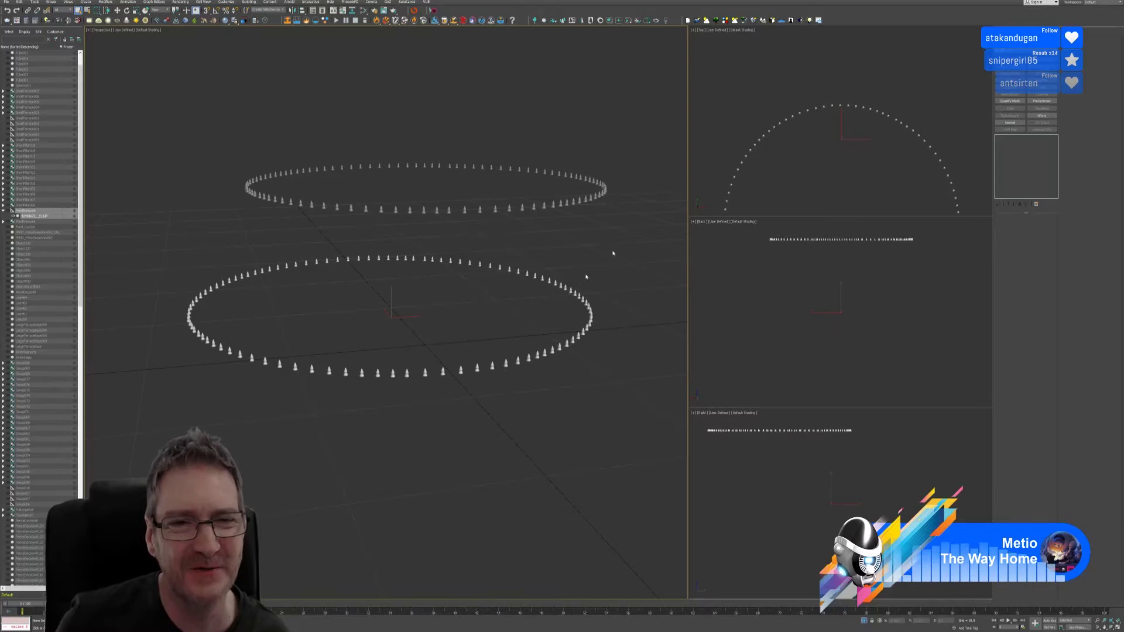
alt+middle_drag(555, 241, 560, 231)
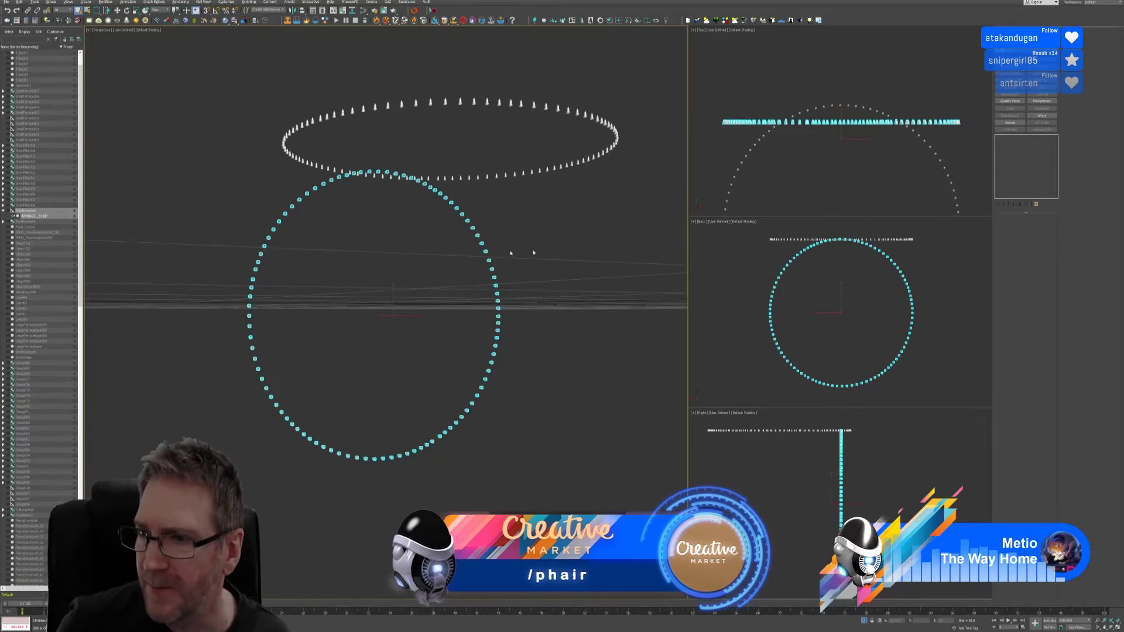
click(552, 241)
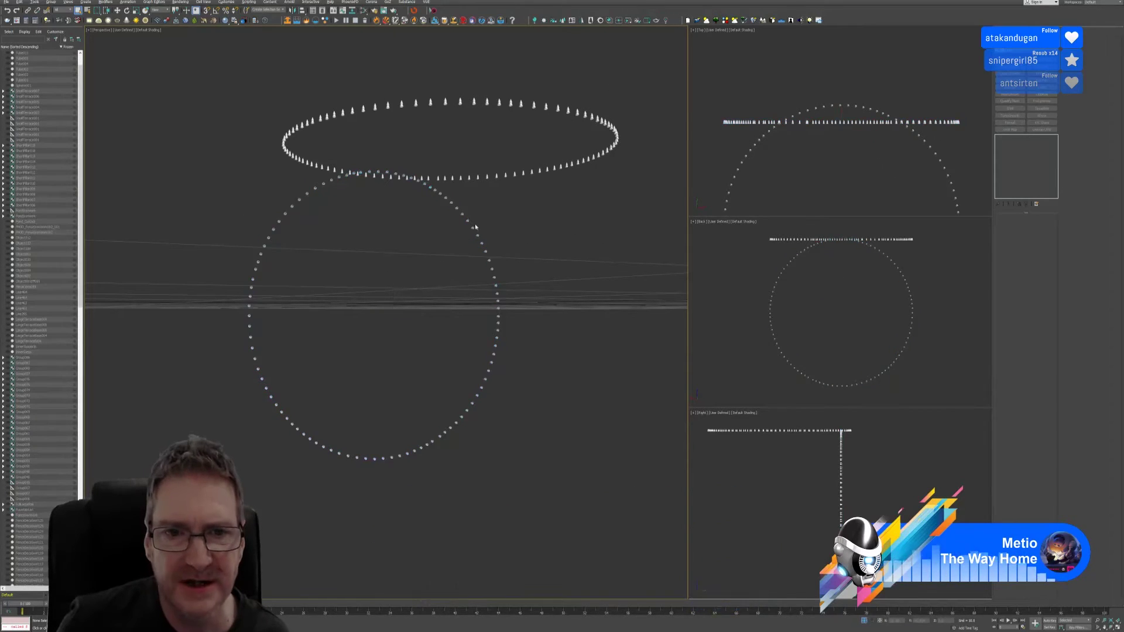
Step: Add an Unwrap UVW modifier to the imported upright ring of spikes and copy the modifier
click(475, 224)
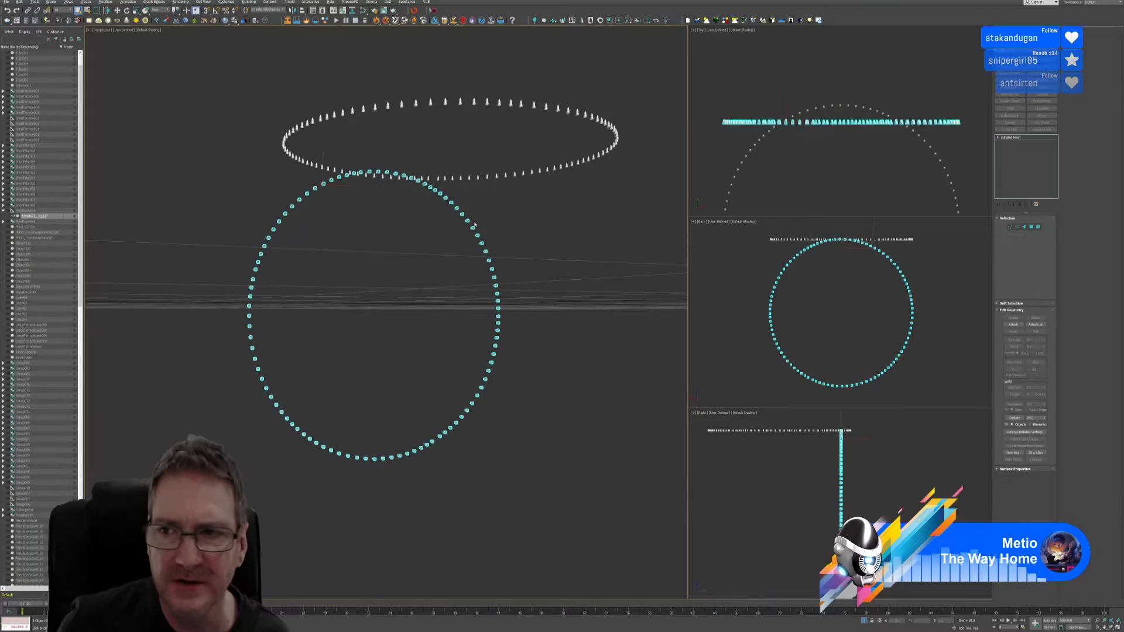
click(1041, 129)
right_click(1021, 141)
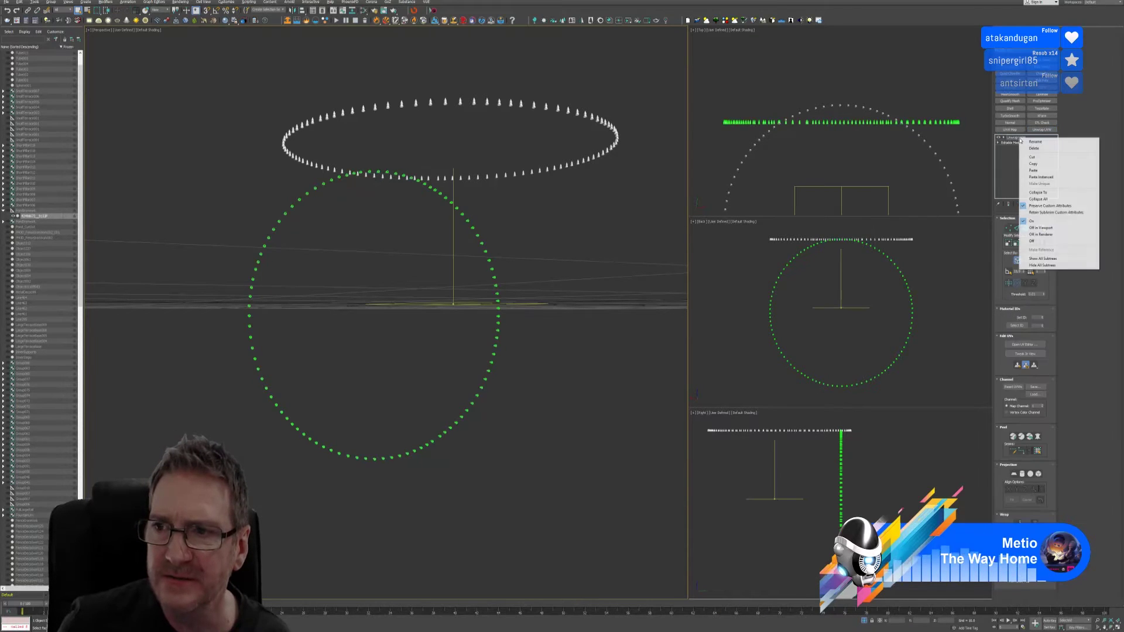
click(1025, 240)
right_click(1019, 141)
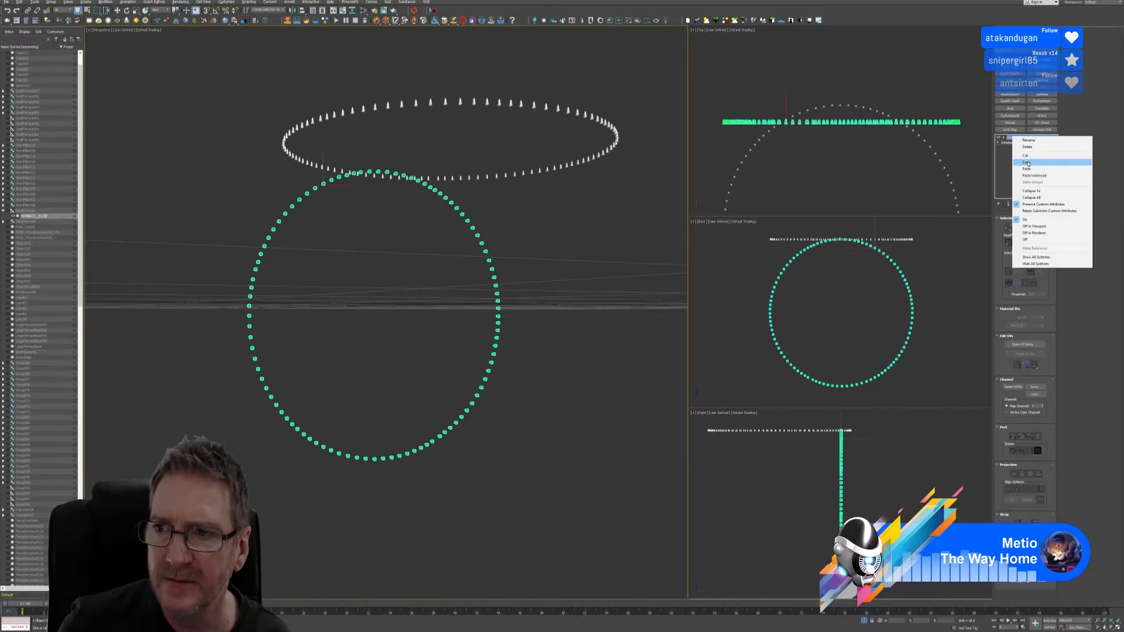
click(1027, 162)
Step: Paste the copied Unwrap UVW modifier onto the original horizontal ring of spikes and delete the imported upright ring
click(325, 165)
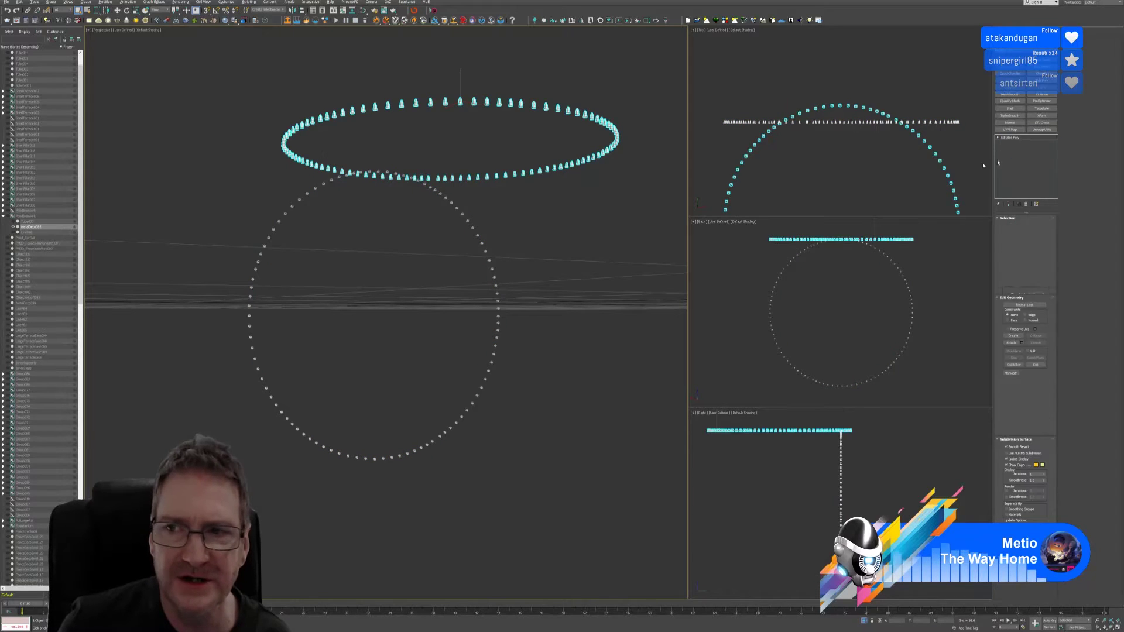
right_click(1019, 138)
click(1028, 168)
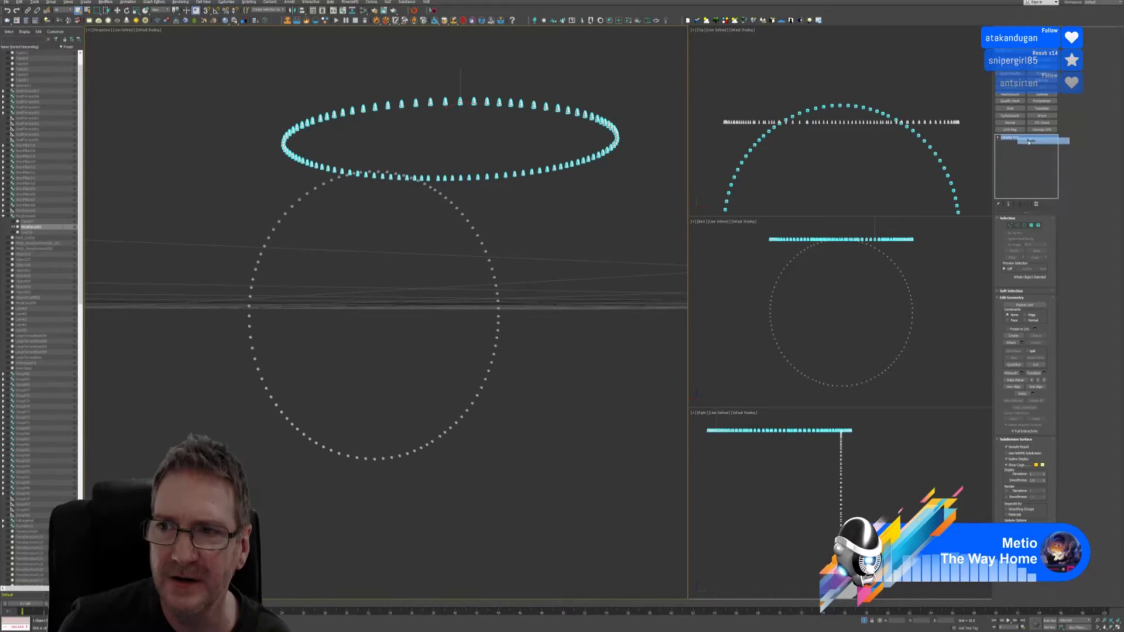
click(497, 306)
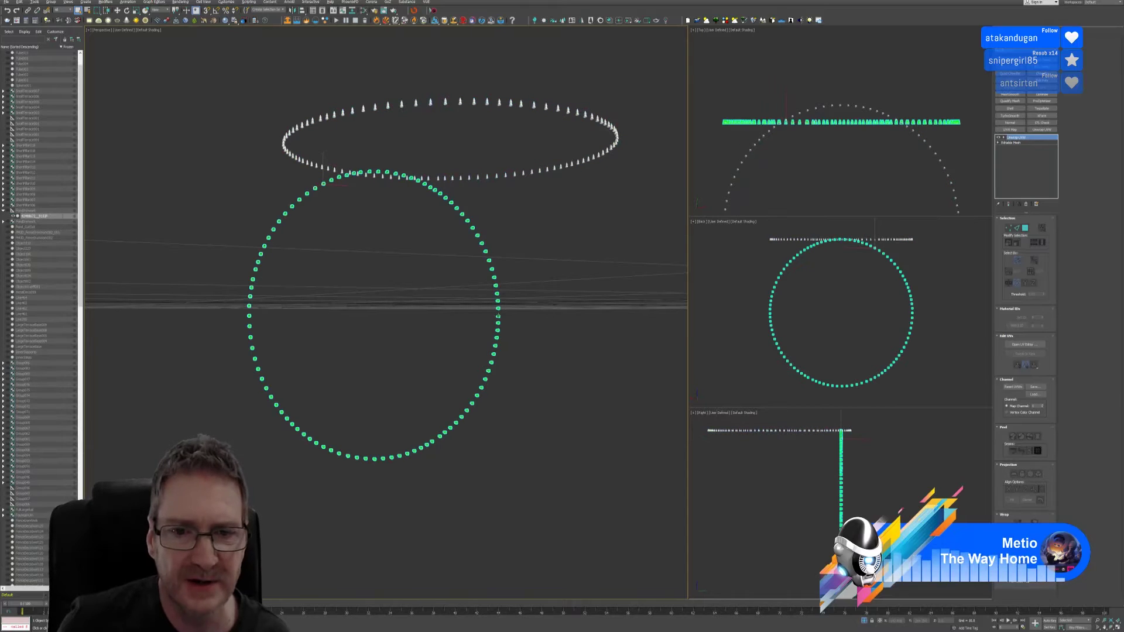
key(Delete)
Step: Assign the fine checker material from the Slate Material Editor to the original ring of spikes and close the editor
mouse_move(526, 302)
alt+middle_down()
mouse_move(531, 219)
mouse_move(515, 302)
alt+middle_up()
scroll(400, 301, up, 10)
scroll(400, 301, down, 7)
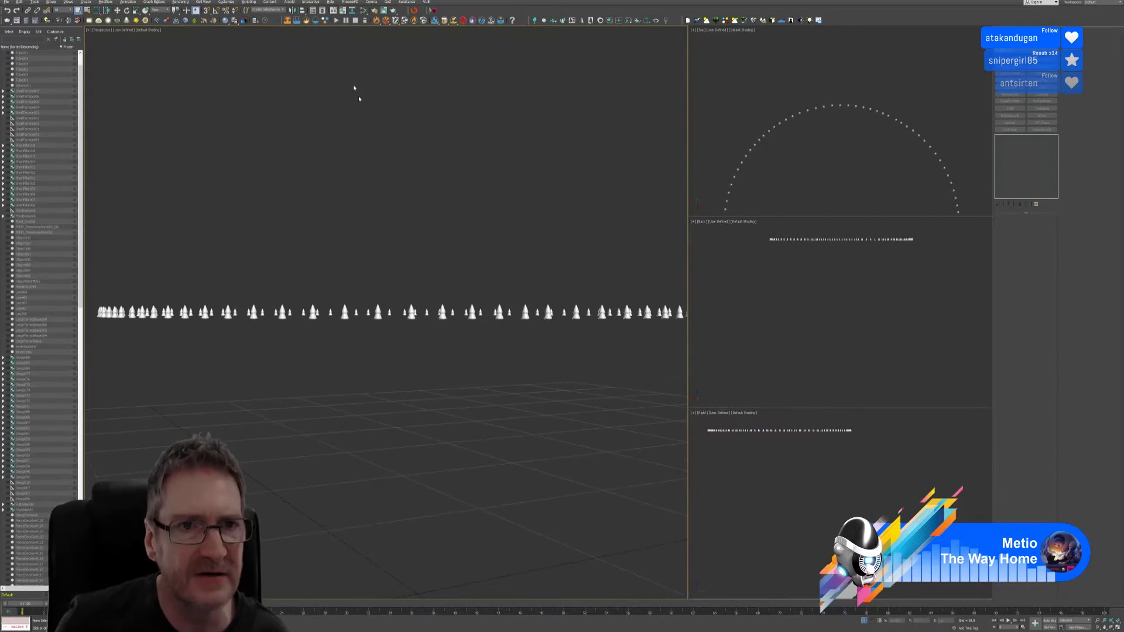
click(363, 11)
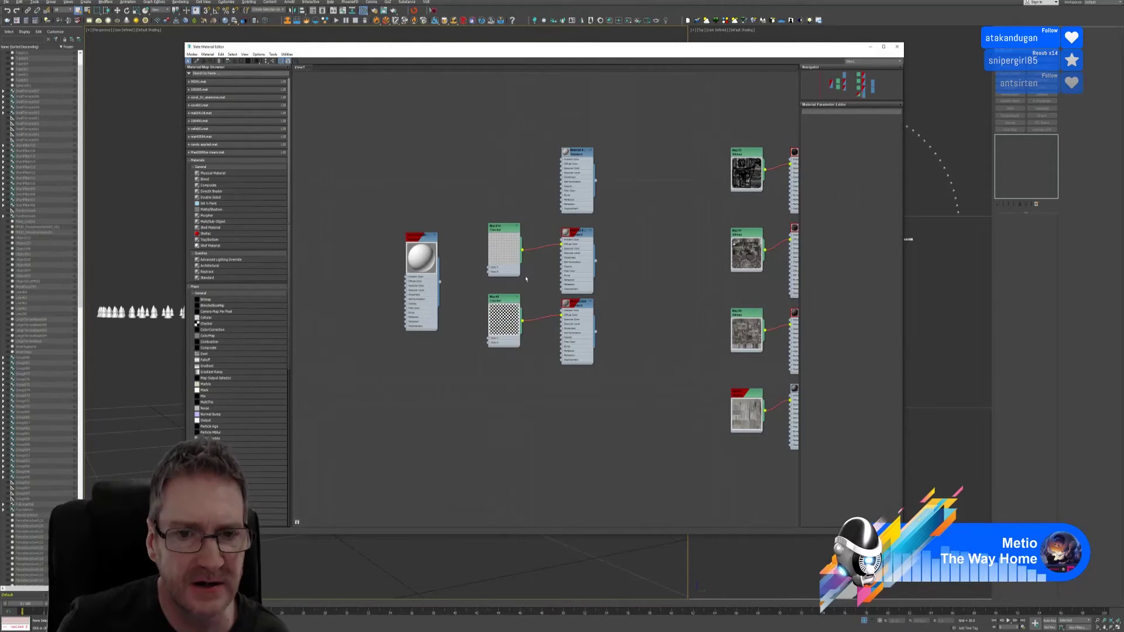
double_click(574, 233)
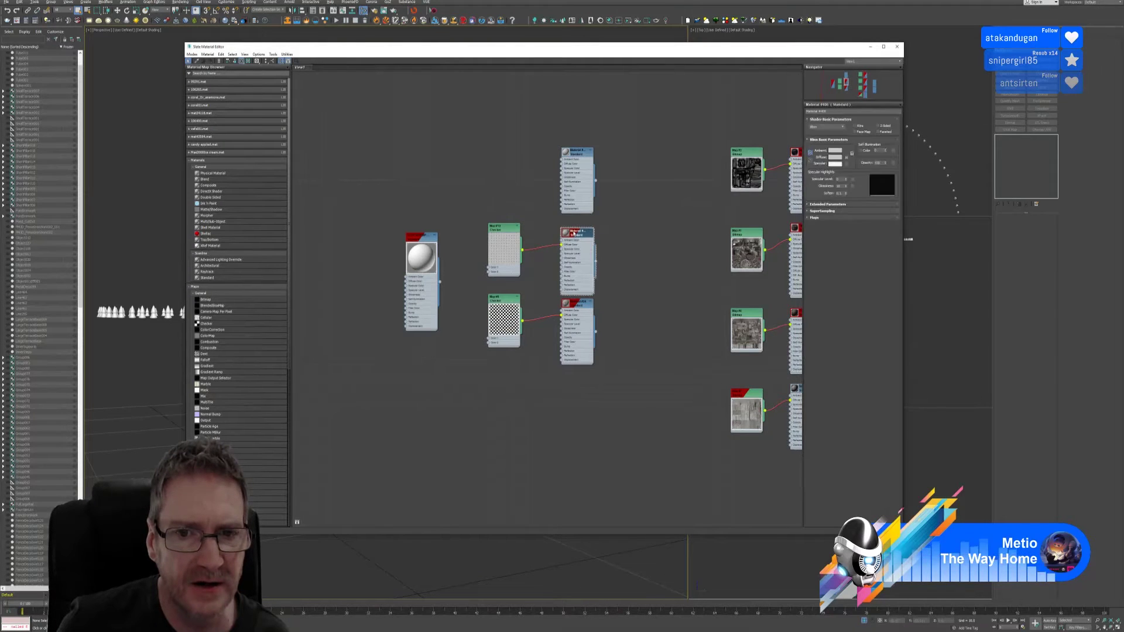
right_click(573, 232)
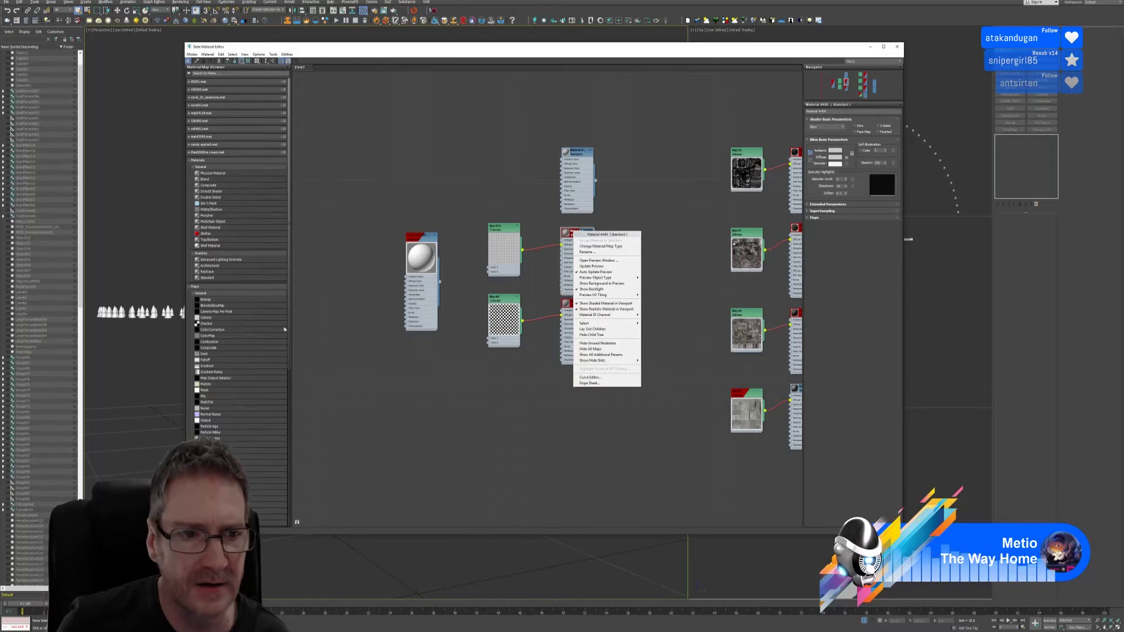
click(175, 312)
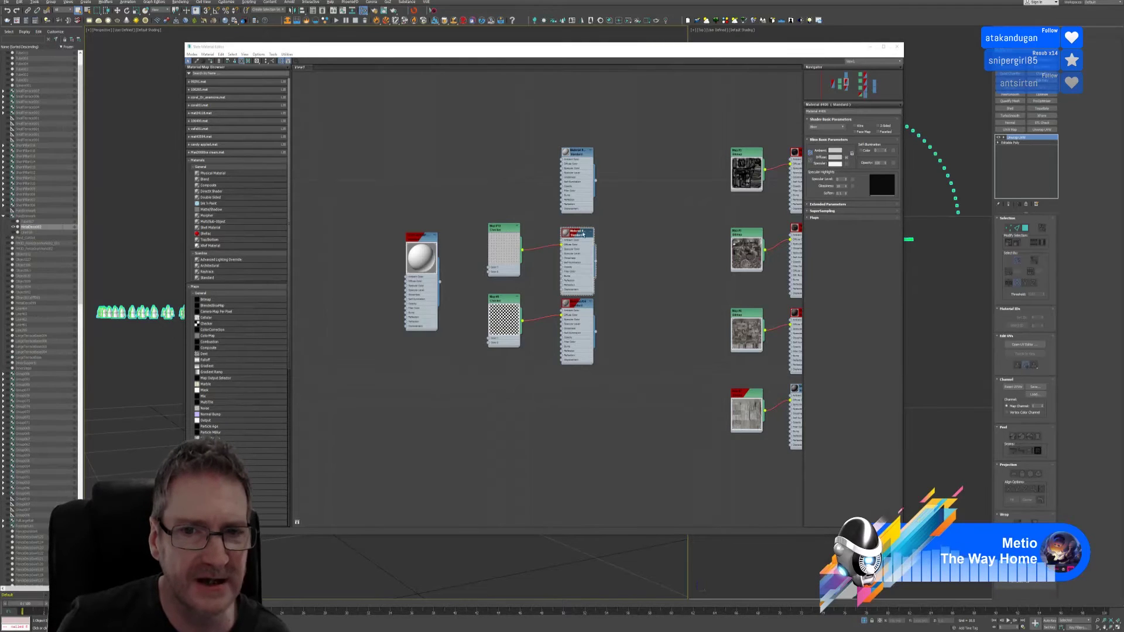
right_click(582, 234)
click(592, 242)
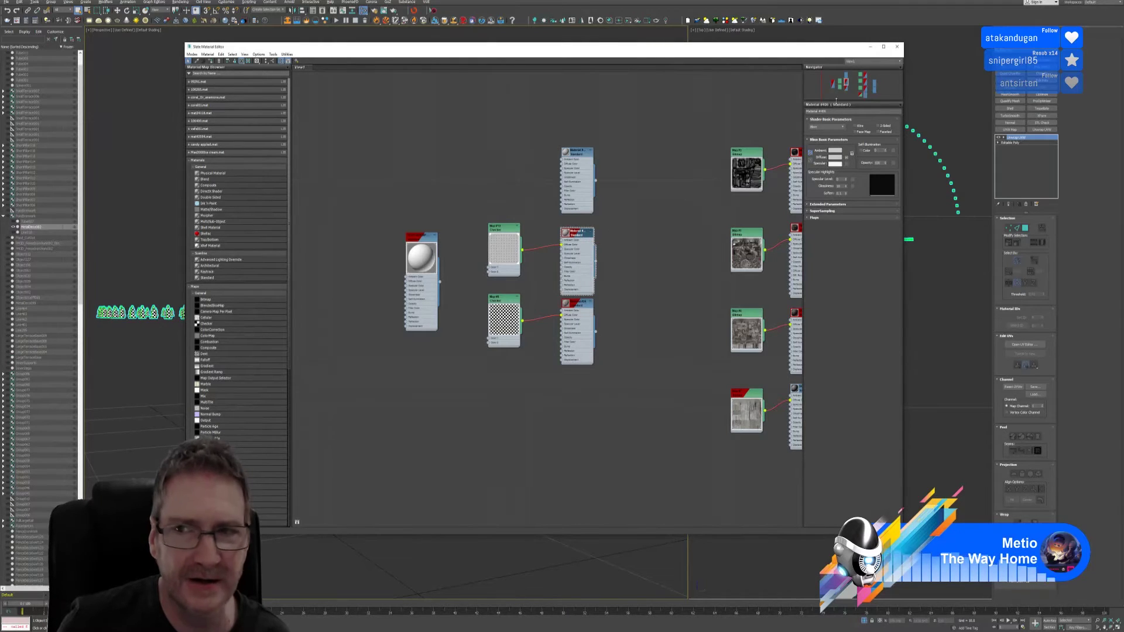
click(897, 46)
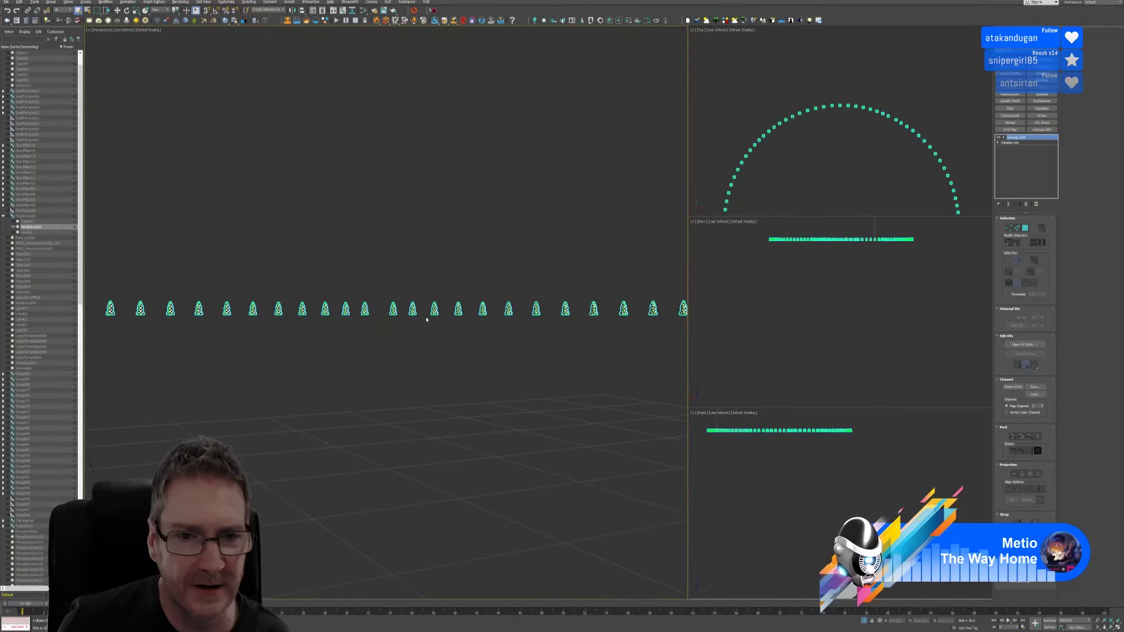
Step: Examine the checker pattern on the spikes around the ring for stretching and visible seams
scroll(419, 318, up, 5)
scroll(433, 325, up, 4)
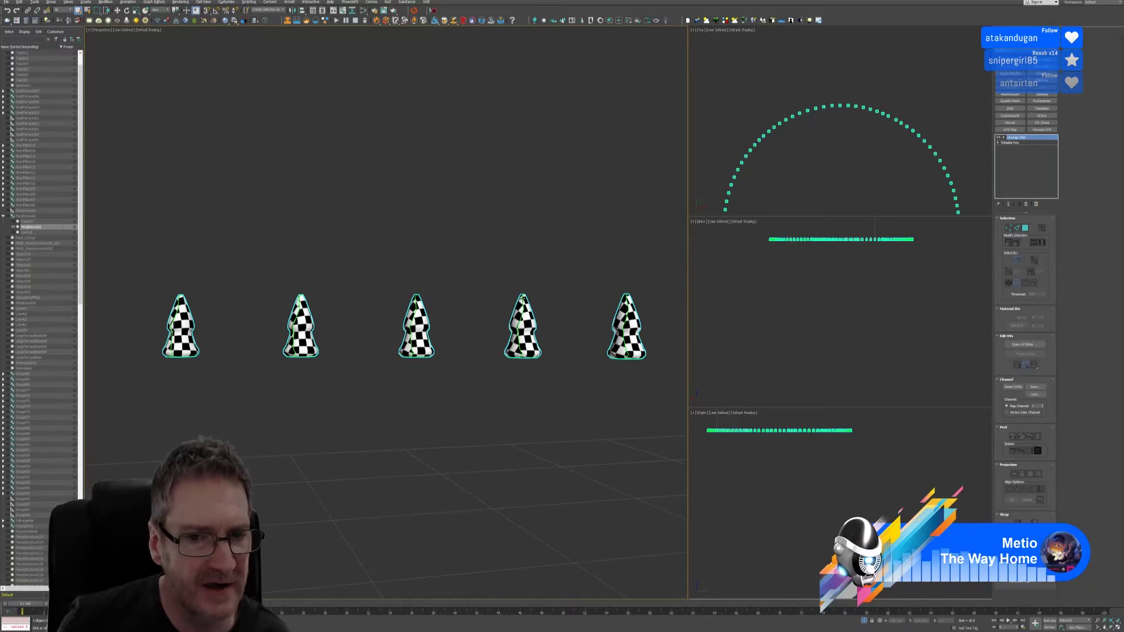
scroll(517, 392, down, 6)
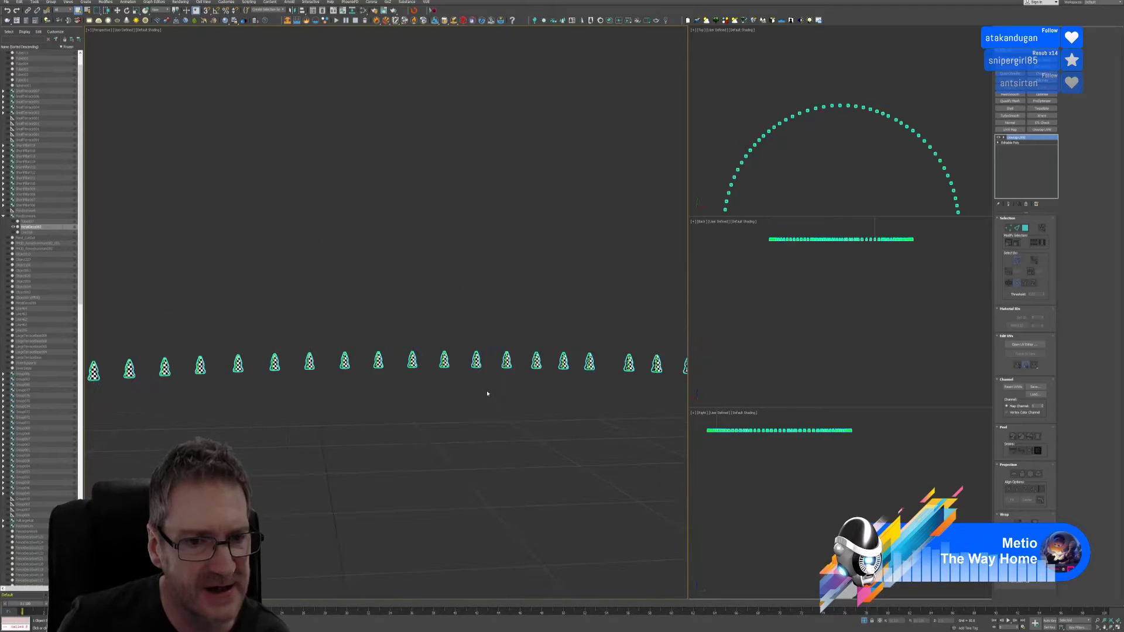
scroll(488, 394, down, 5)
scroll(480, 419, up, 10)
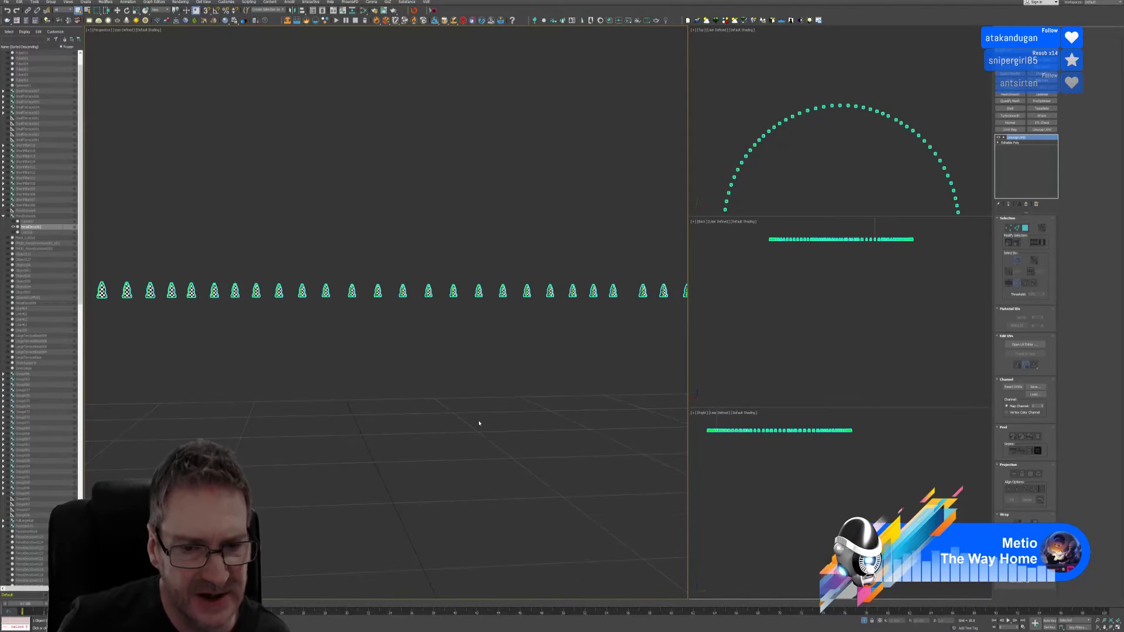
mouse_move(498, 415)
alt+middle_down()
mouse_move(539, 422)
mouse_move(514, 423)
alt+middle_up()
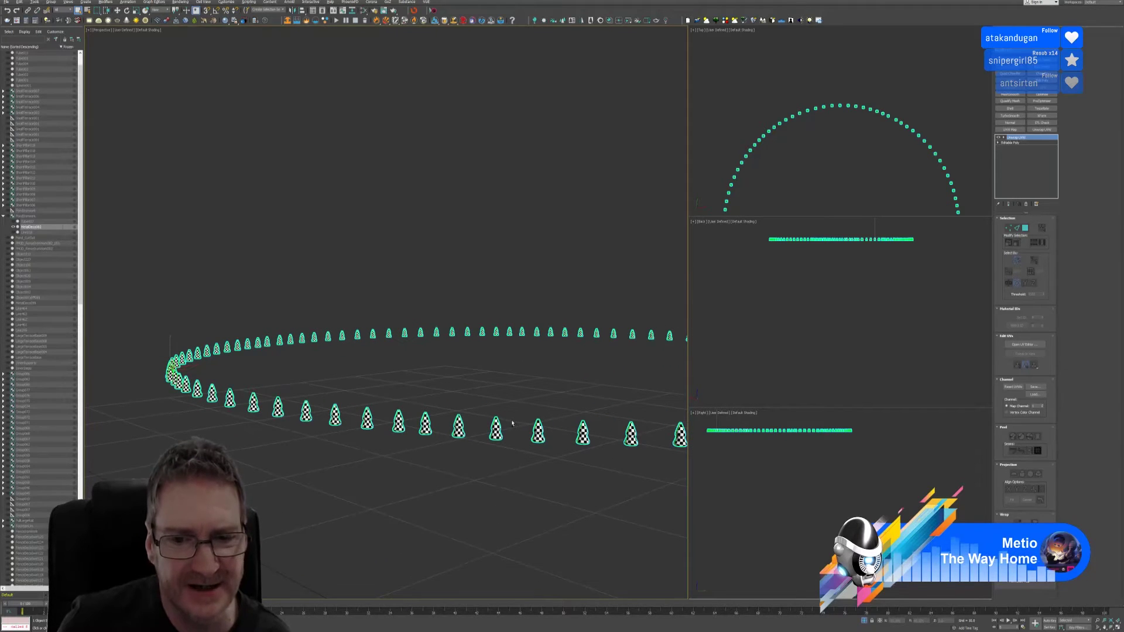
scroll(513, 423, up, 6)
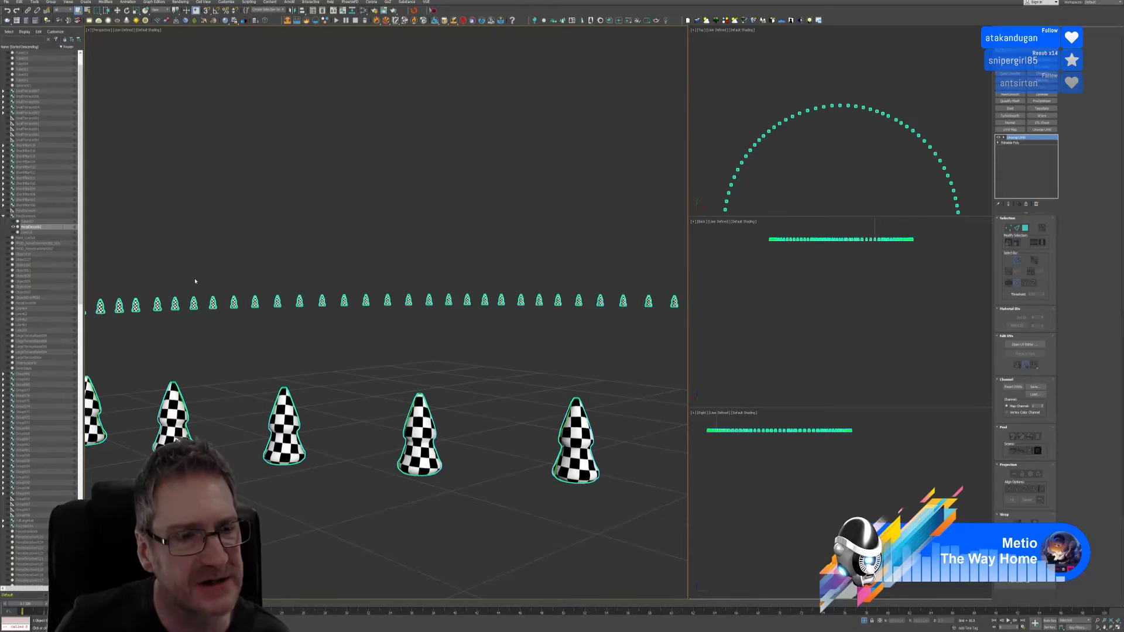
Step: Switch to the web browser, open the copied image link in a new tab and examine the enlarged material node graph
key(alt+Tab)
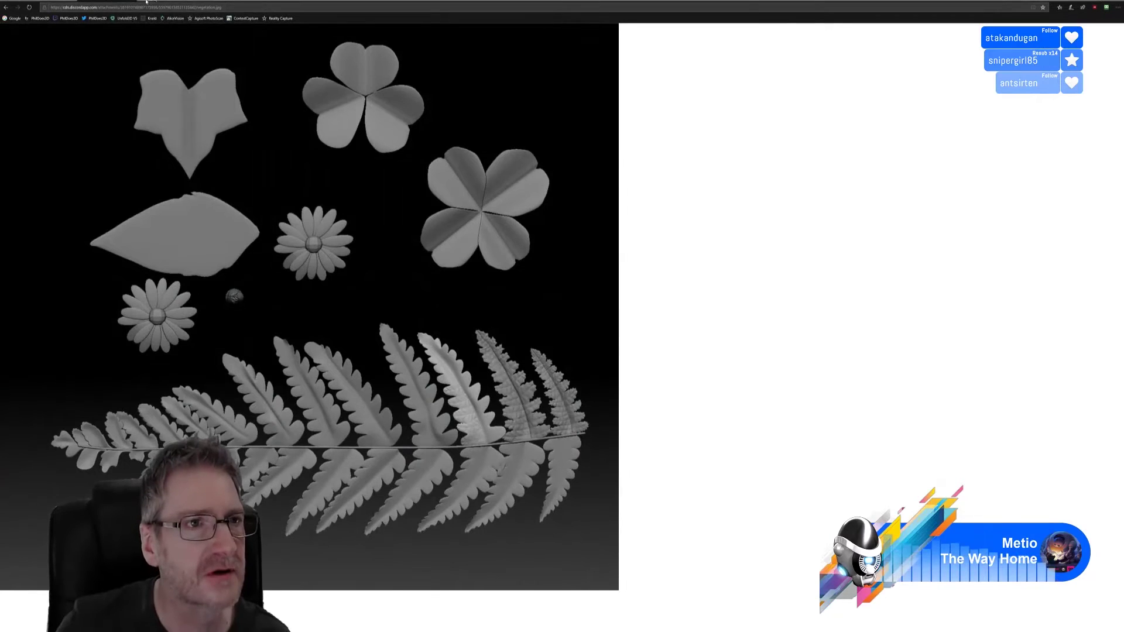
key(ctrl+t)
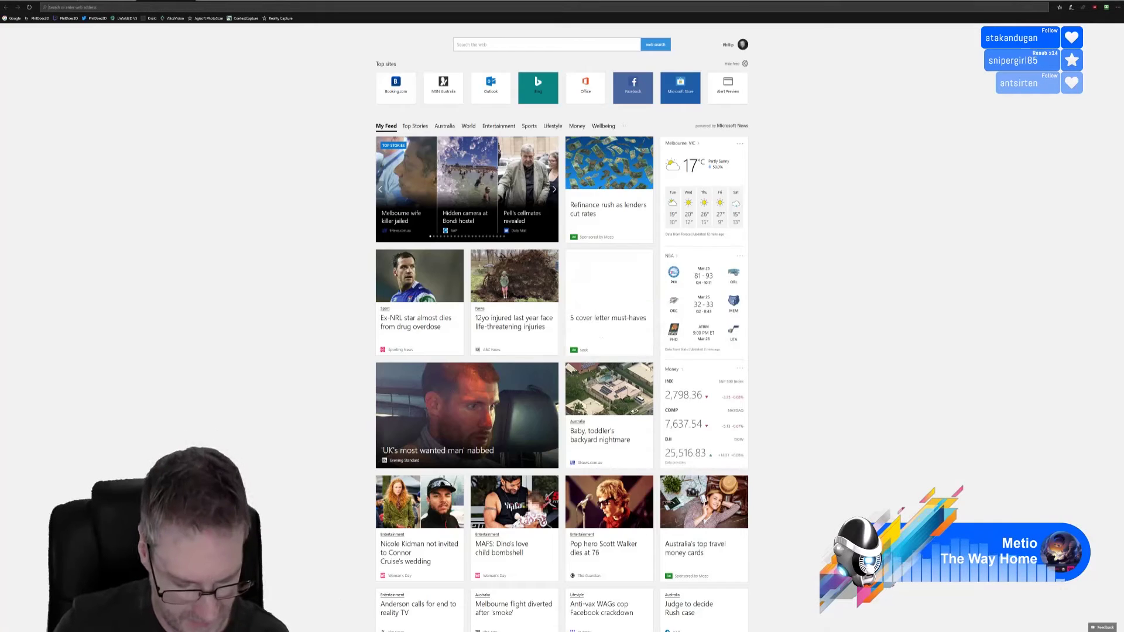
key(ctrl+v)
key(Return)
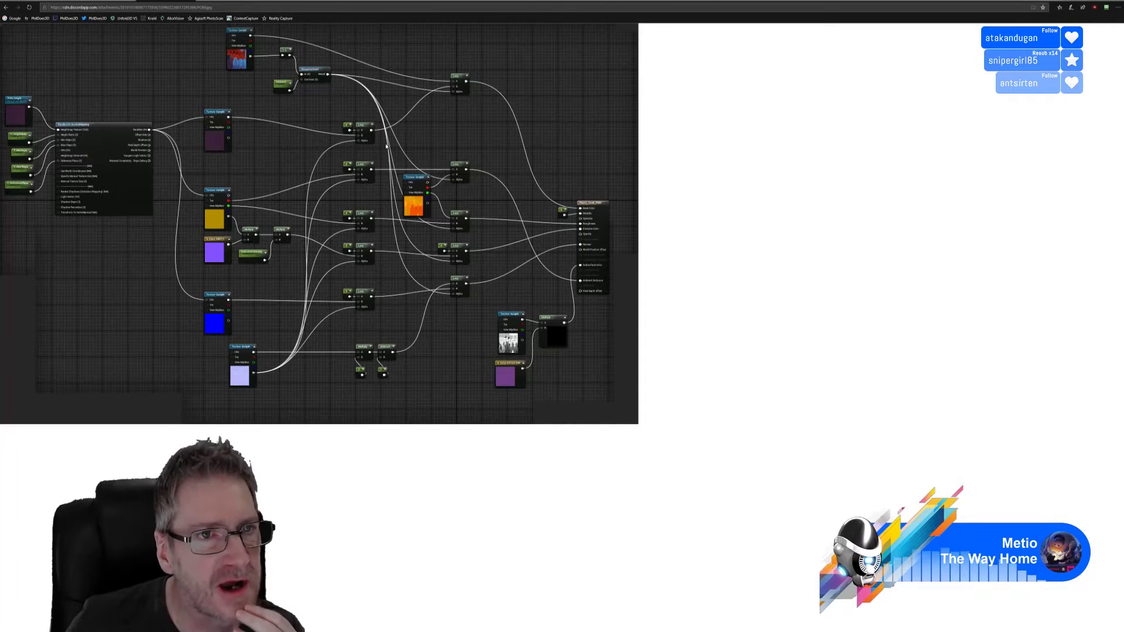
ctrl+scroll(442, 234, up, 4)
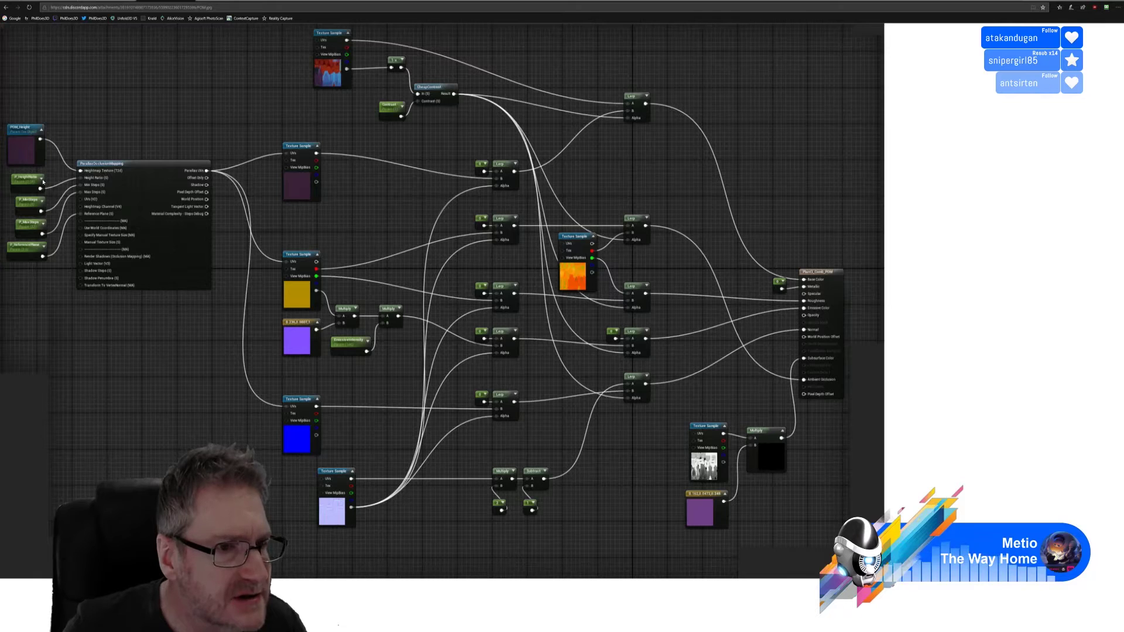
ctrl+scroll(35, 185, up, 1)
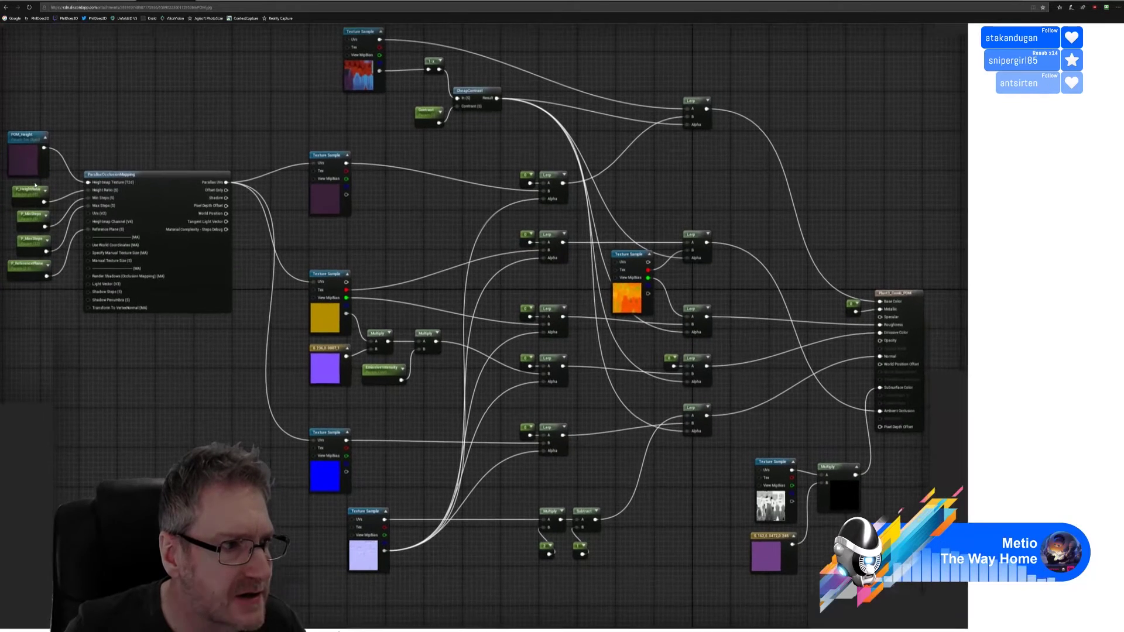
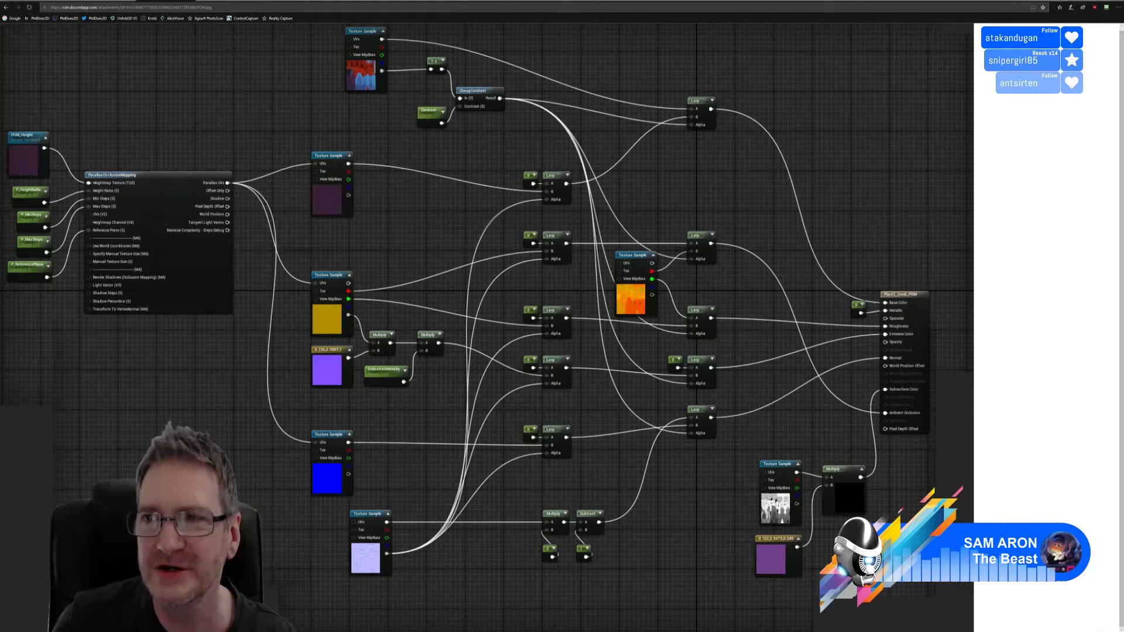
Step: Return to 3ds Max, assign the plain white material to the ring of spikes and exit isolation to show the whole gazebo
key(alt+Tab)
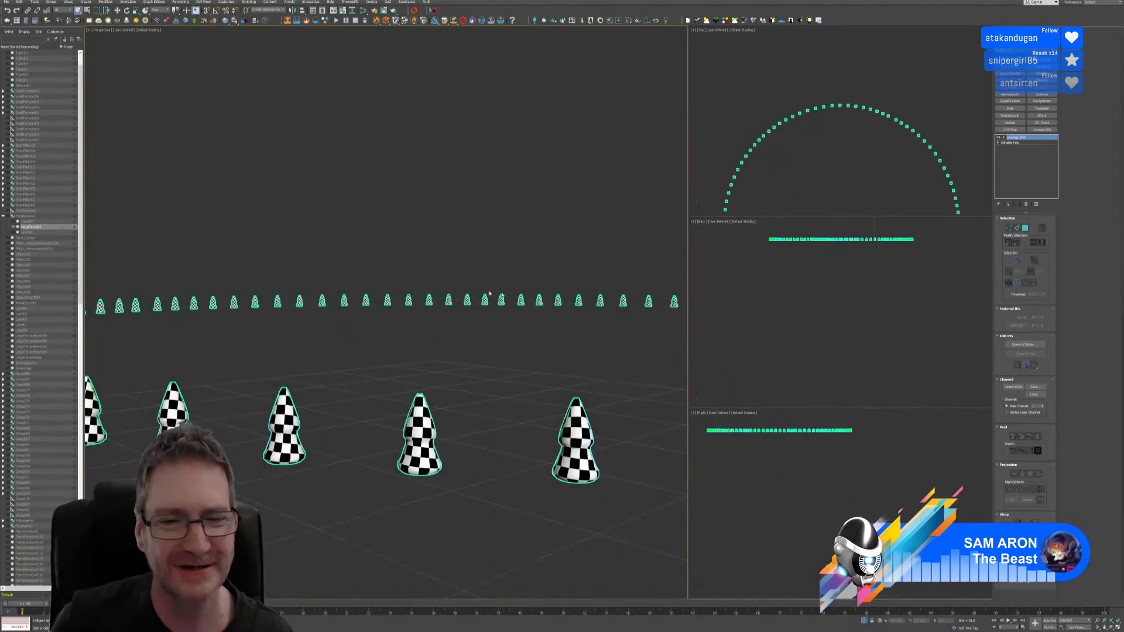
click(363, 11)
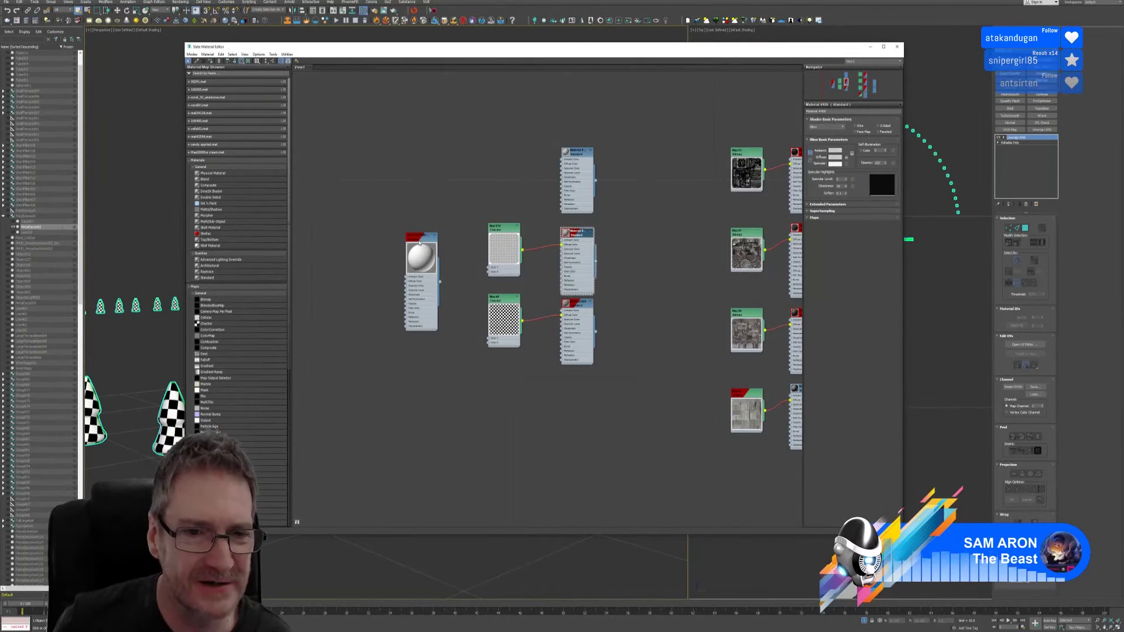
right_click(420, 240)
click(447, 250)
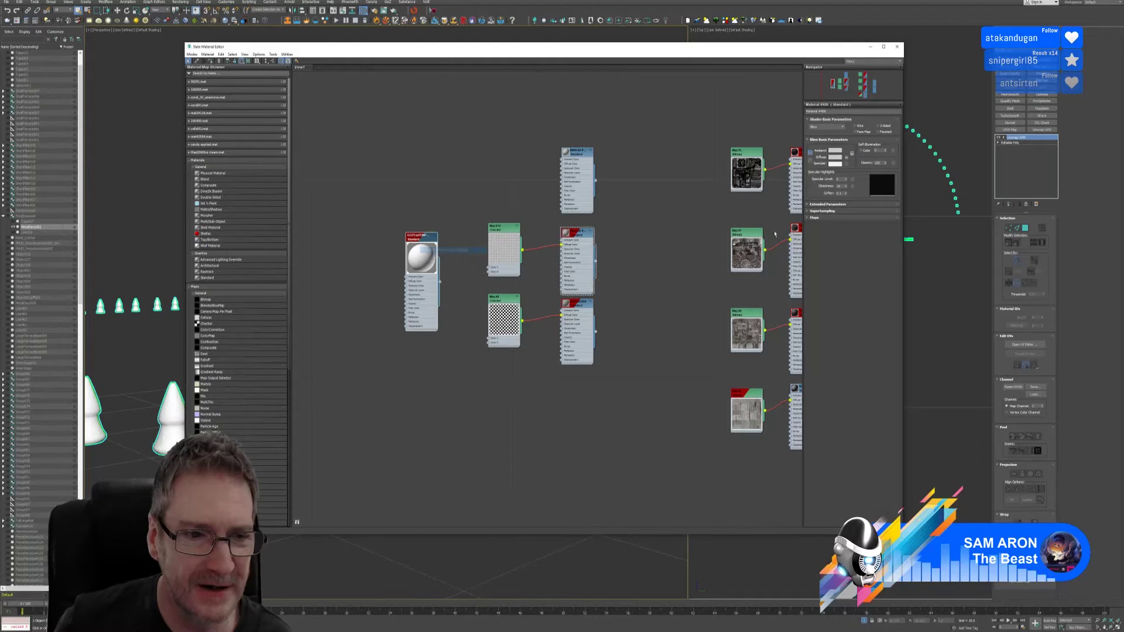
click(897, 52)
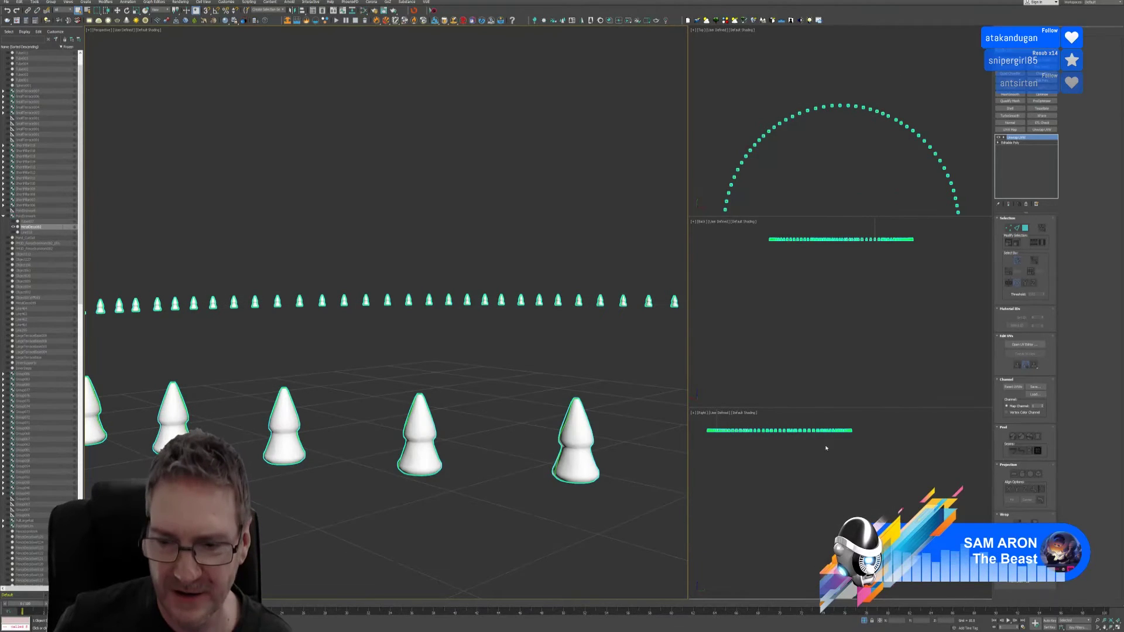
click(864, 620)
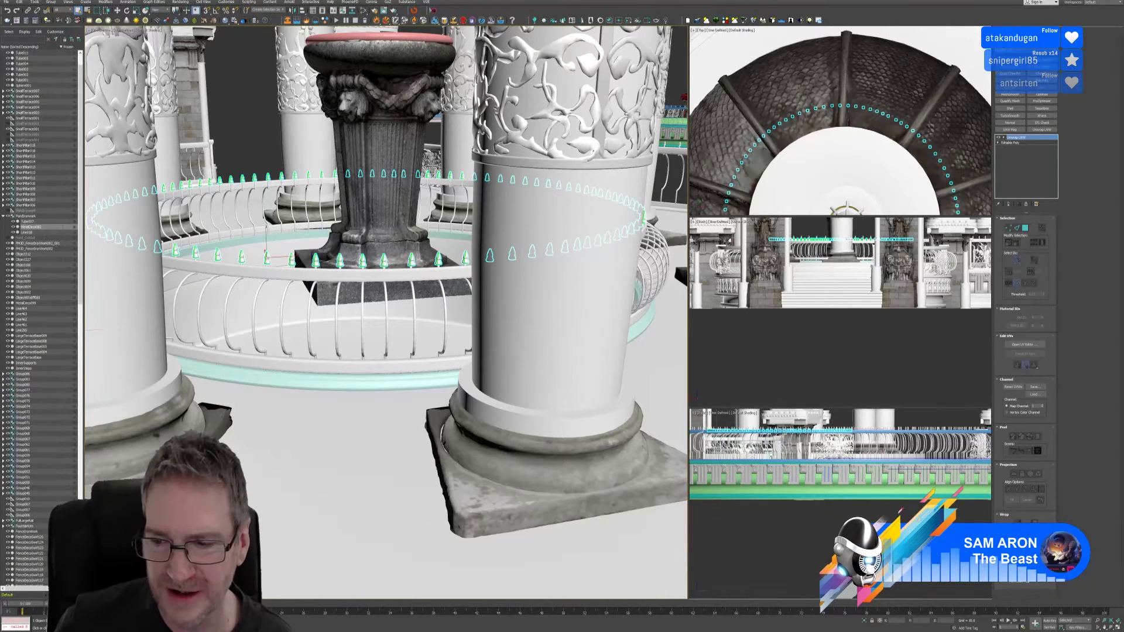
Step: Select the inner fence's rail rings, discard the surplus Unwrap UVW modifier and review their UV layout in the UV editor
click(401, 390)
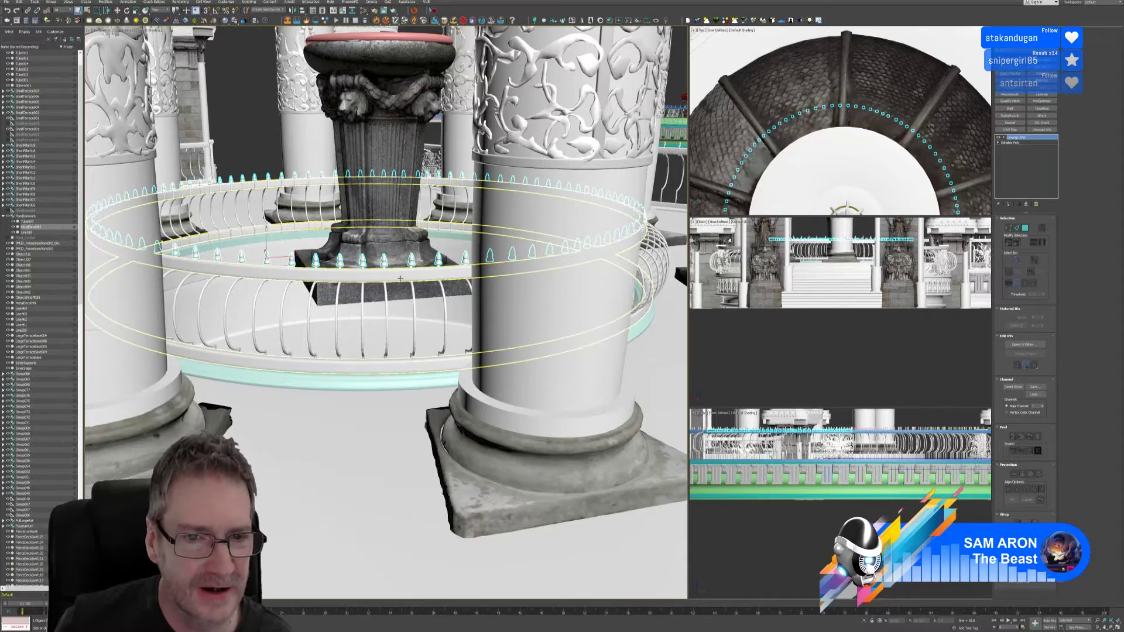
click(1037, 130)
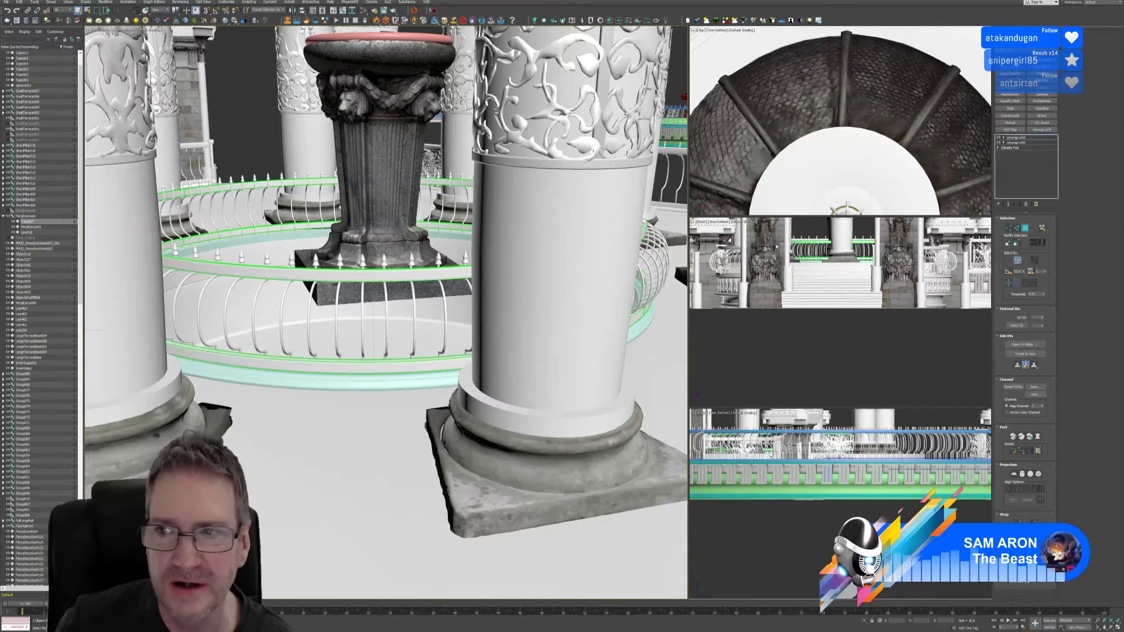
click(1036, 205)
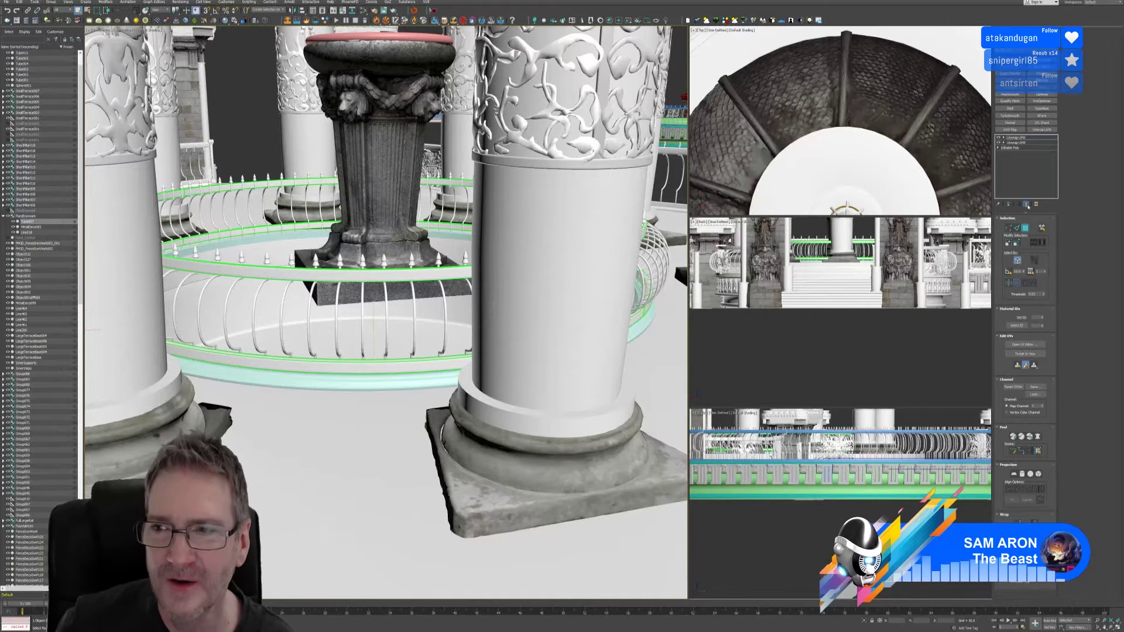
click(1026, 345)
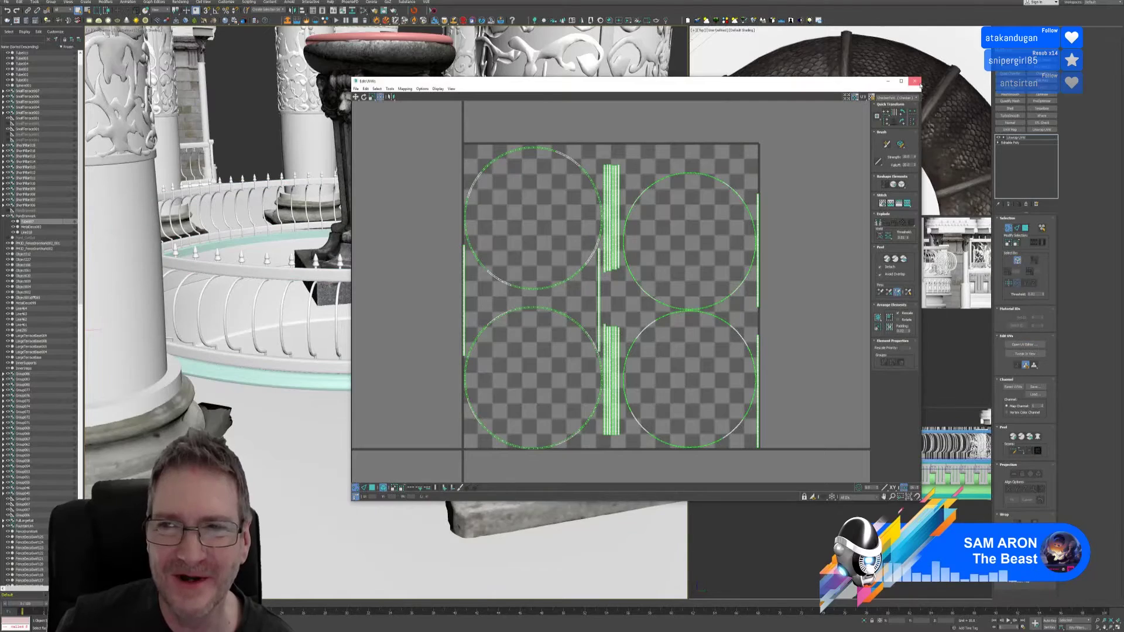
click(918, 80)
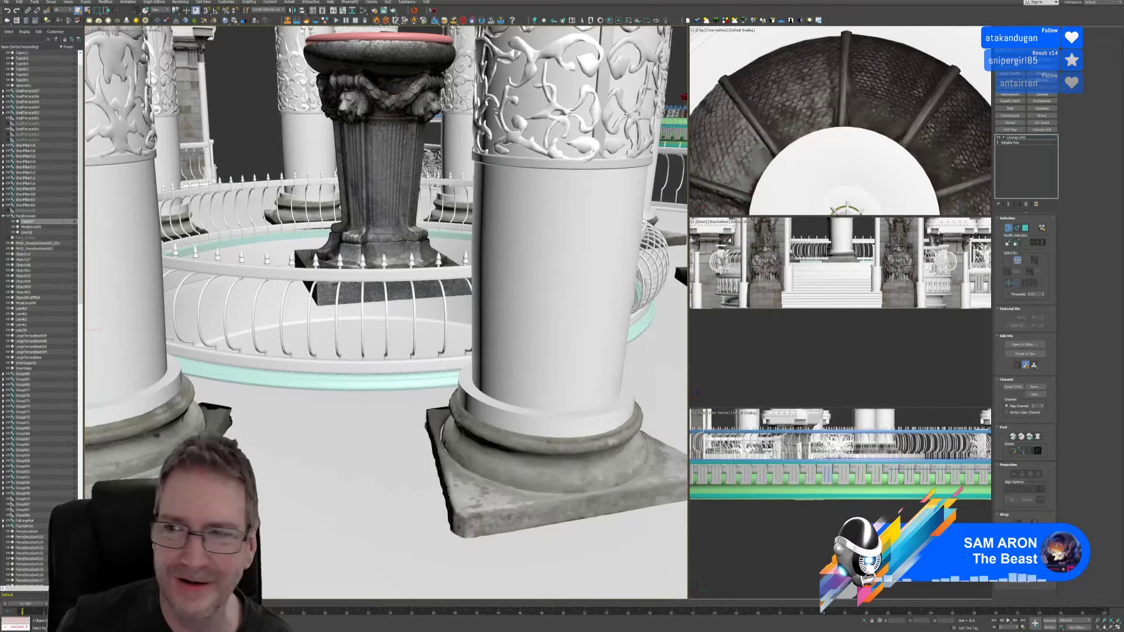
click(1008, 228)
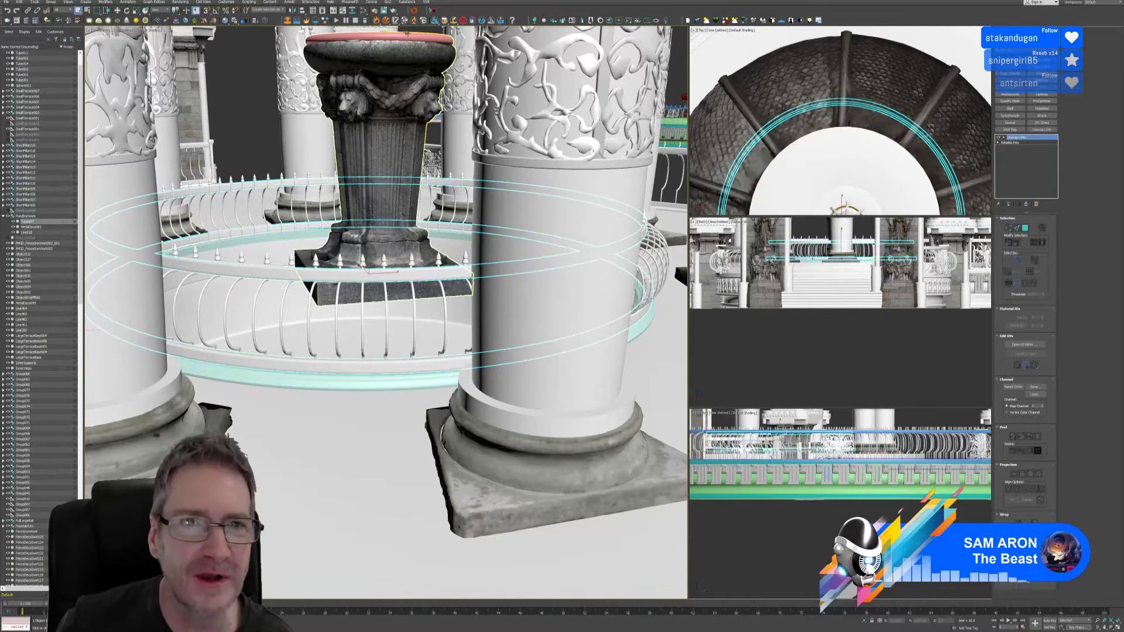
Step: Assign the plain white material from the Slate Material Editor to the inner fence's rail rings and close the editor
click(363, 11)
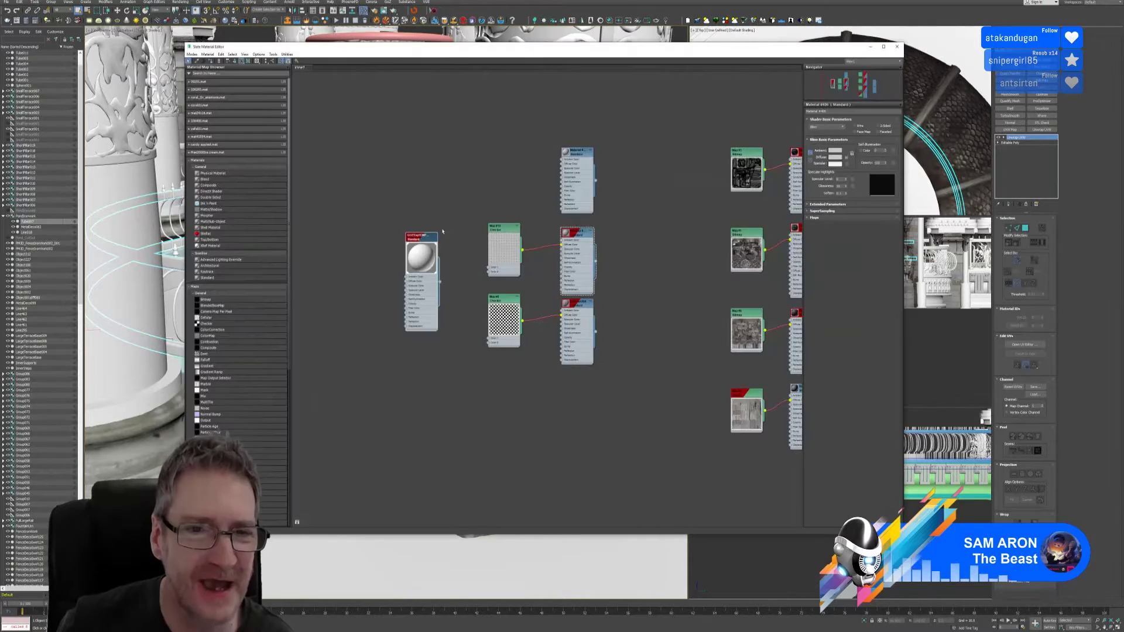
right_click(427, 238)
click(442, 248)
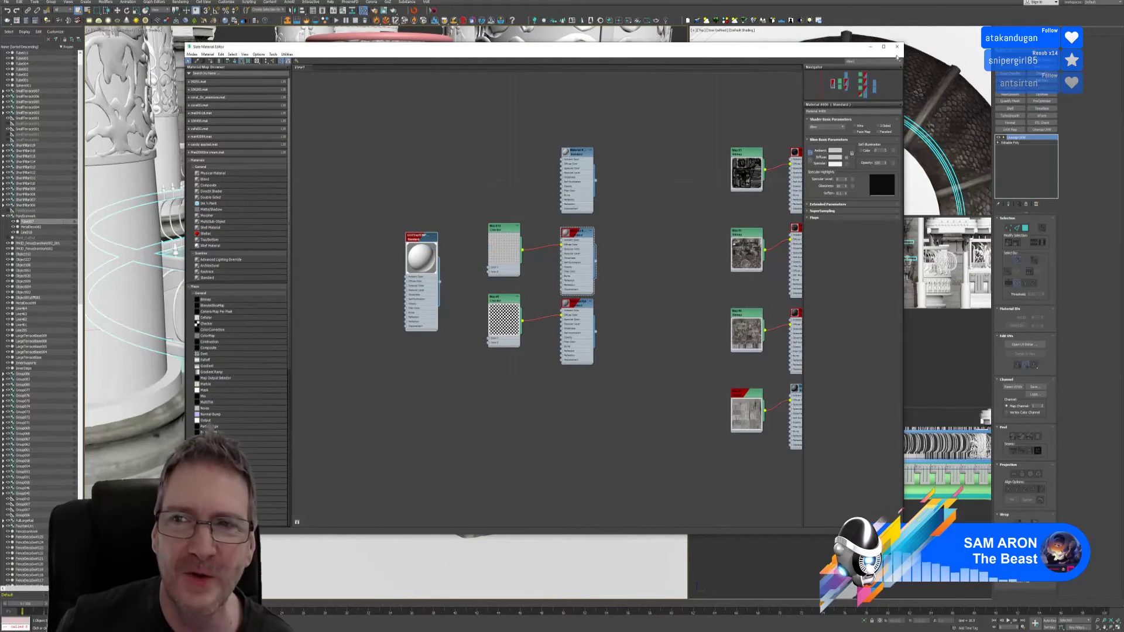
click(897, 46)
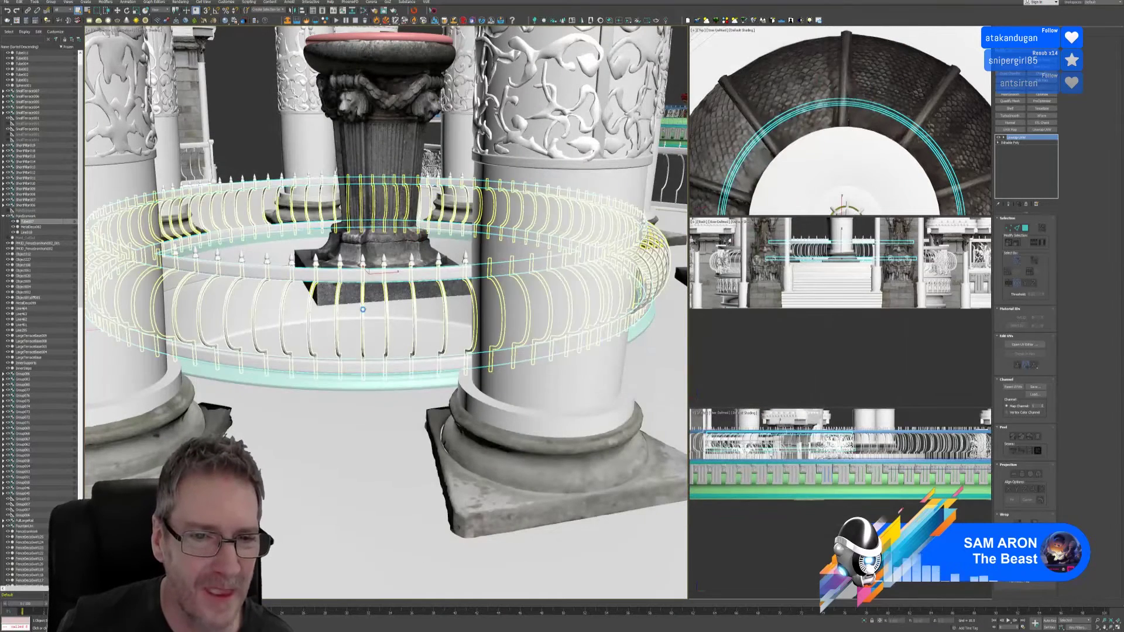
Step: Select the inner fence's curved vertical bars and assign them the plain white material from the Slate Material Editor
click(375, 310)
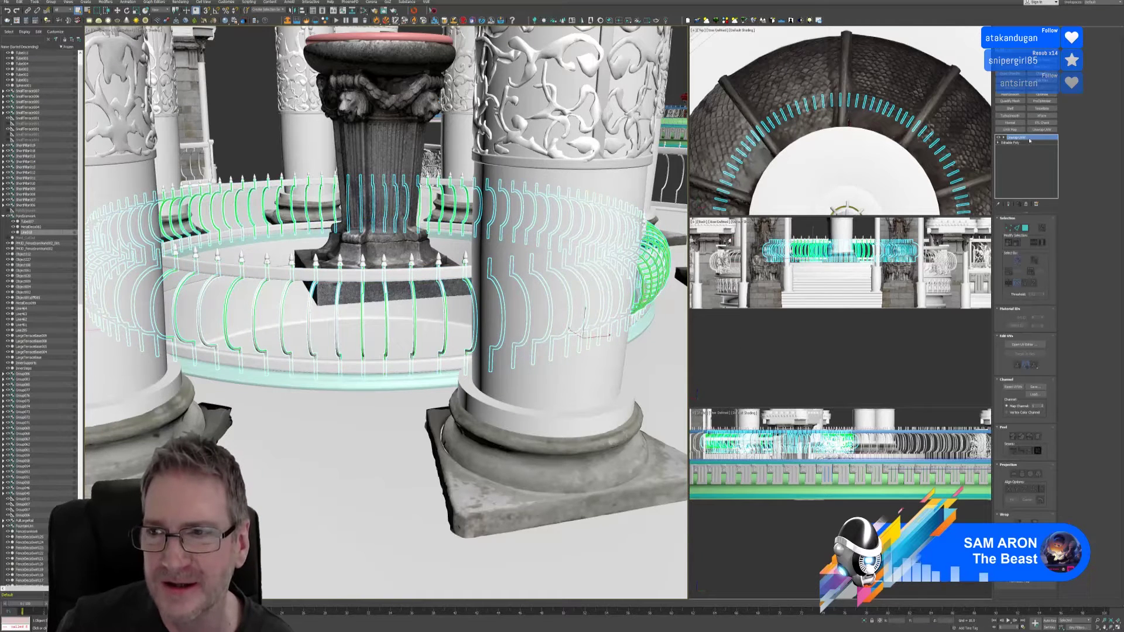
click(370, 12)
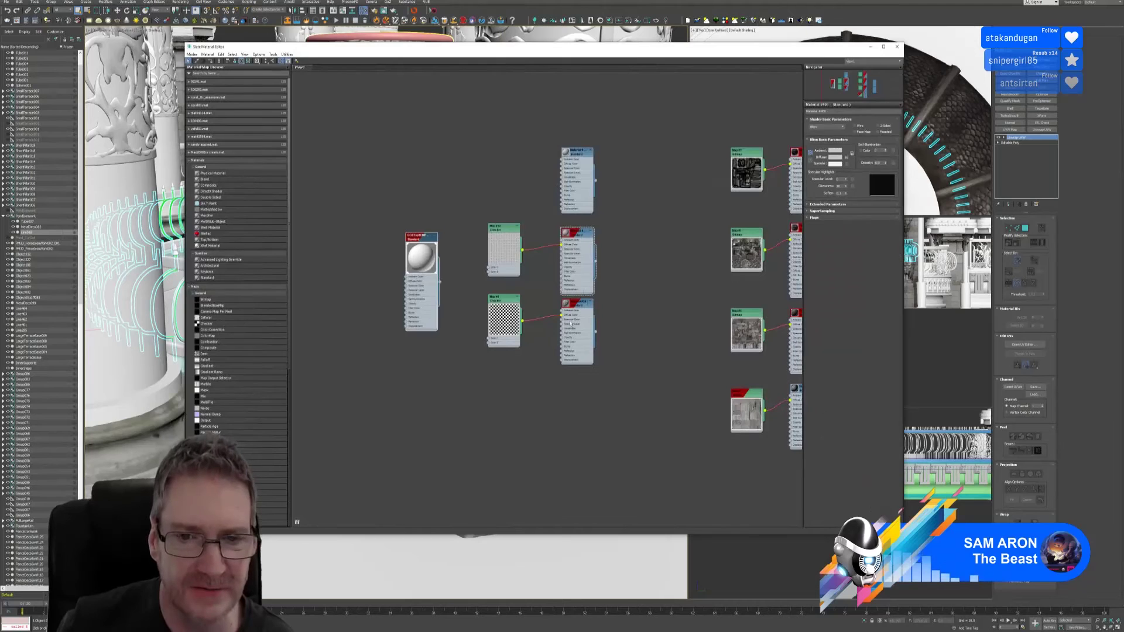
right_click(424, 239)
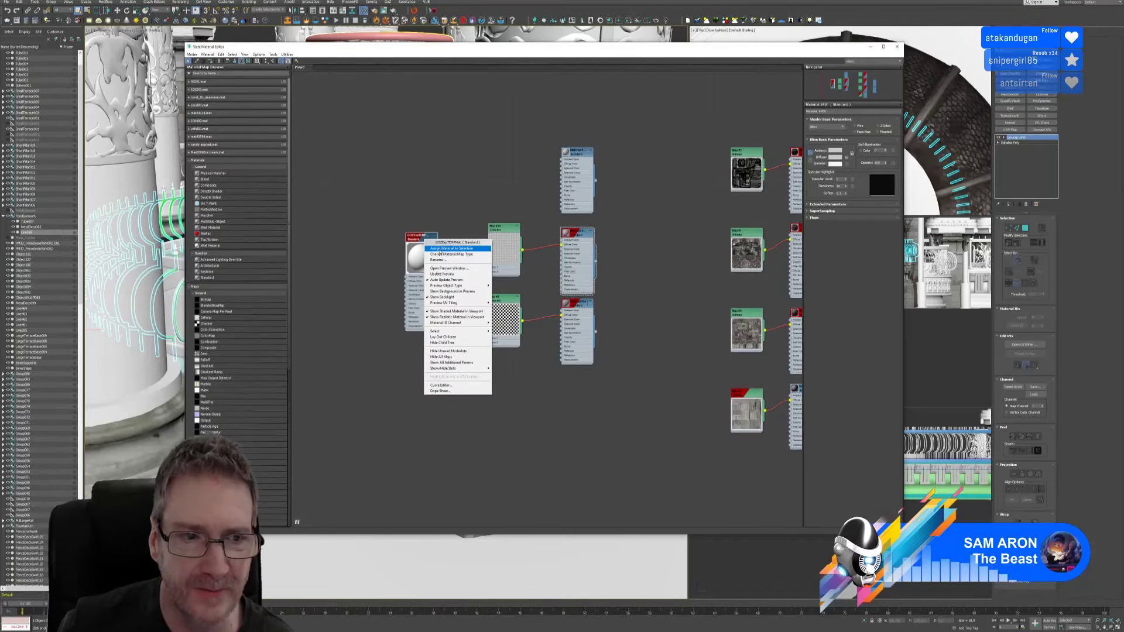
click(898, 49)
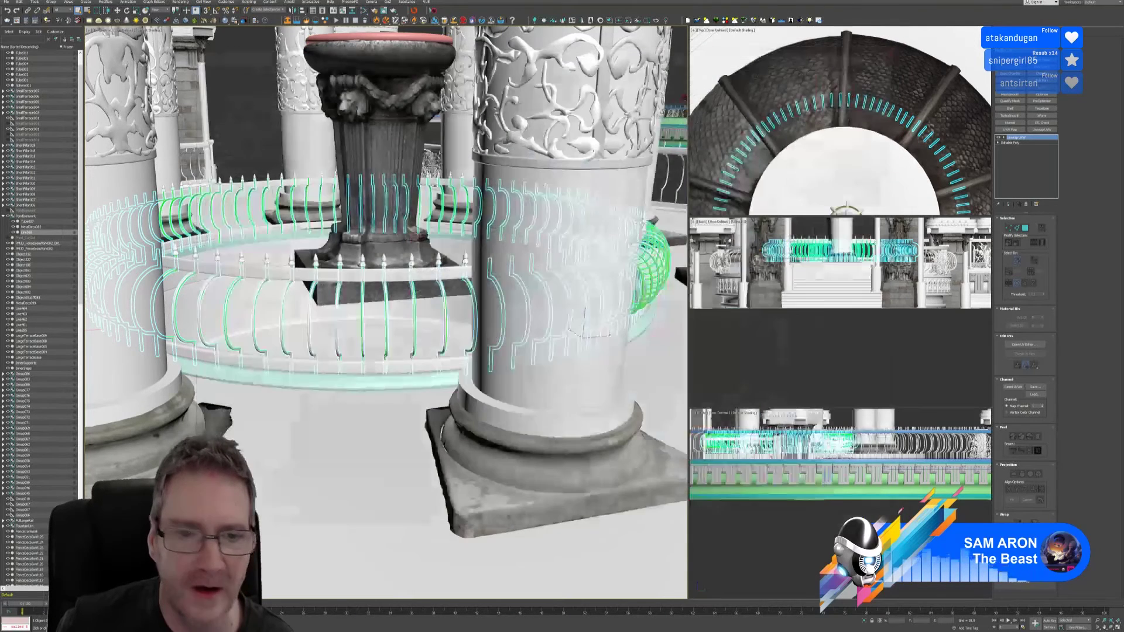
Step: Collapse the modifier stack of the base ring beneath the inner fence and add an Unwrap UVW modifier to it
click(369, 383)
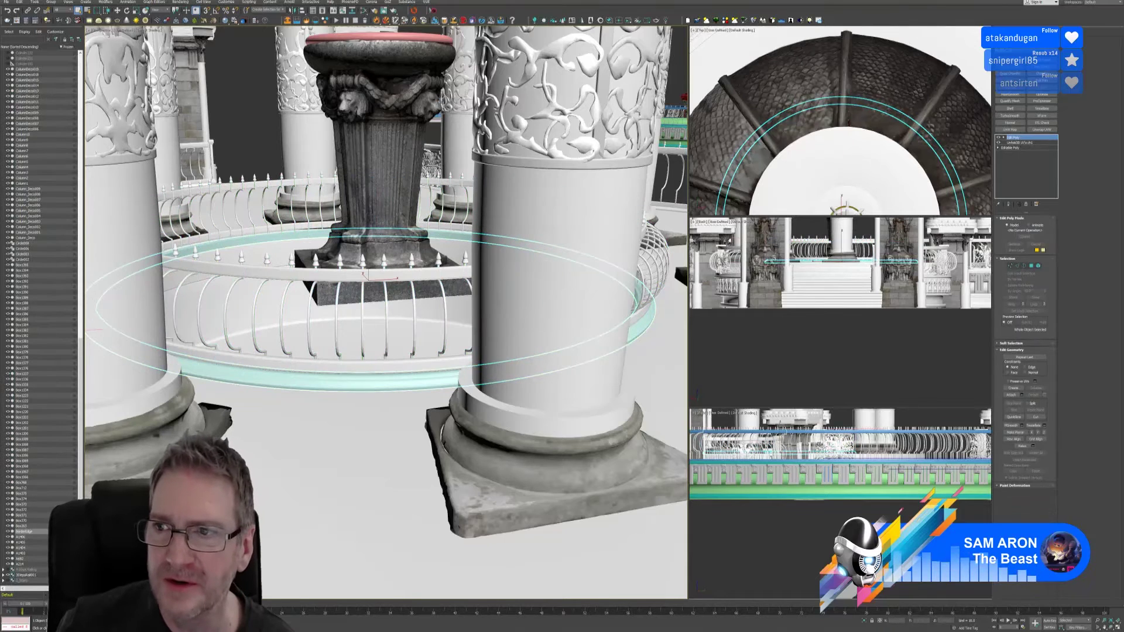
right_click(1016, 141)
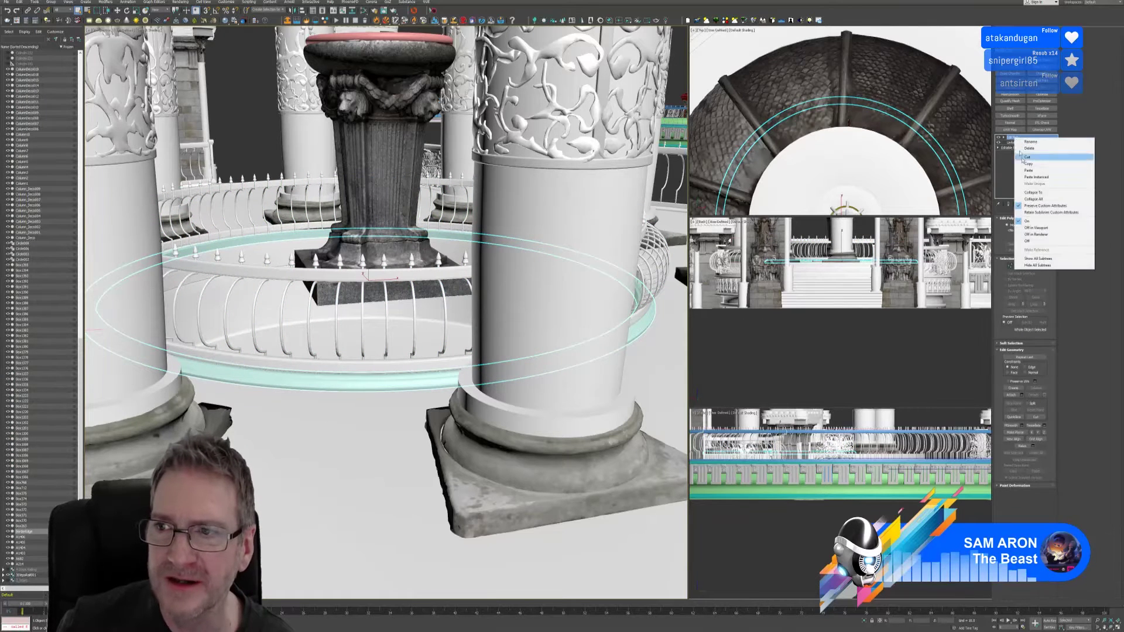
click(1045, 194)
click(1039, 129)
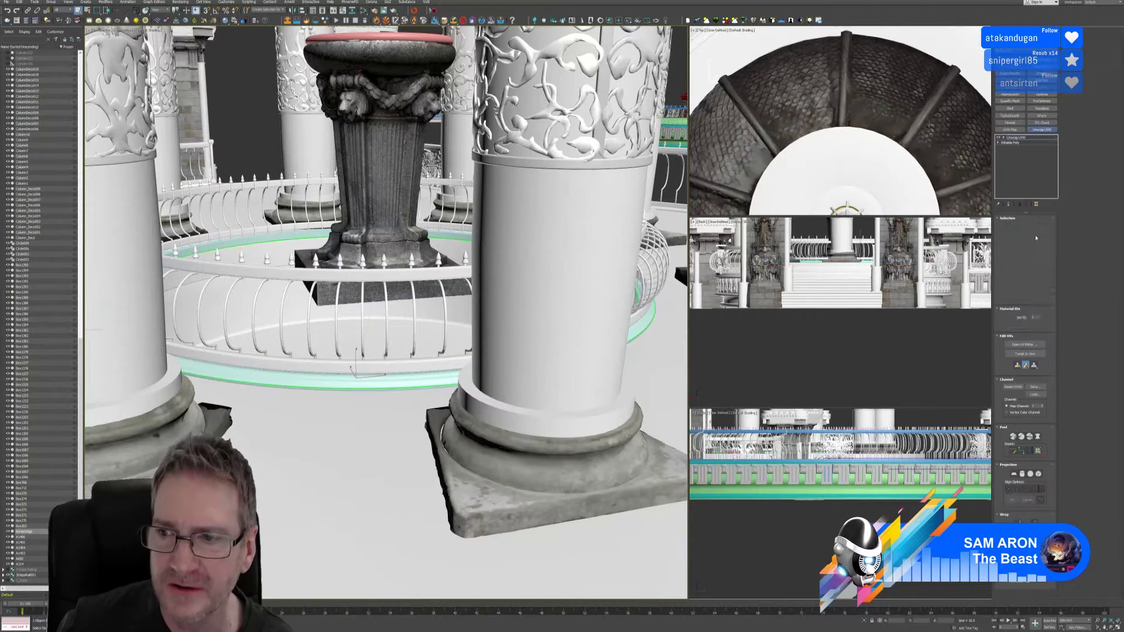
Step: Check the base ring's UV layout in the UV editor, close it and leave polygon selection
click(1025, 345)
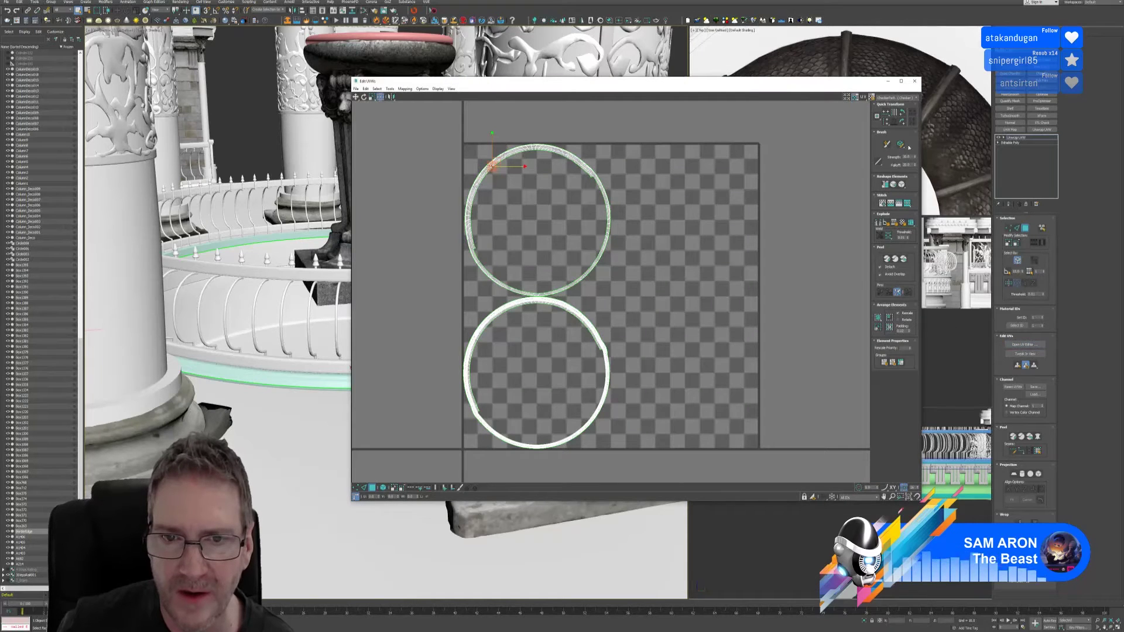
click(914, 81)
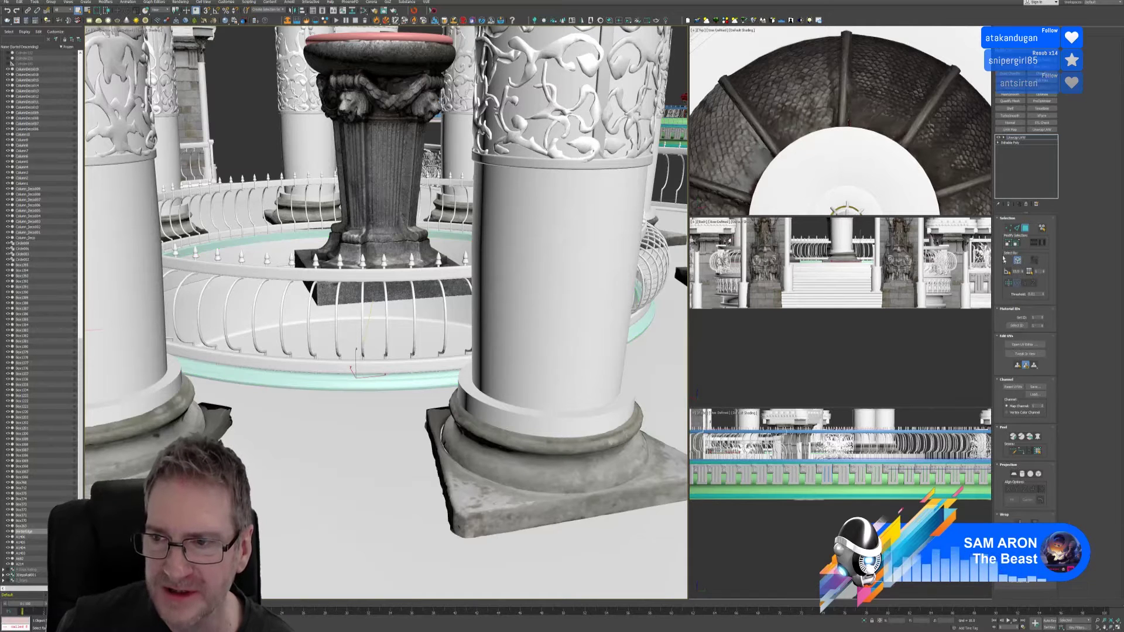
click(1026, 228)
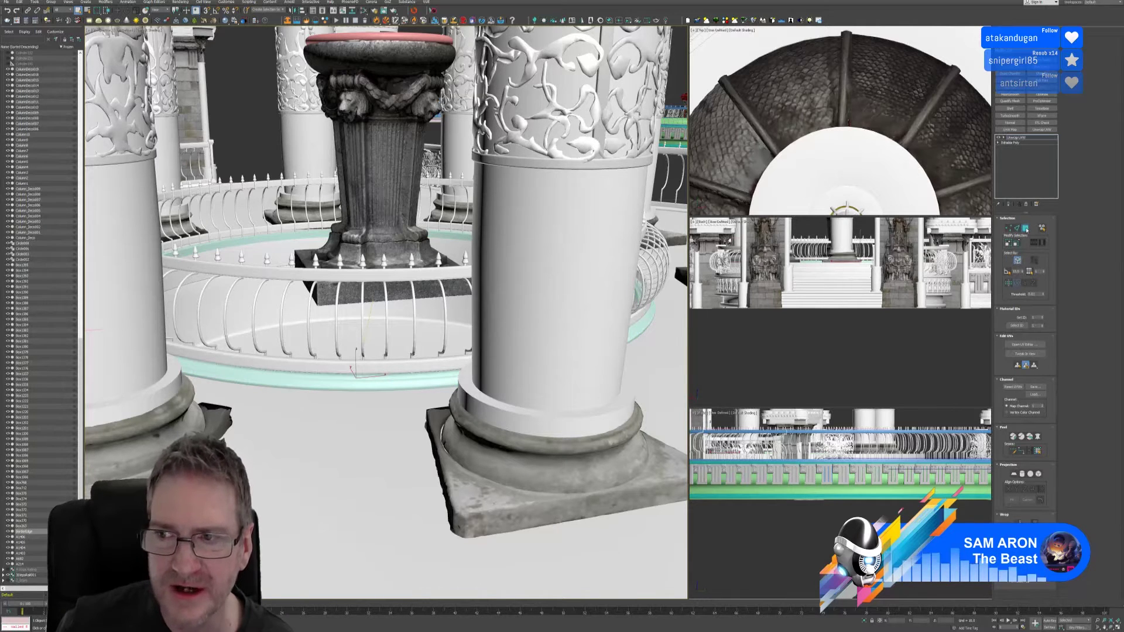
Step: Assign the plain white material to the base ring beneath the inner fence and close the Slate Material Editor
click(363, 10)
right_click(426, 241)
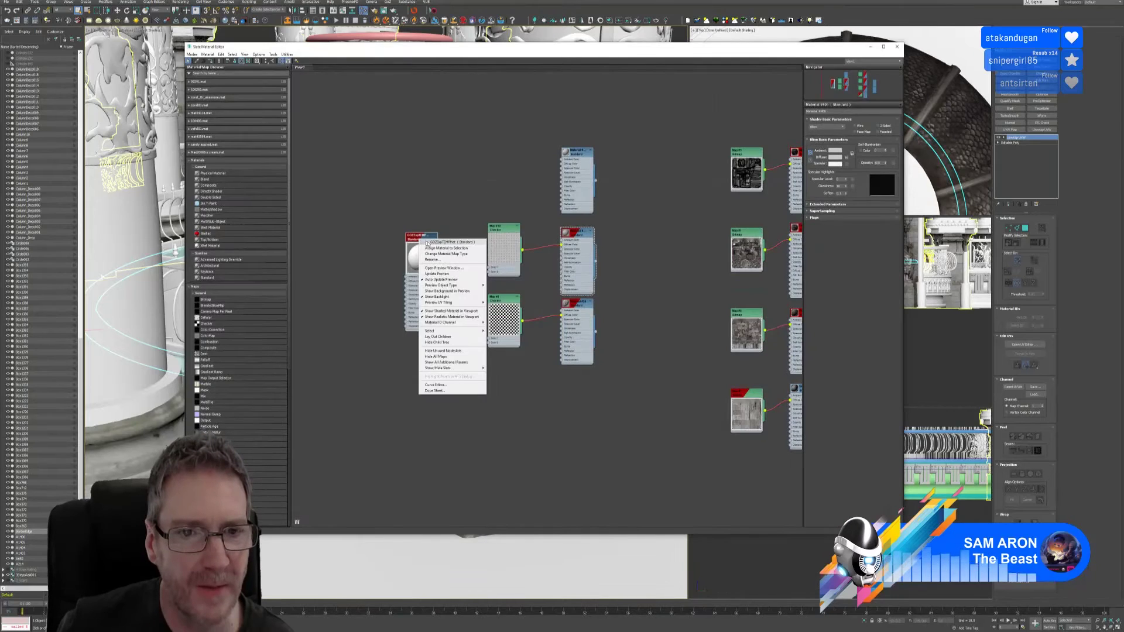
click(446, 248)
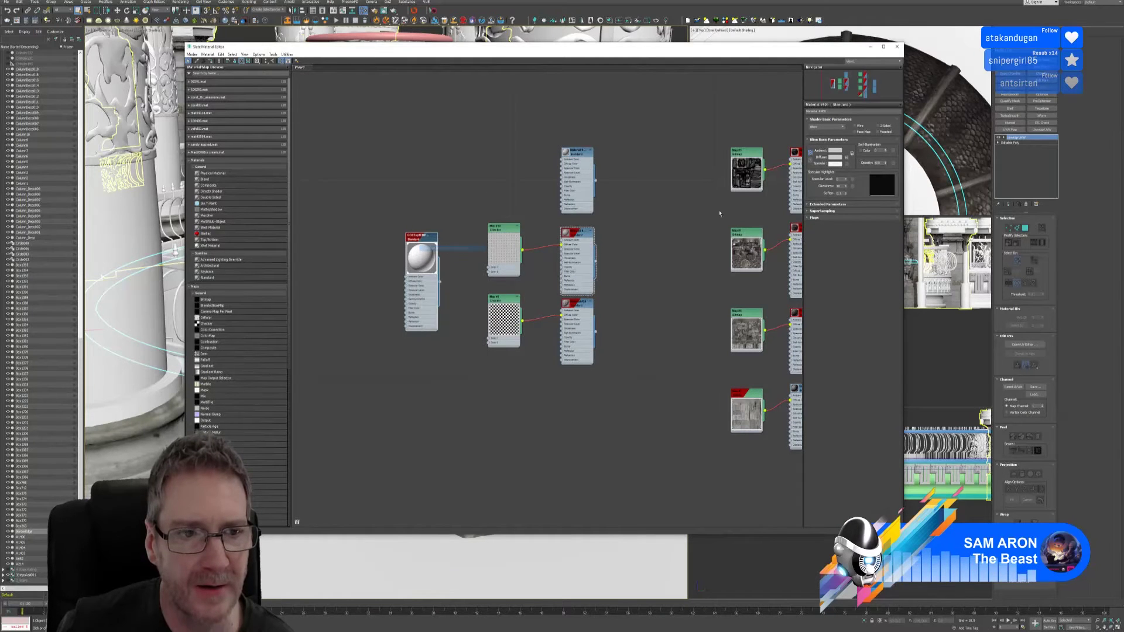
click(896, 51)
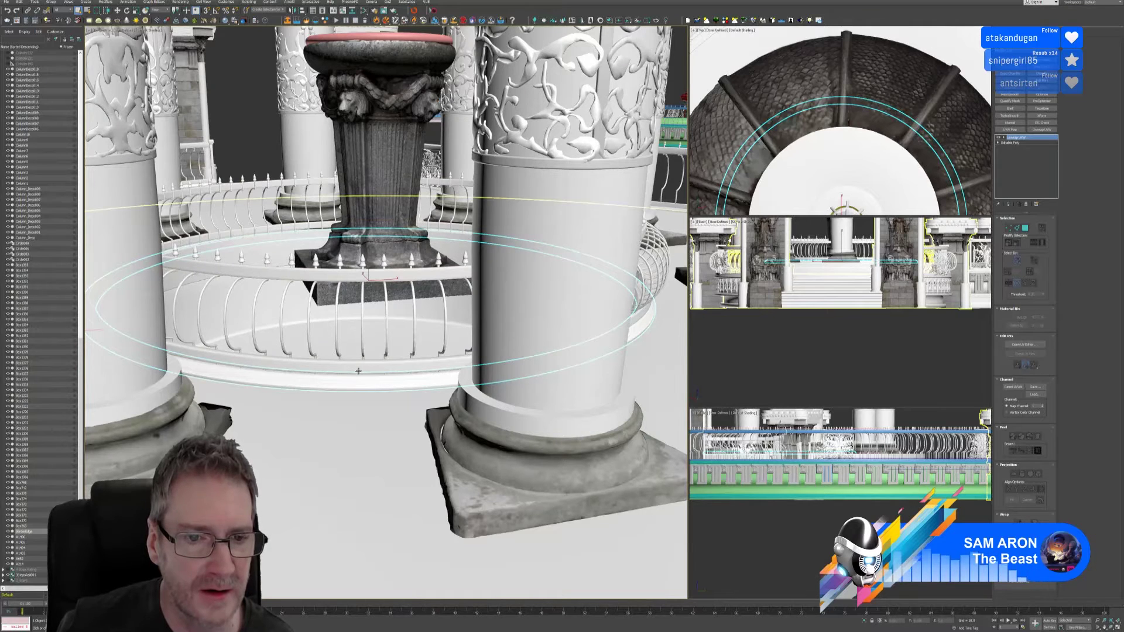
Step: Close the opened circular fence group around the pedestal and ungroup it into separate objects
scroll(393, 357, down, 5)
scroll(318, 330, down, 4)
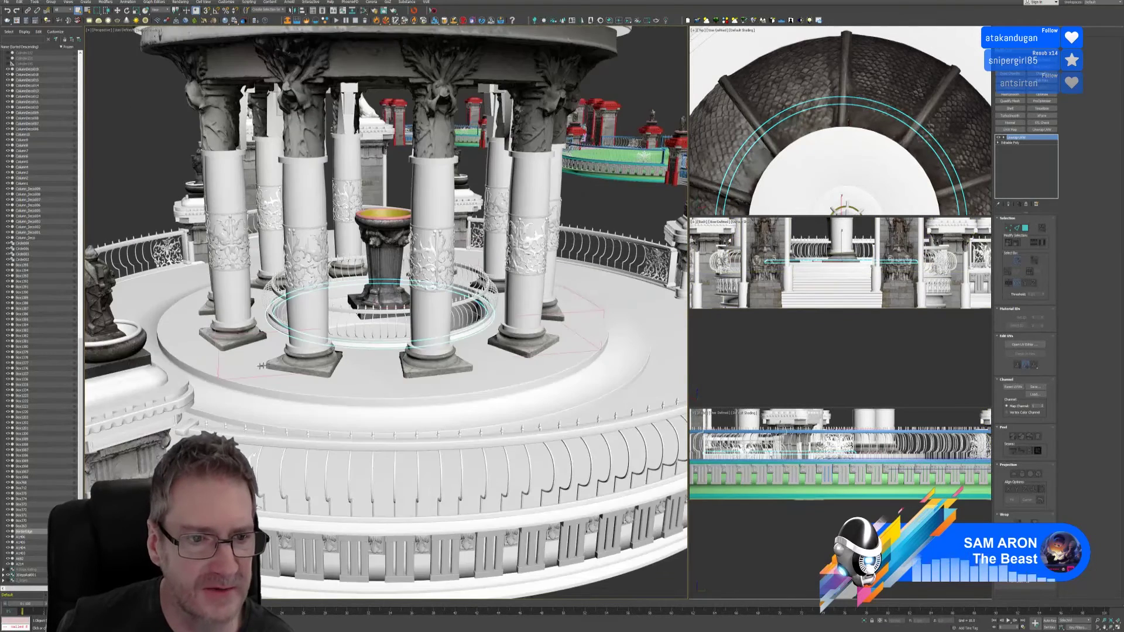
scroll(323, 368, up, 4)
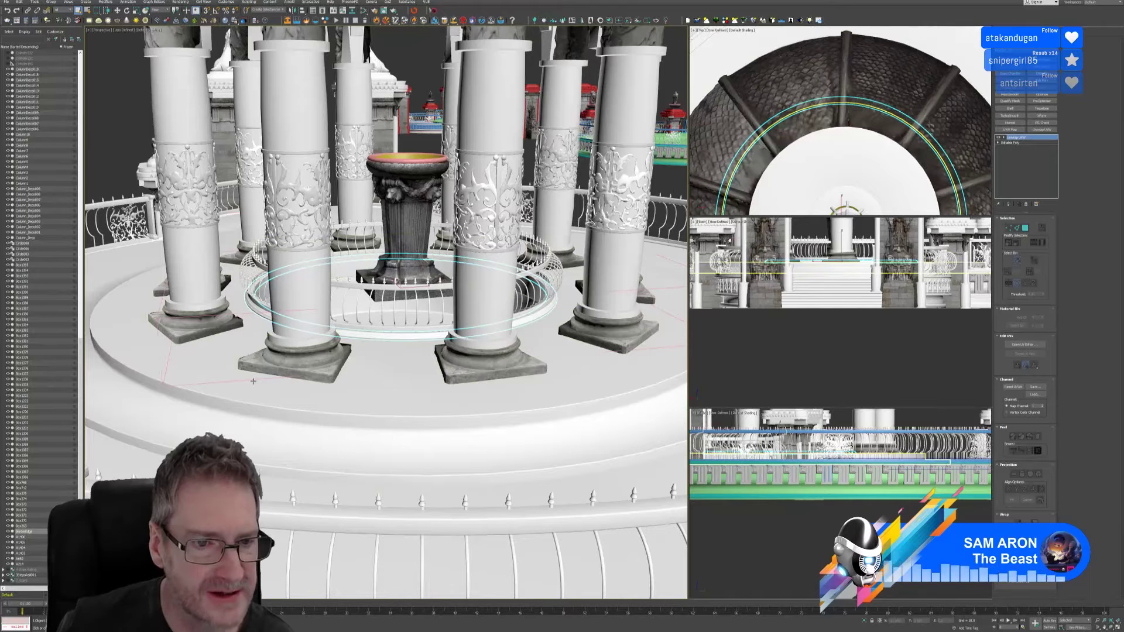
click(250, 381)
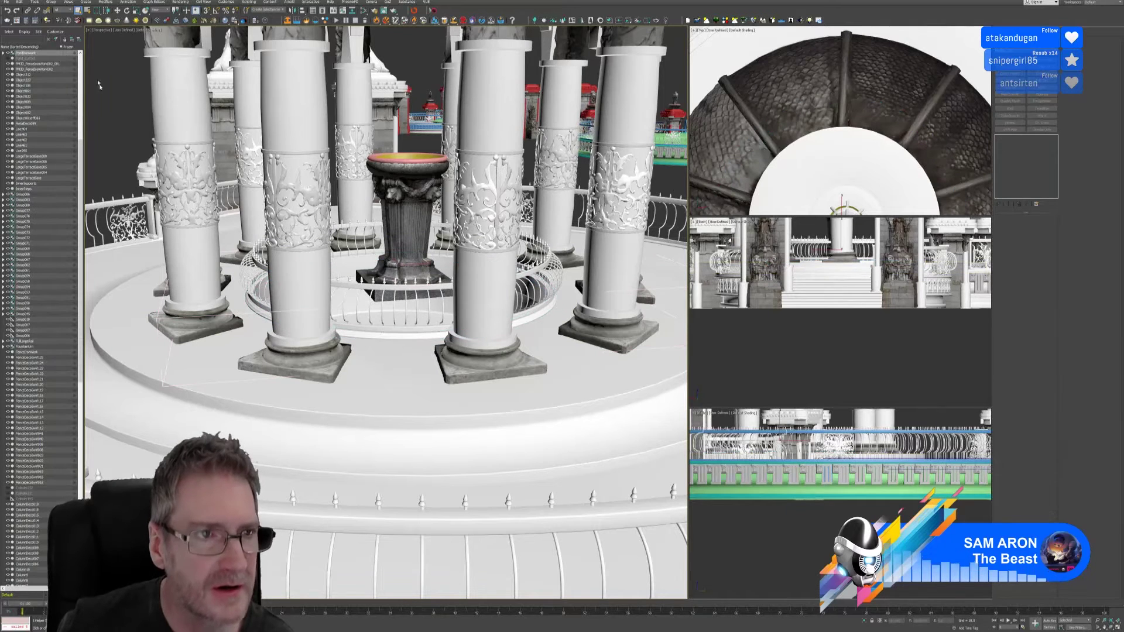
click(51, 3)
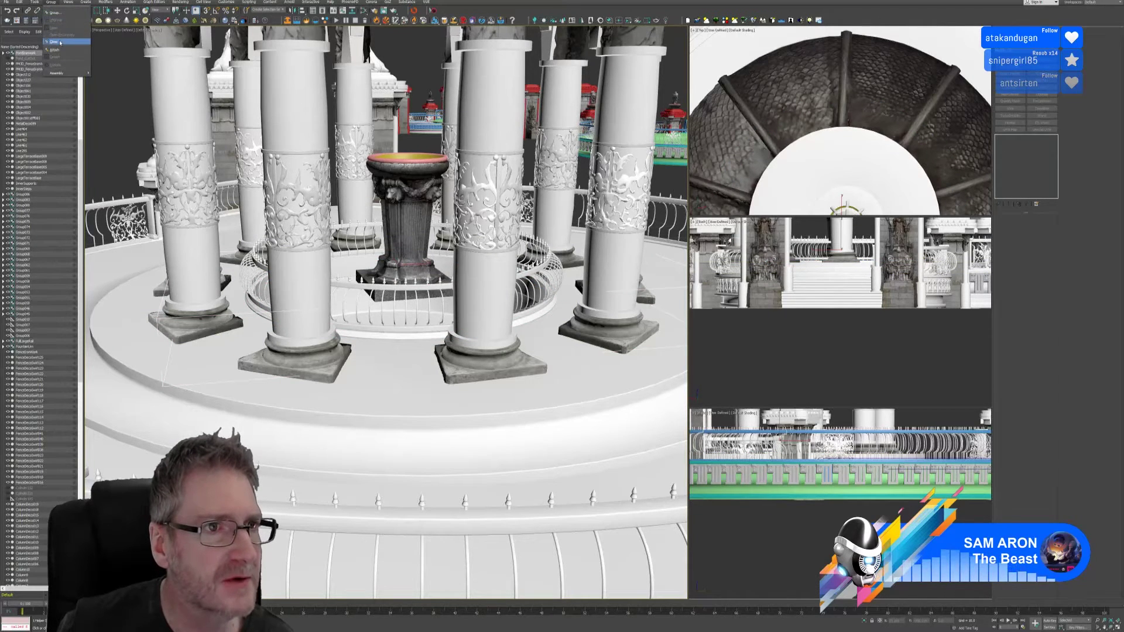
click(54, 42)
click(51, 2)
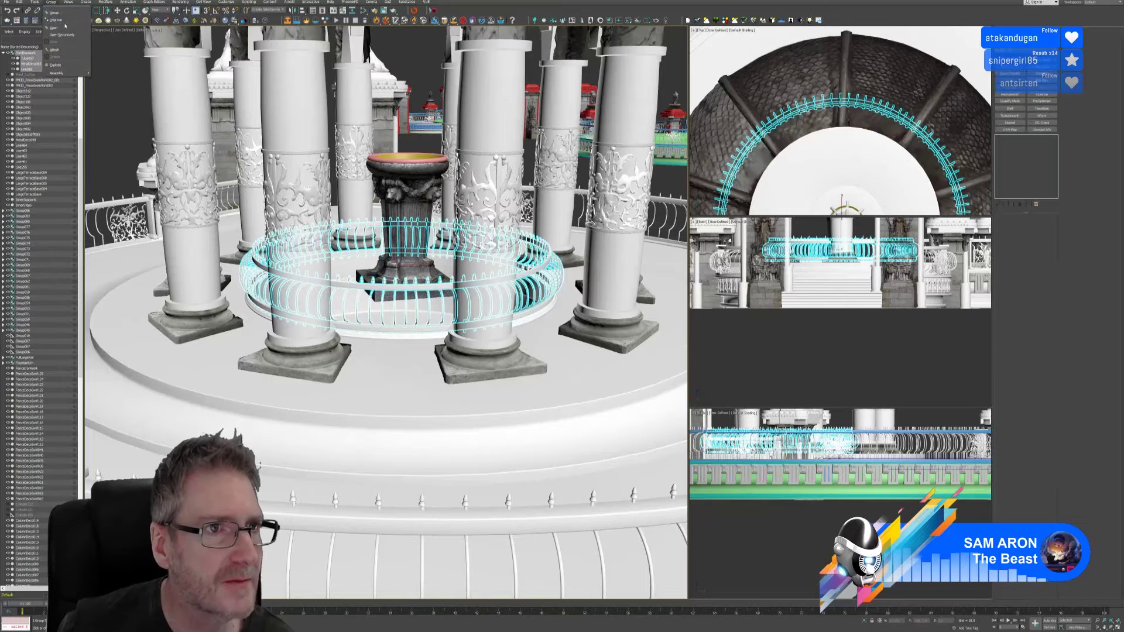
click(59, 27)
scroll(507, 333, down, 10)
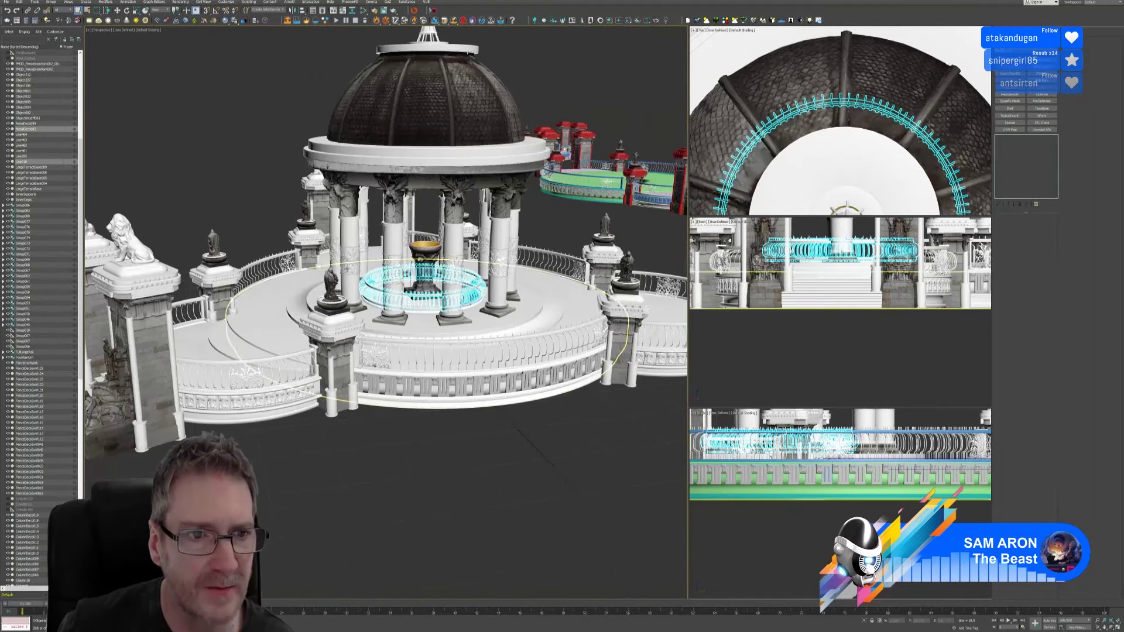
Step: Clear the selection and save the scene
key(ctrl+d)
scroll(507, 333, up, 1)
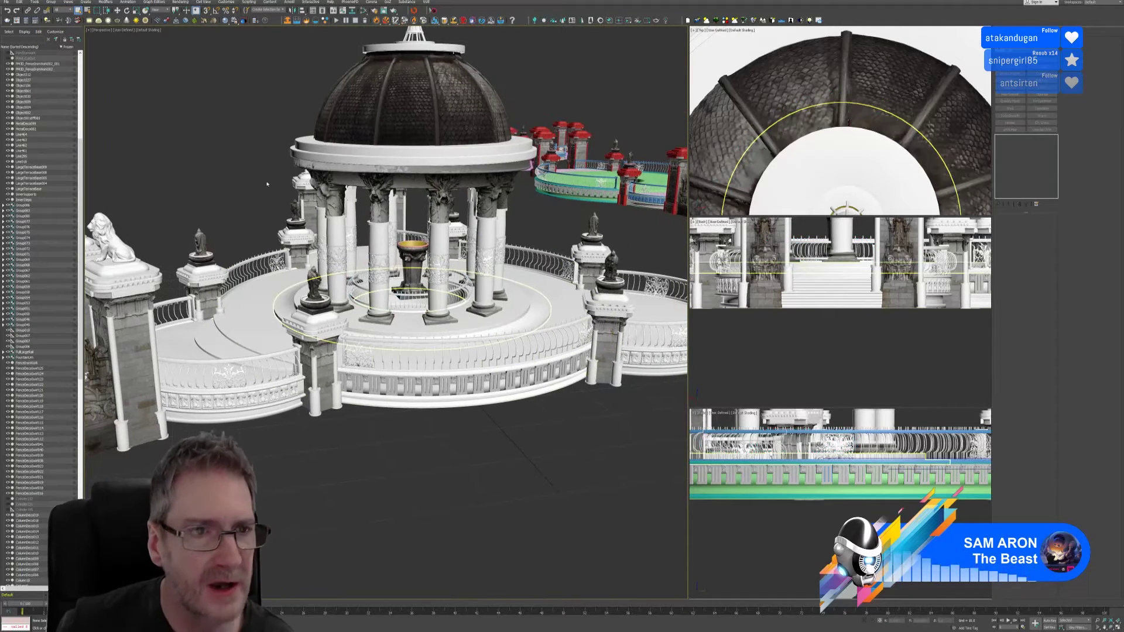
click(7, 1)
click(14, 48)
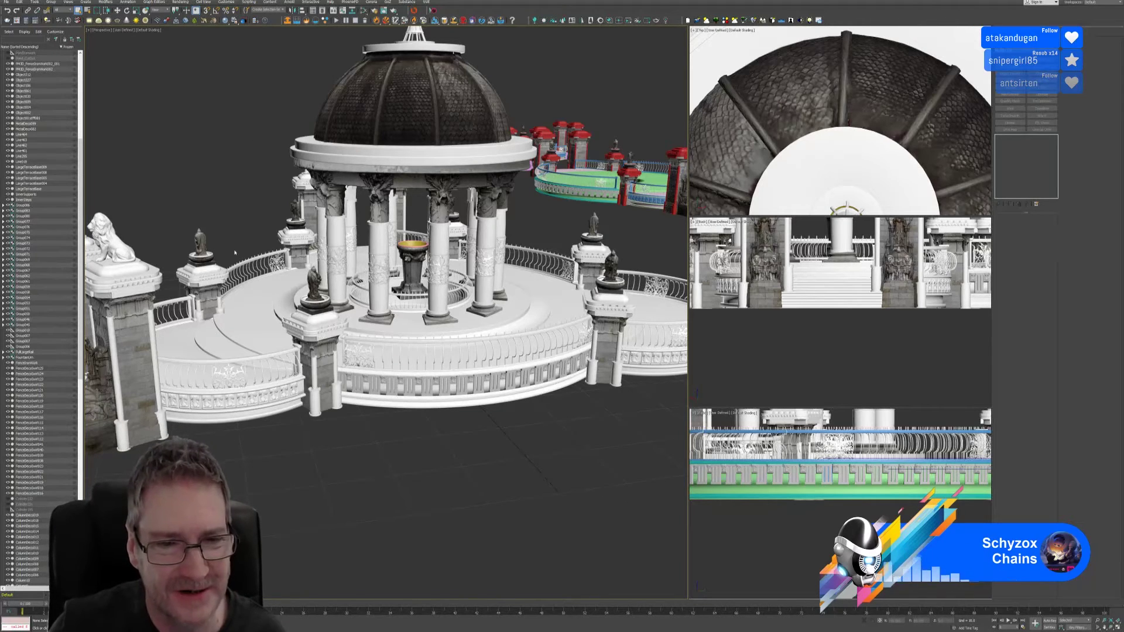
Step: Isolate the central lion-head pedestal and basin group, and open the group for editing
alt+middle_drag(434, 308, 432, 304)
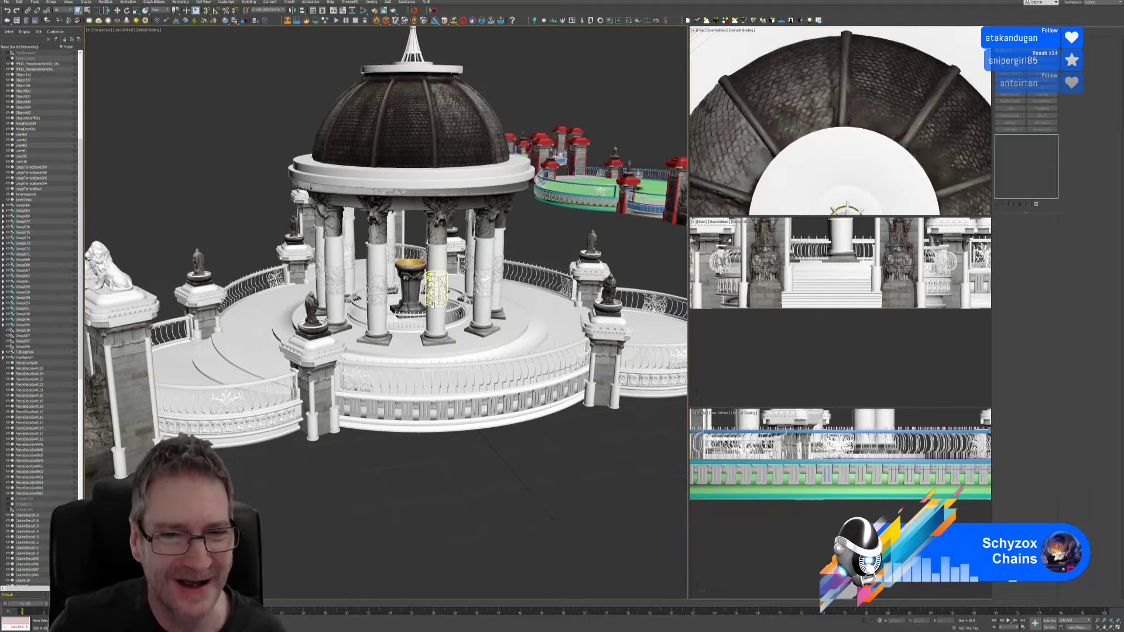
click(432, 305)
key(z)
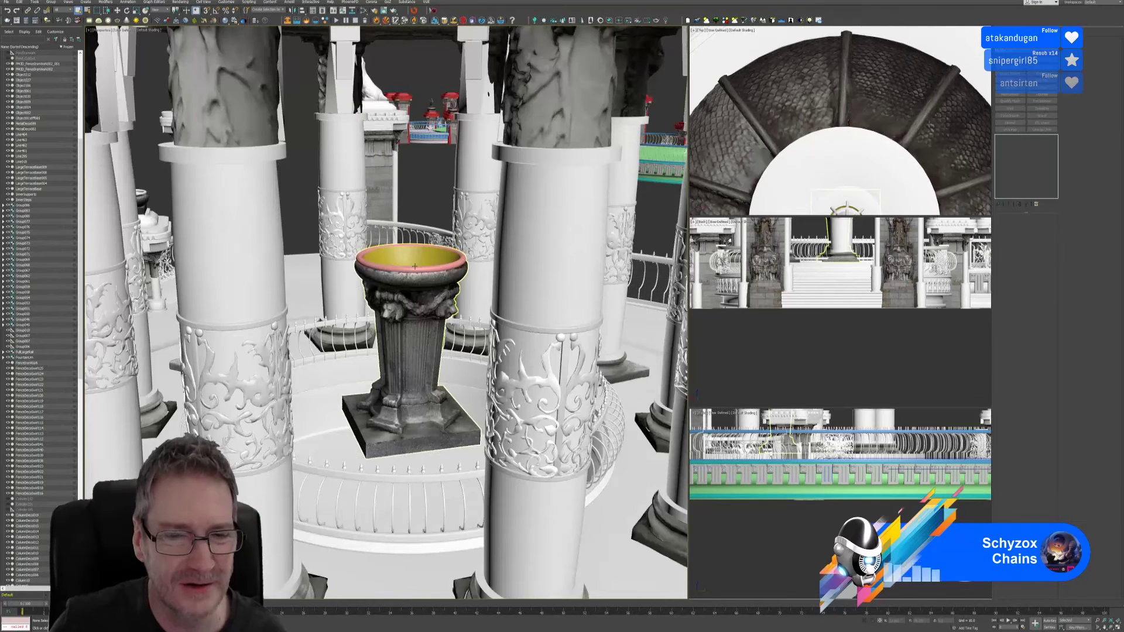
double_click(410, 268)
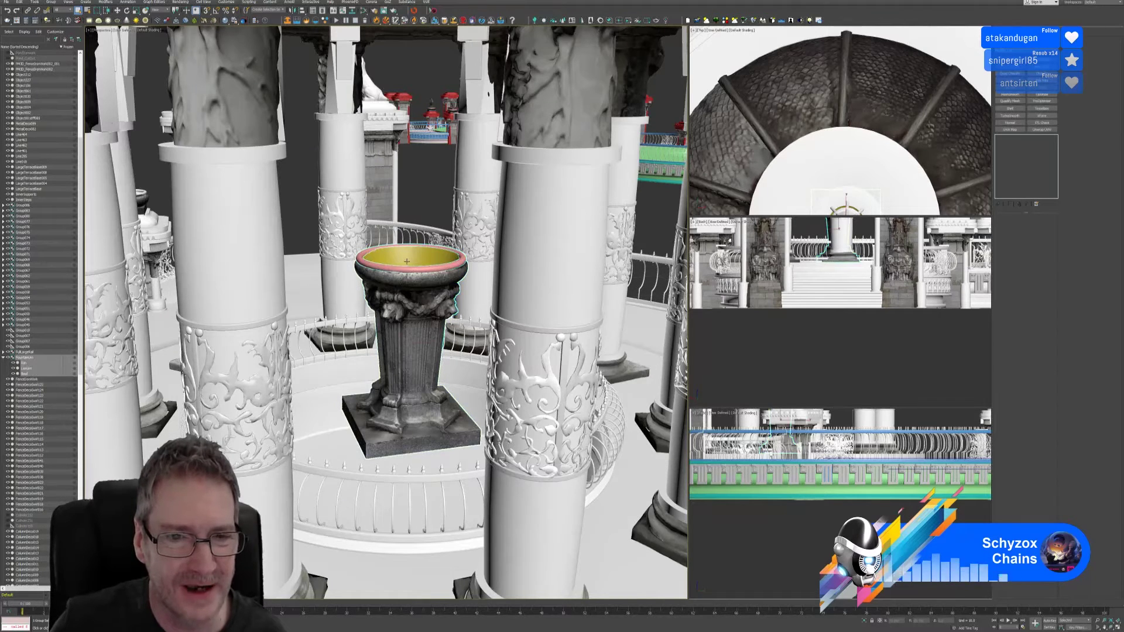
click(865, 622)
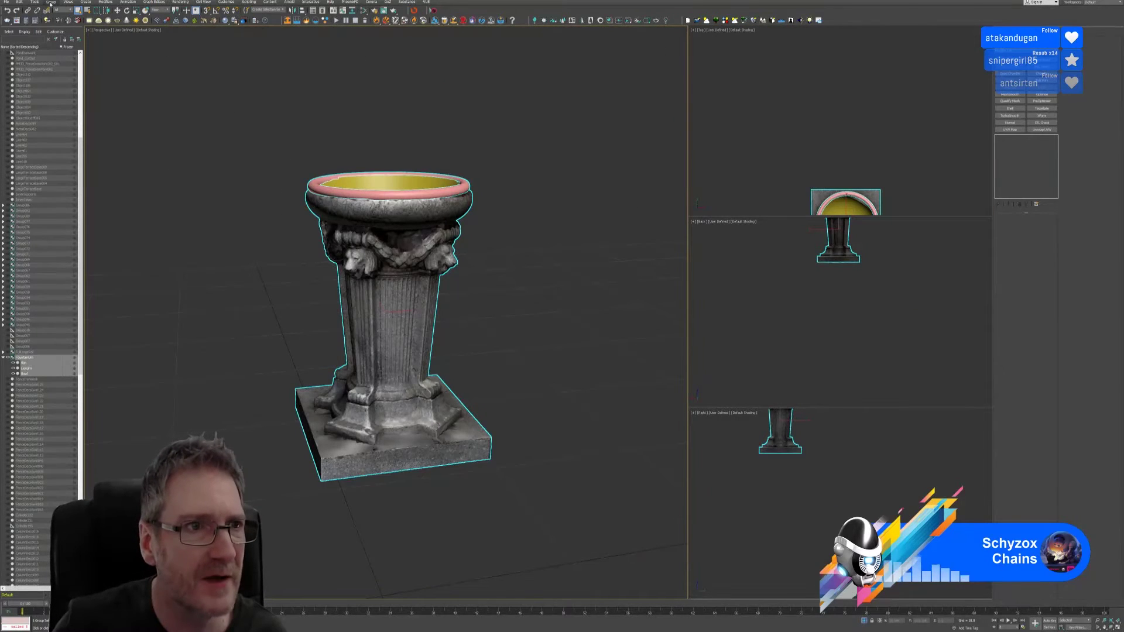
click(50, 2)
click(59, 28)
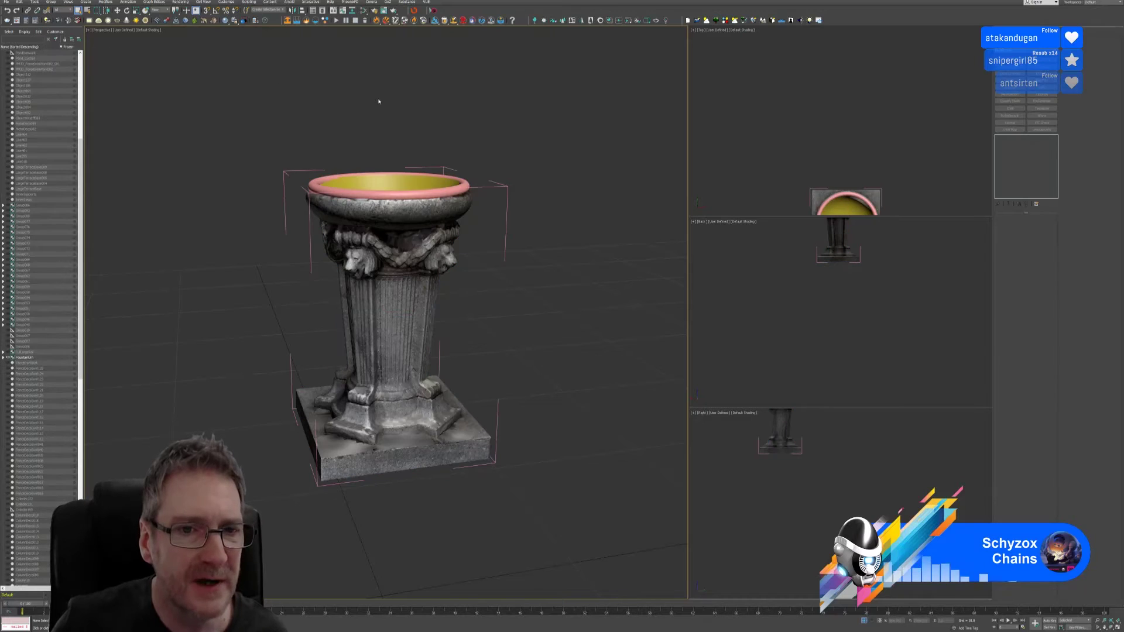
Step: Collapse the pink basin rim's modifier stack down to an Editable Poly
click(422, 193)
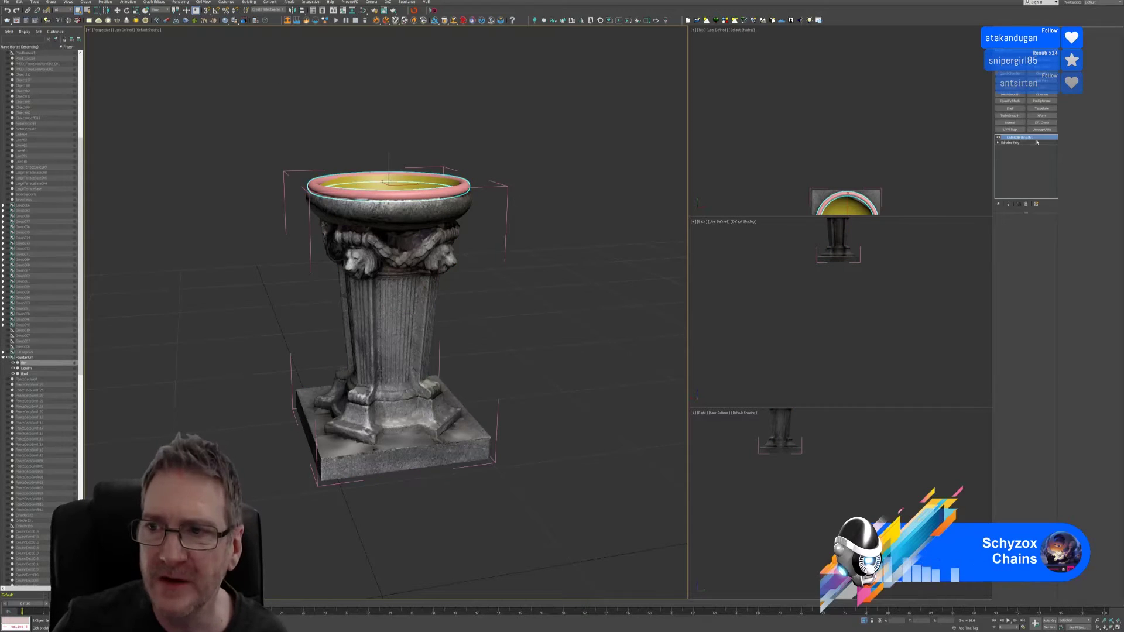
click(392, 188)
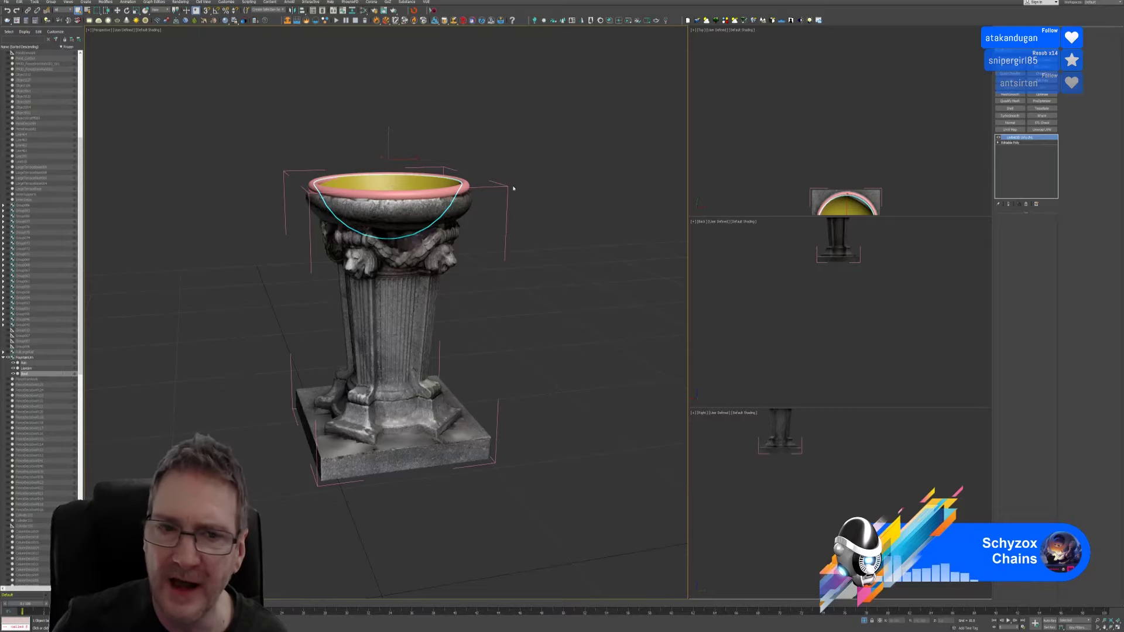
click(440, 195)
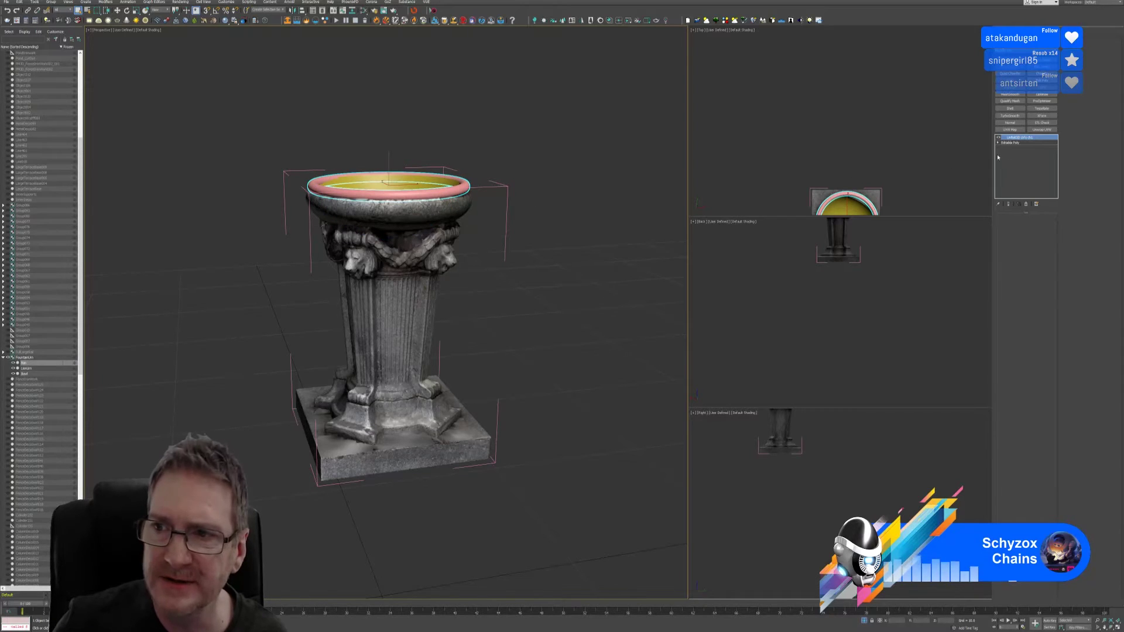
right_click(1028, 142)
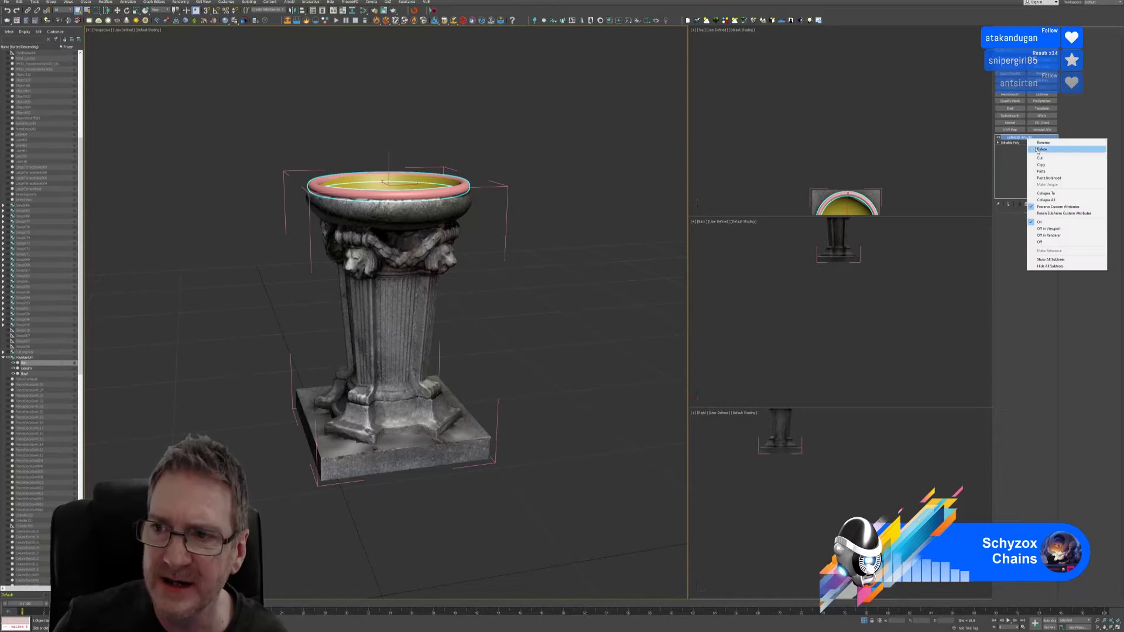
click(1048, 197)
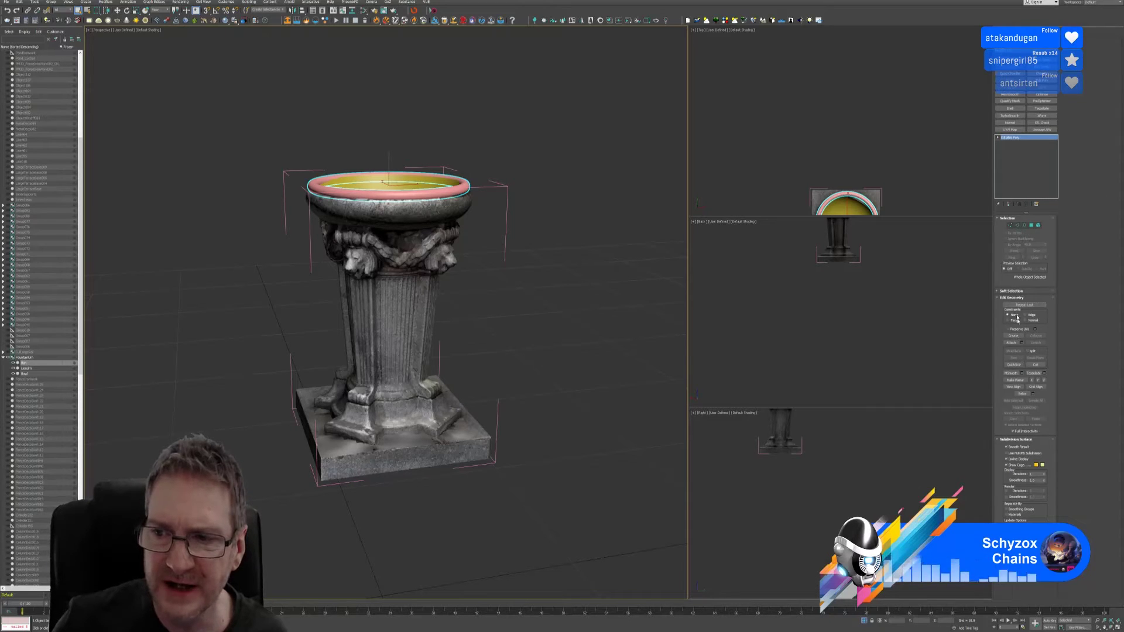
Step: Attach the yellow inner bowl to the basin rim and leave the Attach mode
click(1010, 343)
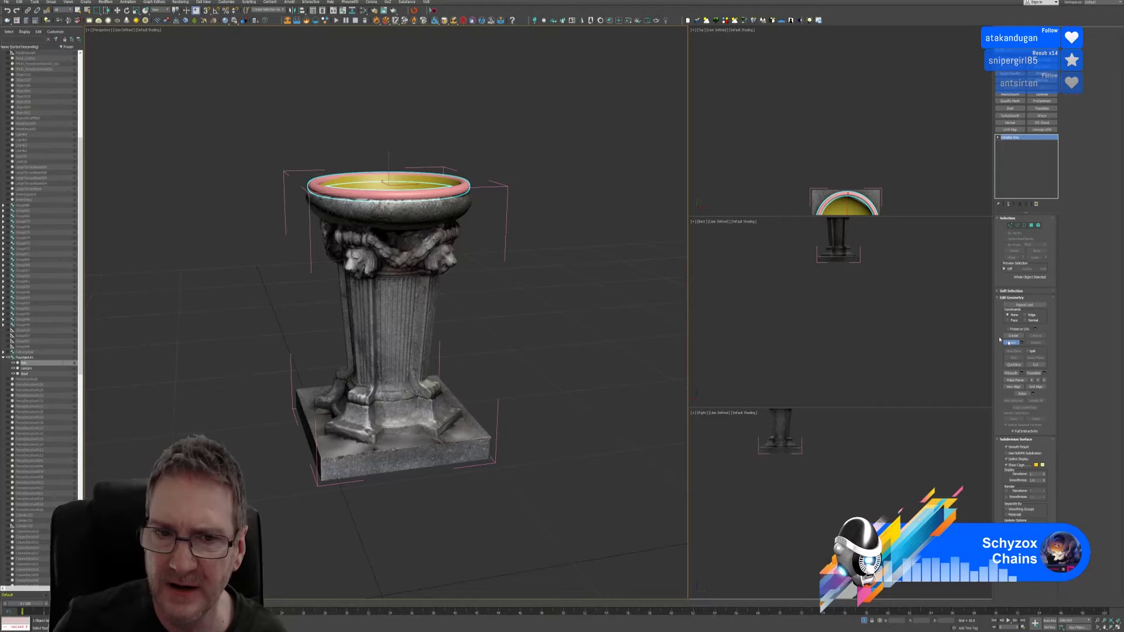
click(430, 181)
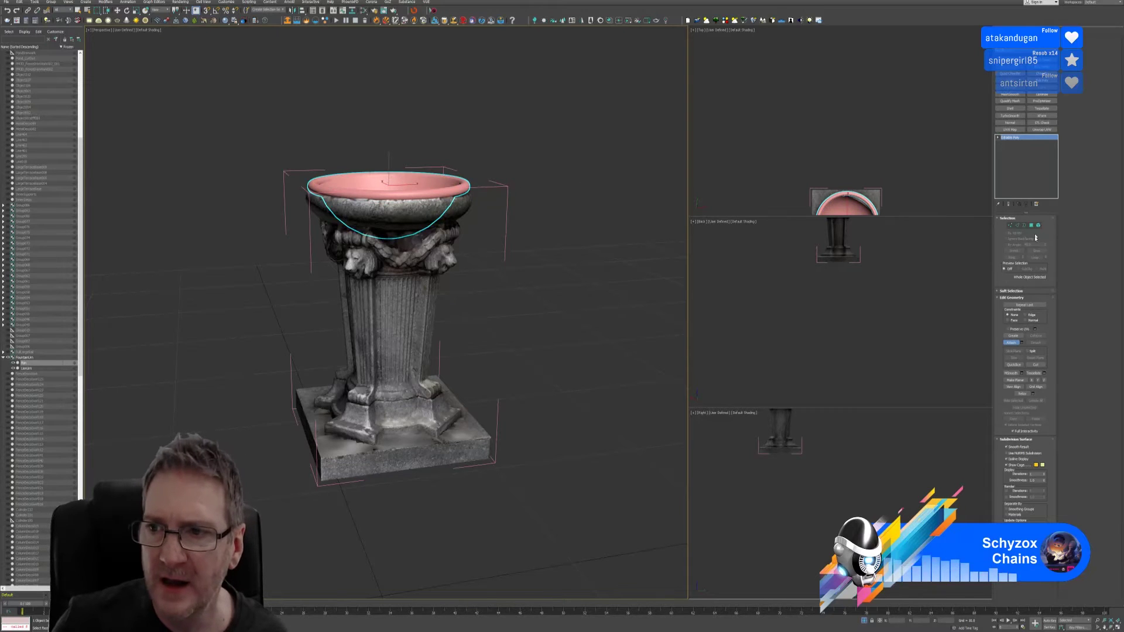
click(1011, 343)
key(w)
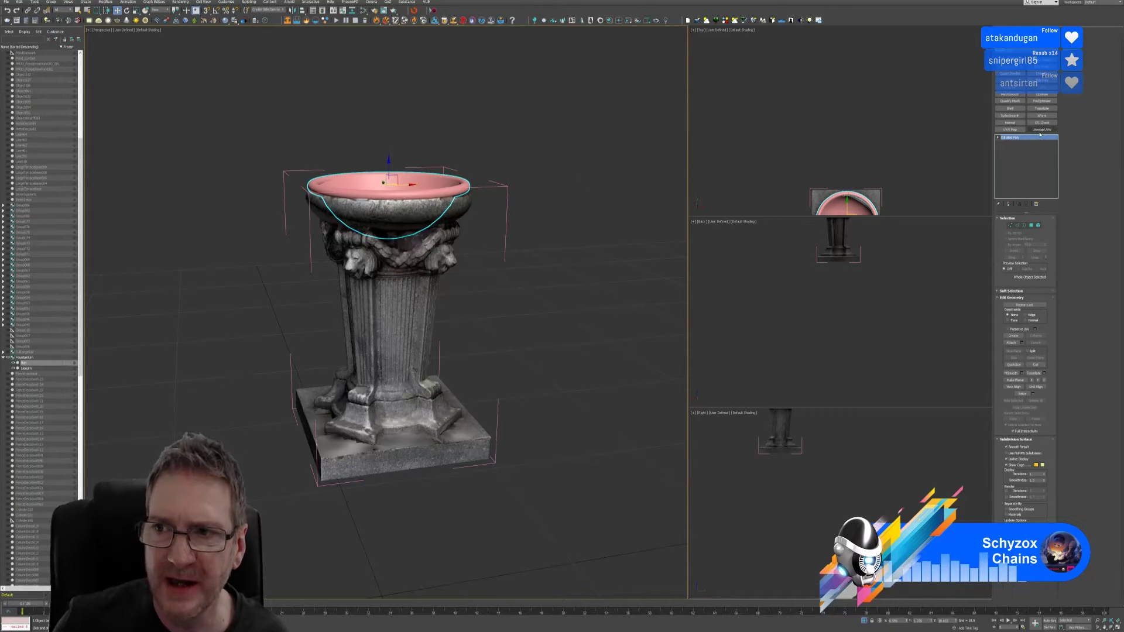
Step: Add an Unwrap UVW modifier to the merged basin and try packing the inner bowl's UVs after toggling Fill Holes
click(1041, 130)
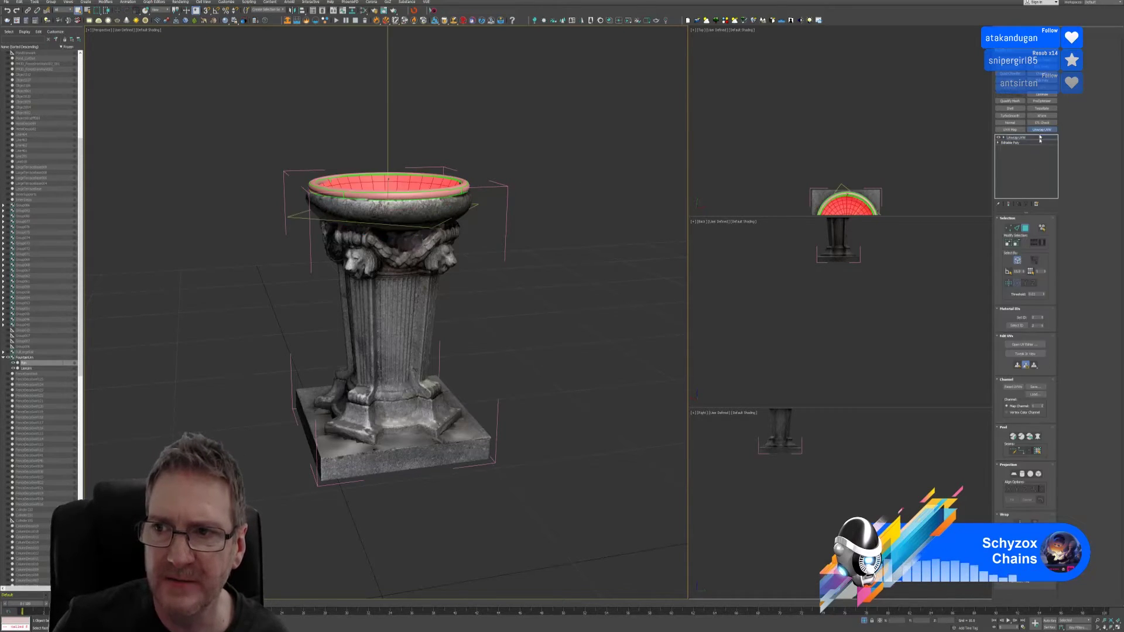
click(1019, 344)
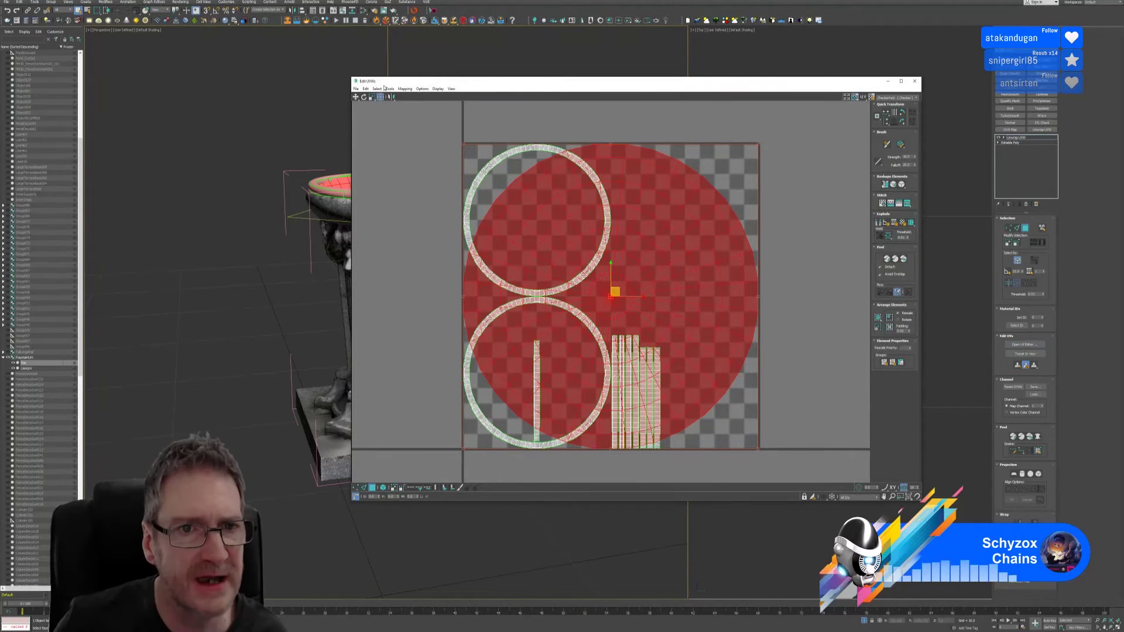
click(388, 88)
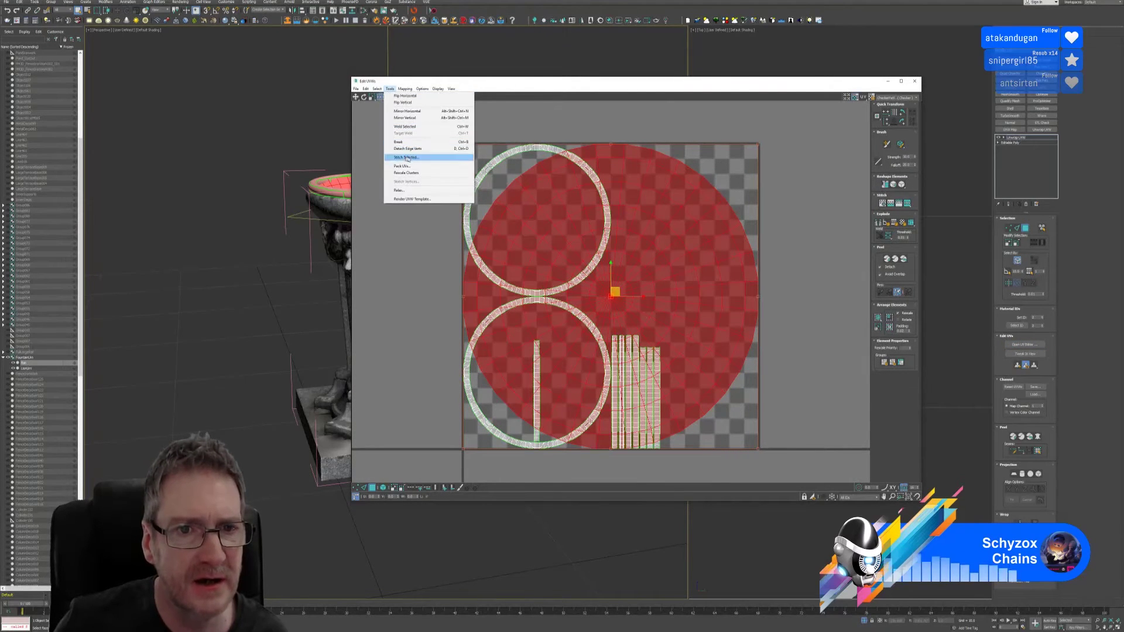
click(403, 166)
click(365, 135)
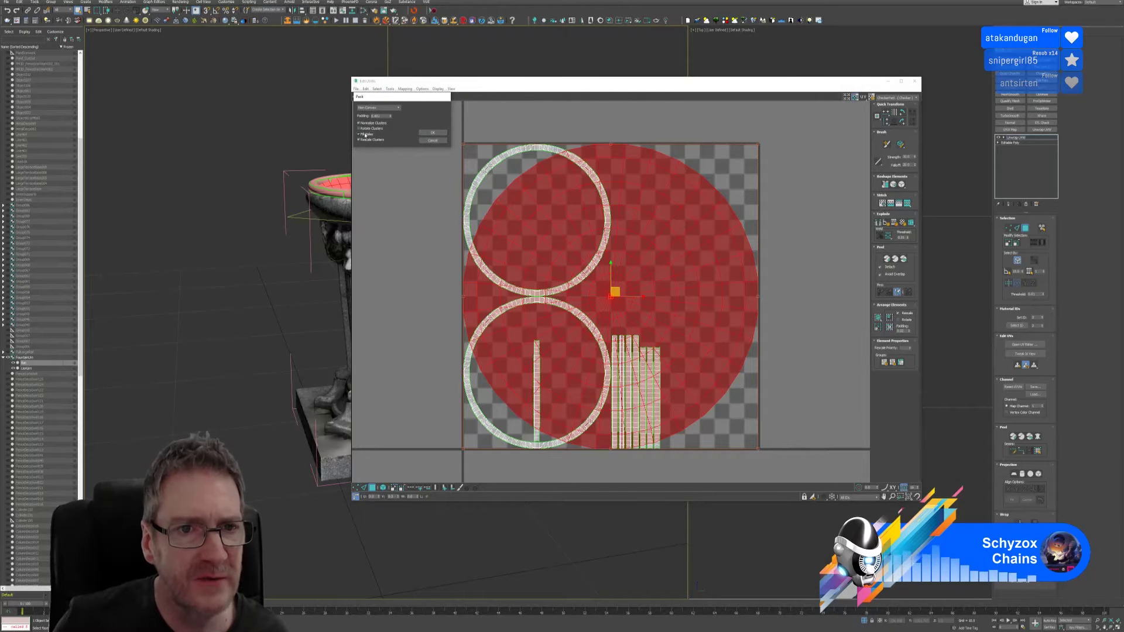
click(433, 133)
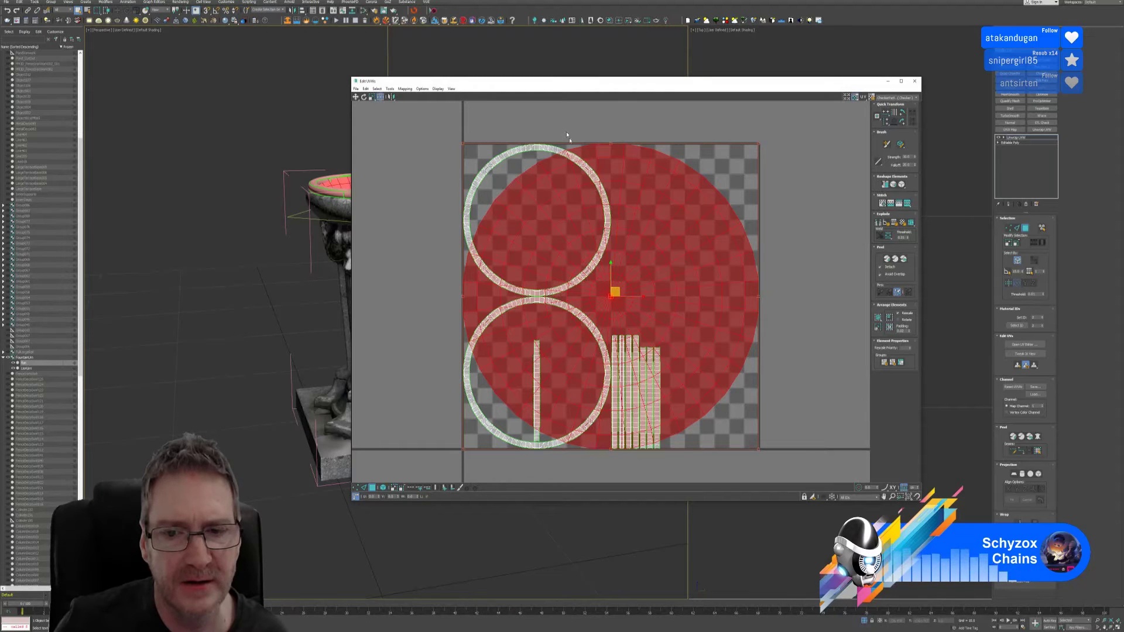
Step: Pack all of the basin's UV clusters together in the UV editor, then leave polygon selection mode
click(449, 132)
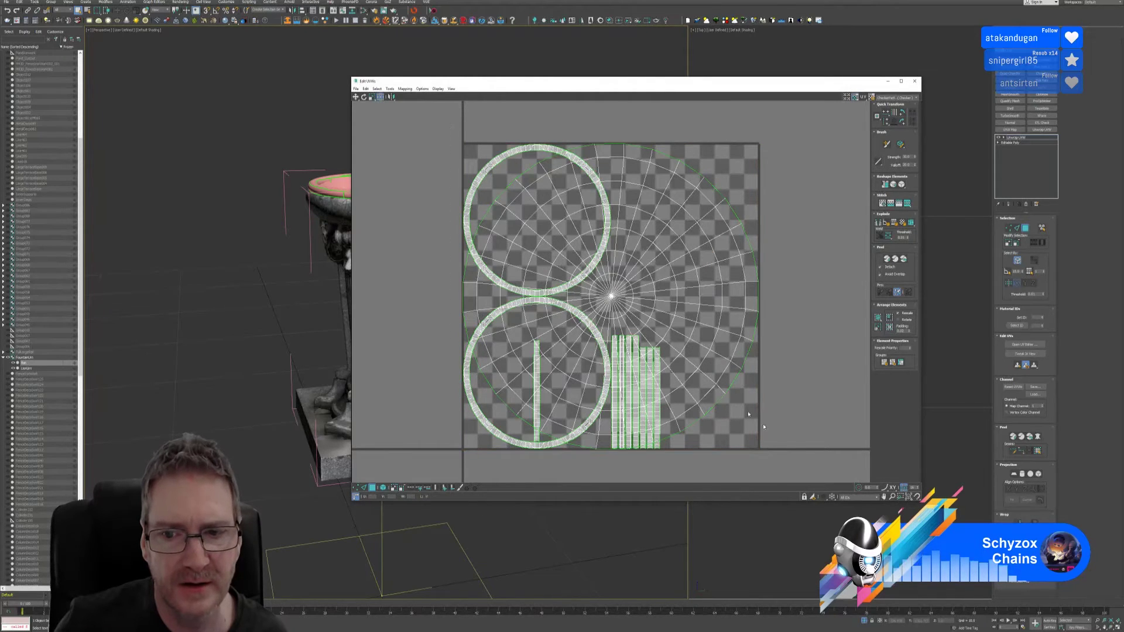
key(ctrl+a)
click(389, 89)
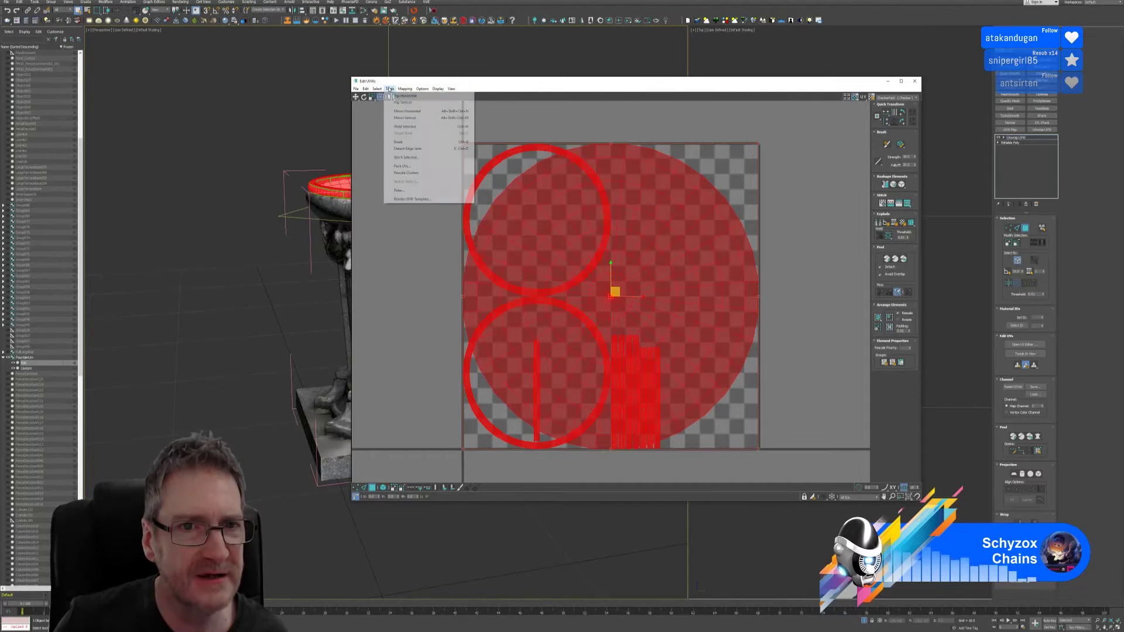
click(401, 166)
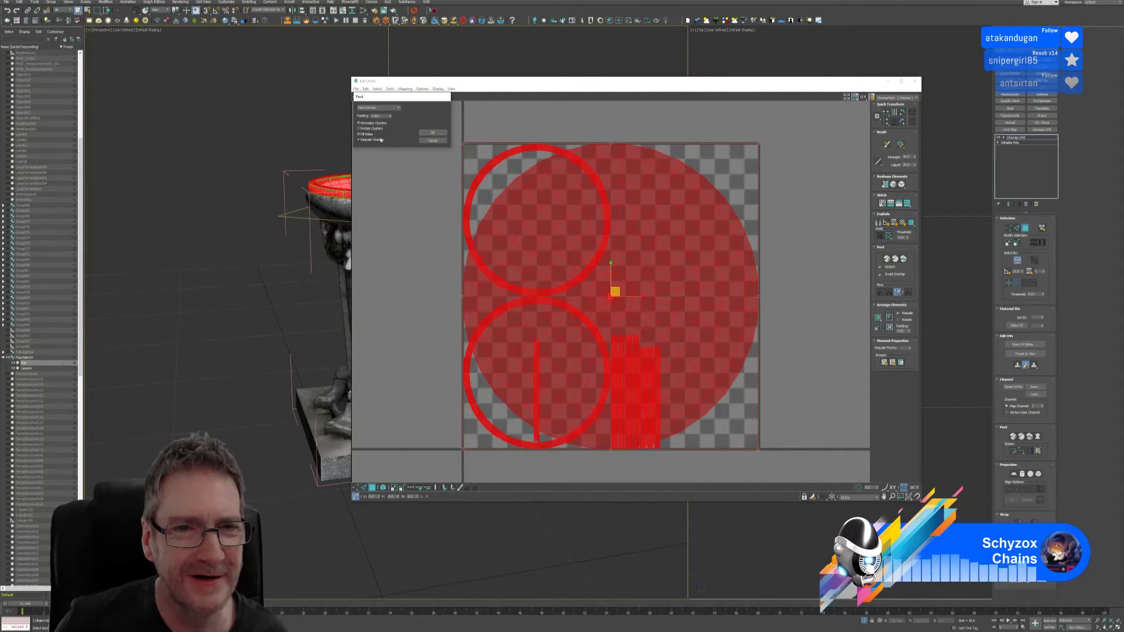
click(432, 133)
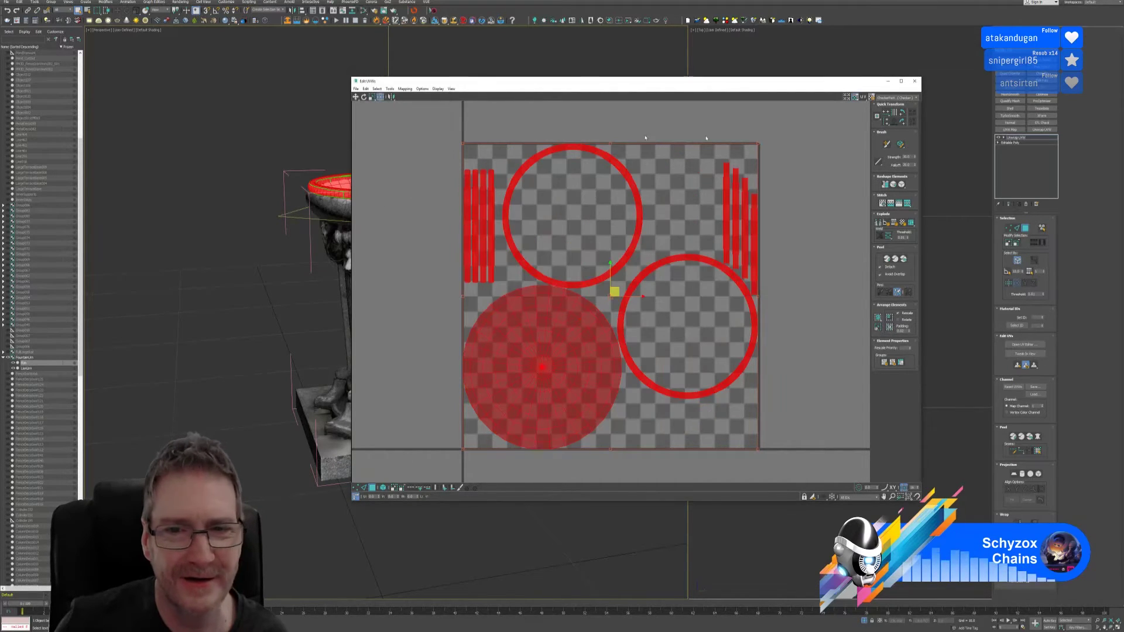
click(914, 82)
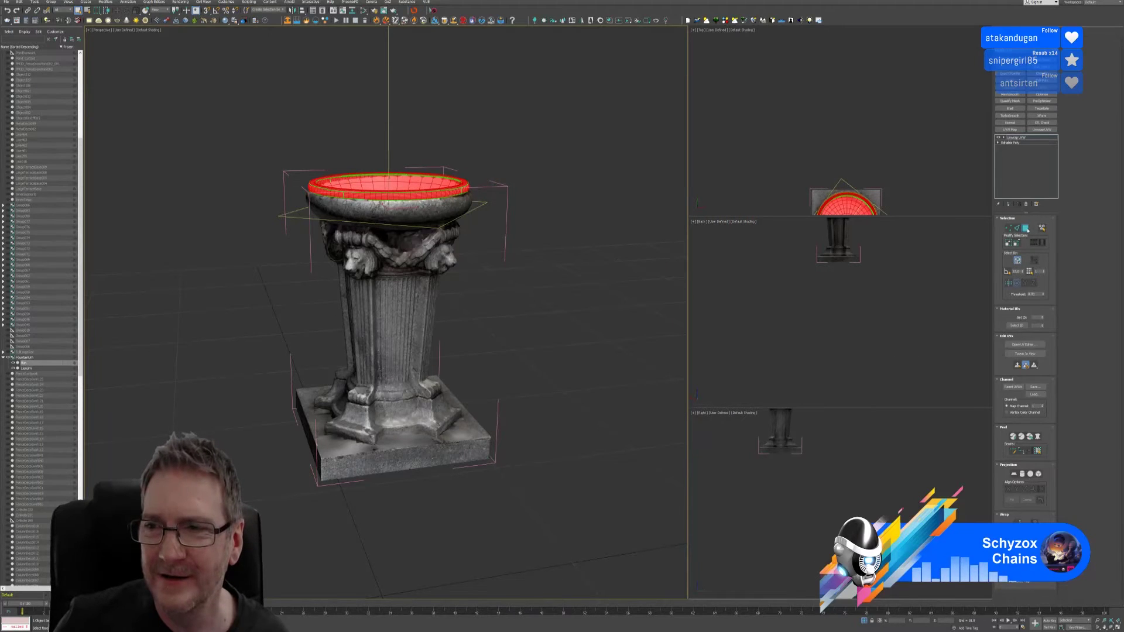
click(1025, 228)
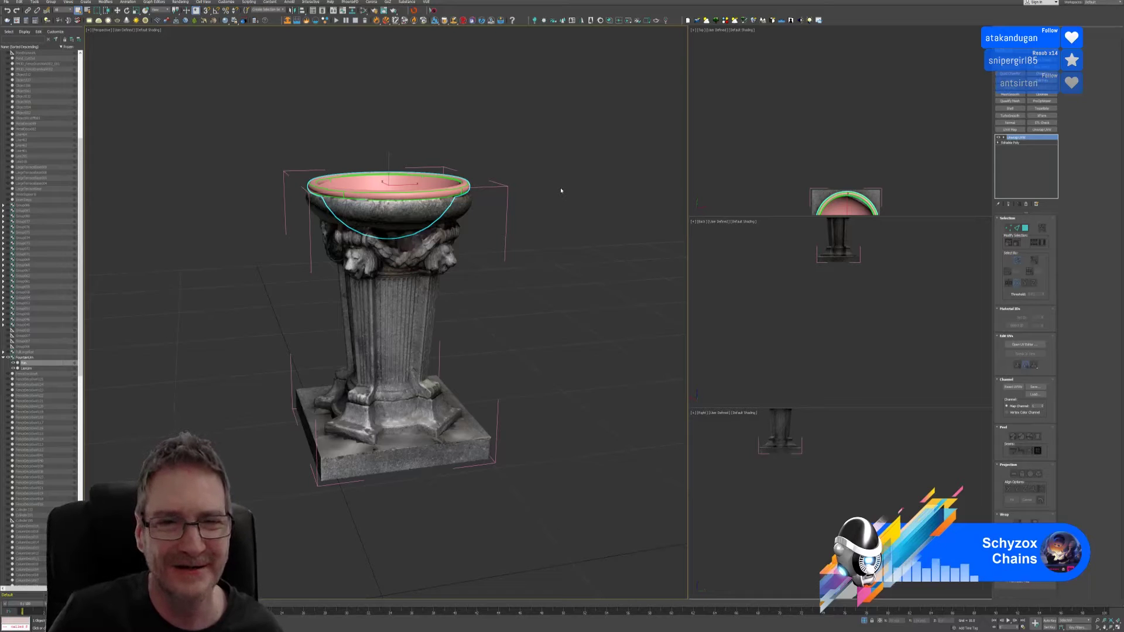
Step: Assign the existing plain white Standard material to the selected basin and close the material editor
key(m)
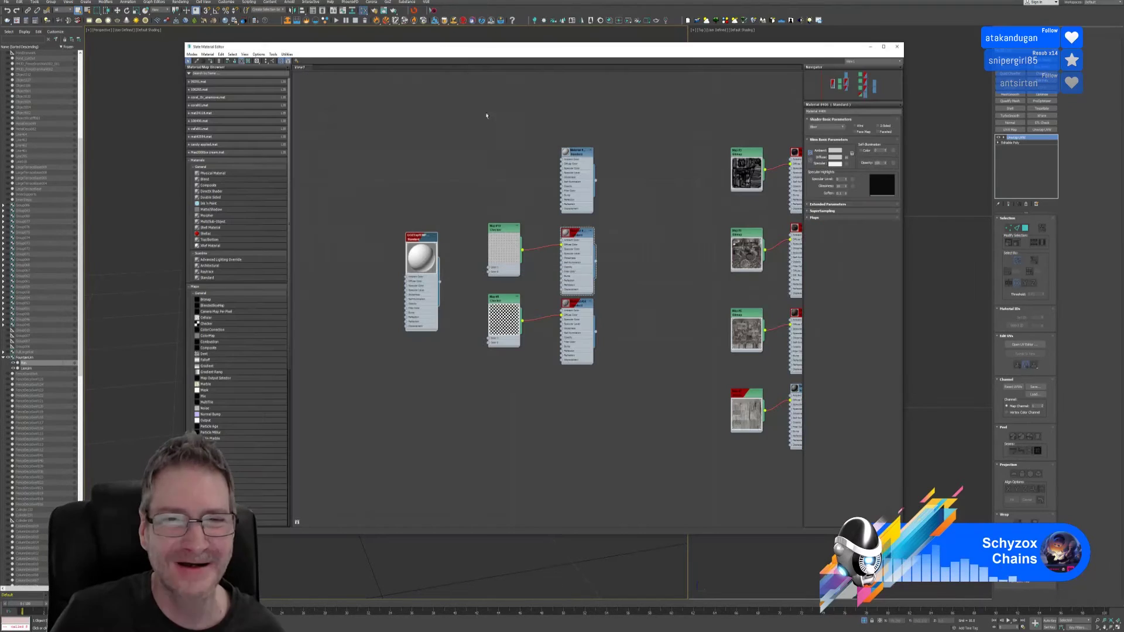
double_click(433, 236)
right_click(433, 237)
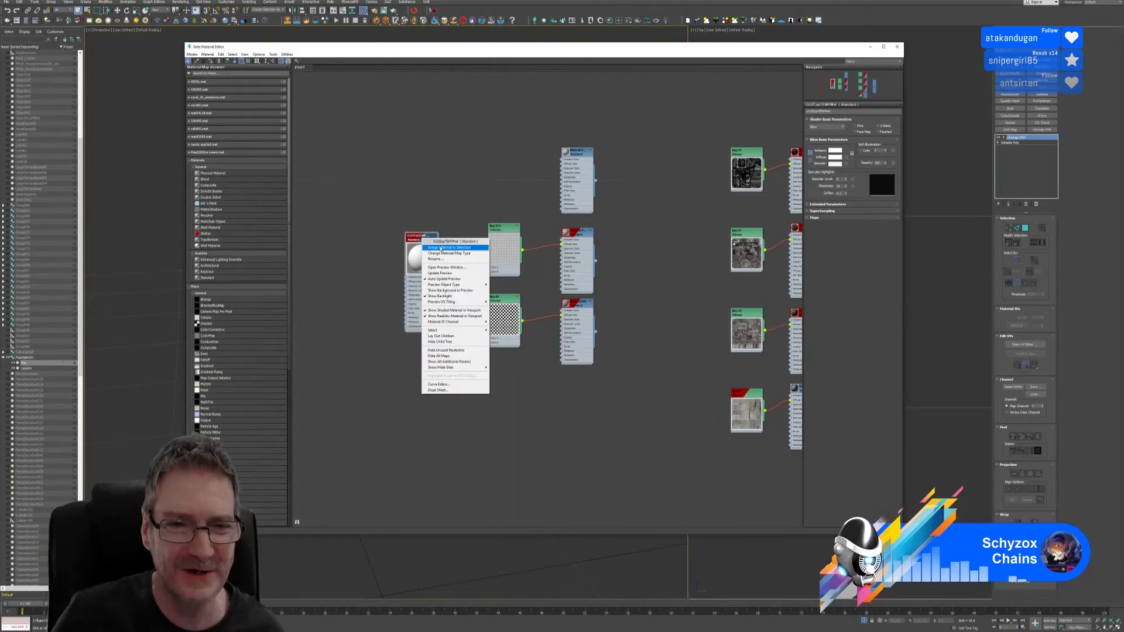
click(437, 243)
click(897, 46)
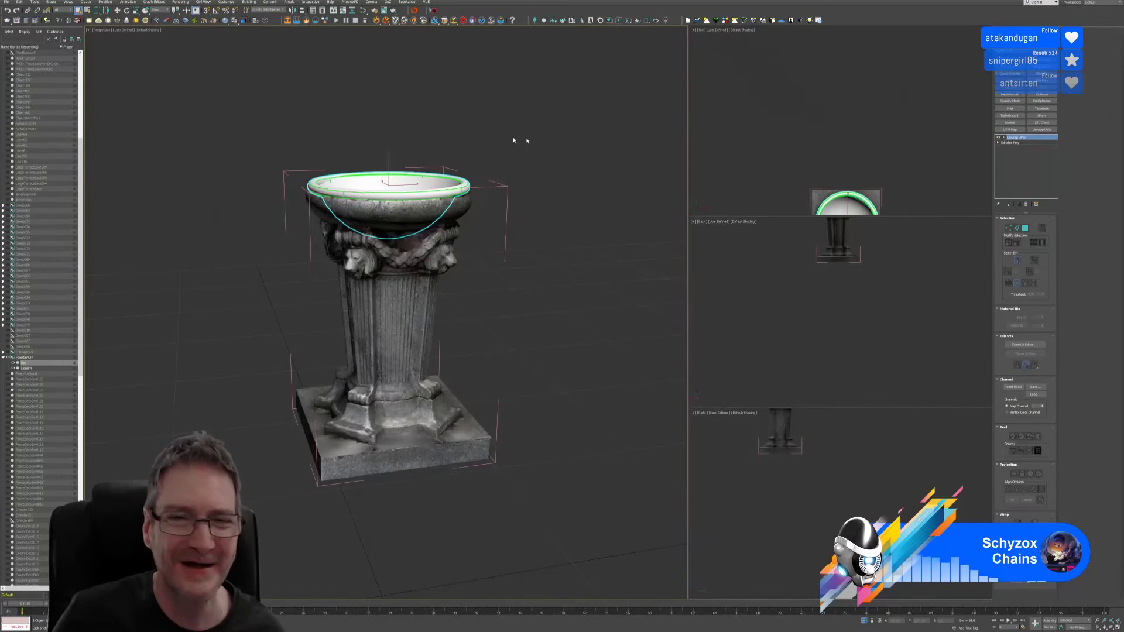
Step: Close the pedestal's open group, ungroup it, and leave isolation so the whole pavilion scene is shown
click(288, 173)
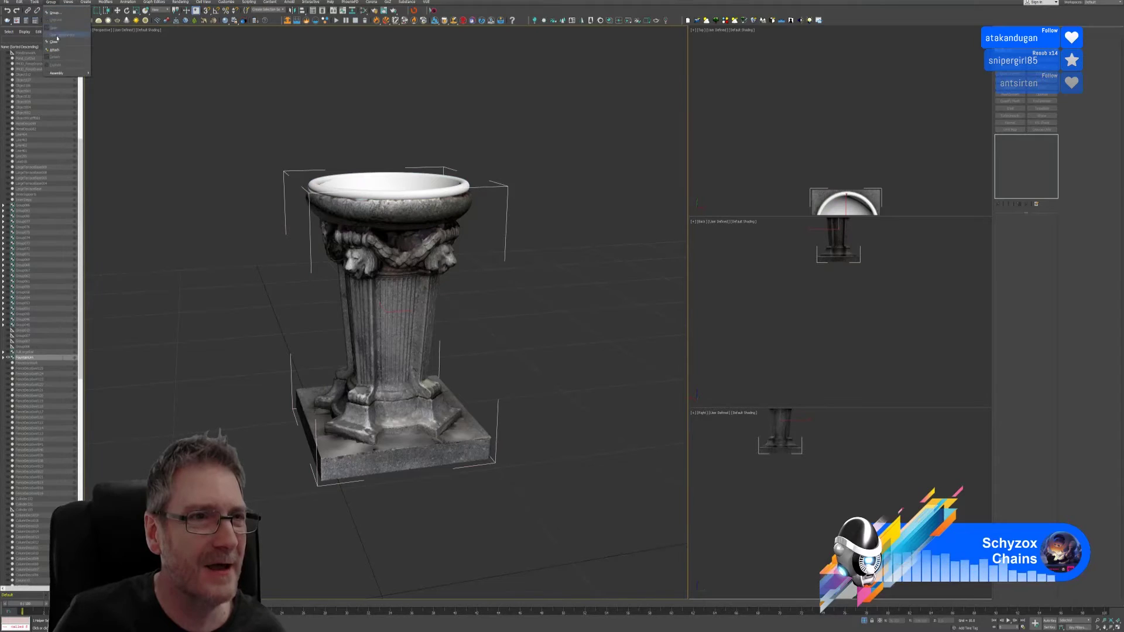
click(61, 41)
click(51, 2)
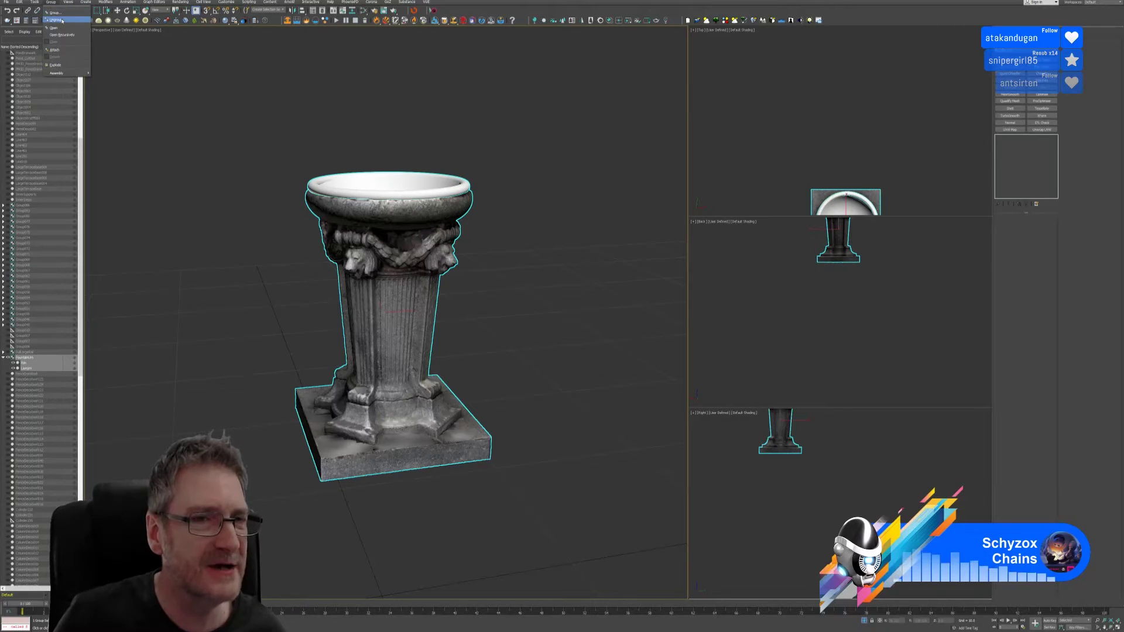
click(59, 14)
click(609, 300)
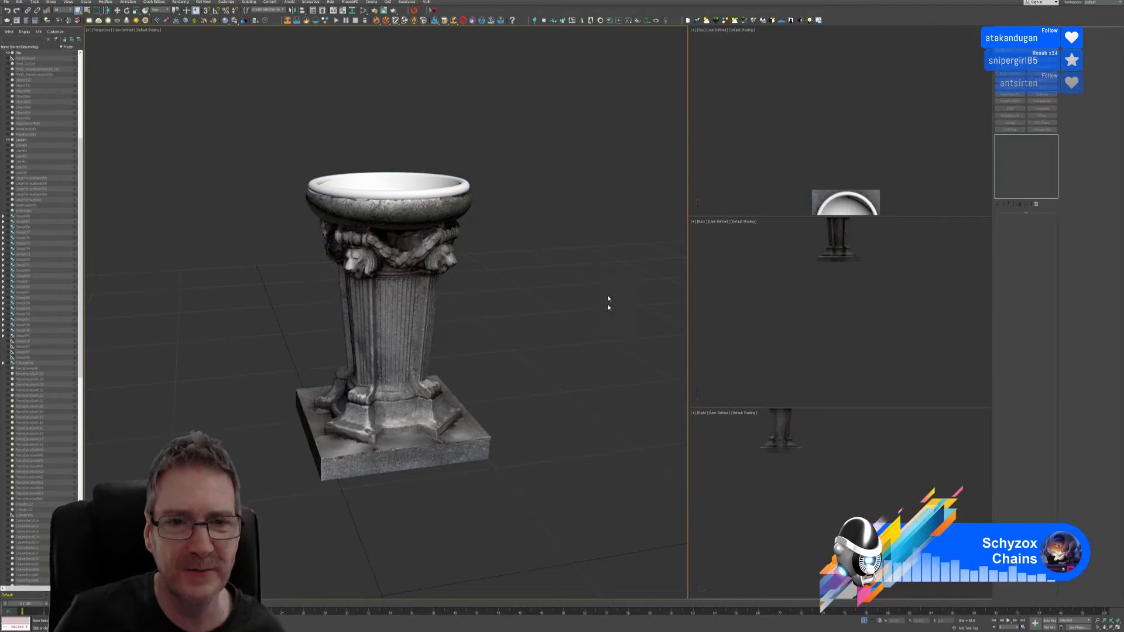
click(864, 621)
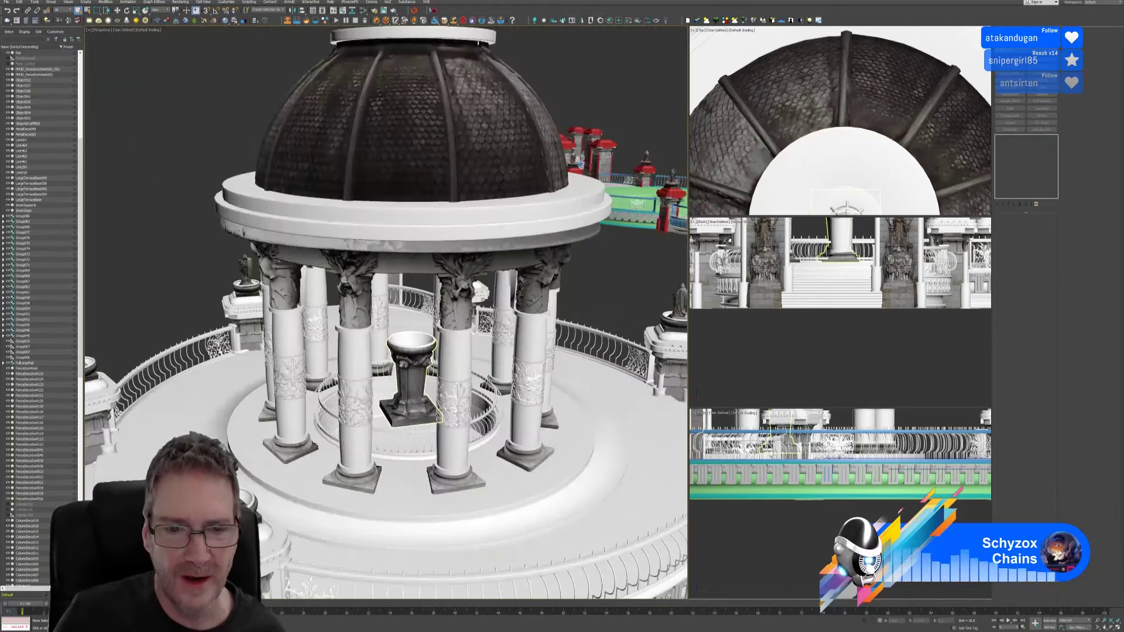
Step: Examine the pavilion as a whole and how the pedestal's base sits on the floor inside the circular fence
scroll(418, 387, down, 4)
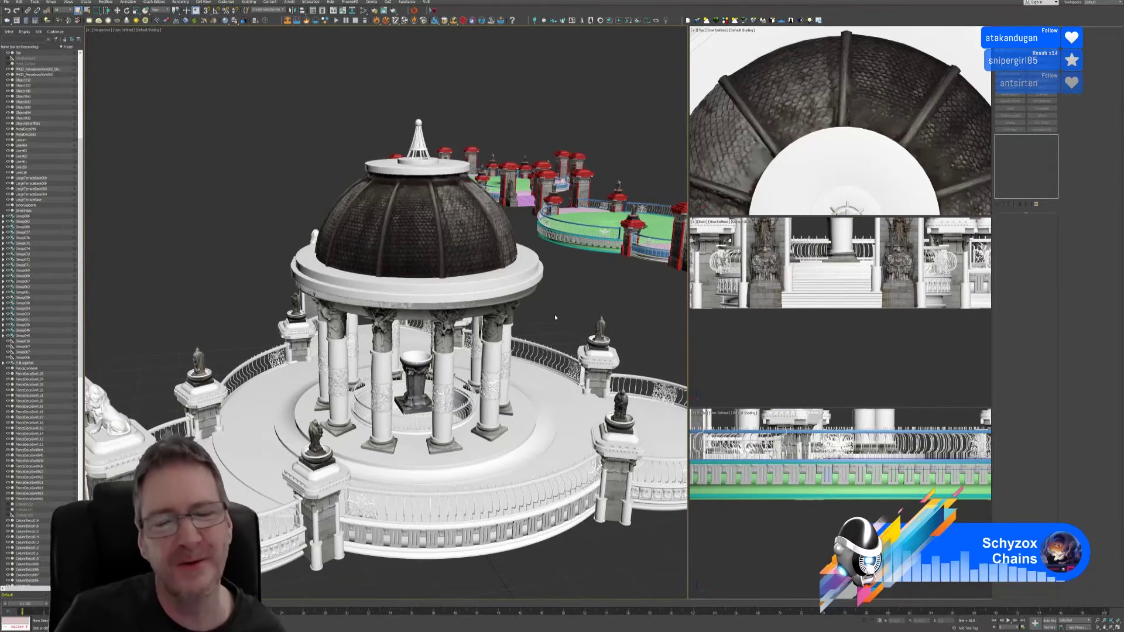
middle_drag(555, 318, 540, 274)
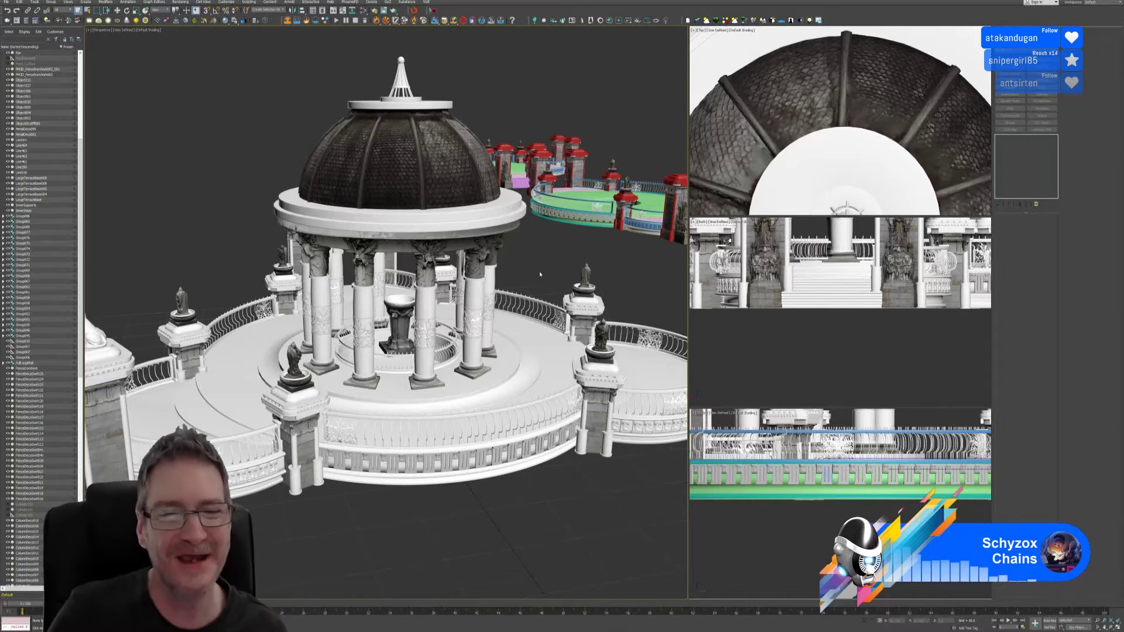
alt+middle_drag(531, 271, 531, 320)
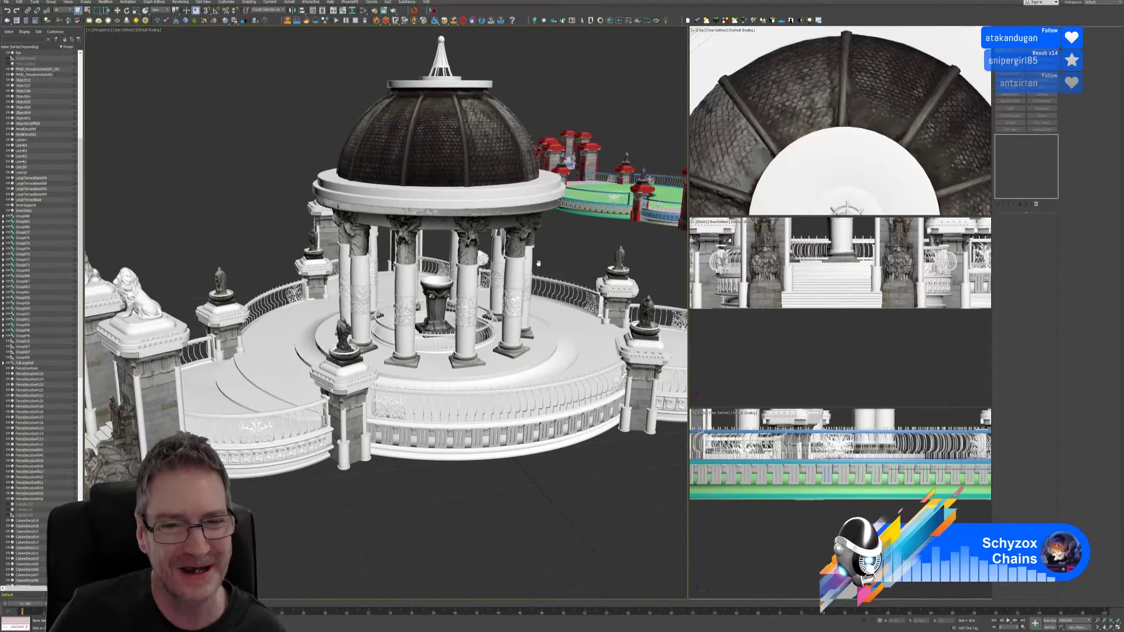
mouse_move(465, 520)
alt+middle_down()
mouse_move(455, 442)
mouse_move(450, 510)
alt+middle_up()
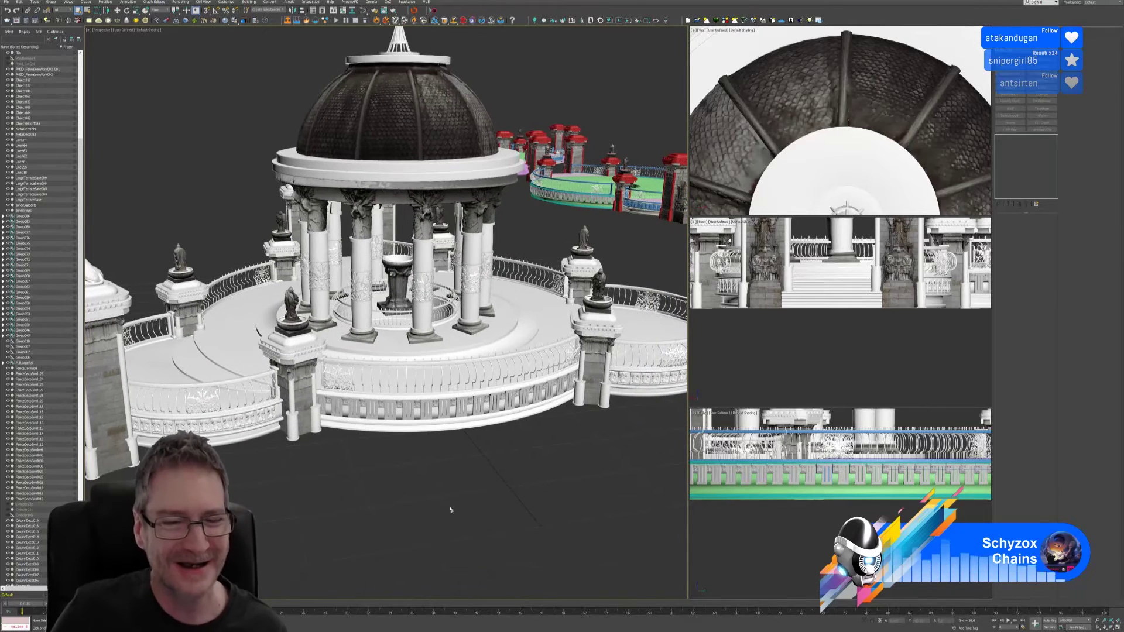
scroll(403, 296, up, 10)
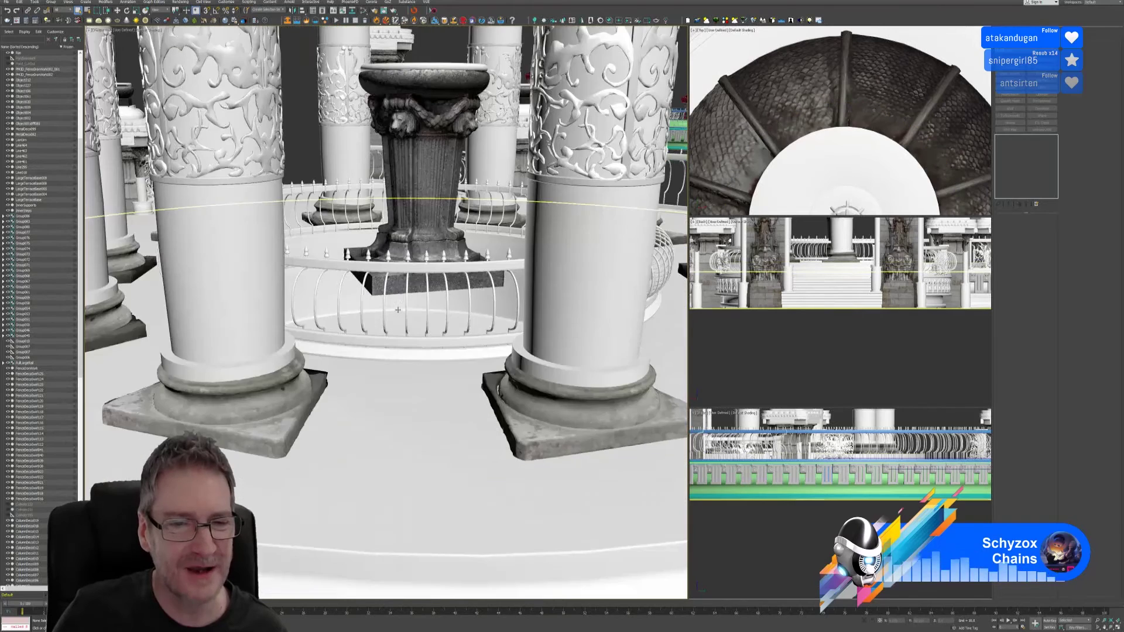
scroll(403, 296, up, 5)
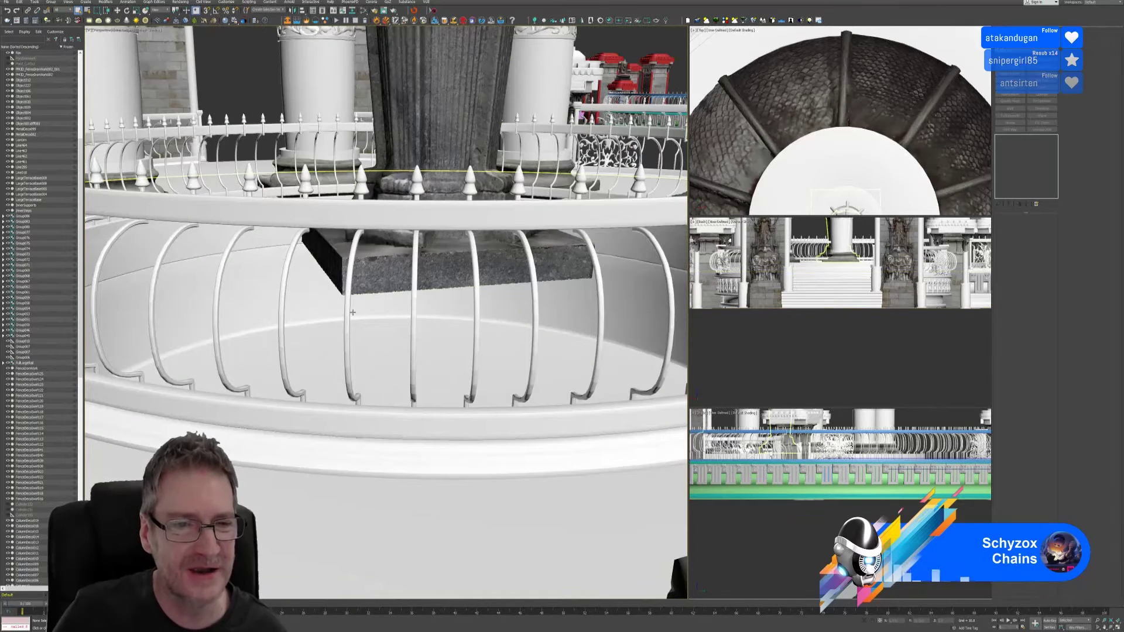
click(331, 282)
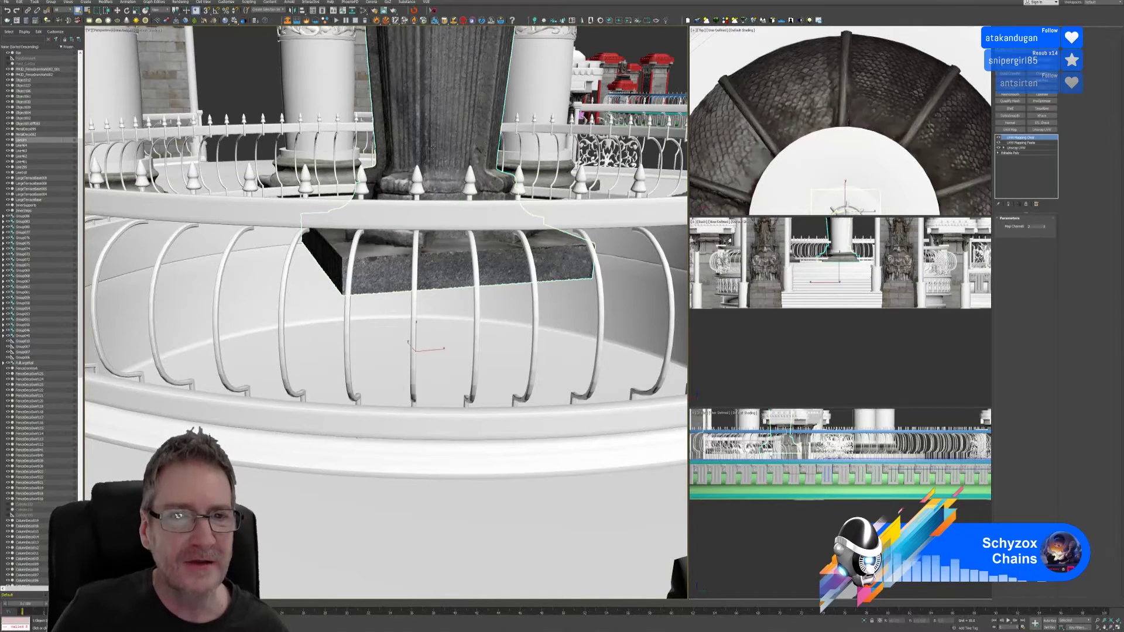
scroll(296, 271, down, 10)
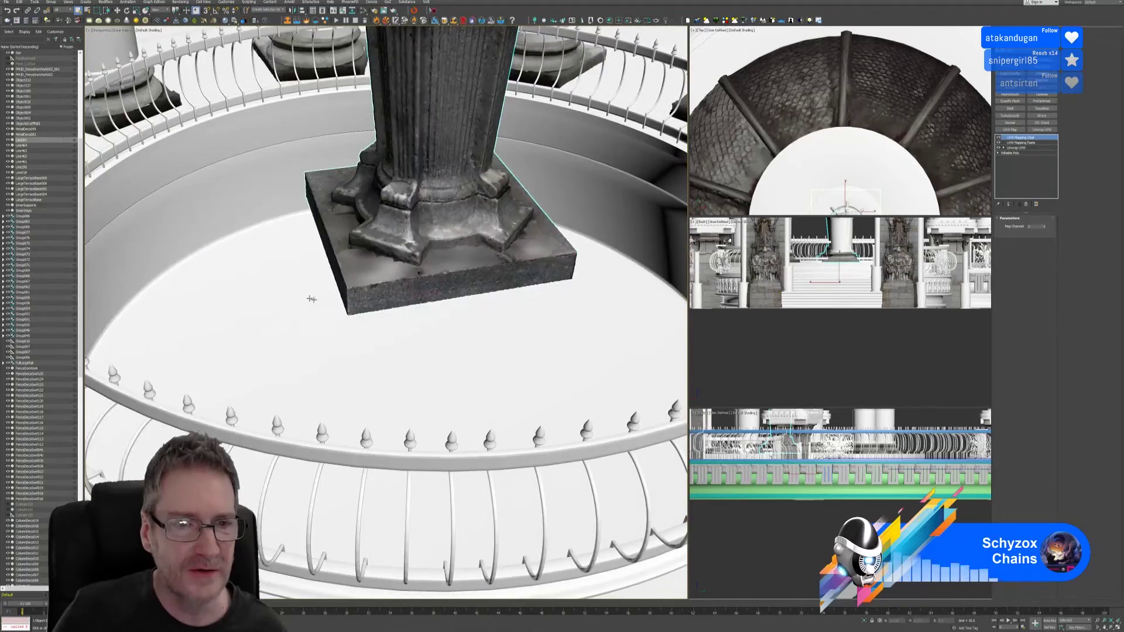
scroll(325, 303, down, 3)
scroll(352, 363, down, 5)
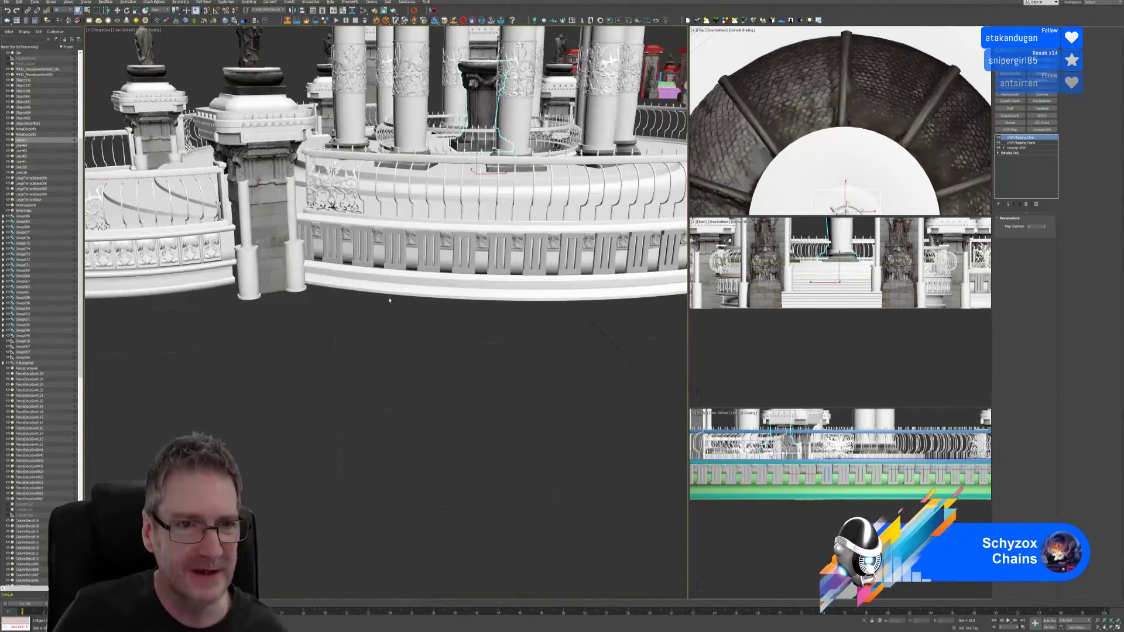
alt+middle_drag(389, 300, 413, 327)
Step: Open the fence section's group and its nested pillar group, and select the front pillar's white cap-and-columns mesh
click(293, 217)
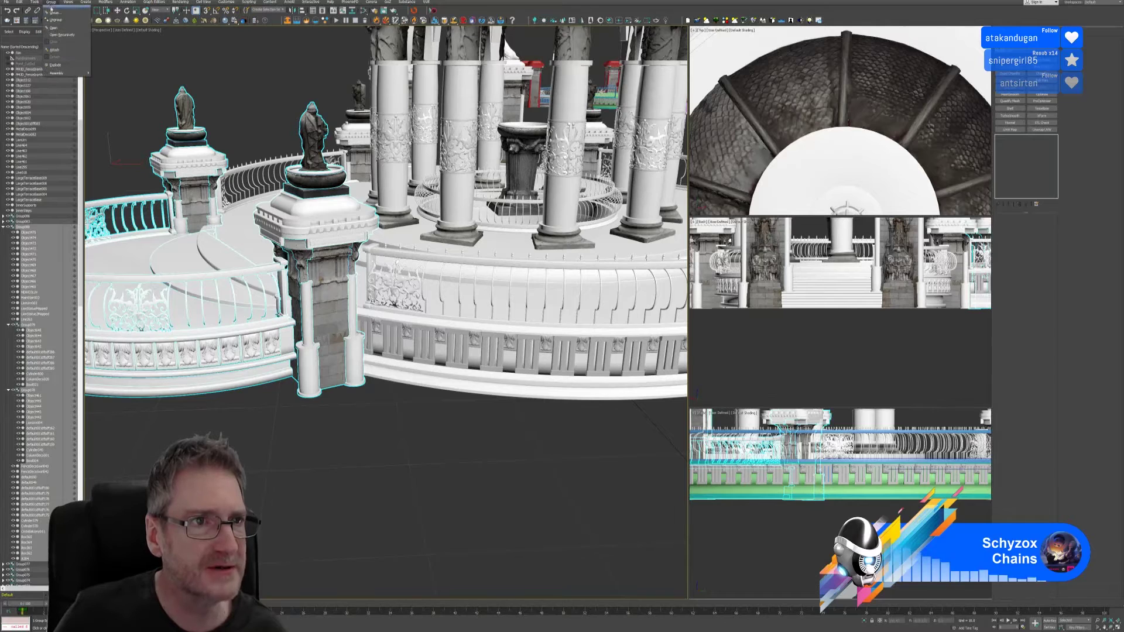
click(260, 124)
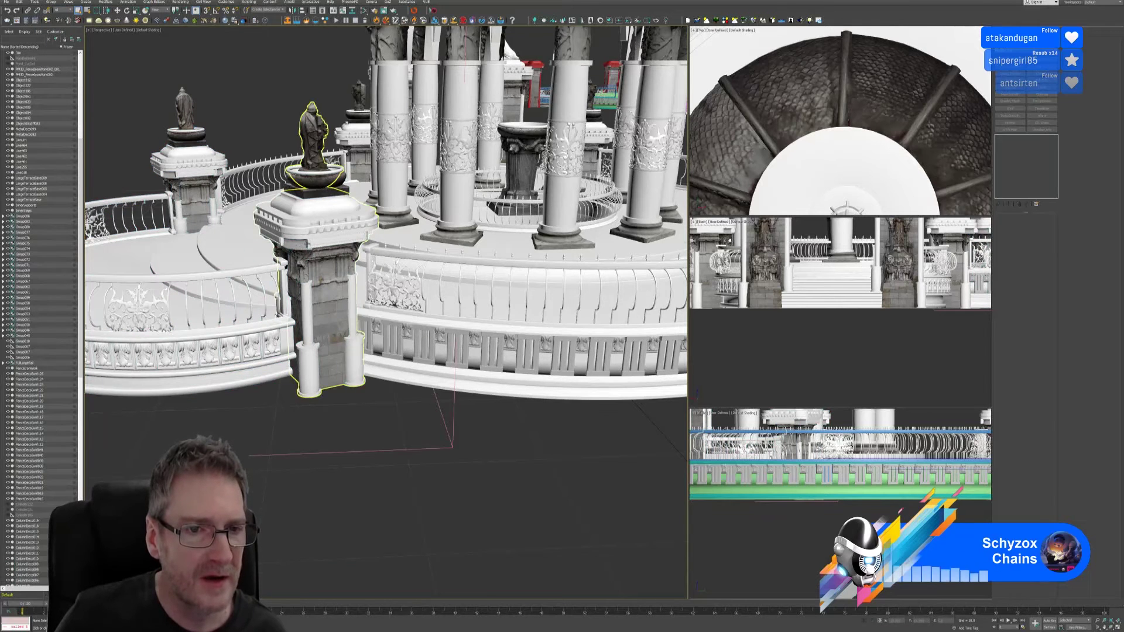
scroll(317, 230, up, 3)
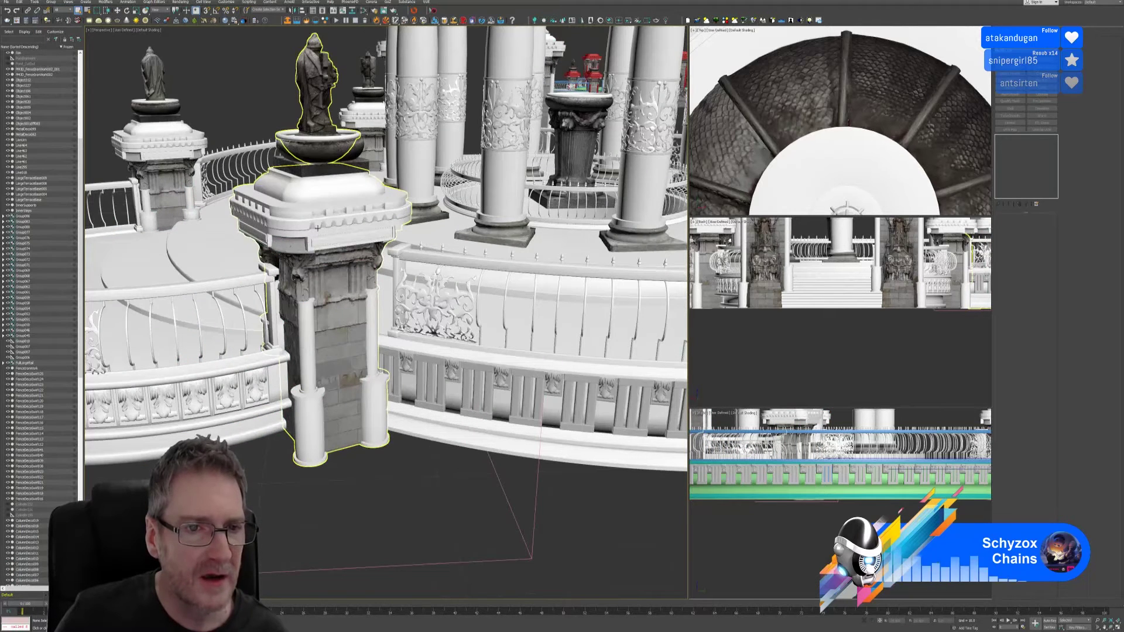
click(315, 193)
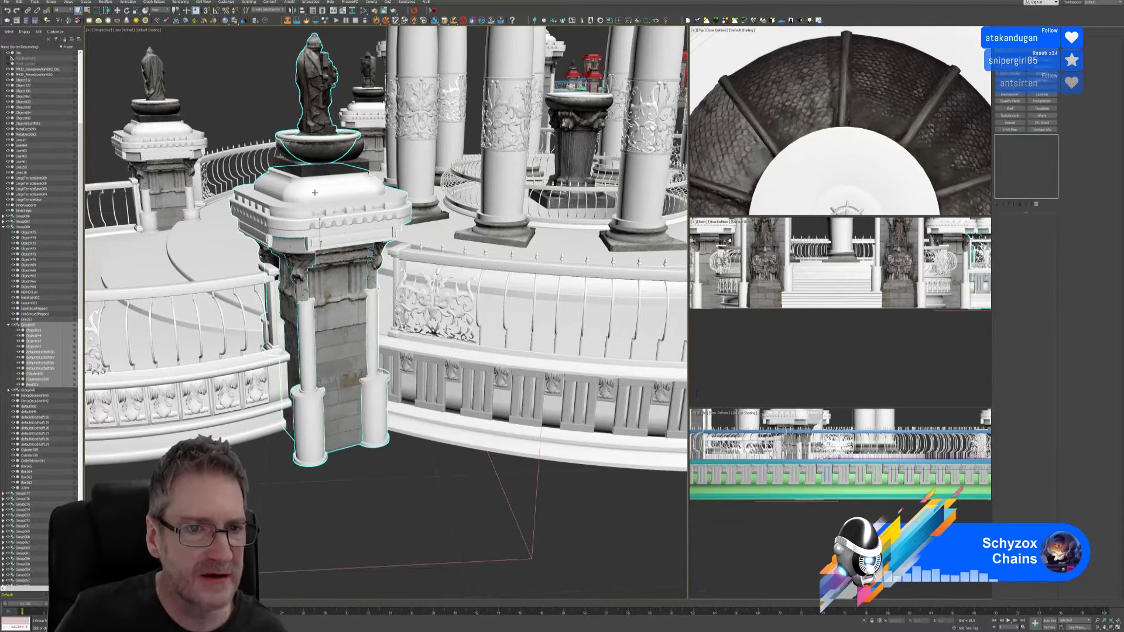
click(52, 2)
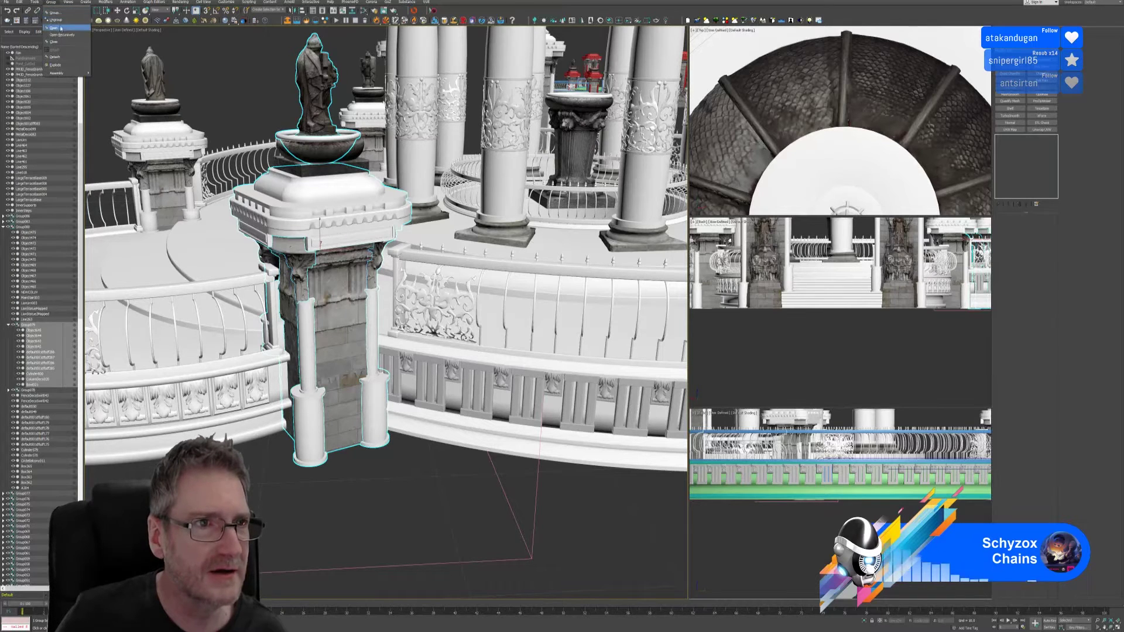
click(54, 27)
click(320, 189)
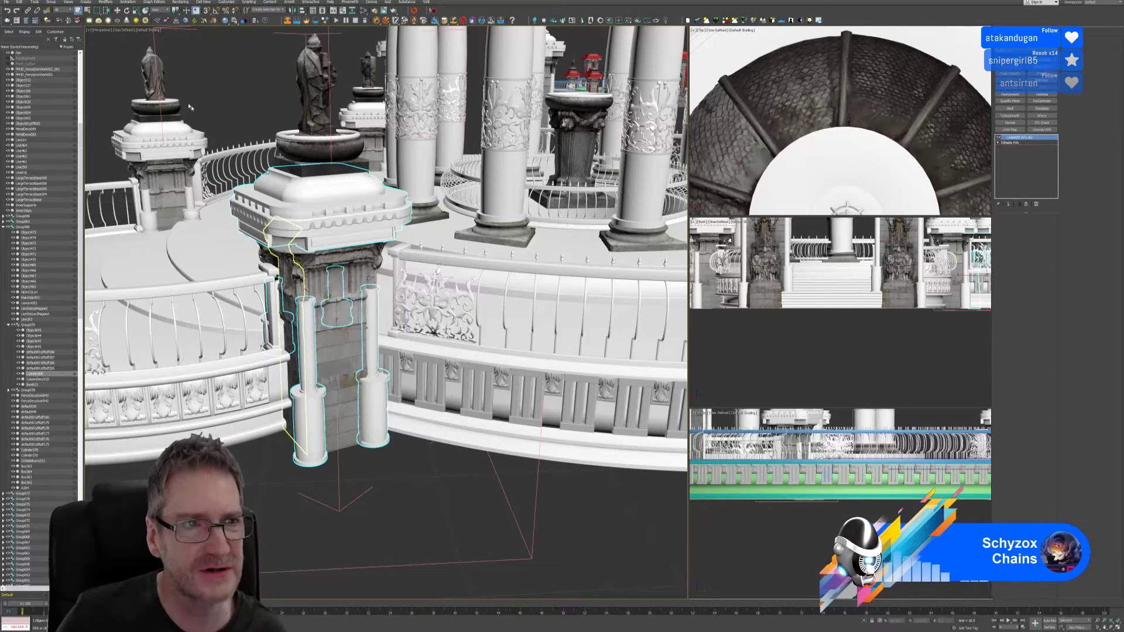
click(52, 2)
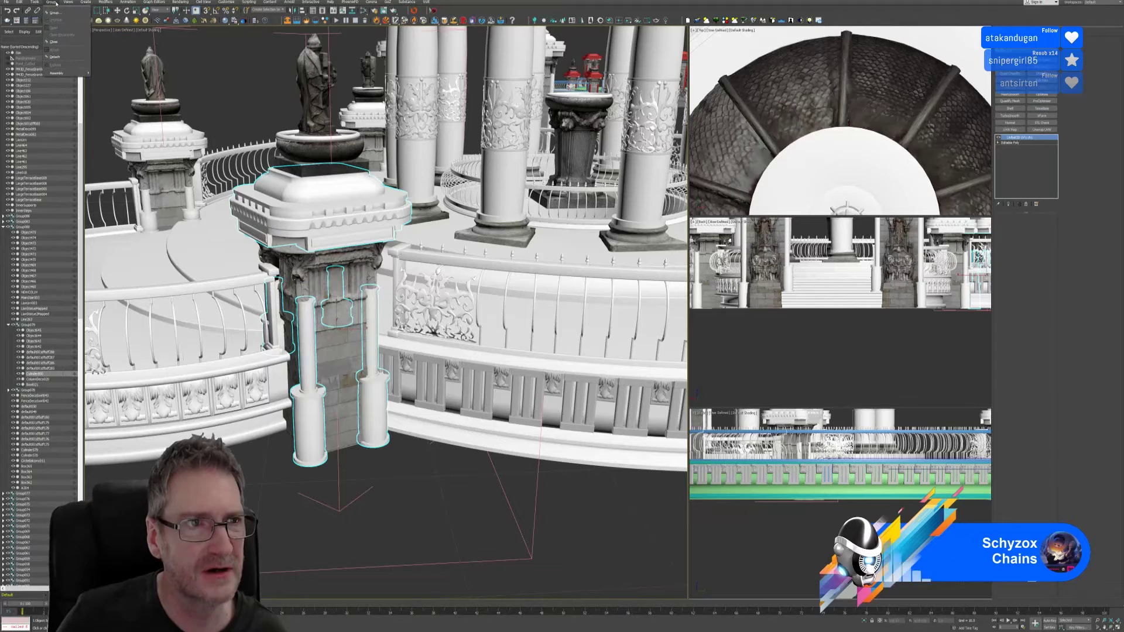
click(56, 3)
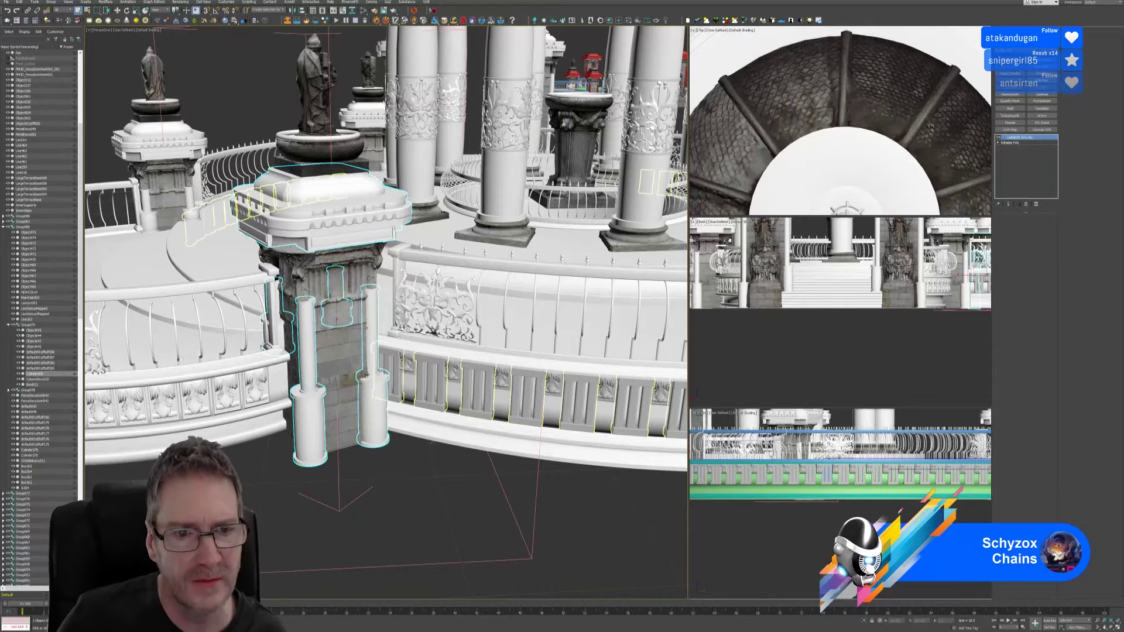
Step: Check the selected pillar mesh's UV layout using a temporary Unwrap UVW modifier, and delete that modifier
click(1040, 130)
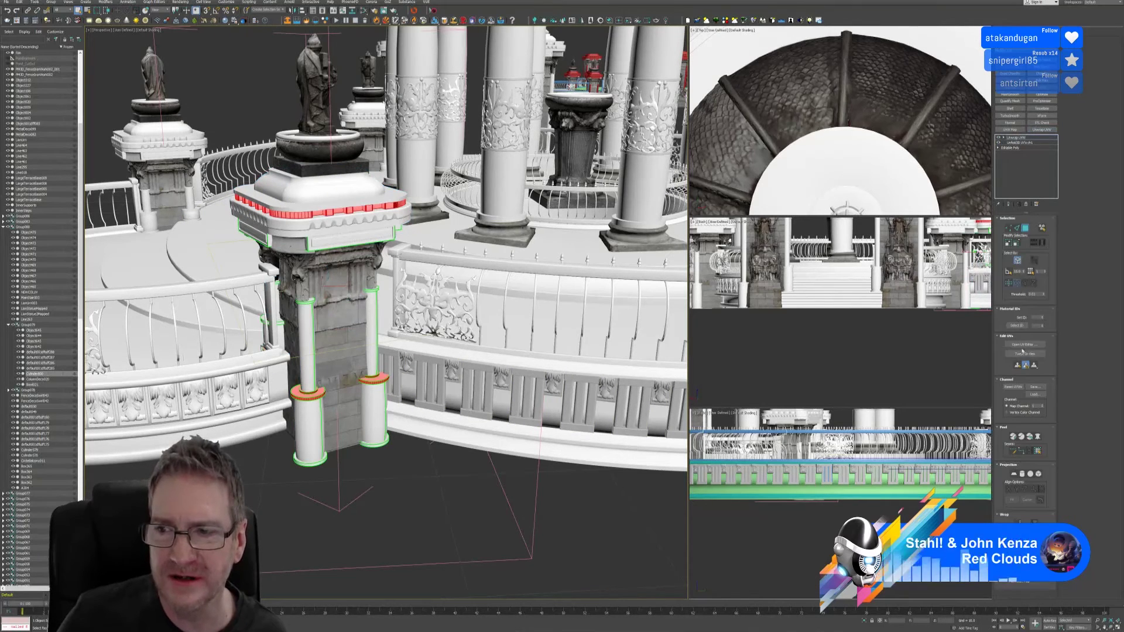
click(1018, 345)
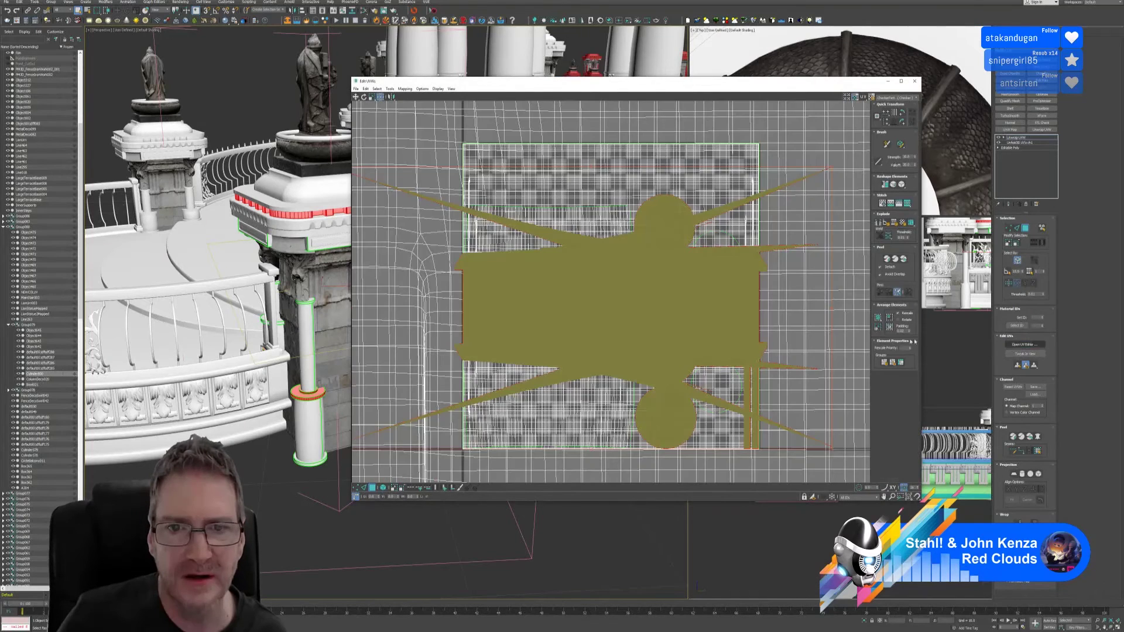
click(914, 82)
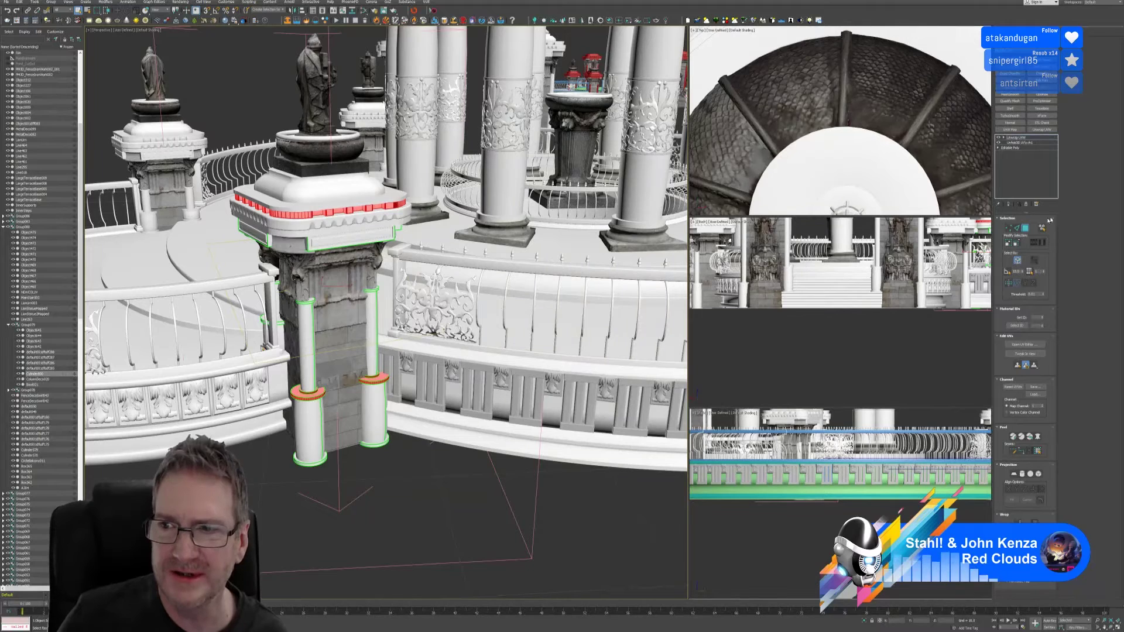
click(1017, 137)
click(1026, 205)
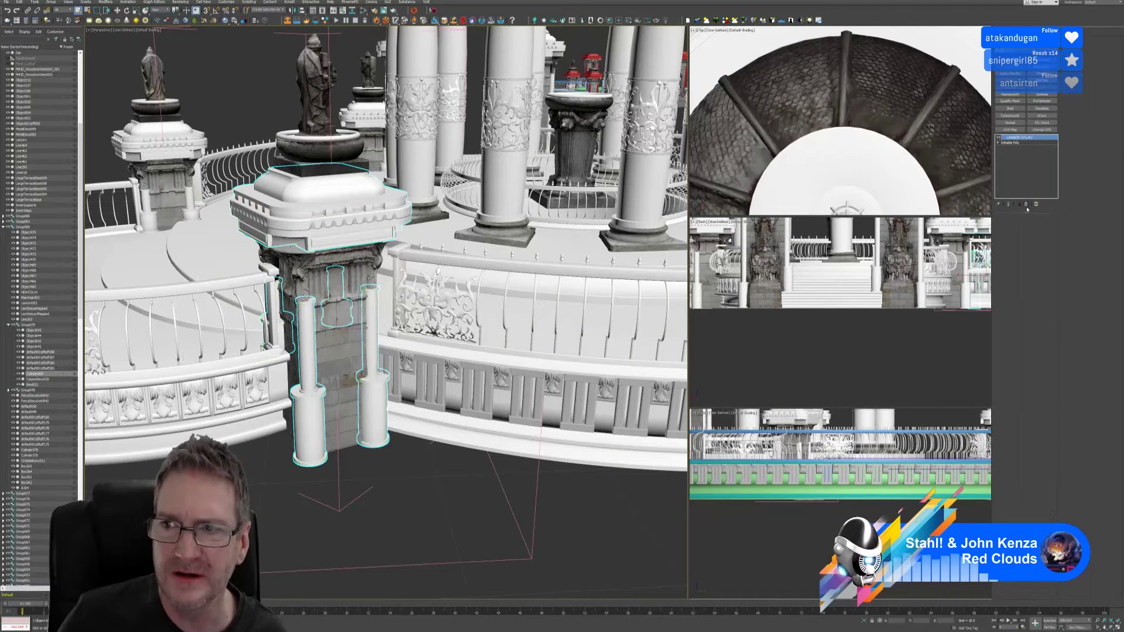
Step: Isolate the selected cap-and-columns mesh of the front pillar
scroll(304, 406, down, 6)
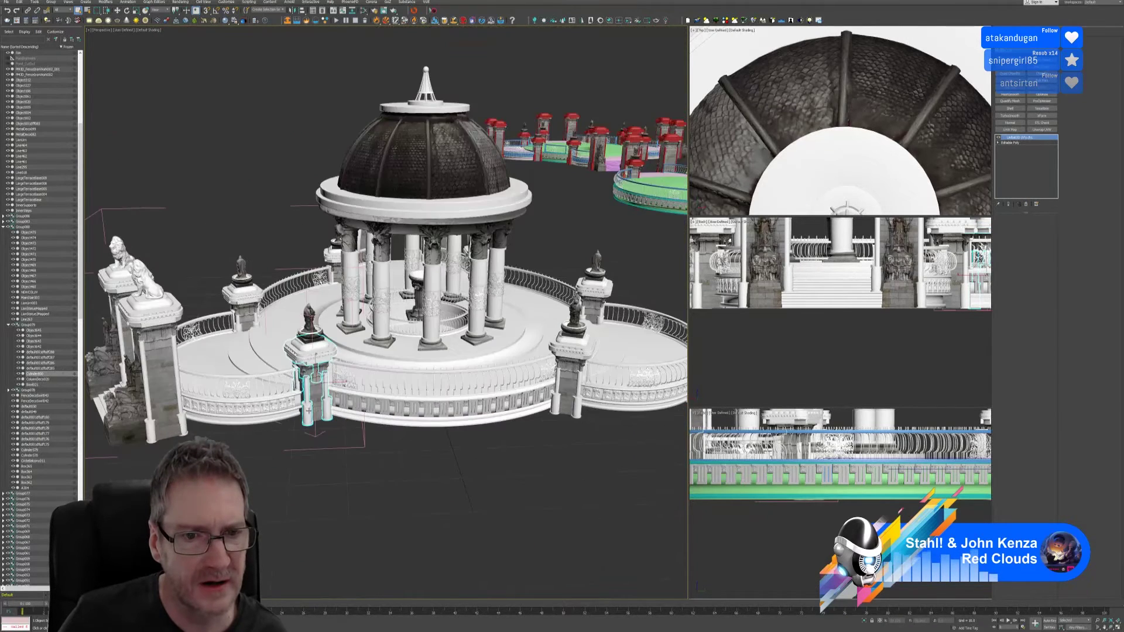
middle_drag(355, 438, 524, 463)
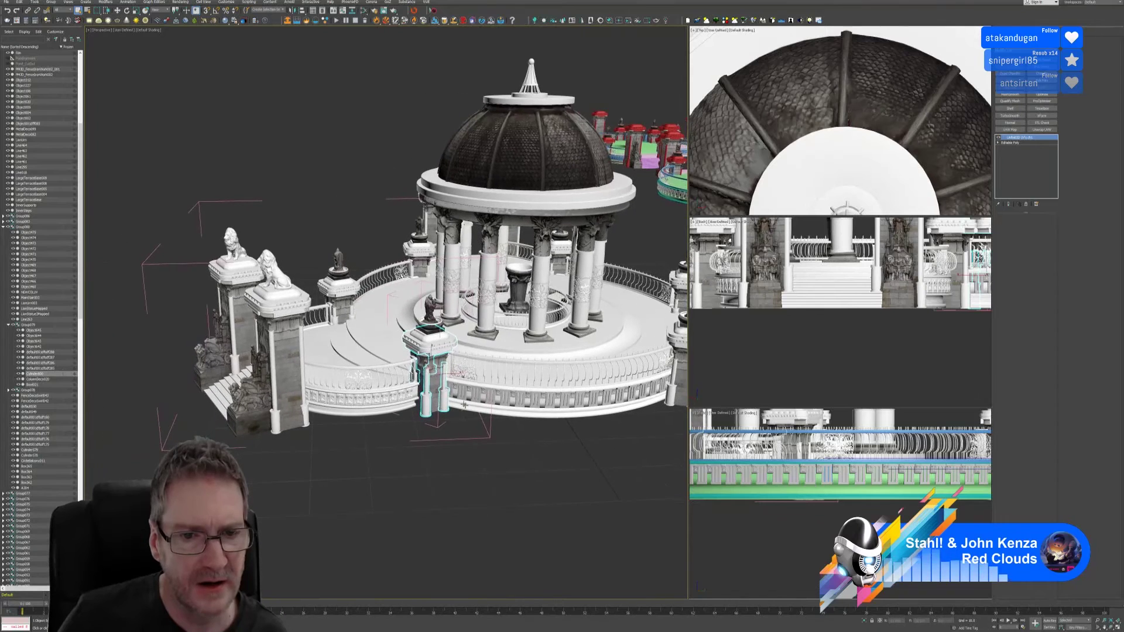
scroll(435, 375, up, 4)
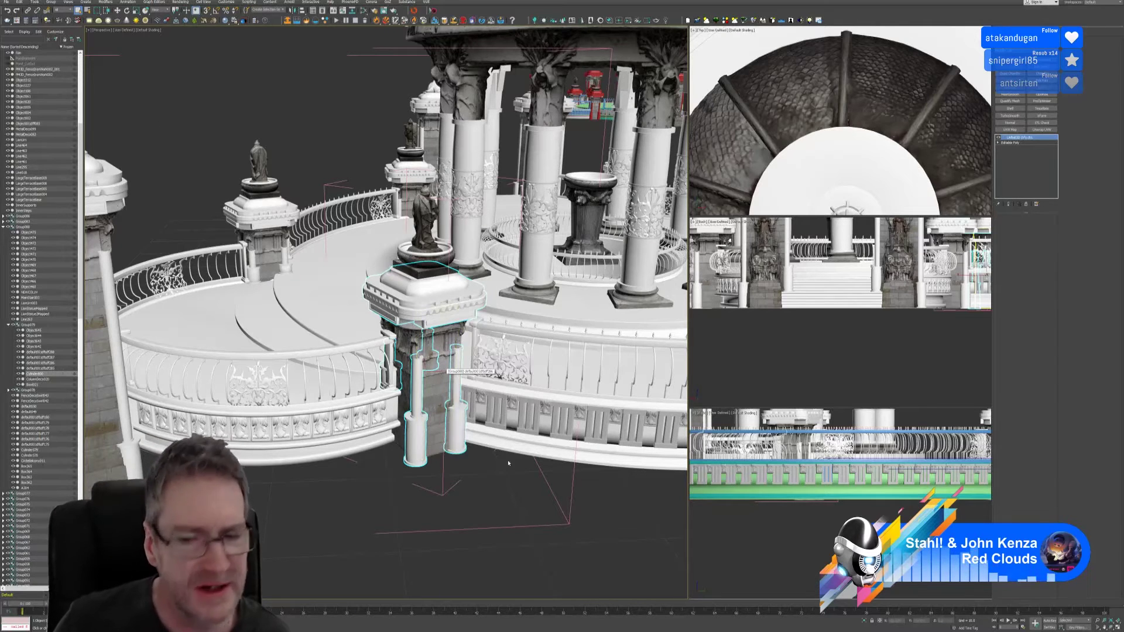
click(865, 621)
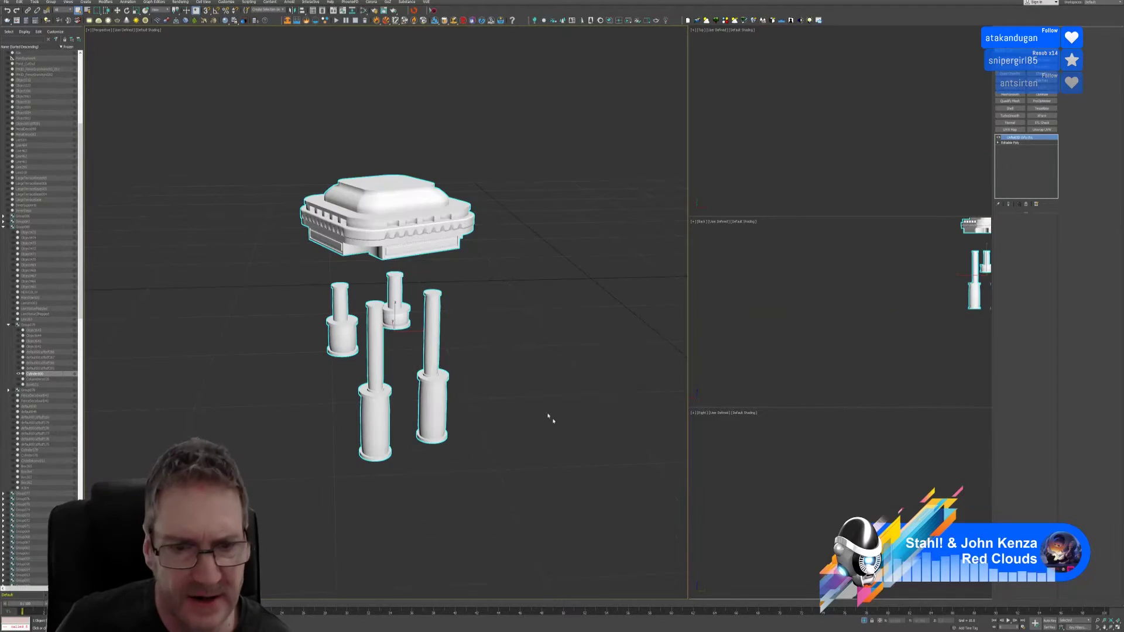
middle_drag(511, 334, 520, 341)
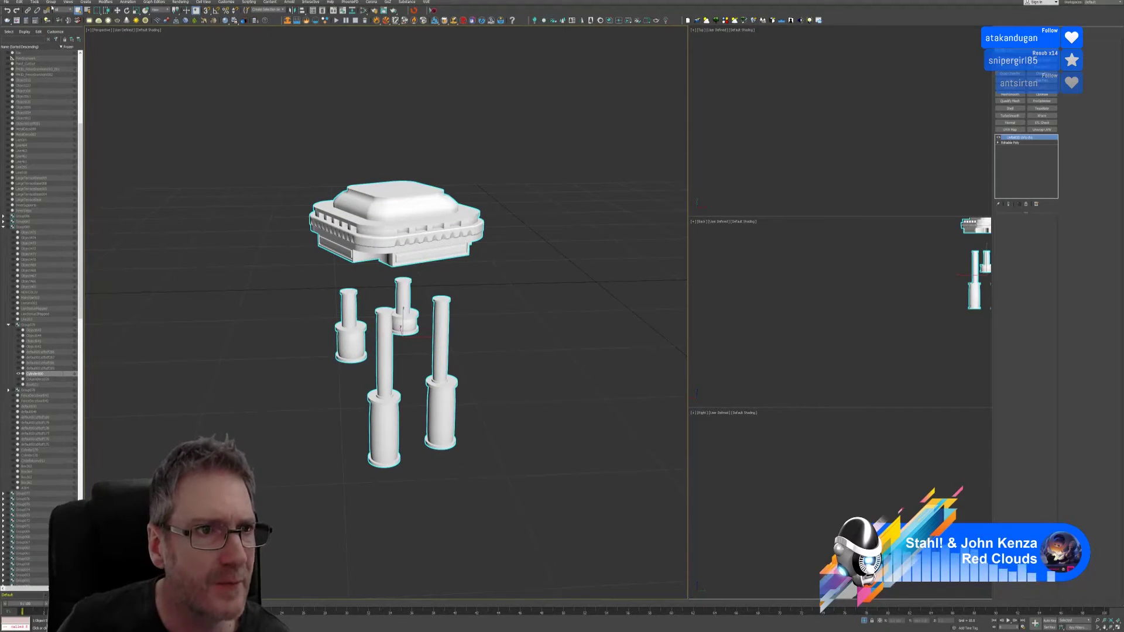
Step: Close the pillar's group, reopen it recursively, and reselect the cap-and-columns mesh
click(51, 2)
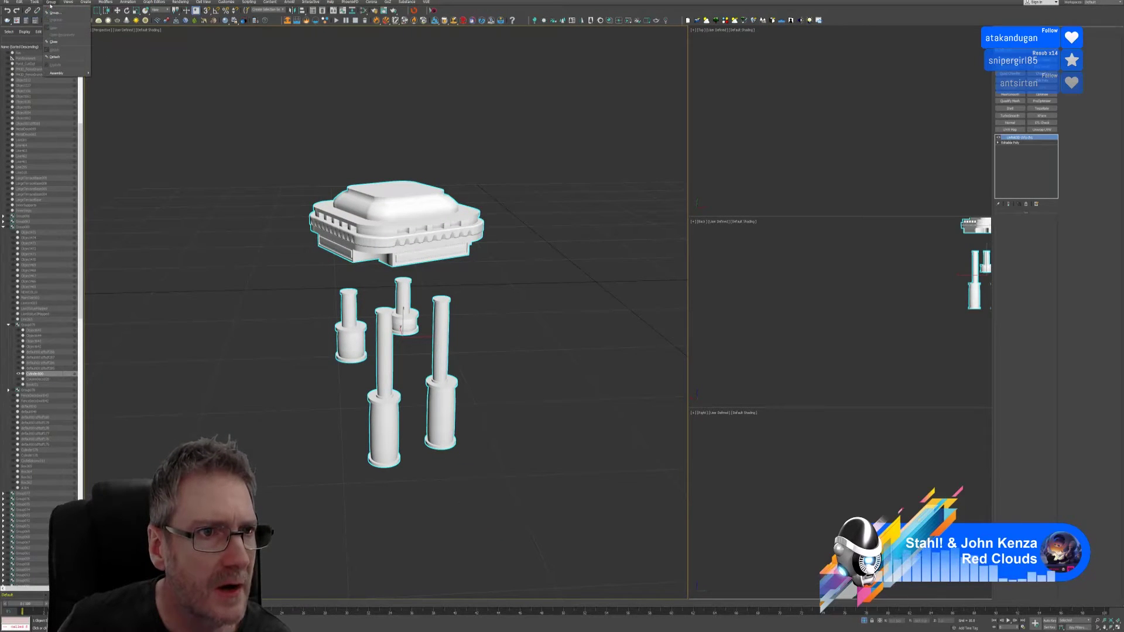
click(54, 43)
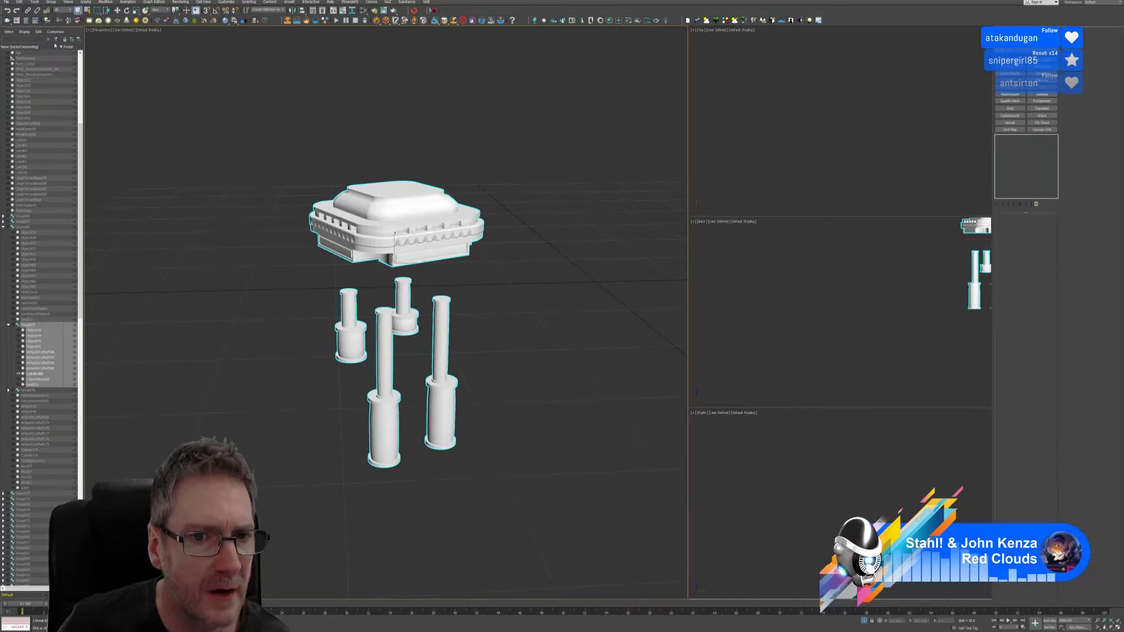
click(51, 2)
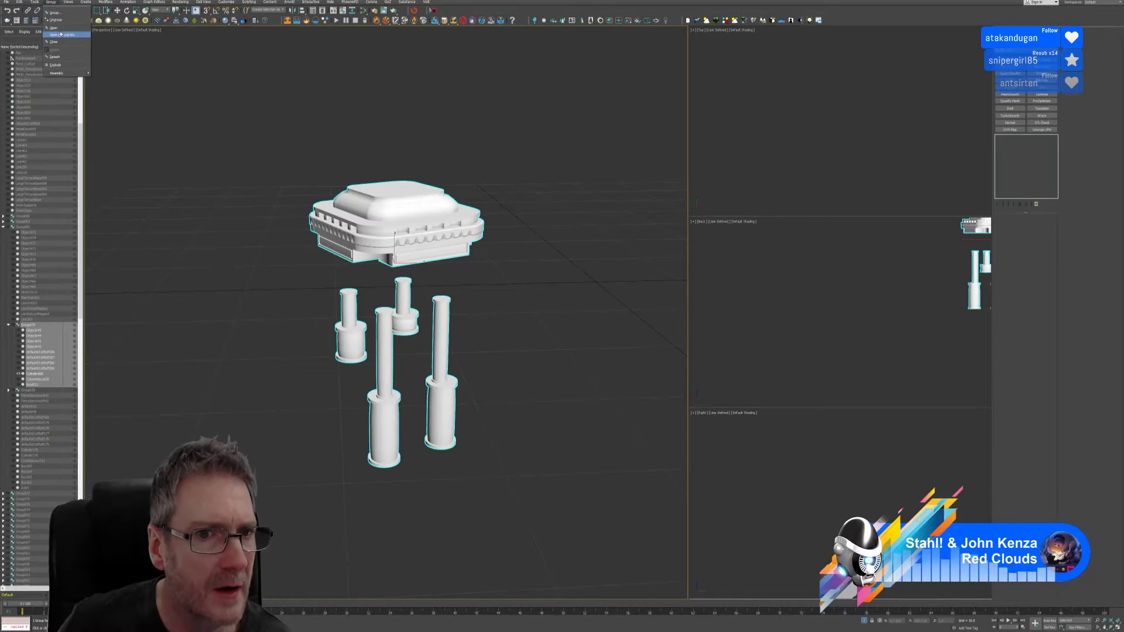
click(59, 34)
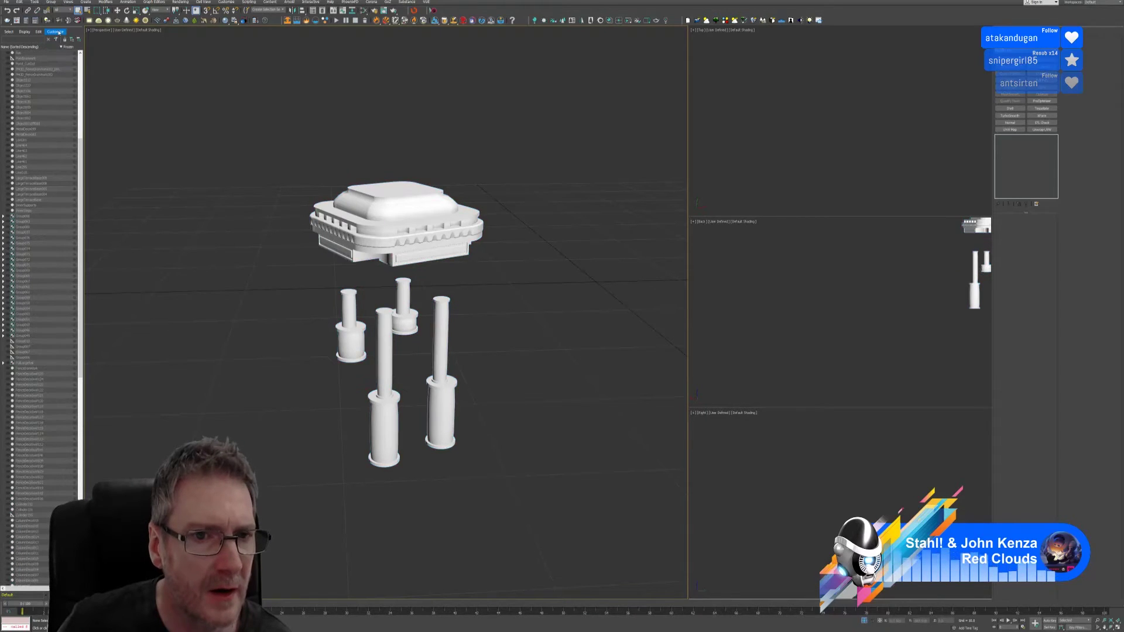
click(397, 214)
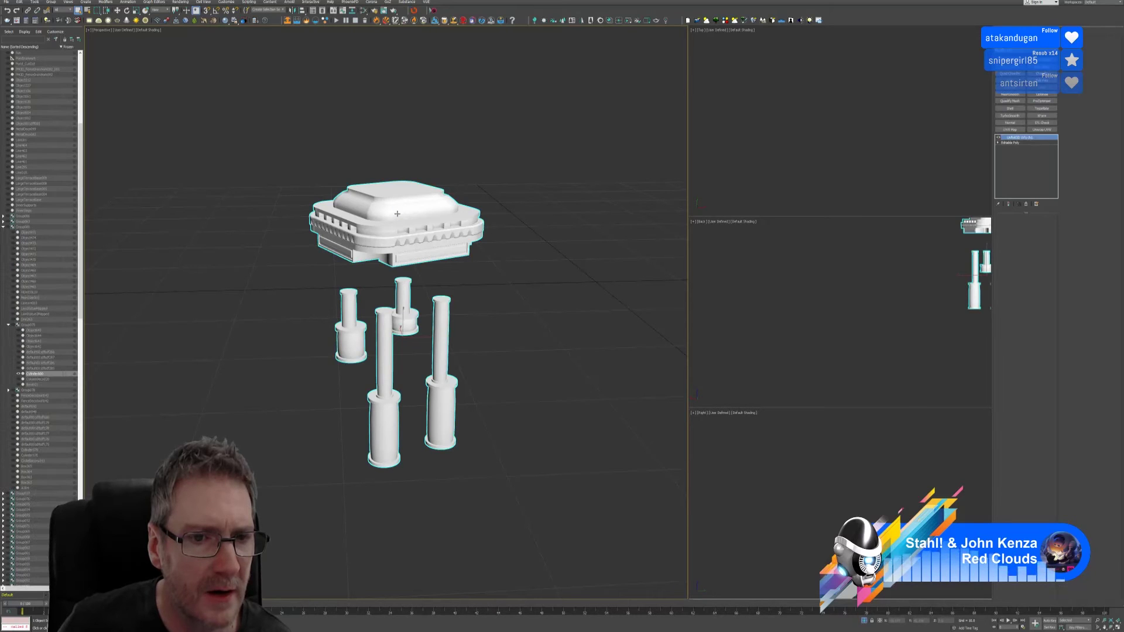
Step: Add an Unwrap UVW modifier to the isolated cap-and-columns mesh and inspect its full UV layout in the UV editor
click(51, 3)
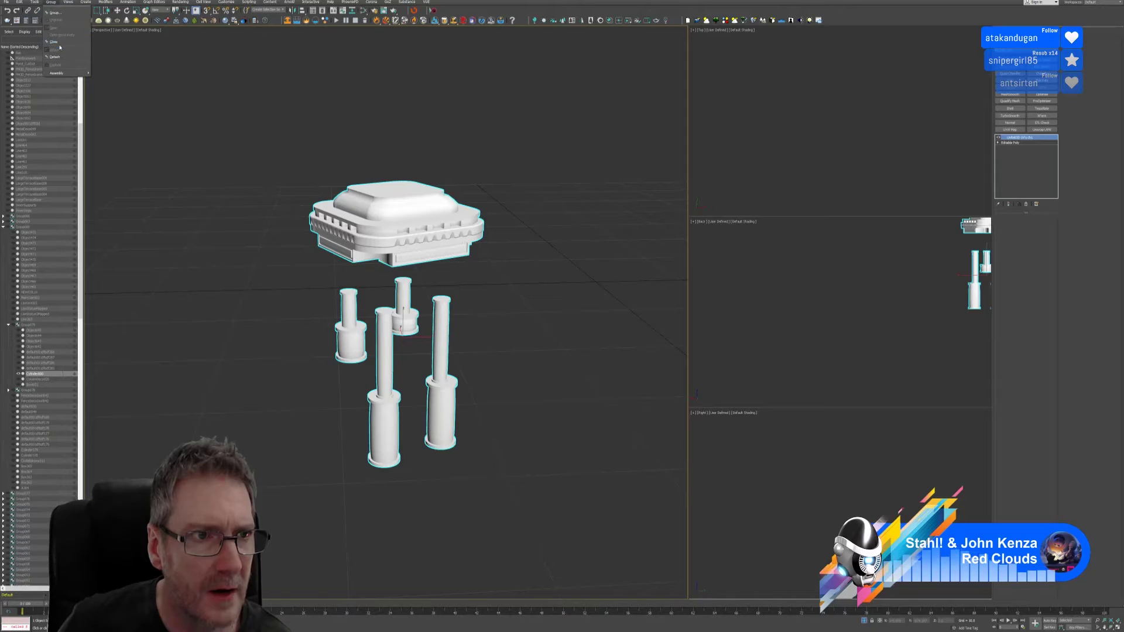
click(576, 177)
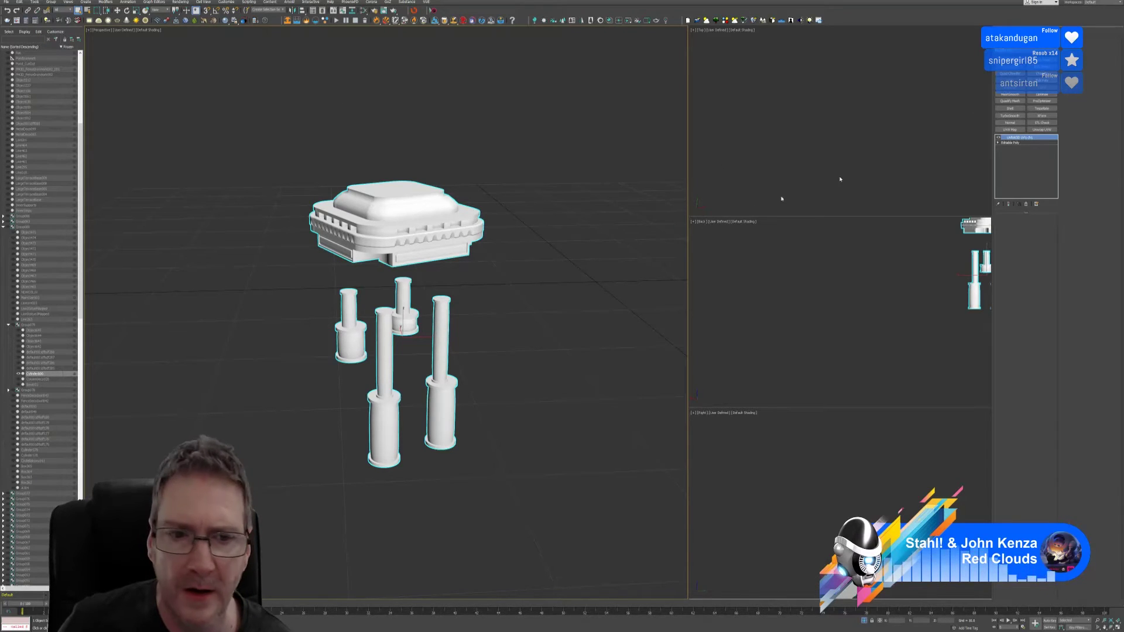
click(1048, 129)
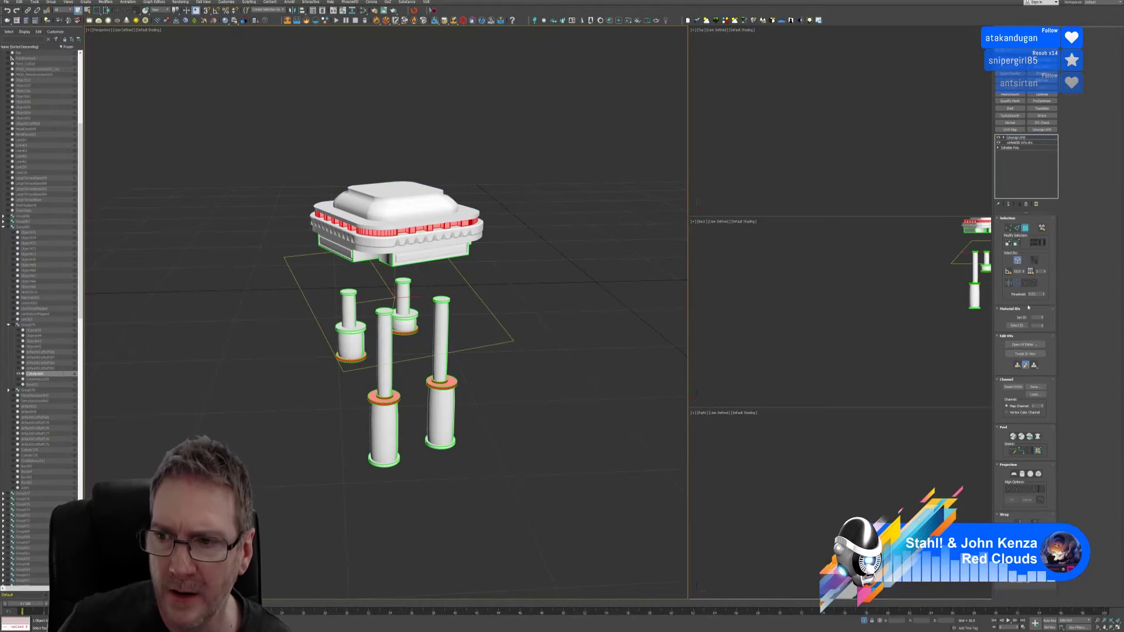
click(1024, 345)
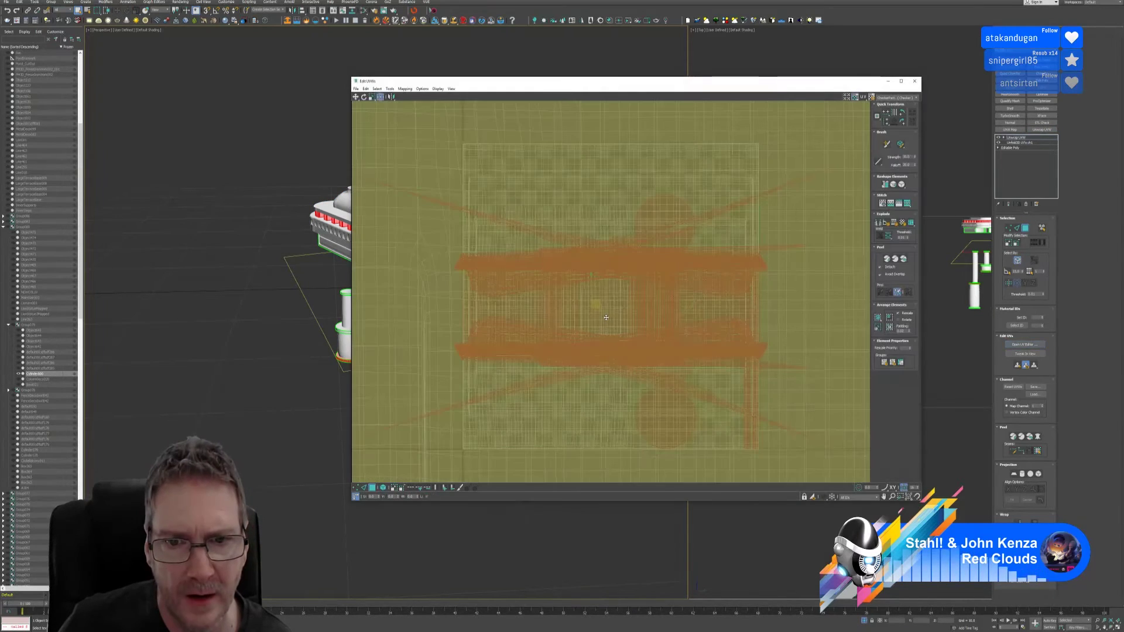
scroll(606, 317, down, 8)
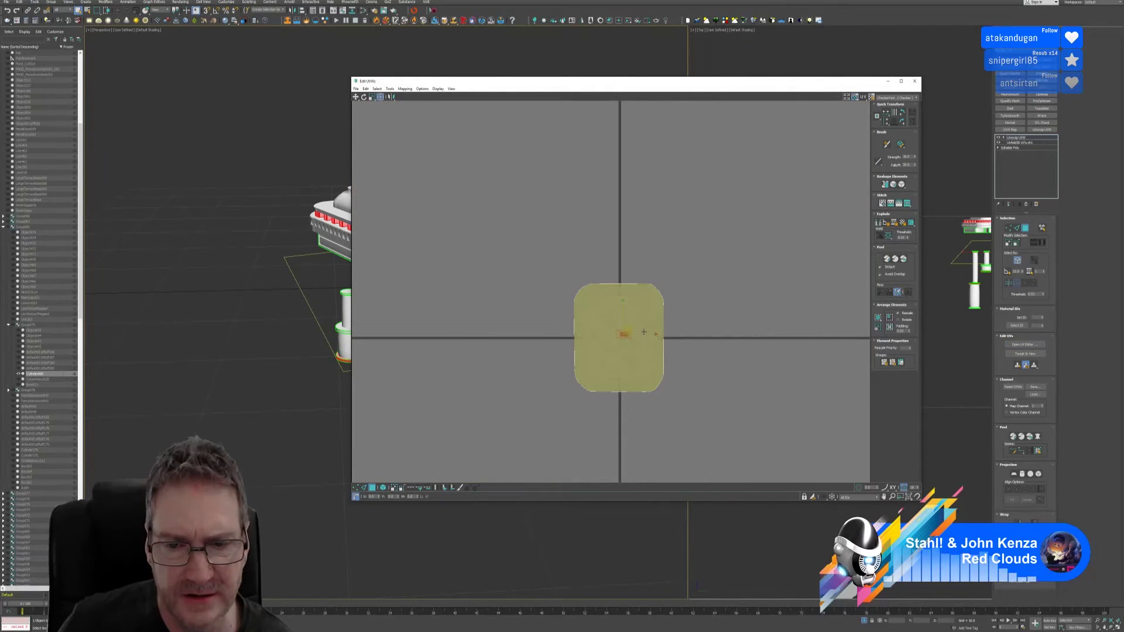
click(628, 309)
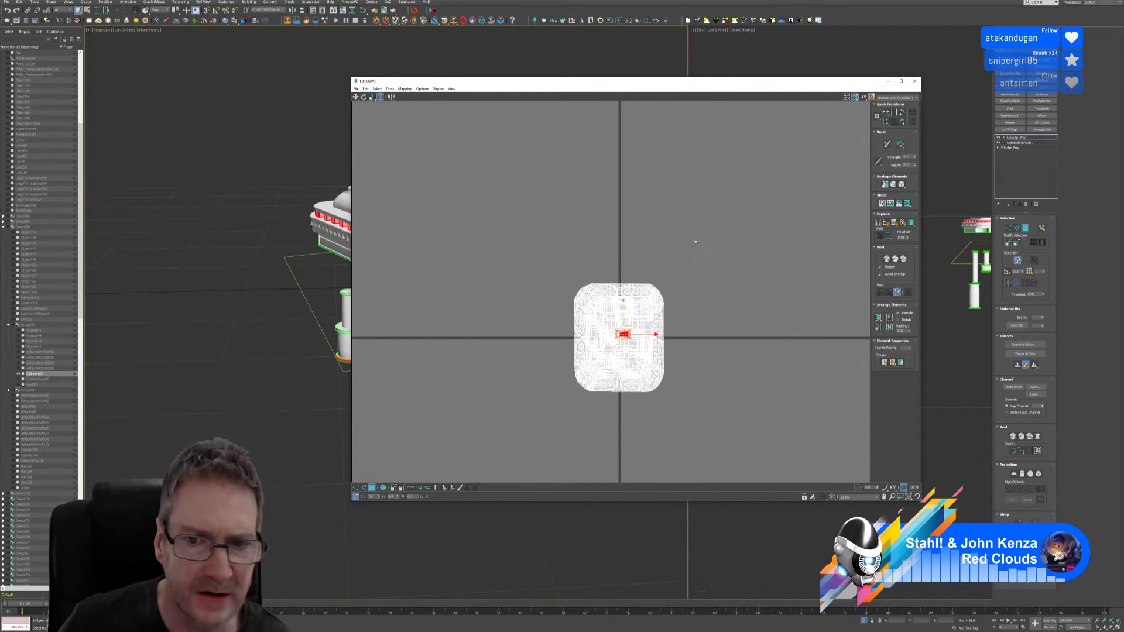
click(915, 81)
Step: Leave the modifier's polygon level and examine the pillar's cap and columns from below and around the sides
mouse_move(495, 246)
alt+middle_down()
mouse_move(460, 235)
mouse_move(507, 243)
alt+middle_up()
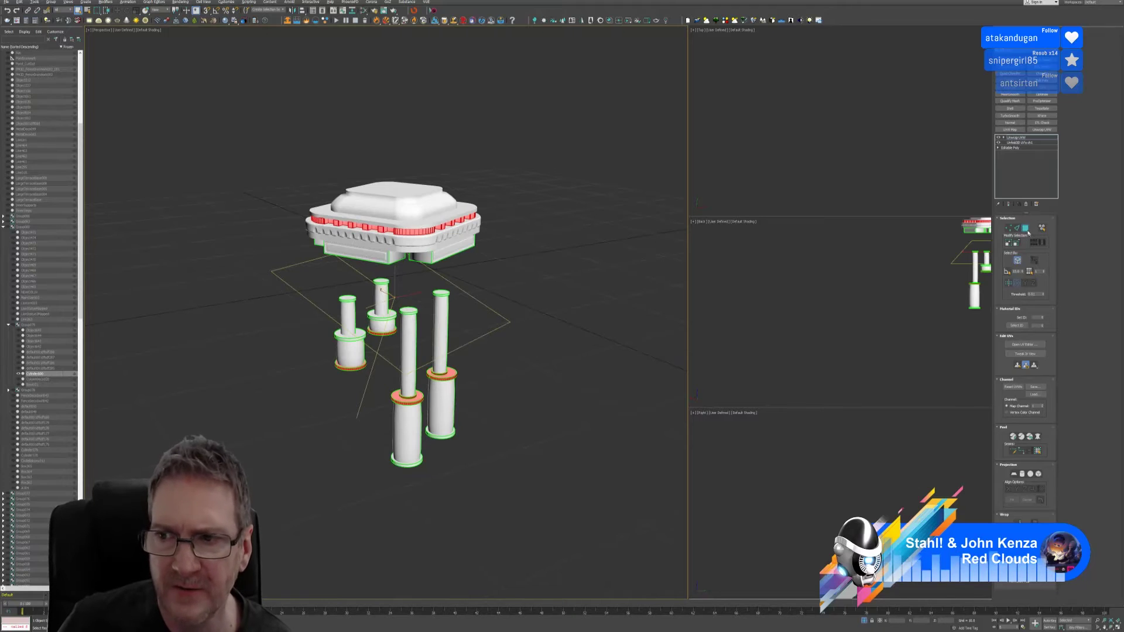
click(1026, 227)
alt+middle_drag(482, 286, 405, 293)
alt+middle_drag(395, 223, 565, 266)
scroll(422, 207, up, 5)
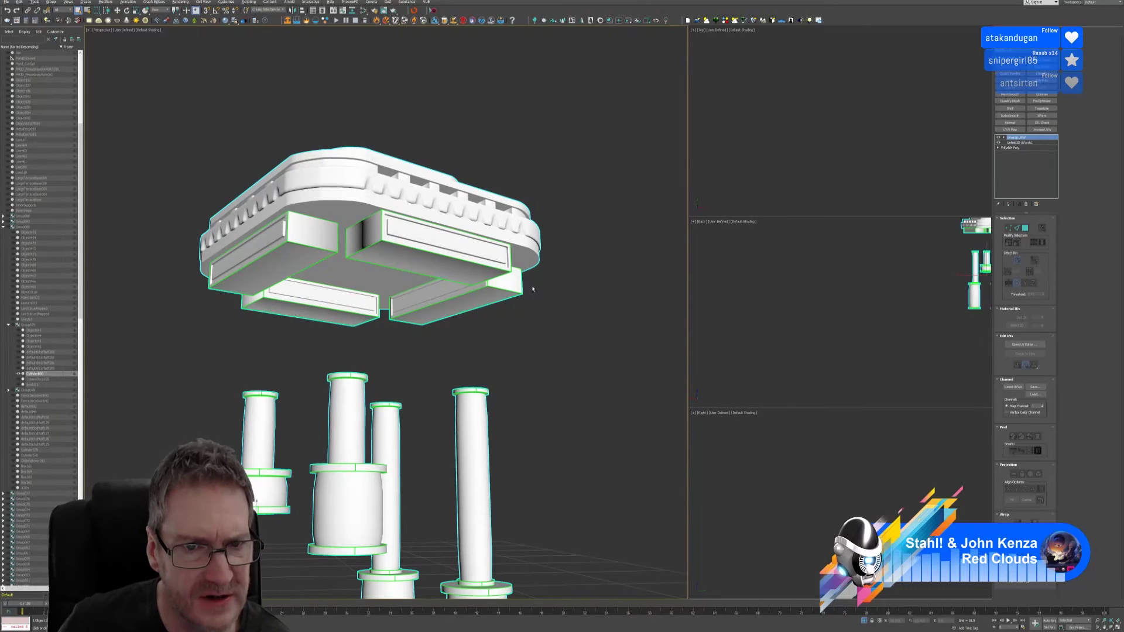
alt+middle_drag(532, 290, 495, 303)
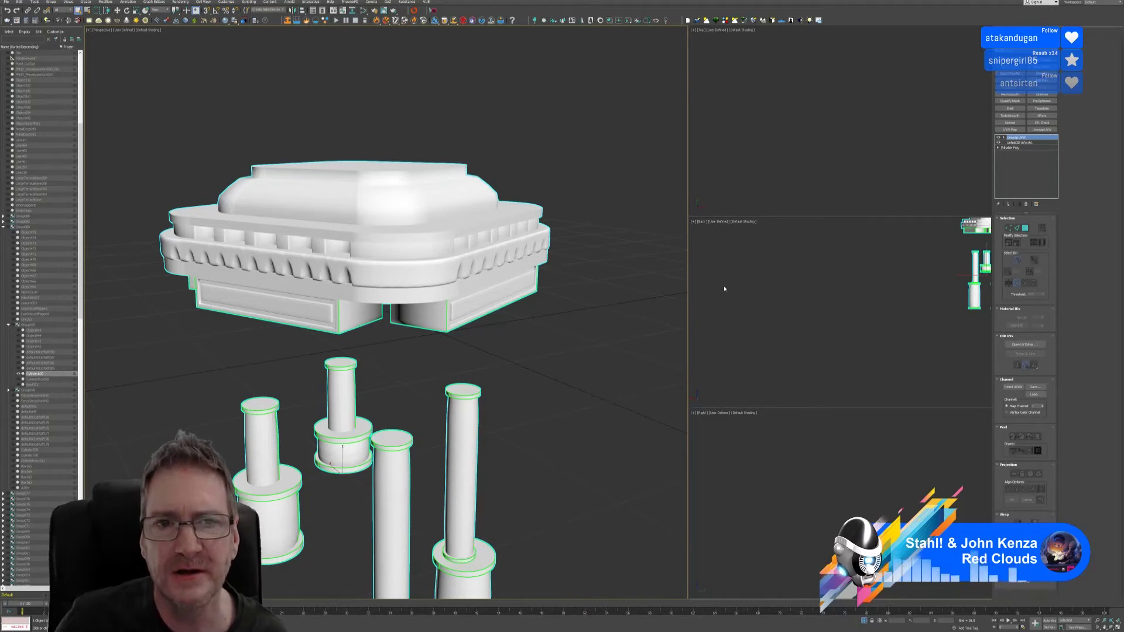
scroll(589, 329, down, 3)
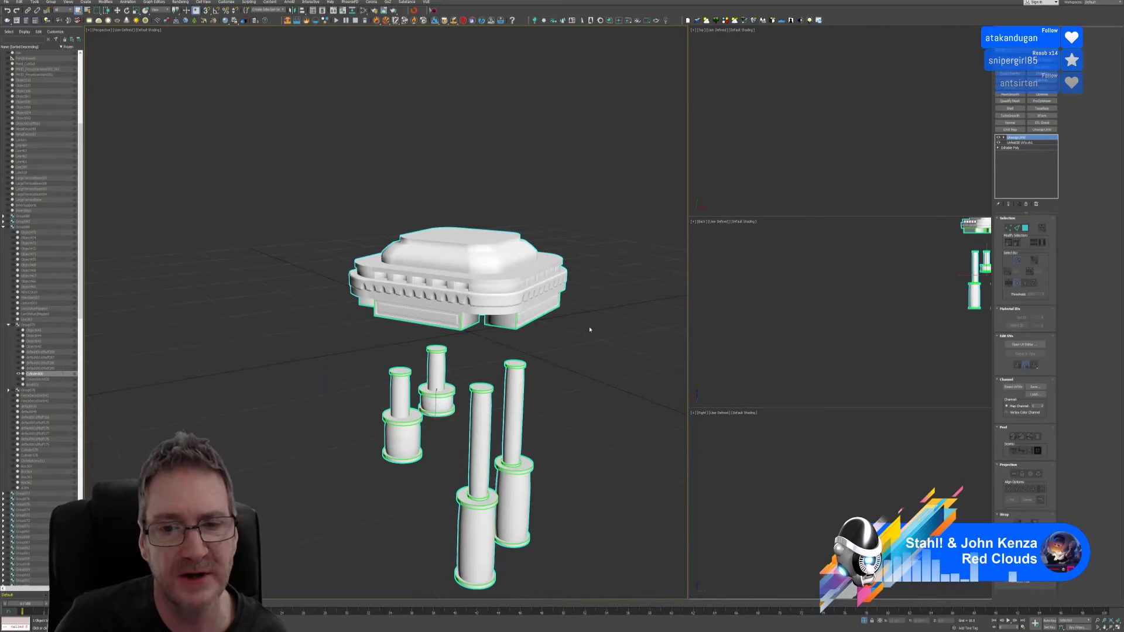
middle_drag(571, 354, 554, 317)
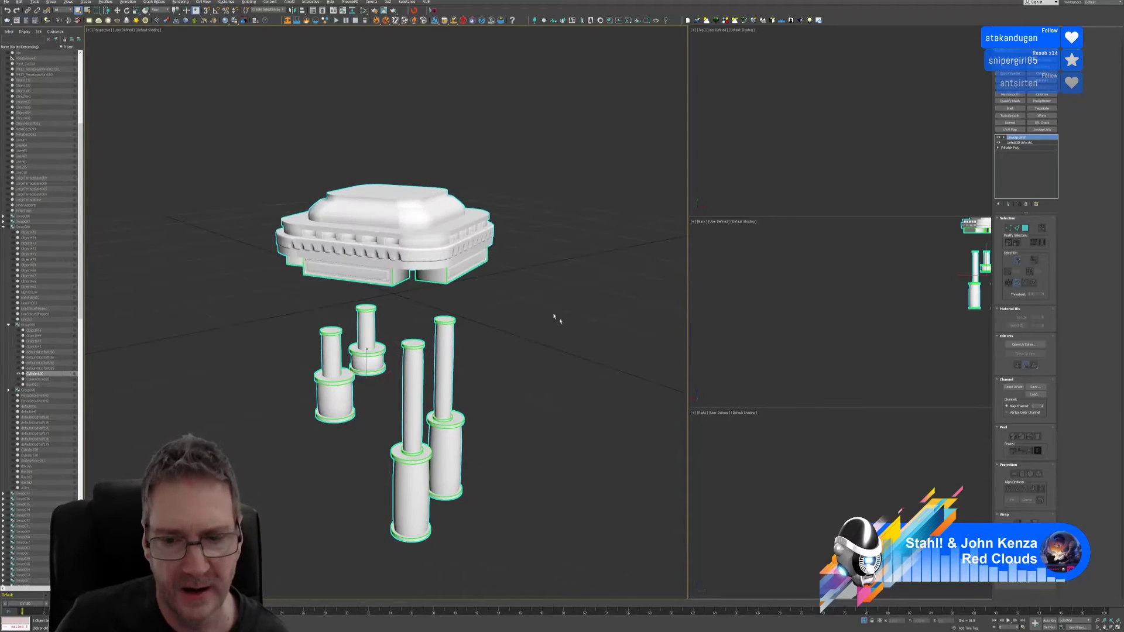
Step: Exit isolation, select the matching statue-topped pillar group on another side of the pavilion, and isolate it
click(864, 621)
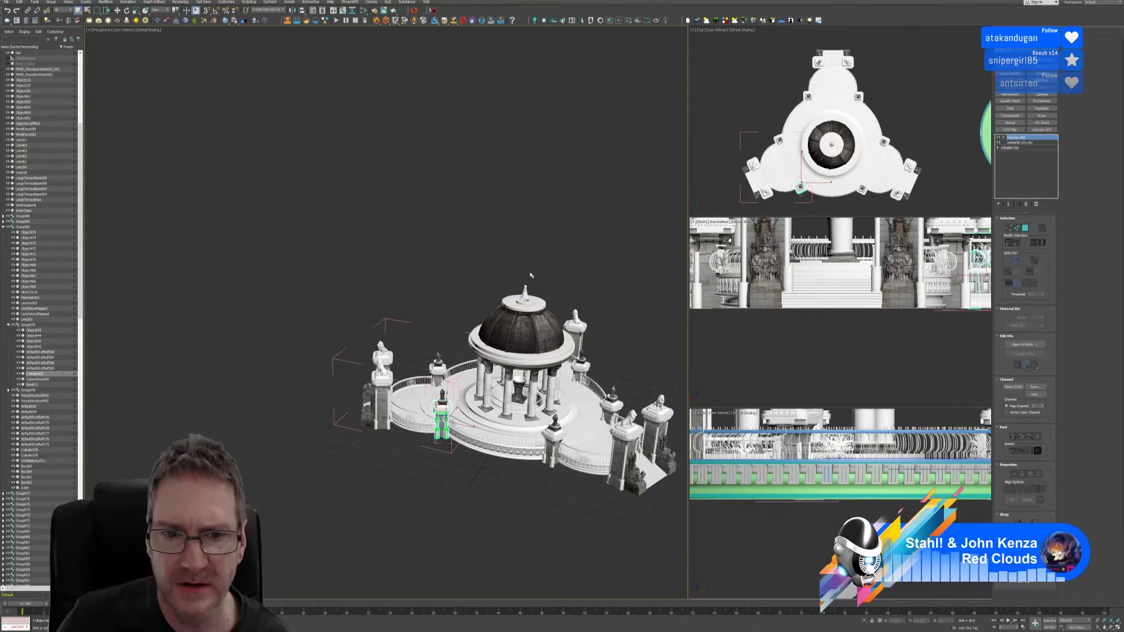
alt+middle_drag(530, 275, 340, 351)
scroll(354, 396, up, 8)
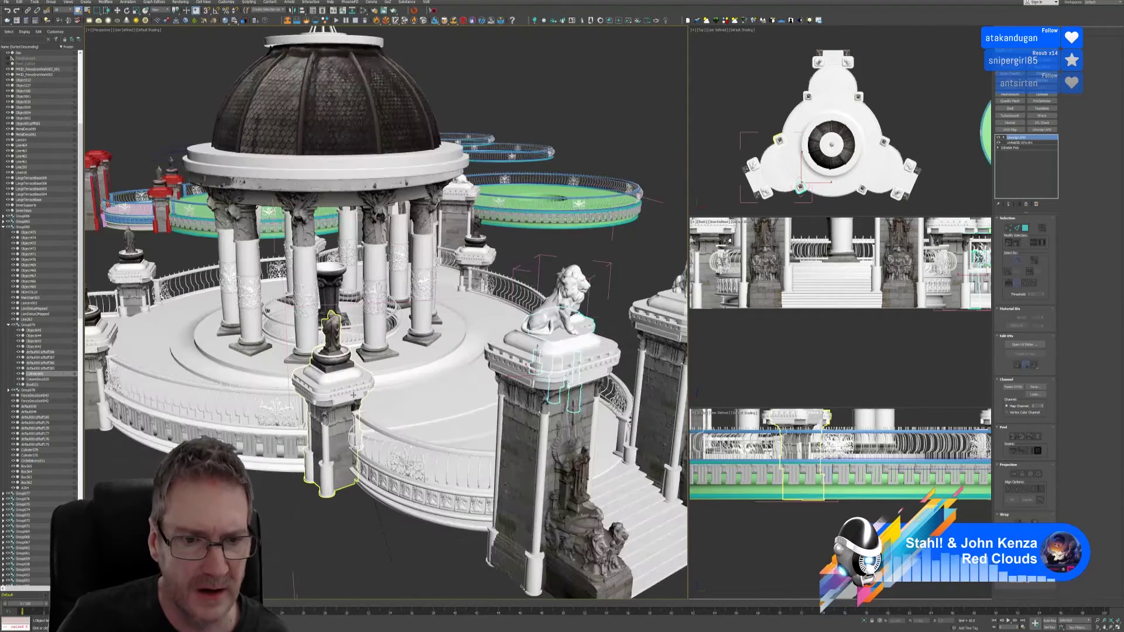
scroll(354, 396, up, 3)
click(332, 393)
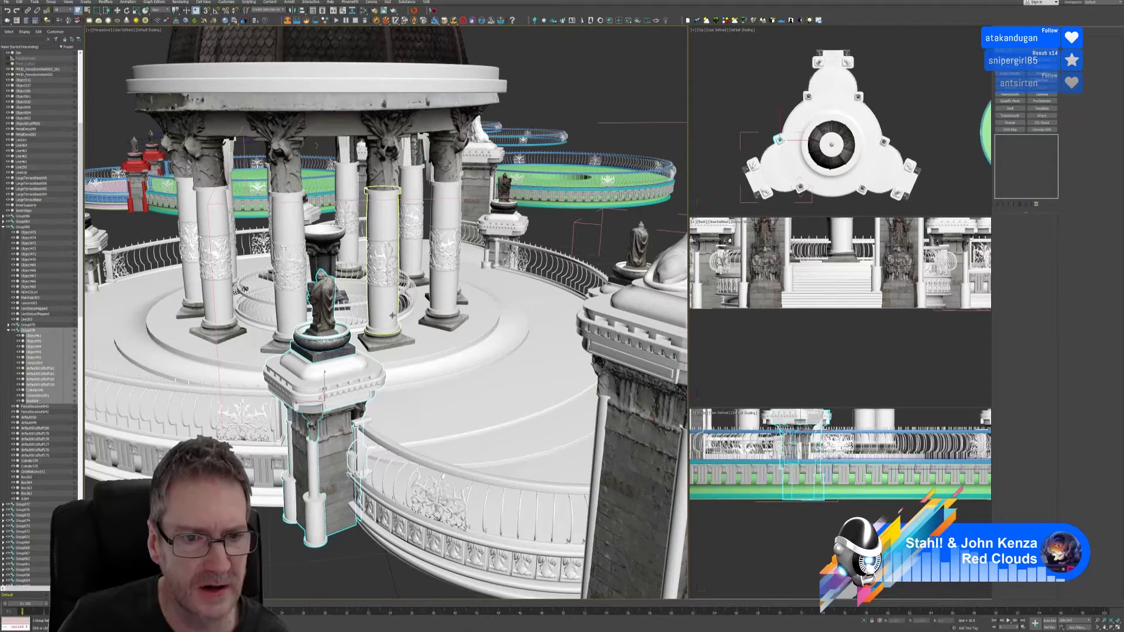
click(866, 621)
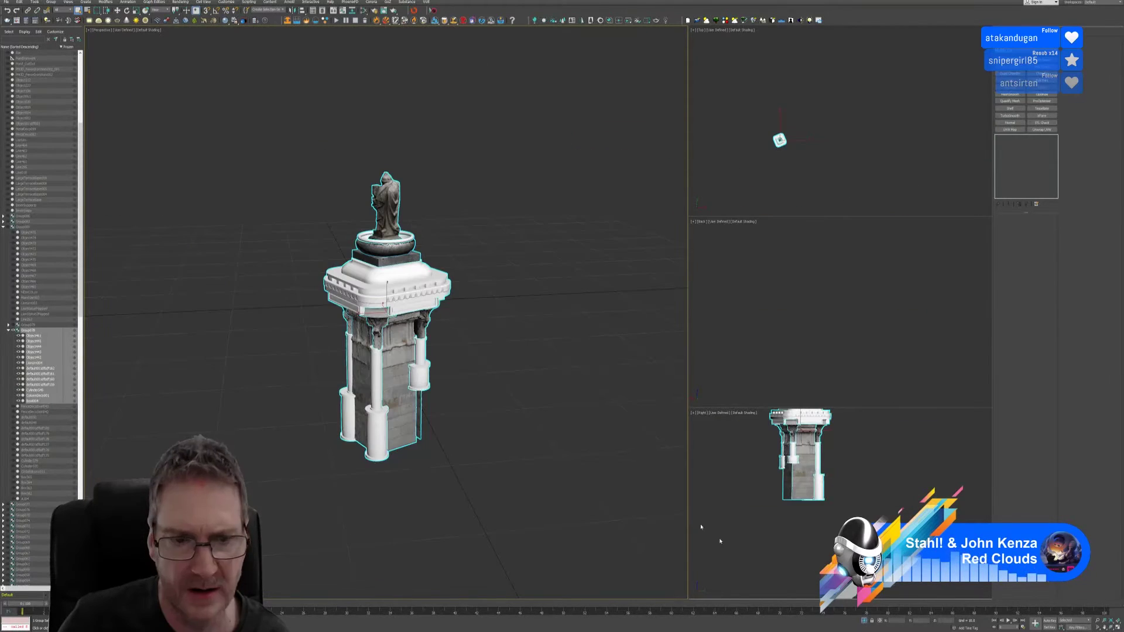
Step: Open the isolated pillar's group and select its white cap-and-columns mesh
click(52, 1)
click(54, 27)
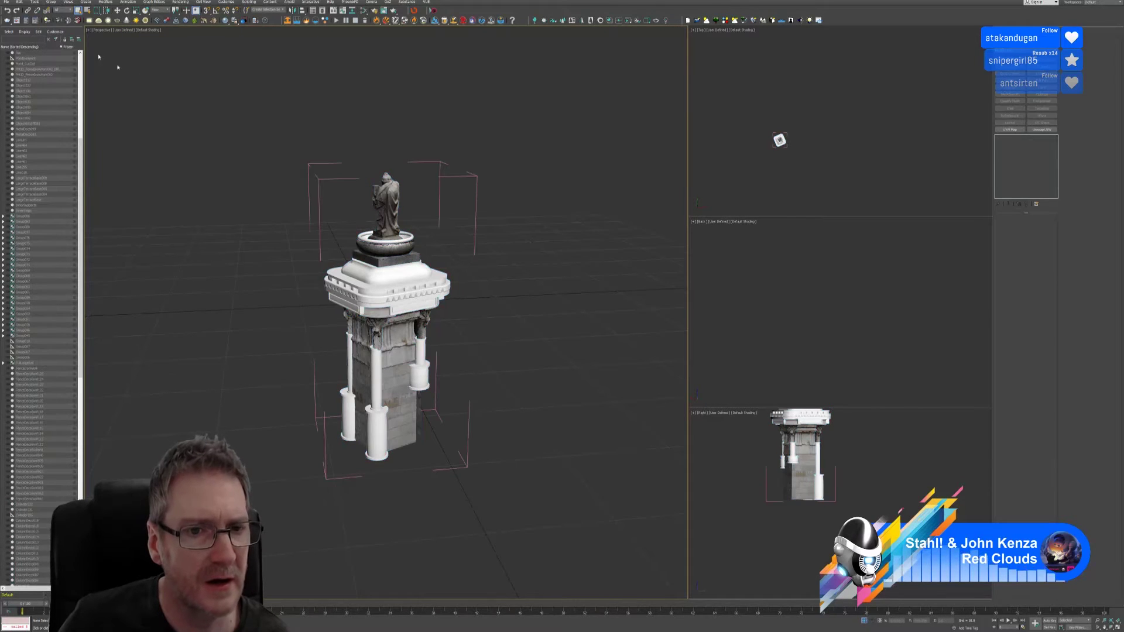
click(428, 298)
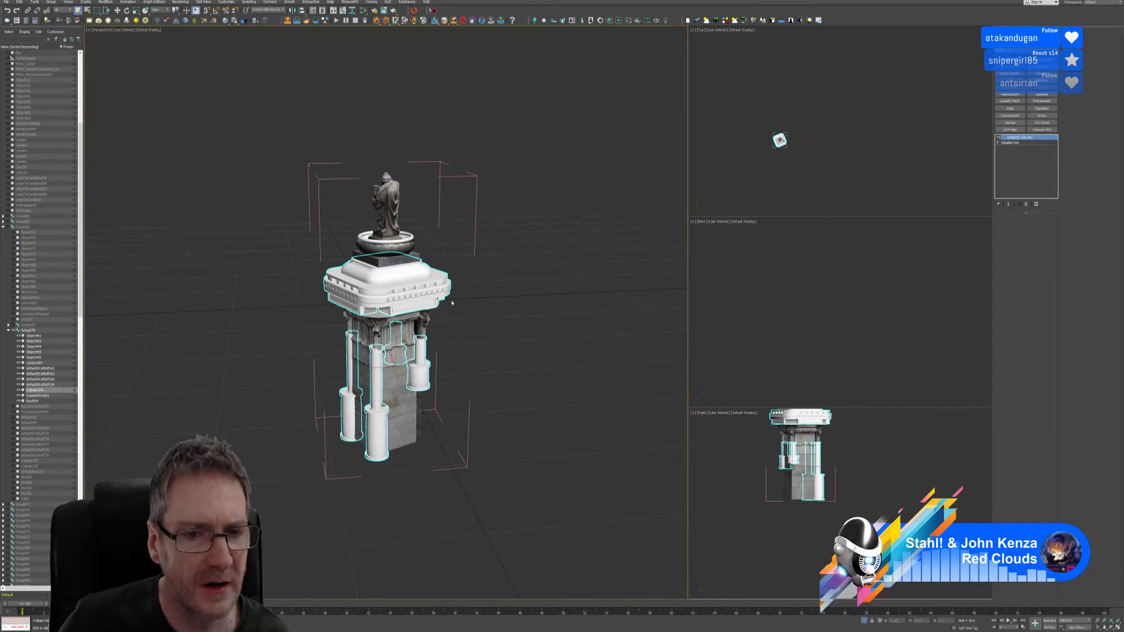
Step: Check this mesh's UV layout with a temporary Unwrap UVW modifier, and delete that modifier
click(1046, 129)
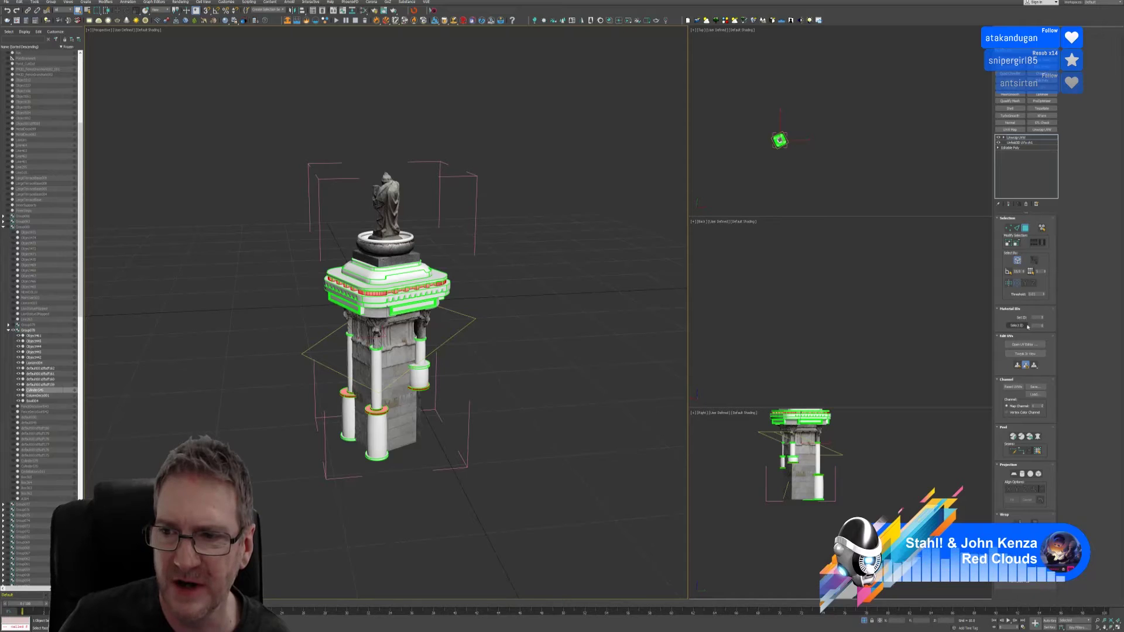
click(1025, 344)
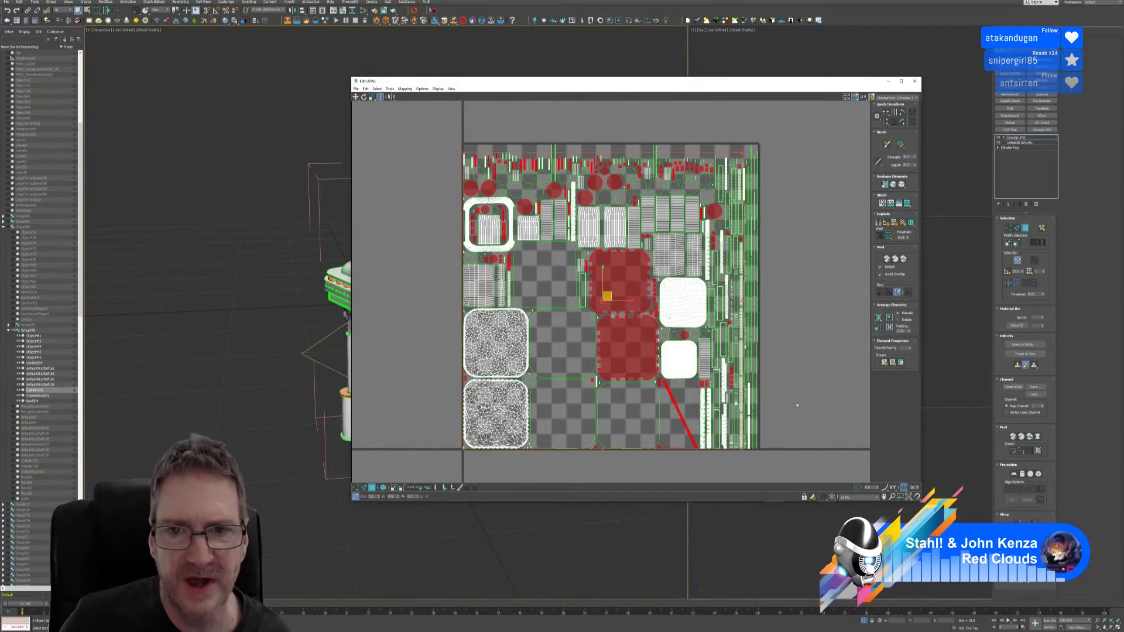
click(915, 81)
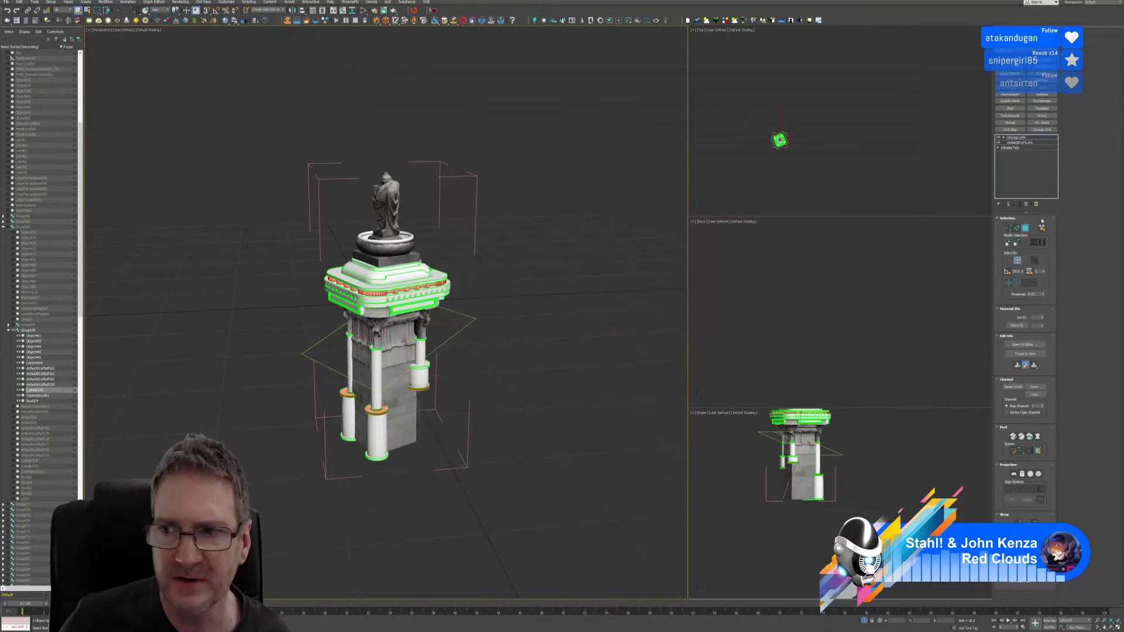
click(1017, 137)
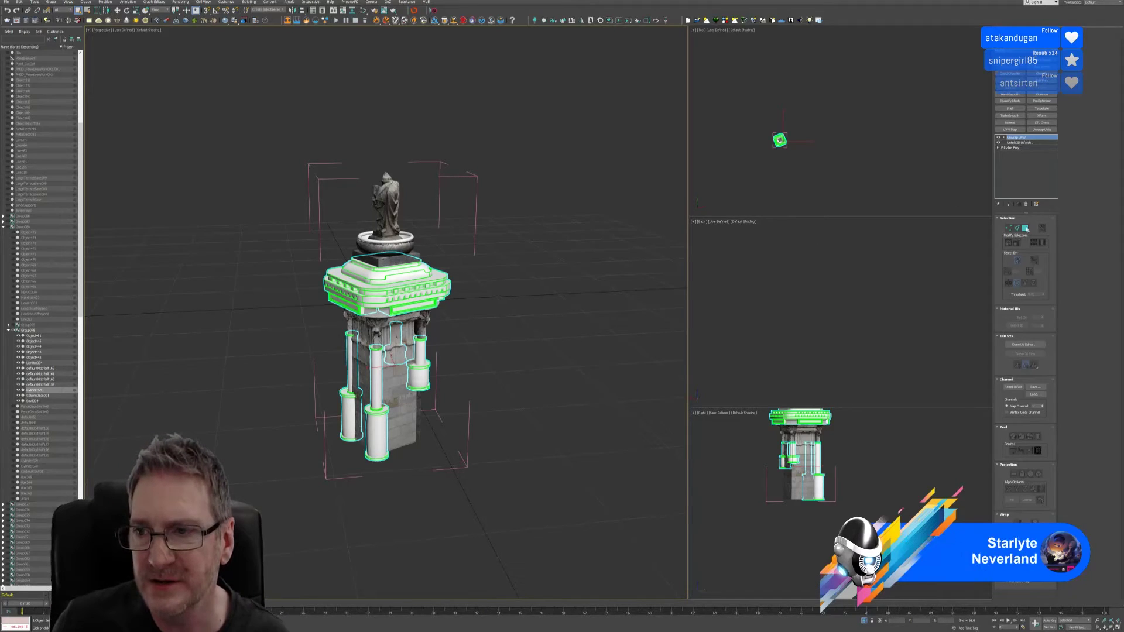
click(1025, 205)
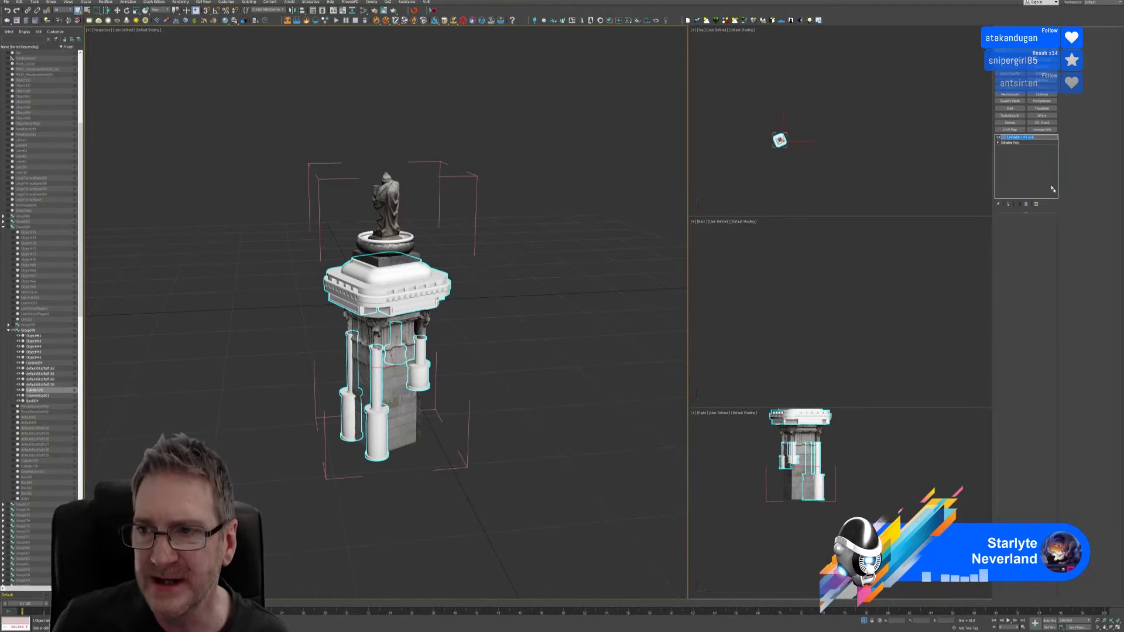
Step: Collapse the mesh's entire modifier stack and recheck its UVs with a new Unwrap UVW modifier
right_click(1017, 138)
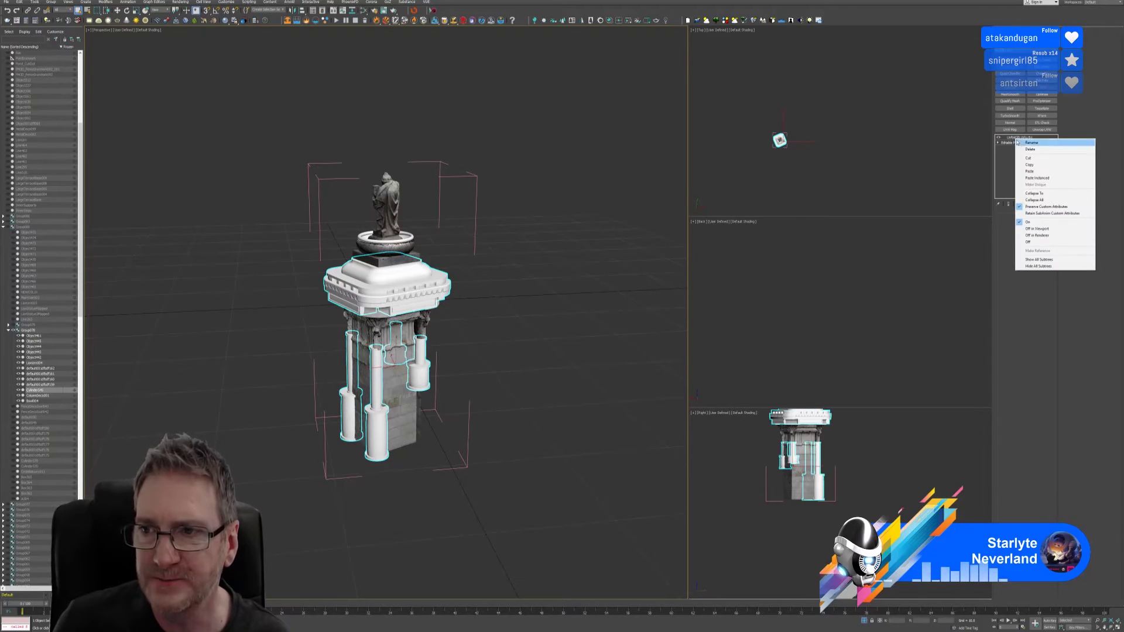
click(1032, 201)
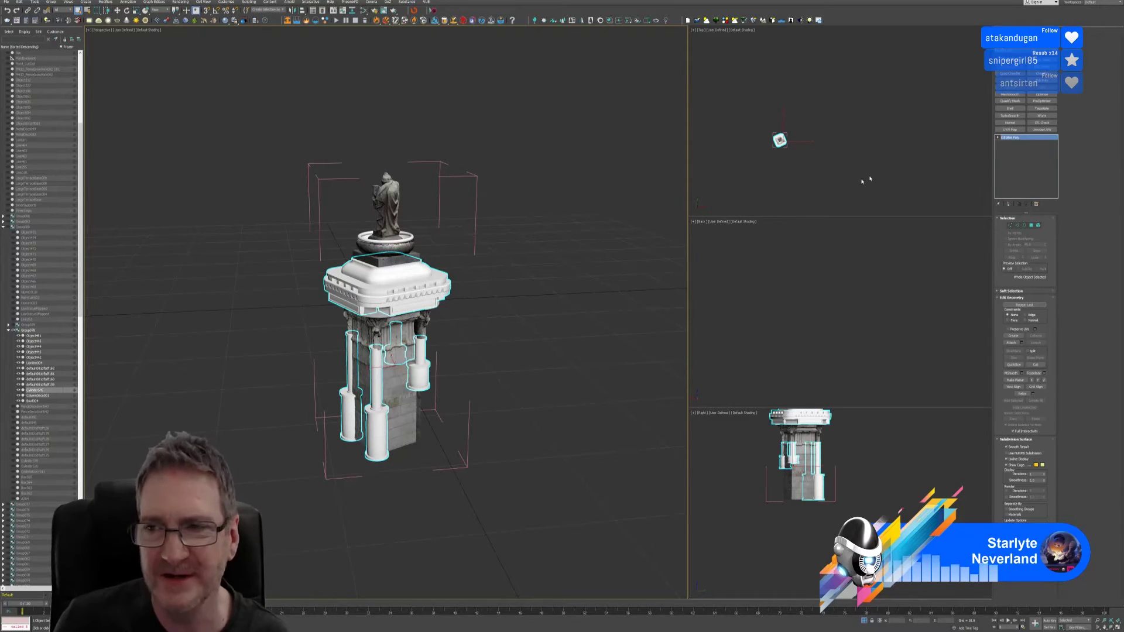
click(1042, 130)
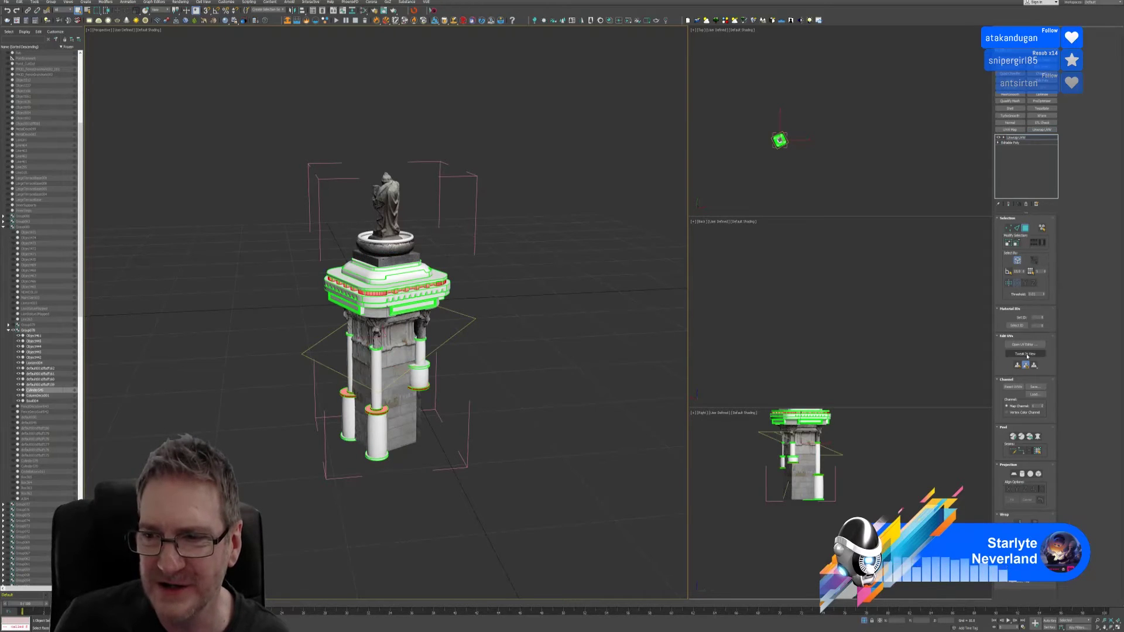
click(1010, 345)
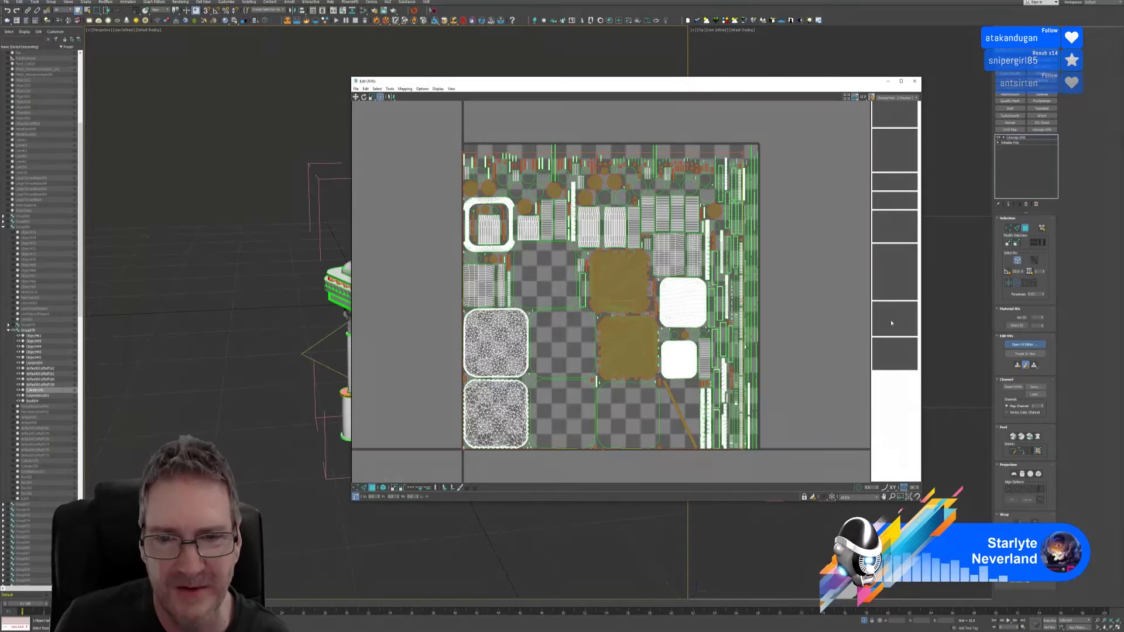
click(914, 83)
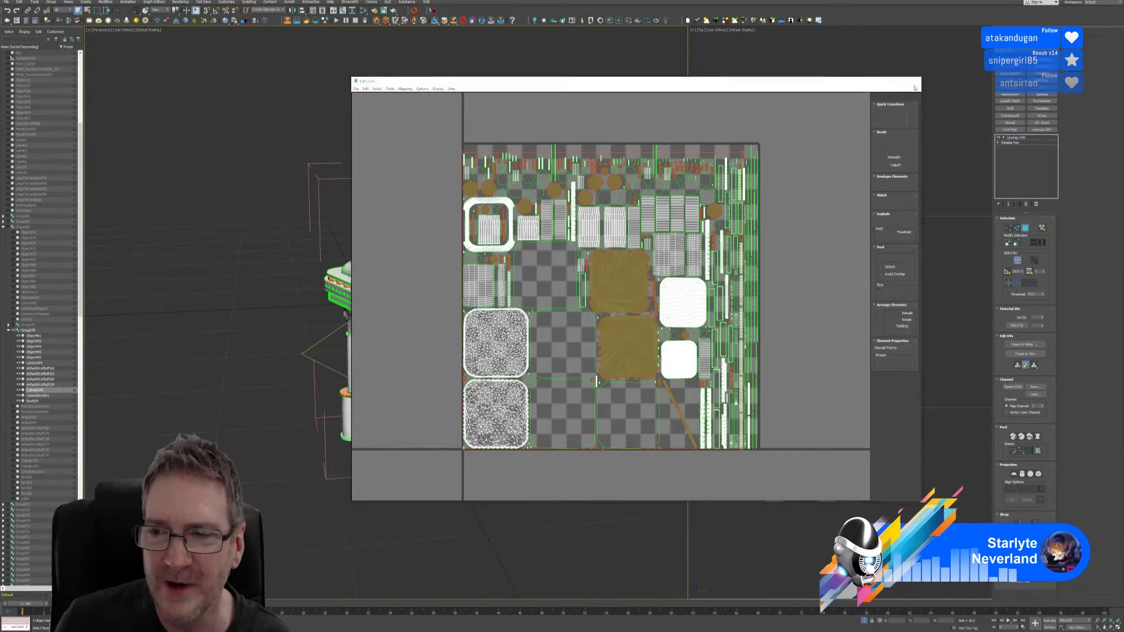
click(1026, 229)
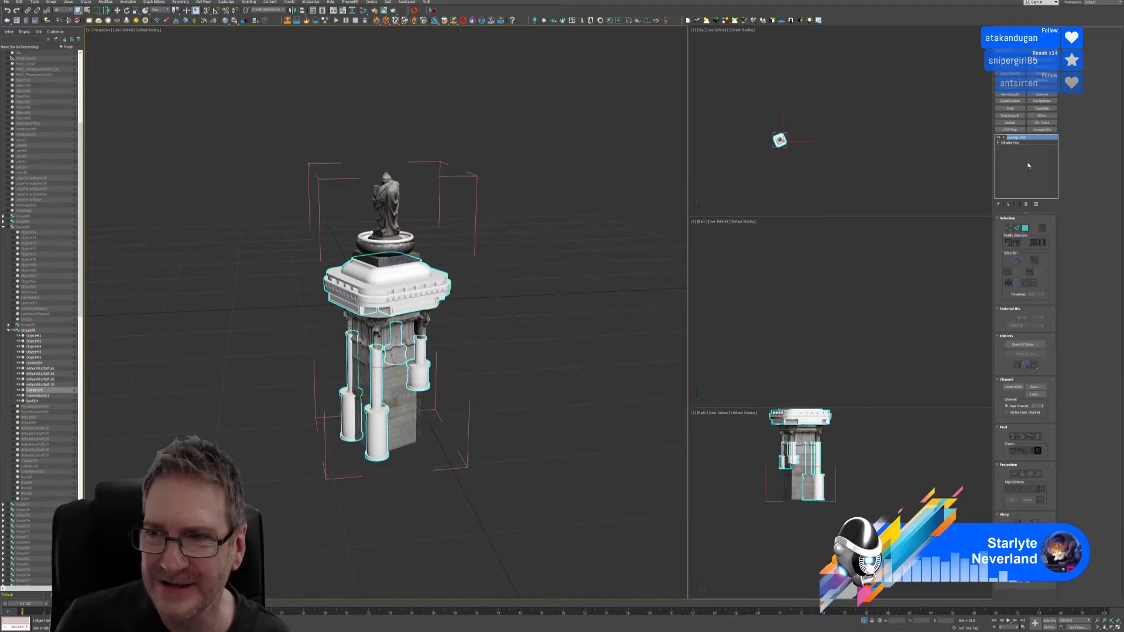
Step: Copy the Unwrap UVW modifier from the cap-and-columns mesh's modifier stack
right_click(1020, 140)
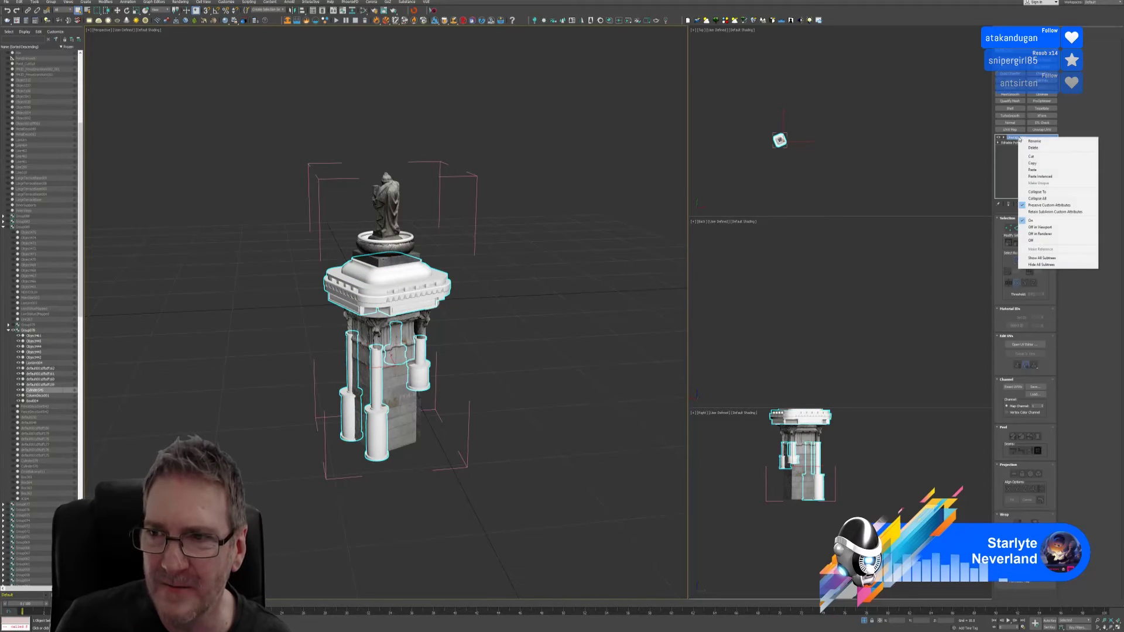
click(1044, 168)
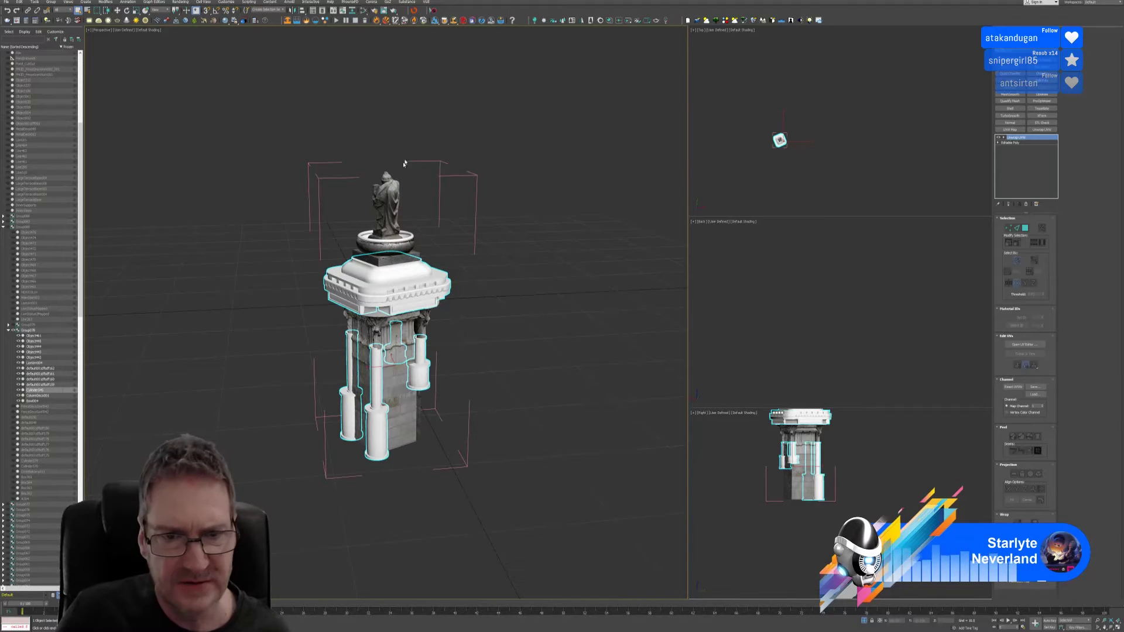
right_click(1022, 138)
click(1043, 163)
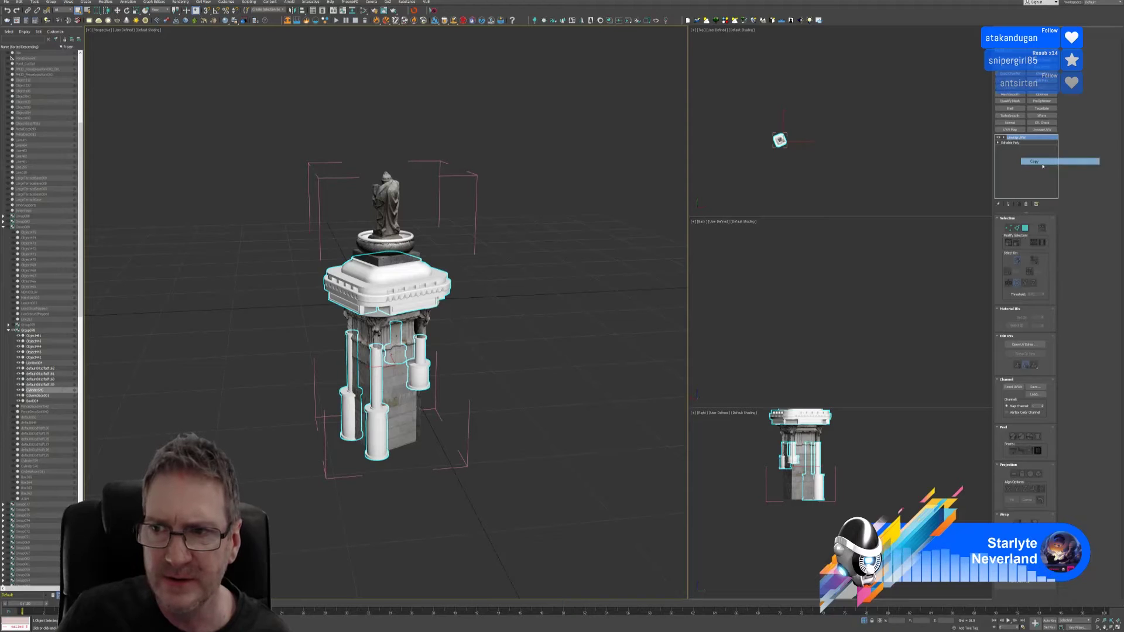
Step: Close the statue-topped pillar's group and exit isolation to bring back the whole pavilion scene
click(463, 177)
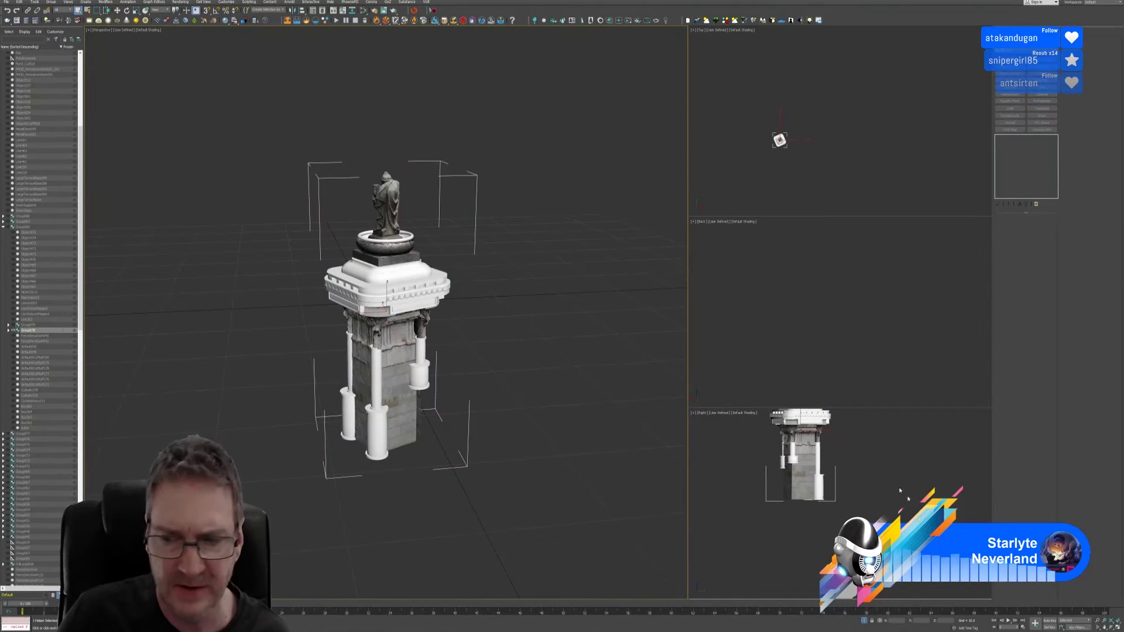
click(51, 2)
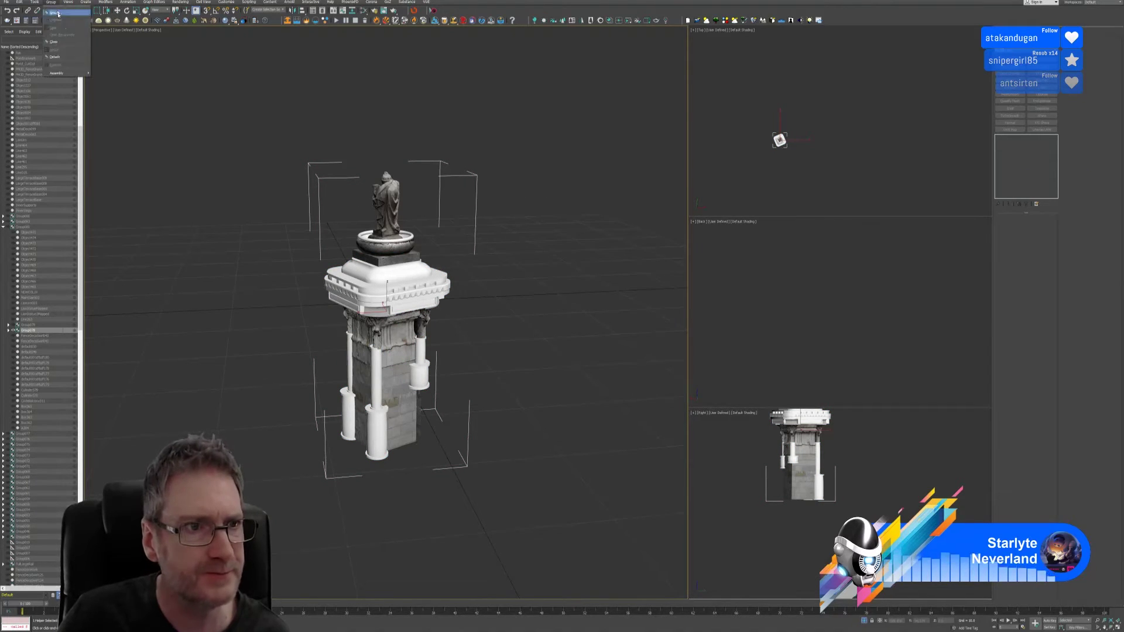
click(58, 42)
click(865, 621)
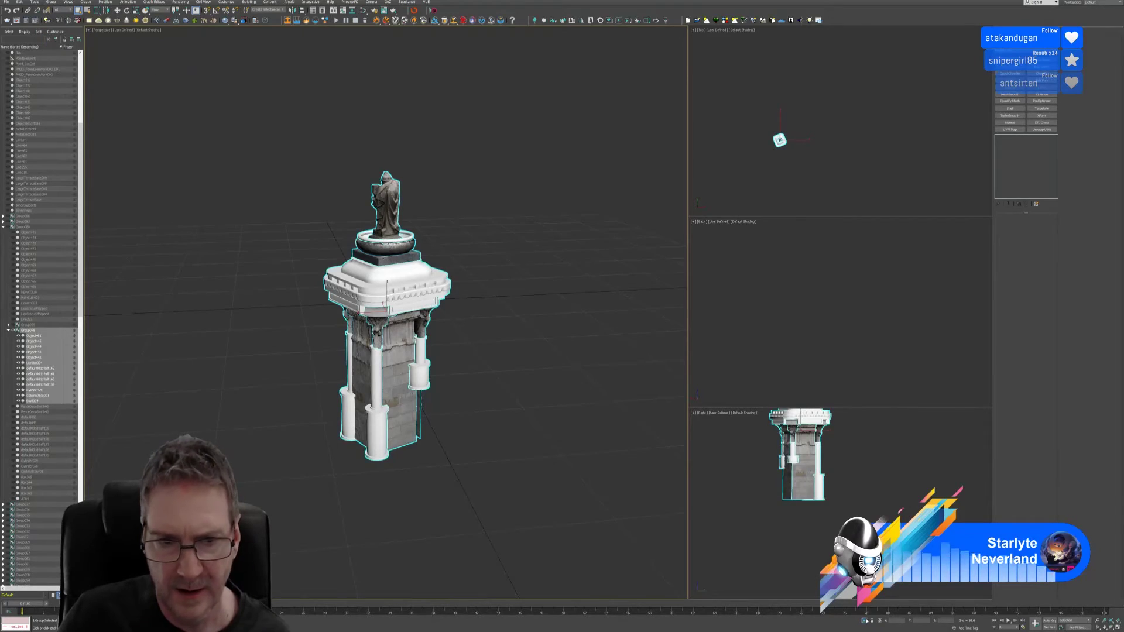
scroll(485, 315, down, 10)
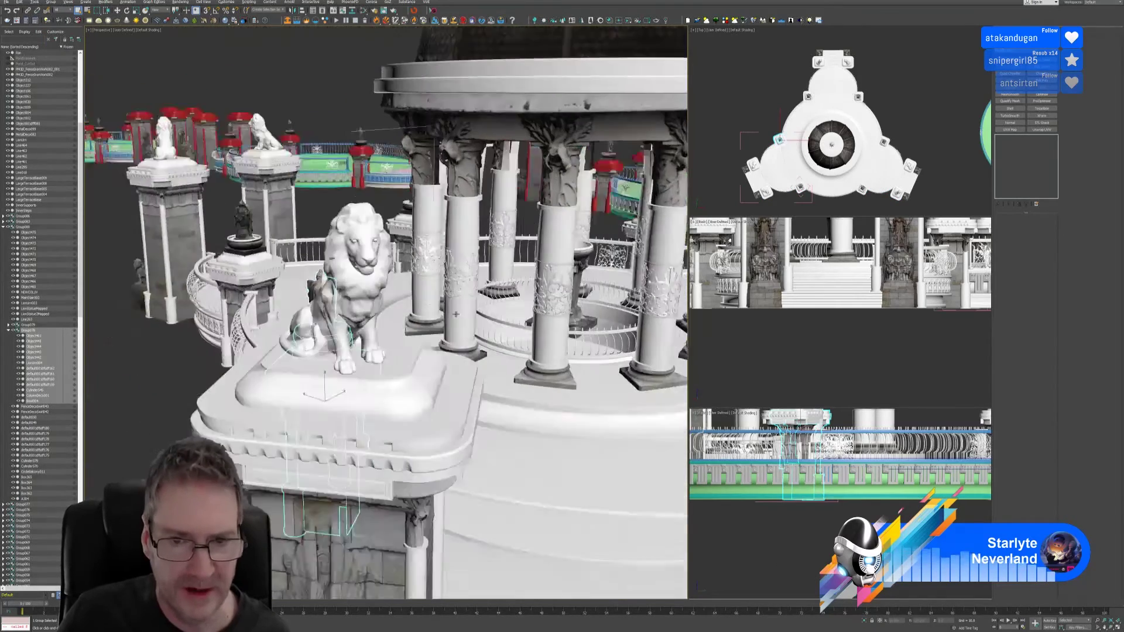
Step: Delete the Unwrap UVW modifier from the front statue-topped pillar's cap-and-columns mesh and collapse its remaining modifier stack
click(398, 355)
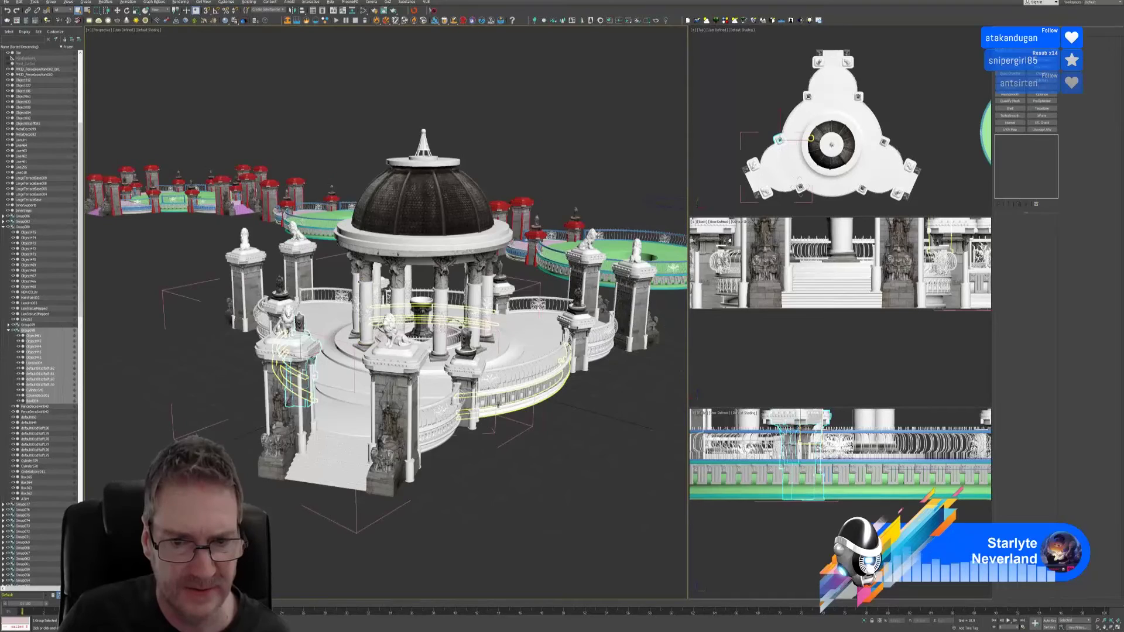
alt+middle_drag(398, 355, 455, 380)
scroll(455, 379, up, 4)
click(455, 380)
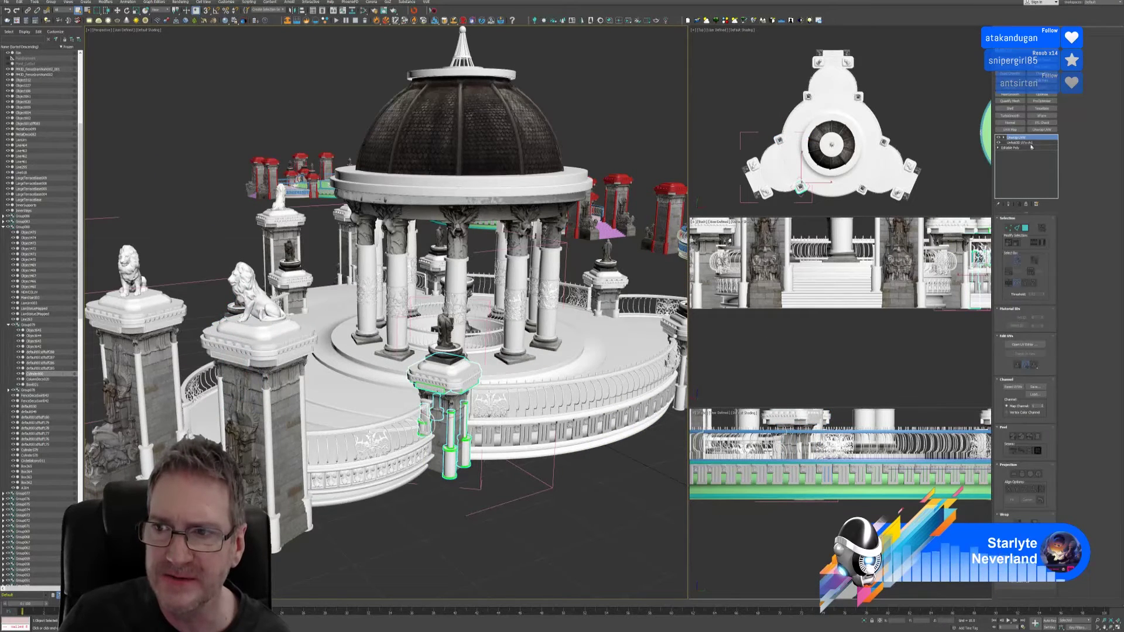
click(1026, 204)
right_click(1021, 138)
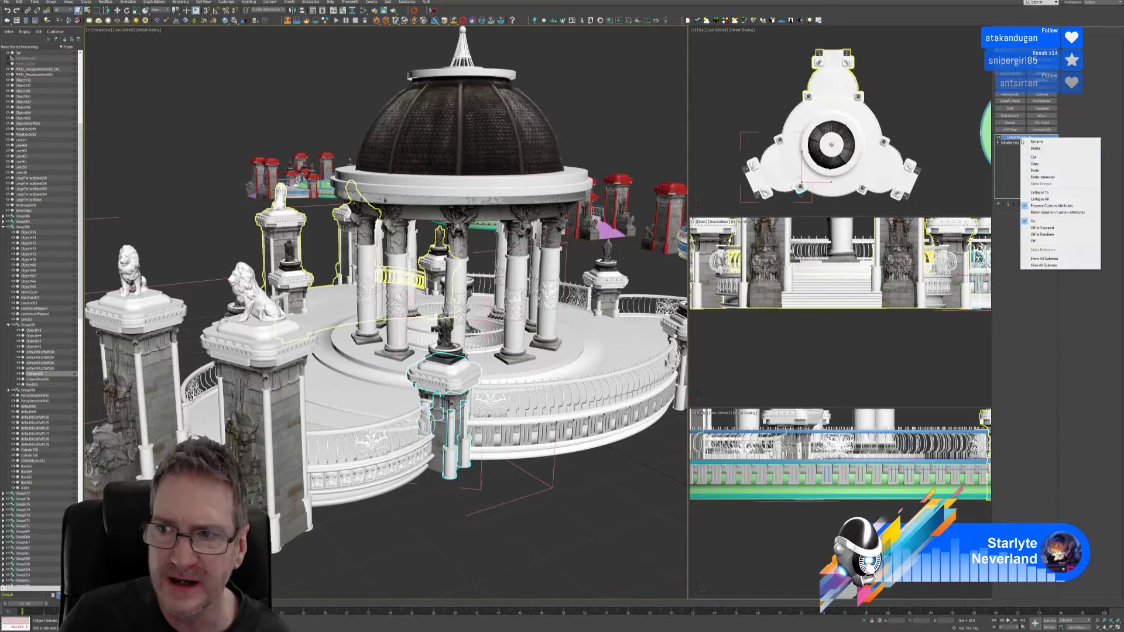
click(1041, 193)
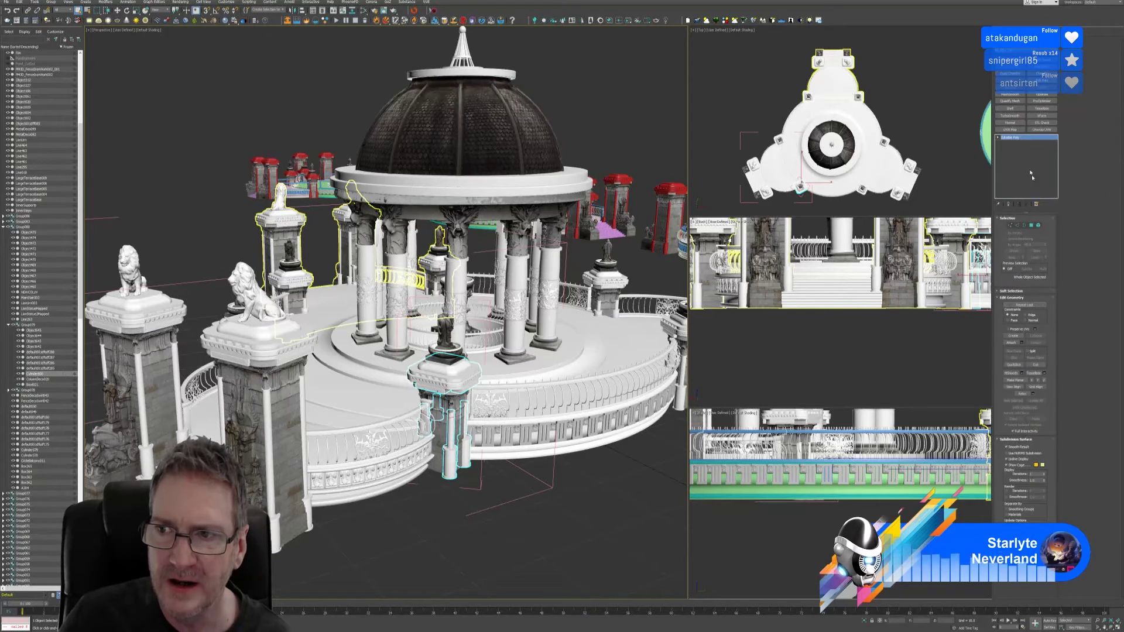
Step: Paste the copied Unwrap UVW modifier onto the collapsed pillar mesh and check its layout in the UV editor
right_click(1021, 139)
click(1033, 143)
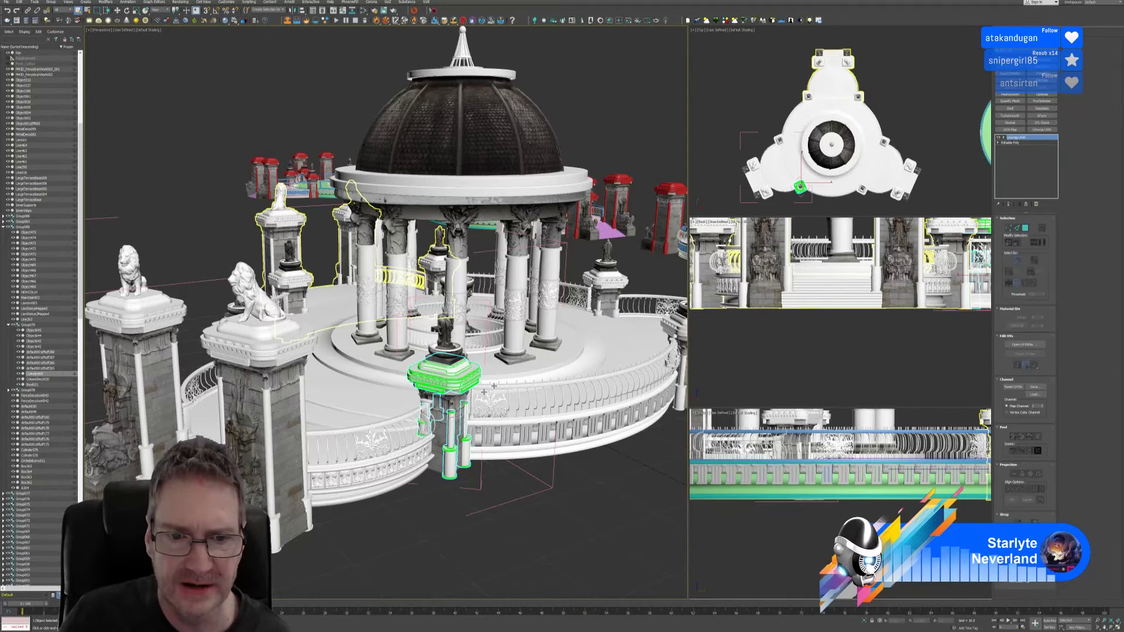
click(1024, 344)
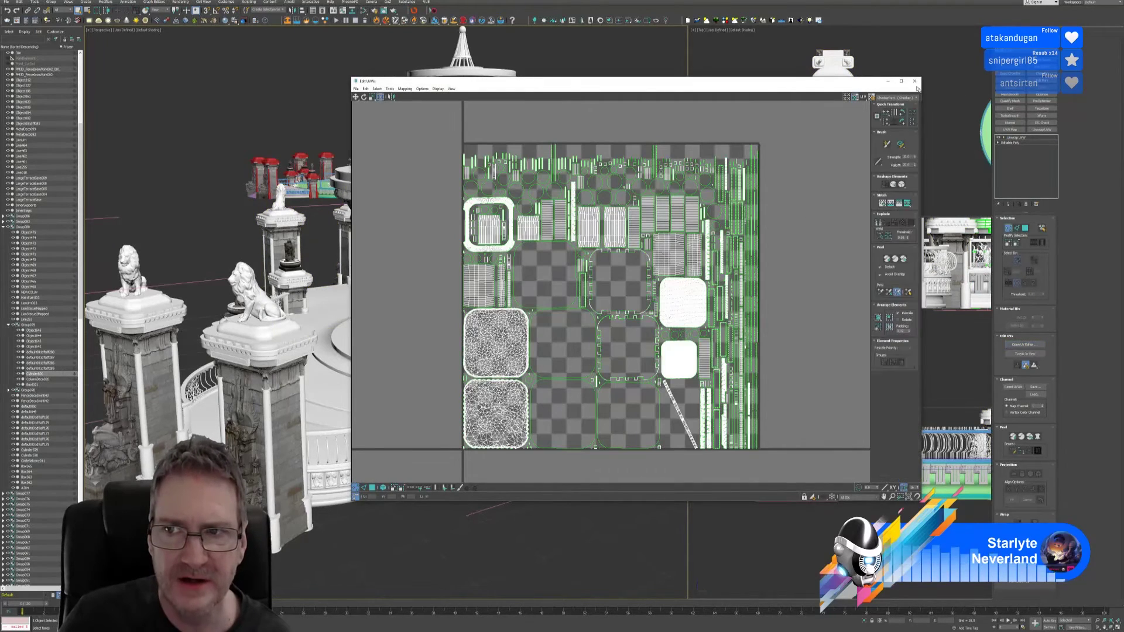
click(914, 81)
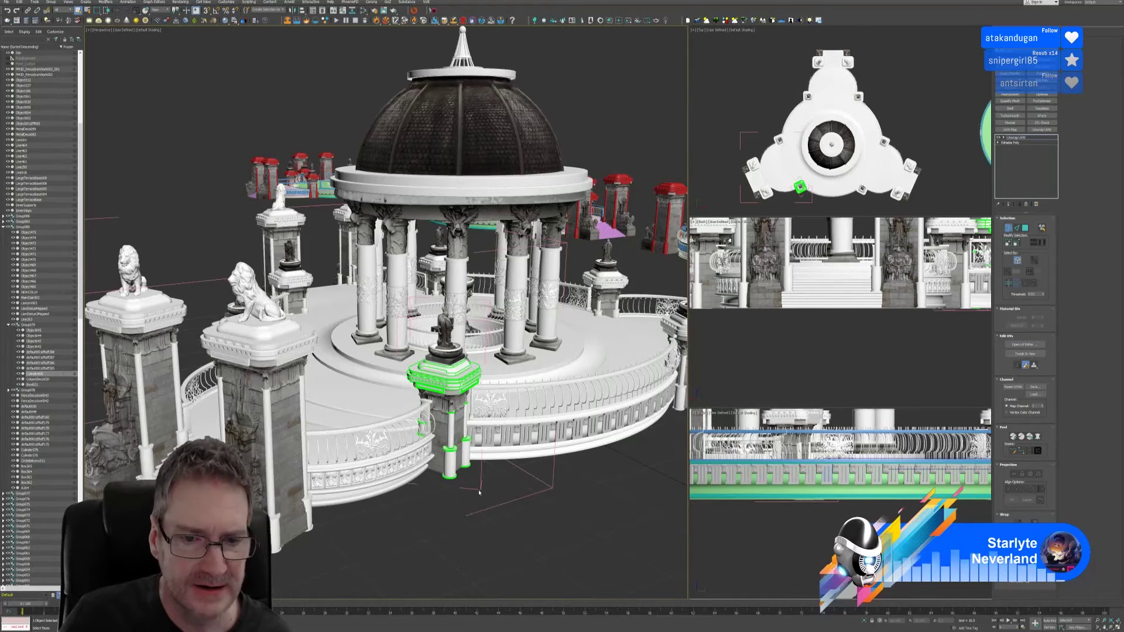
click(1008, 227)
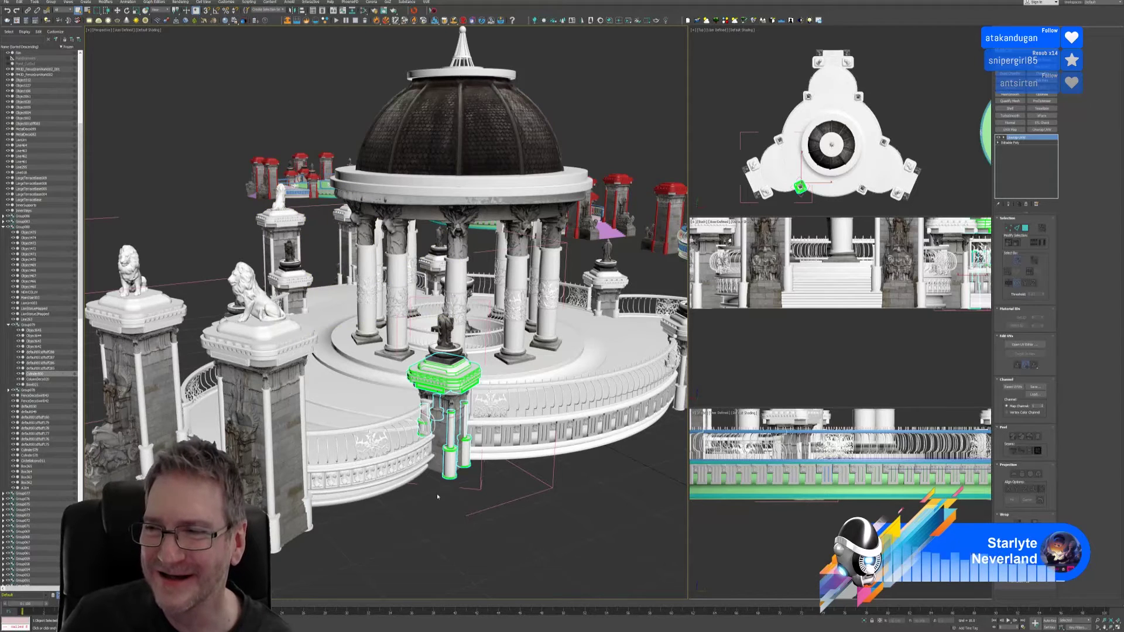
Step: Close the statue-topped pillar's group and clear the selection
click(480, 485)
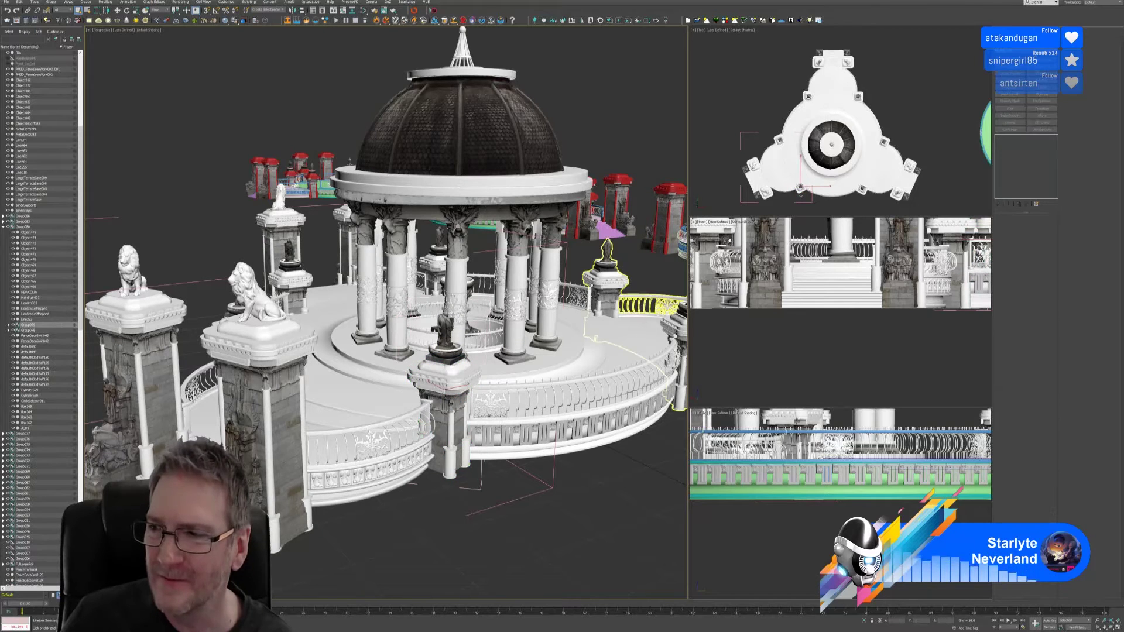
click(50, 2)
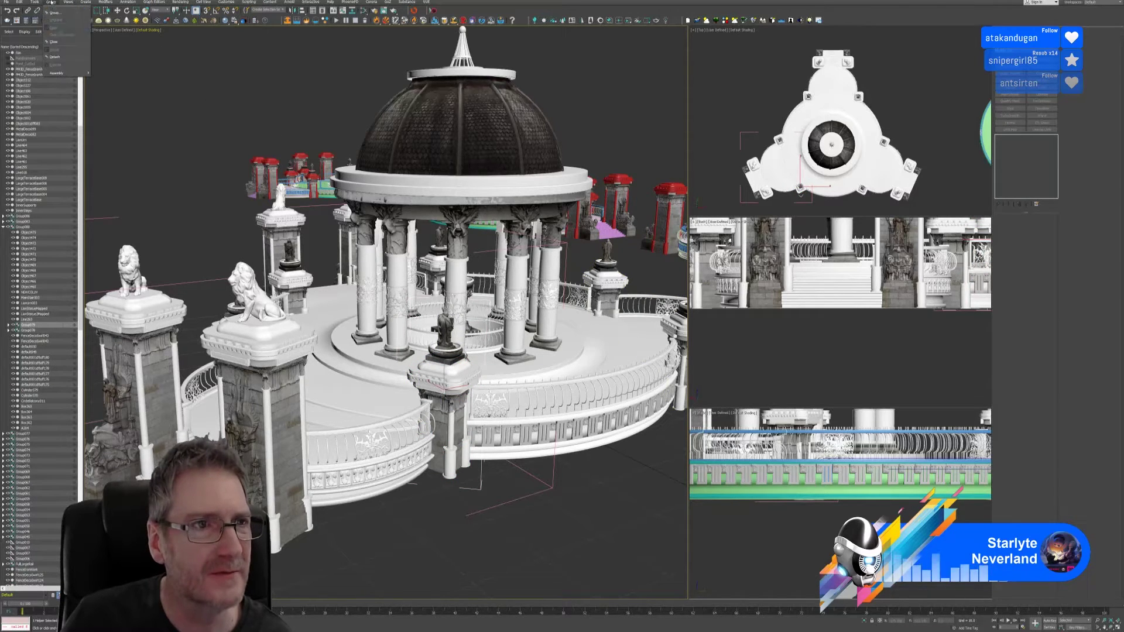
click(479, 566)
click(423, 524)
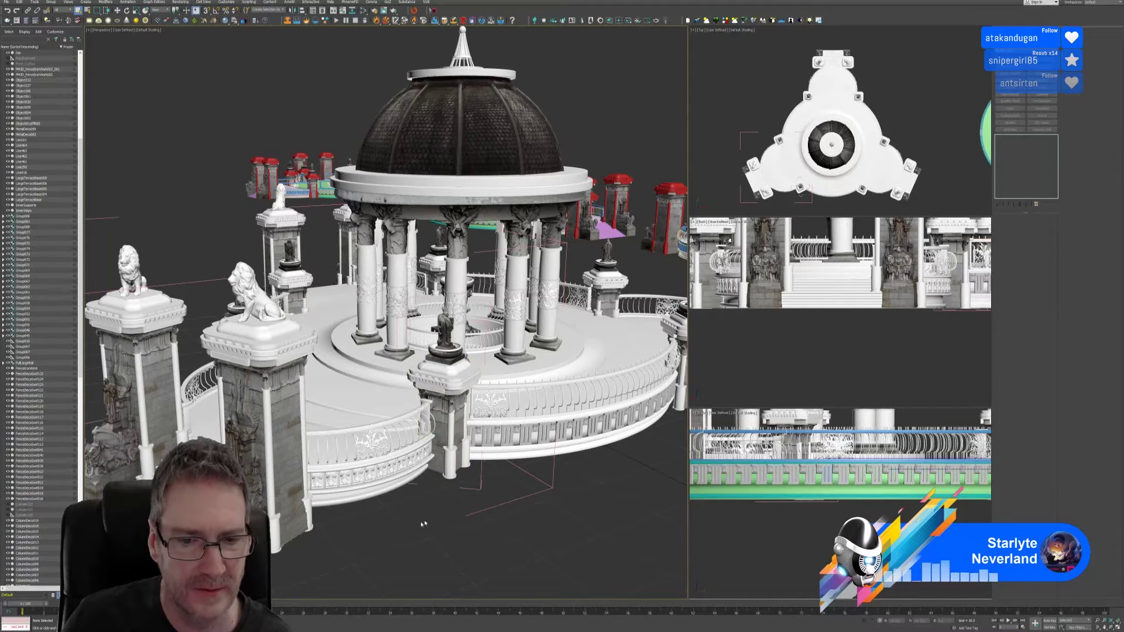
click(451, 429)
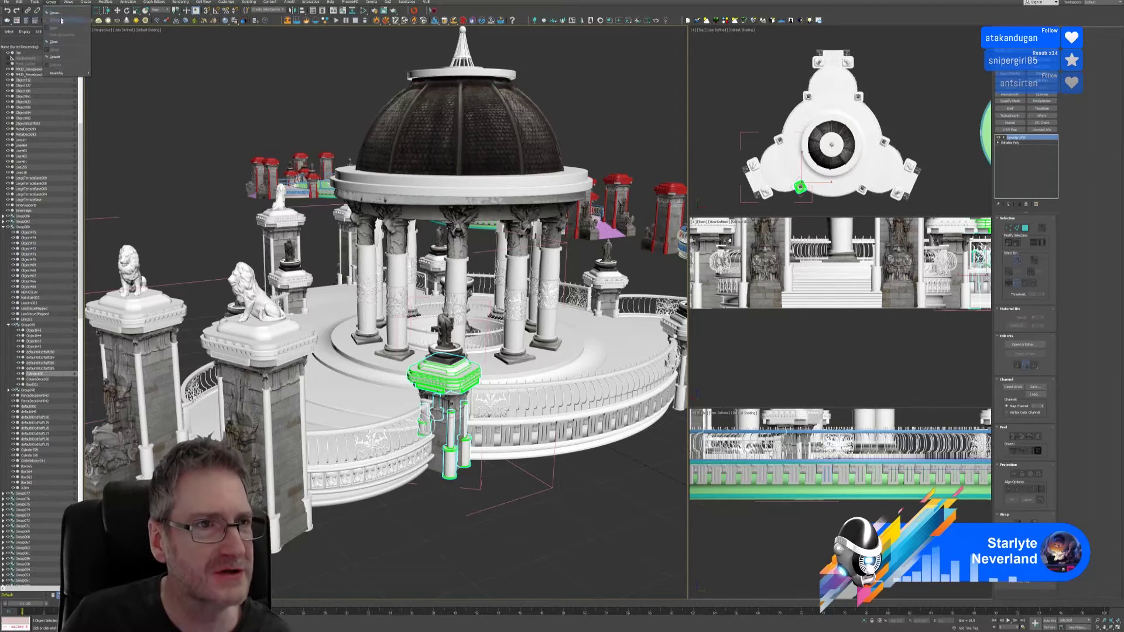
click(216, 88)
click(446, 398)
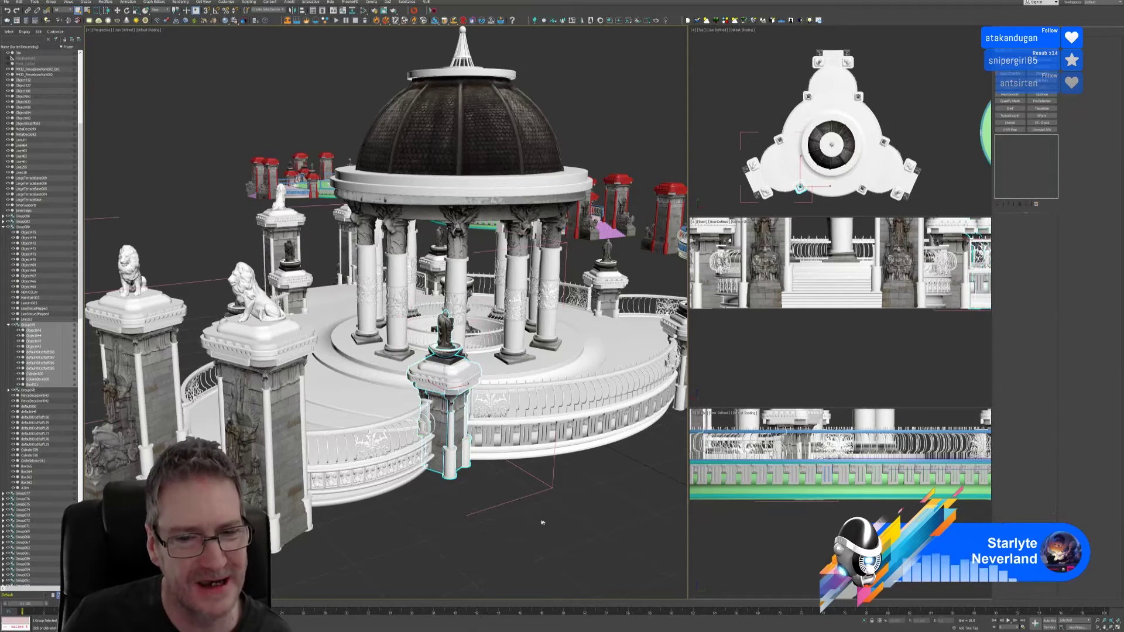
click(507, 529)
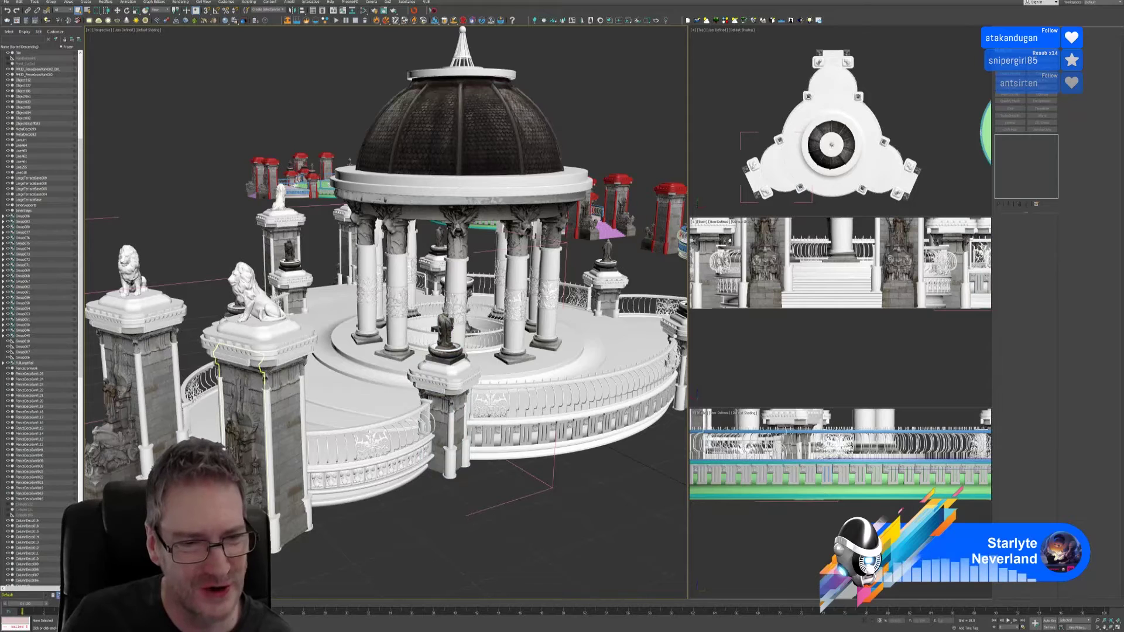
Step: Check the UV layout of the front lion pillar's cap-and-columns mesh in the UV editor
click(132, 320)
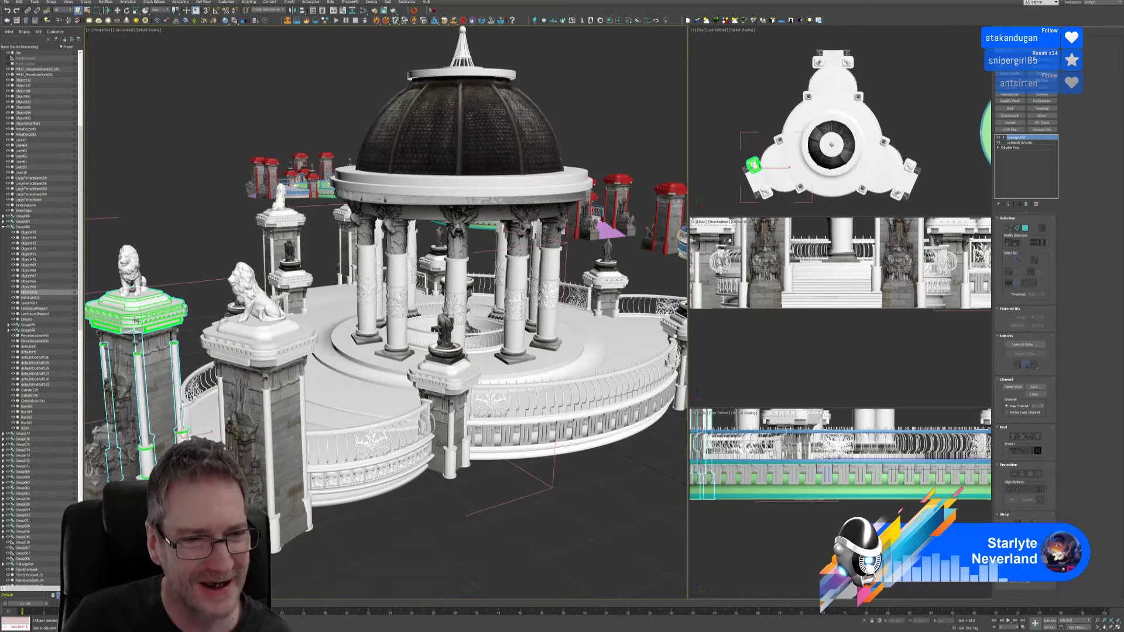
click(255, 340)
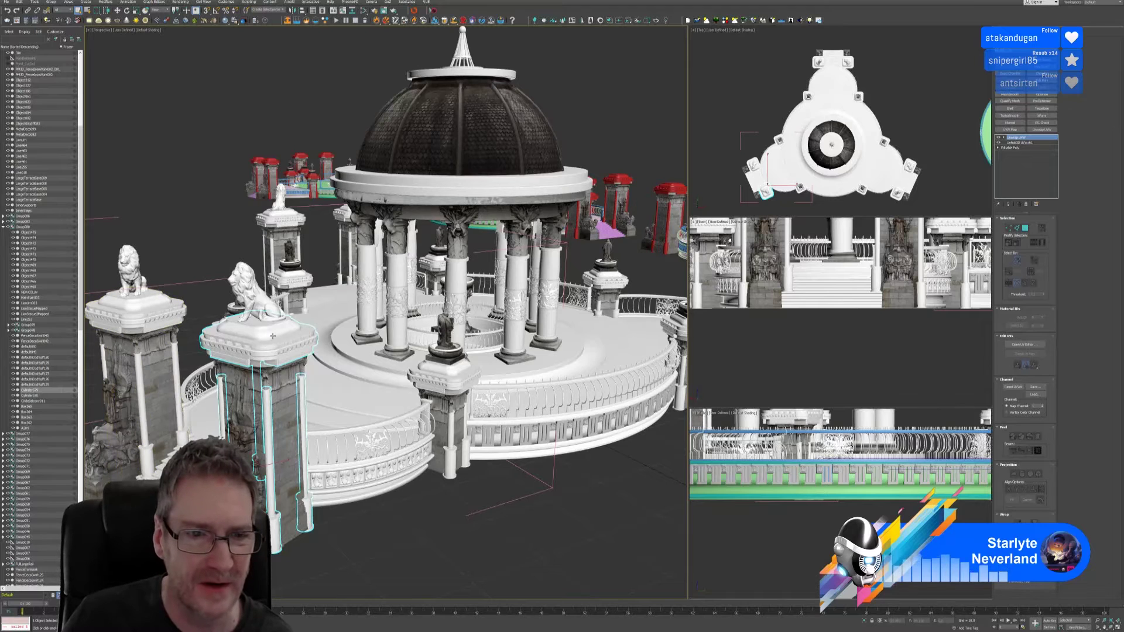
click(1024, 344)
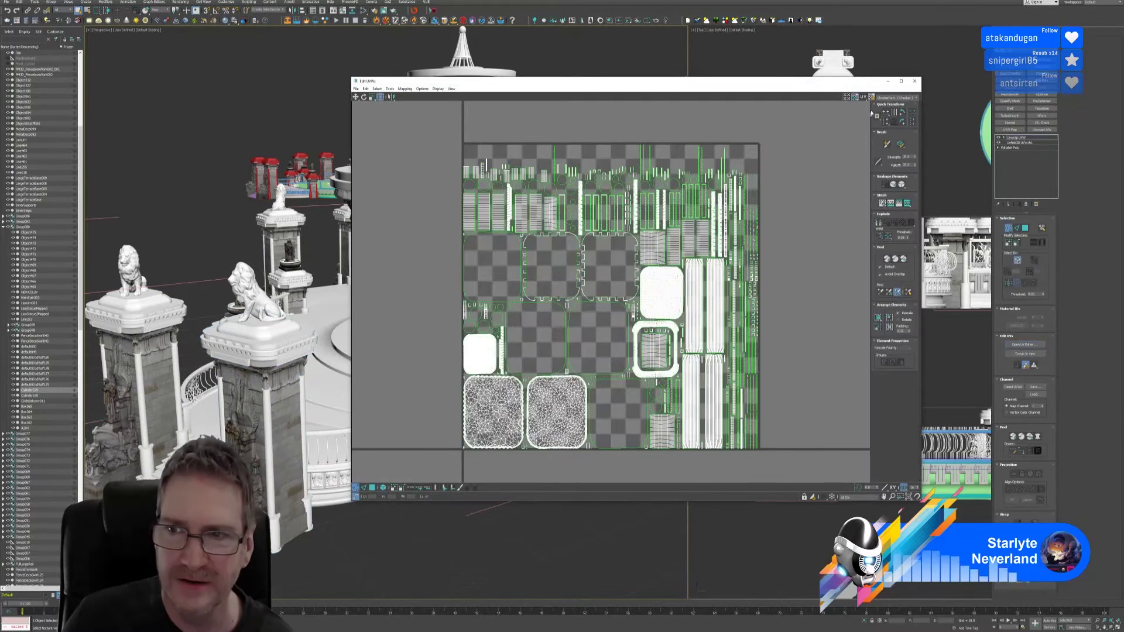
click(915, 81)
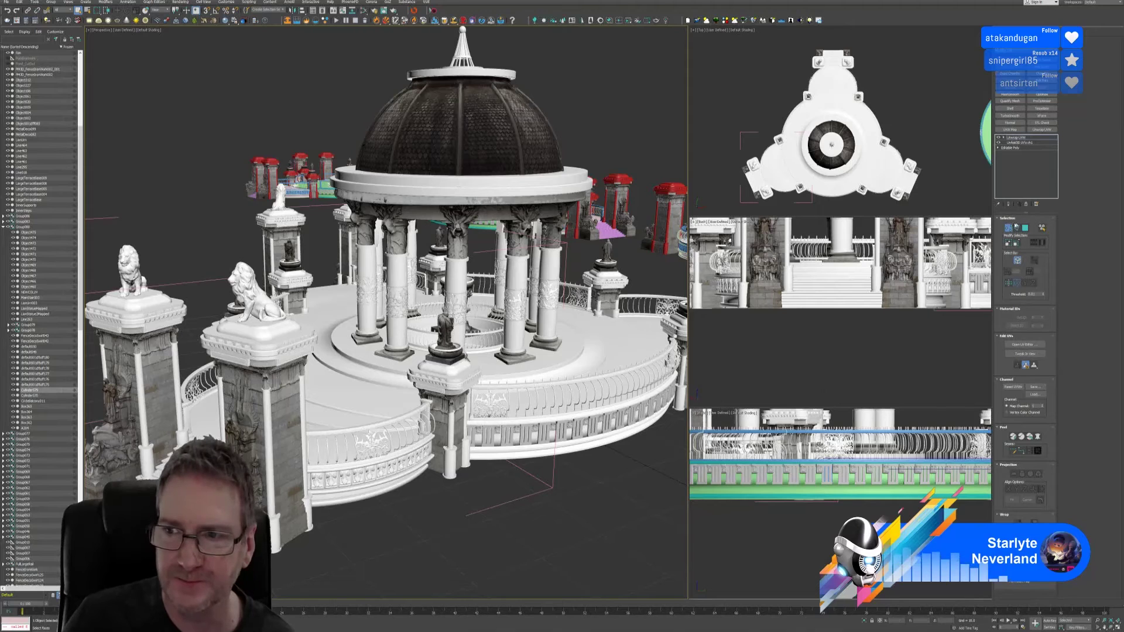
key(1)
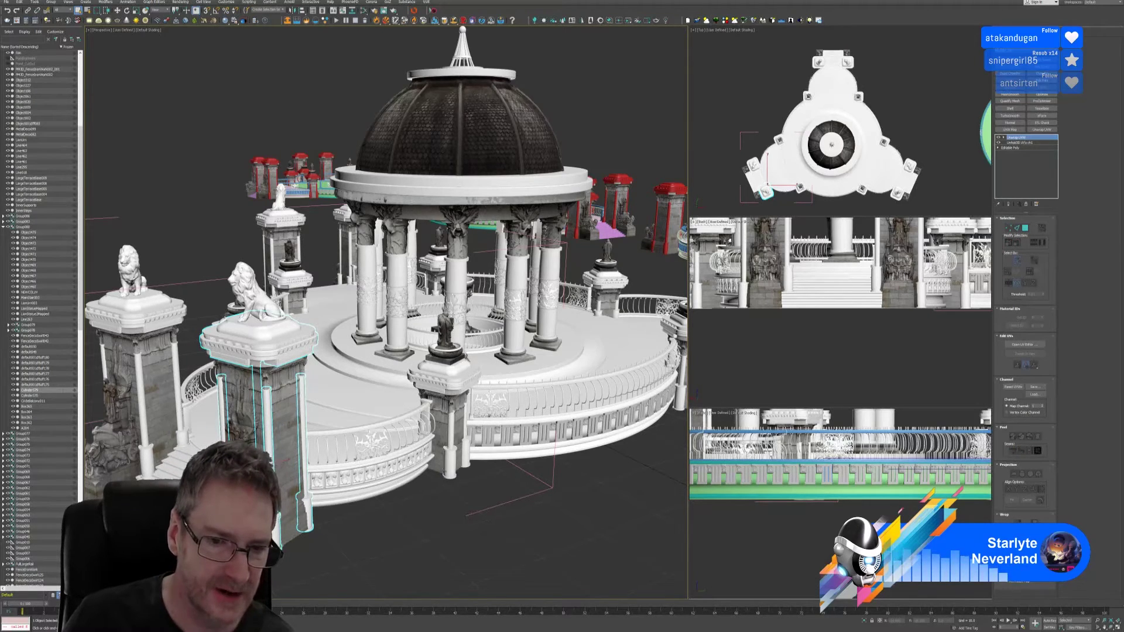
Step: Close the group containing the lion pillars and clear the selection
click(51, 2)
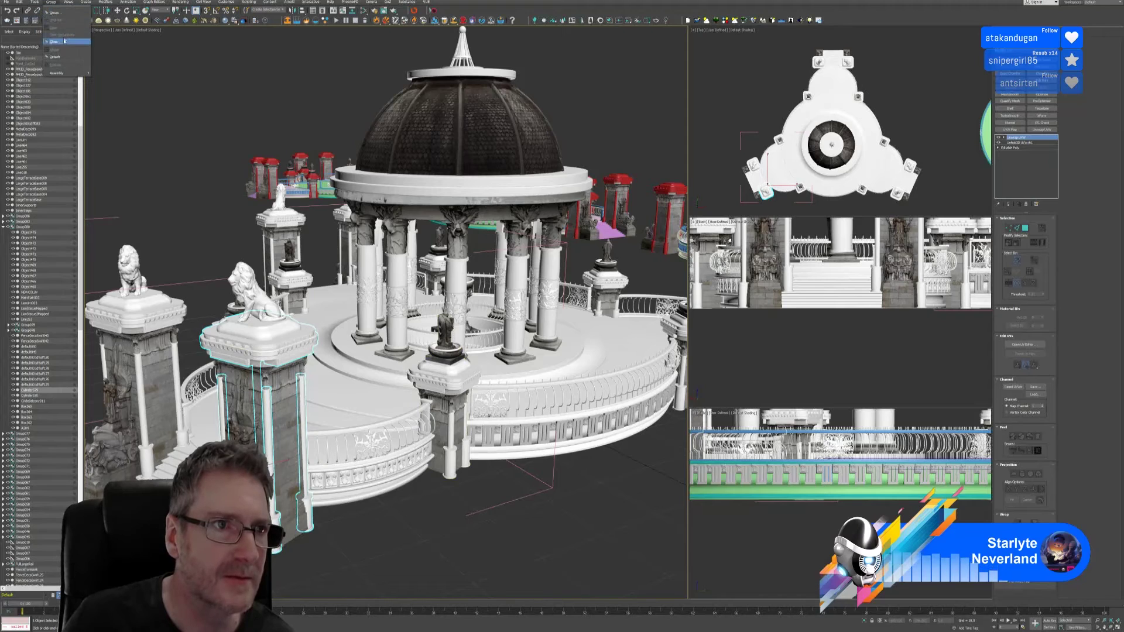
click(64, 41)
click(486, 570)
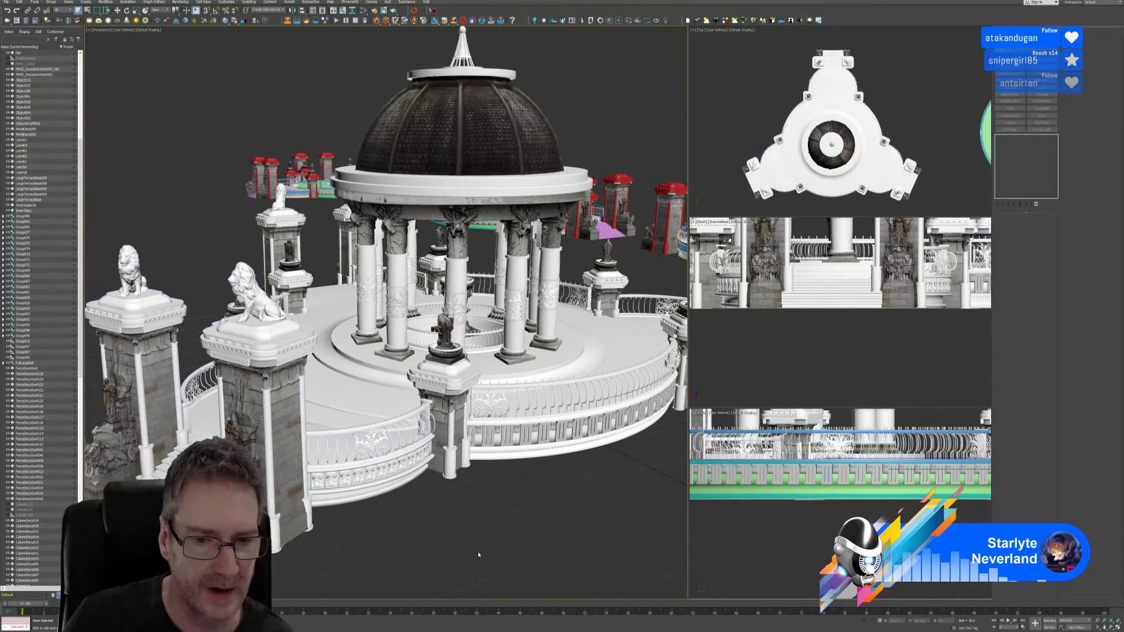
Step: Open the group of the neighbouring fence-and-pillar section and the nested group of its nearest statue-topped pillar
middle_drag(512, 483, 486, 360)
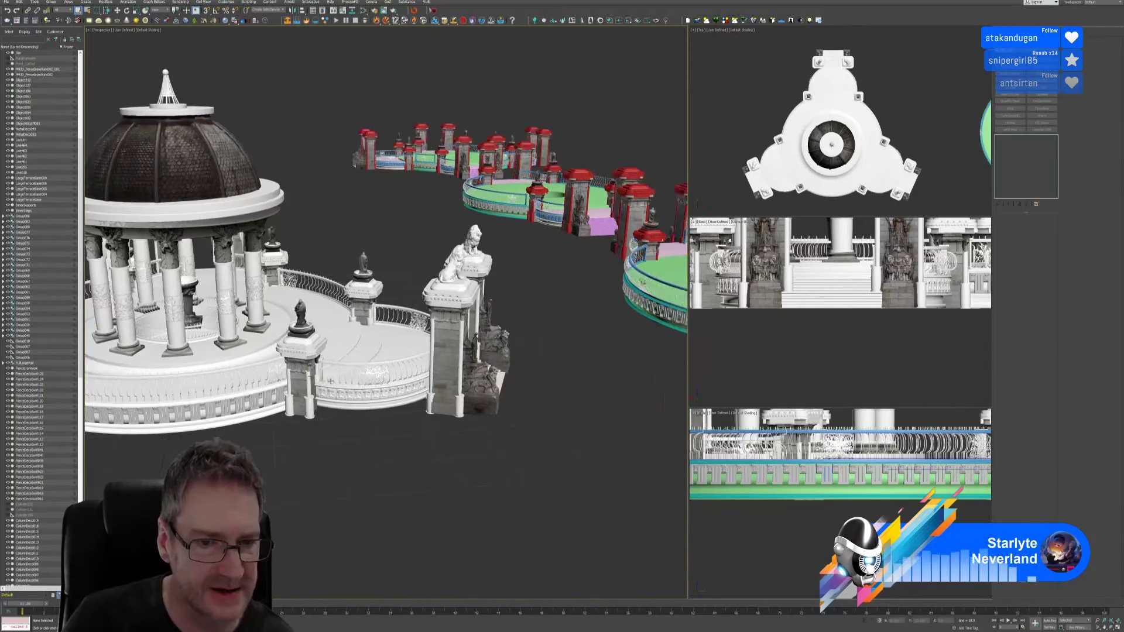
click(302, 349)
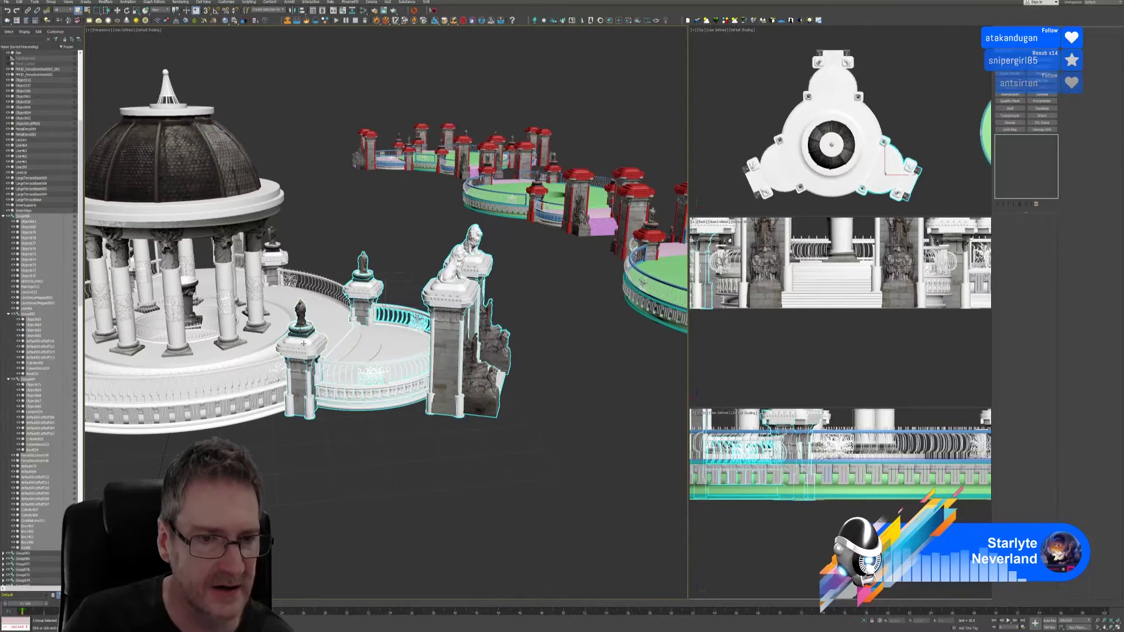
click(51, 2)
click(53, 28)
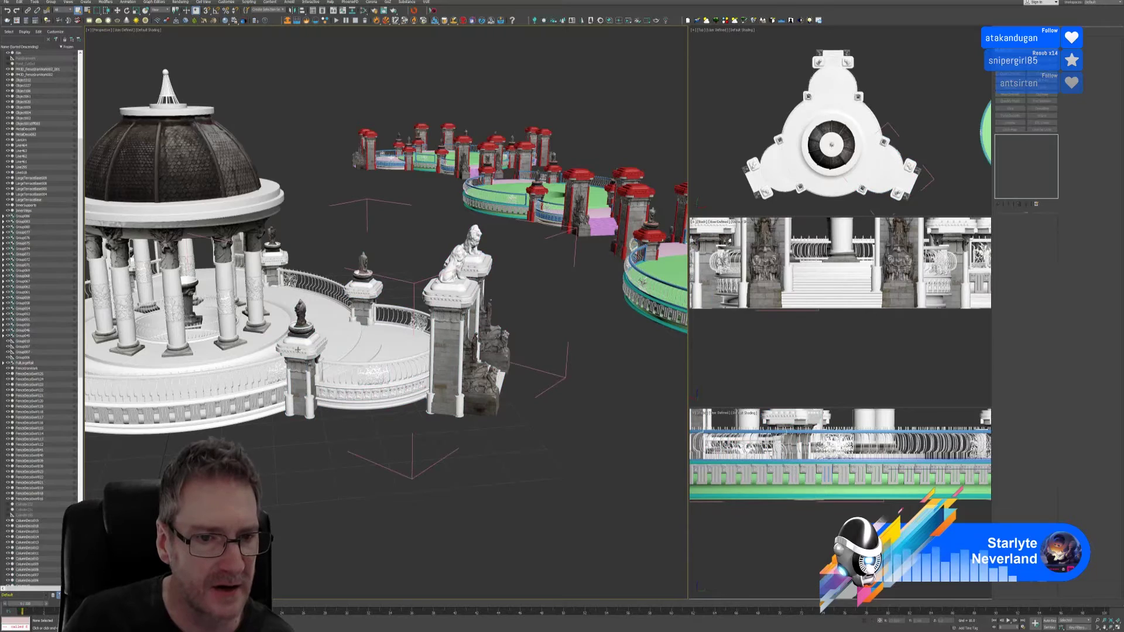
click(299, 350)
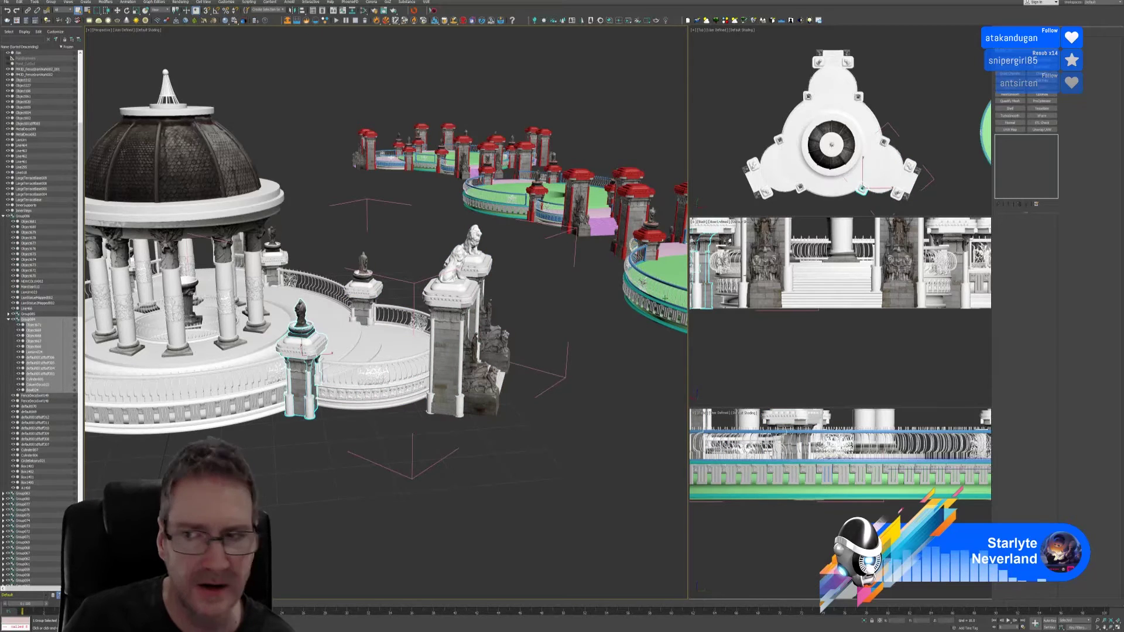
click(51, 1)
click(60, 29)
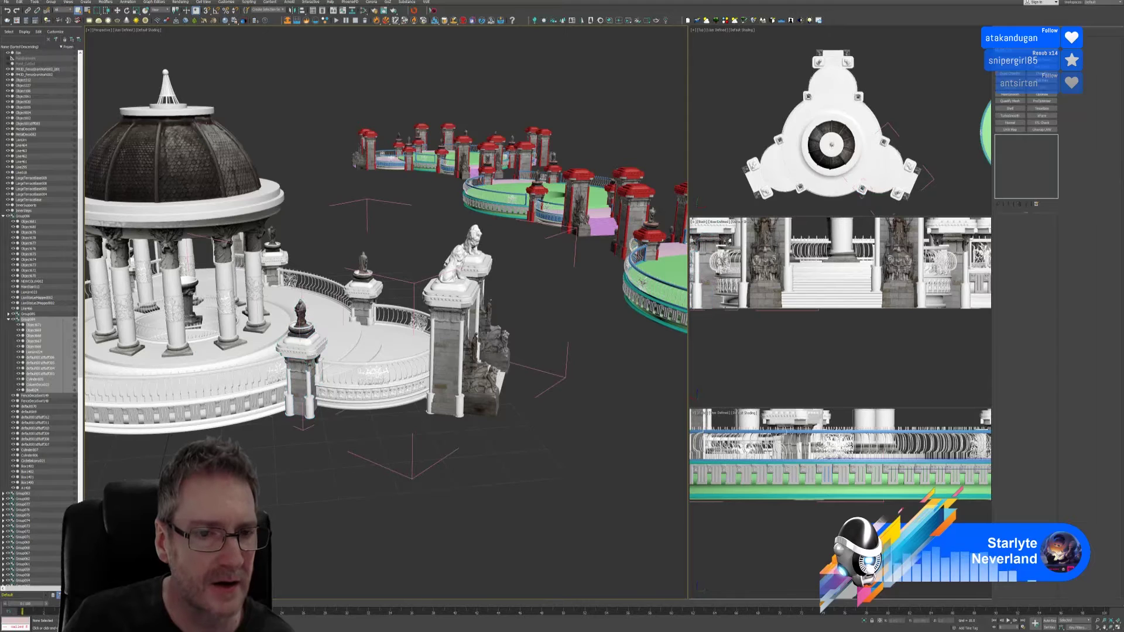
Step: Check this pillar's cap-and-columns UVs with a temporary Unwrap UVW modifier, and delete that modifier
click(308, 355)
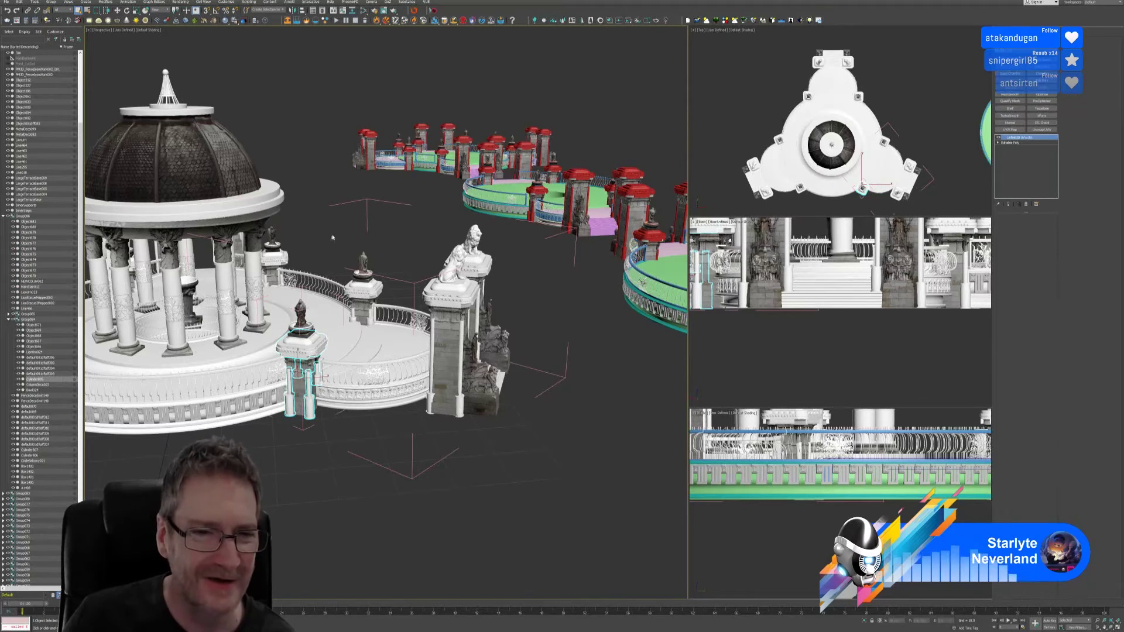
scroll(334, 318, up, 4)
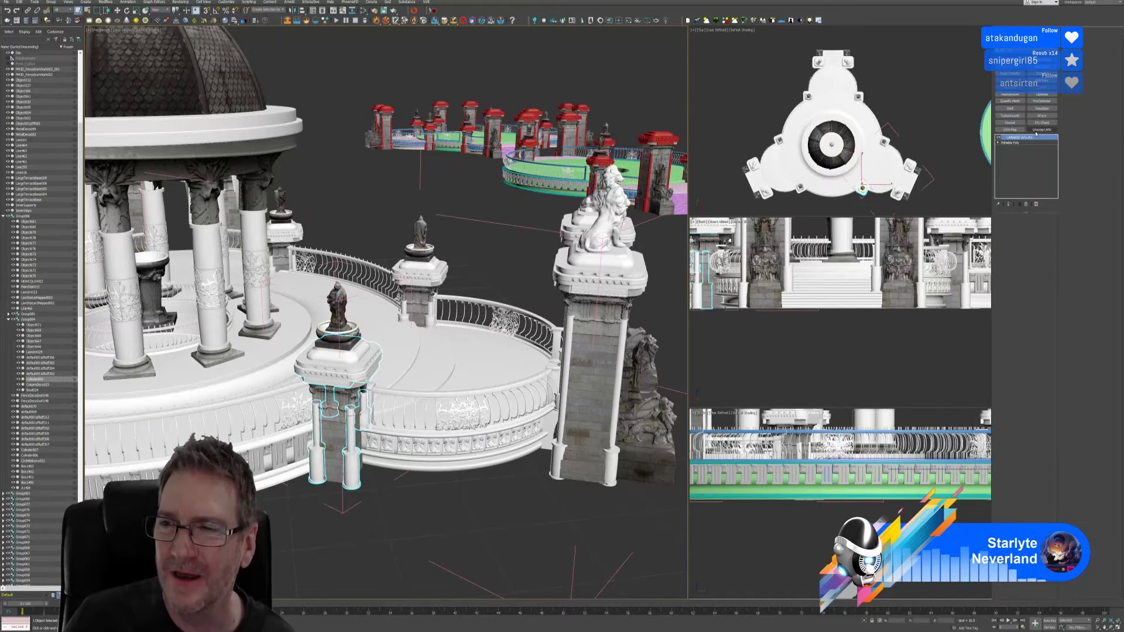
click(1041, 130)
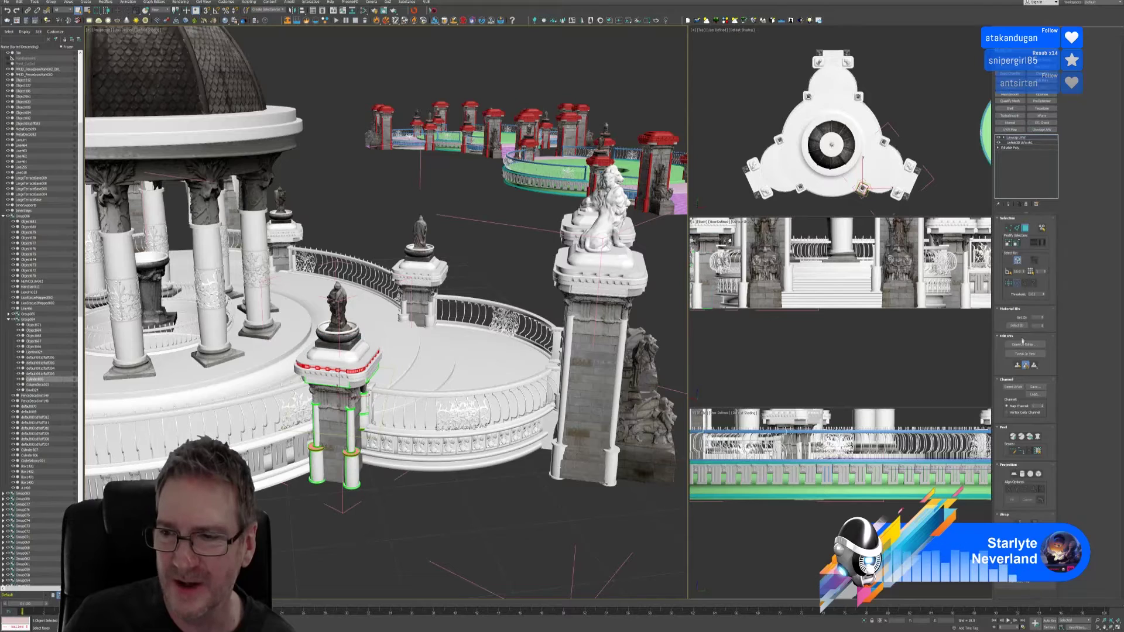
click(1025, 345)
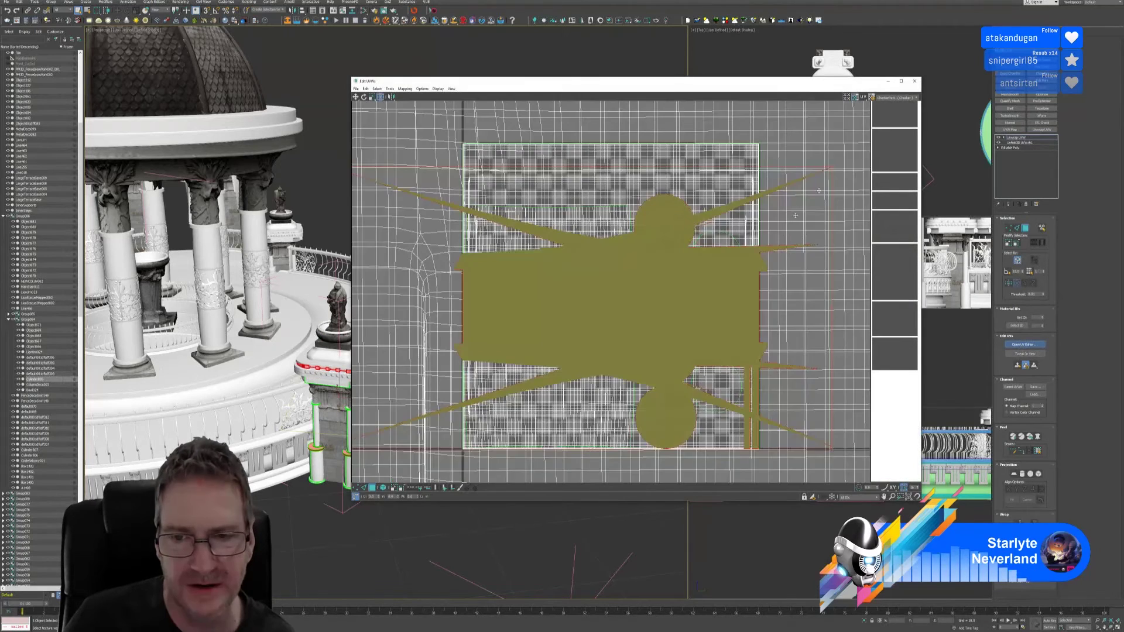
click(914, 80)
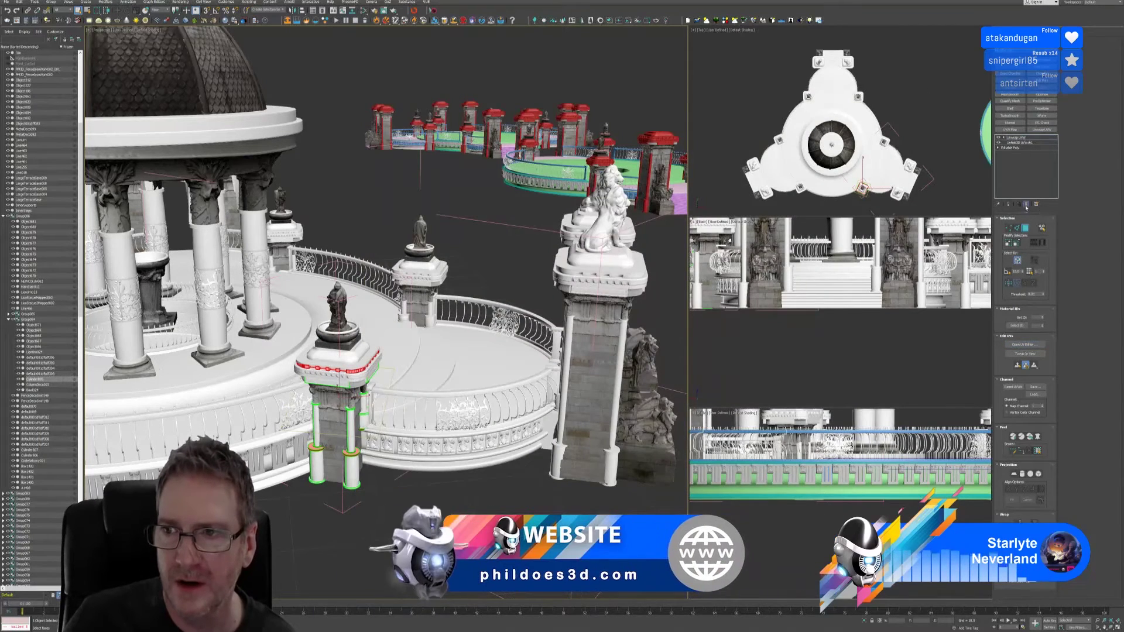
click(1025, 207)
Step: Collapse the pillar mesh's entire modifier stack and paste the copied Unwrap UVW modifier onto it
right_click(1016, 138)
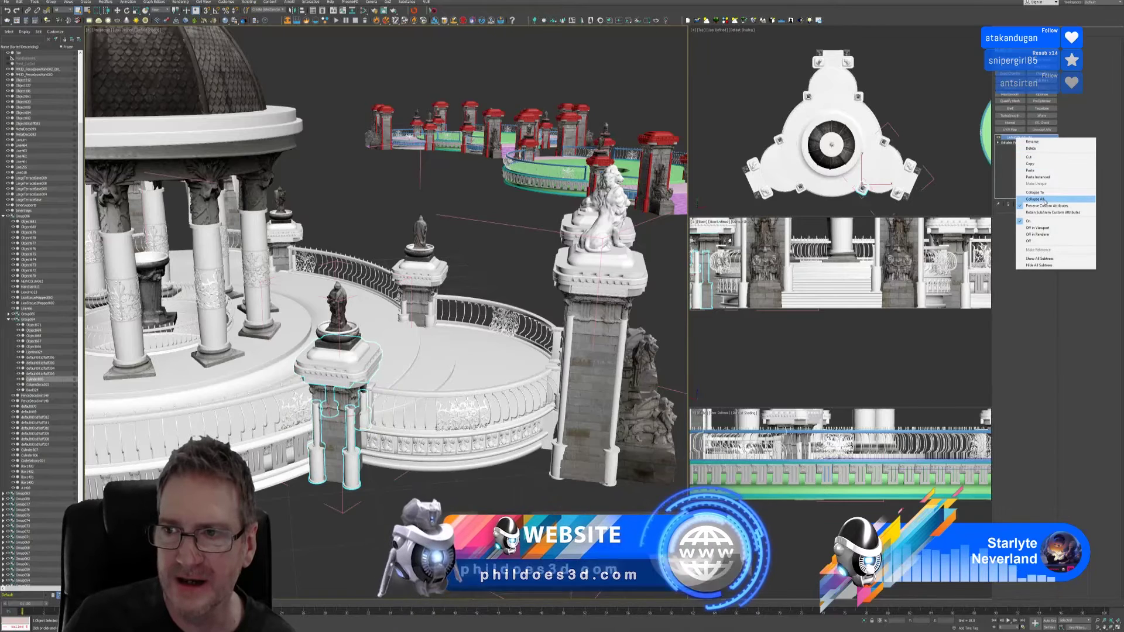
click(1044, 199)
click(1031, 143)
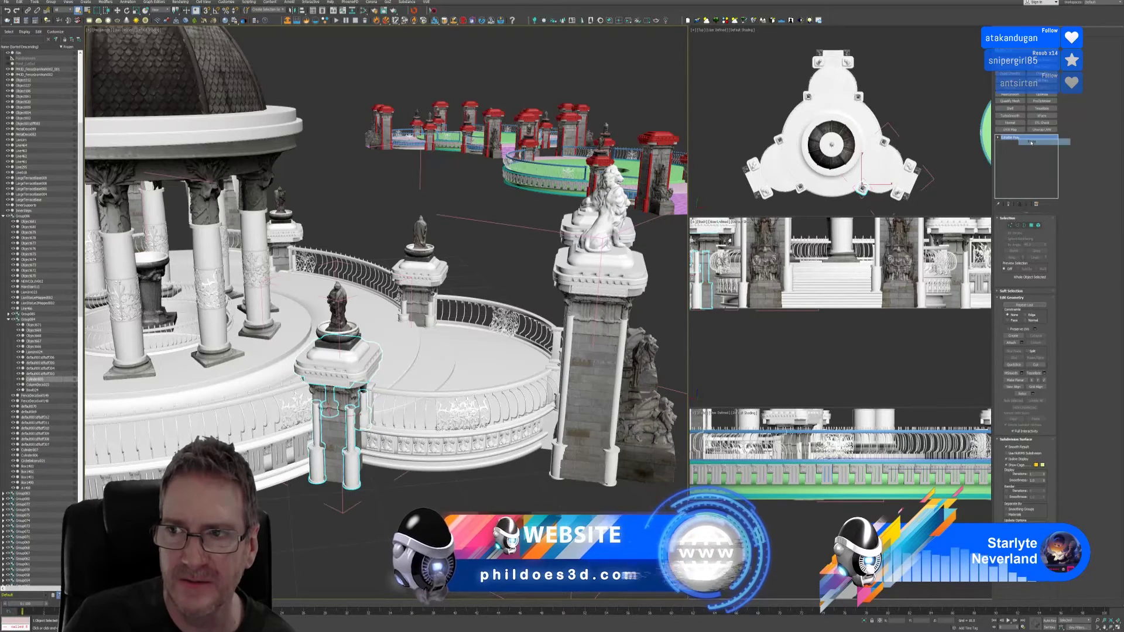
Step: Check the pasted UV layout on the pillar mesh in the UV editor and leave sub-object selection
click(1025, 345)
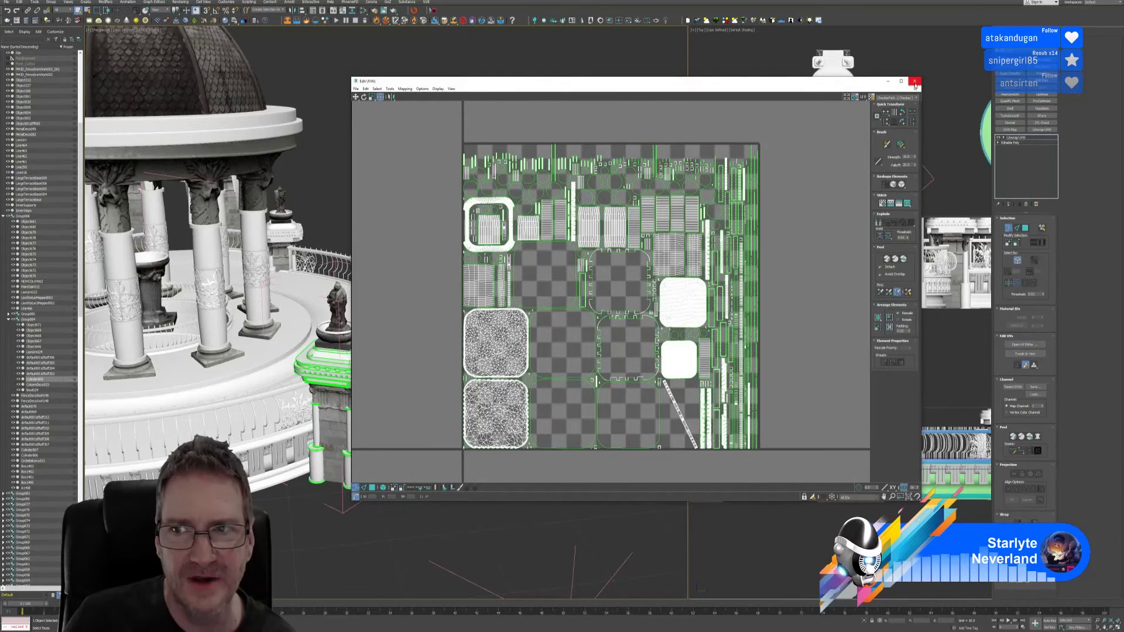
click(914, 80)
click(1009, 228)
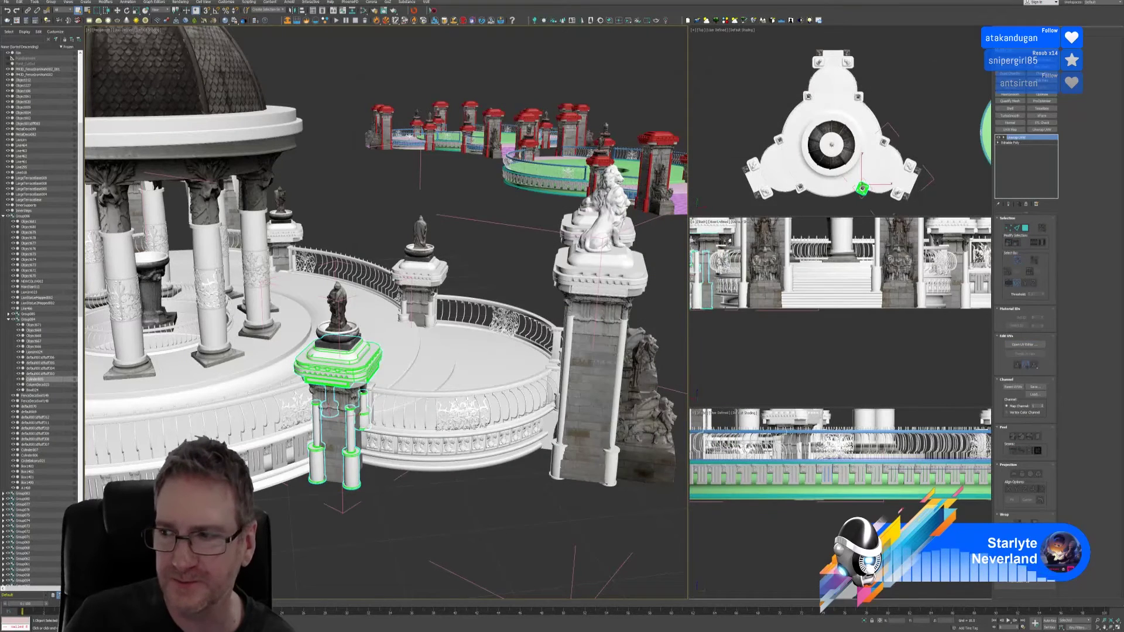
Step: Close the finished pillar's group and open the nested group of the same section's other statue-topped pillar
click(51, 2)
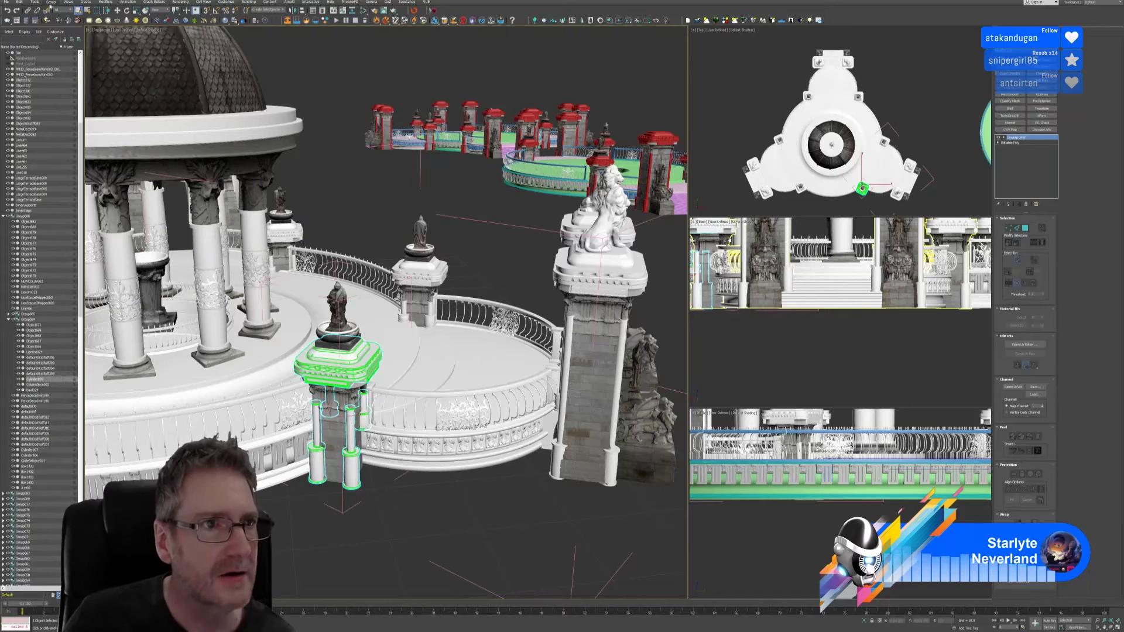
click(69, 50)
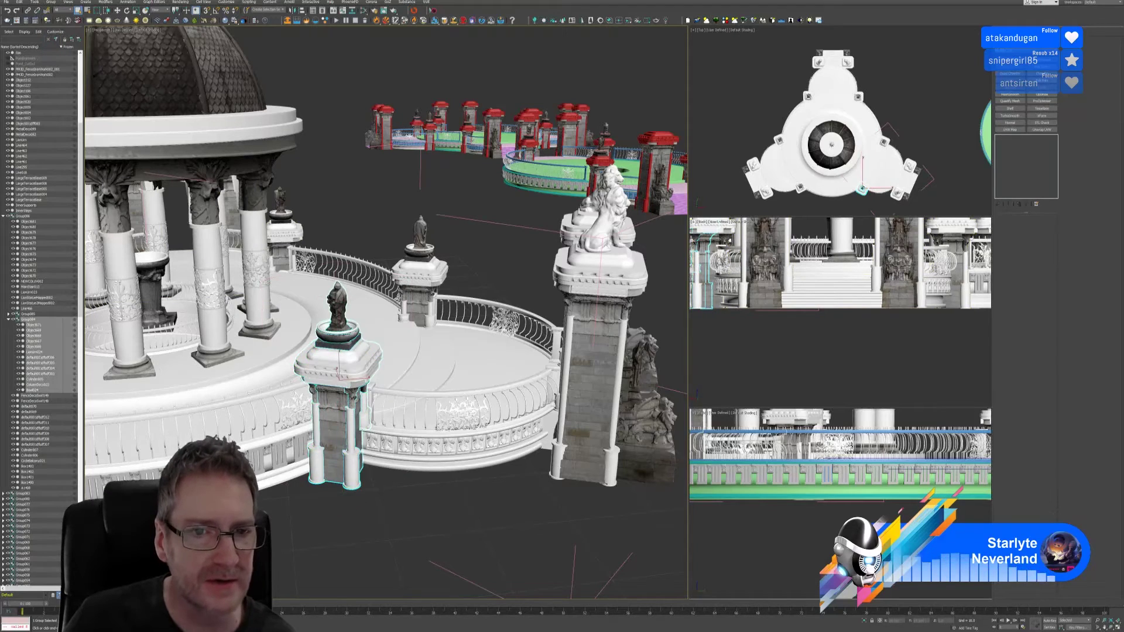
click(433, 270)
mouse_move(435, 269)
alt+middle_down()
mouse_move(455, 228)
mouse_move(448, 258)
alt+middle_up()
scroll(455, 228, down, 3)
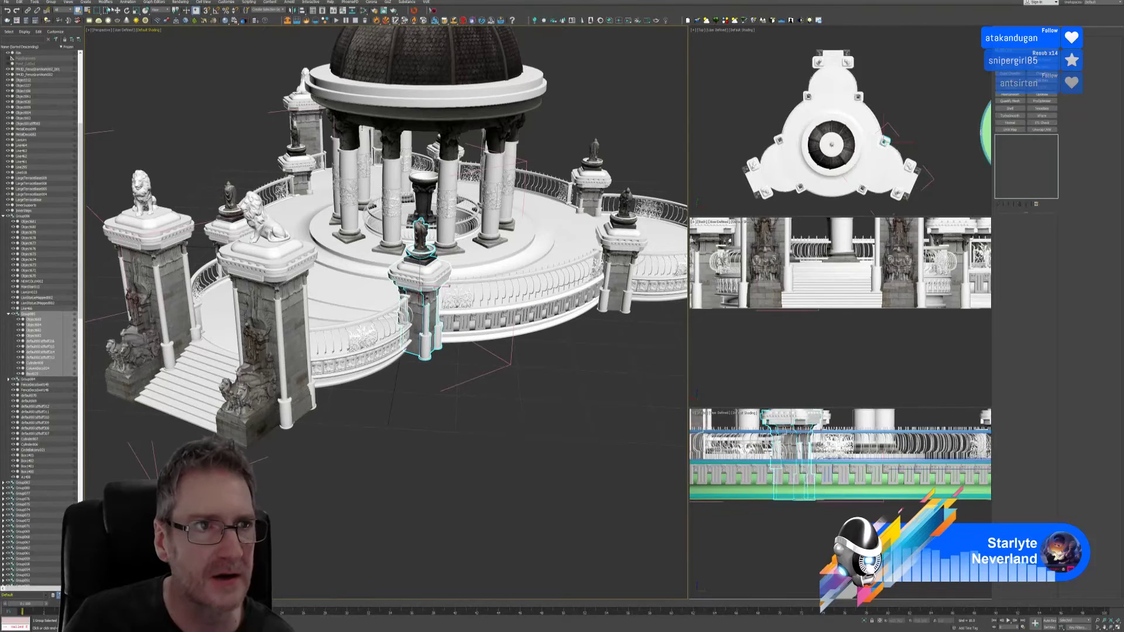
click(51, 2)
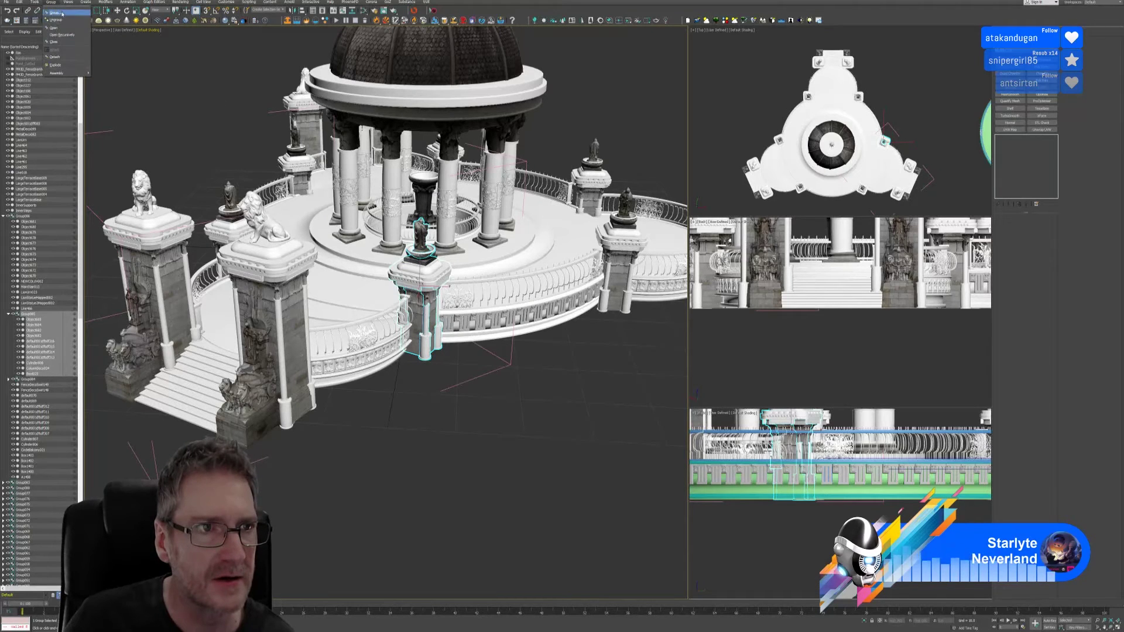
click(58, 27)
Step: Inspect the second pillar's cap-and-columns UVs in the UV editor through a temporary Unwrap UVW modifier, and delete that modifier
click(427, 281)
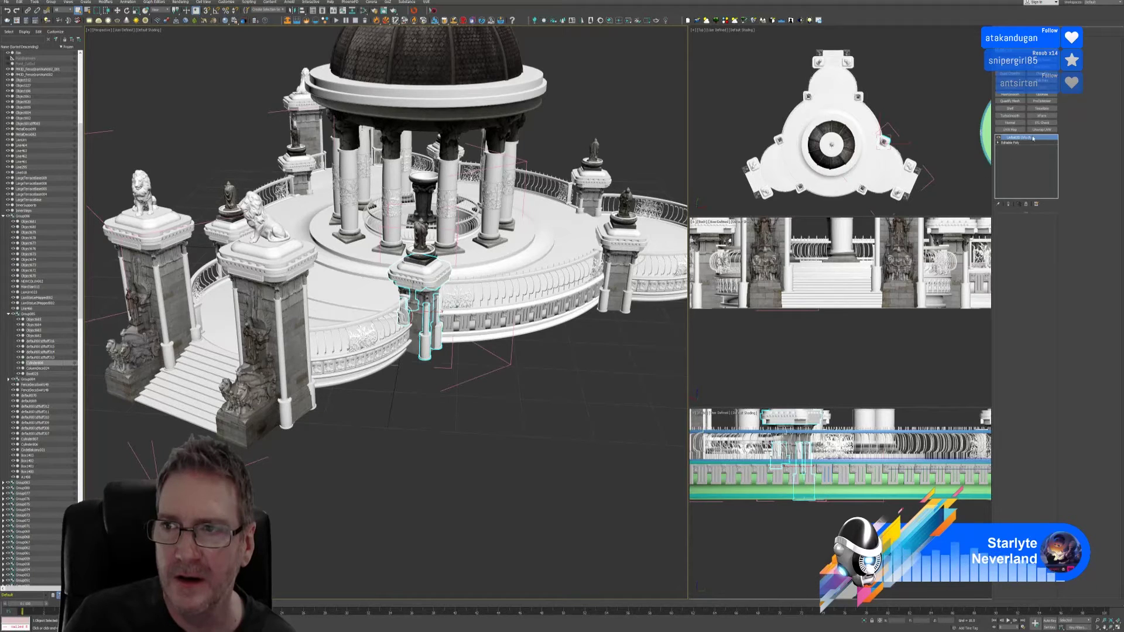
click(1041, 130)
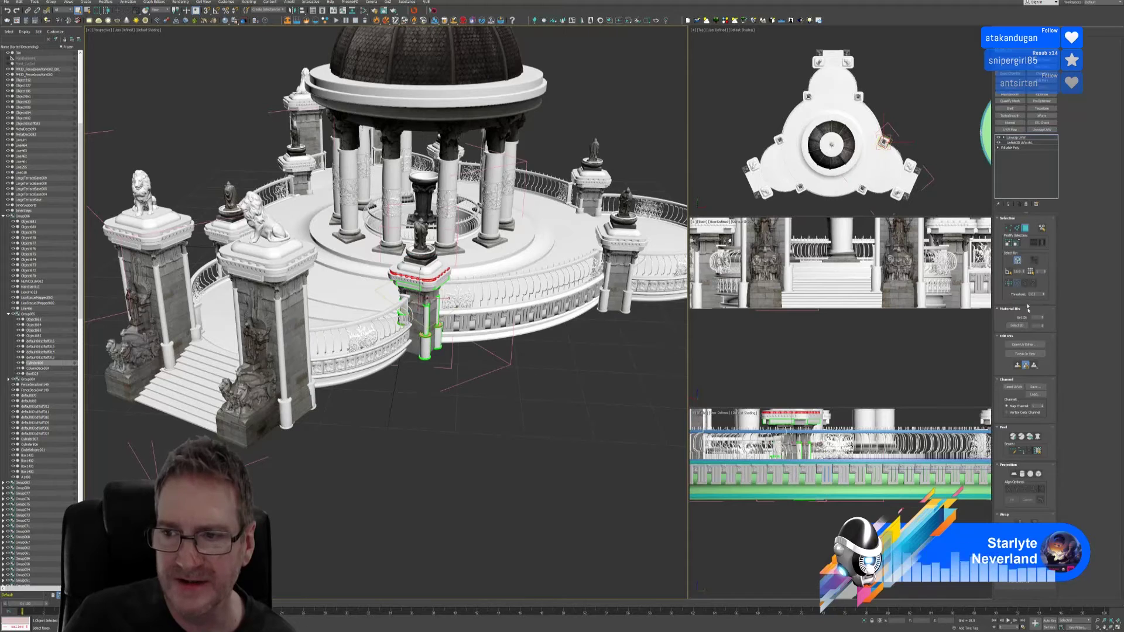
click(1025, 345)
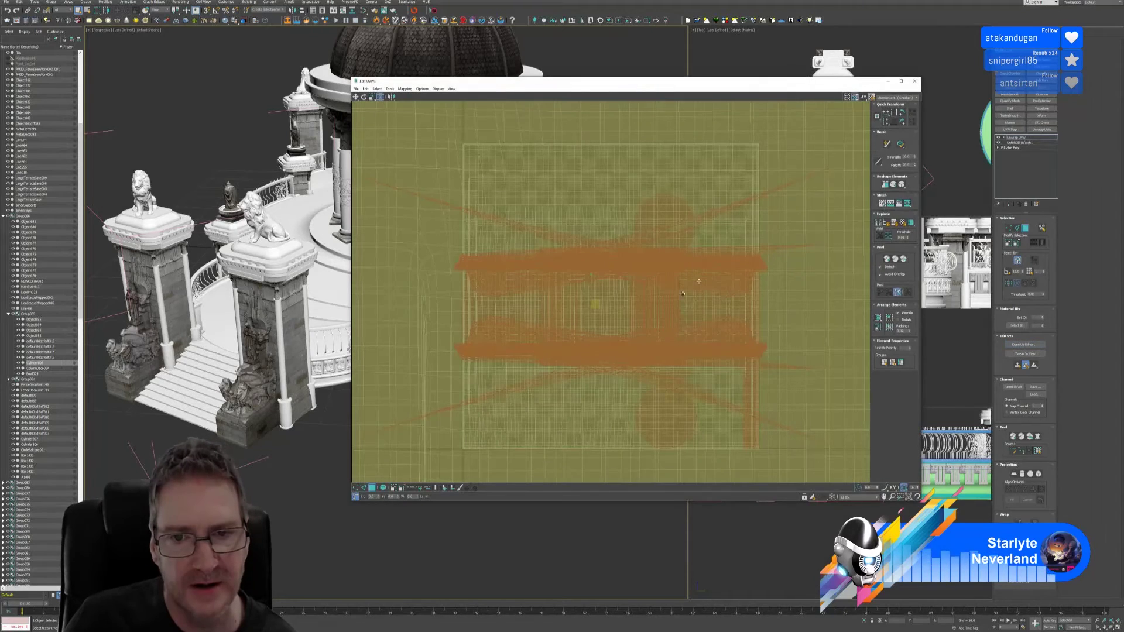
click(914, 81)
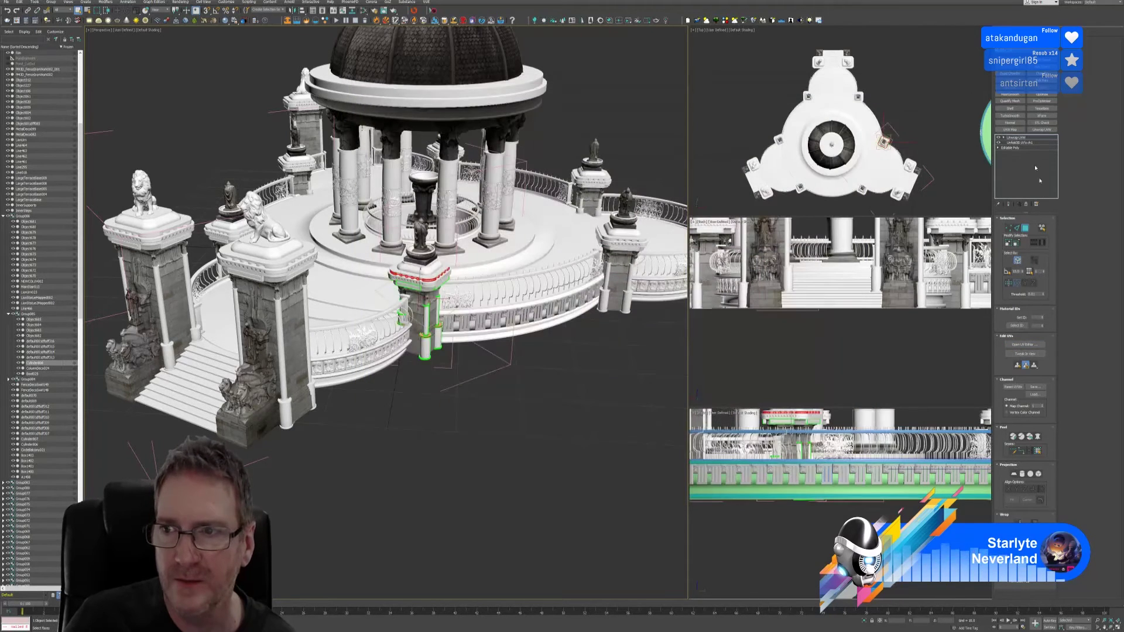
click(1026, 204)
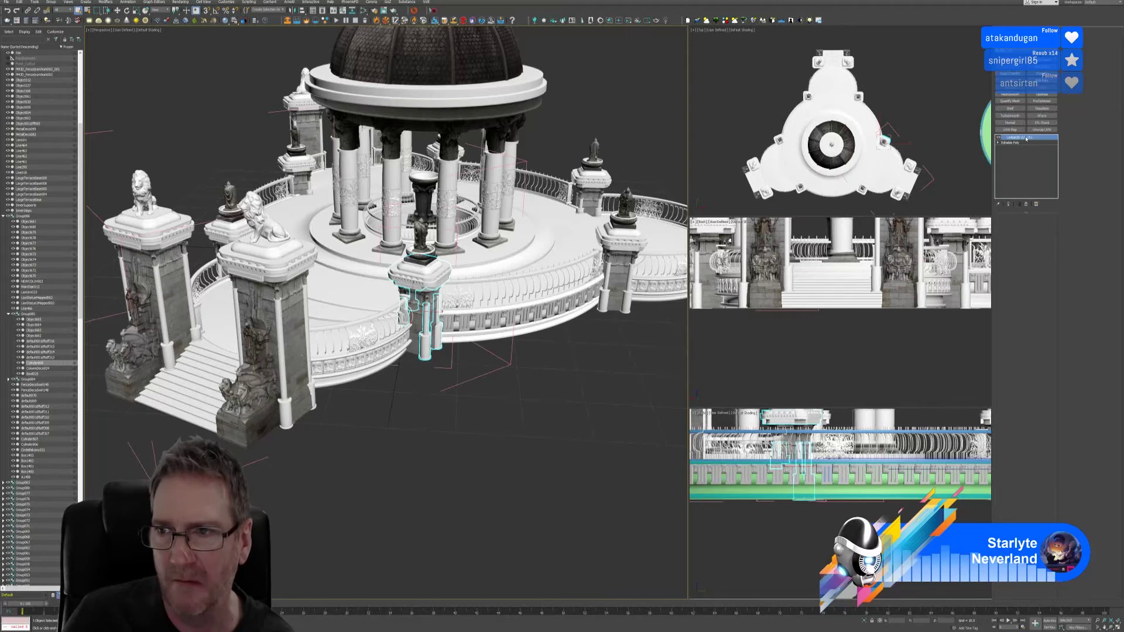
Step: Paste the copied Unwrap UVW modifier onto this pillar mesh after collapsing its whole stack, and check the layout in the UV editor
right_click(1025, 139)
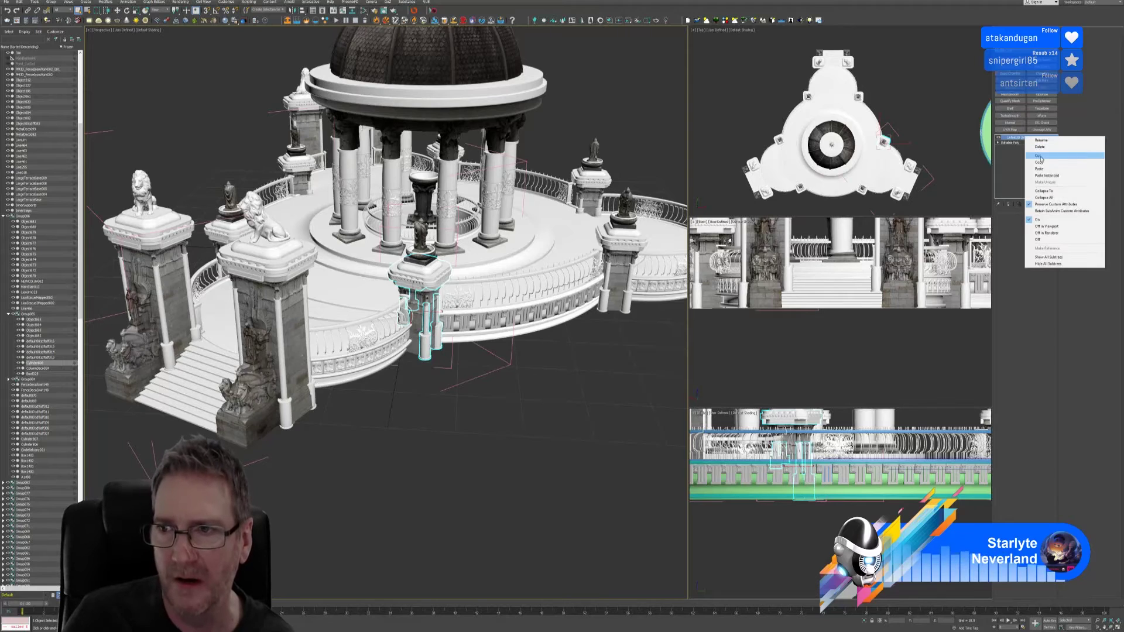
click(1064, 200)
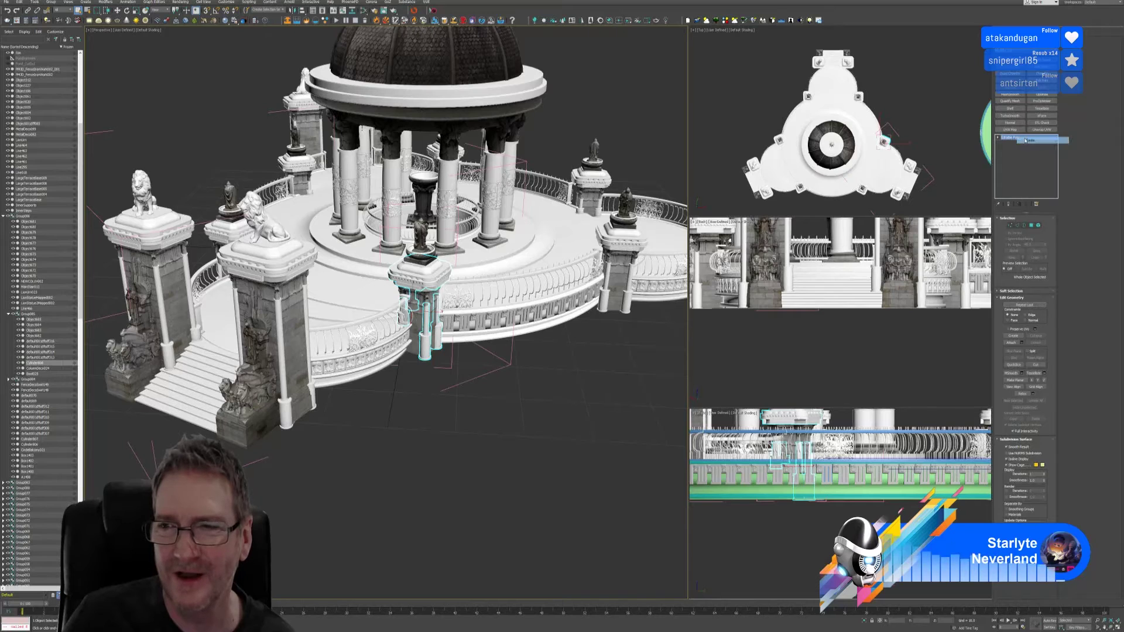
click(1041, 129)
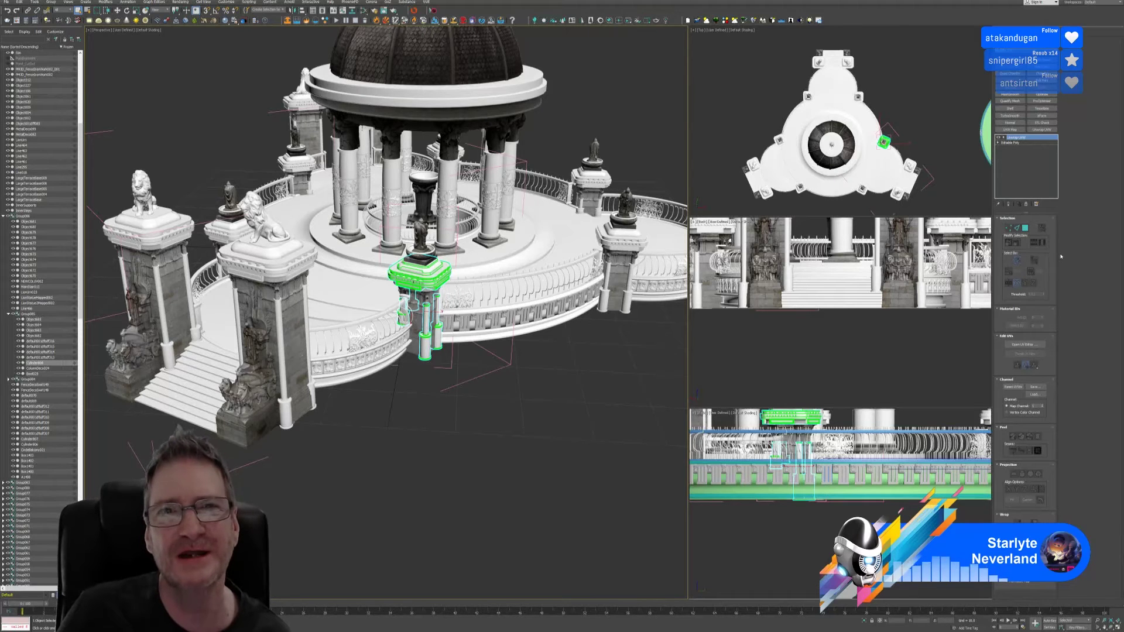
click(1024, 345)
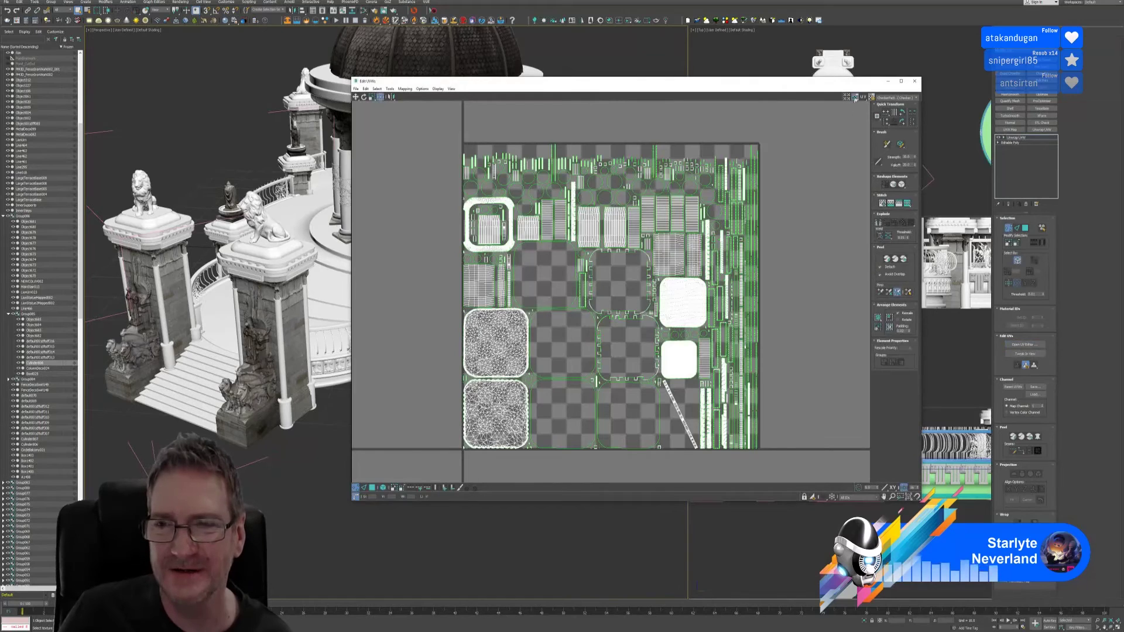
click(914, 81)
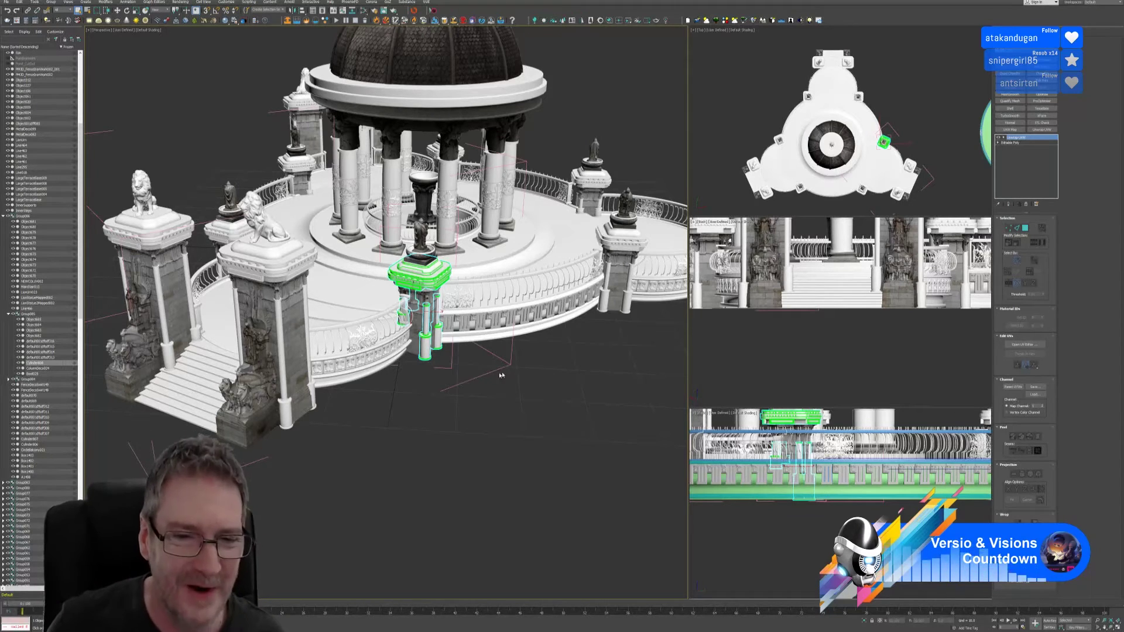
Step: Close the second pillar's group and the surrounding fence-and-pillar section's group
click(51, 1)
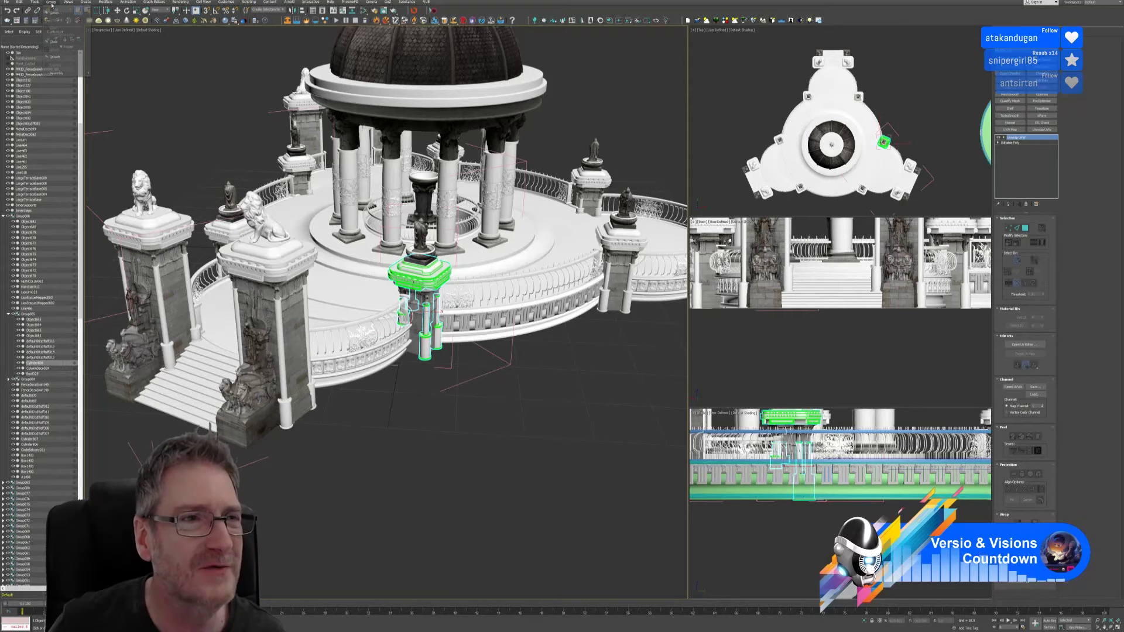
click(64, 41)
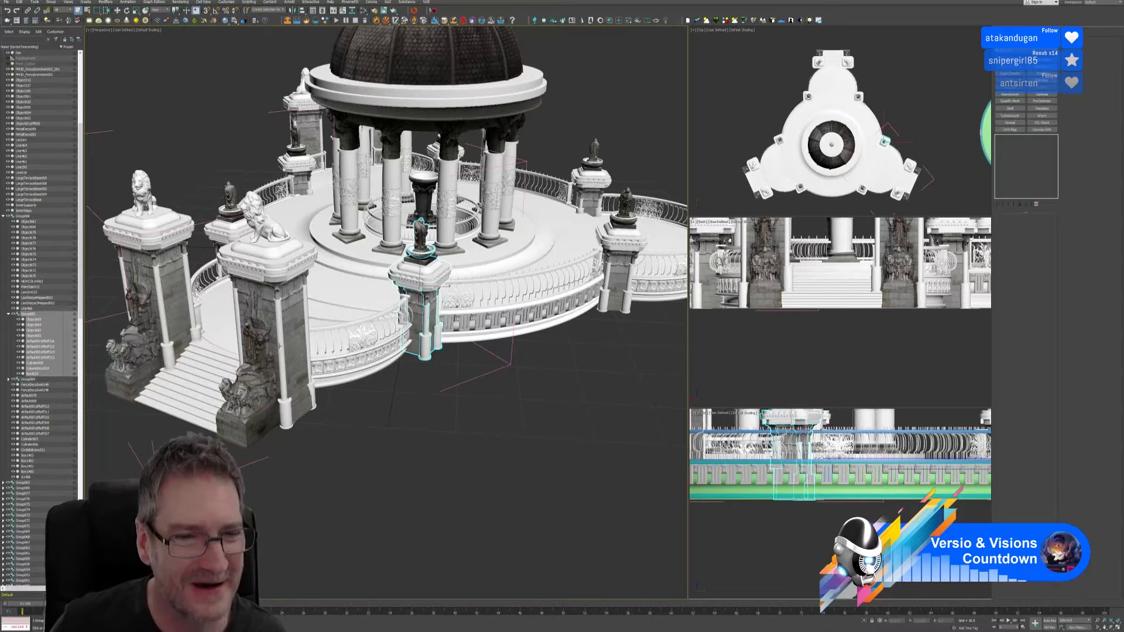
click(51, 1)
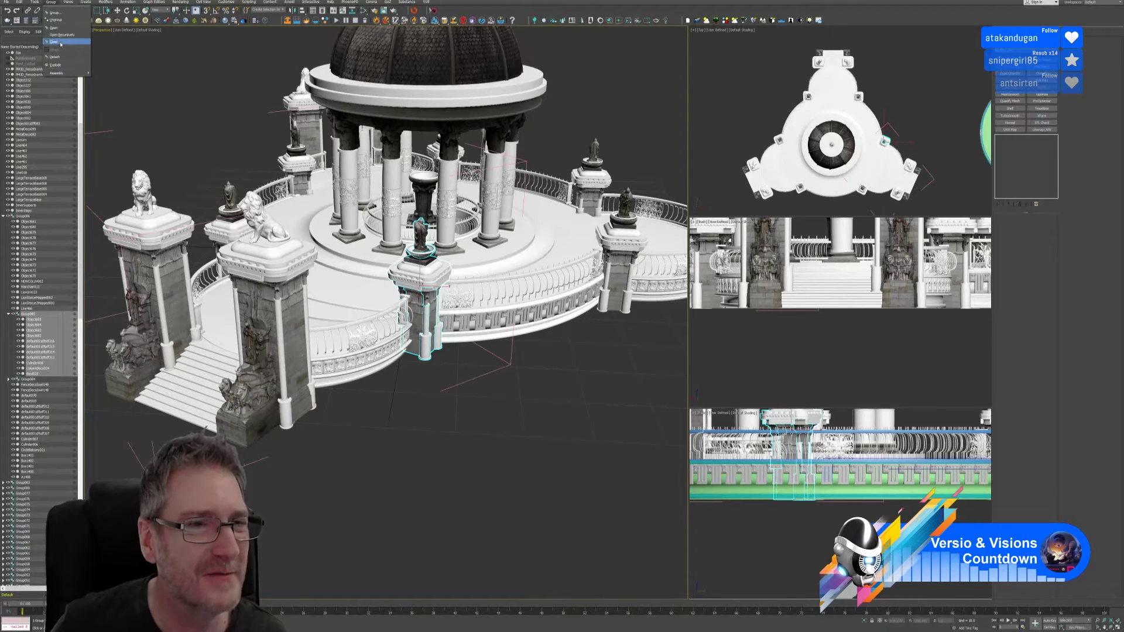
click(60, 44)
Step: Open the group of the remaining fence-and-pillar section and the nested group of its nearest statue-topped pillar
alt+middle_drag(553, 300, 491, 288)
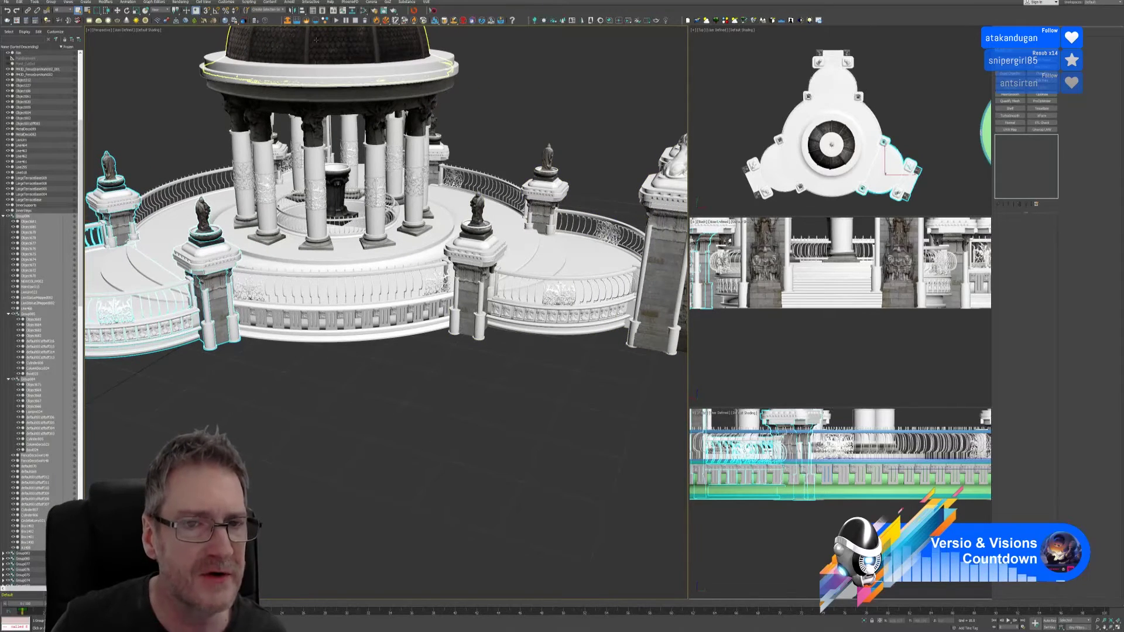
alt+middle_drag(527, 394, 485, 402)
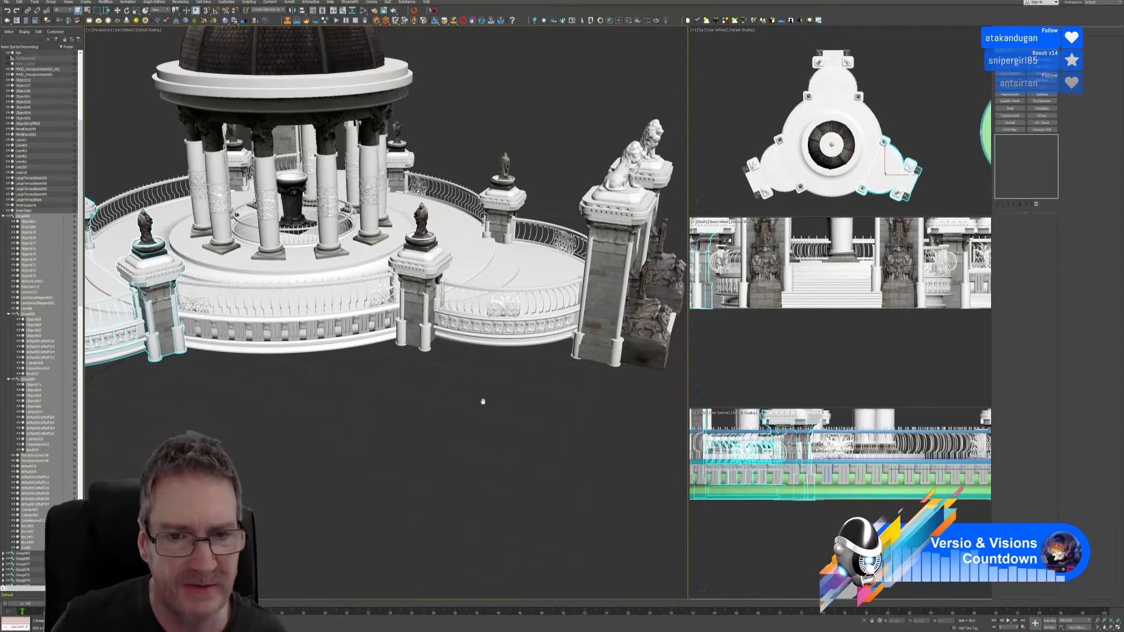
click(426, 265)
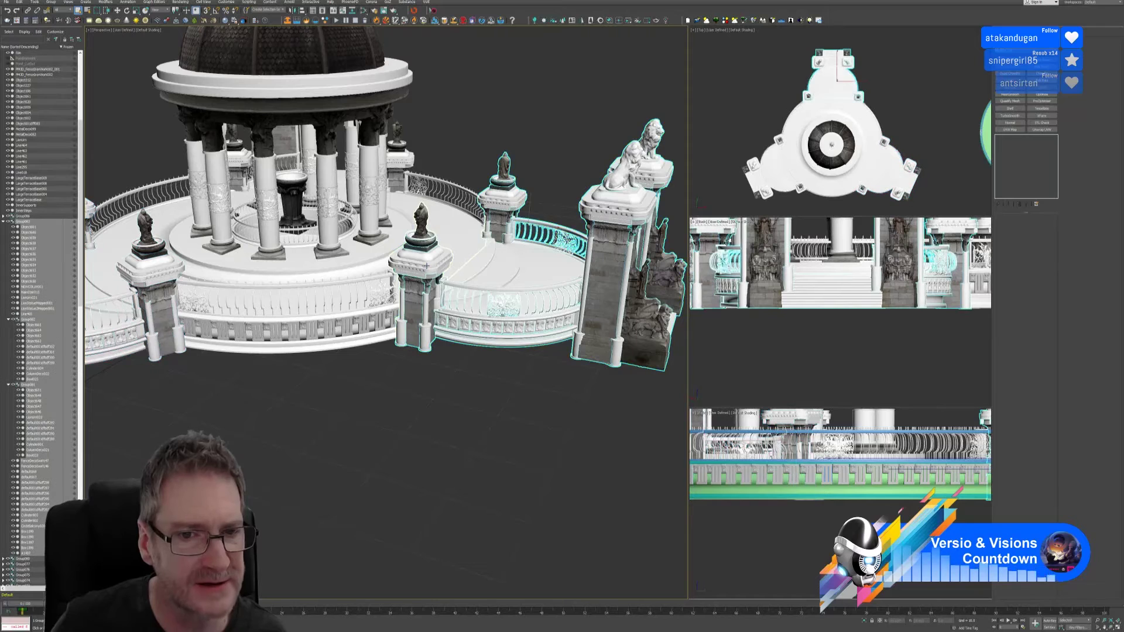
click(51, 3)
click(58, 24)
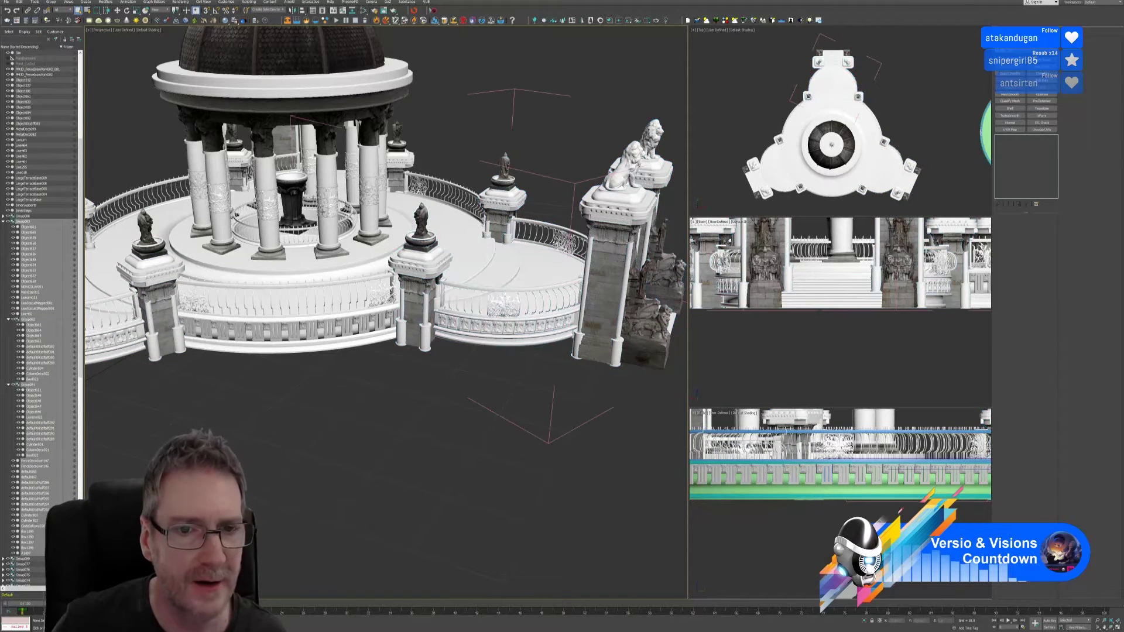
click(431, 266)
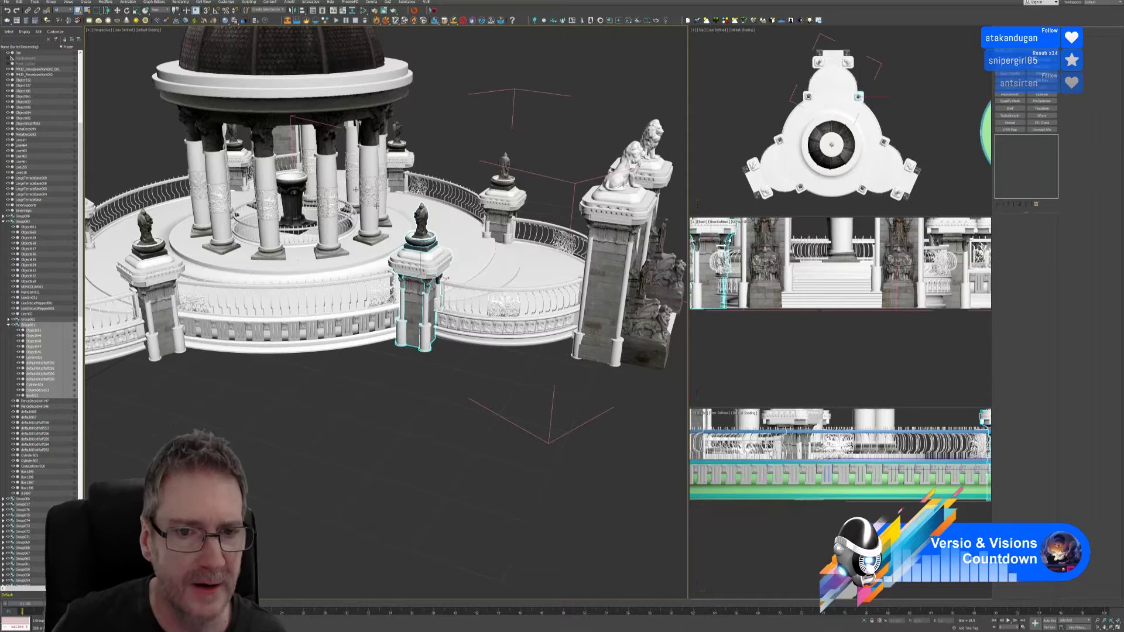
click(51, 2)
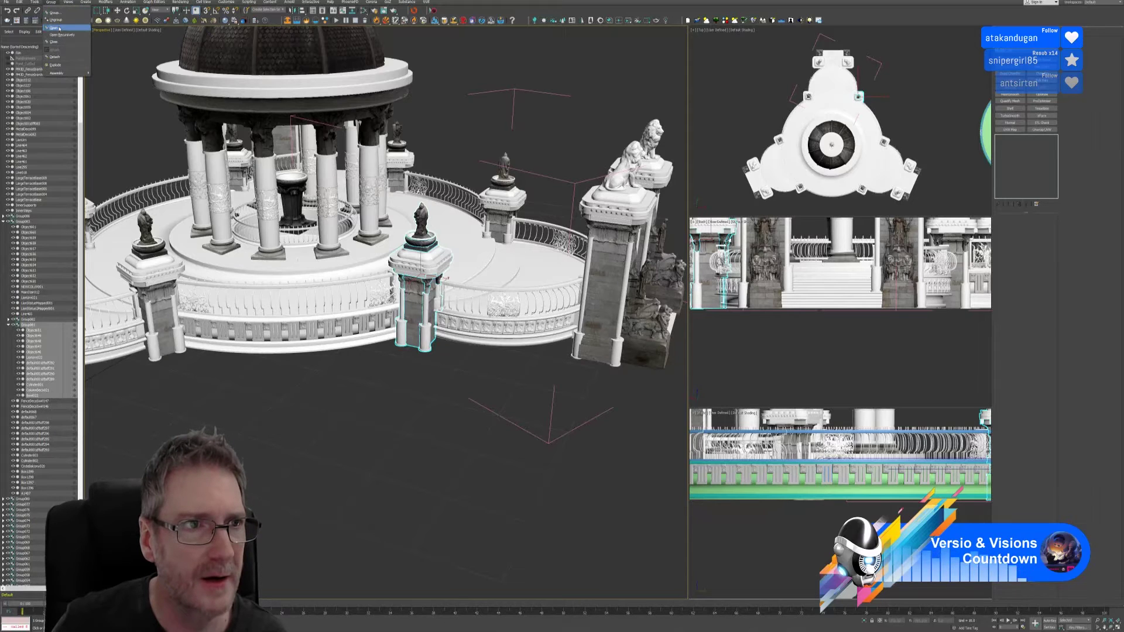
click(59, 28)
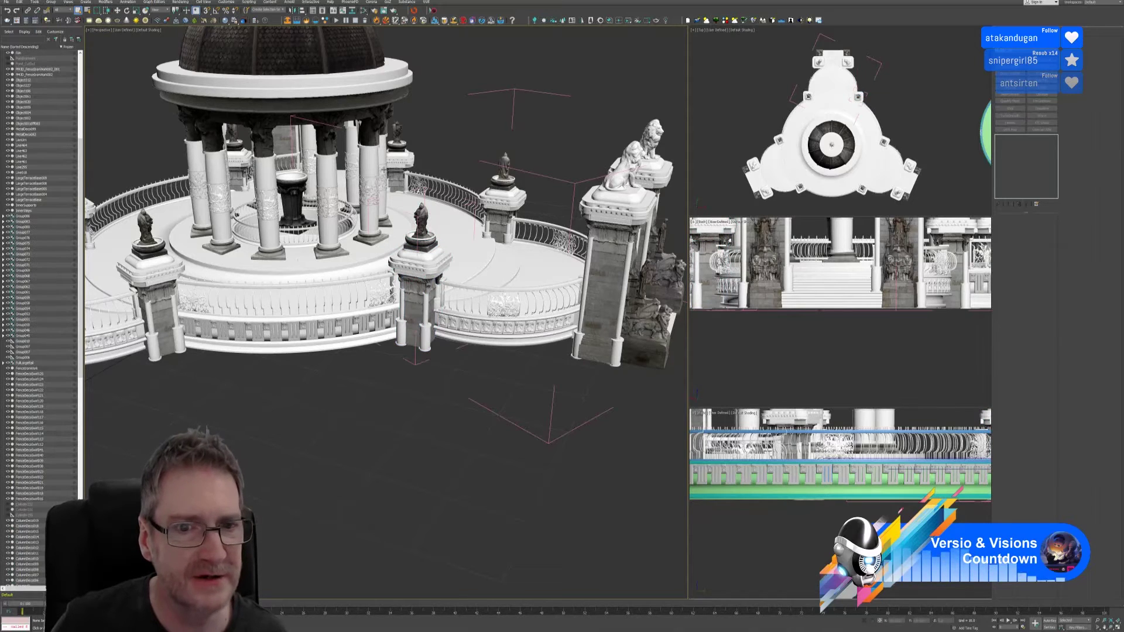
Step: Collapse all modifiers on this pillar's cap-and-columns mesh, paste the copied Unwrap UVW modifier, and check its UV layout
click(430, 271)
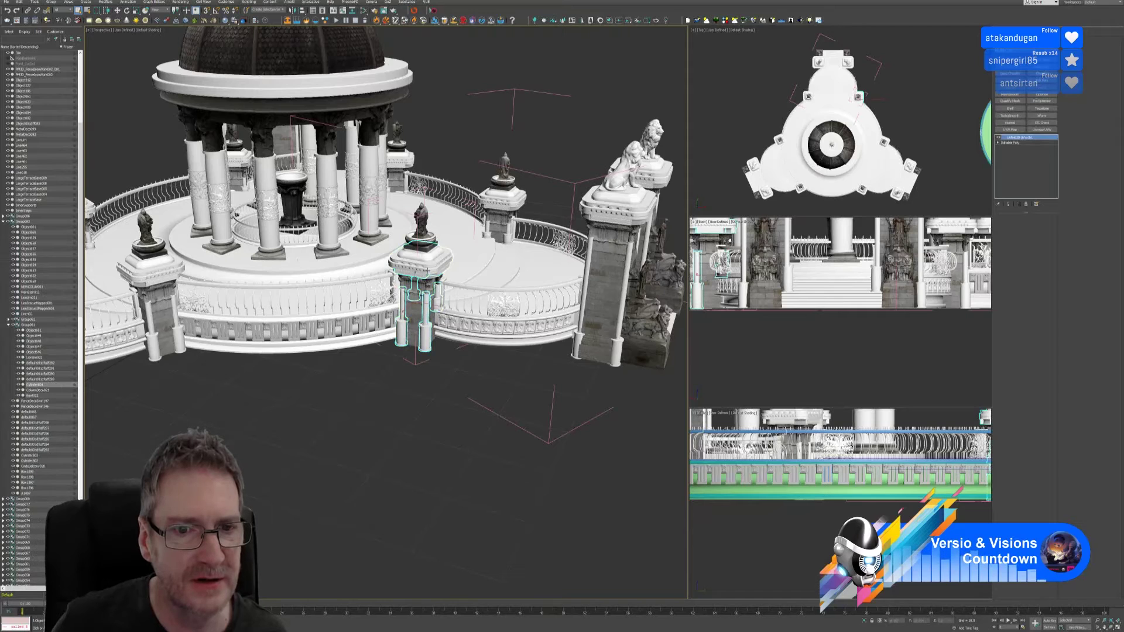
right_click(1020, 140)
click(1050, 199)
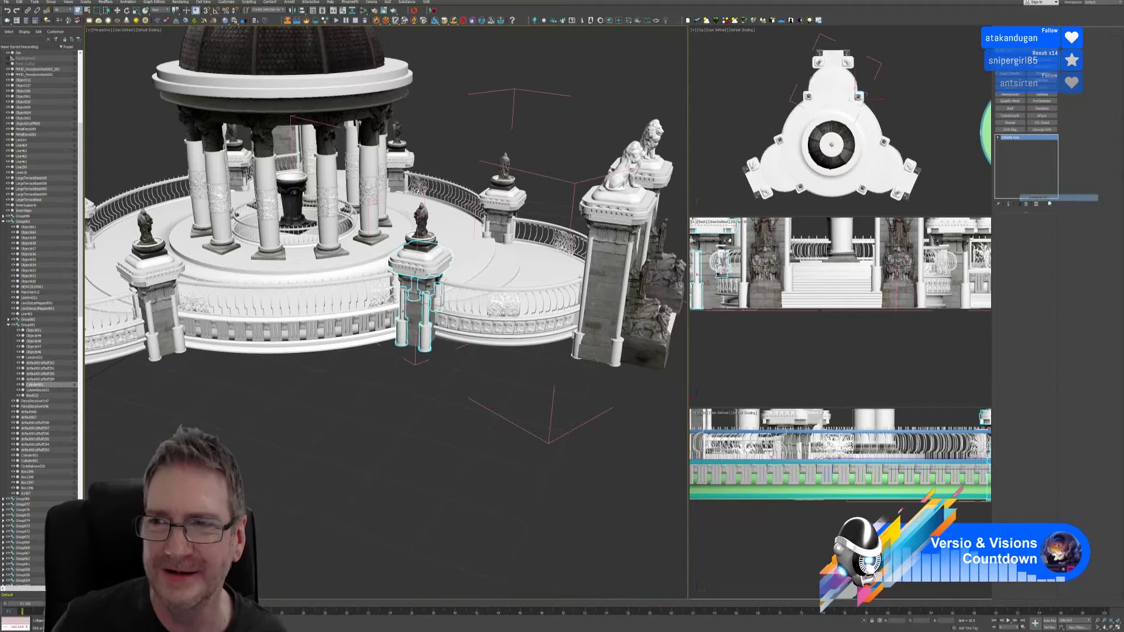
click(1043, 129)
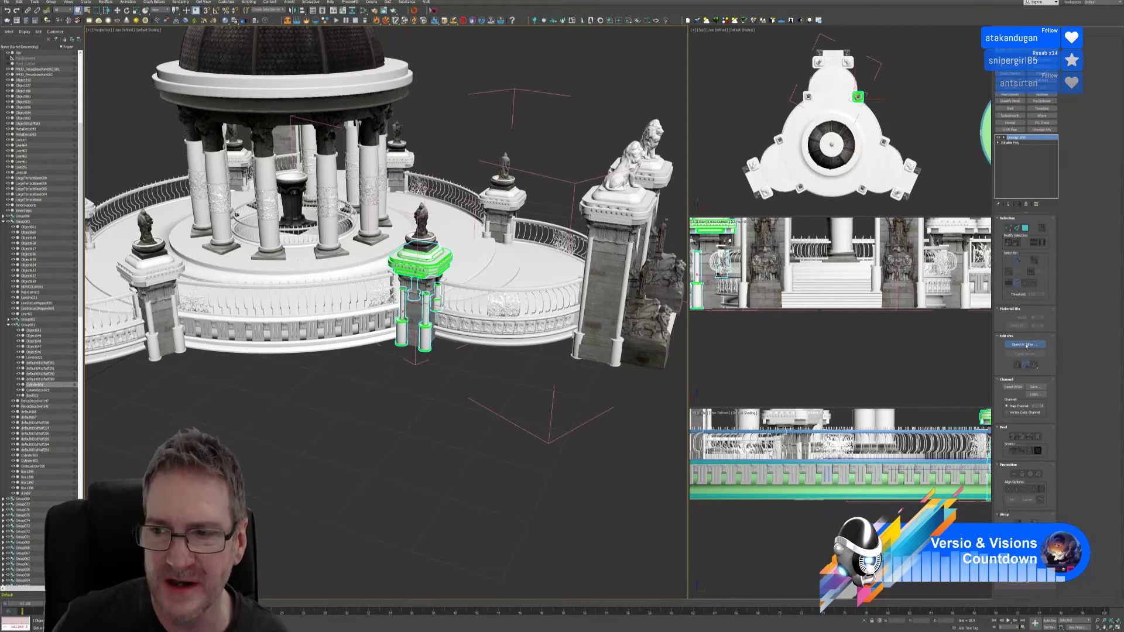
click(1026, 345)
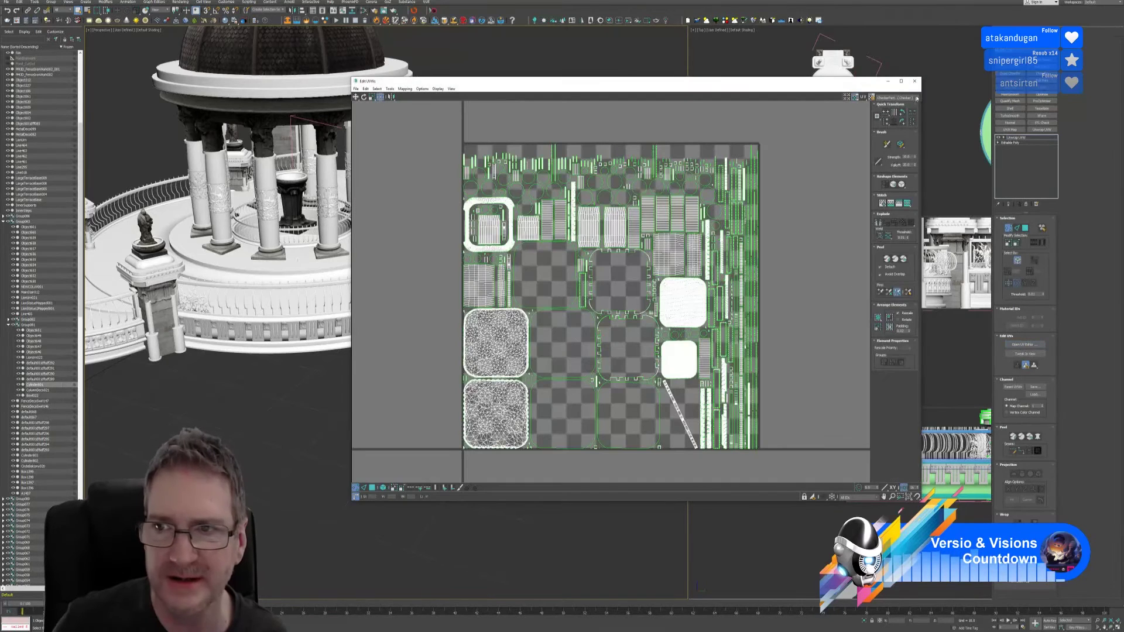
click(915, 81)
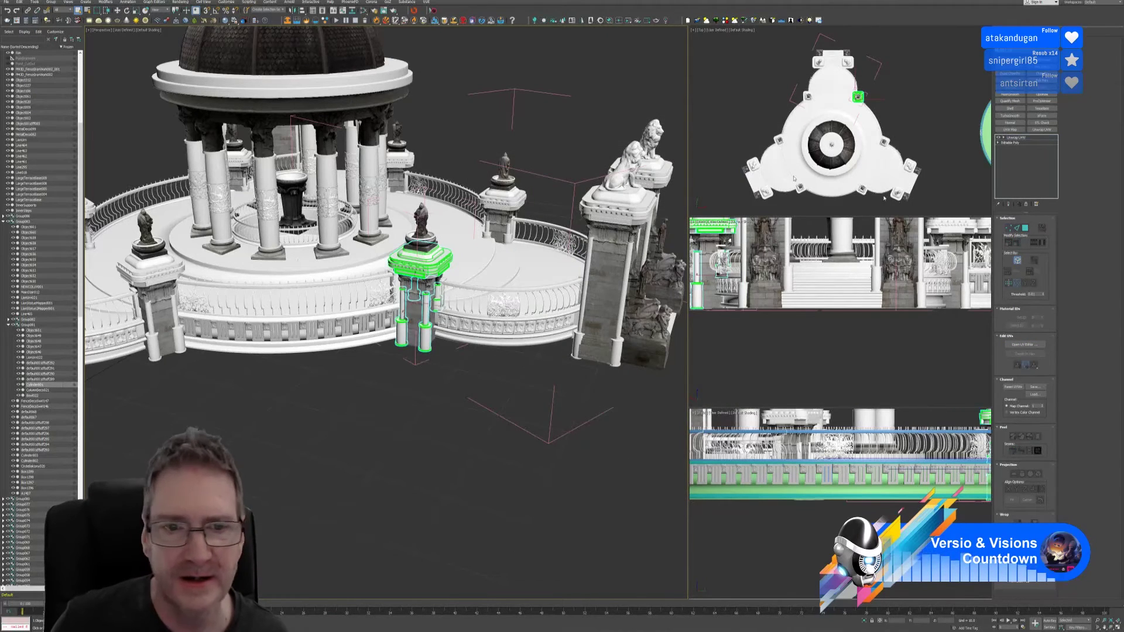
click(1019, 137)
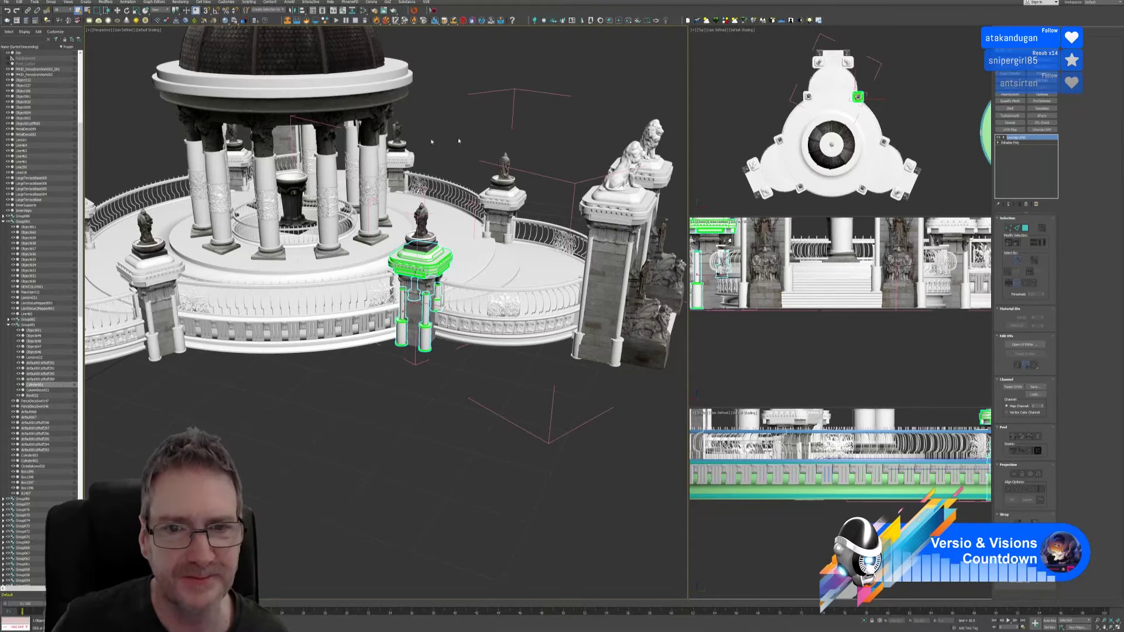
Step: Open the group of the statue-topped pillar on the section's other side and select its cap-and-columns mesh
alt+middle_drag(387, 293, 246, 292)
scroll(387, 305, down, 3)
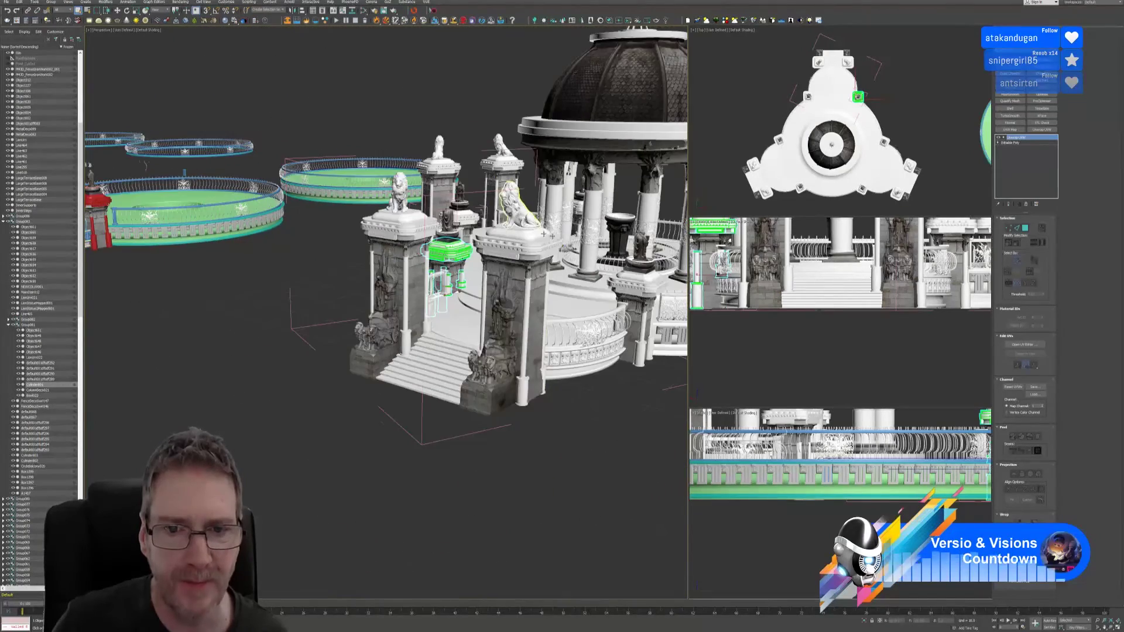
alt+middle_drag(328, 309, 386, 309)
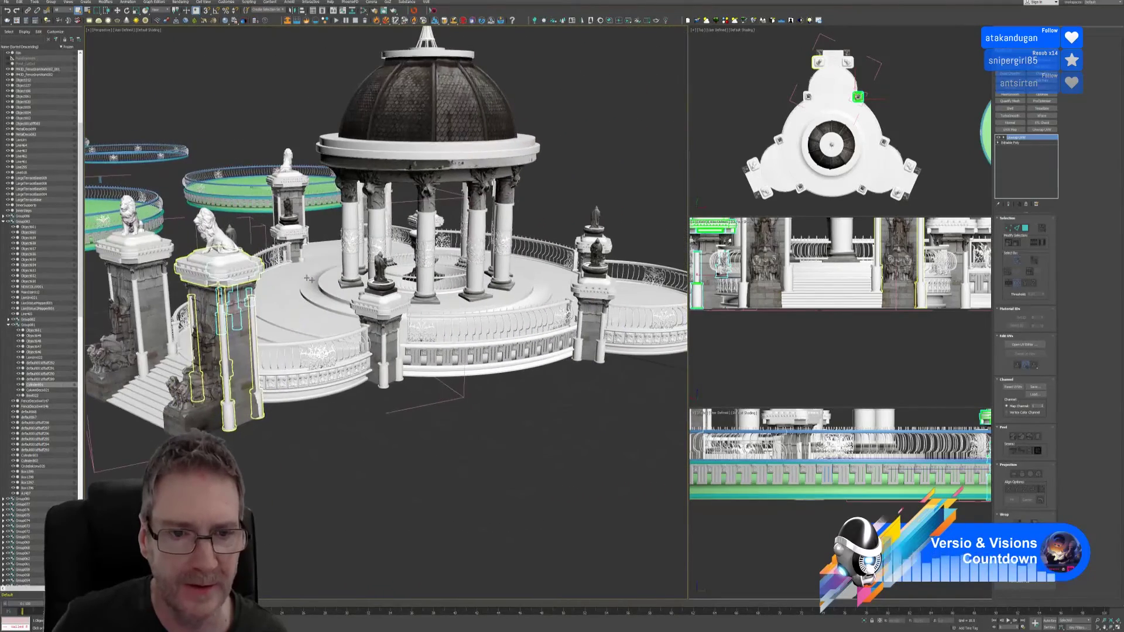
click(386, 309)
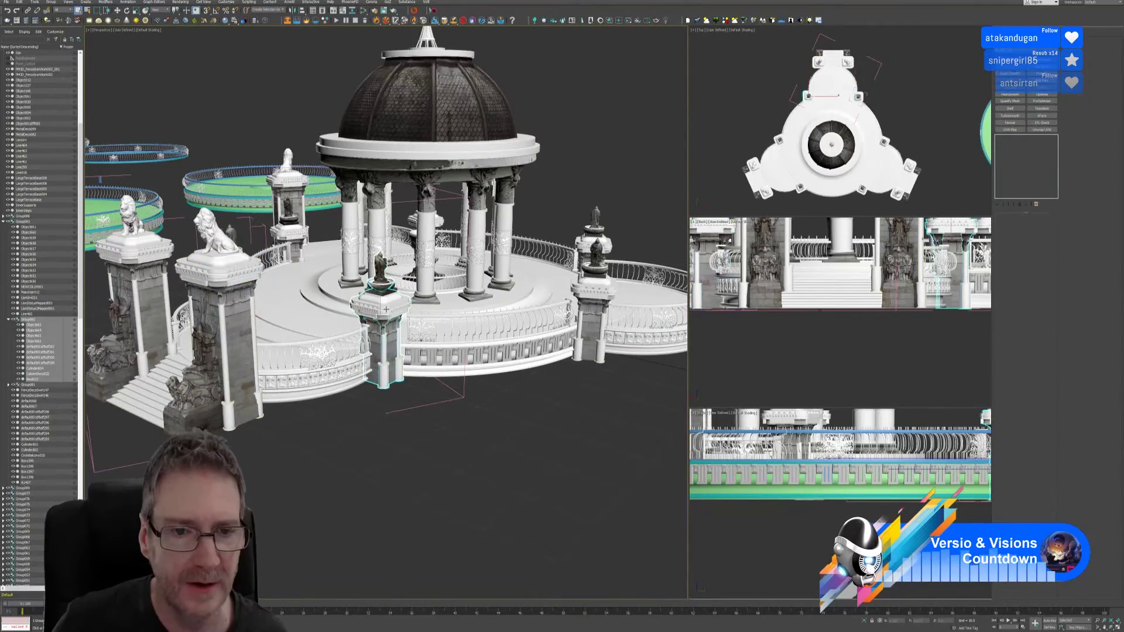
click(51, 2)
click(58, 28)
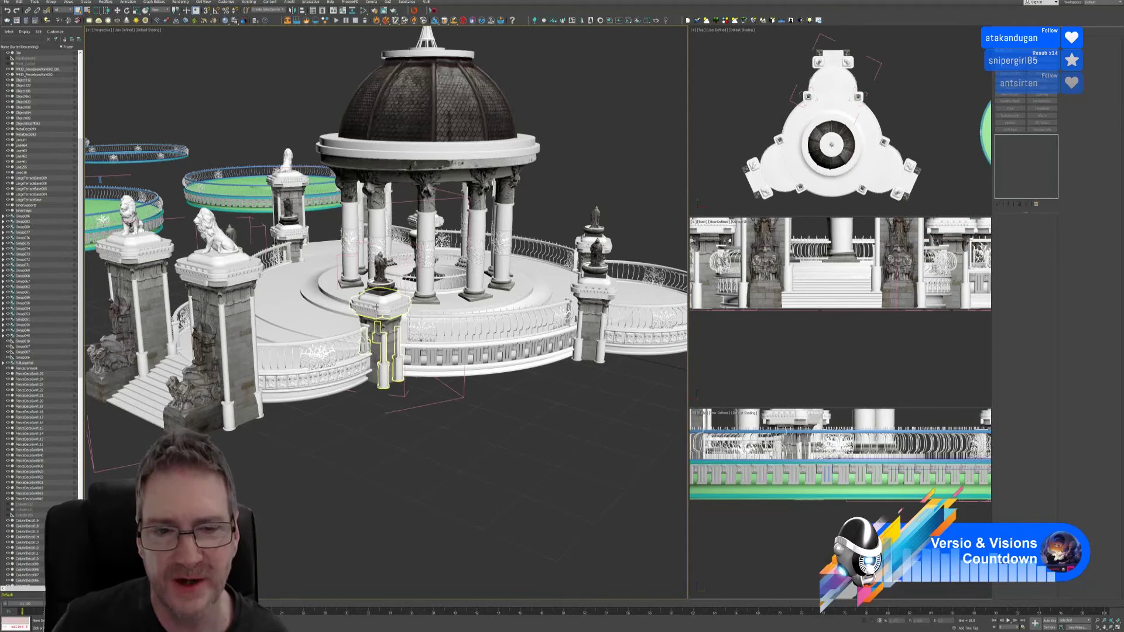
click(380, 308)
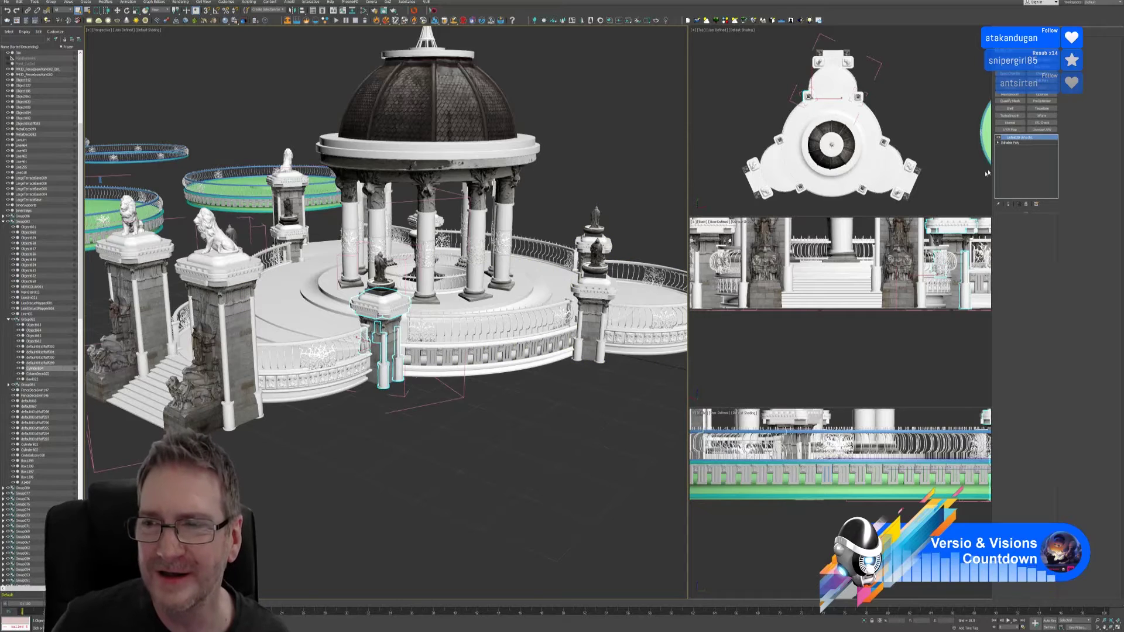
Step: Collapse all modifiers on this second pillar's cap-and-columns mesh and paste the copied Unwrap UVW modifier onto it
right_click(1021, 142)
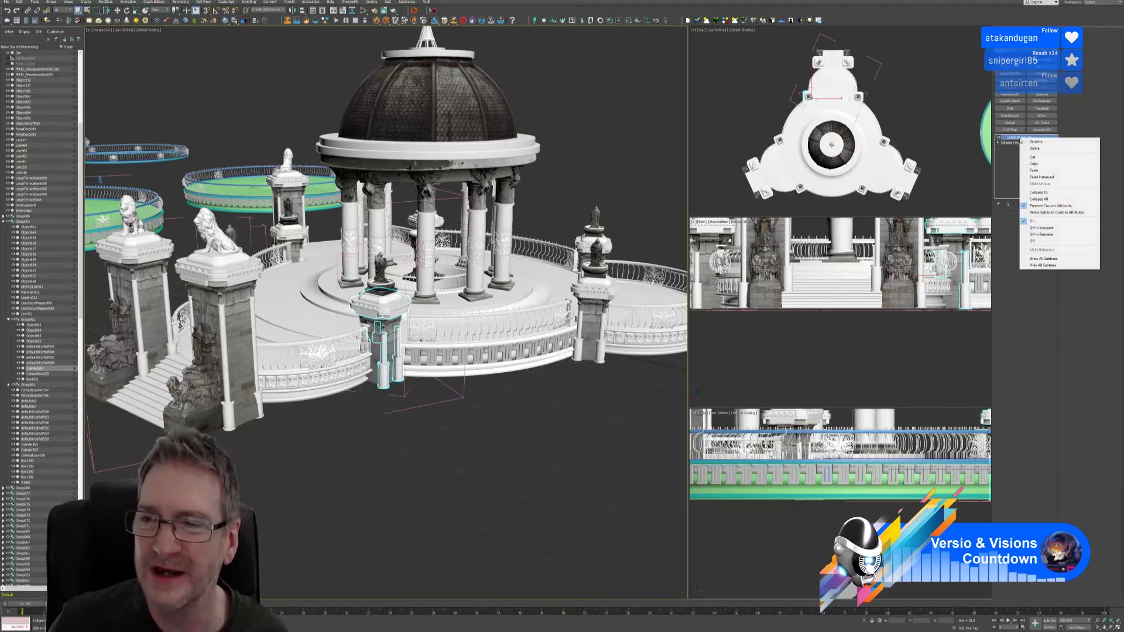
click(1048, 199)
right_click(1026, 143)
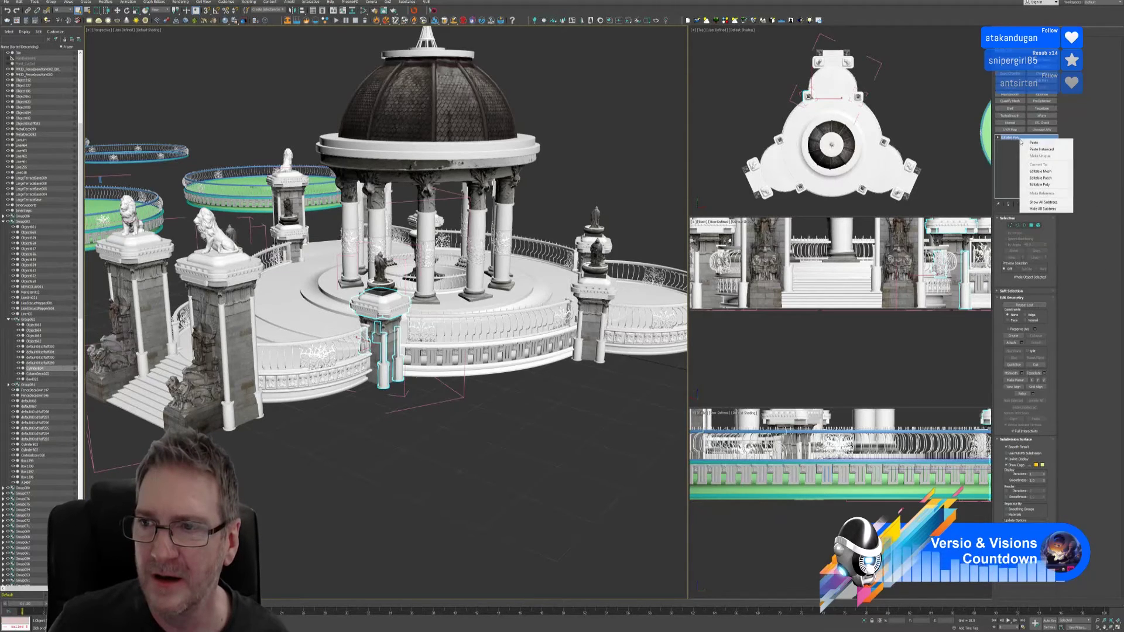
click(1031, 147)
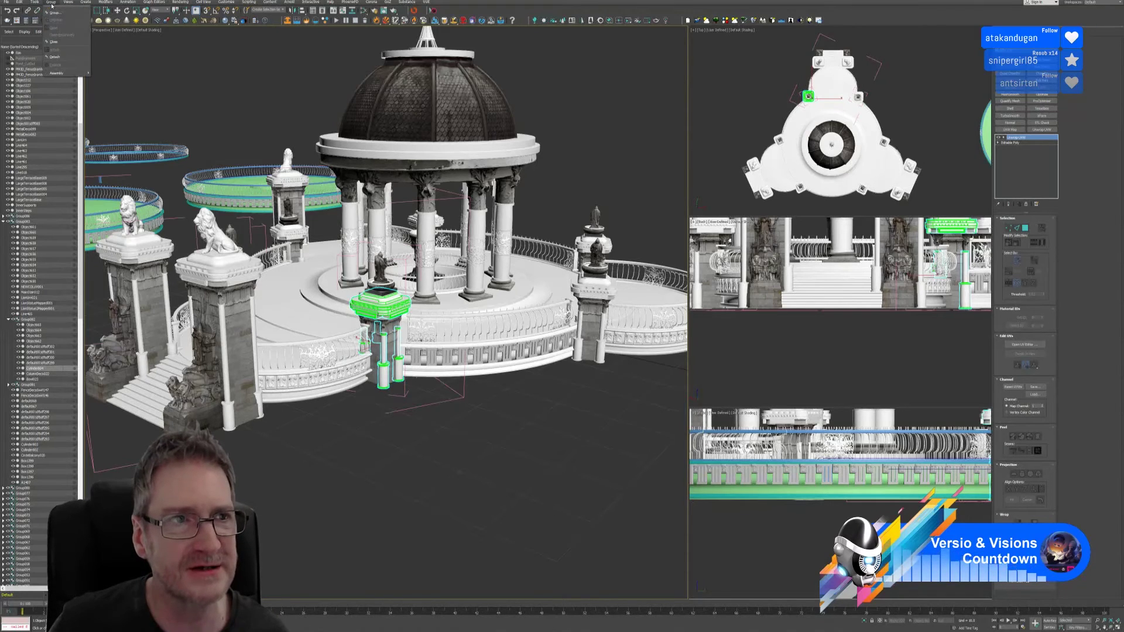
Step: Close this pillar's group and the surrounding fence-and-pillar section's group
click(65, 39)
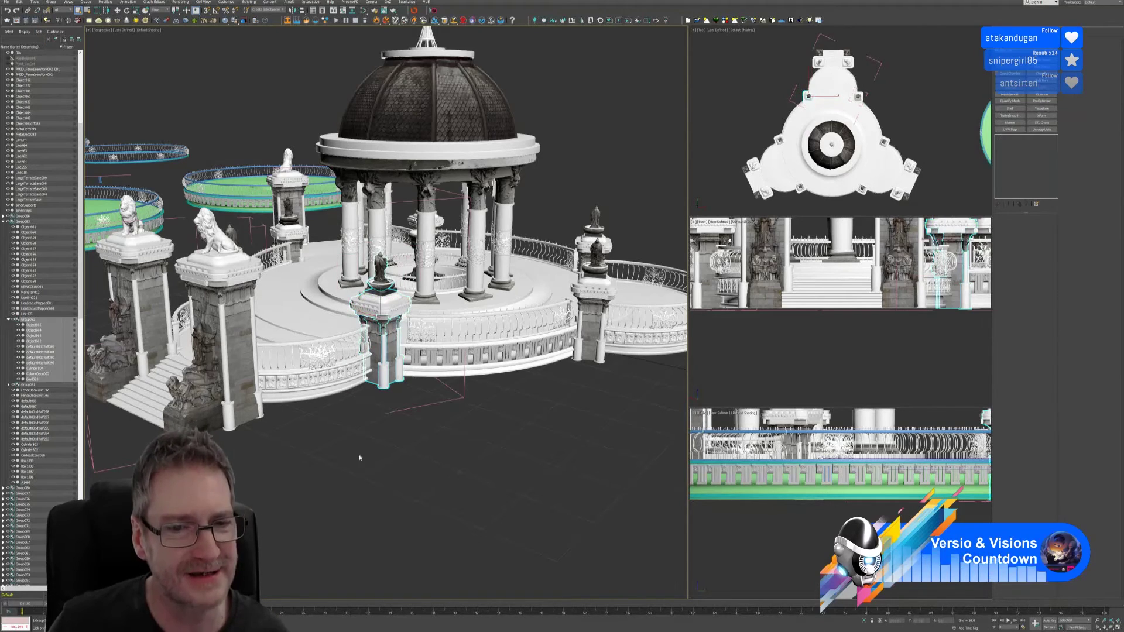
click(51, 1)
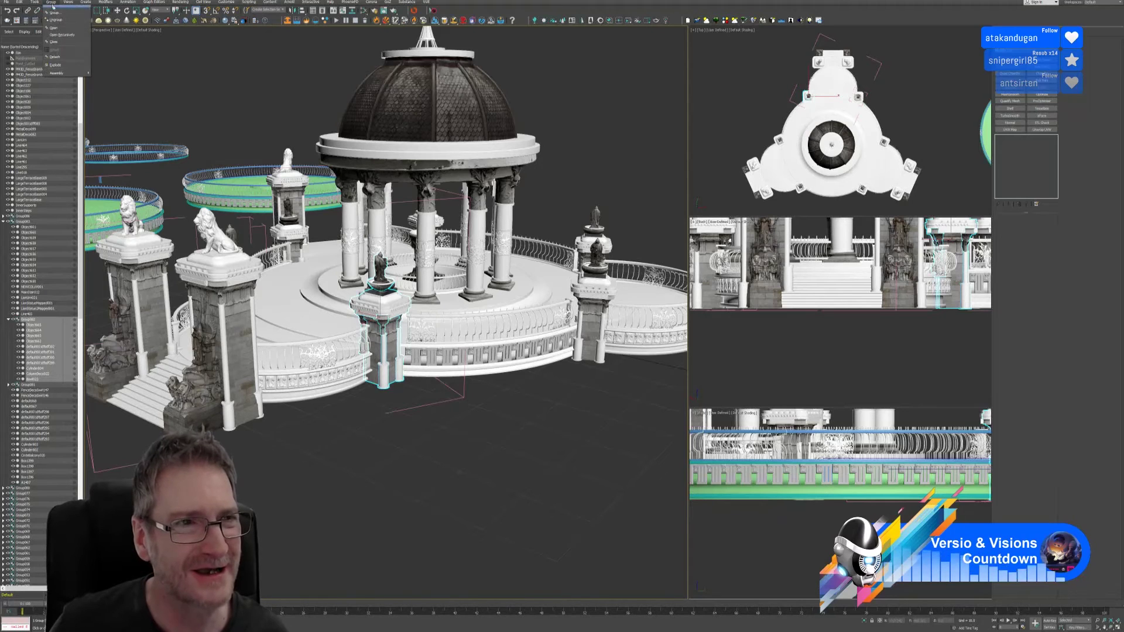
click(61, 42)
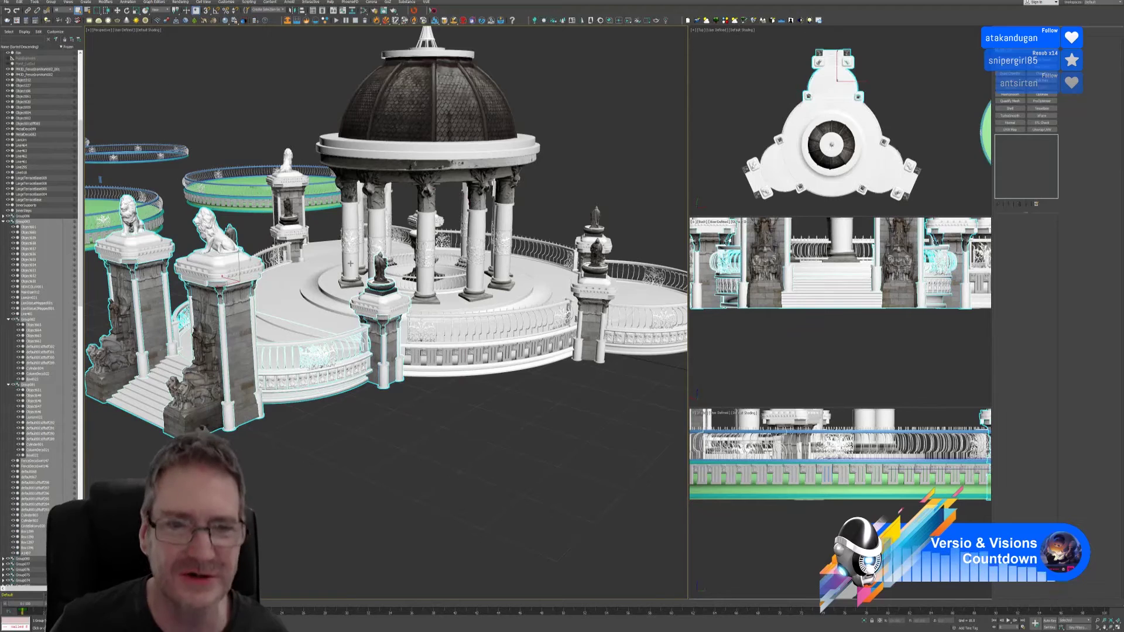
alt+middle_drag(445, 415, 420, 406)
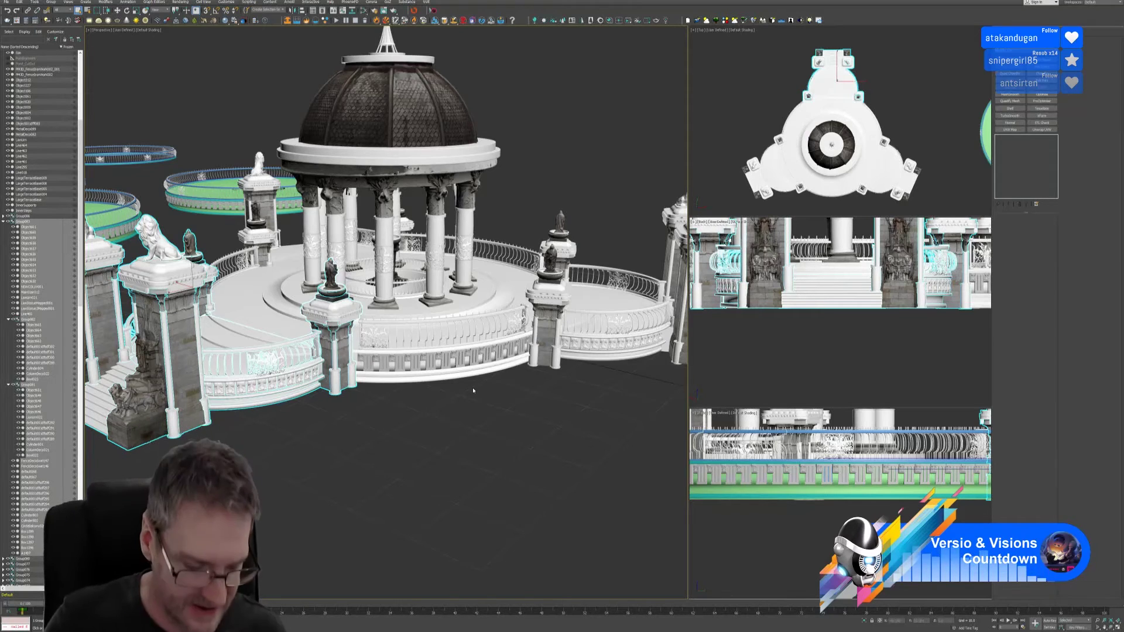
alt+middle_drag(420, 428, 446, 424)
scroll(452, 418, down, 3)
scroll(480, 431, down, 2)
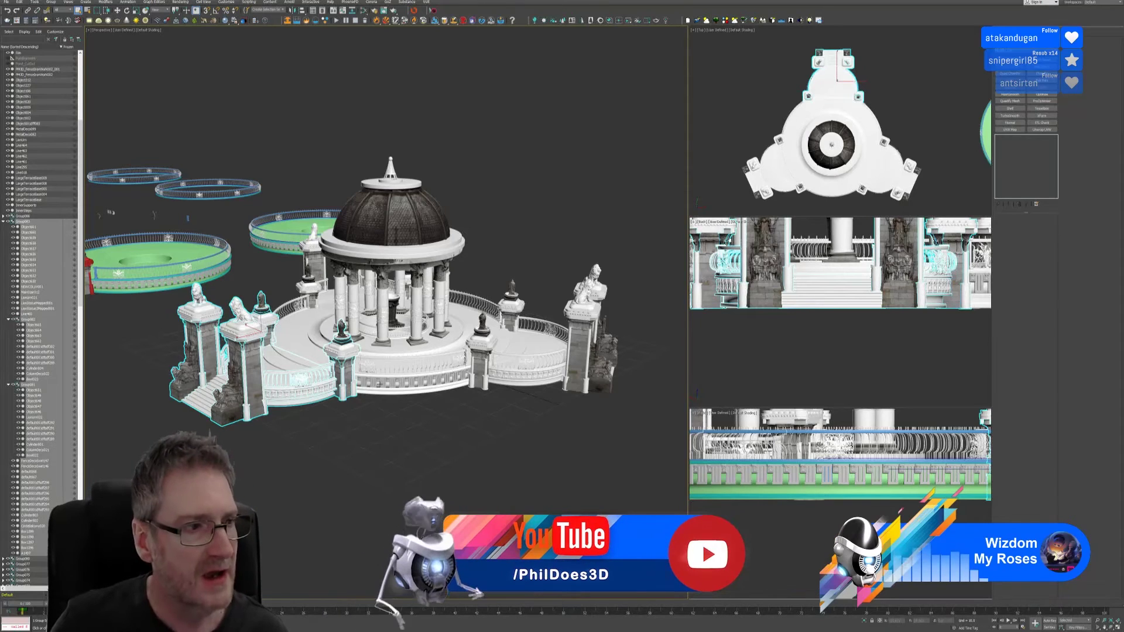
middle_drag(357, 406, 428, 402)
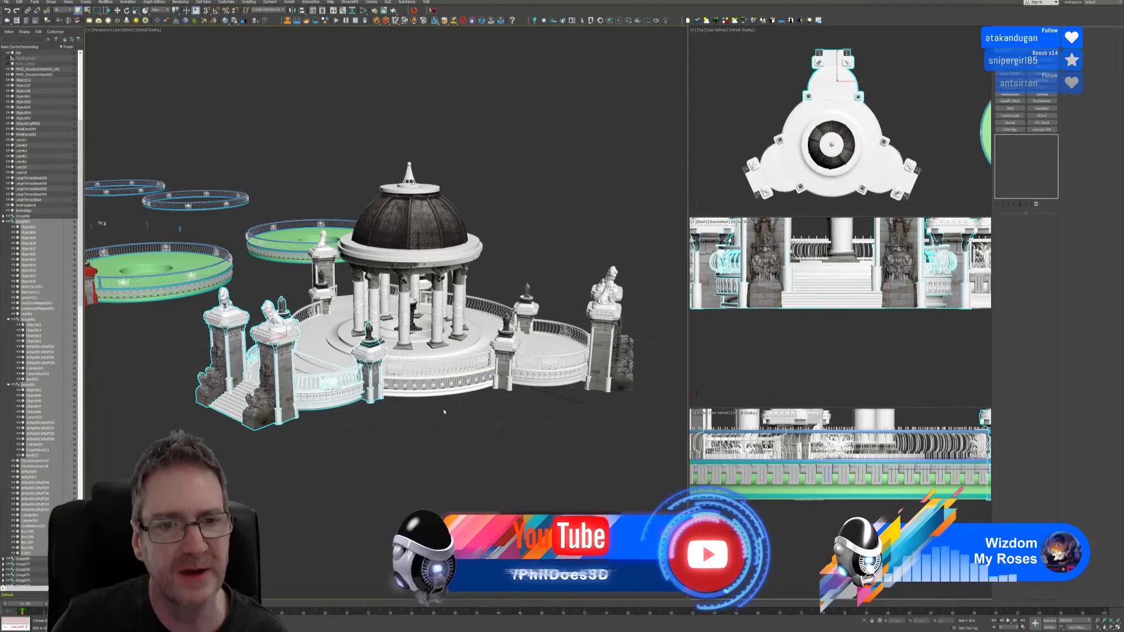
middle_drag(452, 427, 459, 445)
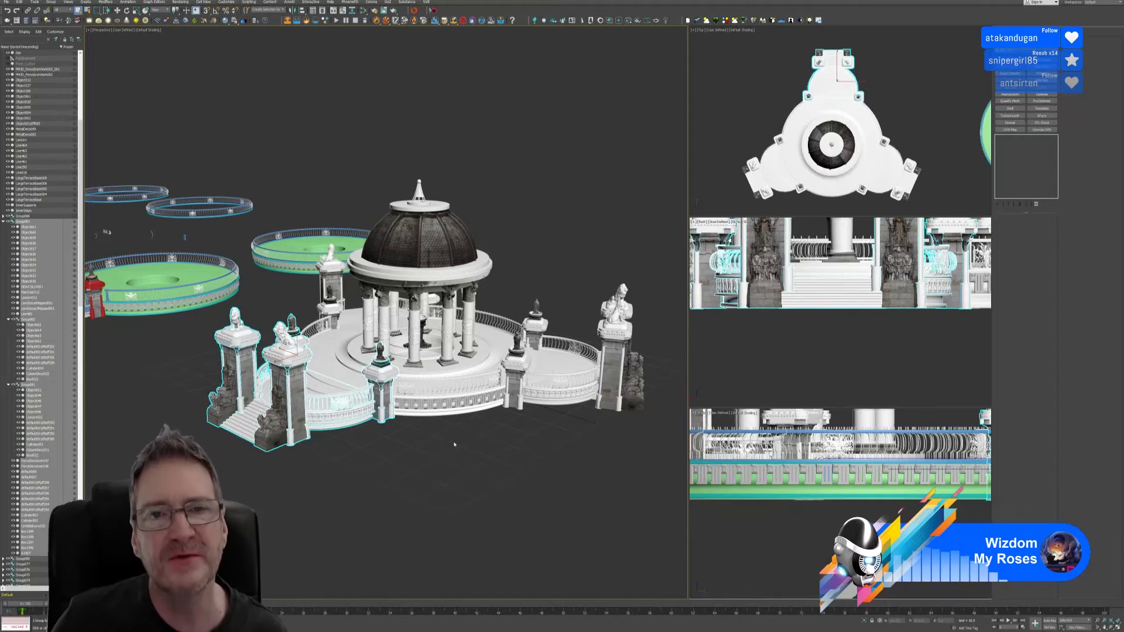
Step: Open the group of the neighbouring fence-and-pillar section across the curved base wall
scroll(455, 444, up, 3)
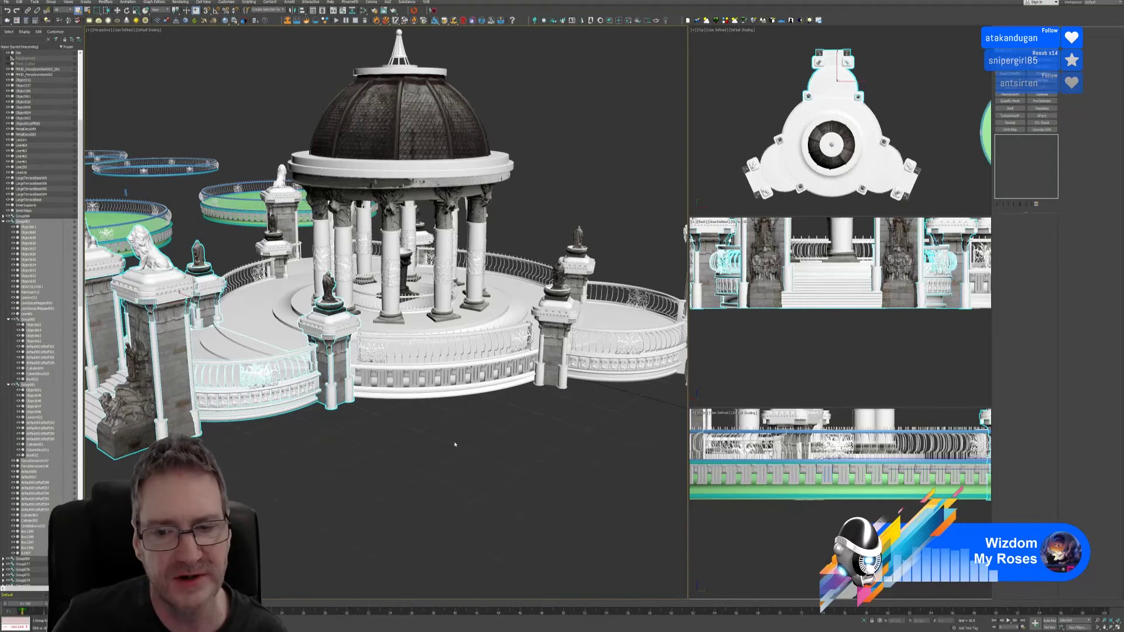
middle_drag(459, 441, 492, 452)
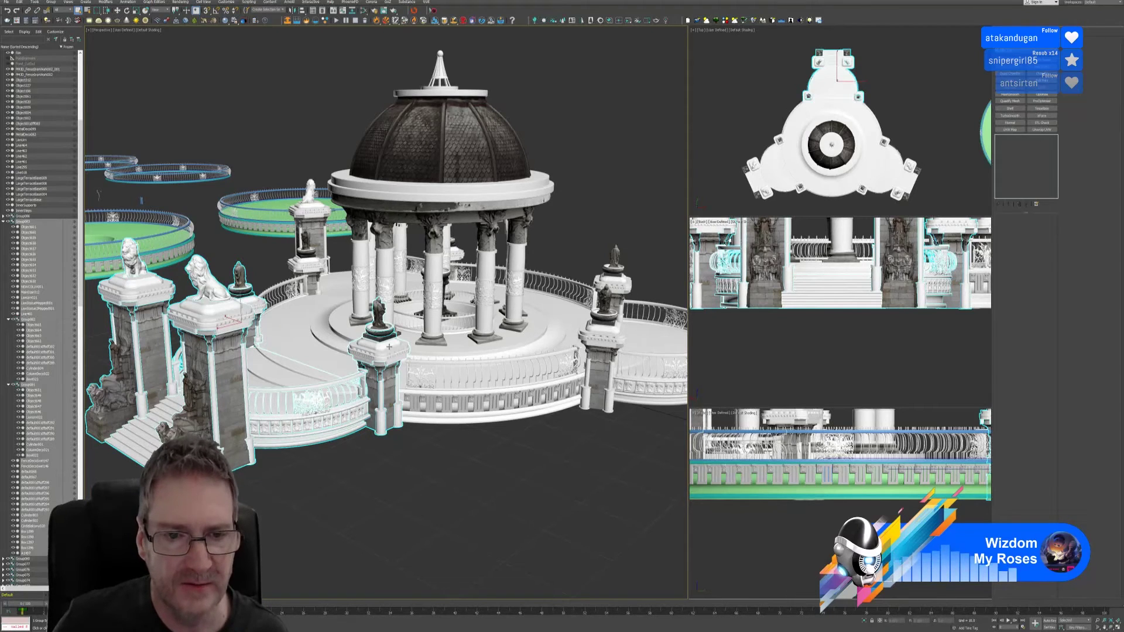
mouse_move(492, 452)
alt+middle_down()
mouse_move(544, 427)
mouse_move(514, 455)
alt+middle_up()
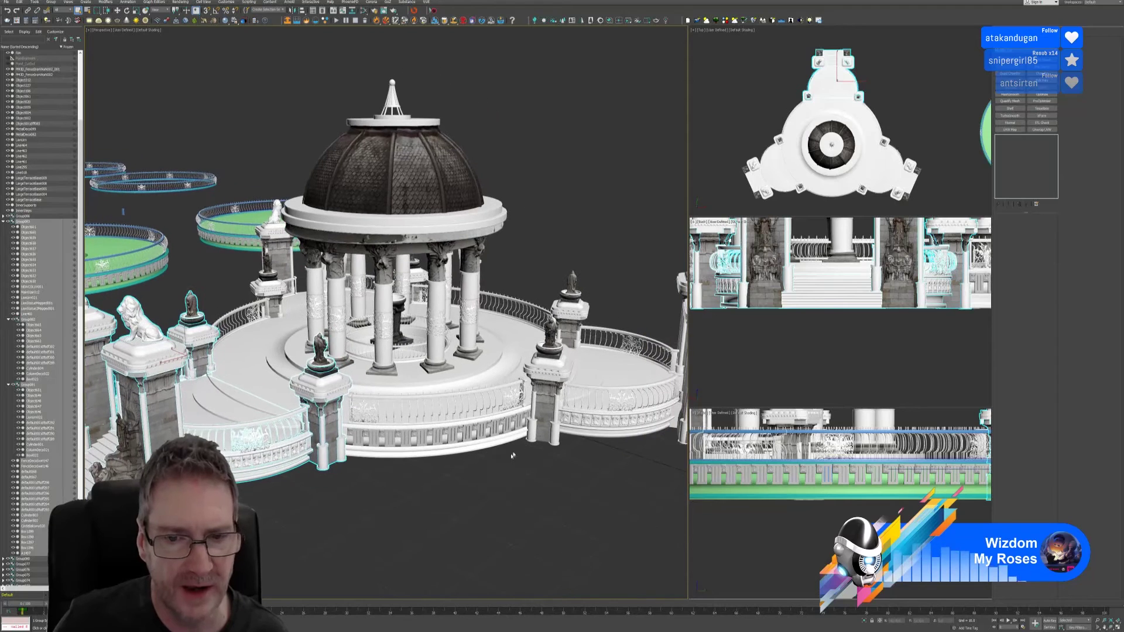
click(560, 373)
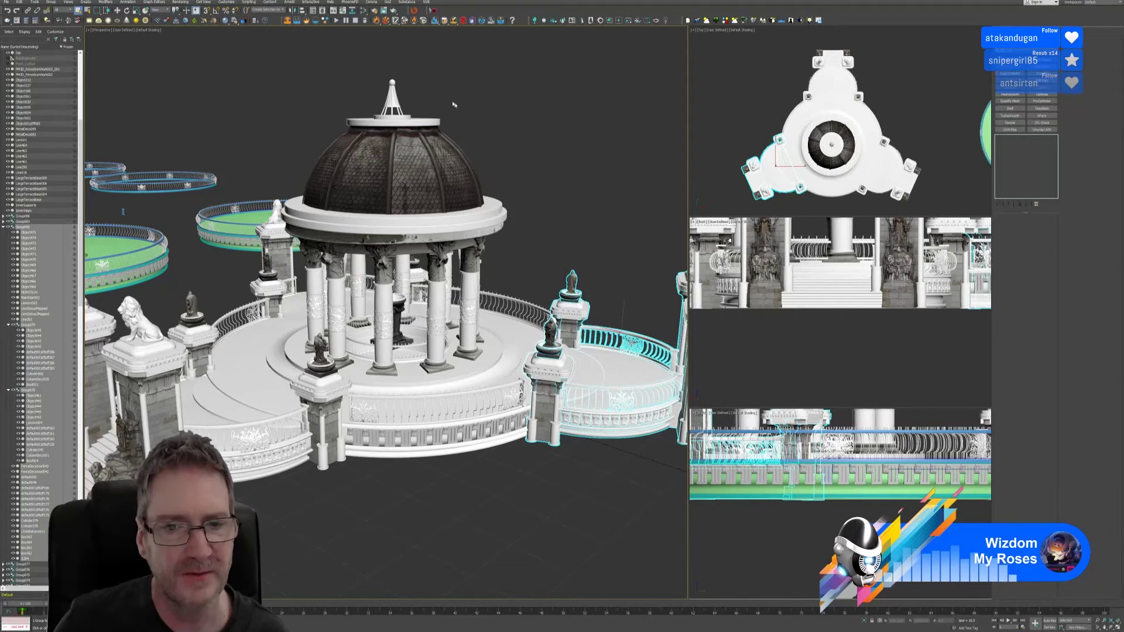
alt+middle_drag(498, 119, 469, 111)
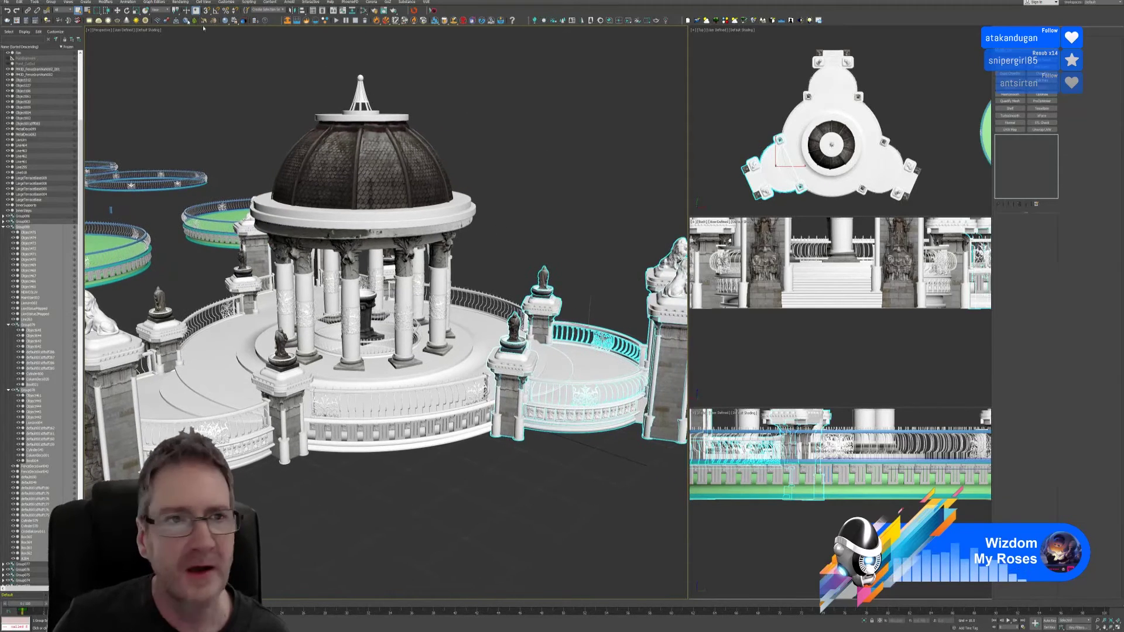
click(51, 1)
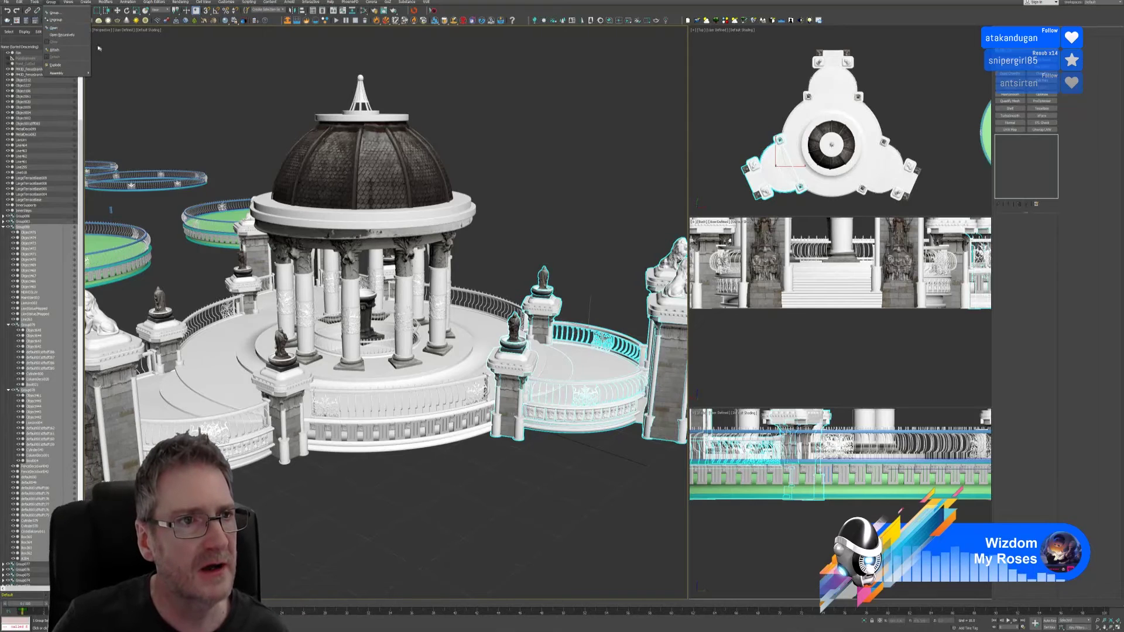
click(74, 35)
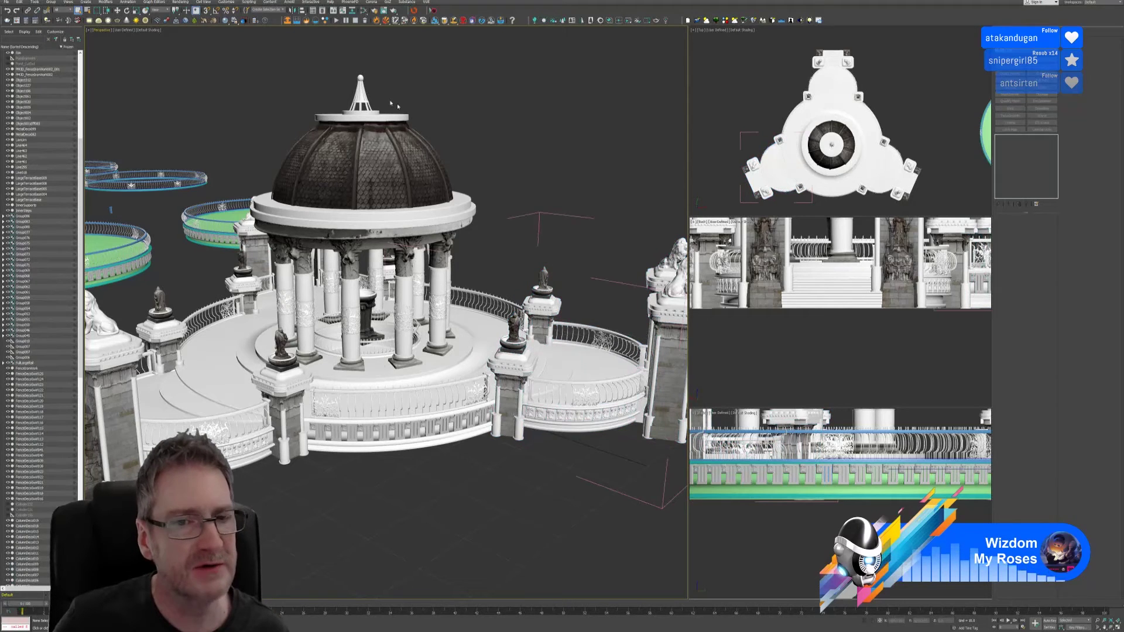
Step: Open the nested group of the section's nearest statue-topped pillar and check the modifier stack of its cap-and-columns mesh
click(527, 350)
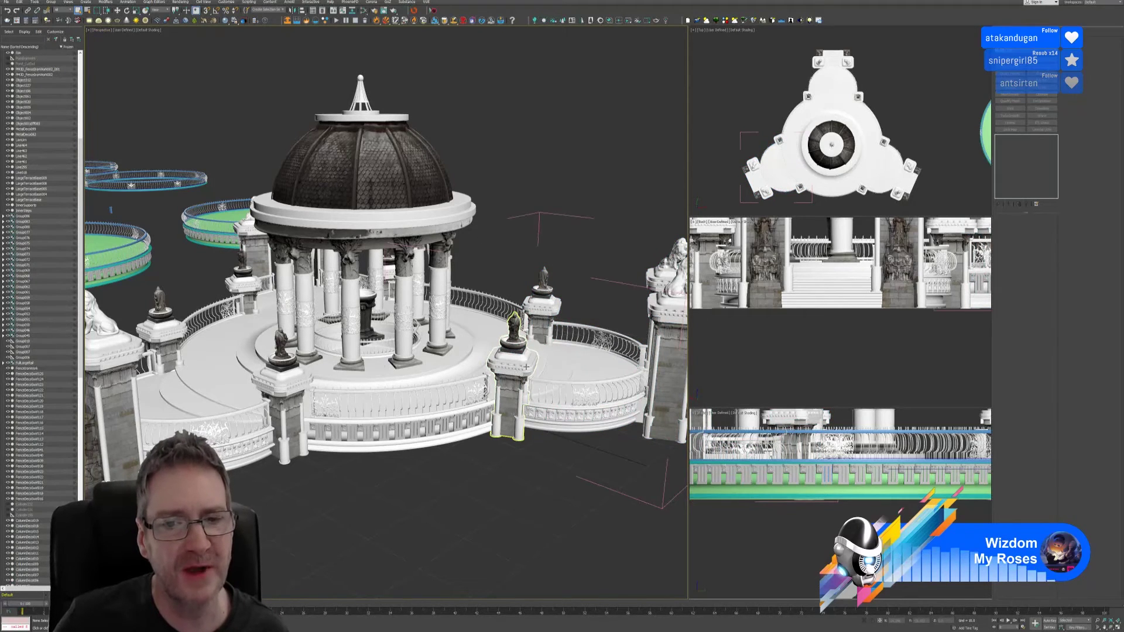
click(51, 1)
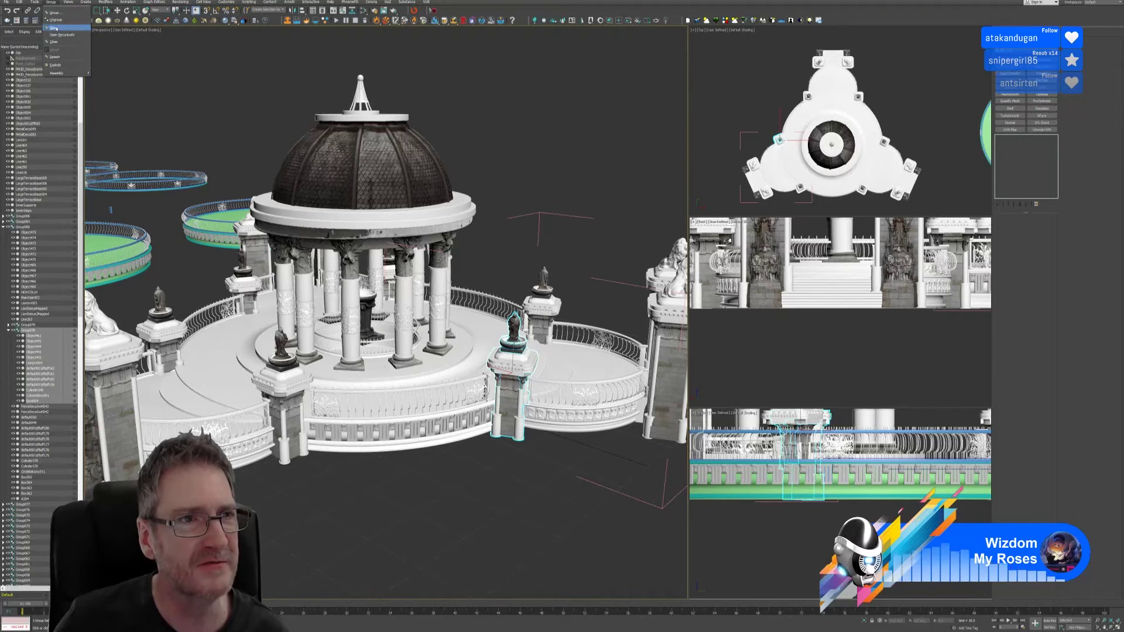
click(59, 42)
click(509, 363)
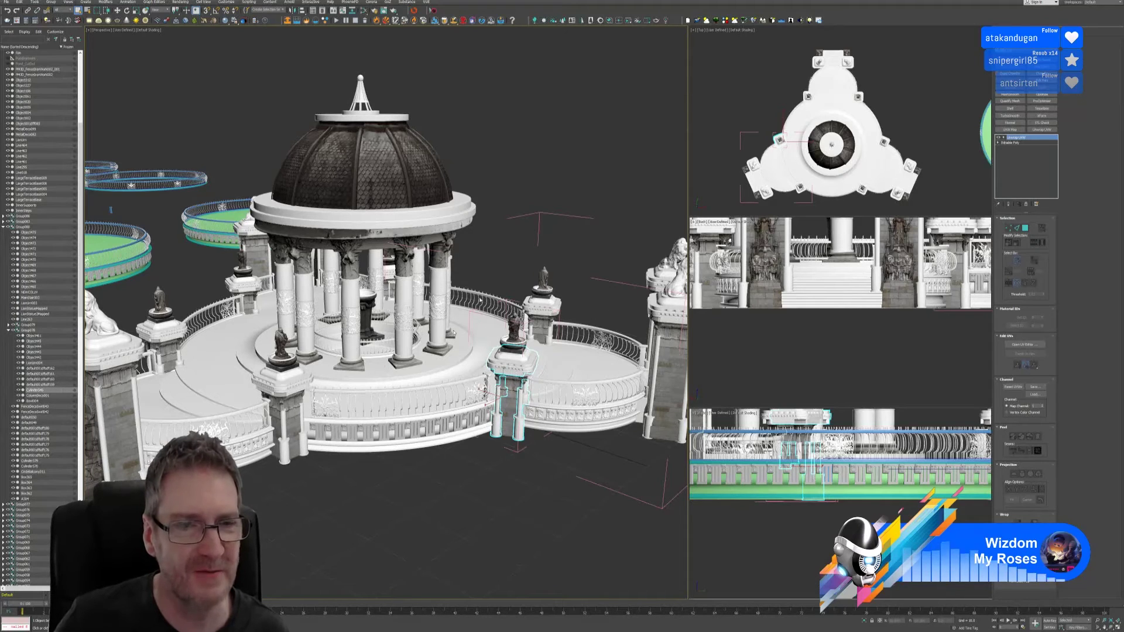
Step: Close the checked pillar's group and its fence-and-pillar section's group, and clear the selection
click(51, 2)
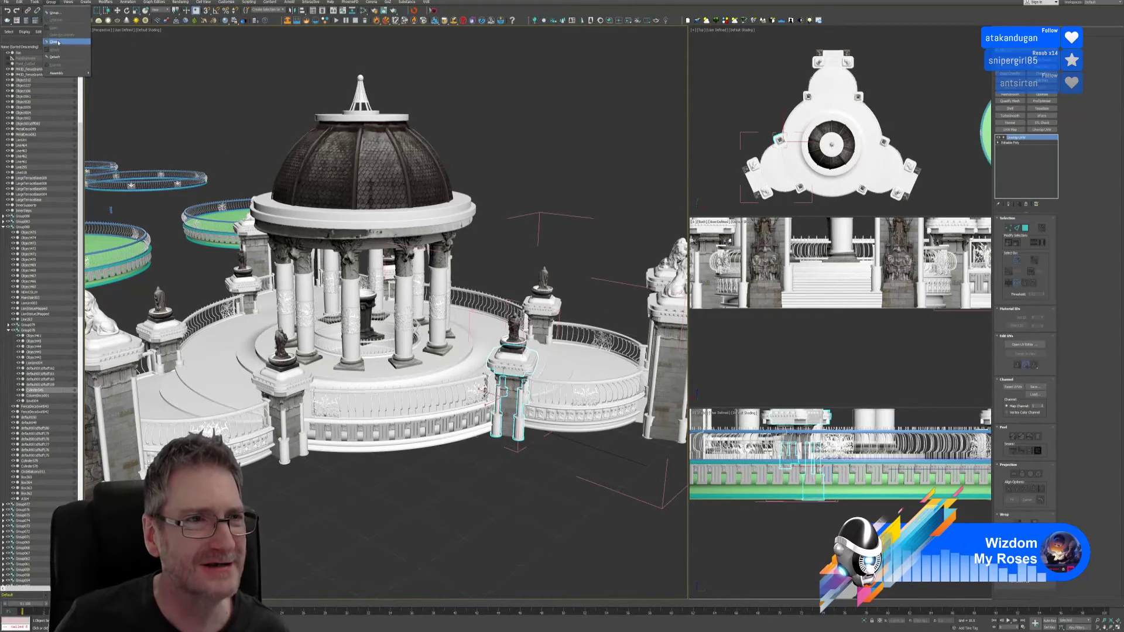
click(59, 41)
click(50, 2)
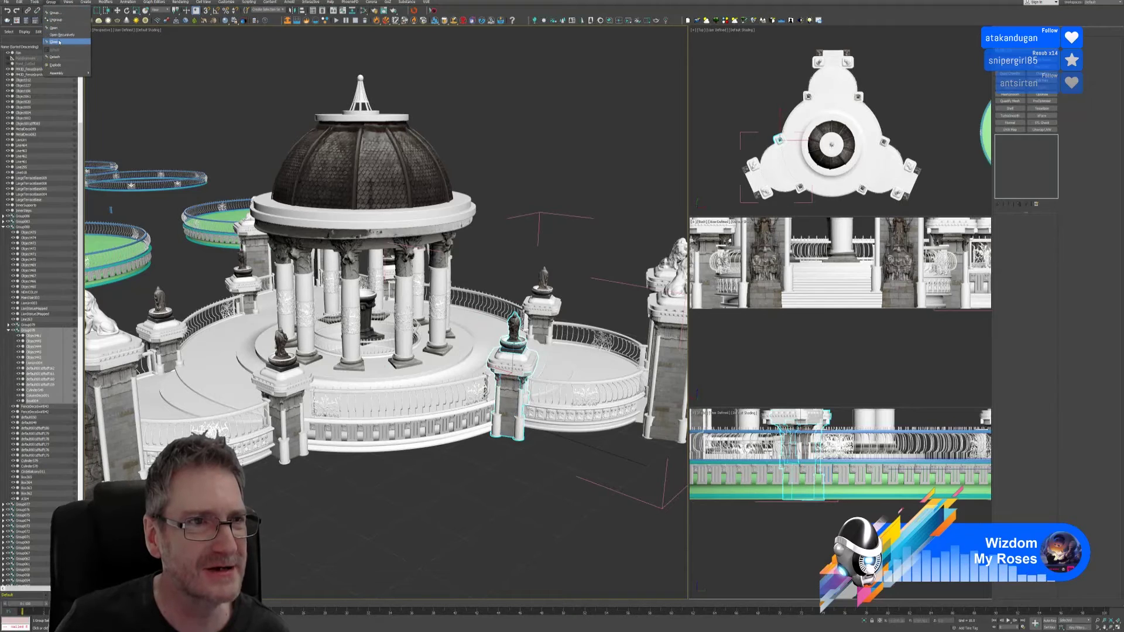
click(58, 39)
click(531, 176)
Step: Select the row of small square blocks along the pavilion's curved base wall and collapse all of its modifiers
scroll(377, 480, down, 8)
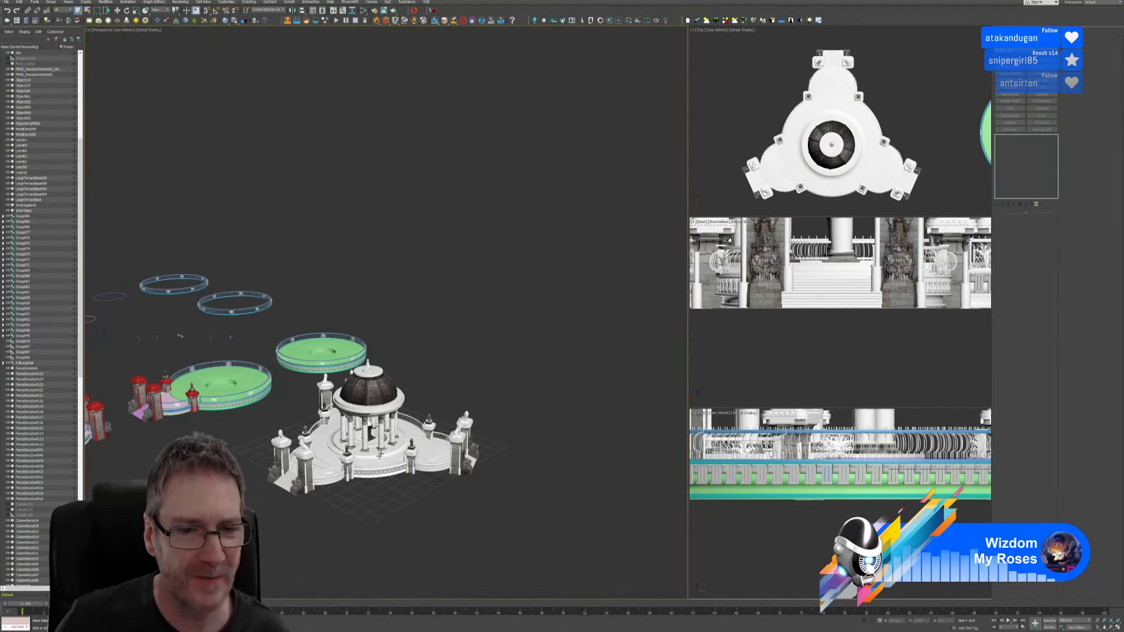
scroll(362, 436, up, 3)
scroll(361, 436, up, 10)
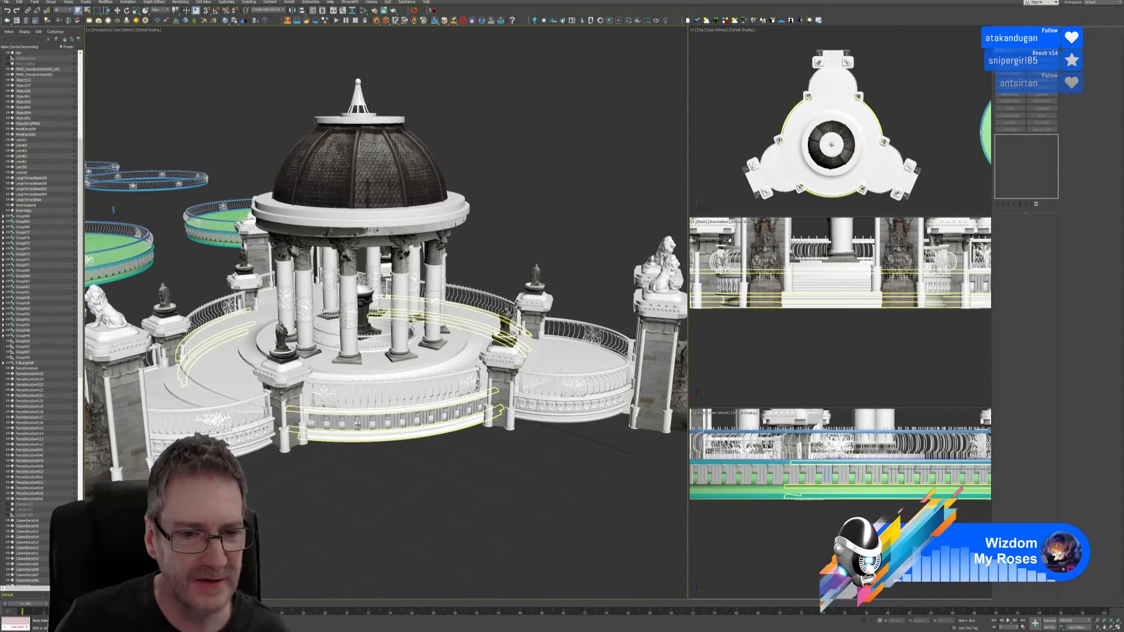
click(358, 424)
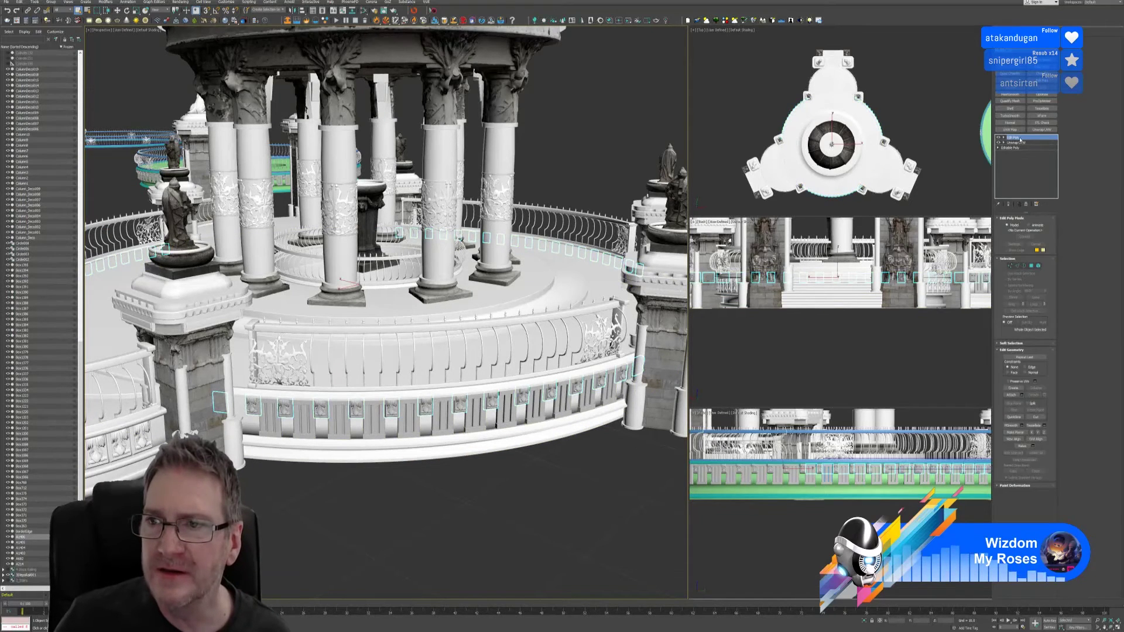
right_click(1019, 139)
click(1045, 174)
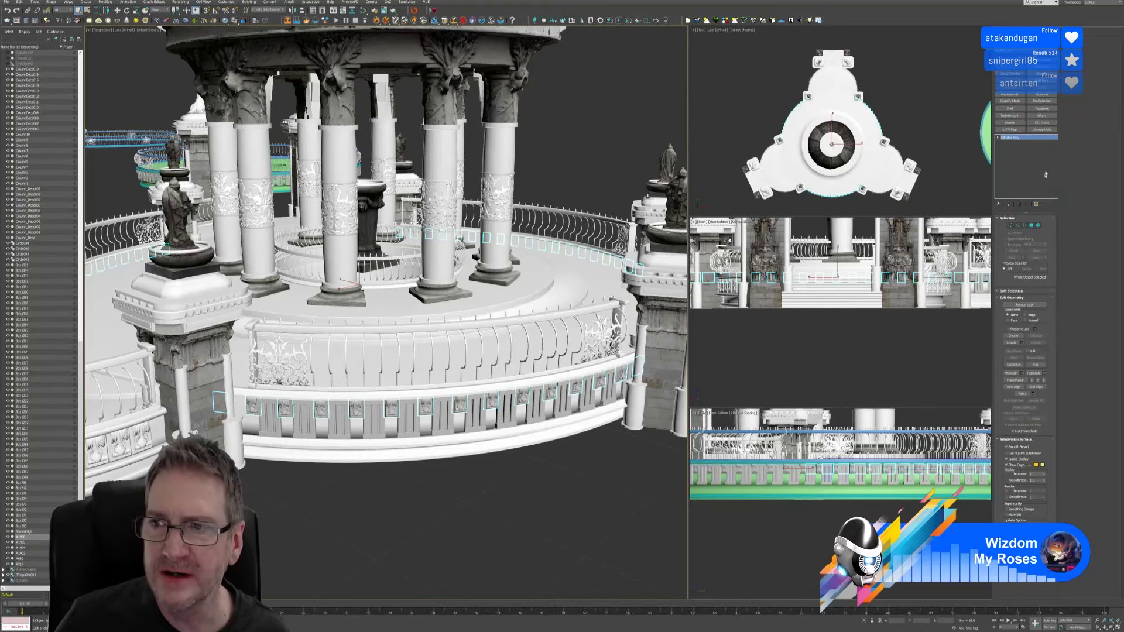
Step: Add an Unwrap UVW modifier to the square blocks, check their layout in the UV editor, and leave polygon selection
click(1041, 129)
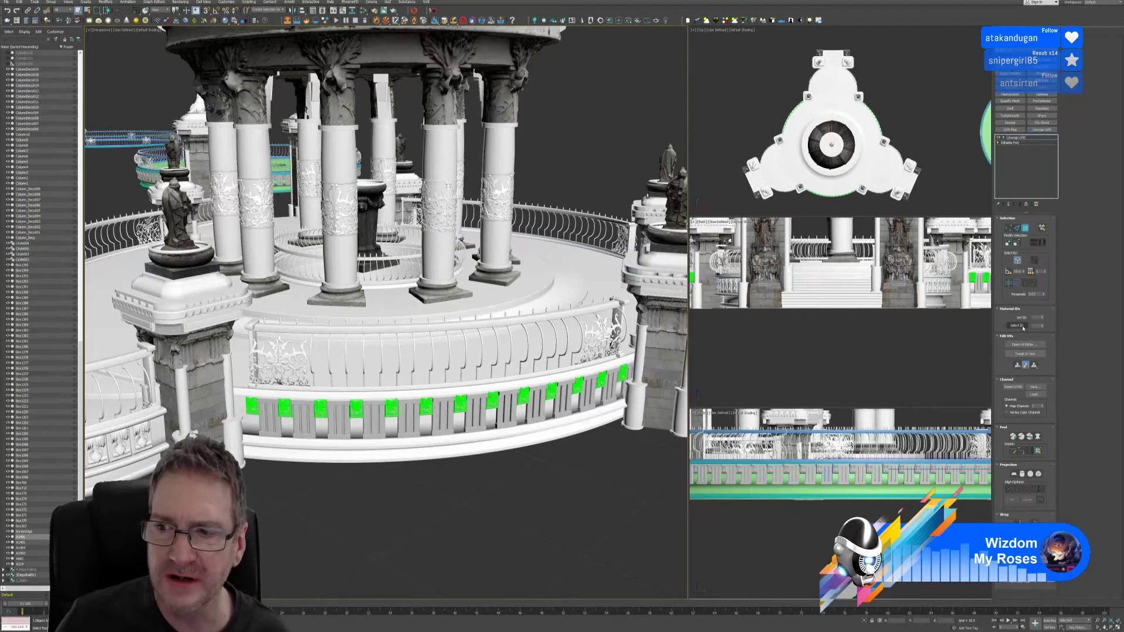
click(1024, 345)
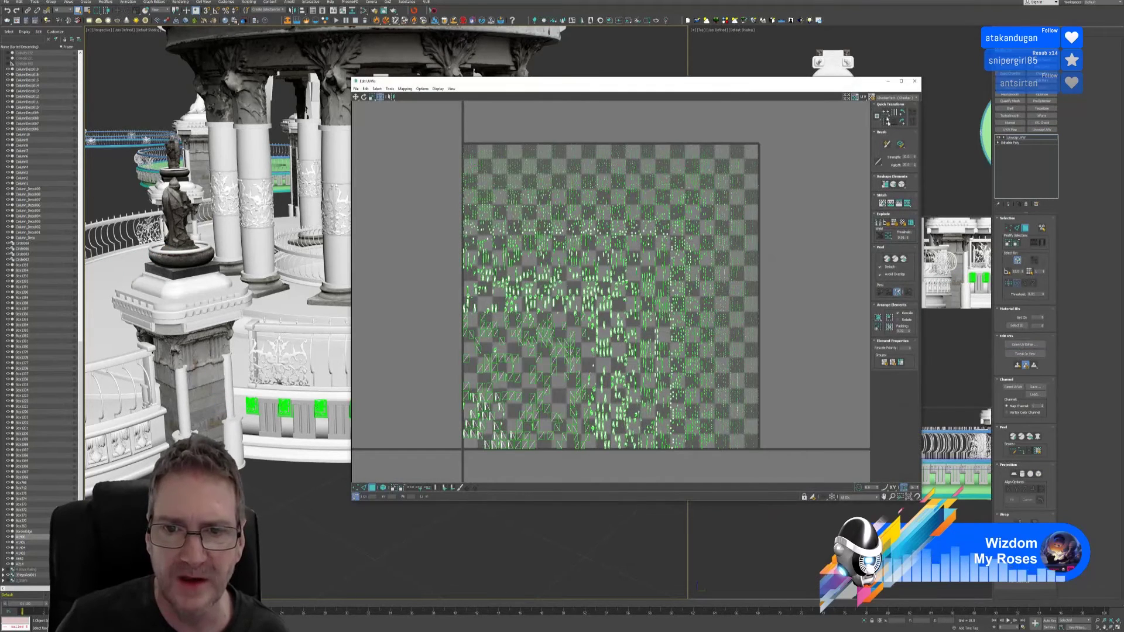
click(914, 81)
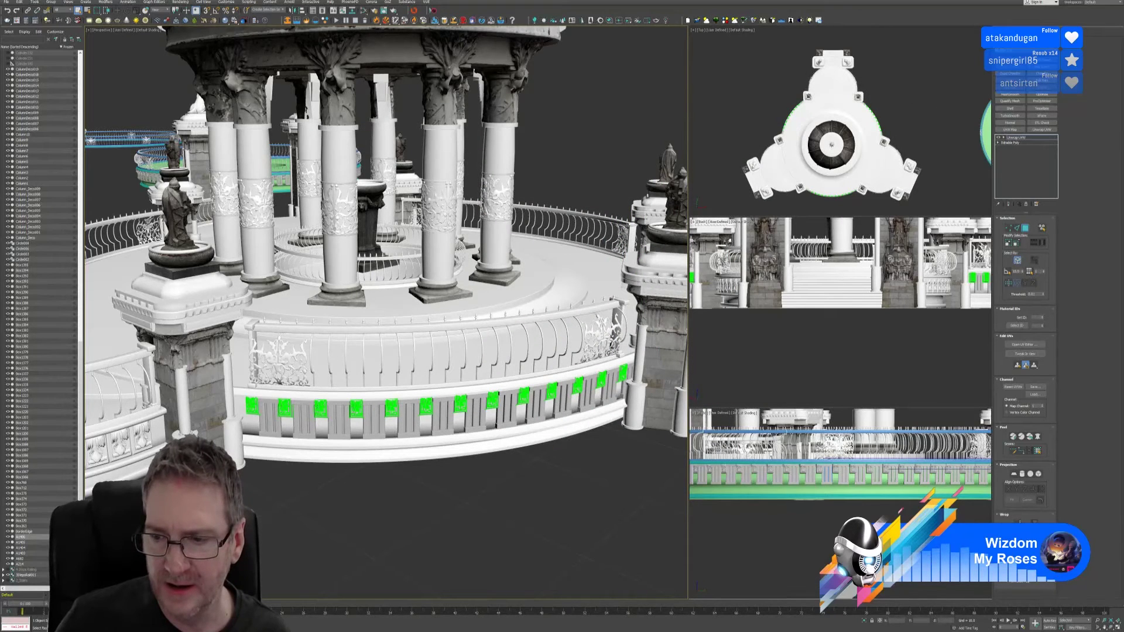
click(1035, 366)
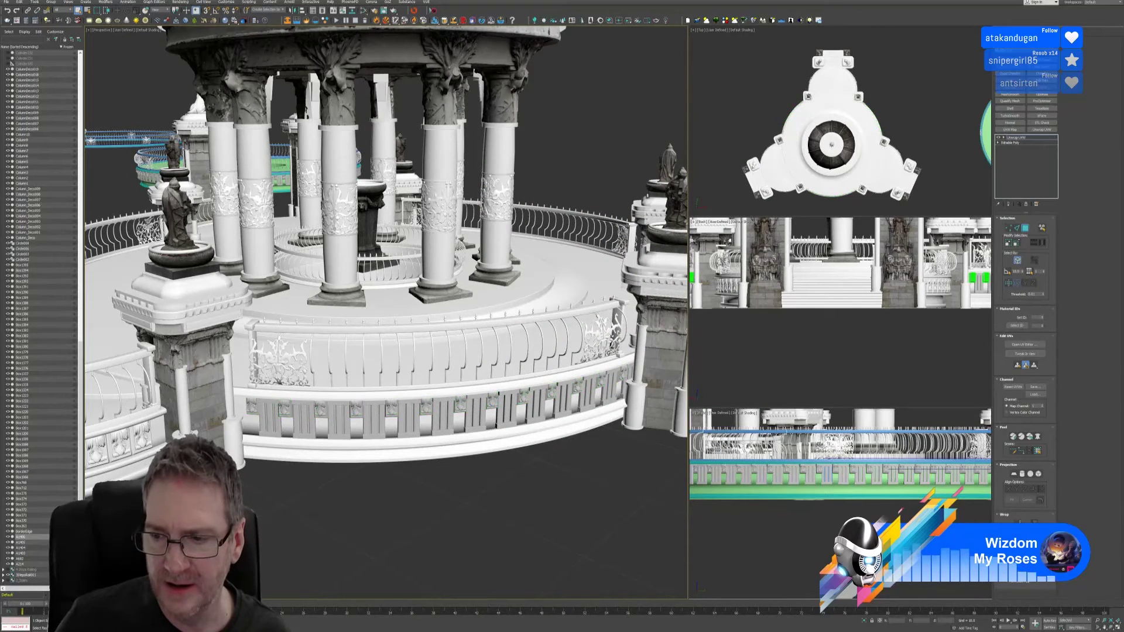
click(1025, 229)
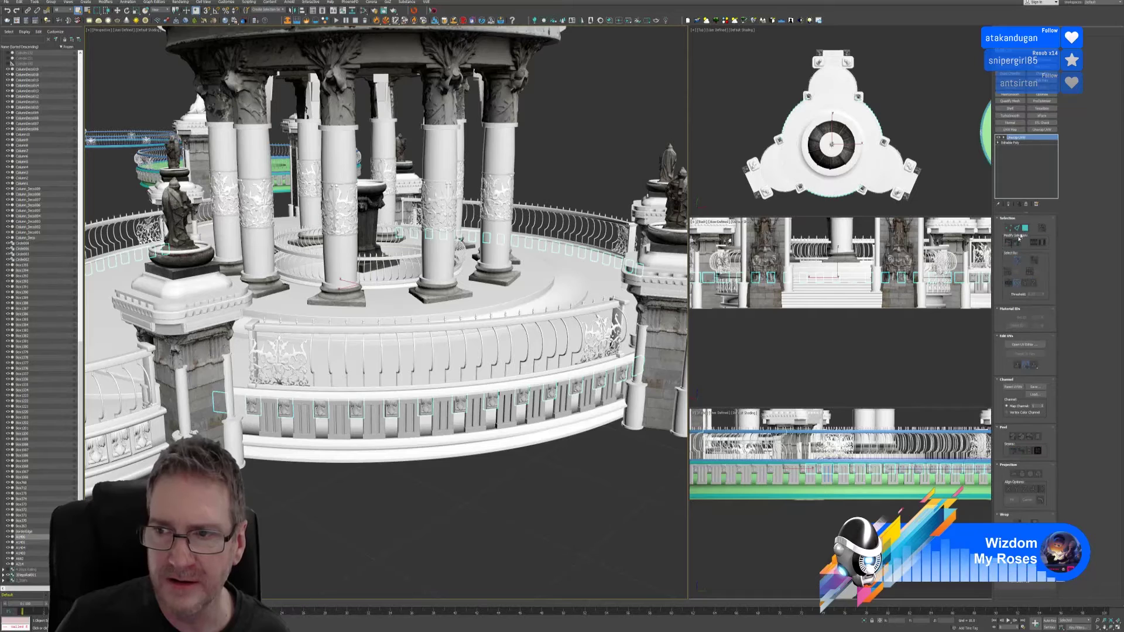
Step: Select the row of fluted rectangular panels along the pavilion's curved base wall
click(449, 425)
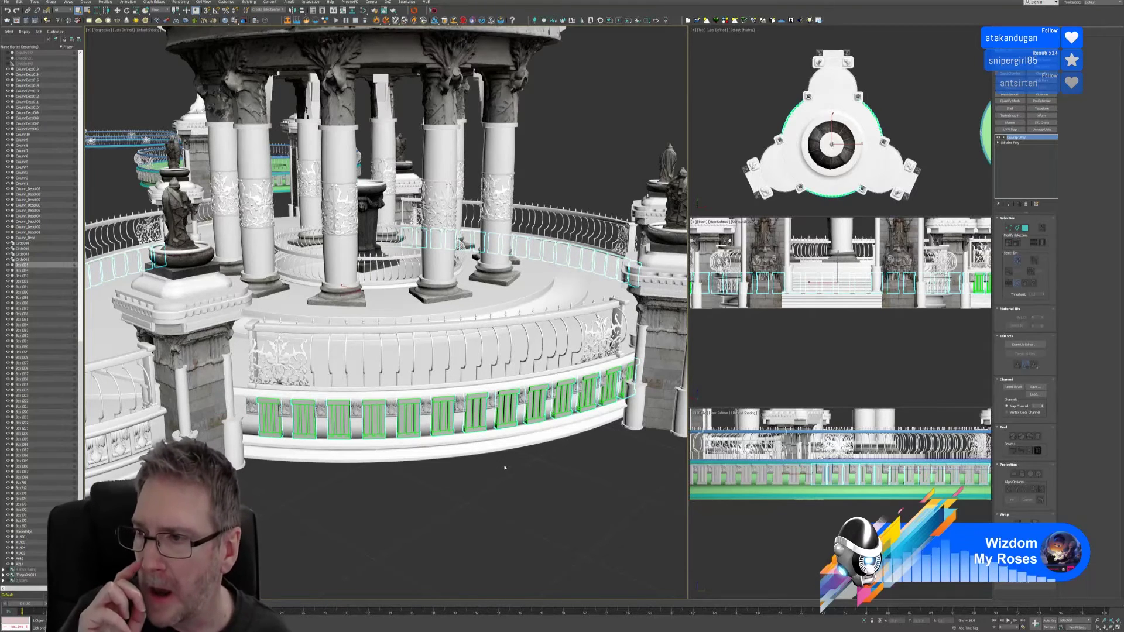
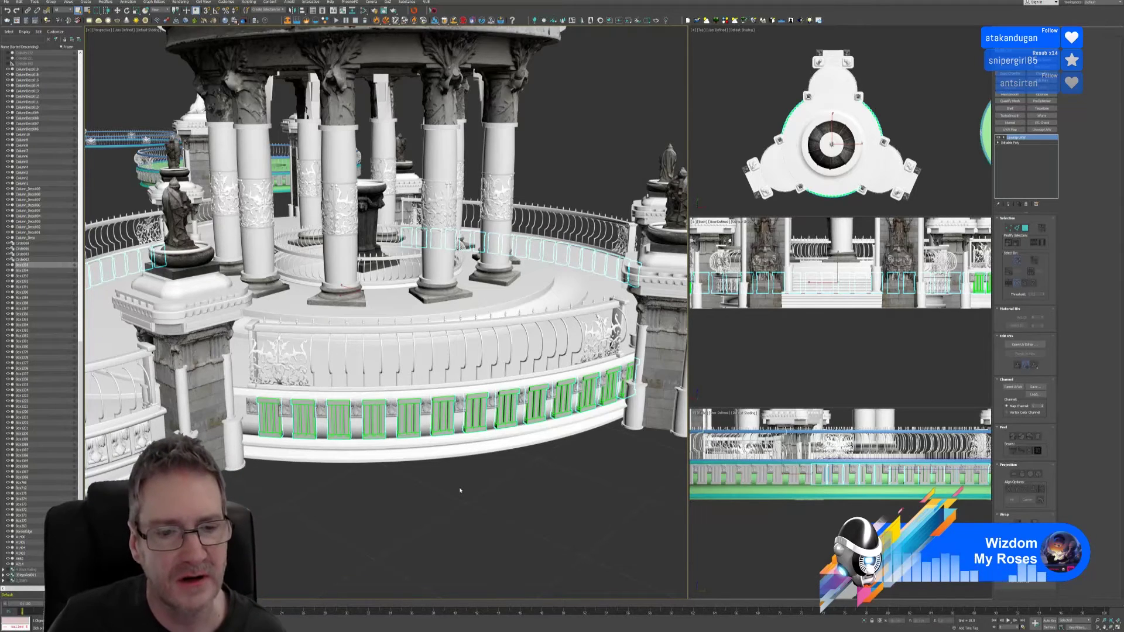
alt+middle_drag(460, 490, 371, 450)
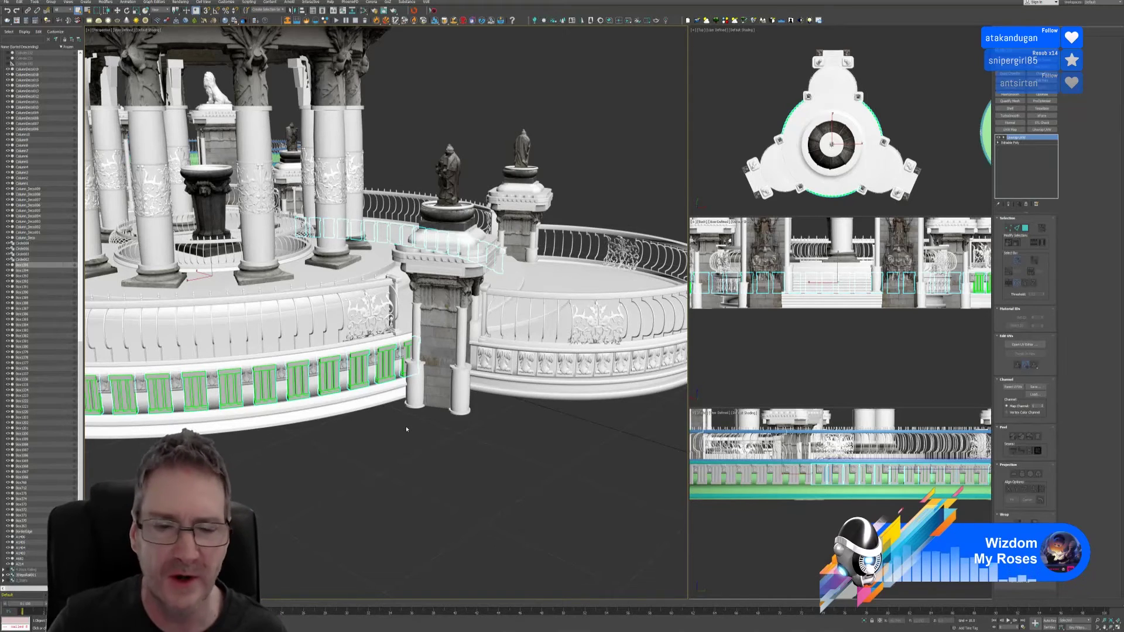
scroll(406, 426, down, 3)
scroll(435, 433, down, 3)
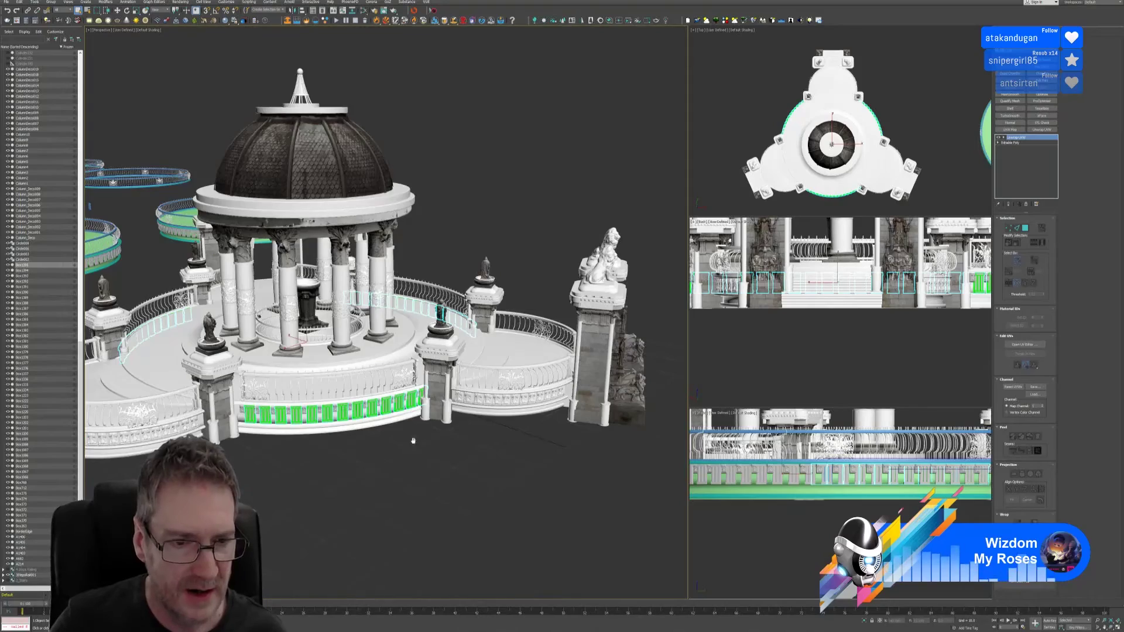
Step: Collapse all modifiers on the row of fluted rectangular panels along the curved base wall
middle_drag(413, 440, 282, 467)
scroll(337, 446, up, 6)
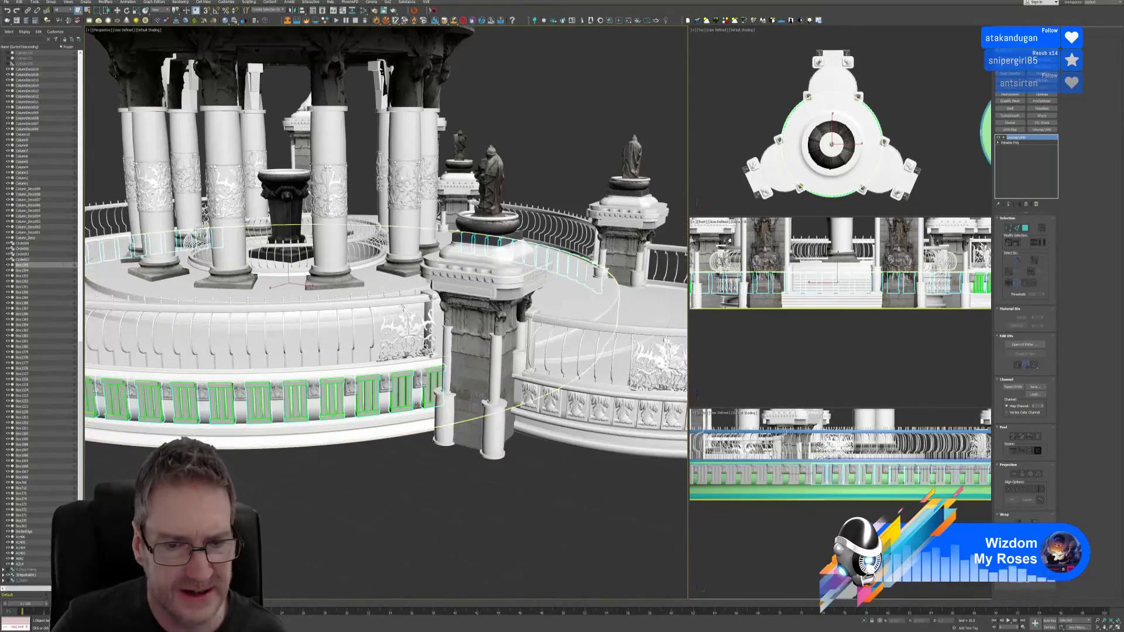
alt+middle_drag(423, 496, 487, 498)
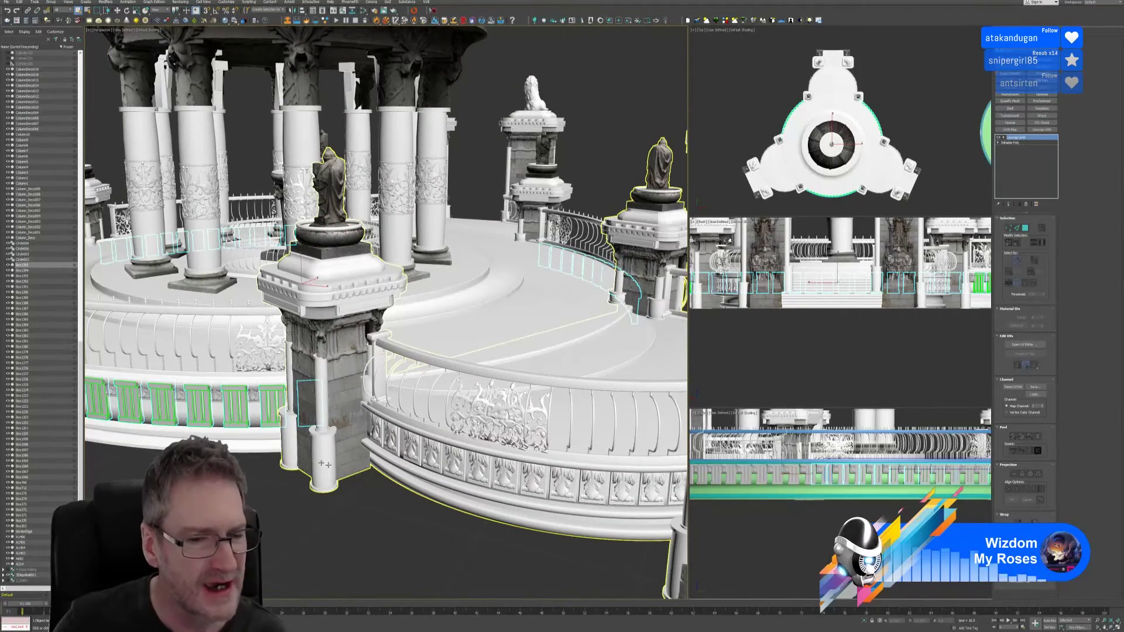
alt+middle_drag(319, 422, 364, 476)
scroll(379, 437, up, 3)
scroll(380, 438, up, 2)
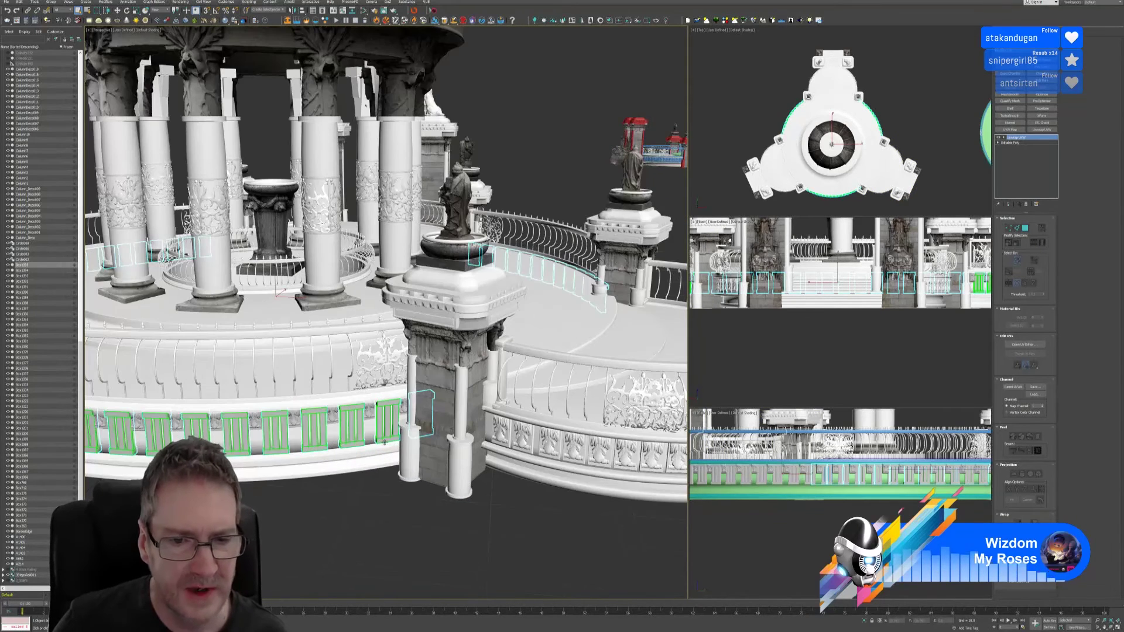
right_click(1023, 140)
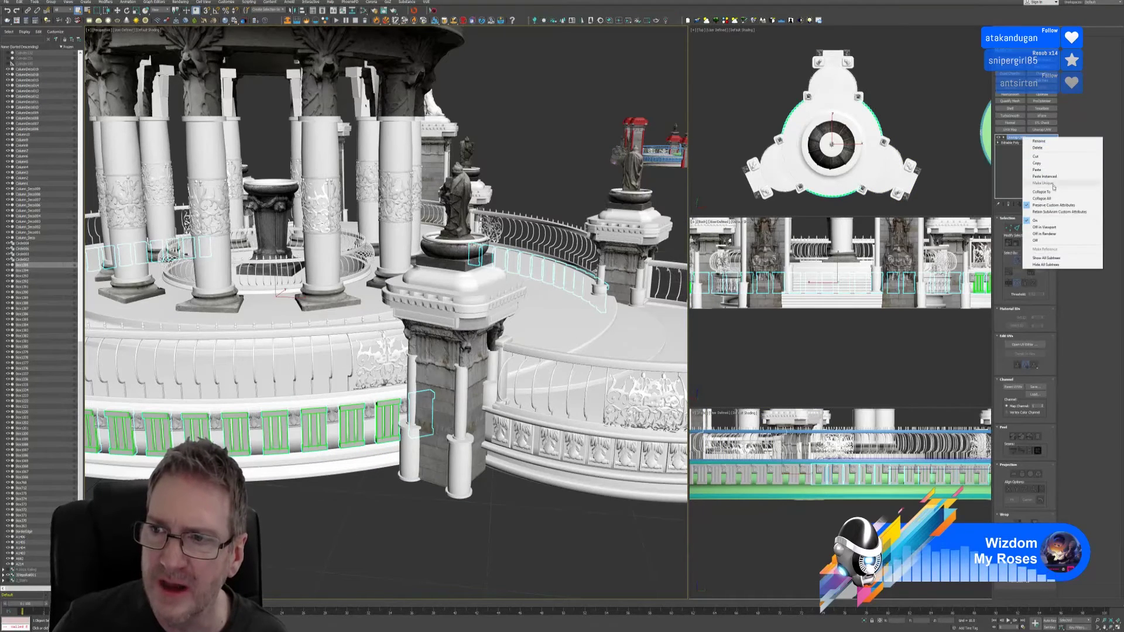
click(1054, 199)
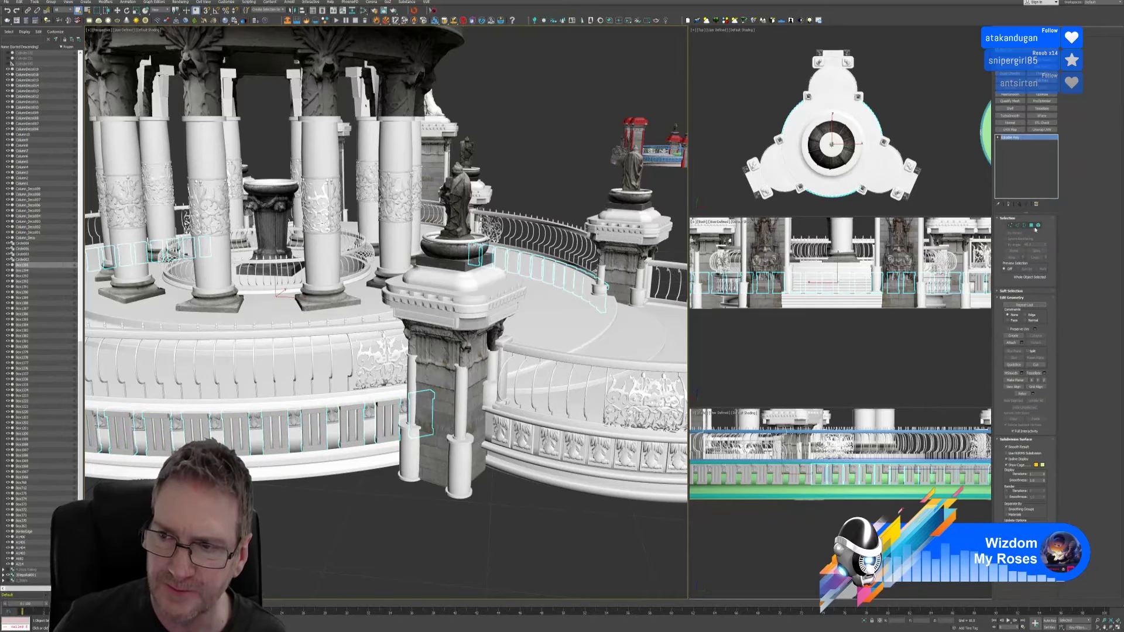
Step: Isolate the fluted panels, delete the single end panel buried in the pillar as an element, and leave isolation and element selection
click(1037, 225)
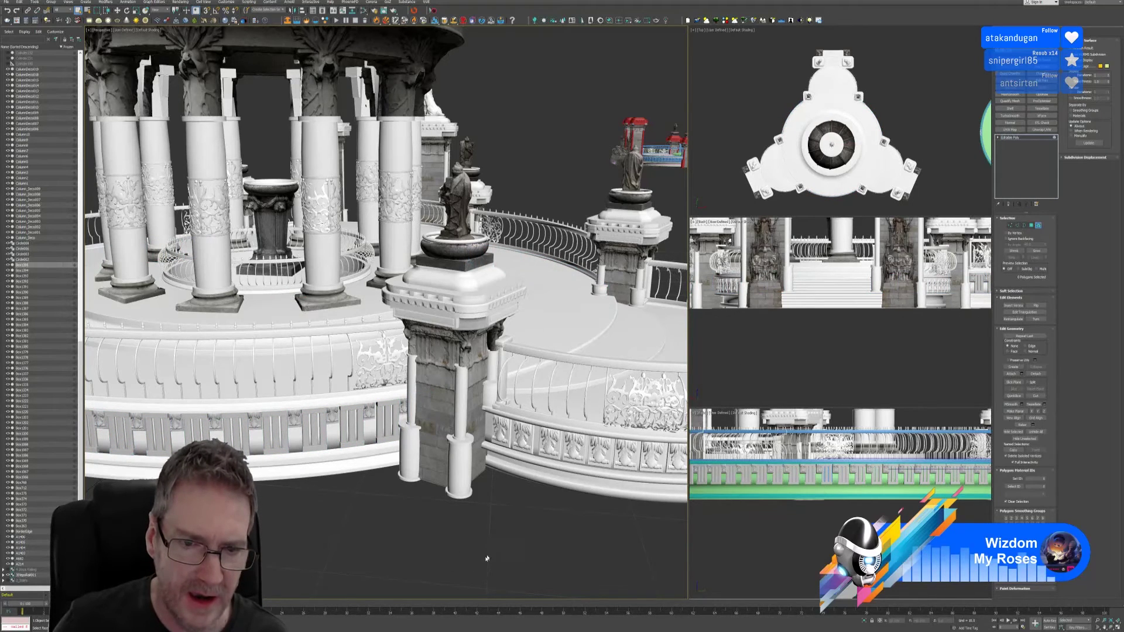
click(408, 339)
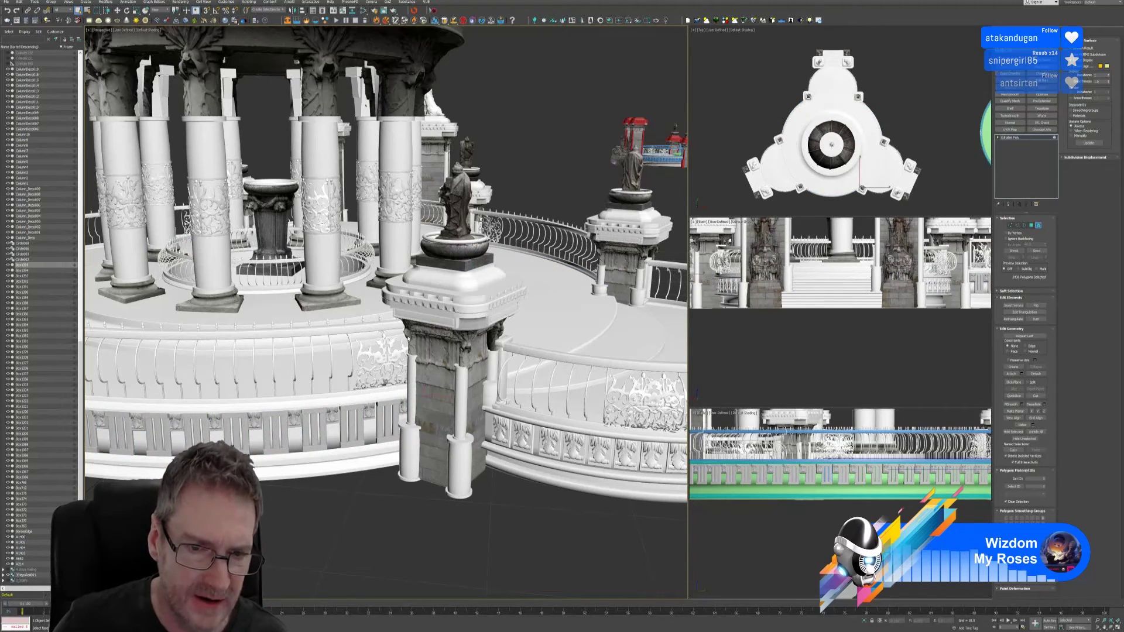
click(864, 621)
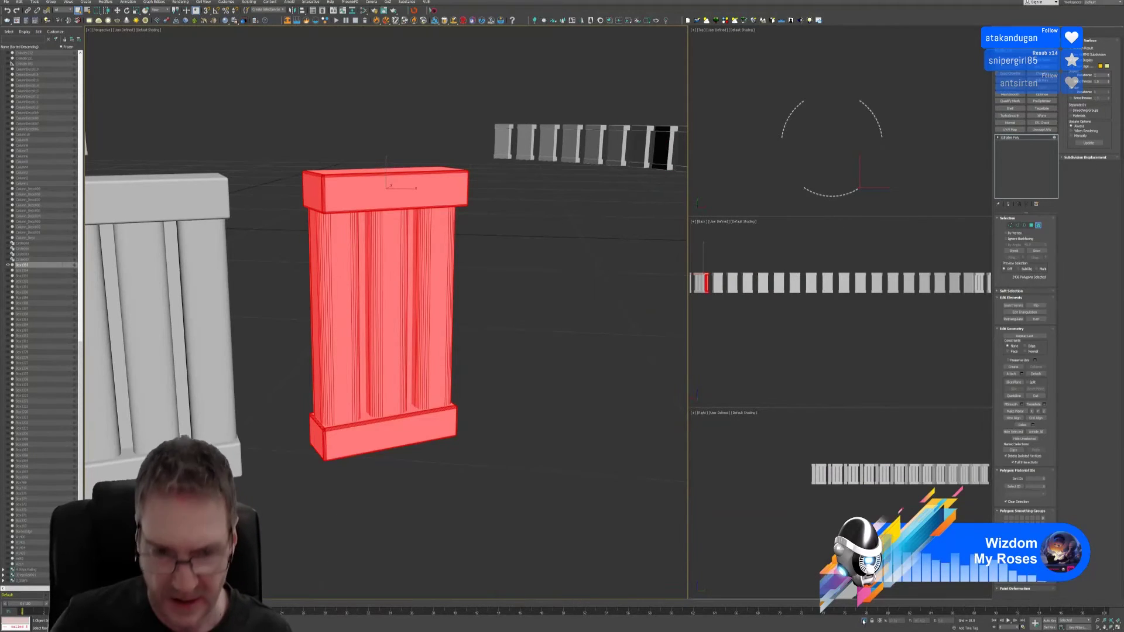
key(Delete)
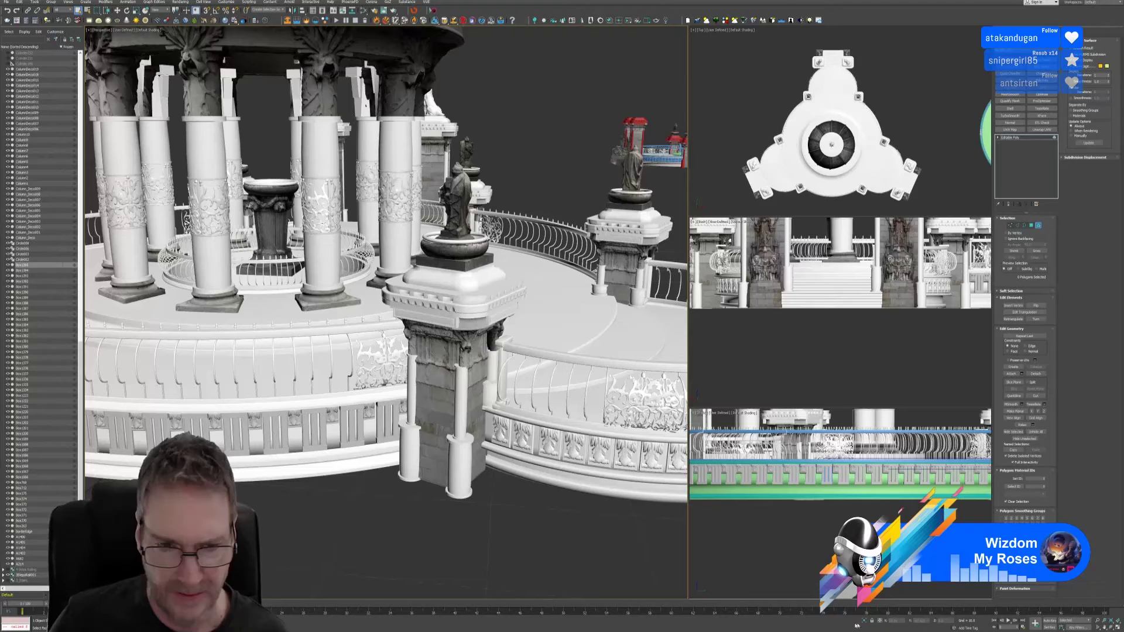
click(863, 621)
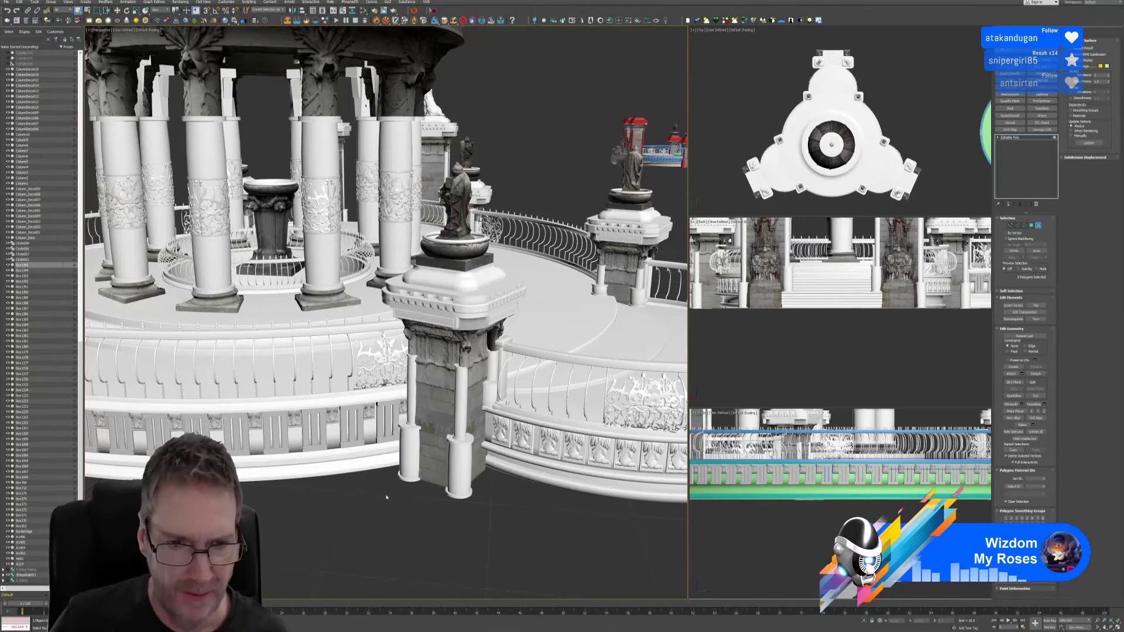
click(1038, 225)
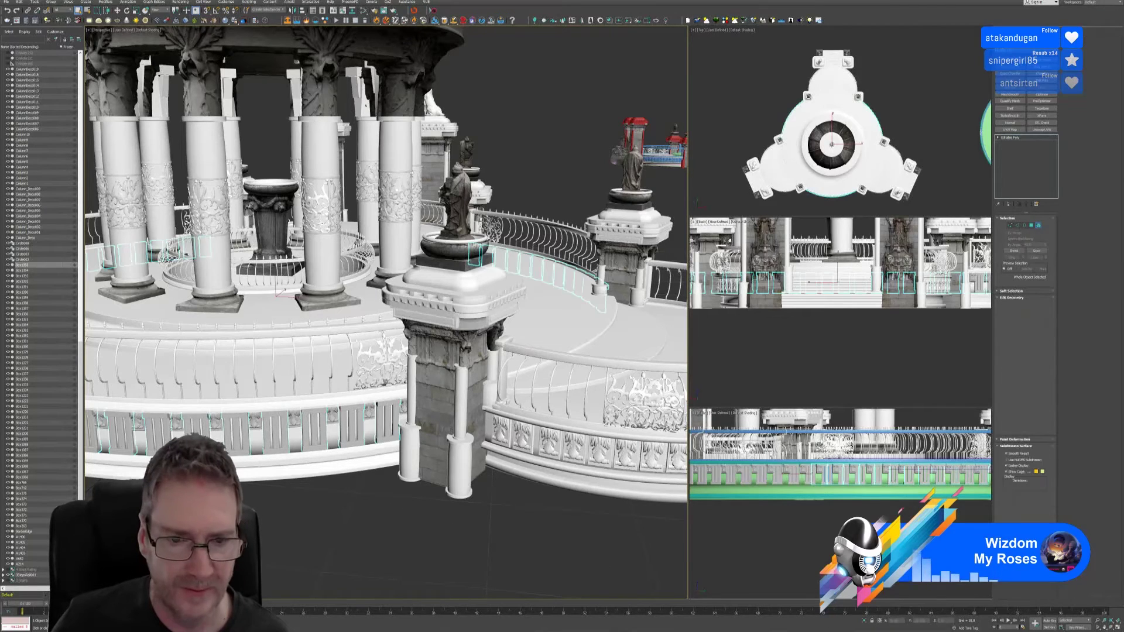
Step: Delete the fluted panel element embedded in the pillar at another end of the curved wall's row, and leave element selection
scroll(491, 444, down, 5)
scroll(490, 444, up, 5)
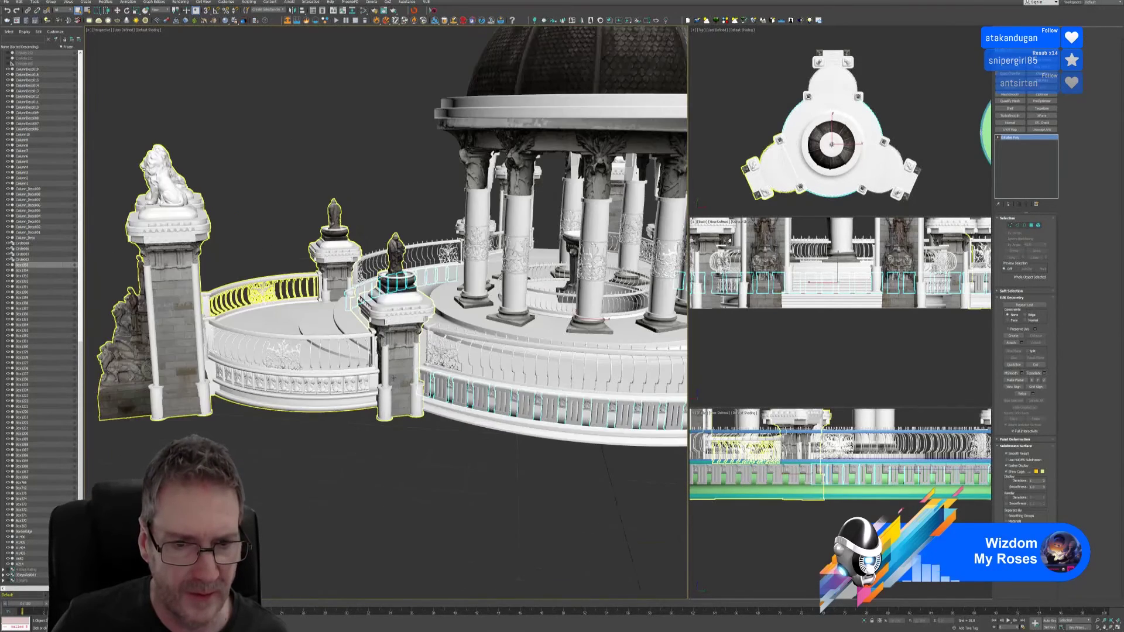
scroll(389, 472, down, 5)
alt+middle_drag(389, 471, 465, 426)
scroll(472, 425, up, 8)
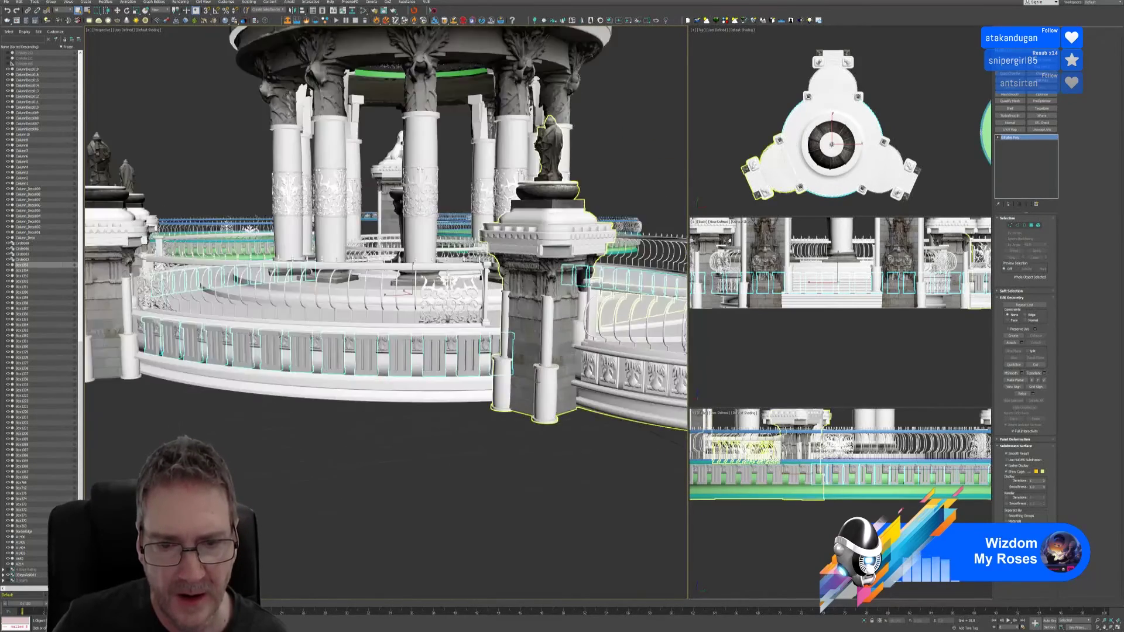
scroll(486, 330, down, 5)
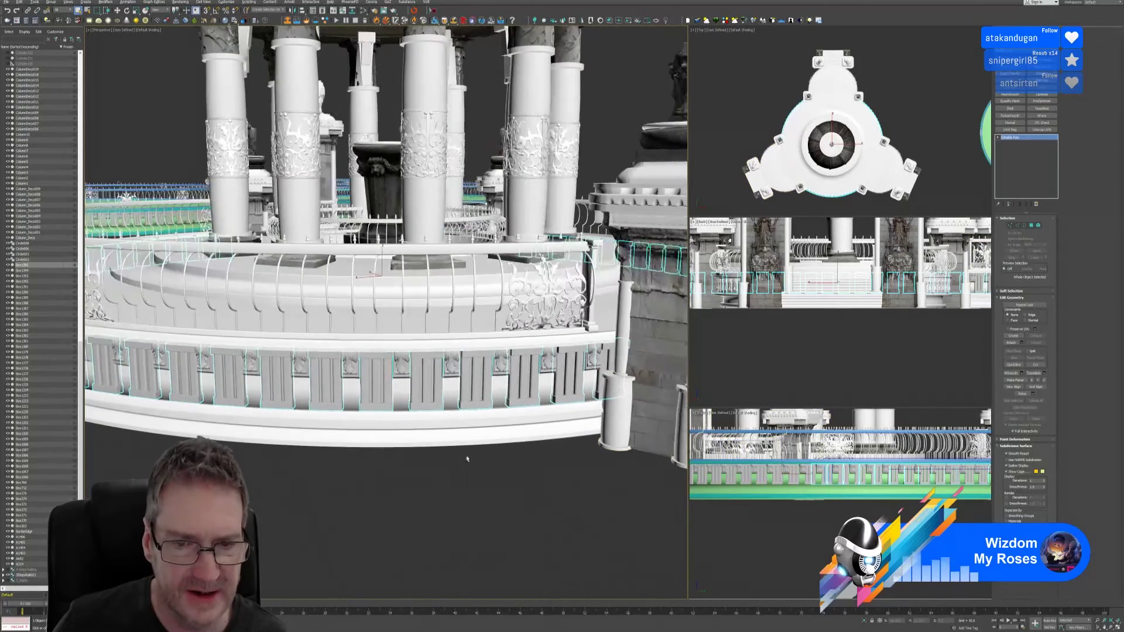
middle_drag(459, 459, 439, 448)
scroll(439, 448, up, 3)
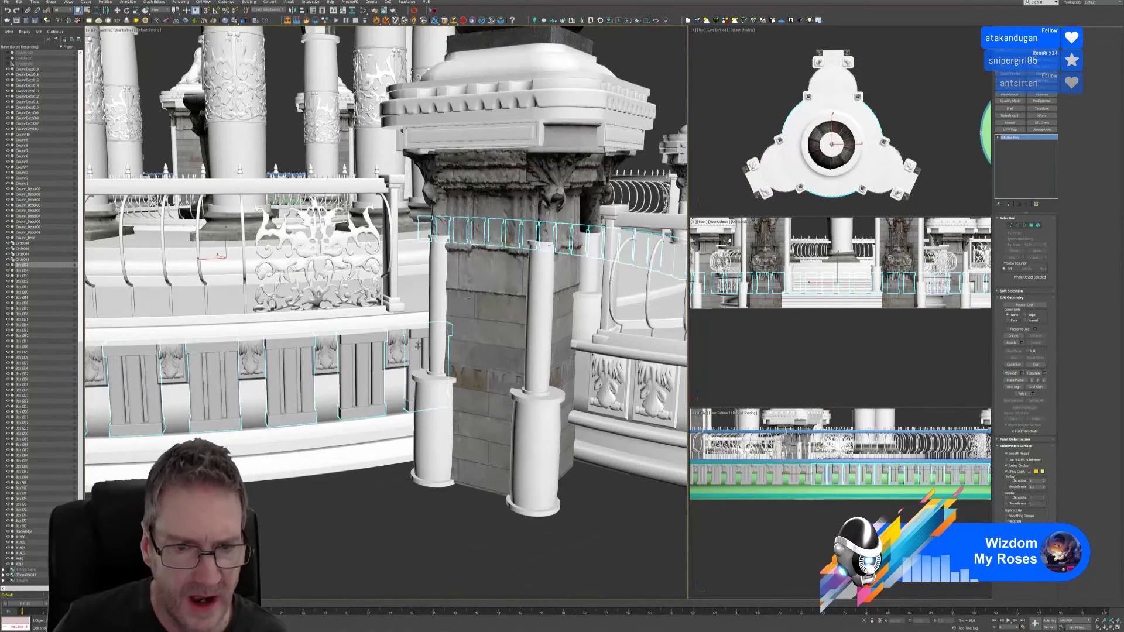
click(1039, 225)
drag(495, 337, 404, 272)
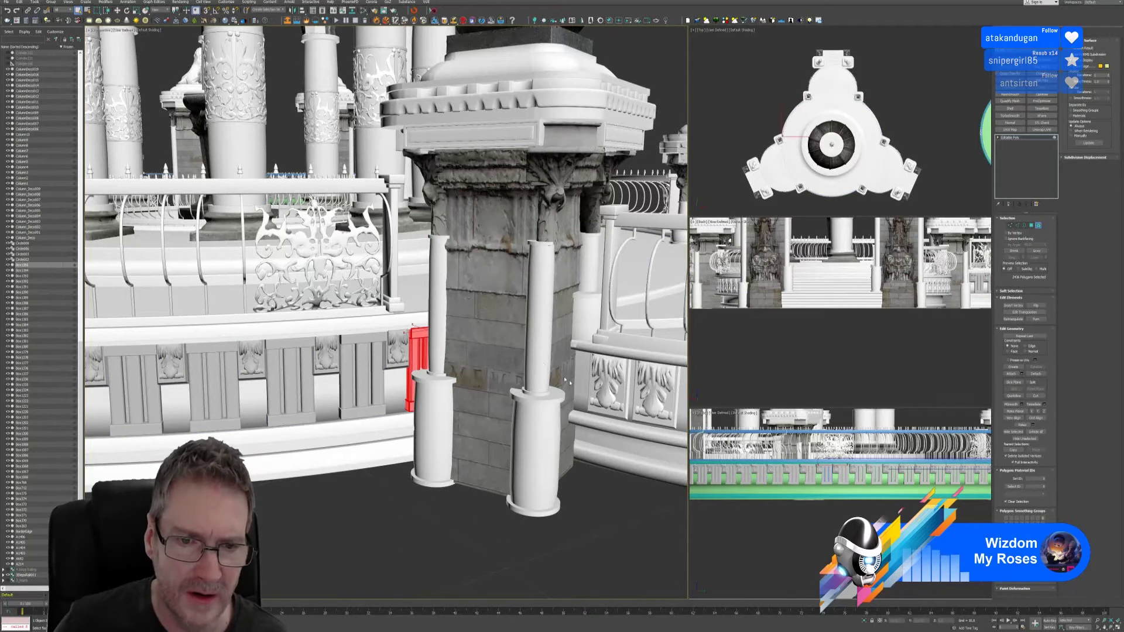
click(872, 334)
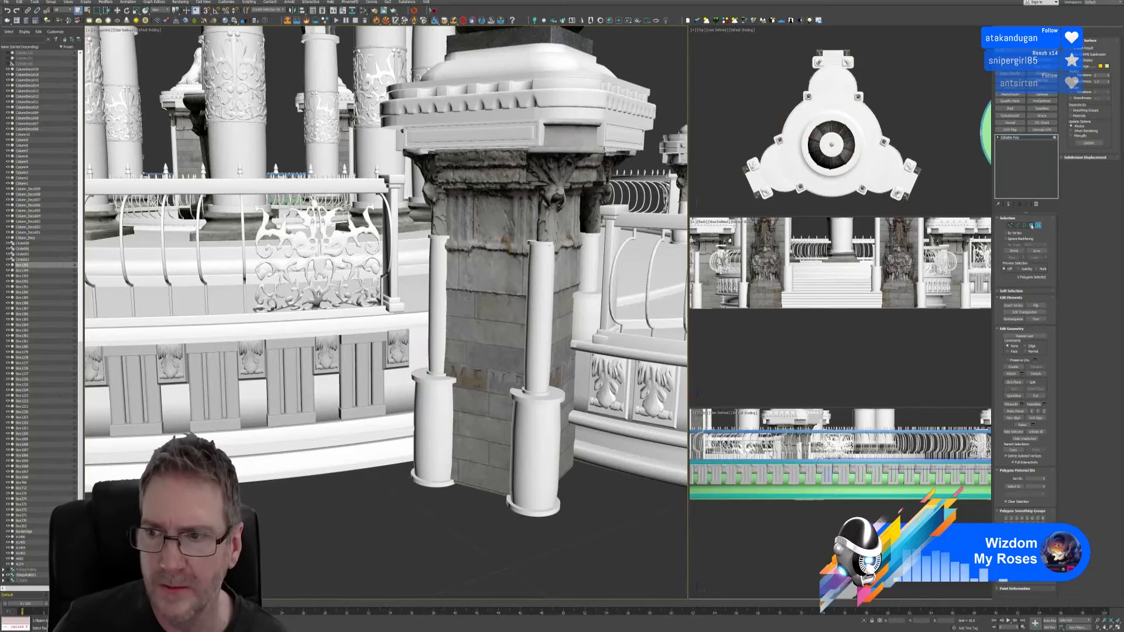
click(338, 443)
Step: Add an Unwrap UVW modifier to the fluted panels and check their layout in the UV editor
scroll(337, 443, down, 3)
scroll(338, 443, down, 3)
alt+middle_drag(337, 443, 451, 451)
scroll(352, 434, up, 4)
alt+middle_drag(370, 438, 495, 428)
click(1042, 129)
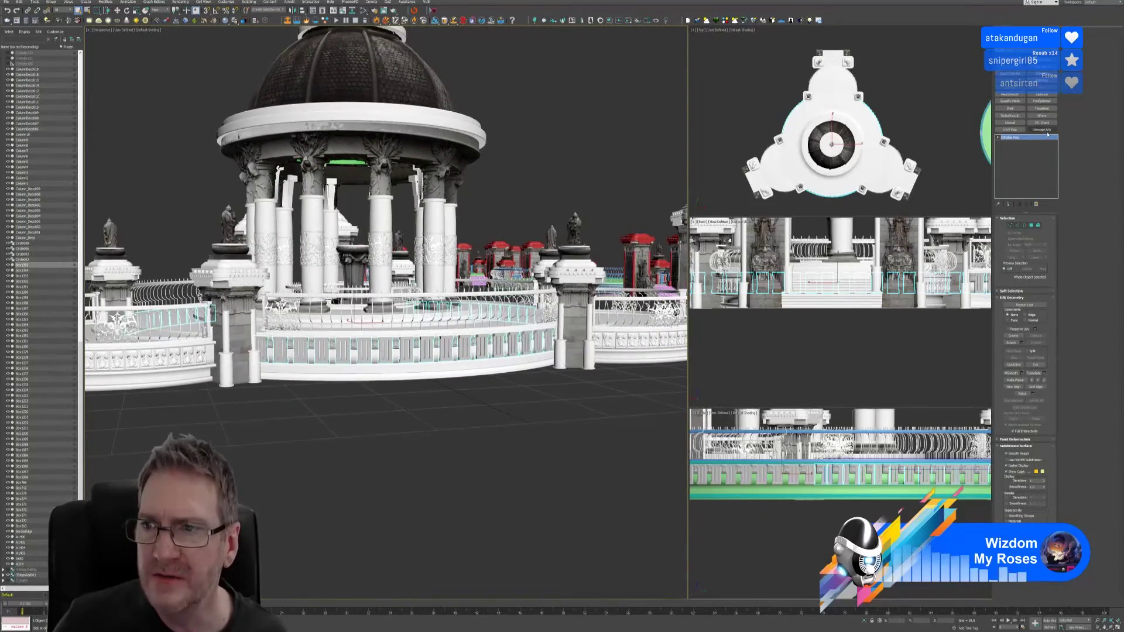
click(1023, 344)
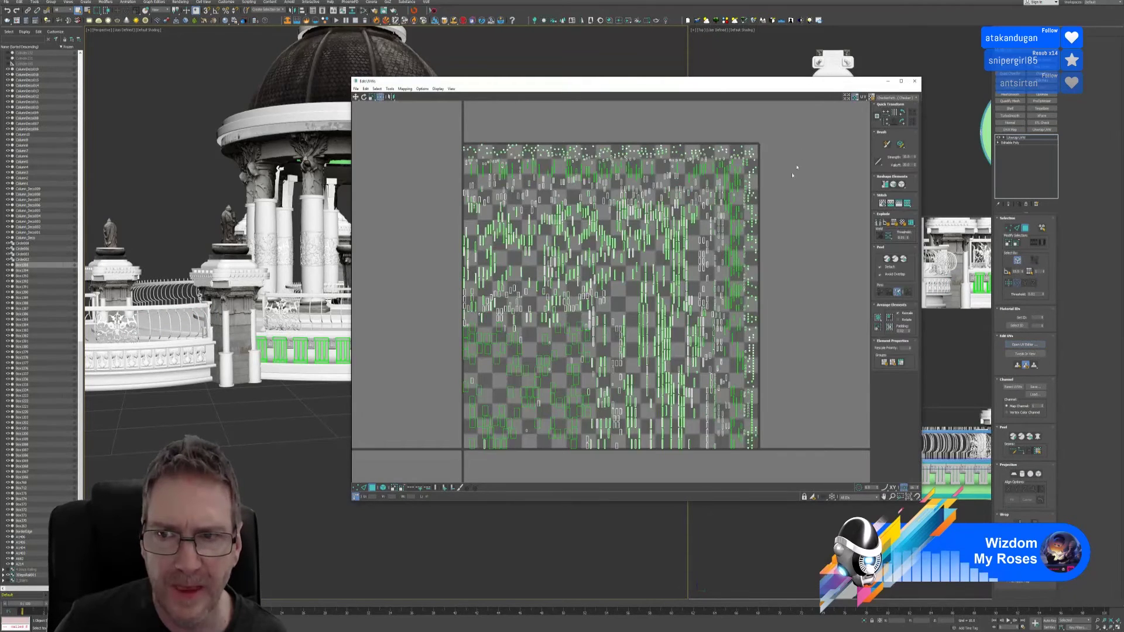
click(915, 80)
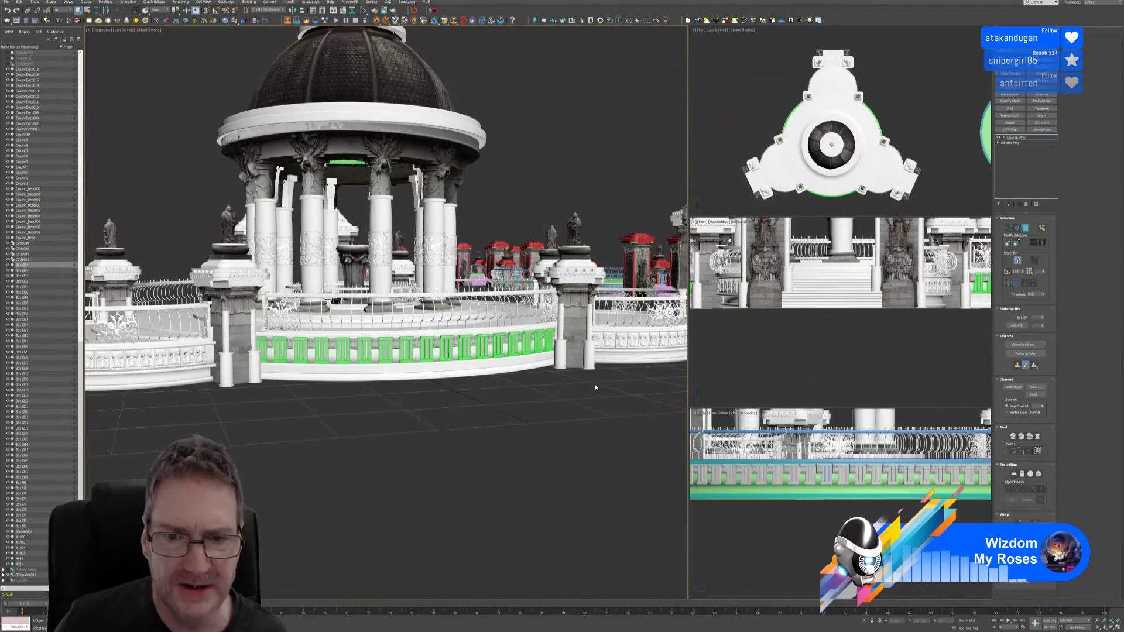
Step: Assign the plain white Standard material to the fluted panels from the Slate Material Editor, and leave polygon selection
alt+middle_drag(595, 387, 439, 313)
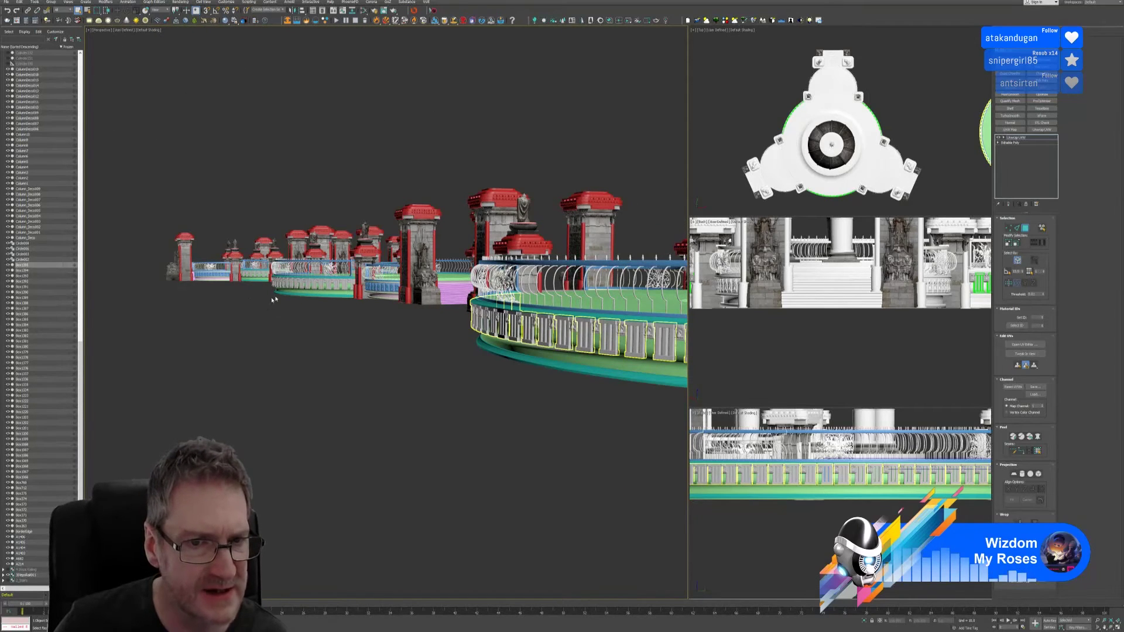
key(shift+z)
key(shift+z)
key(shift+z)
key(shift+z)
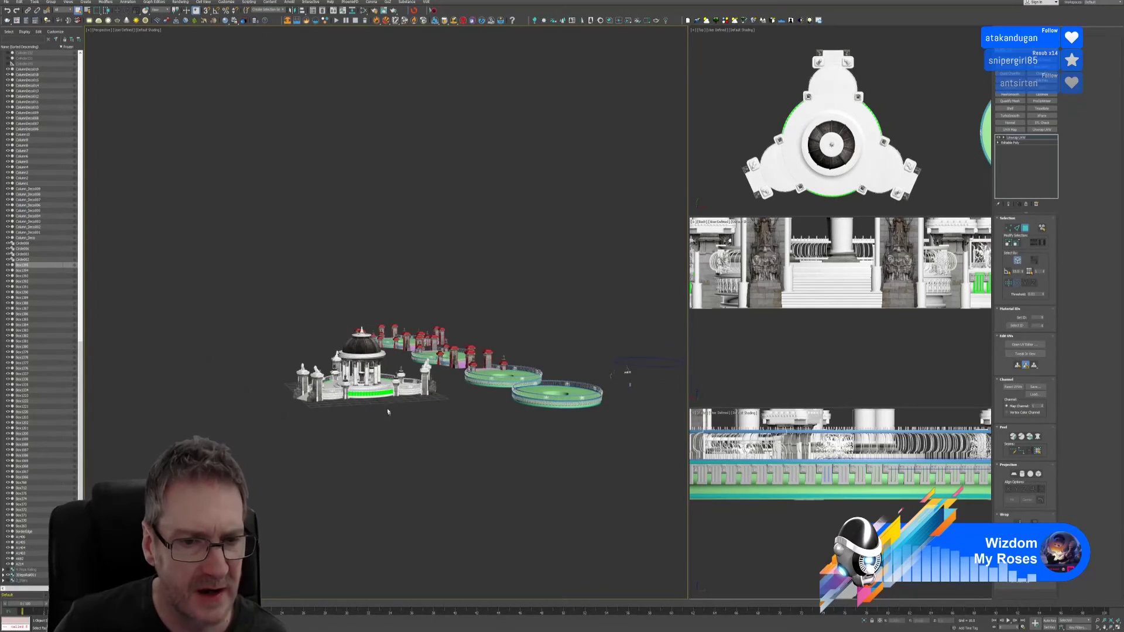
middle_drag(430, 450, 351, 431)
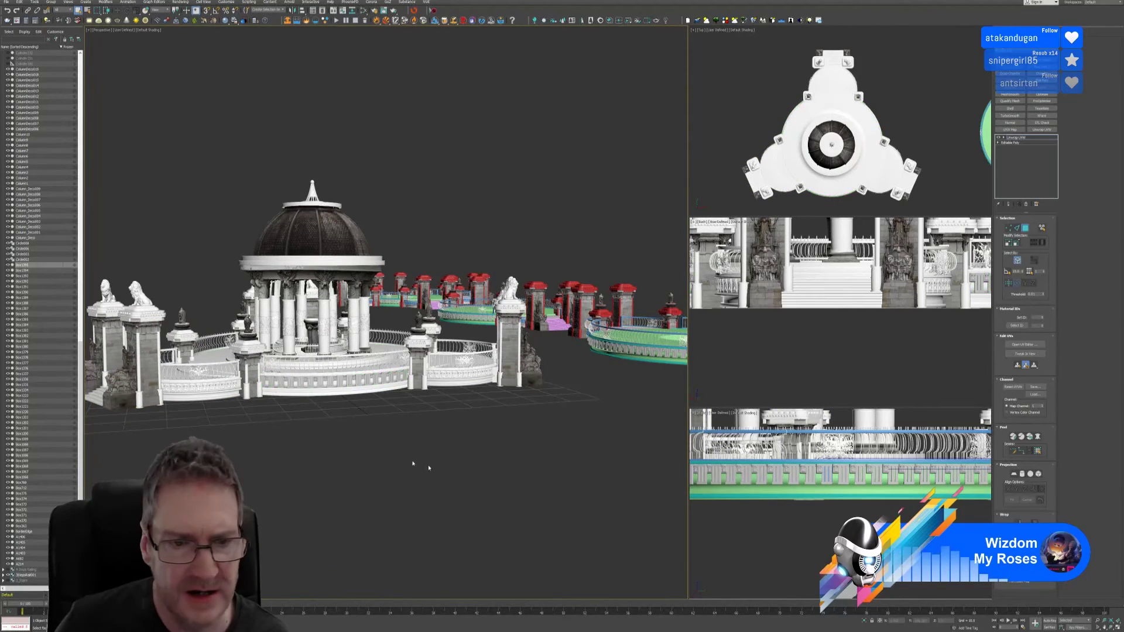
scroll(328, 398, up, 3)
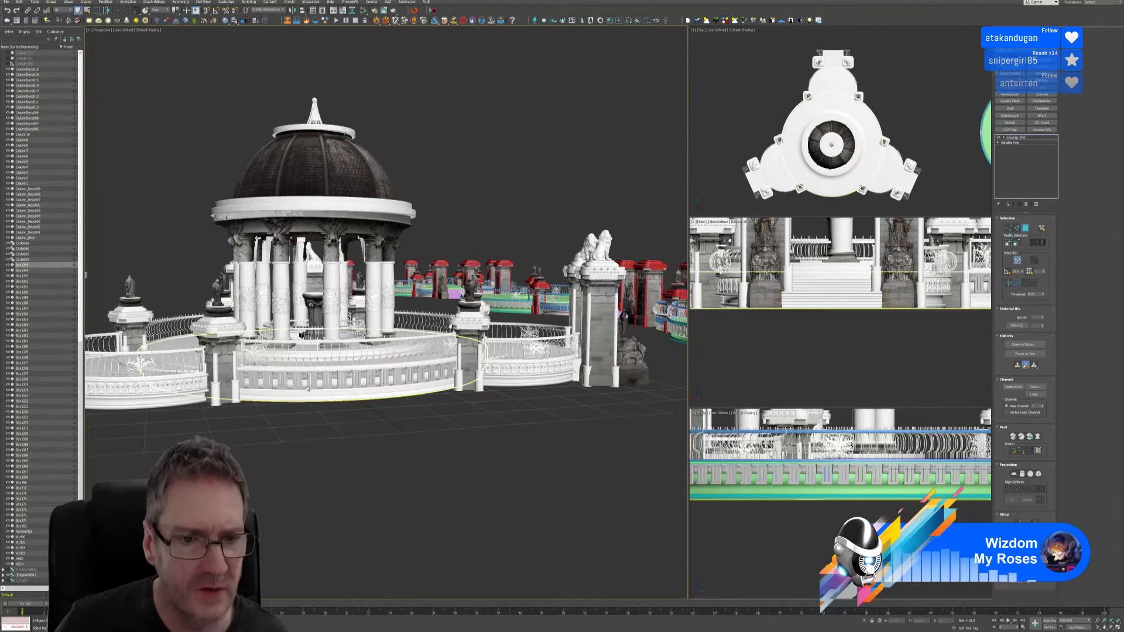
click(364, 10)
right_click(432, 238)
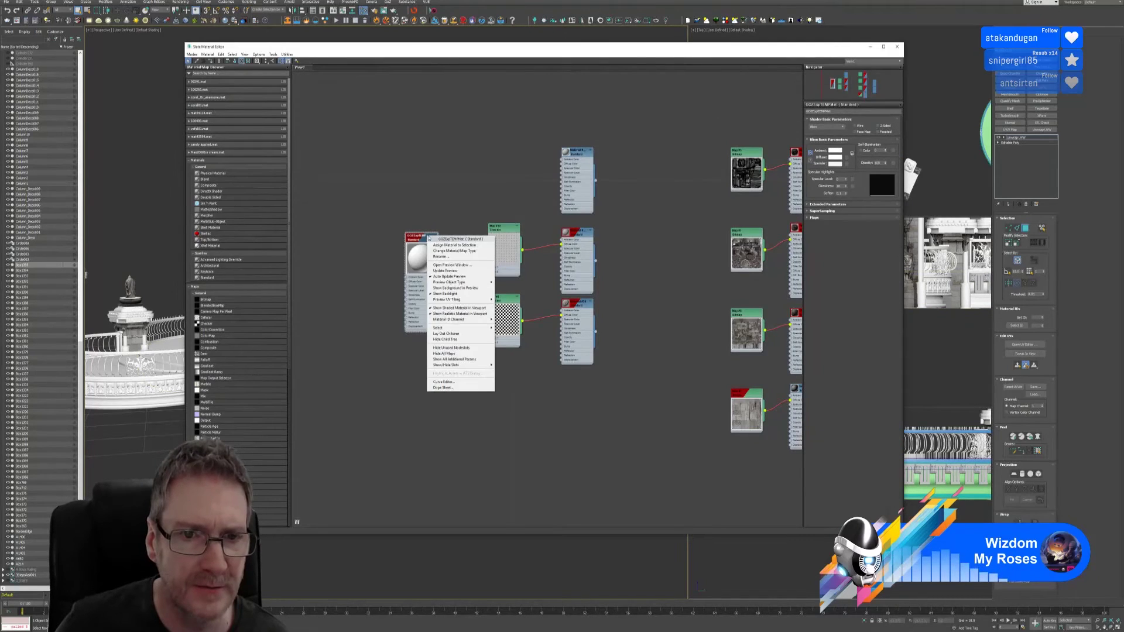
click(436, 244)
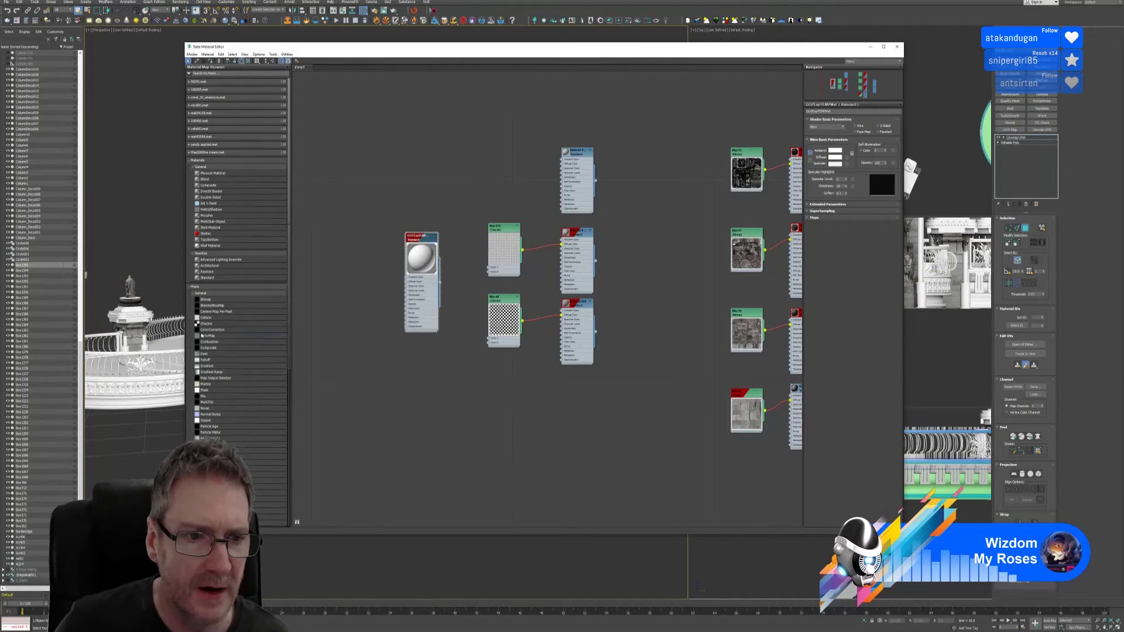
click(897, 47)
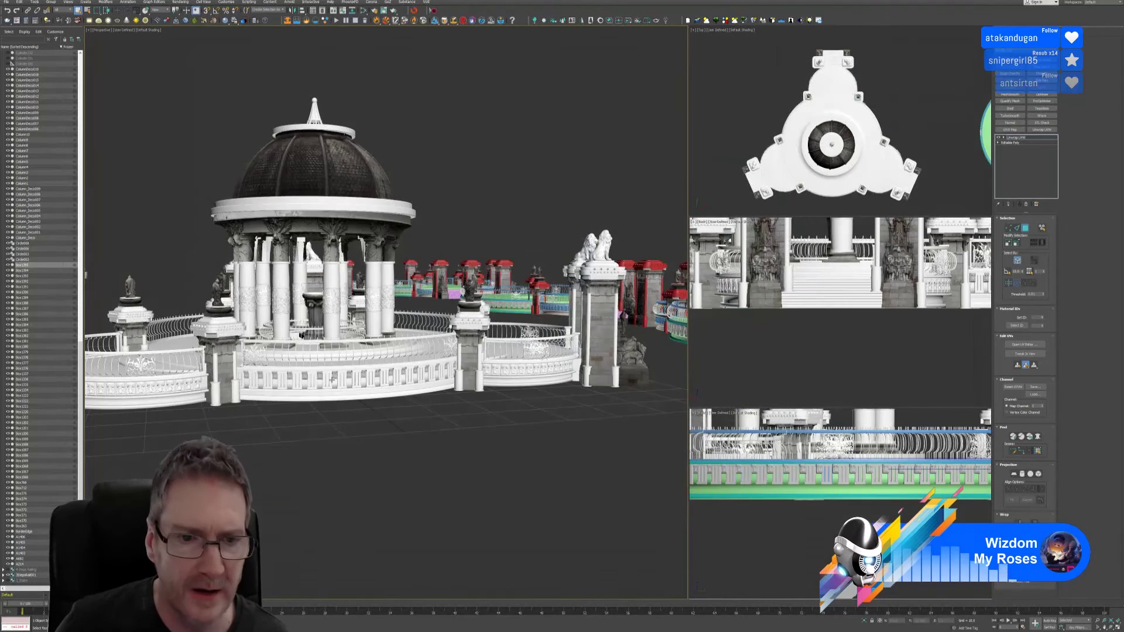
scroll(334, 380, up, 4)
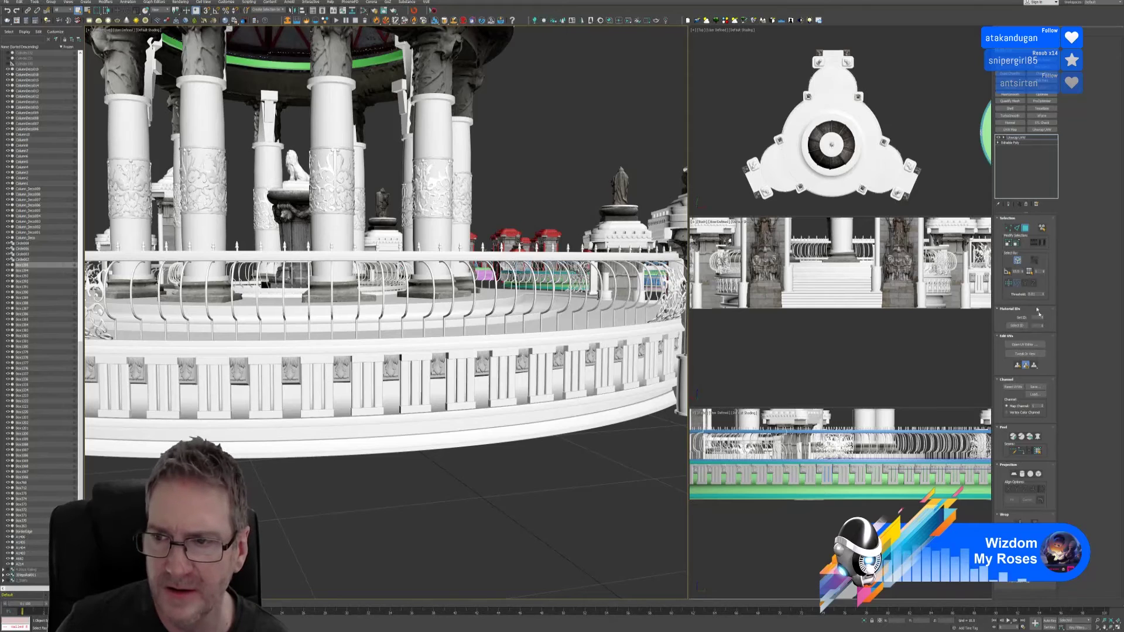
click(1026, 228)
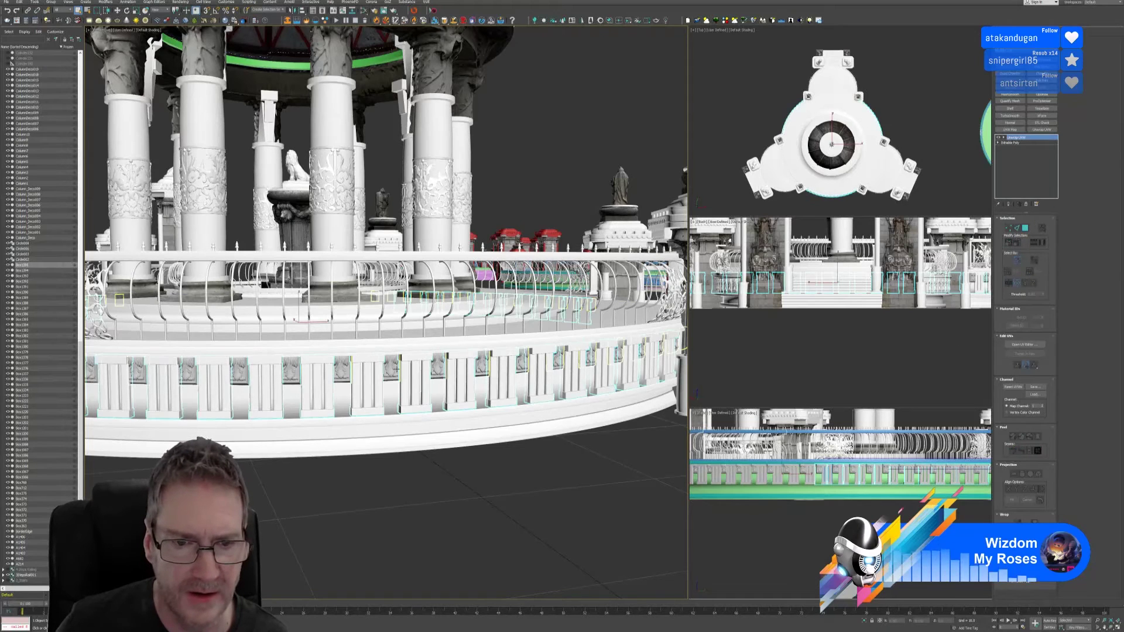
Step: Select the small square blocks along the curved base wall, assign them the same plain white material, and clear the selection
scroll(403, 401, down, 10)
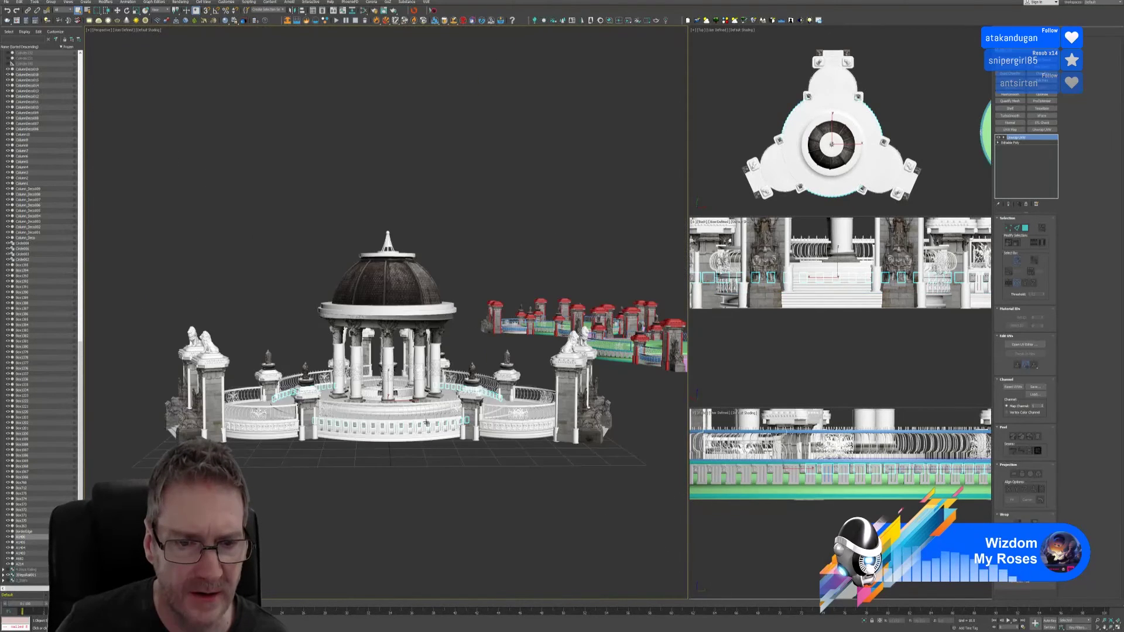
scroll(397, 440, up, 3)
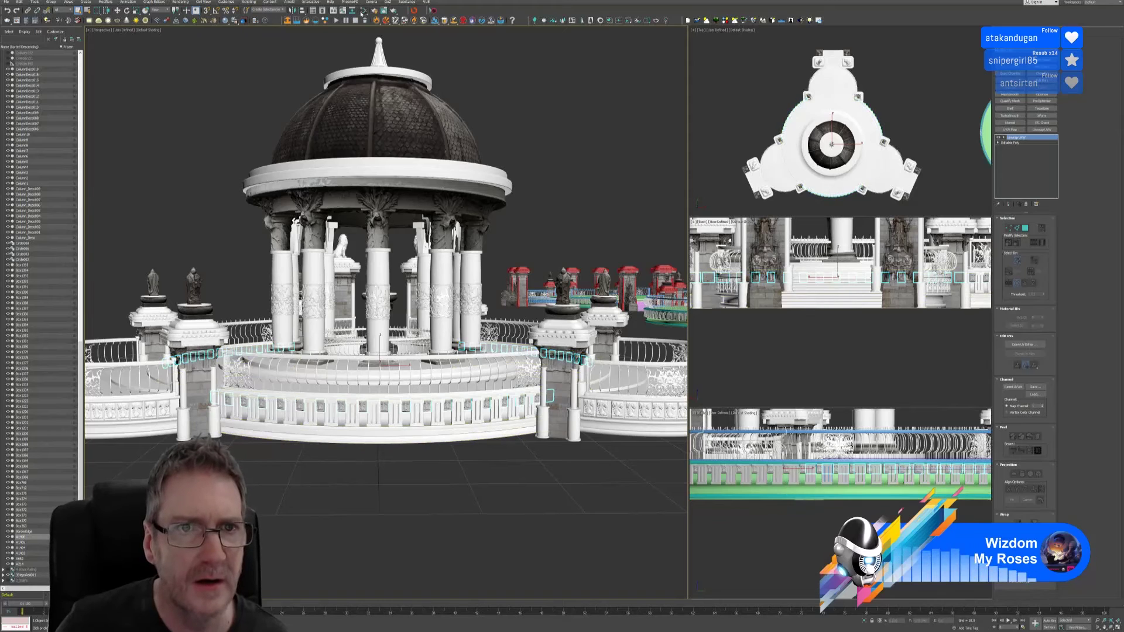
click(362, 13)
right_click(418, 240)
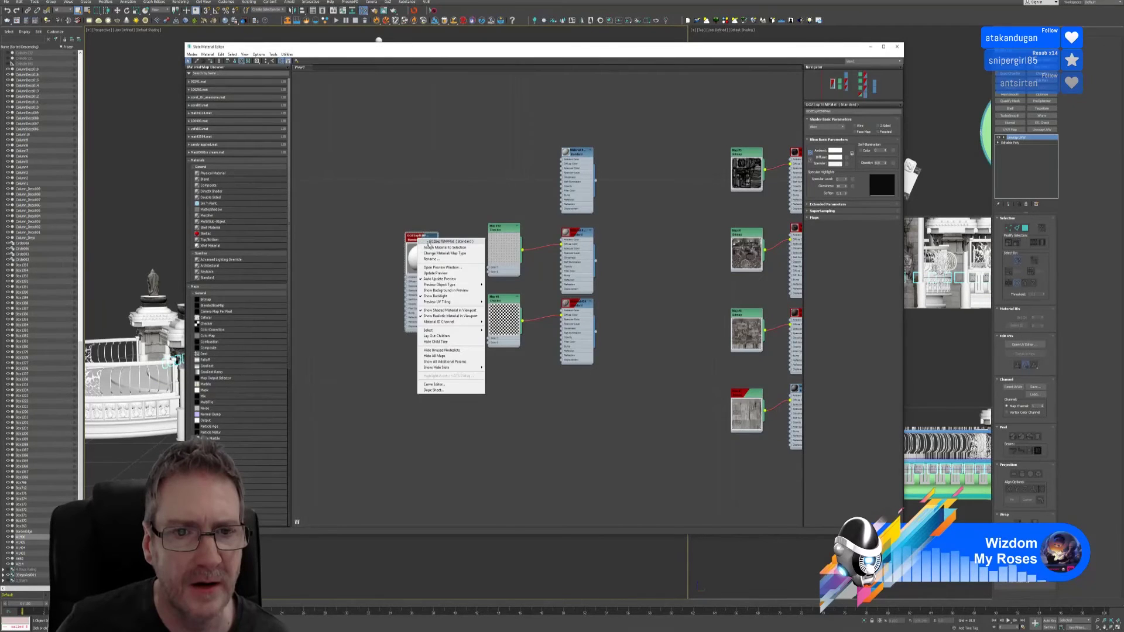
click(436, 249)
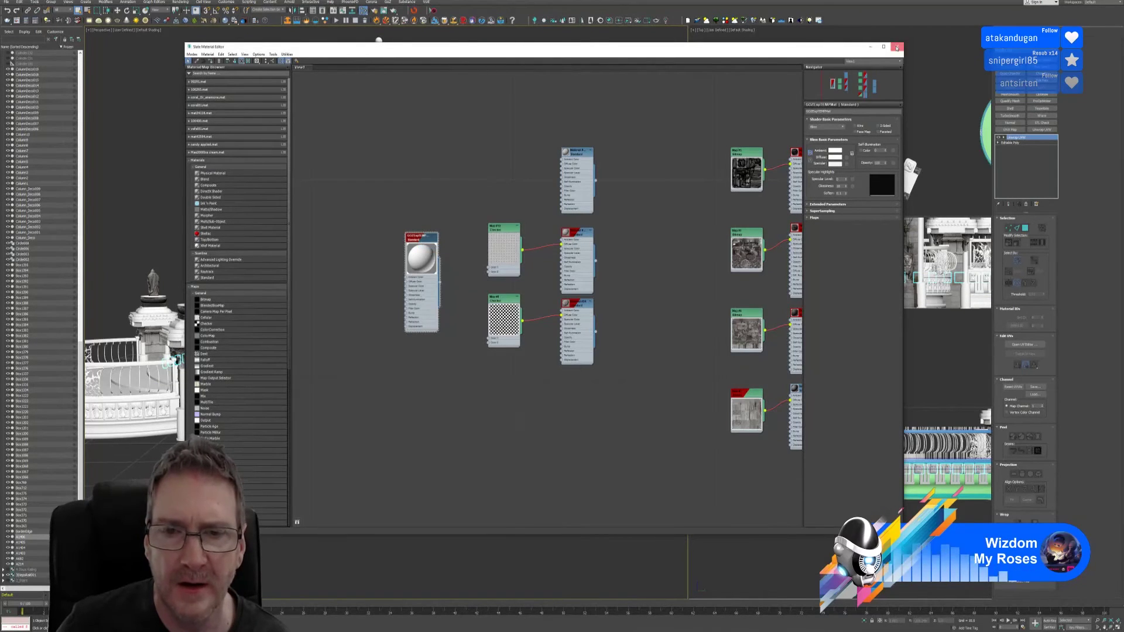
click(897, 47)
mouse_move(498, 472)
middle_down()
mouse_move(485, 470)
mouse_move(494, 470)
middle_up()
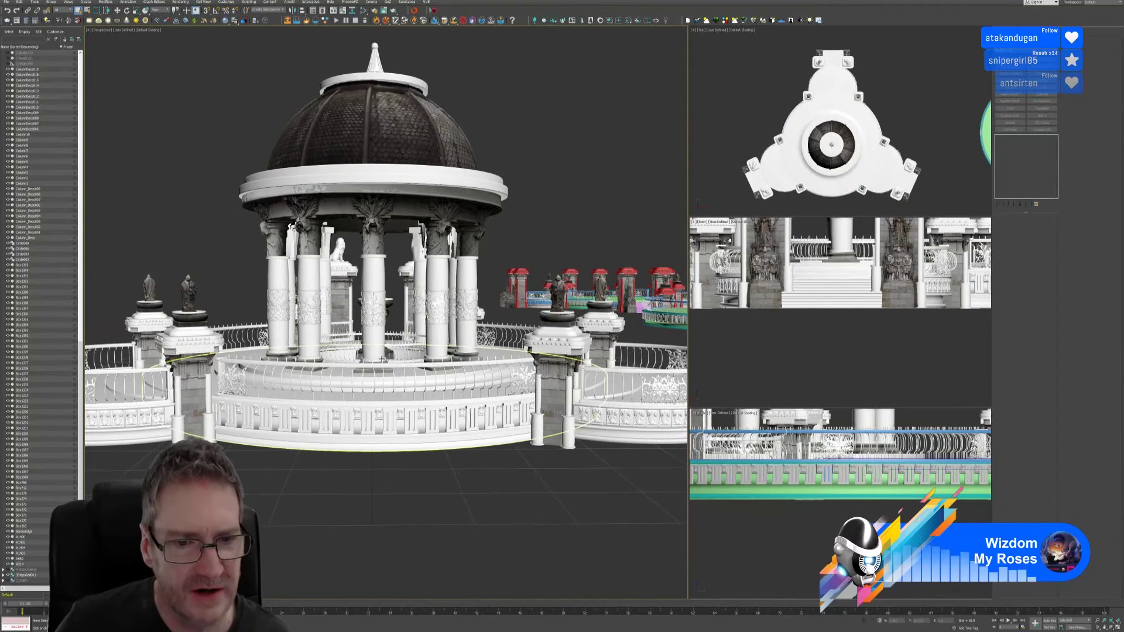
scroll(404, 378, up, 5)
scroll(403, 381, down, 2)
click(403, 383)
scroll(403, 383, down, 4)
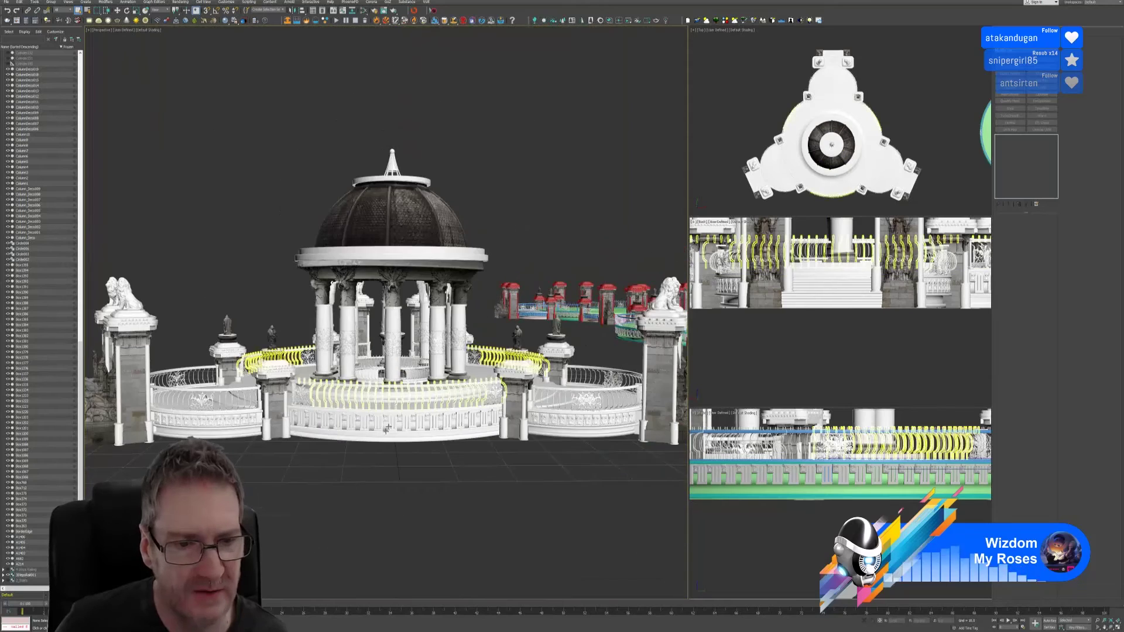
Step: Select the grouped section containing the statue pillars beside the curved base wall and open its group
alt+middle_drag(403, 384, 340, 466)
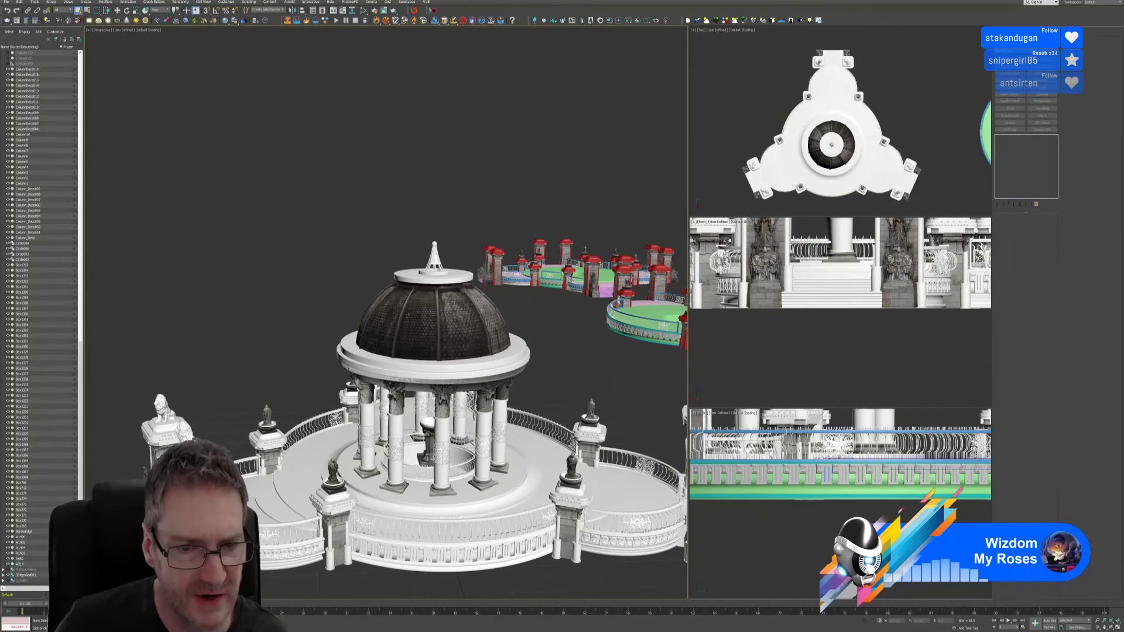
middle_drag(483, 598, 428, 574)
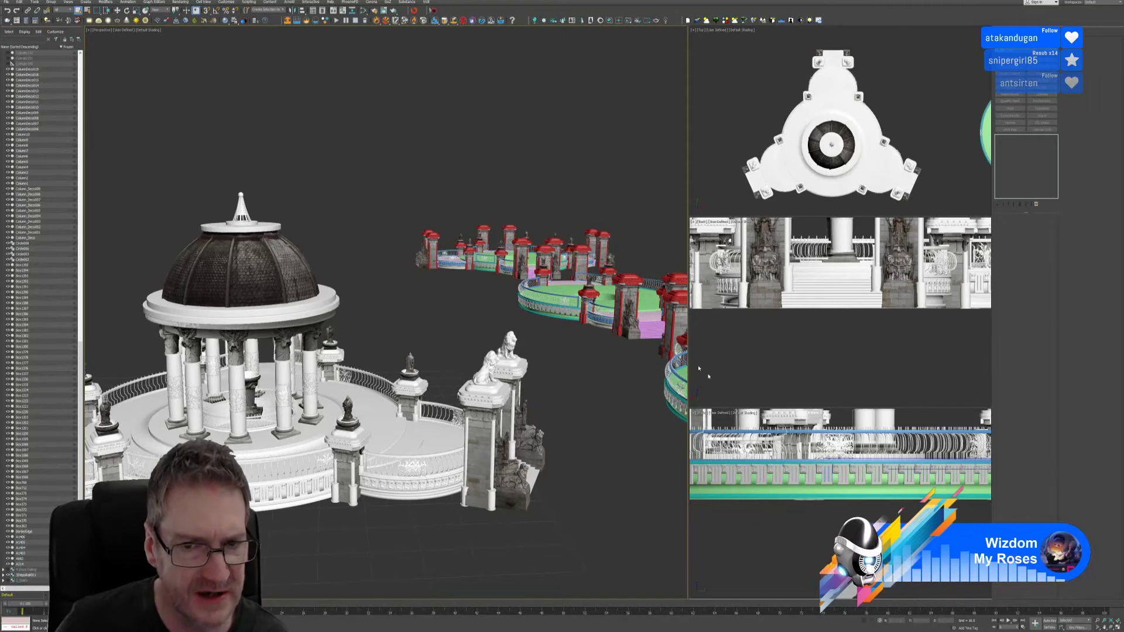
middle_drag(381, 528, 399, 503)
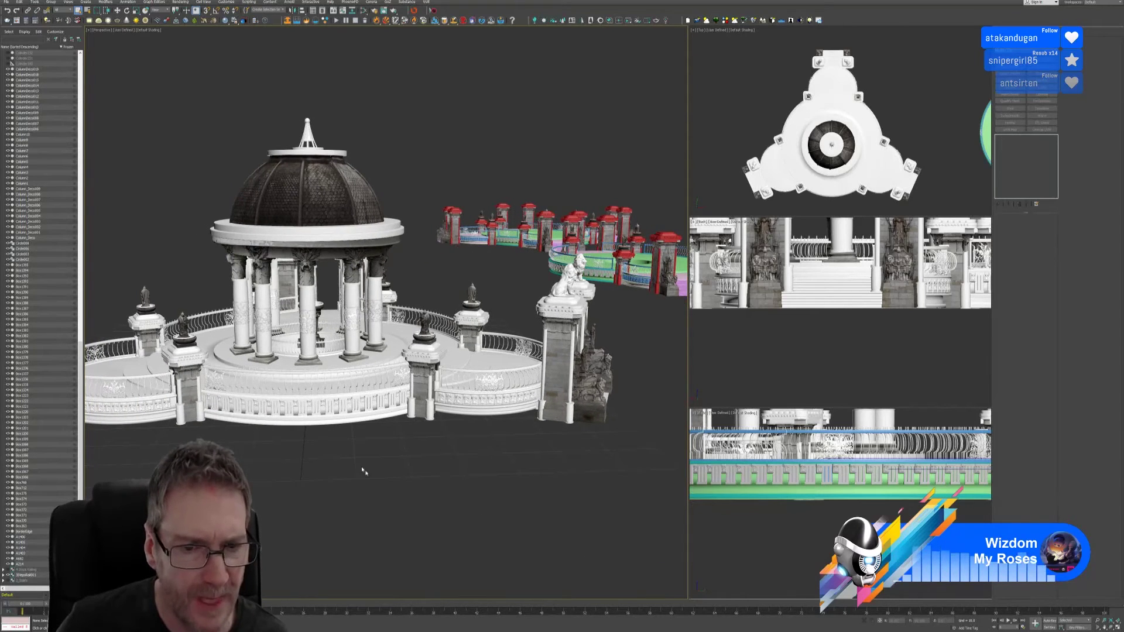
click(193, 374)
alt+middle_drag(193, 375, 281, 375)
scroll(310, 375, up, 5)
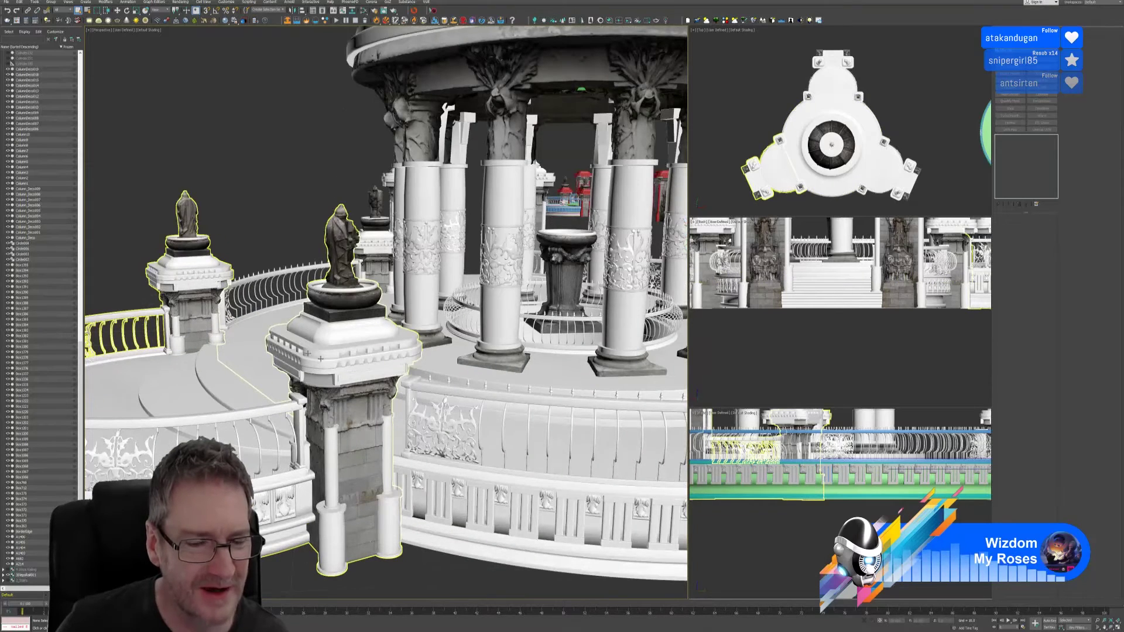
click(337, 344)
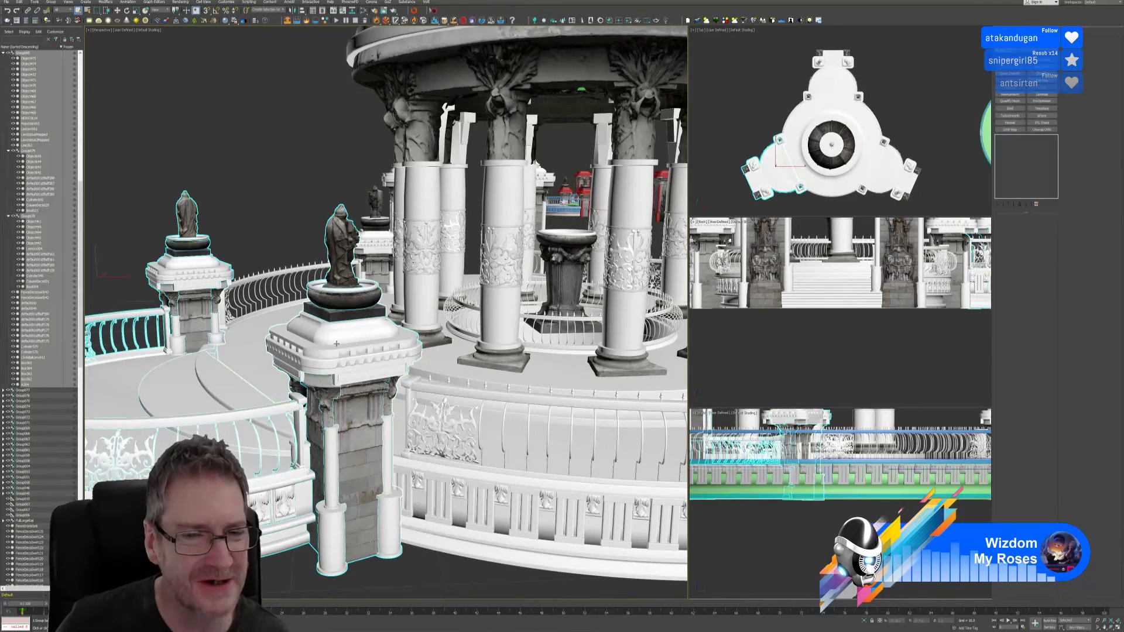
click(52, 3)
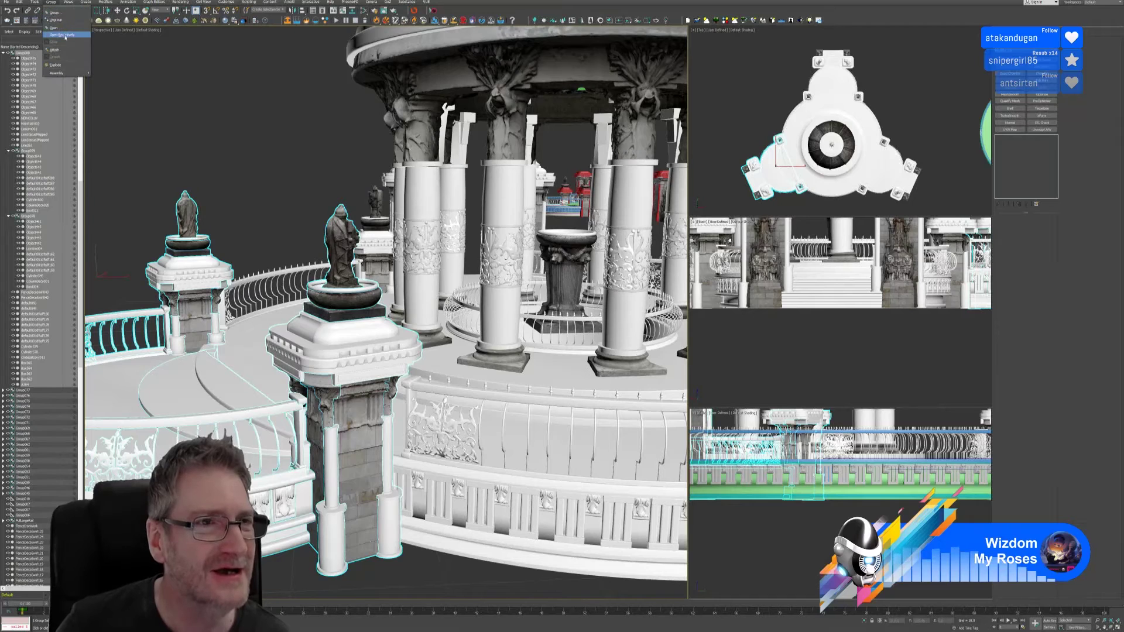
click(93, 49)
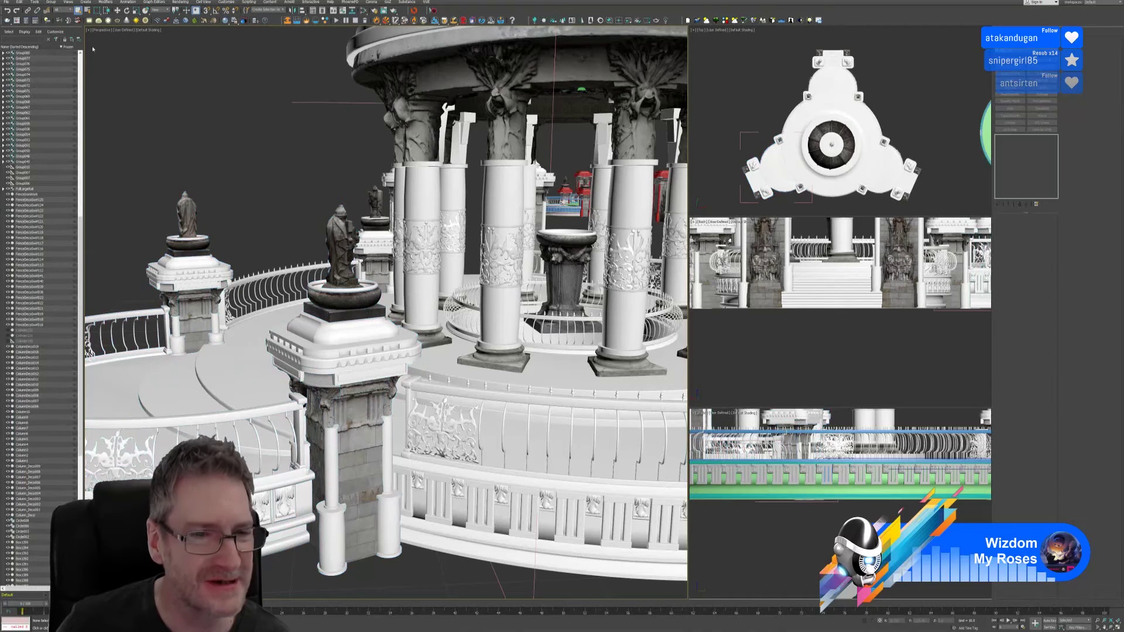
Step: Isolate the statue pillar next to the curved base wall and open its nested group
click(341, 335)
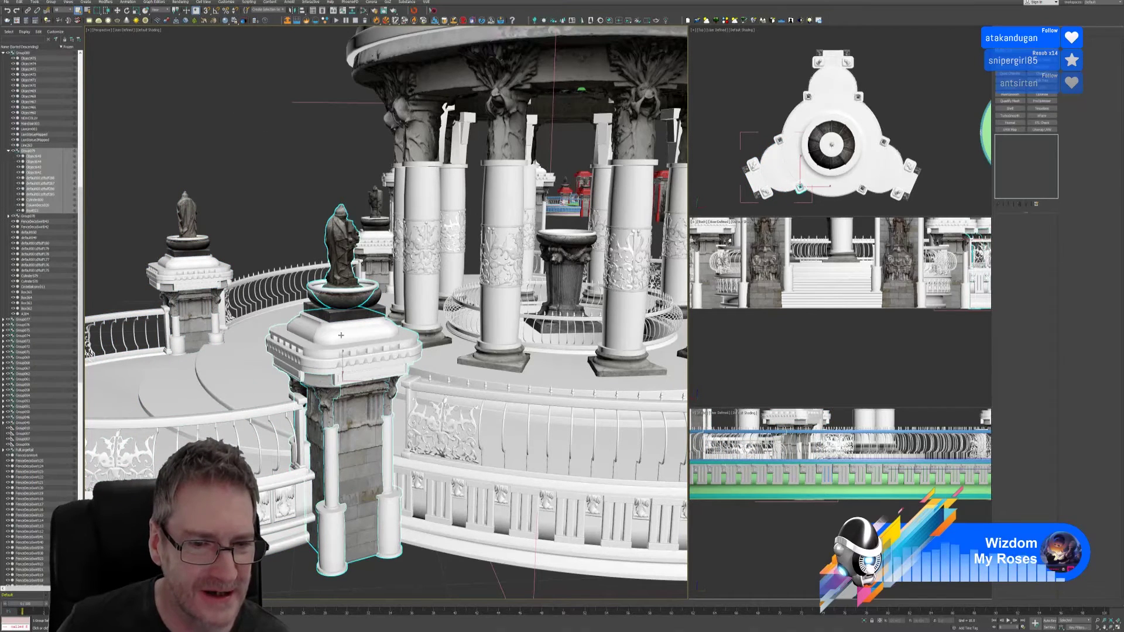
click(864, 623)
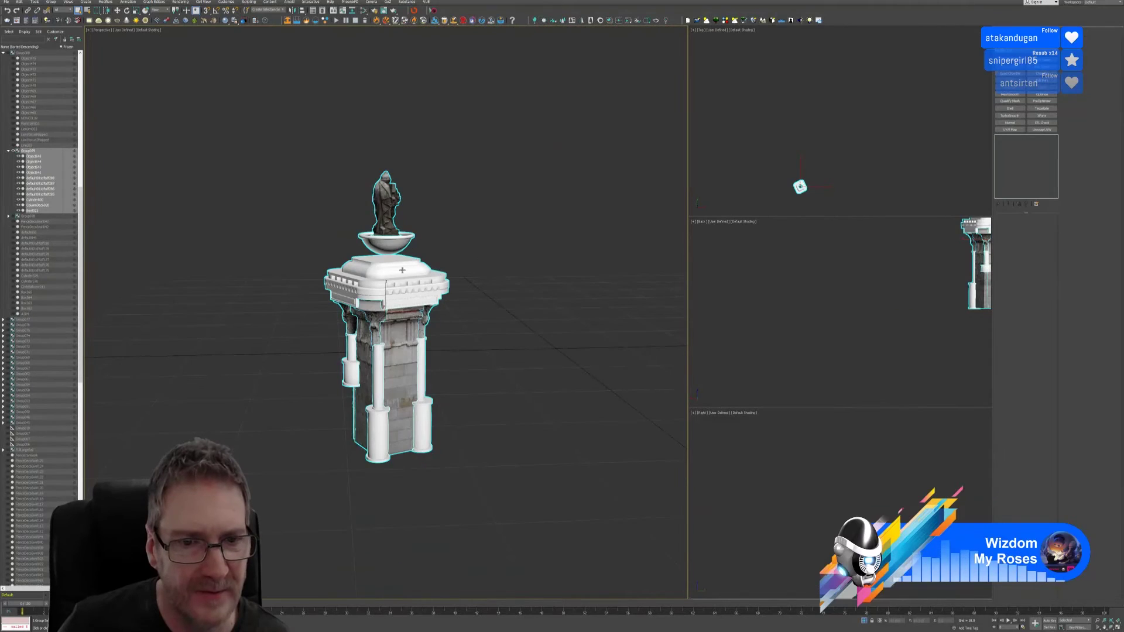
scroll(402, 270, up, 2)
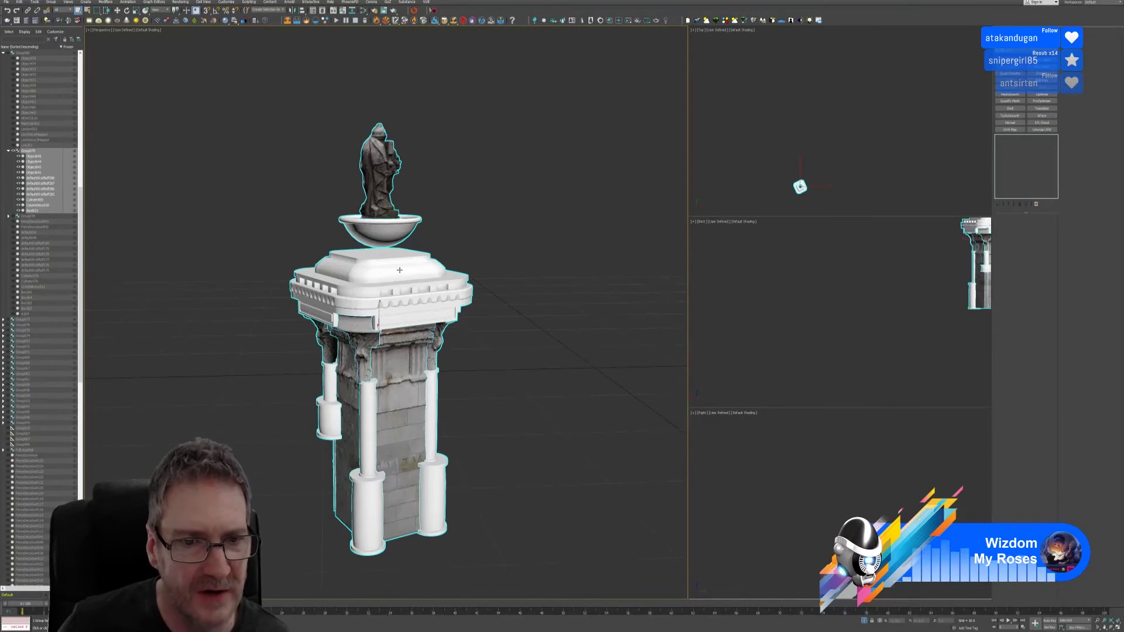
click(63, 10)
click(89, 38)
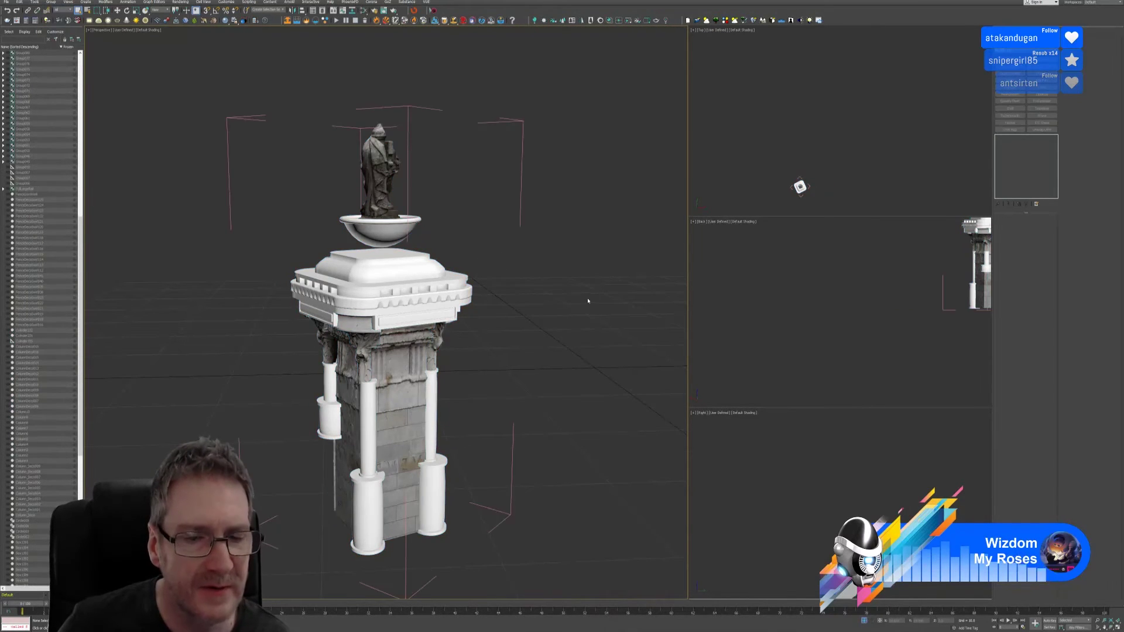
Step: Add an Edit Poly modifier to the pillar's white cap-and-column object and activate element selection
click(405, 276)
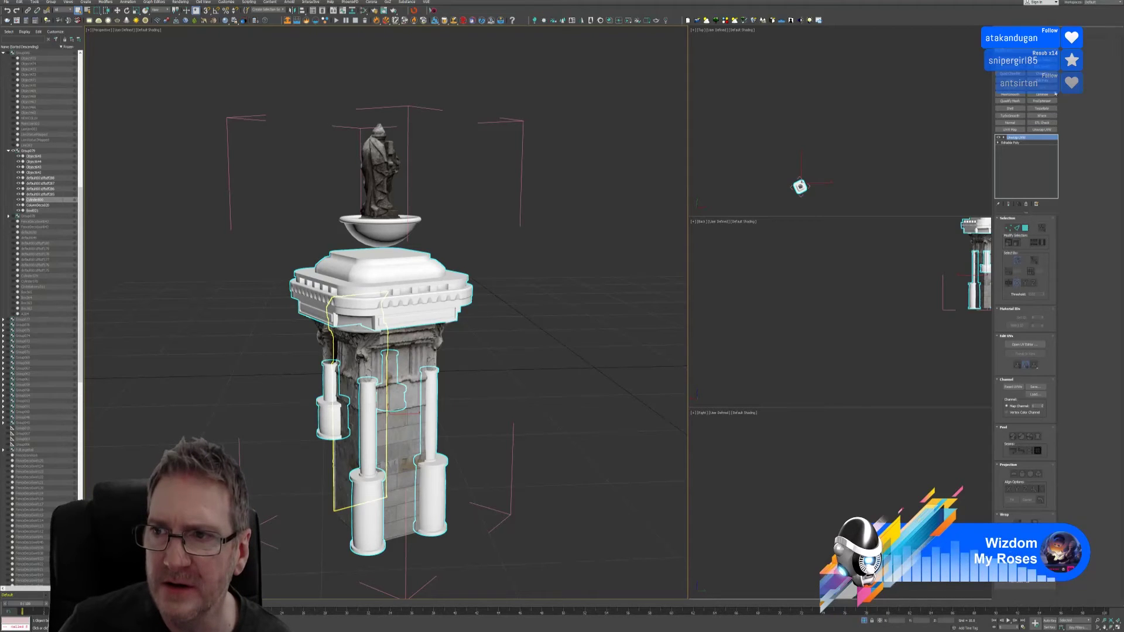
click(1042, 83)
click(1038, 266)
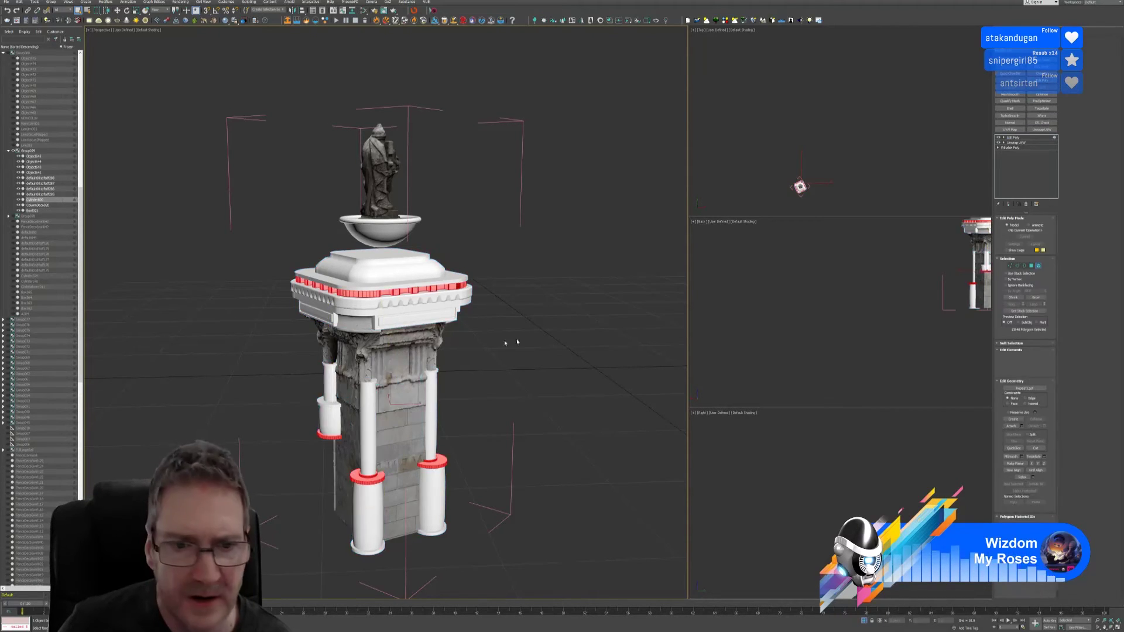
Step: Select the stacked moulding, dentil and top elements of the pillar cap and detach them as a clone
ctrl+click(370, 314)
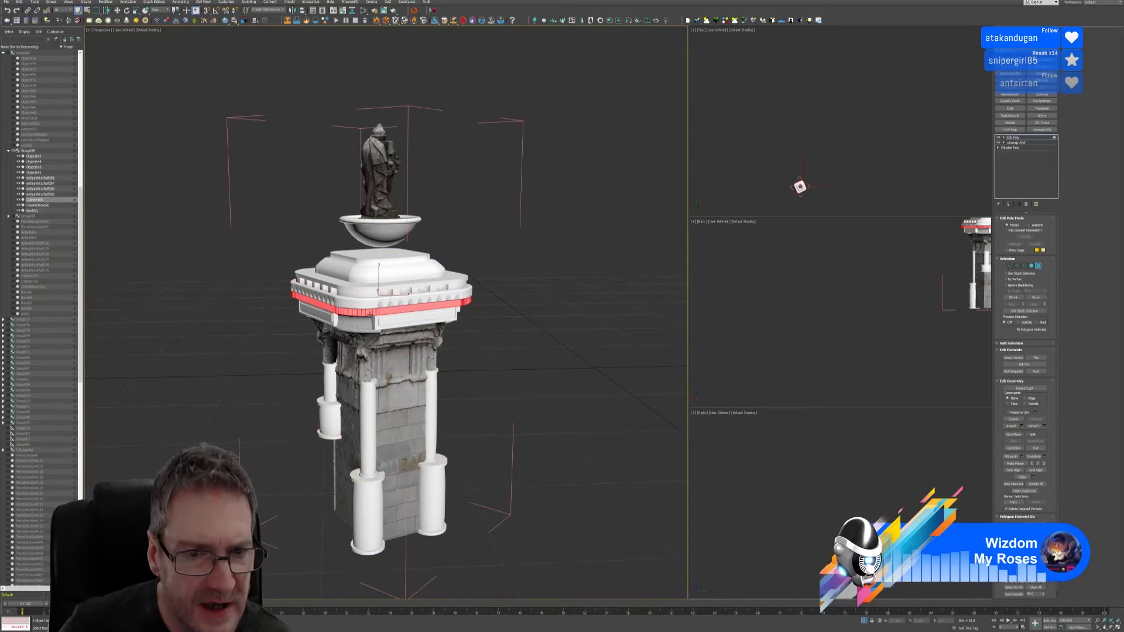
ctrl+click(368, 302)
ctrl+click(371, 291)
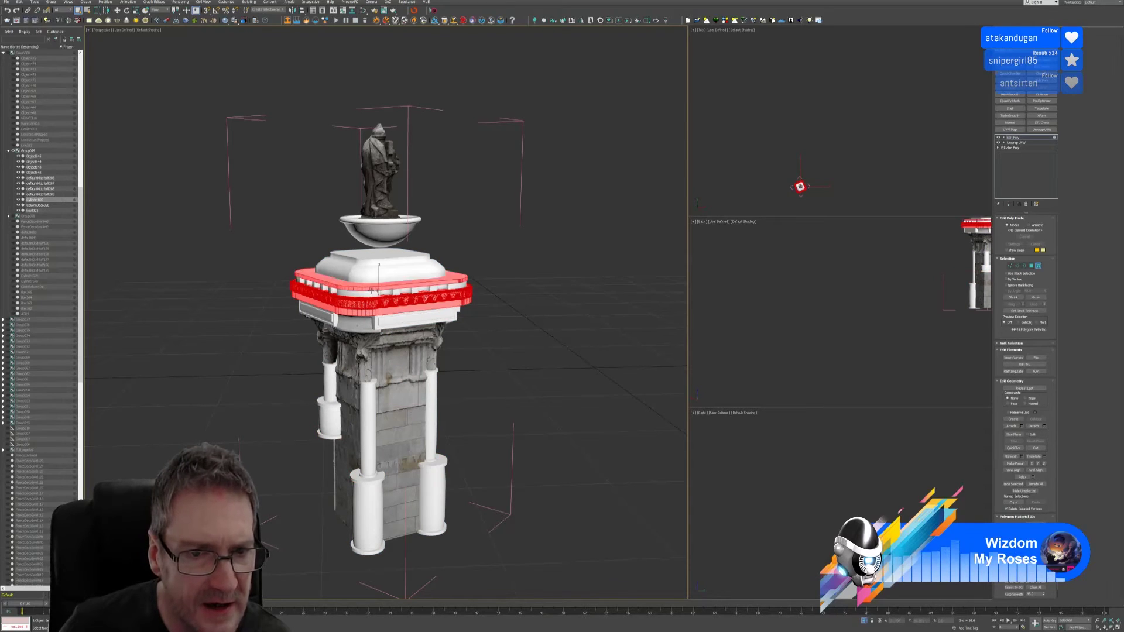
ctrl+click(371, 275)
ctrl+click(364, 293)
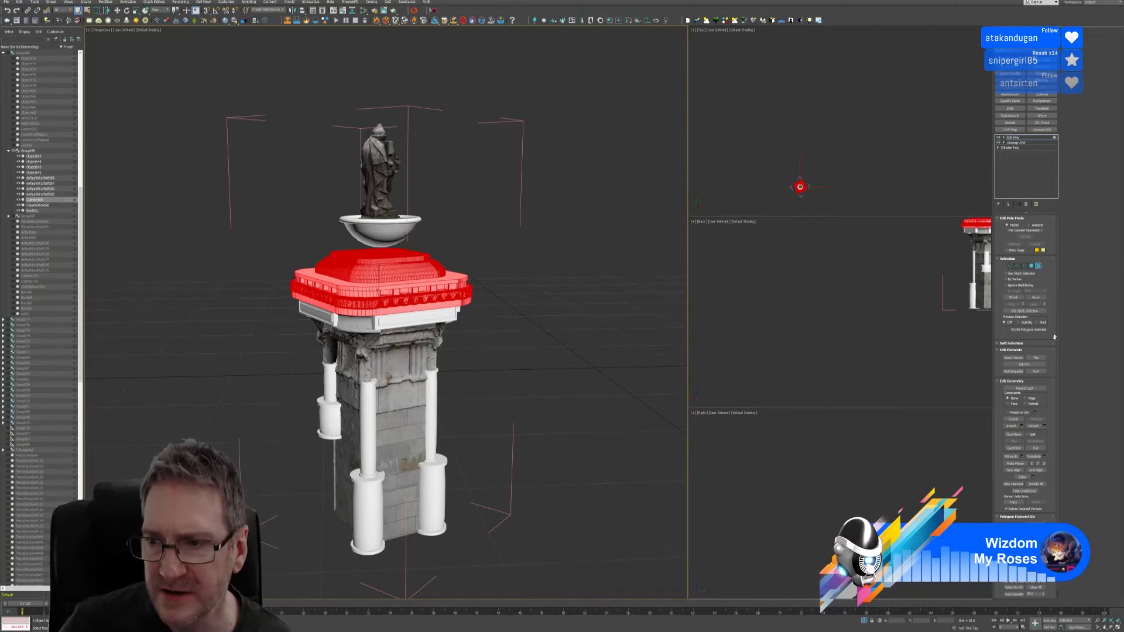
click(1046, 428)
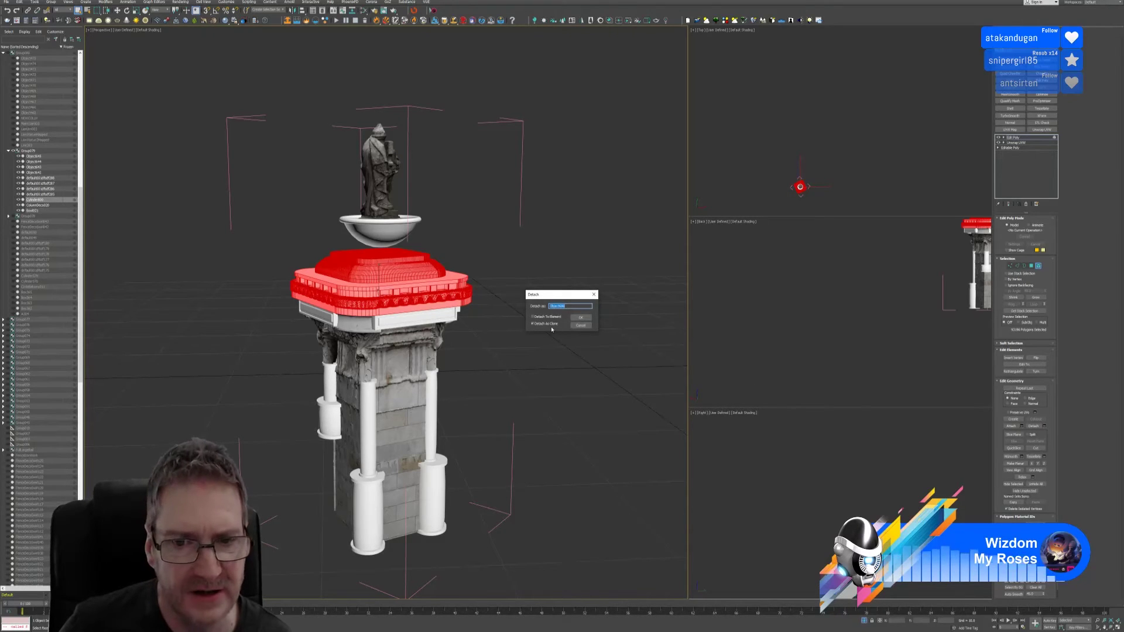
click(581, 317)
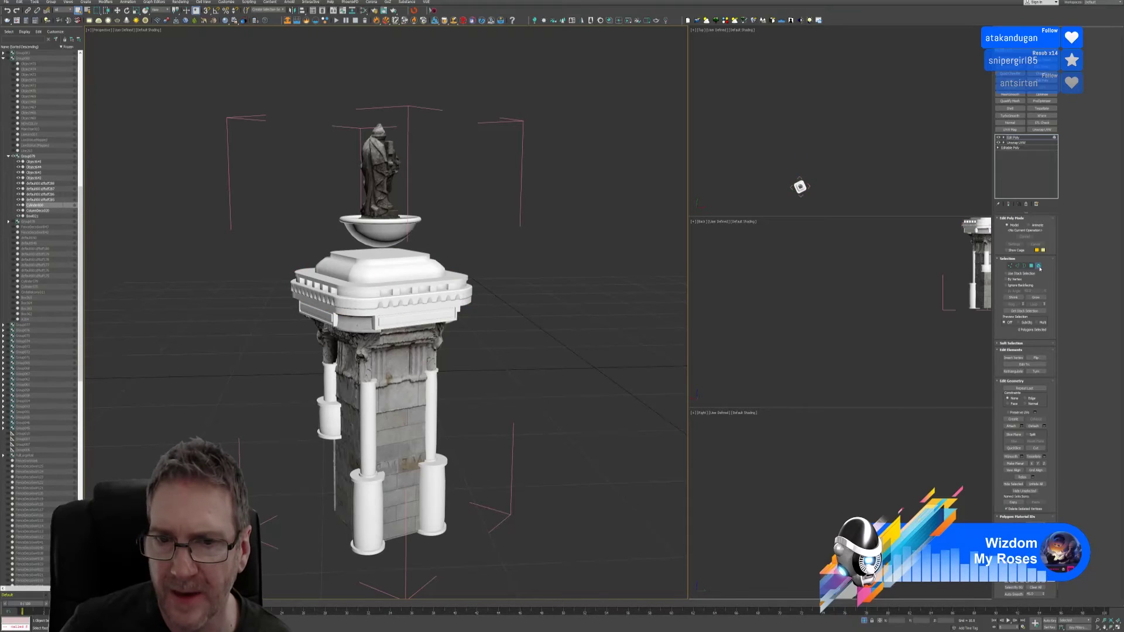
Step: Move the cloned cap along the X axis until it stands clear beside the pillar
click(404, 301)
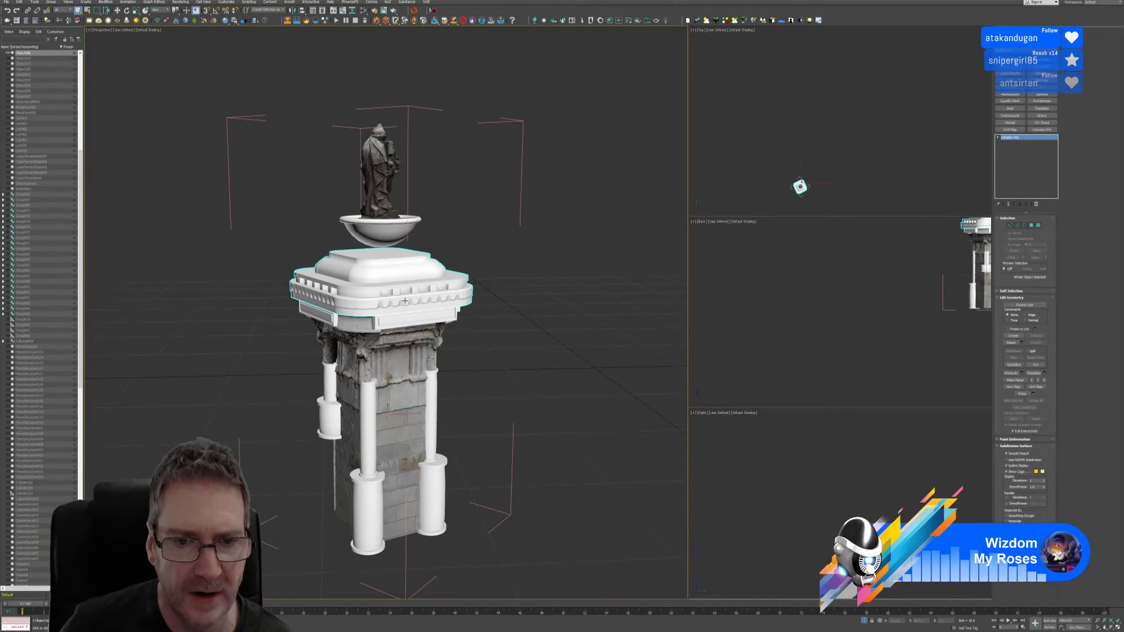
click(116, 11)
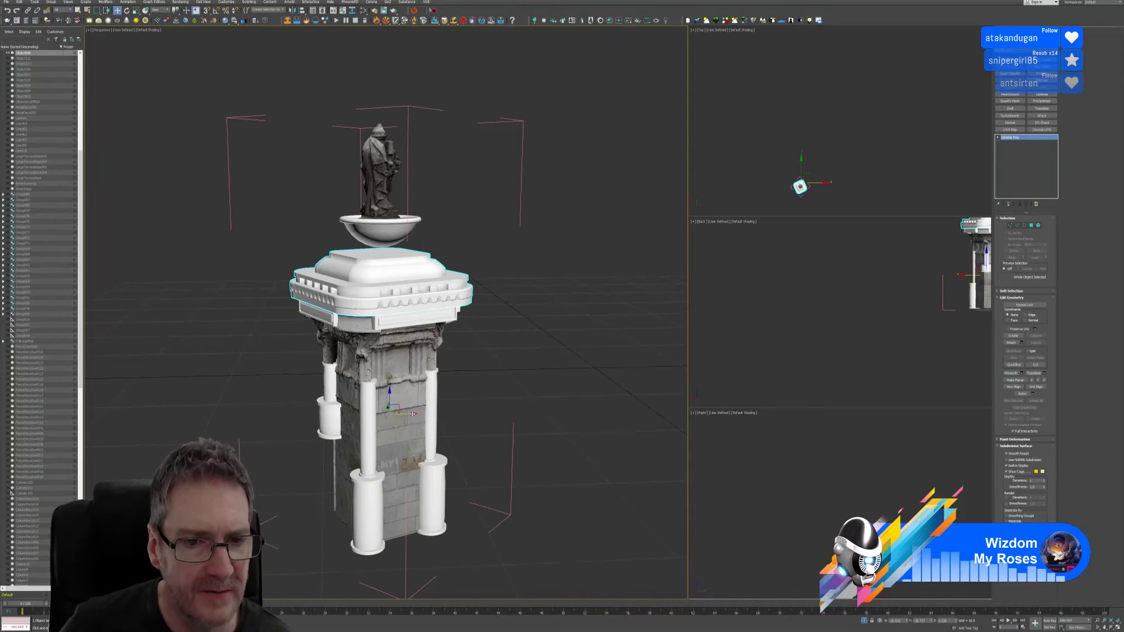
drag(413, 413, 589, 416)
Step: Select the original cap-and-column object inside the pillar and close the pillar's group
click(50, 2)
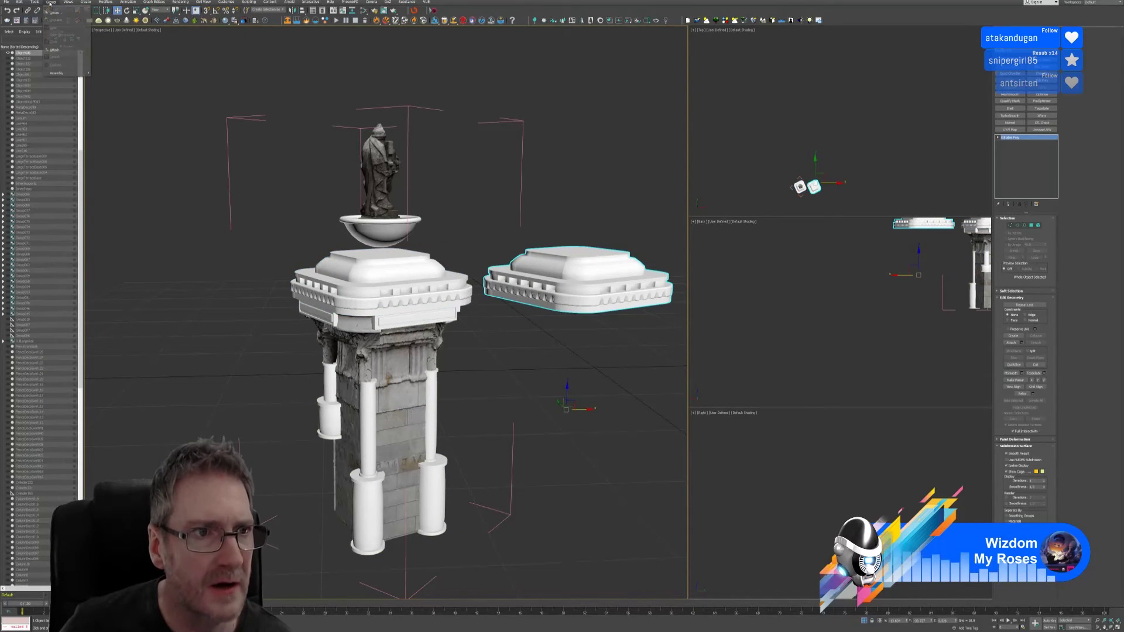
click(225, 170)
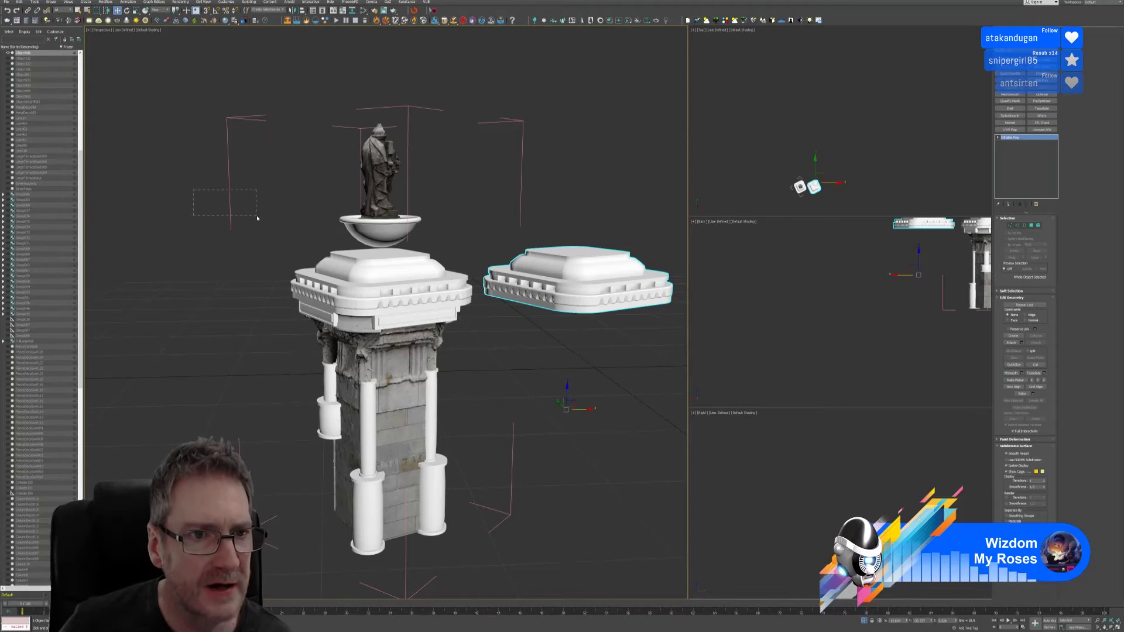
drag(257, 218, 257, 218)
click(381, 313)
click(329, 288)
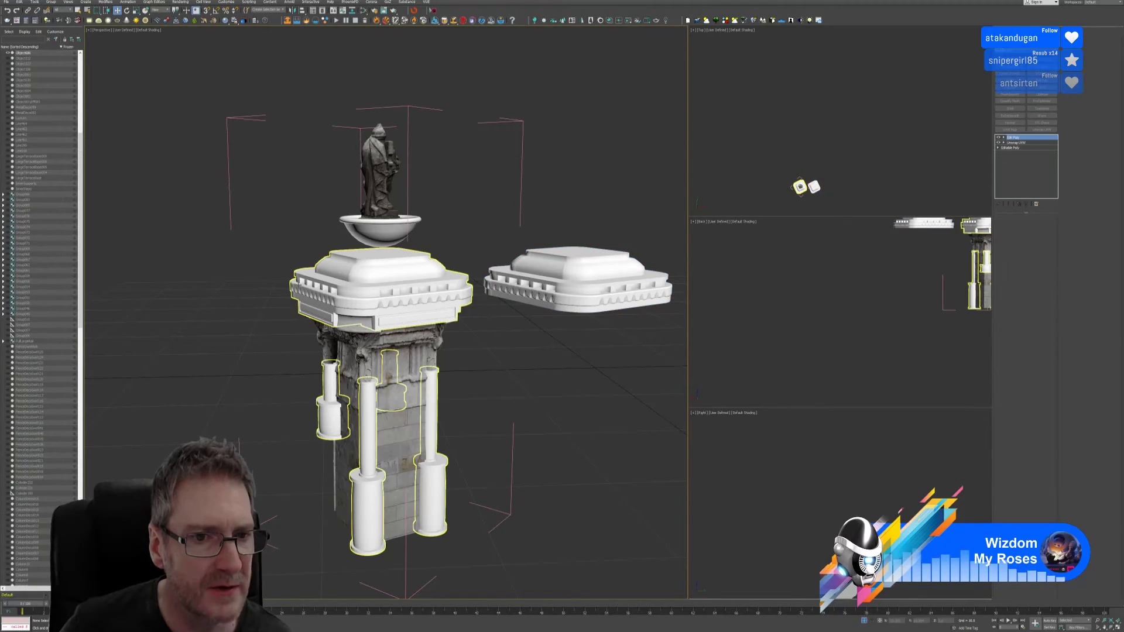
click(51, 2)
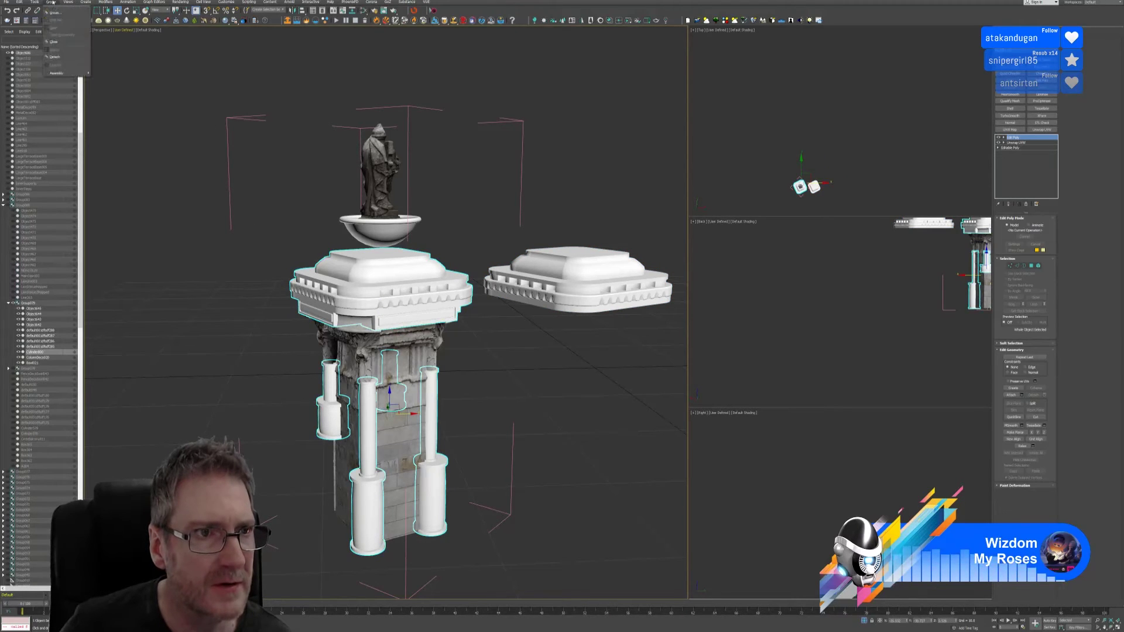
click(56, 40)
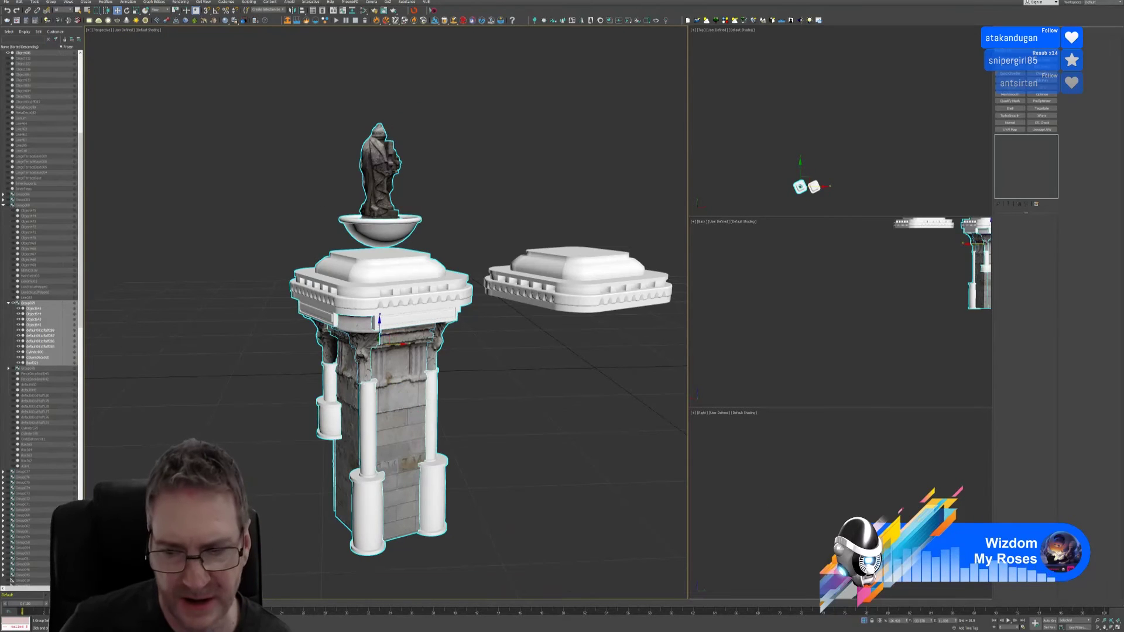
Step: Exit isolation, then isolate the cloned cap together with the dark stone pedestal at the pavilion's centre
key(alt+q)
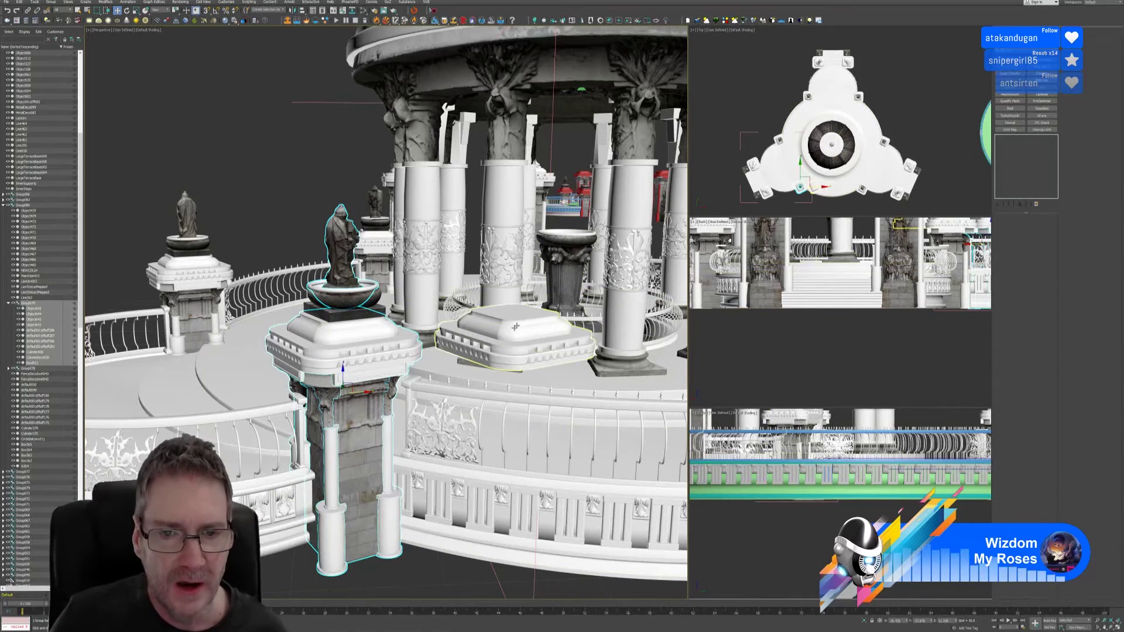
middle_drag(515, 326, 457, 310)
click(458, 310)
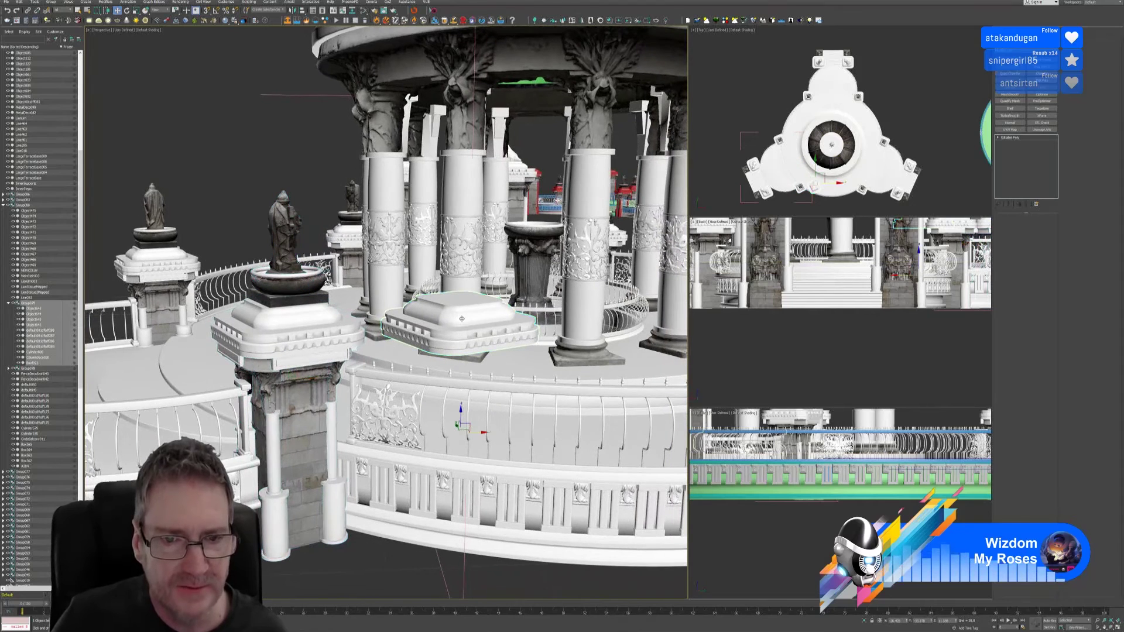
ctrl+click(537, 275)
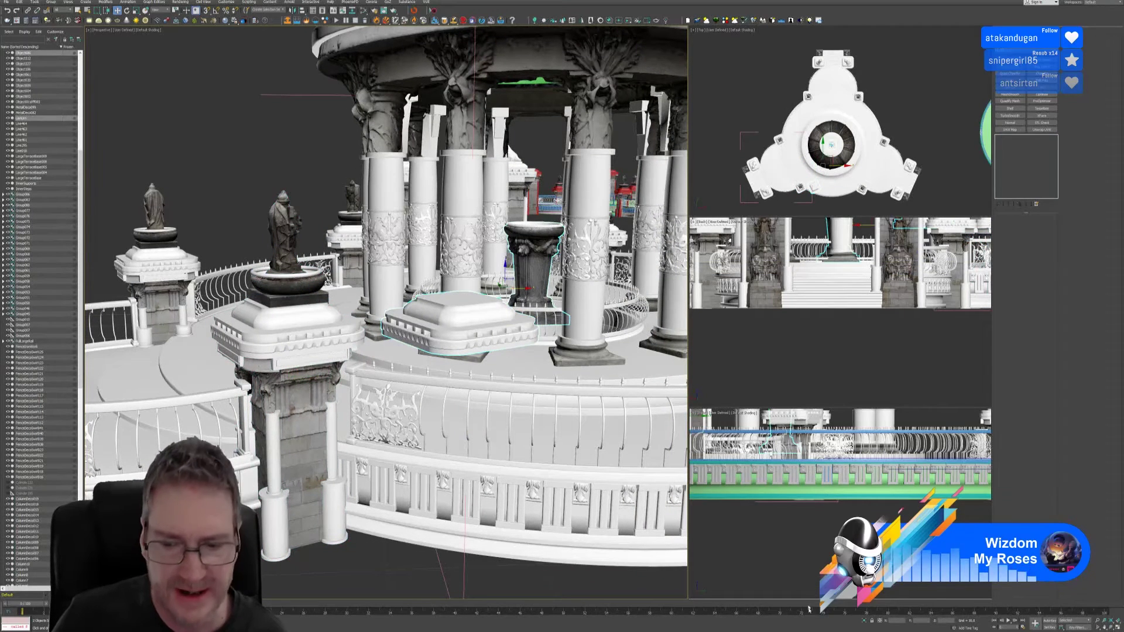
key(alt+q)
Step: Center the cloned cap's pivot to the object and leave pivot editing
click(310, 340)
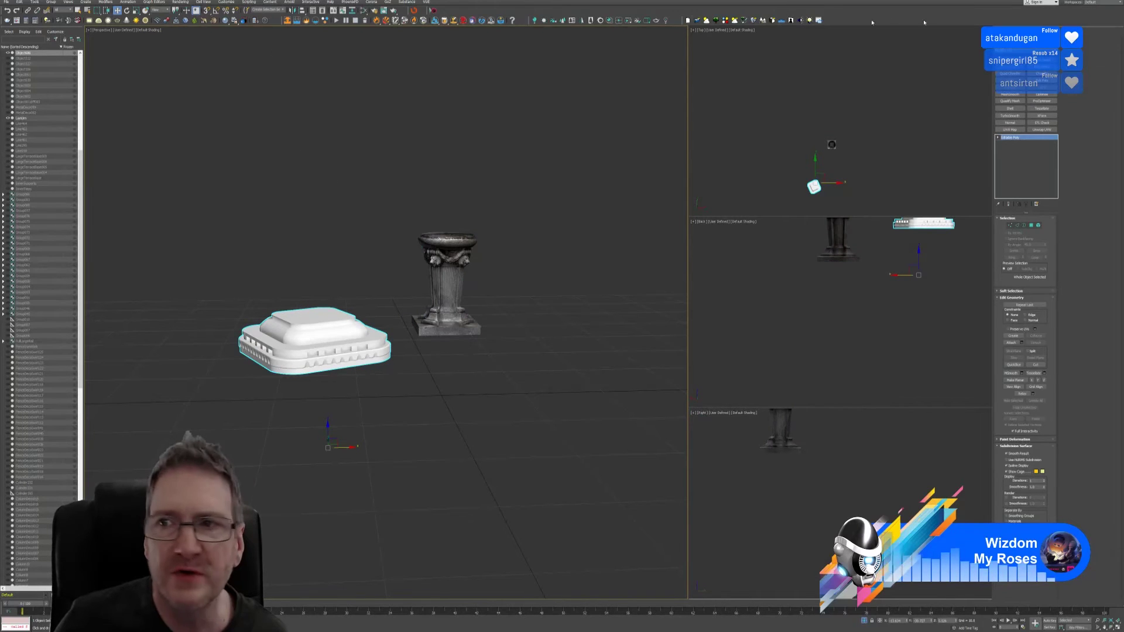
click(1020, 36)
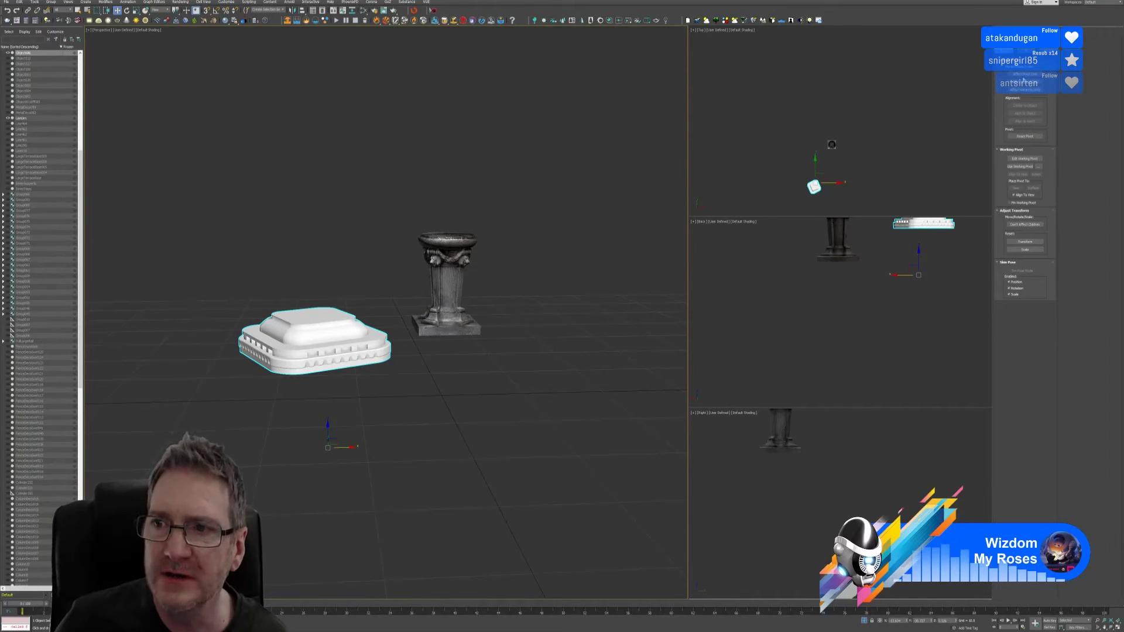
click(1025, 75)
click(1025, 105)
click(1024, 74)
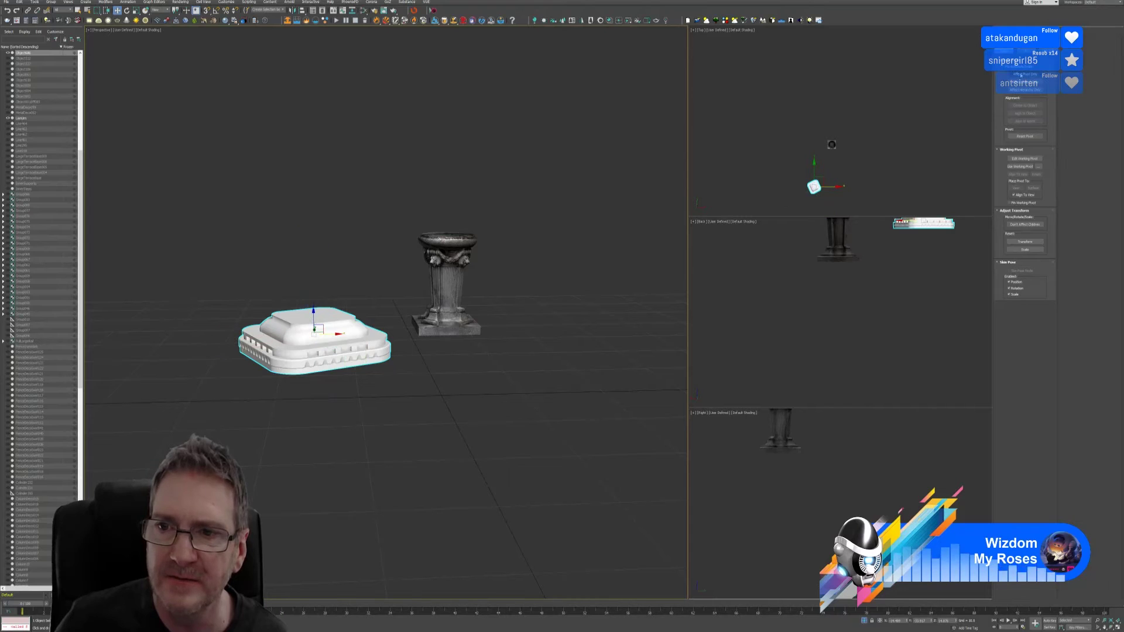
Step: Rotate the cloned cap in the top view until its sides are square to the axes, and return to the Move tool
middle_drag(756, 166, 726, 160)
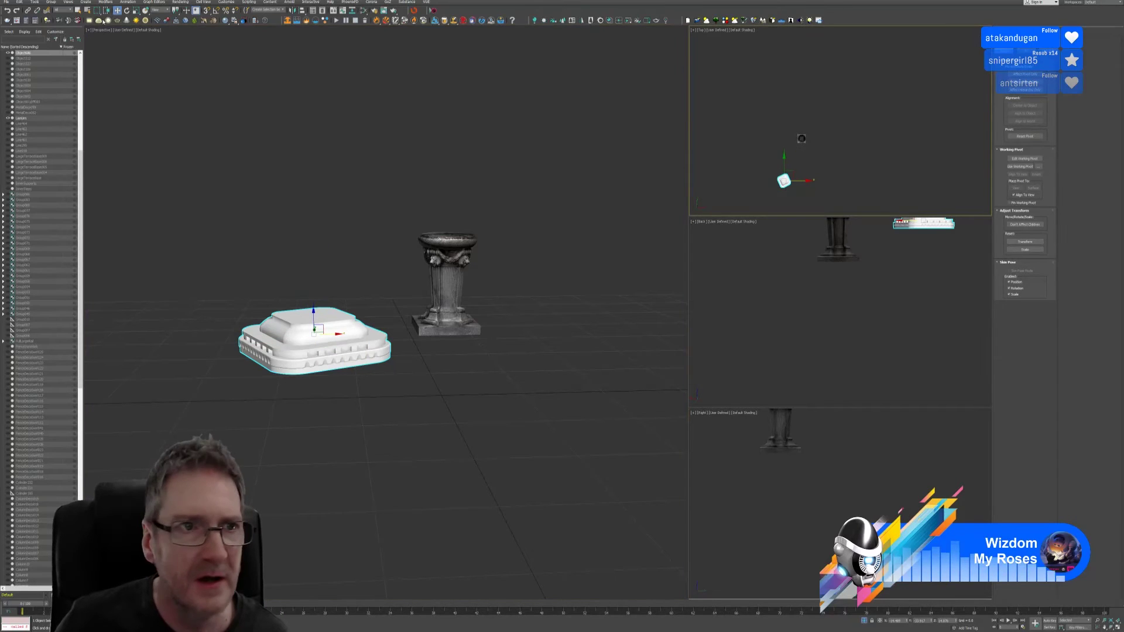
click(127, 10)
scroll(780, 213, up, 5)
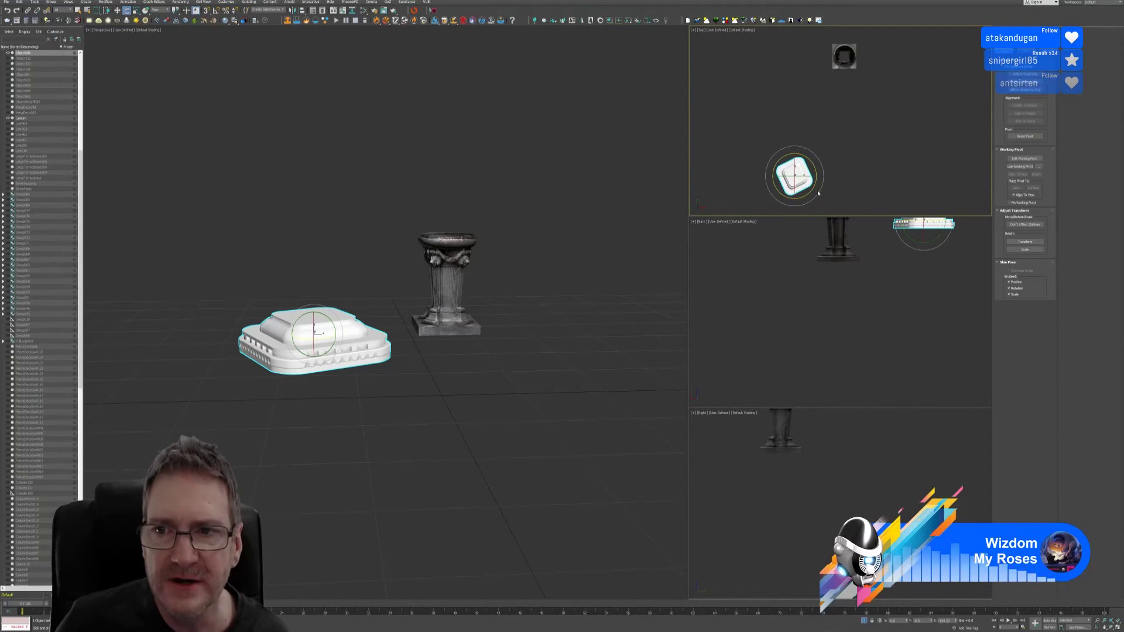
drag(815, 166, 834, 174)
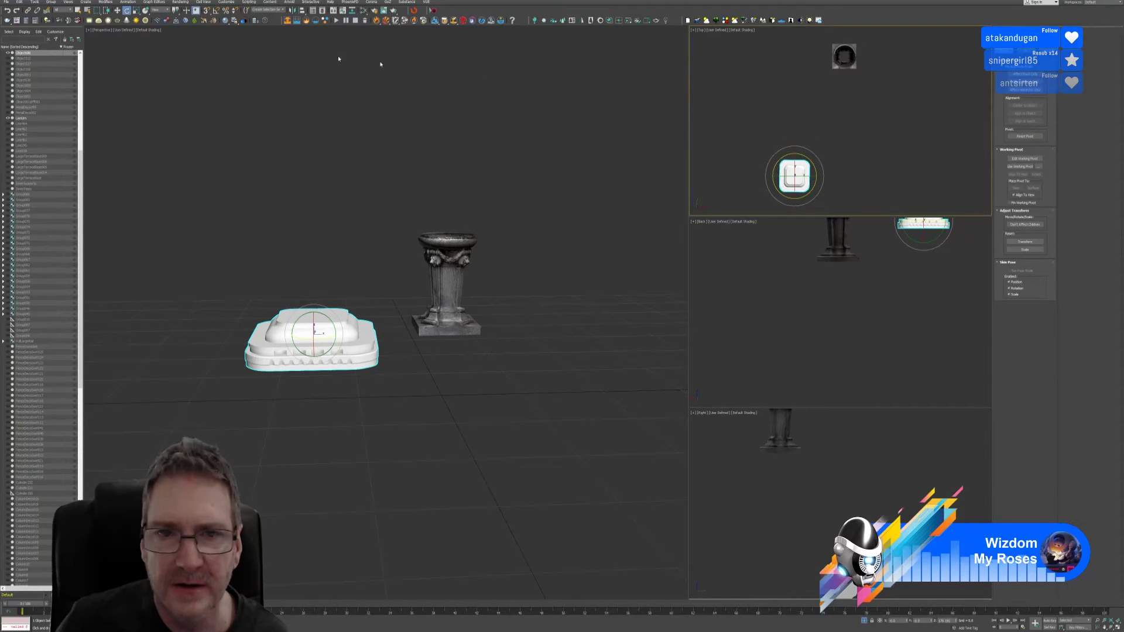
key(w)
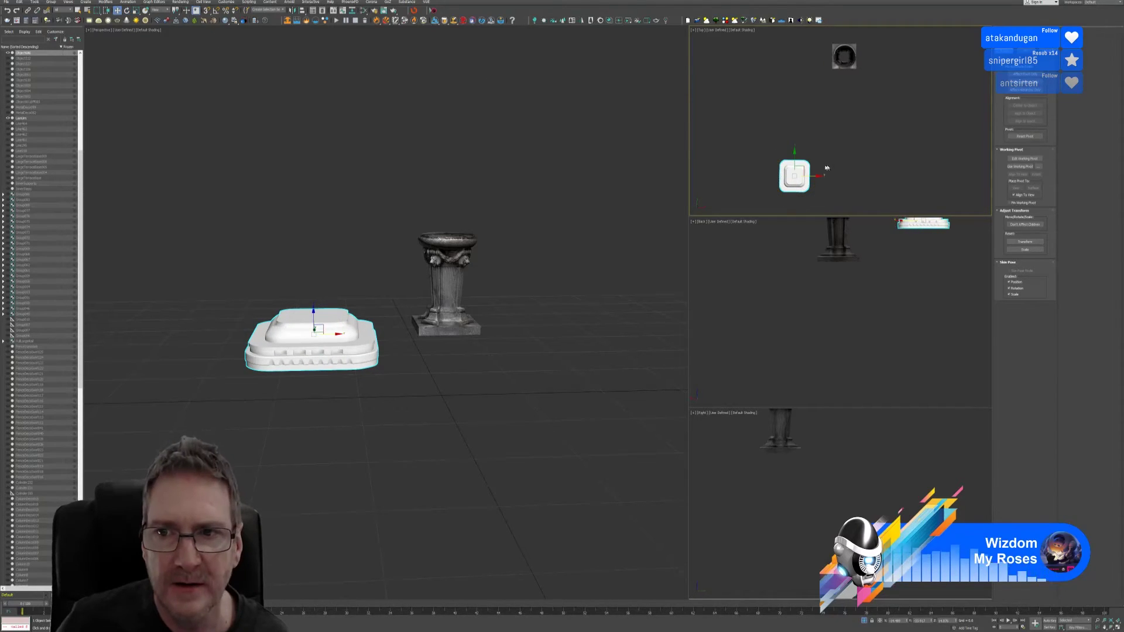
Step: Move the cloned cap beneath the dark pedestal and center it under the pedestal's foot in the top view
drag(803, 169, 853, 49)
middle_drag(861, 282, 859, 357)
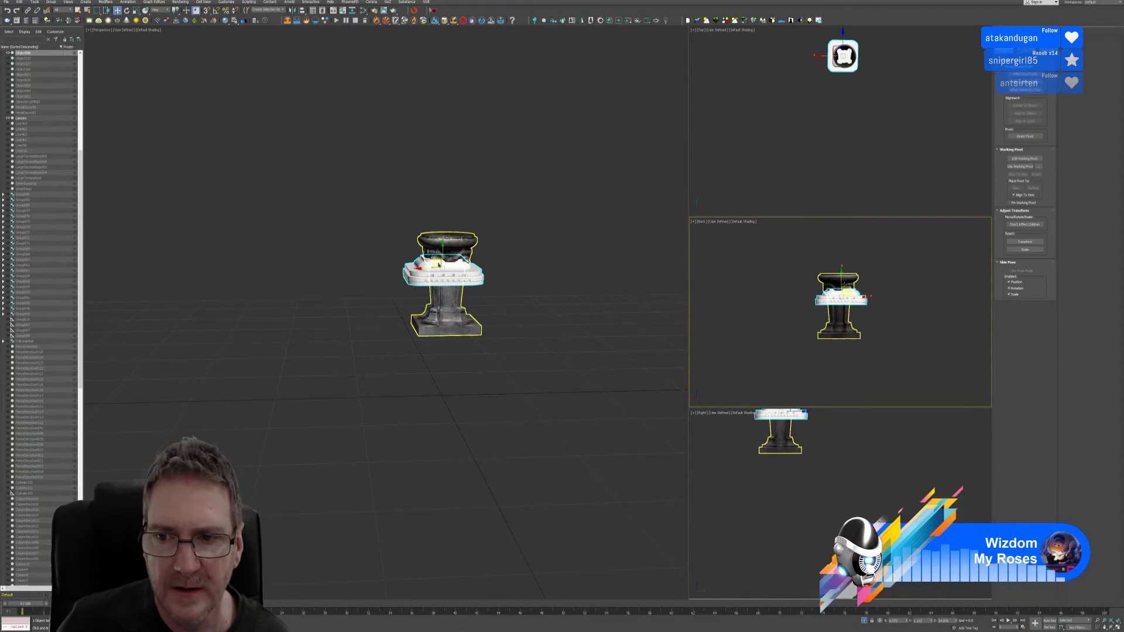
drag(843, 285, 845, 332)
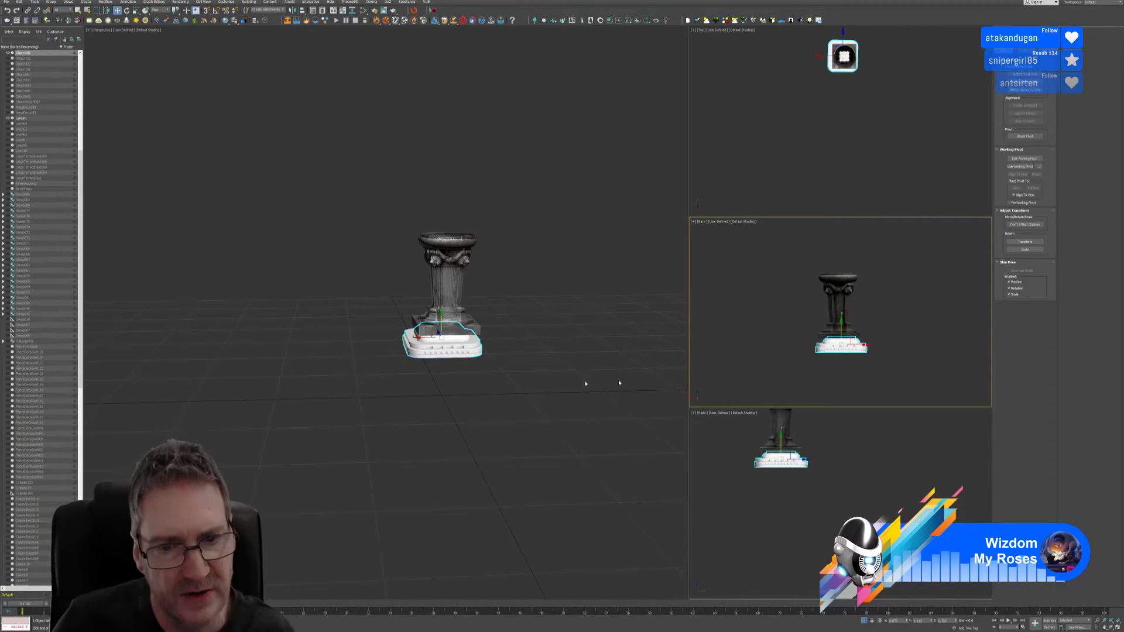
middle_drag(537, 353, 527, 357)
key(z)
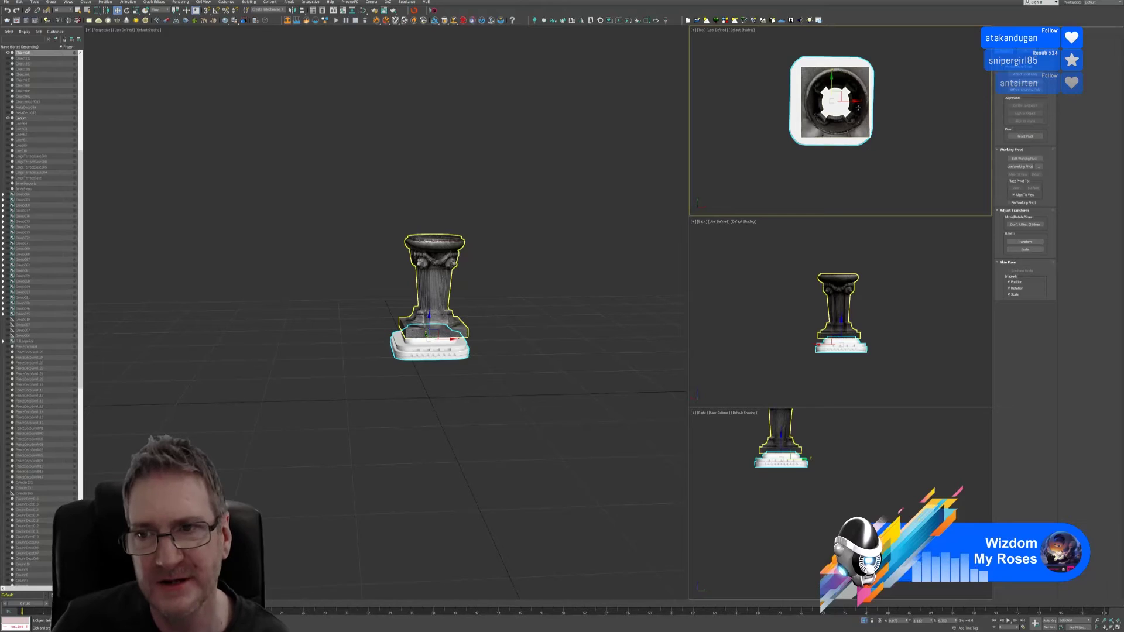
mouse_move(850, 102)
mouse_down()
mouse_move(841, 86)
mouse_move(853, 105)
mouse_up()
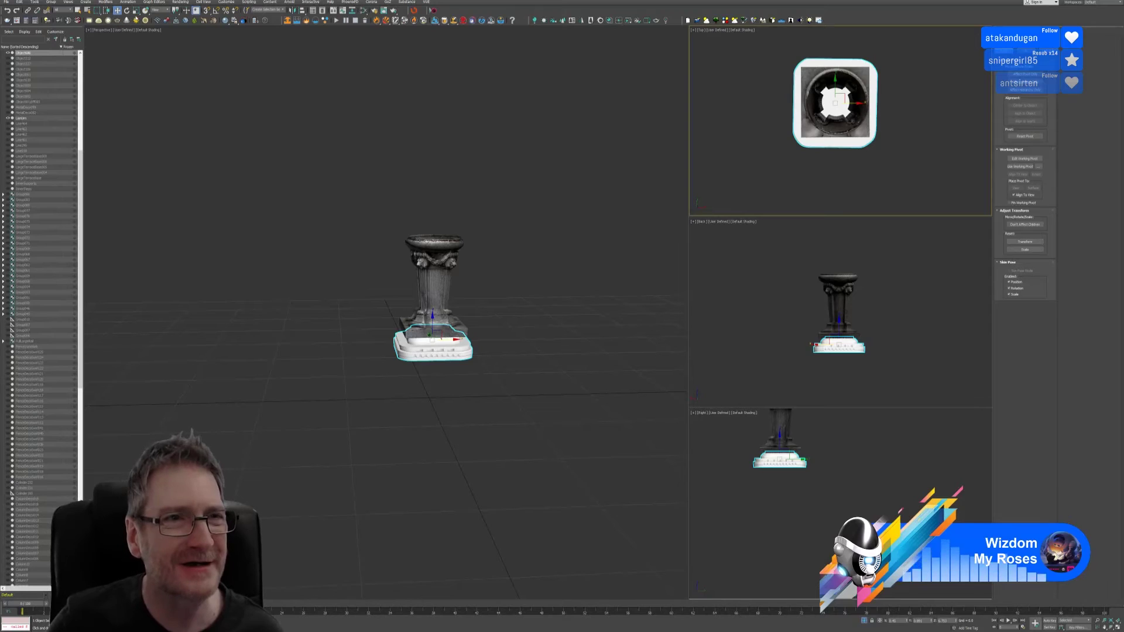
Step: Scale the cloned cap up uniformly until it is clearly wider than the pedestal's foot, and return to the Move tool
click(136, 10)
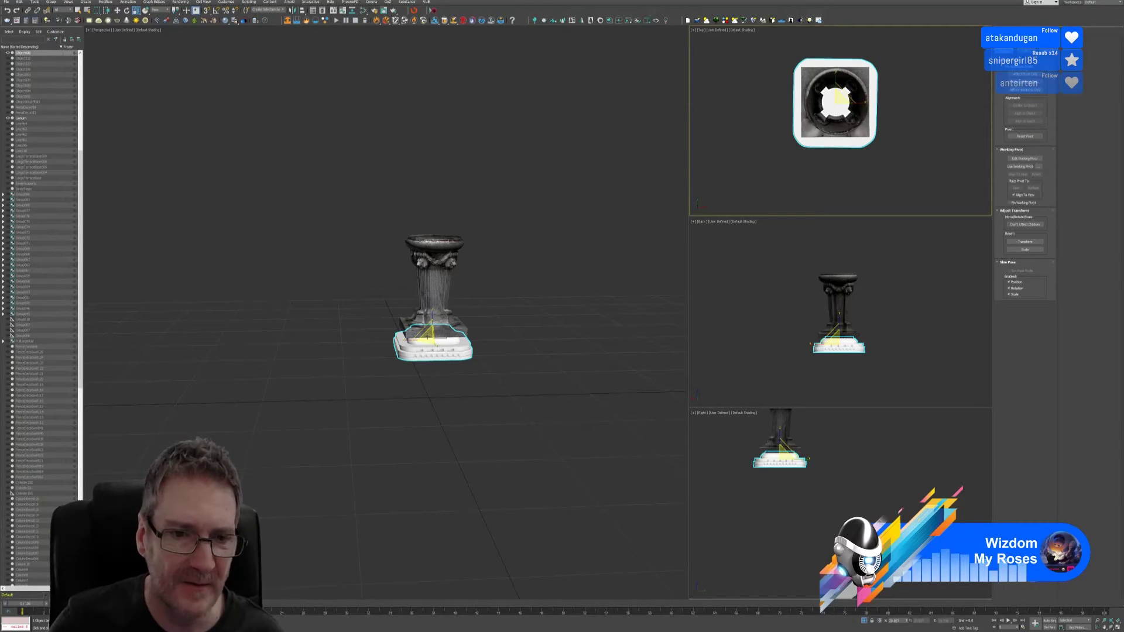
middle_drag(431, 336, 448, 336)
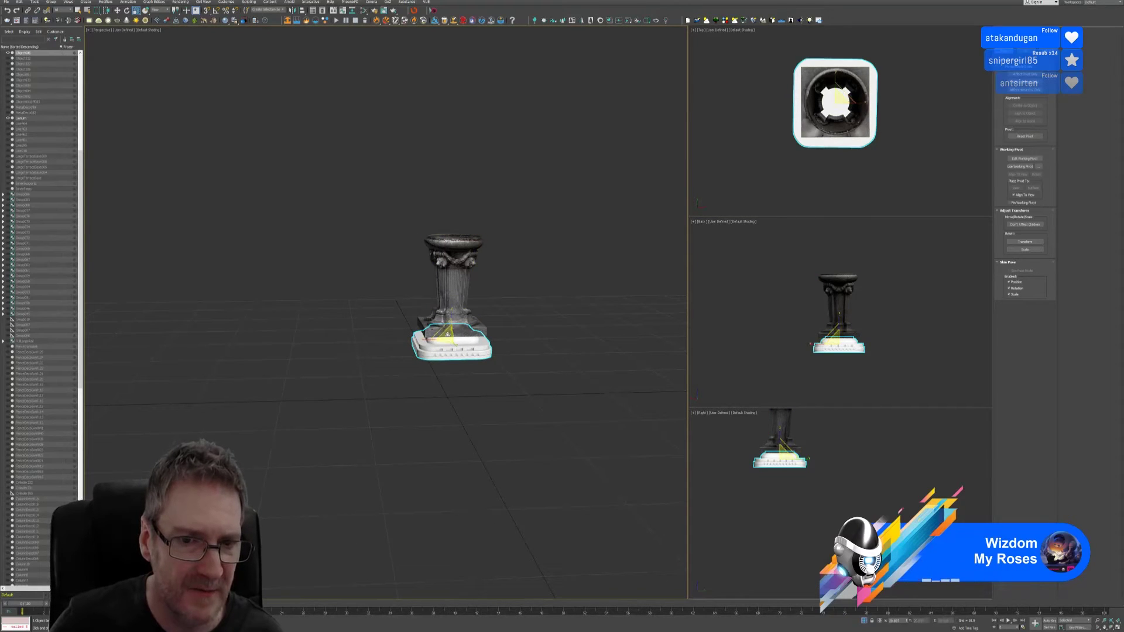
drag(446, 340, 464, 312)
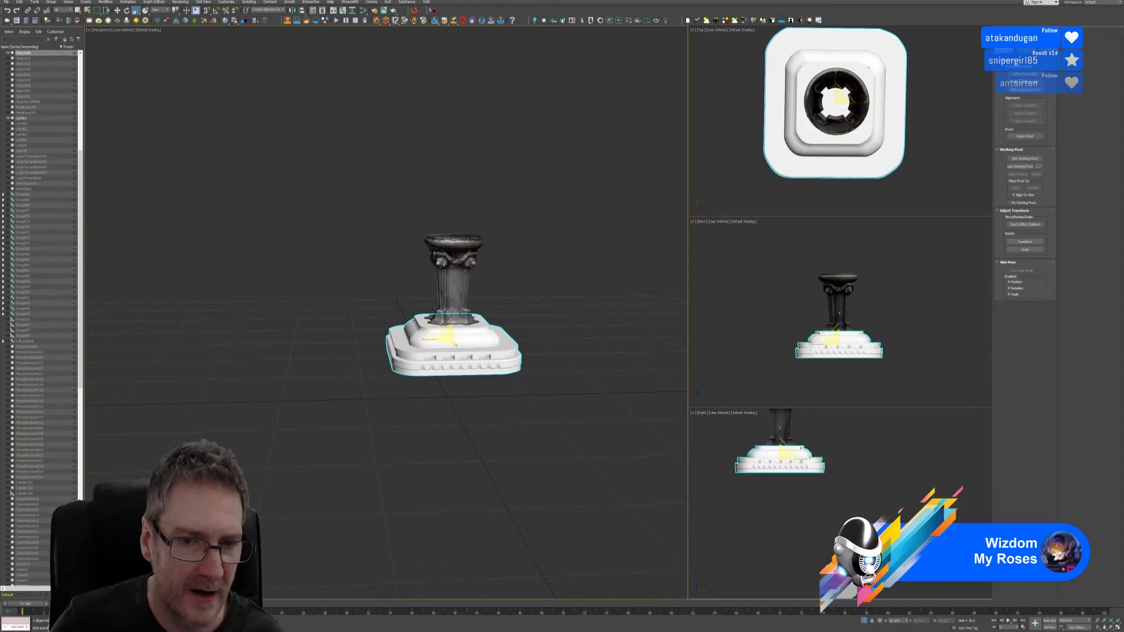
click(117, 10)
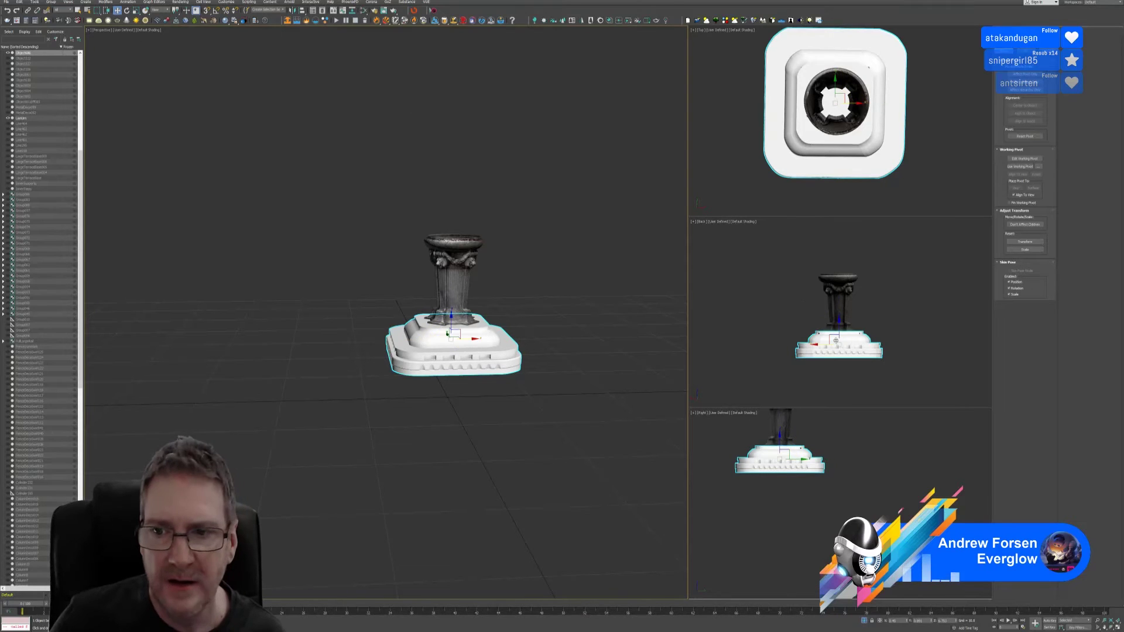
Step: Lower the enlarged cap until its upper surface meets the pedestal's underside, and re-center it under the pedestal
scroll(841, 351, up, 3)
mouse_move(836, 318)
mouse_down()
mouse_move(837, 345)
mouse_move(846, 332)
mouse_up()
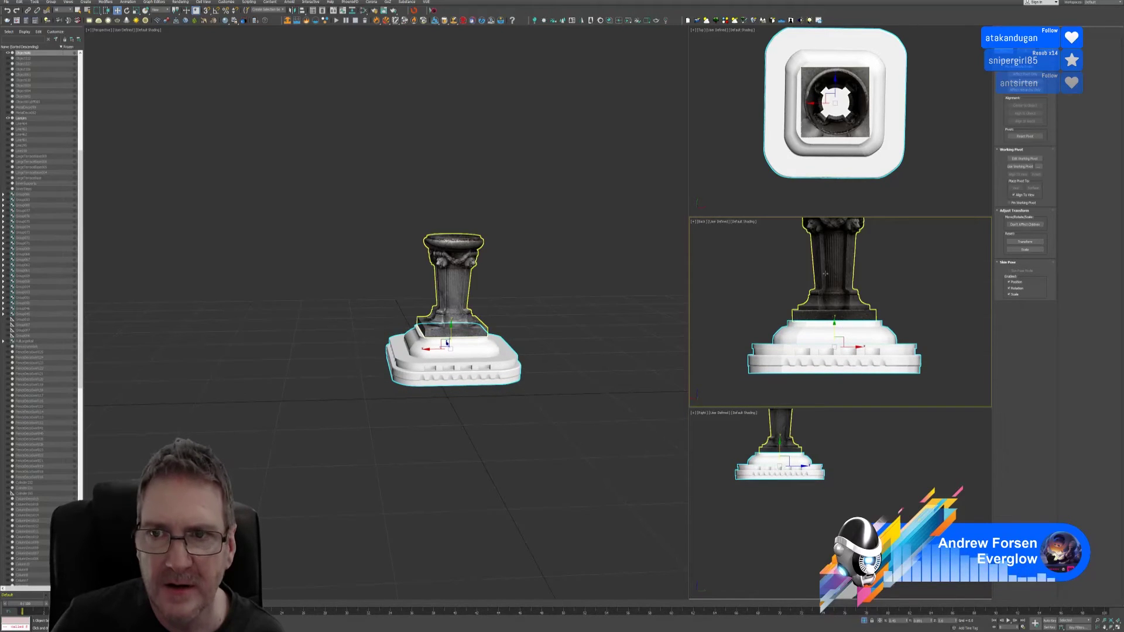
middle_drag(831, 117, 822, 117)
drag(826, 86, 842, 103)
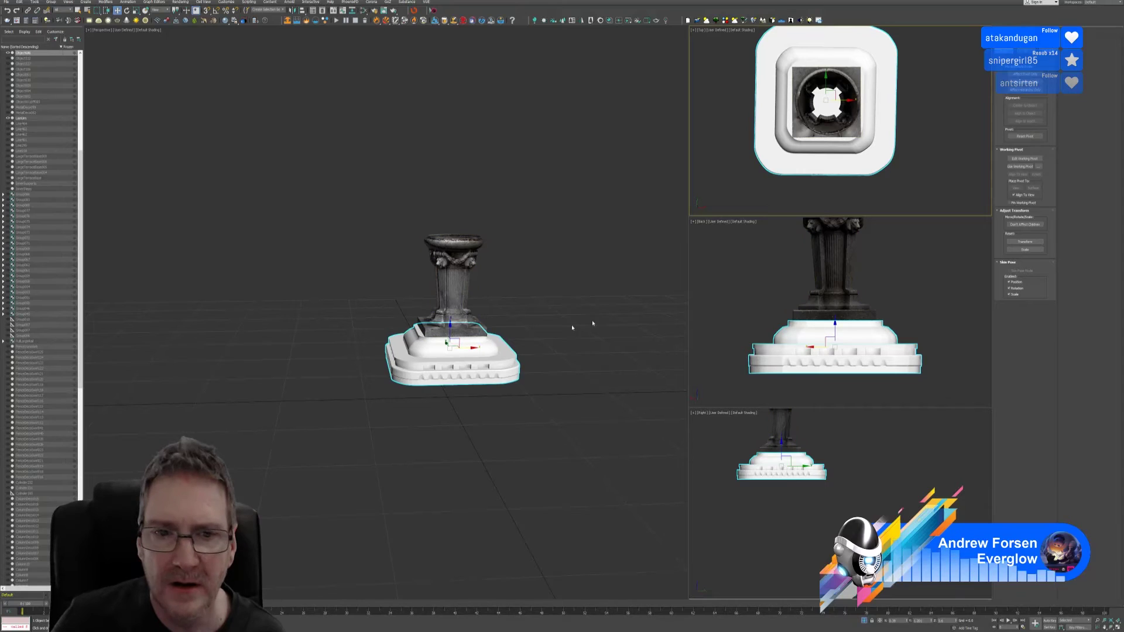
Step: Select the dark pedestal, look over its fit on the base, and inspect its modifier stack and the stack options
alt+middle_drag(574, 323, 514, 303)
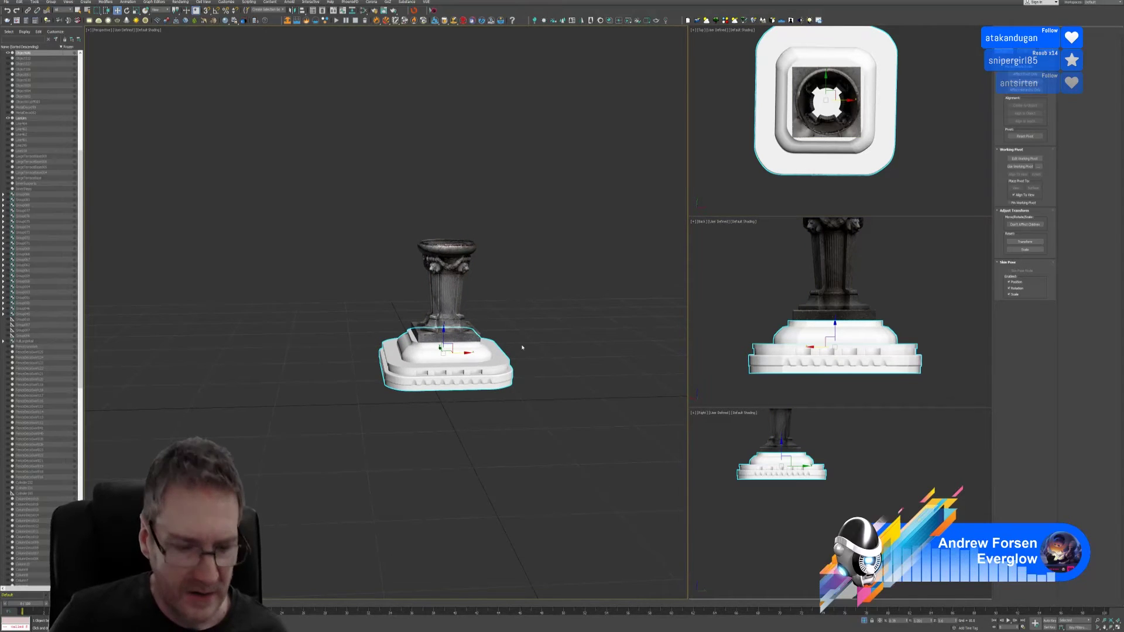
click(539, 314)
alt+middle_drag(428, 412, 452, 430)
click(253, 307)
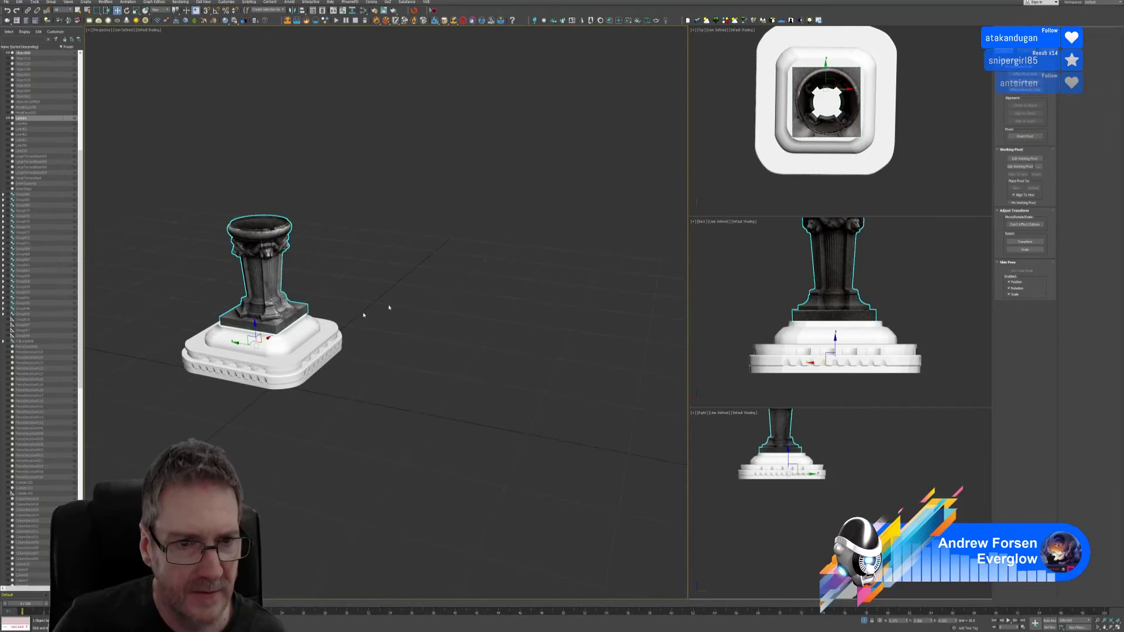
key(z)
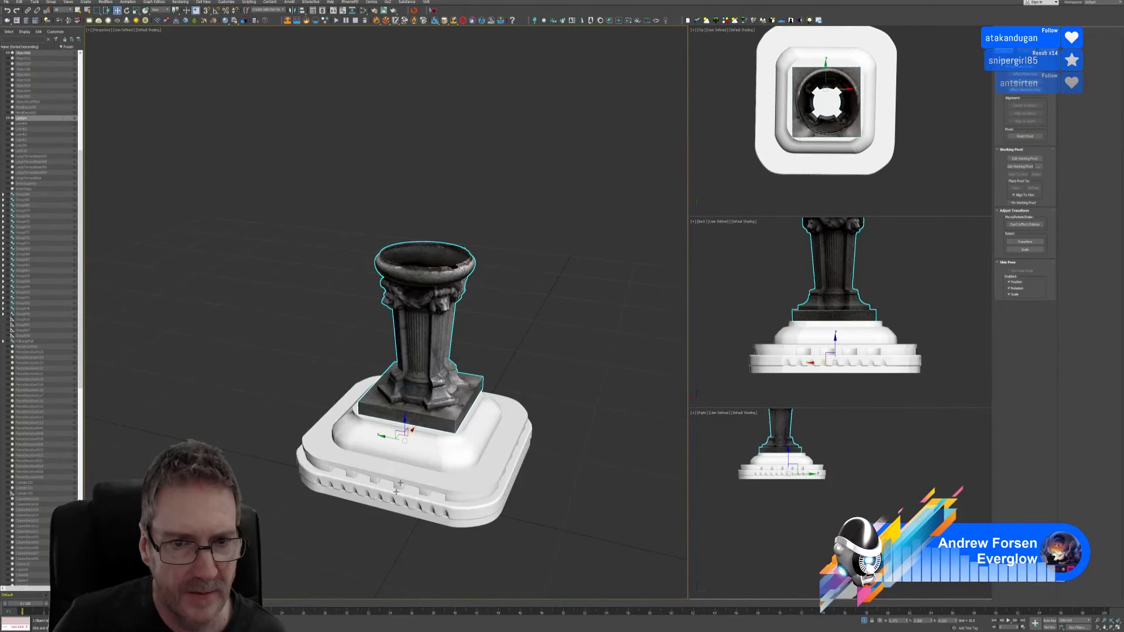
alt+middle_drag(452, 299, 454, 421)
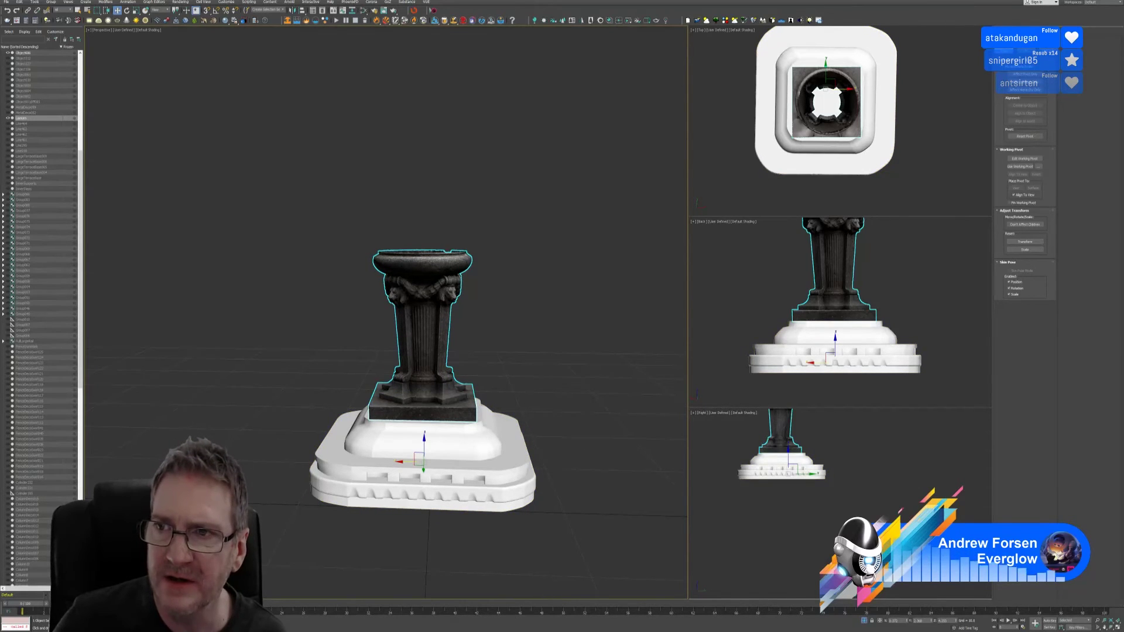
click(1011, 35)
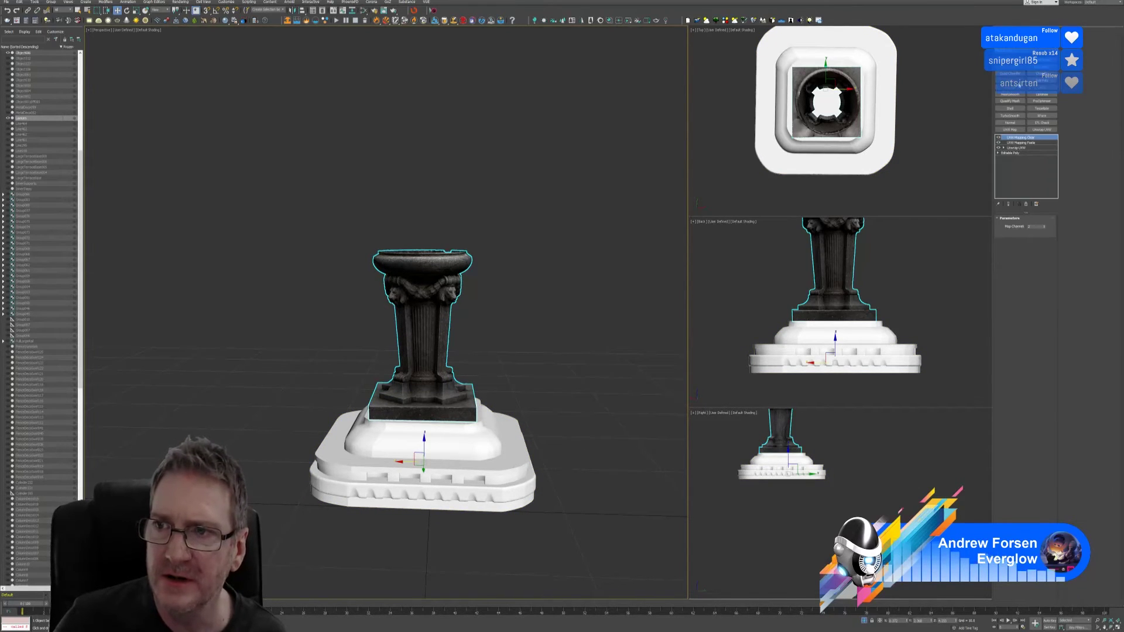
right_click(1023, 138)
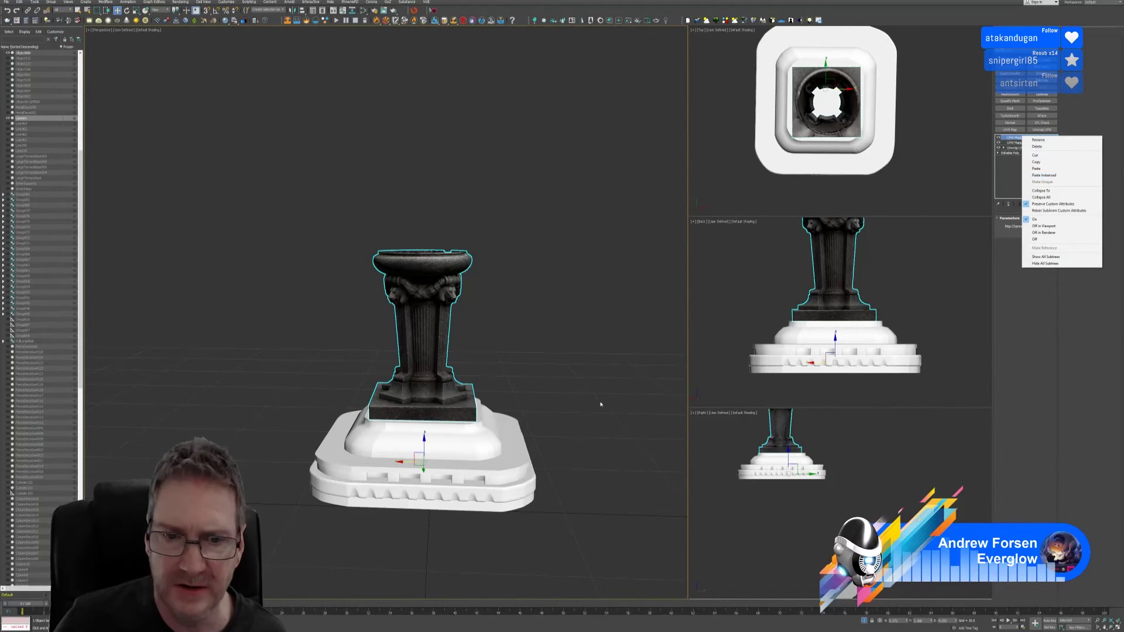
Step: Select the cap's wide ledge and the toothed trim elements below it, leaving out the rounded upper block
click(515, 463)
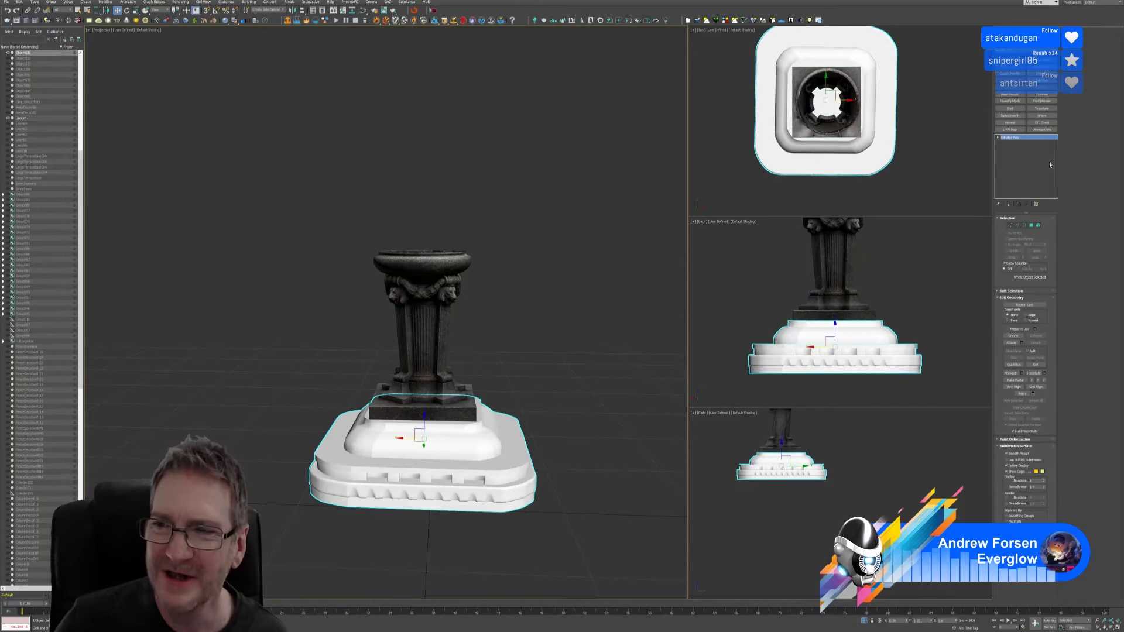
click(1038, 226)
key(ctrl+a)
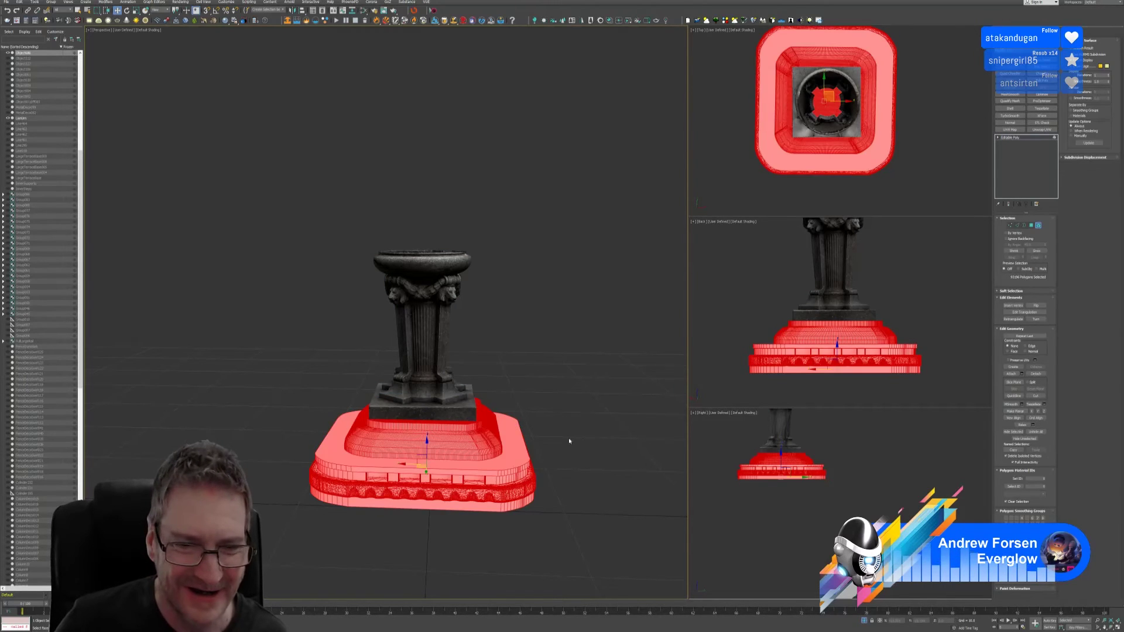
click(557, 504)
click(398, 464)
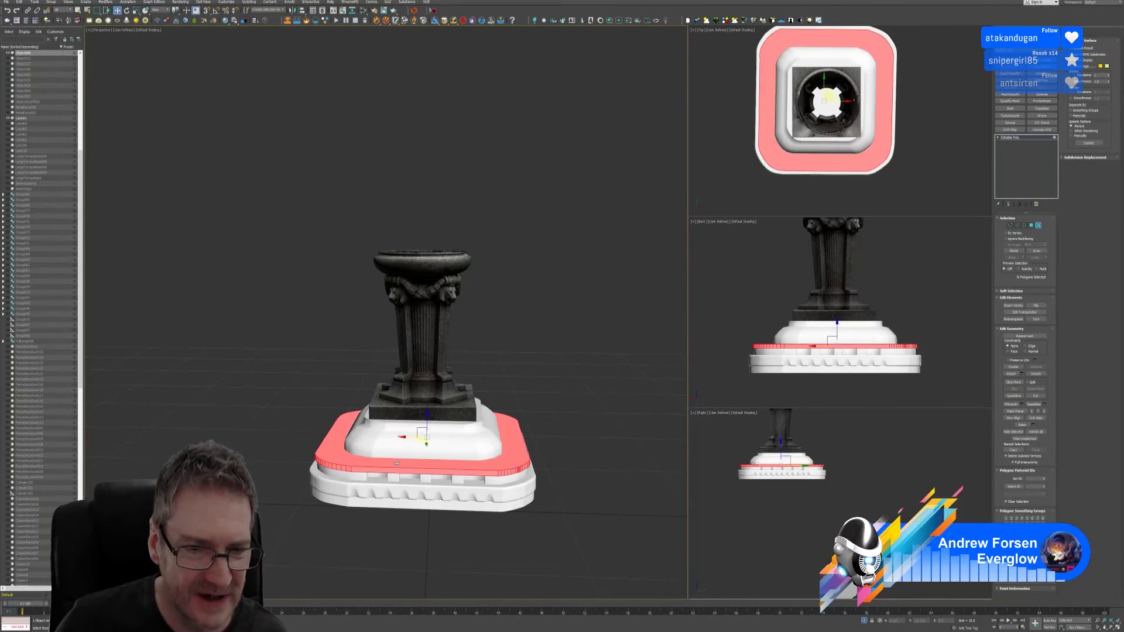
ctrl+click(387, 477)
ctrl+click(394, 495)
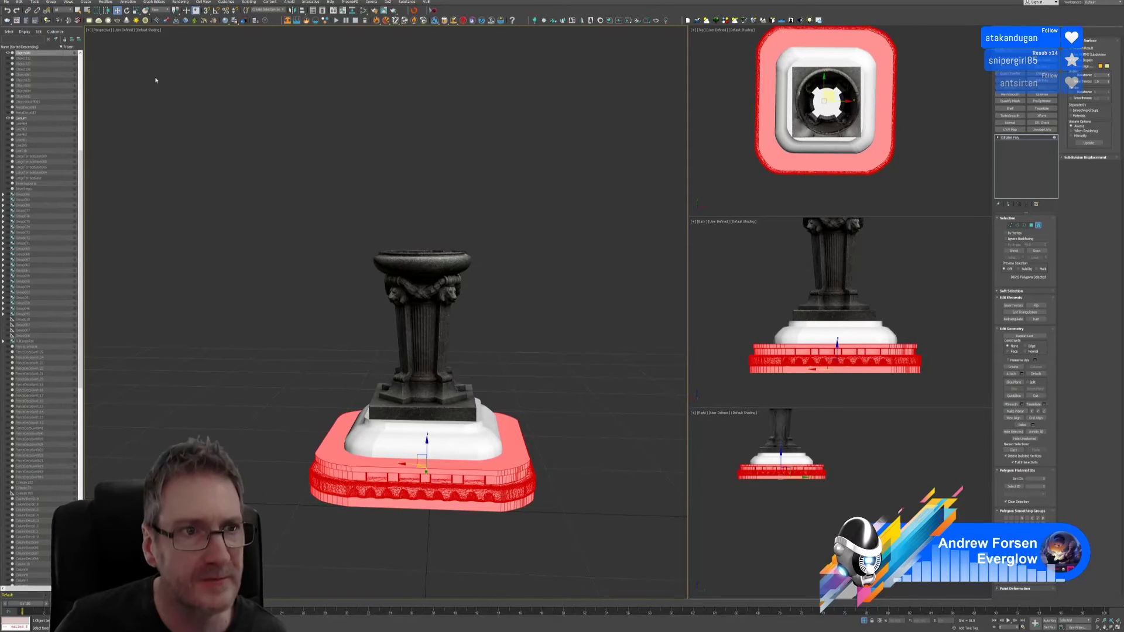
Step: Scale the selected ledge and trim elements in horizontally until they barely overhang the rounded block, and leave element editing
click(135, 11)
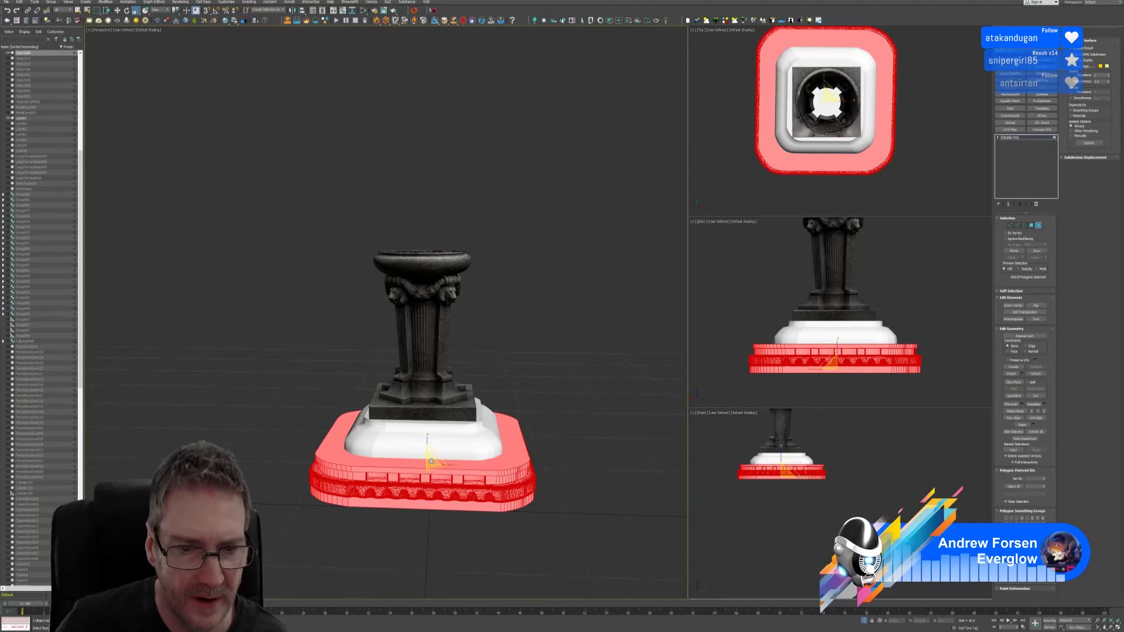
drag(431, 462, 431, 474)
alt+middle_drag(430, 474, 529, 437)
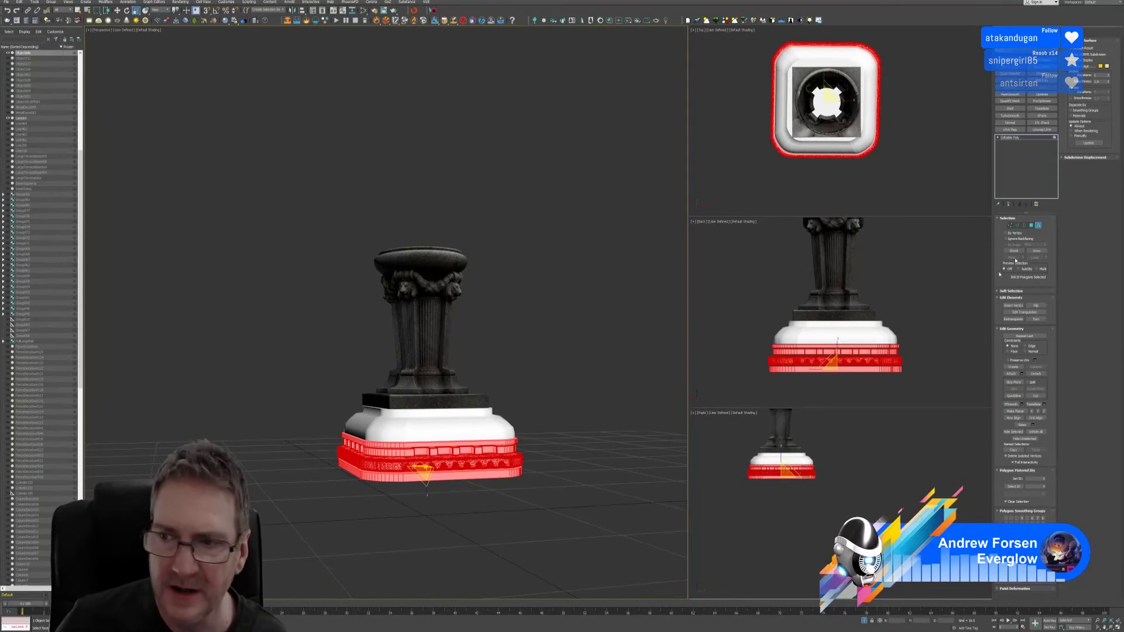
click(1039, 226)
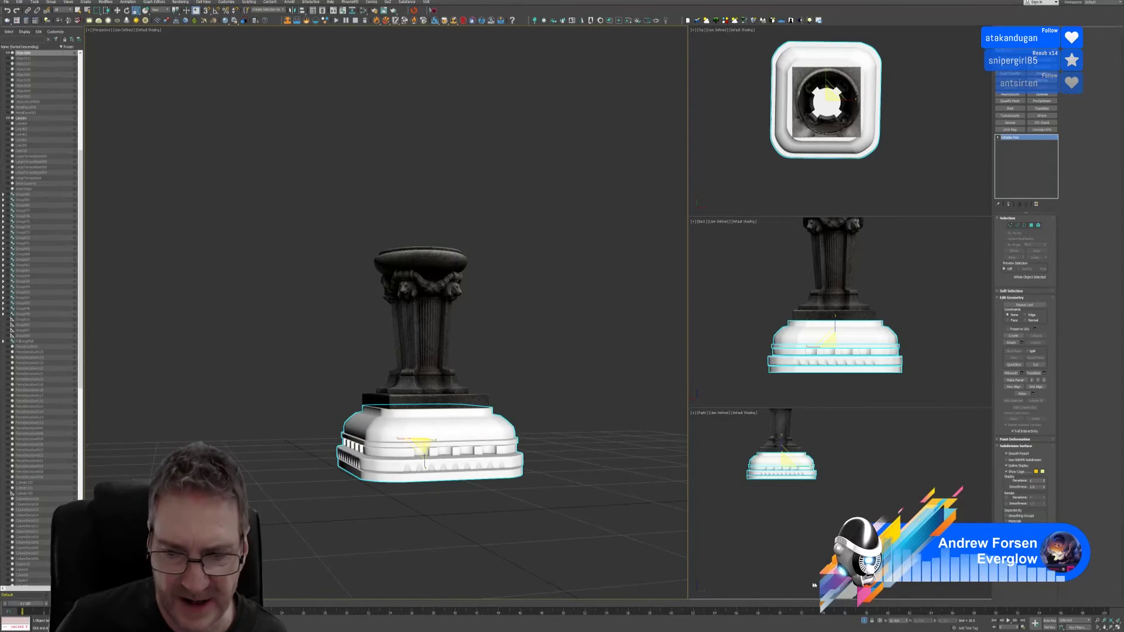
Step: Exit isolation, add the pedestal and the surrounding floor ring to the base's selection, and check them briefly in isolation
click(866, 621)
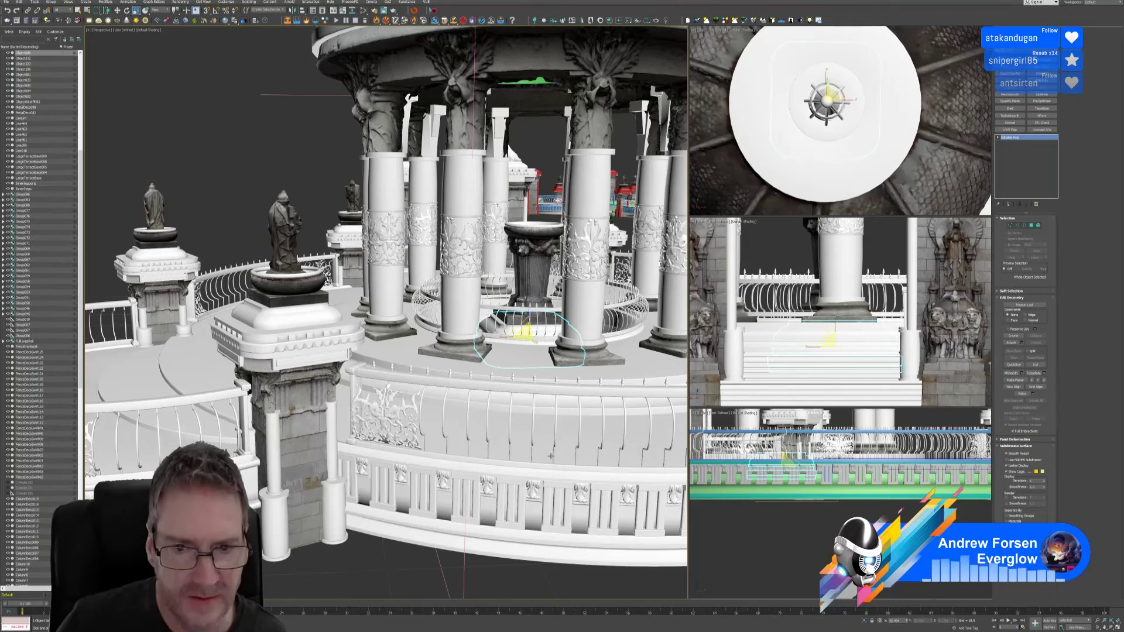
key(z)
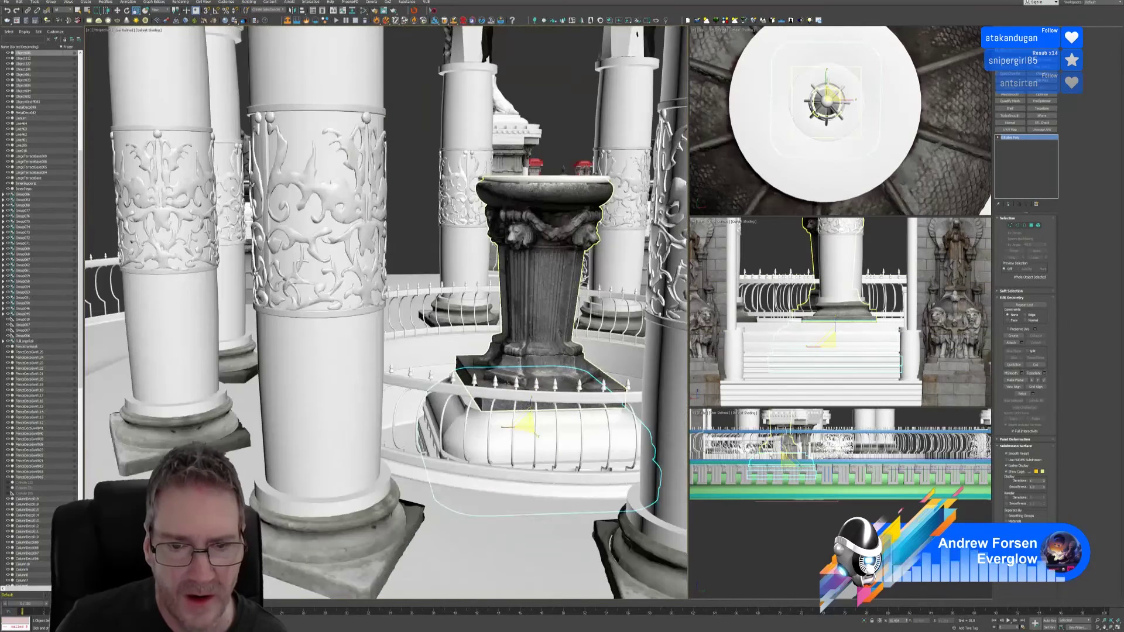
click(445, 346)
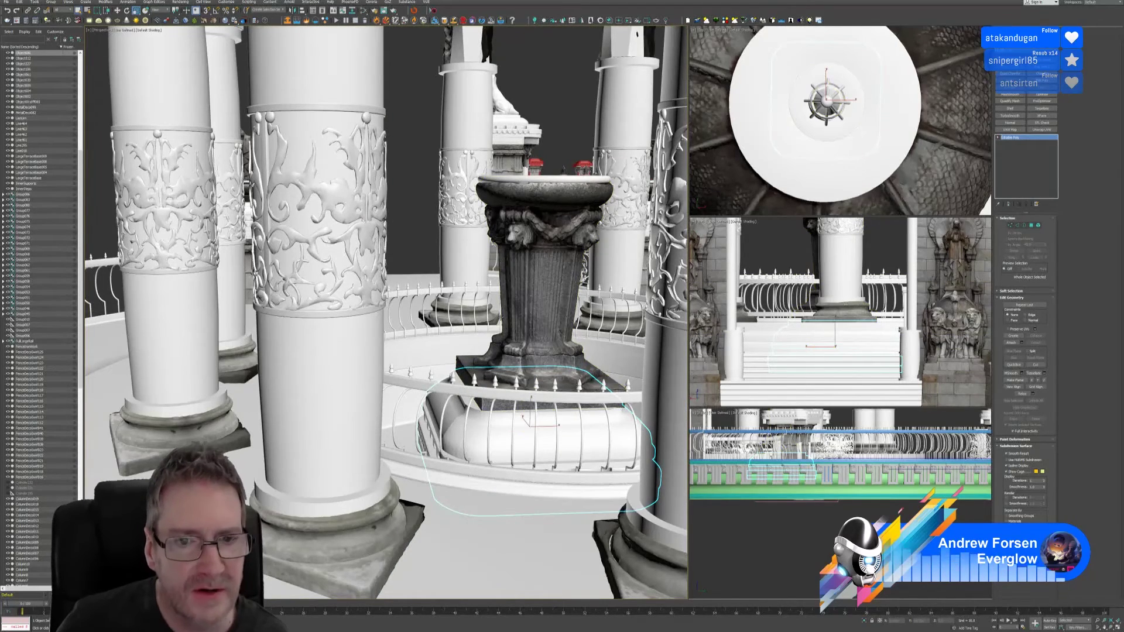
ctrl+click(444, 346)
ctrl+click(539, 258)
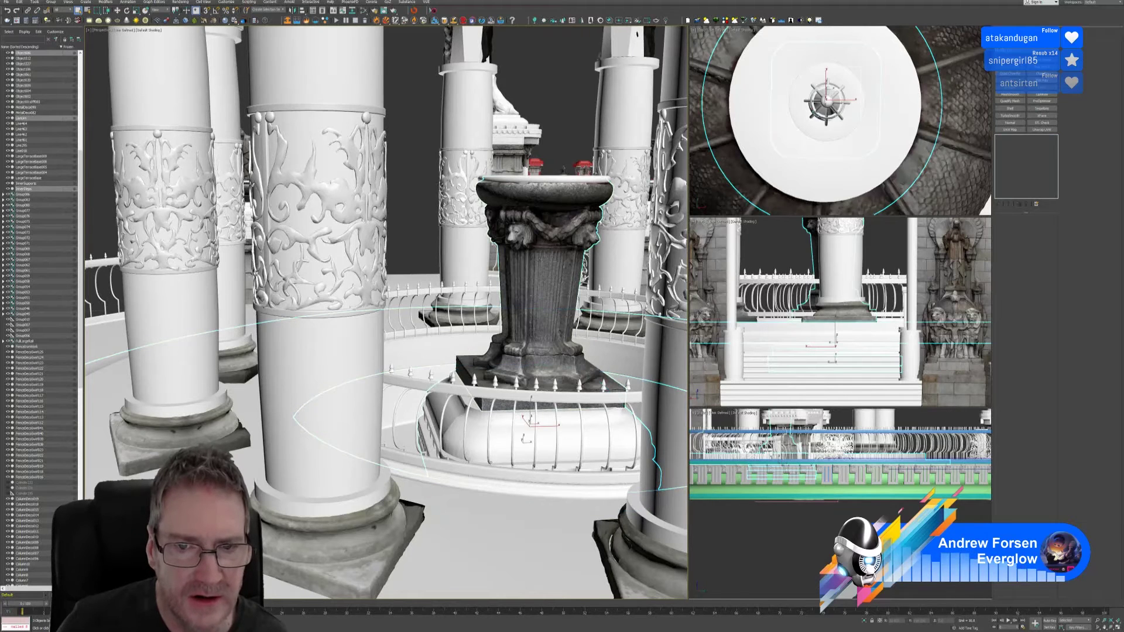
click(863, 621)
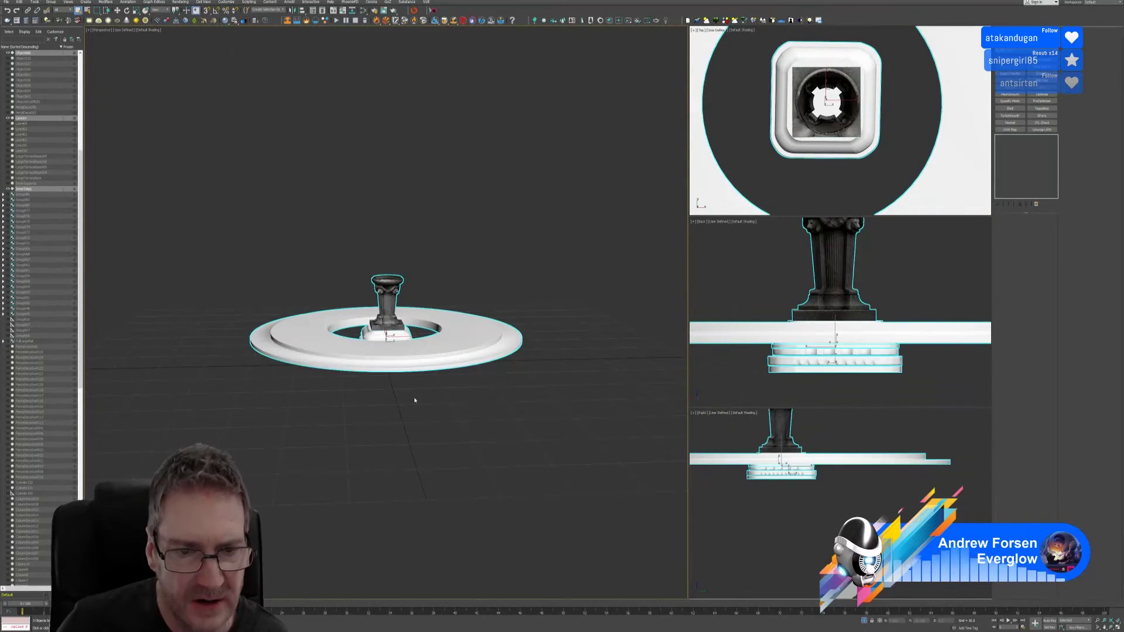
click(864, 621)
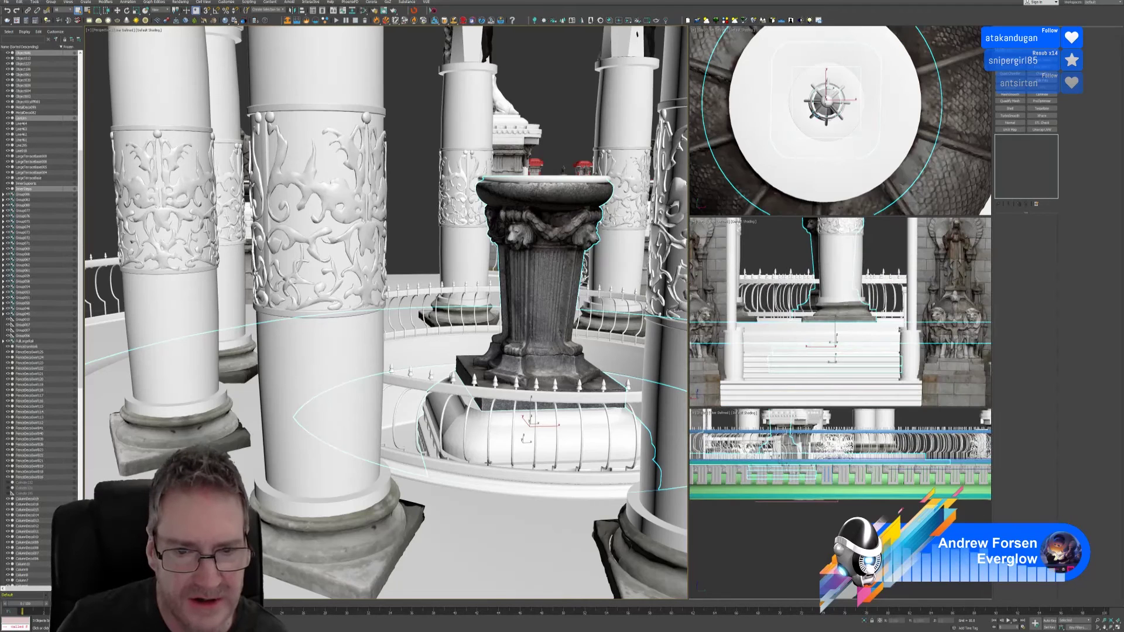
Step: Replace the floor ring in the selection with the large round terrace base, and isolate it with the pedestal and its base
alt+click(369, 455)
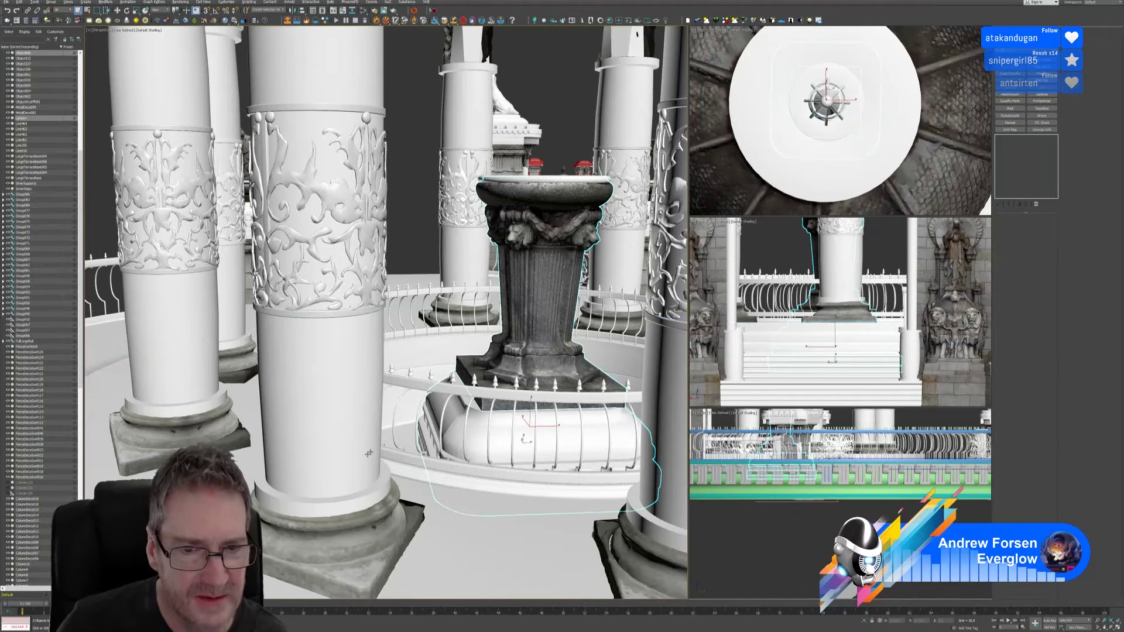
alt+middle_drag(446, 426, 461, 435)
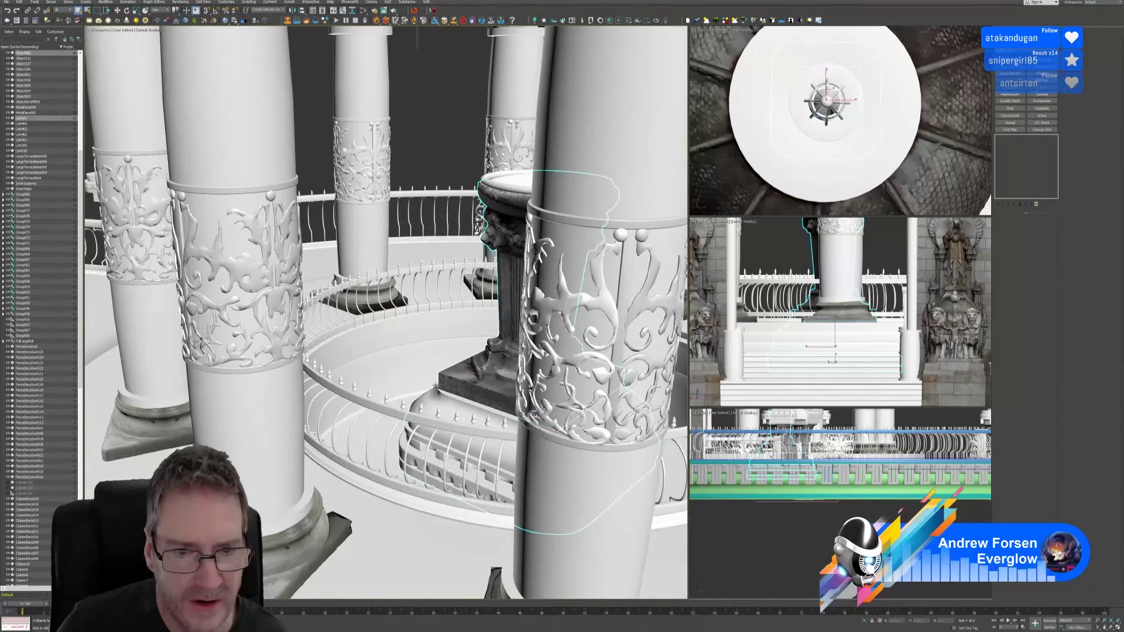
ctrl+click(420, 367)
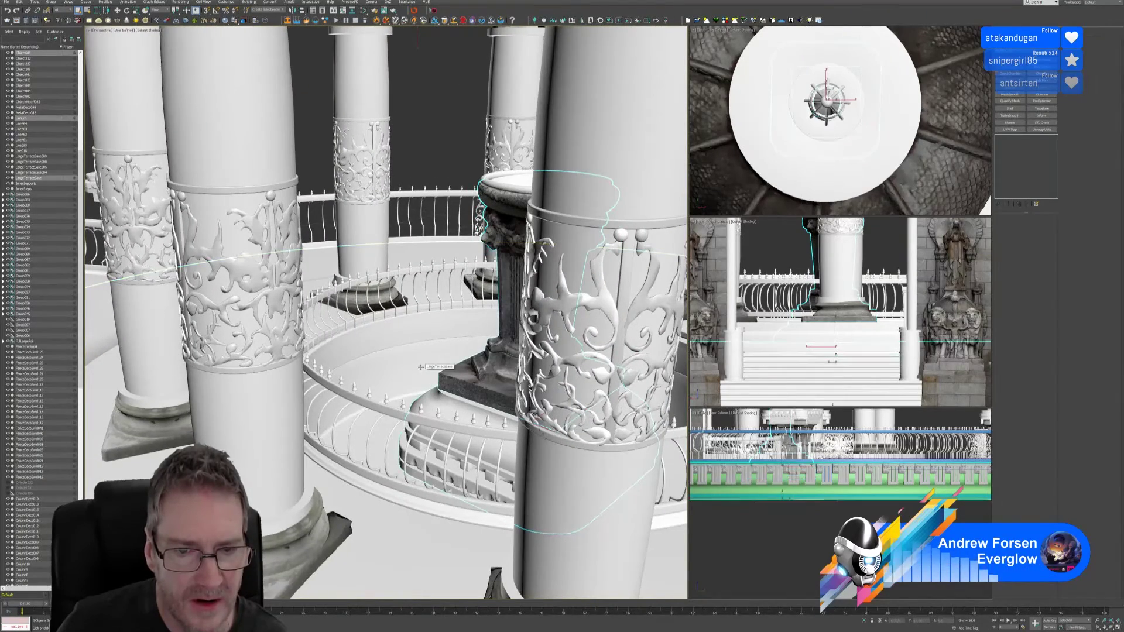
click(866, 622)
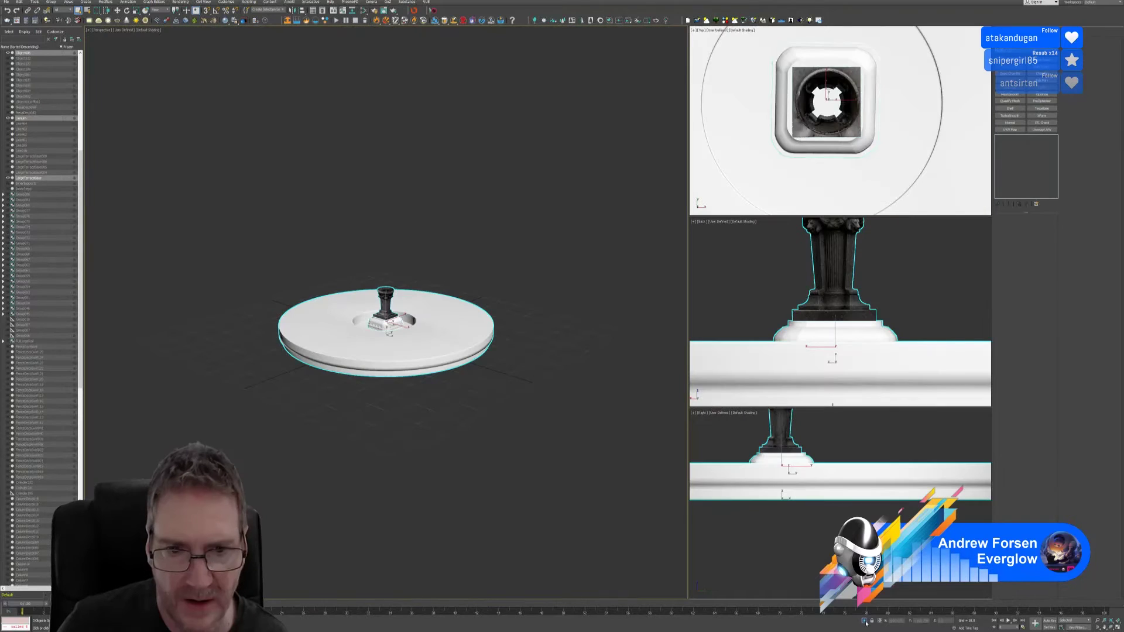
scroll(409, 395, up, 8)
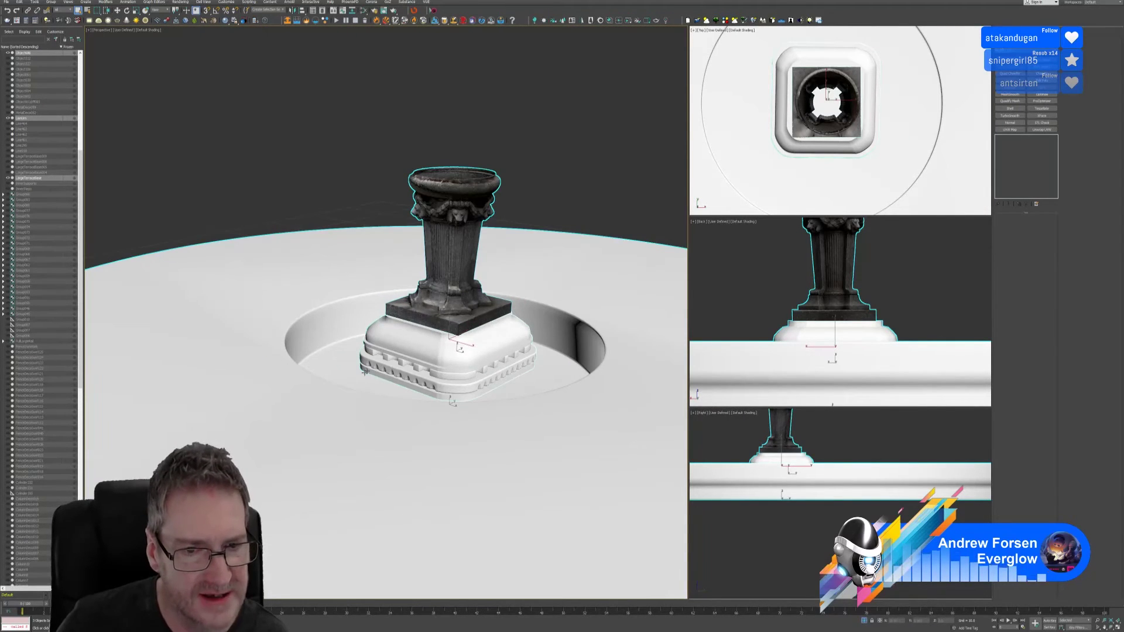
scroll(464, 380, up, 4)
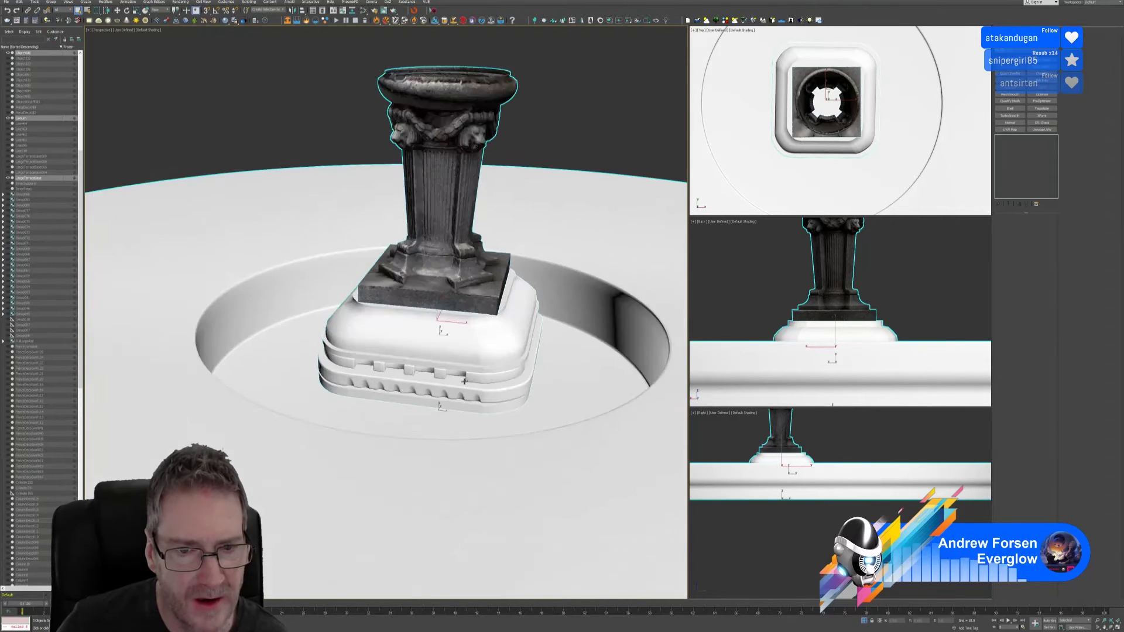
Step: Examine the pedestal's base and the recess around it, checking how its lower edges meet the terrace floor
scroll(465, 380, up, 3)
alt+middle_drag(465, 380, 446, 405)
scroll(446, 405, up, 4)
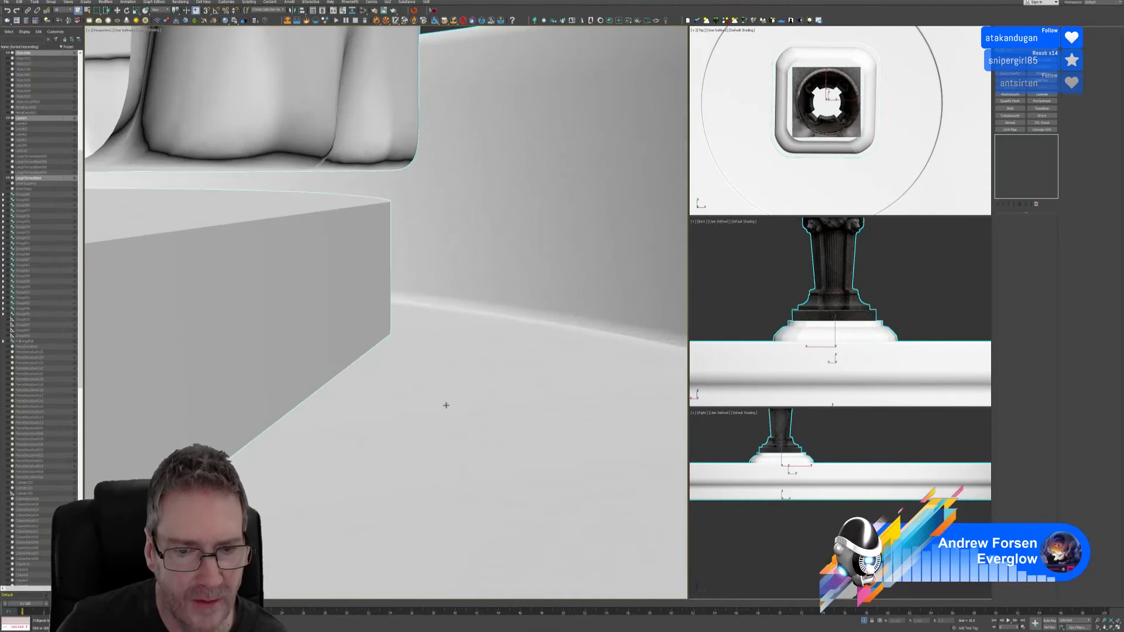
scroll(349, 408, down, 4)
scroll(357, 409, up, 4)
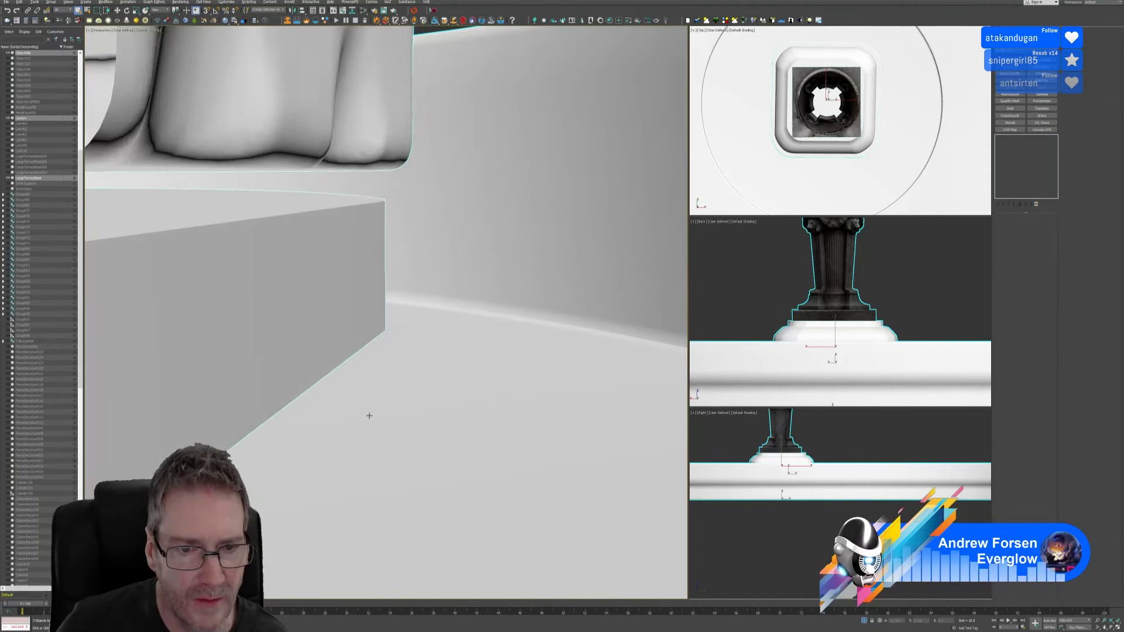
middle_drag(369, 416, 394, 369)
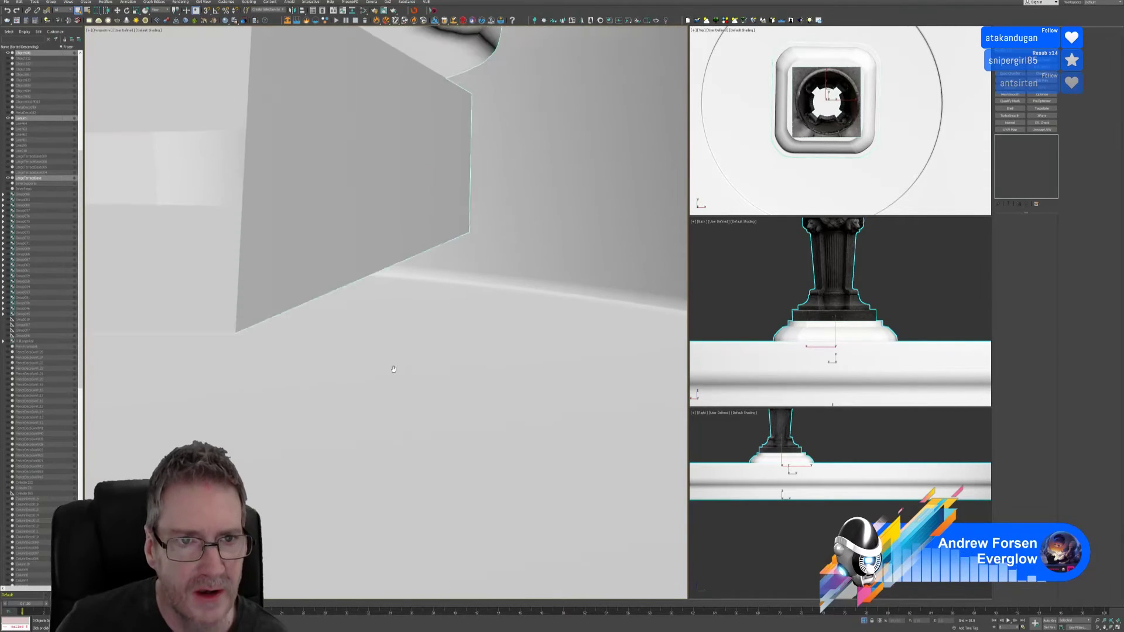
scroll(398, 375, down, 6)
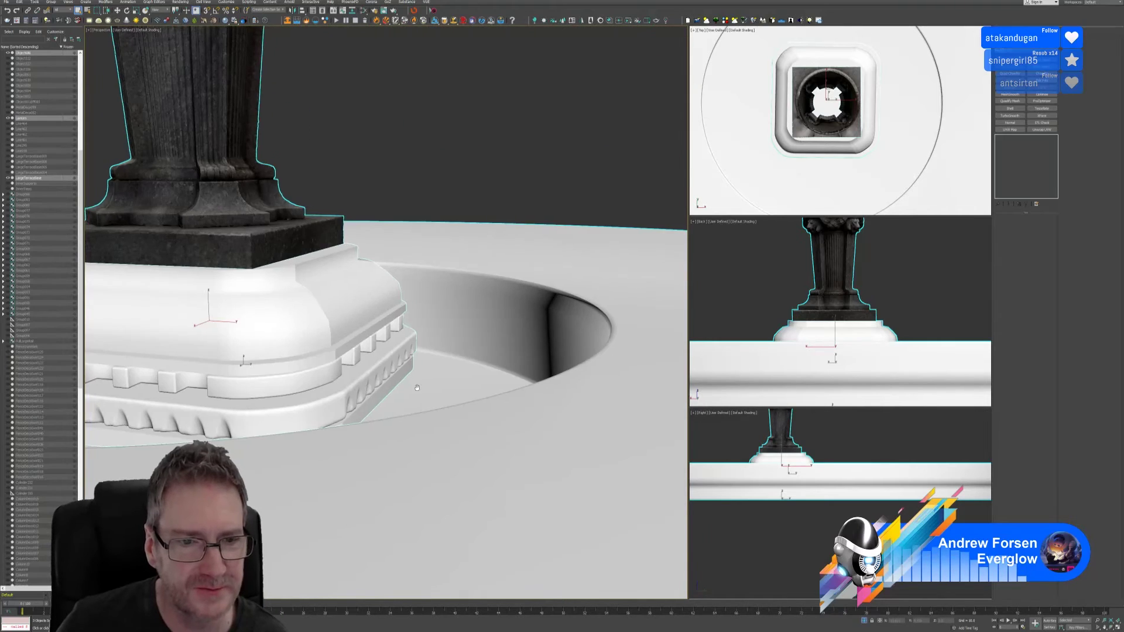
scroll(417, 388, down, 8)
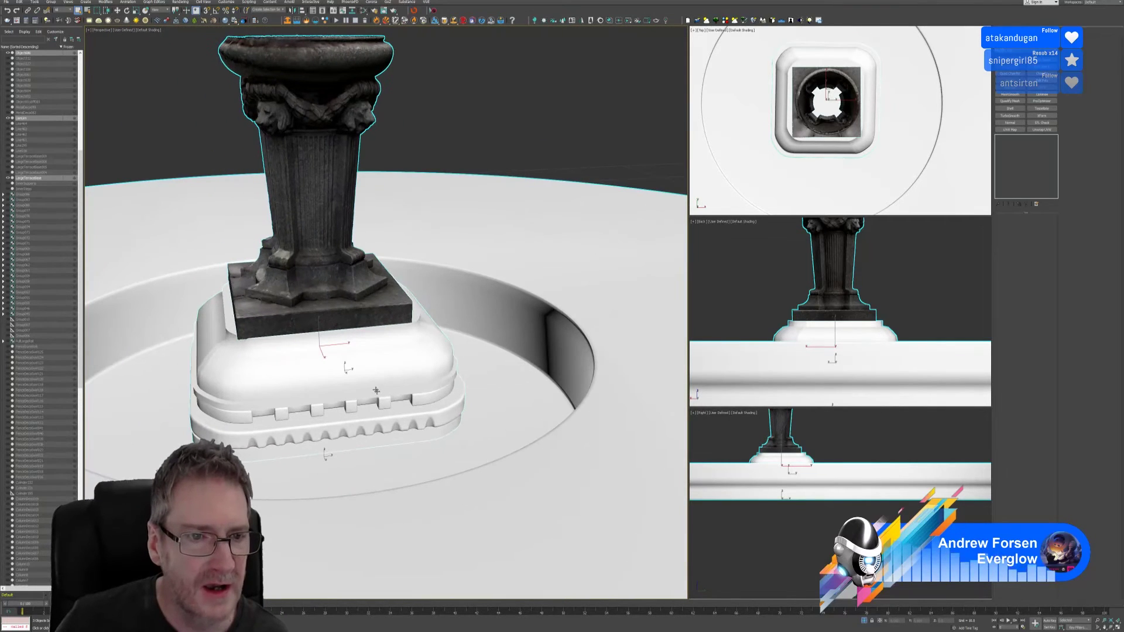
click(136, 11)
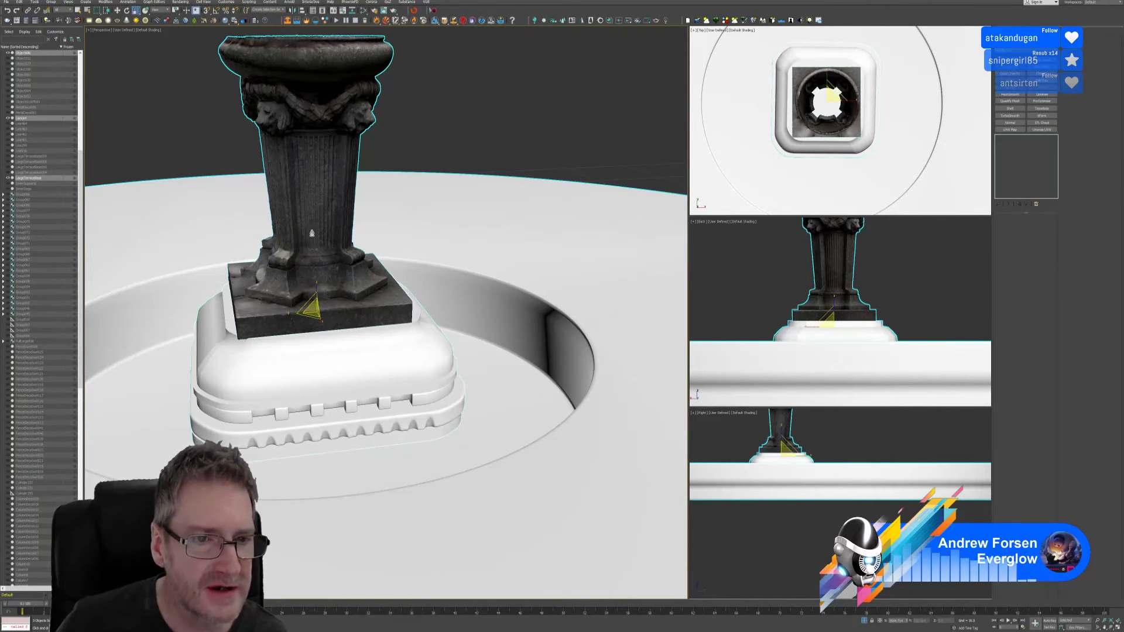
drag(317, 287, 318, 284)
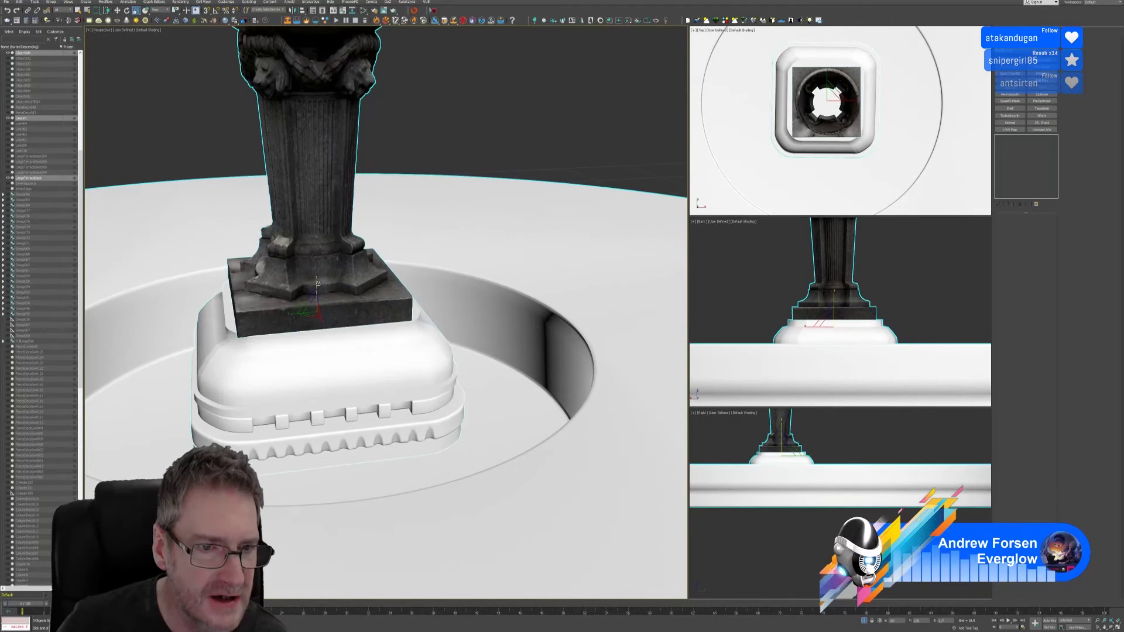
key(ctrl+z)
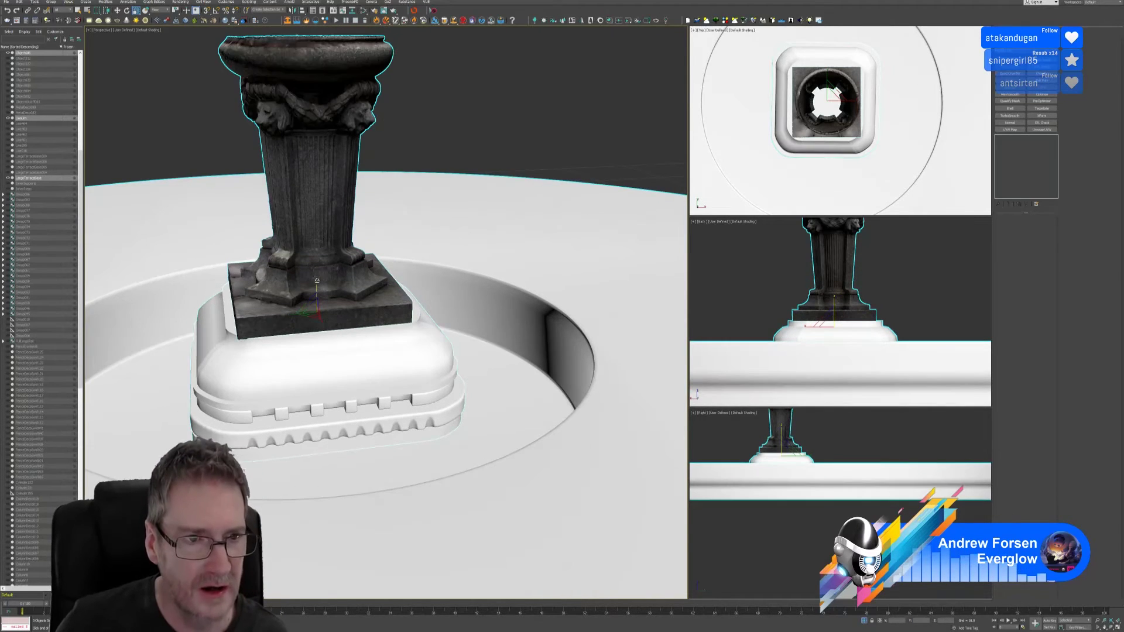
Step: Select only the base under the pedestal, stretch it vertically and adjust its height so its top sits just below the pedestal
click(327, 363)
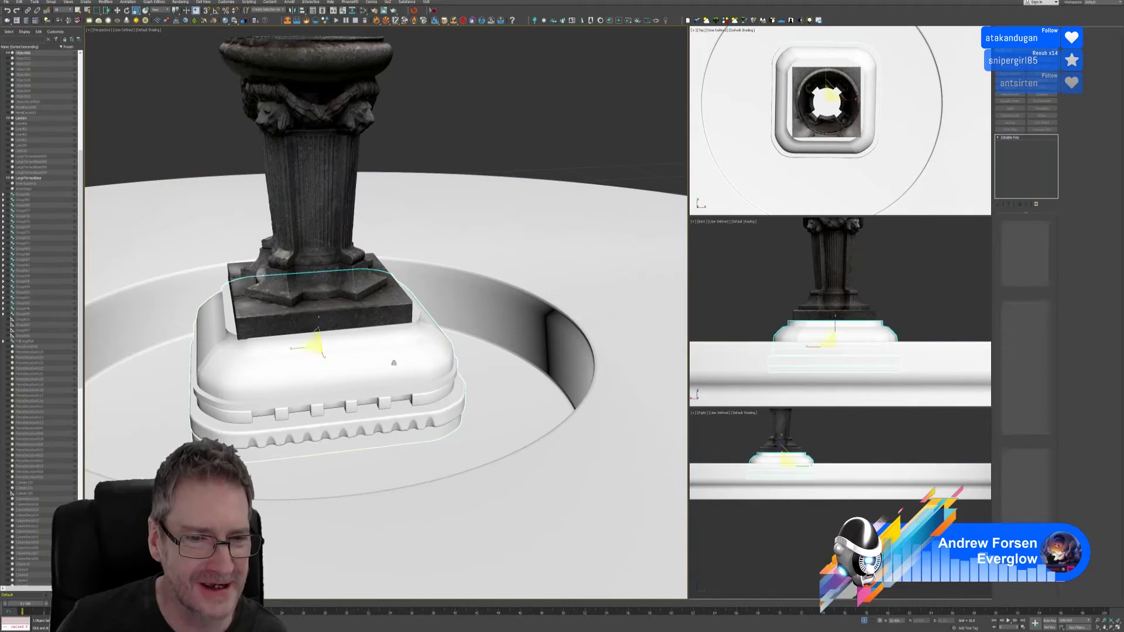
drag(318, 322, 326, 319)
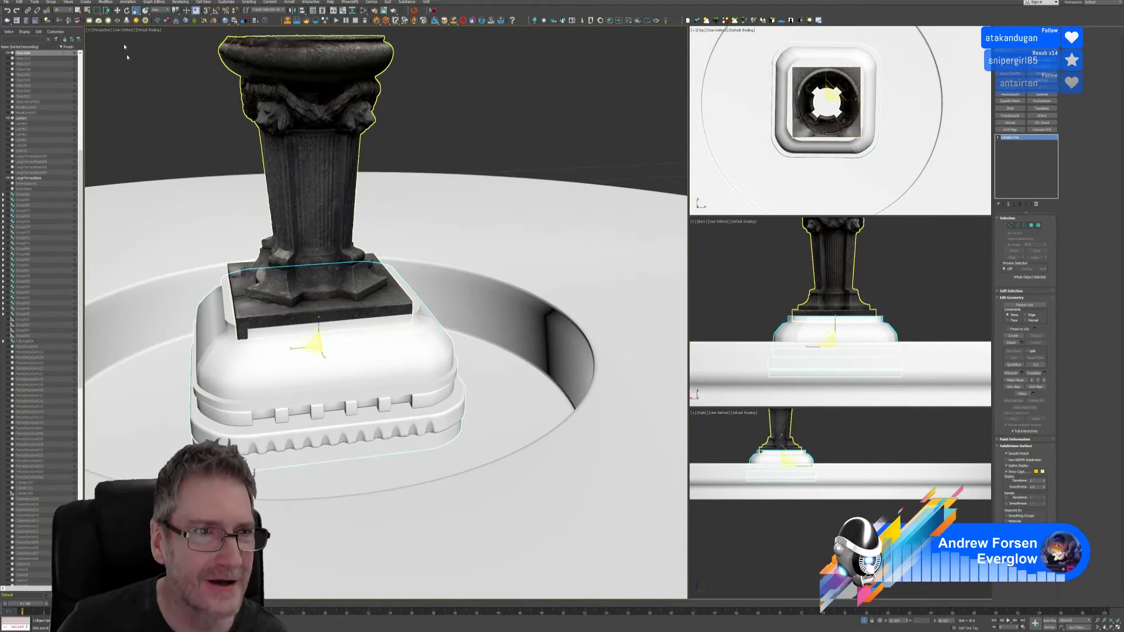
click(117, 10)
drag(320, 328, 338, 348)
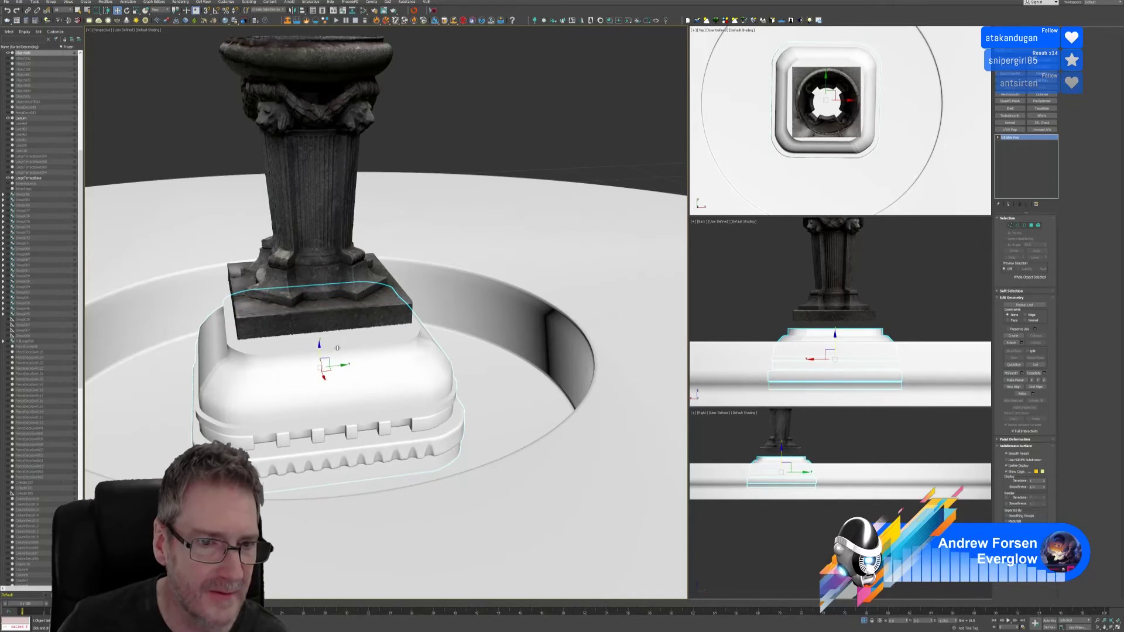
click(136, 11)
drag(318, 340, 318, 331)
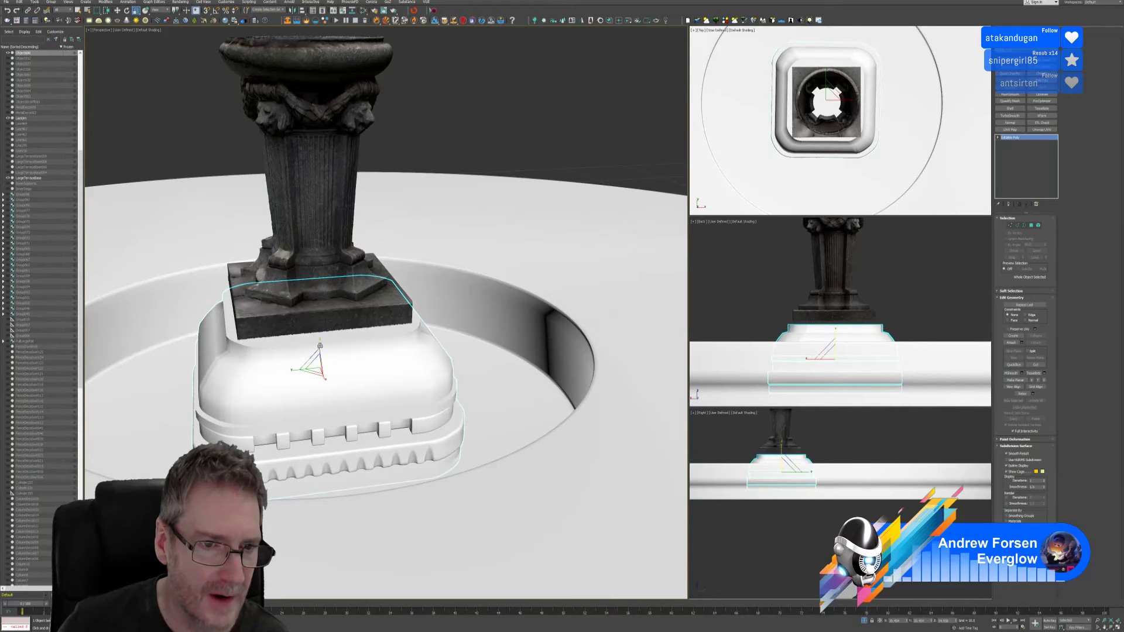
drag(320, 345, 317, 351)
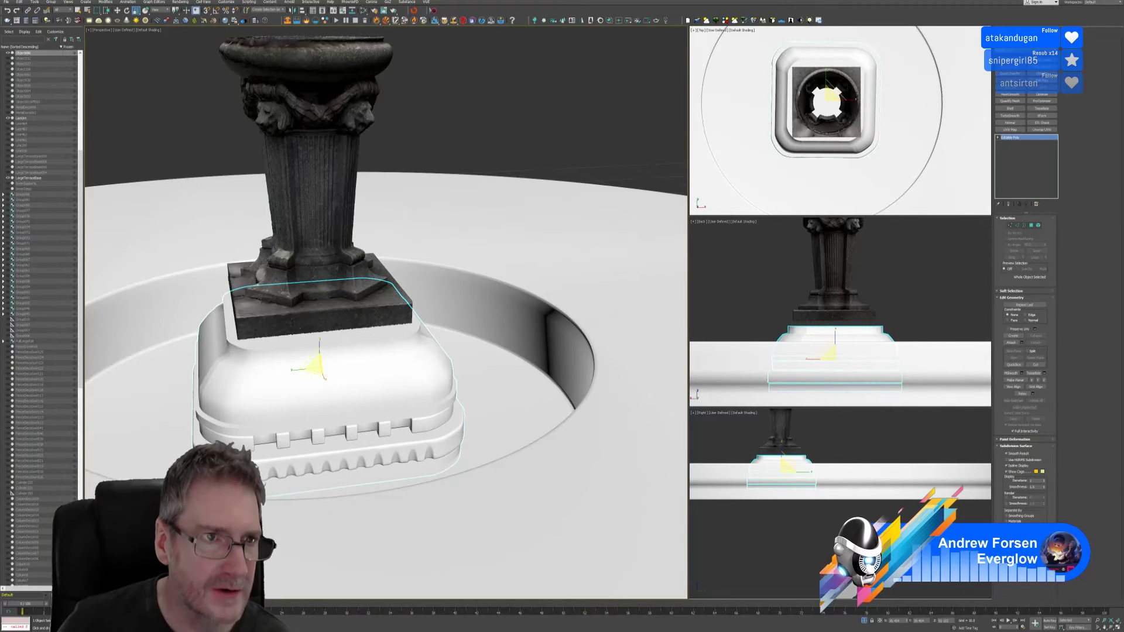
click(117, 11)
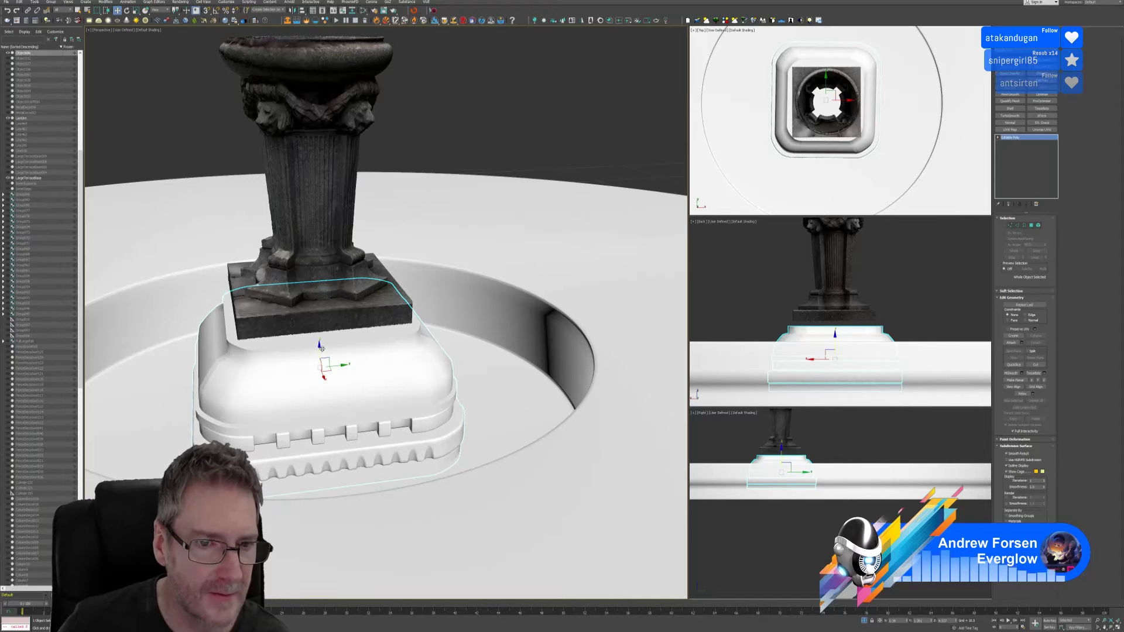
drag(320, 346, 333, 345)
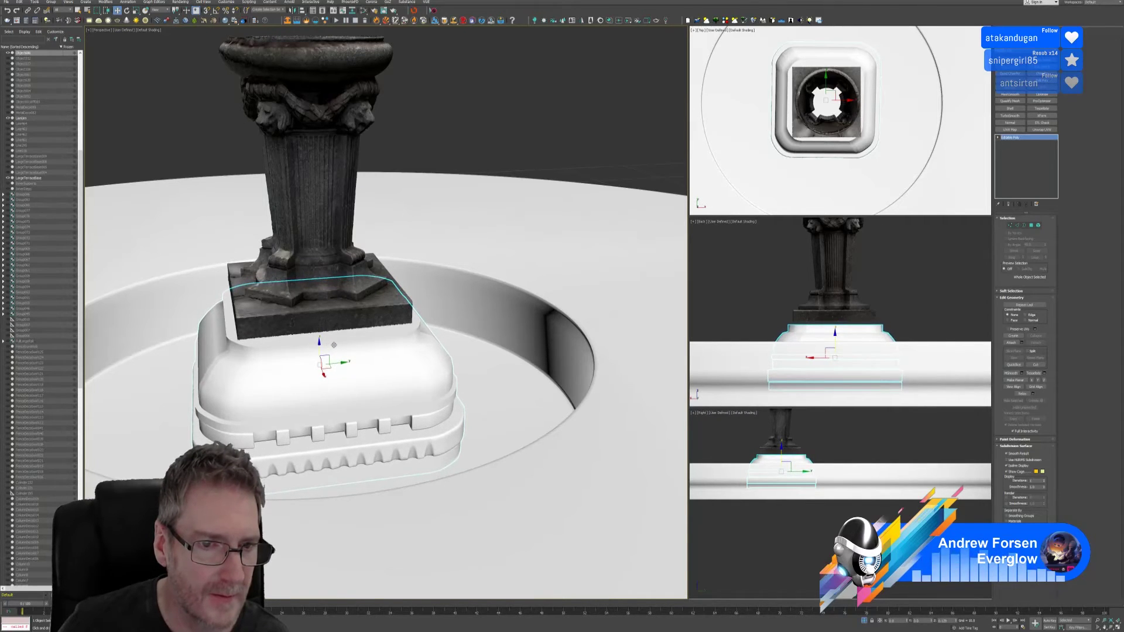
Step: Stretch the base slightly taller and raise it to meet the pedestal's underside, then check the fit from several angles
alt+middle_drag(347, 350, 353, 315)
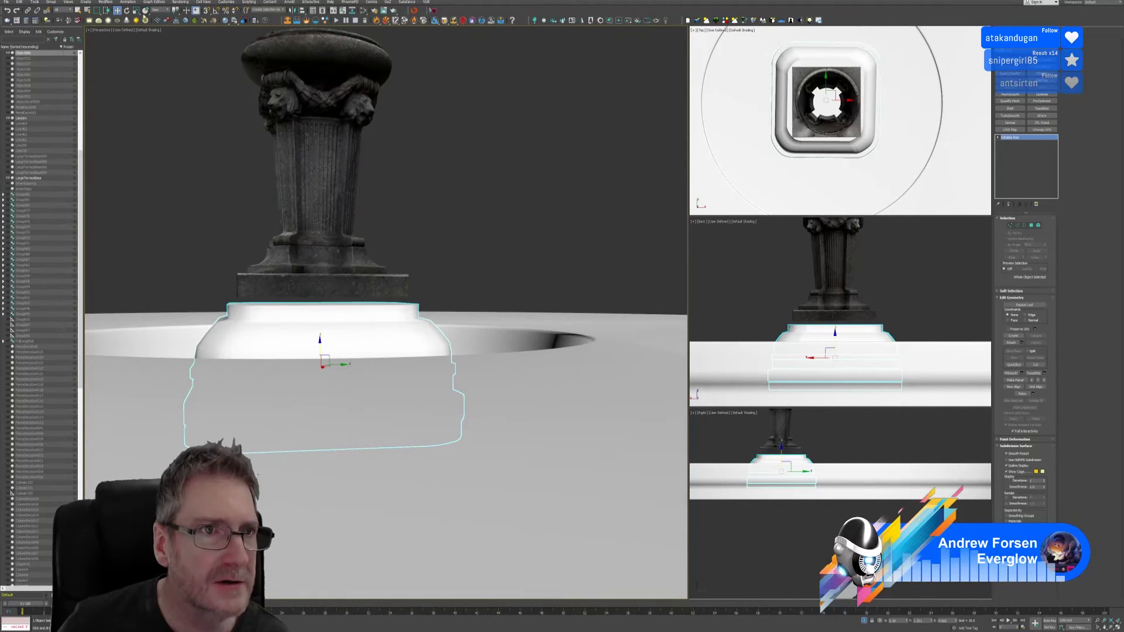
click(136, 11)
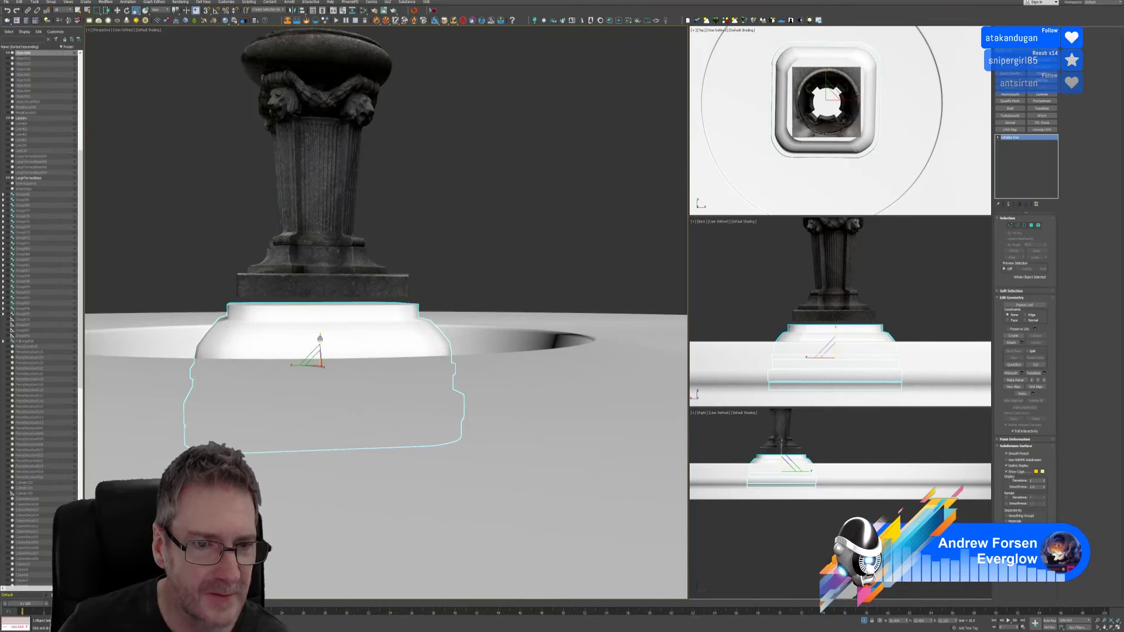
drag(322, 338, 322, 334)
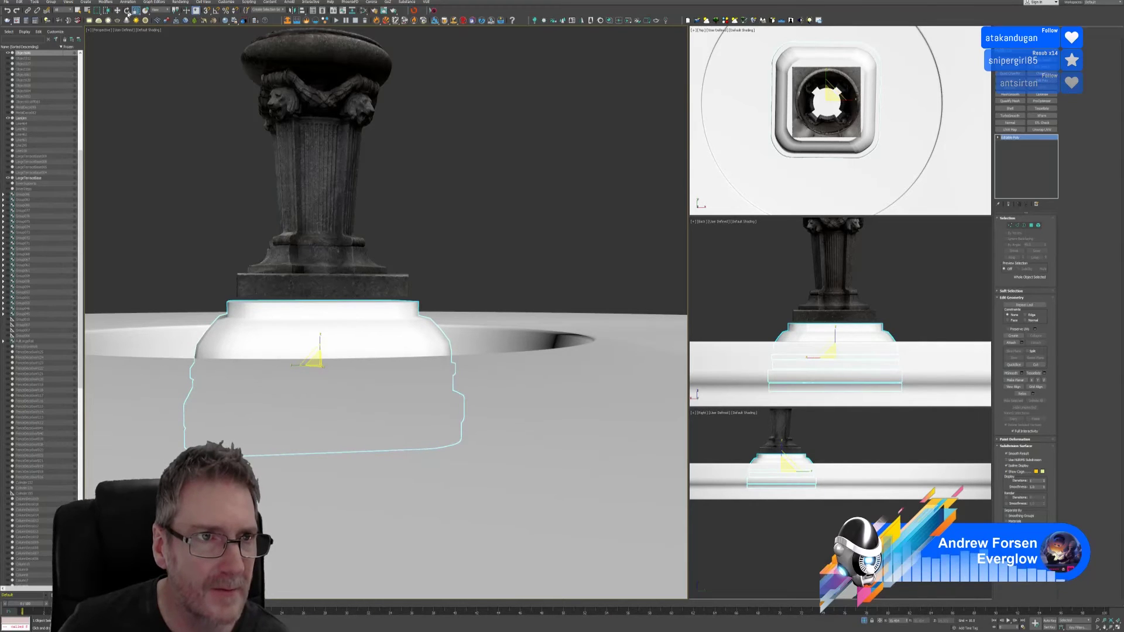
click(117, 11)
scroll(322, 344, up, 4)
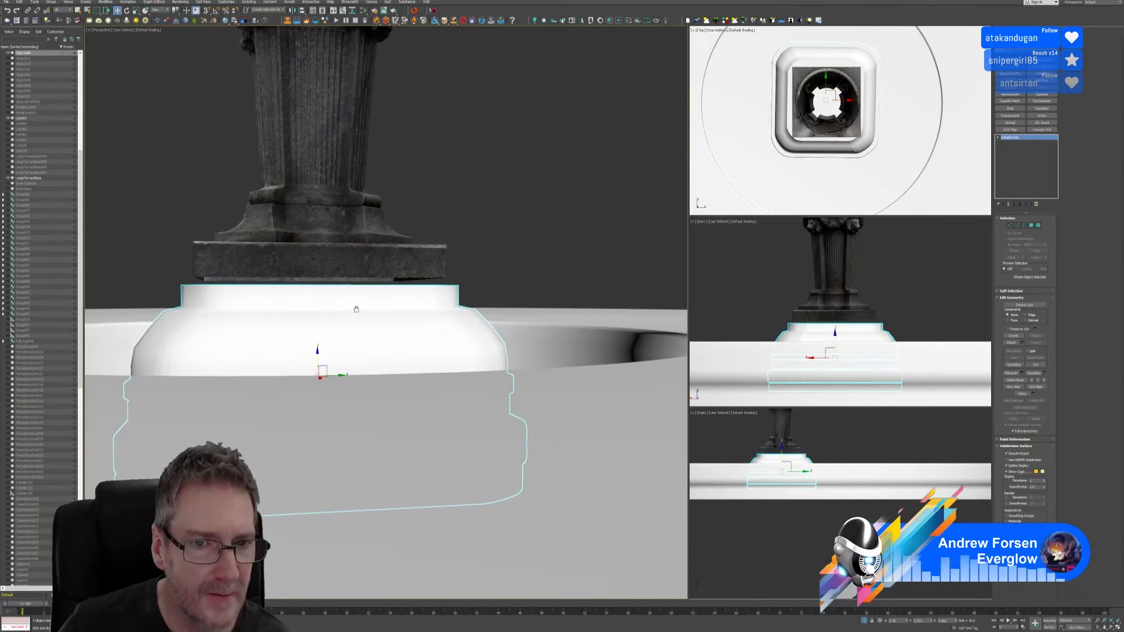
drag(318, 352, 327, 344)
alt+middle_drag(364, 359, 398, 323)
scroll(363, 462, up, 8)
scroll(368, 243, up, 5)
scroll(349, 330, down, 15)
scroll(356, 318, up, 4)
scroll(372, 323, up, 3)
scroll(362, 318, up, 2)
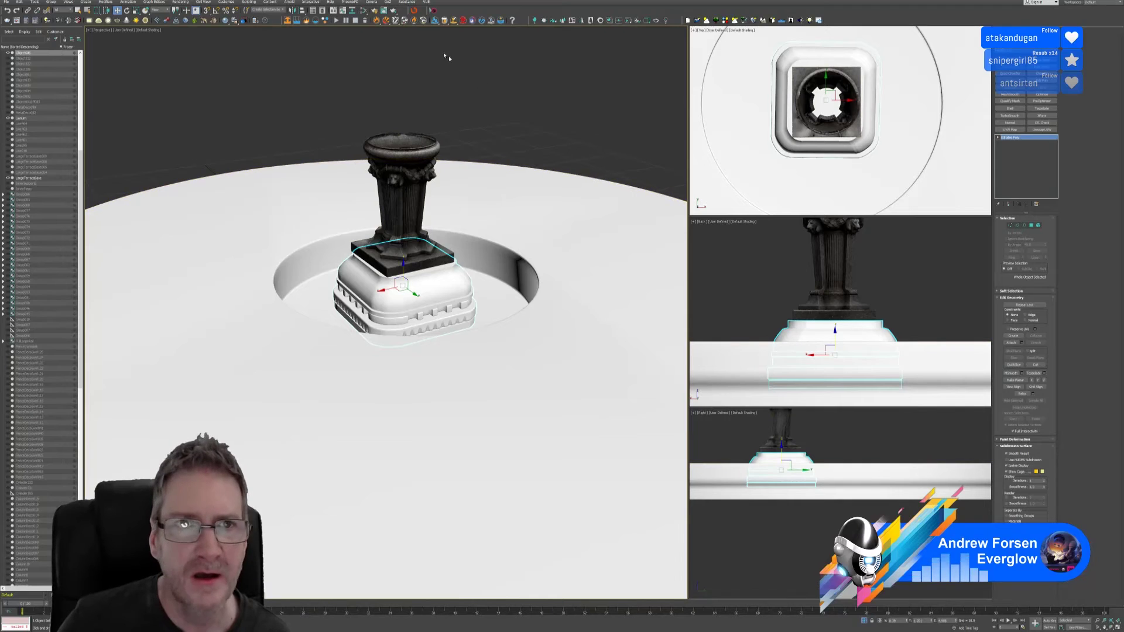
Step: Assign the checker material to the pedestal's base and inspect the pattern on its sides to judge the existing UVs
click(364, 11)
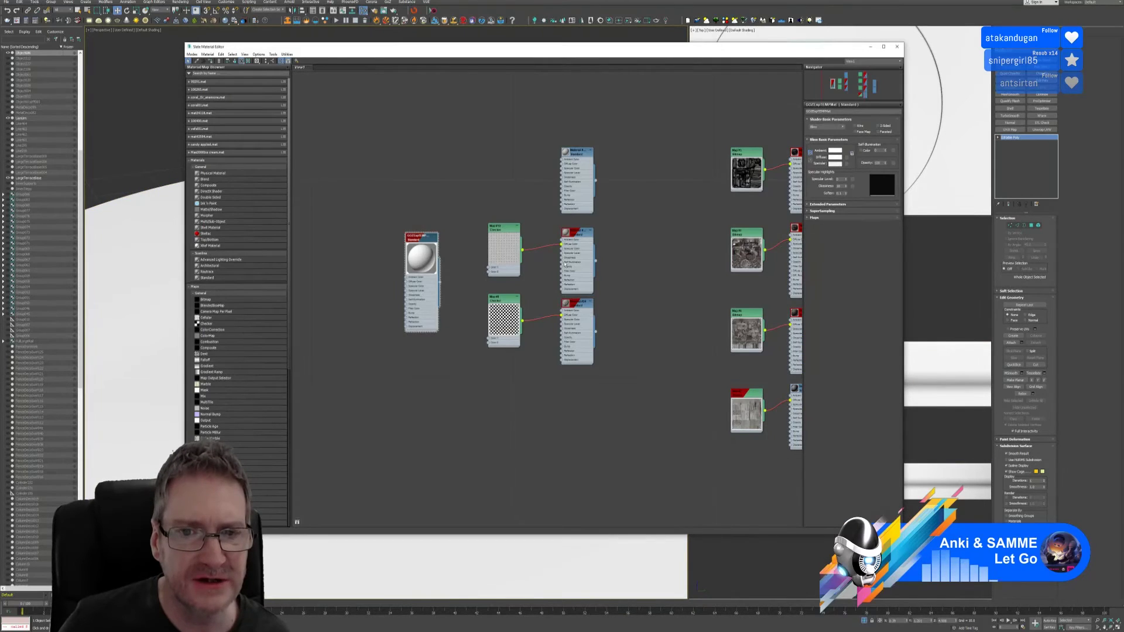
click(577, 232)
right_click(577, 235)
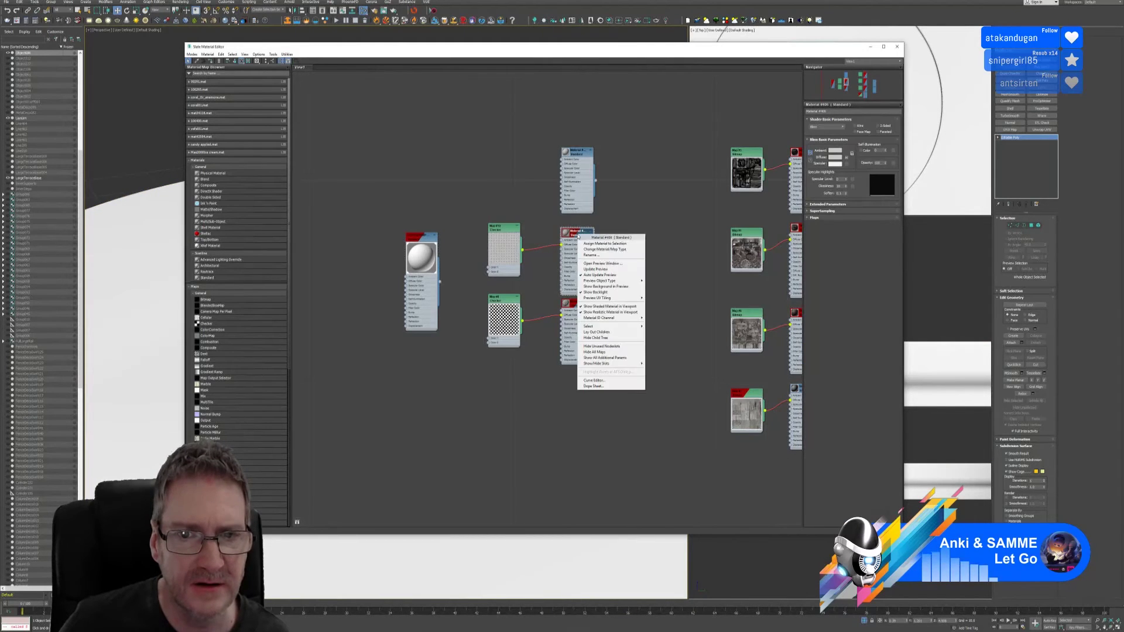
click(627, 233)
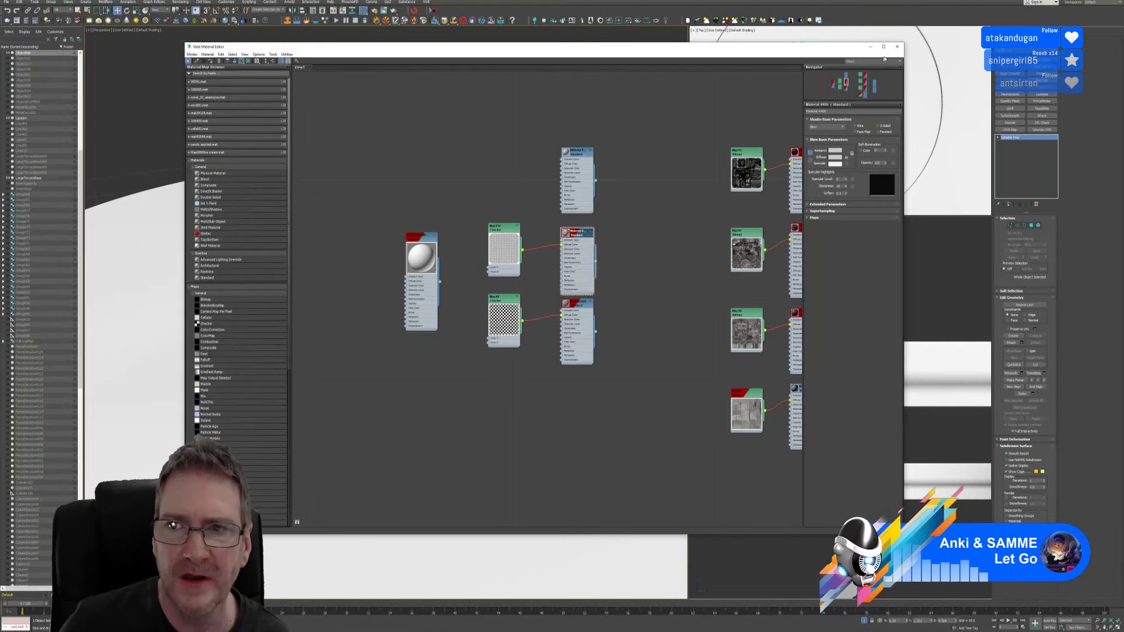
click(897, 49)
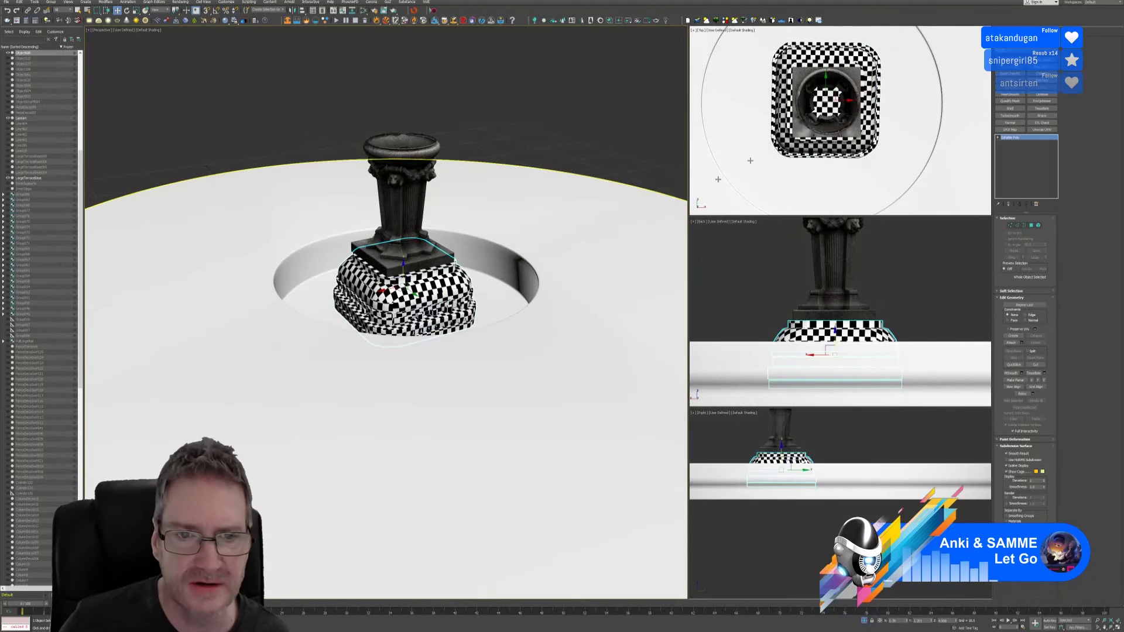
scroll(397, 318, up, 3)
alt+middle_drag(397, 318, 340, 274)
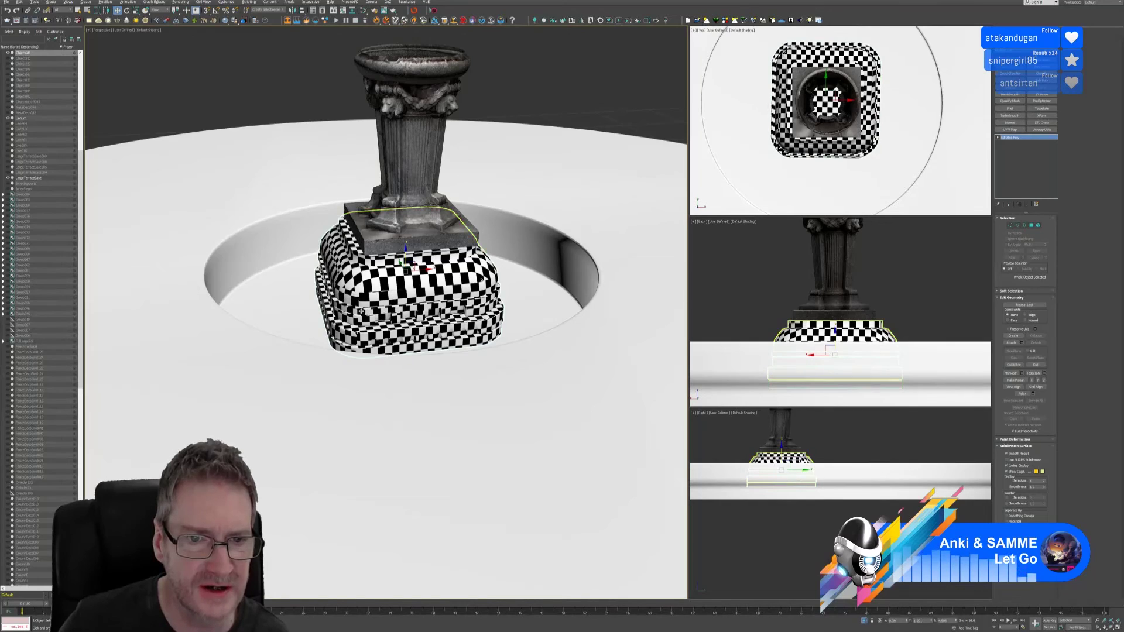
alt+middle_drag(387, 287, 393, 175)
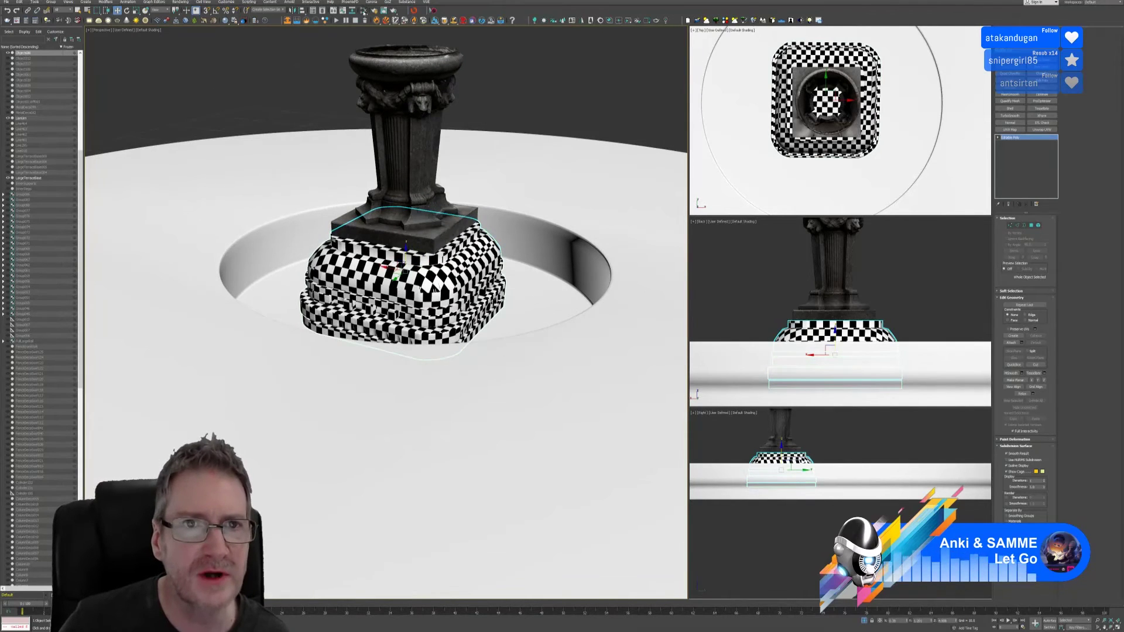
Step: Assign the plain white material back to the pedestal's base
click(363, 11)
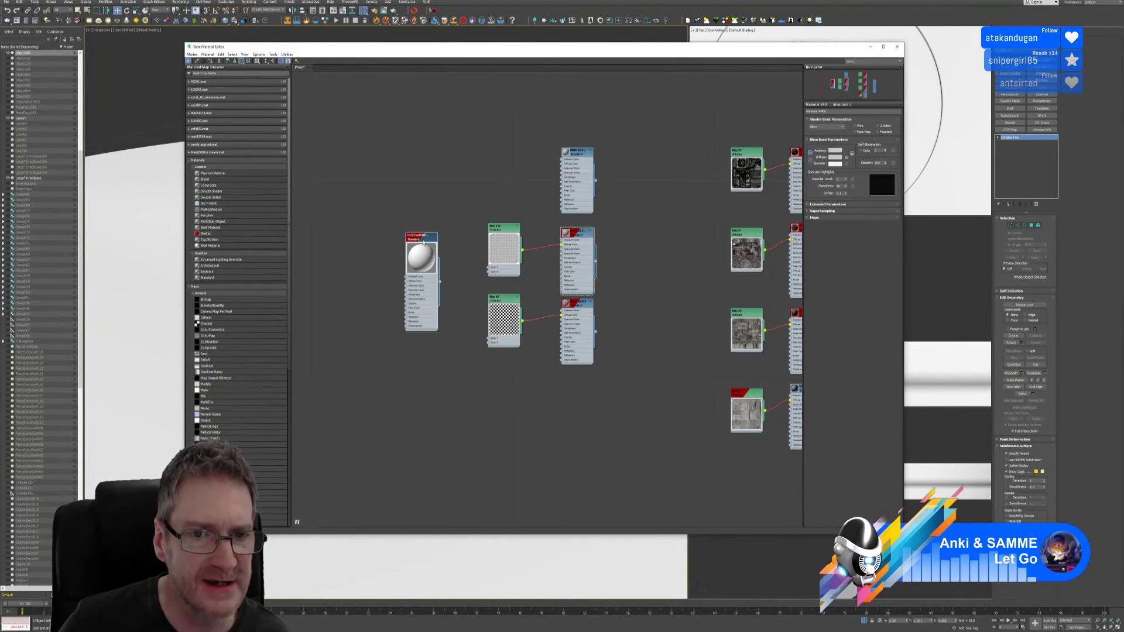
click(424, 242)
right_click(424, 241)
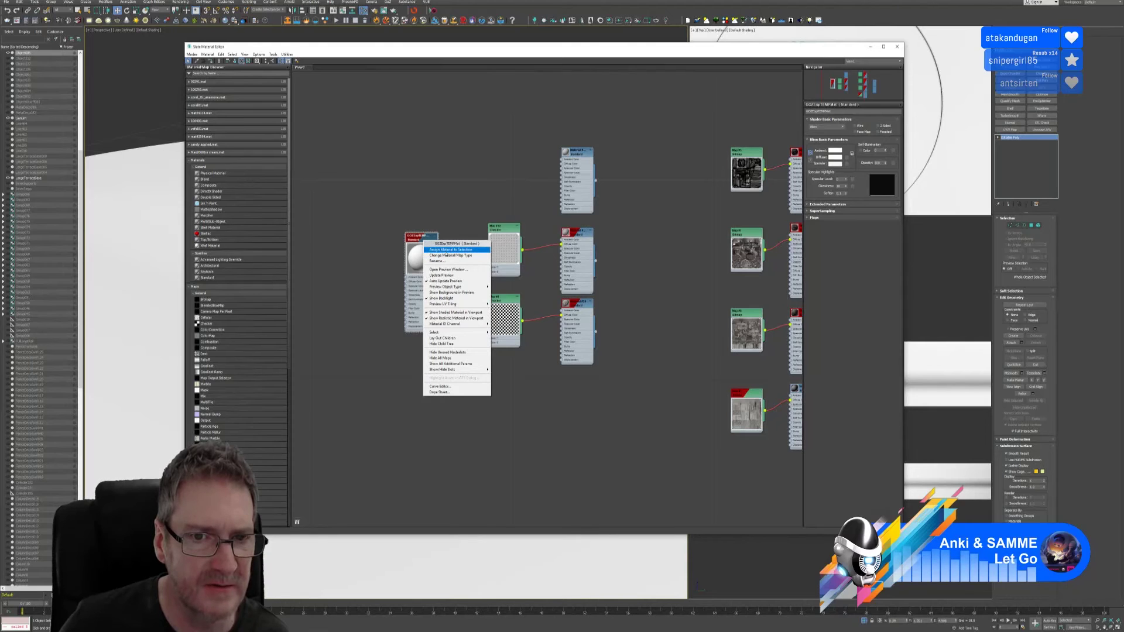
click(446, 250)
click(897, 46)
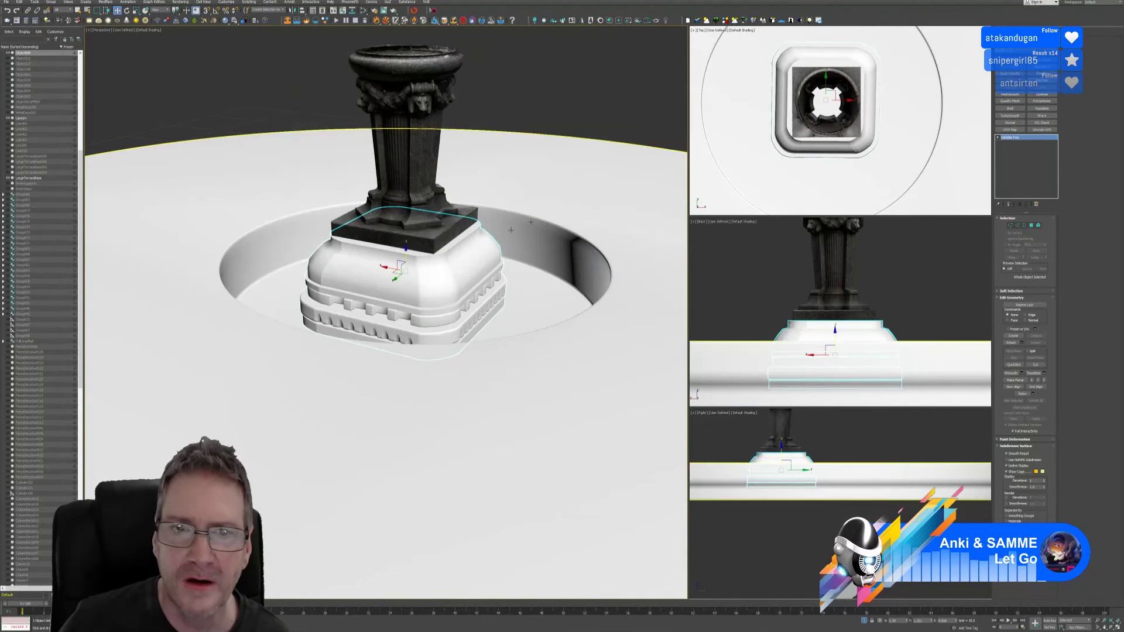
Step: Send the base to the UV editor through the Unfold3D Bridge, and show its 3D and UV views in solid shading without wireframe
click(415, 10)
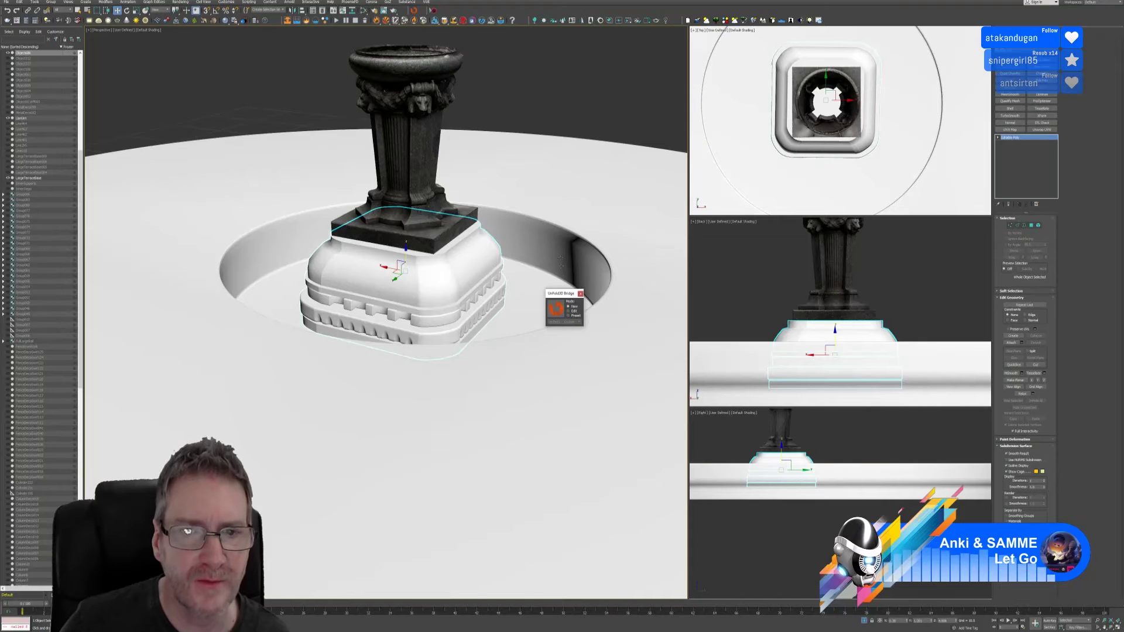
click(556, 305)
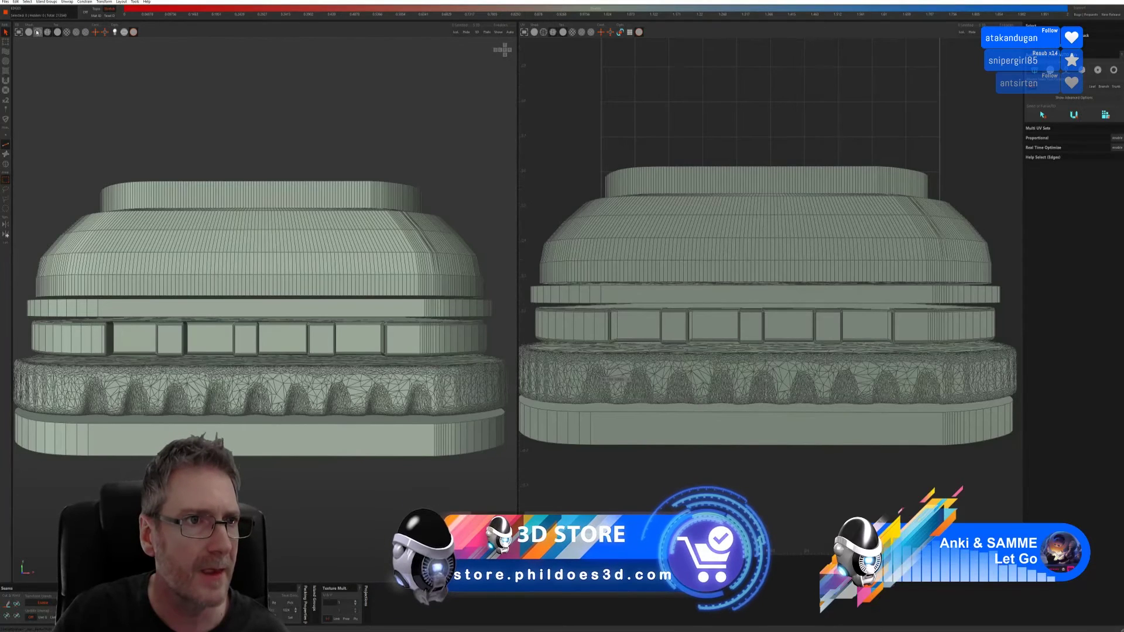
click(38, 33)
middle_drag(310, 278, 532, 77)
scroll(318, 173, down, 6)
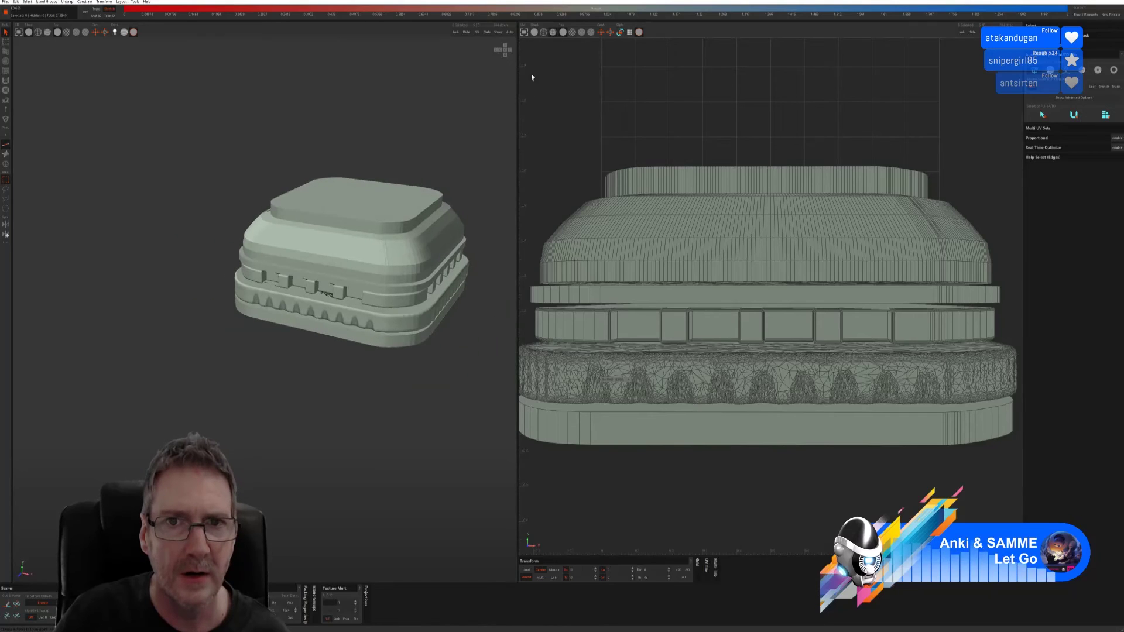
click(534, 32)
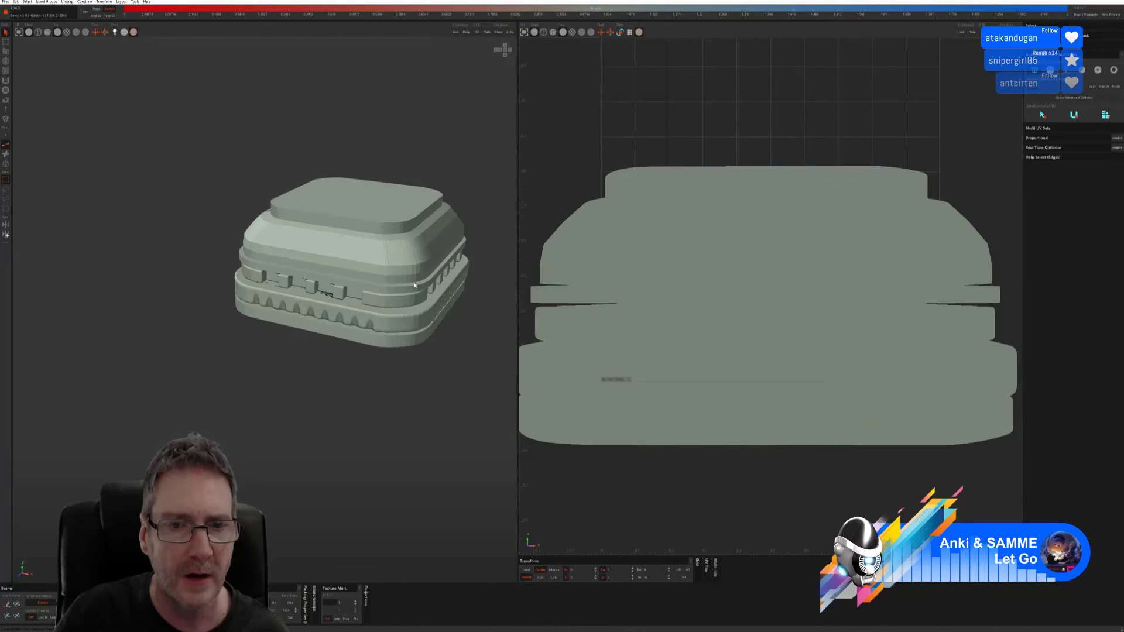
middle_drag(380, 148, 374, 175)
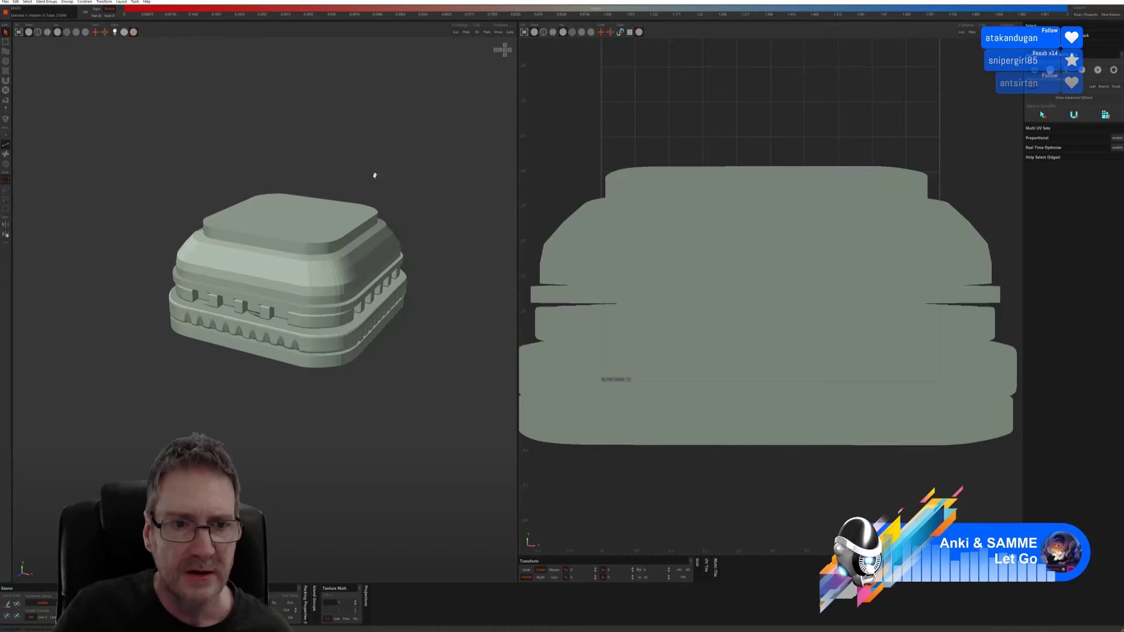
middle_drag(270, 194, 298, 269)
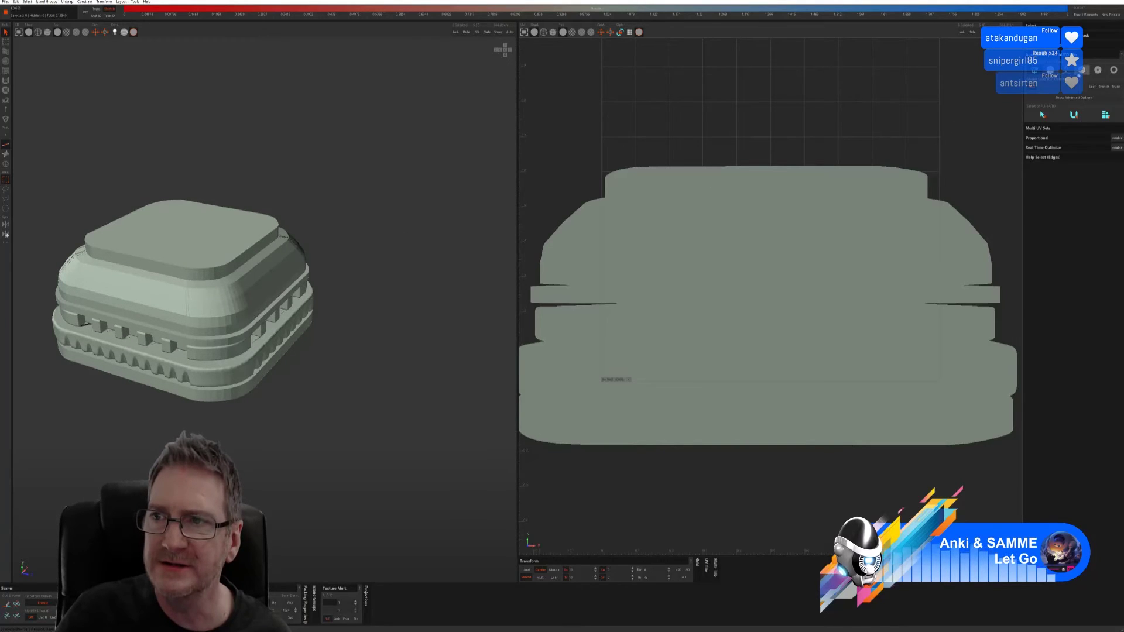
Step: Generate automatic seams on the pedestal's base, then unwrap and pack its UV islands
click(1082, 72)
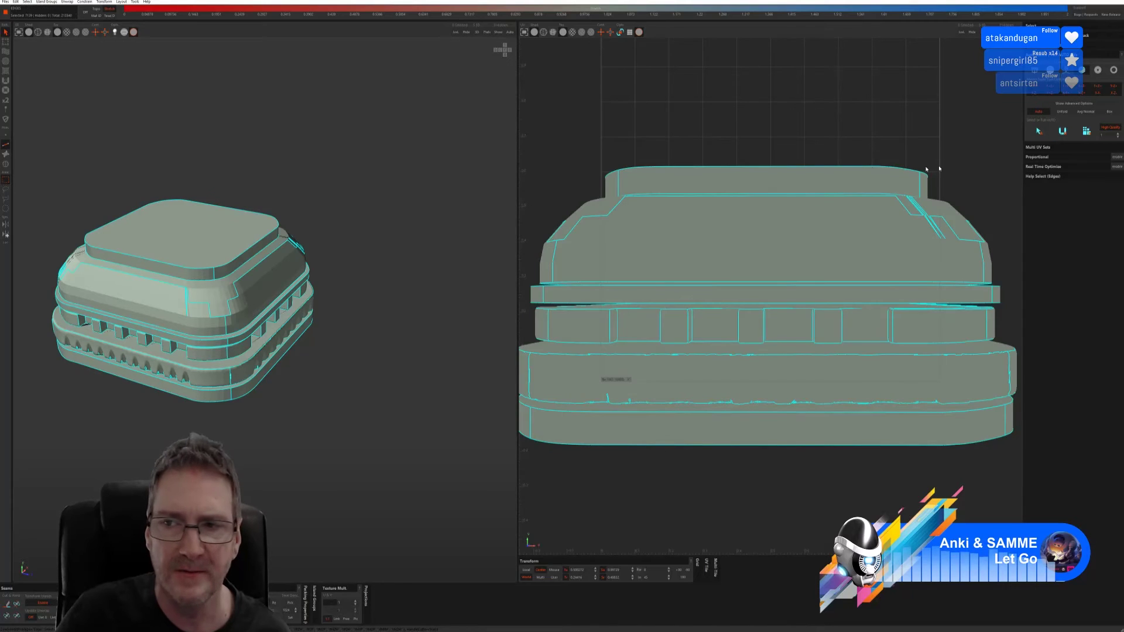
click(1086, 132)
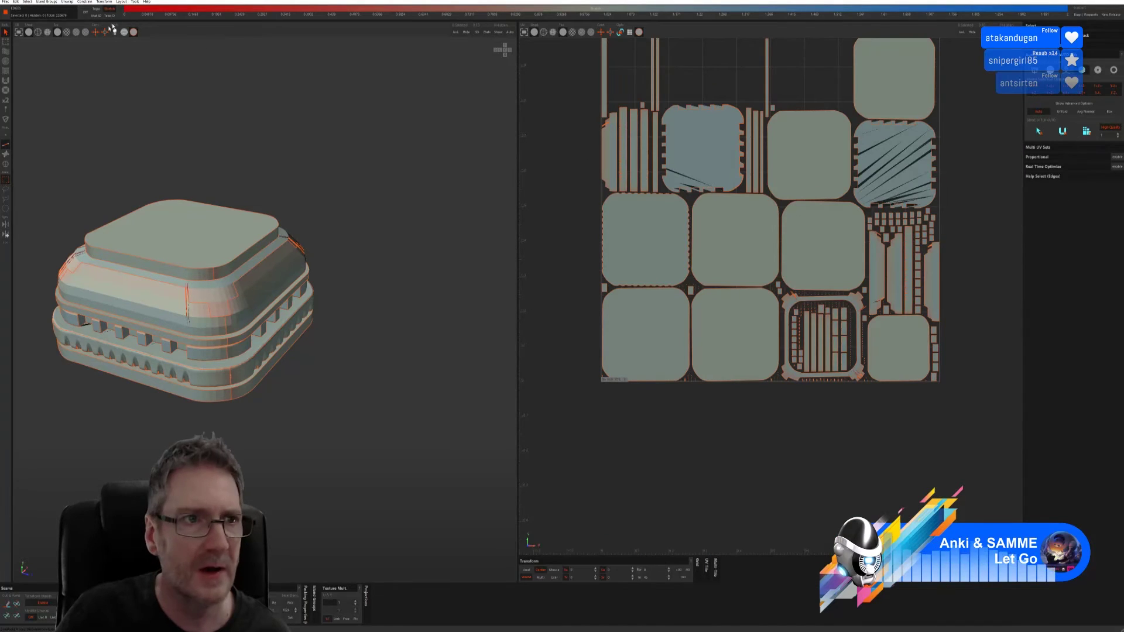
Step: Show the checker texture on the base without the distortion colours, and inspect the pattern and packed UV layout
click(66, 32)
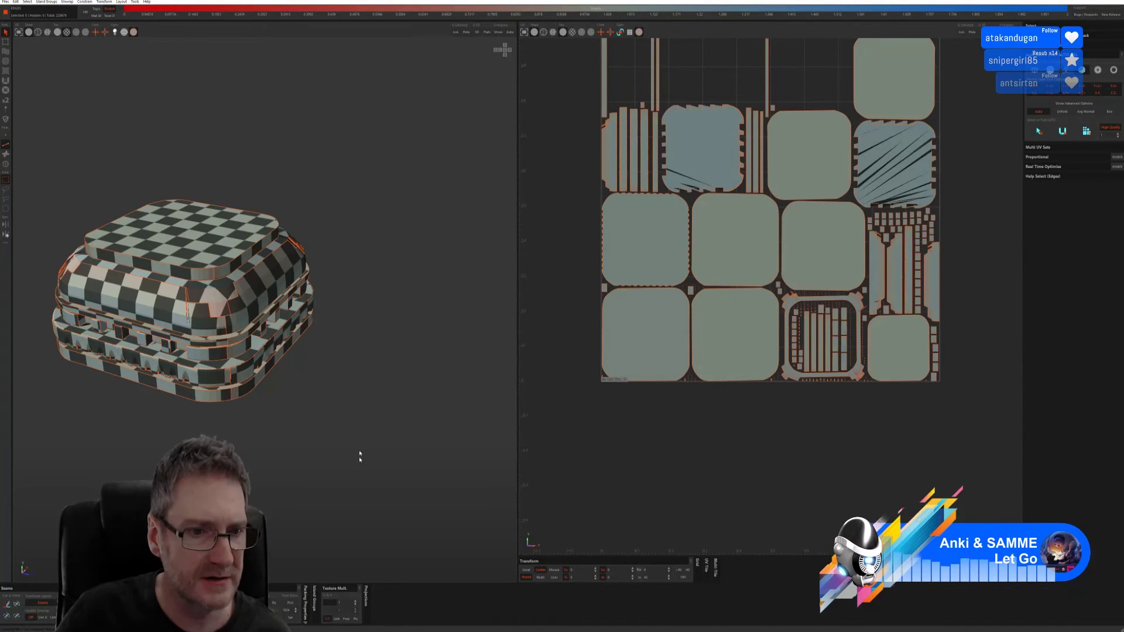
click(133, 32)
alt+drag(176, 135, 230, 203)
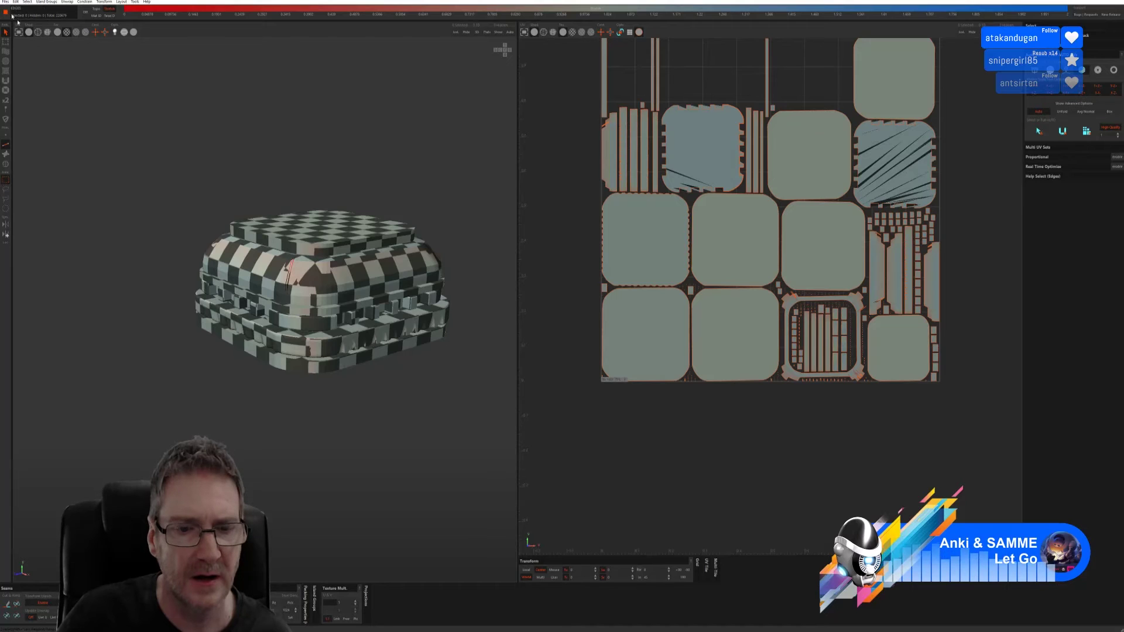
alt+drag(317, 275, 274, 294)
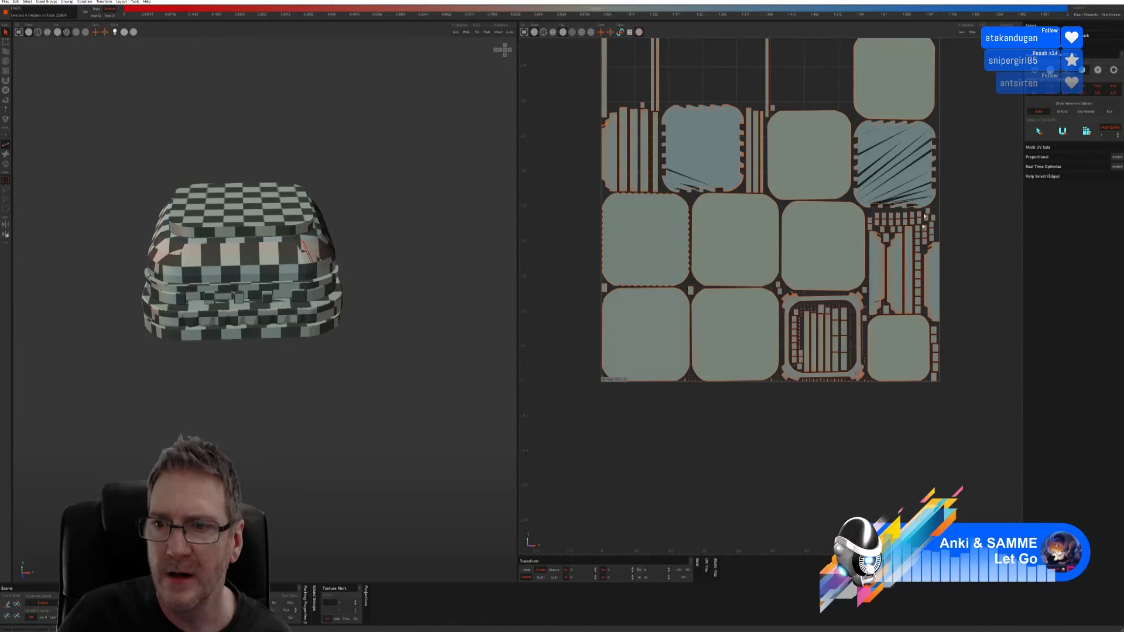
scroll(920, 275, down, 2)
Step: Save the unwrapped base and return to the pavilion scene in 3ds Max
click(6, 3)
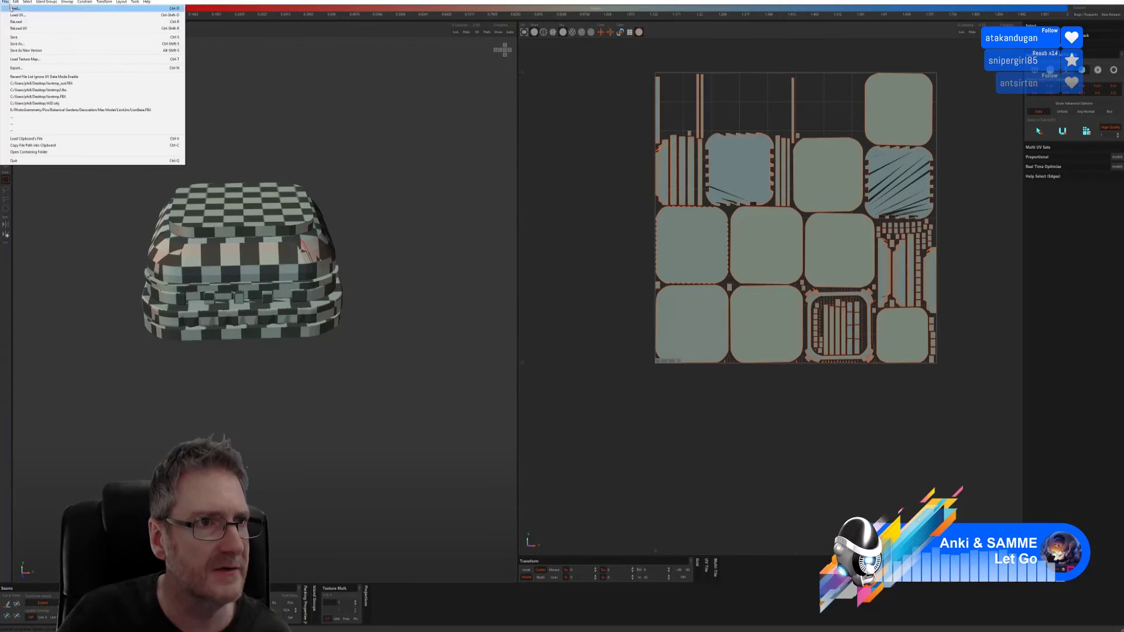
click(35, 37)
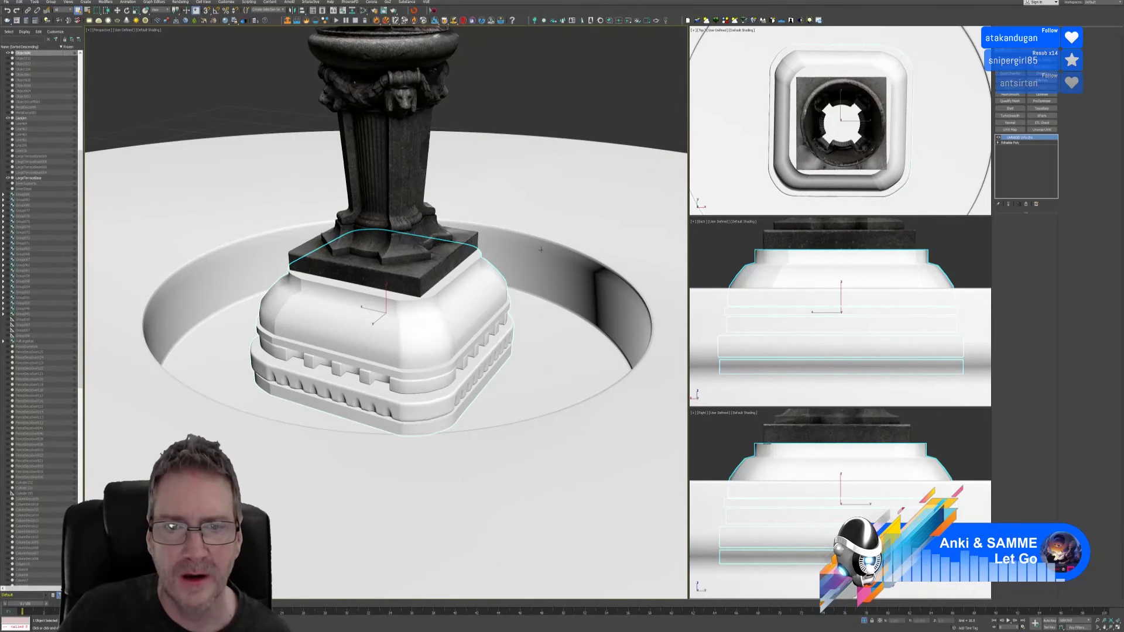
Step: Examine the isolated pedestal and its base inside the platform's round recess, from far and near and from high and low angles
scroll(437, 307, down, 5)
middle_drag(497, 258, 465, 245)
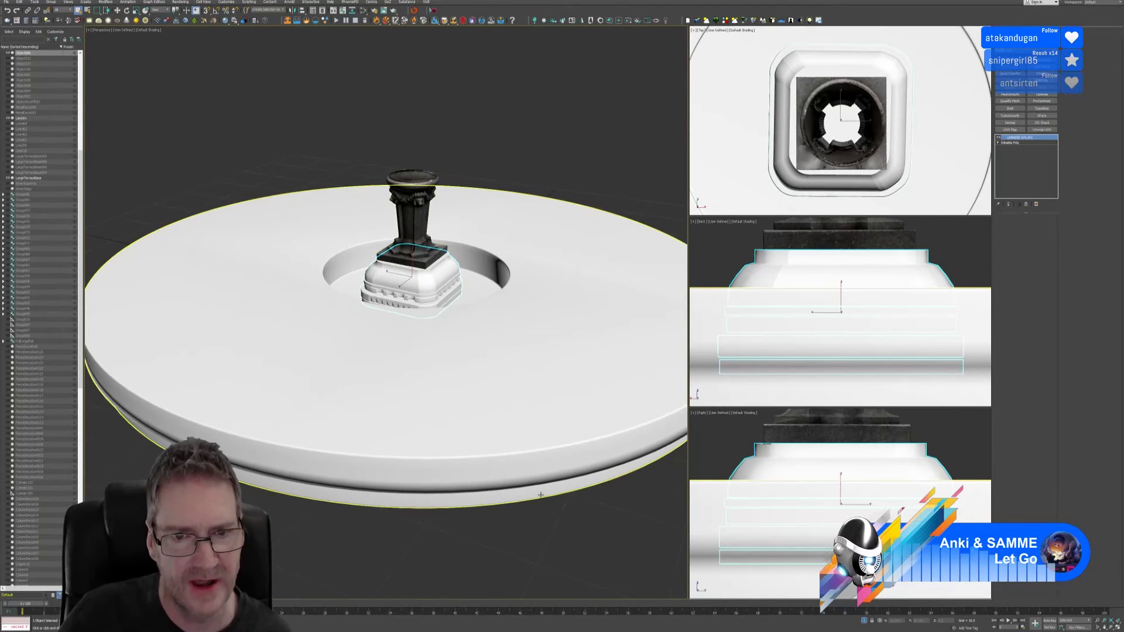
mouse_move(457, 328)
alt+middle_down()
mouse_move(429, 344)
mouse_move(389, 318)
mouse_move(416, 351)
mouse_move(447, 340)
alt+middle_up()
scroll(442, 227, up, 2)
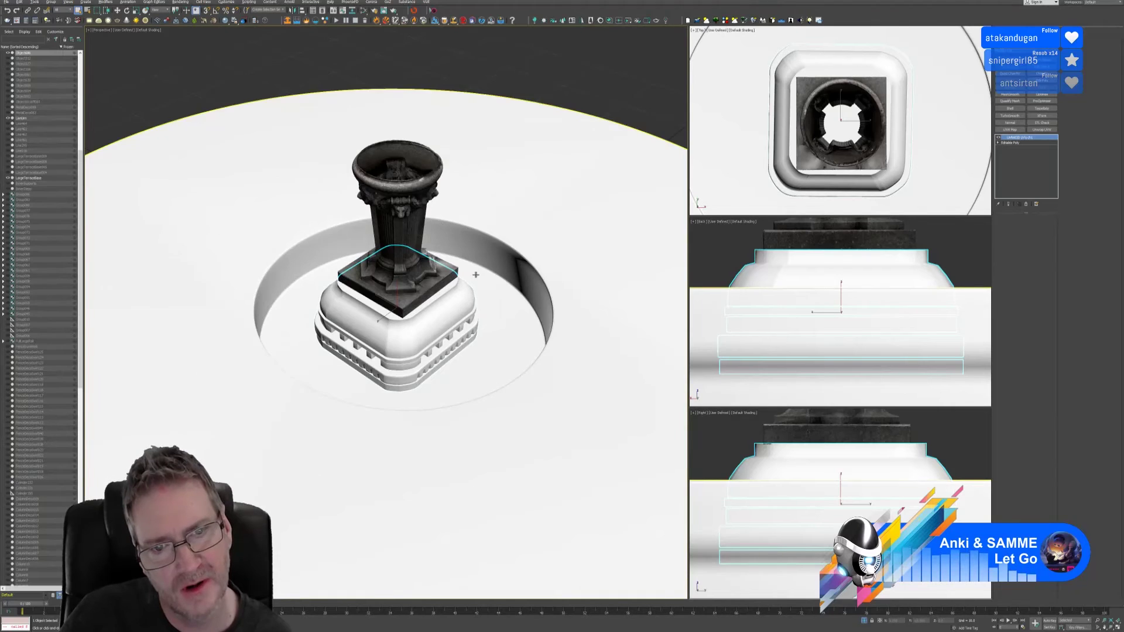
alt+middle_drag(476, 275, 467, 253)
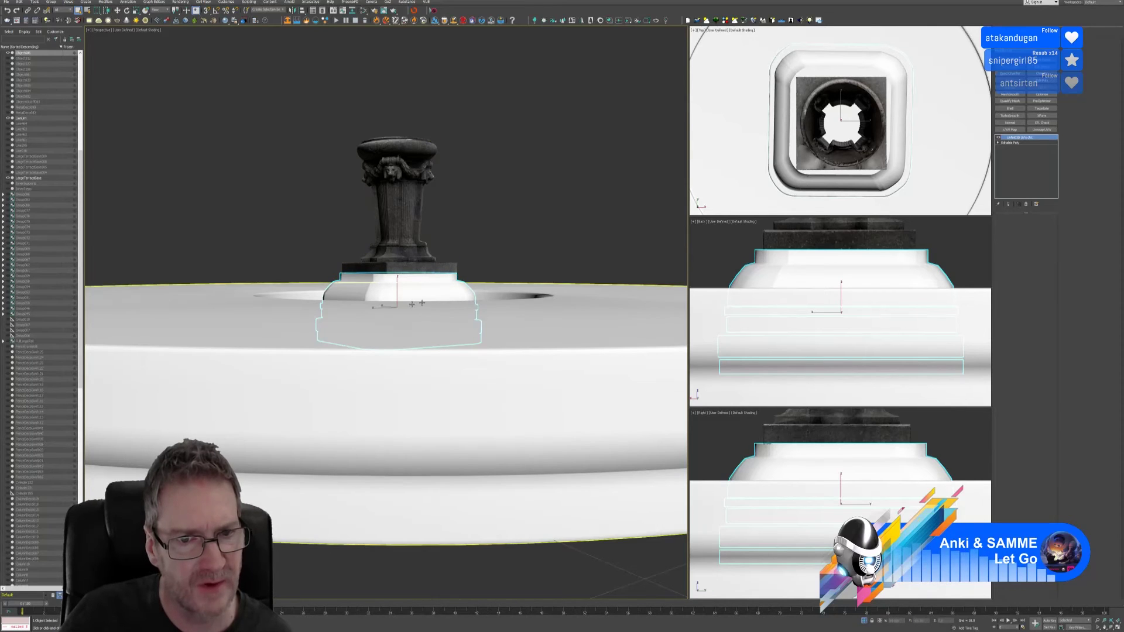
alt+middle_drag(445, 293, 481, 277)
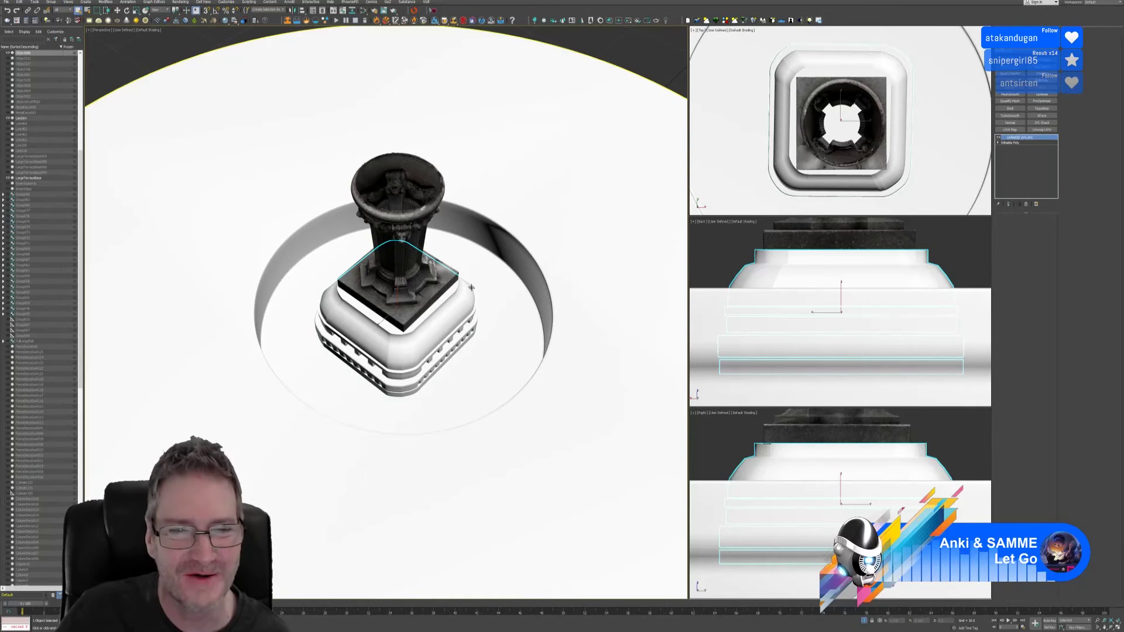
alt+middle_drag(484, 295, 438, 316)
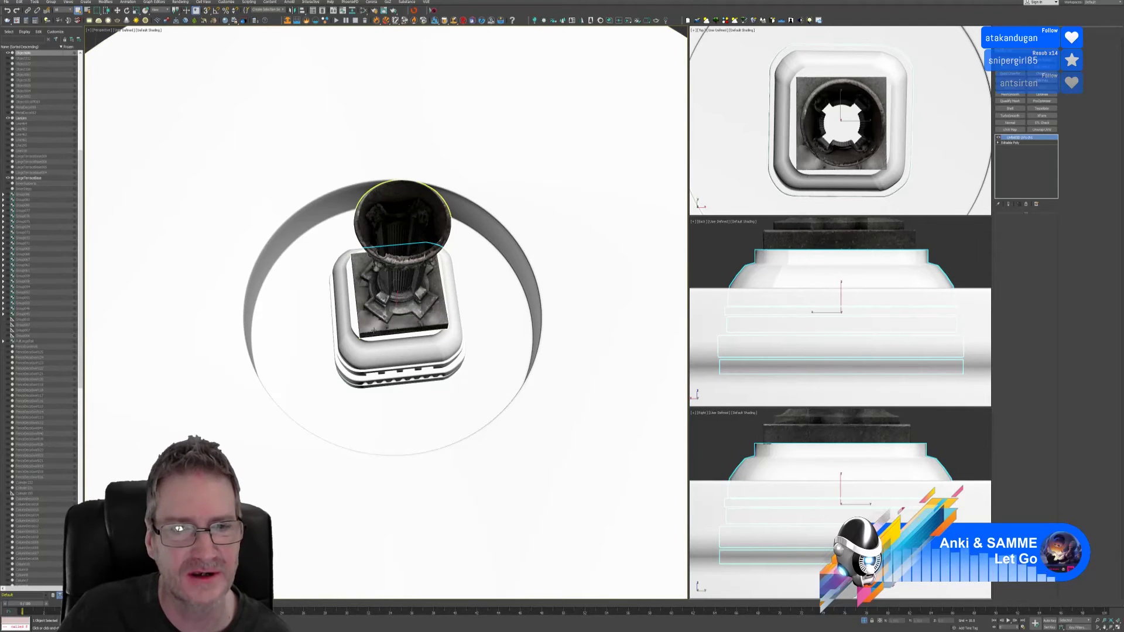
scroll(437, 330, down, 3)
alt+middle_drag(430, 328, 430, 293)
alt+middle_drag(363, 310, 455, 307)
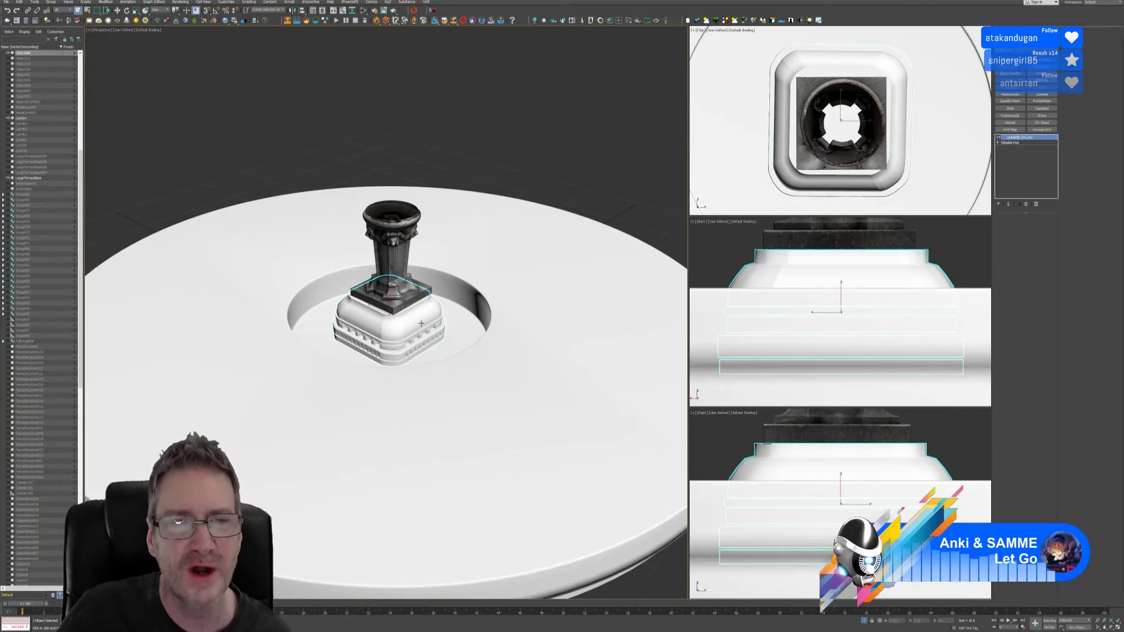
alt+middle_drag(424, 323, 368, 326)
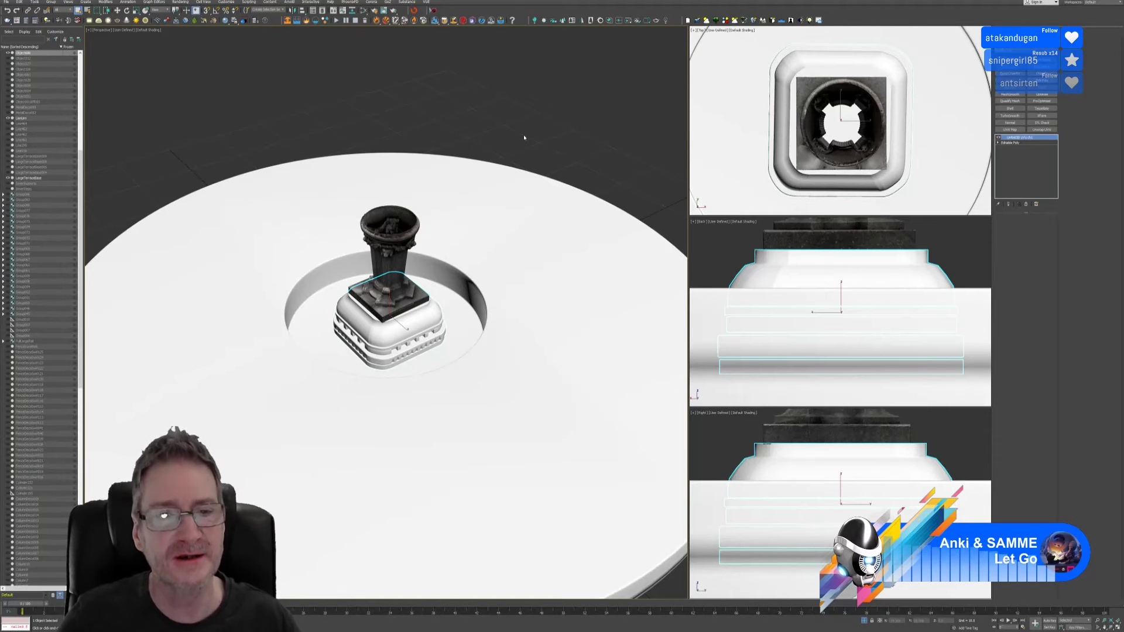
alt+middle_drag(518, 141, 532, 140)
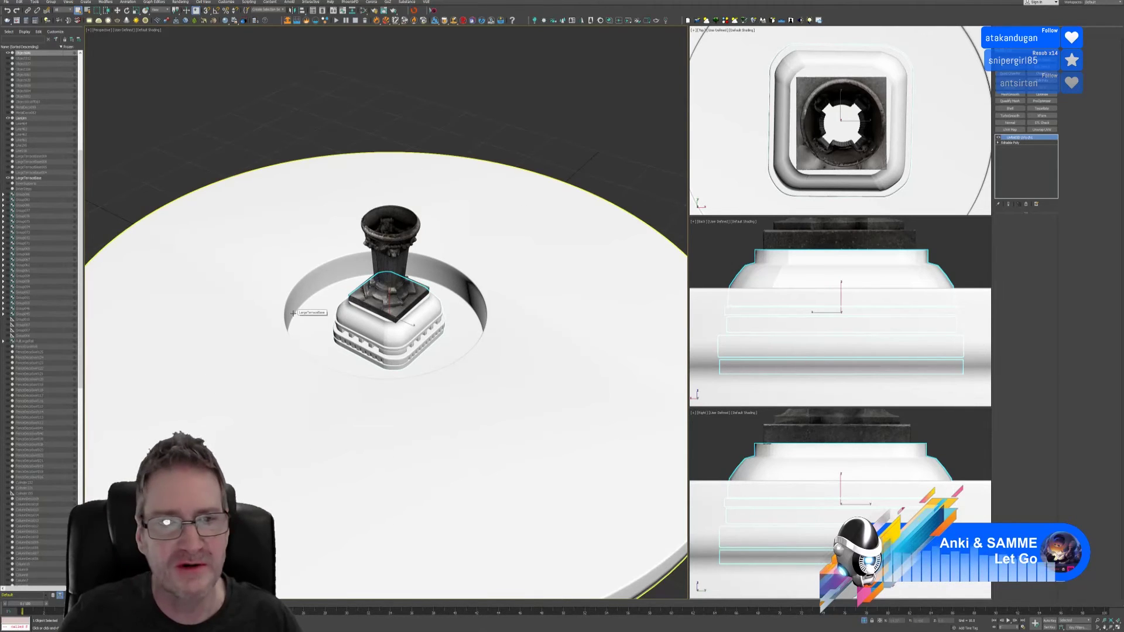
middle_drag(462, 130, 465, 99)
alt+middle_drag(423, 242, 431, 266)
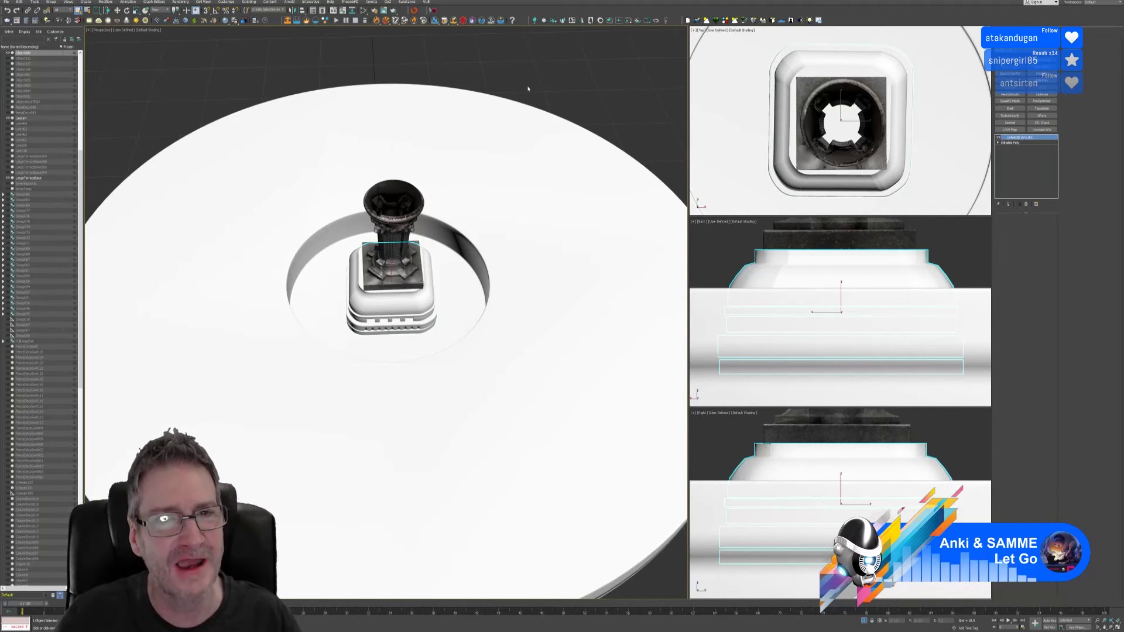
alt+middle_drag(492, 112, 489, 70)
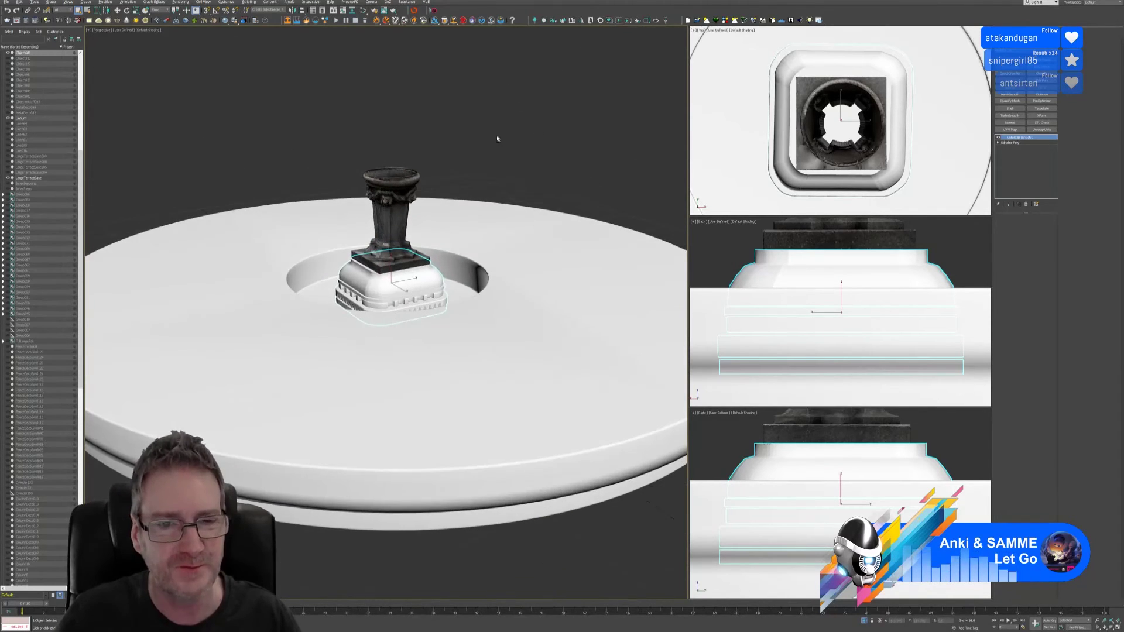
mouse_move(494, 133)
alt+middle_down()
mouse_move(472, 133)
mouse_move(537, 156)
mouse_move(480, 137)
mouse_move(528, 154)
mouse_move(486, 150)
alt+middle_up()
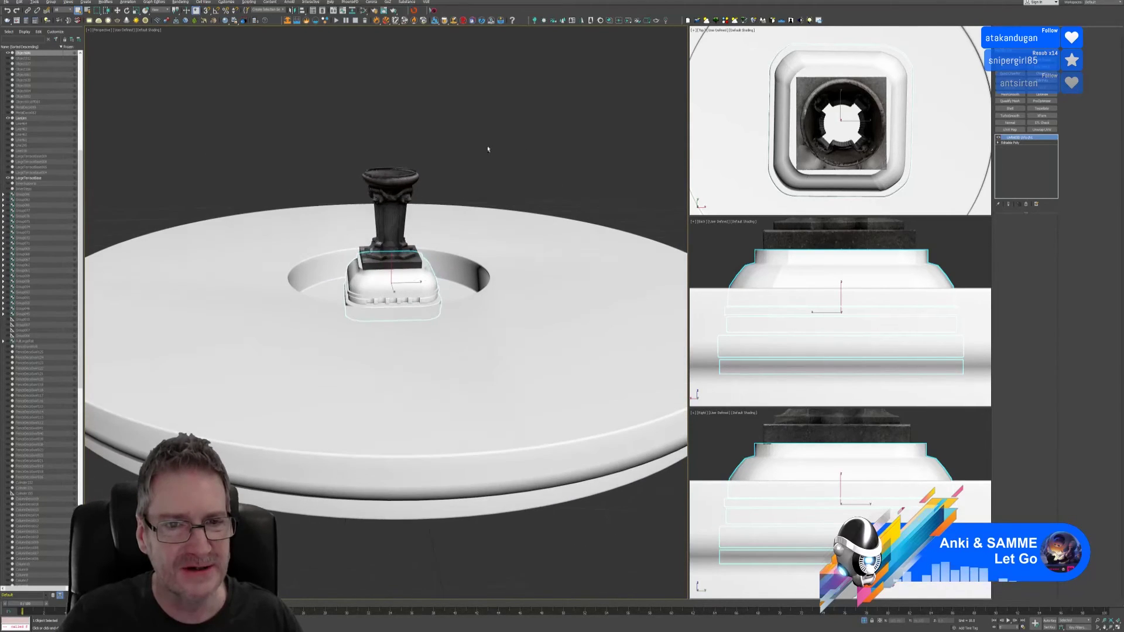
scroll(387, 227, up, 3)
scroll(387, 228, up, 2)
alt+middle_drag(387, 227, 516, 203)
scroll(516, 203, up, 3)
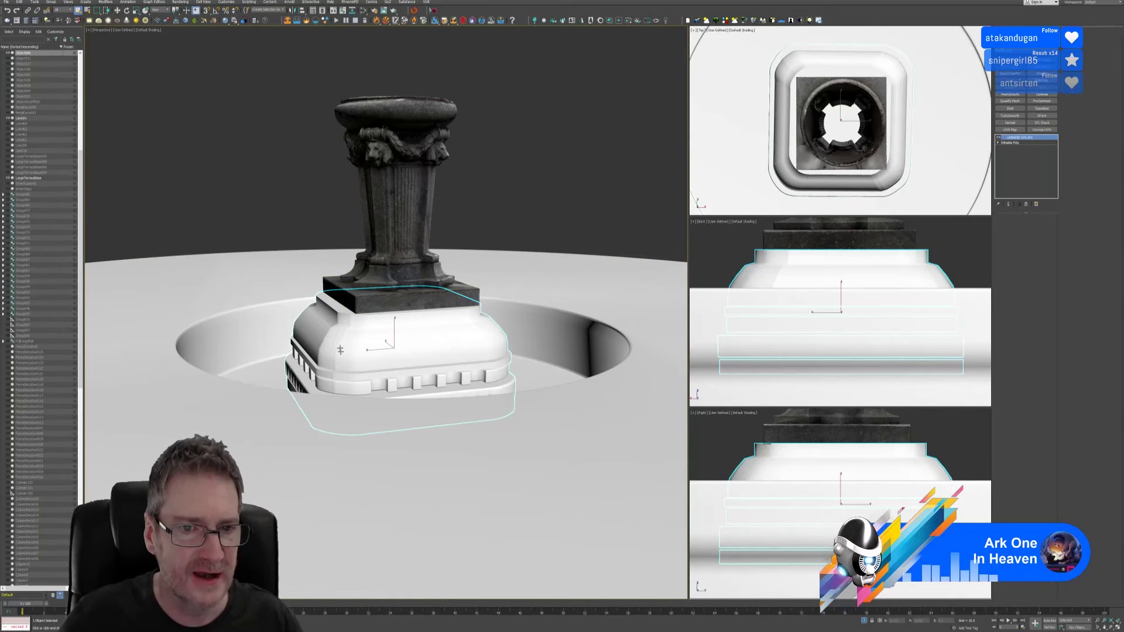
alt+middle_drag(522, 329, 520, 325)
alt+middle_drag(519, 325, 635, 414)
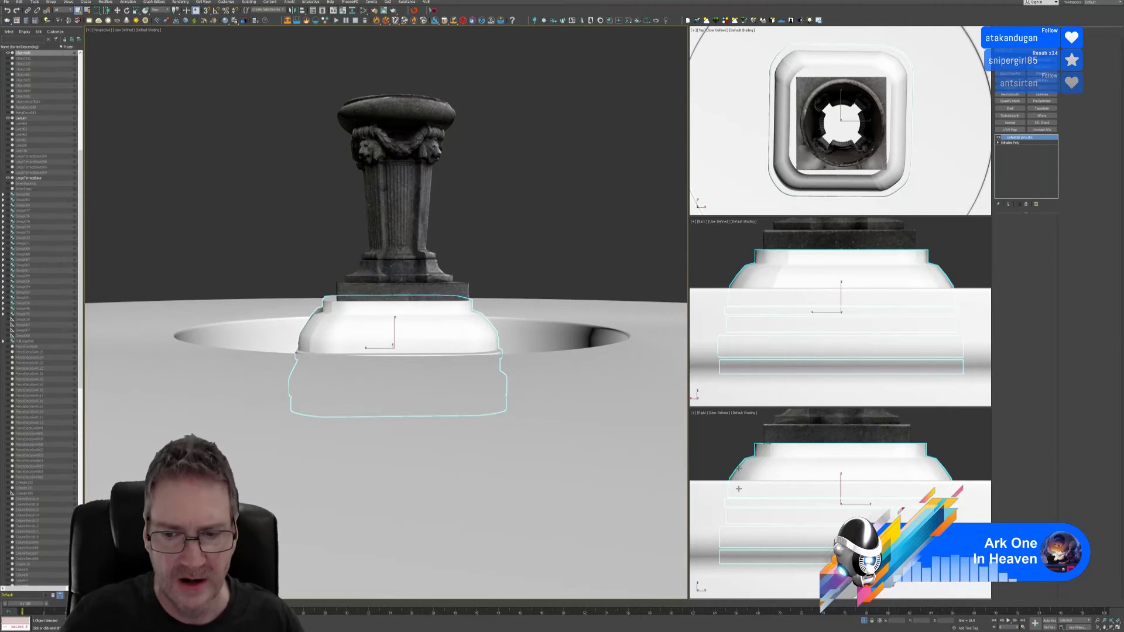
Step: Select the isolated platform, pedestal and base together, and exit isolation to show the whole pavilion
scroll(566, 173, down, 5)
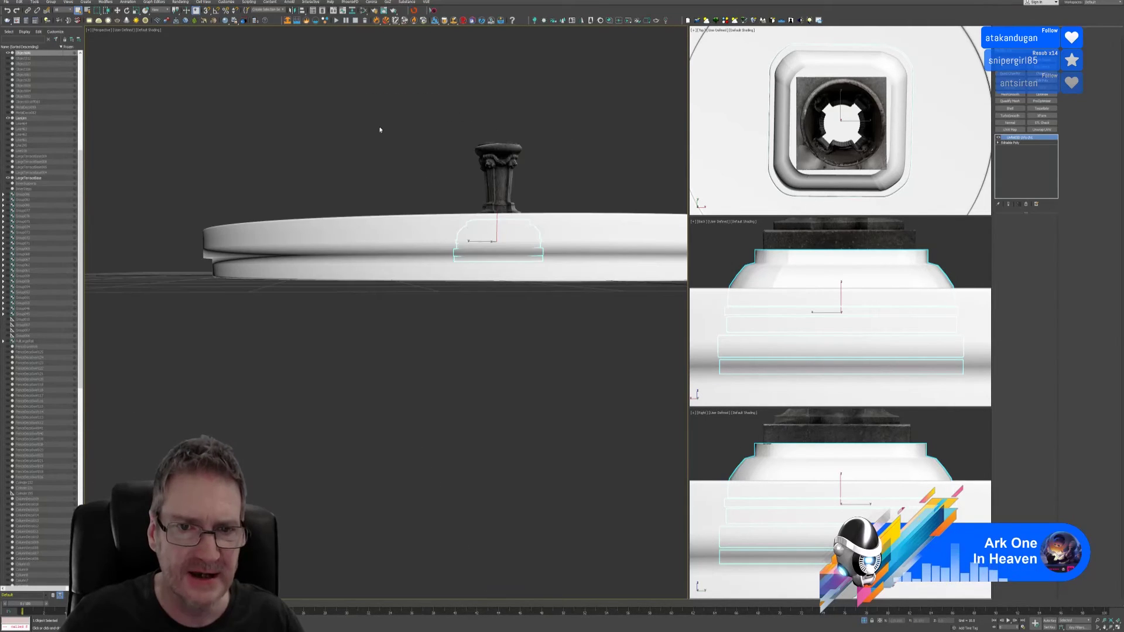
drag(381, 128, 575, 345)
alt+middle_drag(548, 154, 500, 340)
scroll(500, 341, up, 4)
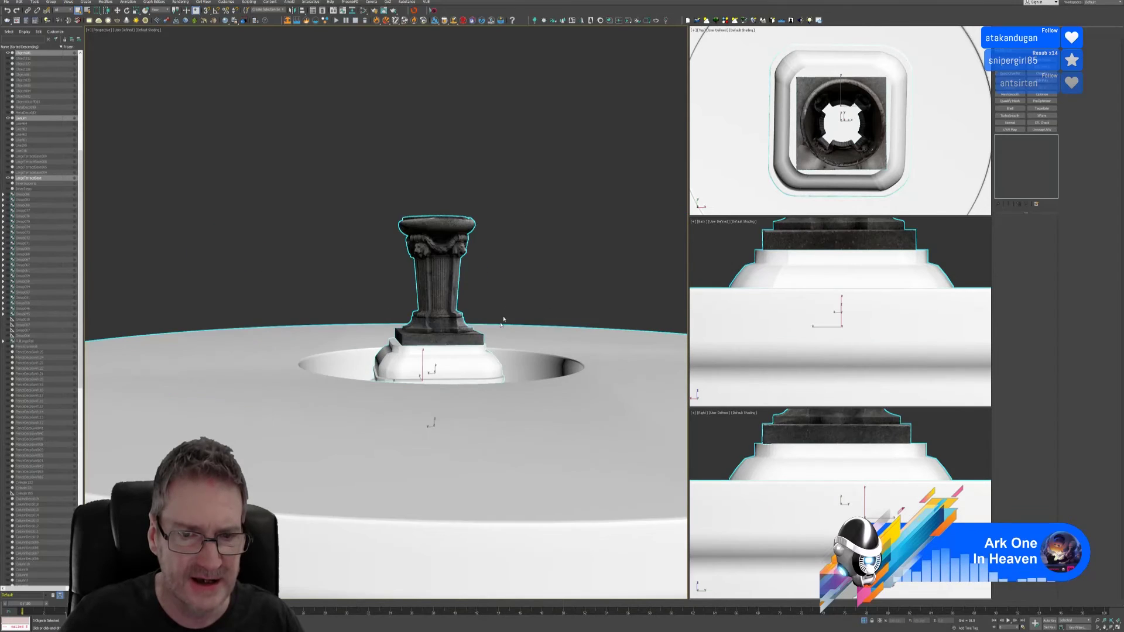
click(866, 620)
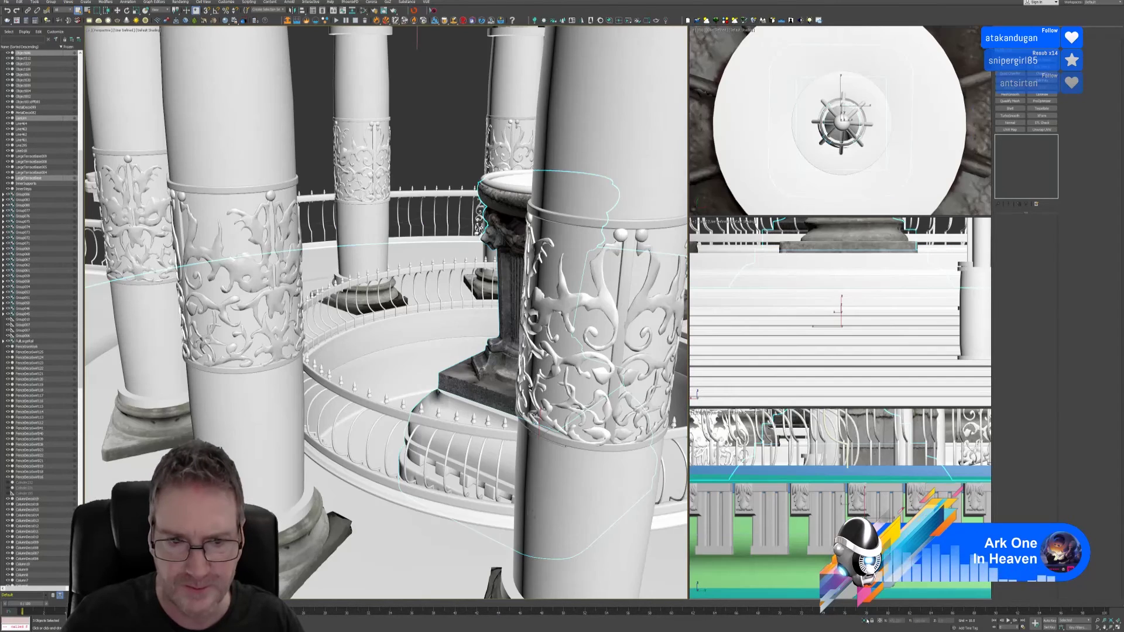
Step: Examine how the pedestal and its base sit relative to the inner railing and the surrounding recess wall
alt+middle_drag(517, 446, 551, 82)
scroll(498, 392, up, 3)
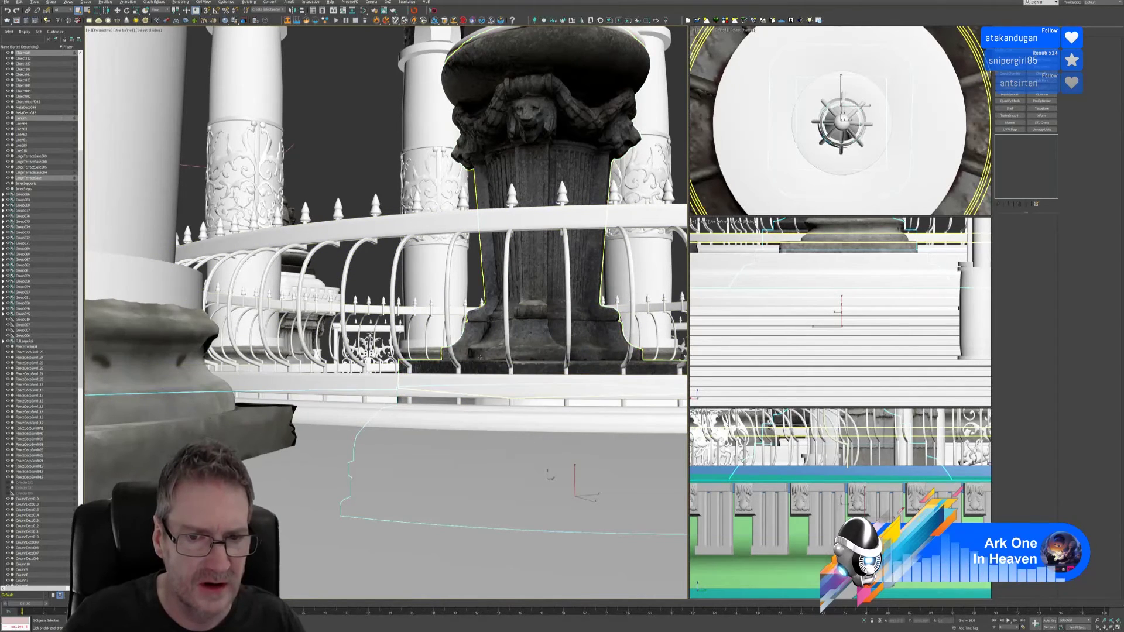
alt+middle_drag(485, 371, 477, 360)
scroll(473, 353, up, 5)
scroll(473, 353, down, 5)
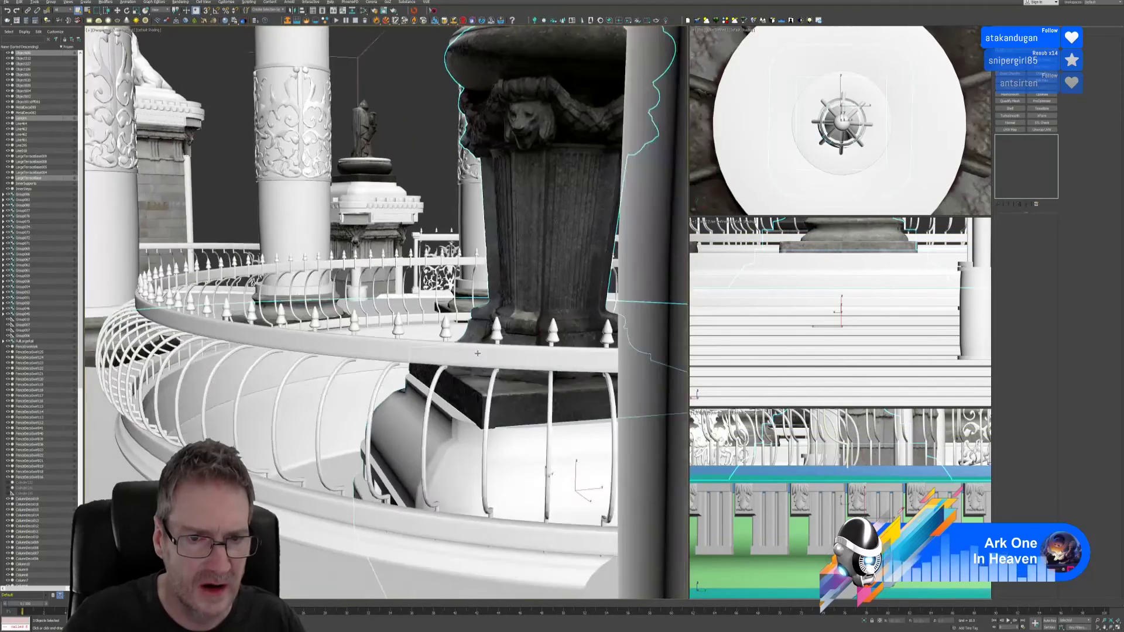
scroll(366, 392, up, 4)
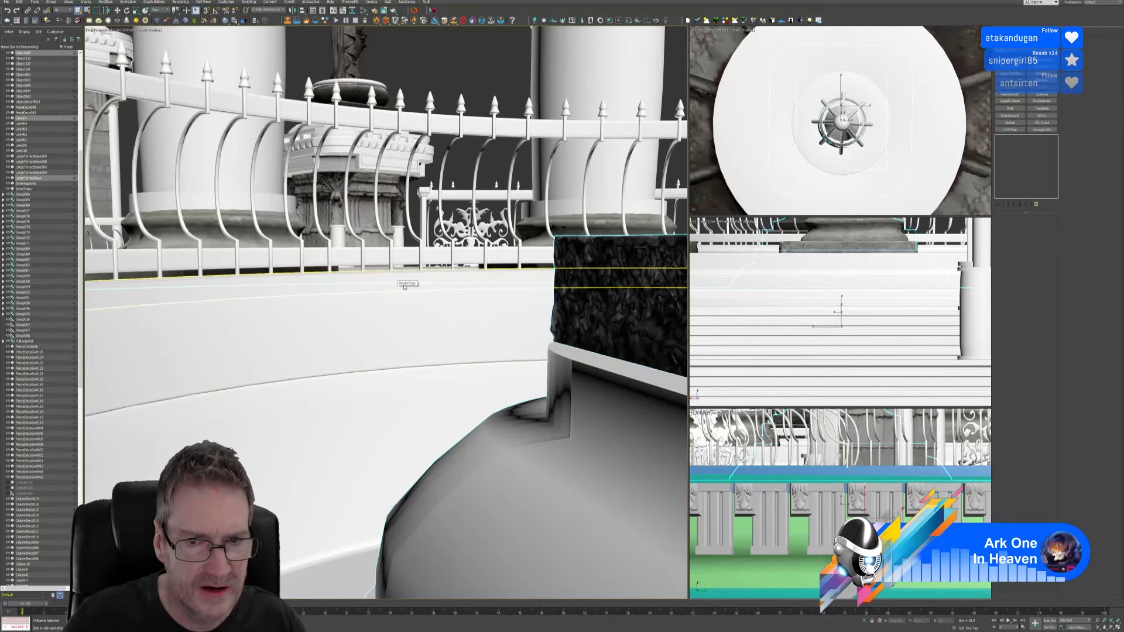
alt+middle_drag(402, 293, 118, 275)
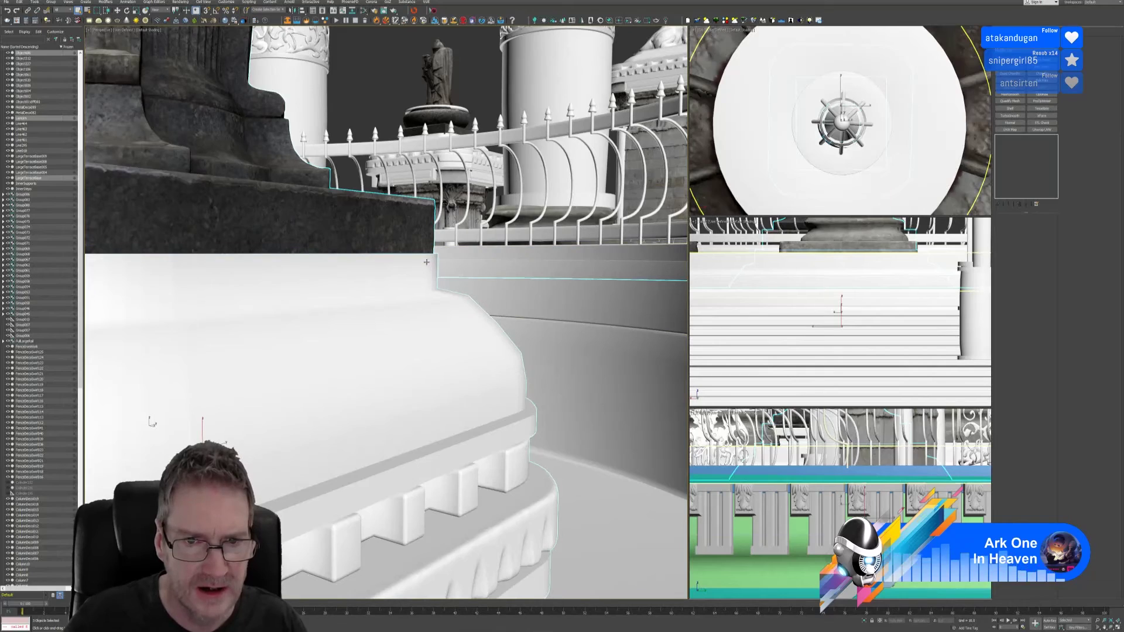
Step: Examine the urn pedestal's base inside the central railing and the surrounding domed gazebo from several distances and angles
scroll(437, 258, down, 5)
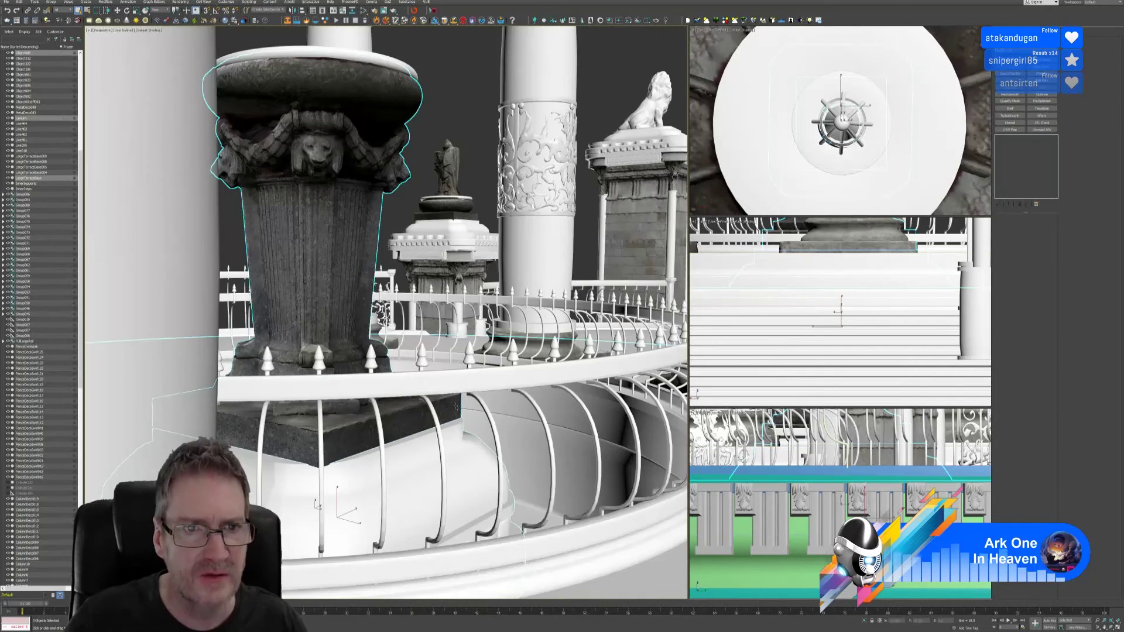
alt+middle_drag(413, 249, 413, 196)
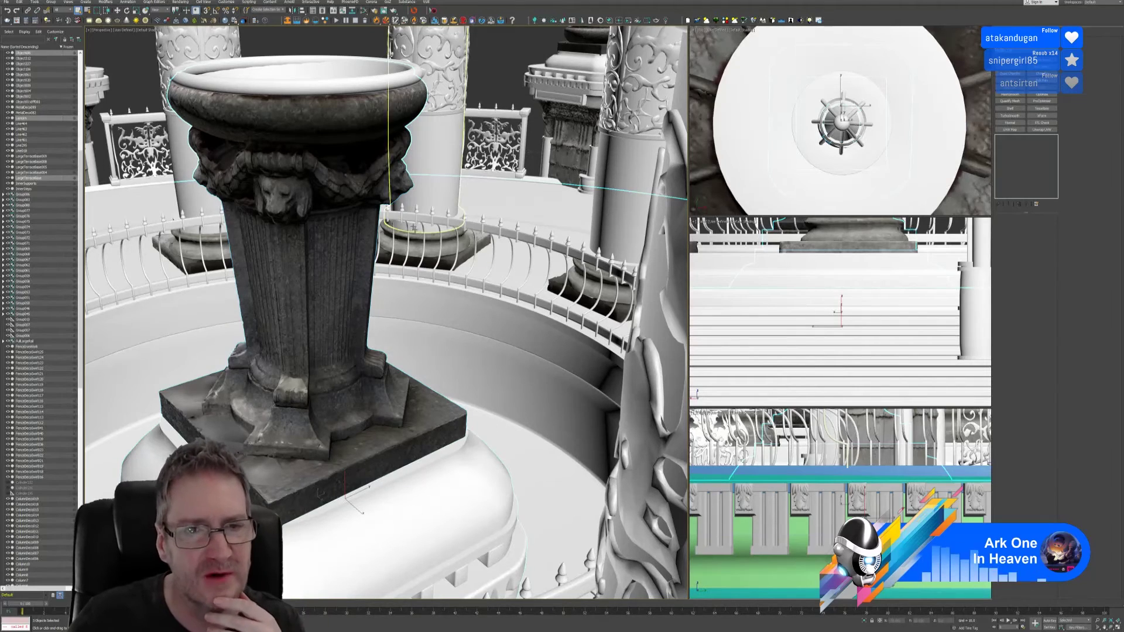
scroll(412, 255, up, 2)
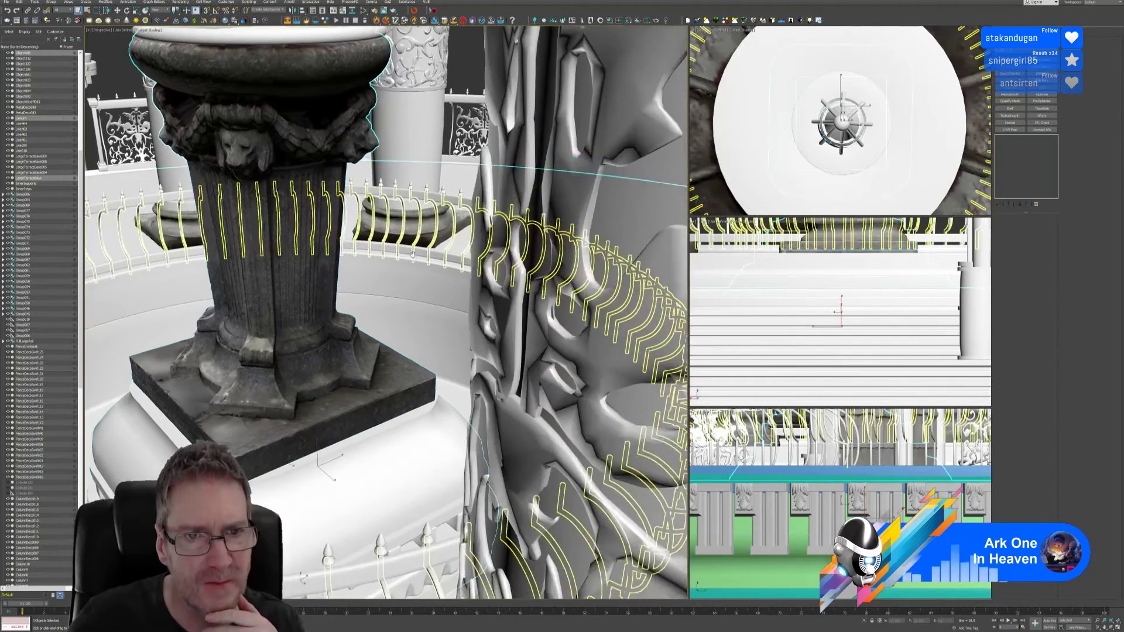
scroll(412, 254, down, 2)
middle_drag(394, 145, 460, 94)
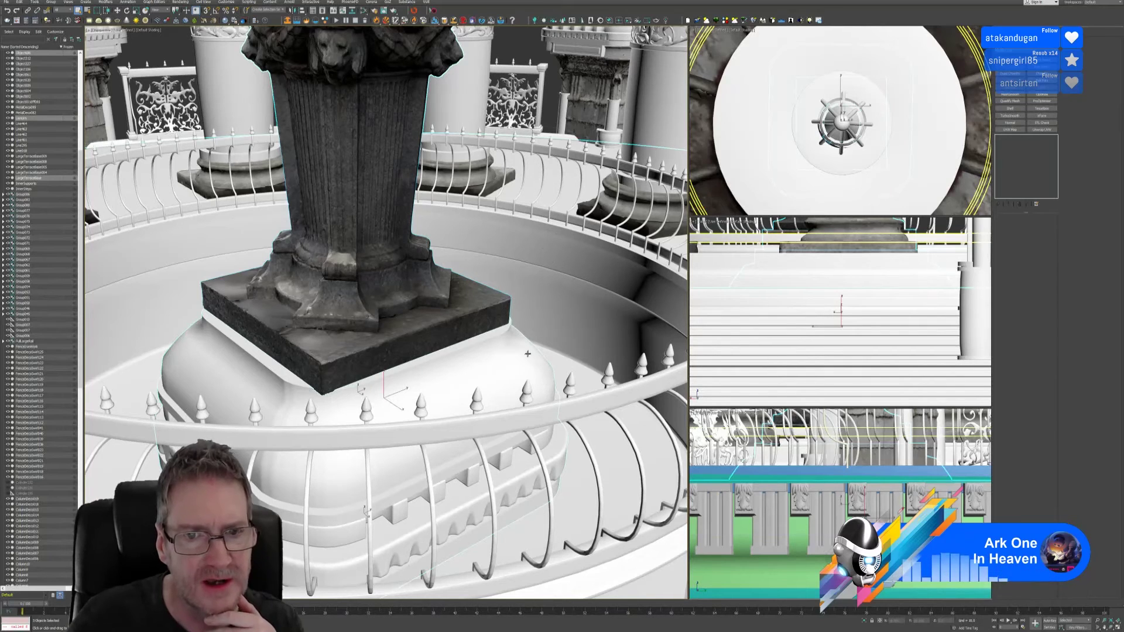
scroll(528, 353, down, 10)
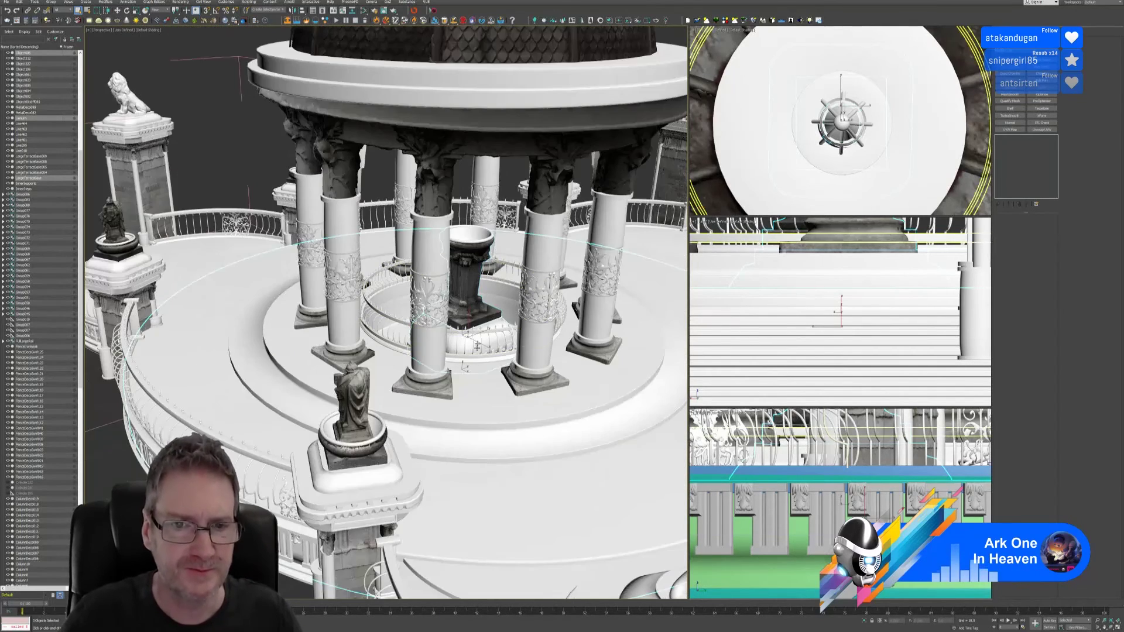
scroll(477, 347, down, 10)
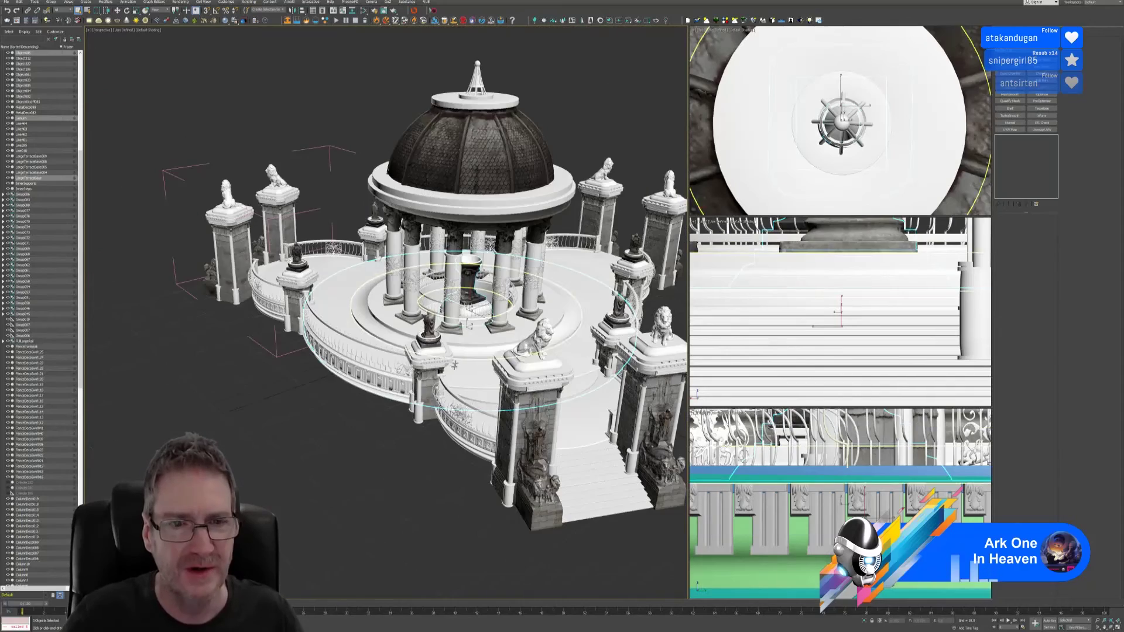
alt+middle_drag(454, 366, 421, 340)
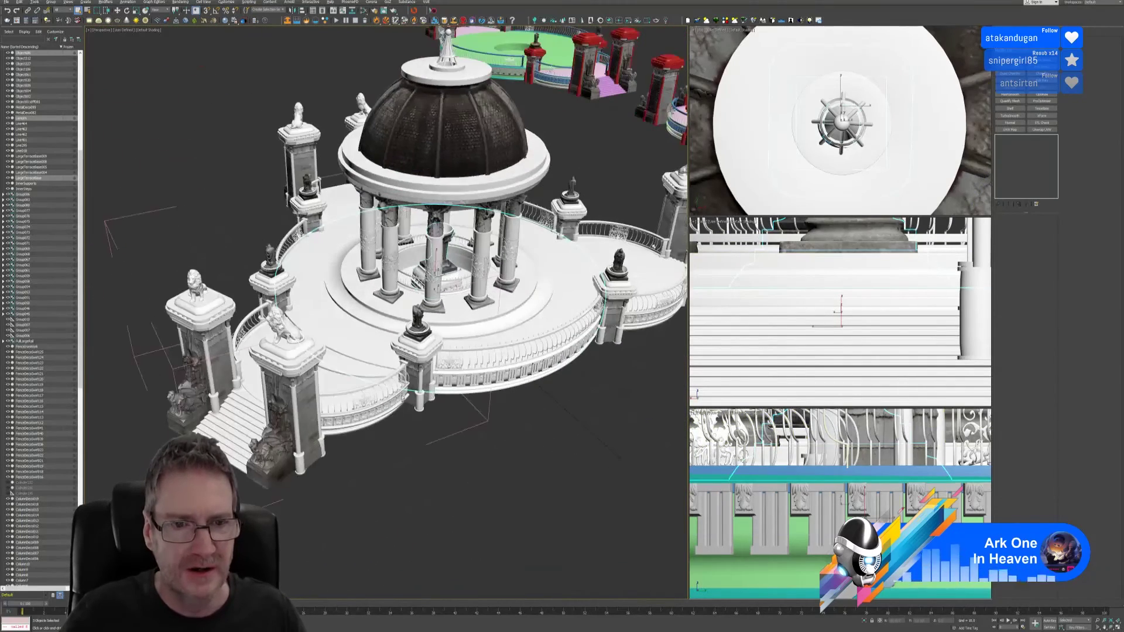
Step: Close the open group surrounding the gazebo terrace and clear the selection
click(440, 440)
click(51, 2)
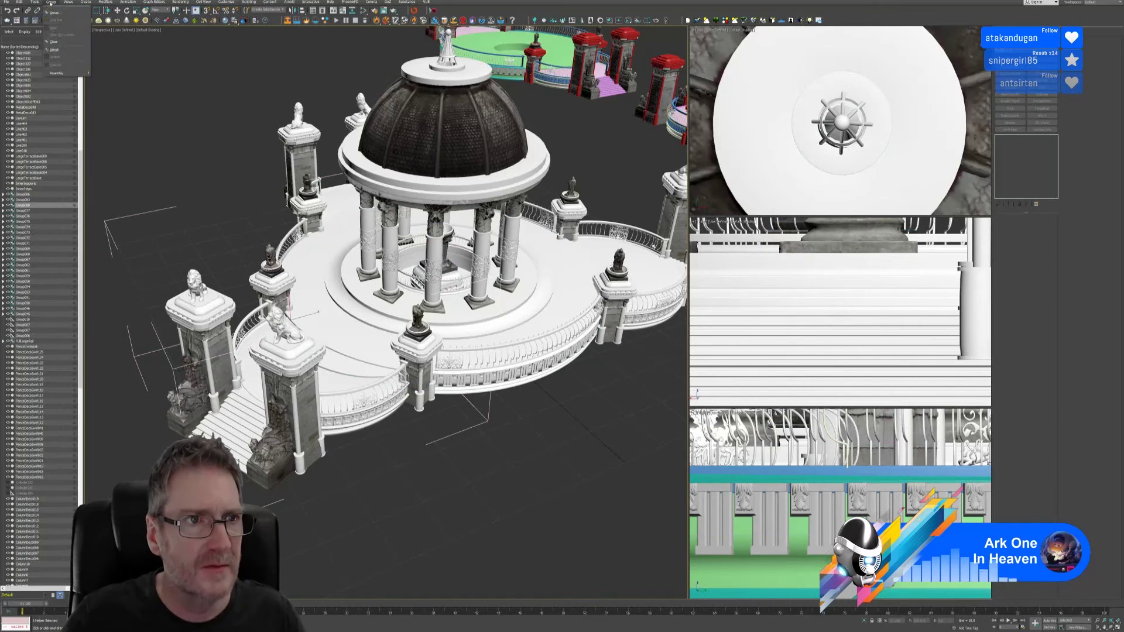
click(53, 41)
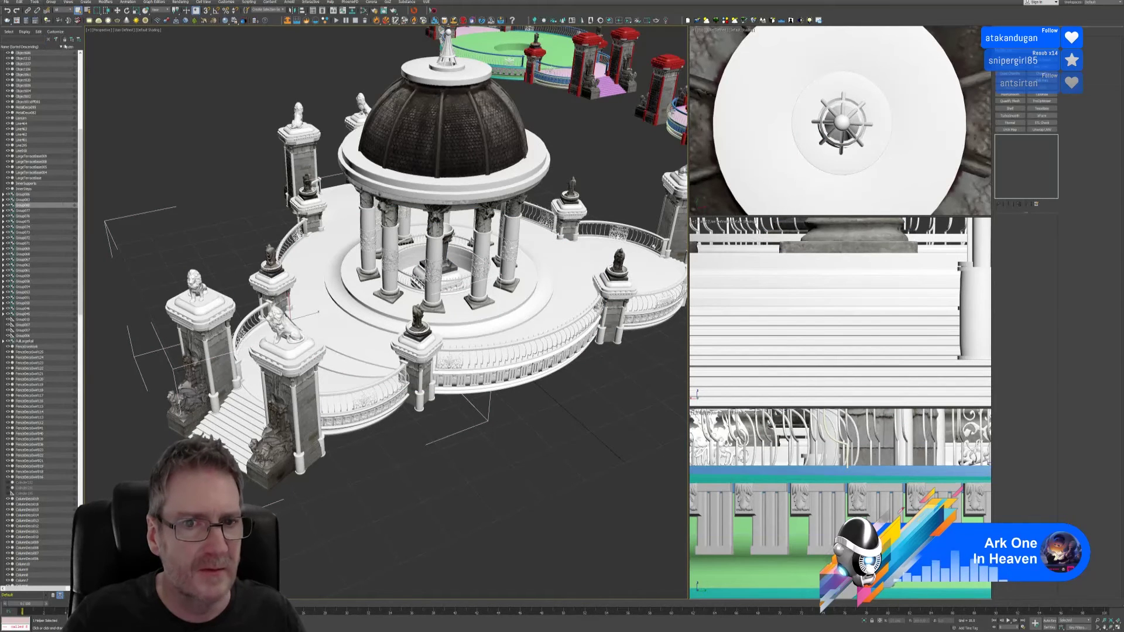
click(512, 438)
Step: Inspect the complete gazebo and the neighbouring row of colored terrace pieces from several angles
scroll(515, 394, up, 3)
middle_drag(515, 394, 427, 305)
scroll(427, 305, down, 6)
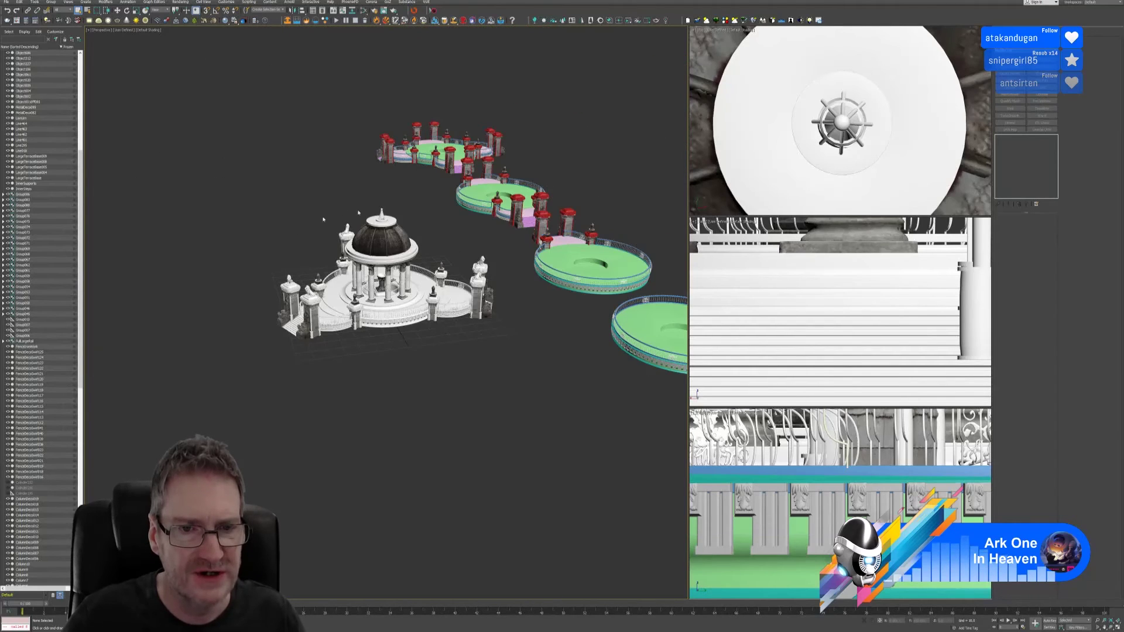
alt+middle_drag(359, 212, 369, 332)
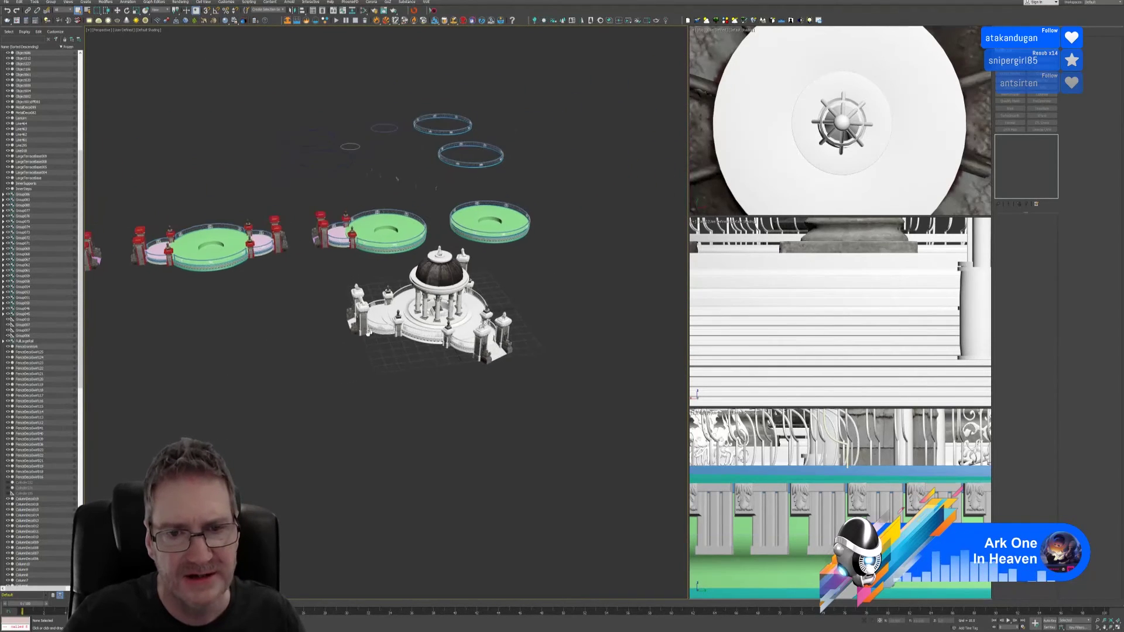
scroll(438, 310, up, 4)
alt+middle_drag(565, 280, 619, 271)
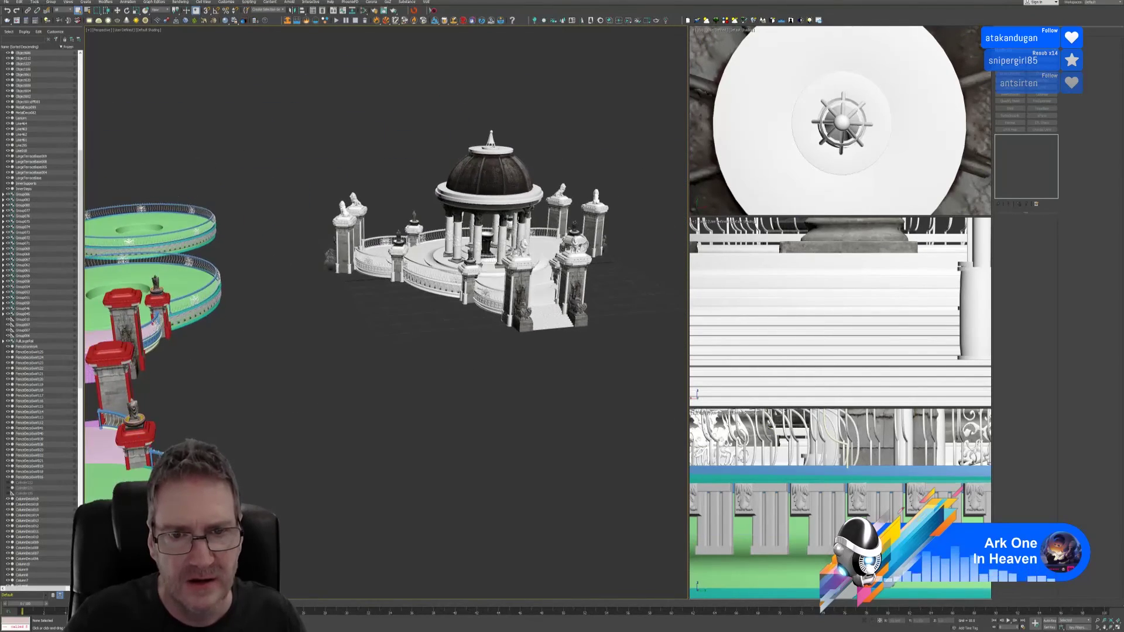
scroll(579, 263, up, 5)
mouse_move(447, 481)
alt+middle_down()
mouse_move(437, 484)
mouse_move(449, 496)
mouse_move(443, 434)
mouse_move(460, 473)
alt+middle_up()
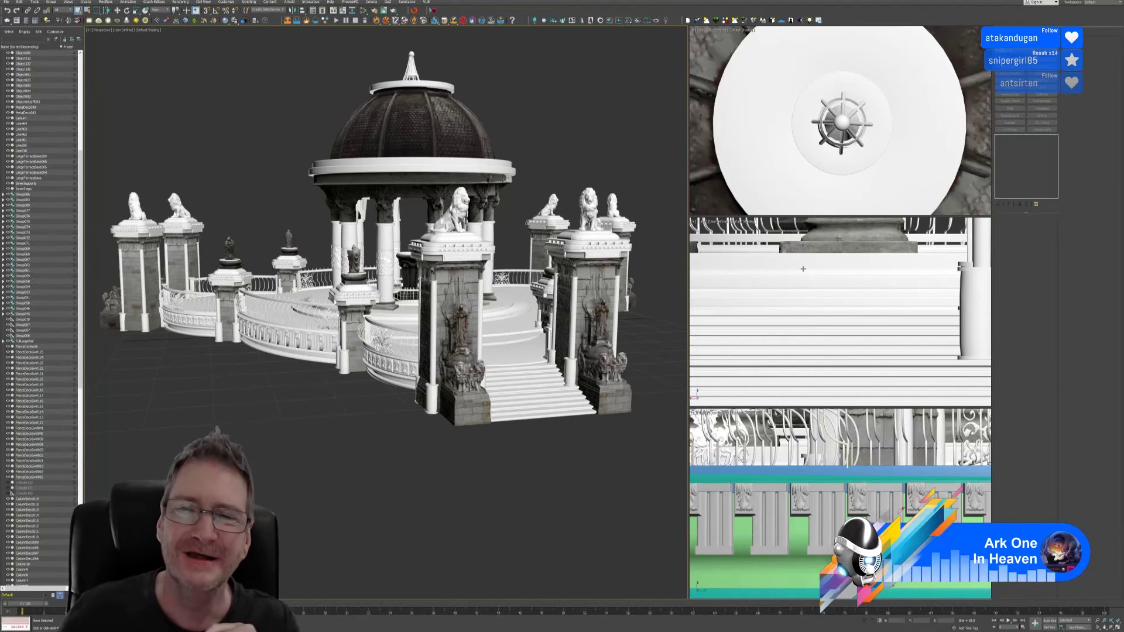
Step: Frame the whole gazebo in each of the three orthographic viewports
scroll(864, 134, down, 6)
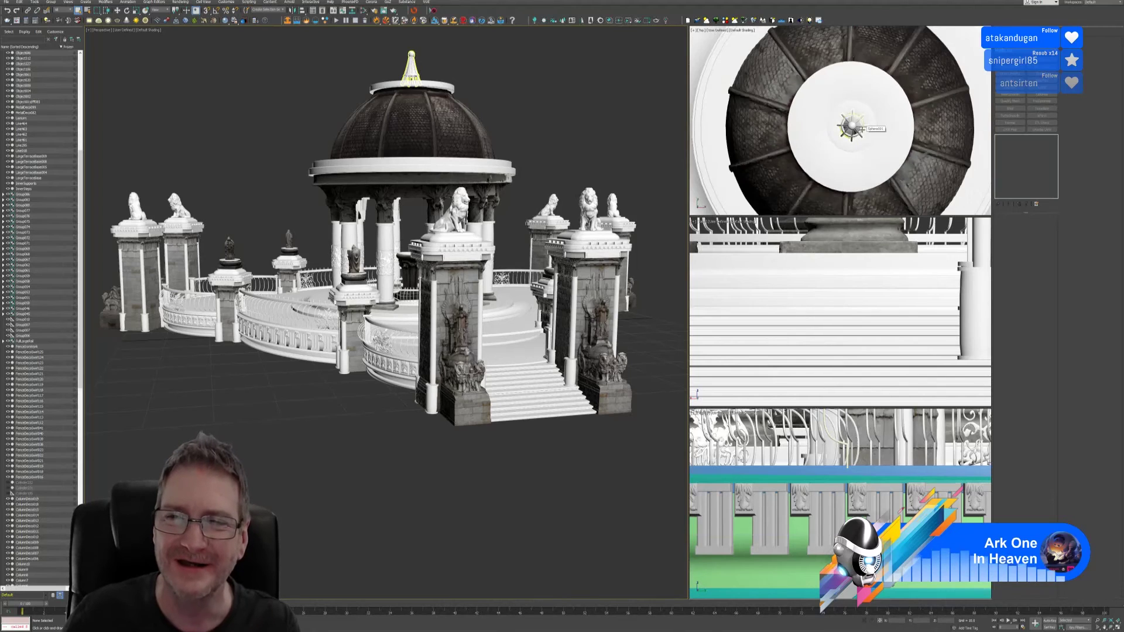
scroll(858, 128, down, 4)
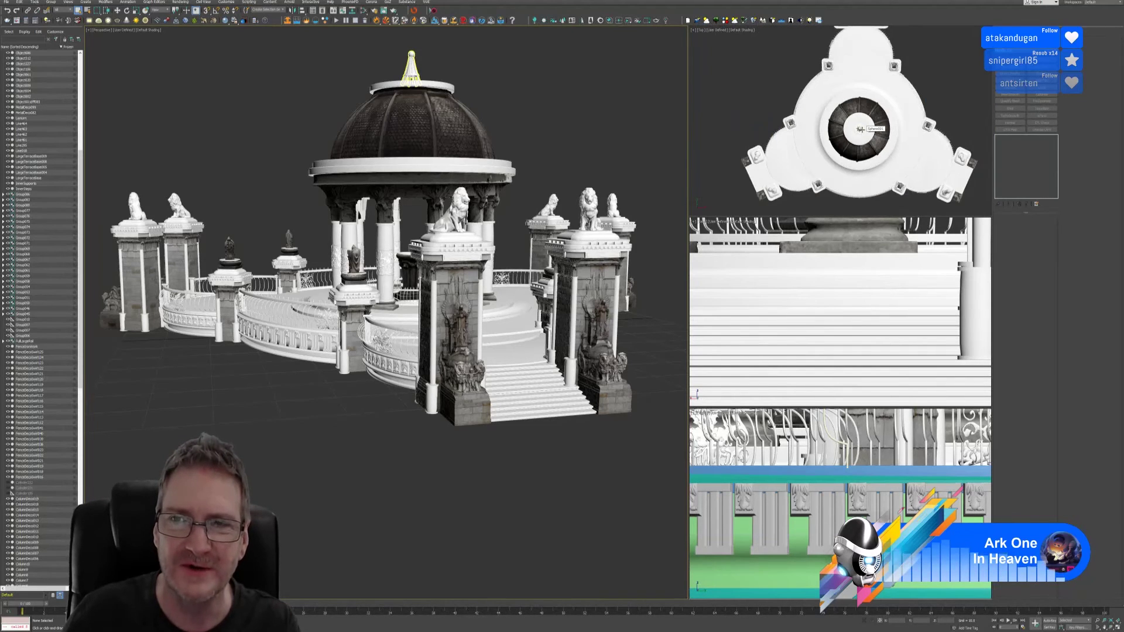
scroll(860, 129, down, 3)
middle_drag(923, 83, 916, 97)
scroll(833, 319, down, 8)
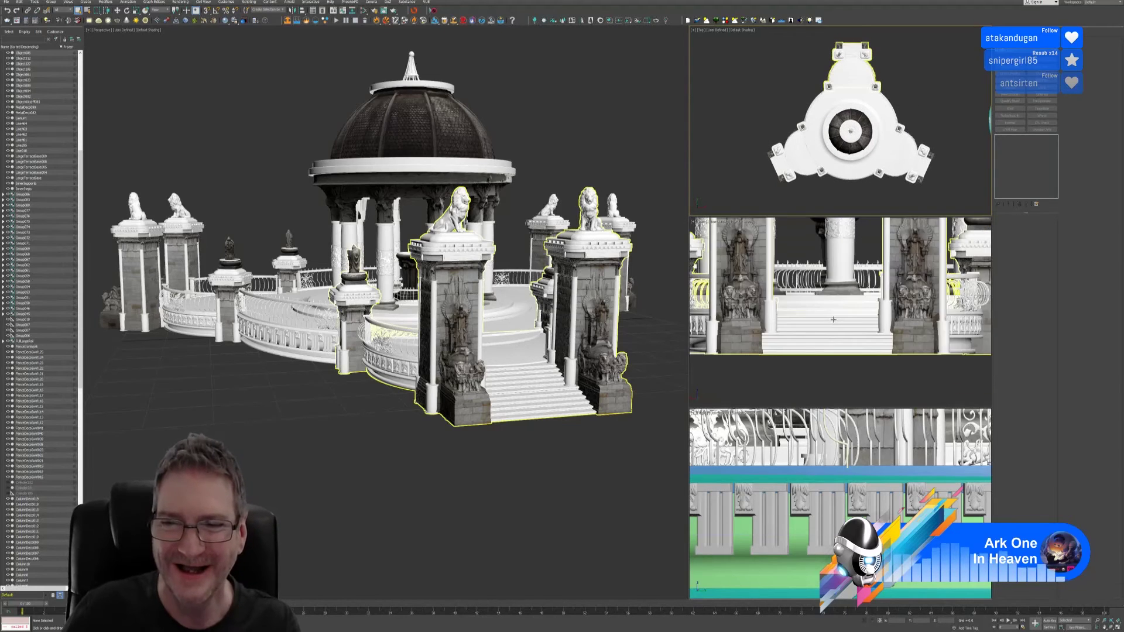
scroll(833, 319, down, 10)
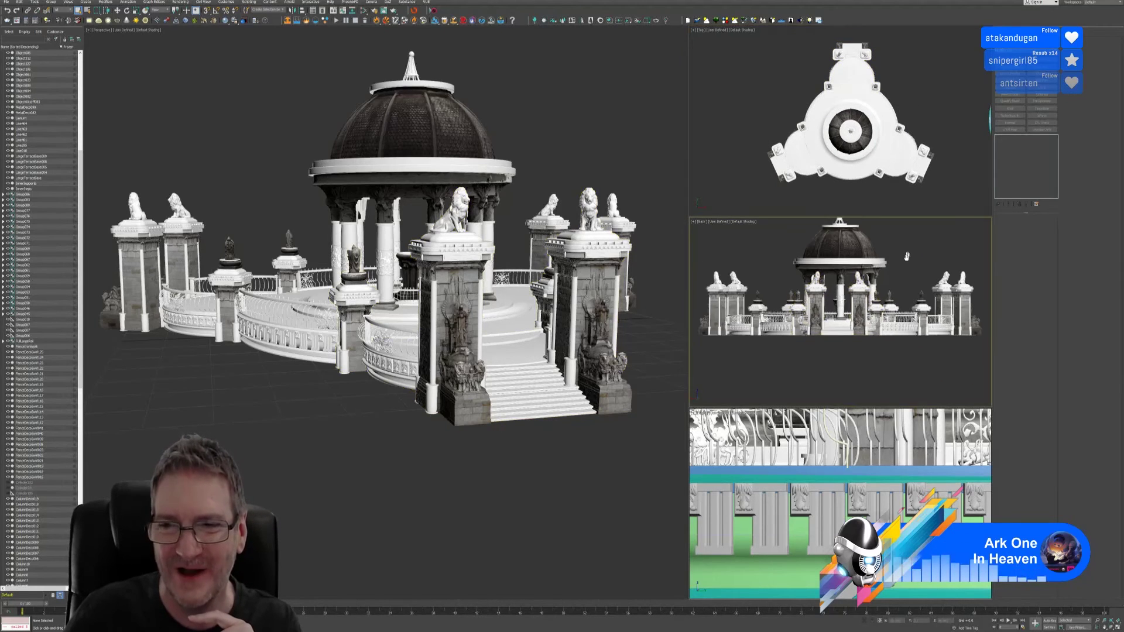
middle_drag(907, 256, 898, 284)
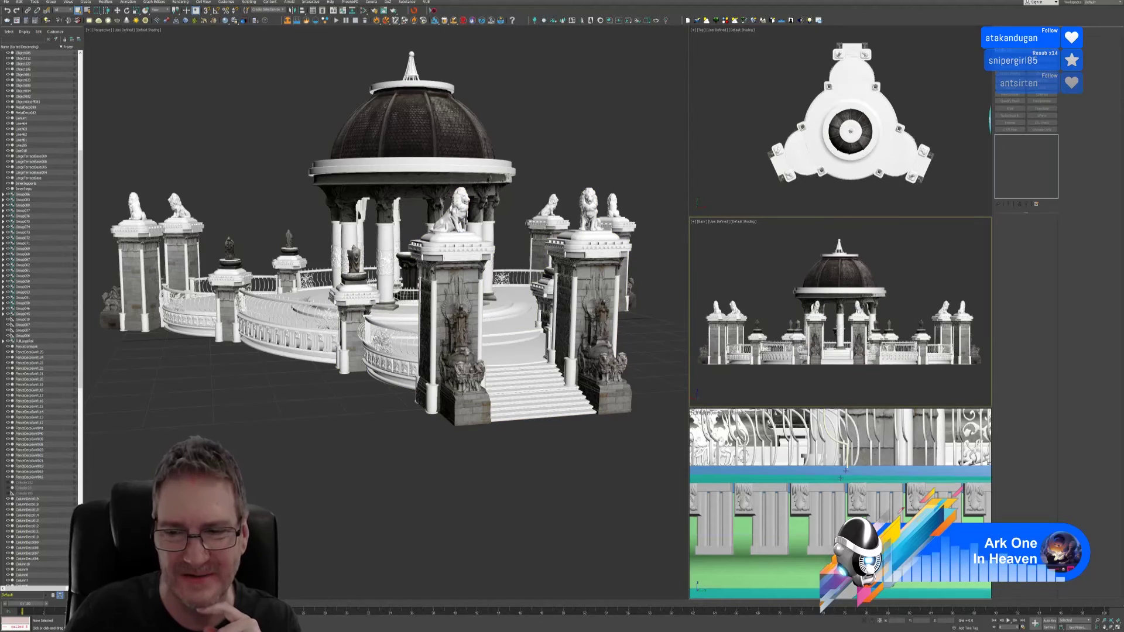
scroll(846, 468, down, 10)
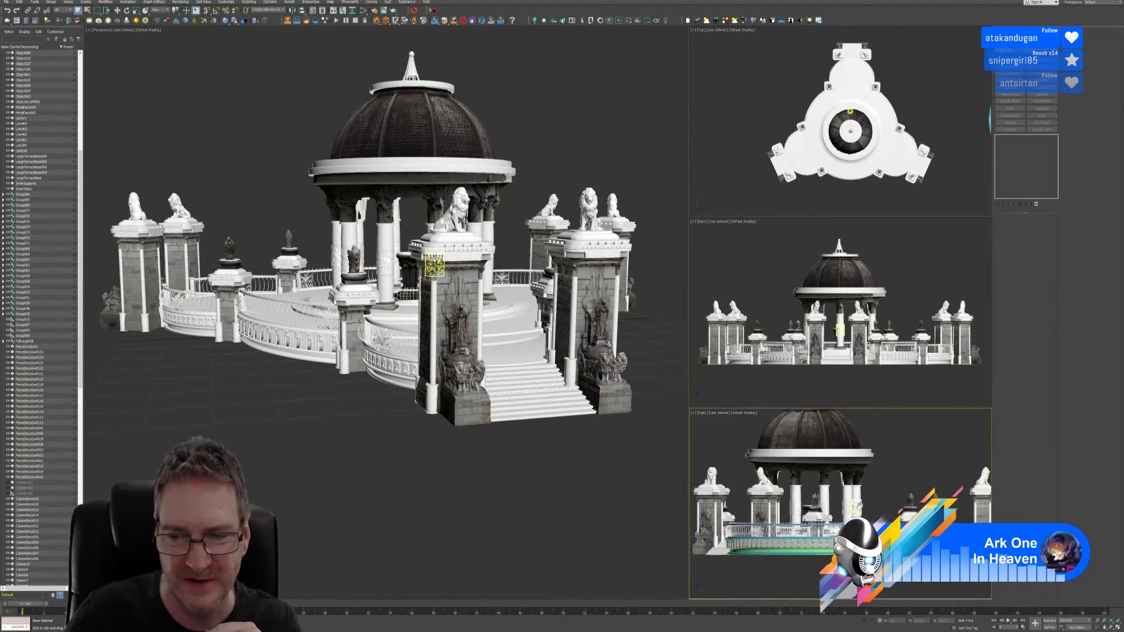
scroll(858, 504, down, 5)
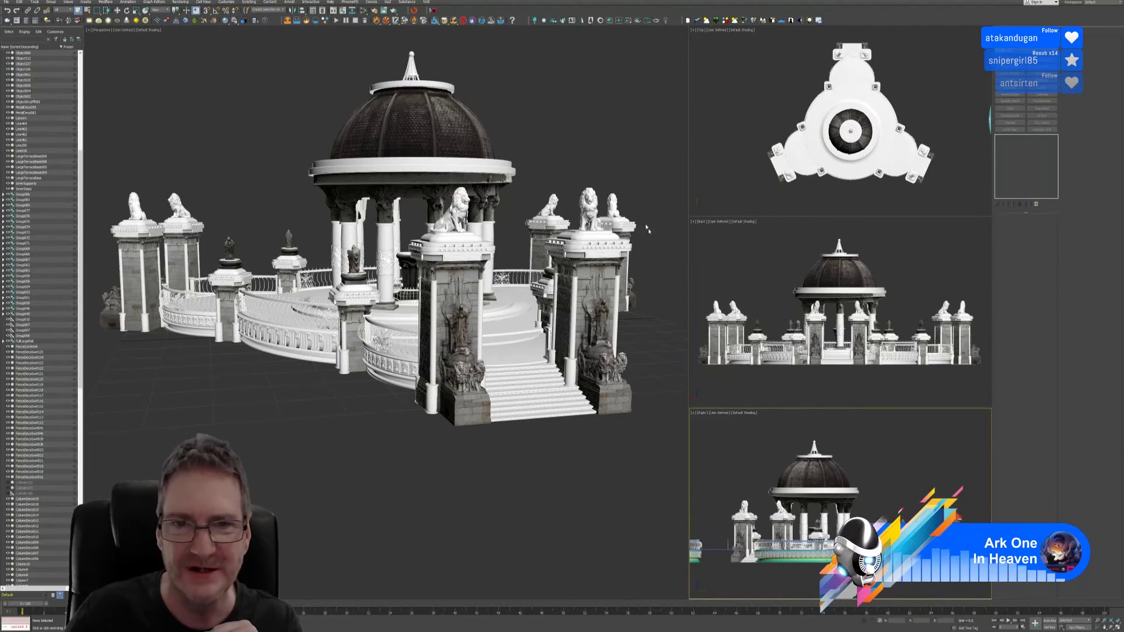
Step: Clear the selection and save the scene
click(567, 122)
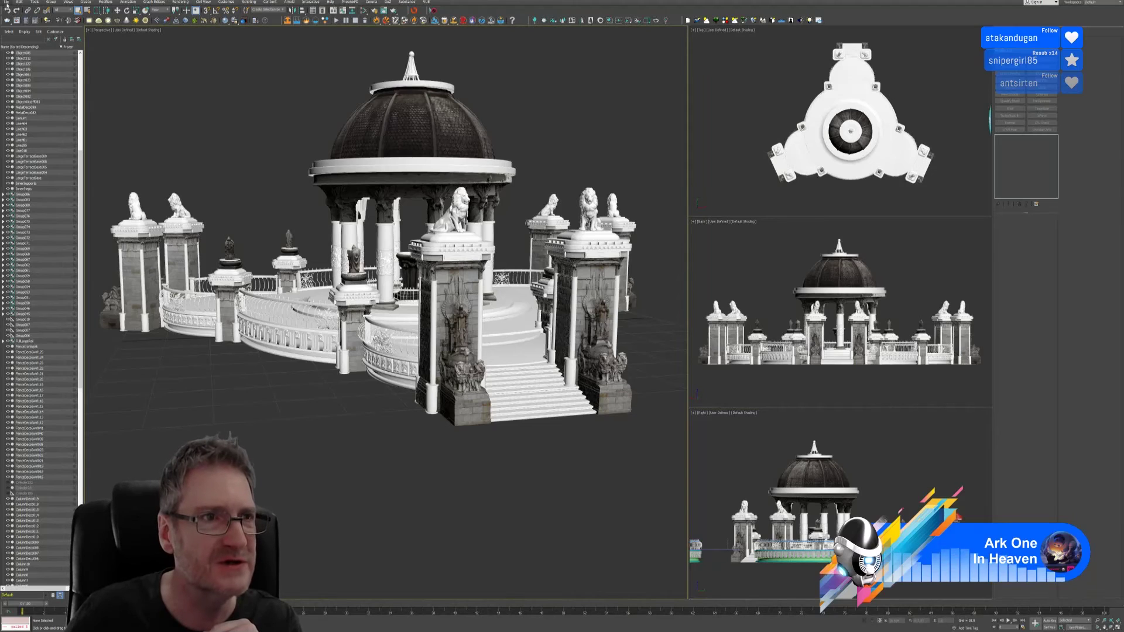
key(ctrl+s)
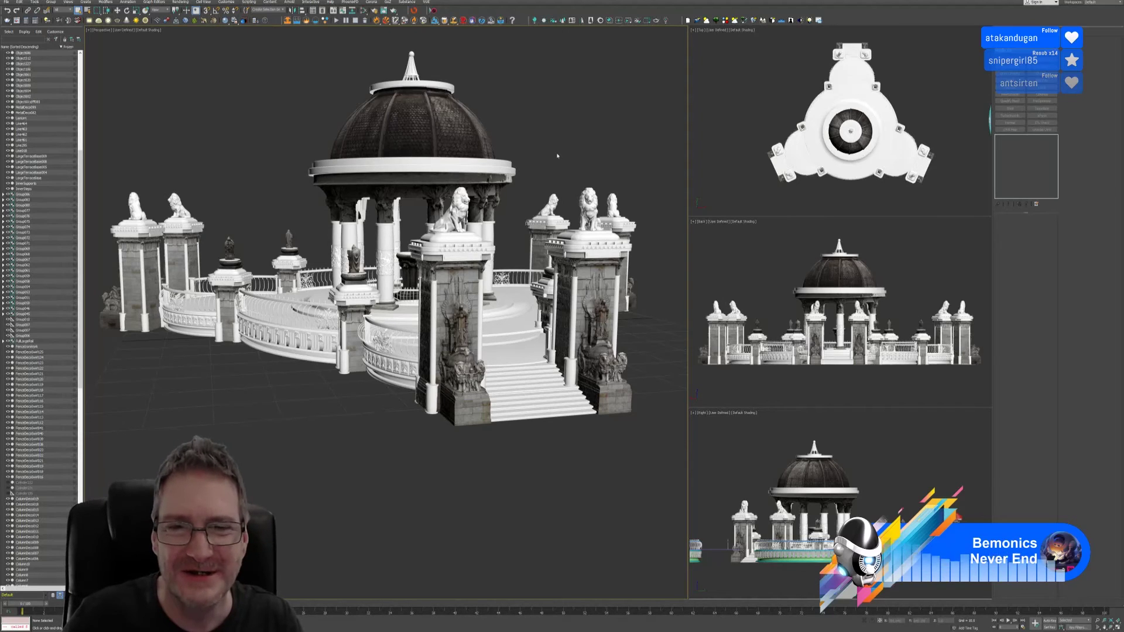
Step: Review the finished gazebo against the colored earlier terrace assemblies laid out beside it
middle_drag(558, 156, 557, 163)
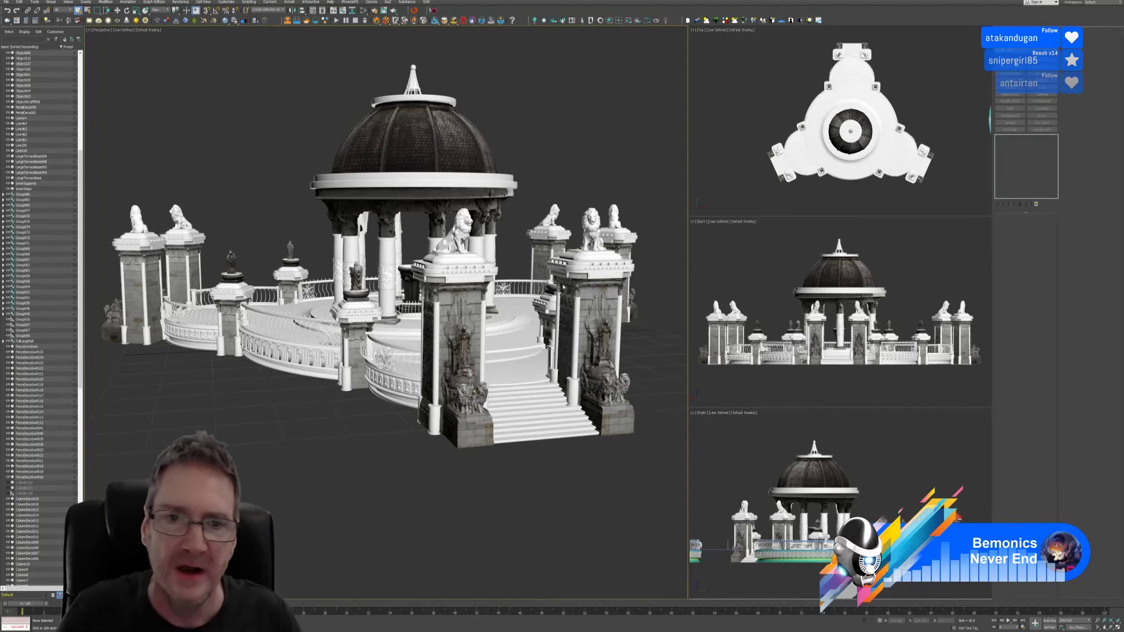
alt+middle_drag(547, 172, 539, 181)
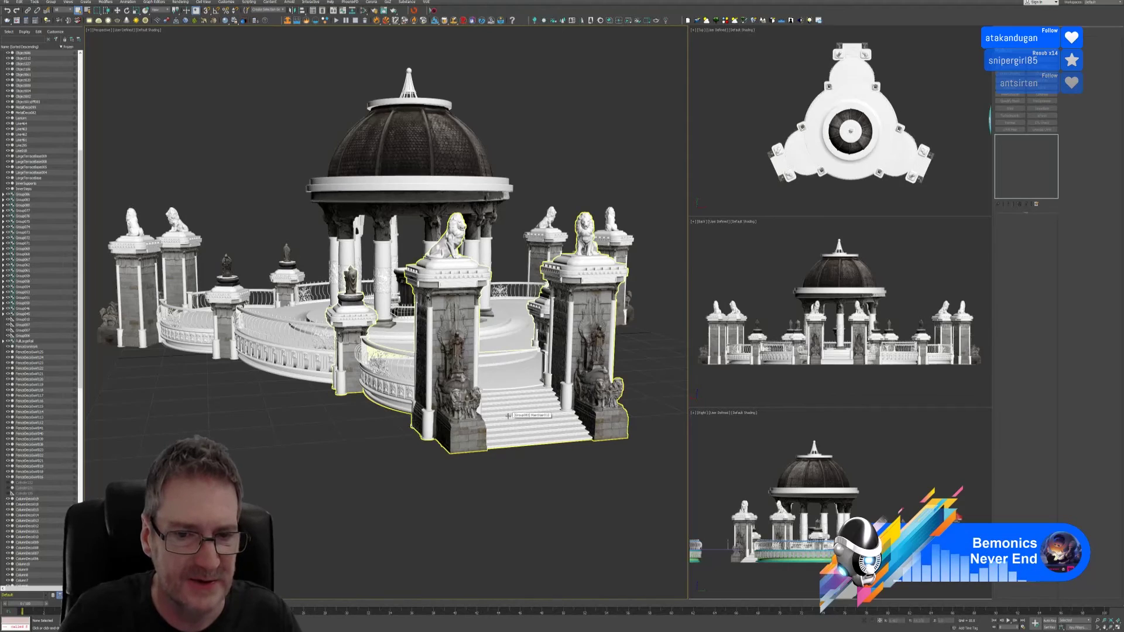
scroll(509, 415, down, 5)
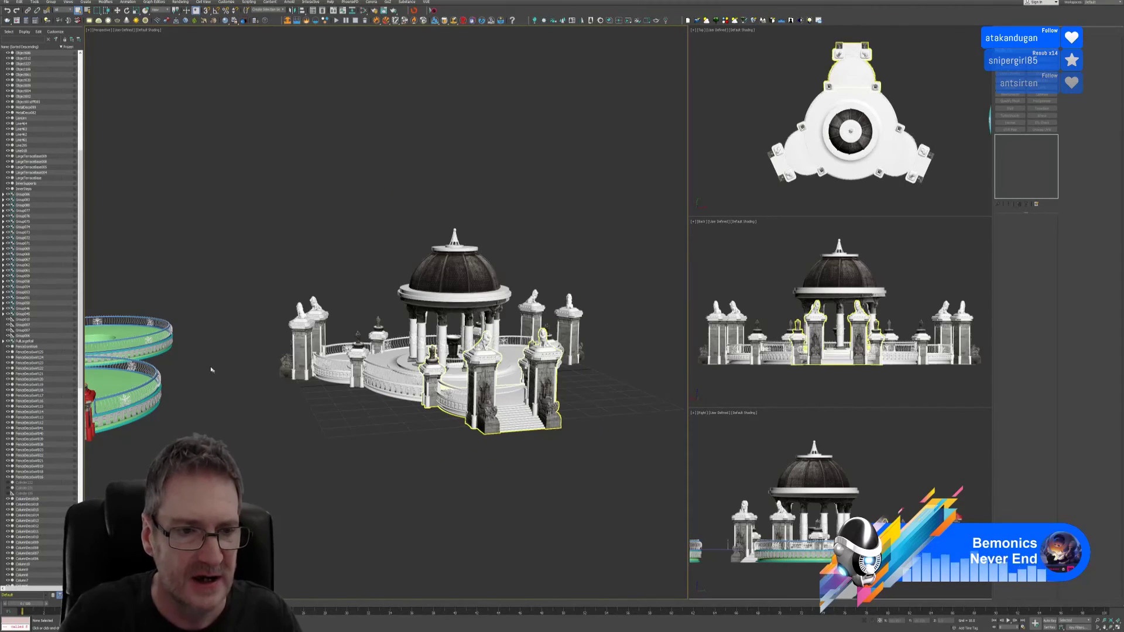
alt+middle_drag(211, 370, 221, 316)
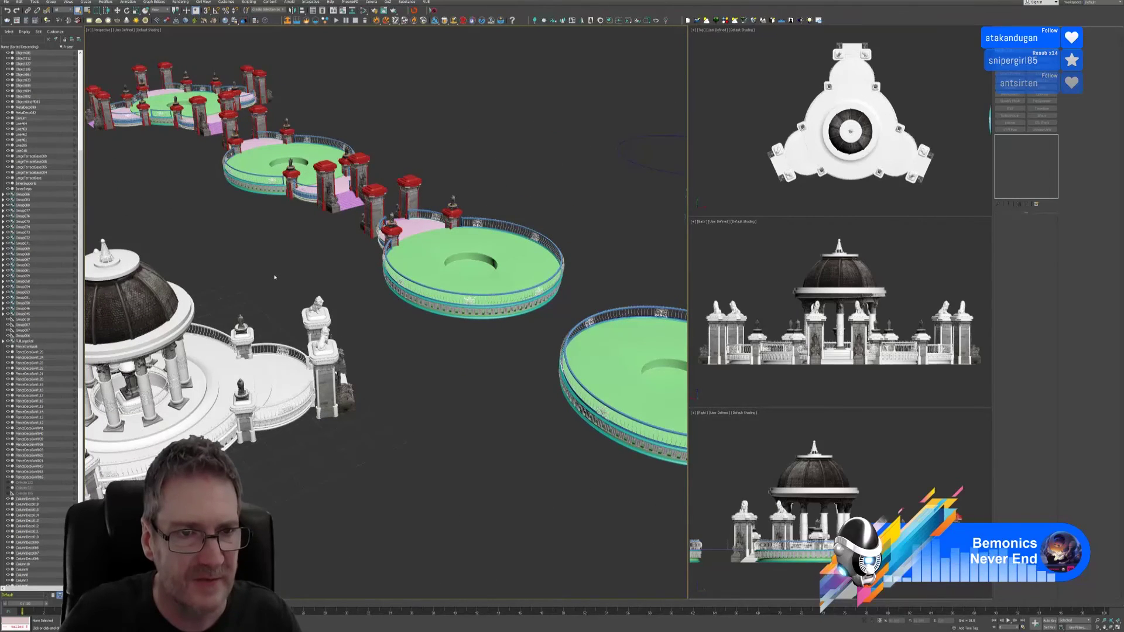
middle_drag(275, 277, 306, 306)
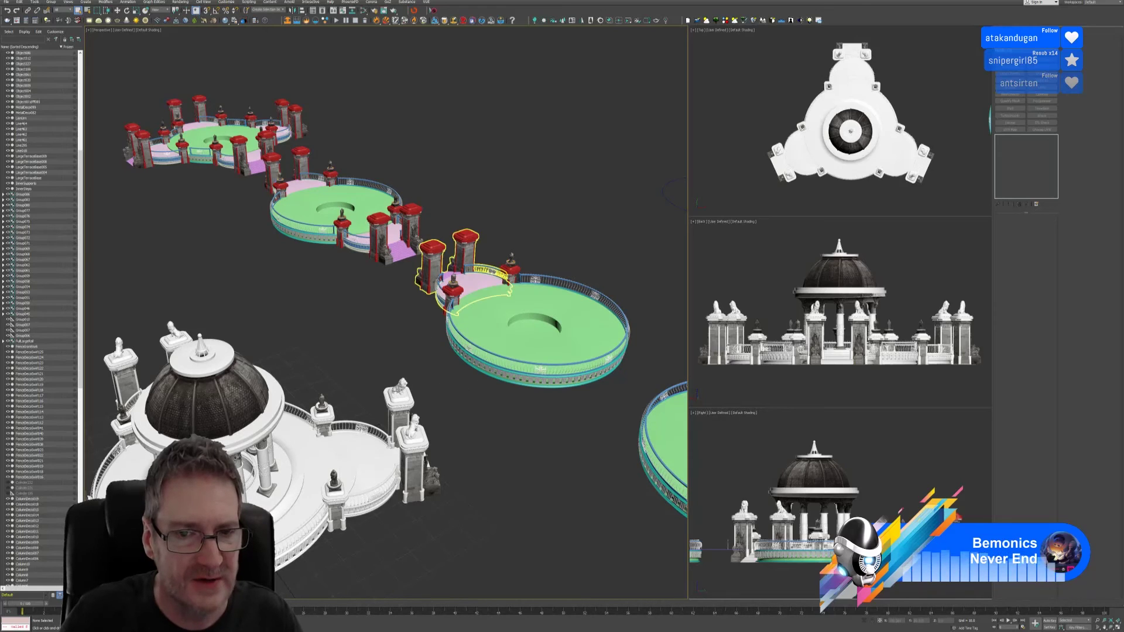
scroll(439, 286, up, 4)
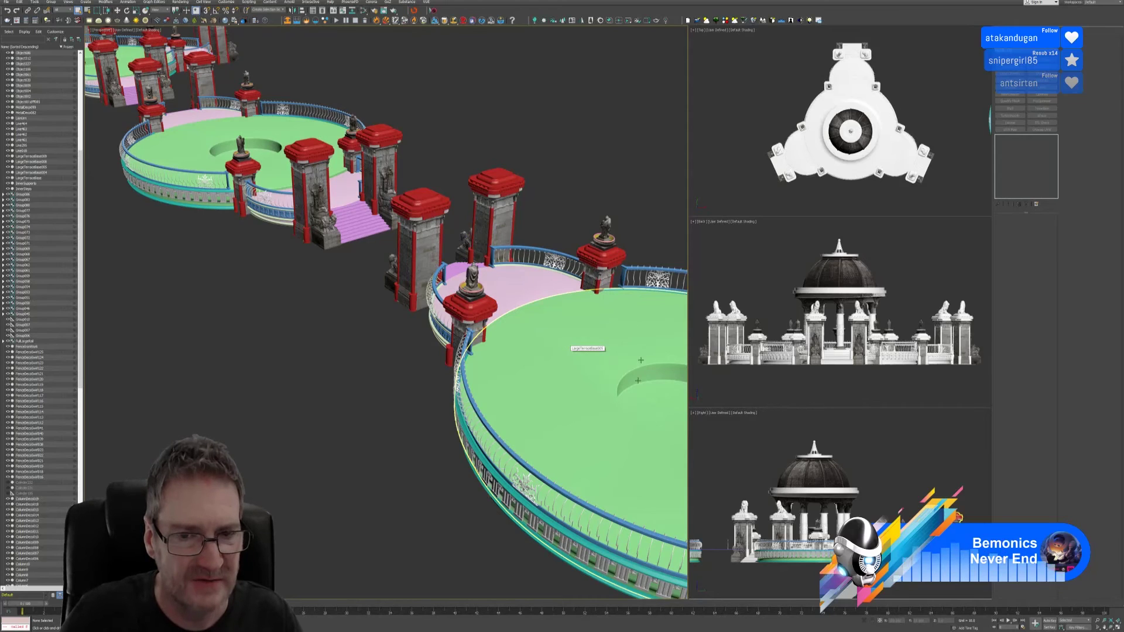
scroll(401, 407, down, 8)
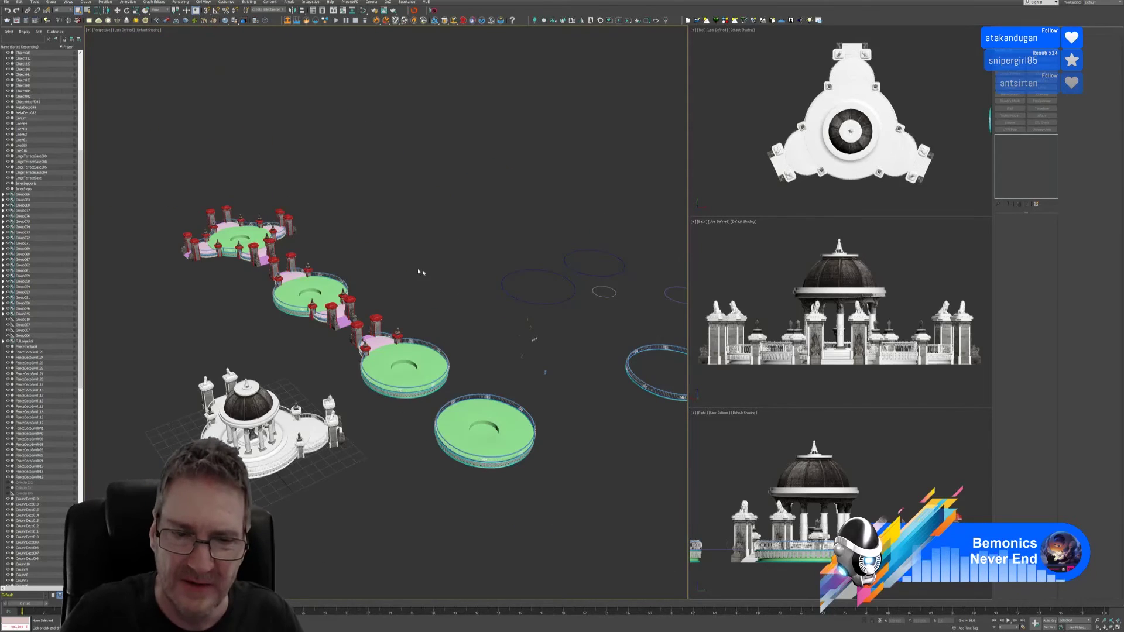
alt+middle_drag(421, 272, 413, 237)
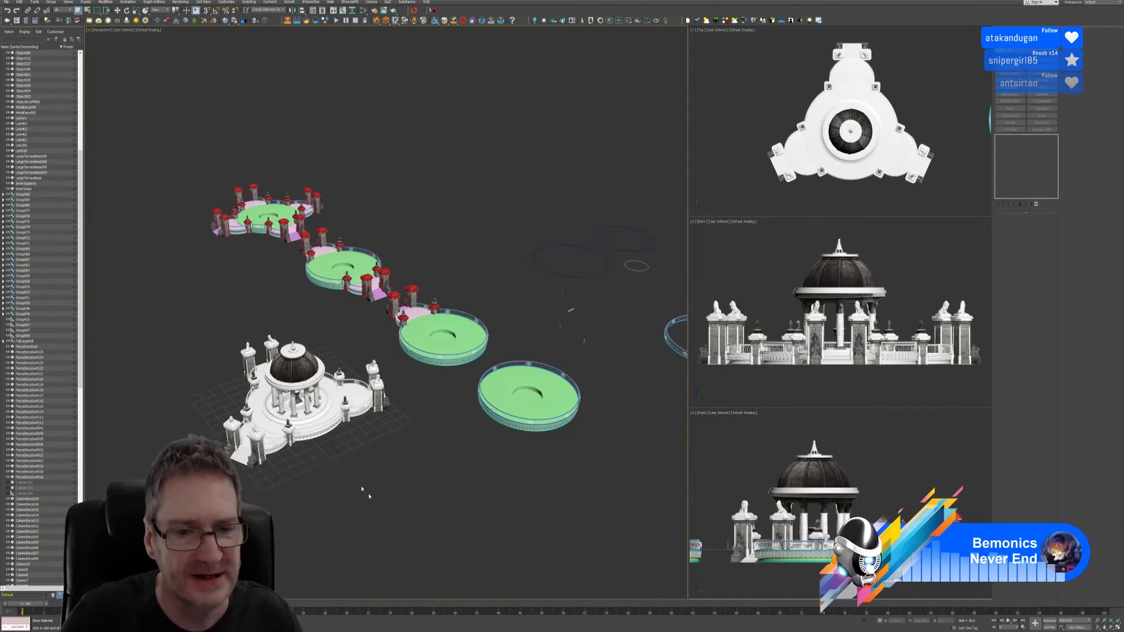
alt+middle_drag(362, 489, 432, 489)
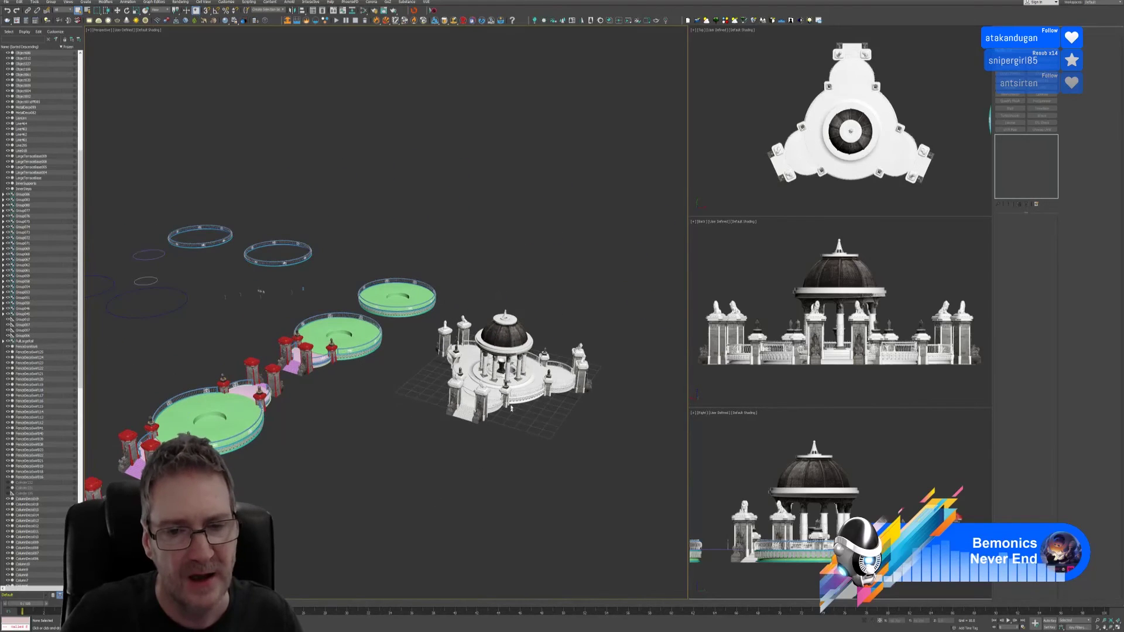
Step: Delete the stepped entrance terrace group, with its two tall pillars and railings, from the single-entrance green terrace
scroll(511, 408, up, 5)
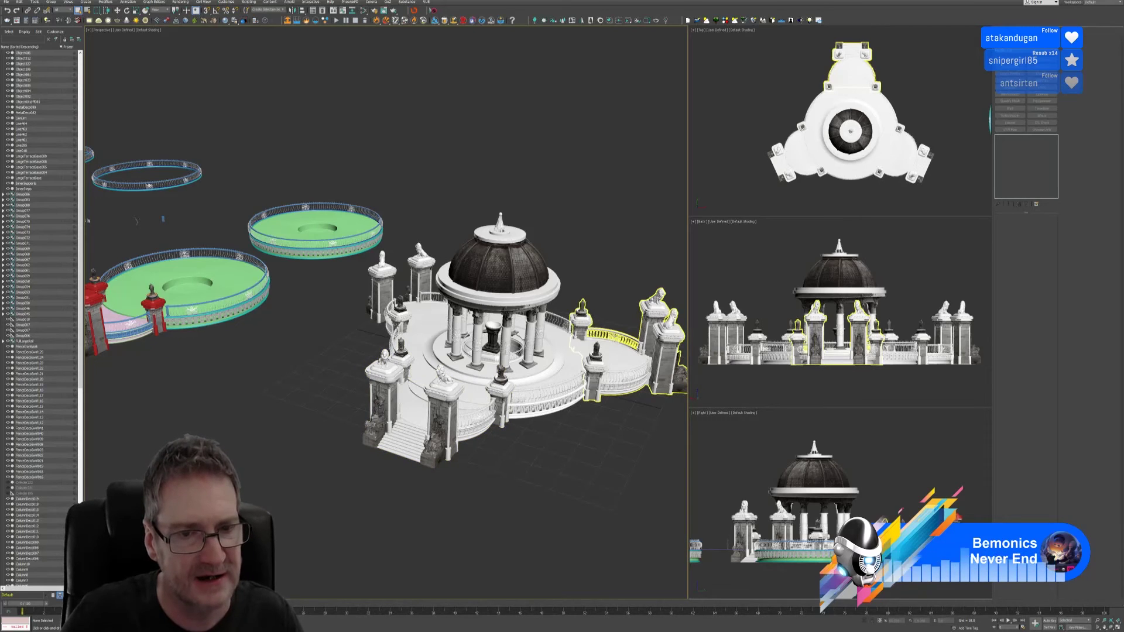
scroll(279, 368, up, 3)
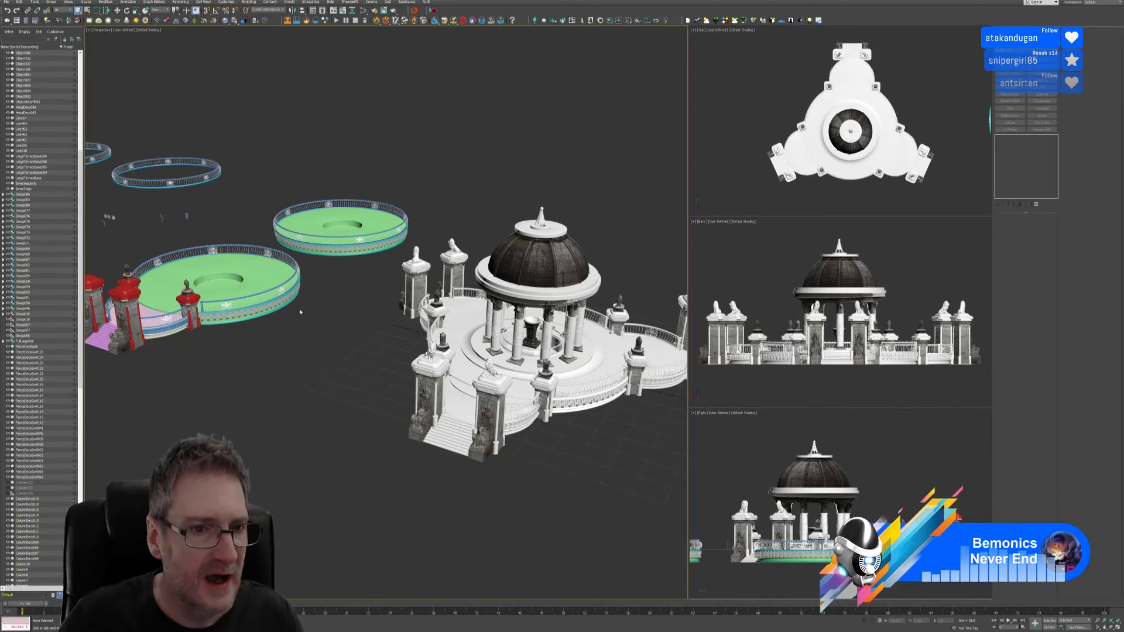
middle_drag(300, 312, 375, 290)
scroll(294, 289, up, 2)
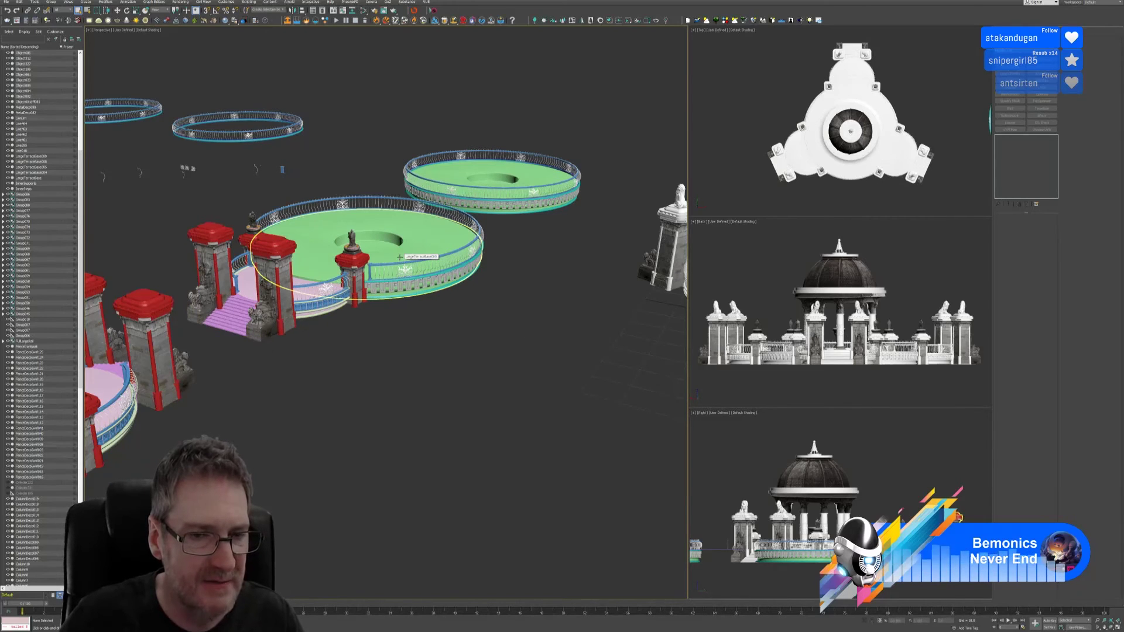
click(231, 310)
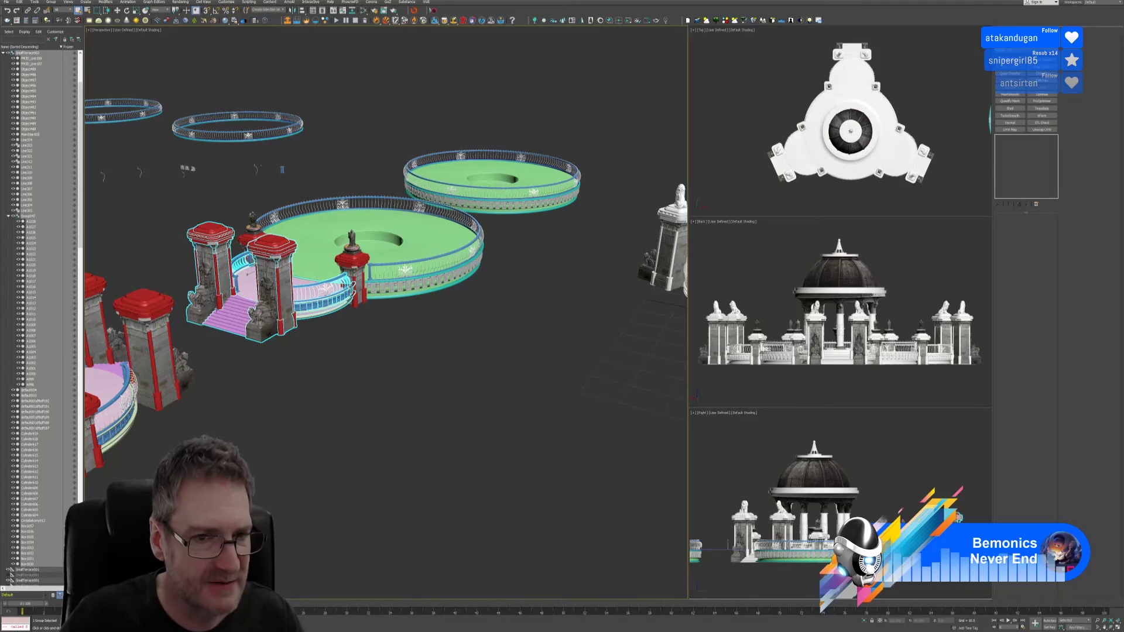
middle_drag(195, 423, 230, 423)
scroll(230, 423, down, 5)
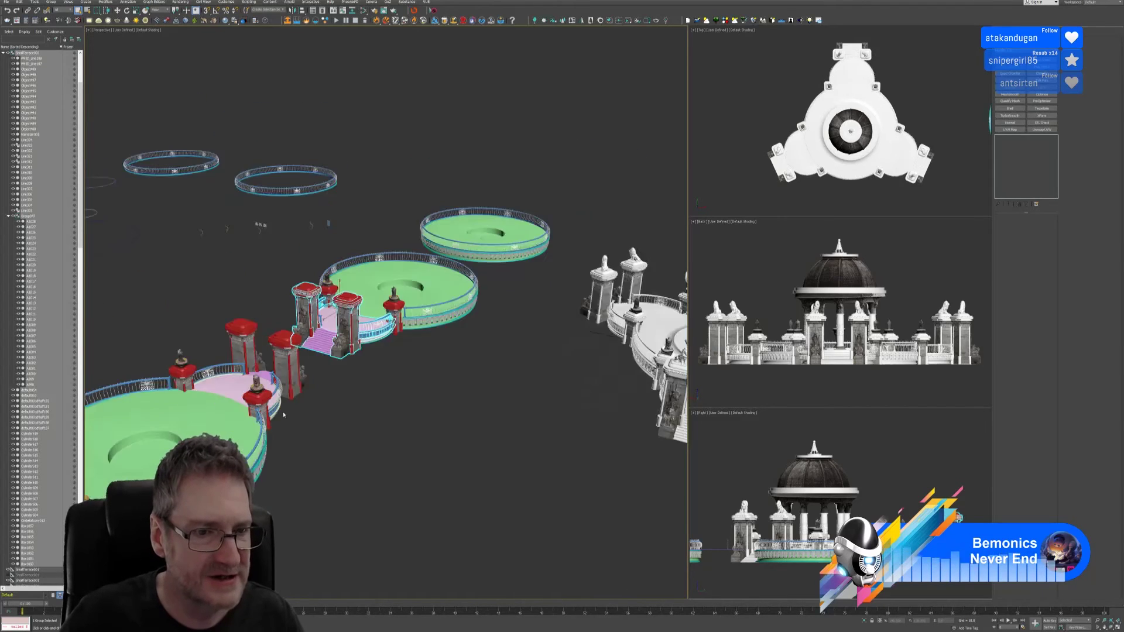
scroll(320, 479, up, 3)
scroll(321, 478, down, 3)
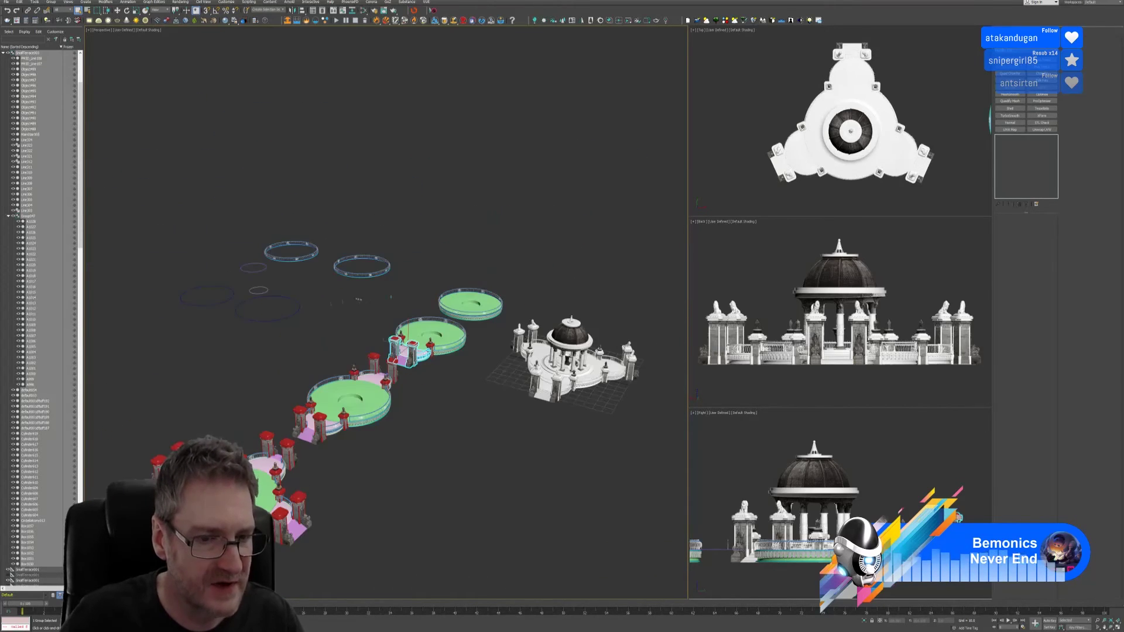
middle_drag(444, 394, 390, 408)
scroll(390, 408, up, 6)
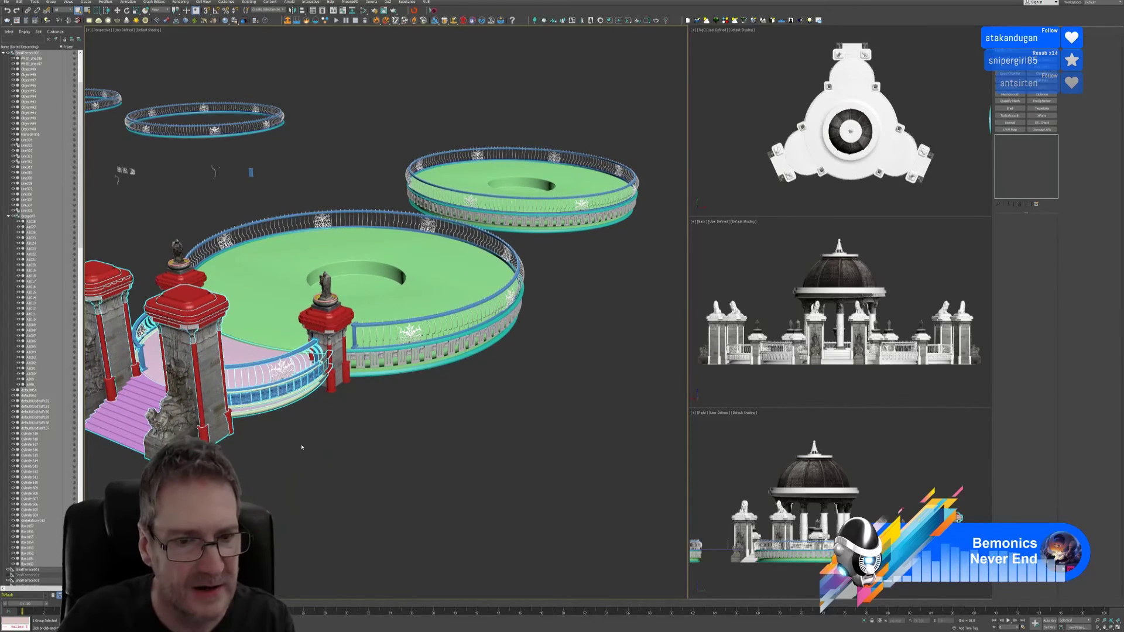
key(Delete)
Step: Delete the loose blue posts and white fence ornaments left in front of the single-entrance terrace
click(200, 378)
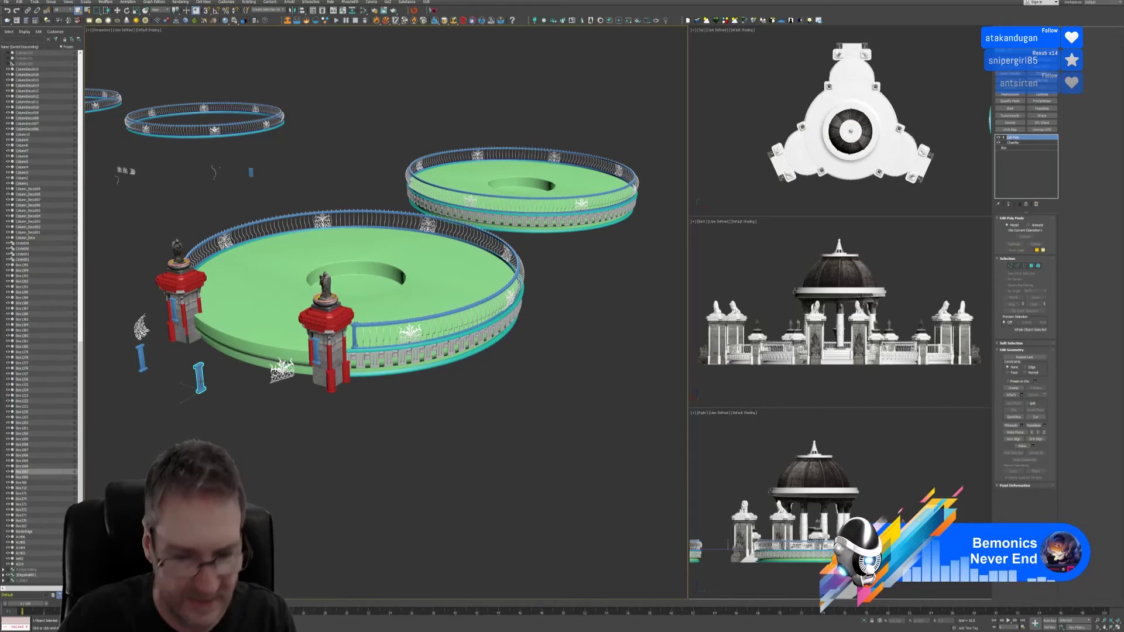
key(Delete)
click(142, 357)
key(Delete)
click(148, 345)
key(Delete)
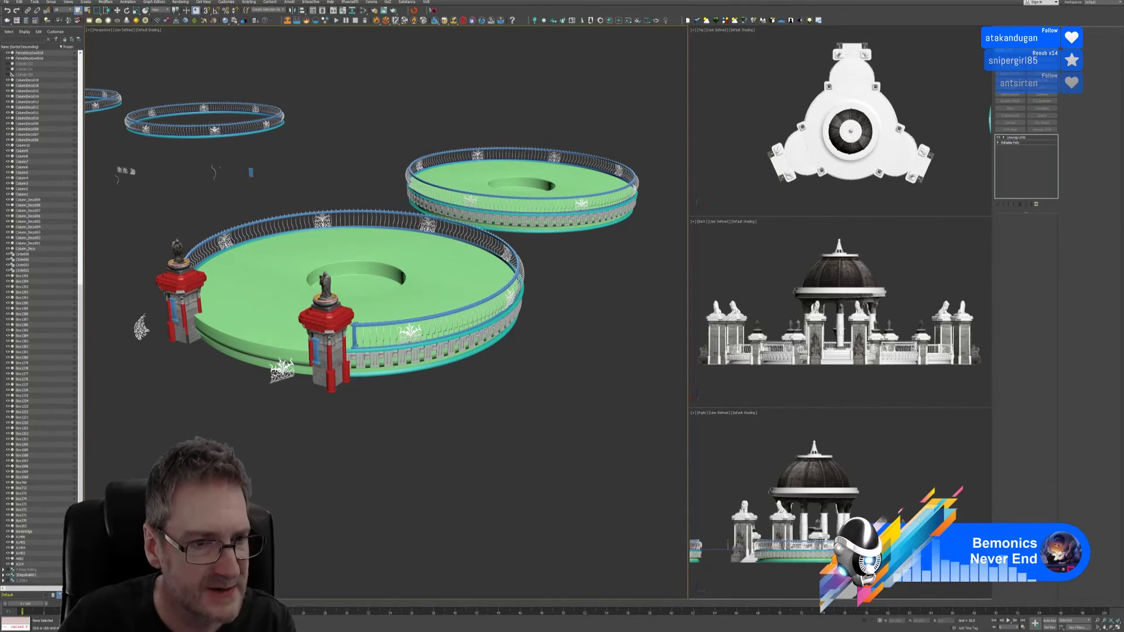
click(281, 371)
key(Delete)
Step: Delete the near entrance terrace from the two-entrance assembly, along with its leftover blue post and fence ornament
key(shift+z)
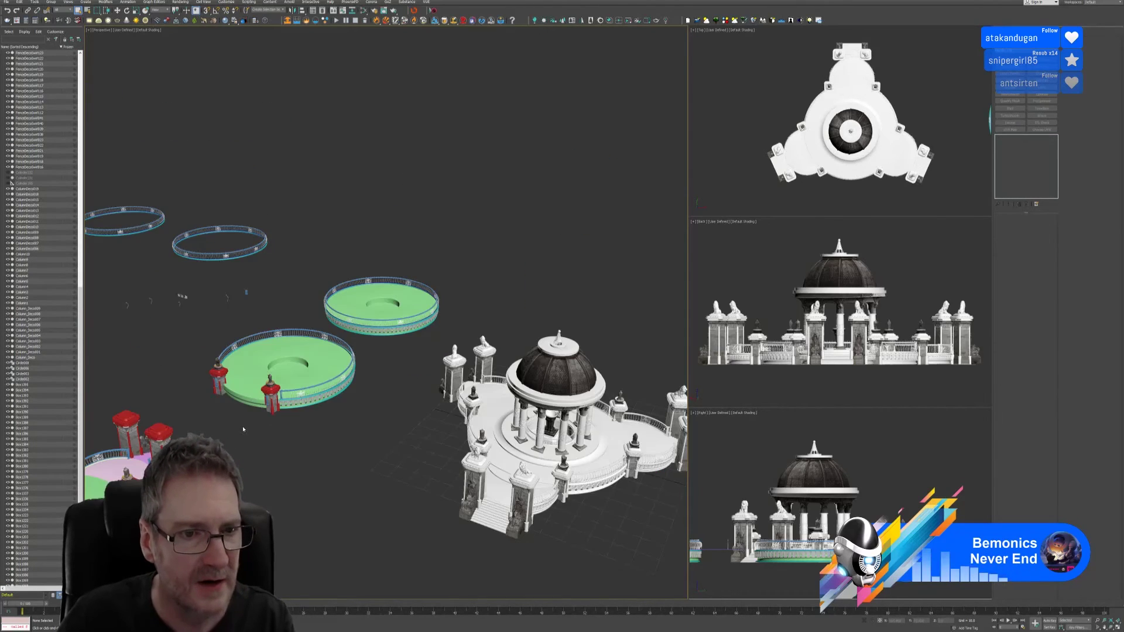
key(shift+z)
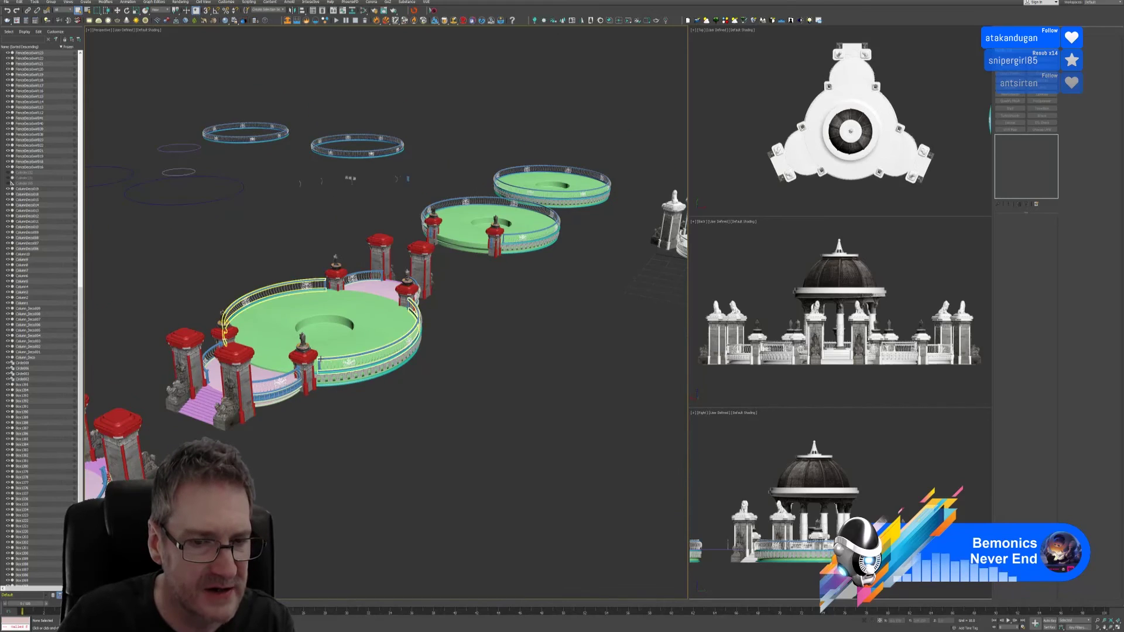
key(shift+z)
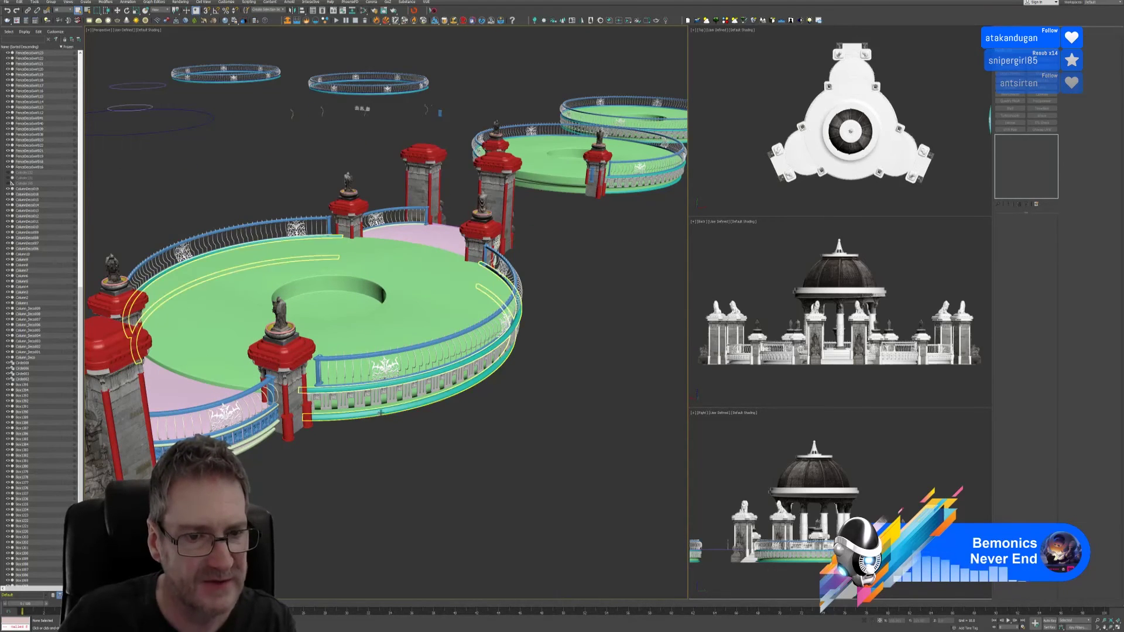
key(shift+z)
click(143, 438)
key(Delete)
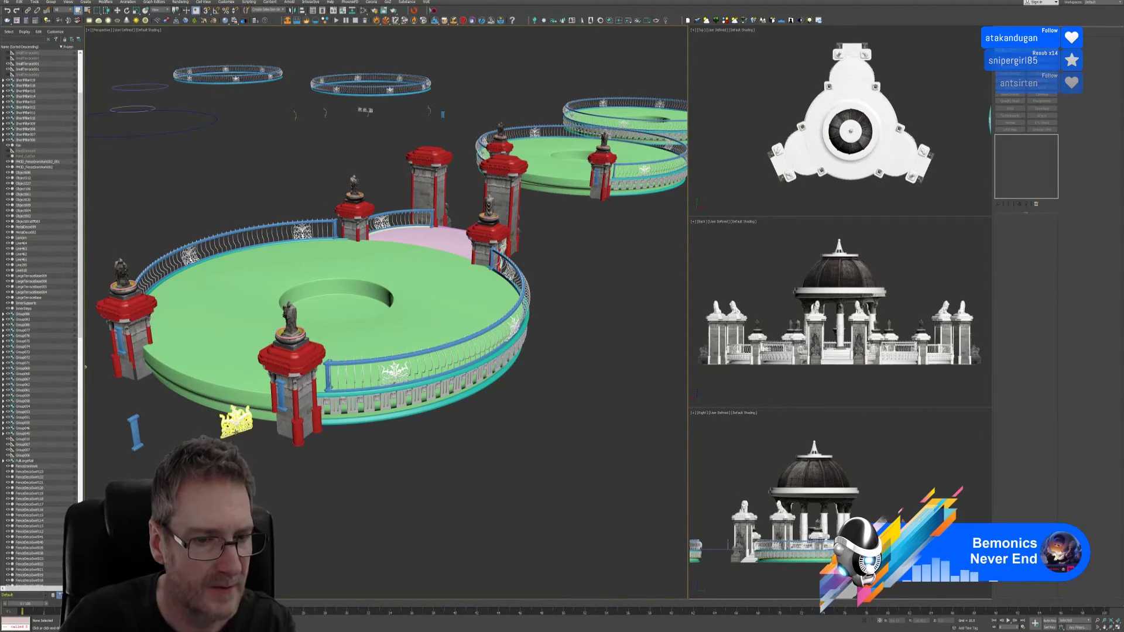
scroll(39, 316, down, 20)
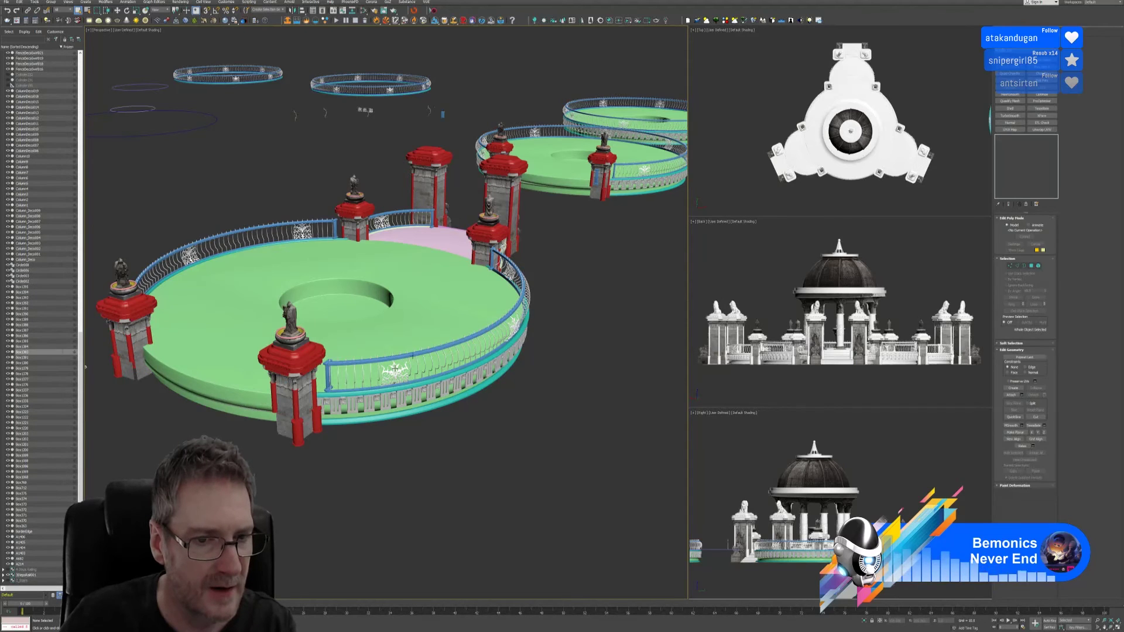
Step: Delete the remaining far entrance terrace and its tall pillars from the two-entrance assembly
middle_drag(413, 235, 366, 357)
click(366, 357)
key(Delete)
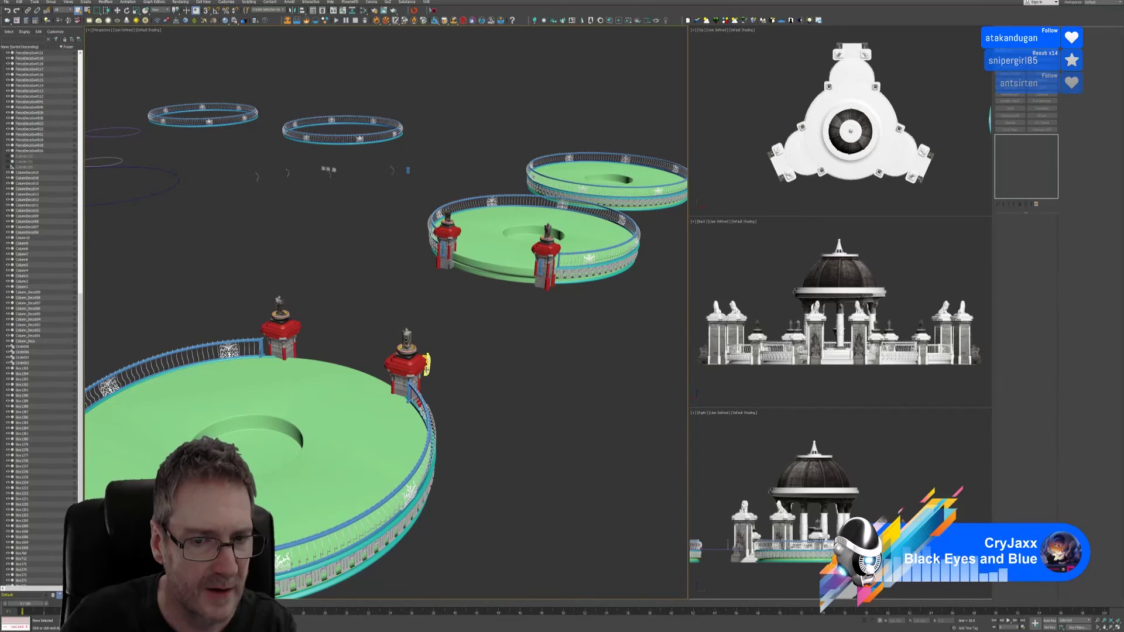
Step: Delete the entrance terrace on the side of the four-entrance assembly that faces the neighbouring cleared terrace
alt+middle_drag(436, 387, 314, 332)
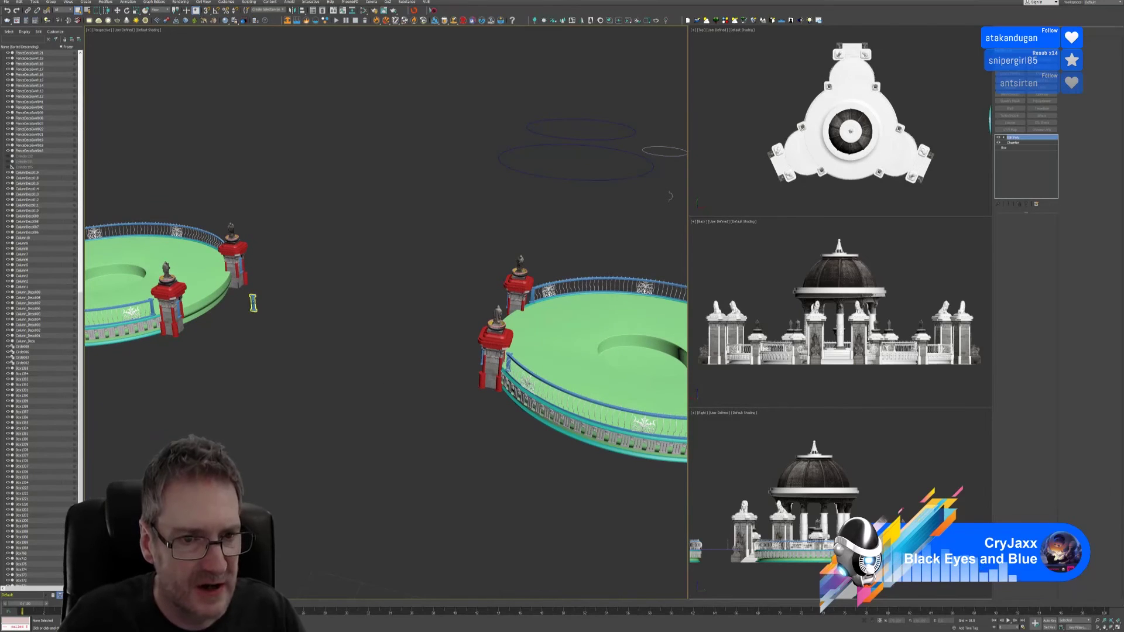
alt+middle_drag(282, 370, 489, 369)
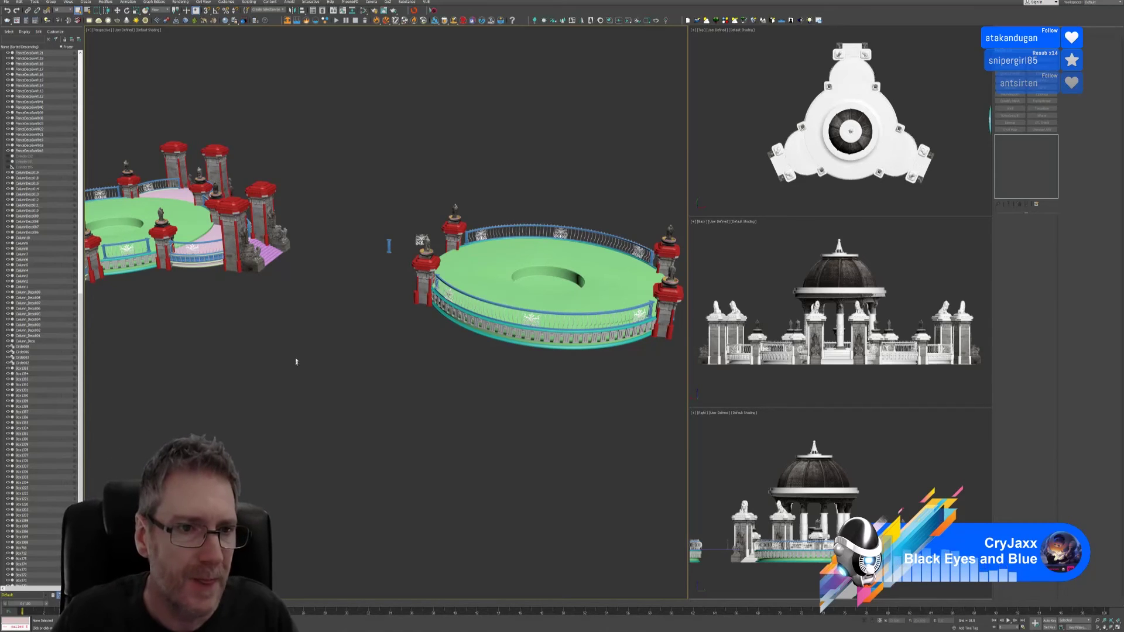
middle_drag(297, 362, 391, 416)
click(358, 335)
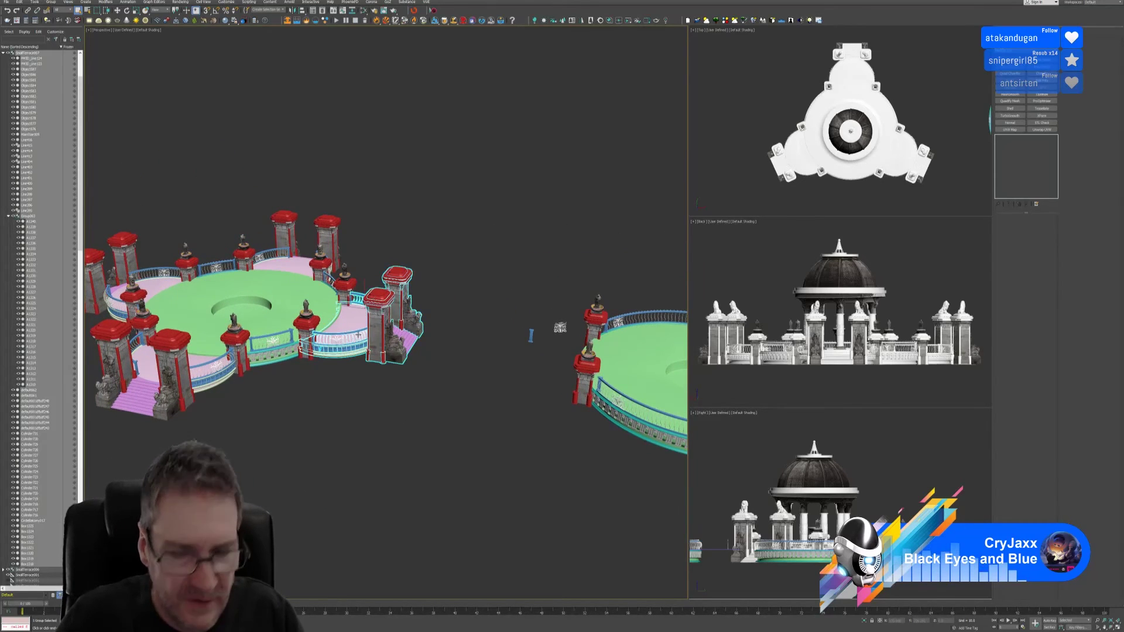
key(Delete)
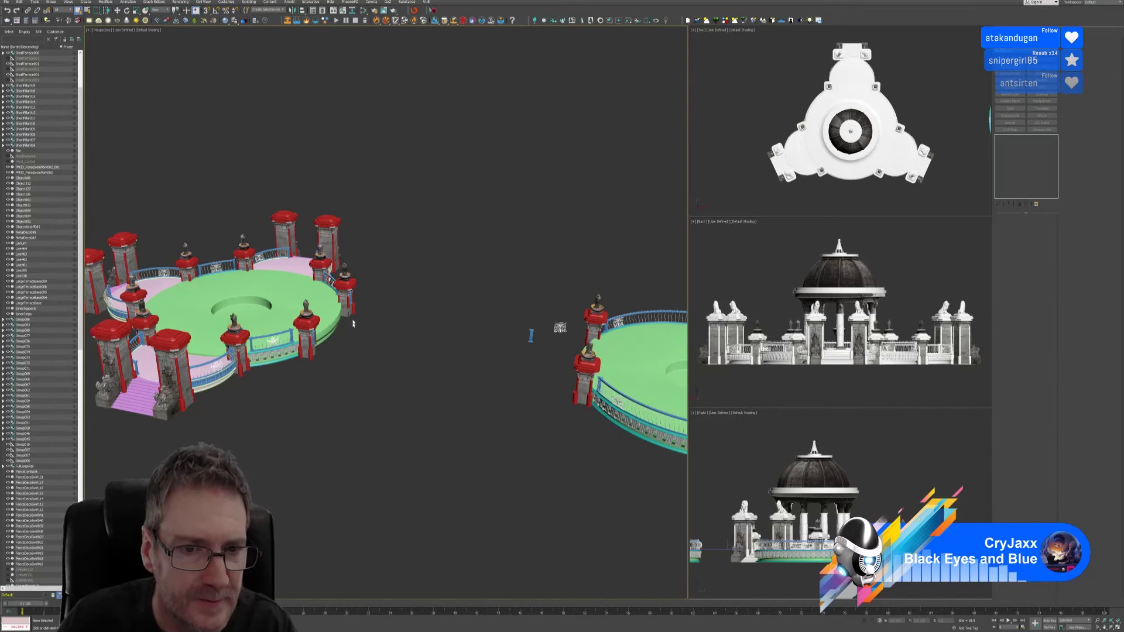
key(Delete)
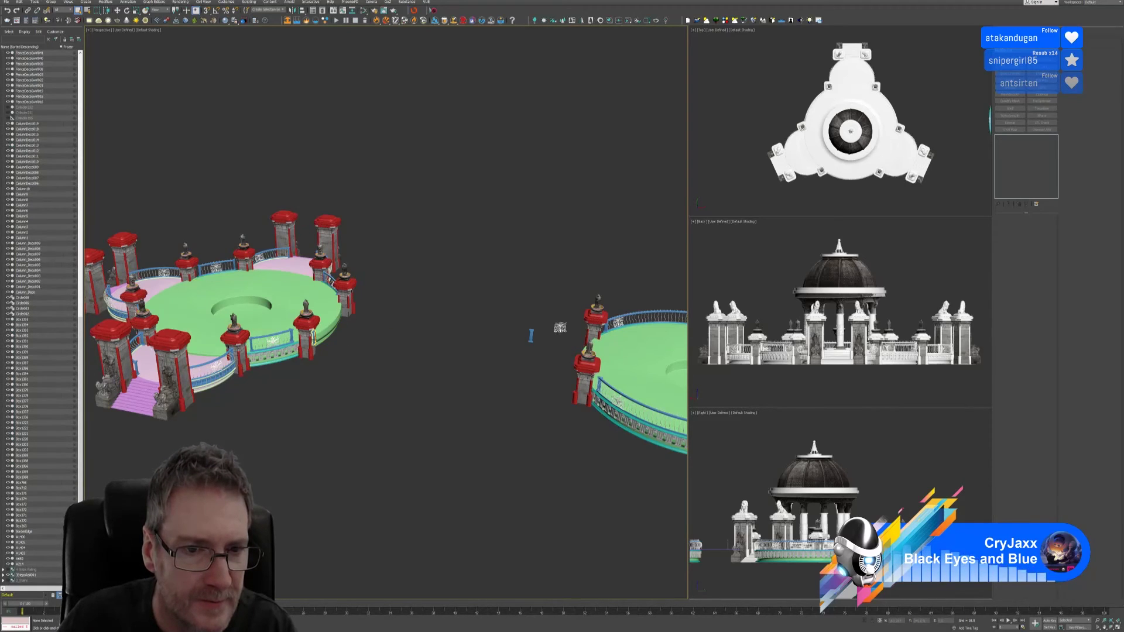
Step: Delete the front stepped entrance terrace of the four-entrance assembly and the loose fence ornament it leaves behind
click(145, 325)
key(Delete)
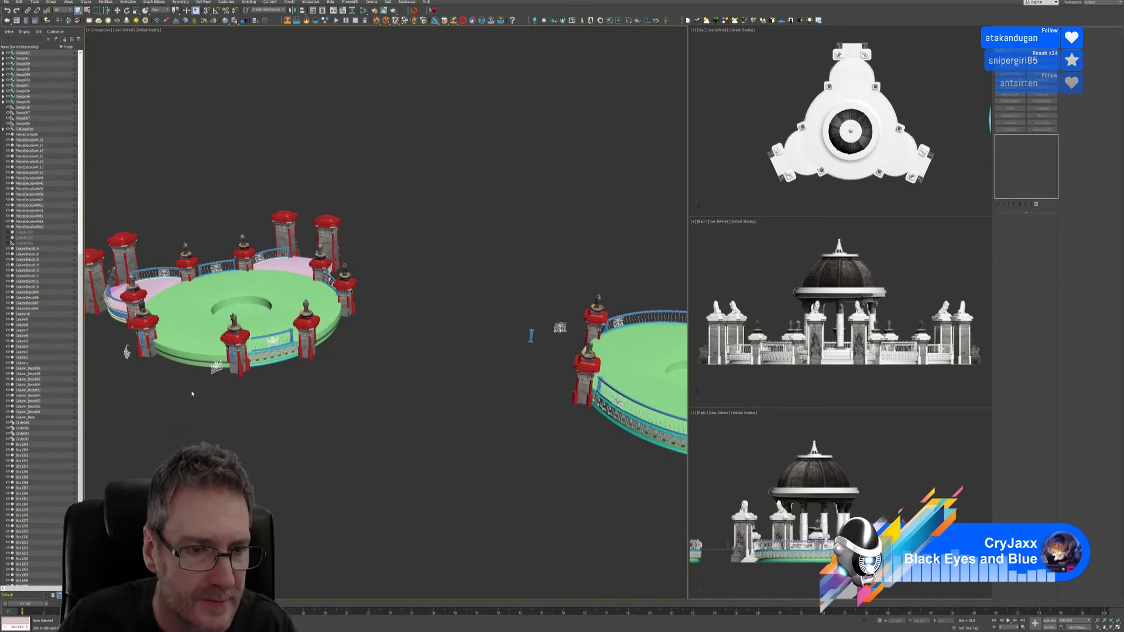
click(215, 365)
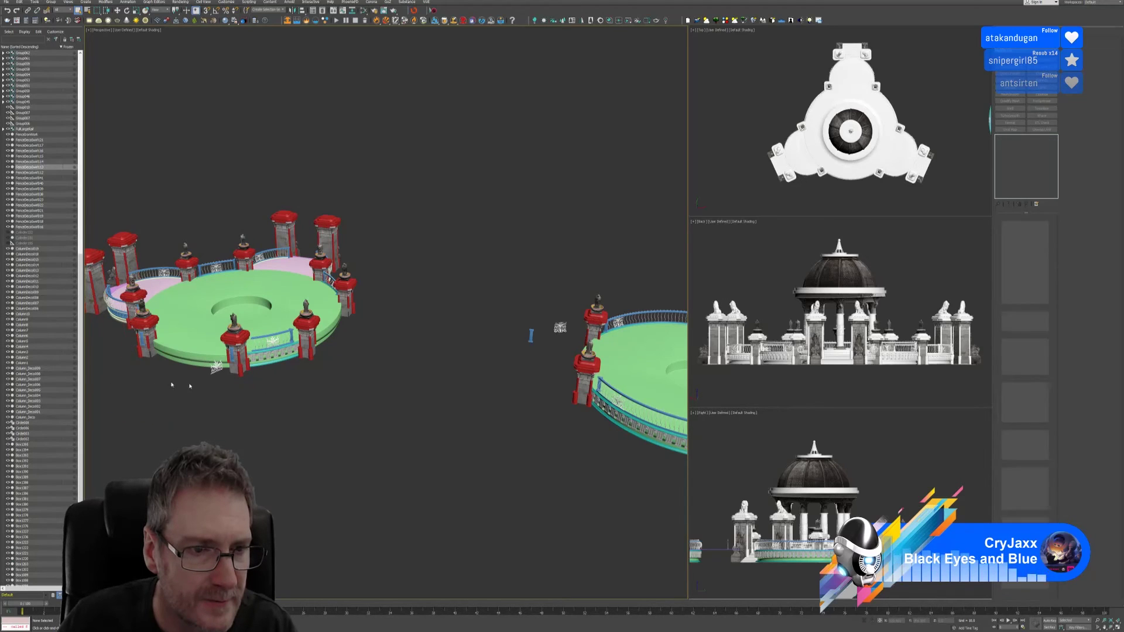
key(Delete)
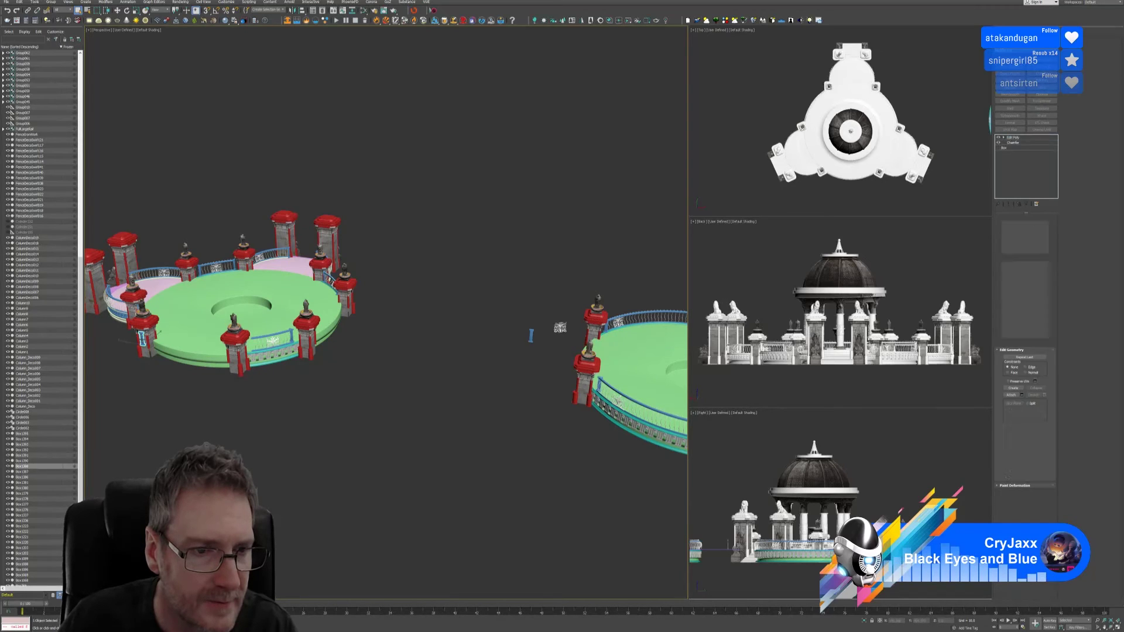
Step: Delete the last two entrance terraces, with their tall pillars, from the four-entrance assembly
middle_drag(176, 404, 324, 445)
click(307, 345)
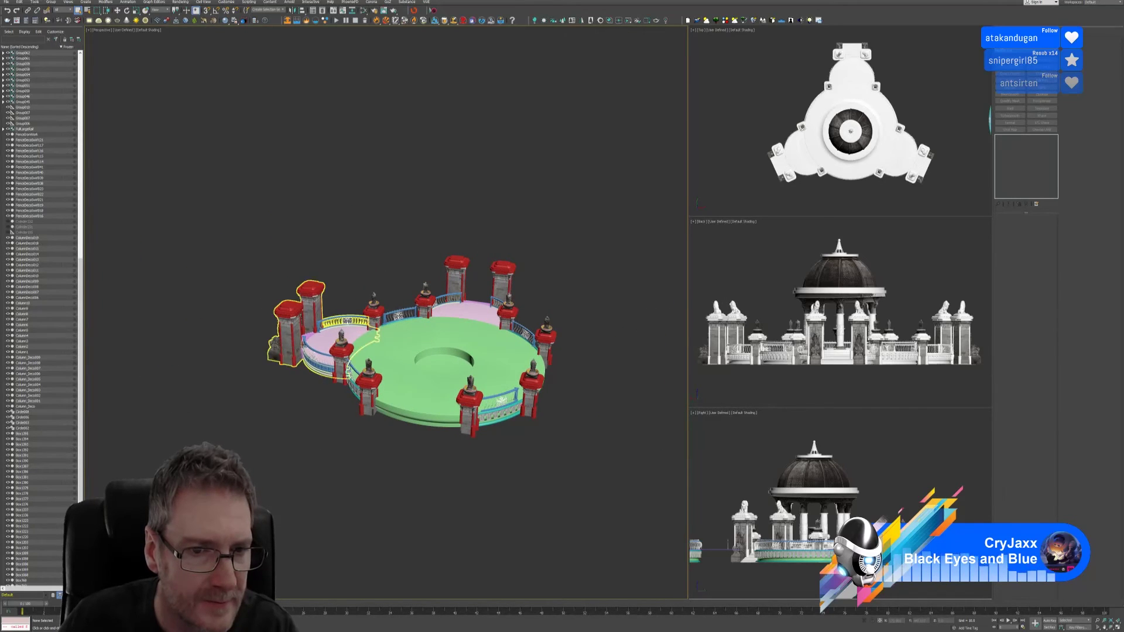
key(Delete)
click(482, 311)
key(Delete)
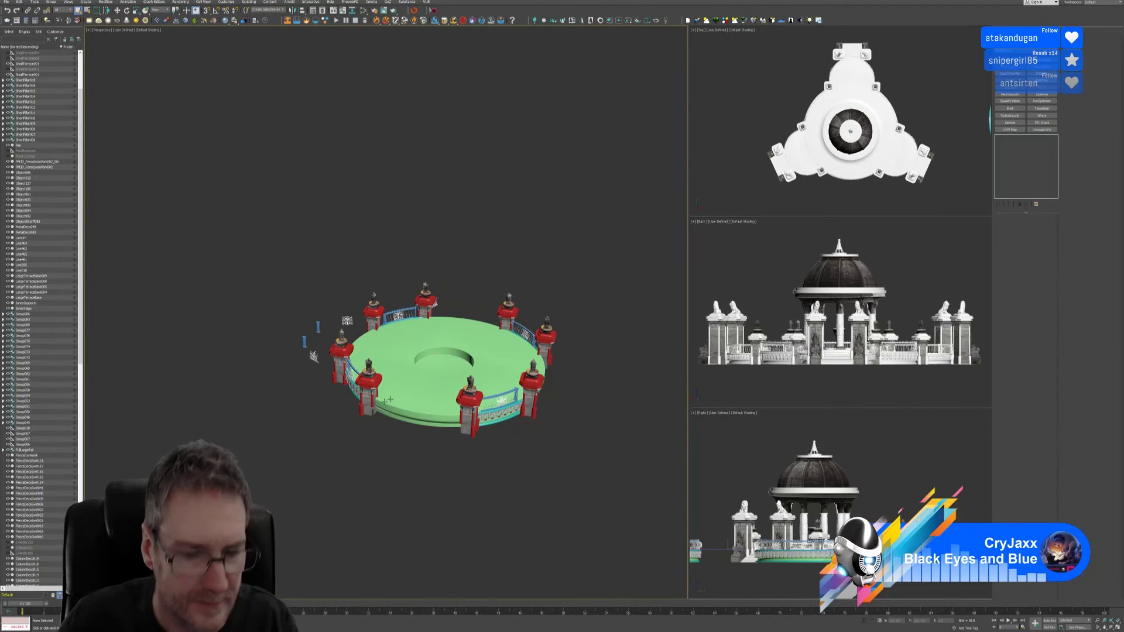
middle_drag(508, 421, 432, 408)
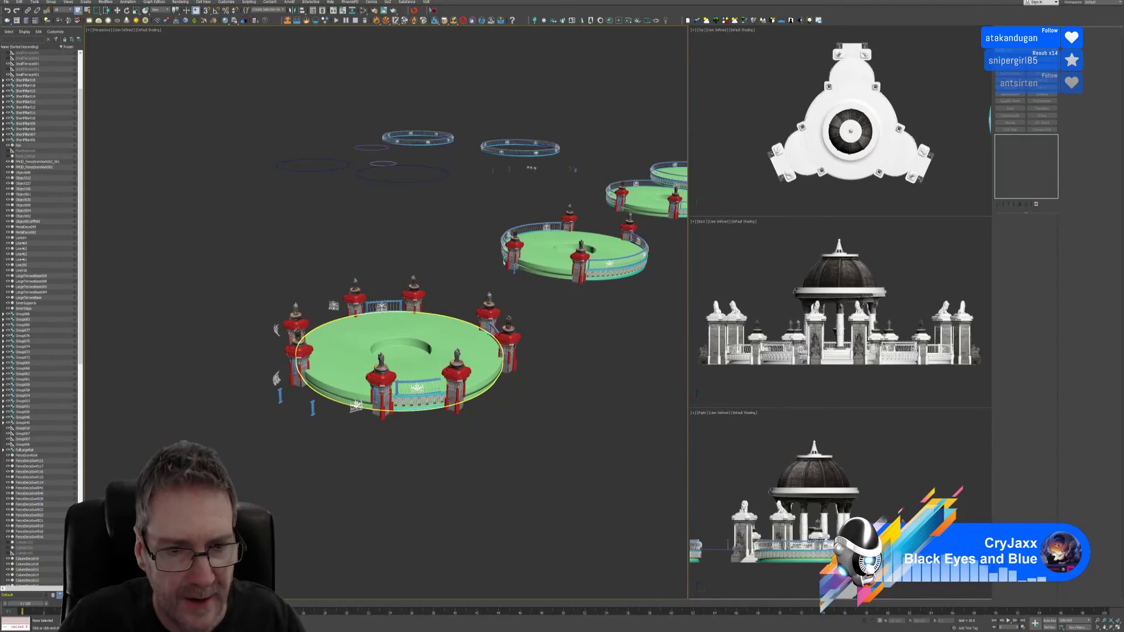
key(Delete)
key(ctrl+z)
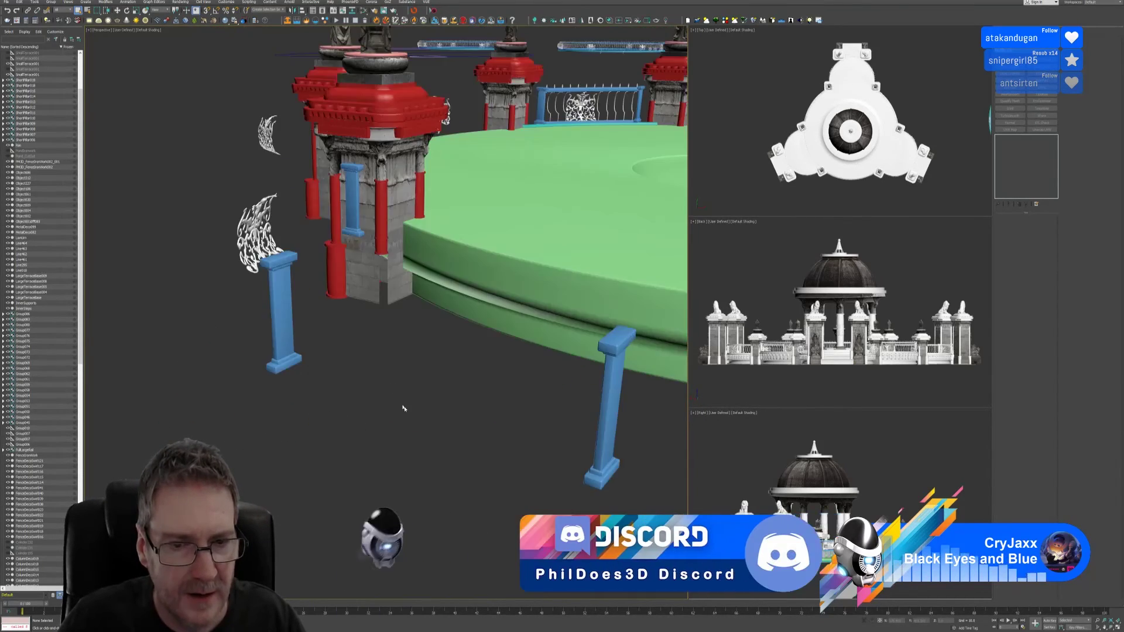
scroll(424, 405, down, 5)
scroll(425, 406, up, 3)
scroll(424, 406, up, 8)
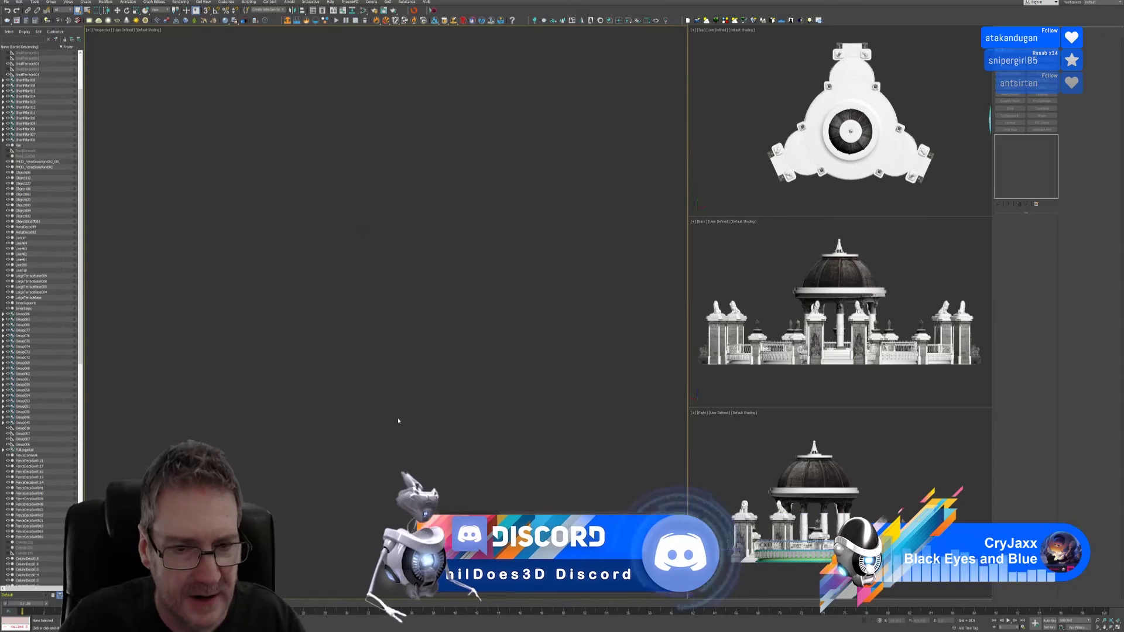
scroll(438, 404, down, 8)
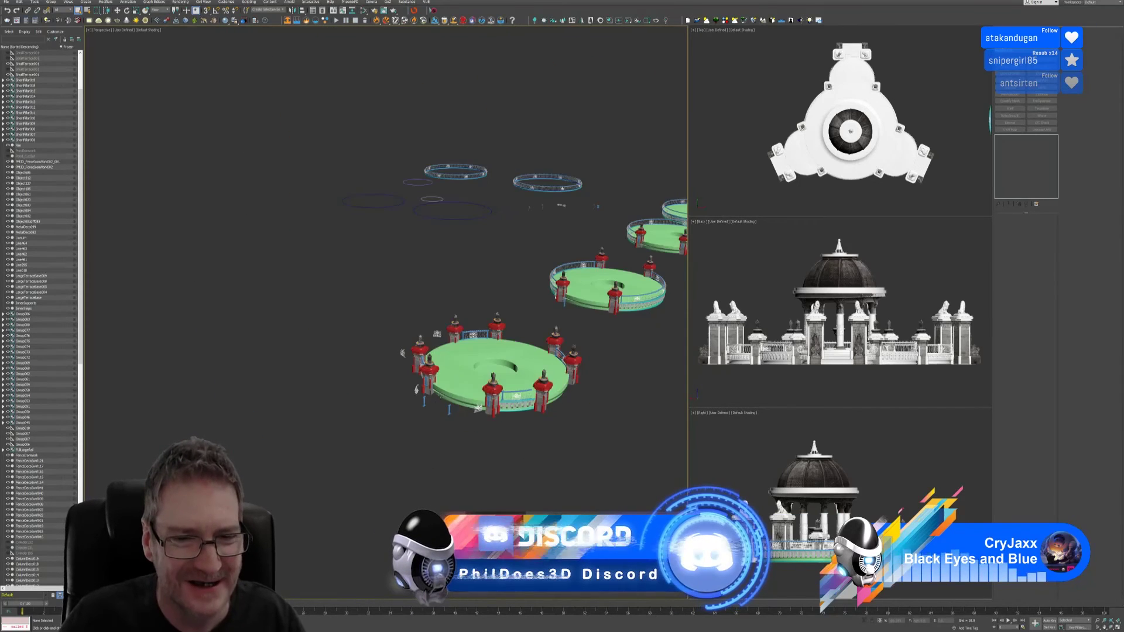
Step: Delete the two free-standing blue posts, two fence ornaments and two pillar-side posts along the large terrace's near edge
scroll(448, 398, up, 4)
click(457, 460)
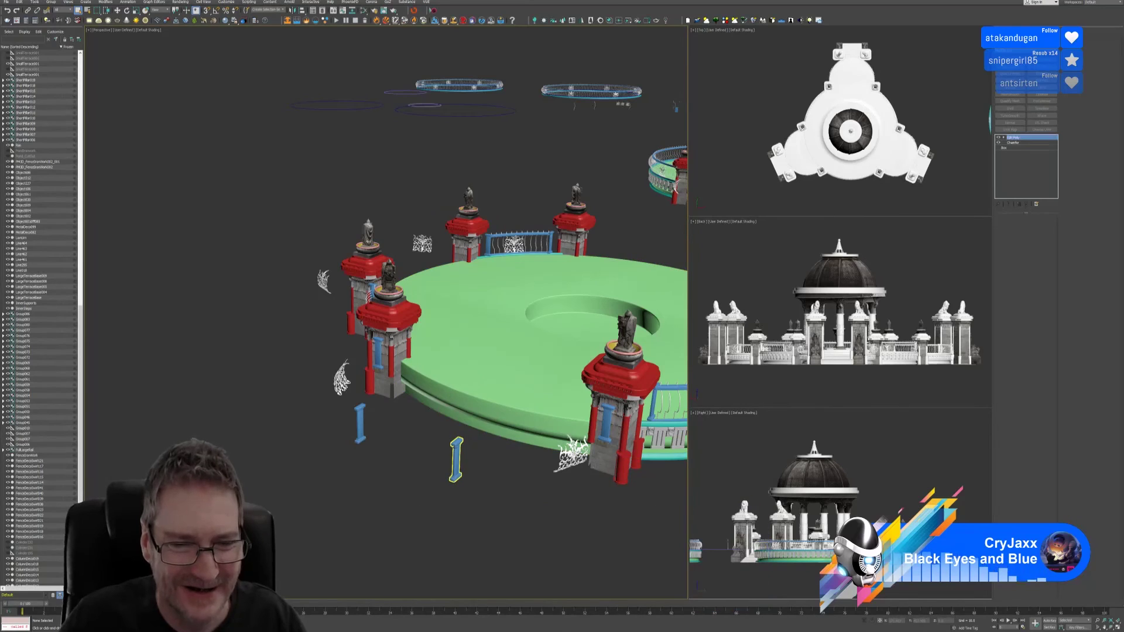
ctrl+click(362, 424)
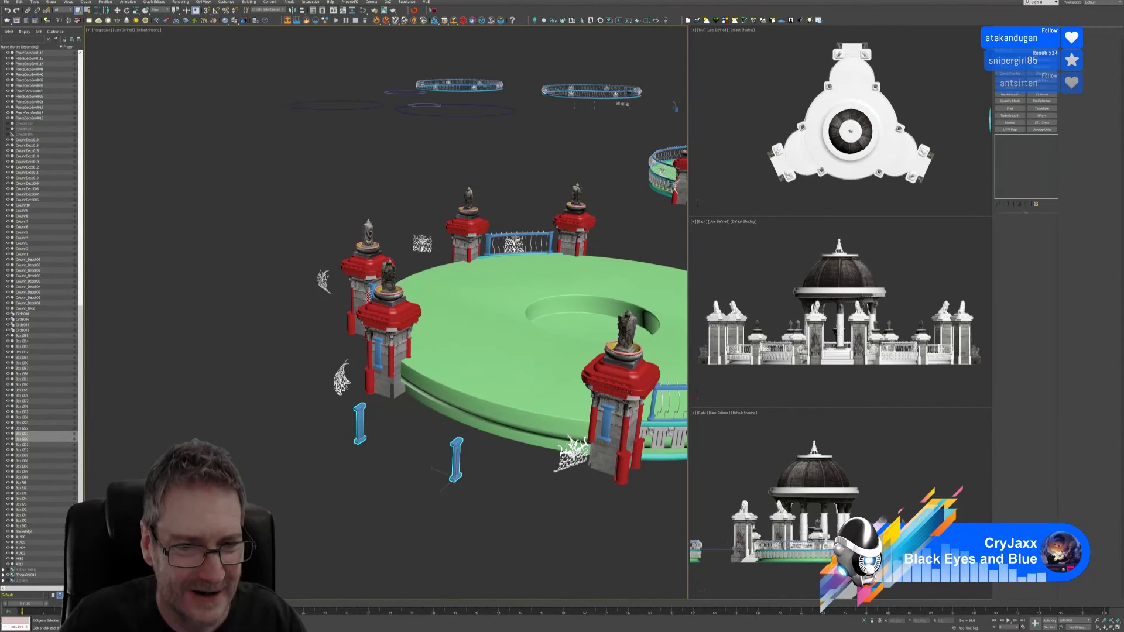
ctrl+click(347, 385)
ctrl+click(378, 353)
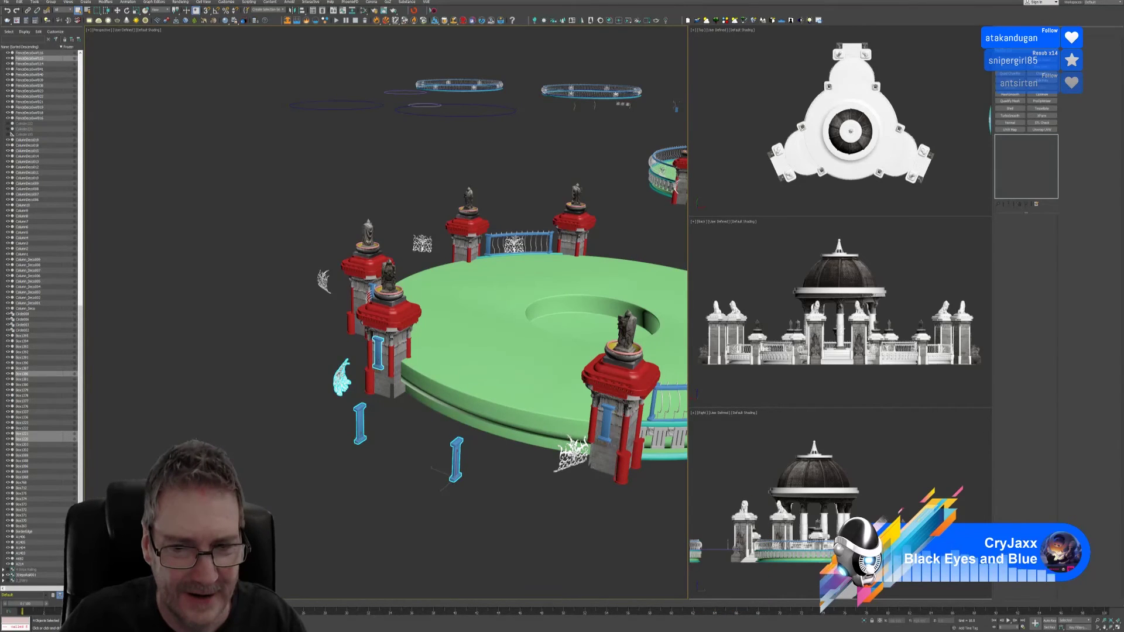
ctrl+click(571, 454)
ctrl+click(606, 422)
key(Delete)
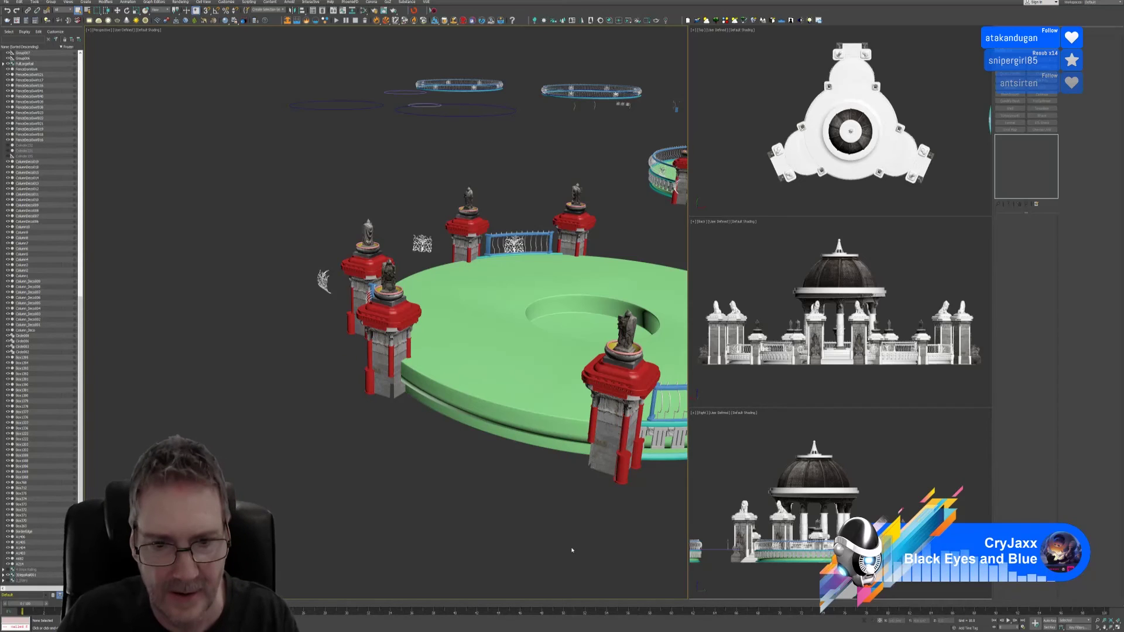
Step: Delete the two loose fence ornaments and the two blue posts left against the pillar sides on the large terrace's open edge
mouse_move(572, 550)
middle_down()
mouse_move(451, 453)
mouse_move(544, 434)
middle_up()
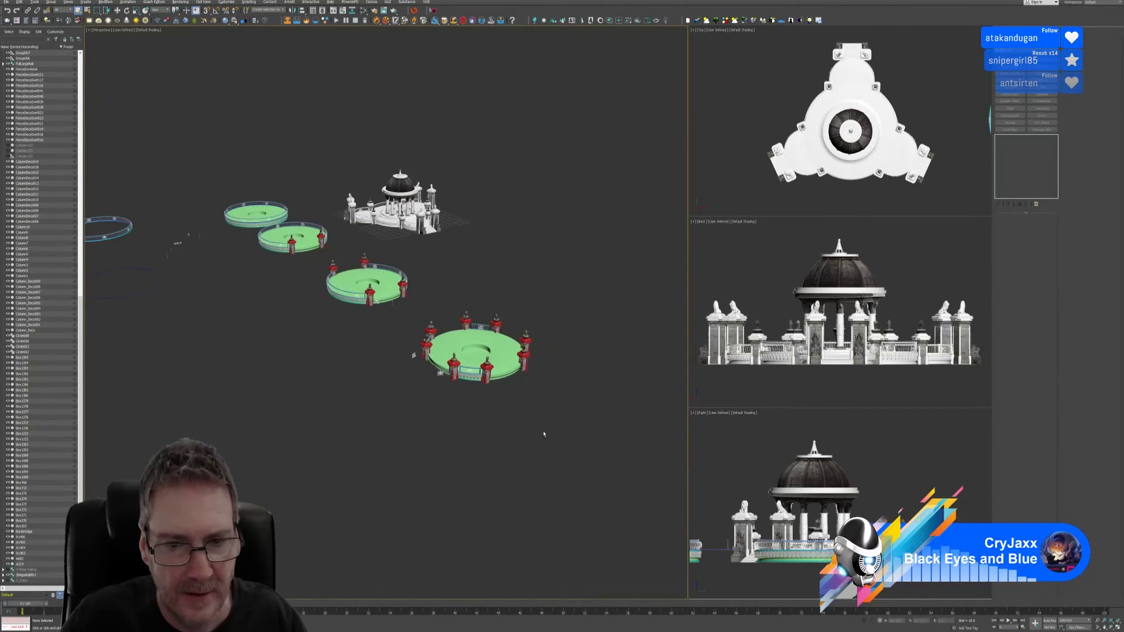
scroll(423, 376, up, 6)
scroll(432, 376, down, 3)
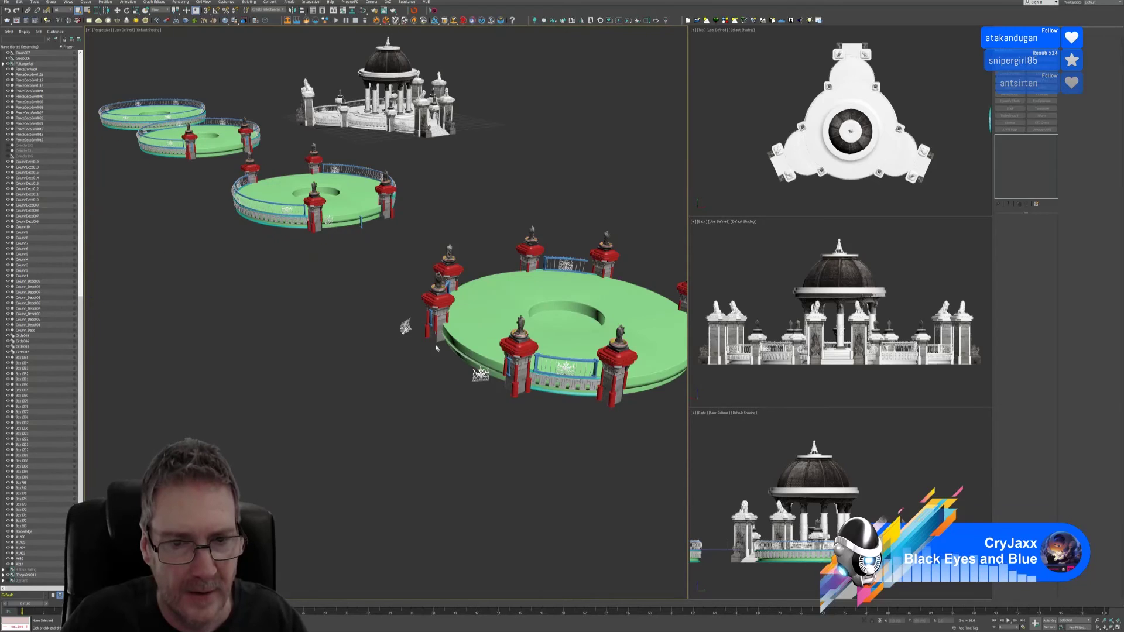
click(407, 328)
scroll(406, 328, up, 4)
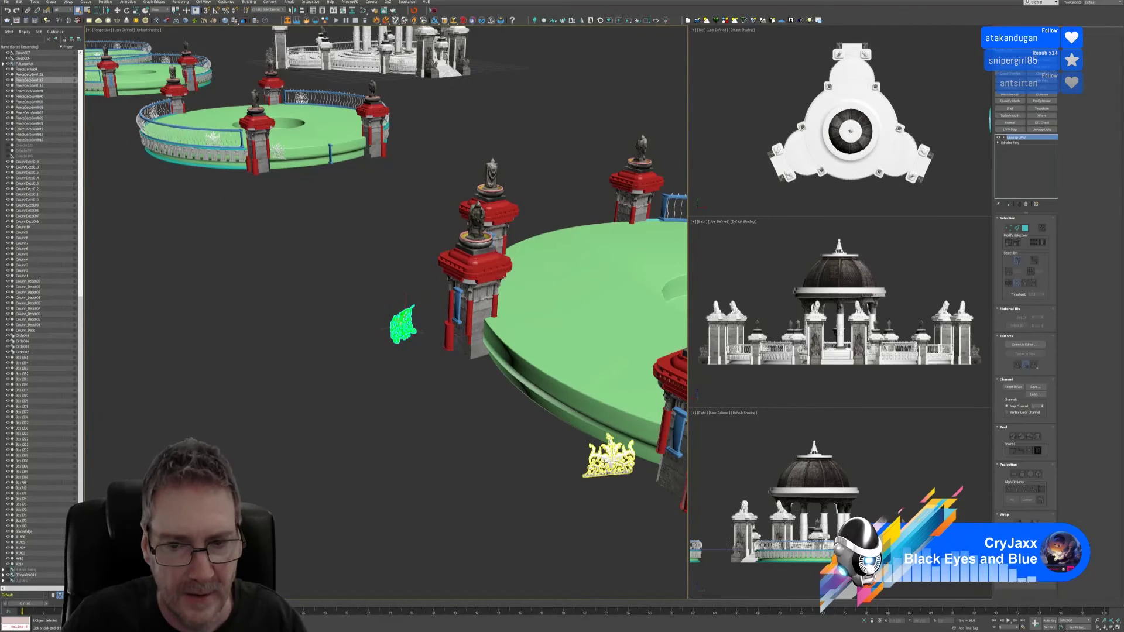
ctrl+click(609, 463)
ctrl+click(678, 428)
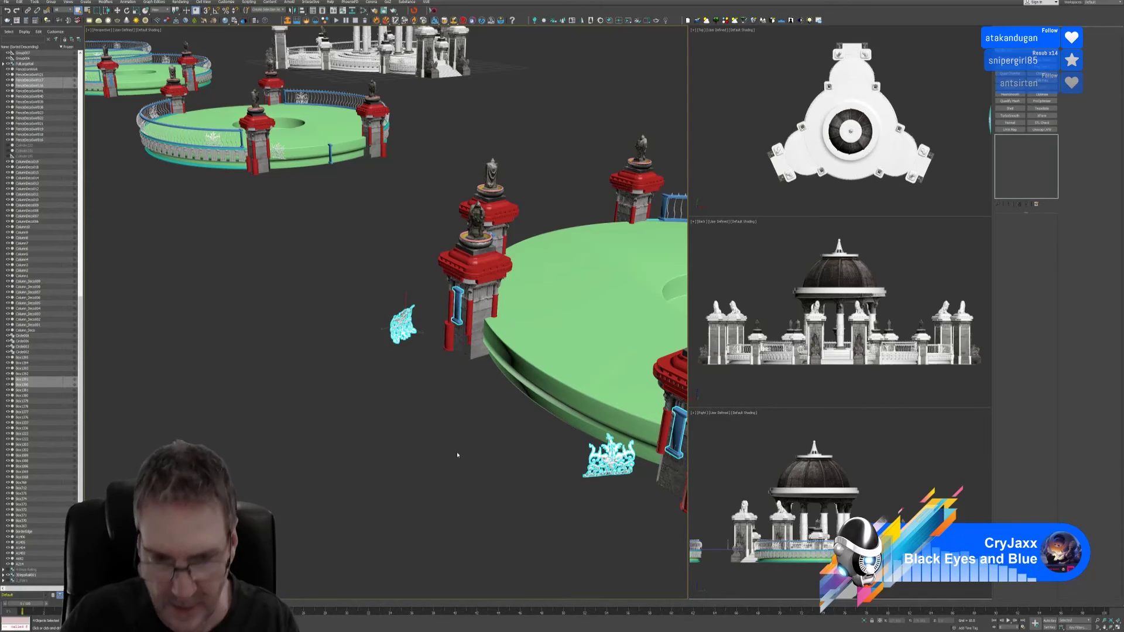
key(Delete)
Step: Copy the blue end post of the large terrace's far railing to that railing's open end beside the statue pillar
middle_drag(459, 432, 350, 397)
scroll(354, 399, down, 4)
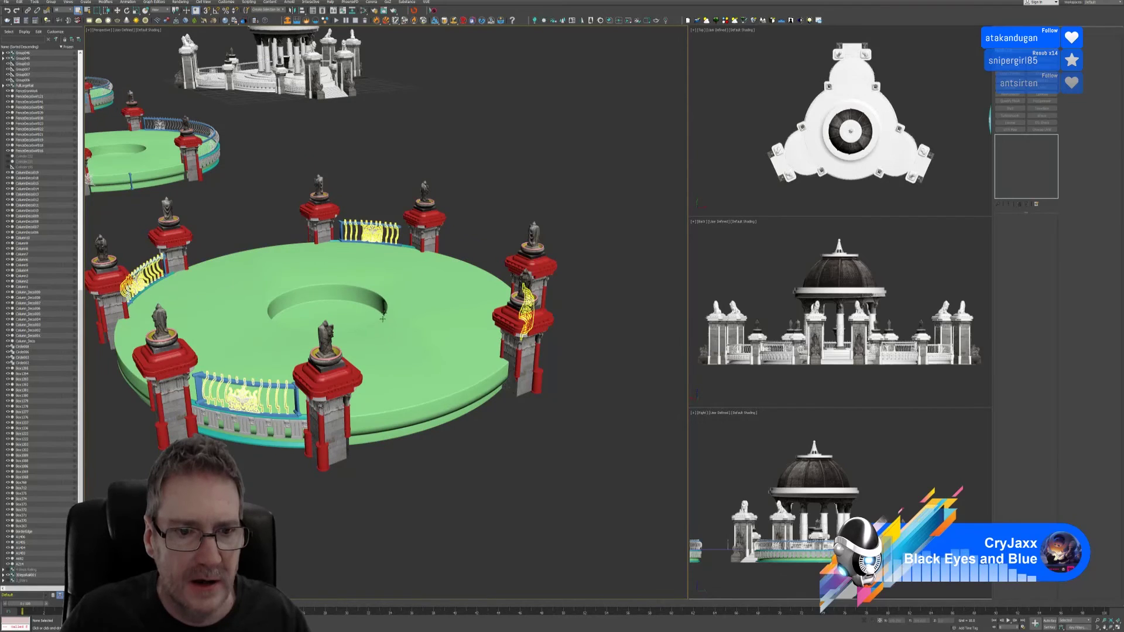
scroll(389, 228, up, 3)
scroll(379, 234, up, 3)
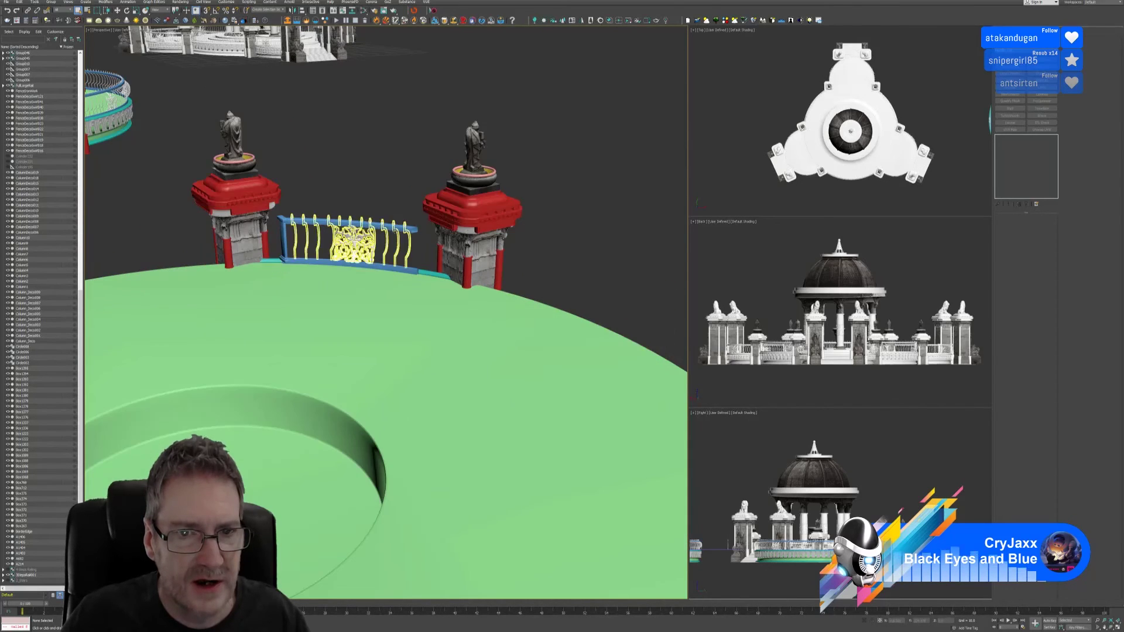
scroll(312, 248, down, 2)
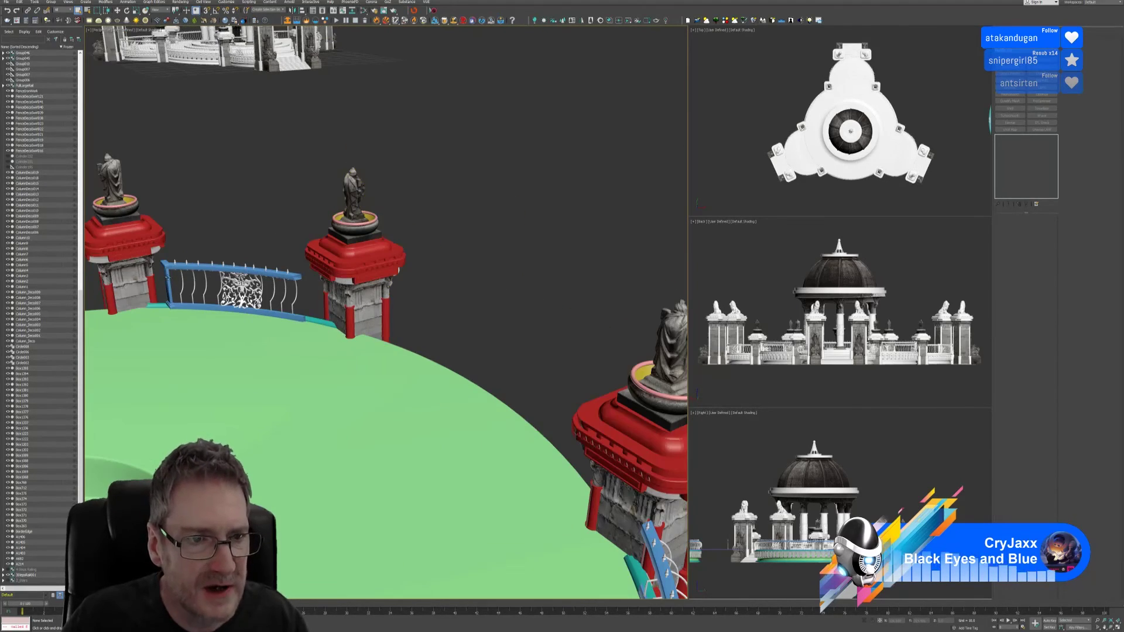
click(168, 275)
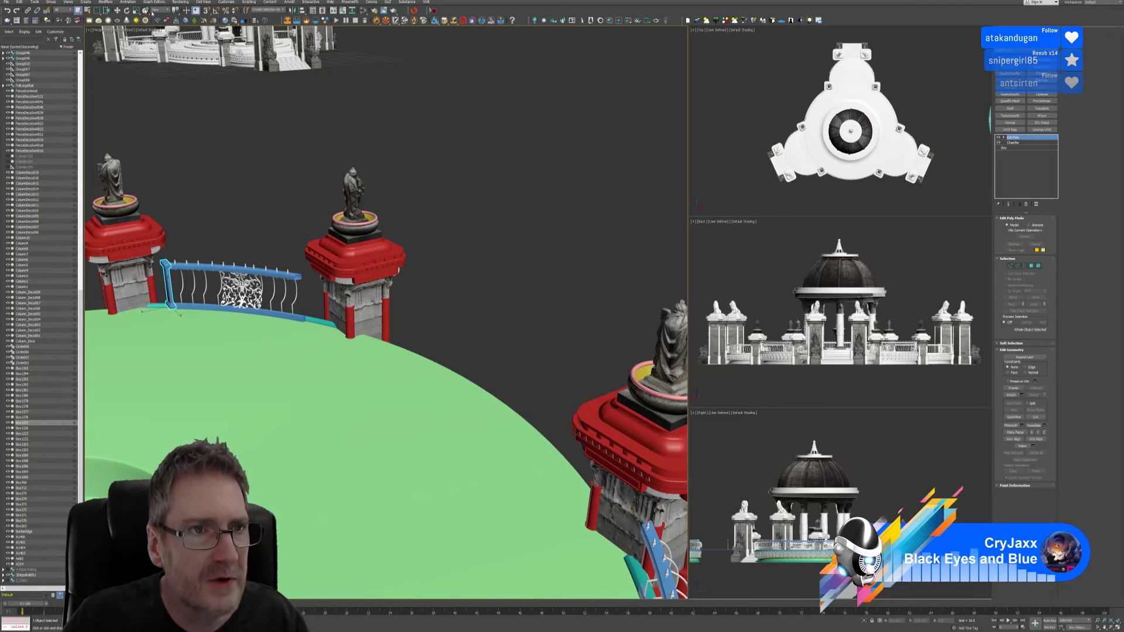
click(117, 11)
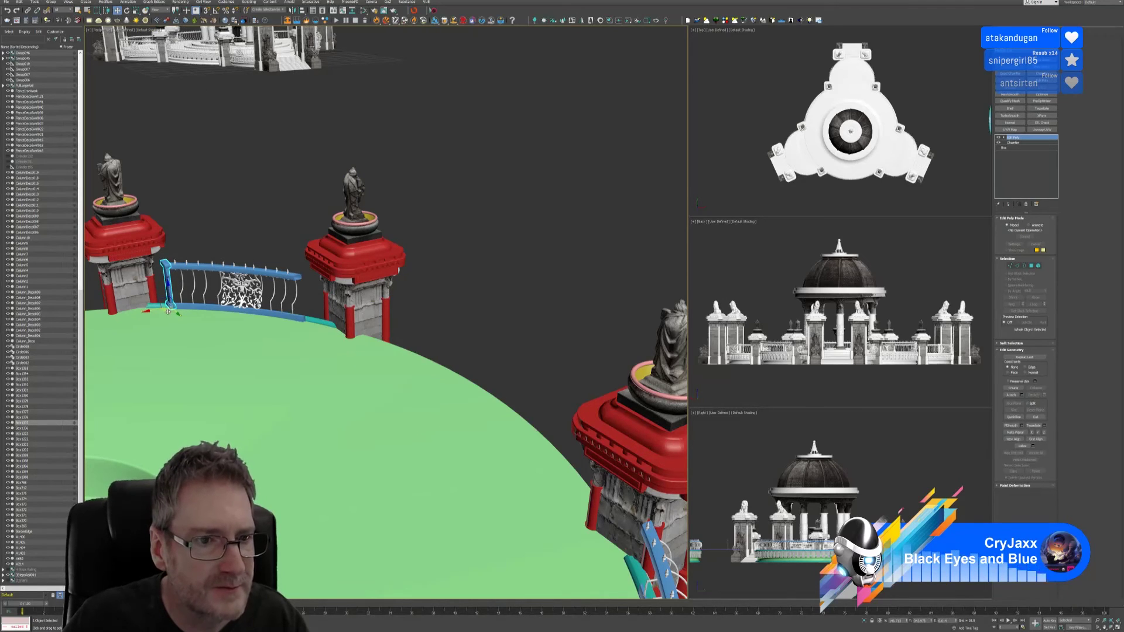
shift+drag(167, 312, 300, 329)
click(562, 340)
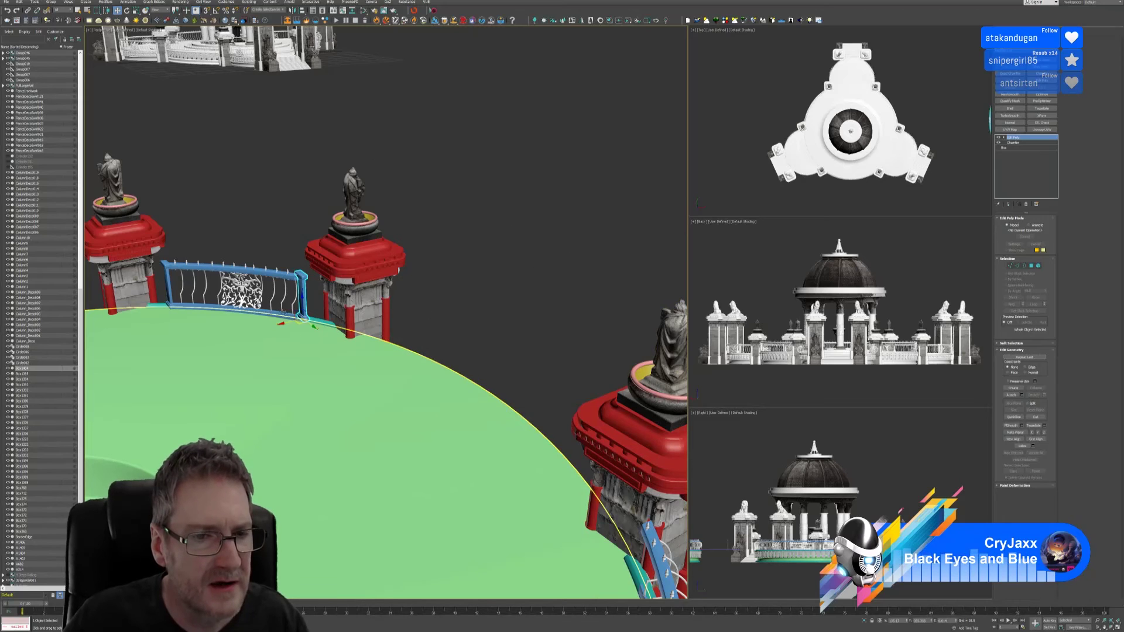
Step: Rotate both blue end posts of this railing so they sit square to the terrace's curve
click(127, 11)
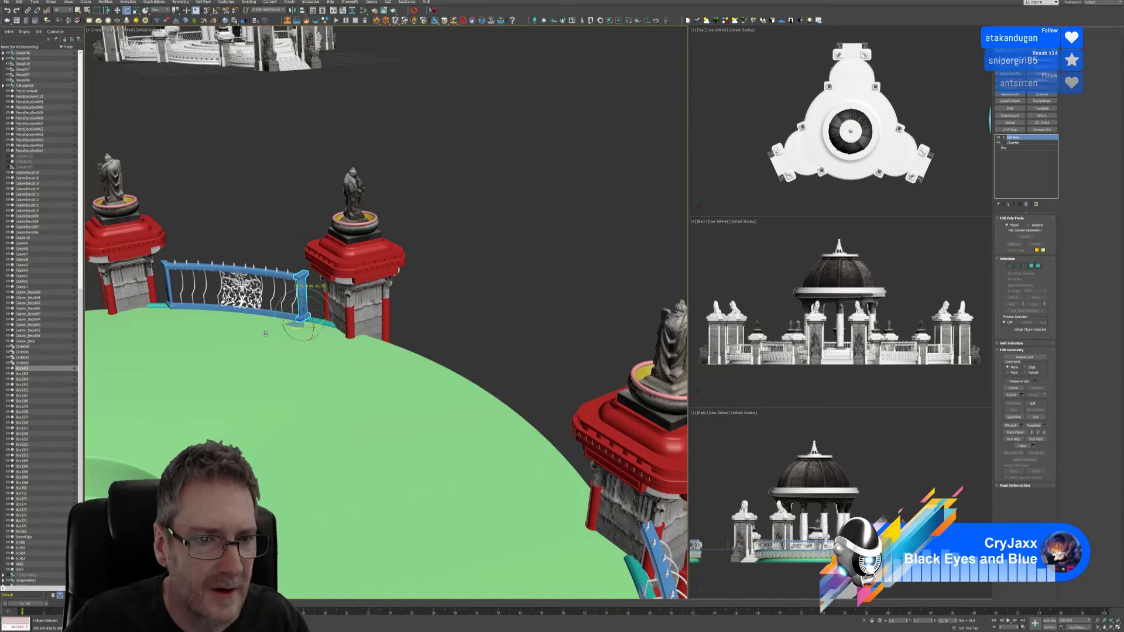
alt+middle_drag(265, 333, 231, 296)
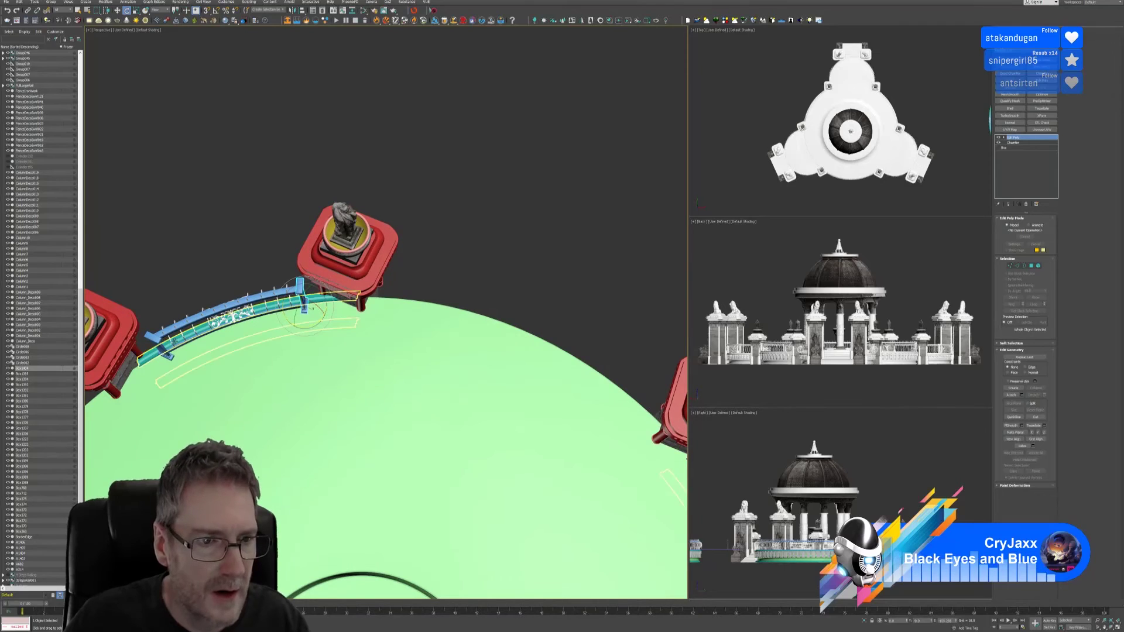
click(171, 367)
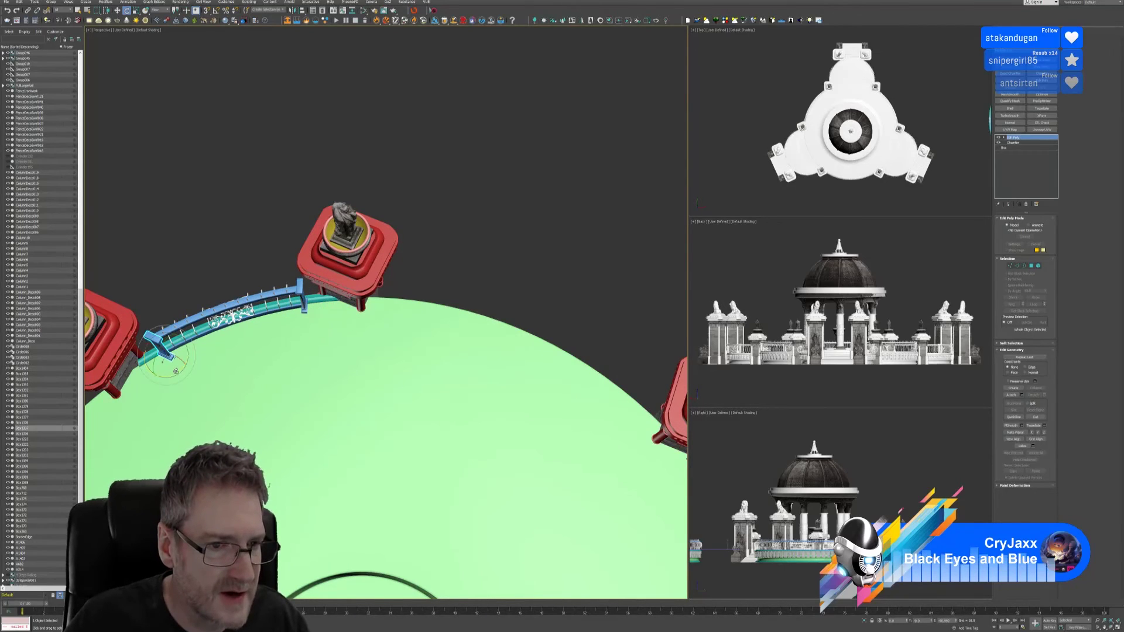
drag(172, 372, 160, 376)
scroll(289, 336, up, 2)
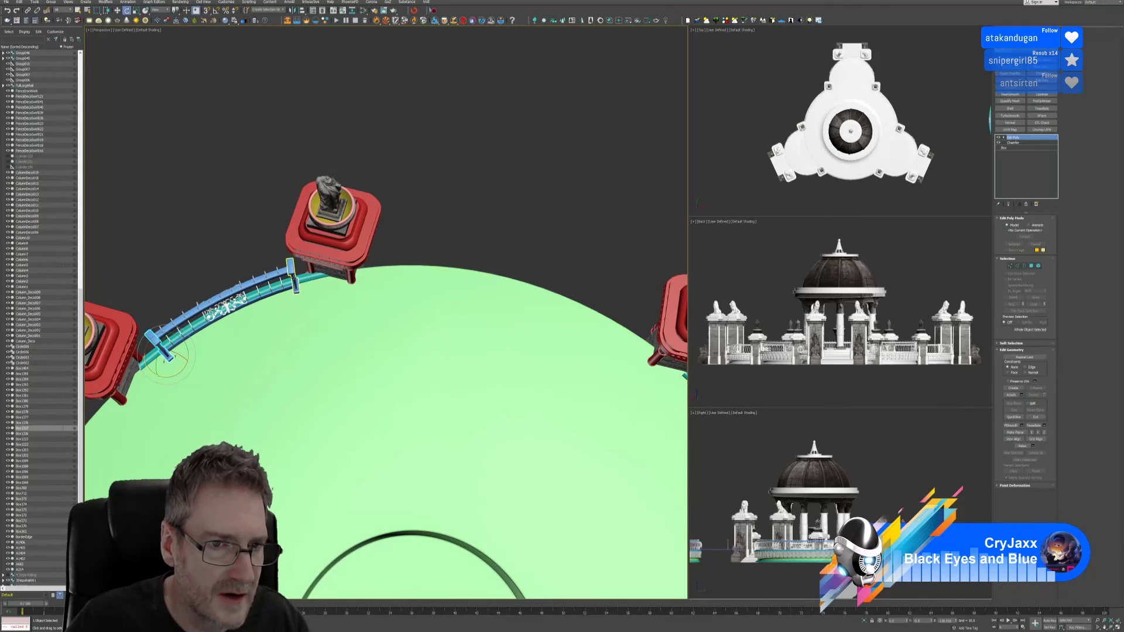
click(300, 294)
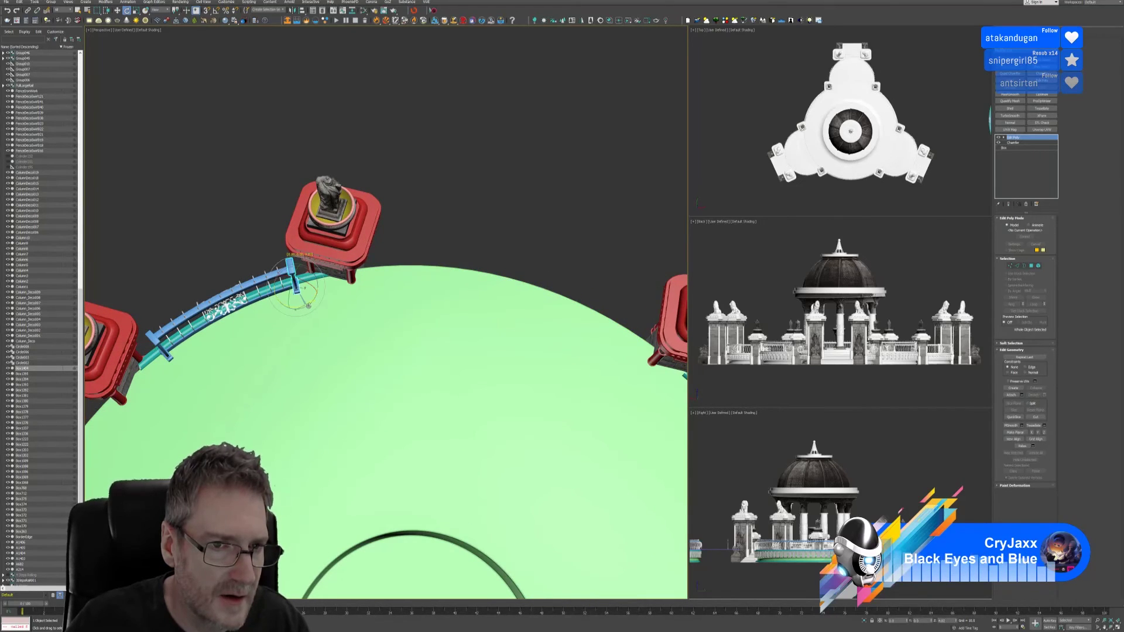
Step: Copy the blue end post of the second incomplete railing to its open end near the opposite pillar
scroll(352, 363, down, 4)
alt+middle_drag(374, 351, 520, 226)
scroll(520, 226, up, 5)
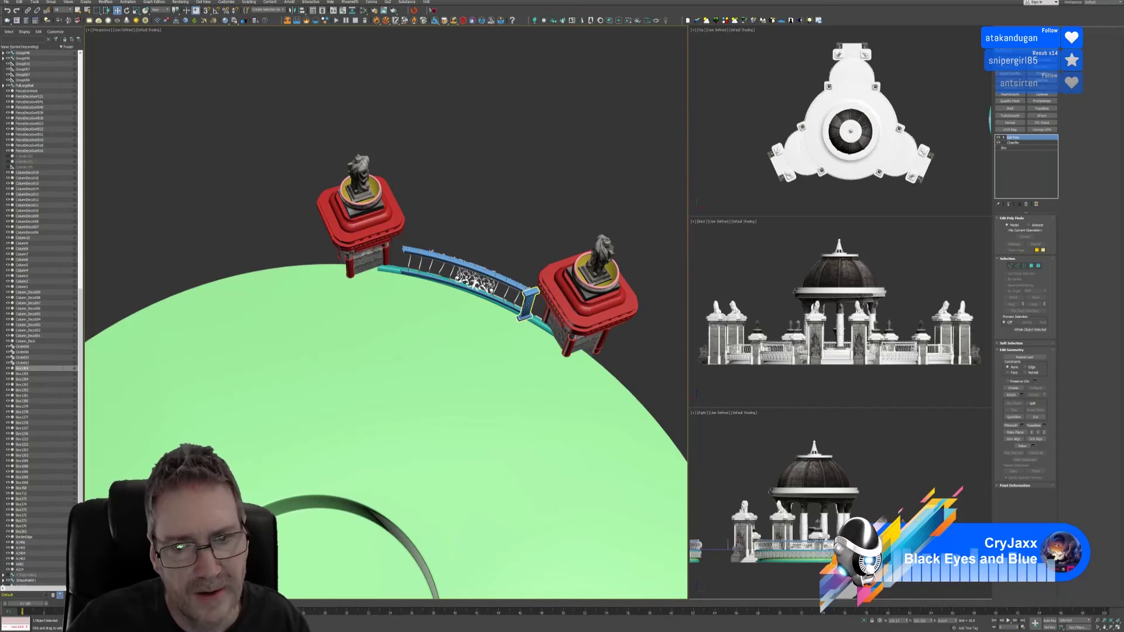
click(531, 312)
shift+drag(536, 319, 411, 274)
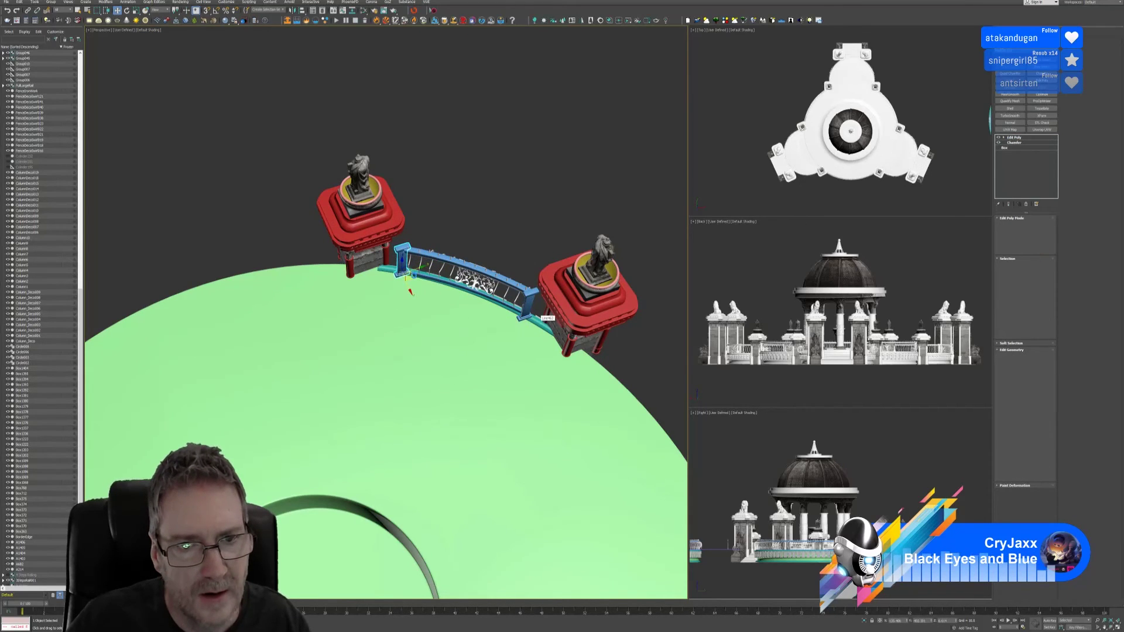
click(563, 341)
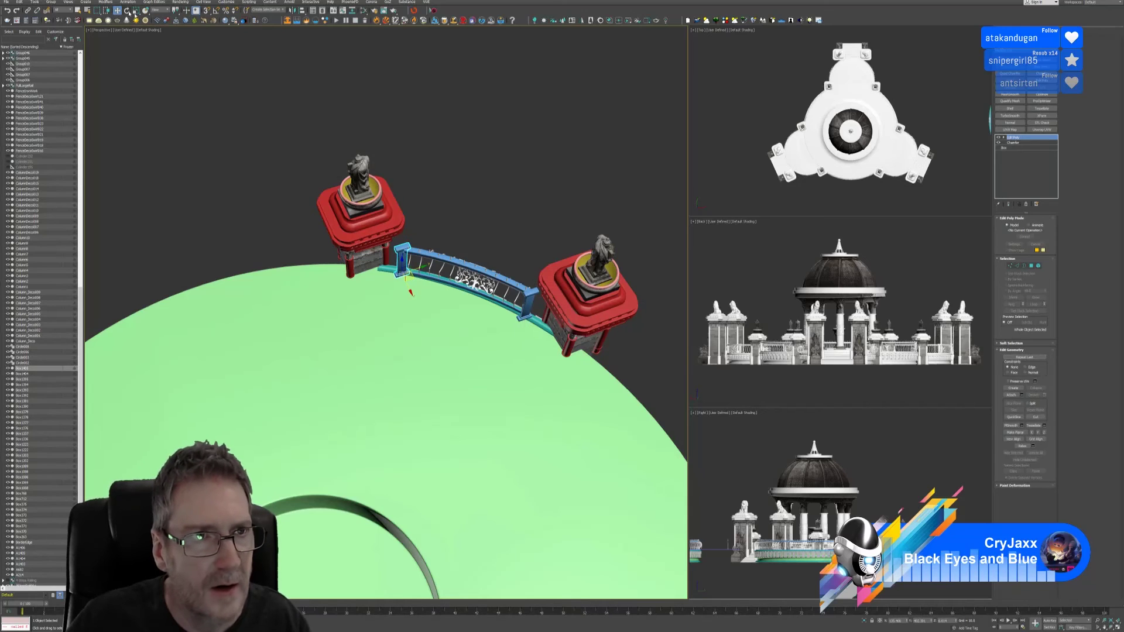
Step: Rotate the copied post and the original post of the second railing to line up with the curved rail ends
key(e)
scroll(406, 286, up, 2)
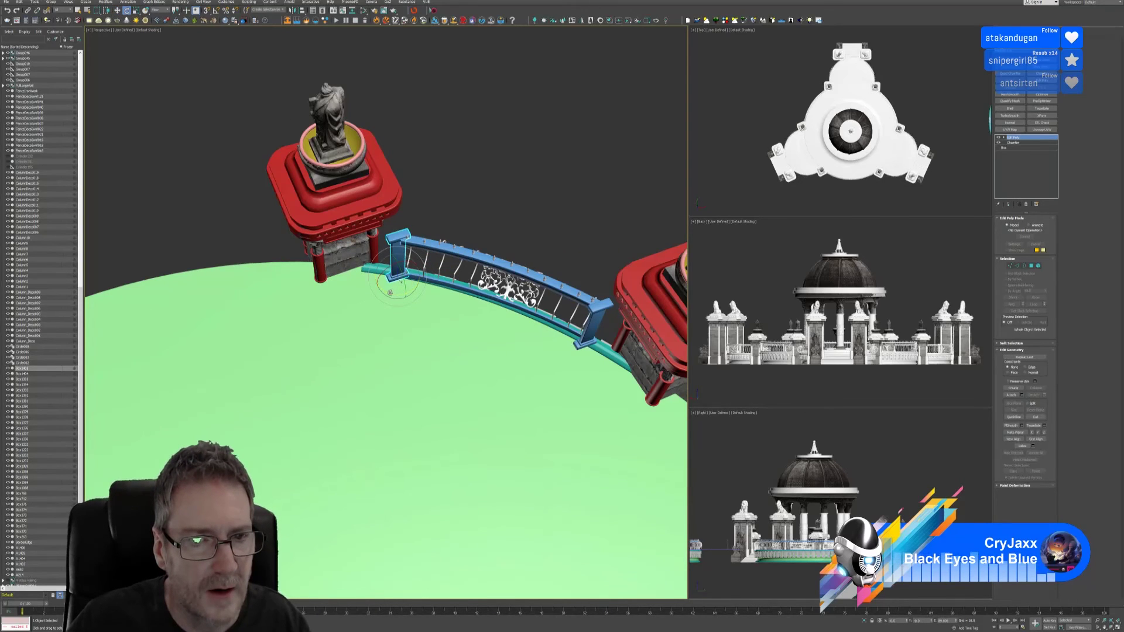
drag(390, 293, 425, 298)
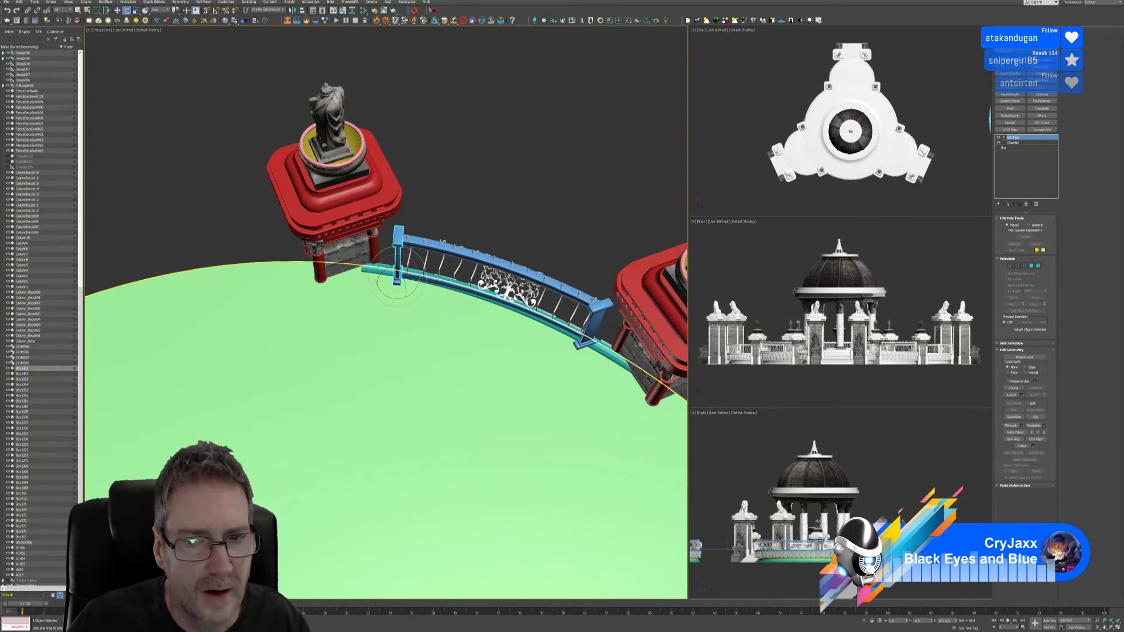
click(595, 321)
alt+middle_drag(562, 331, 504, 316)
scroll(440, 170, up, 3)
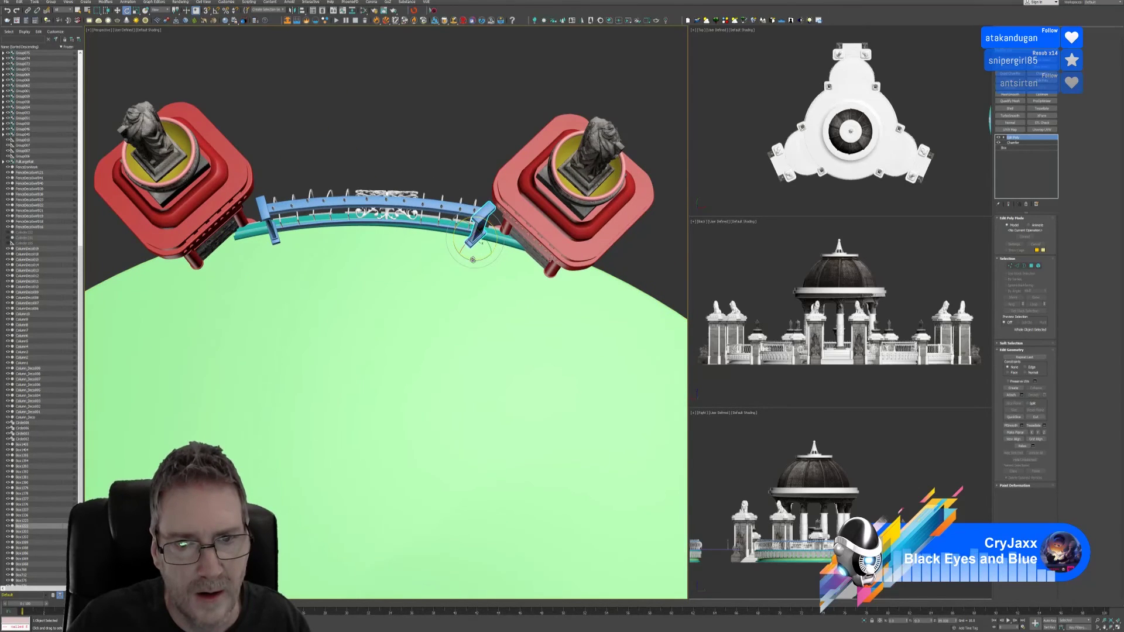
drag(473, 259, 482, 259)
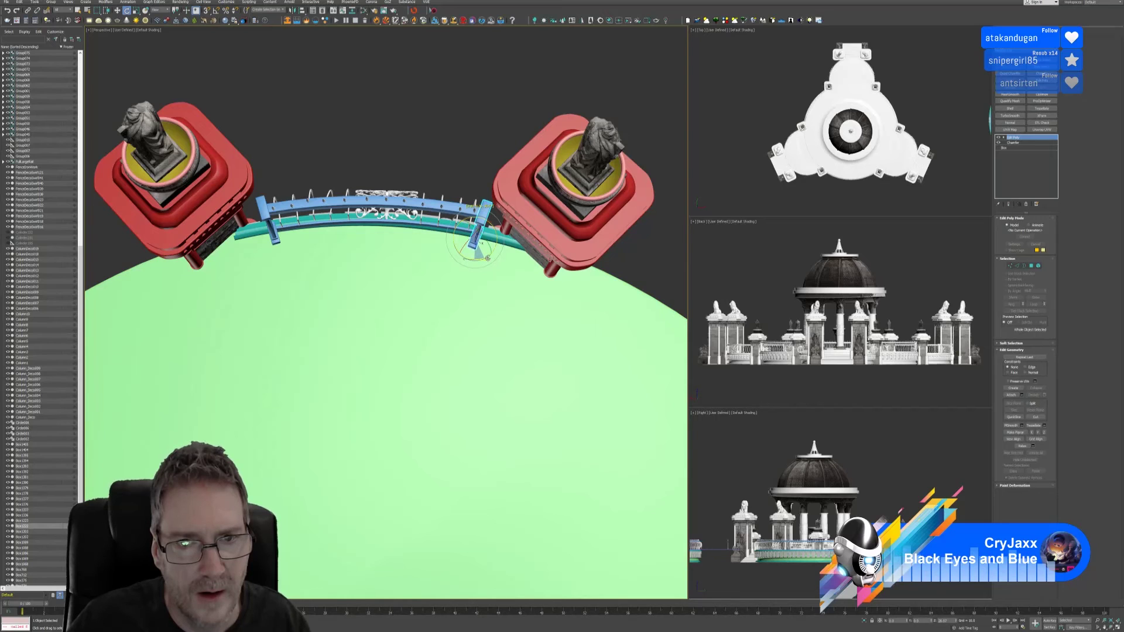
Step: Rotate both end posts of the third railing section to follow the curve of the terrace edge
scroll(468, 287, down, 3)
alt+middle_drag(452, 313, 321, 242)
scroll(410, 342, down, 3)
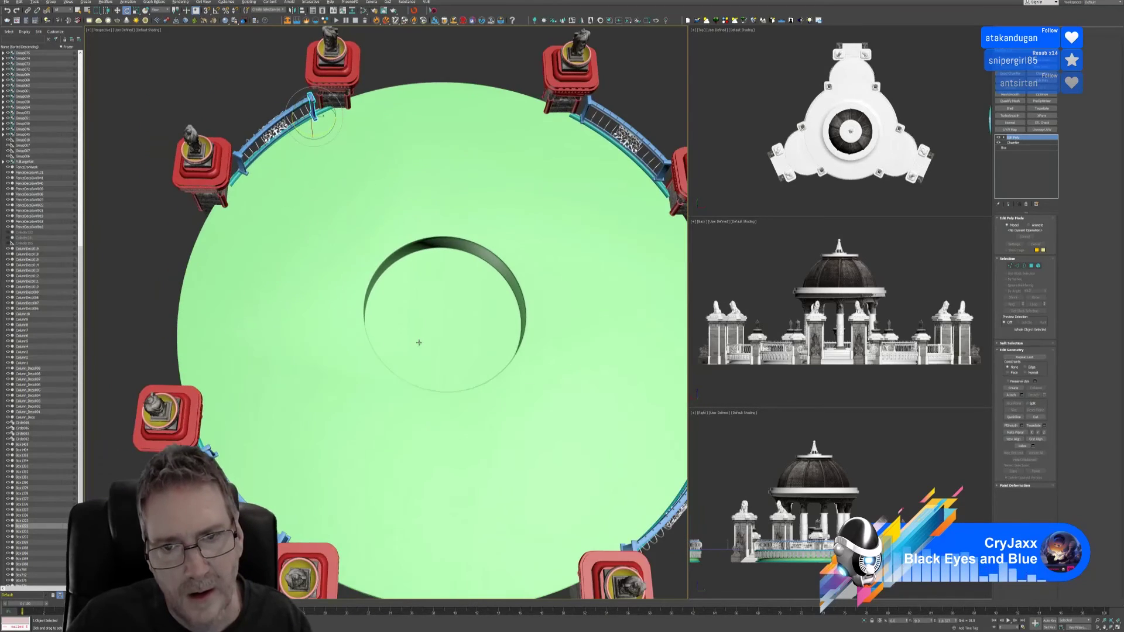
scroll(415, 293, up, 2)
scroll(421, 244, up, 2)
scroll(421, 244, down, 2)
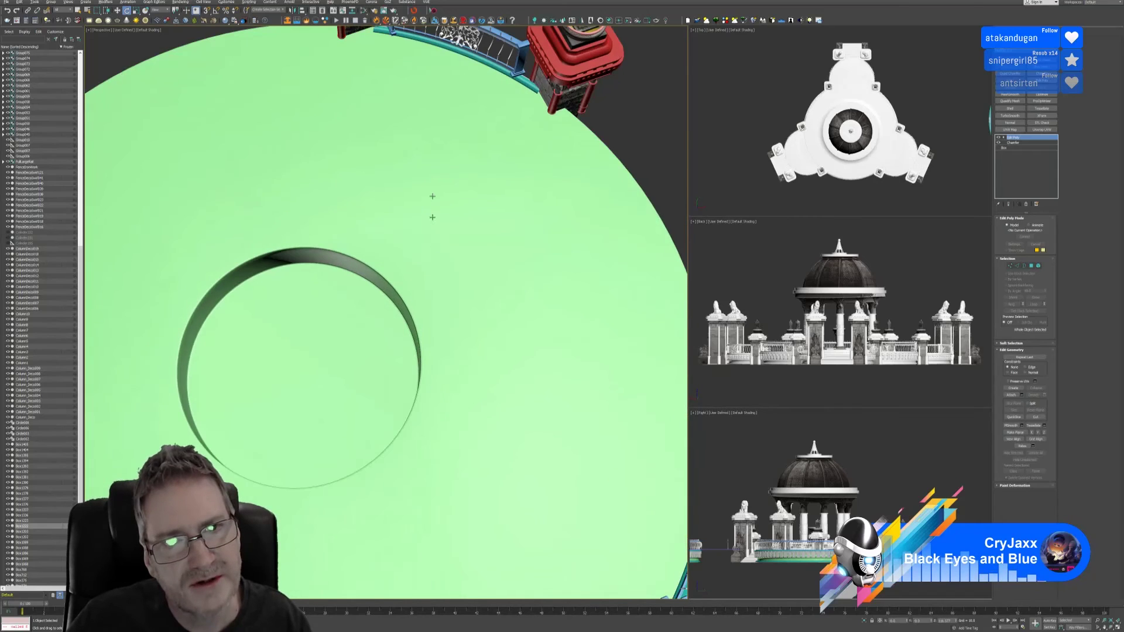
alt+middle_drag(432, 201, 451, 326)
scroll(387, 170, up, 3)
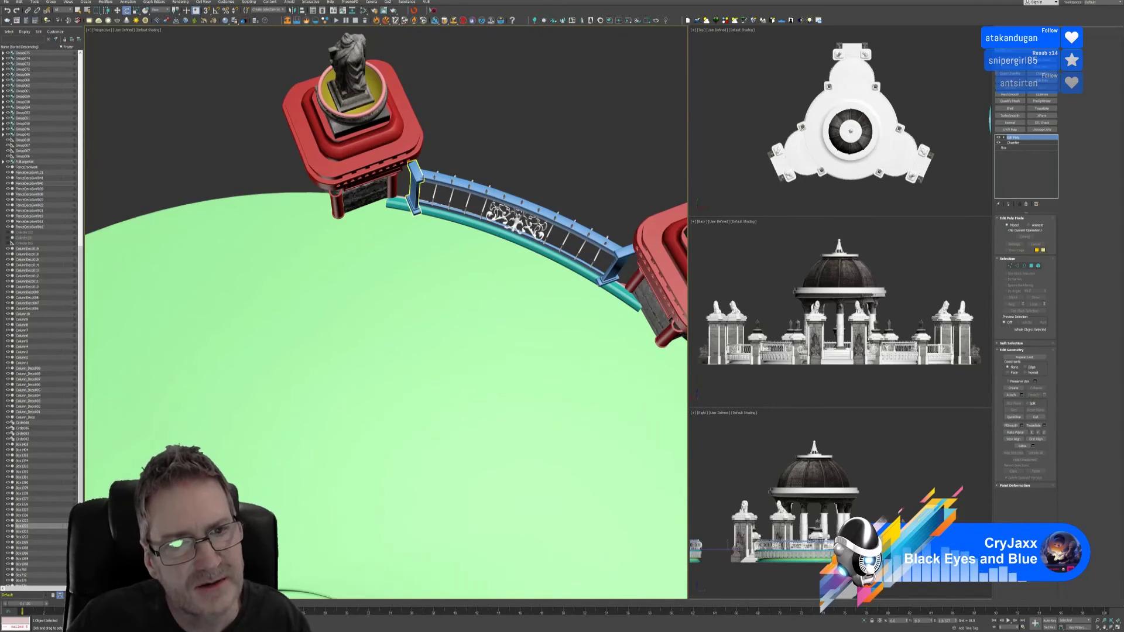
click(417, 186)
drag(417, 225, 404, 224)
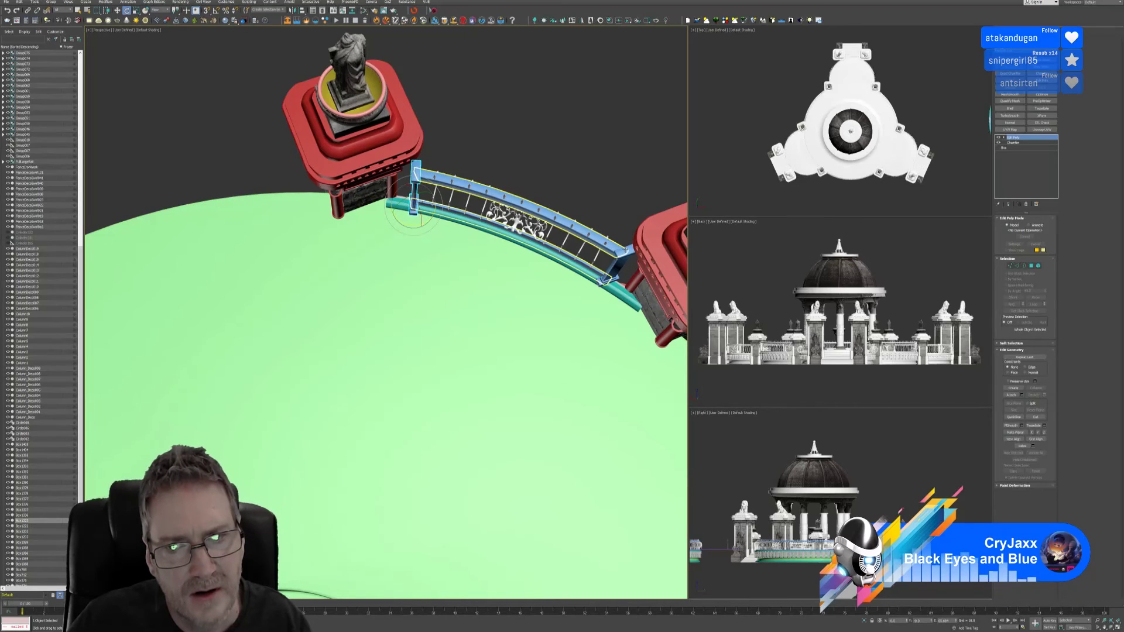
click(610, 283)
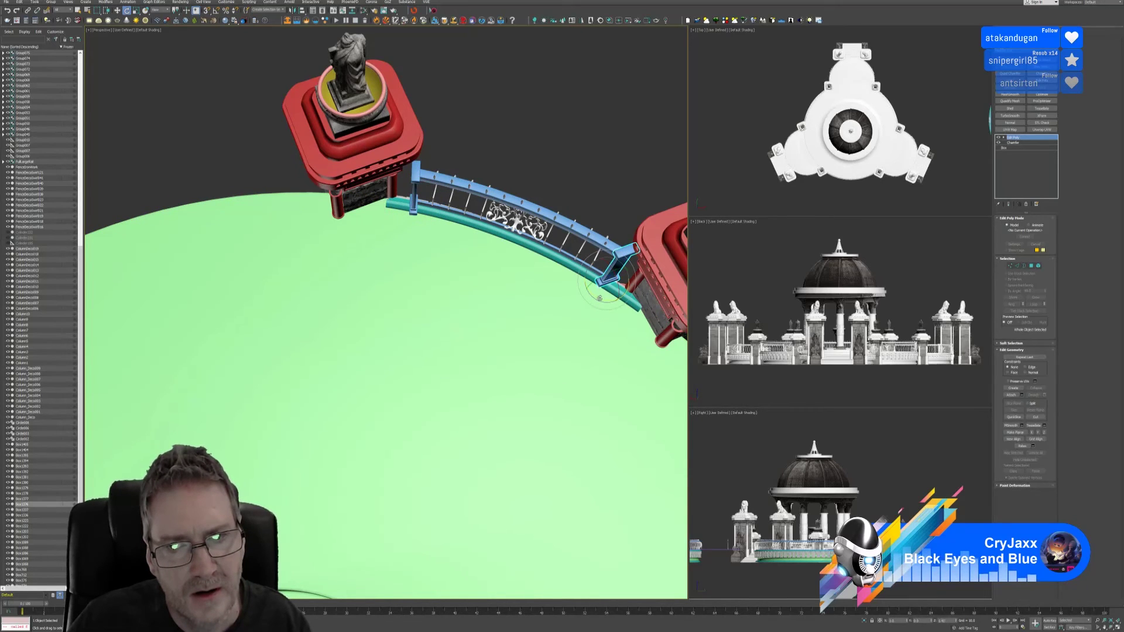
drag(600, 299, 612, 299)
Step: Rotate both end posts of the fourth railing section so they align with its curved rail
scroll(577, 328, down, 10)
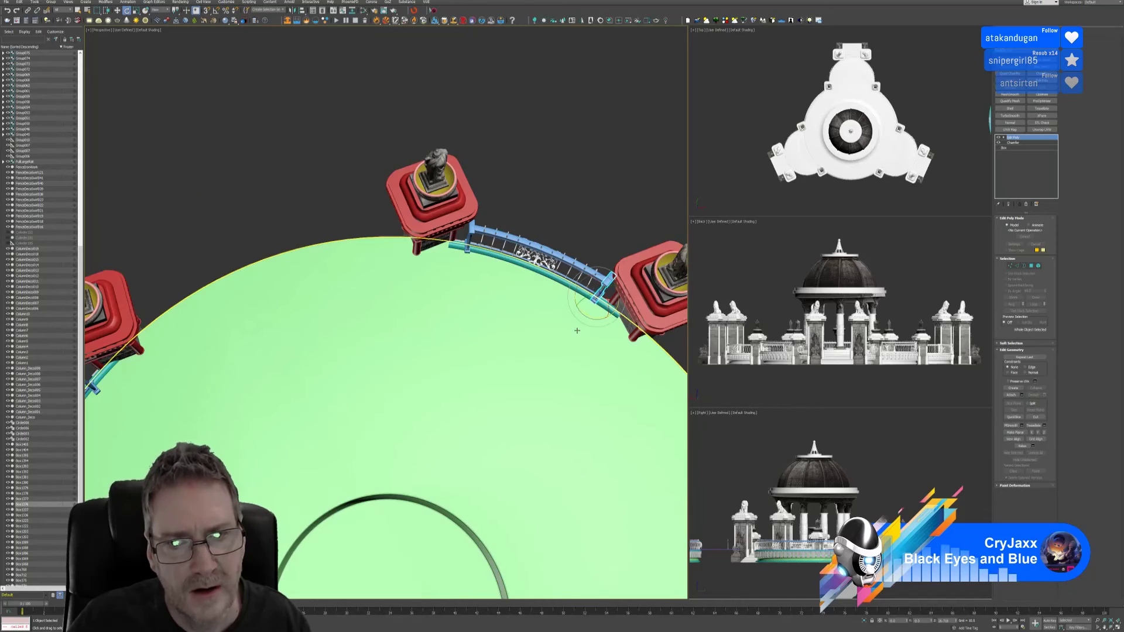
middle_drag(442, 284, 426, 252)
scroll(426, 253, down, 2)
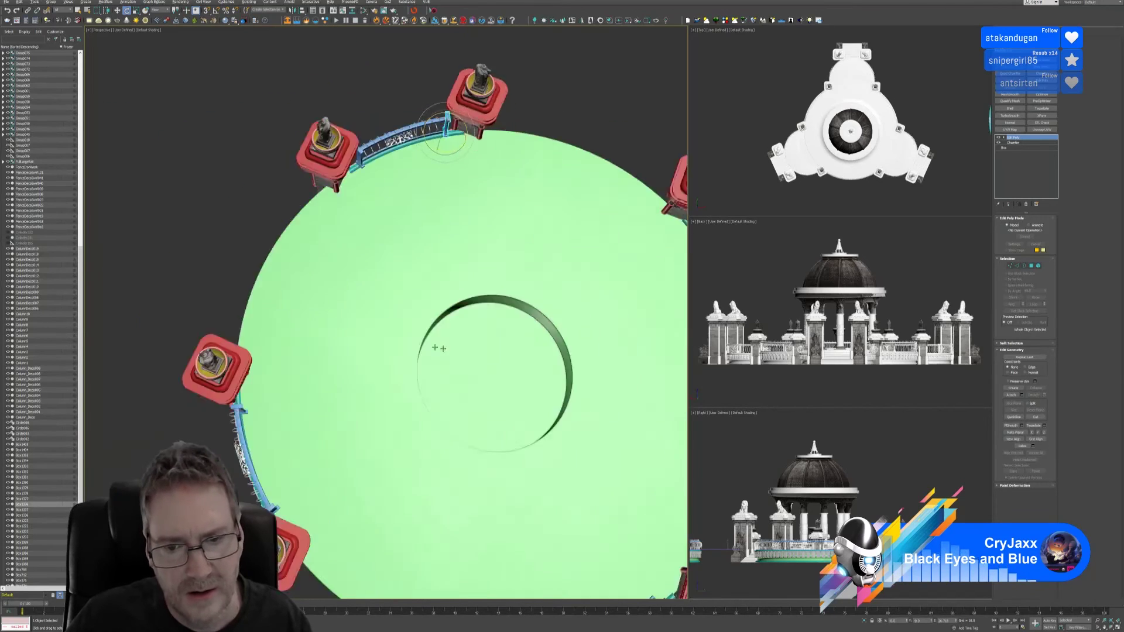
scroll(509, 253, up, 3)
middle_drag(510, 254, 306, 492)
scroll(500, 248, up, 3)
scroll(500, 248, up, 3)
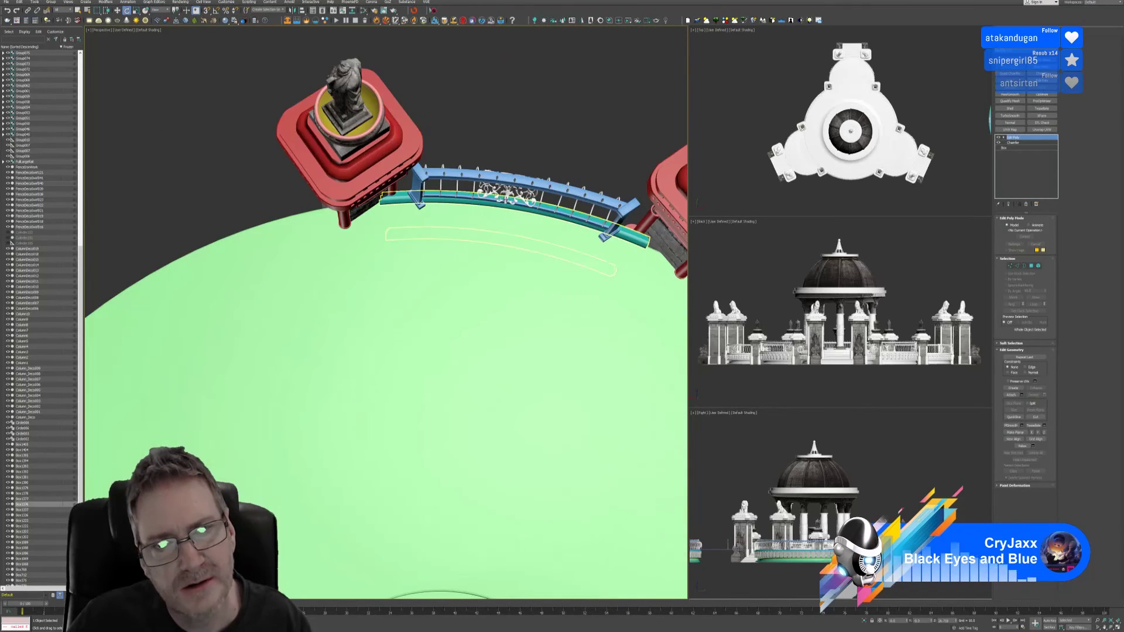
click(426, 194)
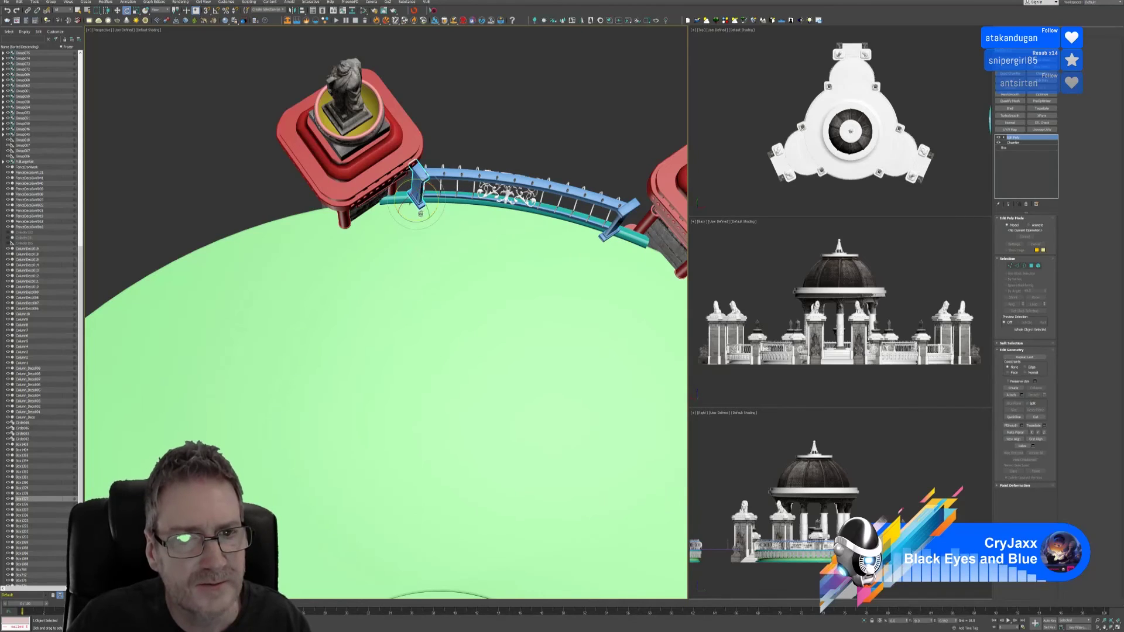
drag(417, 220, 404, 222)
click(615, 246)
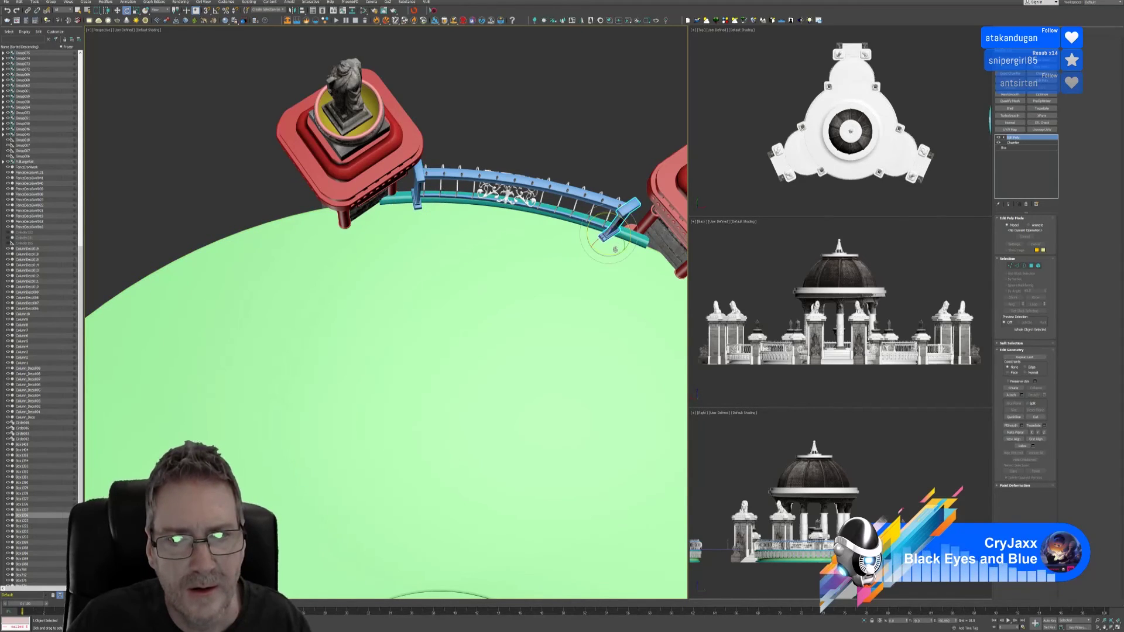
drag(604, 251, 617, 254)
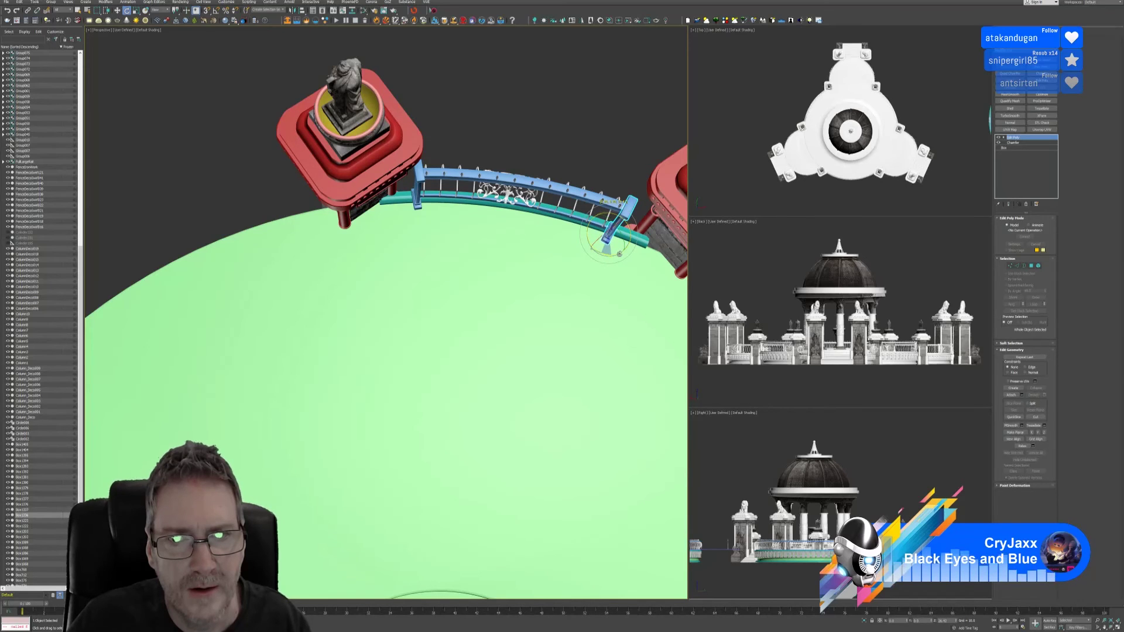
scroll(619, 253, down, 5)
middle_drag(580, 320, 483, 167)
alt+middle_drag(445, 292, 471, 343)
scroll(512, 314, down, 3)
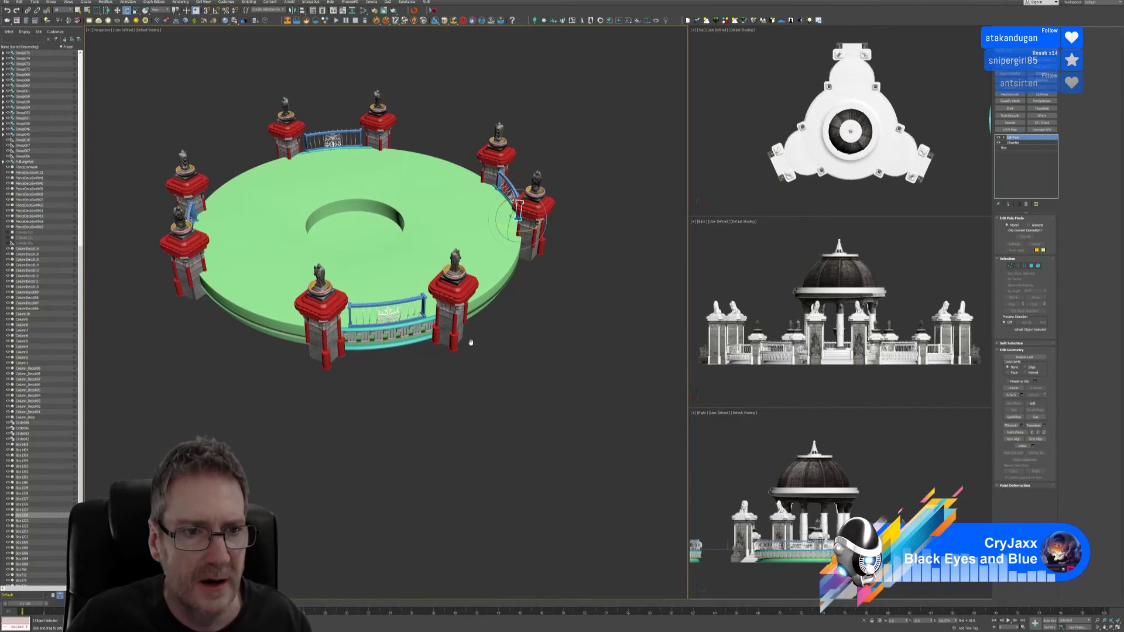
click(390, 261)
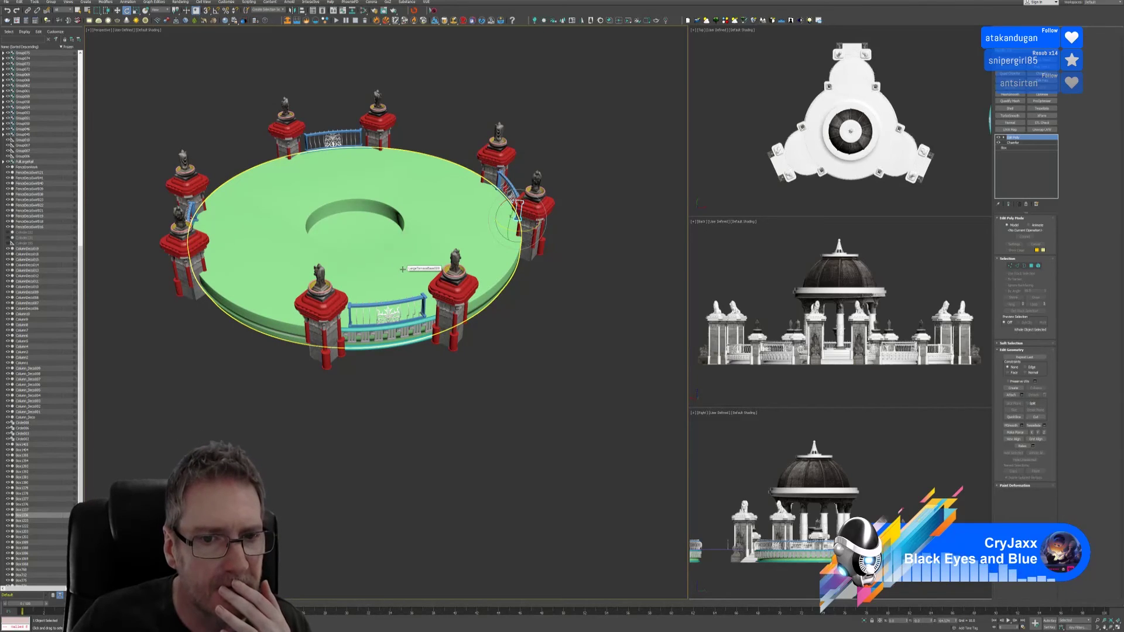
Step: Delete the stray decorative panel and the stray blue post lying between the two terrace variants
click(329, 345)
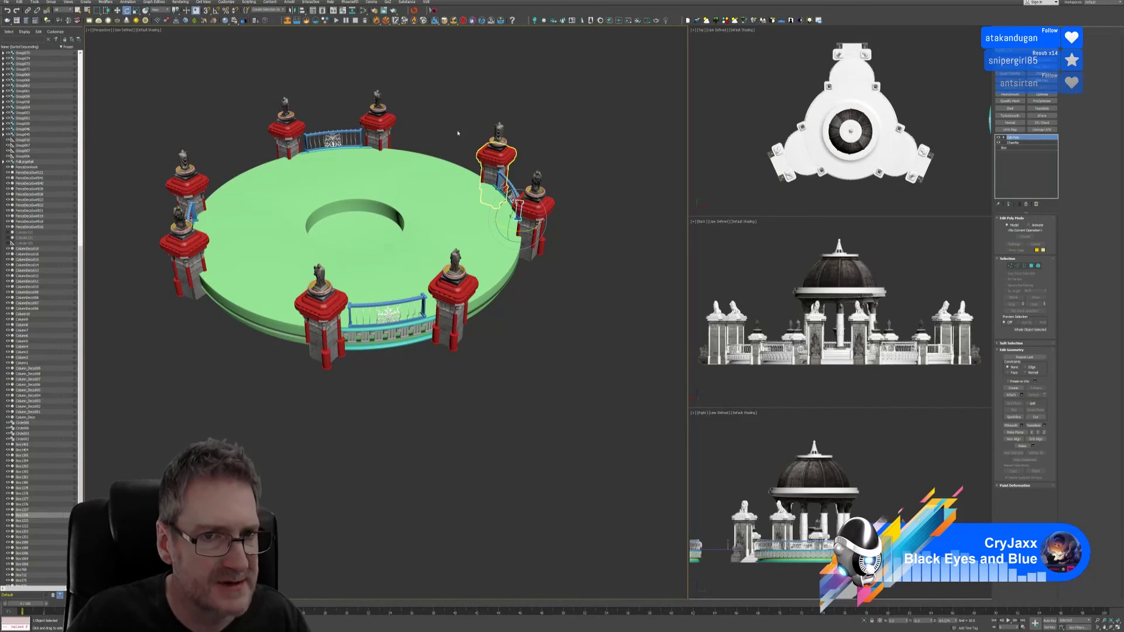
scroll(299, 385, down, 4)
middle_drag(460, 384, 339, 325)
scroll(436, 301, up, 3)
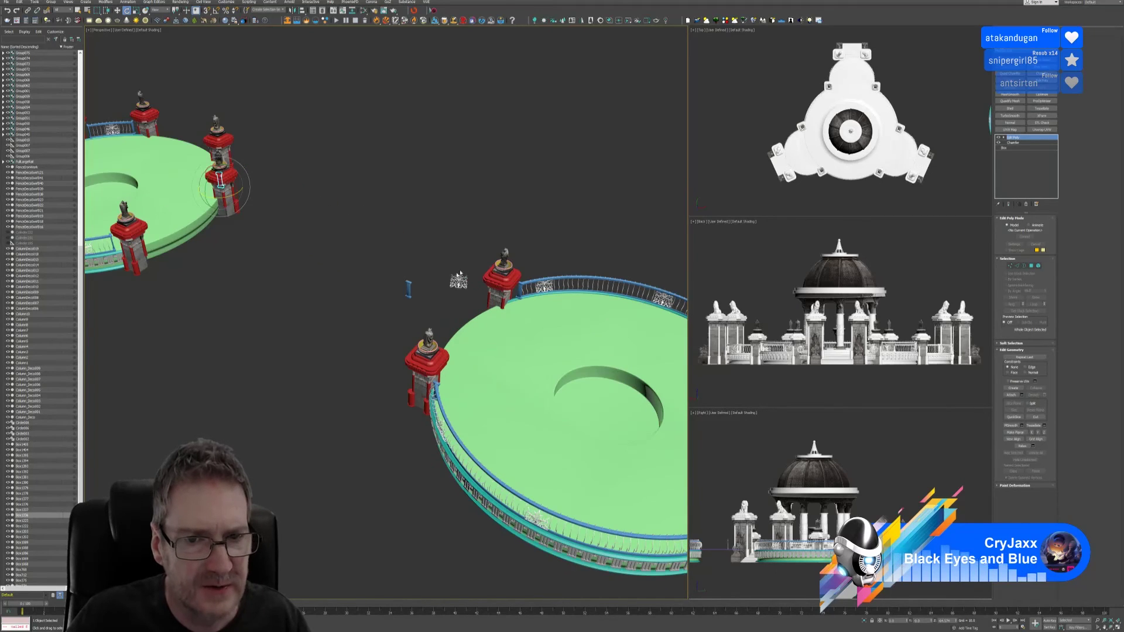
click(458, 282)
key(Delete)
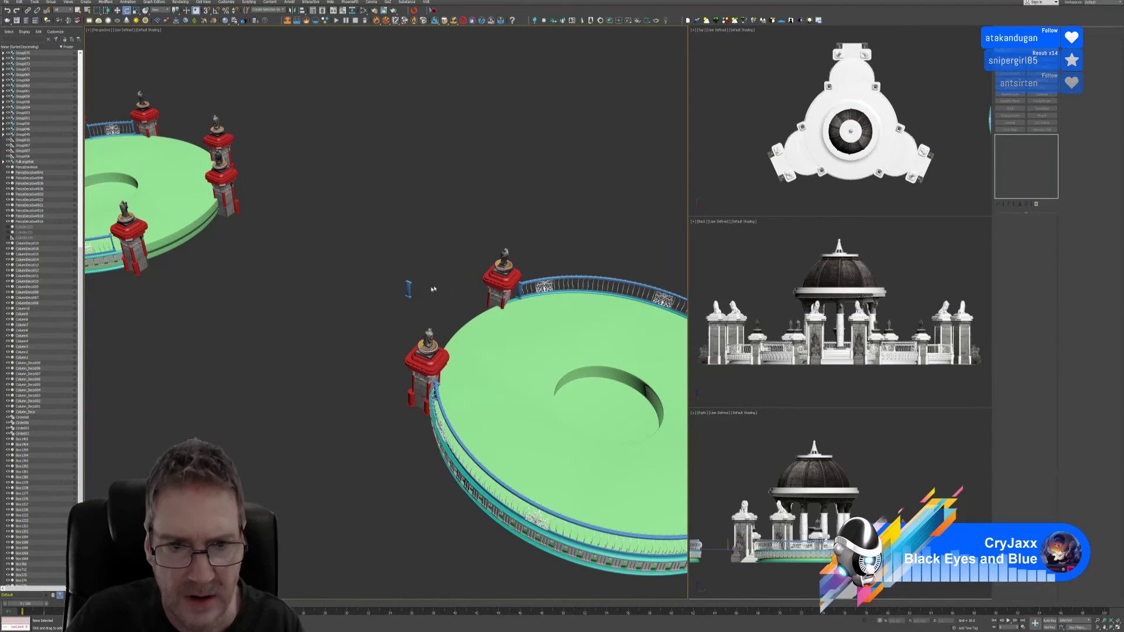
middle_drag(394, 296, 364, 261)
click(361, 284)
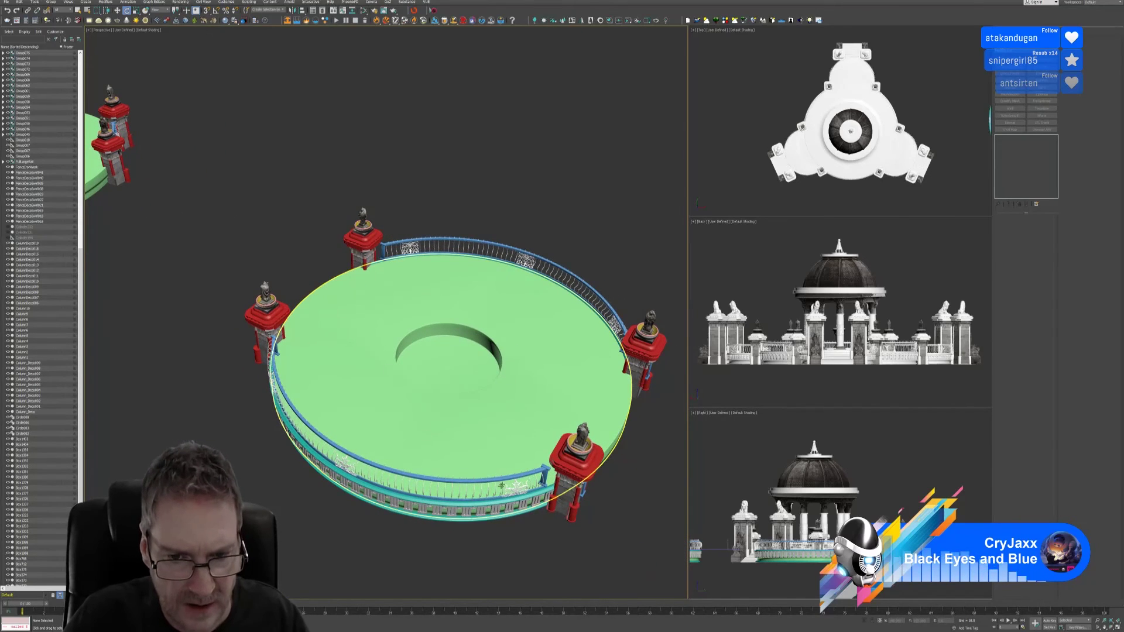
Step: Examine the row of terrace variants, comparing their pillar and railing layouts from several distances
middle_drag(193, 261, 181, 291)
scroll(268, 296, down, 3)
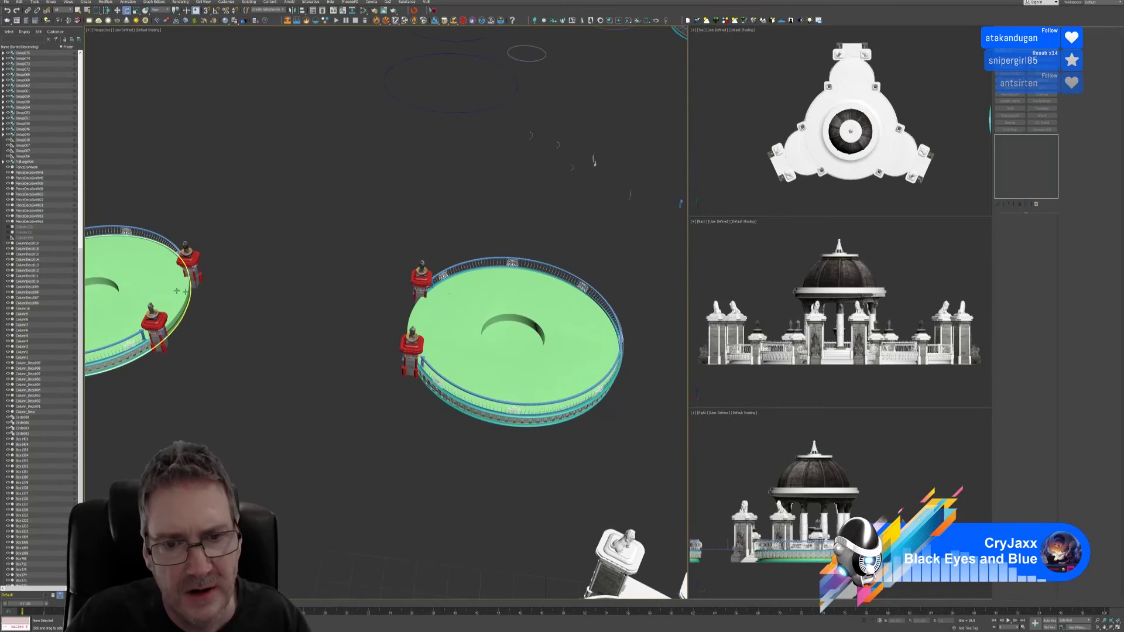
scroll(455, 295, up, 5)
scroll(444, 399, down, 2)
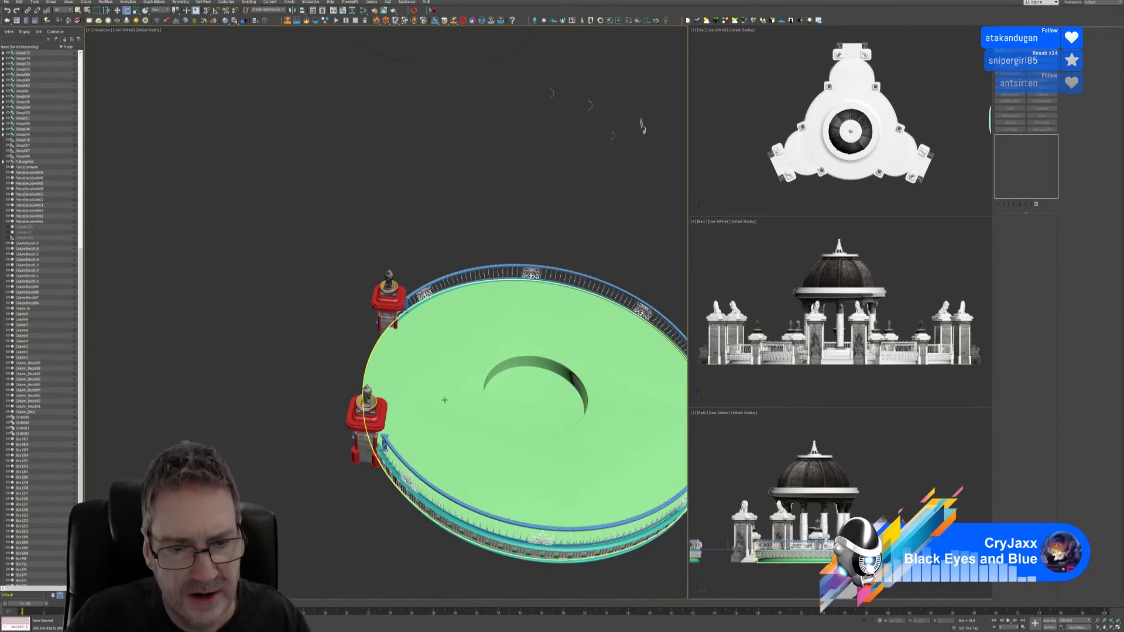
scroll(444, 400, down, 6)
middle_drag(474, 369, 501, 373)
middle_drag(537, 325, 518, 365)
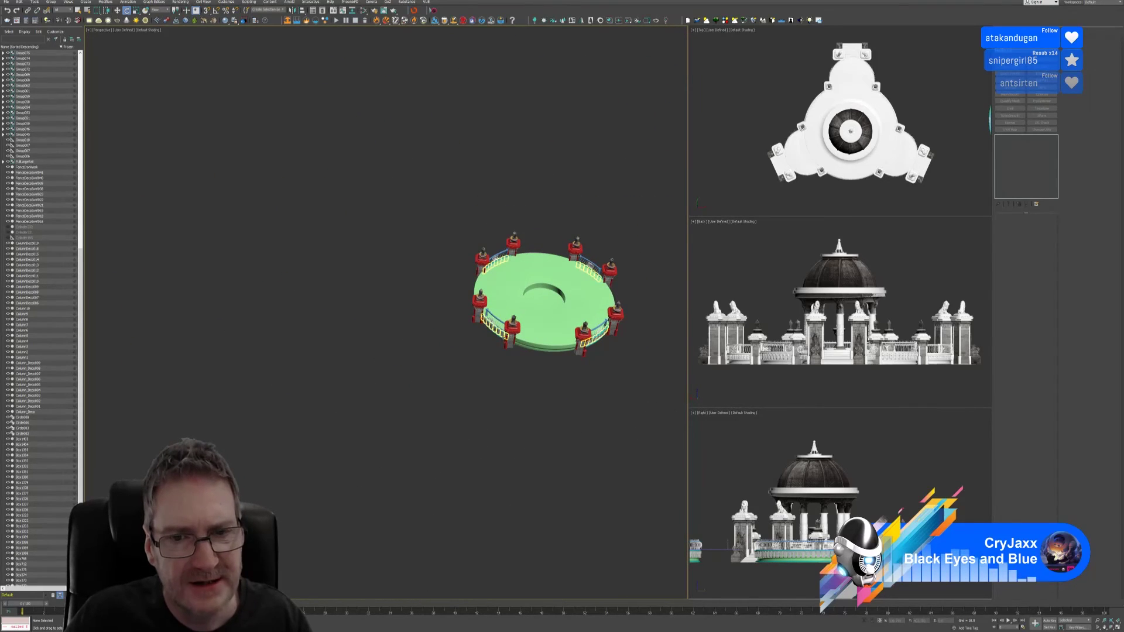
scroll(604, 375, down, 2)
middle_drag(604, 375, 434, 369)
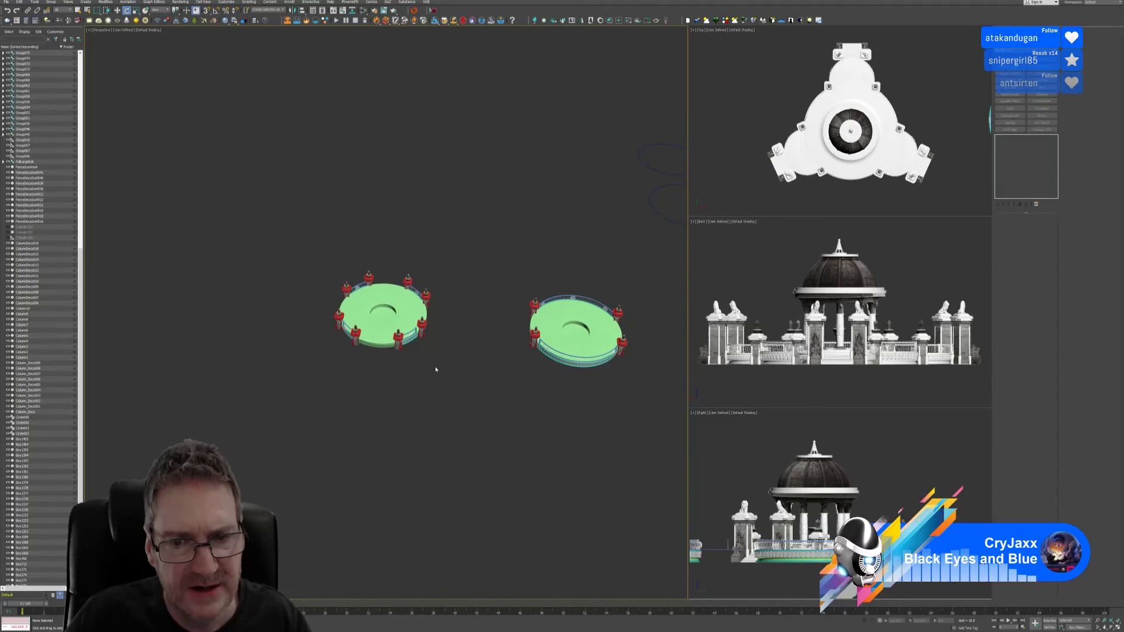
middle_drag(559, 384, 551, 364)
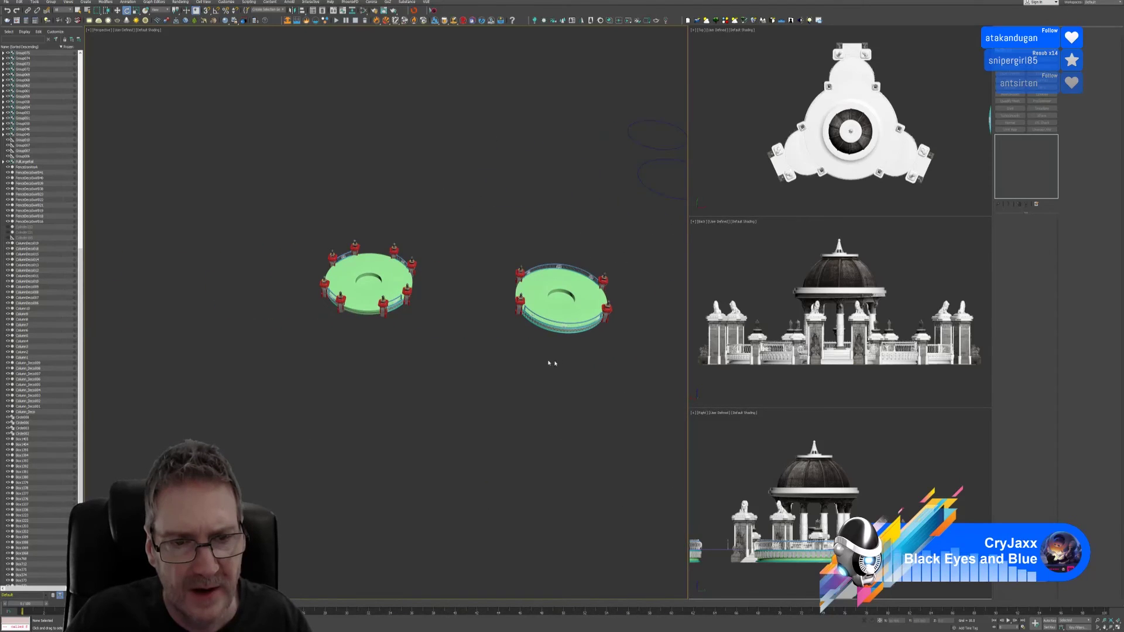
scroll(340, 310, up, 2)
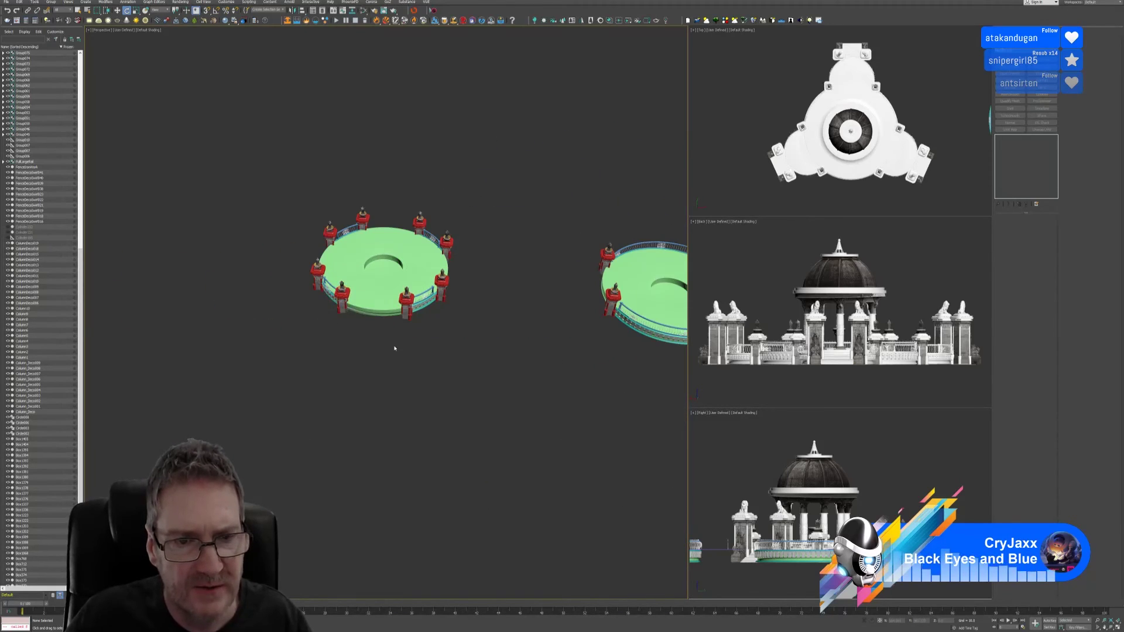
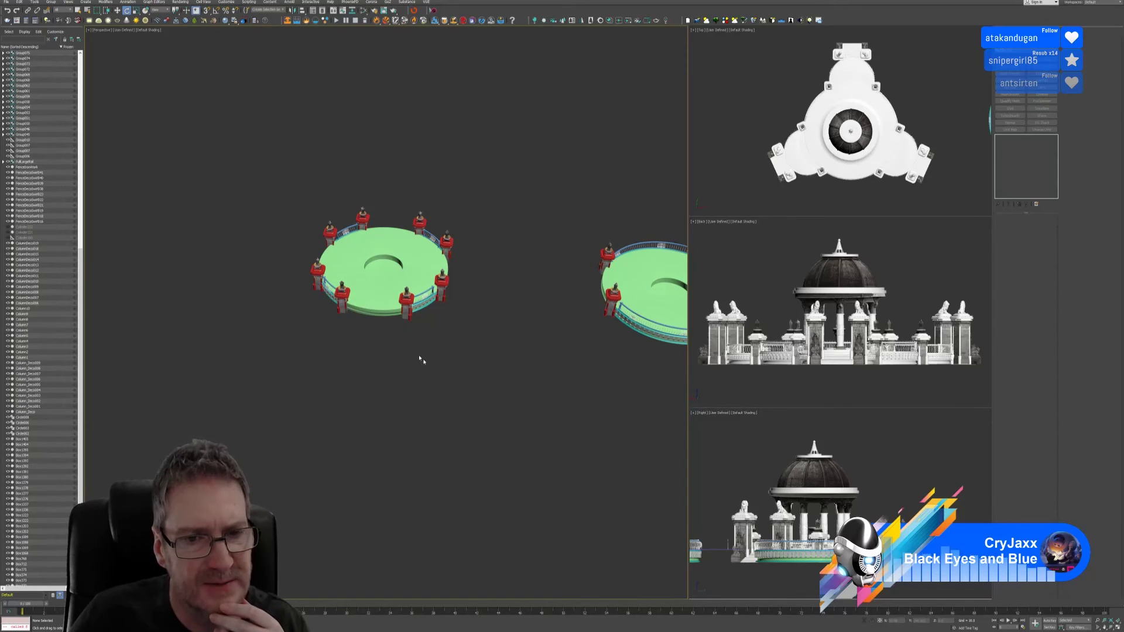
Step: Copy one of the gazebo's entrance stair wings to the open space near the eight-pillar terrace
scroll(426, 362, down, 8)
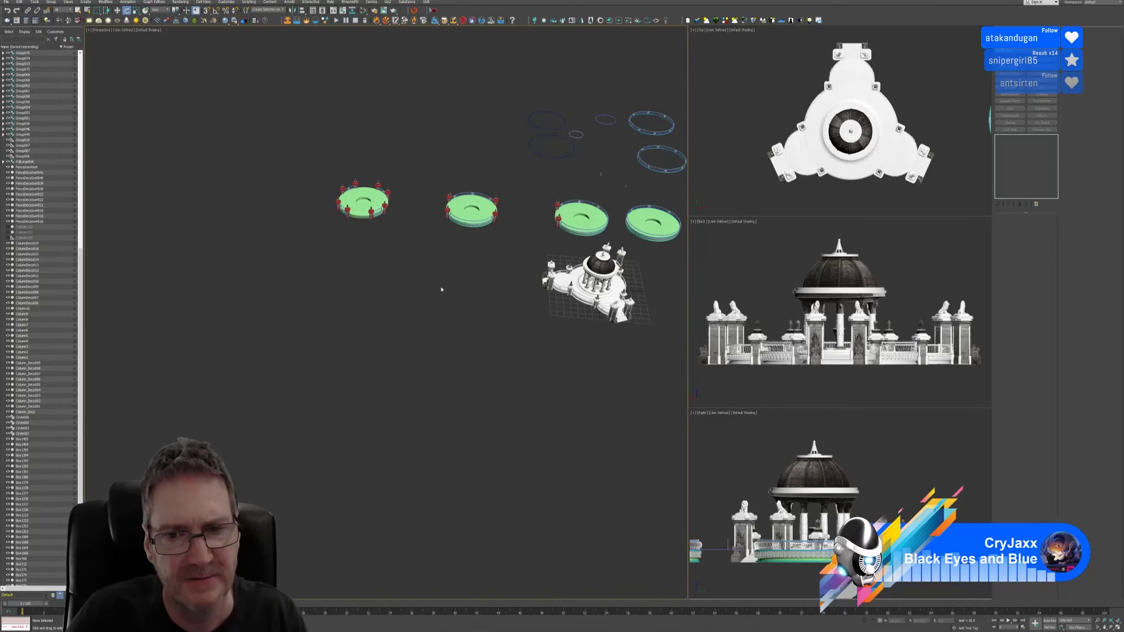
scroll(530, 319, up, 3)
click(550, 315)
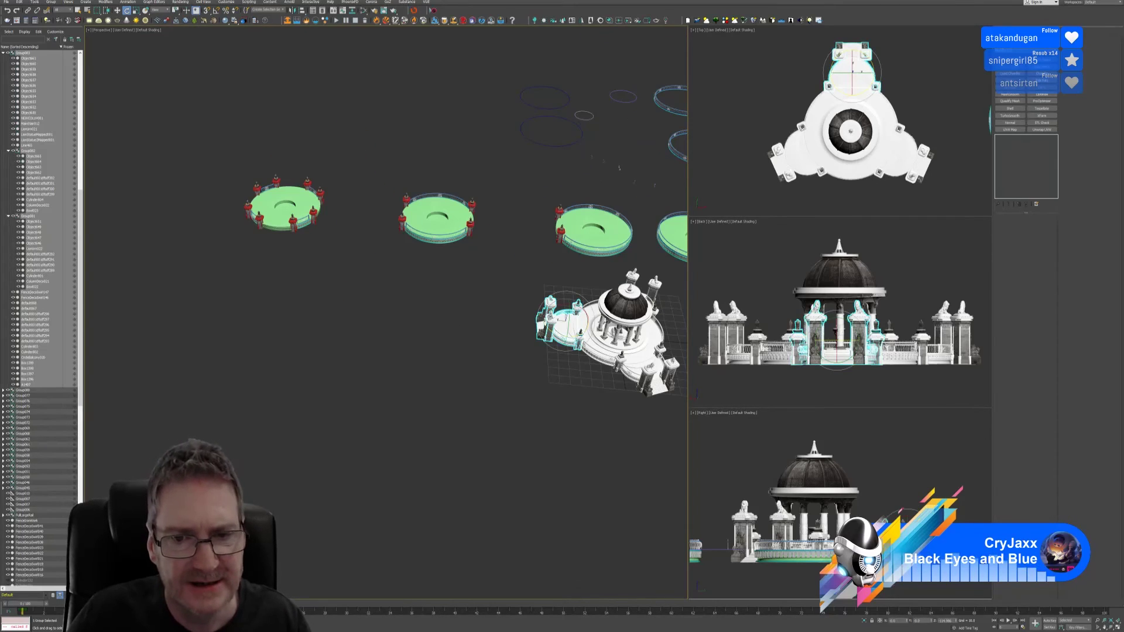
click(117, 11)
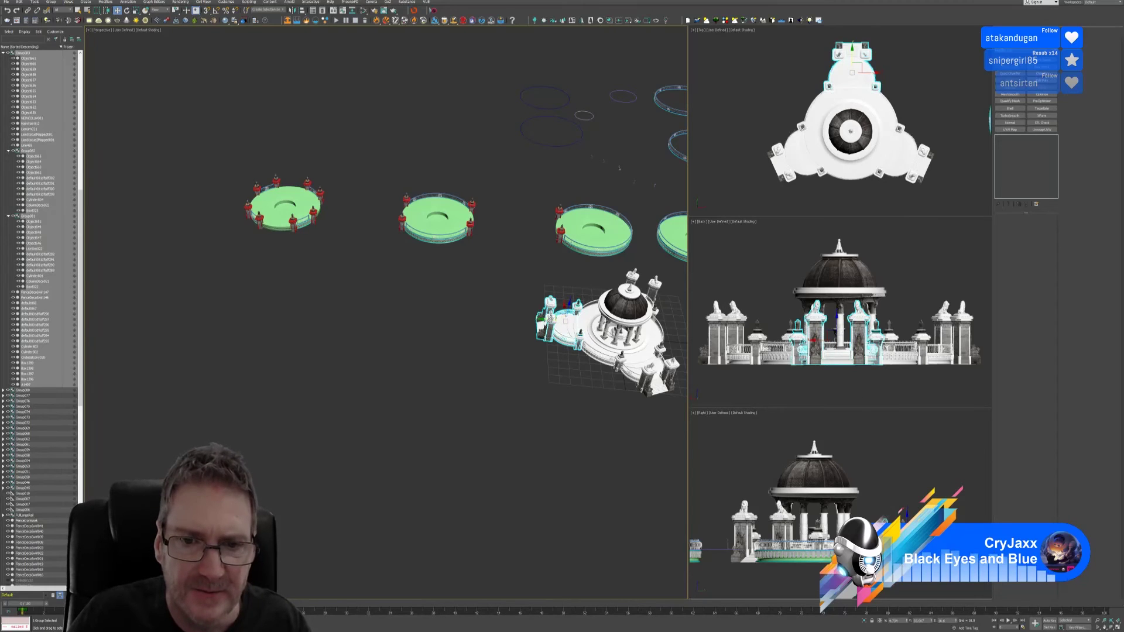
shift+drag(551, 319, 284, 296)
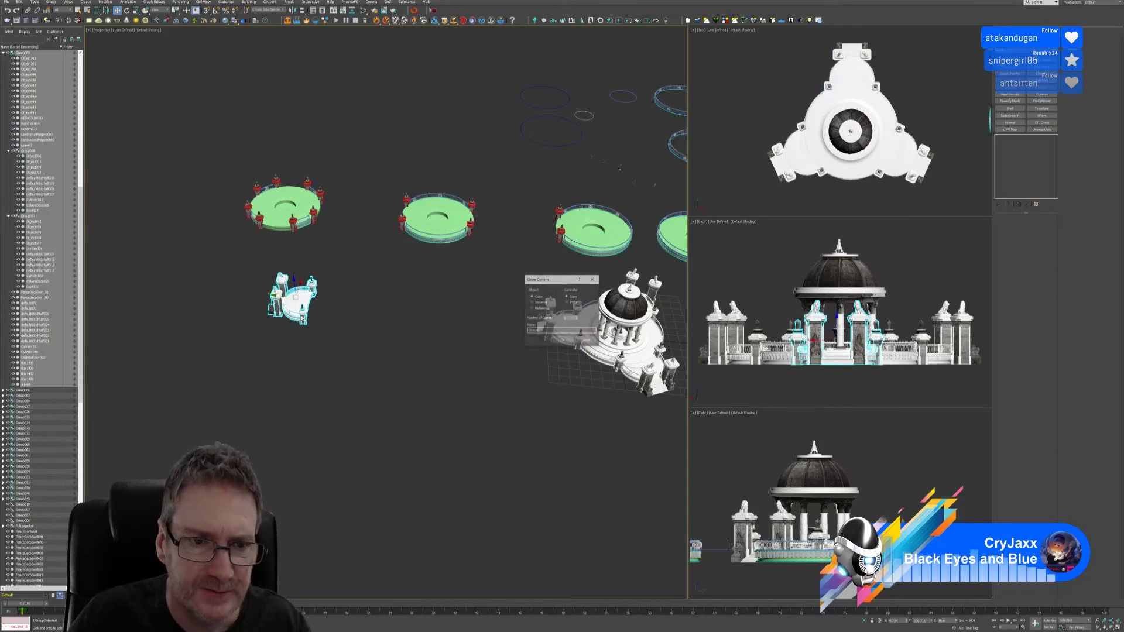
click(571, 340)
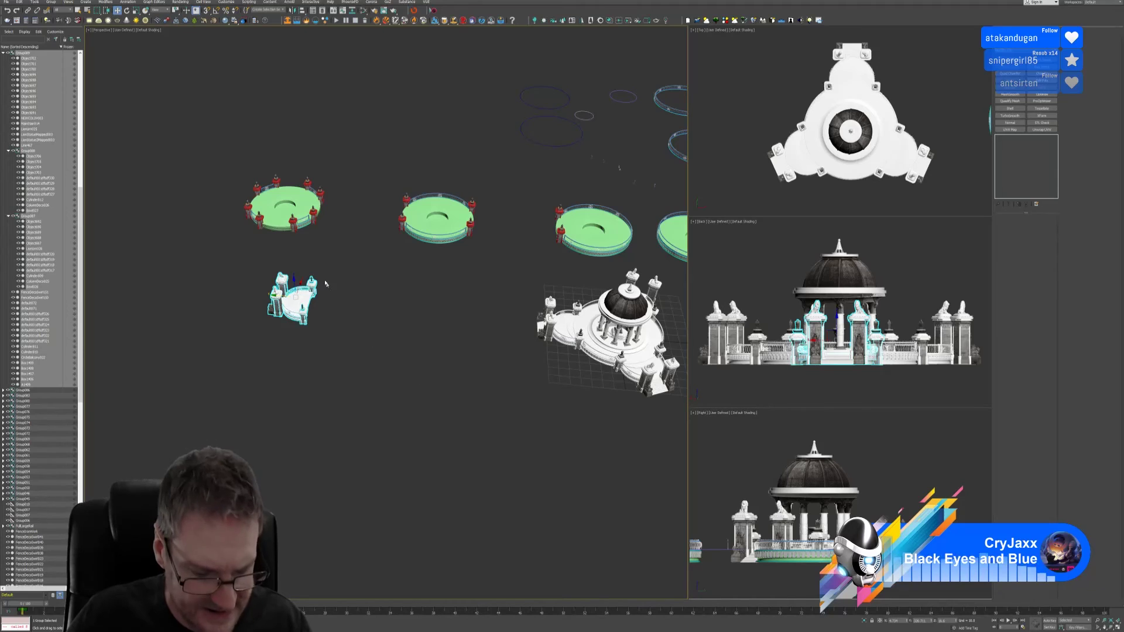
Step: Move the copied stair wing up to the edge of the eight-pillar terrace with its open side facing it
mouse_move(345, 316)
middle_down()
mouse_move(349, 296)
mouse_move(477, 434)
middle_up()
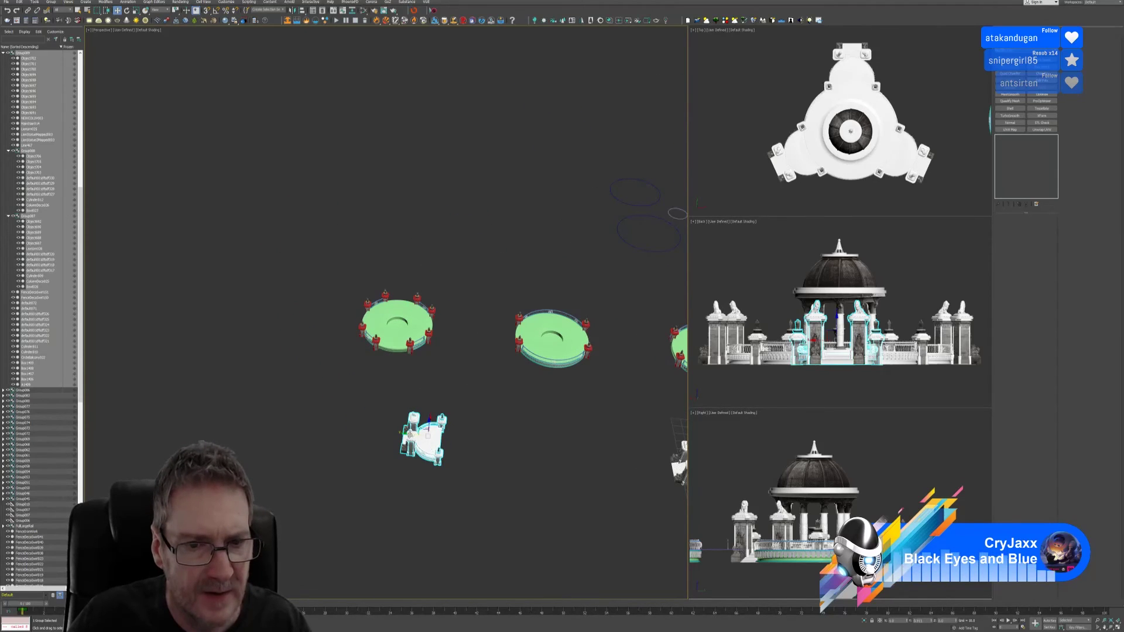
mouse_move(428, 436)
mouse_down()
mouse_move(293, 417)
mouse_move(324, 301)
mouse_up()
alt+middle_drag(324, 301, 363, 346)
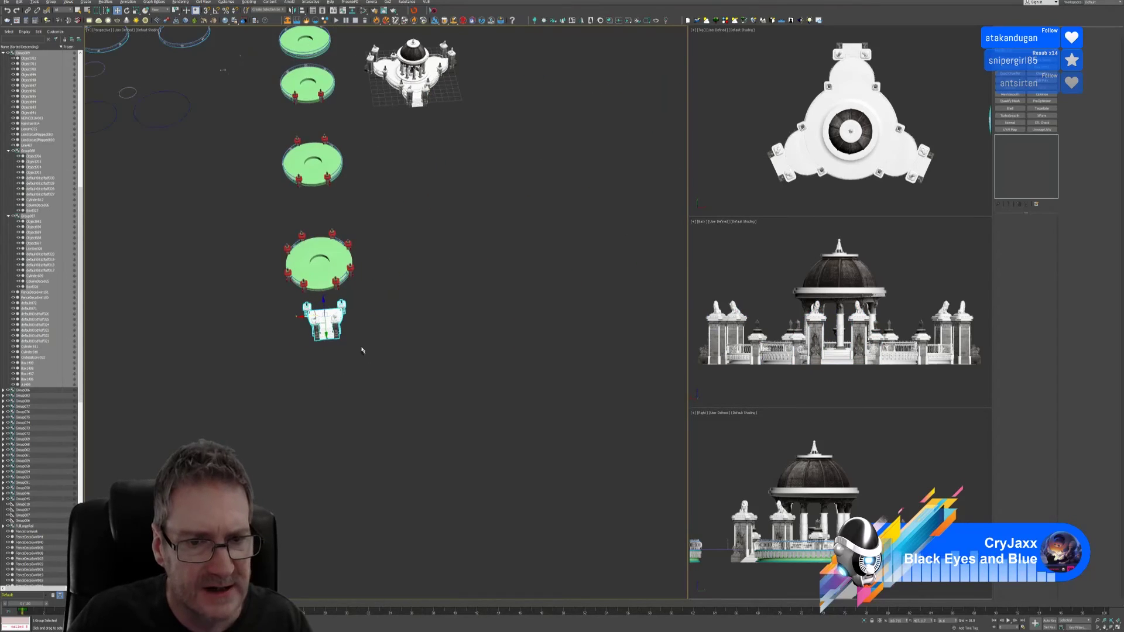
scroll(364, 346, up, 5)
alt+middle_drag(462, 296, 411, 303)
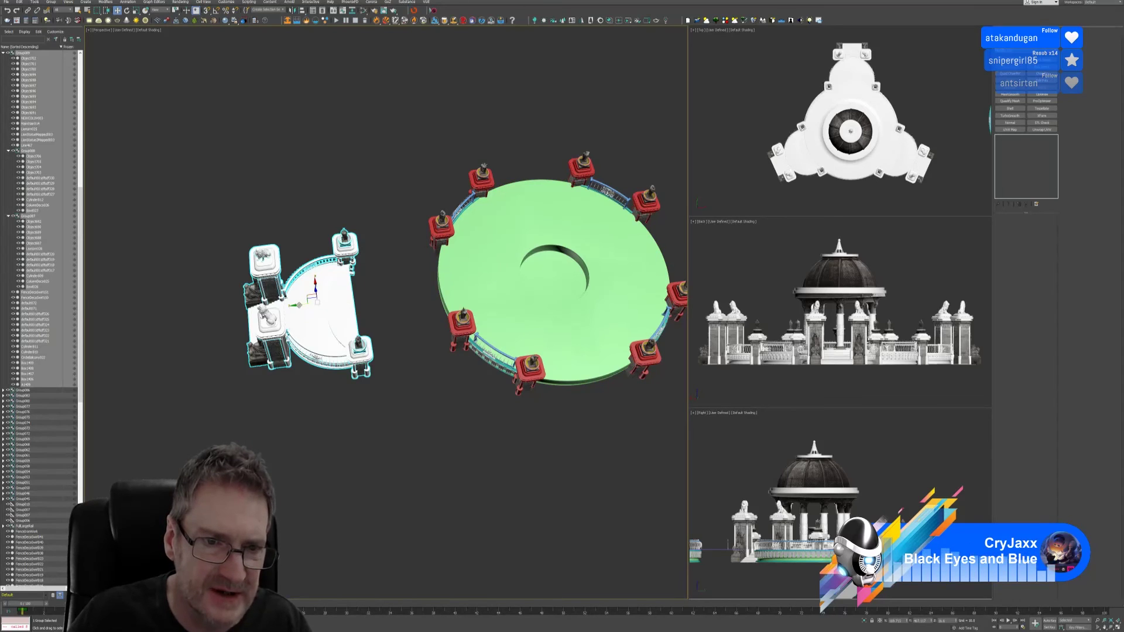
drag(299, 306, 360, 303)
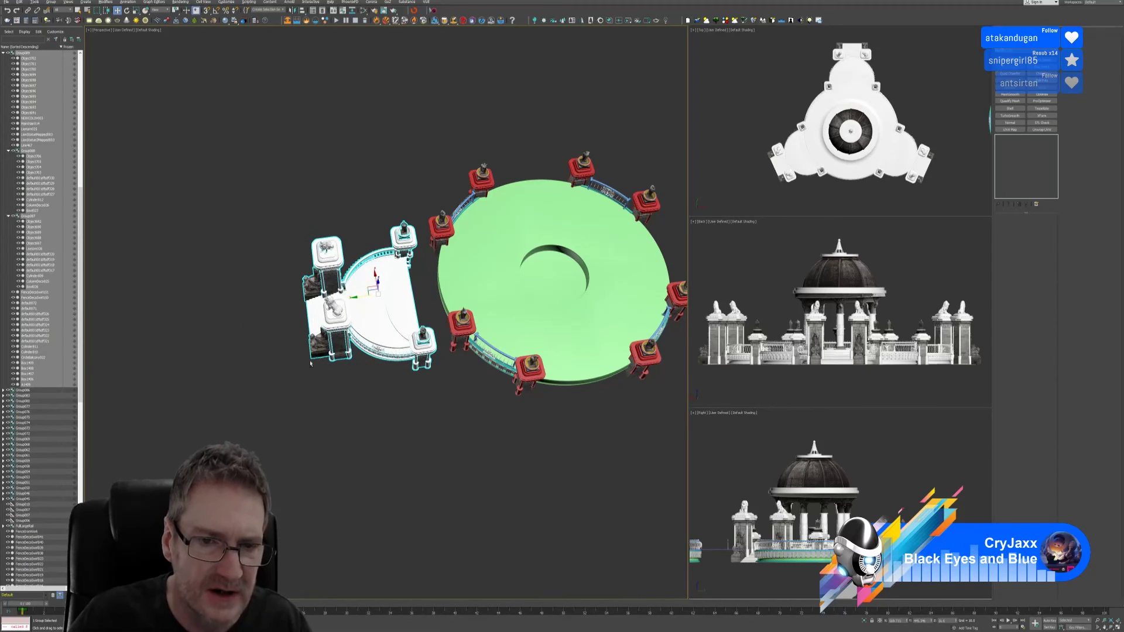
alt+middle_drag(310, 364, 375, 308)
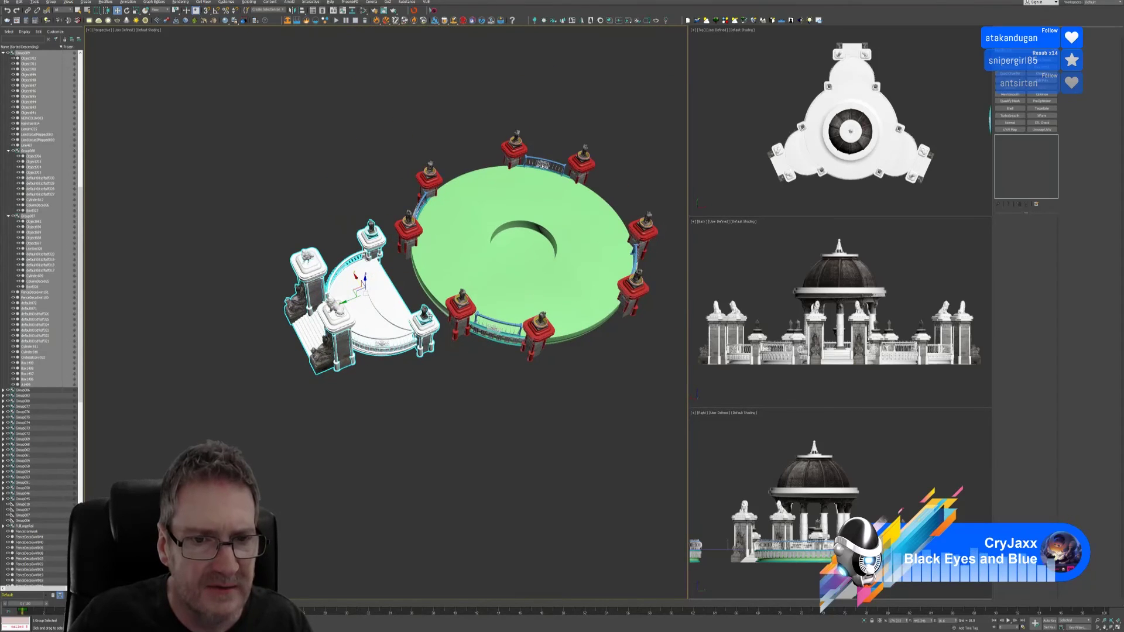
Step: Try the copied stair wing in the gap between two red pillars, and delete the copy
alt+middle_drag(460, 301, 452, 379)
alt+middle_drag(451, 385, 457, 287)
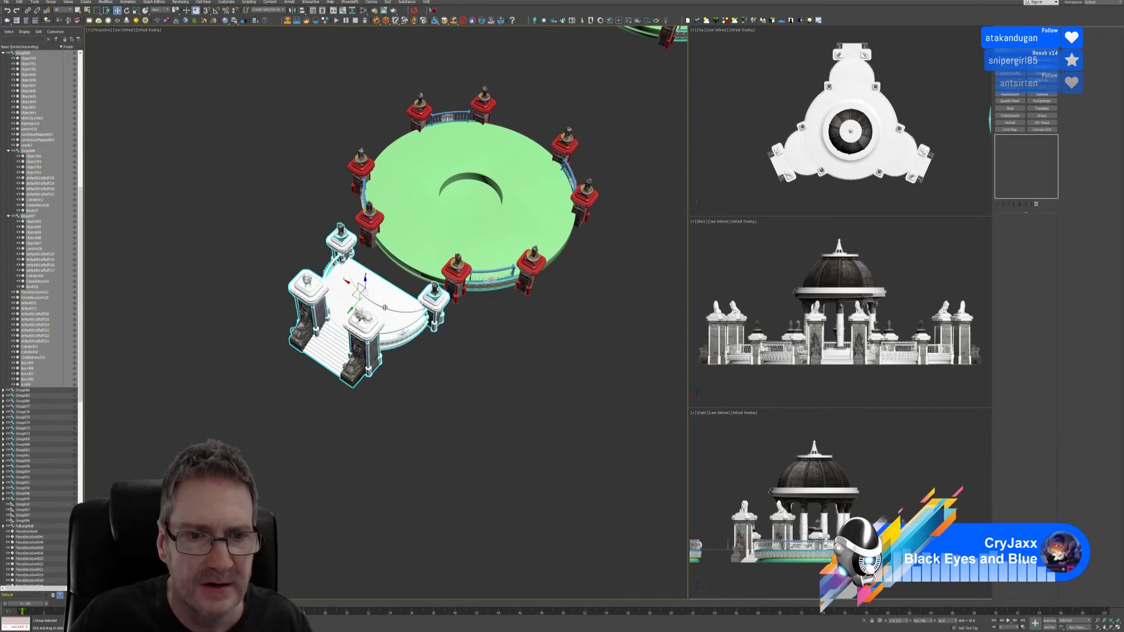
drag(358, 285, 386, 261)
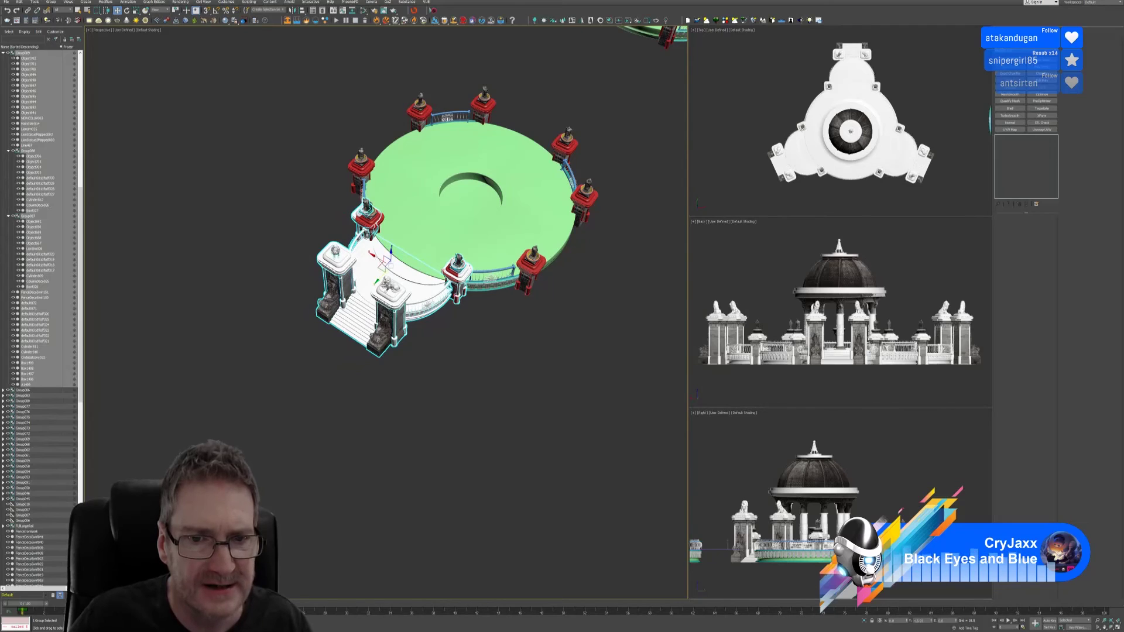
mouse_move(387, 261)
alt+middle_down()
mouse_move(397, 377)
mouse_move(431, 359)
mouse_move(381, 371)
mouse_move(372, 270)
alt+middle_up()
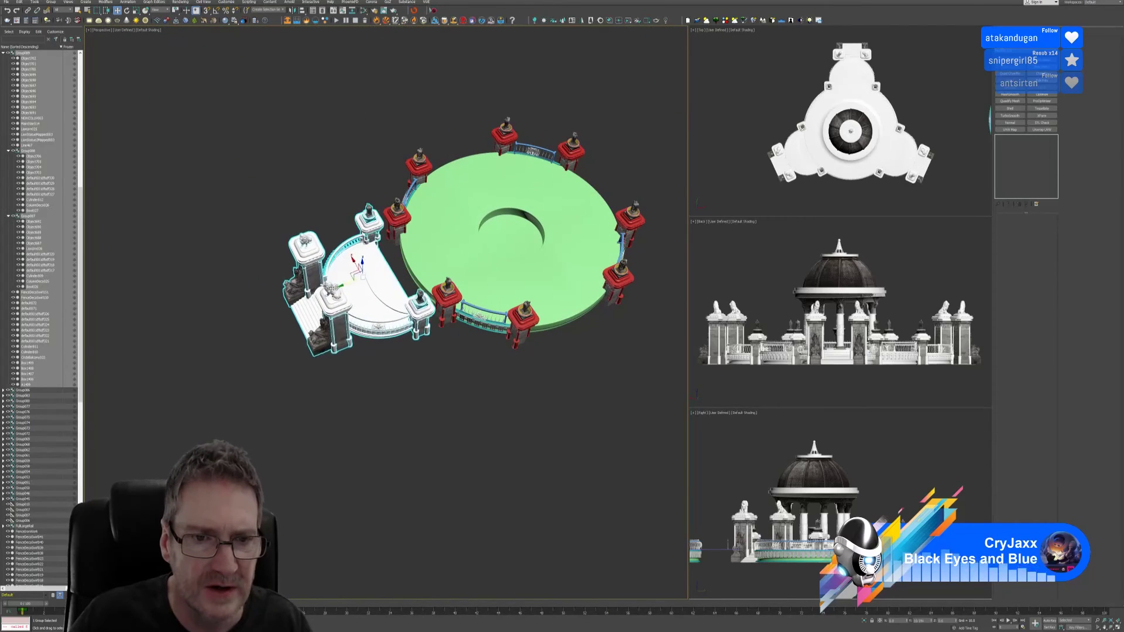
drag(351, 287, 295, 310)
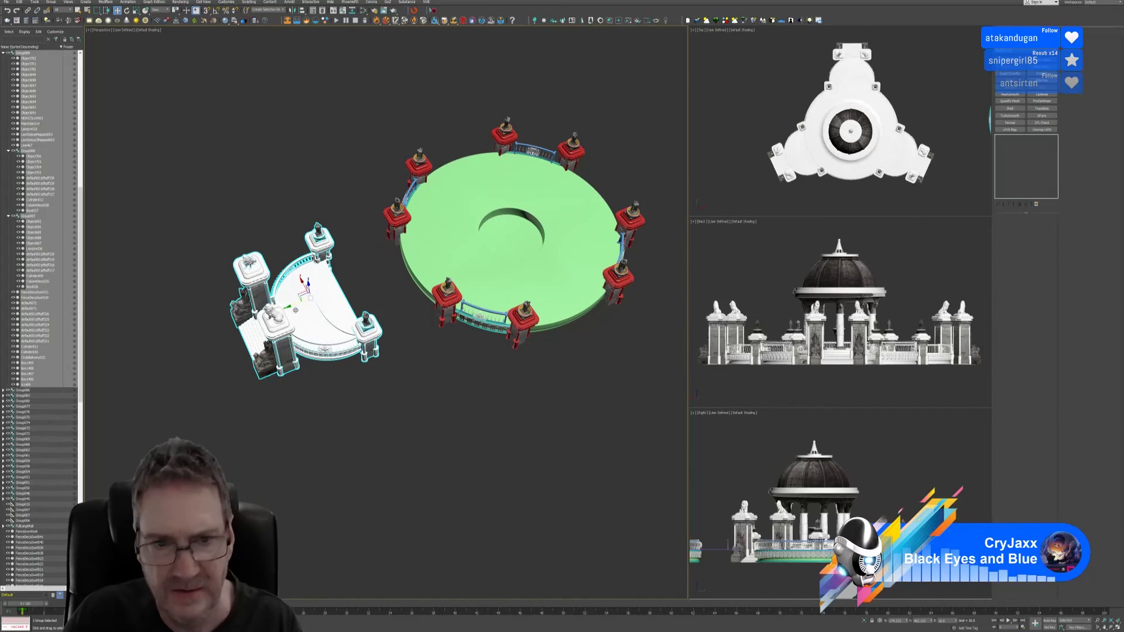
key(Delete)
Step: Delete all eight red pillars around the edge of the terrace with four short railings
click(446, 300)
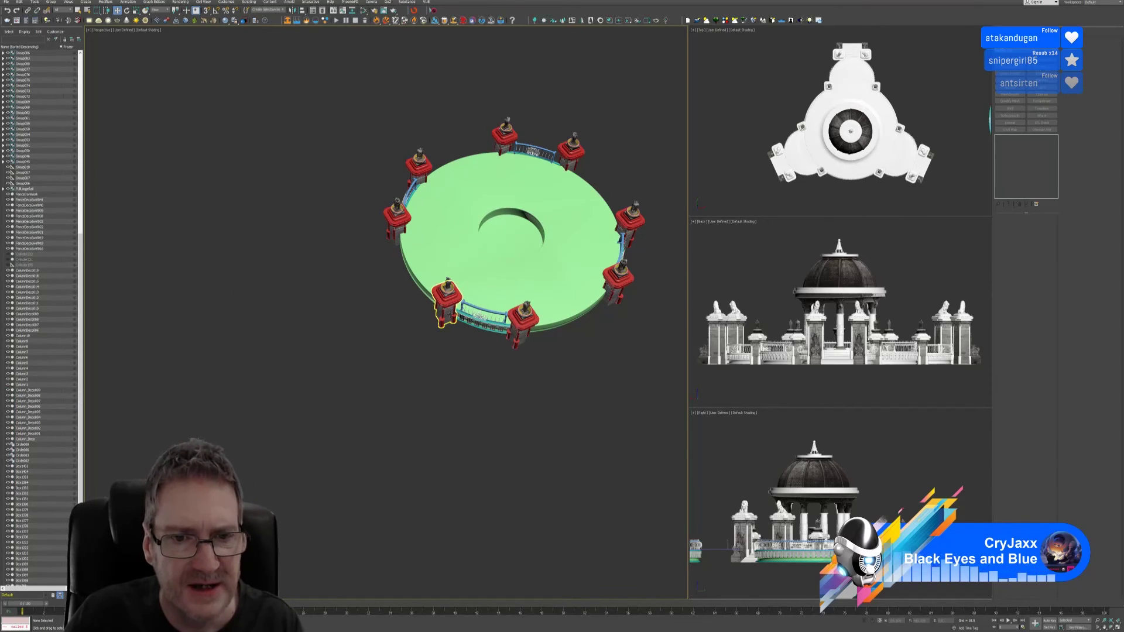
key(Delete)
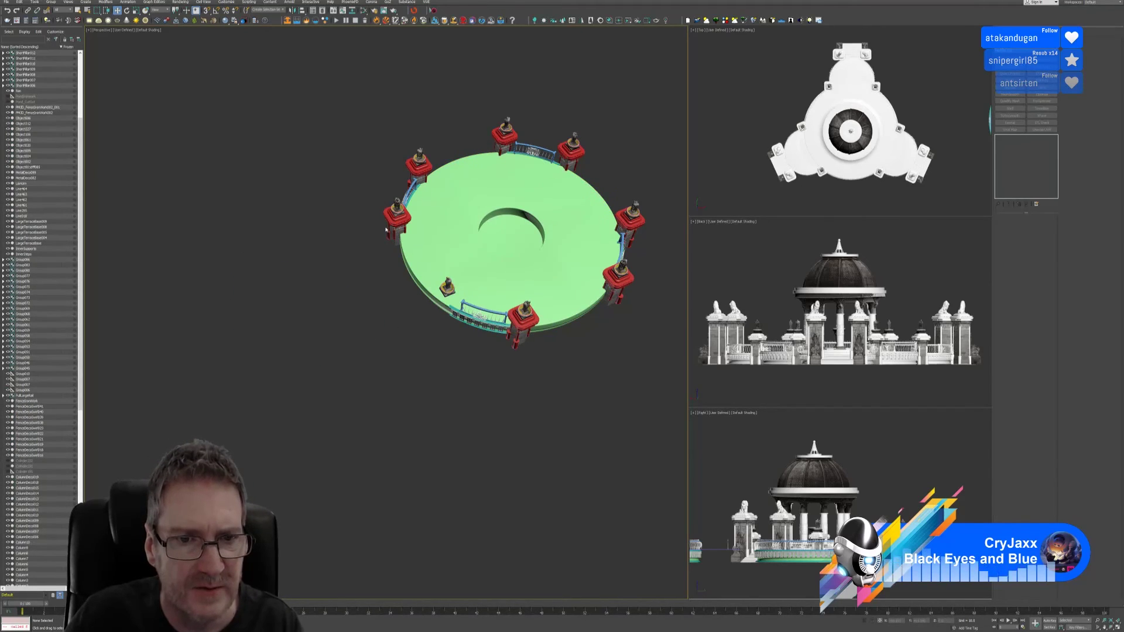
click(391, 223)
key(Delete)
click(420, 170)
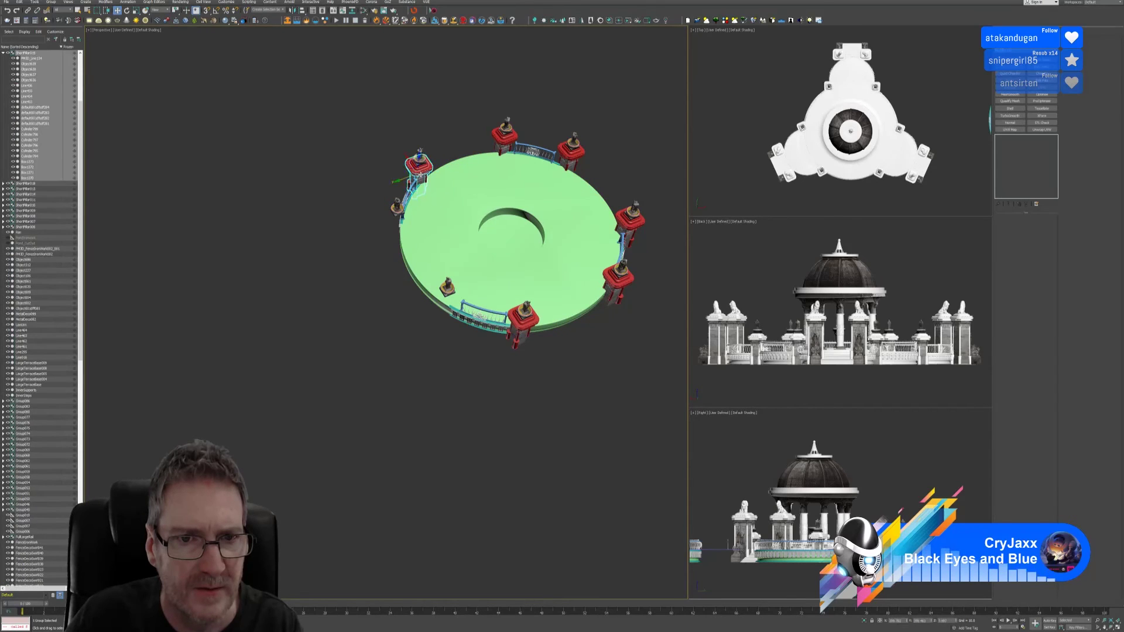
key(Delete)
click(505, 135)
key(Delete)
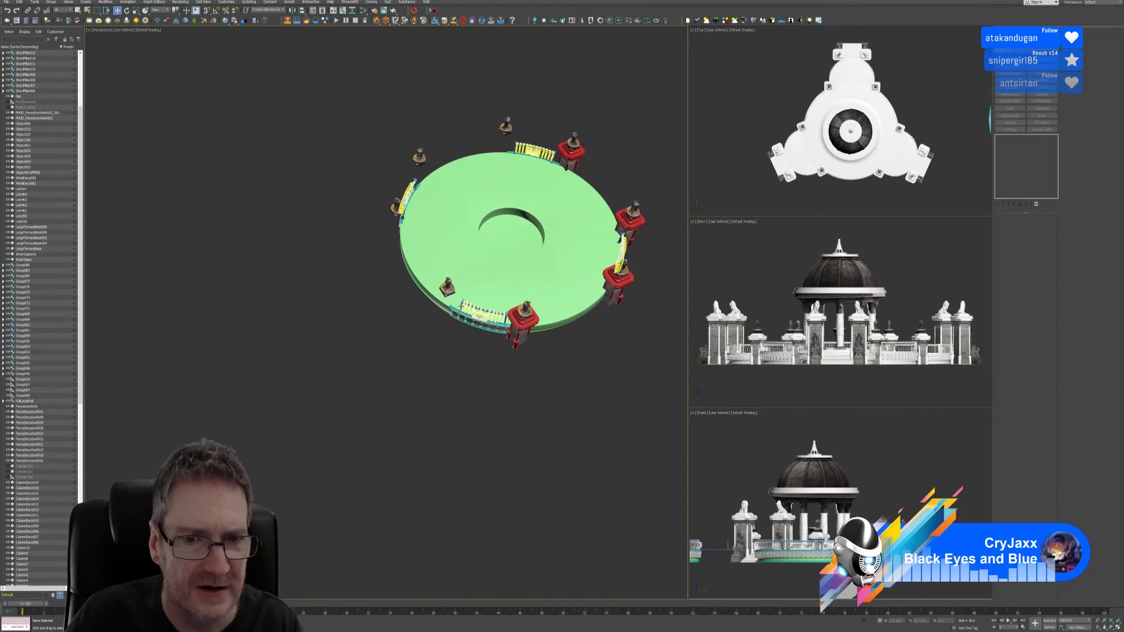
click(577, 167)
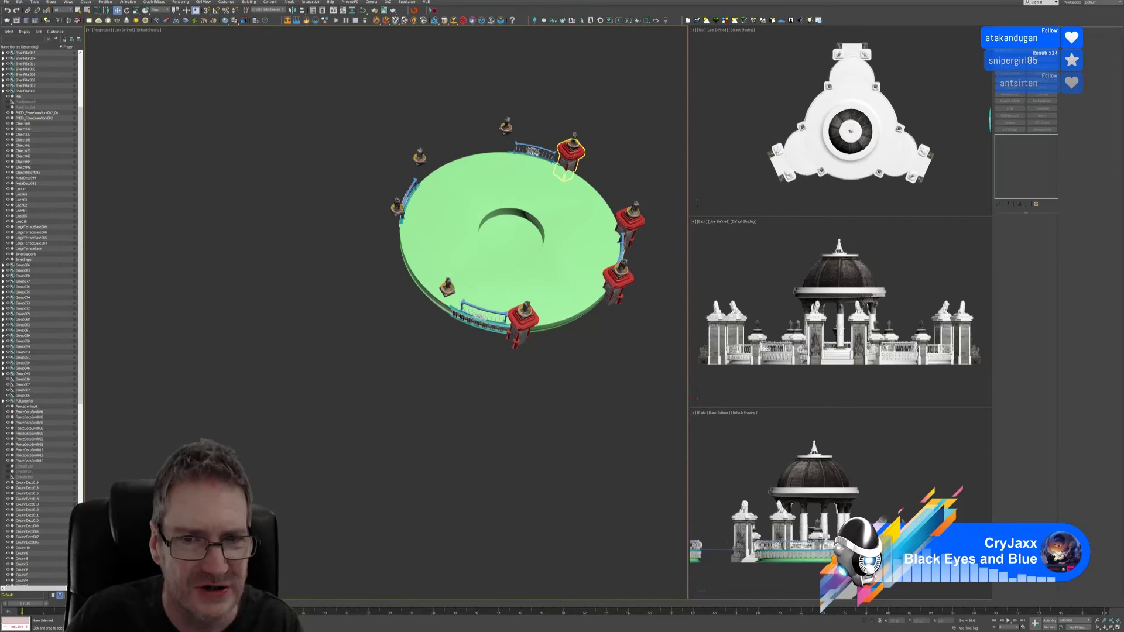
key(Delete)
click(638, 232)
key(Delete)
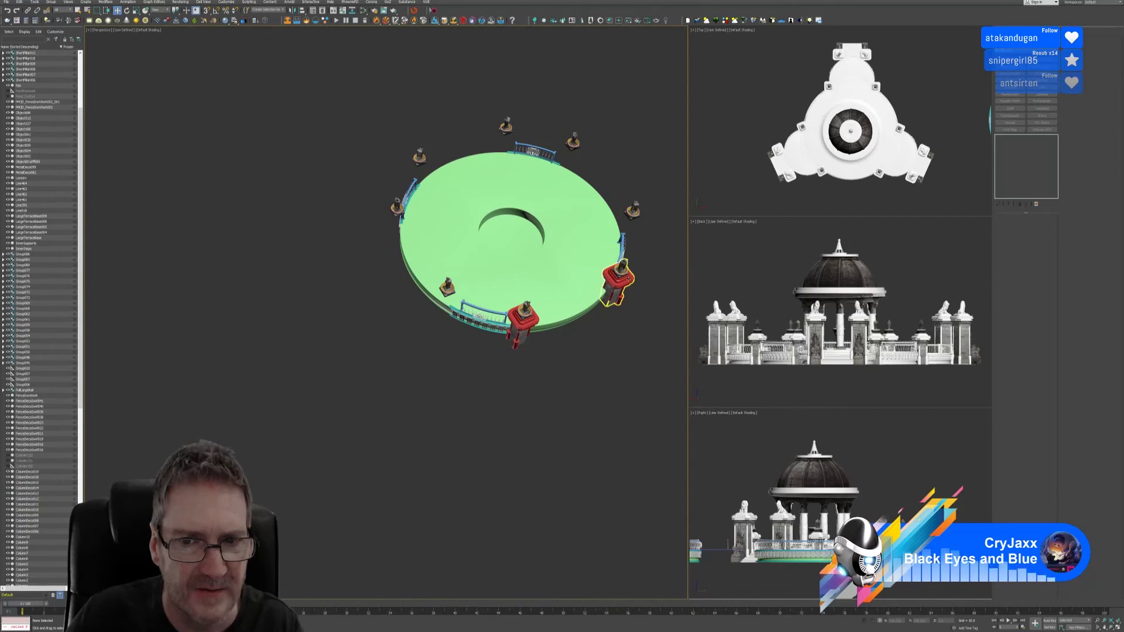
click(619, 280)
key(Delete)
click(522, 321)
key(Delete)
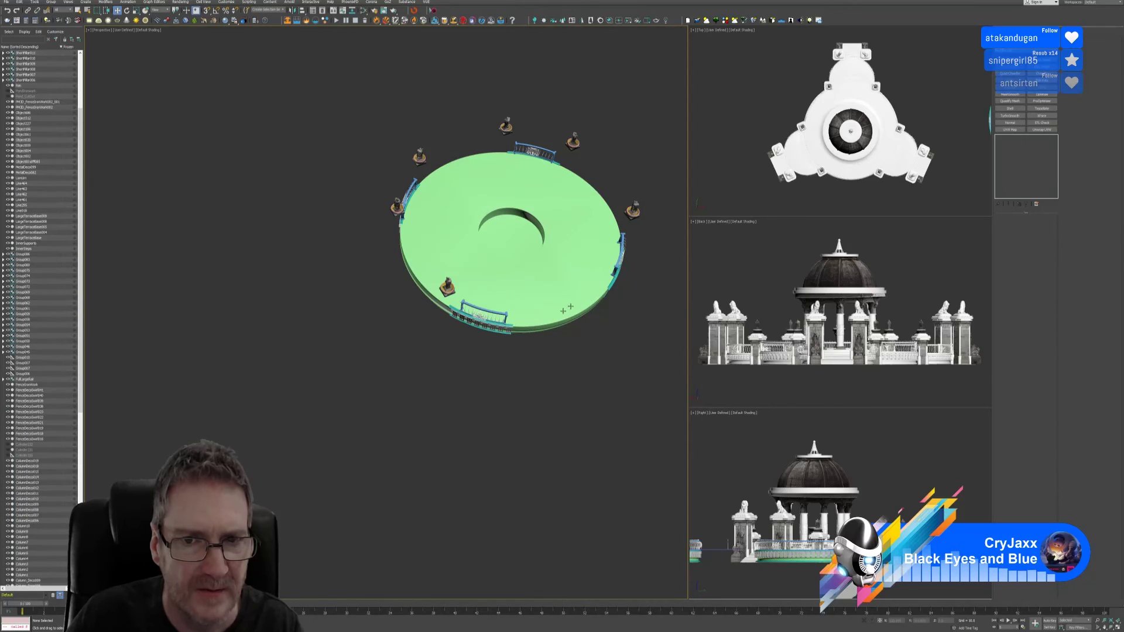
Step: Delete the six remaining small pillar ornaments around the edge of the green terrace with four short railings
key(Delete)
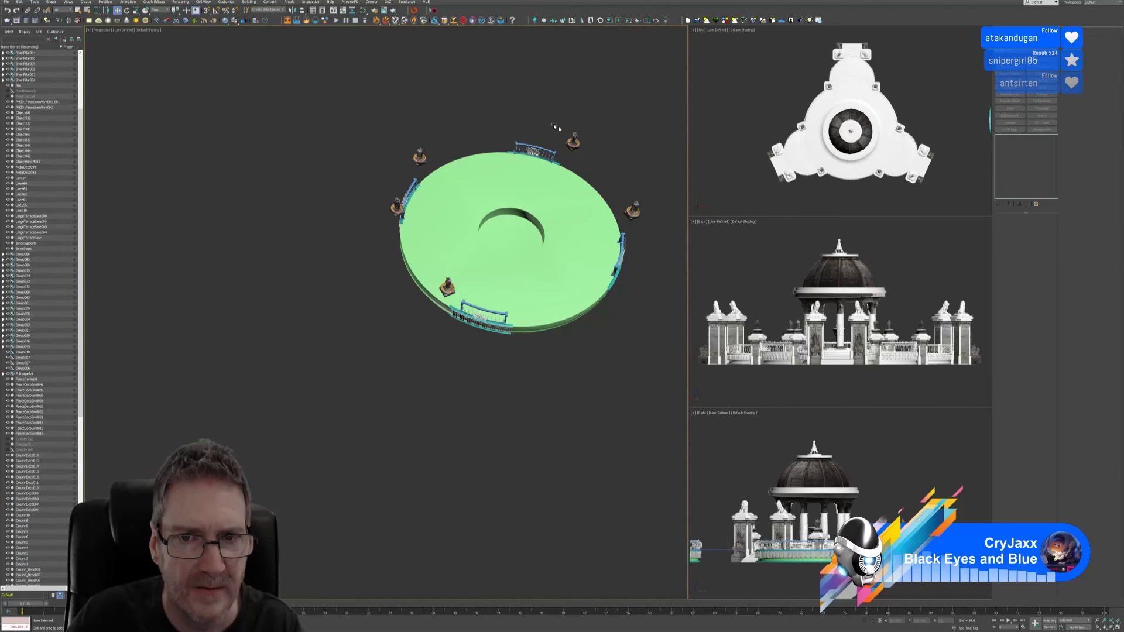
click(573, 140)
key(Delete)
click(633, 219)
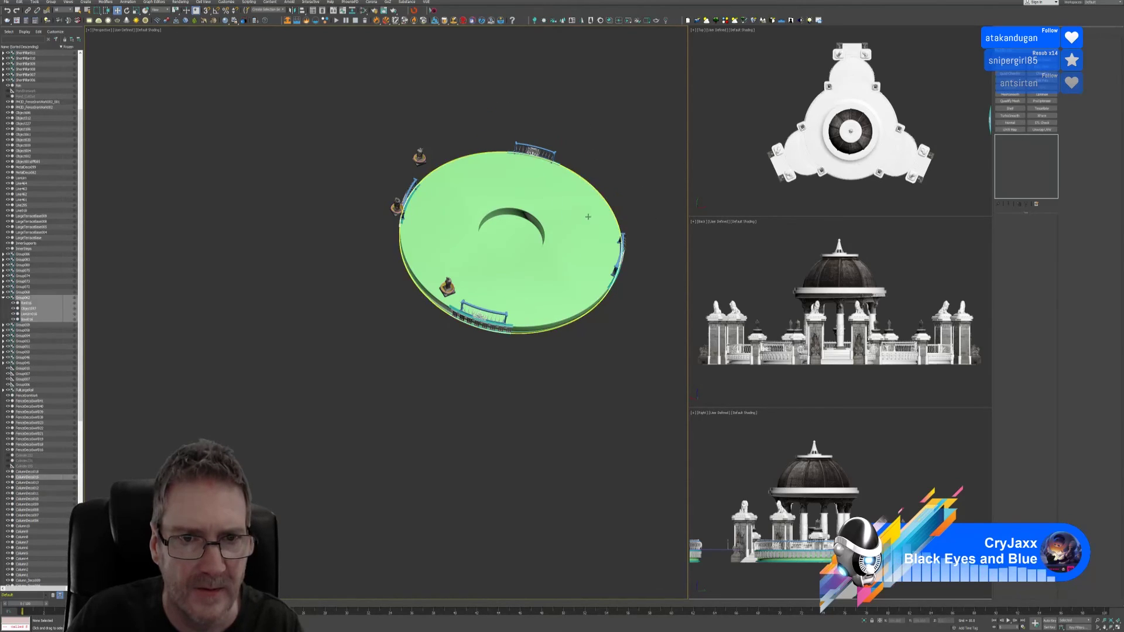
key(Delete)
click(419, 156)
key(Delete)
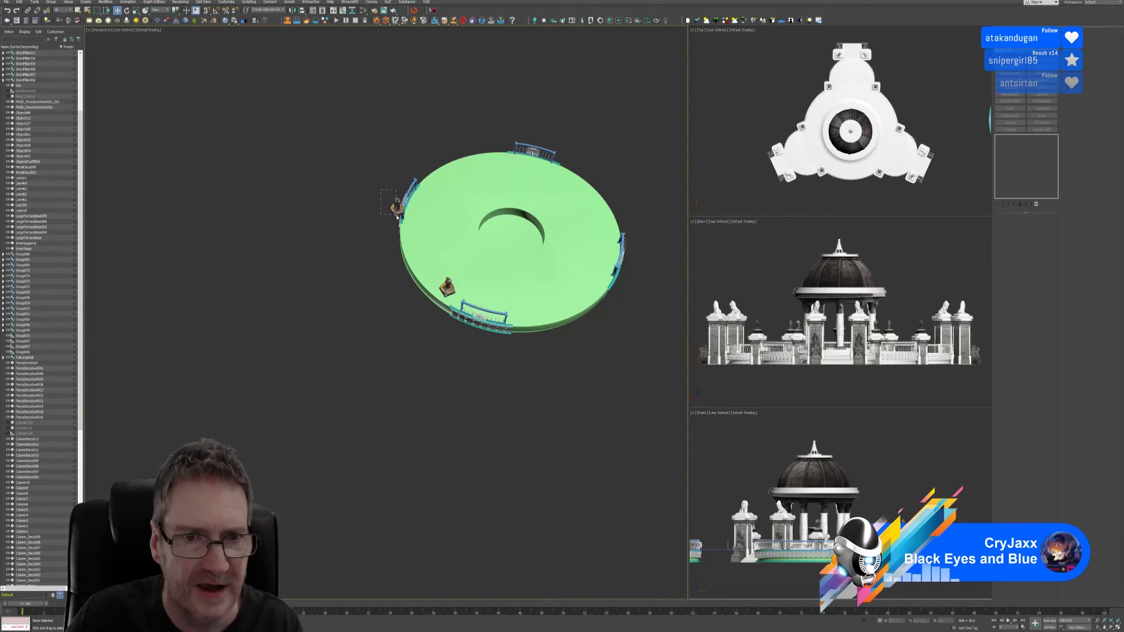
click(397, 210)
key(Delete)
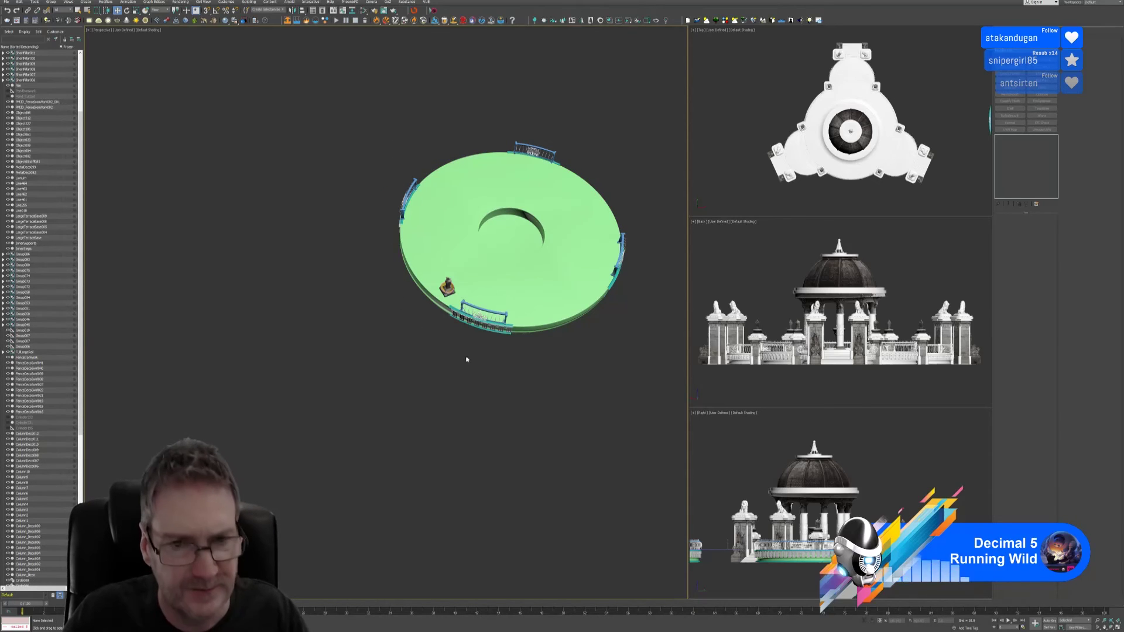
alt+middle_drag(466, 359, 444, 348)
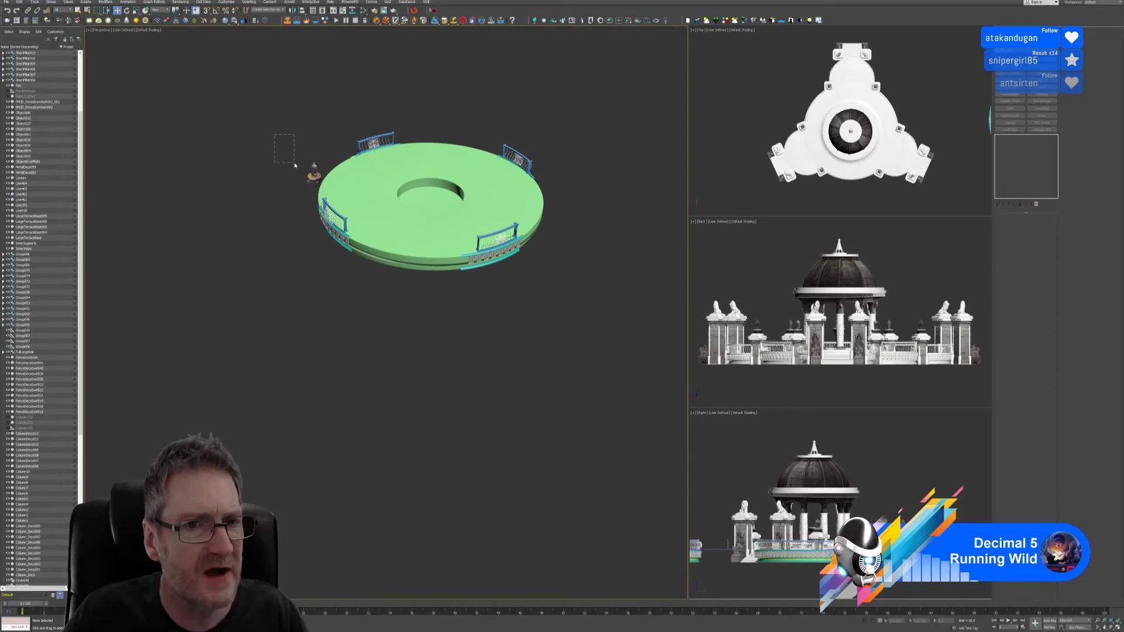
drag(311, 191, 311, 193)
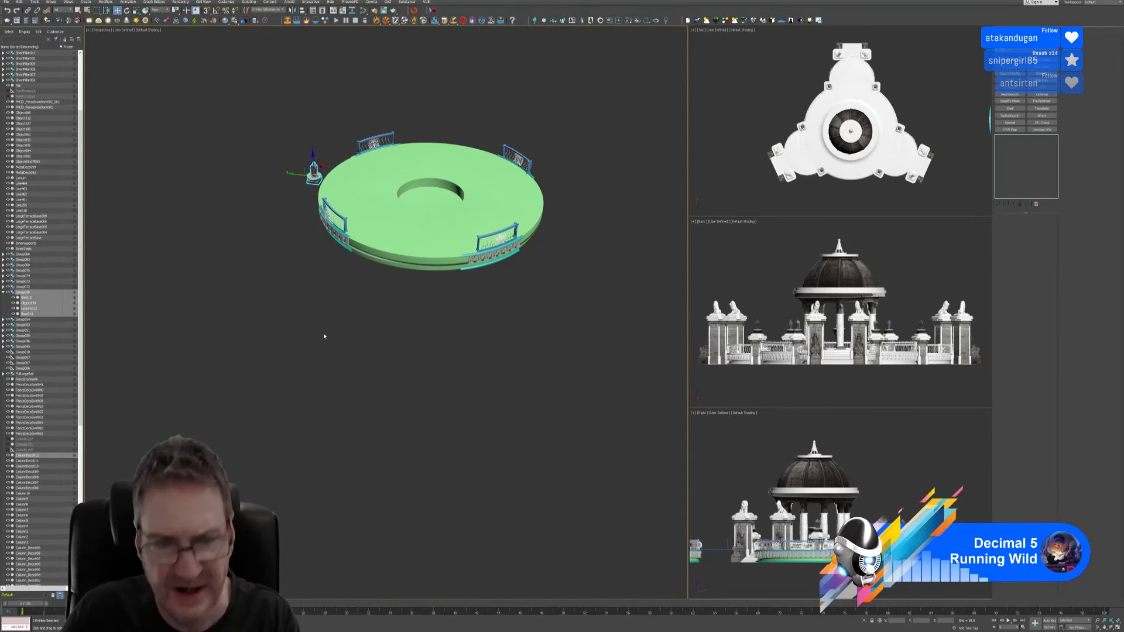
key(Delete)
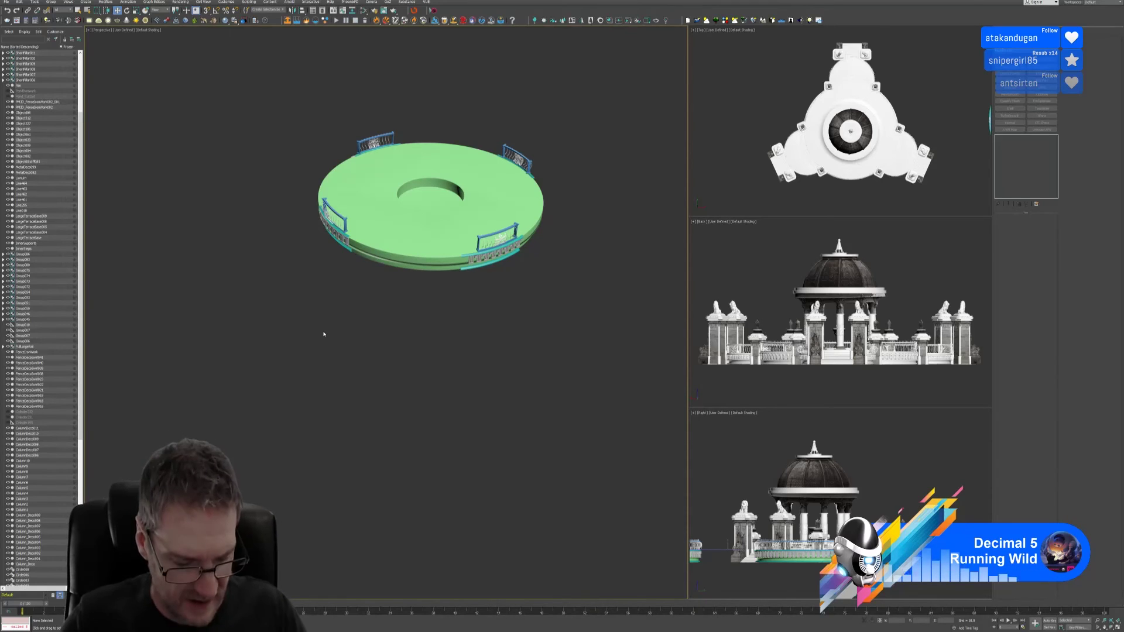
Step: Isolate the teal curved trim object that runs above and below the panels under the terrace's four short railings
middle_drag(343, 317, 409, 308)
scroll(409, 316, up, 3)
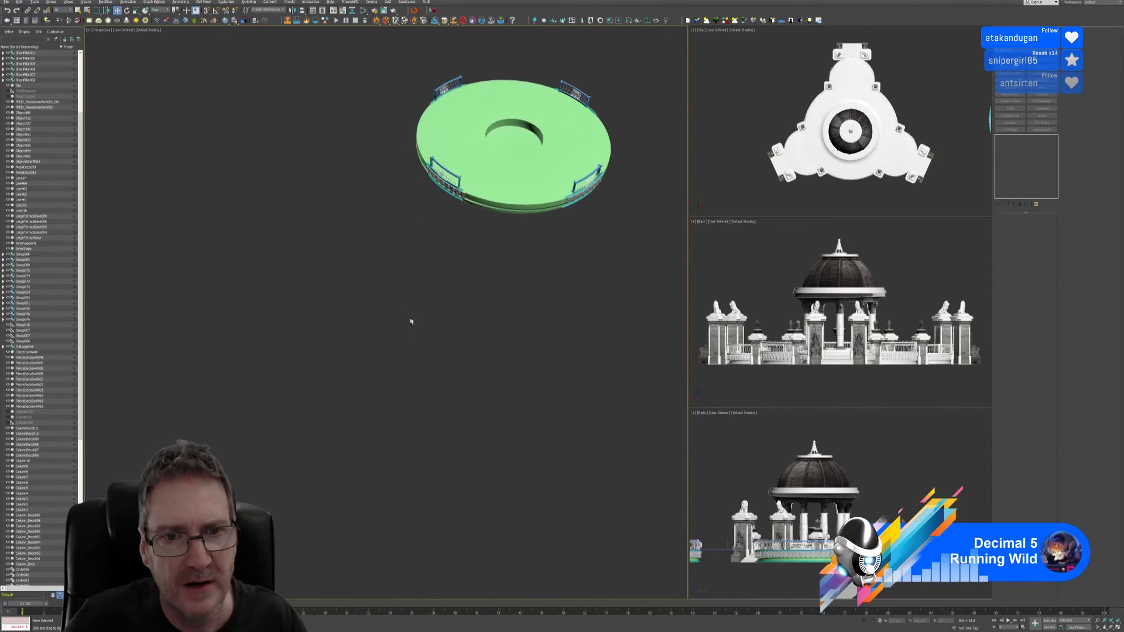
scroll(468, 201, up, 3)
scroll(472, 234, up, 2)
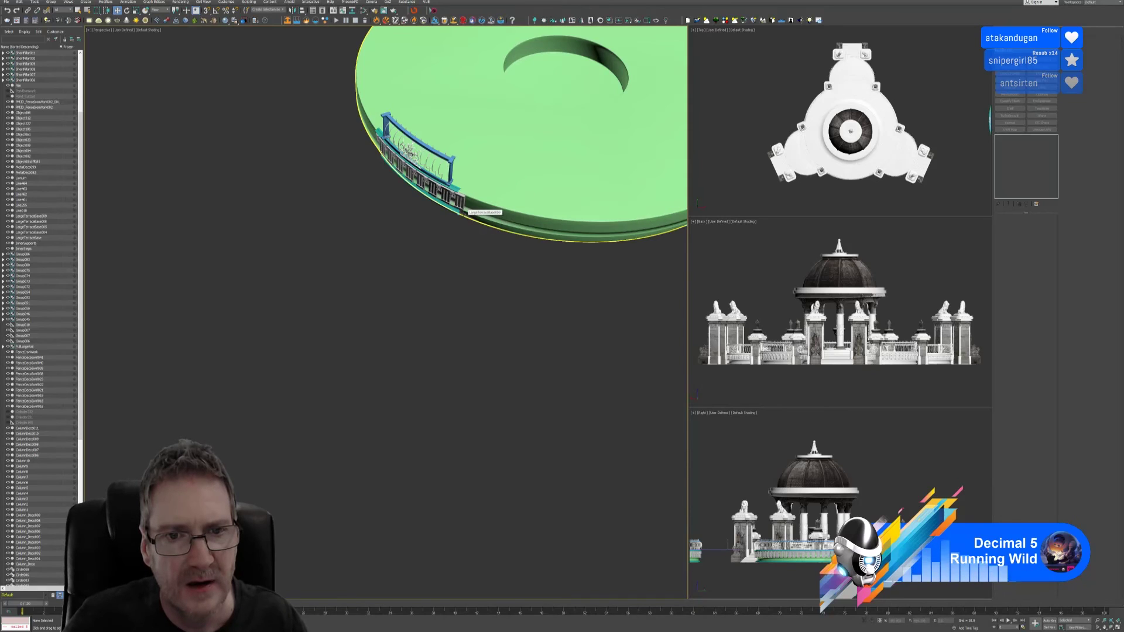
middle_drag(489, 238, 370, 263)
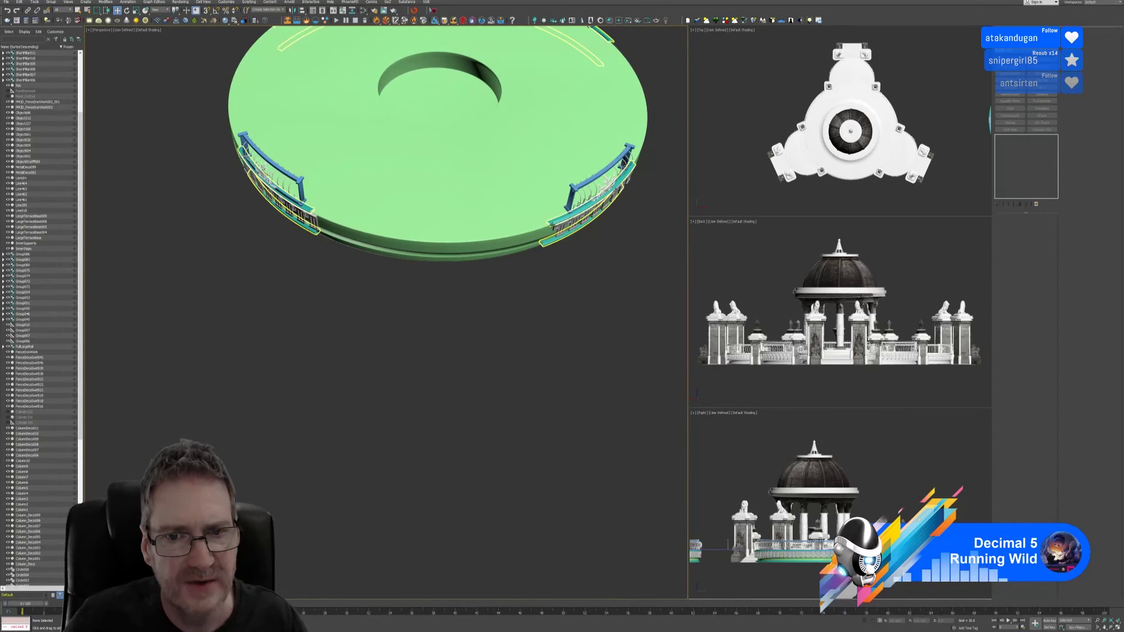
alt+middle_drag(544, 231, 224, 138)
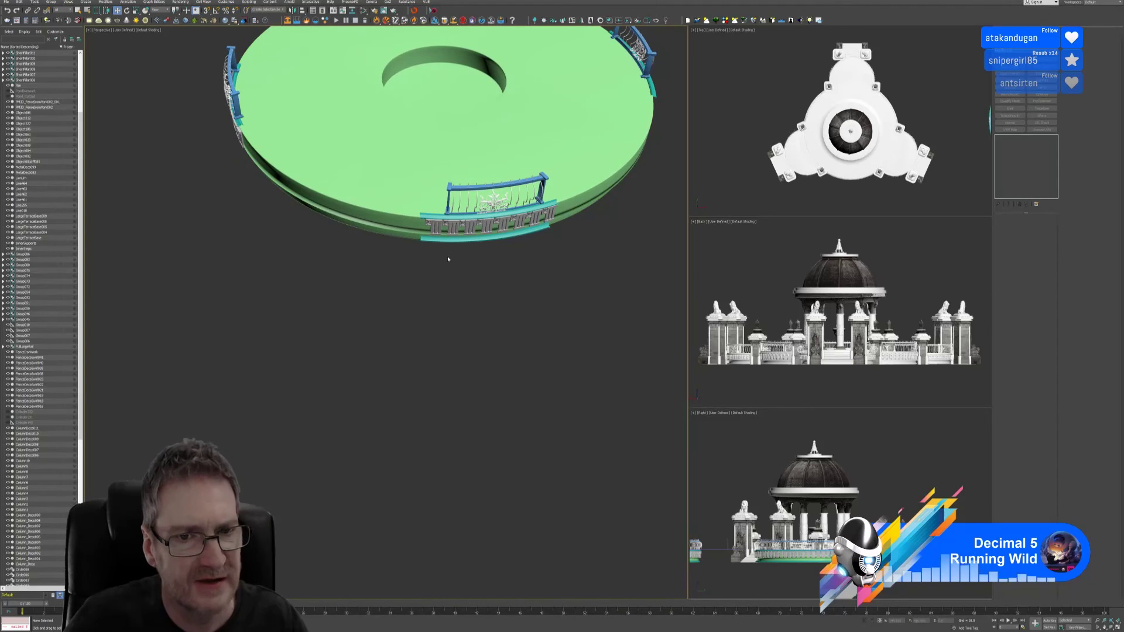
scroll(448, 222, up, 5)
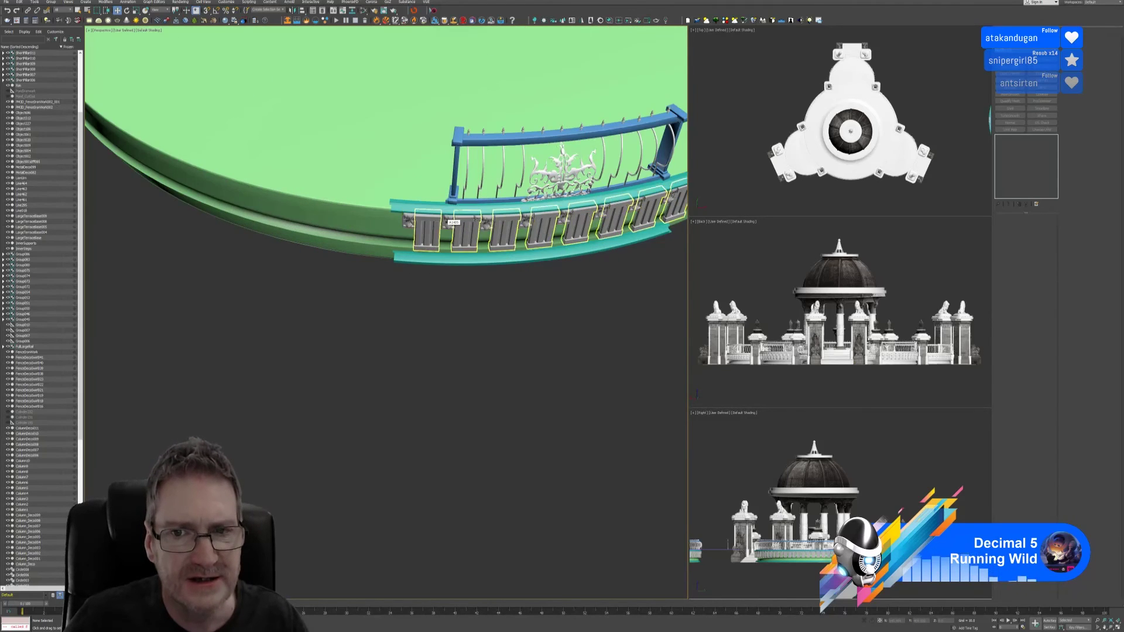
mouse_move(447, 221)
alt+middle_down()
mouse_move(410, 217)
mouse_move(452, 204)
alt+middle_up()
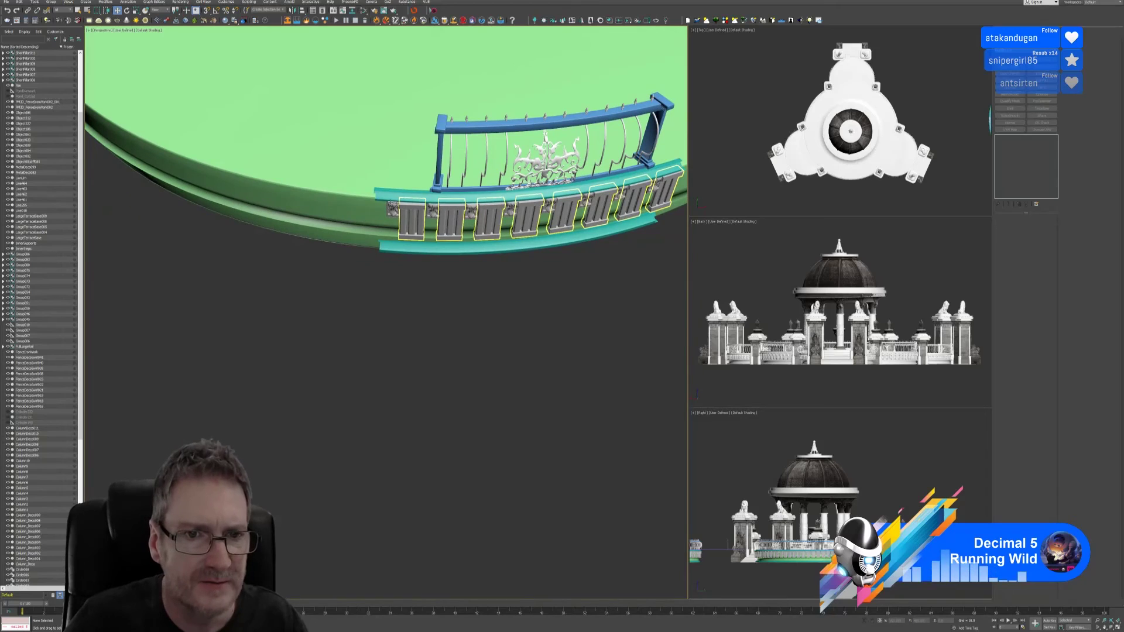
click(550, 249)
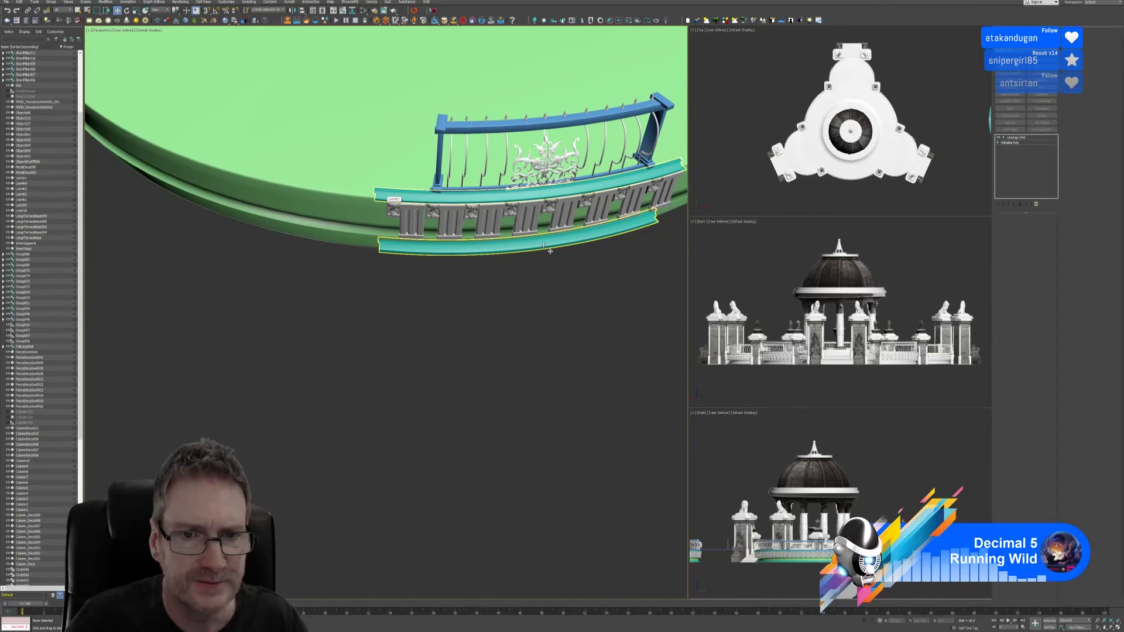
scroll(550, 251, down, 10)
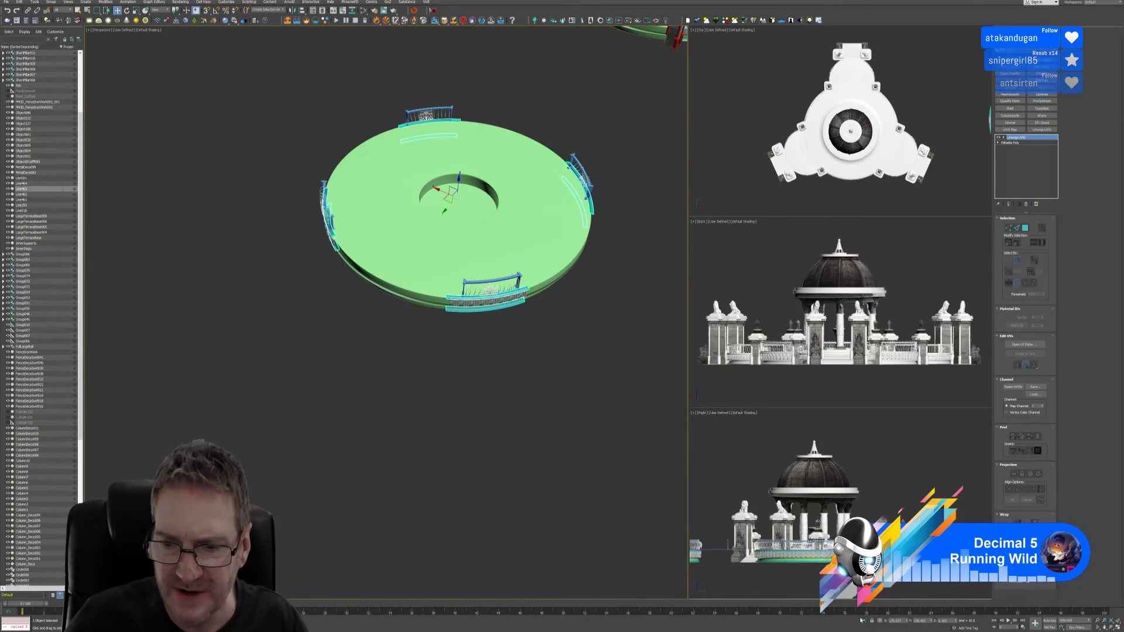
click(864, 621)
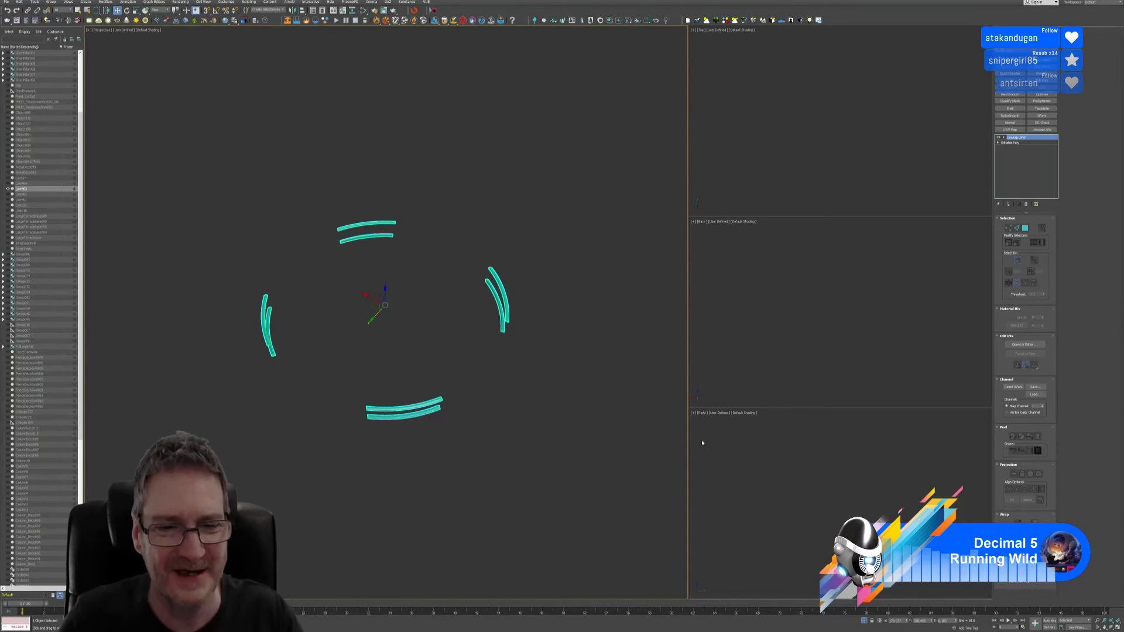
Step: Add an Edit Poly modifier to the isolated trim, working in a maximized Top view framed on the upper-left piece's upper end
right_click(940, 198)
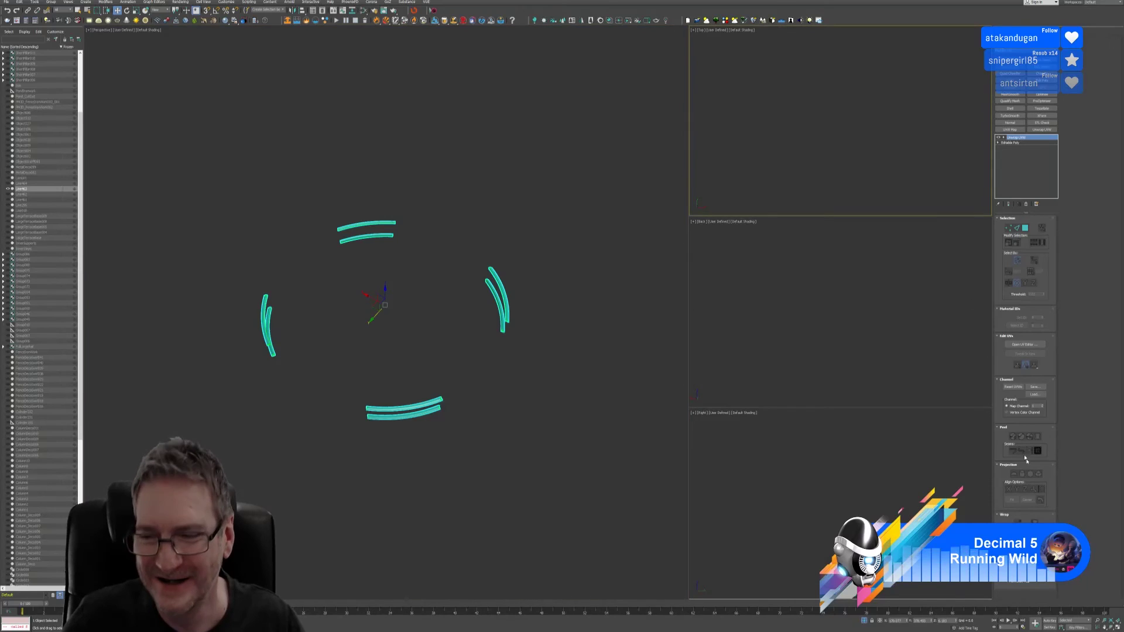
key(alt+w)
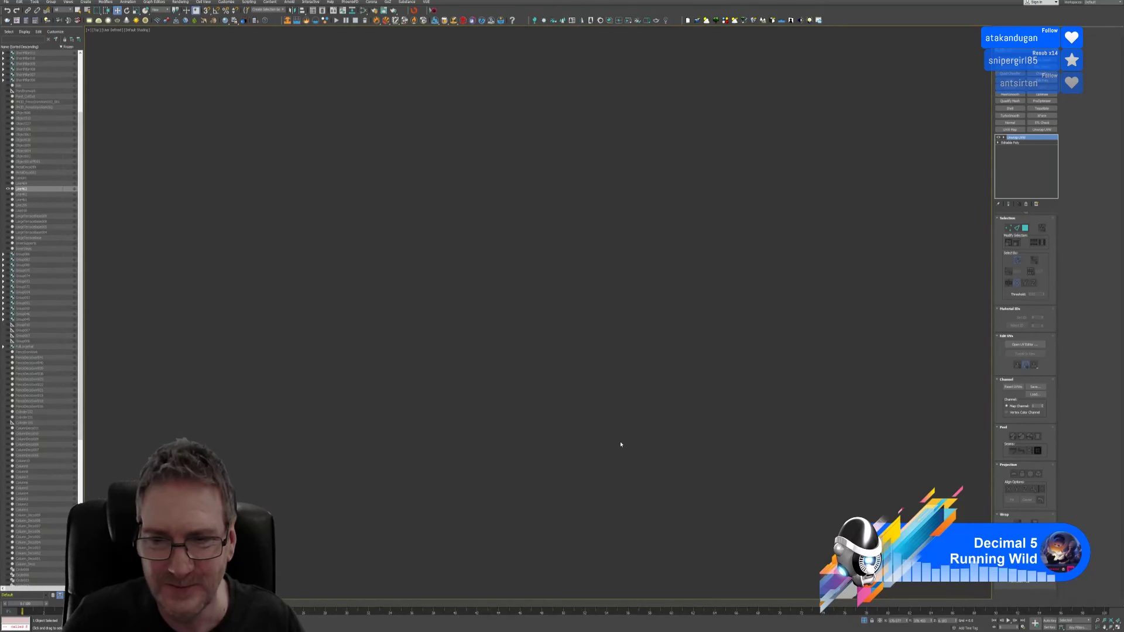
key(z)
scroll(718, 221, up, 5)
scroll(575, 364, up, 5)
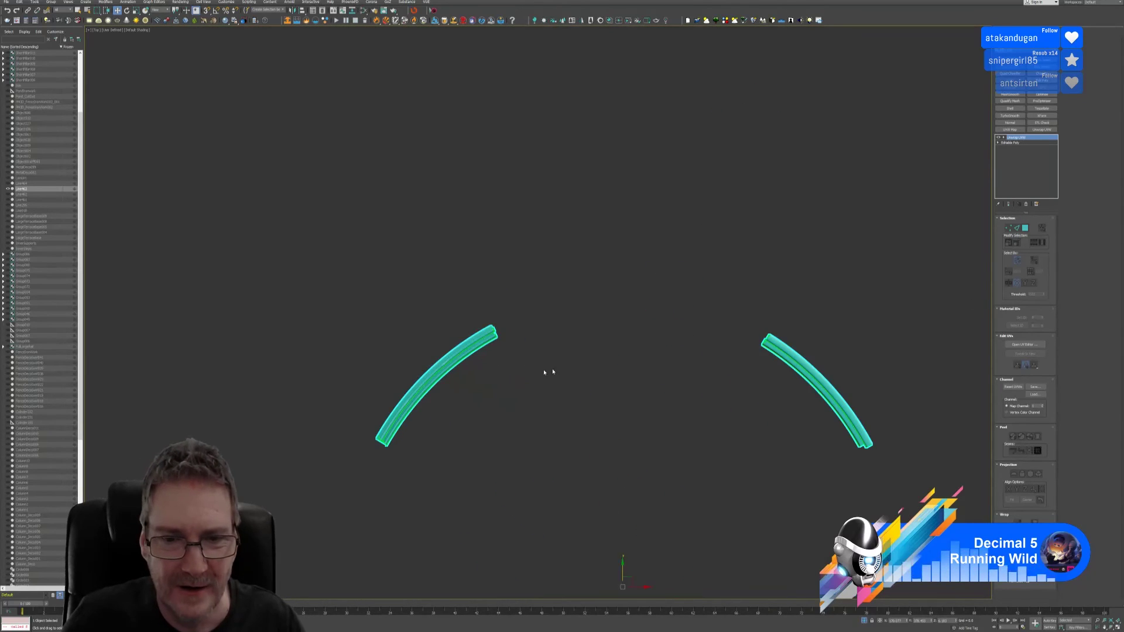
scroll(477, 329, up, 8)
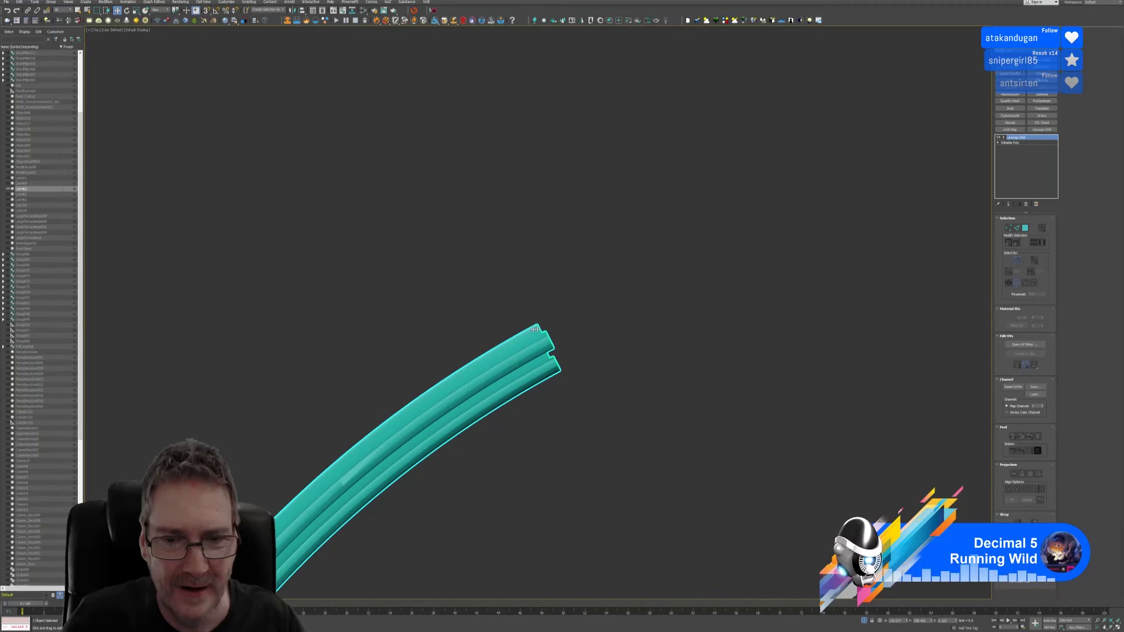
middle_drag(535, 329, 530, 313)
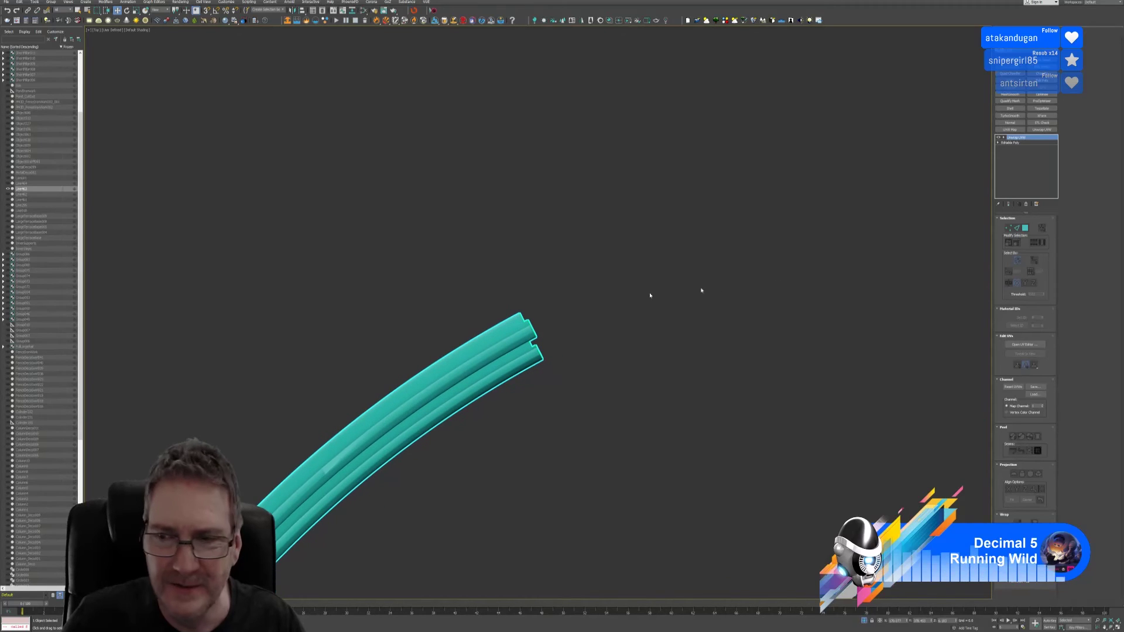
click(1009, 230)
click(1009, 230)
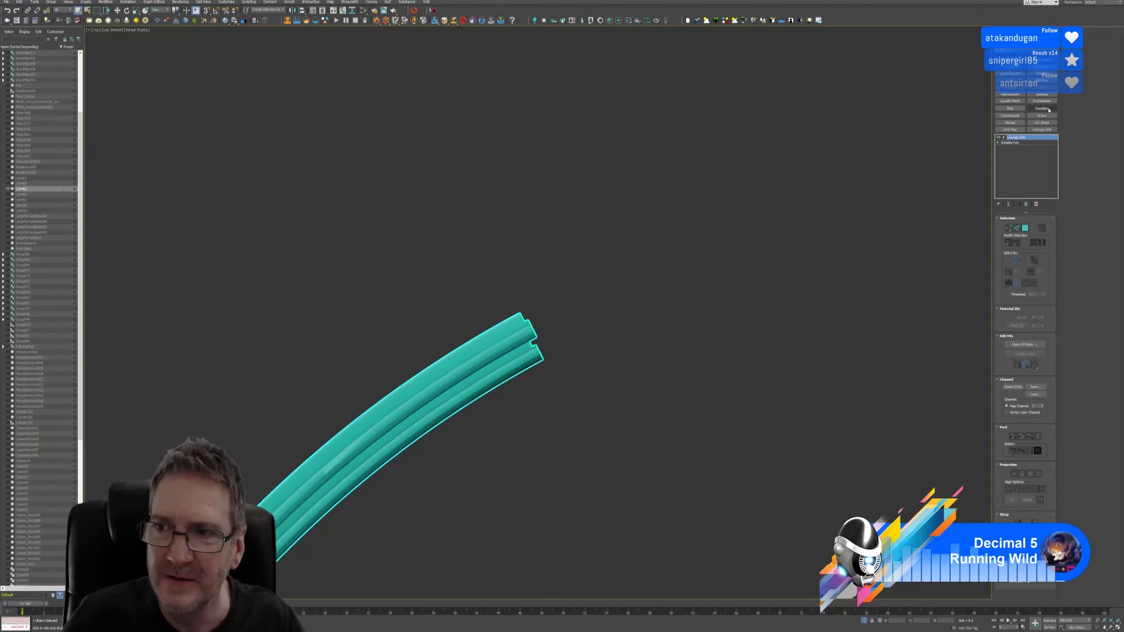
click(1010, 66)
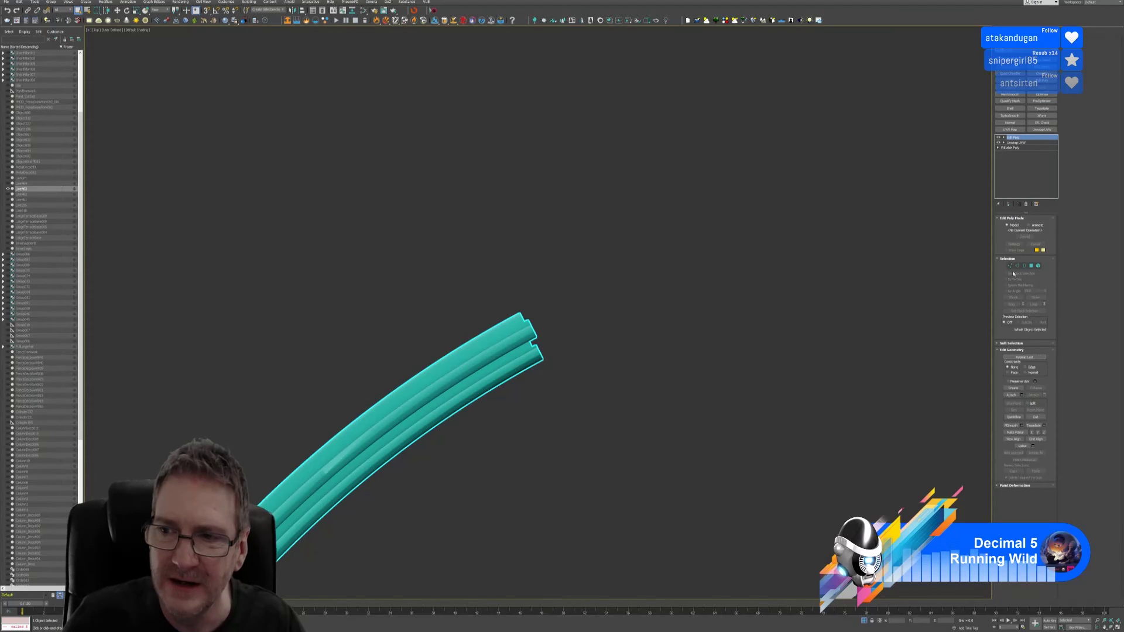
Step: Delete the protruding end polygons at the upper end of the upper-left curved trim piece, leaving a straight edge
click(1010, 266)
middle_drag(593, 341, 500, 310)
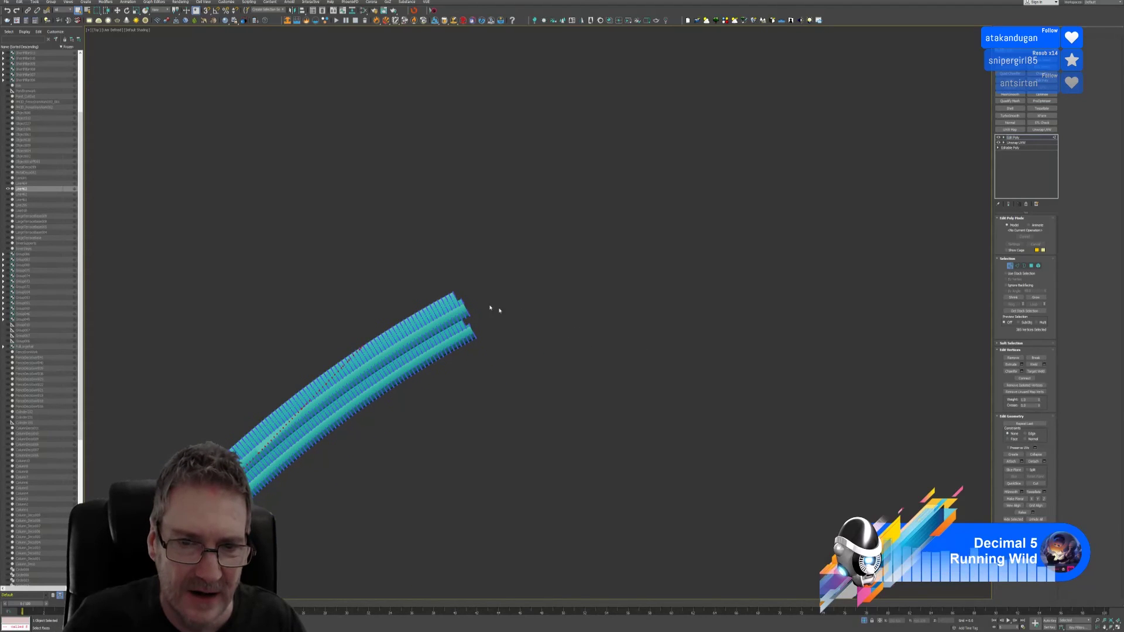
scroll(492, 308, up, 1)
scroll(476, 306, up, 2)
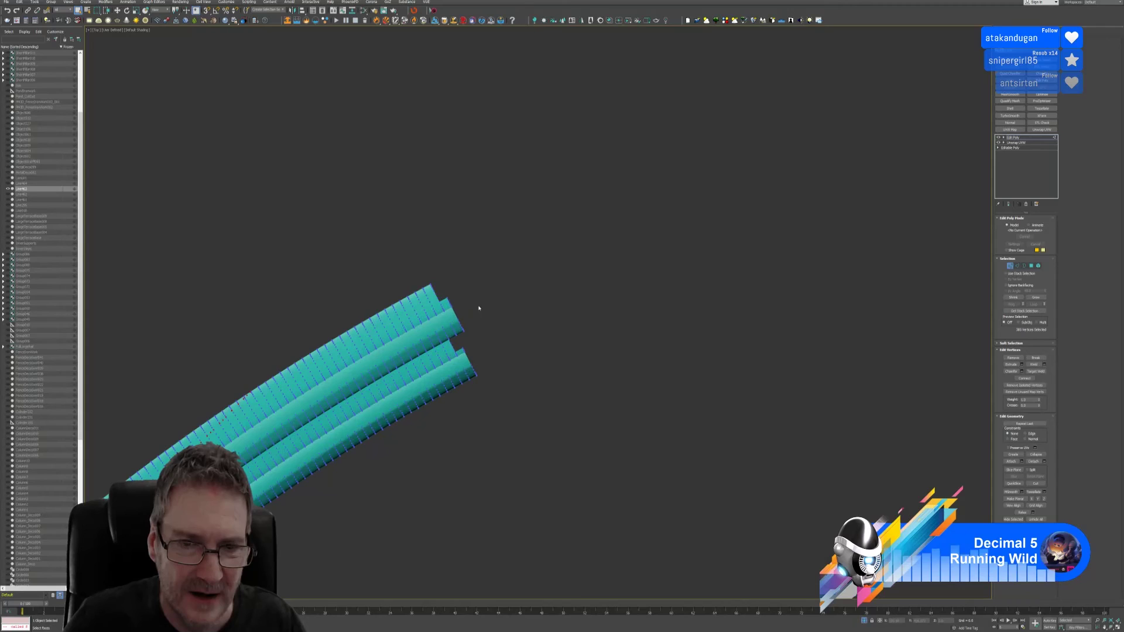
click(1031, 266)
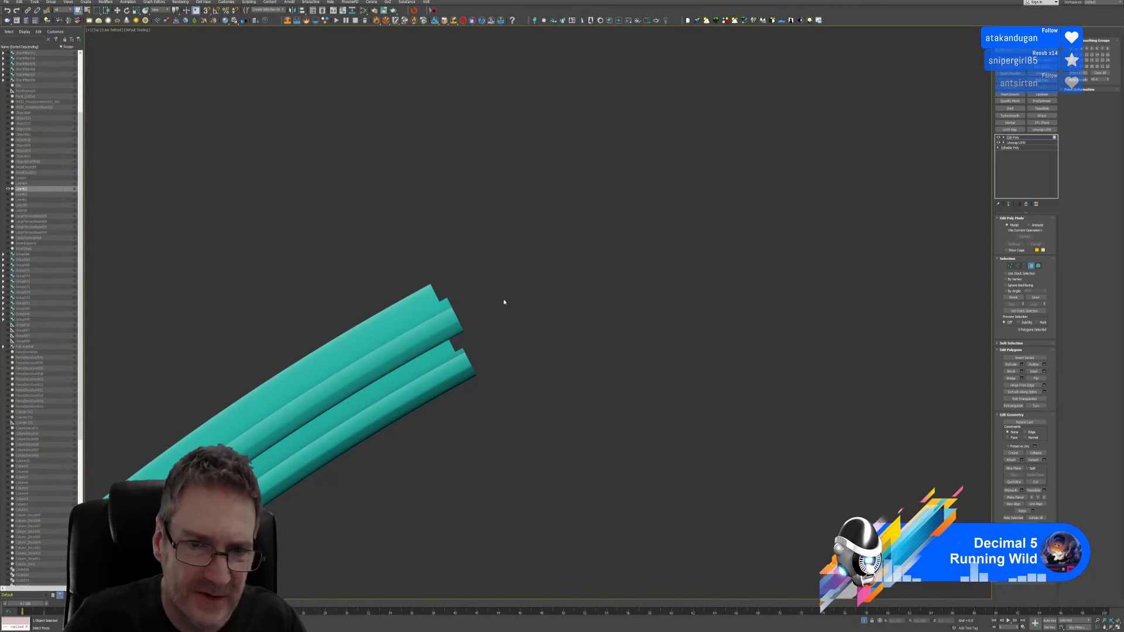
drag(474, 286, 459, 335)
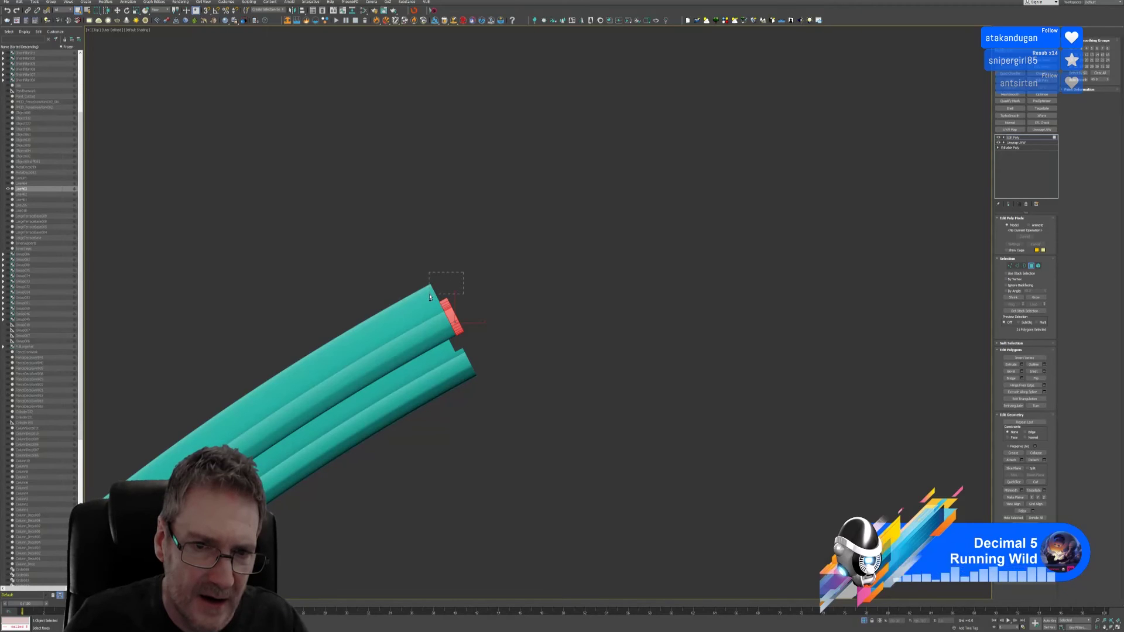
ctrl+drag(430, 297, 437, 314)
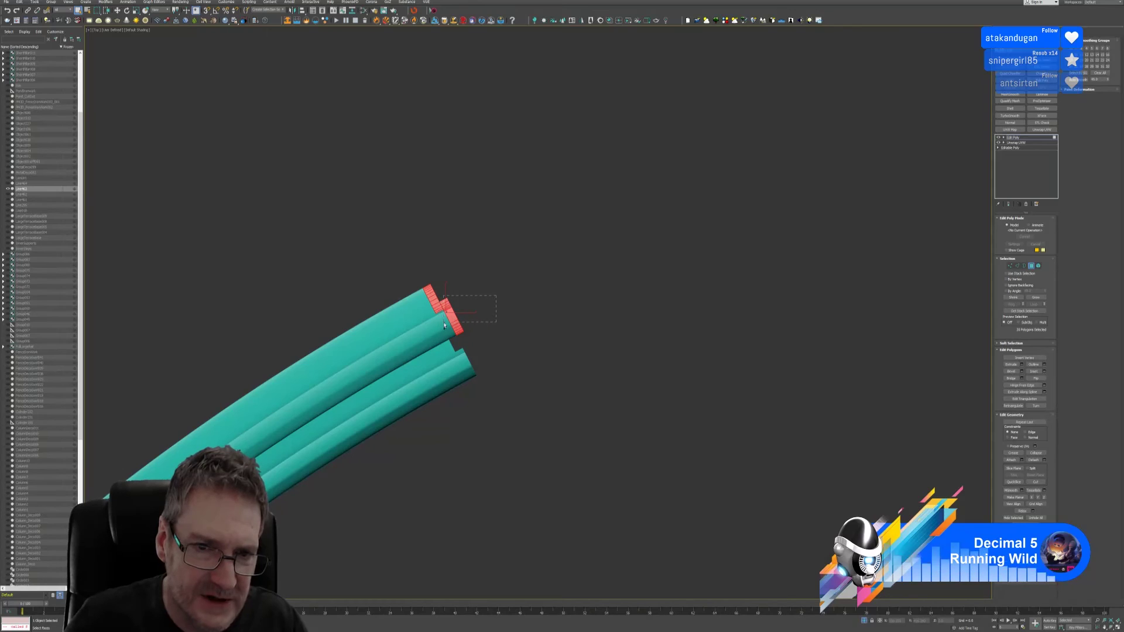
ctrl+drag(488, 315, 465, 387)
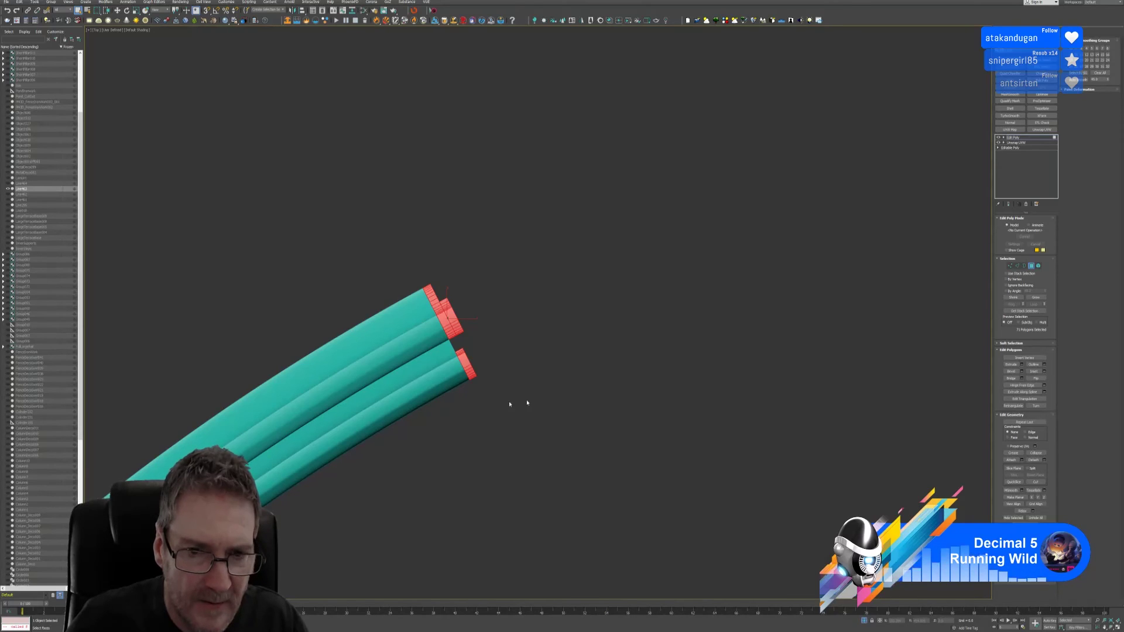
key(Delete)
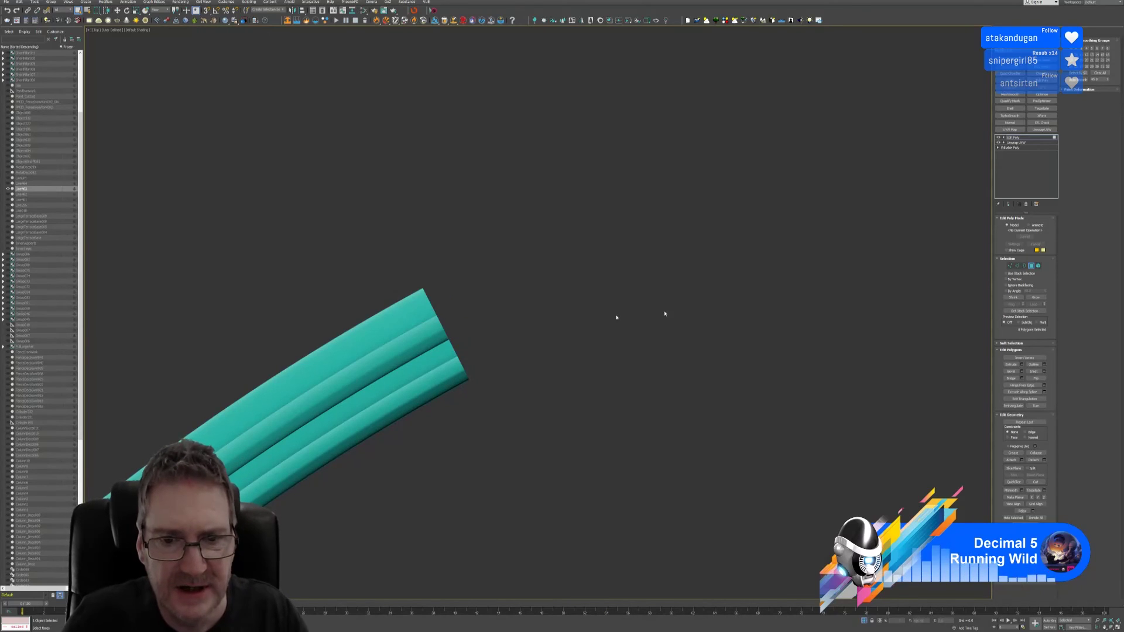
Step: Delete the stepped polygons at the lower end of the upper-left curved trim piece using a fence selection, leaving a straight edge
scroll(515, 357, down, 4)
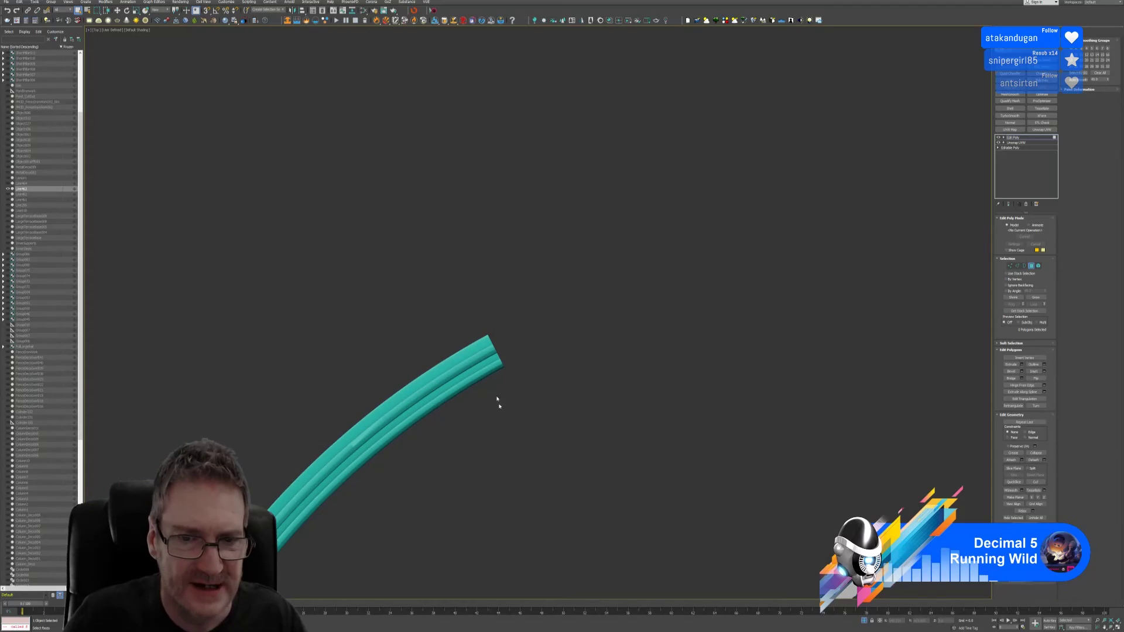
middle_drag(499, 406, 582, 401)
scroll(410, 448, up, 3)
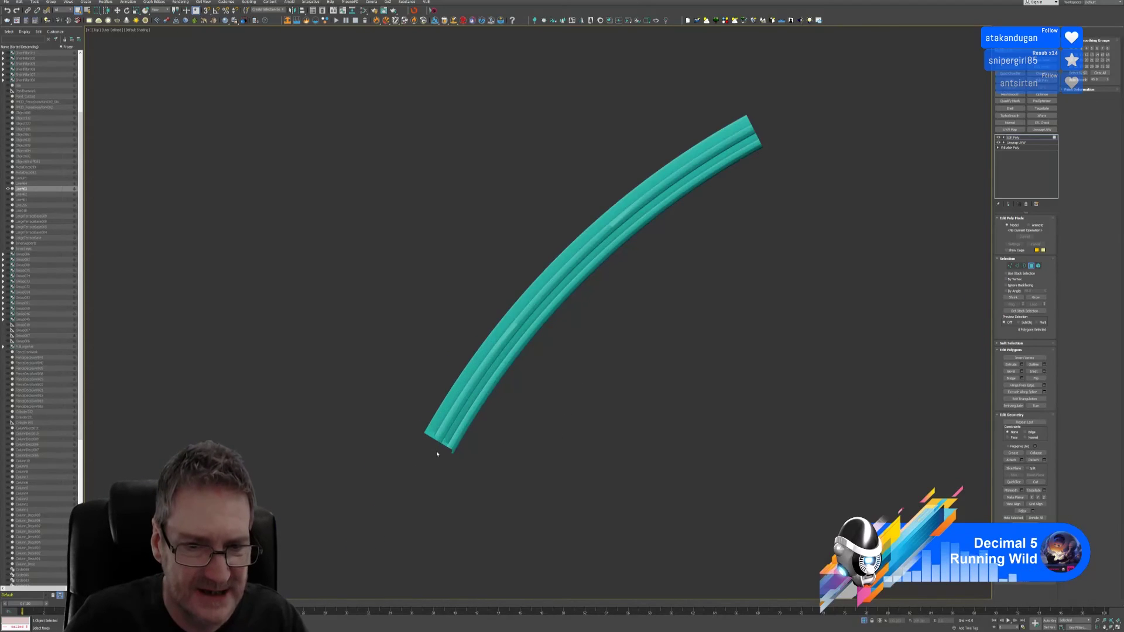
scroll(440, 450, up, 5)
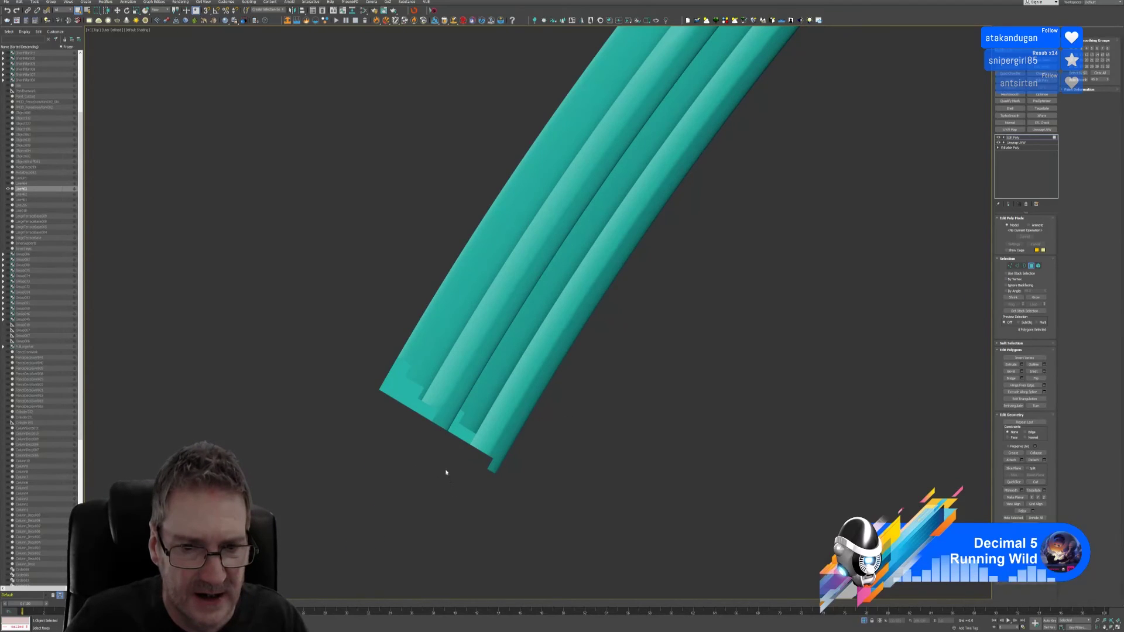
mouse_move(446, 473)
middle_down()
mouse_move(449, 457)
mouse_move(427, 482)
middle_up()
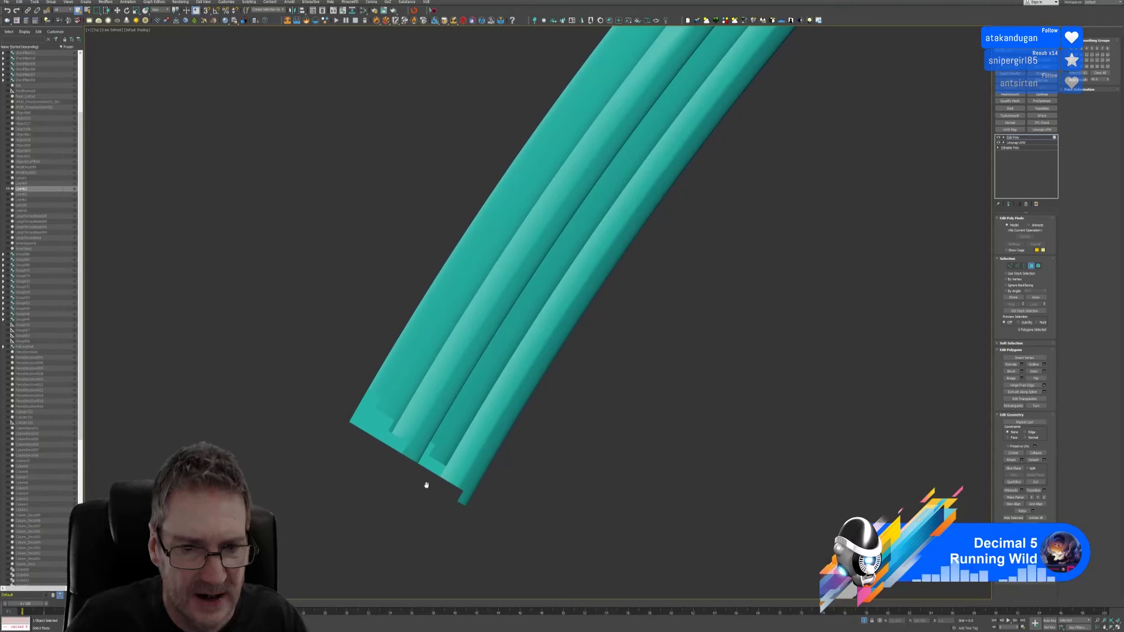
click(97, 10)
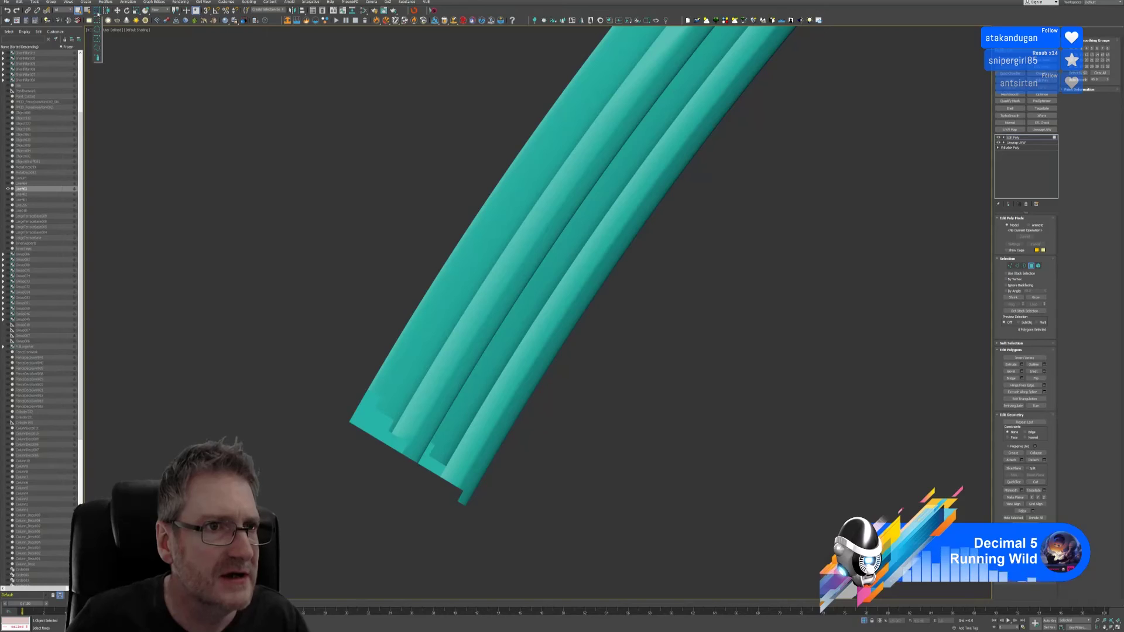
click(97, 48)
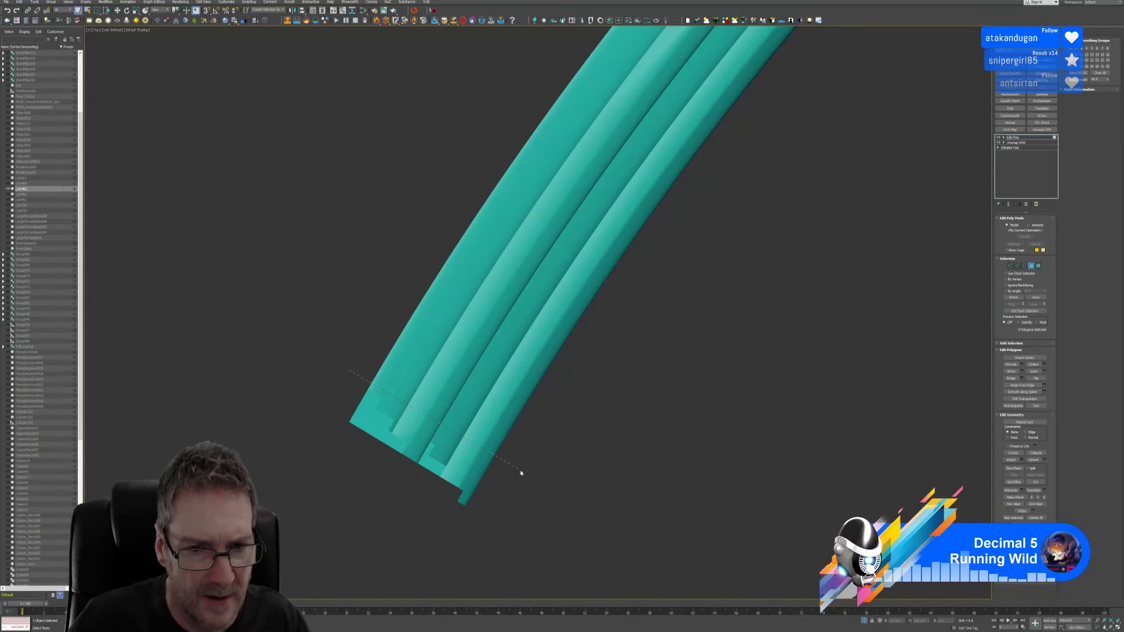
click(437, 577)
click(272, 435)
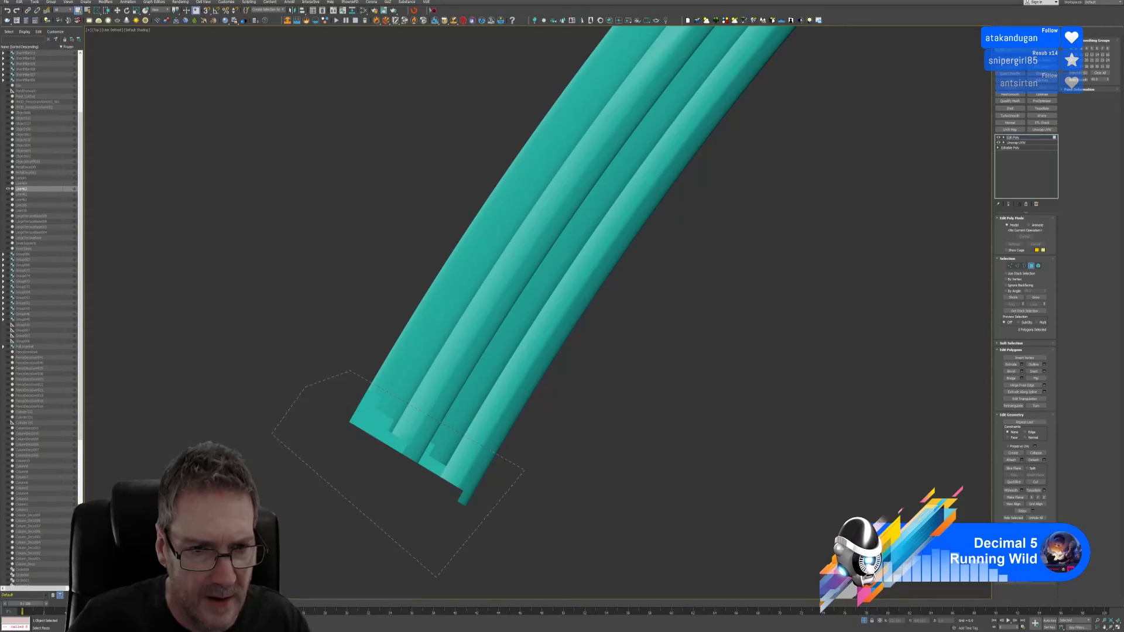
double_click(524, 471)
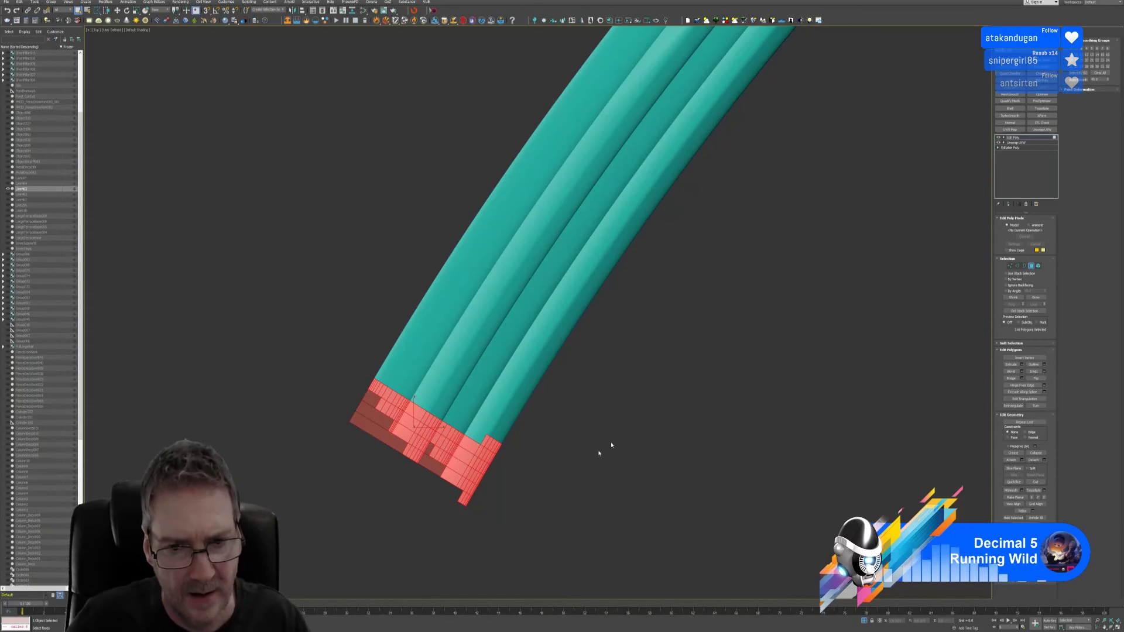
mouse_move(580, 434)
mouse_down()
mouse_move(527, 413)
mouse_move(484, 437)
mouse_up()
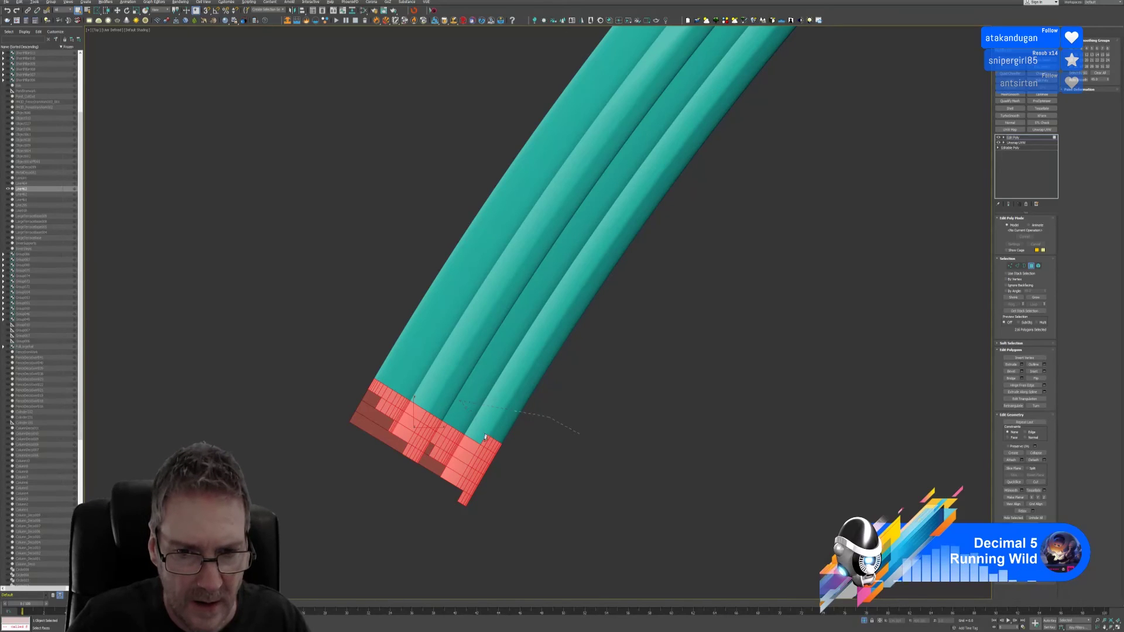
alt+double_click(583, 437)
middle_drag(532, 449, 519, 465)
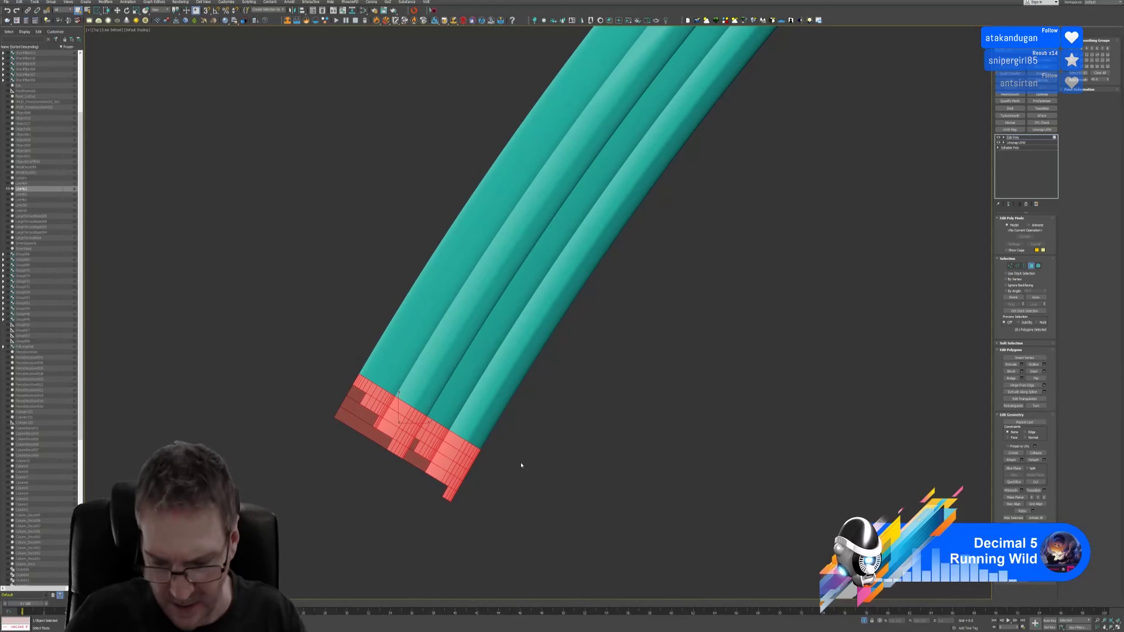
click(519, 464)
Step: Delete the protruding polygons at the upper end of the upper-right curved trim piece, excluding those beyond the straight cut from the selection
scroll(600, 434, down, 5)
scroll(599, 445, down, 6)
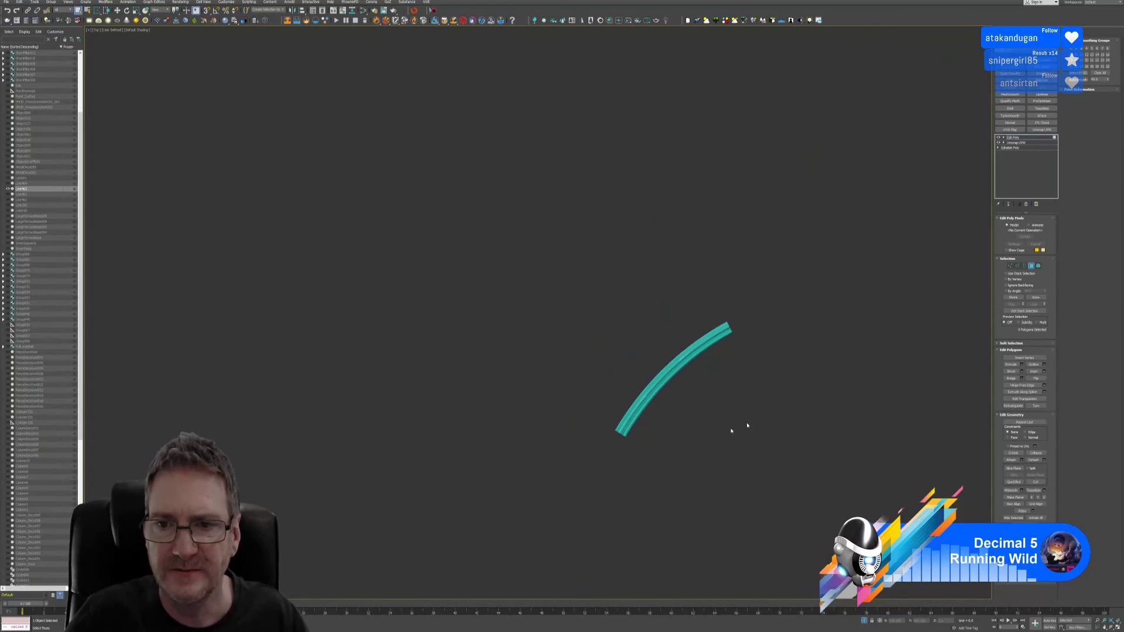
middle_drag(701, 324, 576, 346)
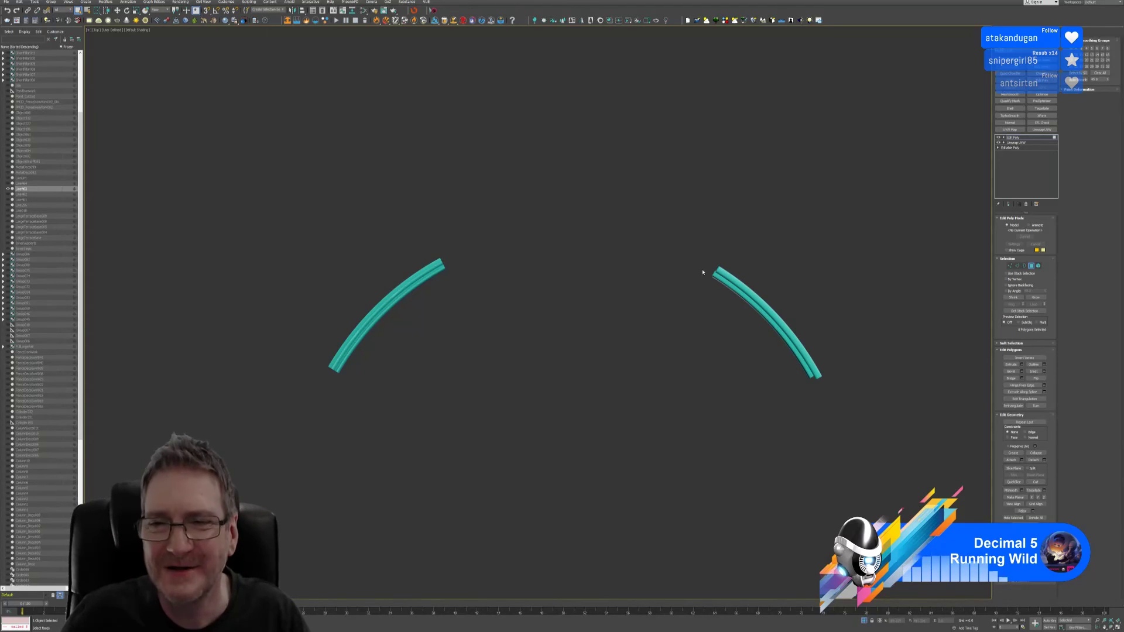
scroll(668, 290, up, 5)
scroll(689, 287, up, 2)
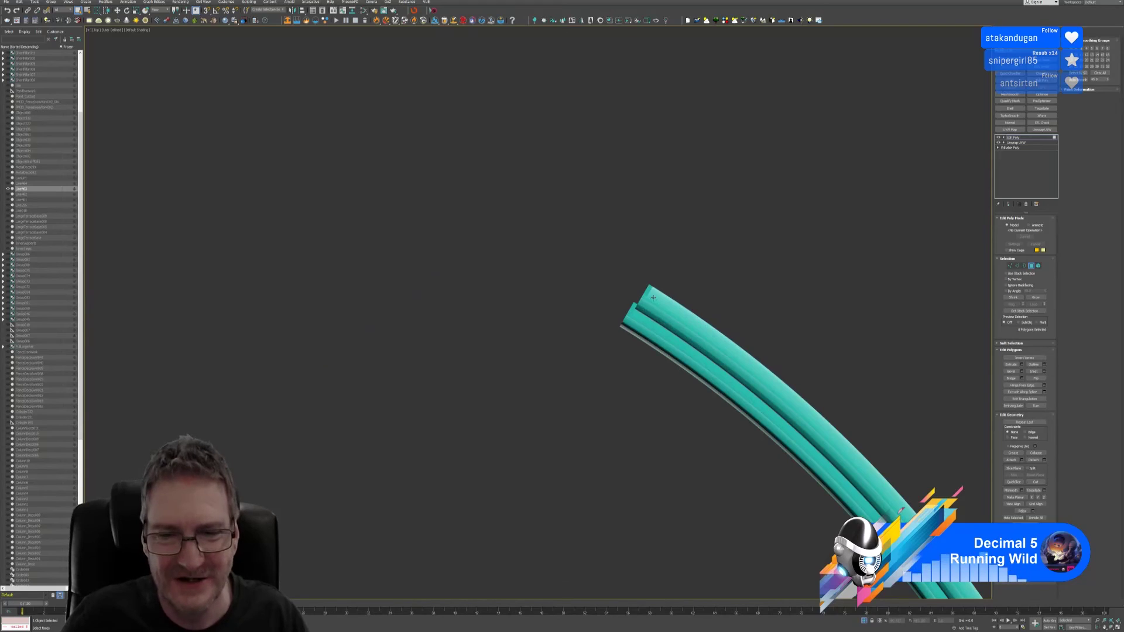
scroll(654, 298, up, 2)
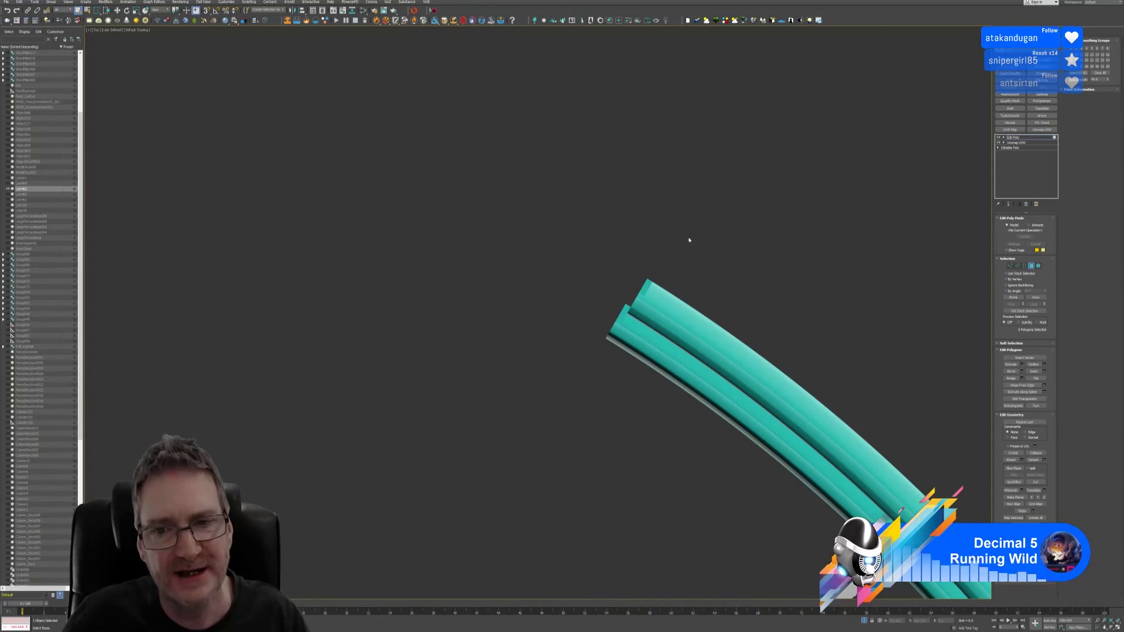
scroll(669, 277, up, 5)
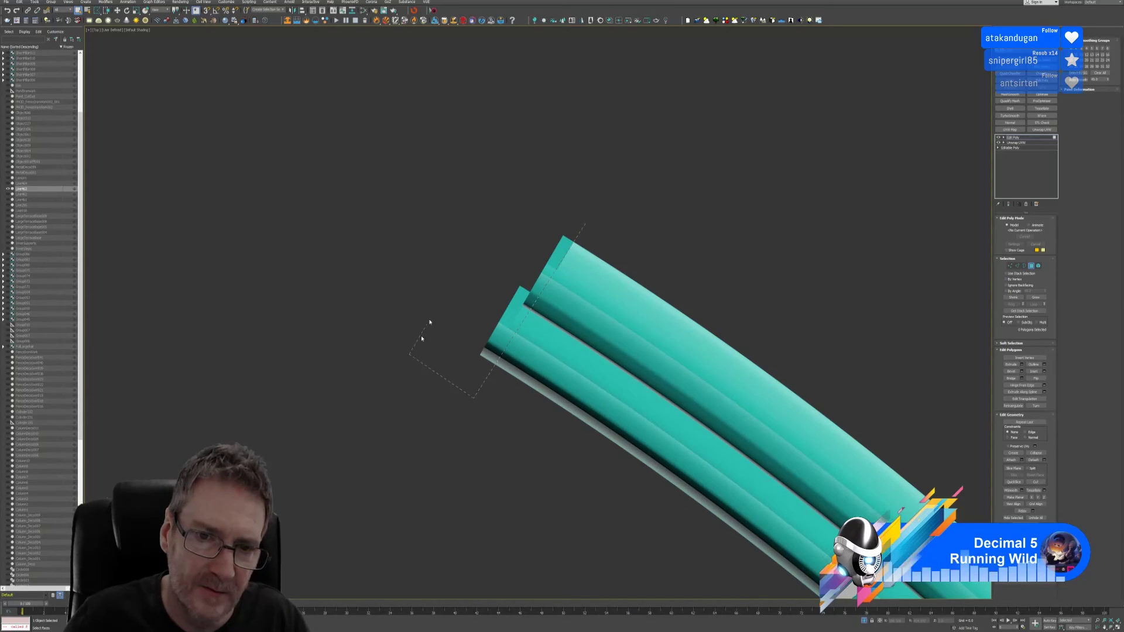
click(477, 221)
click(545, 198)
click(410, 354)
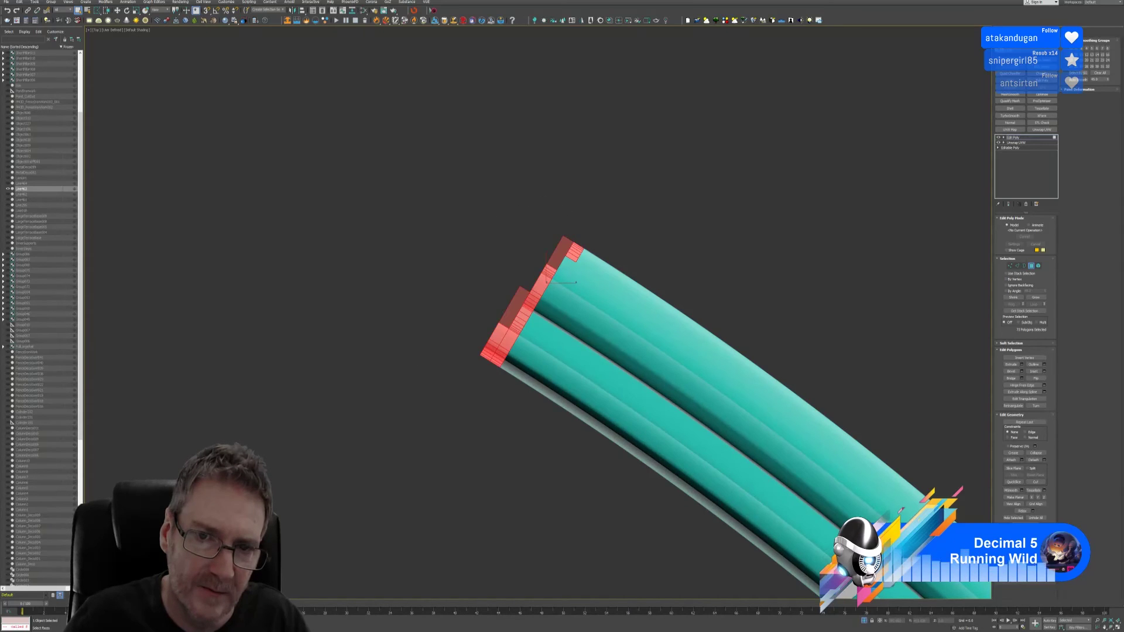
click(589, 228)
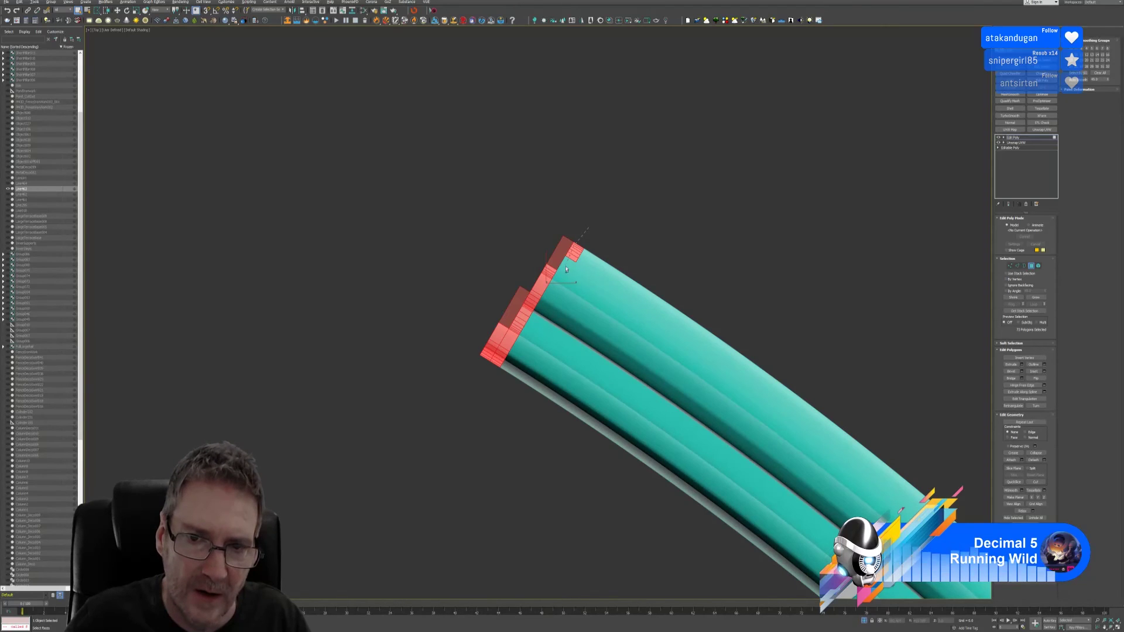
alt+click(590, 229)
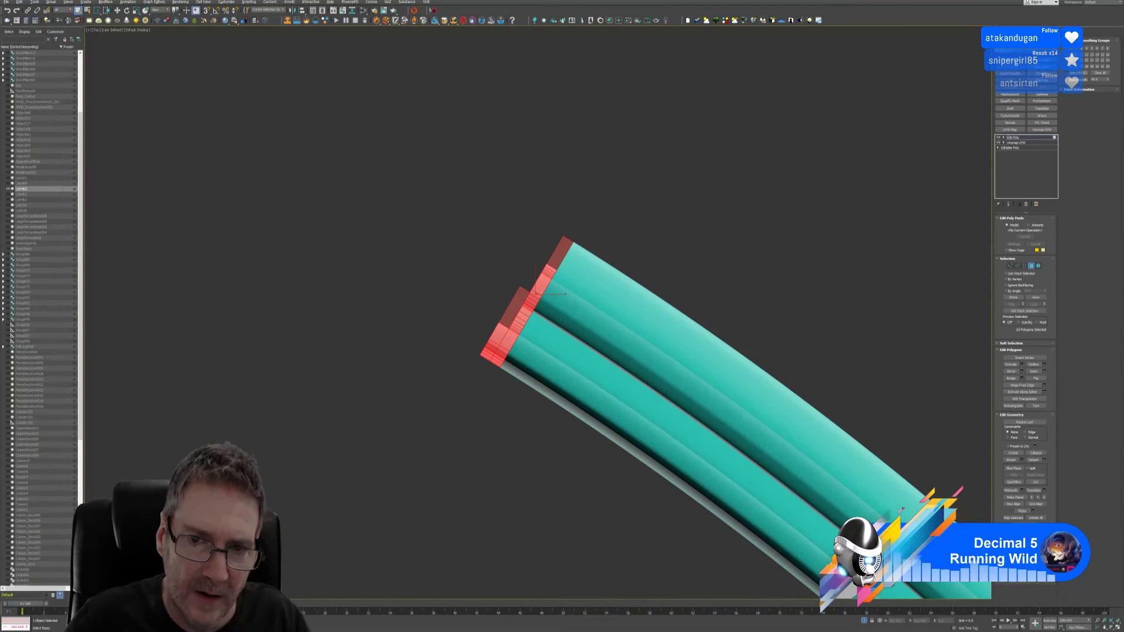
alt+middle_drag(633, 218, 502, 226)
click(603, 223)
Step: Delete the protruding polygons at the lower end of the upper-right curved trim piece, keeping the row behind them to leave a straight edge
scroll(598, 261, up, 5)
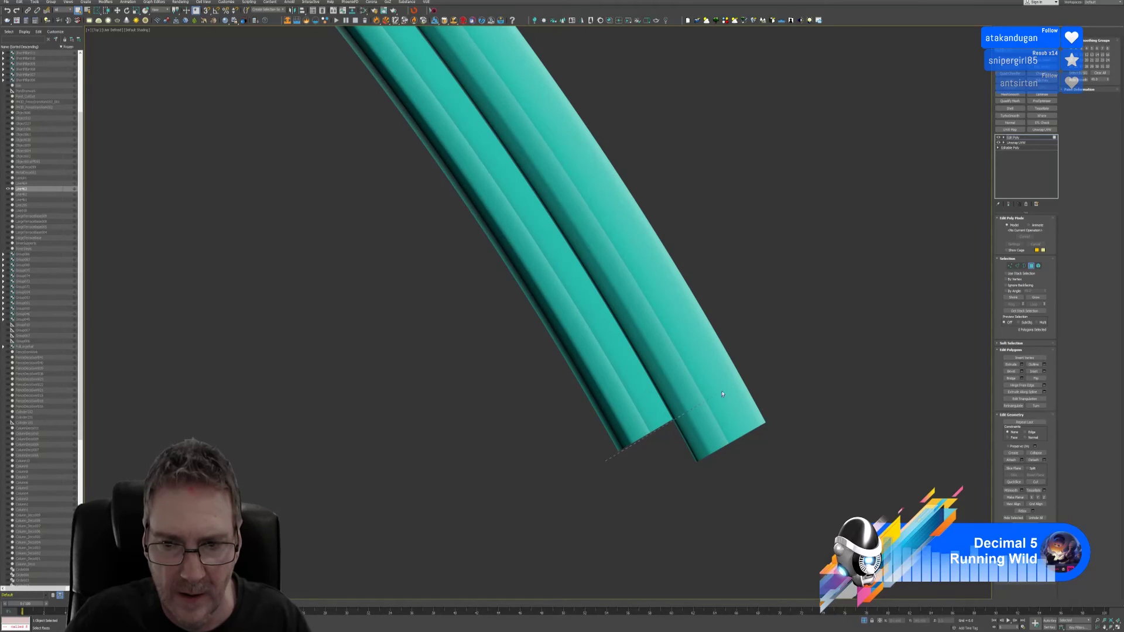
mouse_move(750, 373)
mouse_down()
mouse_move(796, 410)
mouse_move(753, 497)
mouse_move(647, 509)
mouse_move(606, 460)
mouse_up()
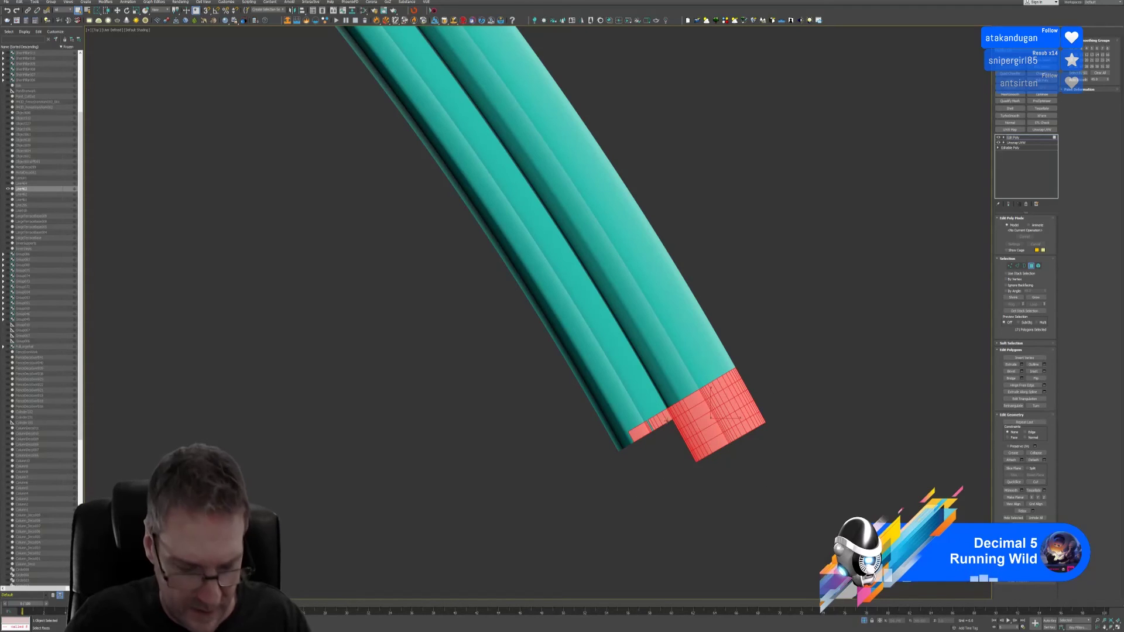
drag(741, 293, 492, 455)
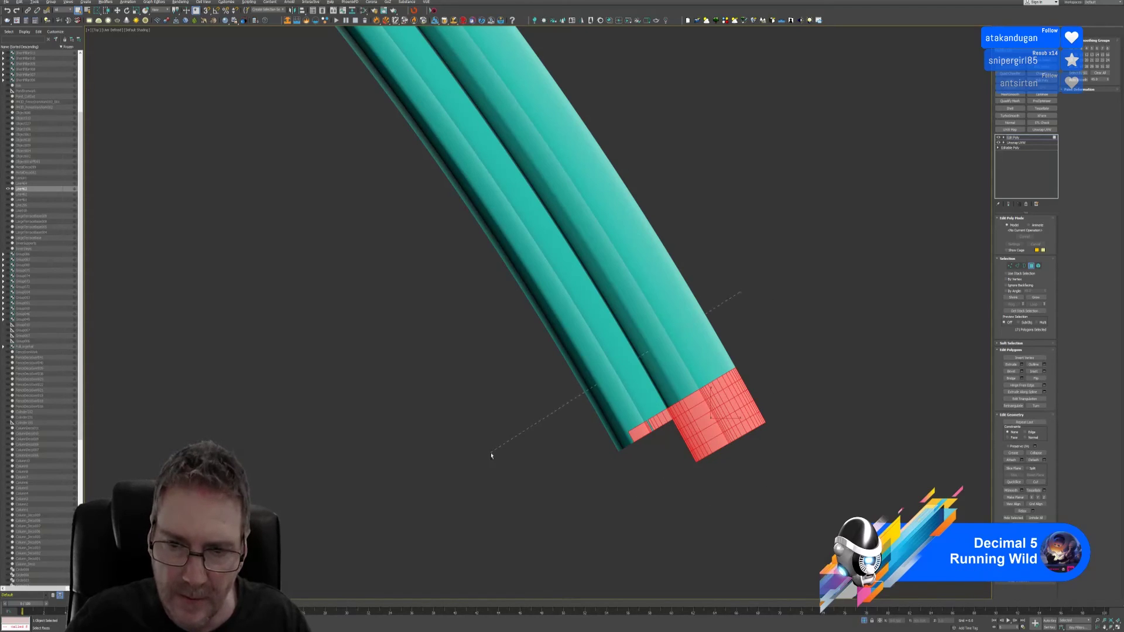
drag(606, 488, 668, 421)
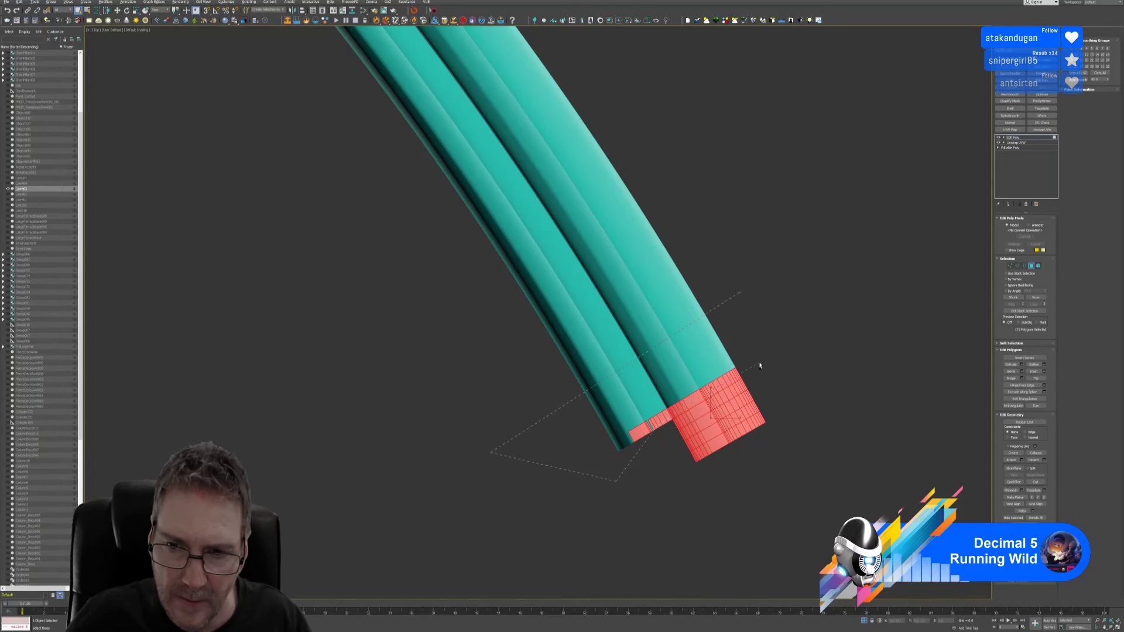
drag(760, 366, 737, 297)
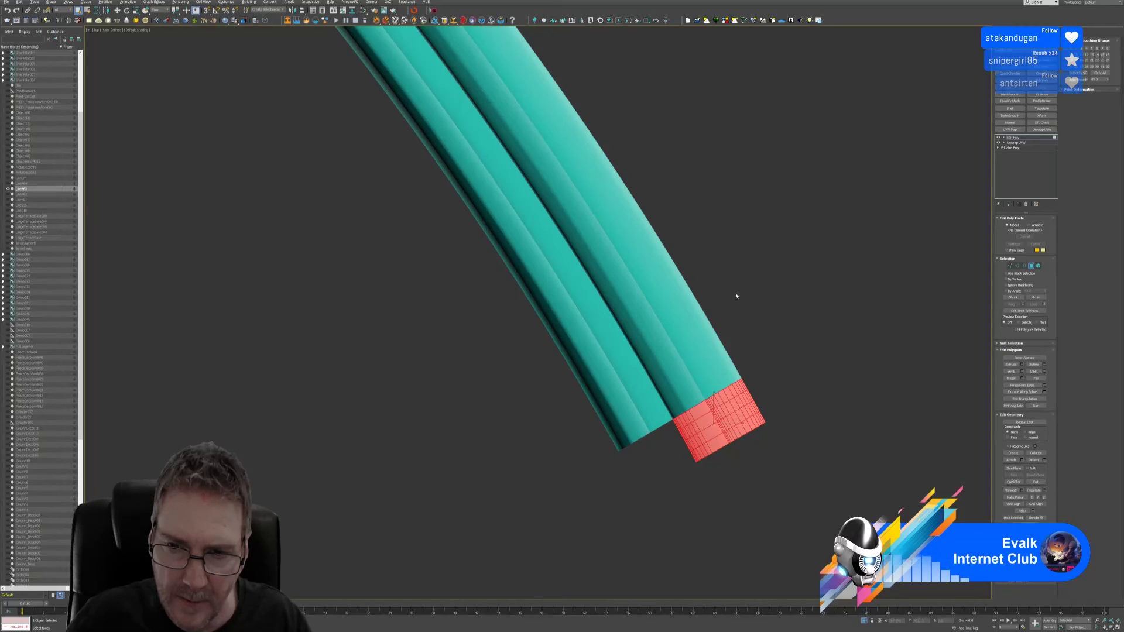
alt+middle_drag(798, 381, 763, 369)
key(Delete)
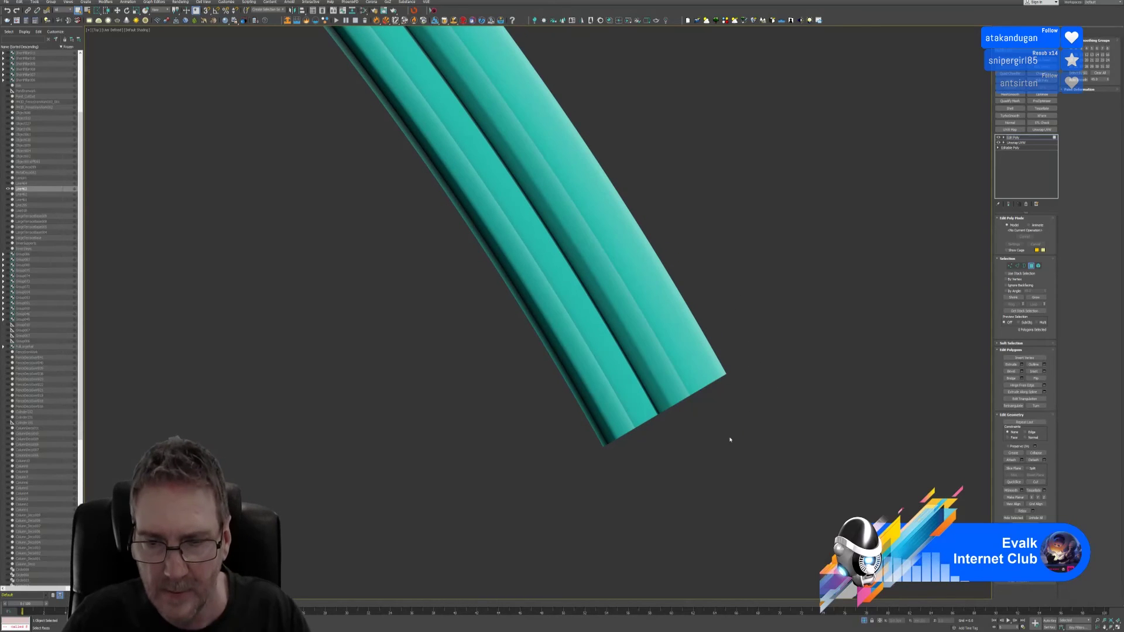
Step: Delete the uneven polygons at the upper end of the lower-right curved trim piece, first deselecting those behind the straight cut line
scroll(730, 439, down, 10)
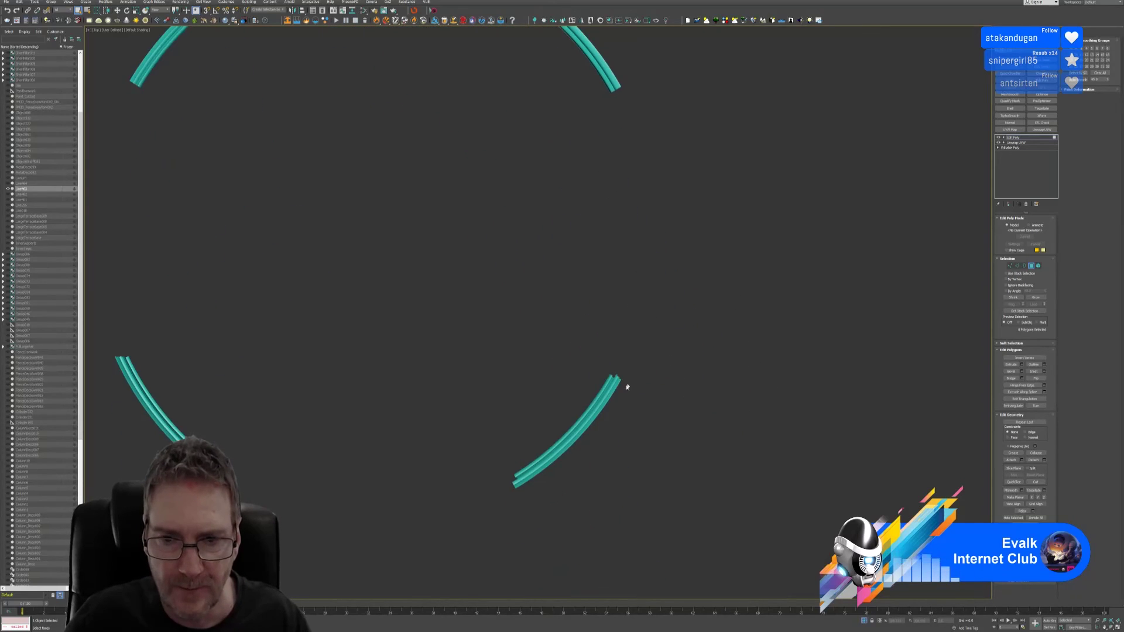
scroll(626, 387, up, 8)
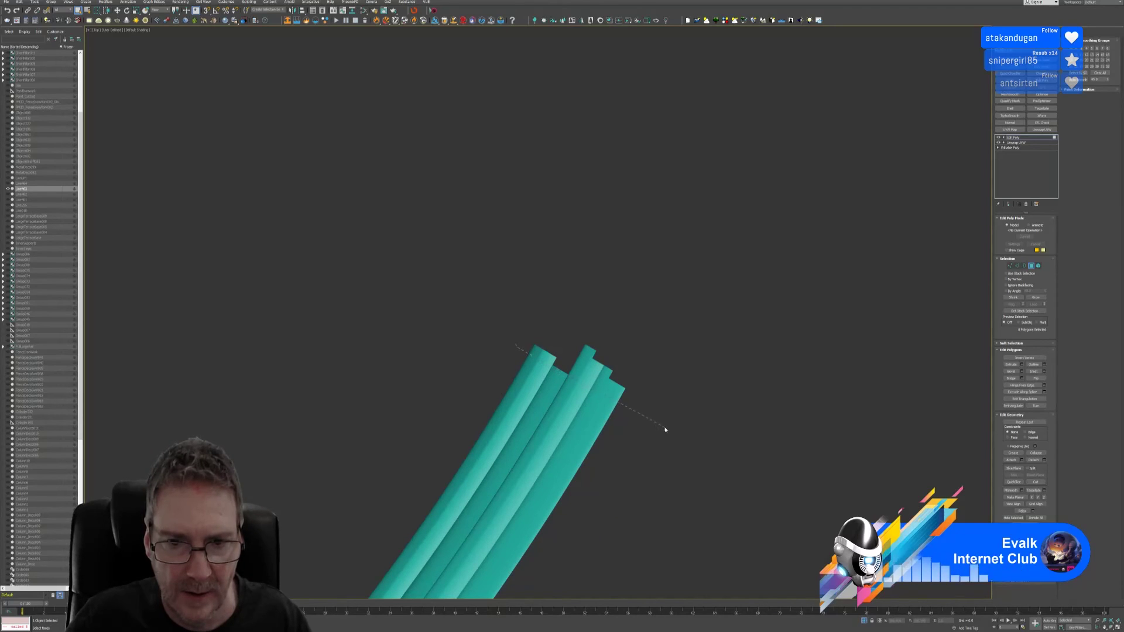
click(520, 352)
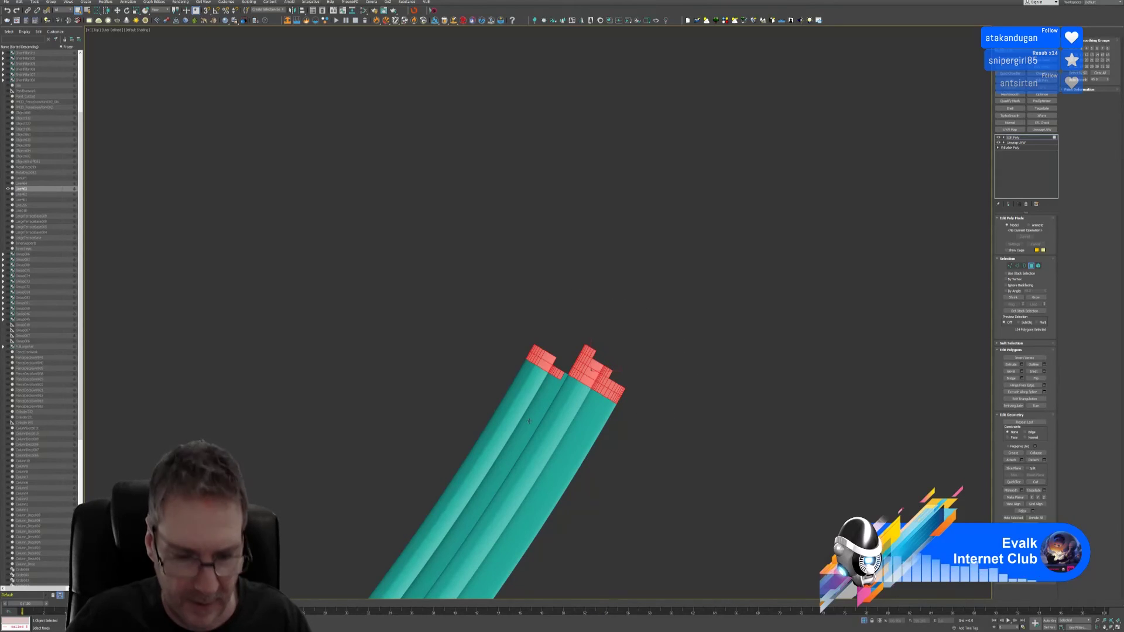
drag(459, 403, 634, 519)
click(627, 505)
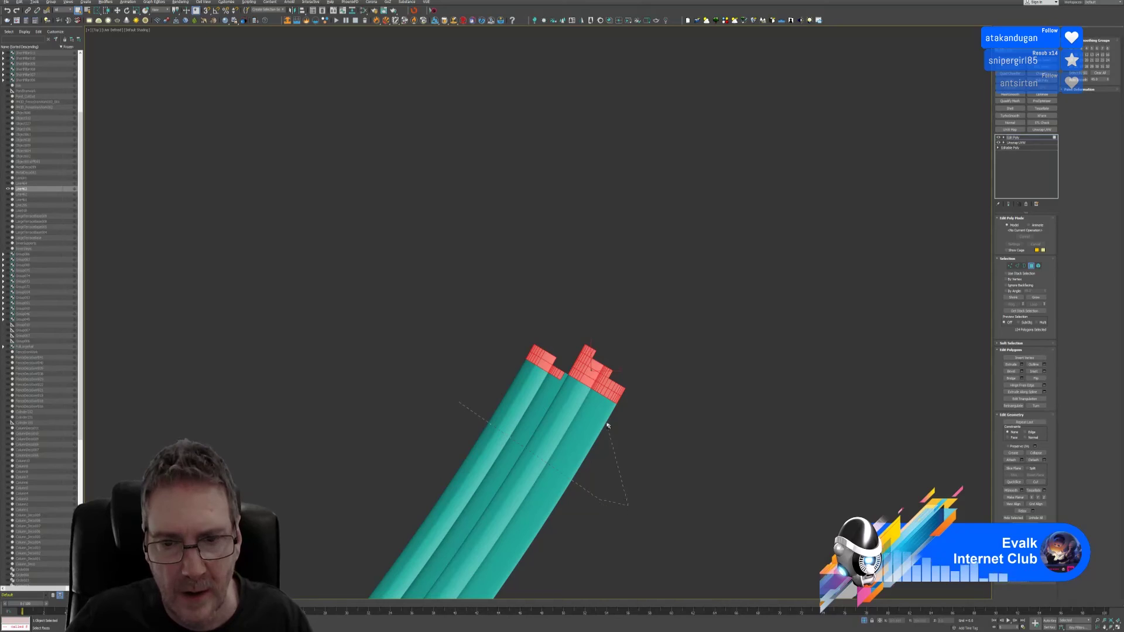
click(608, 423)
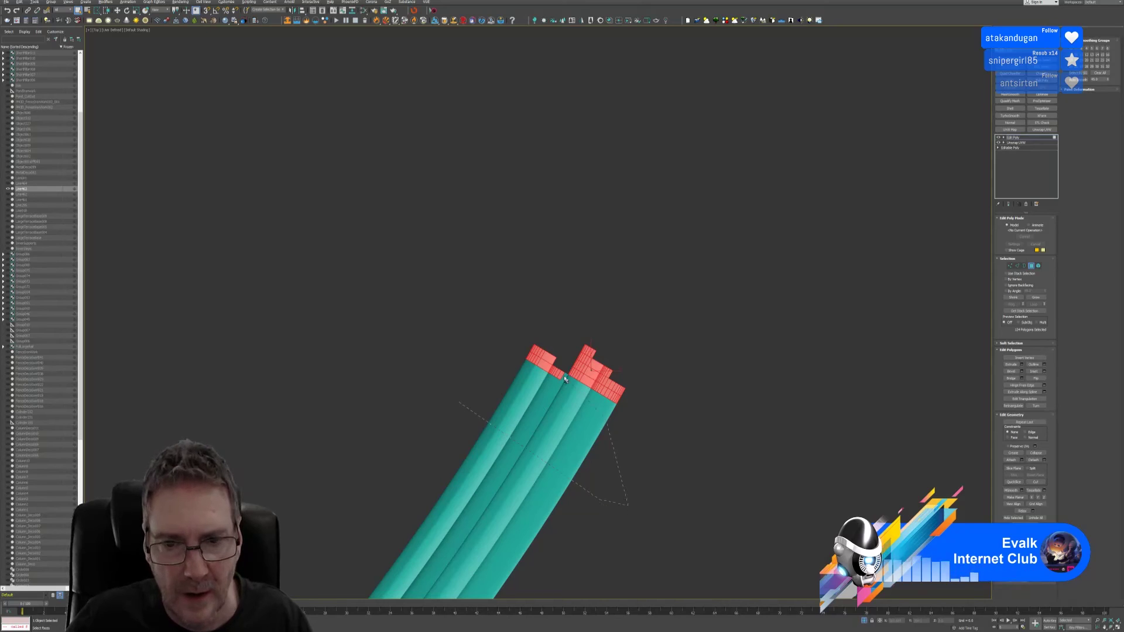
click(516, 349)
alt+click(462, 407)
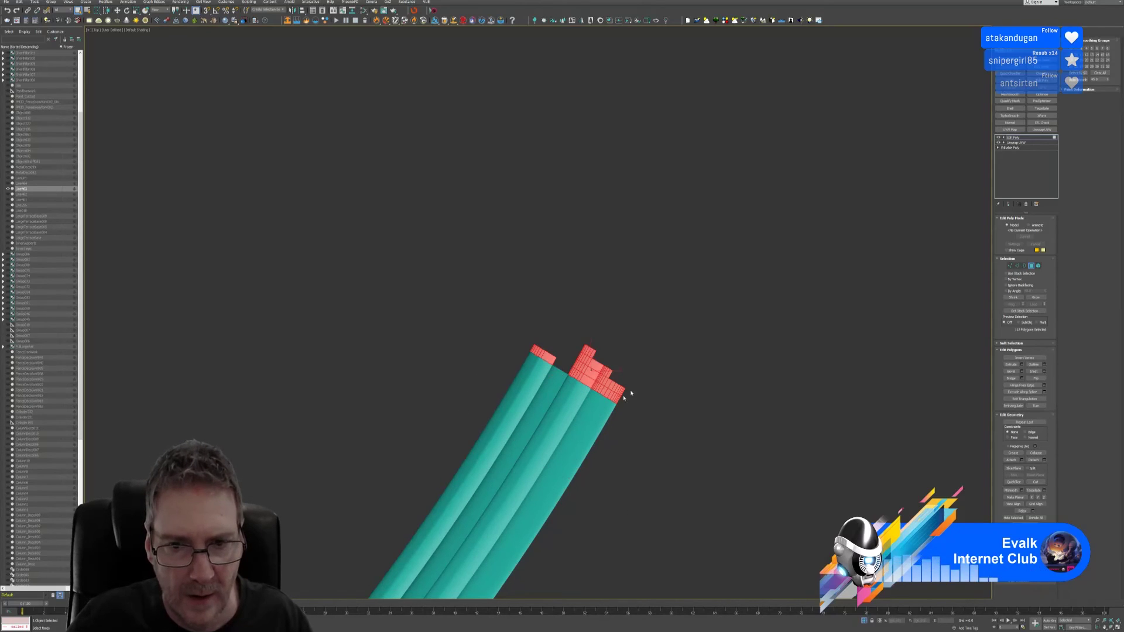
scroll(628, 383, up, 2)
click(597, 457)
Step: Delete the protruding polygons at the lower end of the lower-right curved trim piece to leave a straight edge
middle_drag(597, 457, 669, 266)
middle_drag(351, 521, 464, 420)
scroll(464, 420, up, 5)
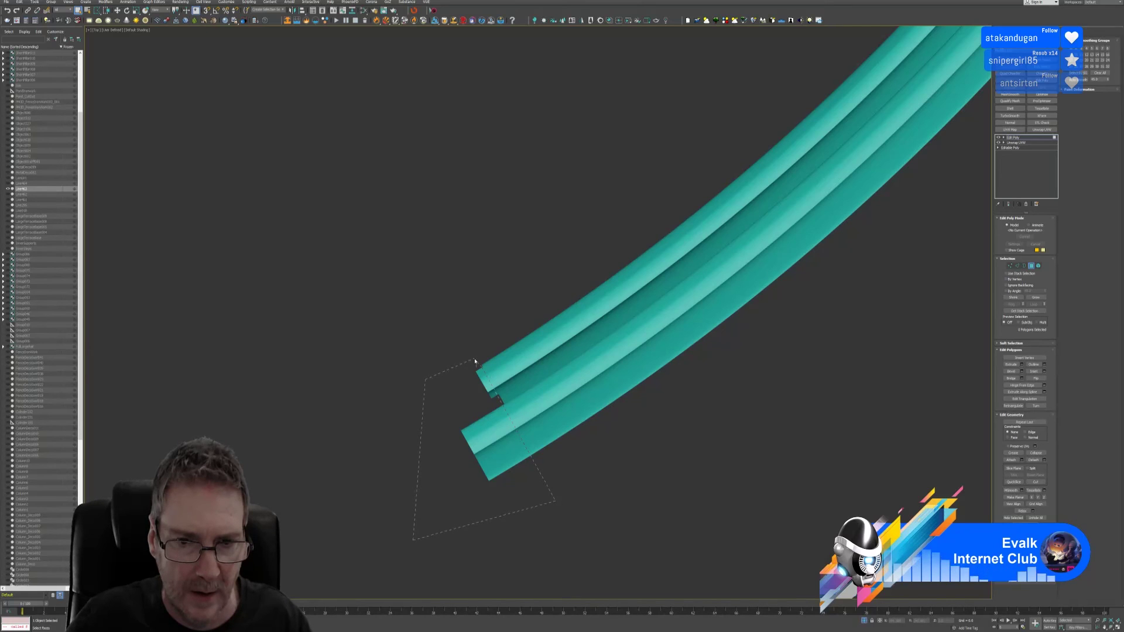
click(475, 361)
click(603, 474)
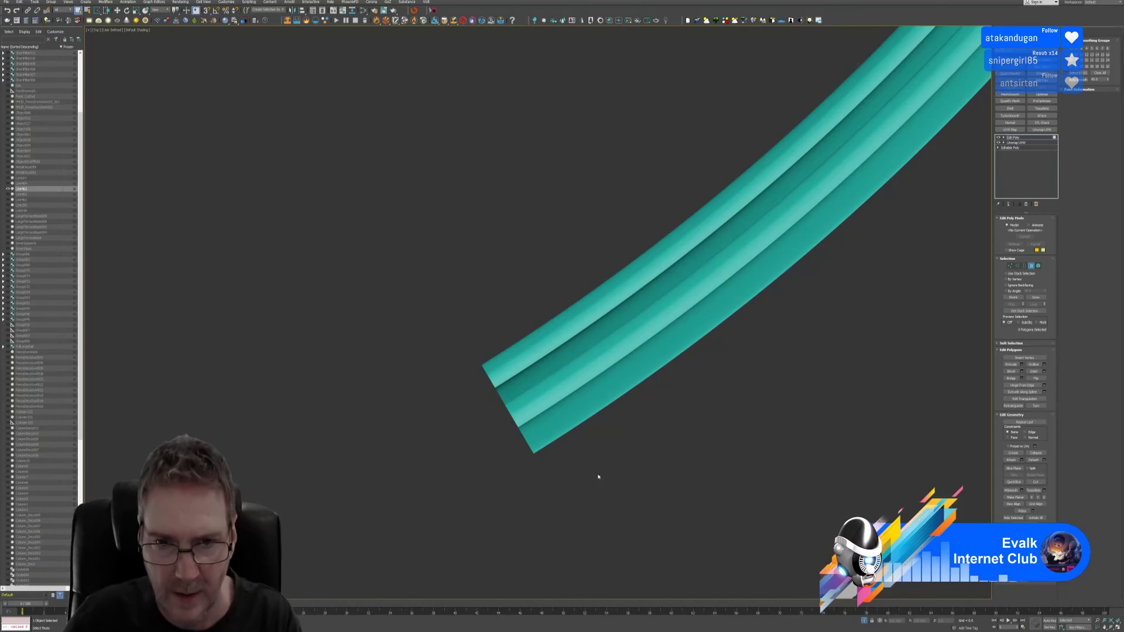
Step: Delete the protruding polygons at the lower end of the lower-left curved trim piece to leave a straight edge
scroll(527, 457, down, 5)
scroll(527, 474, down, 2)
middle_drag(504, 486, 665, 447)
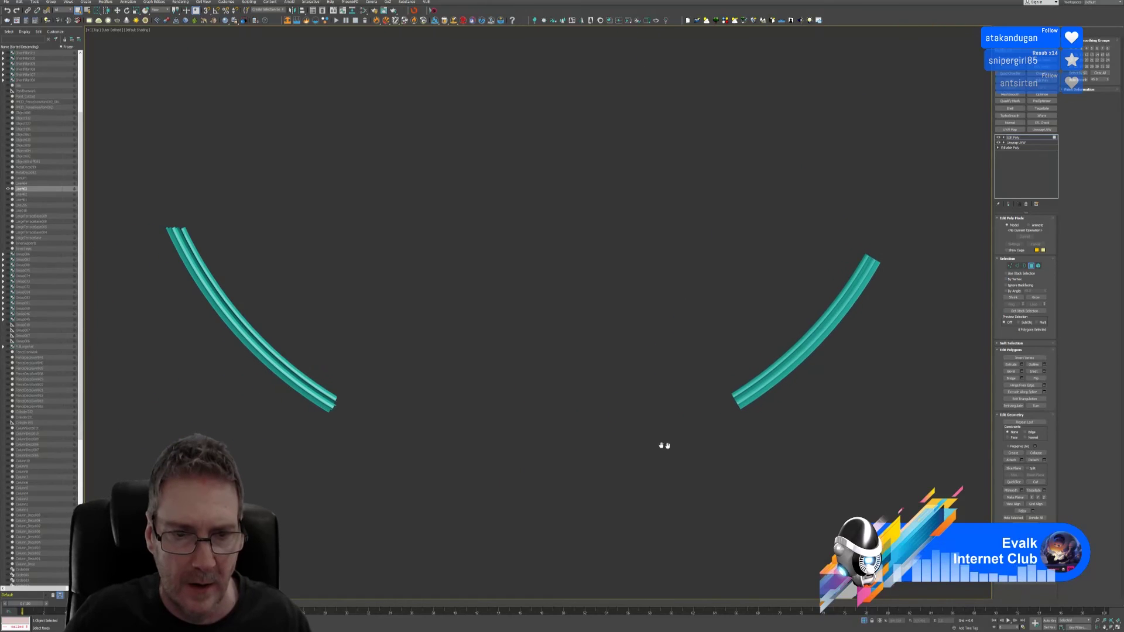
middle_drag(292, 381, 397, 381)
scroll(487, 388, up, 4)
scroll(486, 387, up, 2)
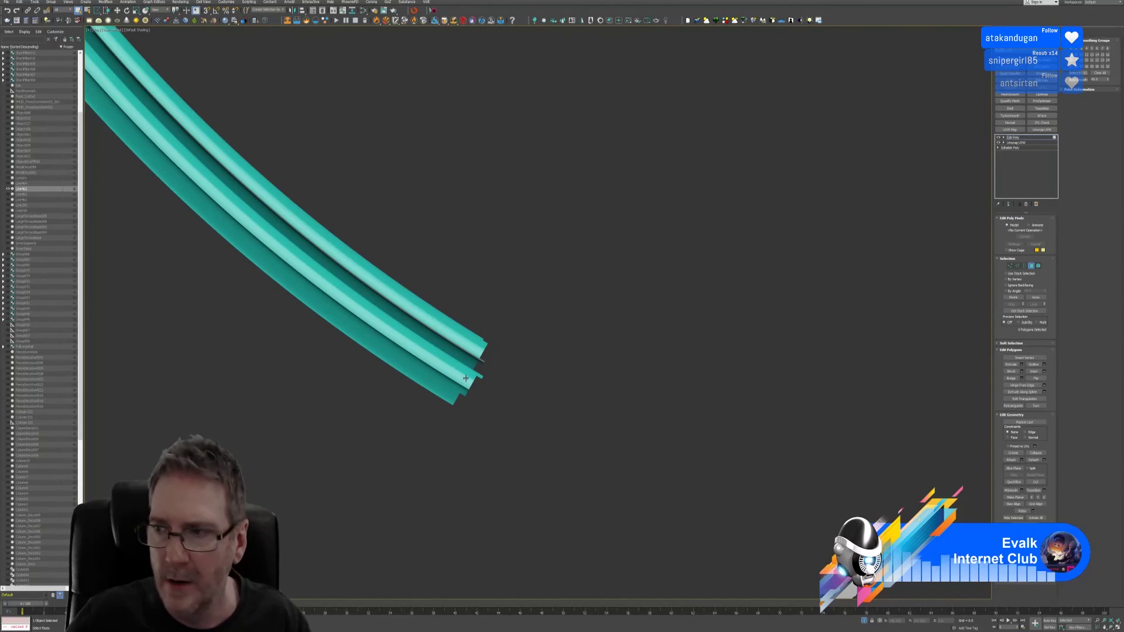
scroll(466, 378, up, 1)
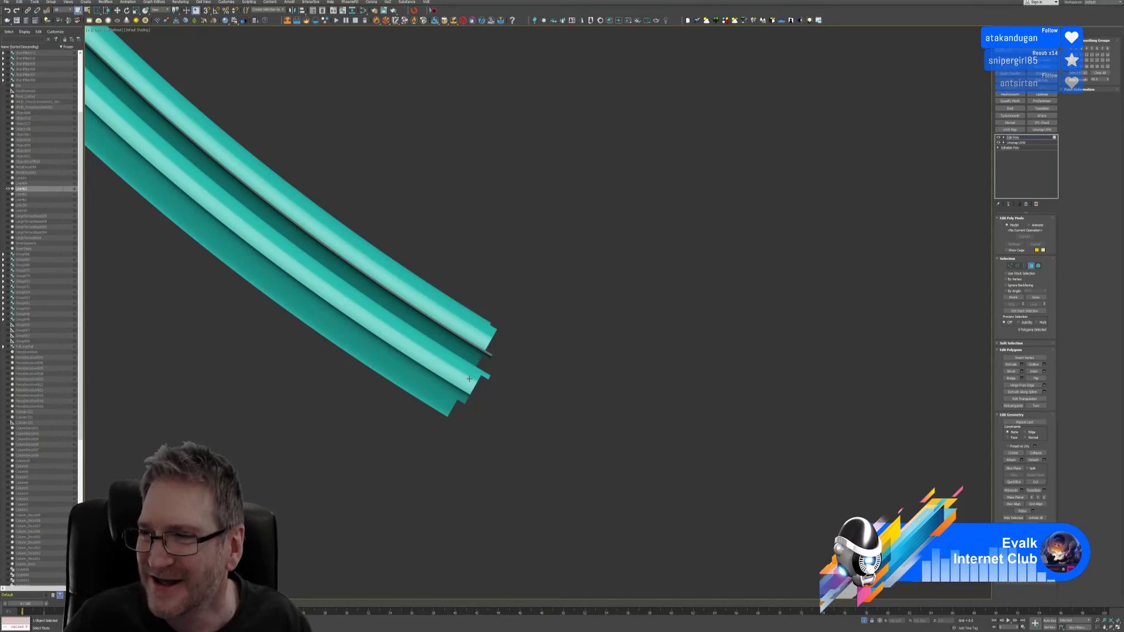
scroll(514, 349, down, 1)
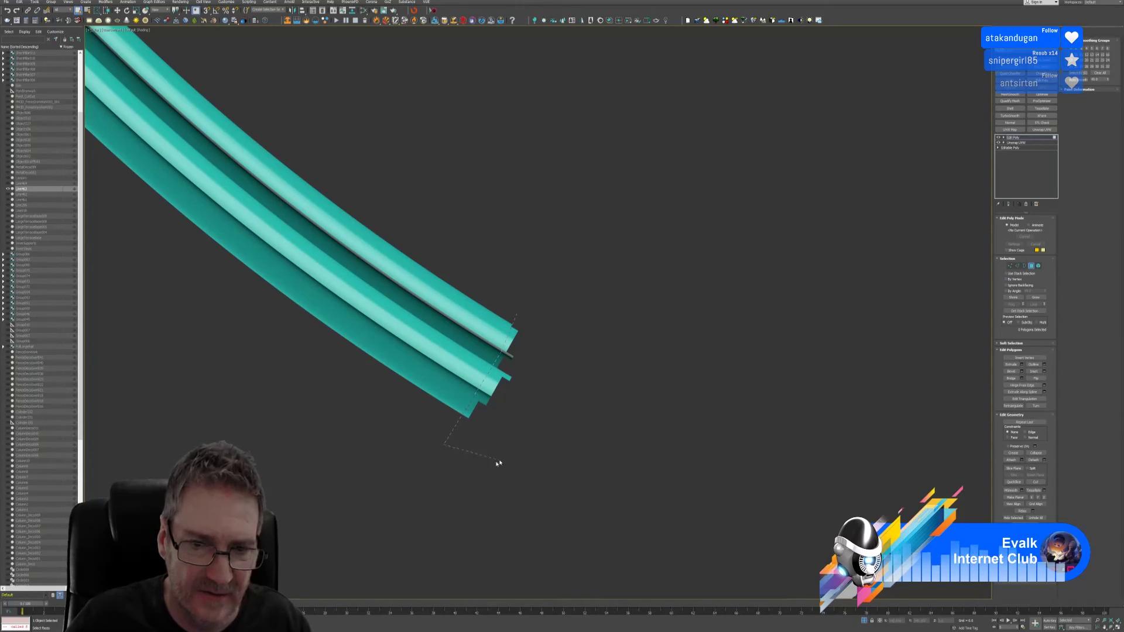
click(560, 346)
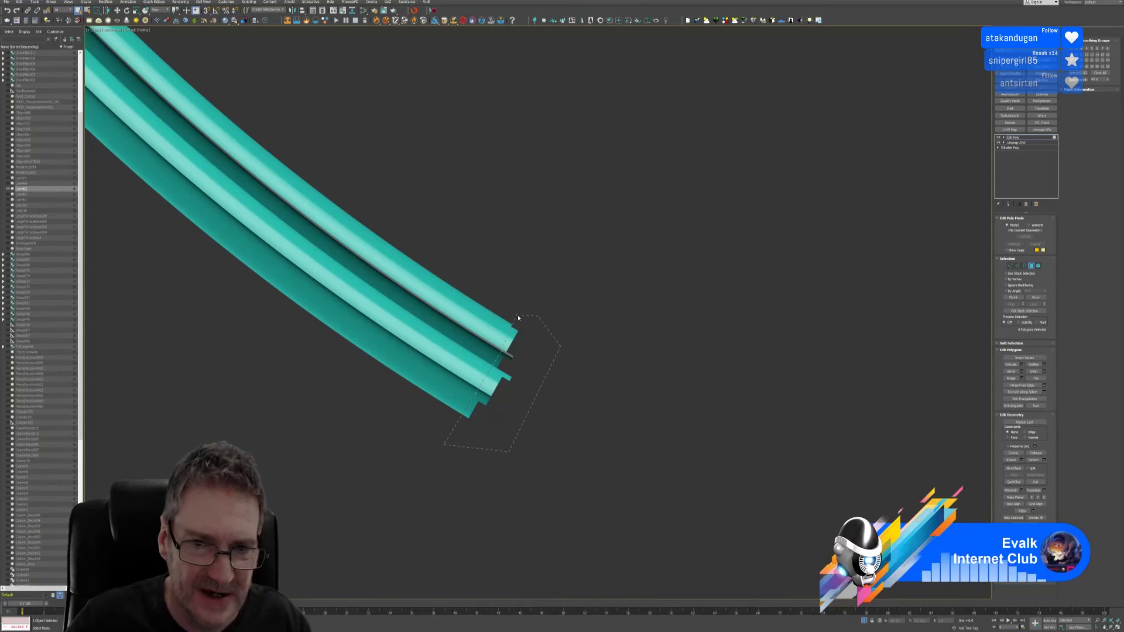
click(518, 318)
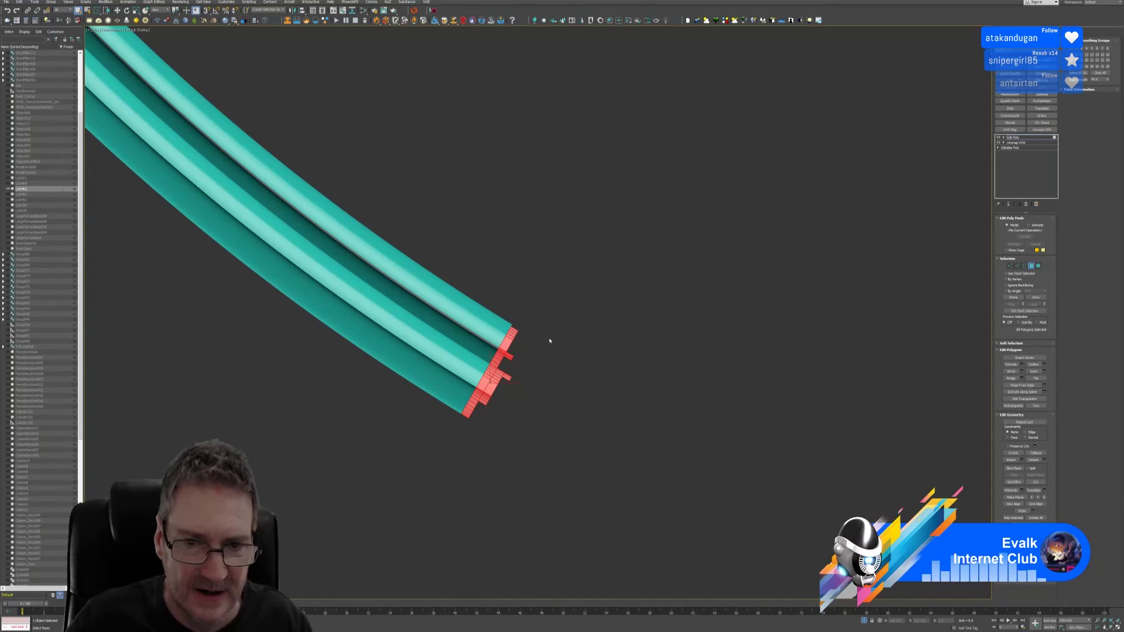
middle_drag(550, 340, 585, 388)
key(Delete)
scroll(525, 321, down, 2)
scroll(551, 378, down, 2)
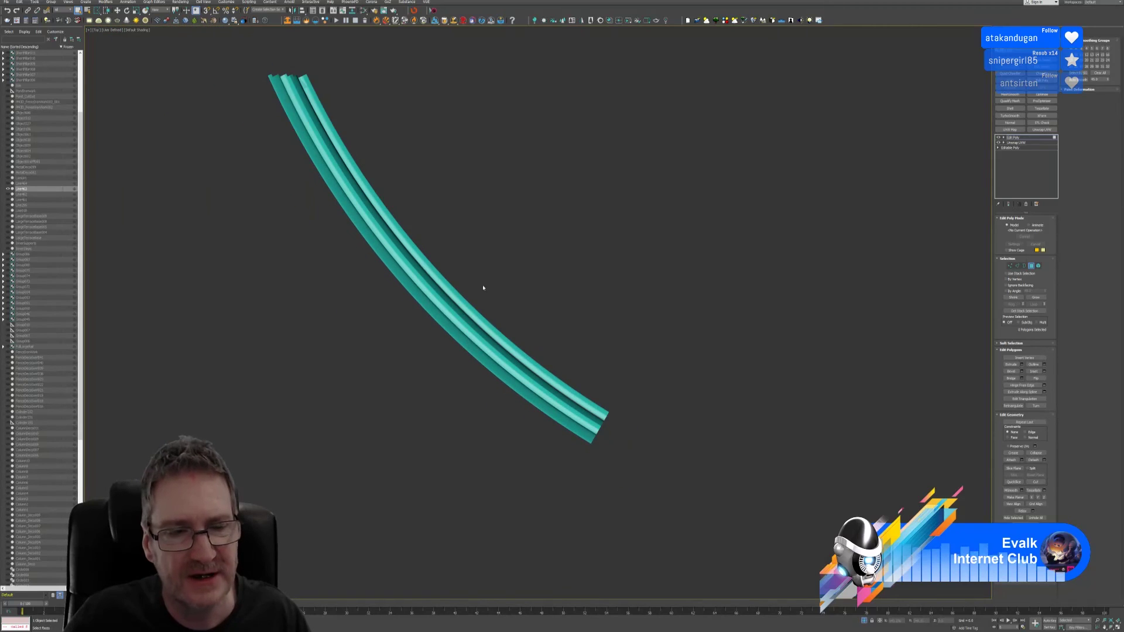
middle_drag(483, 285, 527, 384)
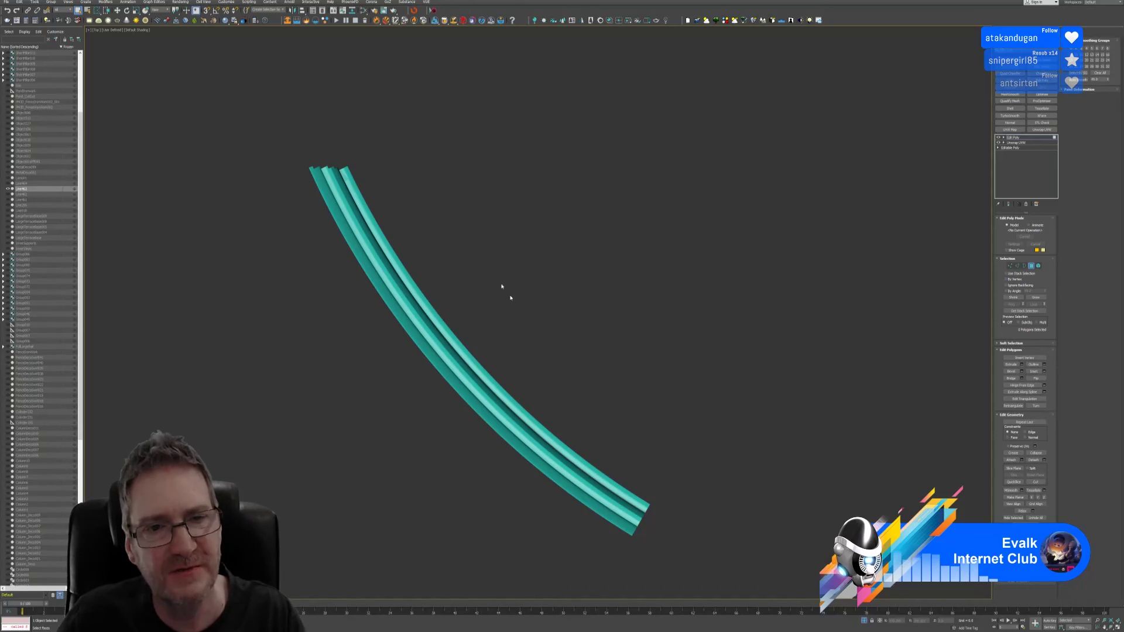
middle_drag(414, 216, 525, 296)
scroll(453, 257, up, 2)
scroll(452, 257, up, 1)
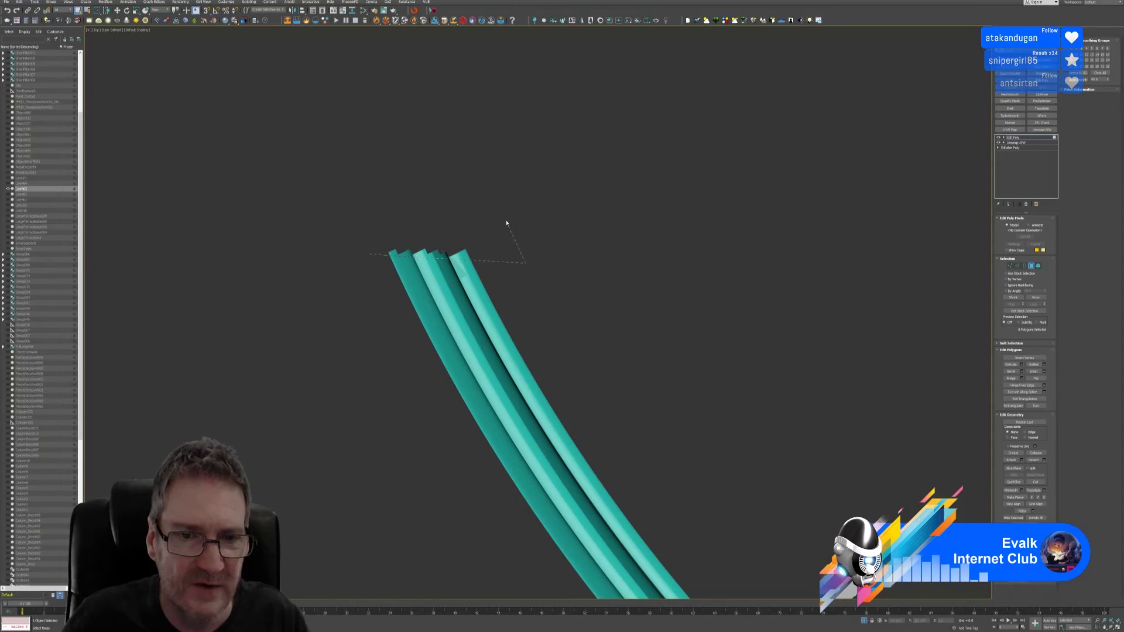
drag(383, 218, 374, 249)
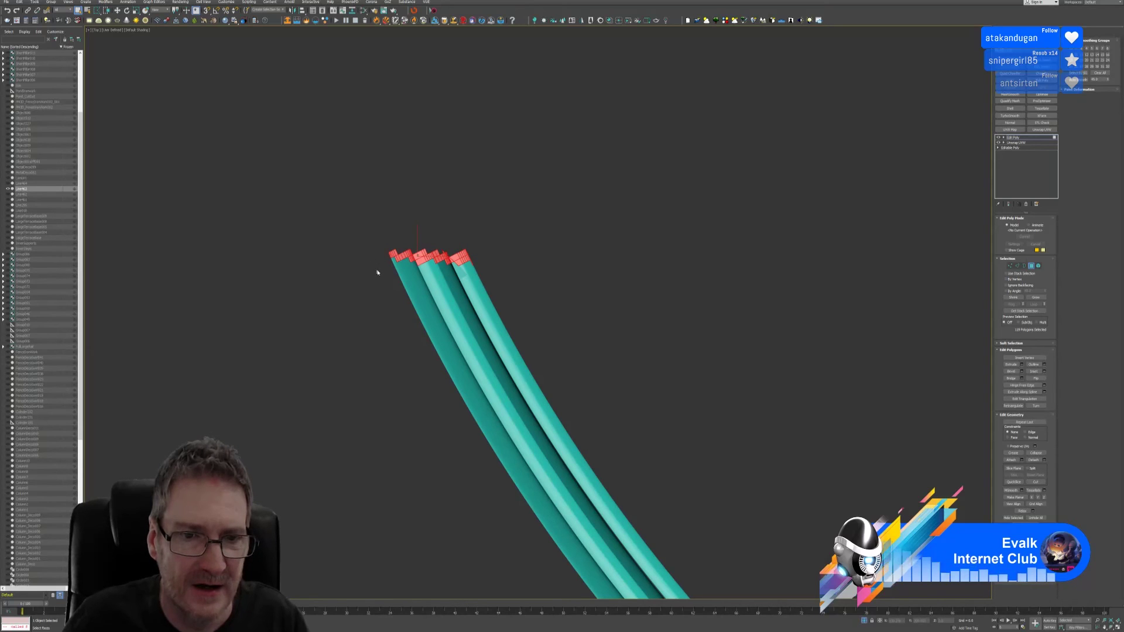
alt+middle_drag(391, 266, 430, 253)
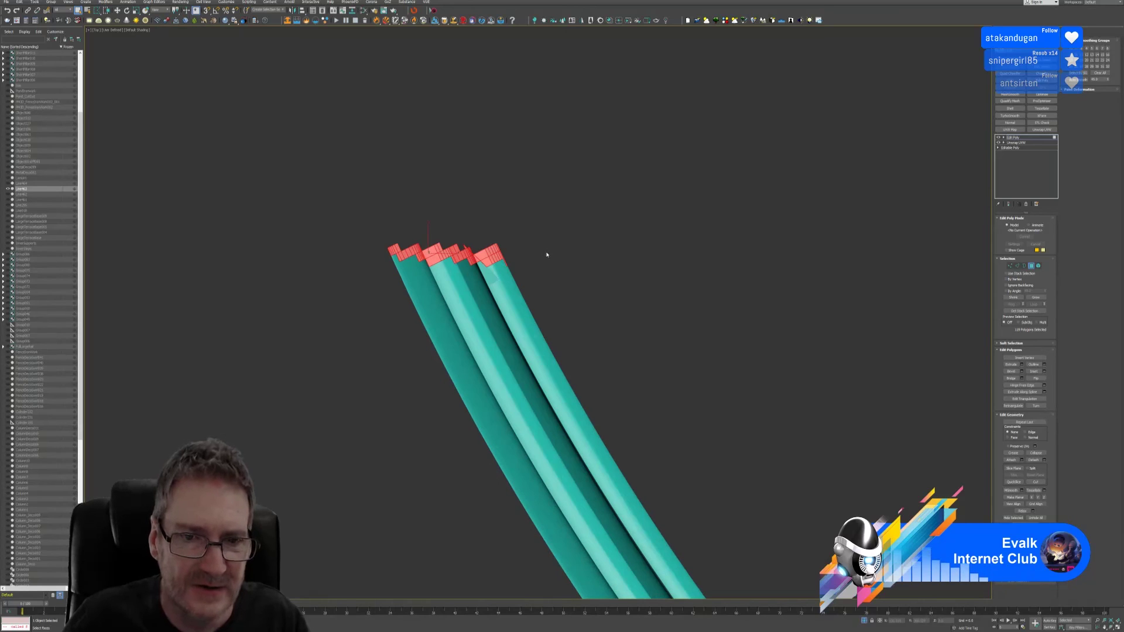
click(524, 256)
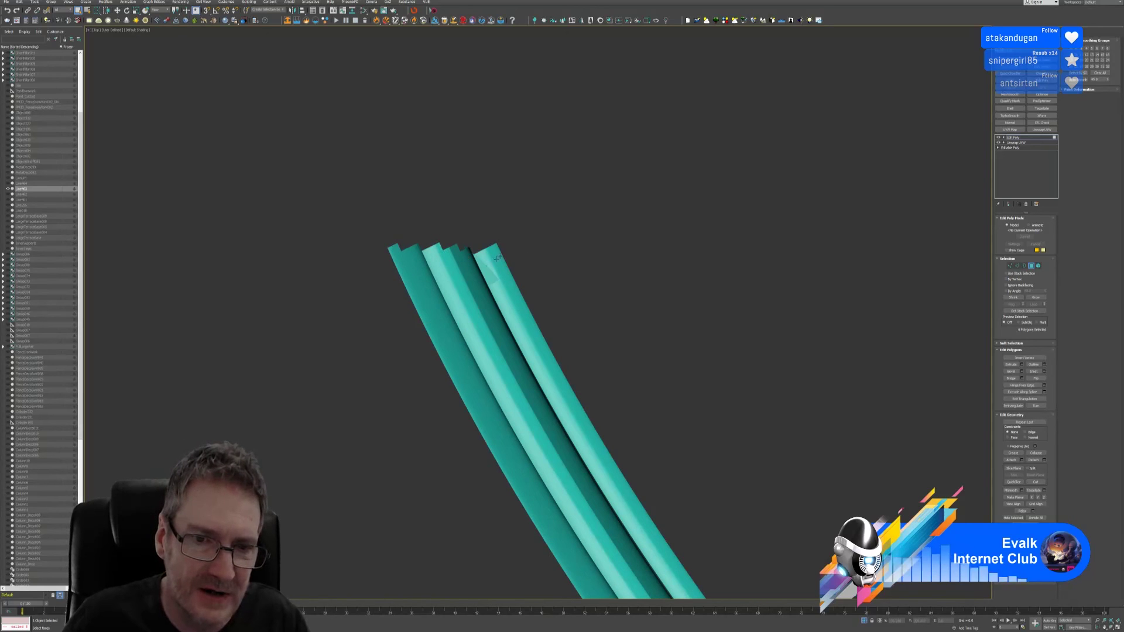
Step: Delete the uneven polygons at the upper end of the lower-left curved trim piece, first deselecting those behind the straight cut line
drag(510, 252, 391, 319)
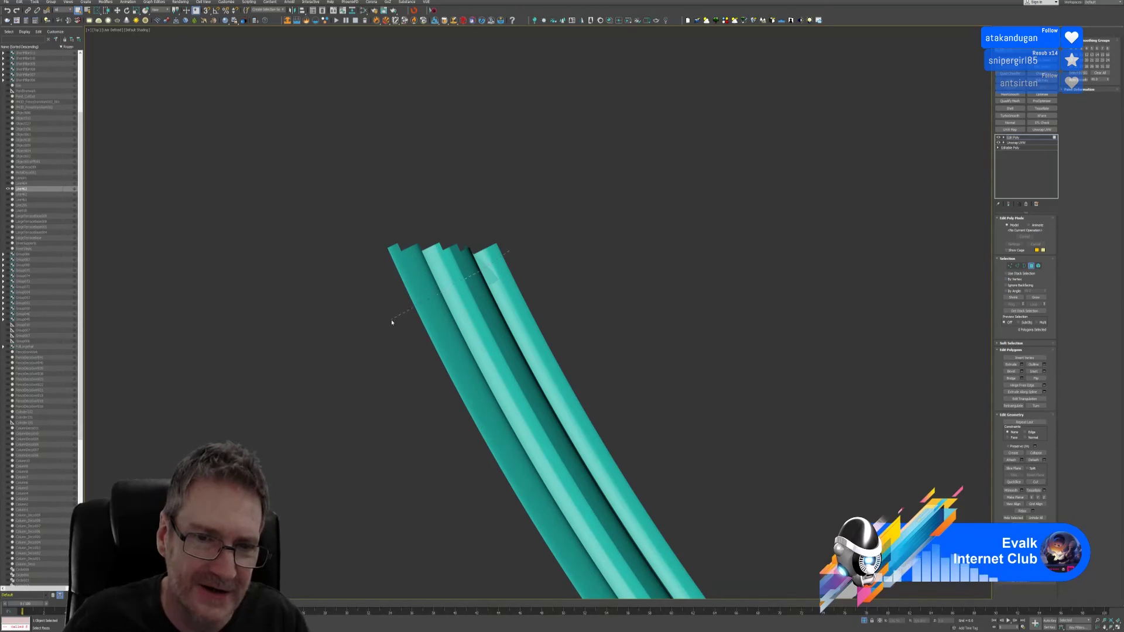
click(509, 254)
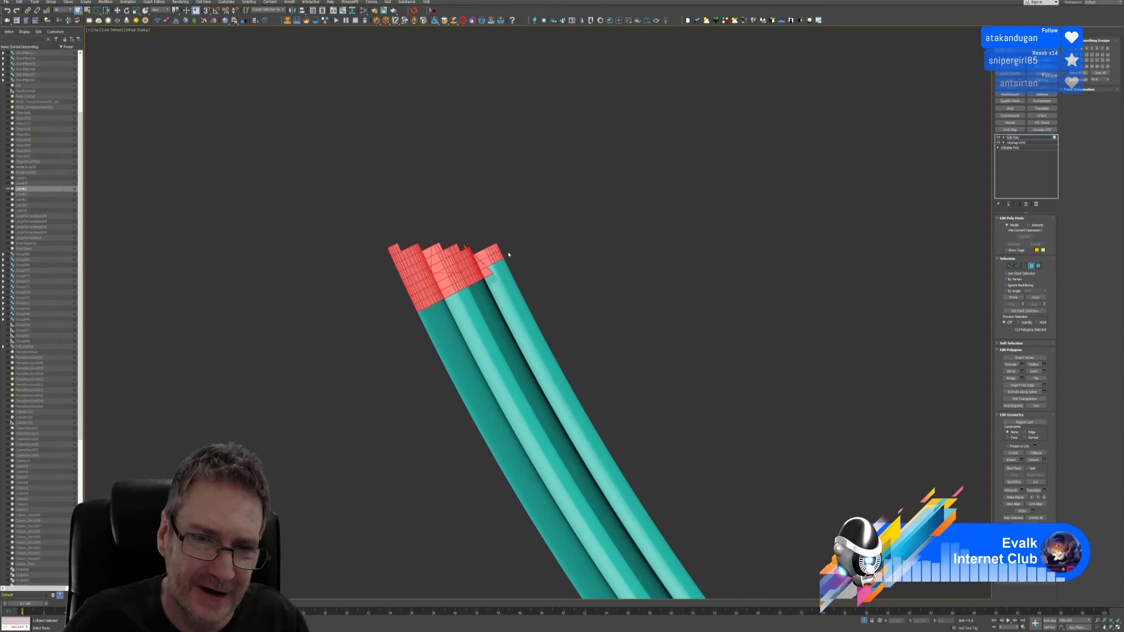
drag(363, 434, 580, 264)
click(508, 264)
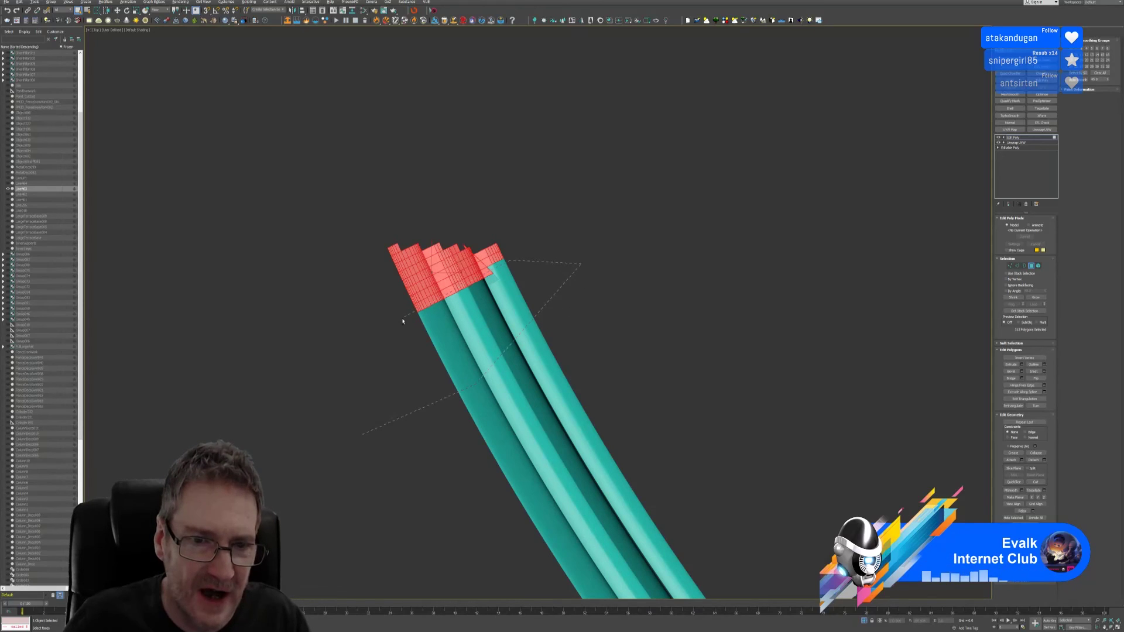
click(394, 321)
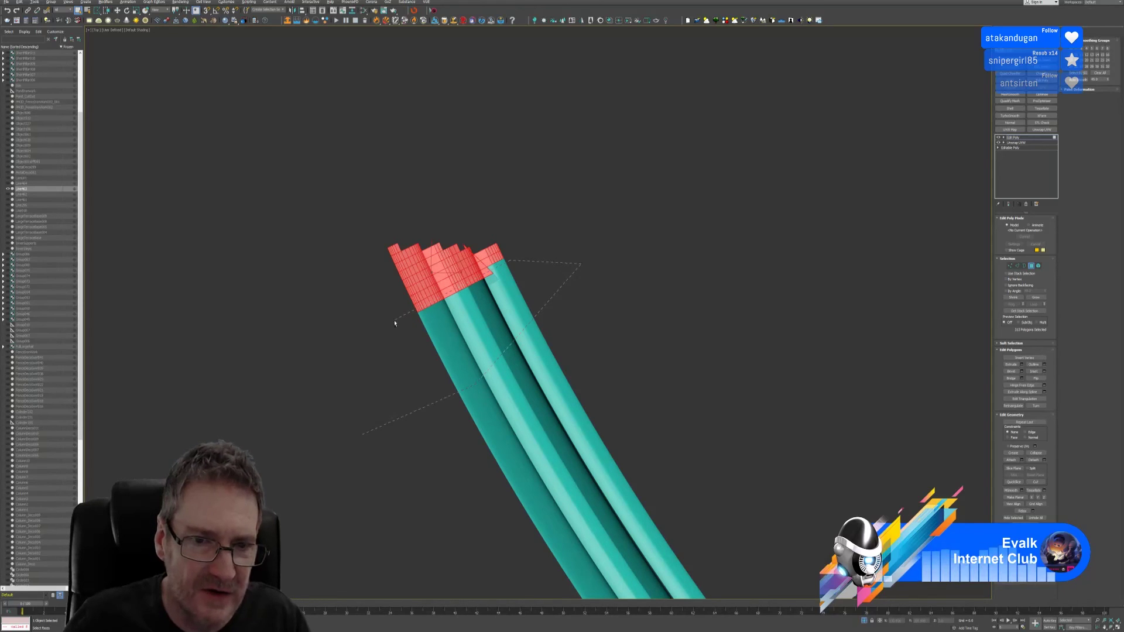
click(364, 434)
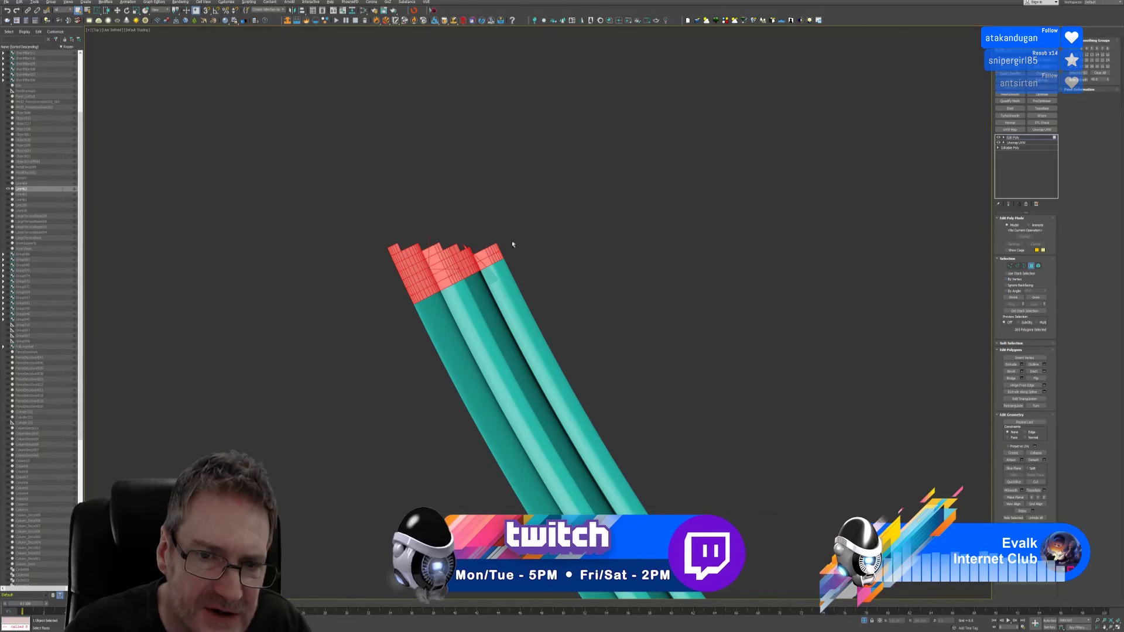
mouse_move(378, 309)
mouse_down()
mouse_move(402, 349)
mouse_move(538, 286)
mouse_move(509, 244)
mouse_up()
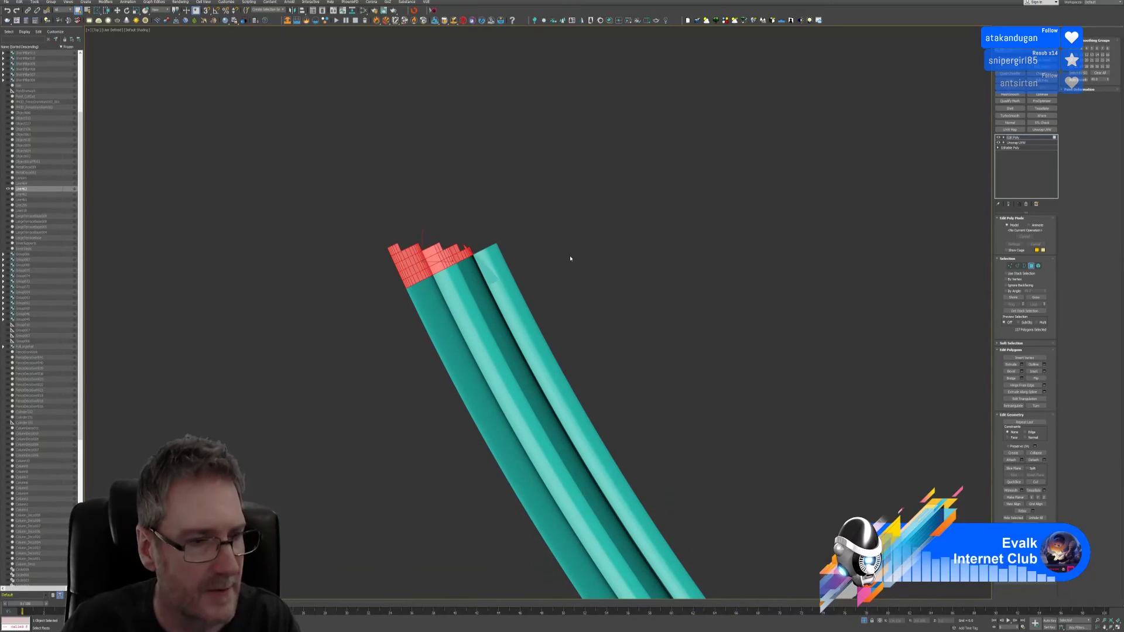
key(Delete)
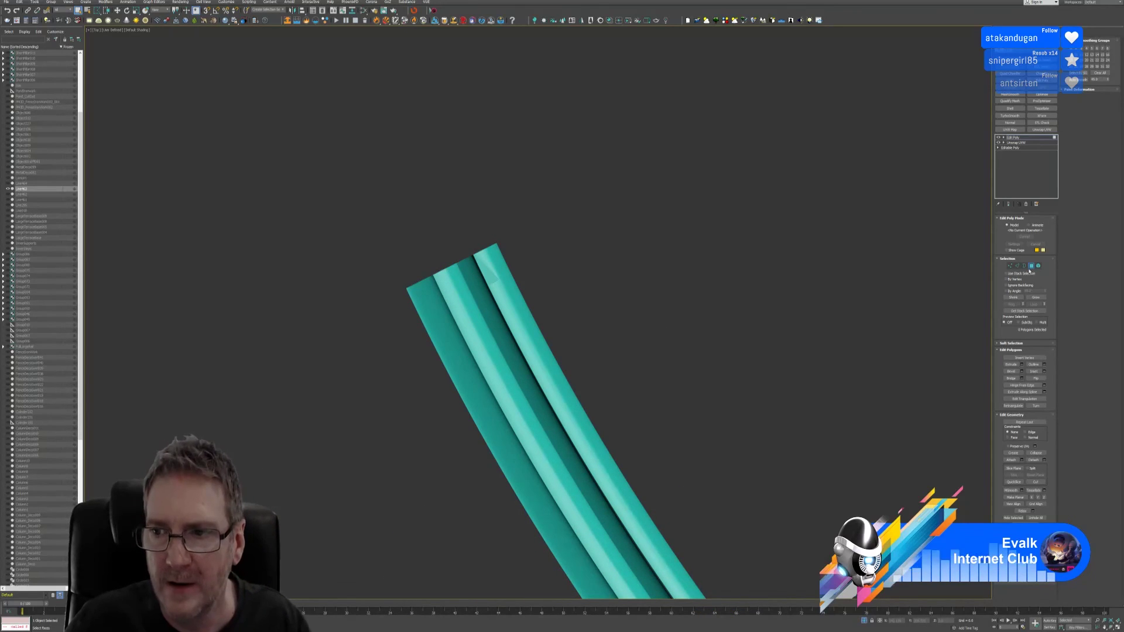
Step: Leave polygon editing and restore the four-viewport layout with all the trimmed curved pieces in view
scroll(718, 364, down, 5)
middle_drag(723, 367, 547, 347)
scroll(591, 376, down, 2)
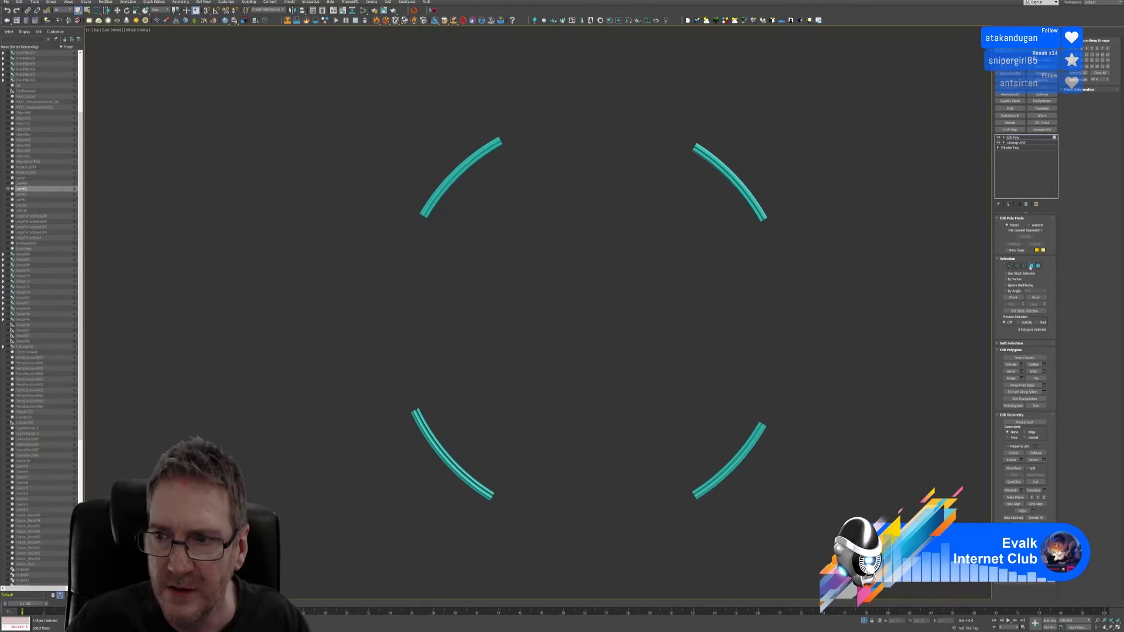
click(1031, 266)
click(1115, 627)
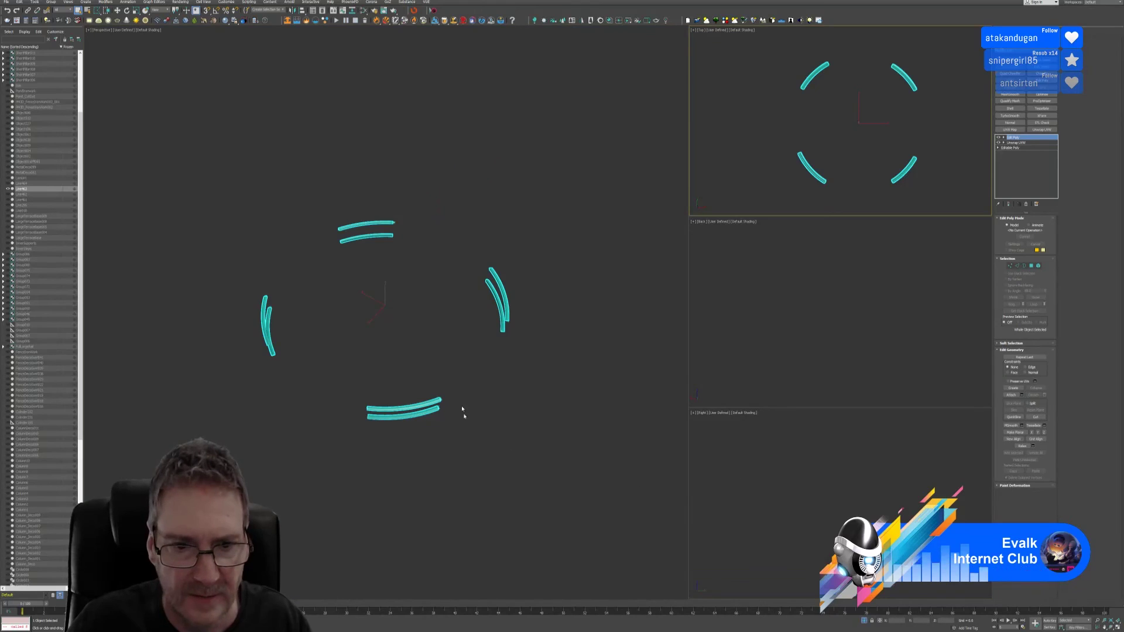
Step: Cap the open borders at the upper ends of the stacked upper-right curved trim pieces
alt+middle_drag(463, 412, 359, 291)
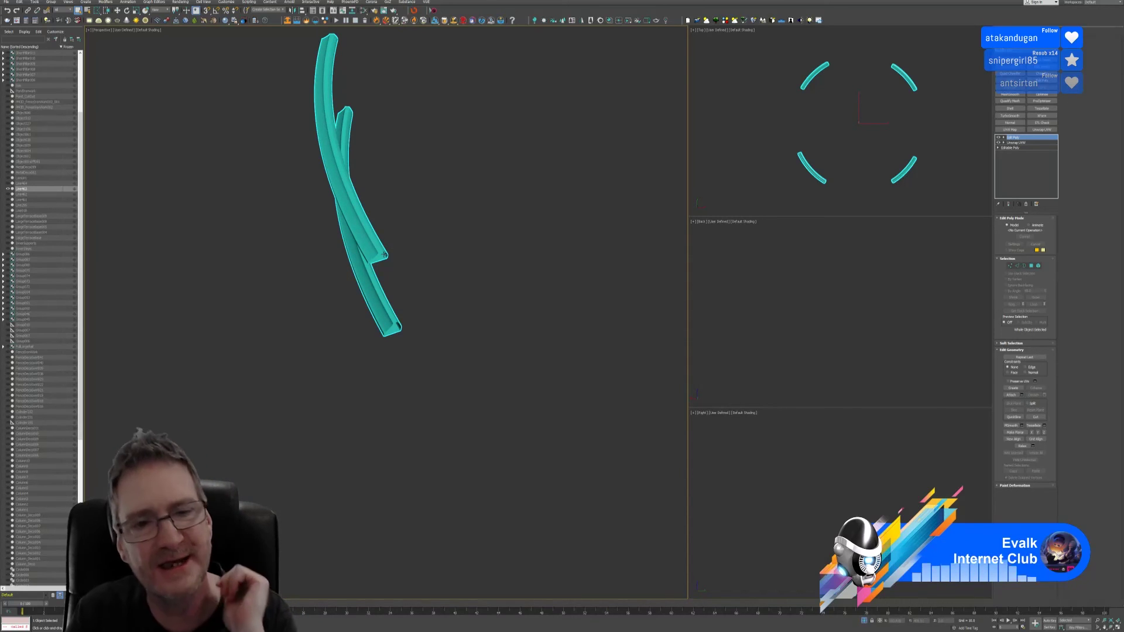
scroll(385, 256, up, 10)
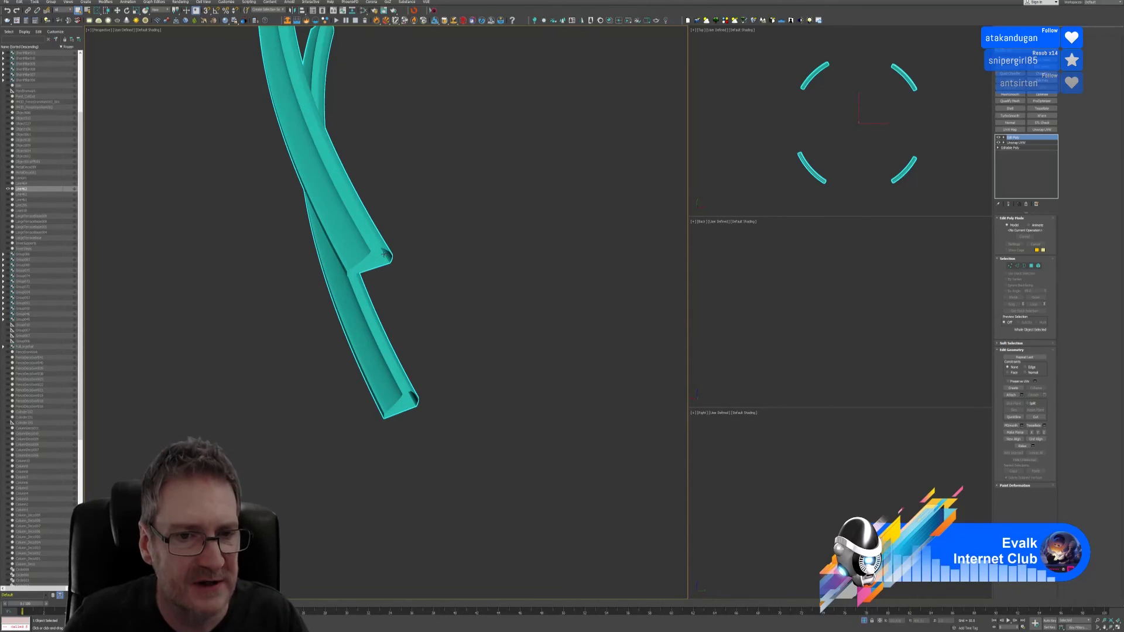
middle_drag(443, 234, 484, 227)
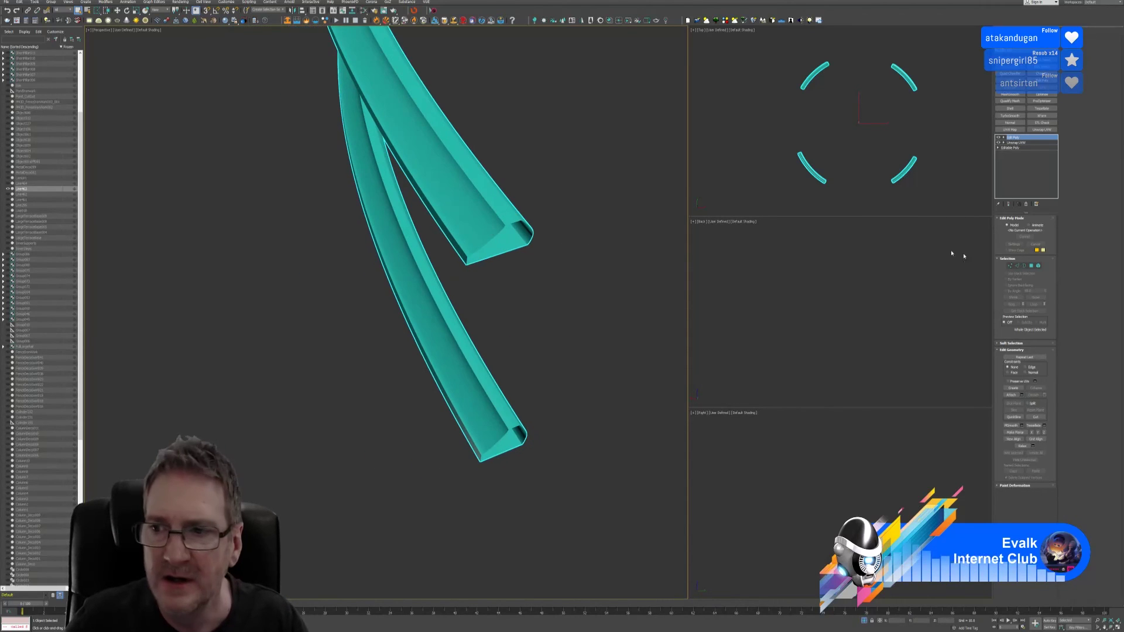
click(1024, 266)
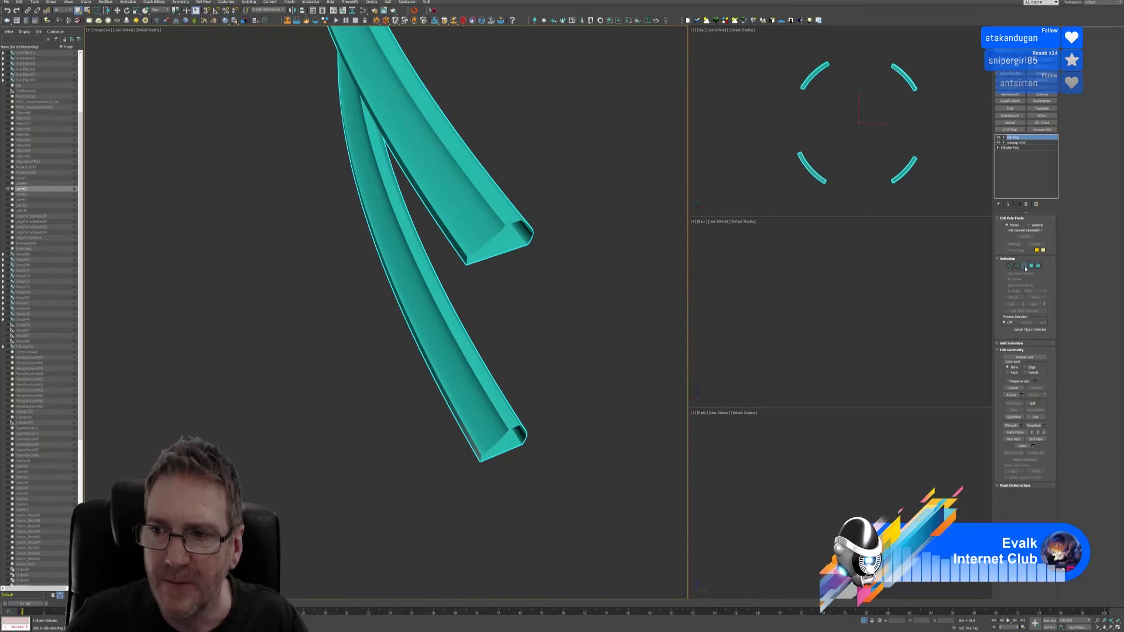
click(493, 238)
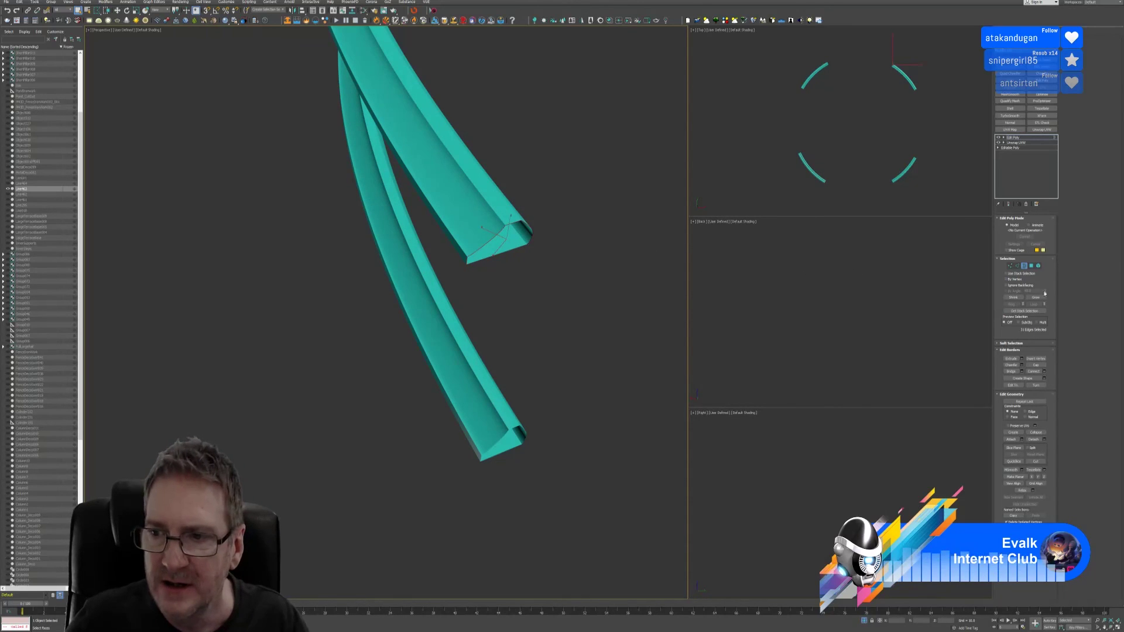
click(1036, 365)
middle_drag(592, 453, 550, 359)
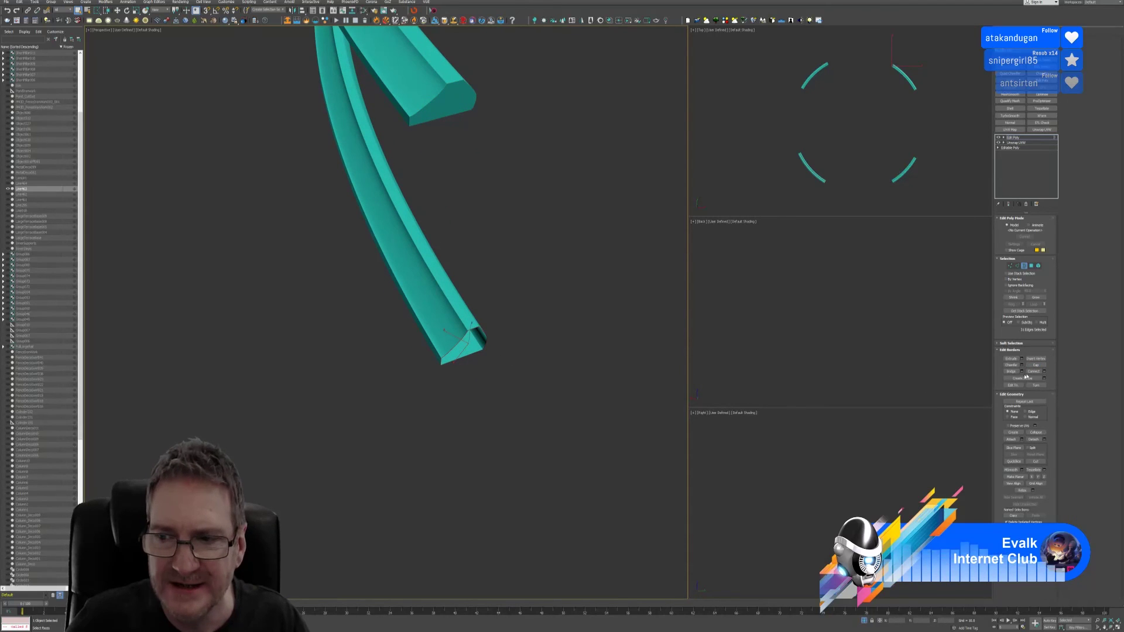
Step: Cap the open borders at the lower ends of the stacked upper-right curved trim pieces
alt+middle_drag(513, 347, 428, 323)
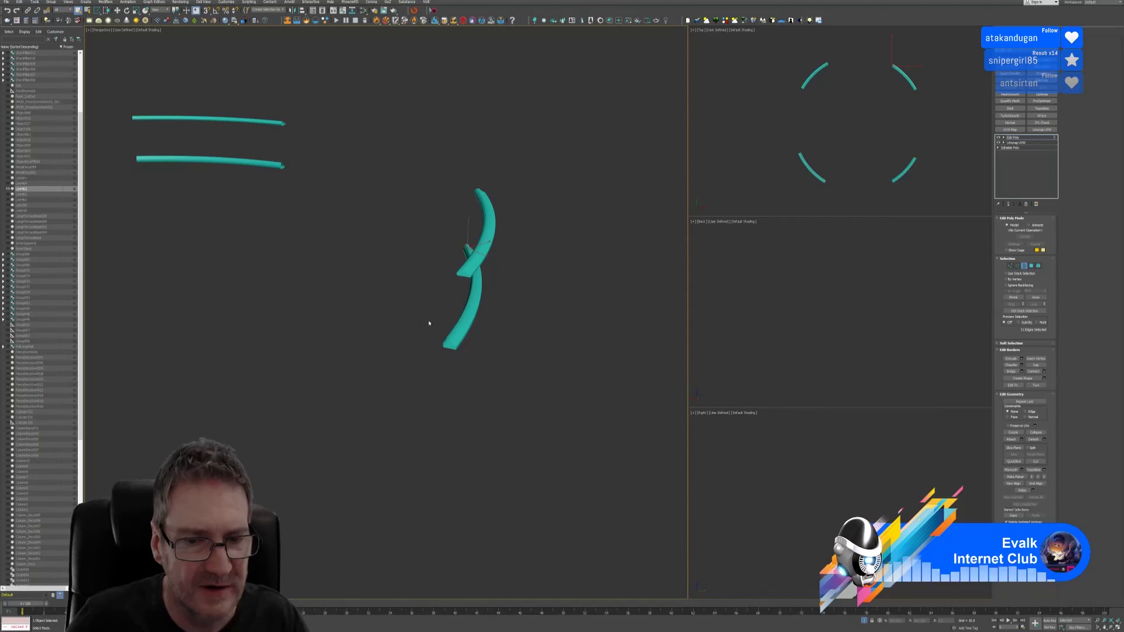
scroll(452, 286, up, 4)
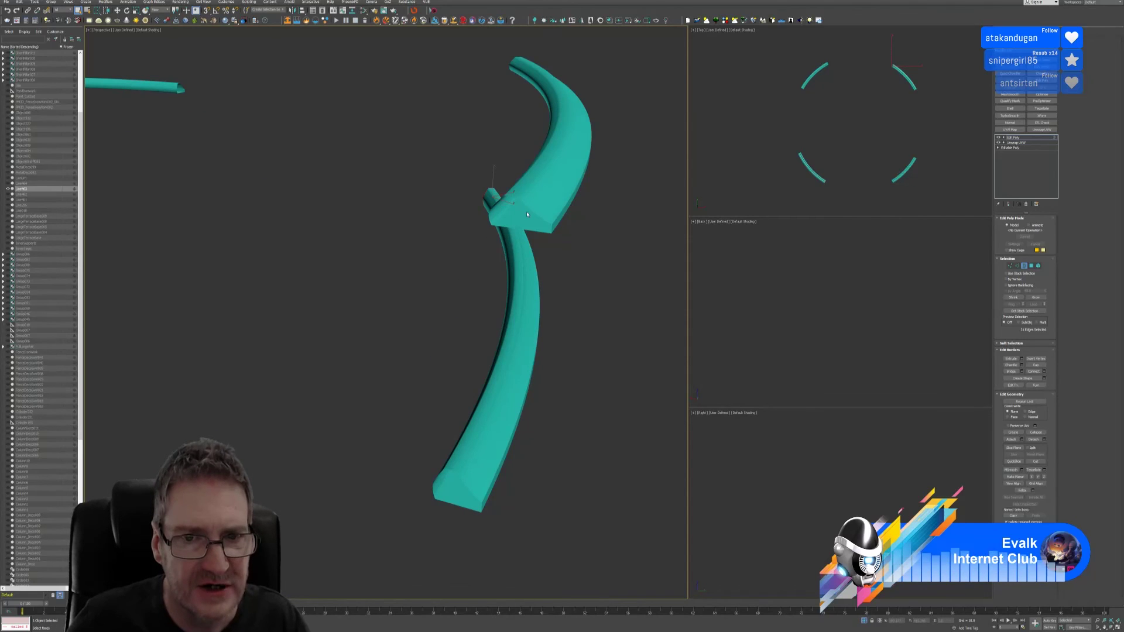
click(532, 225)
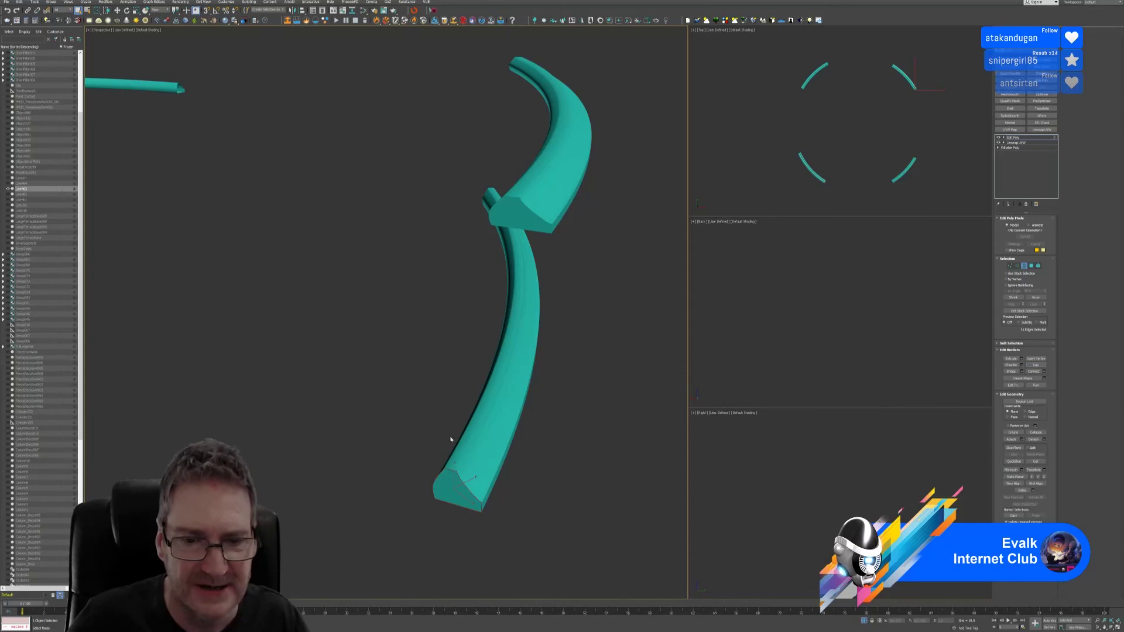
Step: Cap the open border at the upper end of the upper piece in the lower-right pair of curved trims
scroll(447, 446, down, 5)
alt+middle_drag(447, 446, 289, 485)
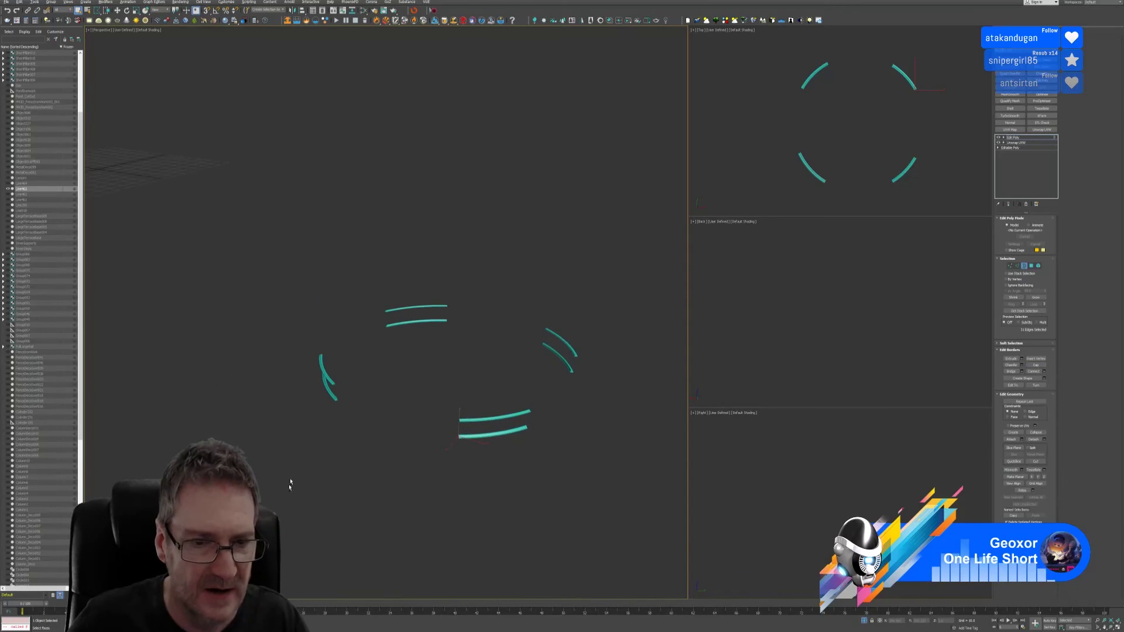
scroll(334, 391, up, 4)
scroll(336, 356, up, 3)
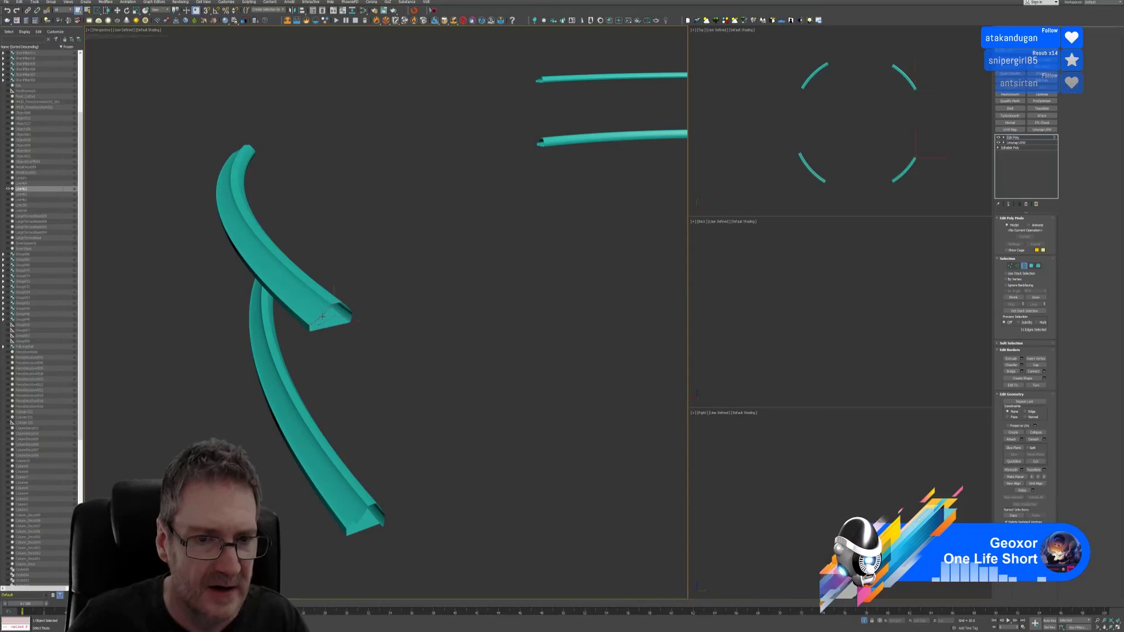
click(1037, 365)
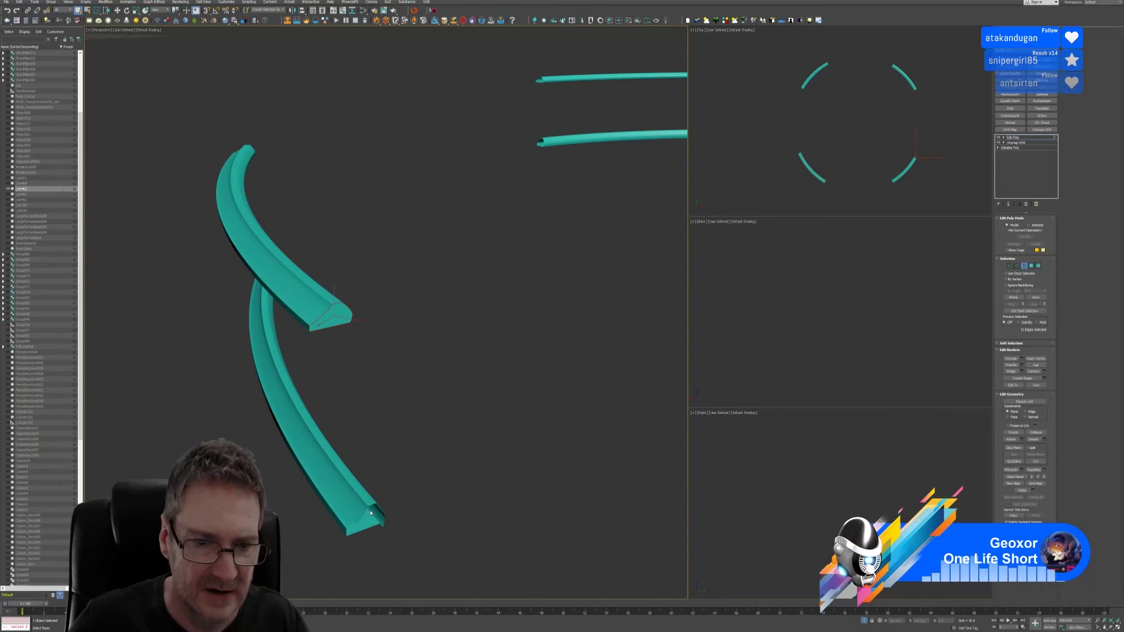
Step: Delete the uneven strip of end polygons from the lower piece of that pair, first deselecting the matching polygons on the upper piece
alt+middle_drag(387, 537, 440, 437)
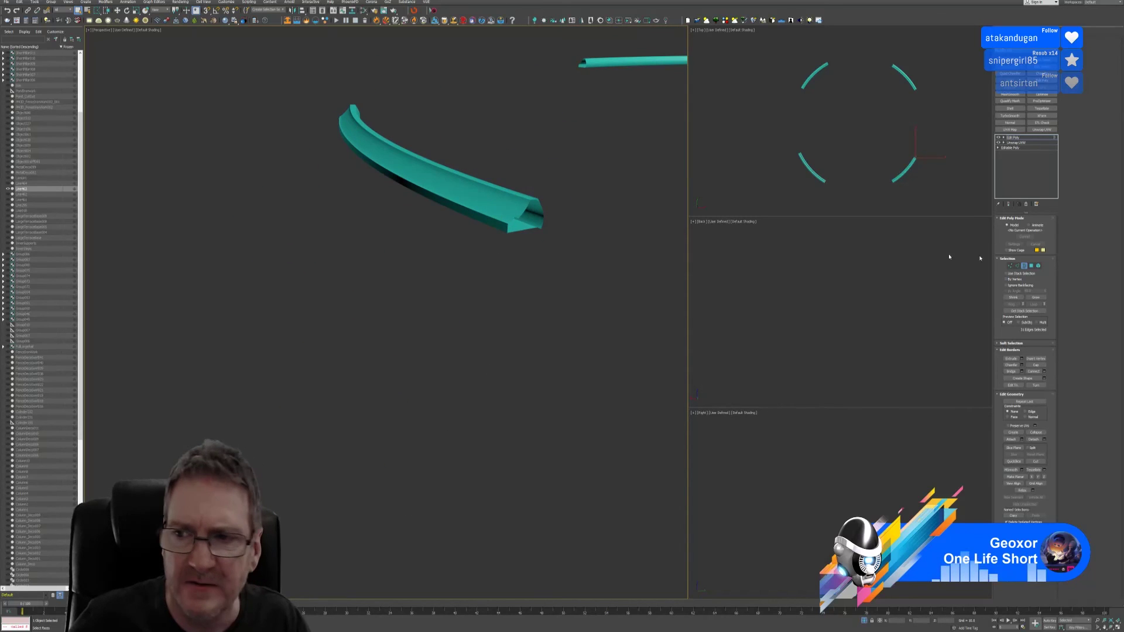
click(1032, 267)
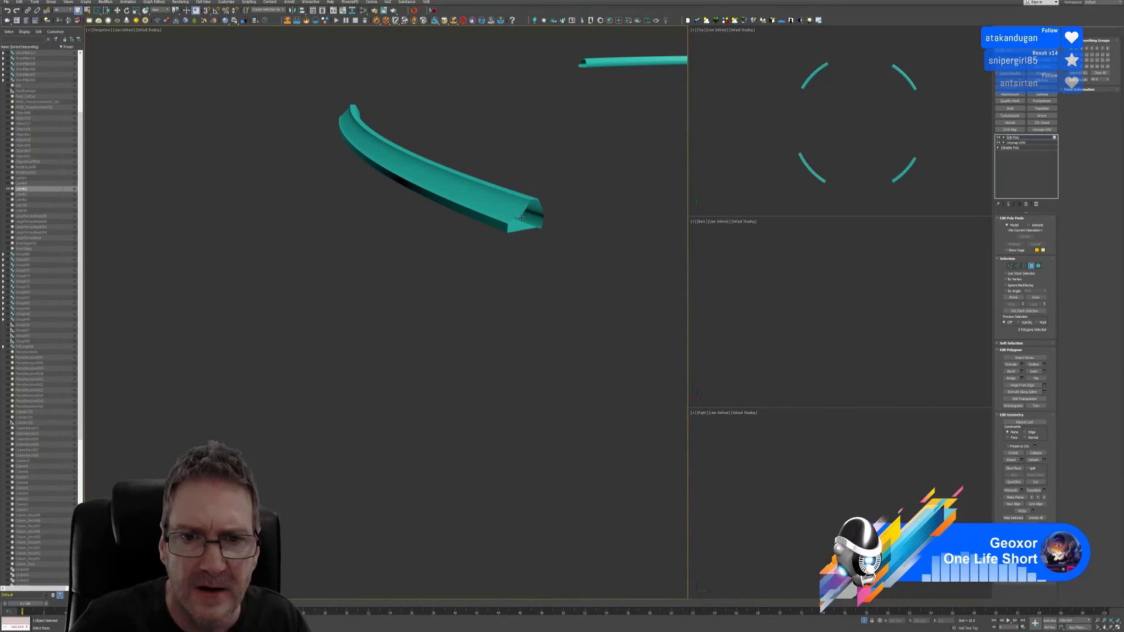
right_click(928, 169)
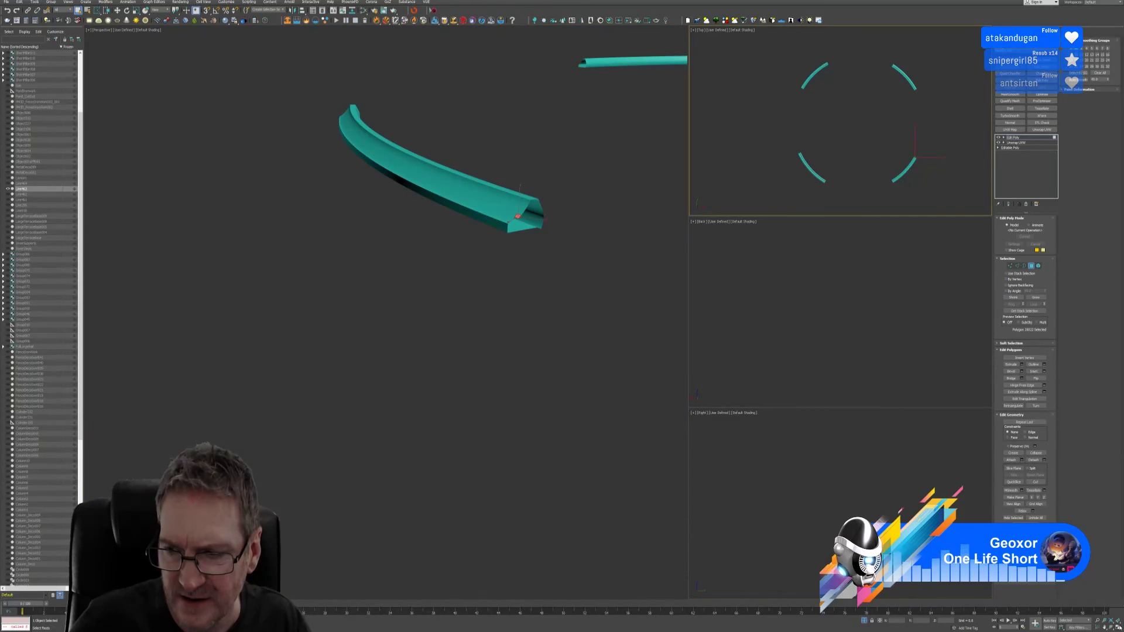
key(alt+w)
scroll(790, 447, up, 10)
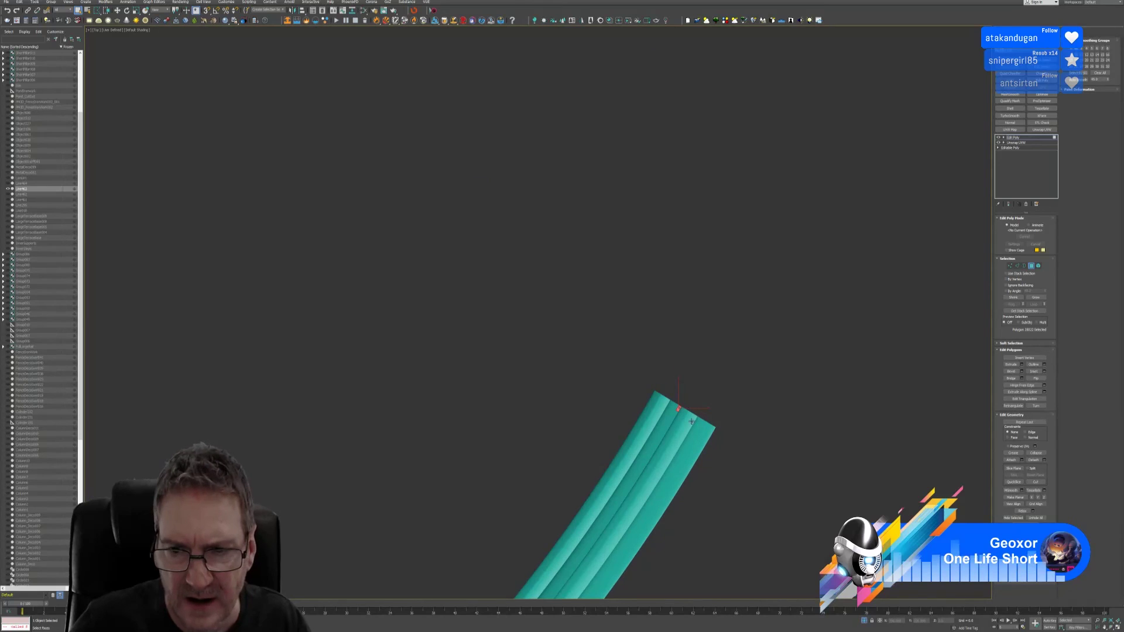
scroll(691, 421, up, 8)
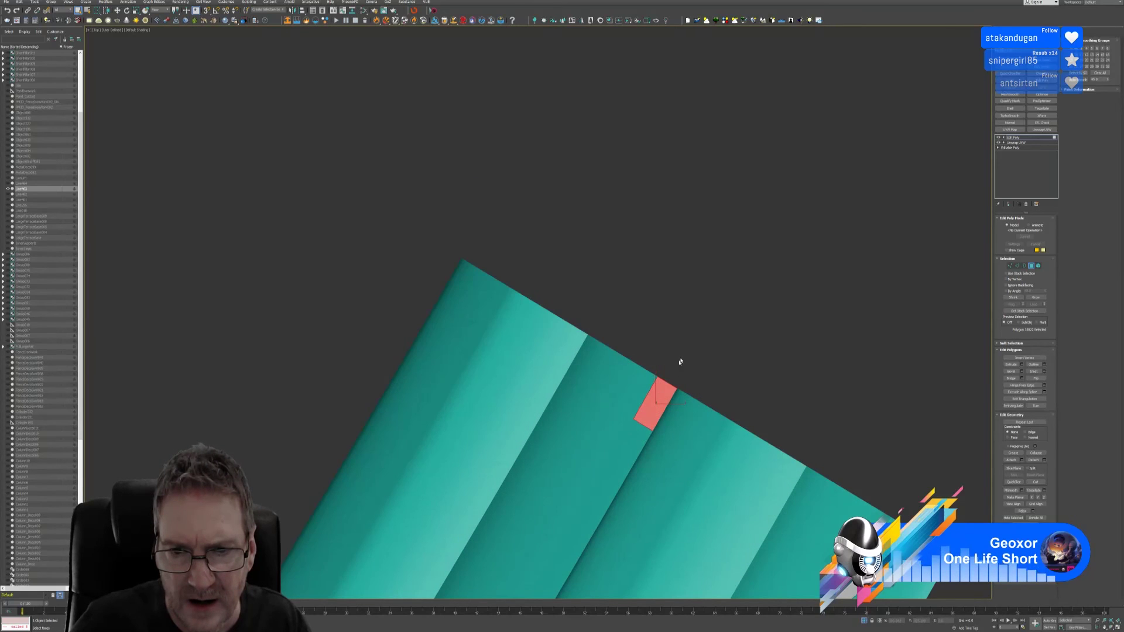
middle_drag(680, 362, 635, 321)
click(637, 324)
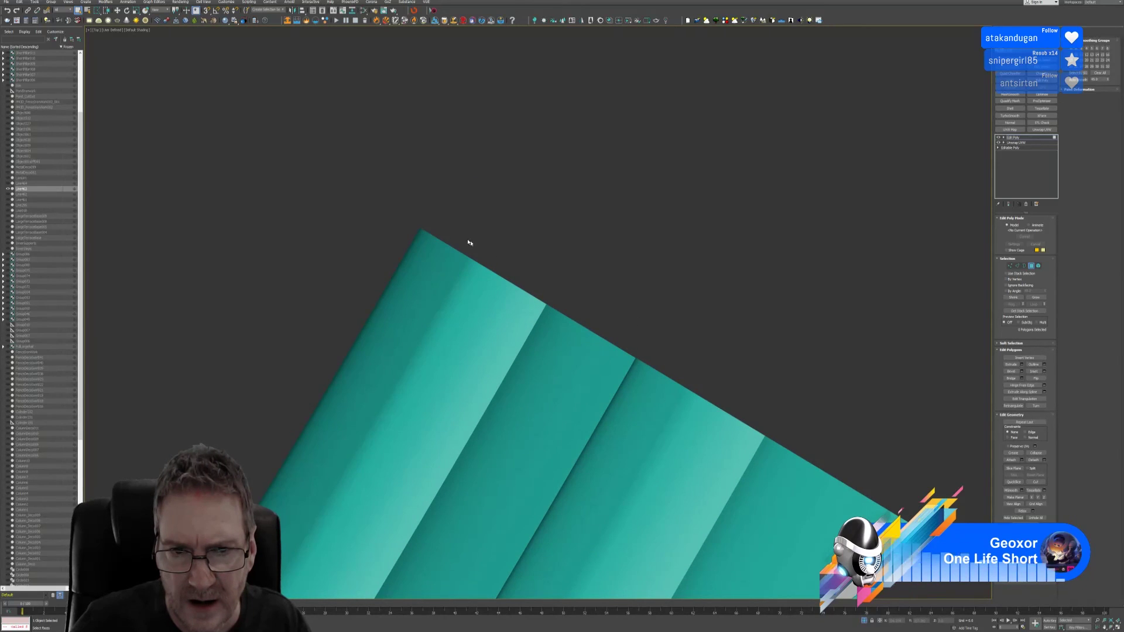
click(361, 237)
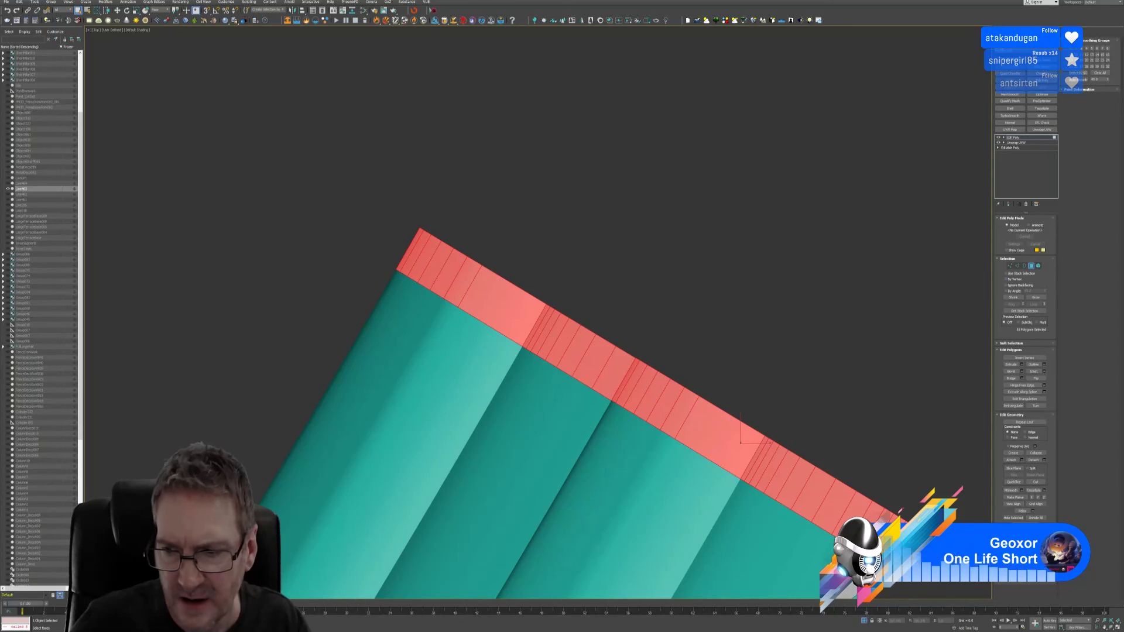
click(1117, 627)
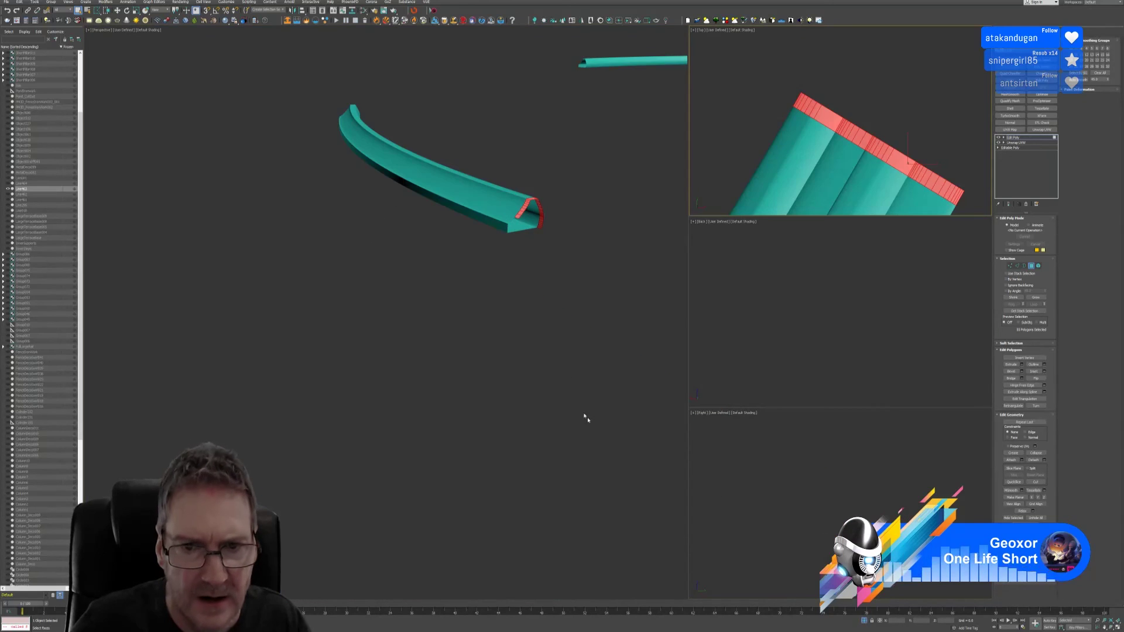
alt+middle_drag(585, 416, 480, 330)
alt+middle_drag(448, 187, 461, 219)
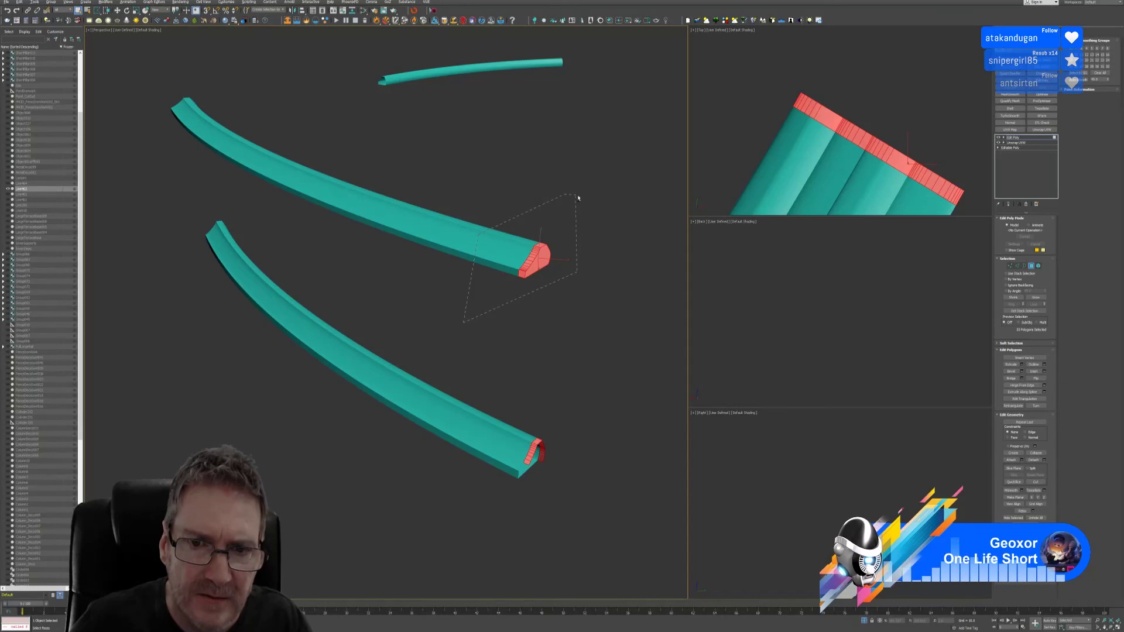
alt+middle_drag(573, 220, 540, 354)
click(541, 355)
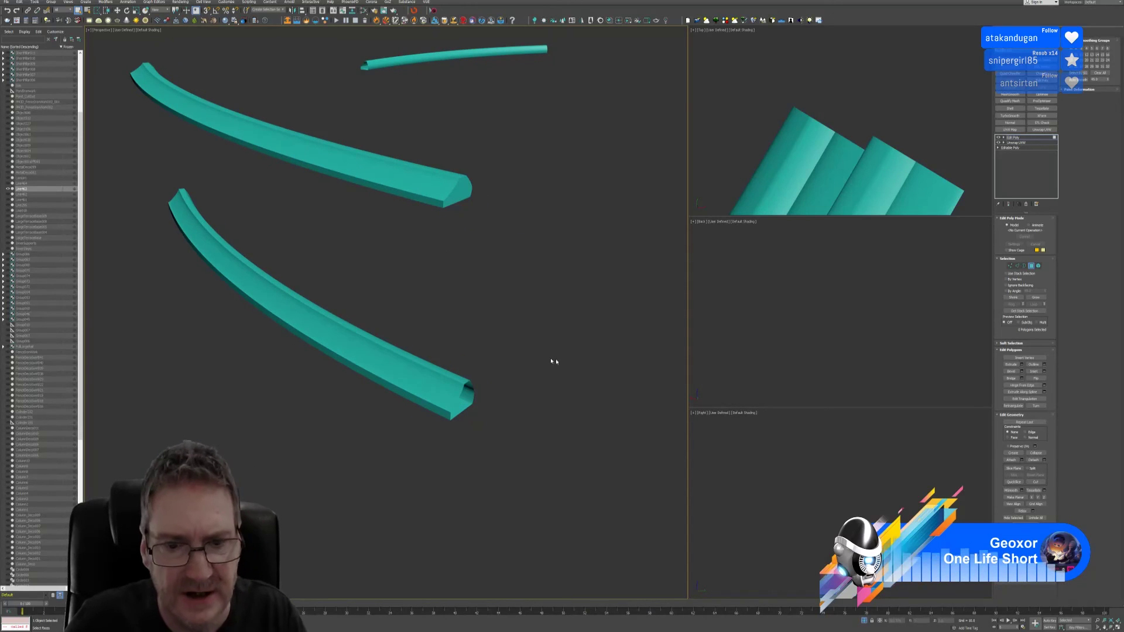
Step: Cap the open border at the newly trimmed end of the pair's lower piece
key(3)
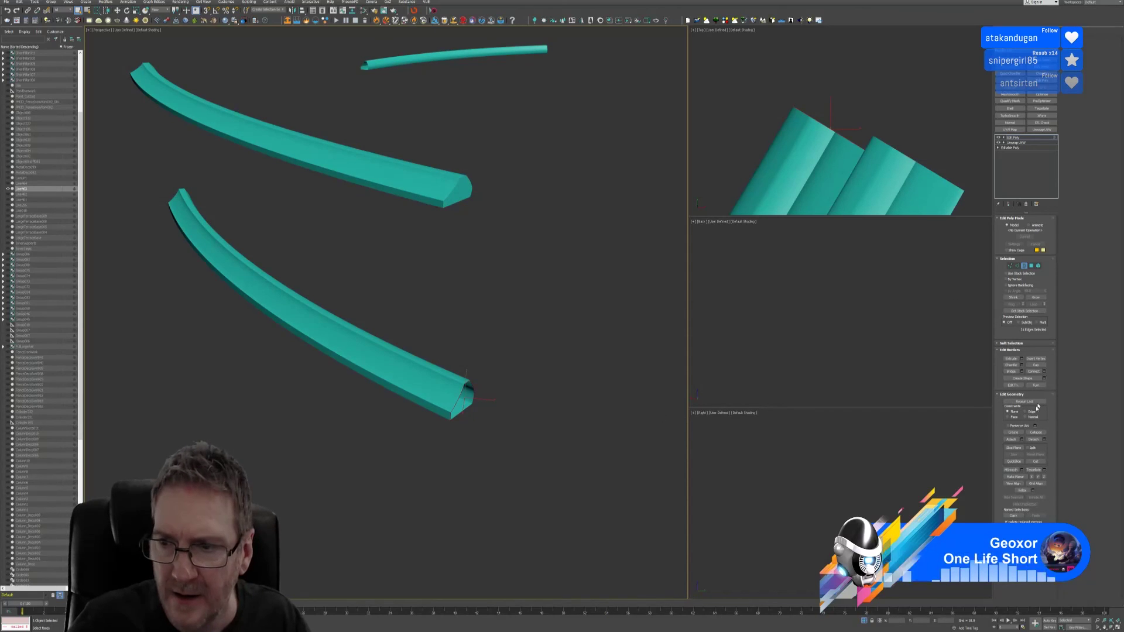
click(1036, 365)
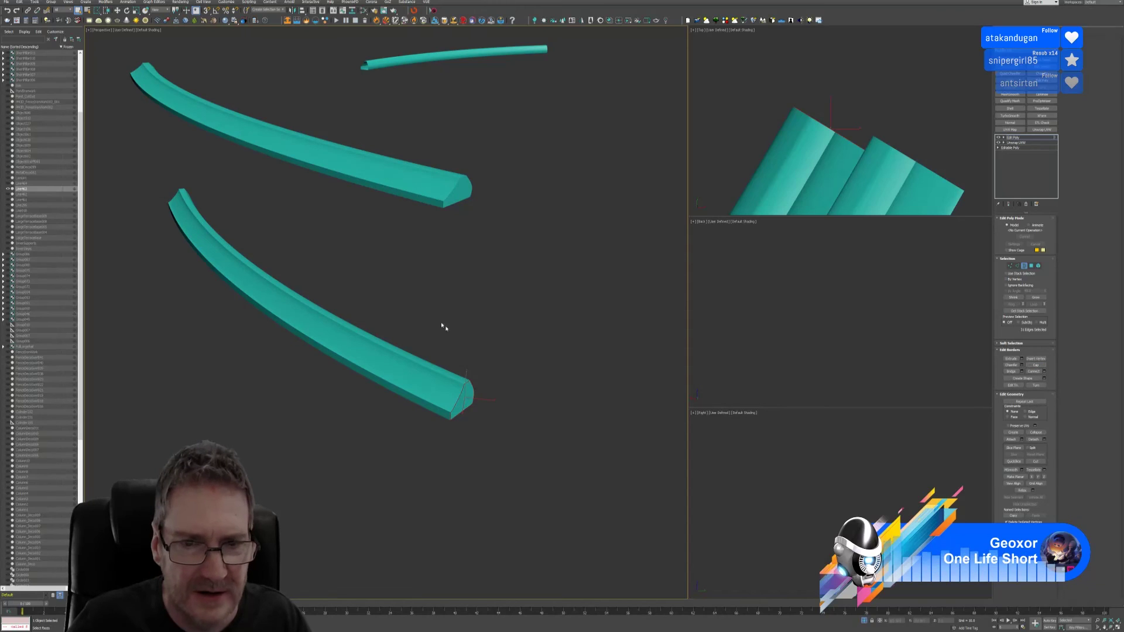
Step: Cap the open borders at the opposite ends of the same two stacked curved trim pieces
alt+middle_drag(449, 324, 369, 368)
scroll(409, 372, up, 5)
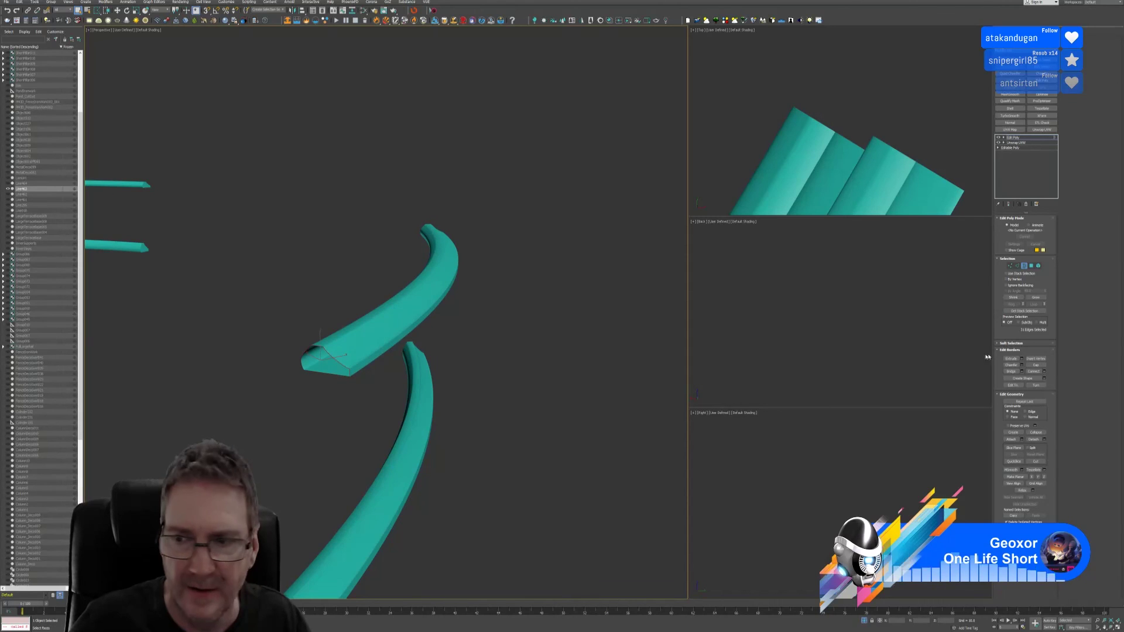
click(1038, 366)
alt+middle_drag(413, 410, 402, 439)
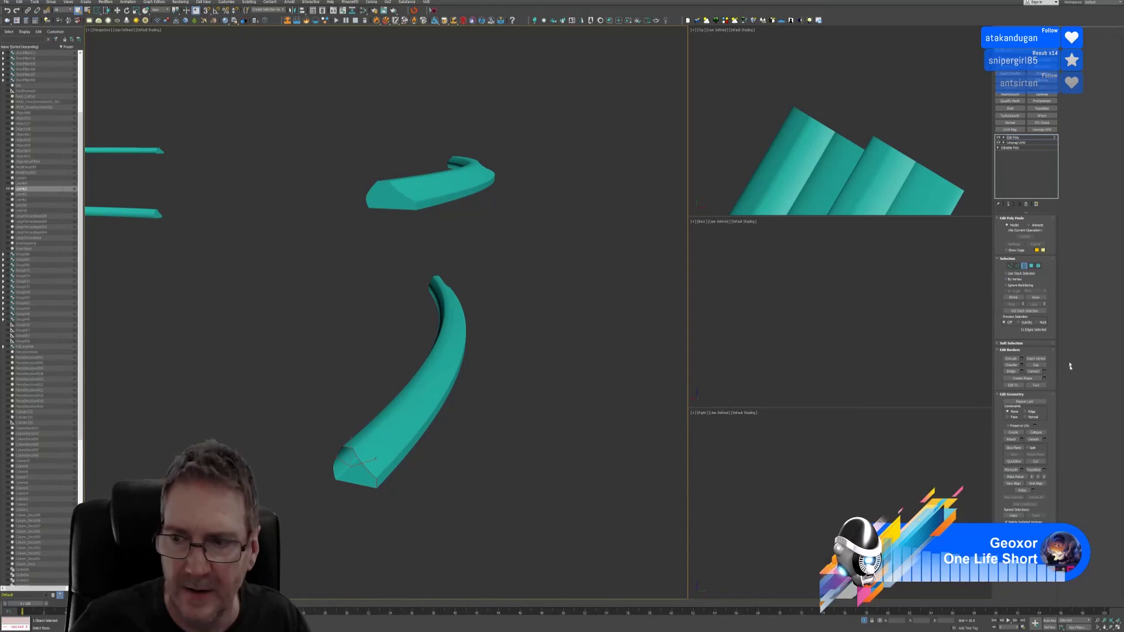
Step: Cap the open borders at both ends of the third stacked pair of curved trim pieces
alt+middle_drag(476, 454, 303, 407)
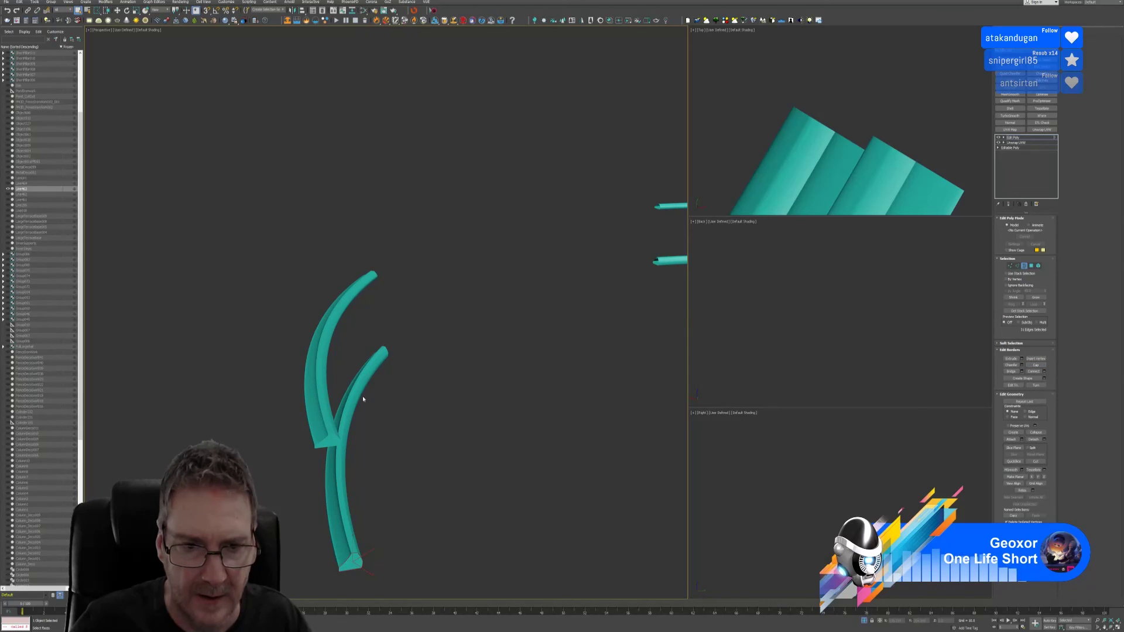
alt+middle_drag(363, 396, 389, 469)
scroll(397, 459, up, 3)
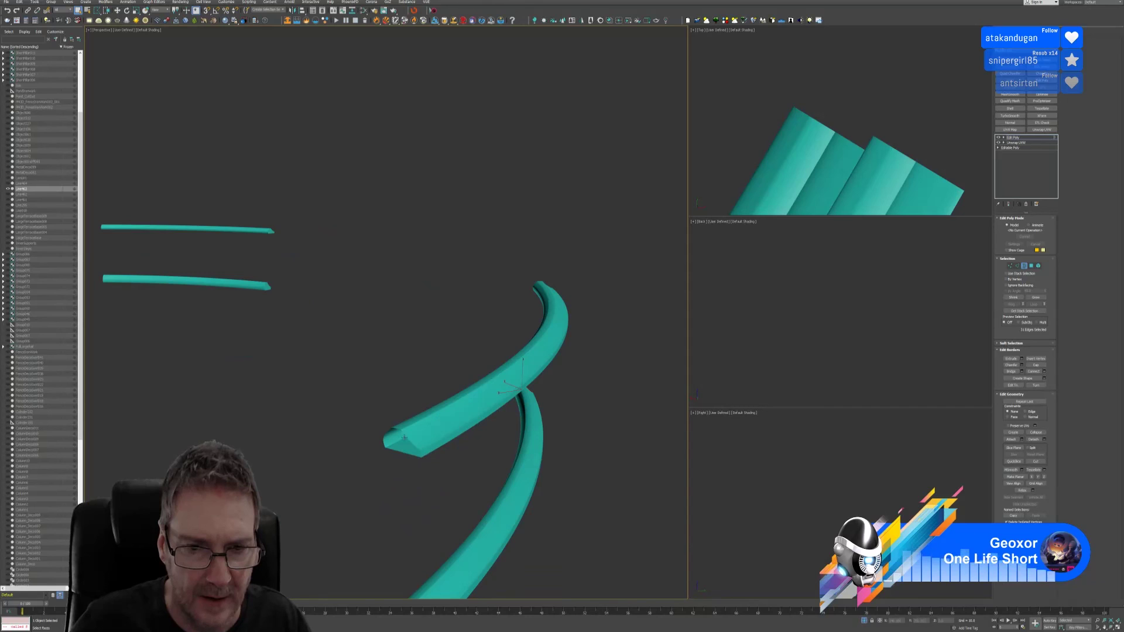
click(404, 436)
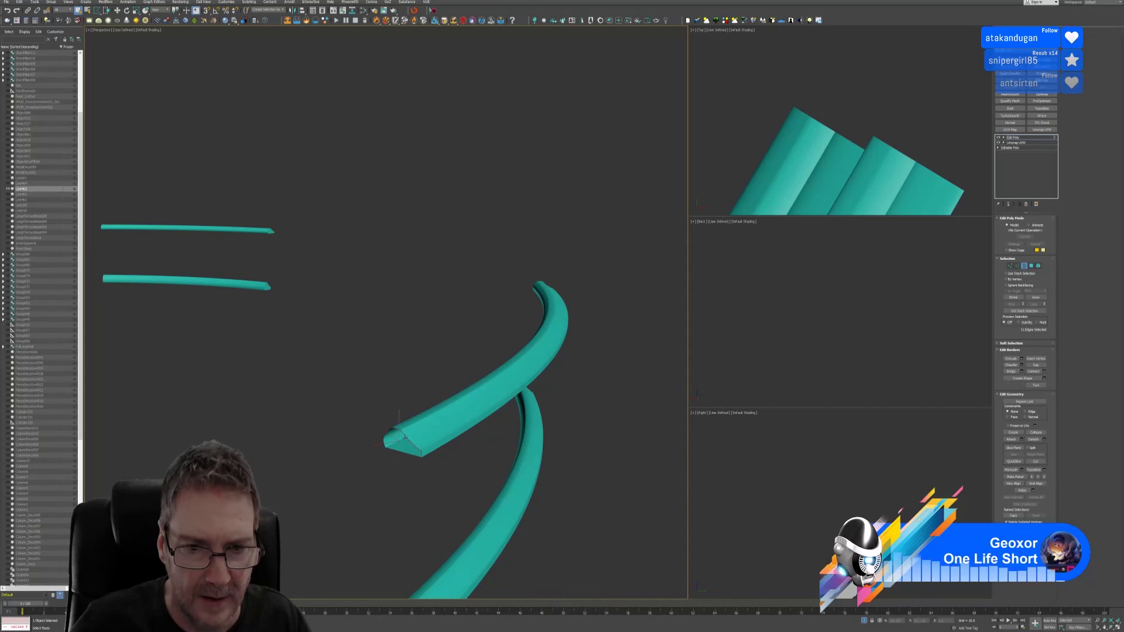
click(1035, 366)
middle_drag(475, 467, 485, 450)
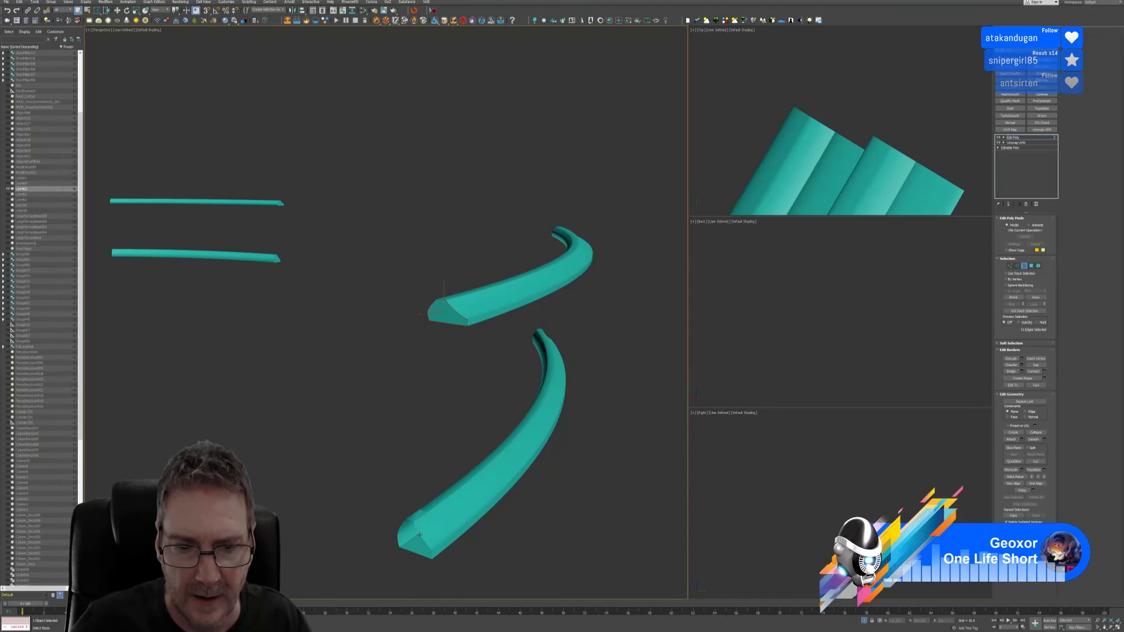
click(518, 521)
click(408, 527)
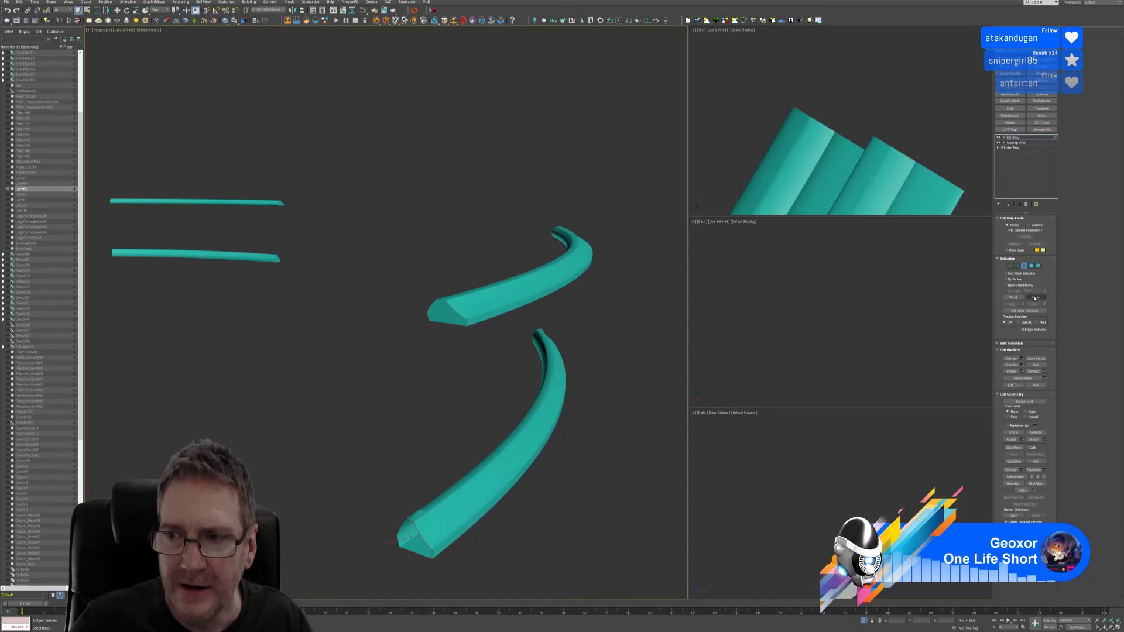
Step: Cap the open borders at the first ends of the last stacked pair of curved trim pieces
scroll(376, 481, down, 4)
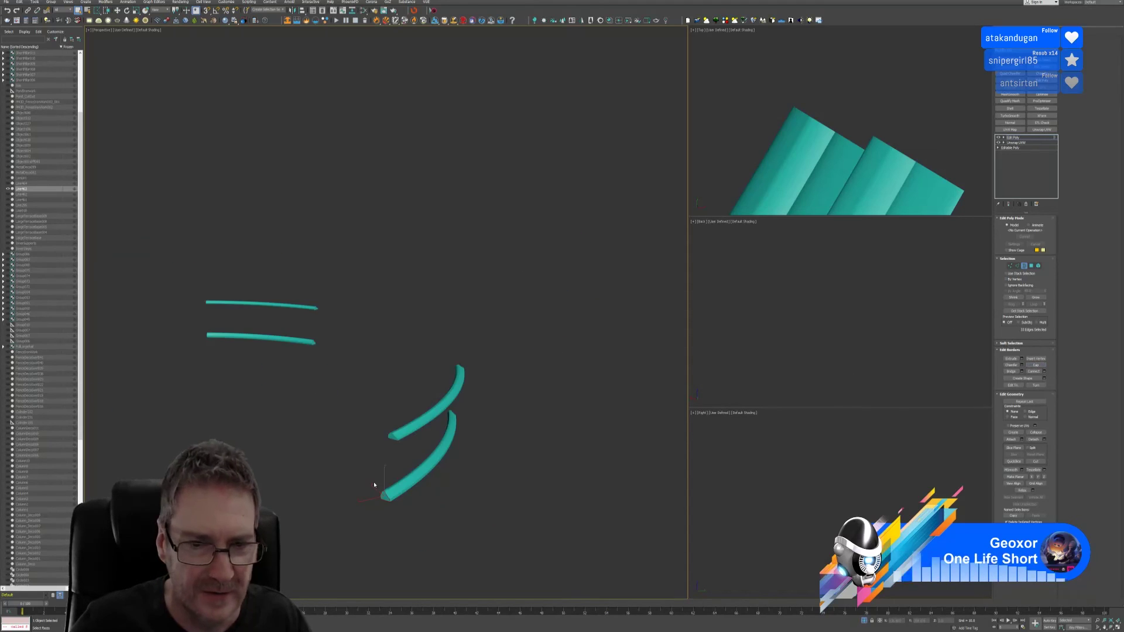
alt+middle_drag(321, 503, 252, 434)
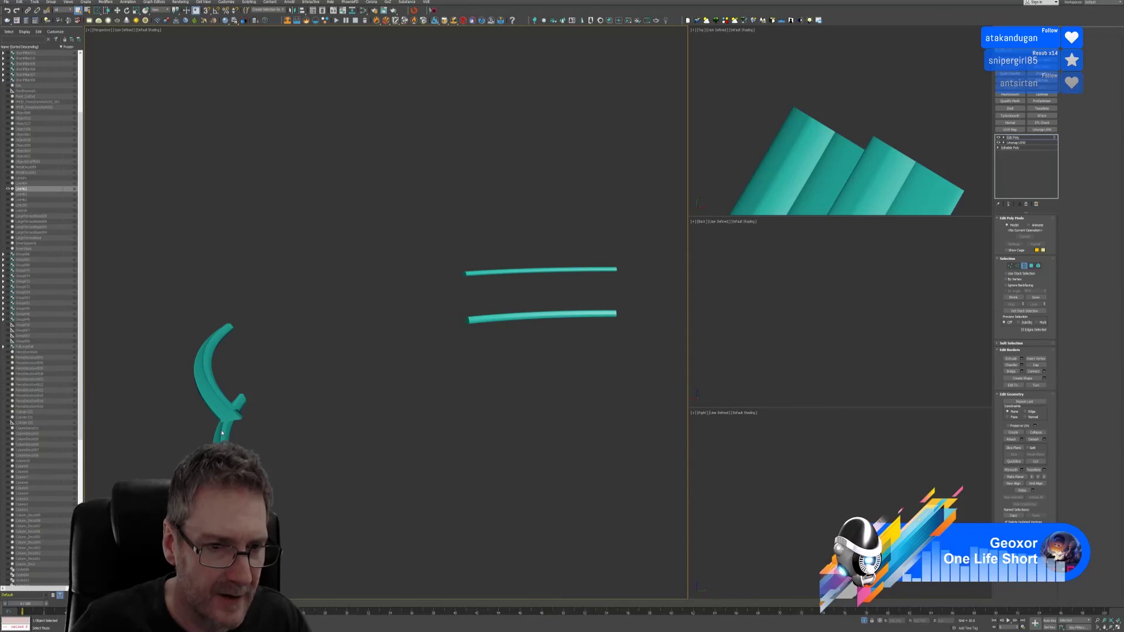
scroll(238, 416, up, 3)
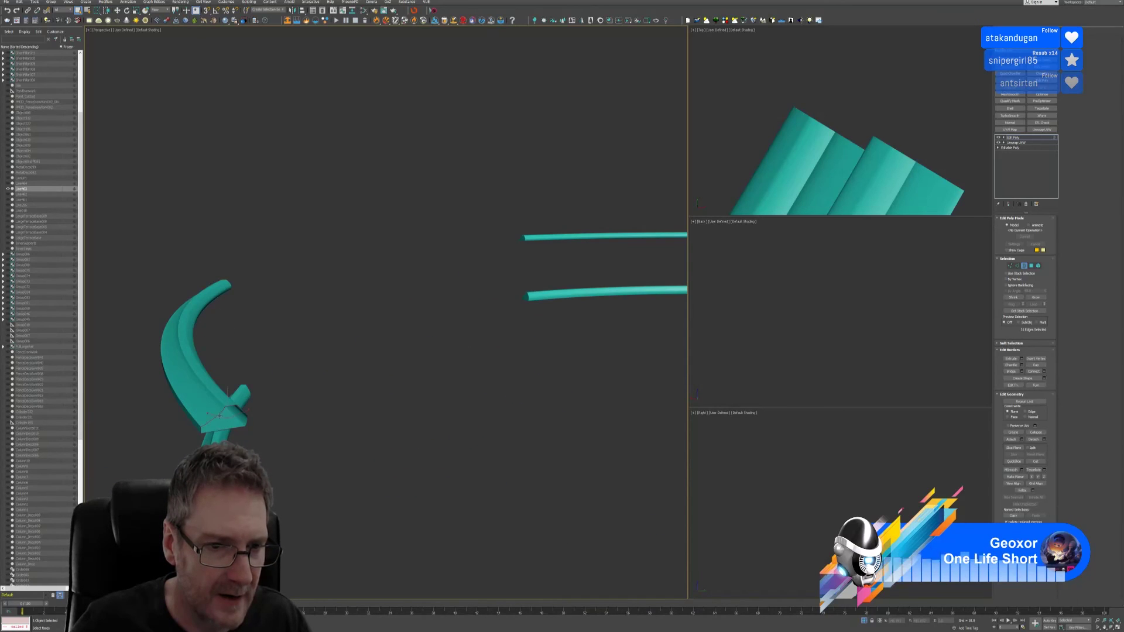
click(1036, 365)
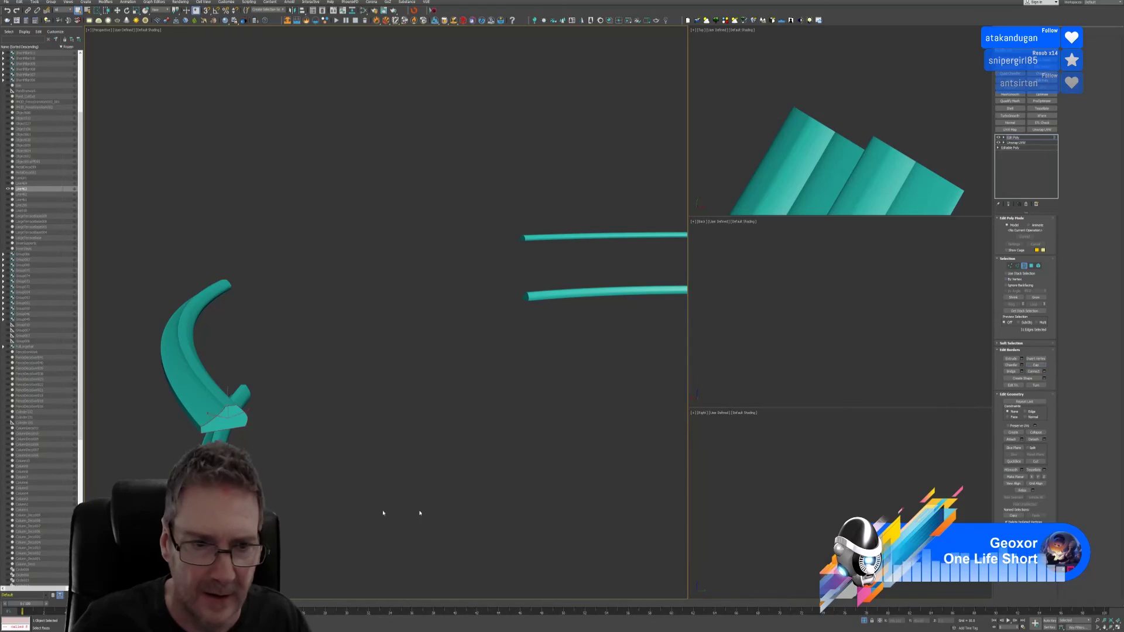
alt+middle_drag(383, 513, 293, 308)
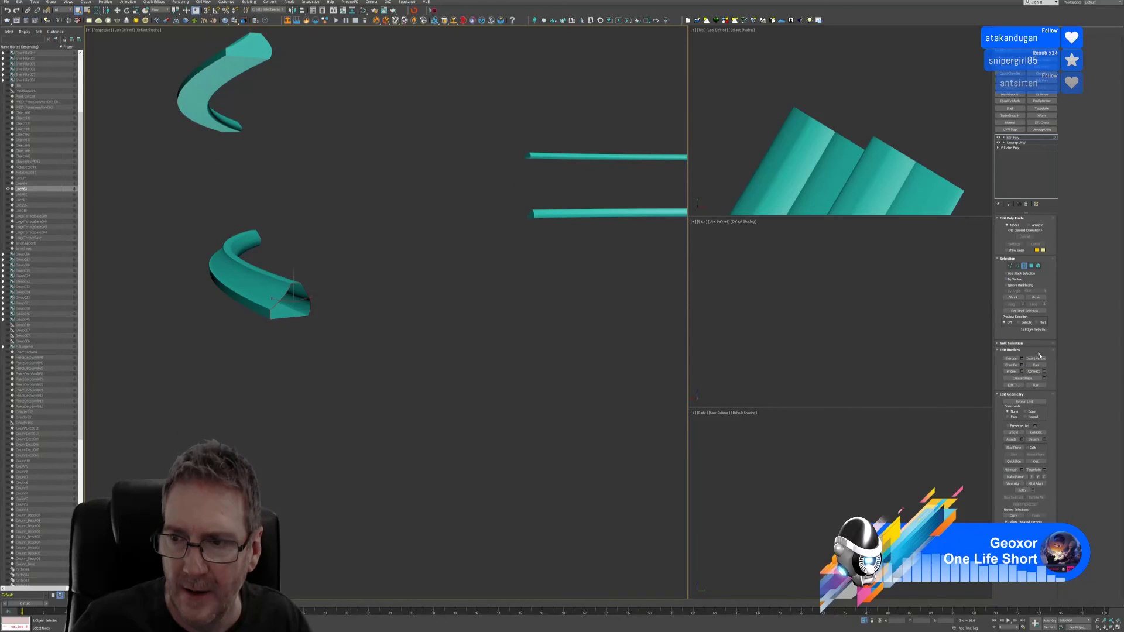
Step: Cap the remaining open borders at the other ends of the last stacked pair of curved trim pieces
mouse_move(412, 344)
alt+middle_down()
mouse_move(369, 344)
mouse_move(424, 358)
mouse_move(454, 352)
mouse_move(404, 360)
alt+middle_up()
scroll(394, 369, up, 6)
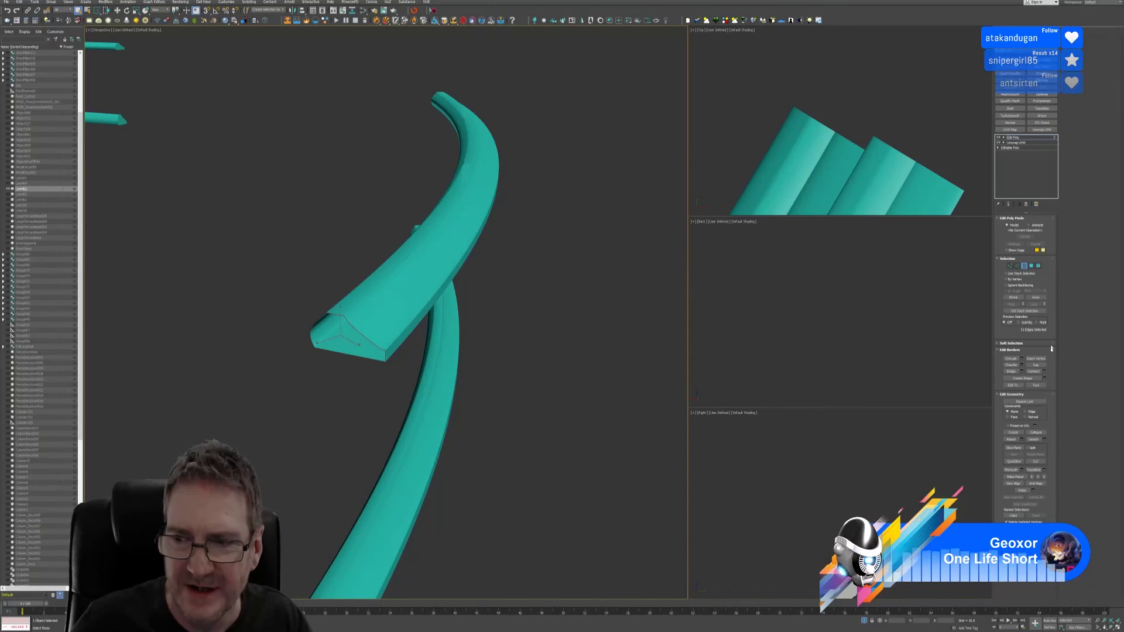
click(1035, 365)
alt+middle_drag(527, 398, 495, 364)
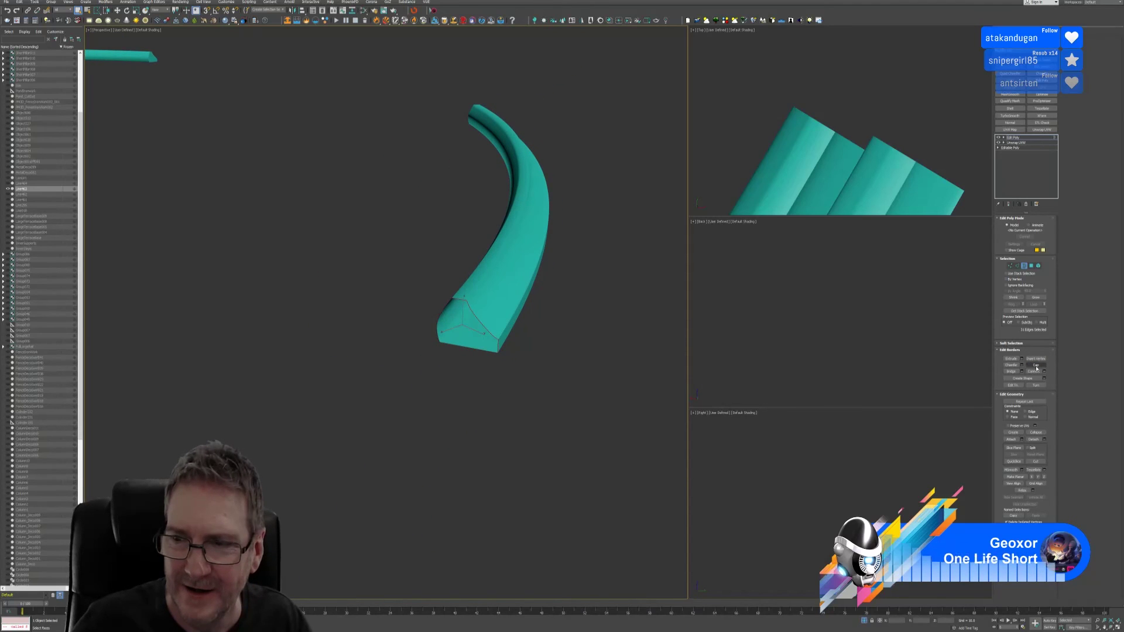
alt+middle_drag(545, 391, 318, 390)
Step: Check the capped trims all round, then leave isolation mode and bring the green terrace with its railings into close view
scroll(294, 297, down, 5)
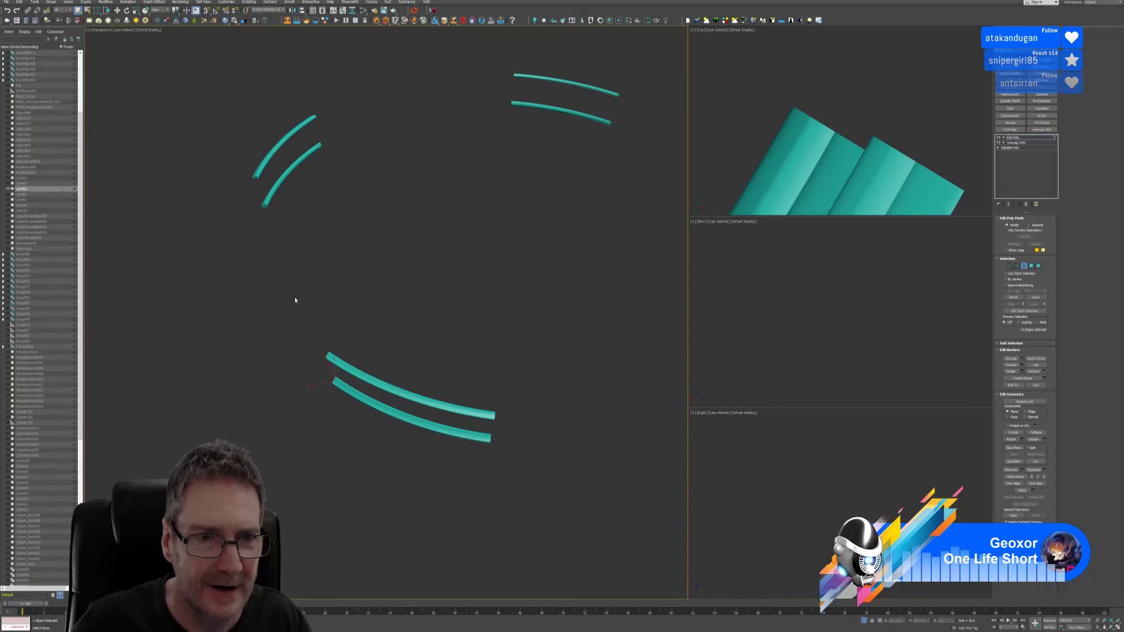
alt+middle_drag(294, 297, 367, 219)
scroll(328, 321, down, 5)
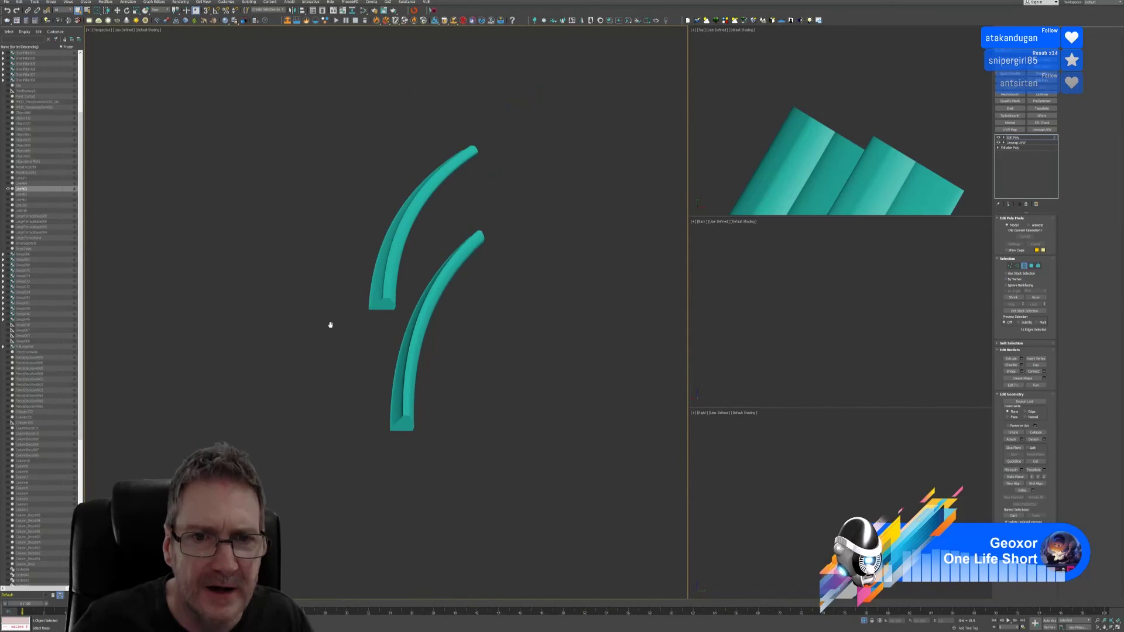
alt+middle_drag(328, 322, 375, 363)
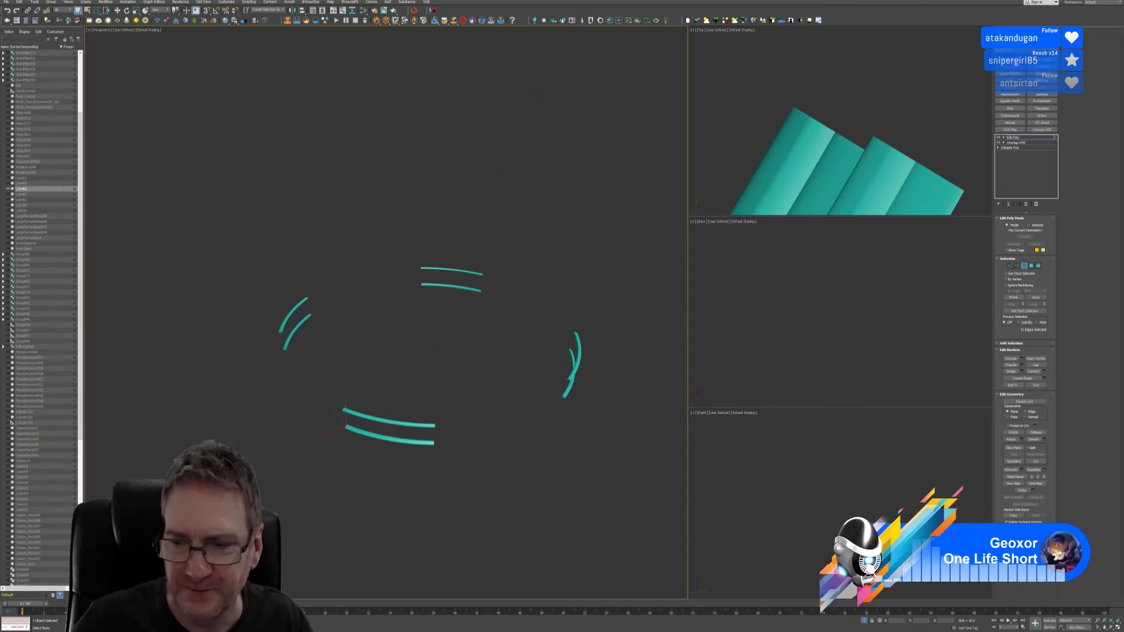
click(1116, 627)
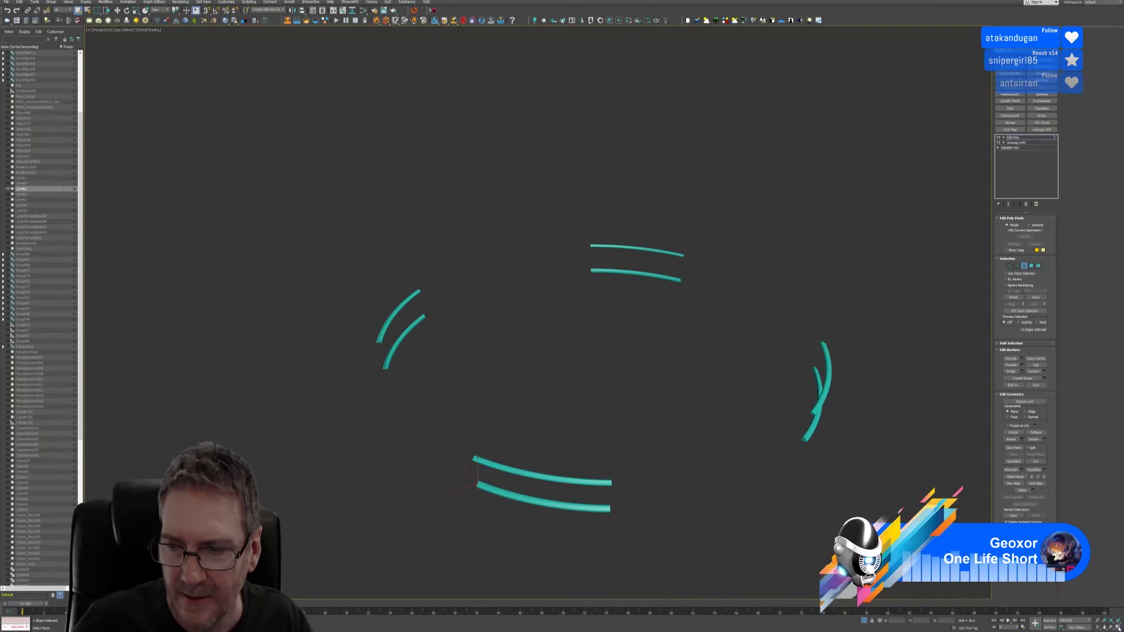
click(1117, 627)
click(865, 620)
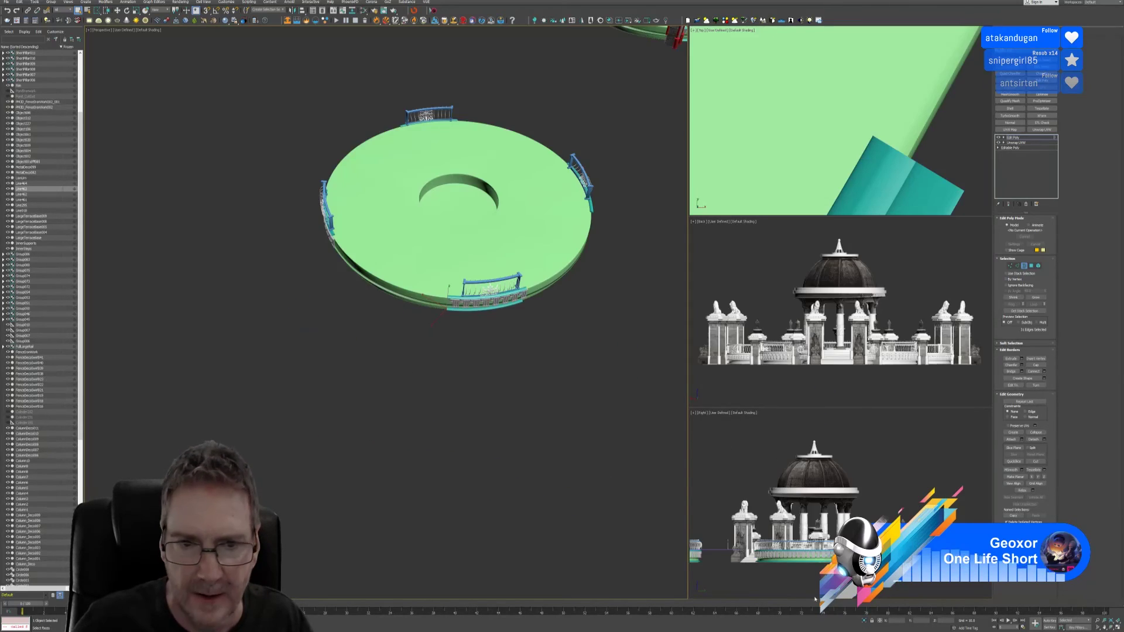
alt+middle_drag(460, 374, 514, 349)
scroll(419, 357, up, 5)
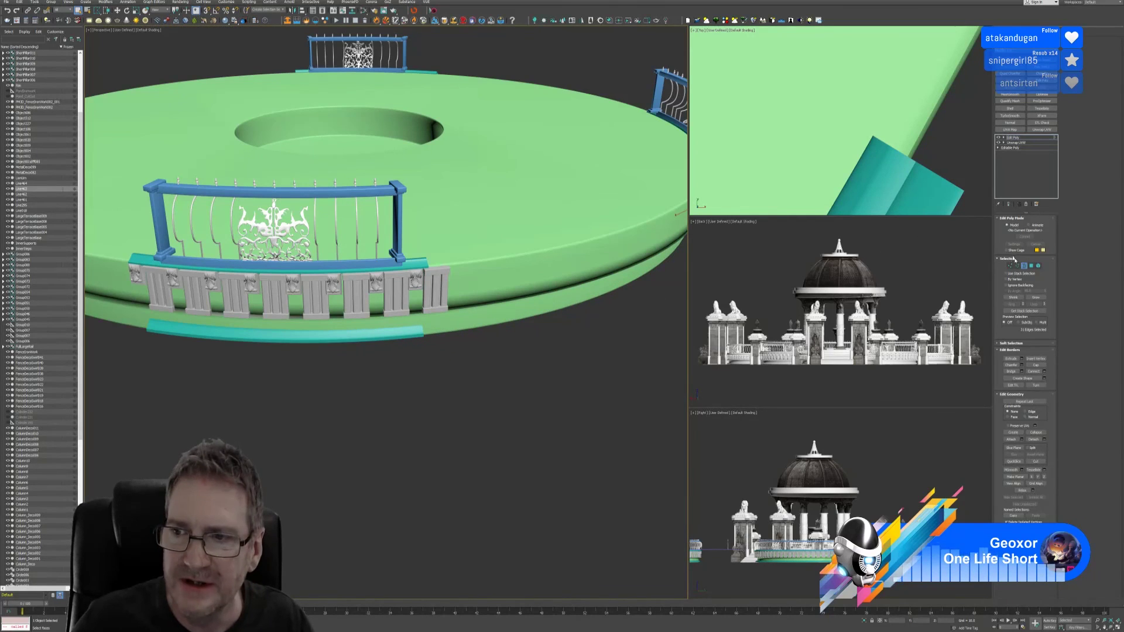
Step: Collapse the modifier stack of the teal curved trims, add an Unwrap UVW modifier and check its layout in the UV editor
click(470, 354)
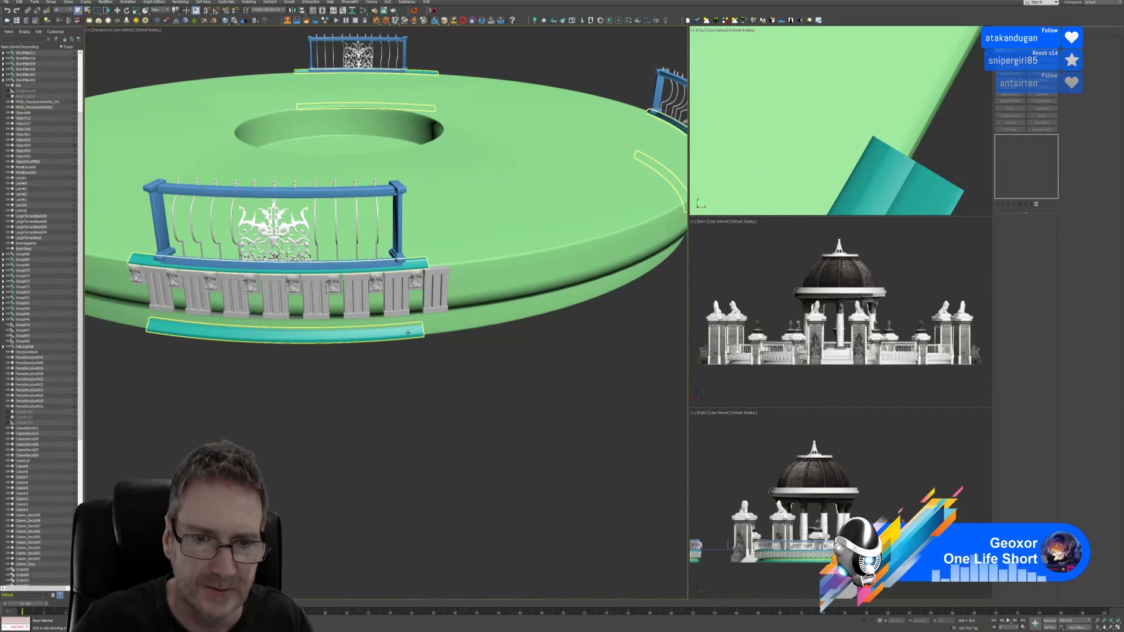
click(408, 333)
right_click(1026, 137)
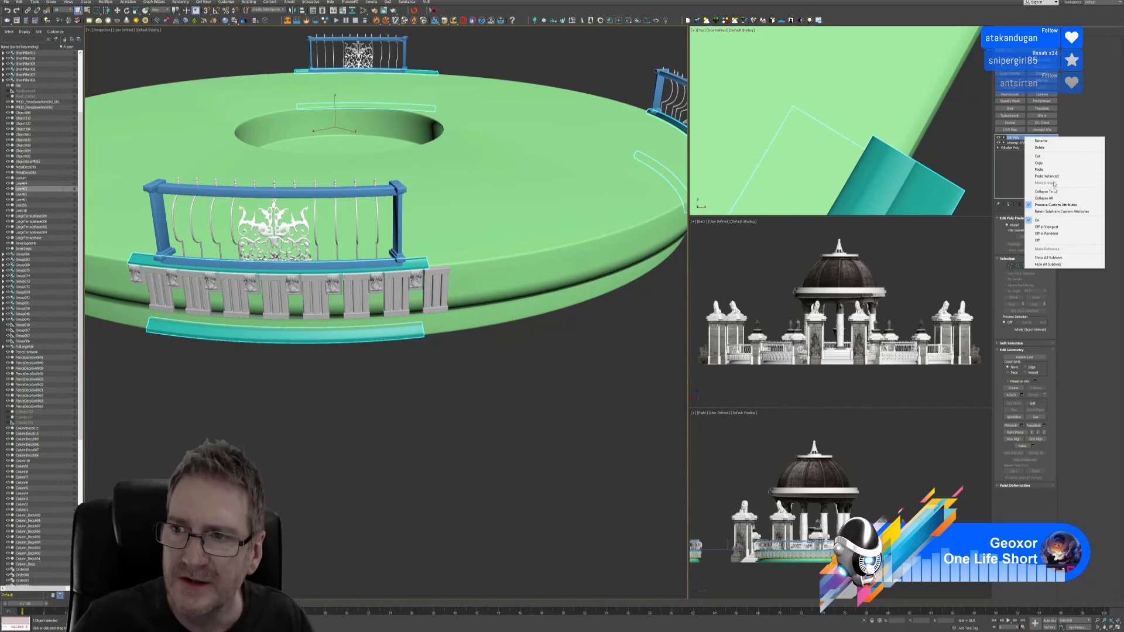
click(1055, 198)
click(1042, 130)
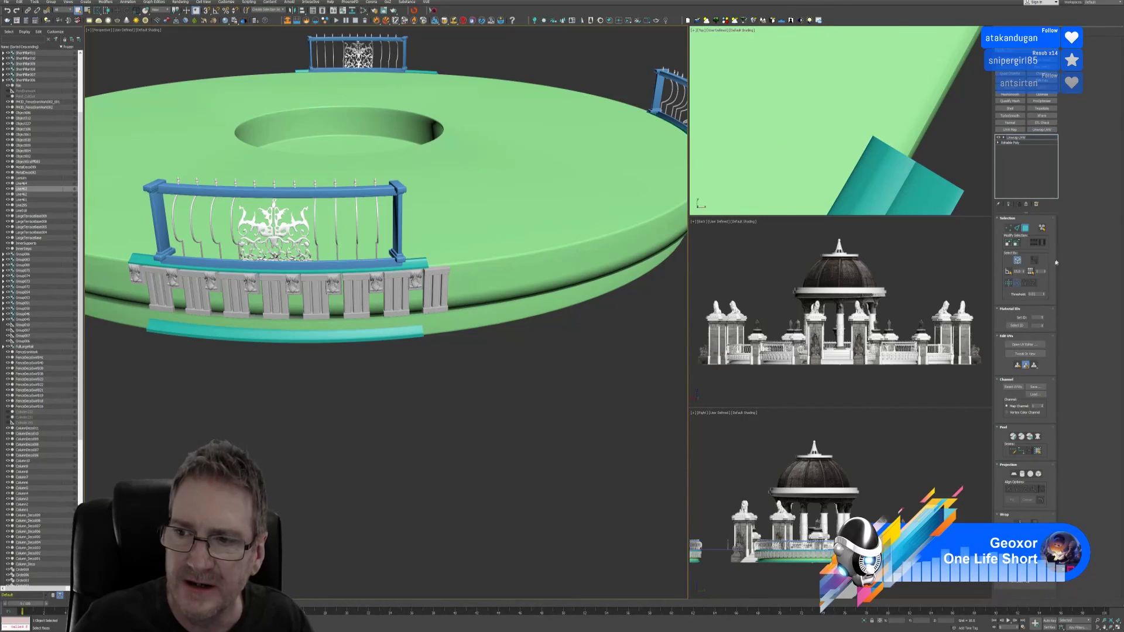
click(1023, 345)
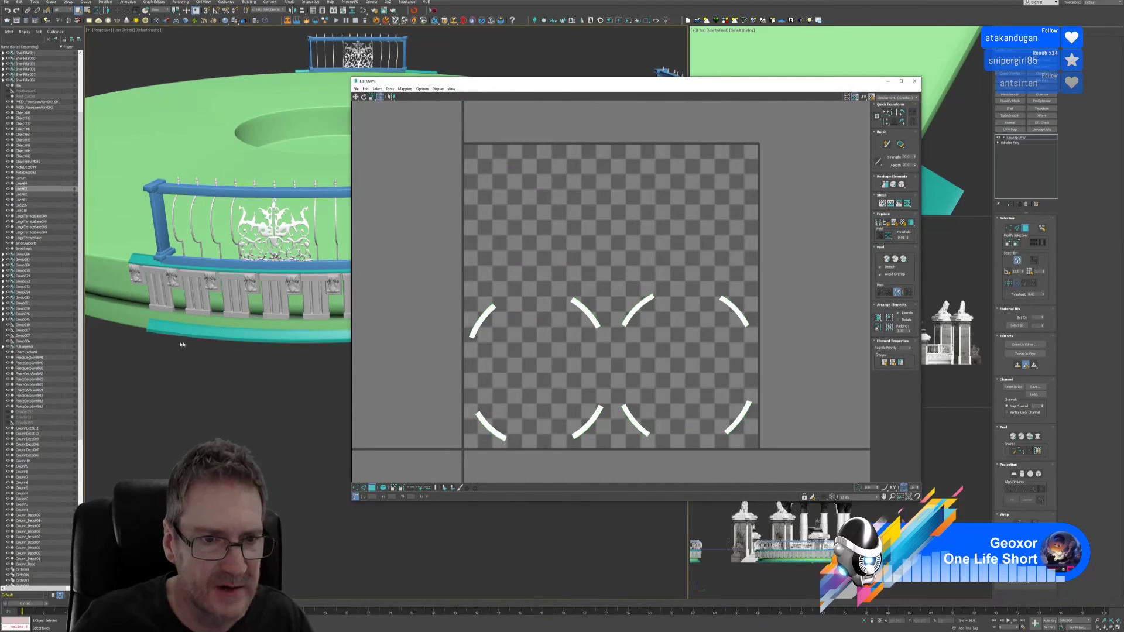
click(915, 81)
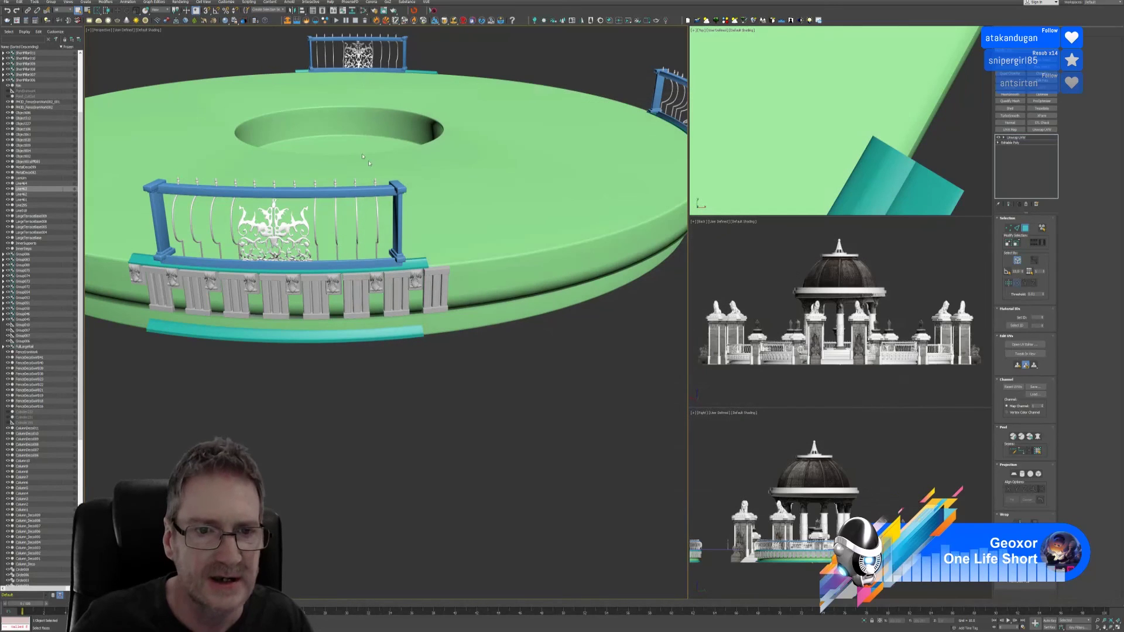
Step: Assign the plain white Standard material from the material editor to the selected curved trims
click(363, 11)
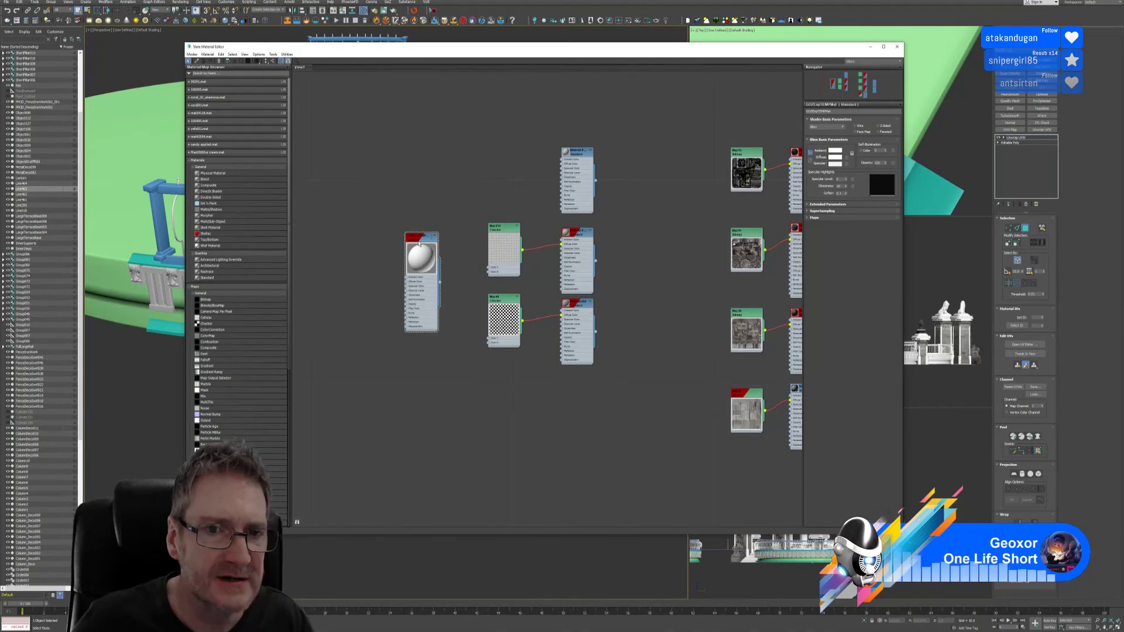
right_click(419, 243)
click(445, 253)
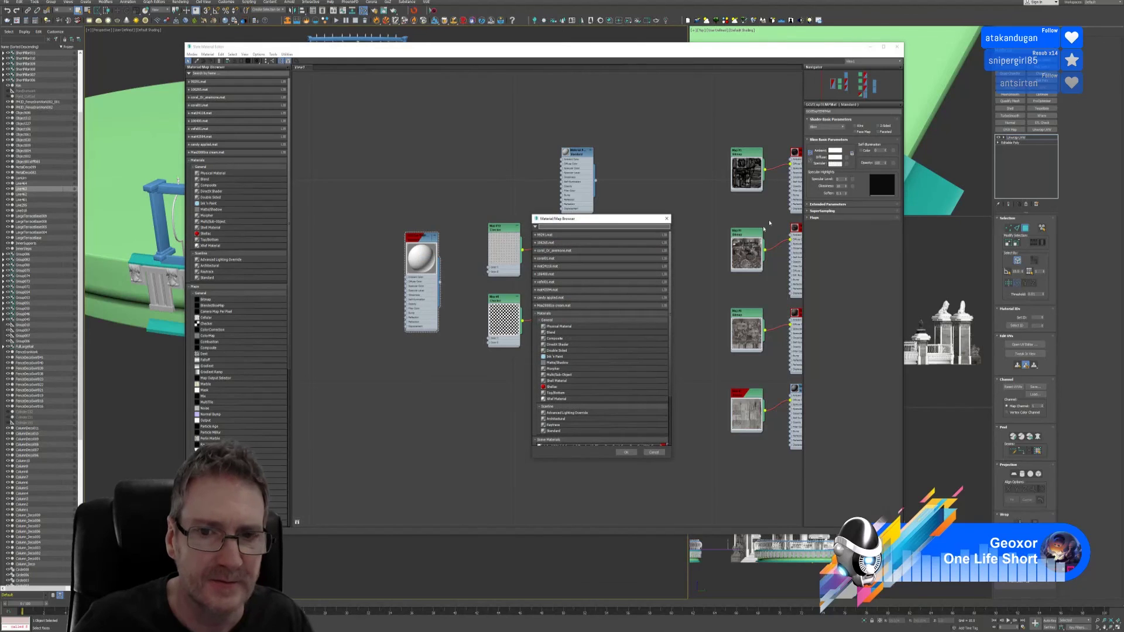
click(657, 452)
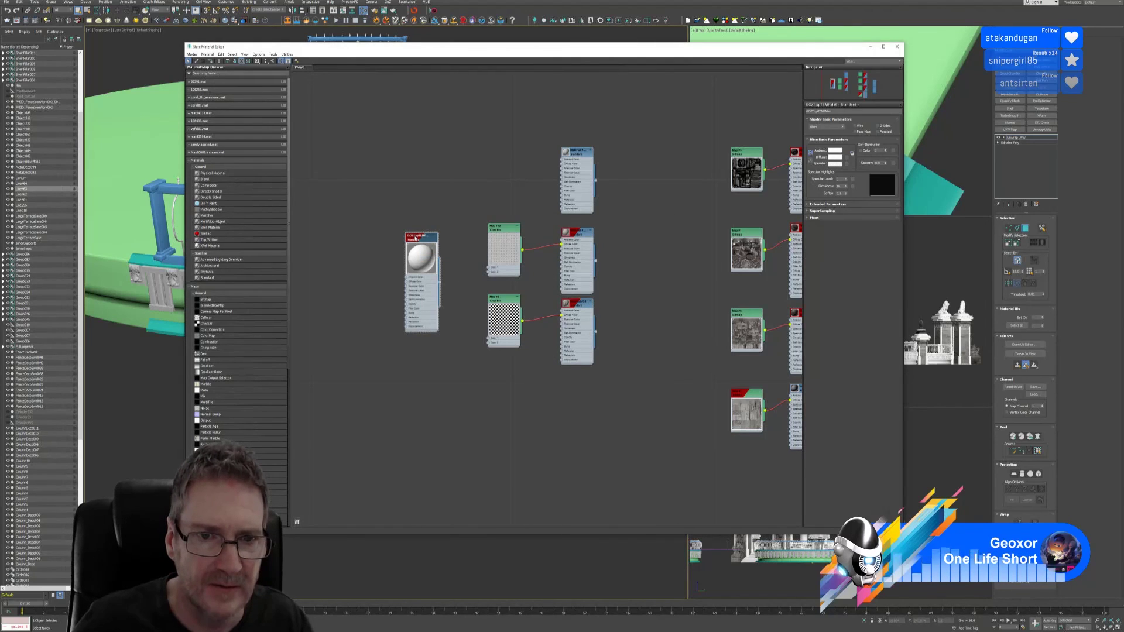
right_click(415, 237)
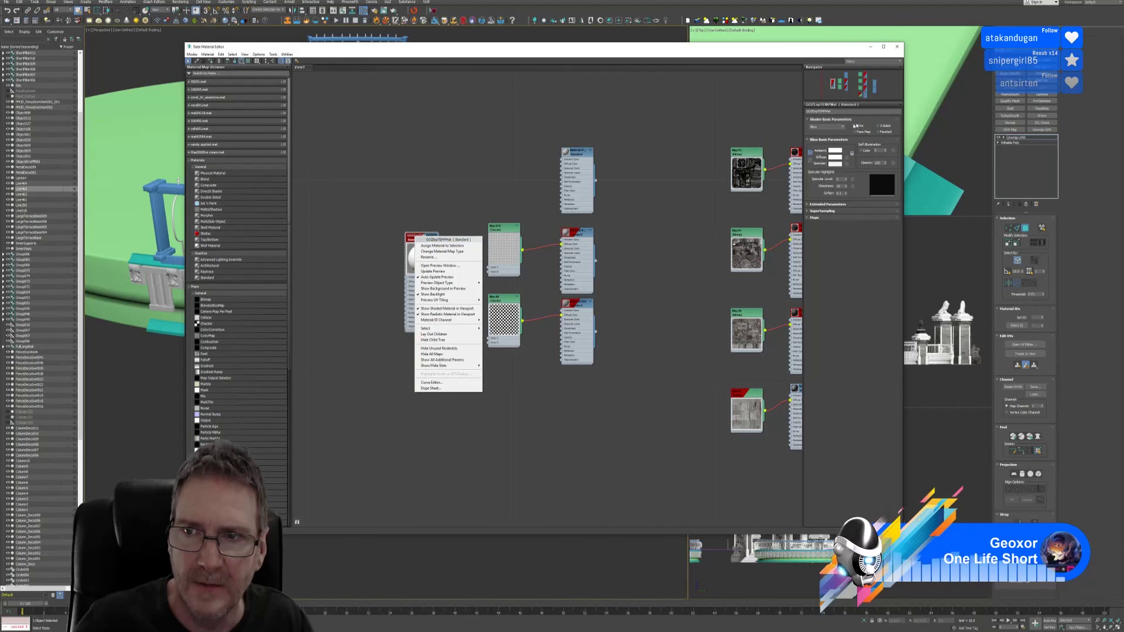
click(1002, 251)
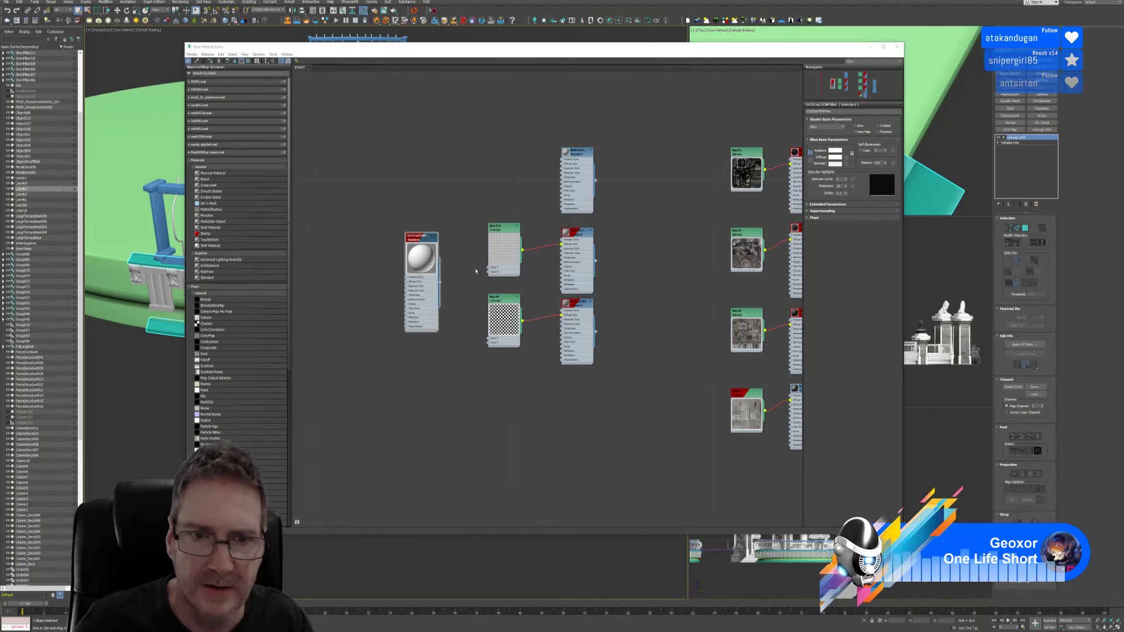
right_click(428, 238)
click(454, 249)
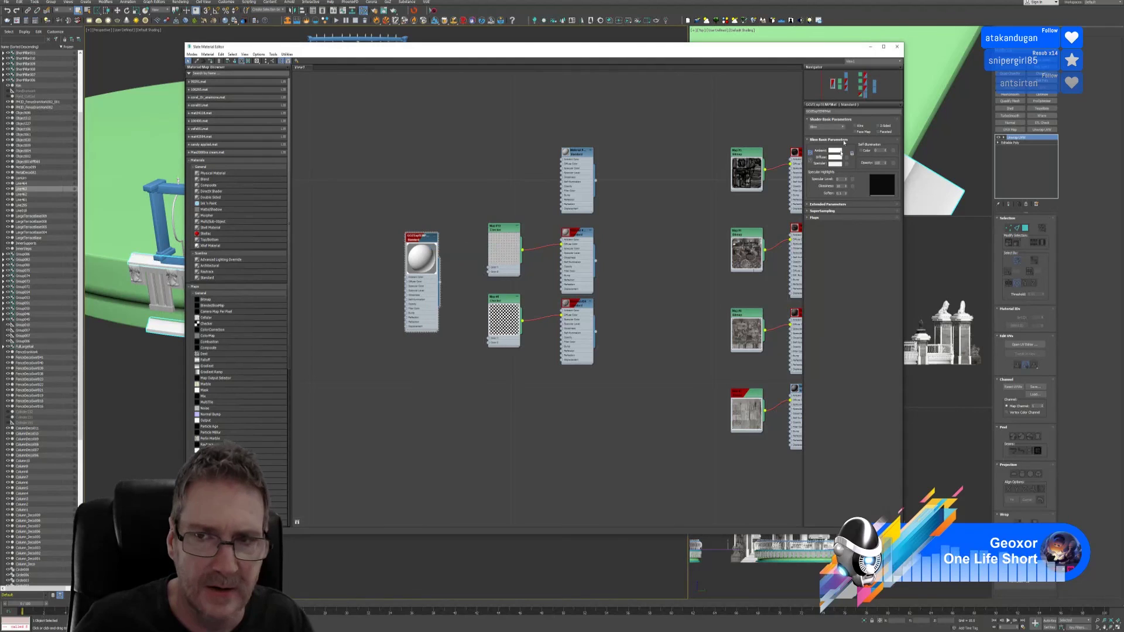
click(896, 47)
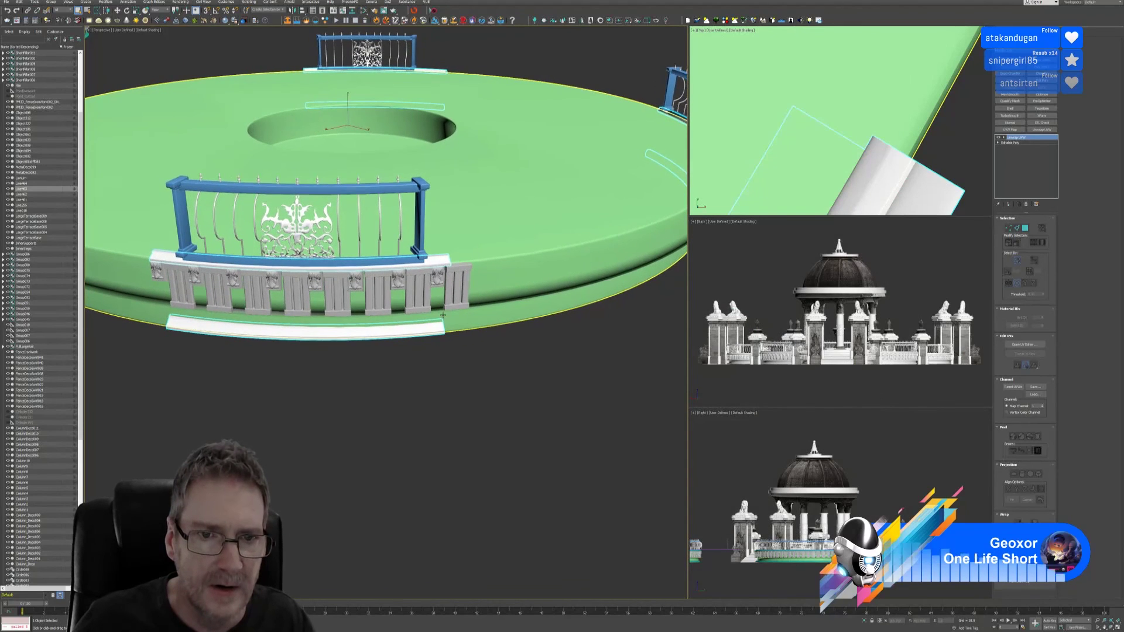
Step: Open the finished gazebo's group containing the carved stone pillar and curved railing for editing
click(429, 186)
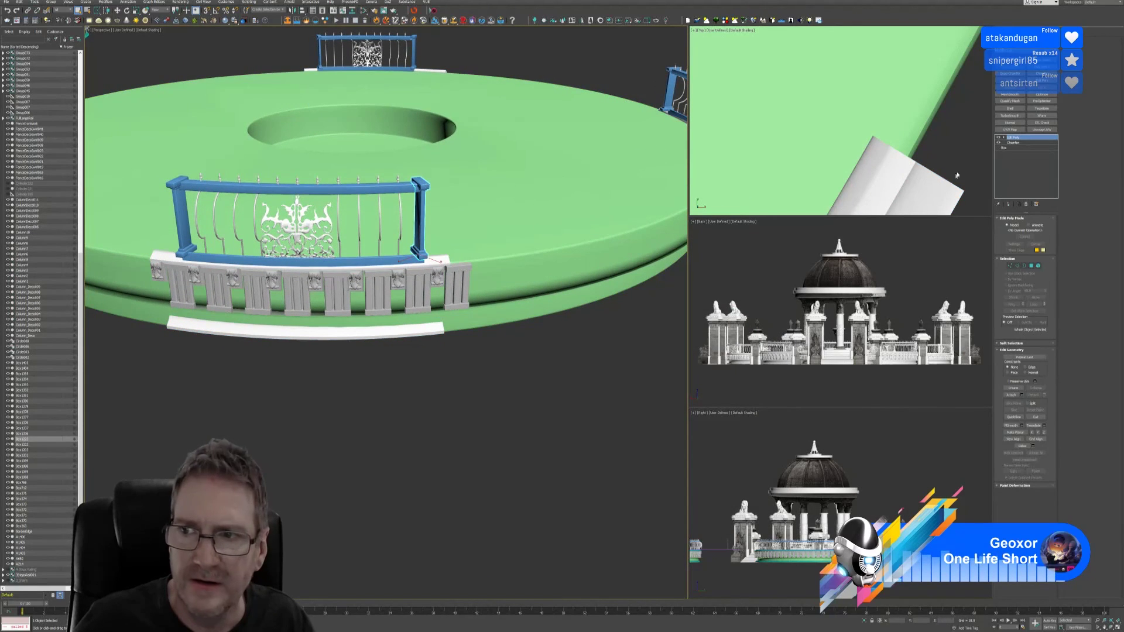
scroll(428, 218, down, 6)
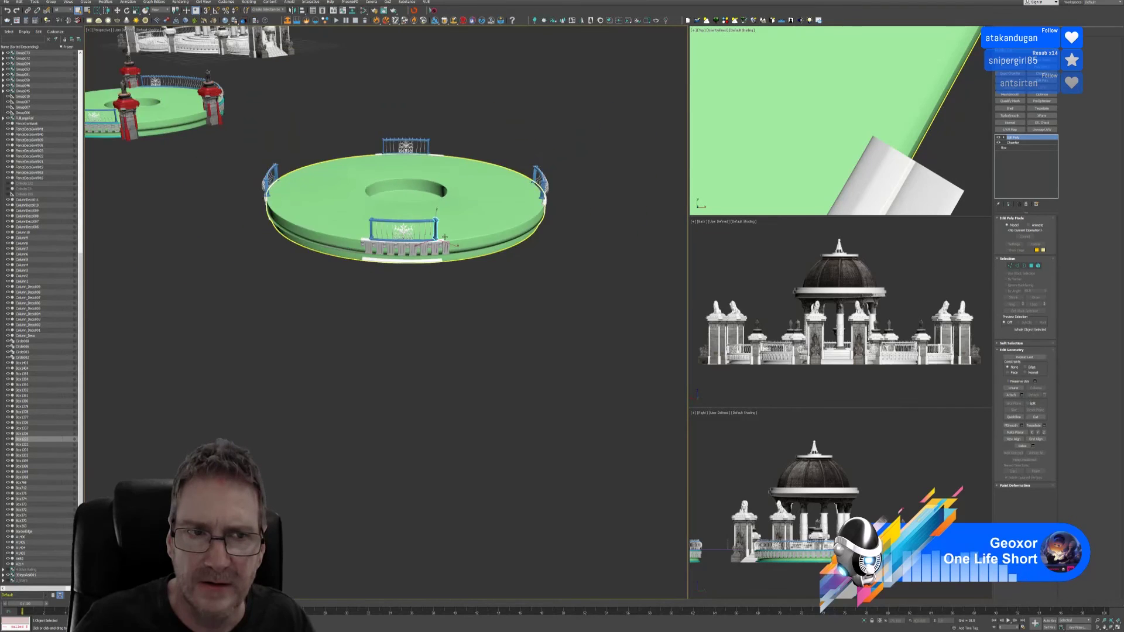
middle_drag(278, 91, 321, 179)
scroll(323, 182, up, 7)
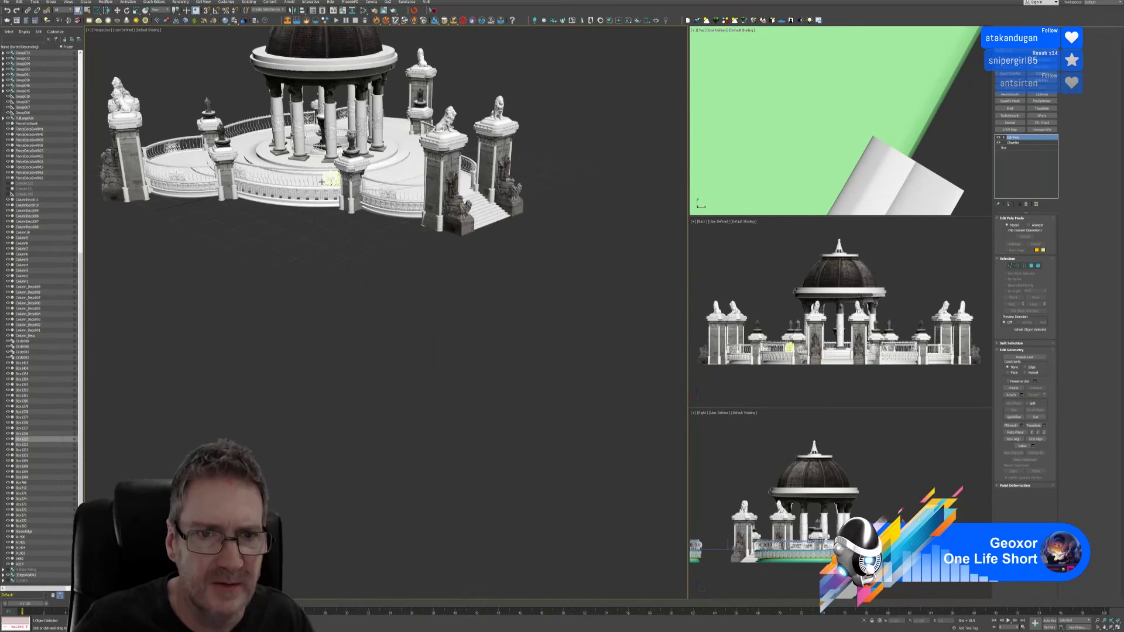
scroll(391, 192, up, 5)
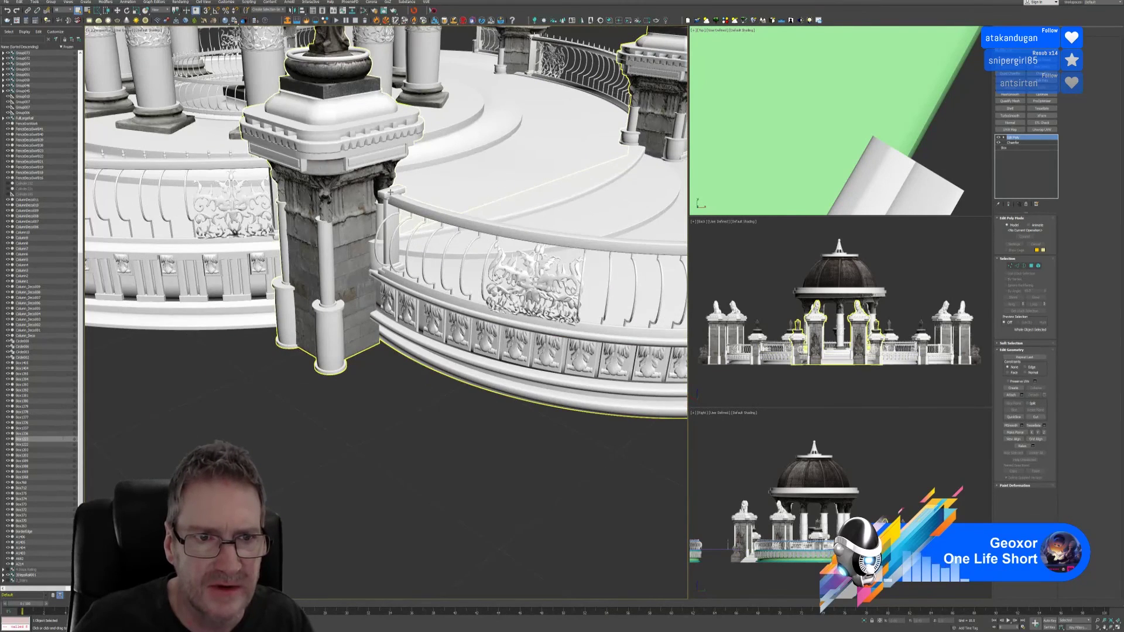
click(390, 192)
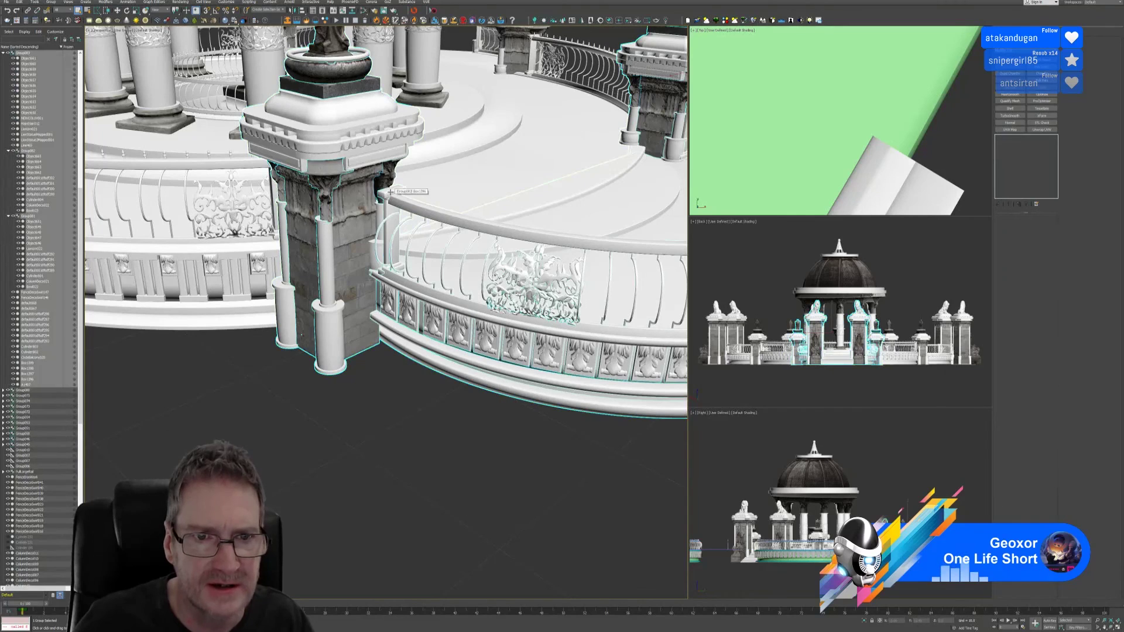
click(52, 3)
click(61, 27)
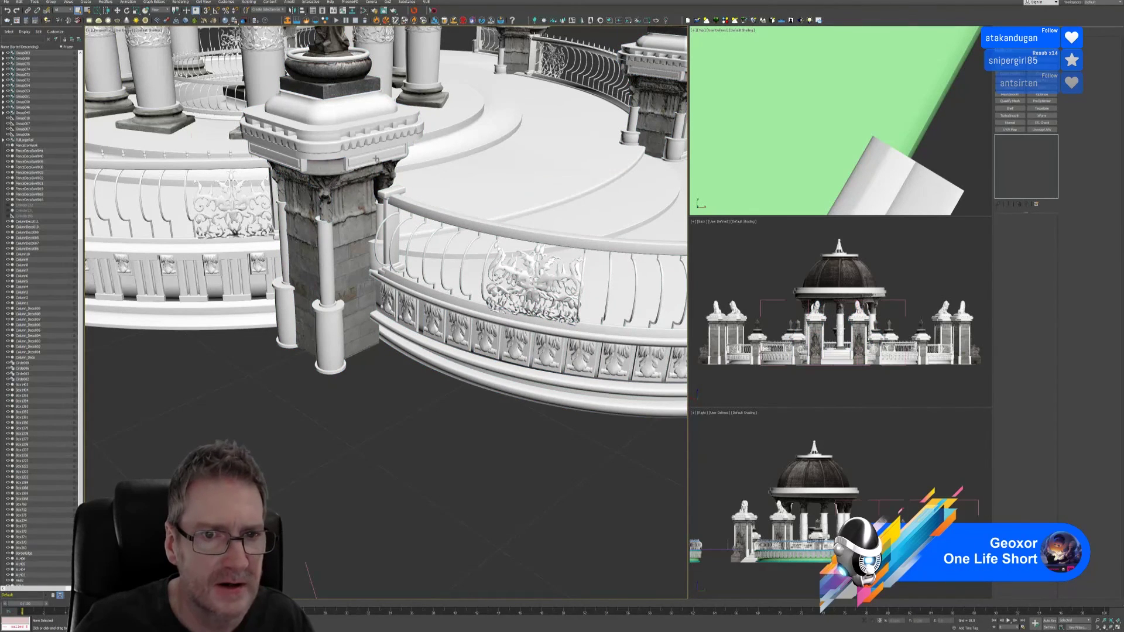
Step: Copy the Unwrap UVW modifier from the gazebo railing's end post beside the pillar, and close the opened group
click(386, 192)
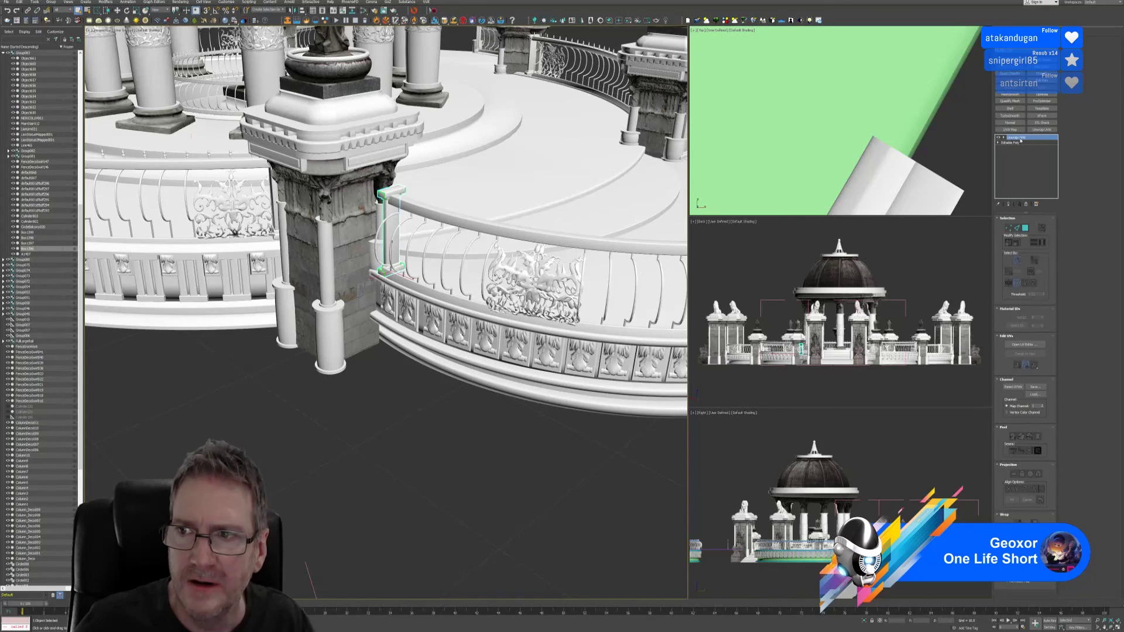
right_click(1020, 139)
click(1033, 164)
scroll(434, 342, down, 6)
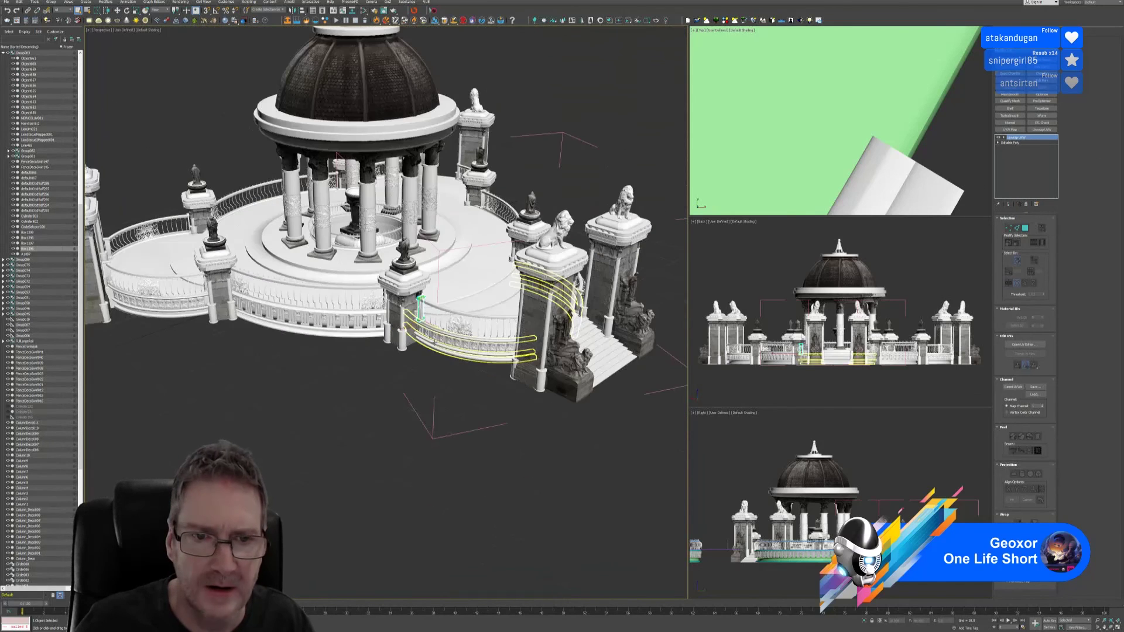
click(52, 2)
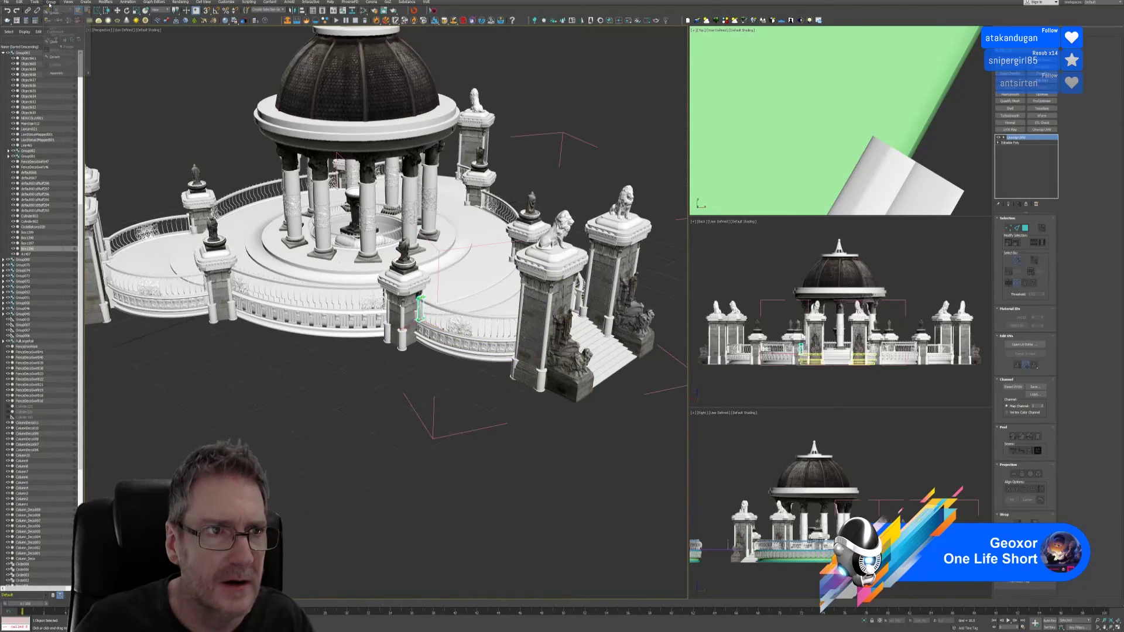
click(62, 42)
Step: Collapse the stack of one blue end post on the green terrace's front railing, paste the copied Unwrap UVW and check its UV layout
scroll(300, 385, down, 5)
scroll(300, 385, down, 10)
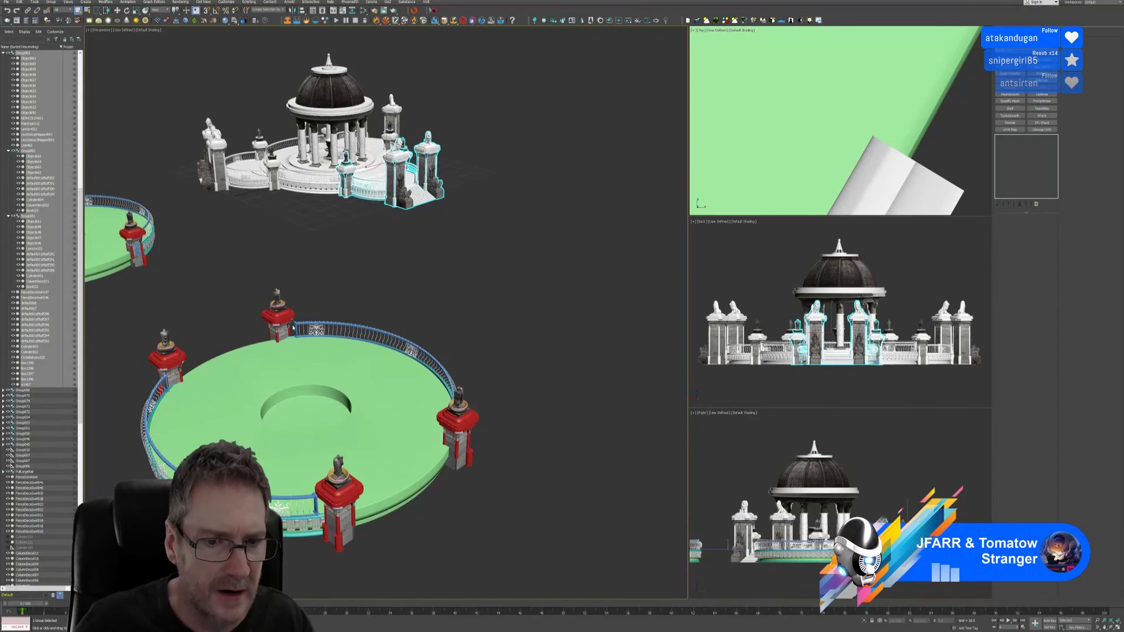
scroll(384, 434, up, 10)
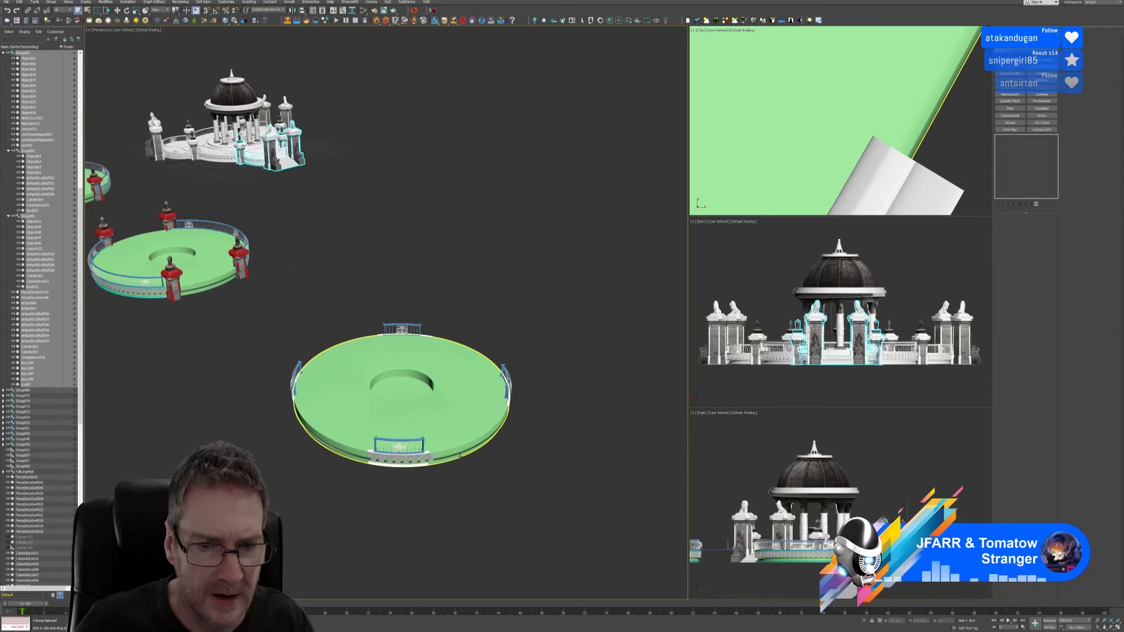
scroll(419, 447, up, 2)
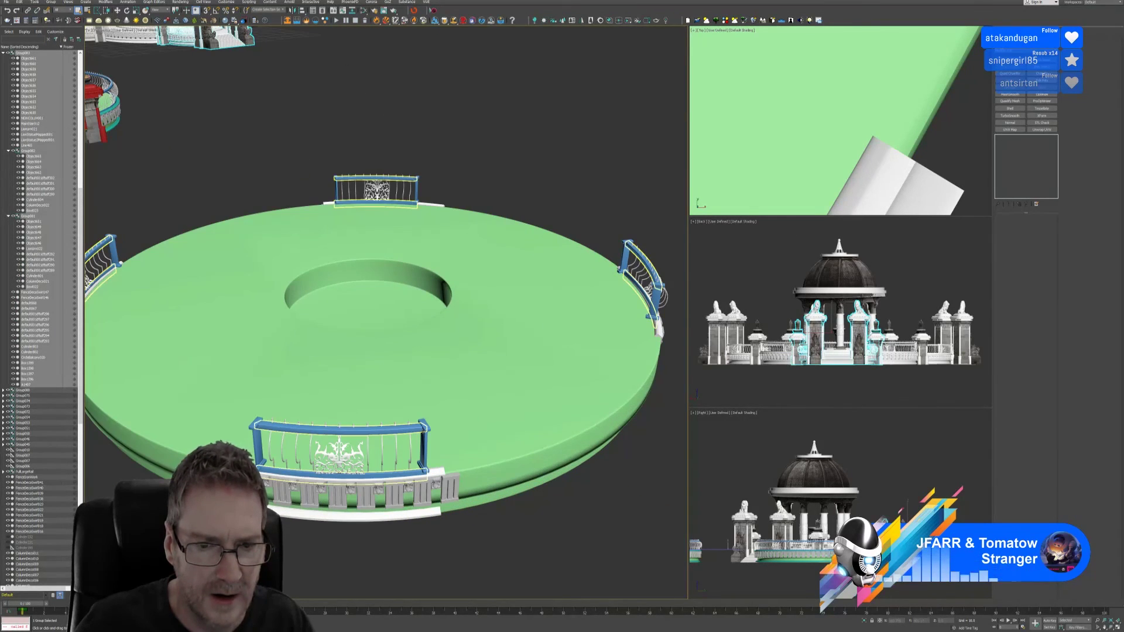
click(451, 435)
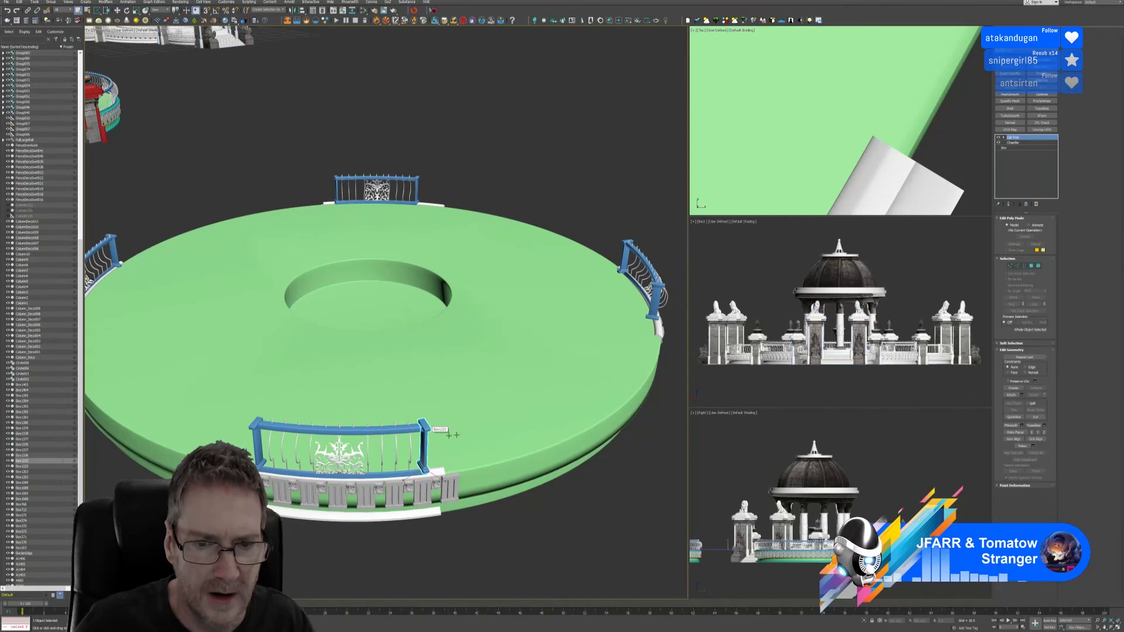
right_click(1020, 140)
click(1034, 196)
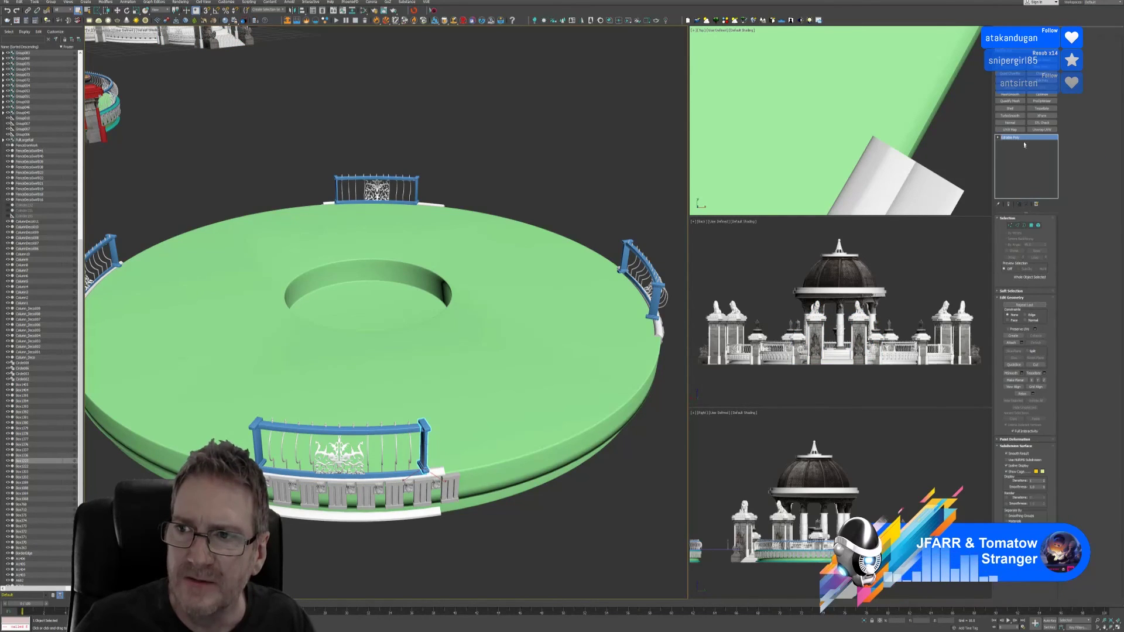
right_click(1026, 141)
click(1035, 141)
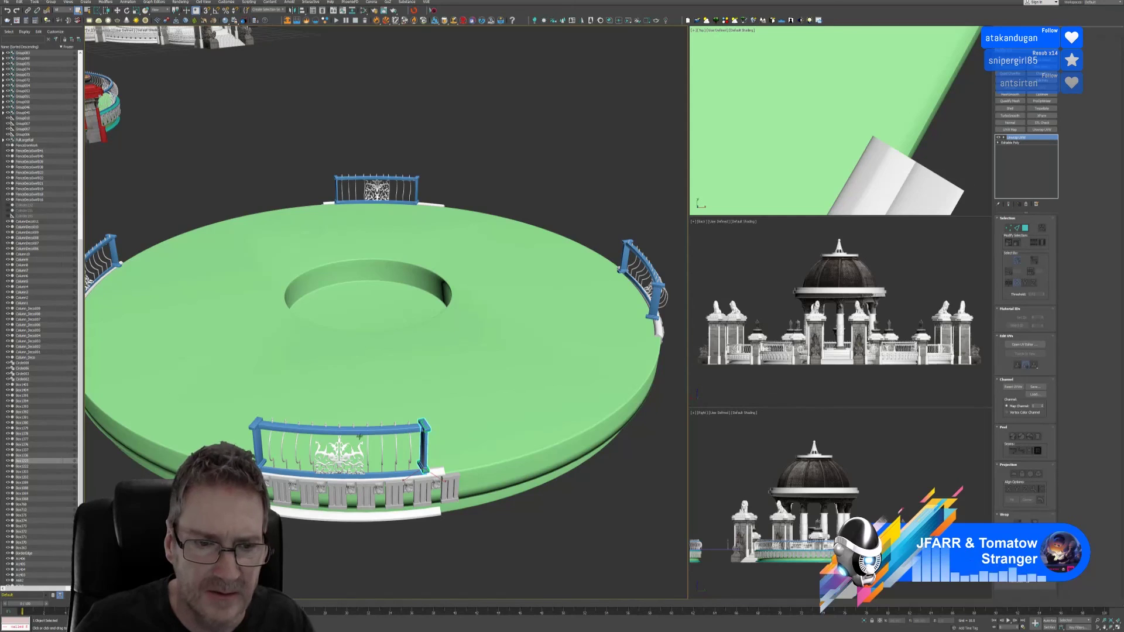
click(1024, 344)
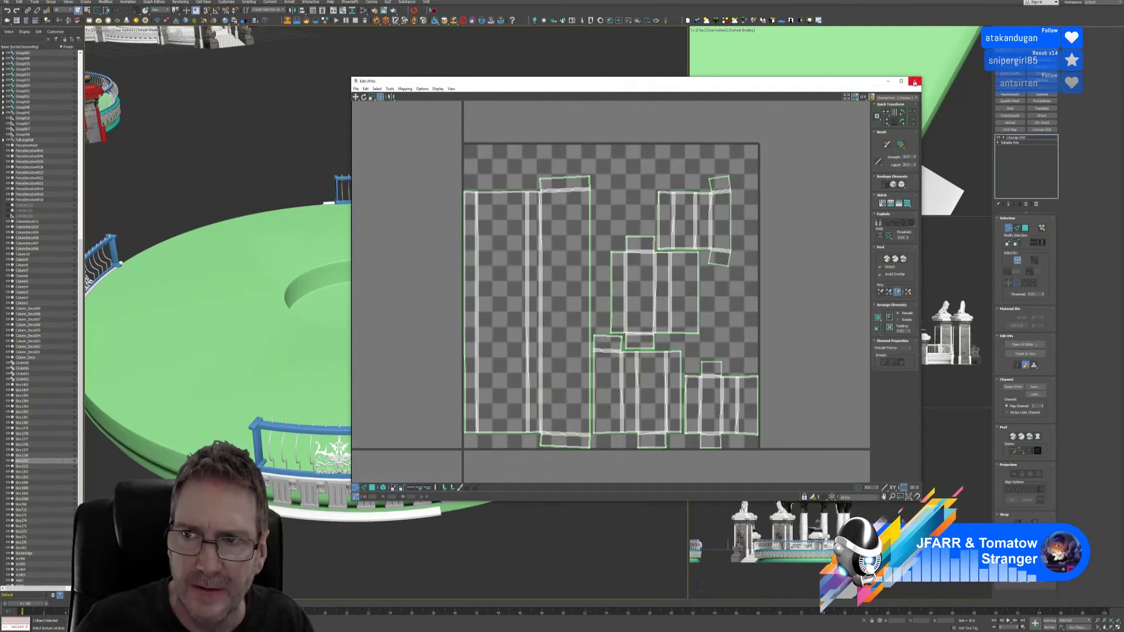
click(908, 85)
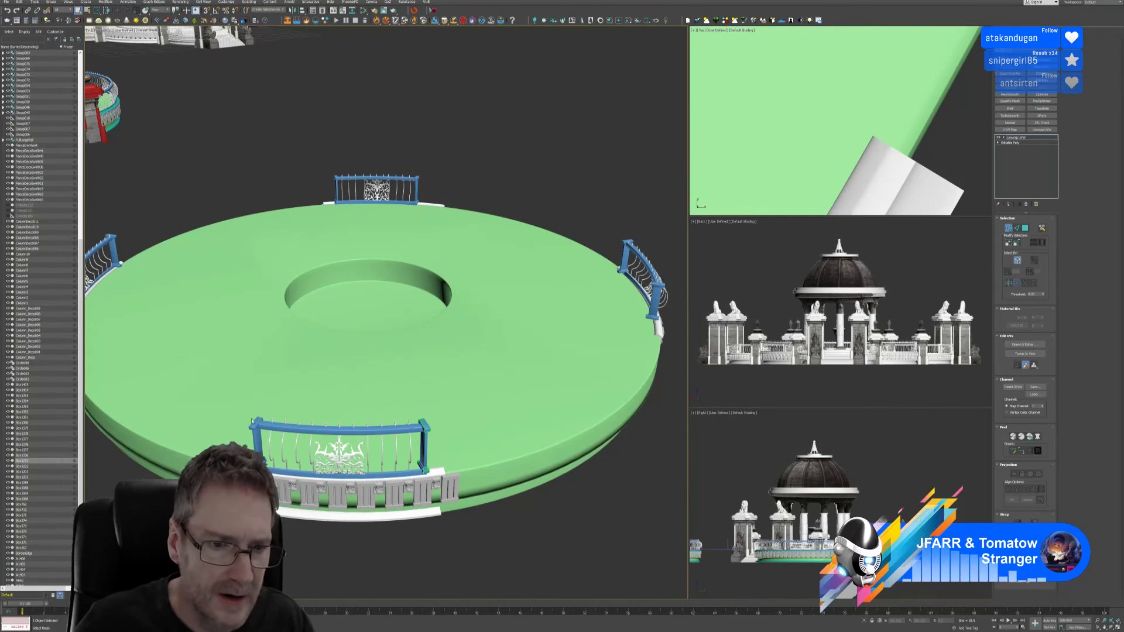
click(1017, 137)
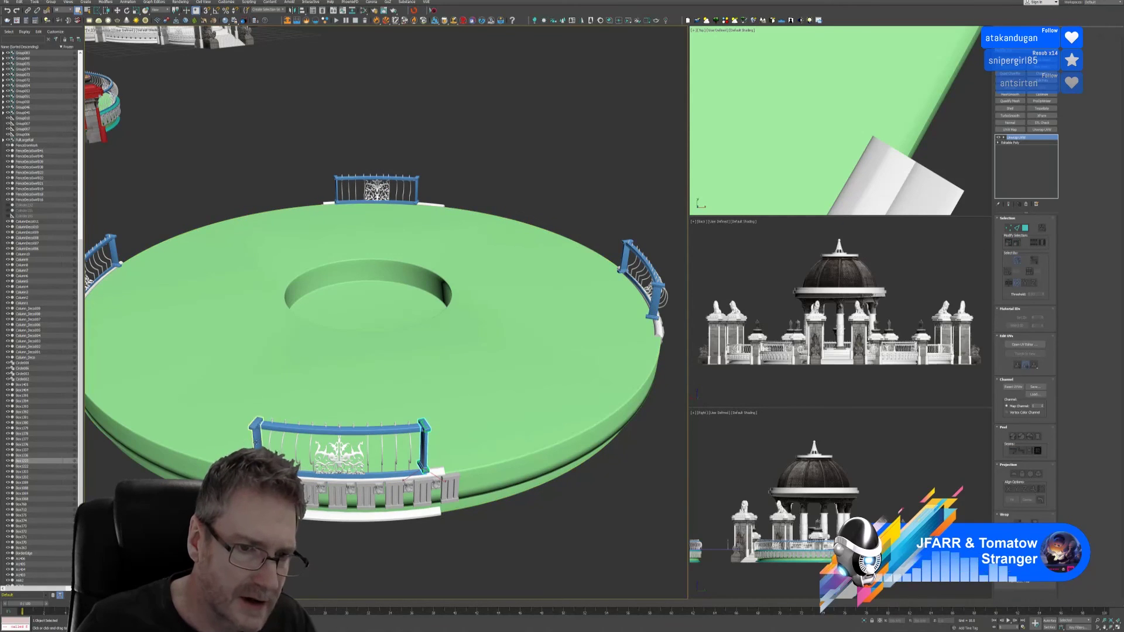
Step: Collapse the modifier stack of the front railing's opposite end post and paste the copied Unwrap UVW modifier onto it
click(381, 491)
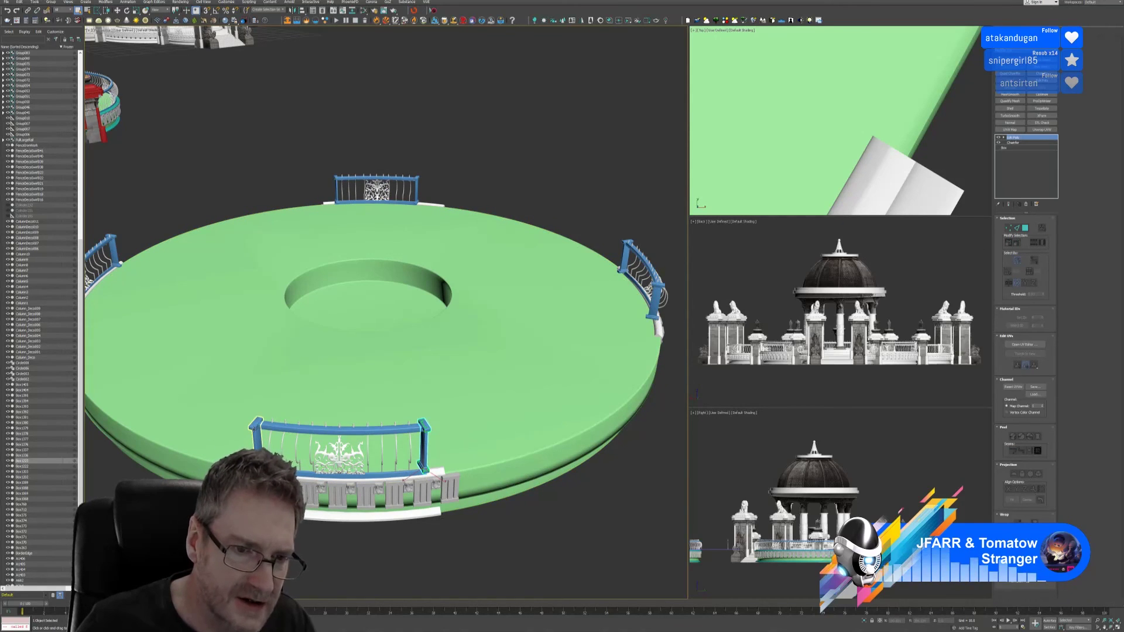
right_click(1020, 139)
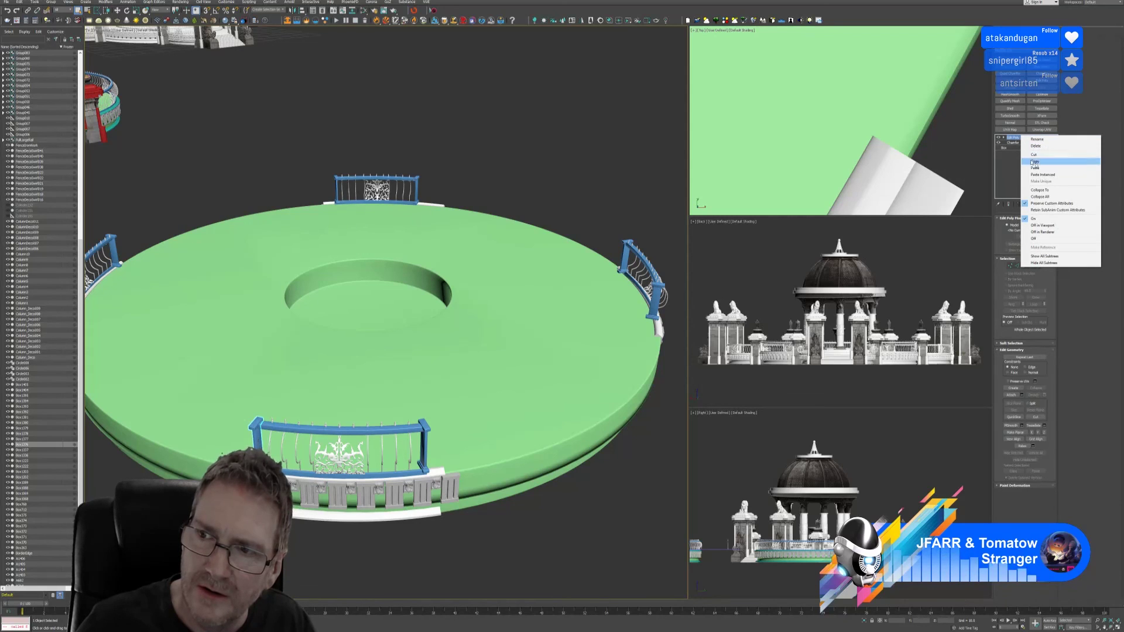
click(1046, 197)
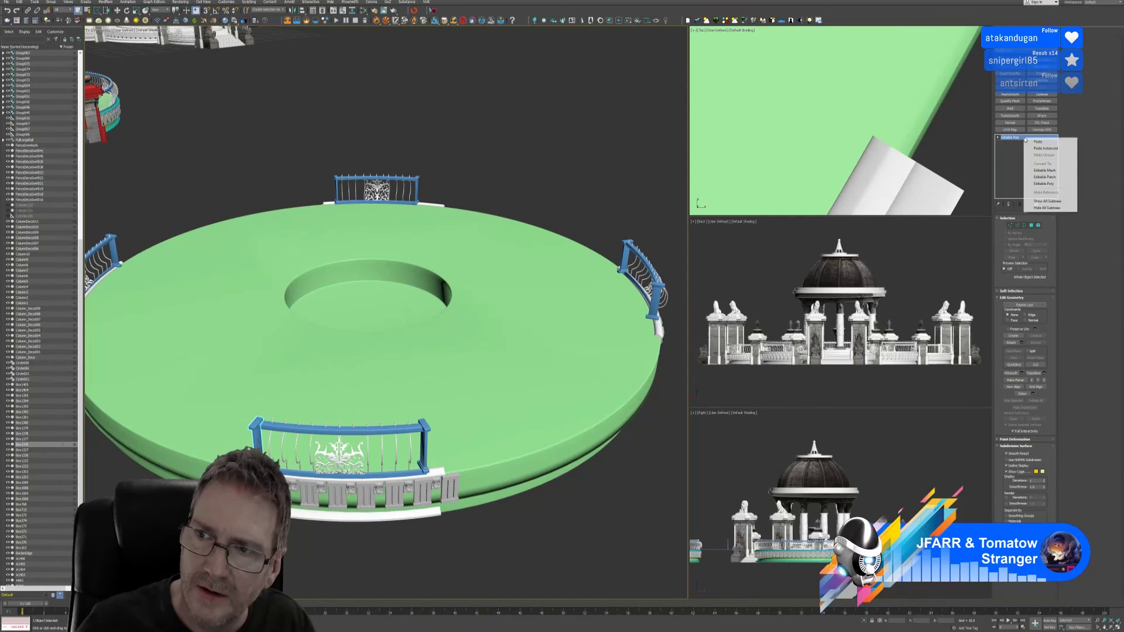
click(1042, 129)
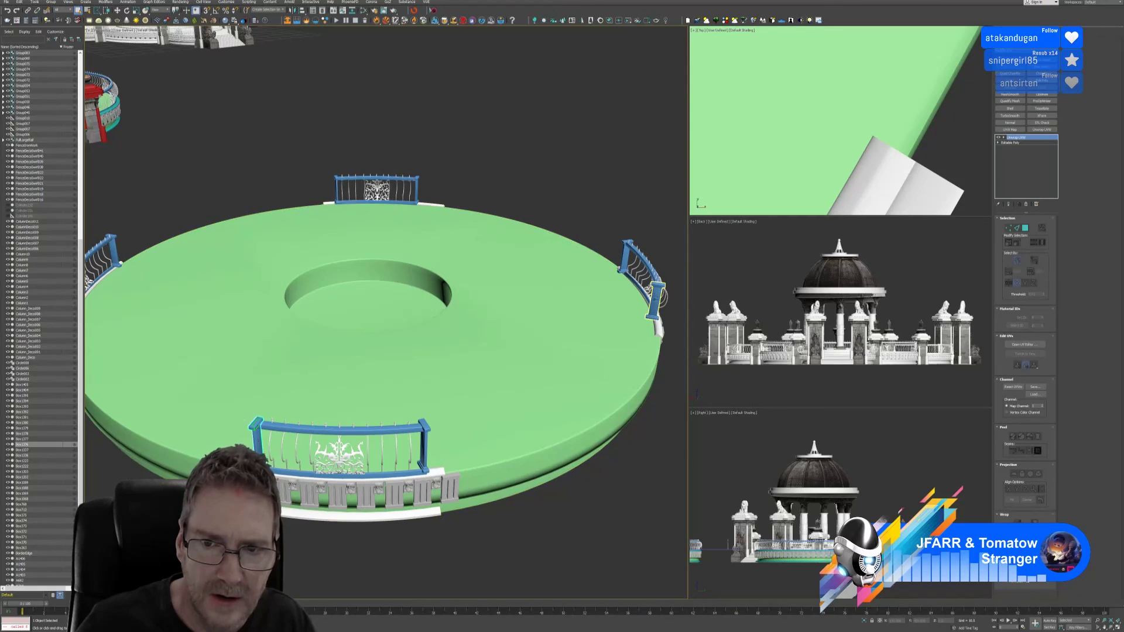
Step: Collapse the modifier stacks of both end posts on the terrace's right-hand railing and paste the copied Unwrap UVW onto each
click(657, 327)
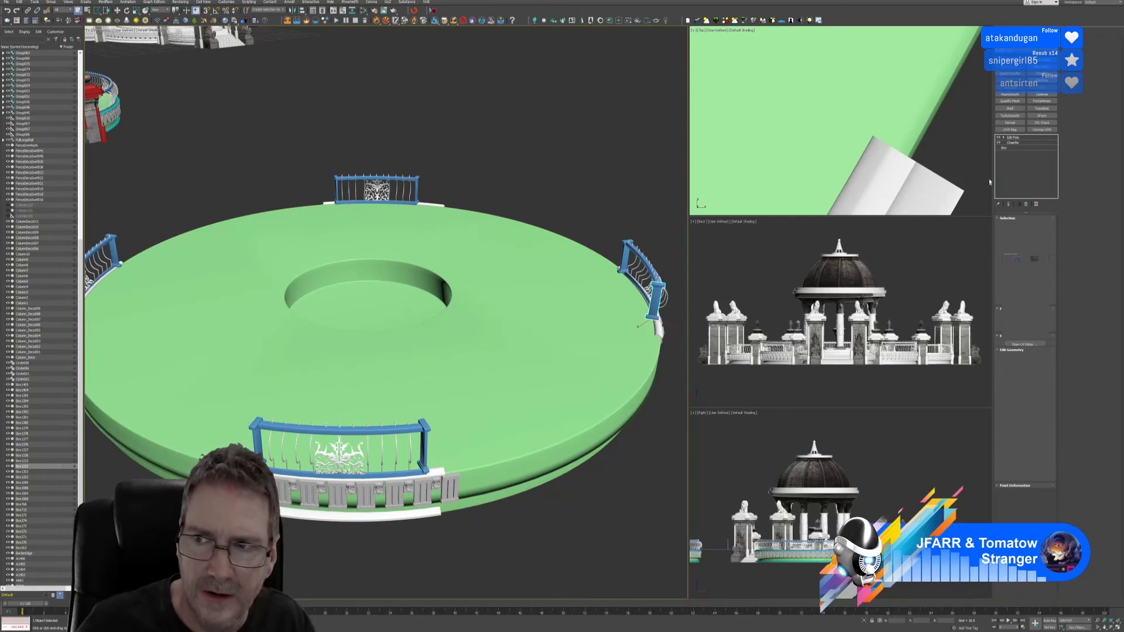
right_click(1029, 137)
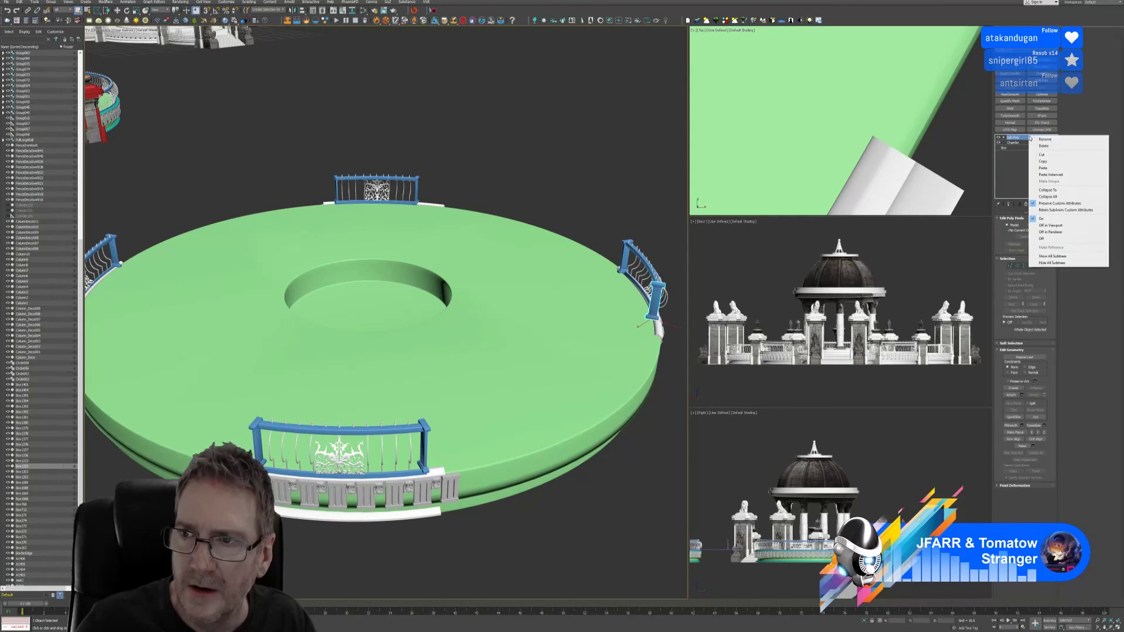
click(1051, 196)
right_click(1023, 139)
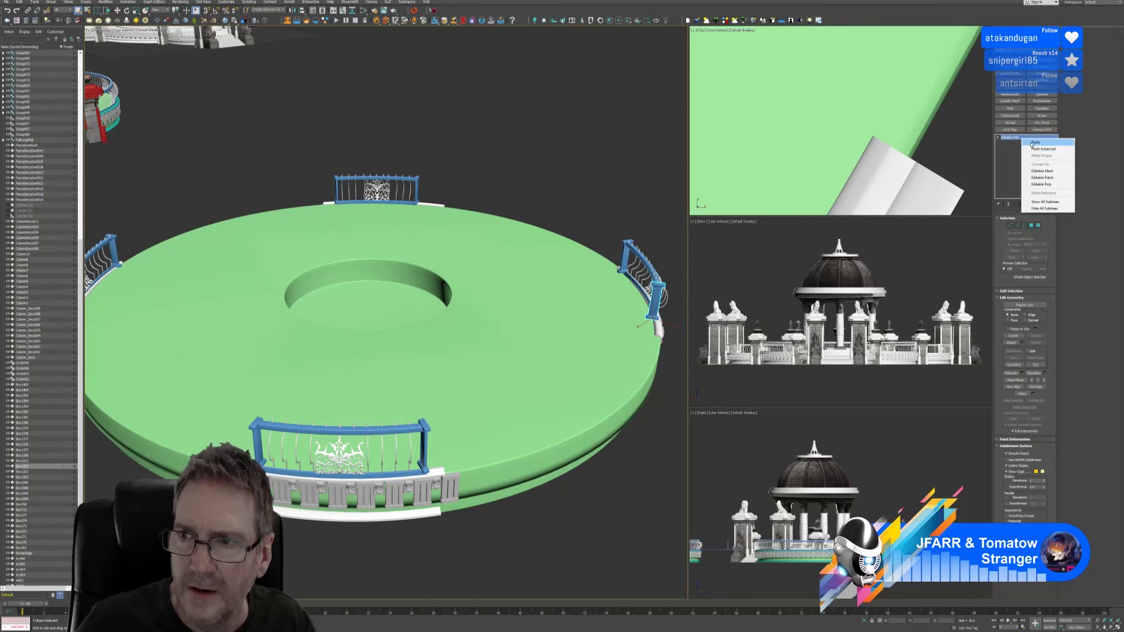
click(1035, 142)
click(626, 258)
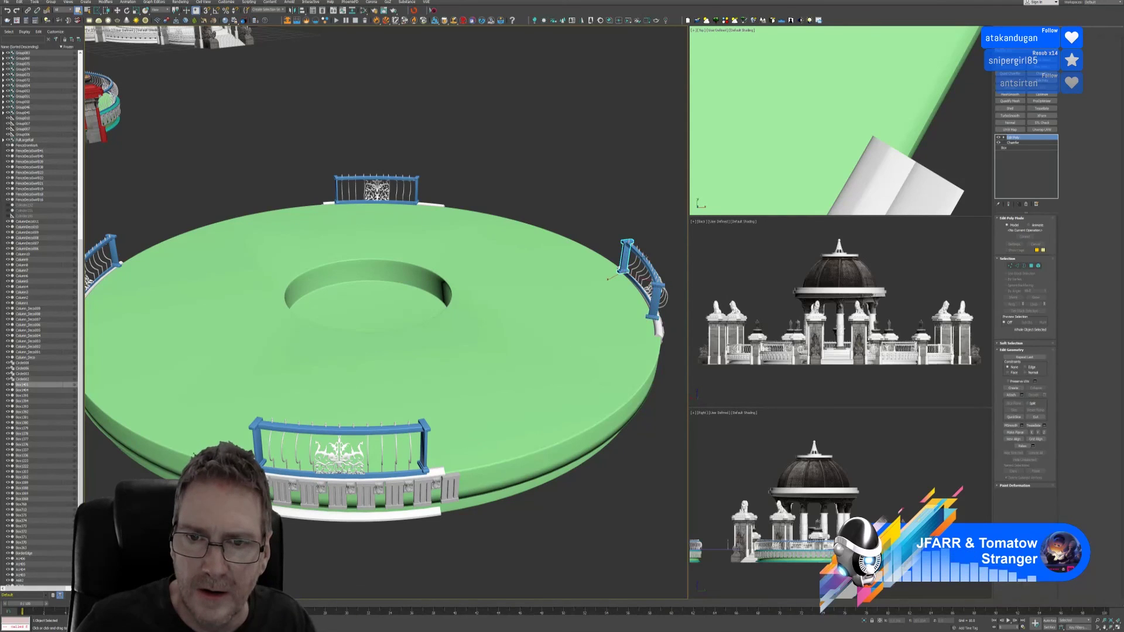
right_click(1021, 145)
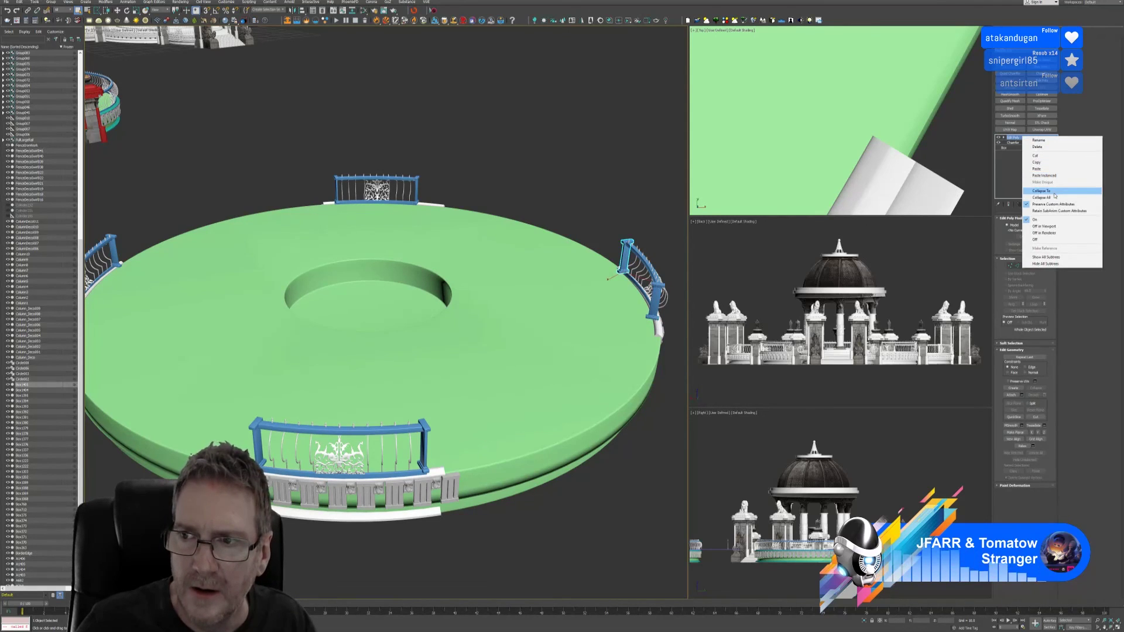
click(1052, 198)
click(1042, 129)
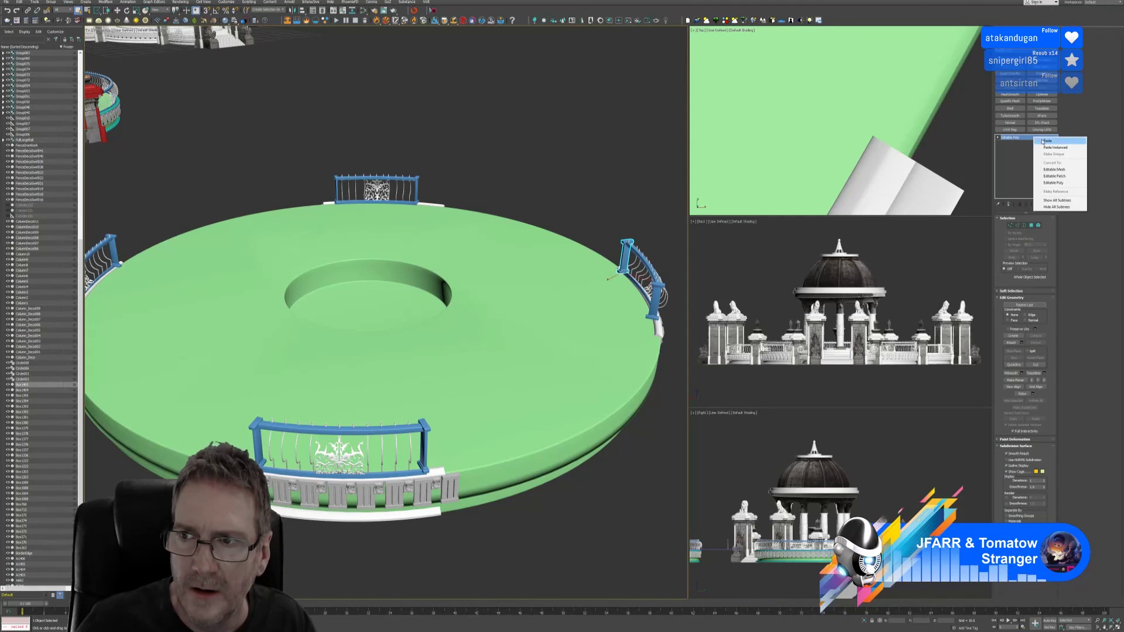
Step: Collapse the modifier stacks of both end posts on the terrace's rear railing and paste the copied Unwrap UVW onto each
click(409, 192)
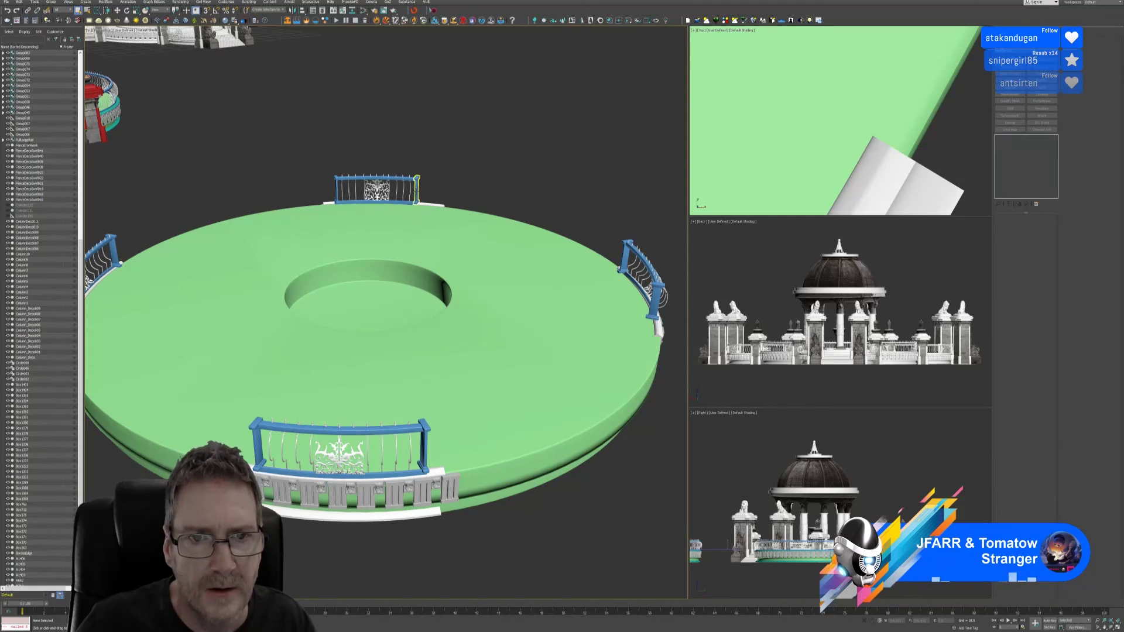
right_click(1027, 141)
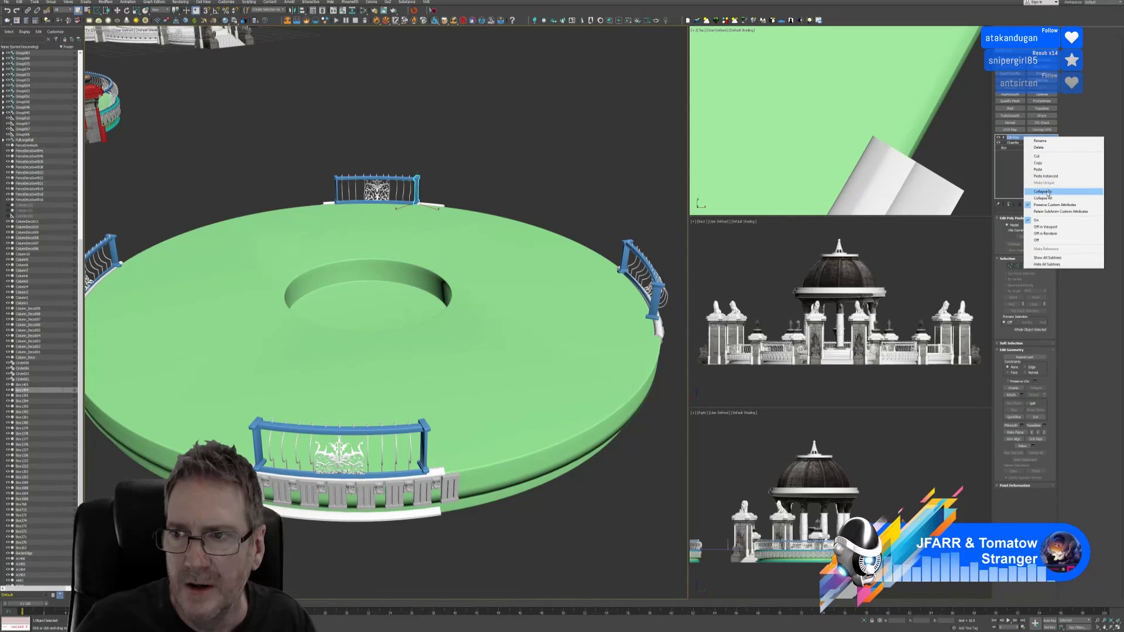
click(1050, 196)
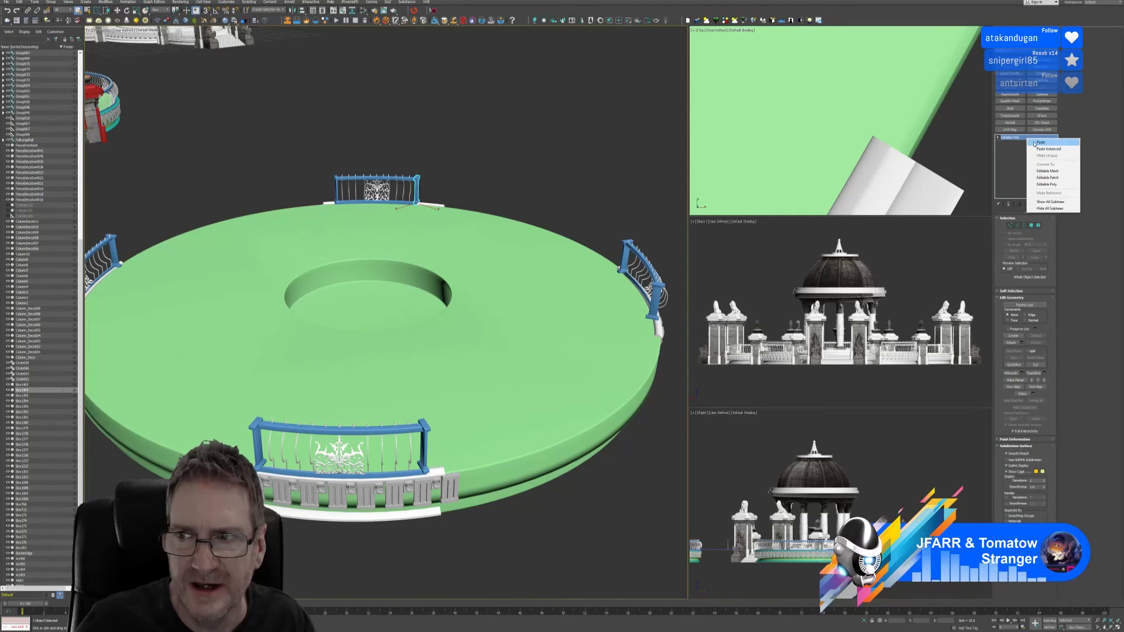
click(1043, 130)
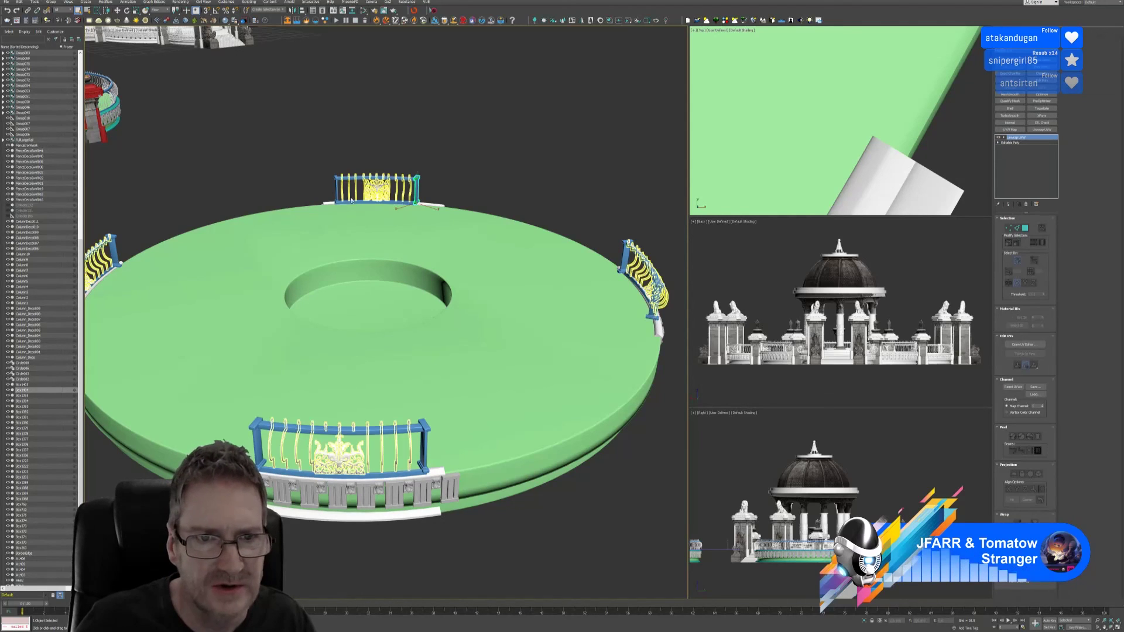
click(1017, 137)
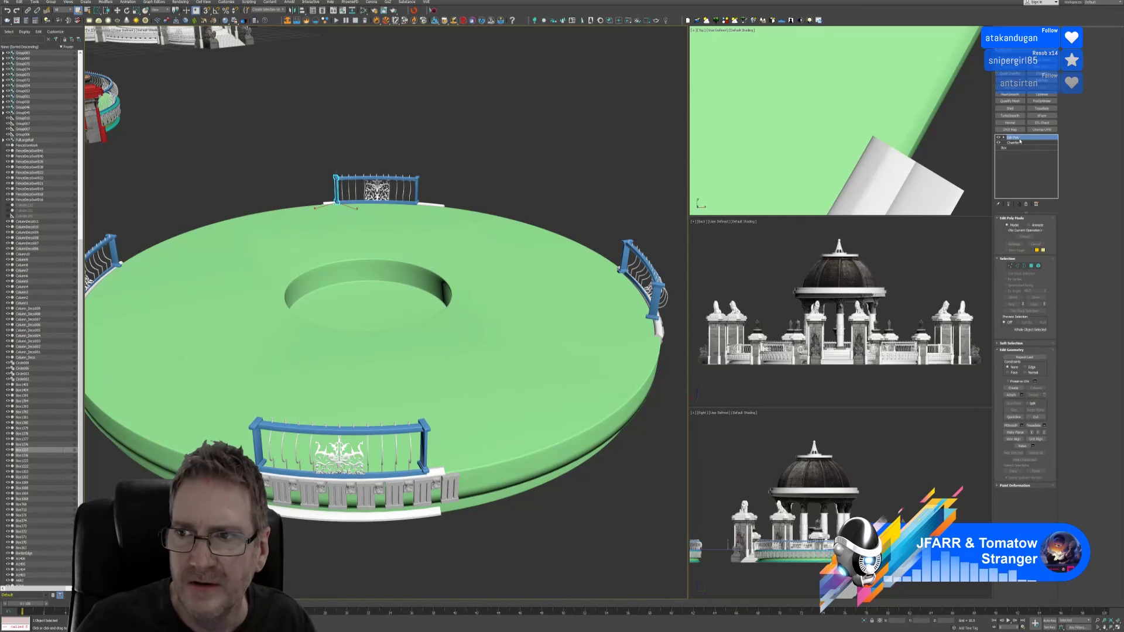
right_click(1020, 141)
click(1039, 199)
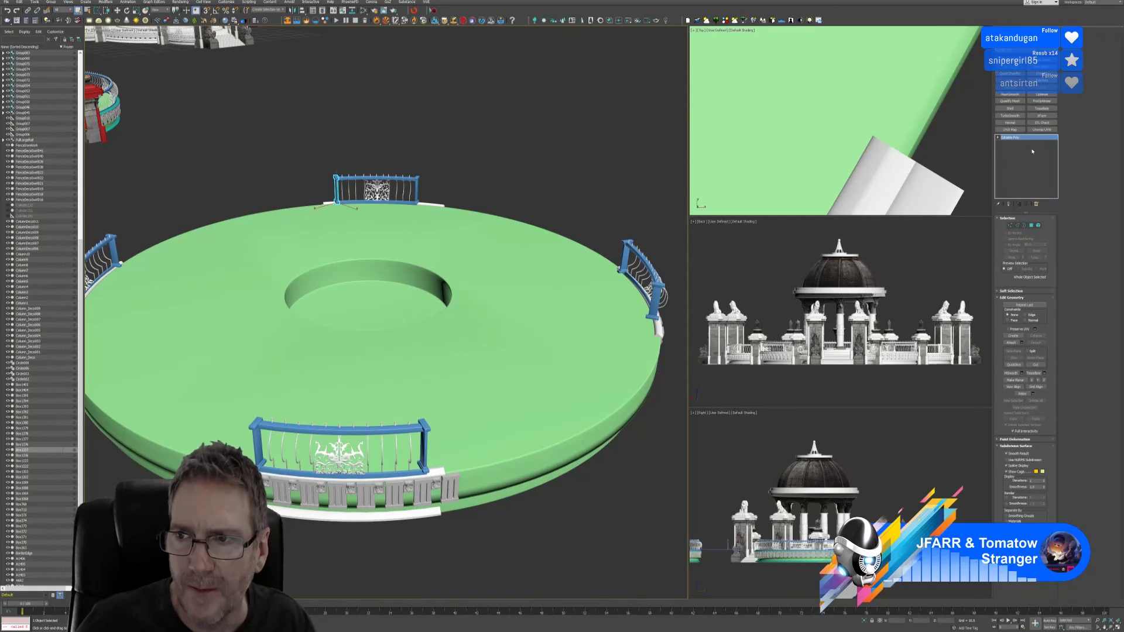
right_click(1028, 142)
click(1045, 176)
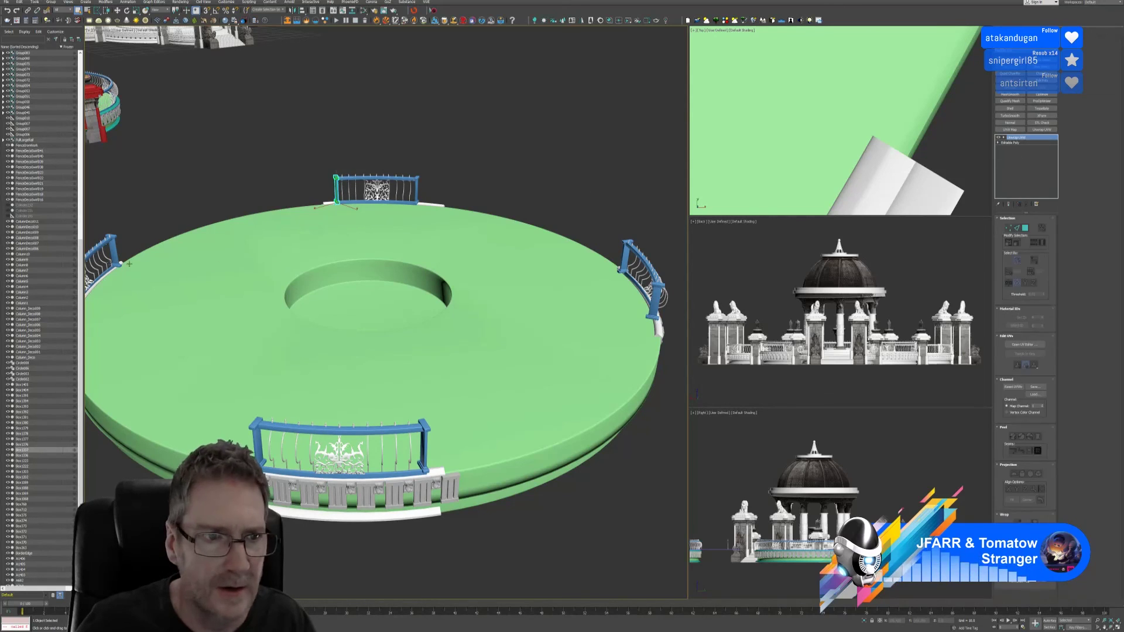
Step: Collapse the modifier stacks of both end posts on the terrace's left-hand railing and paste the copied Unwrap UVW onto each
click(1019, 137)
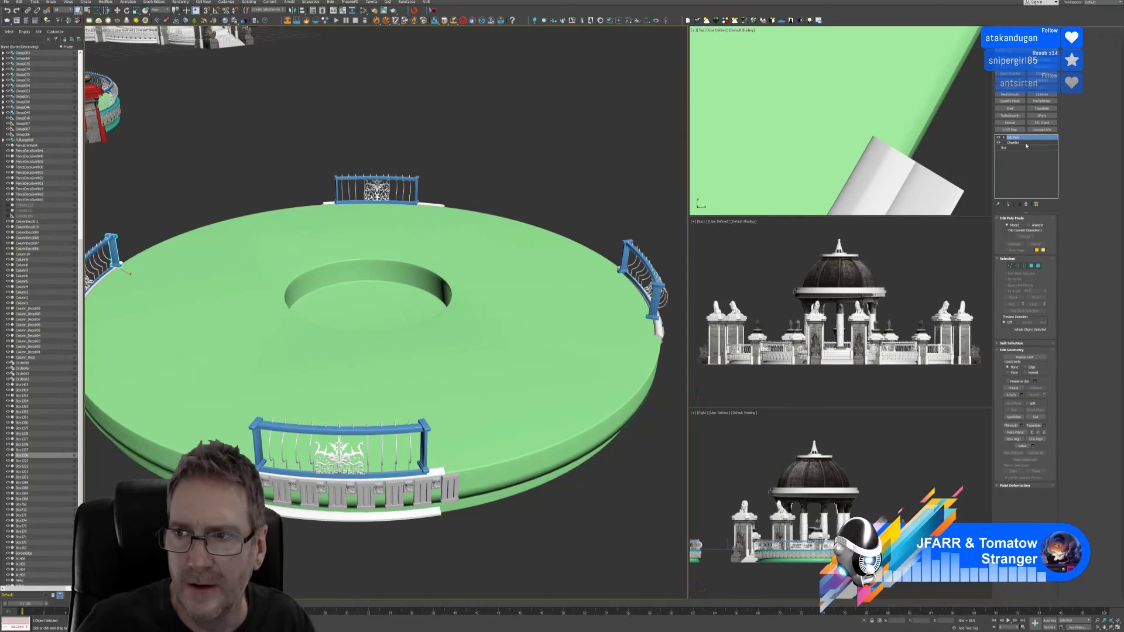
right_click(1023, 143)
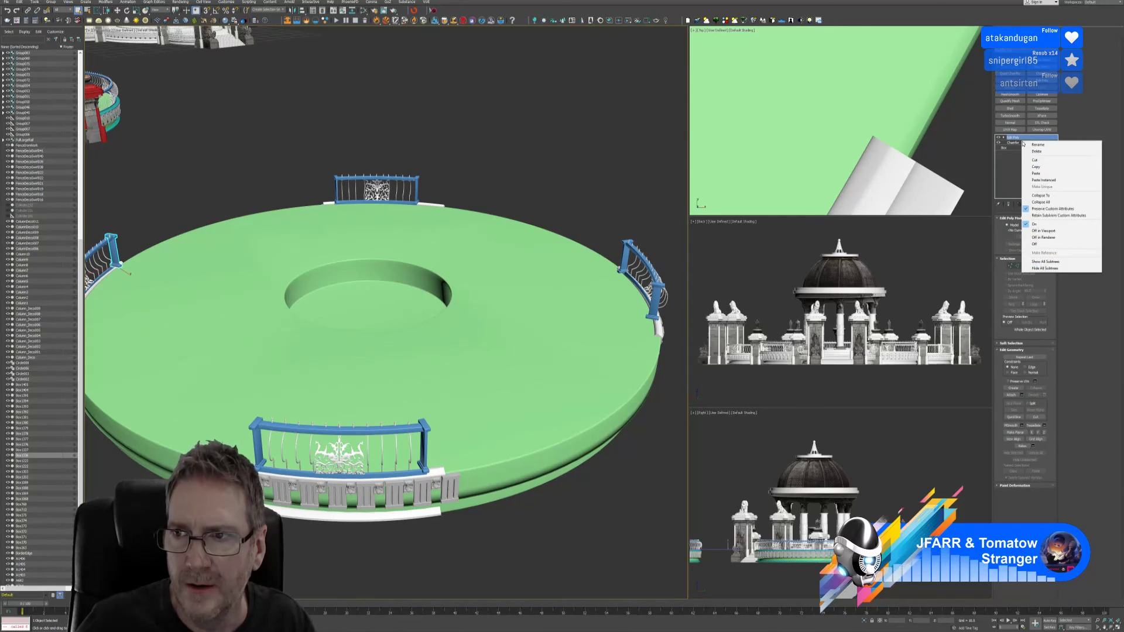
click(1040, 199)
right_click(1030, 143)
click(1045, 176)
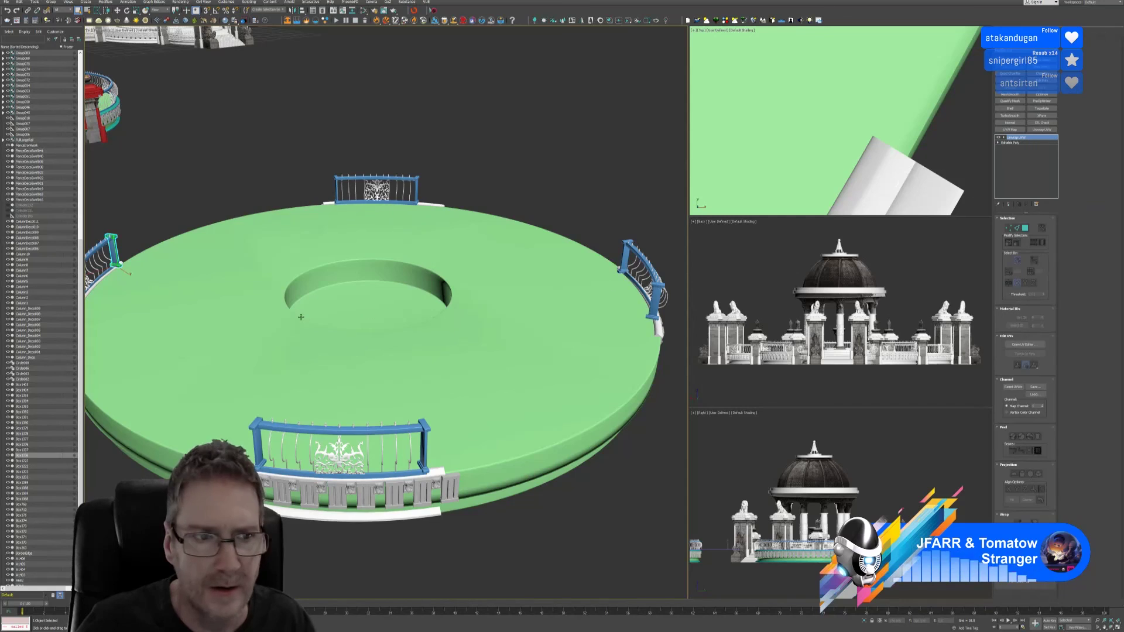
middle_drag(303, 314, 345, 303)
click(120, 284)
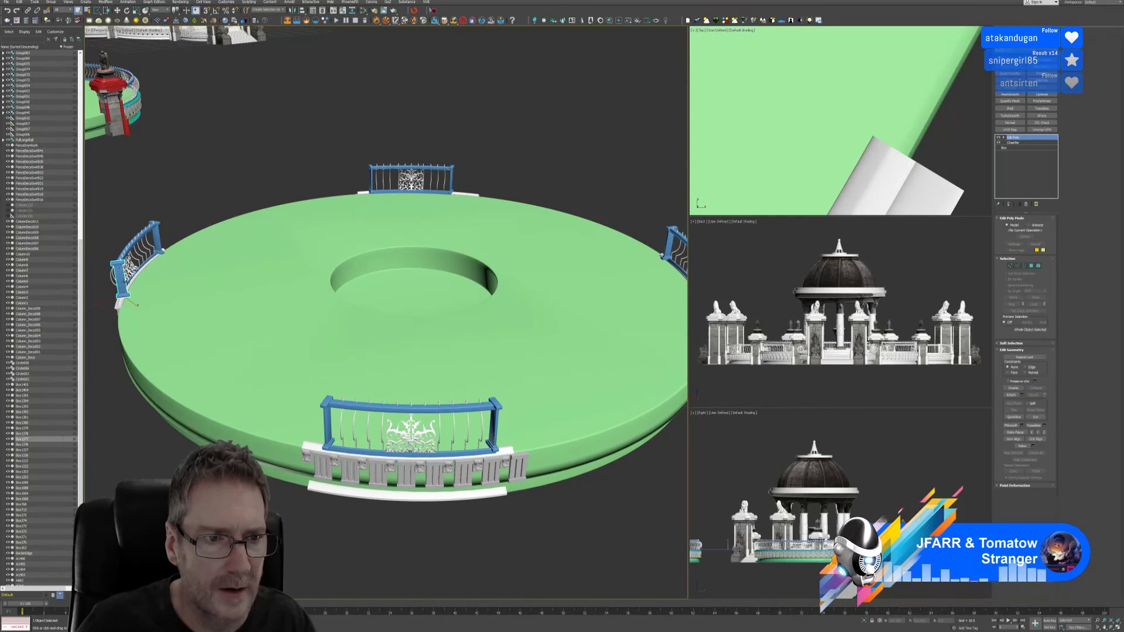
right_click(1021, 141)
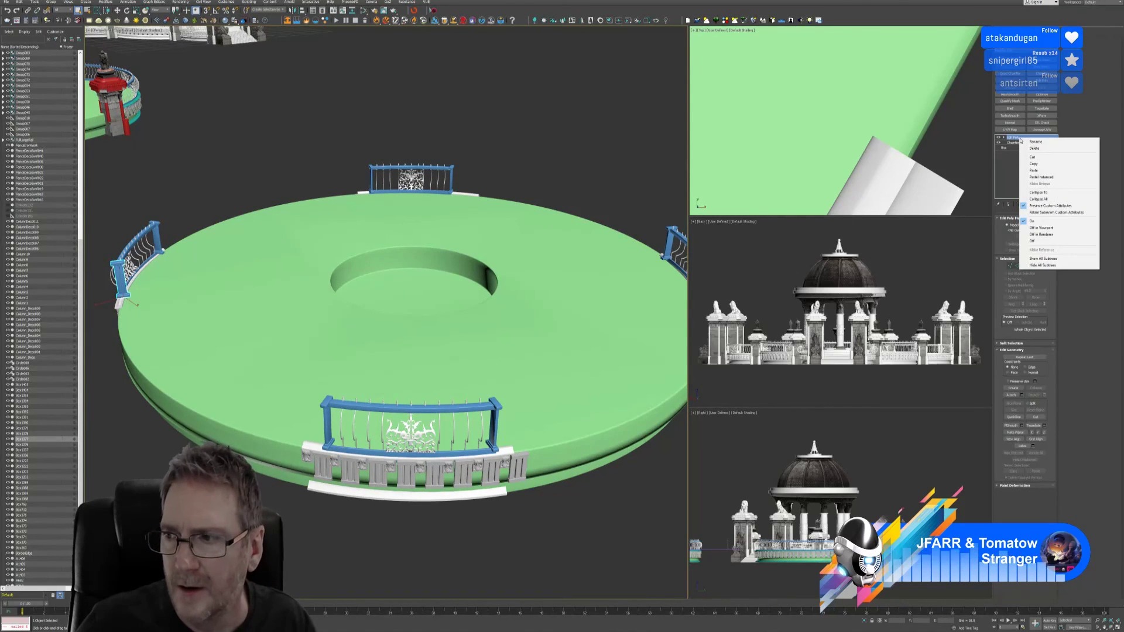
click(1045, 200)
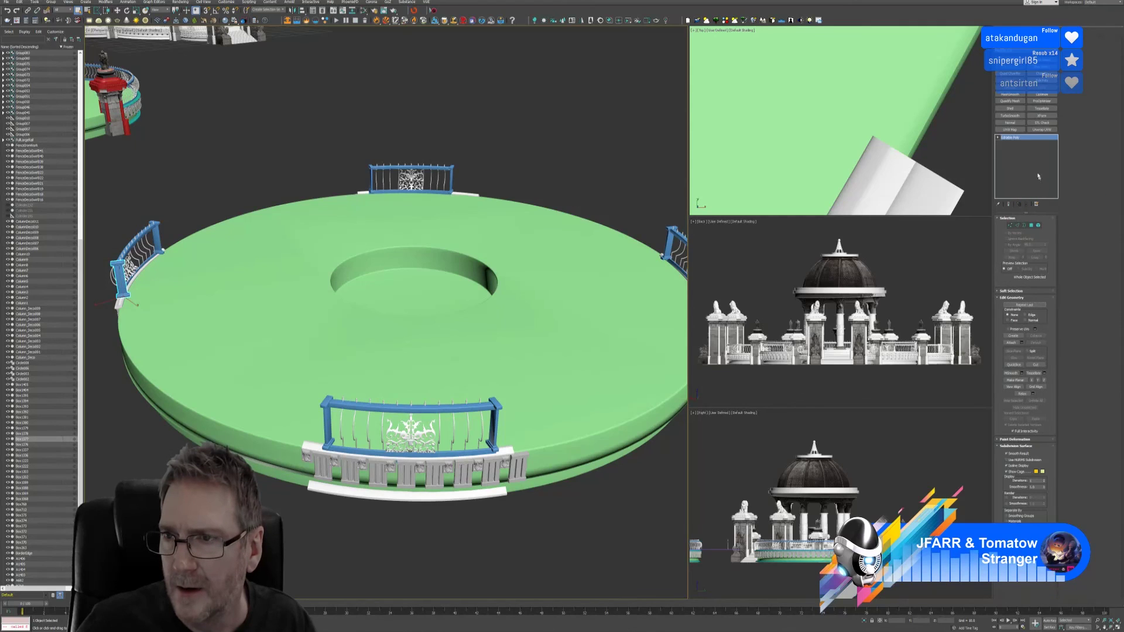
click(1042, 129)
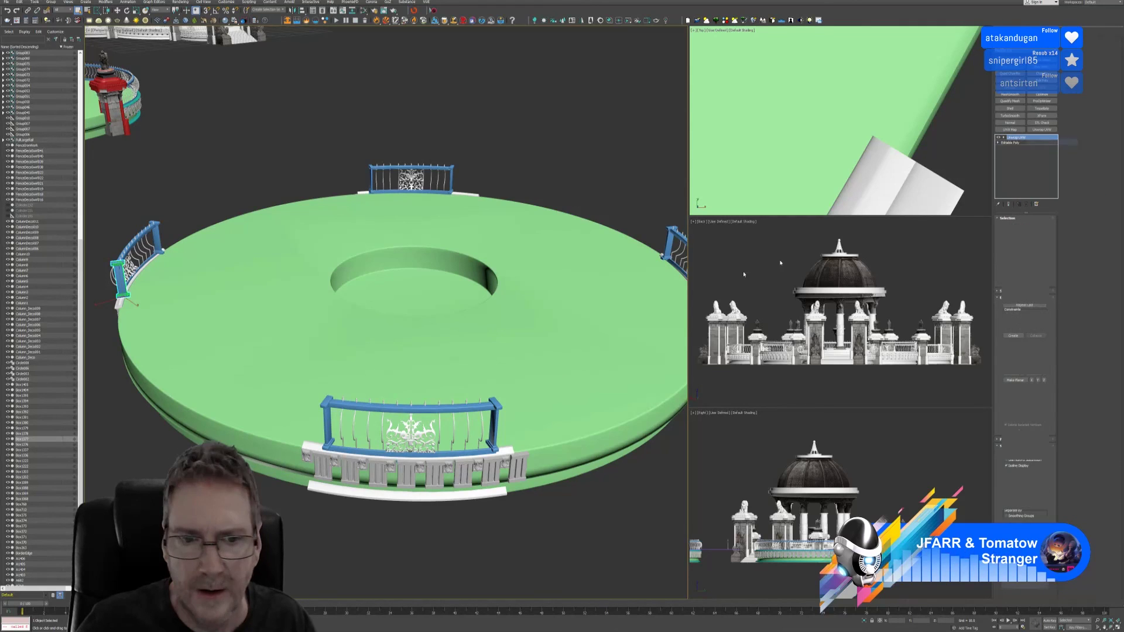
Step: Select all eight blue end posts of the four terrace railings together and assign the existing plain white material to them
click(328, 419)
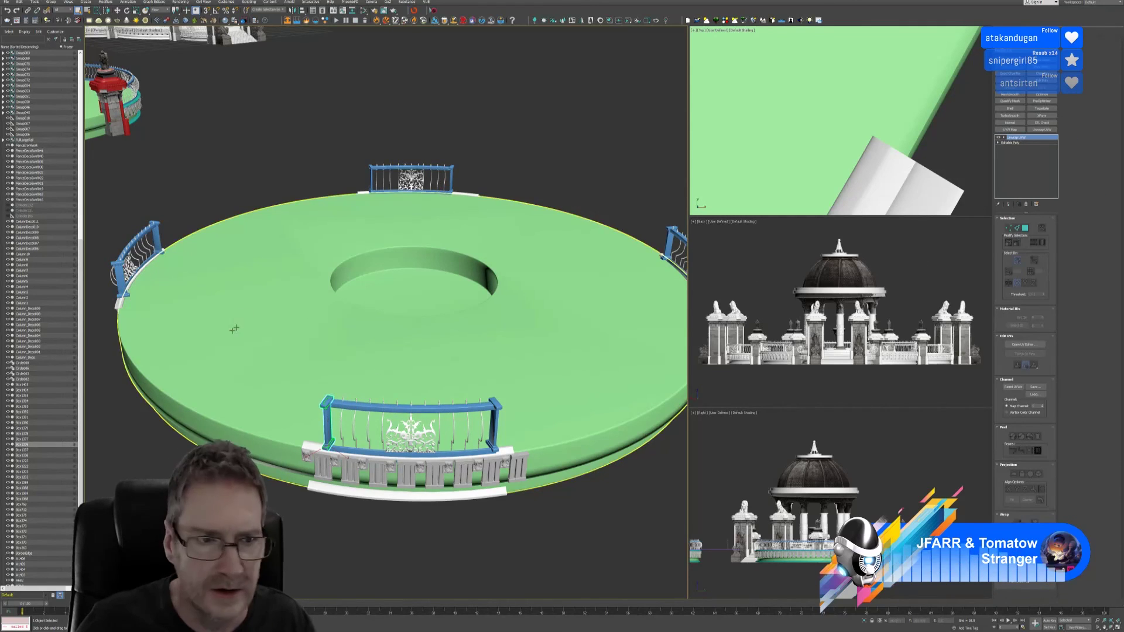
click(213, 322)
key(z)
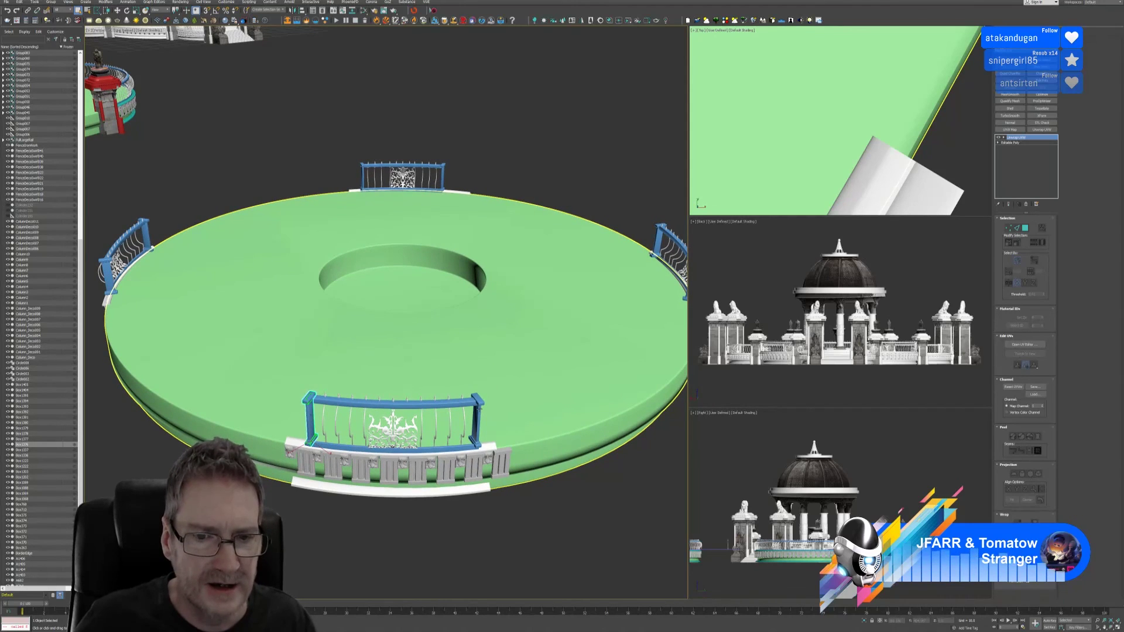
ctrl+click(479, 409)
middle_drag(634, 304, 618, 306)
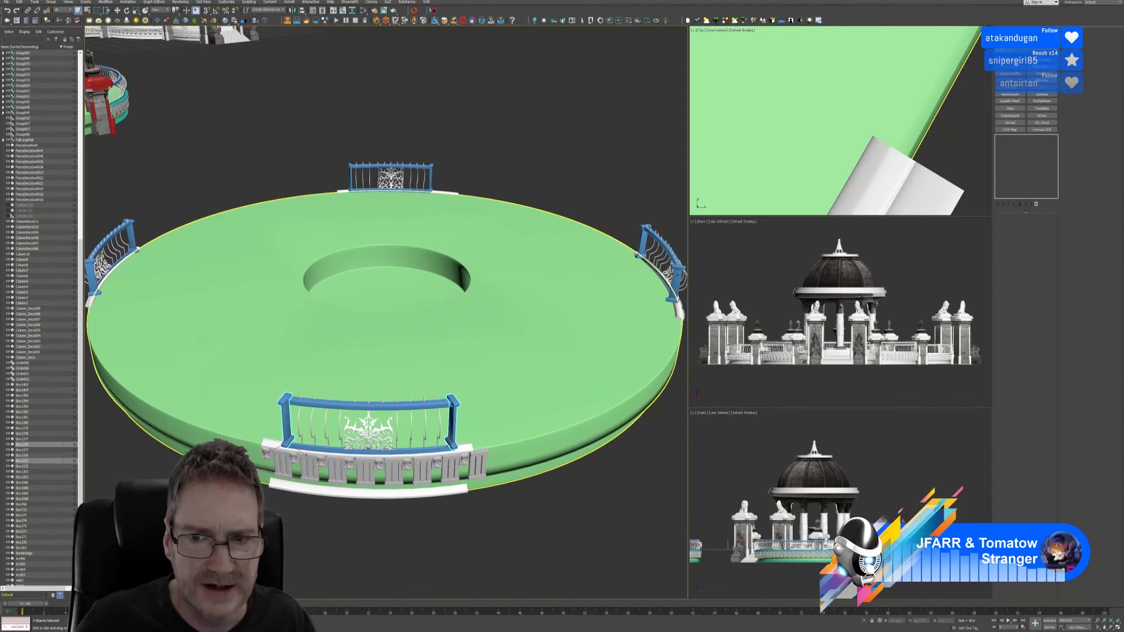
ctrl+click(677, 283)
ctrl+click(634, 240)
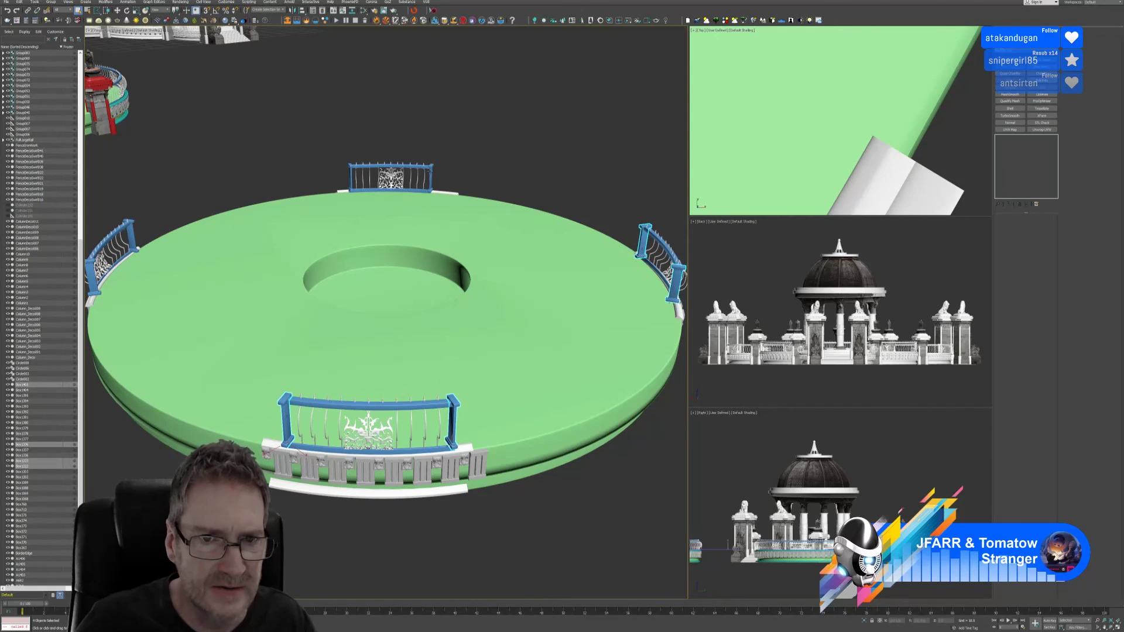
ctrl+click(431, 175)
ctrl+click(350, 177)
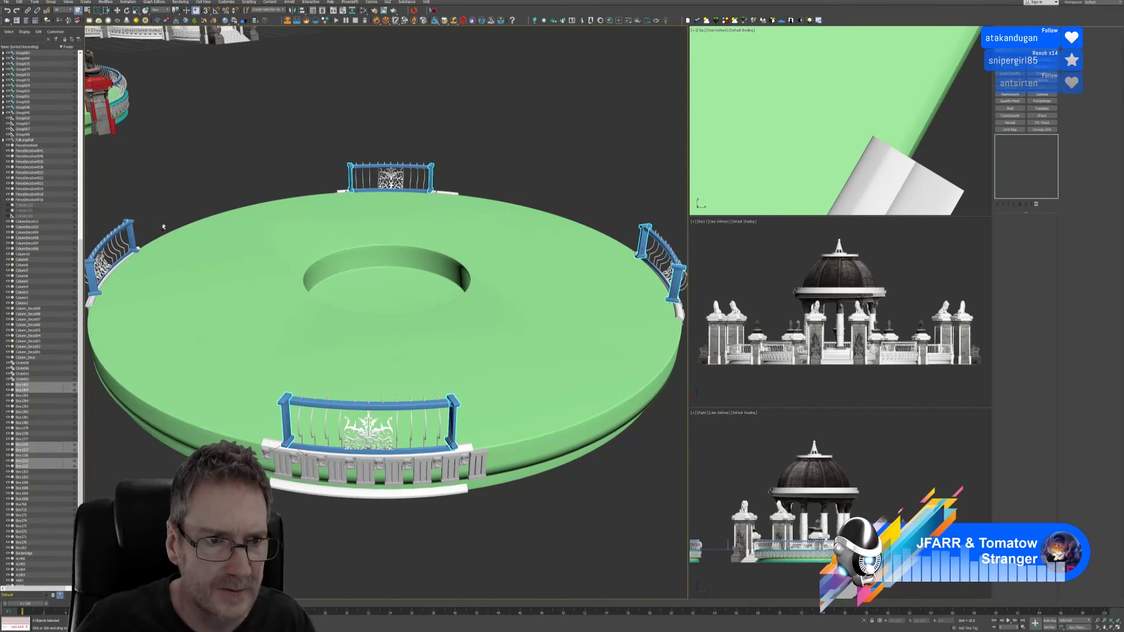
ctrl+click(131, 237)
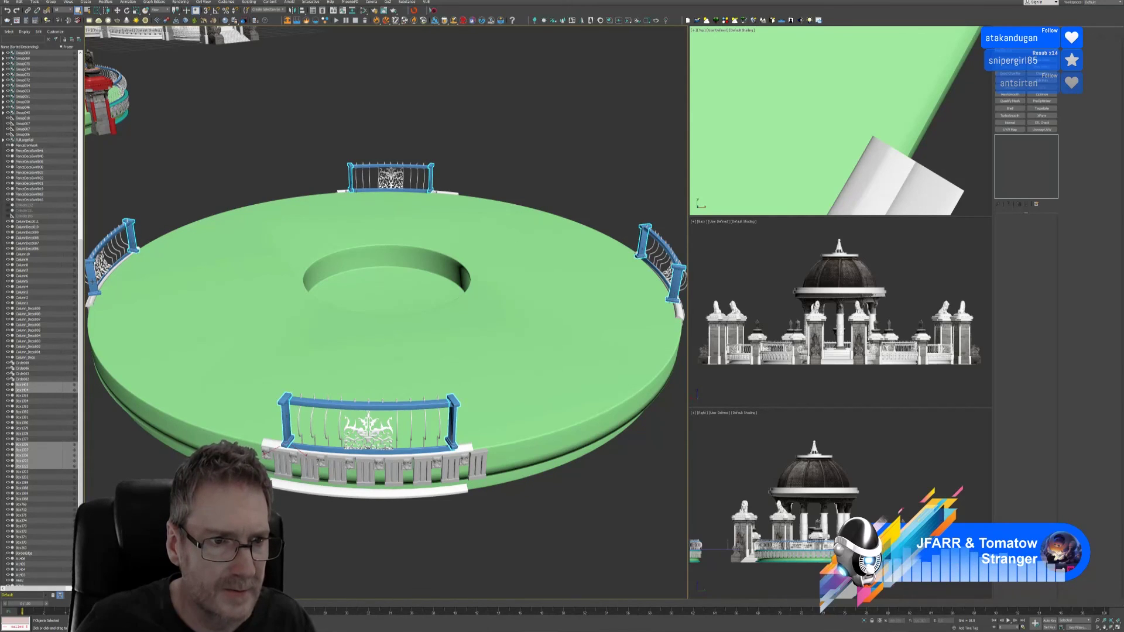
ctrl+click(93, 277)
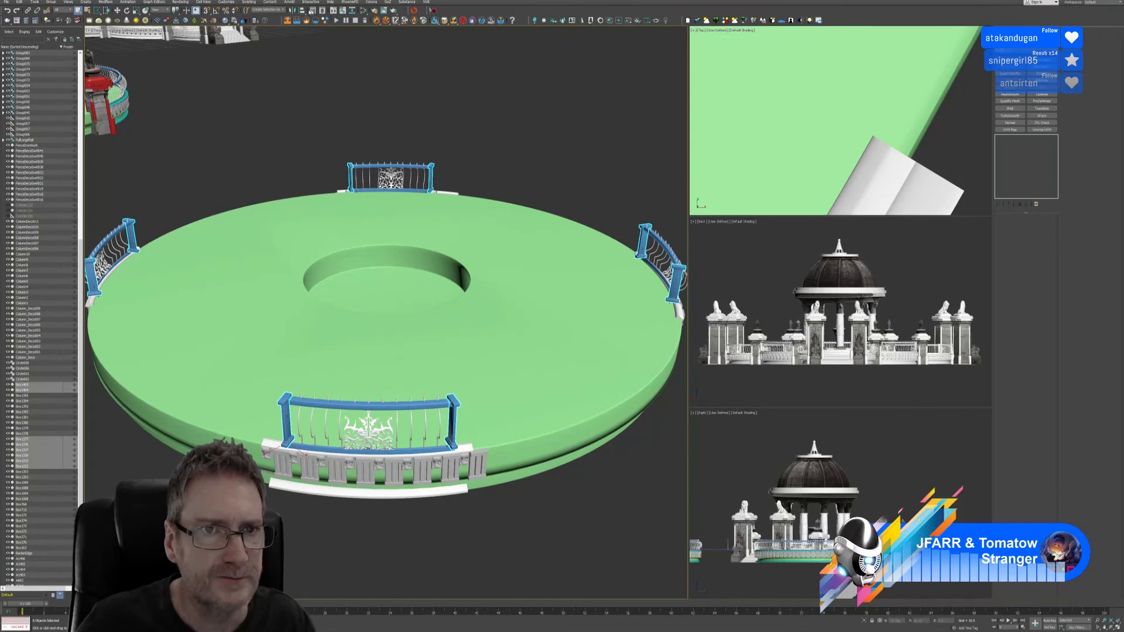
click(363, 11)
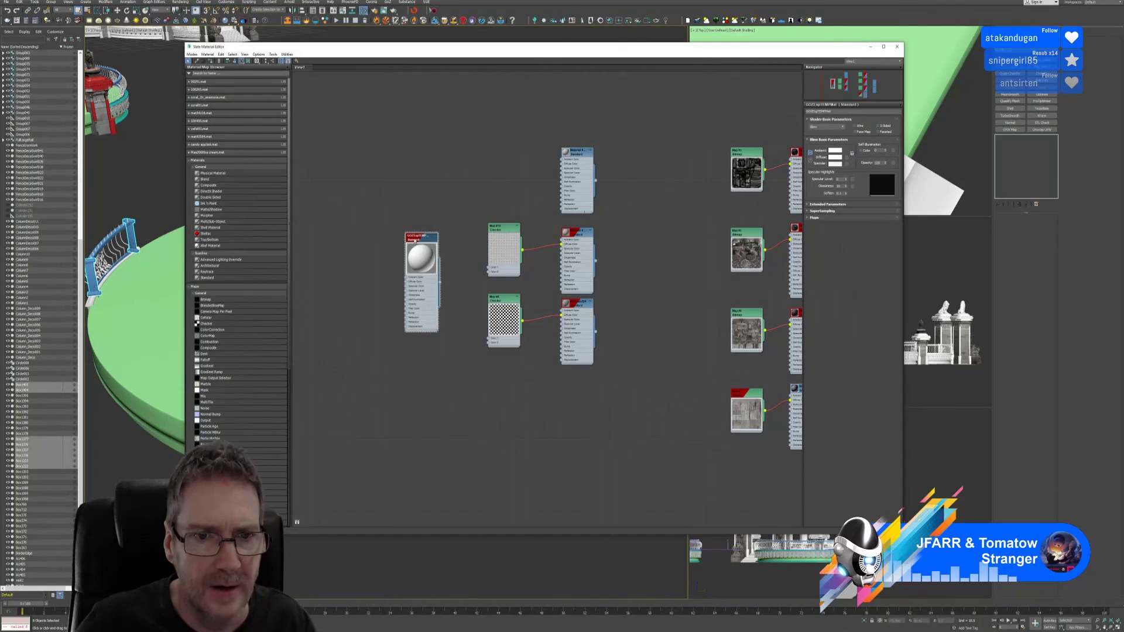
right_click(416, 241)
click(434, 249)
click(897, 47)
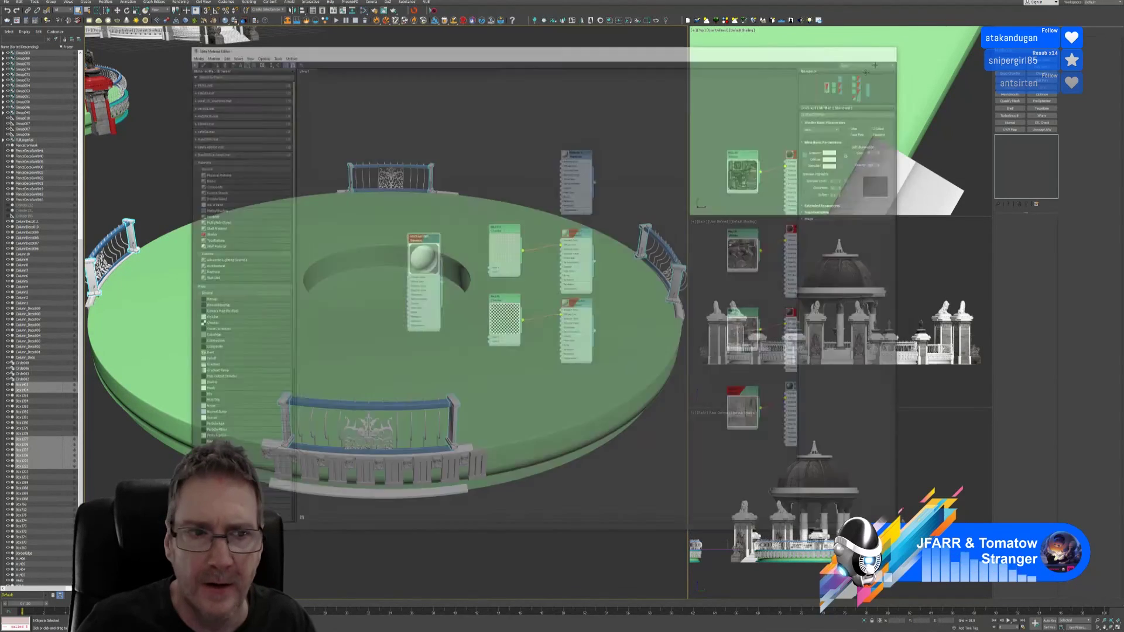
click(374, 351)
Step: Check the UVs of the blue top and bottom rails around the green terrace and assign the same plain white material to them
scroll(380, 357, up, 3)
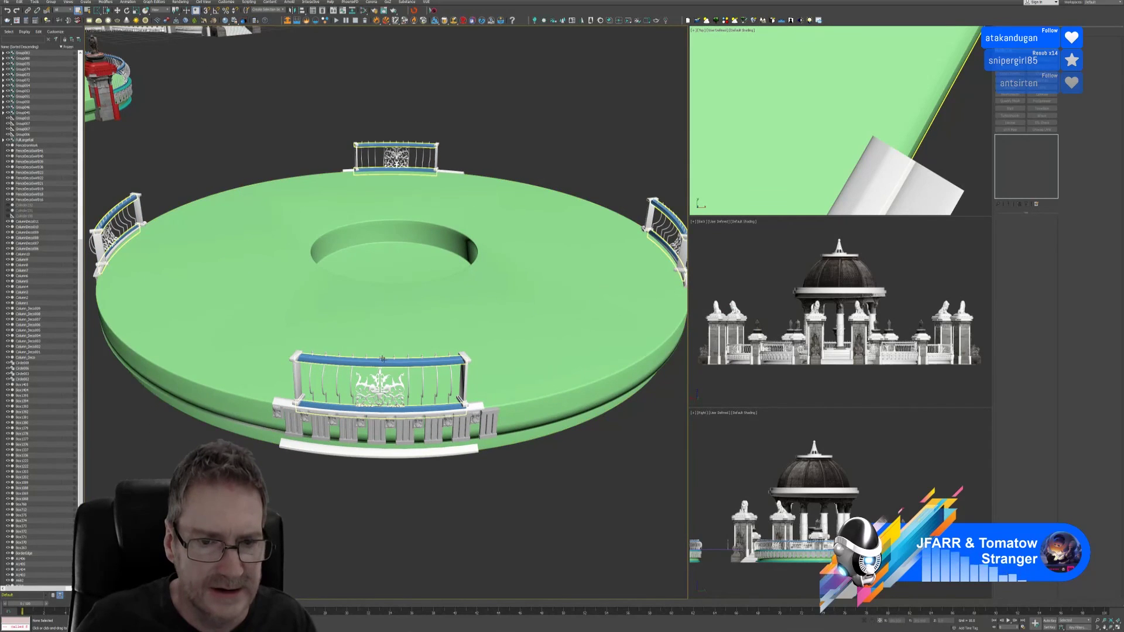
click(384, 361)
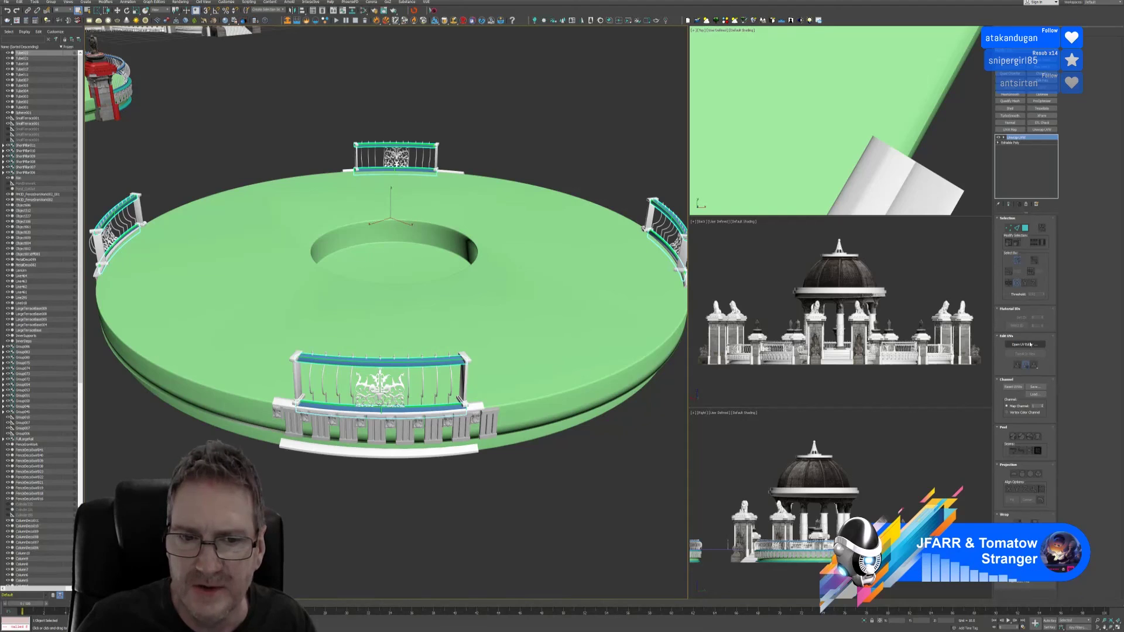
click(1030, 345)
click(364, 11)
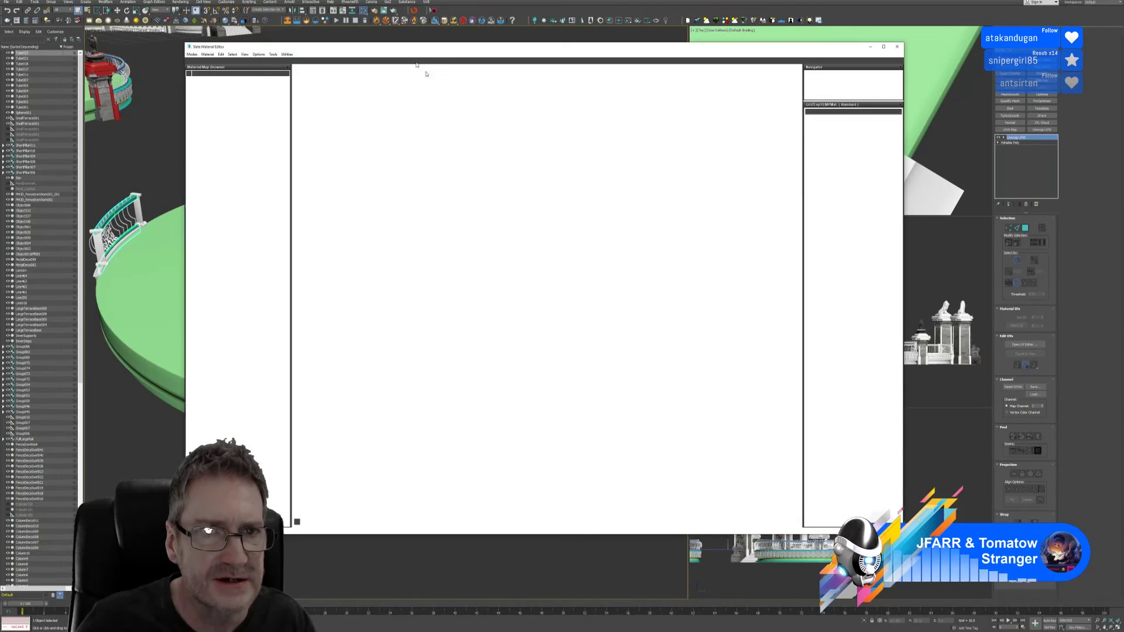
right_click(427, 235)
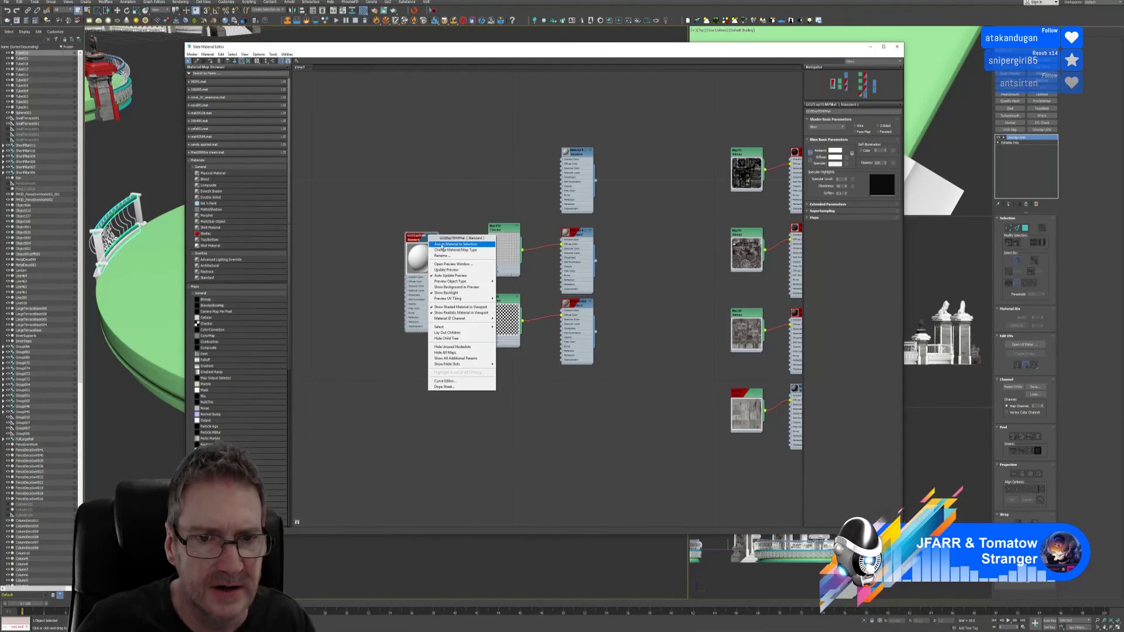
click(440, 245)
click(897, 46)
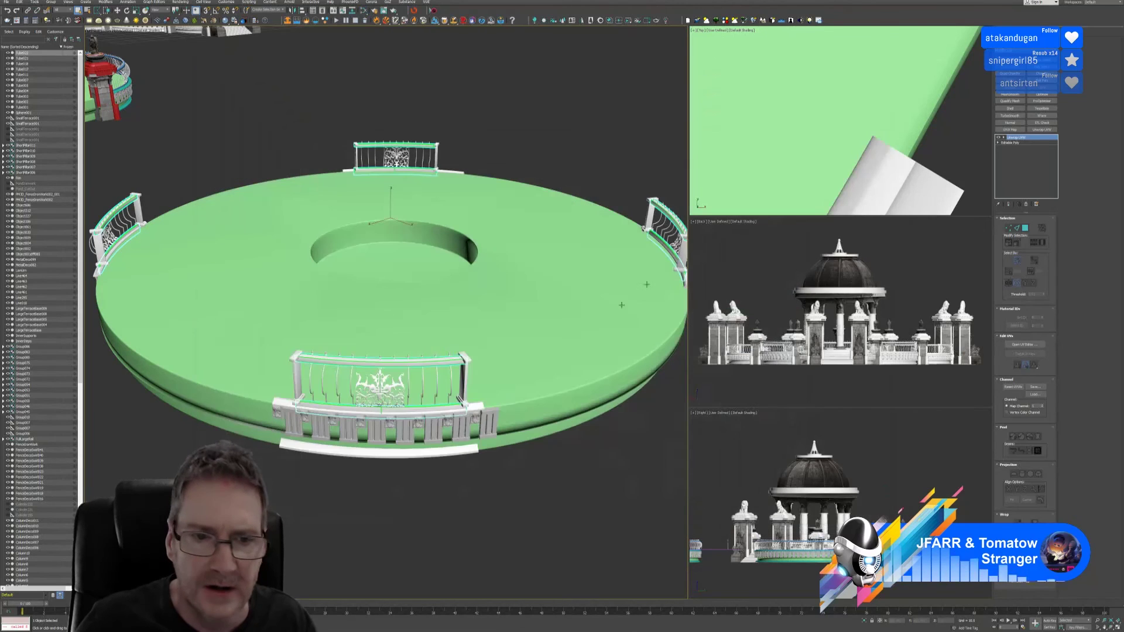
click(382, 483)
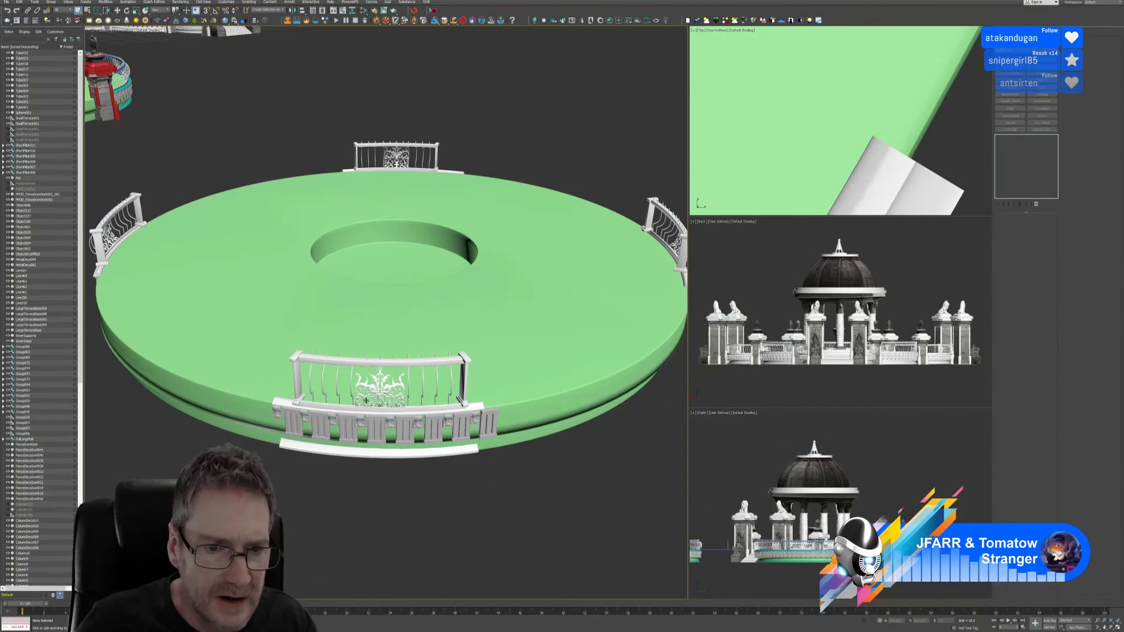
Step: Isolate the ironwork group of the four terrace railings and ungroup it into its separate bars and ornament panels
click(321, 388)
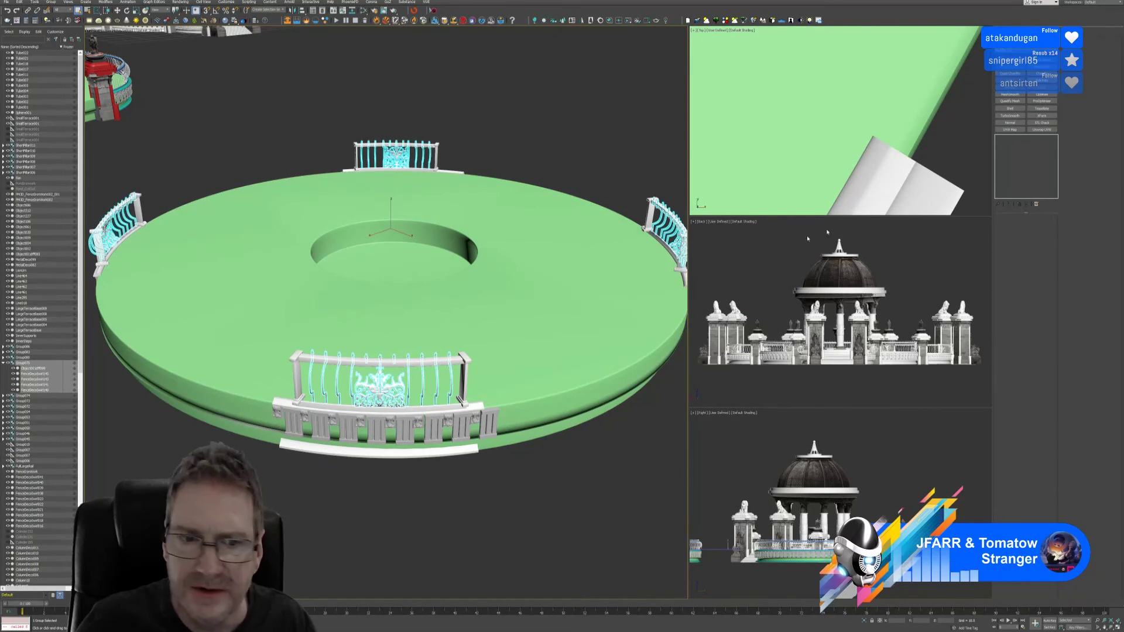
click(864, 622)
scroll(363, 359, up, 5)
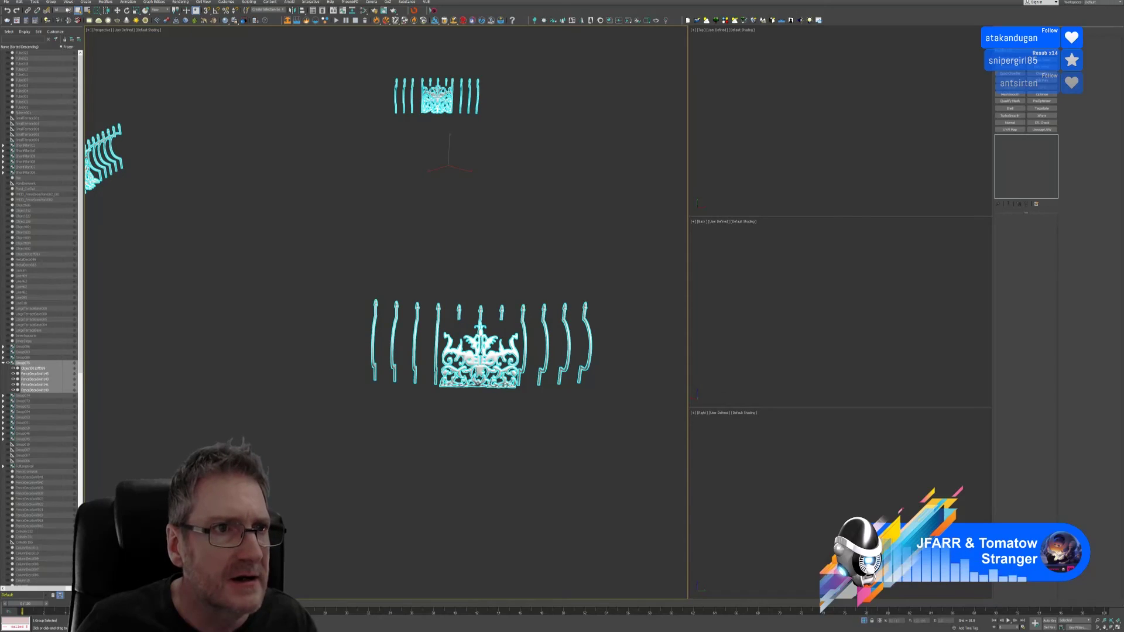
click(51, 2)
click(60, 20)
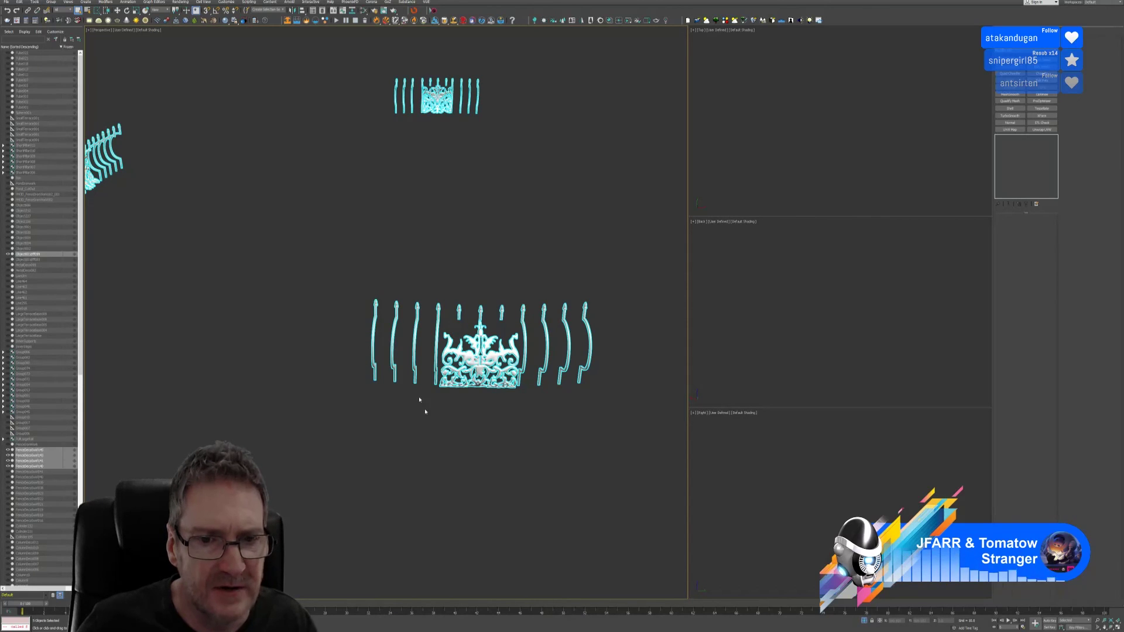
click(446, 451)
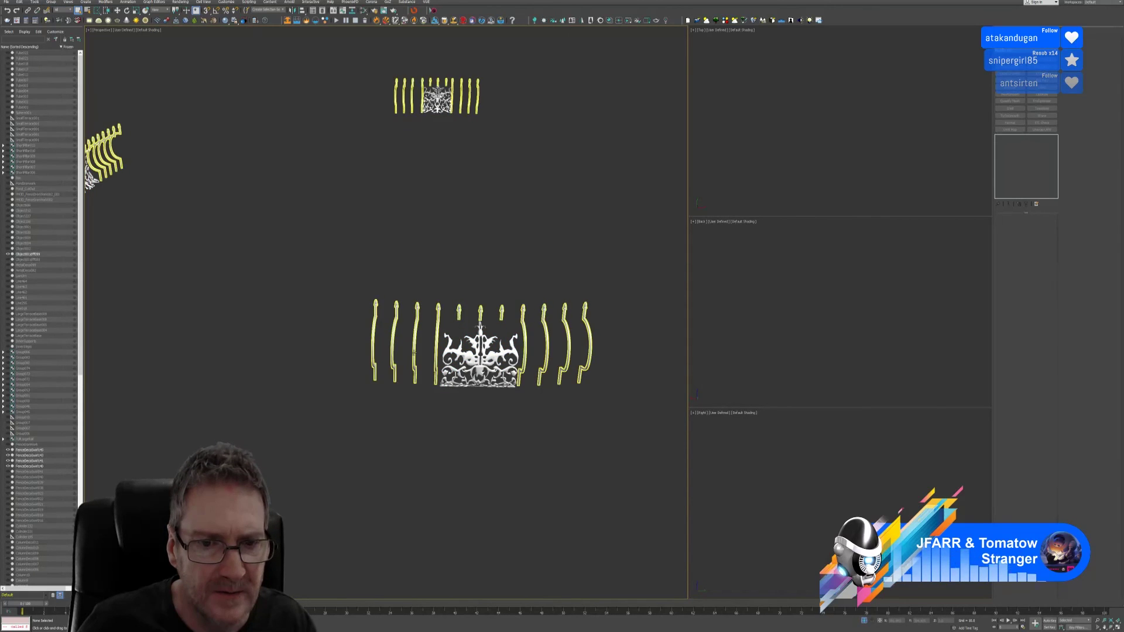
Step: Collapse the modifier stack of the vertical railing bars, add a fresh Unwrap UVW and check their layout in the UV editor
click(418, 358)
right_click(1038, 141)
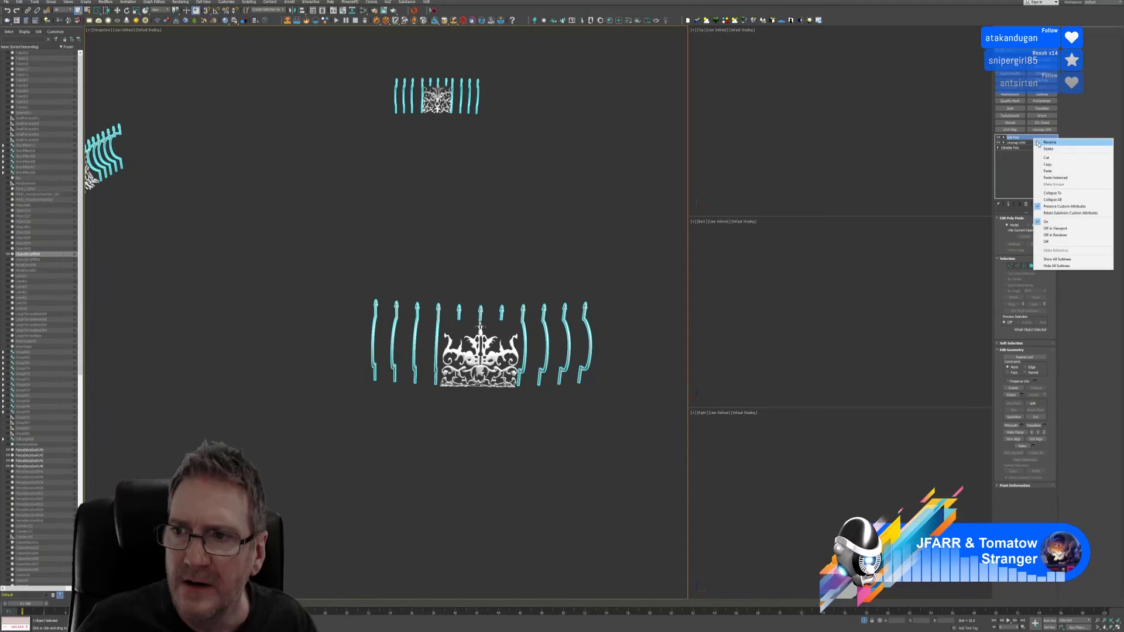
click(1065, 198)
click(1041, 130)
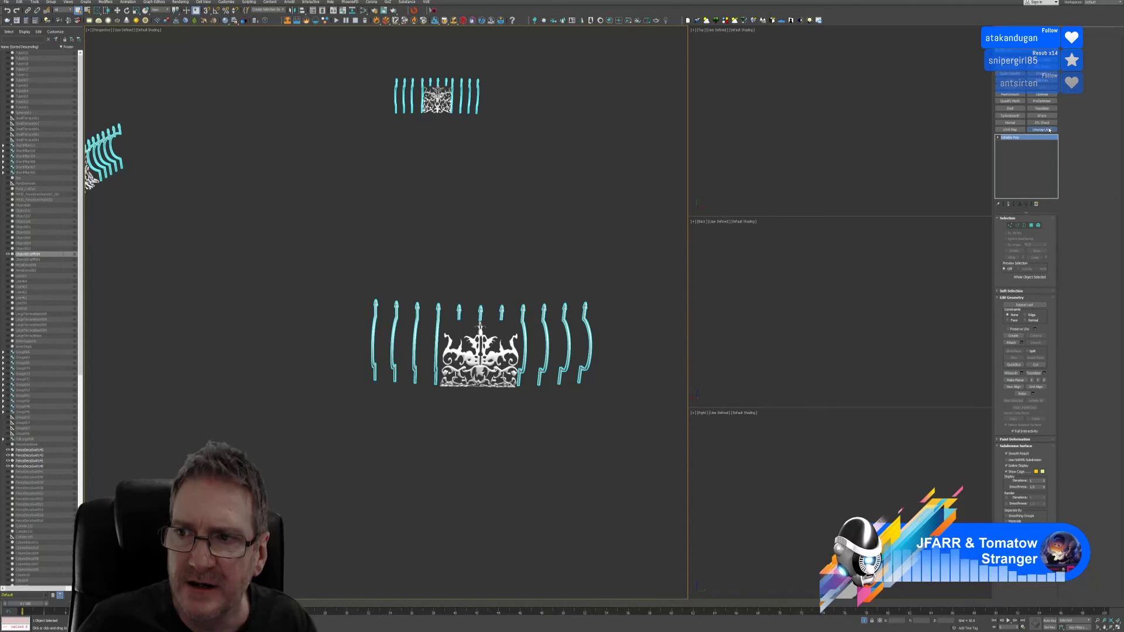
click(1015, 345)
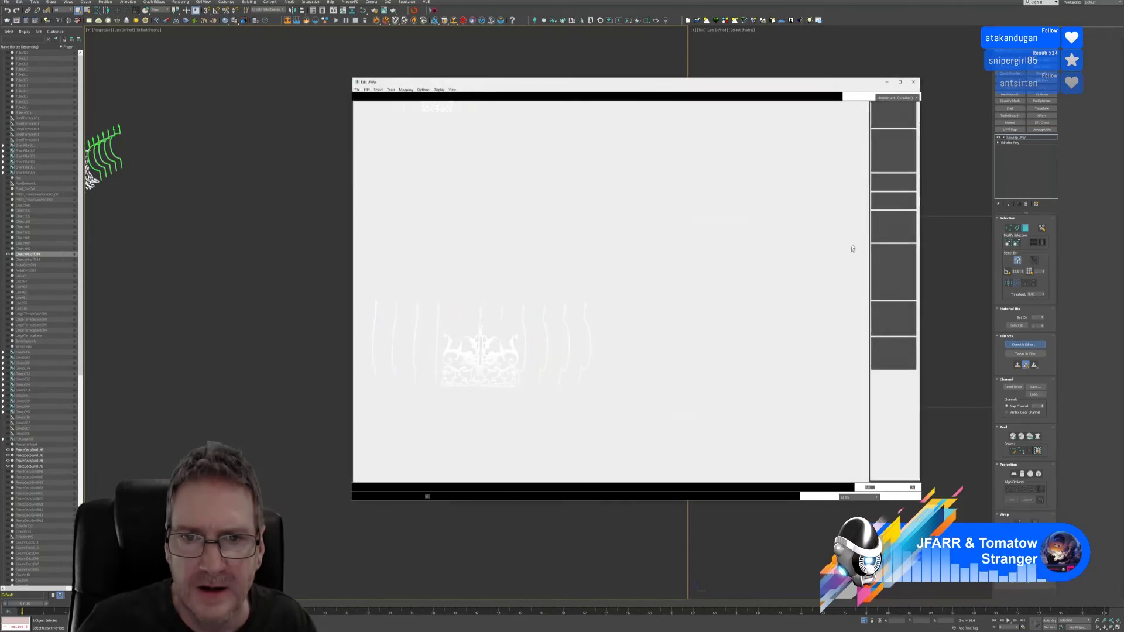
click(915, 82)
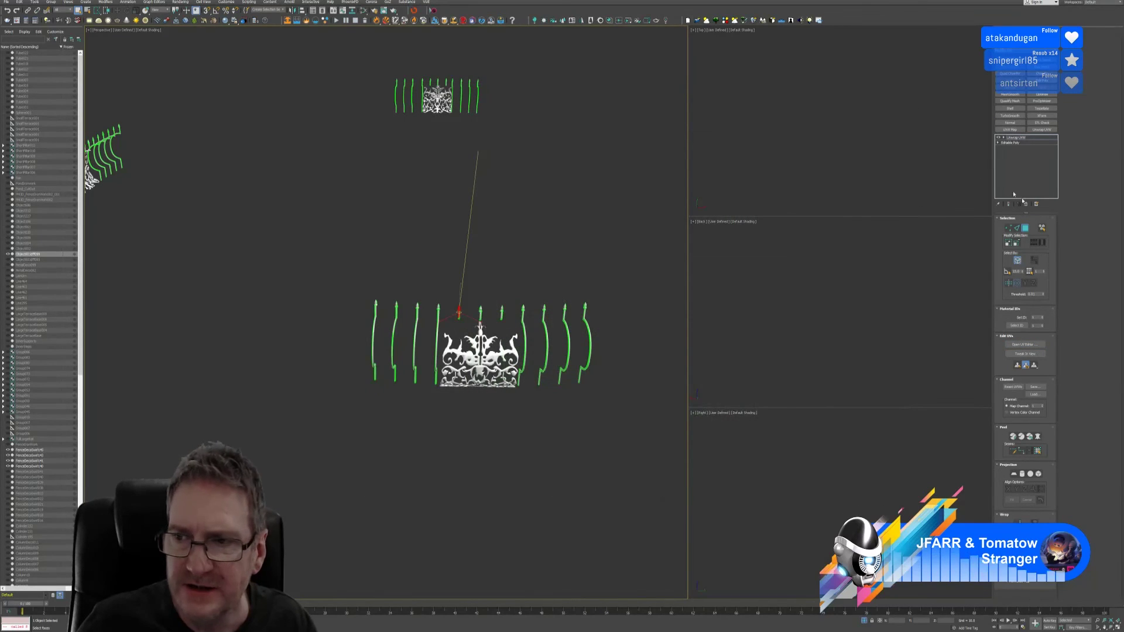
click(1025, 228)
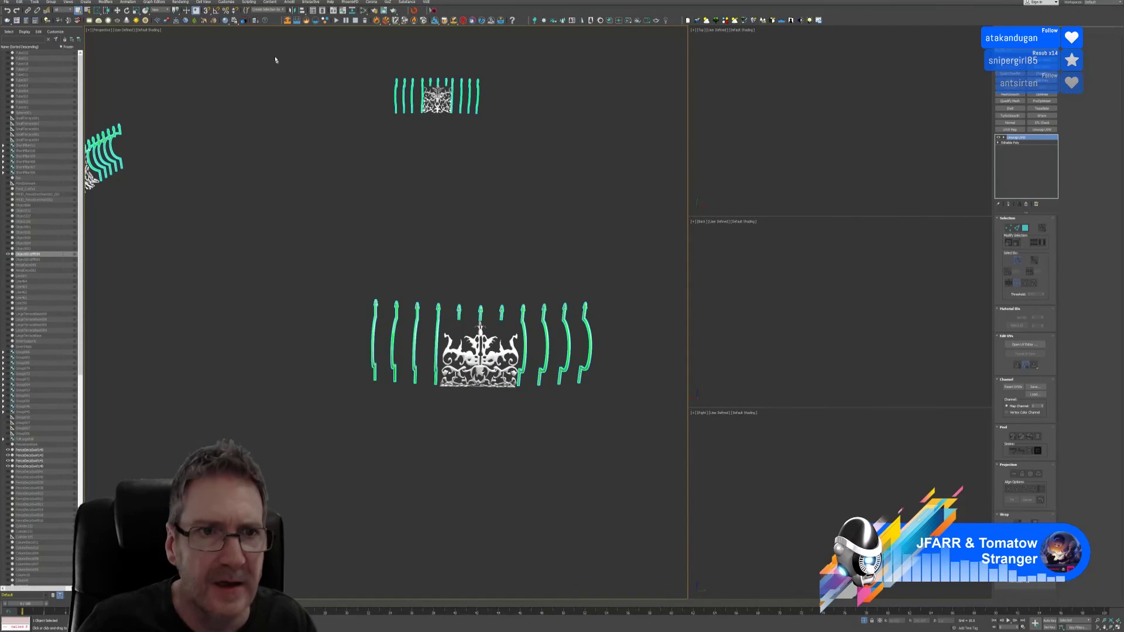
Step: Assign the existing plain white material to the vertical railing bars
click(363, 10)
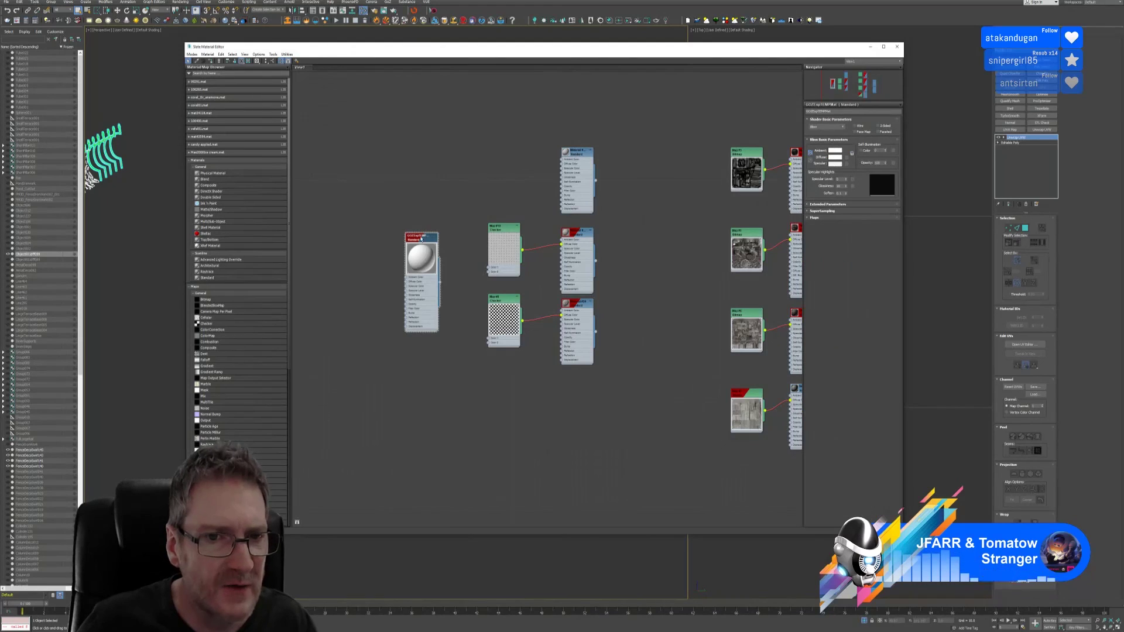
right_click(422, 239)
click(448, 246)
click(897, 46)
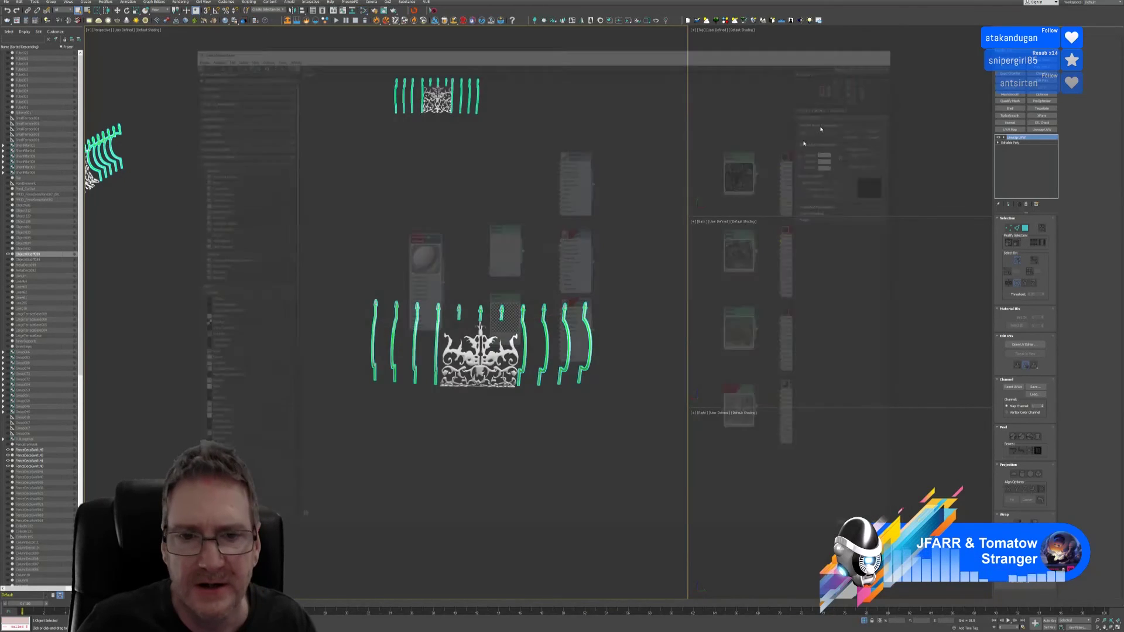
Step: Select the four scrollwork ornament panels together, assign the plain white material to them, and end the isolation
click(479, 357)
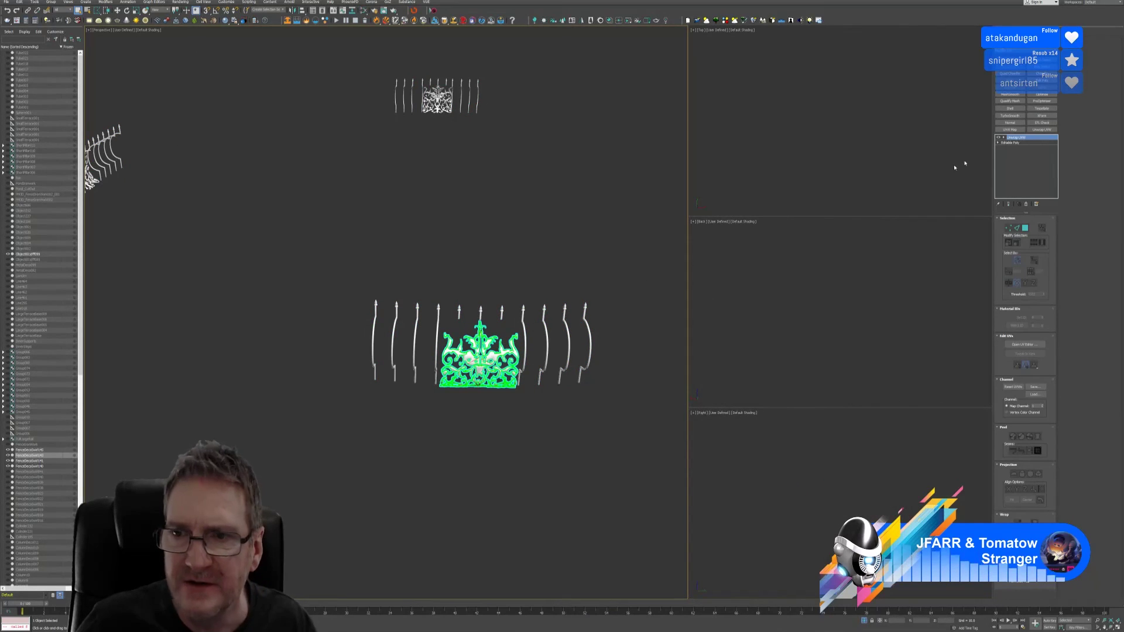
scroll(326, 213, down, 5)
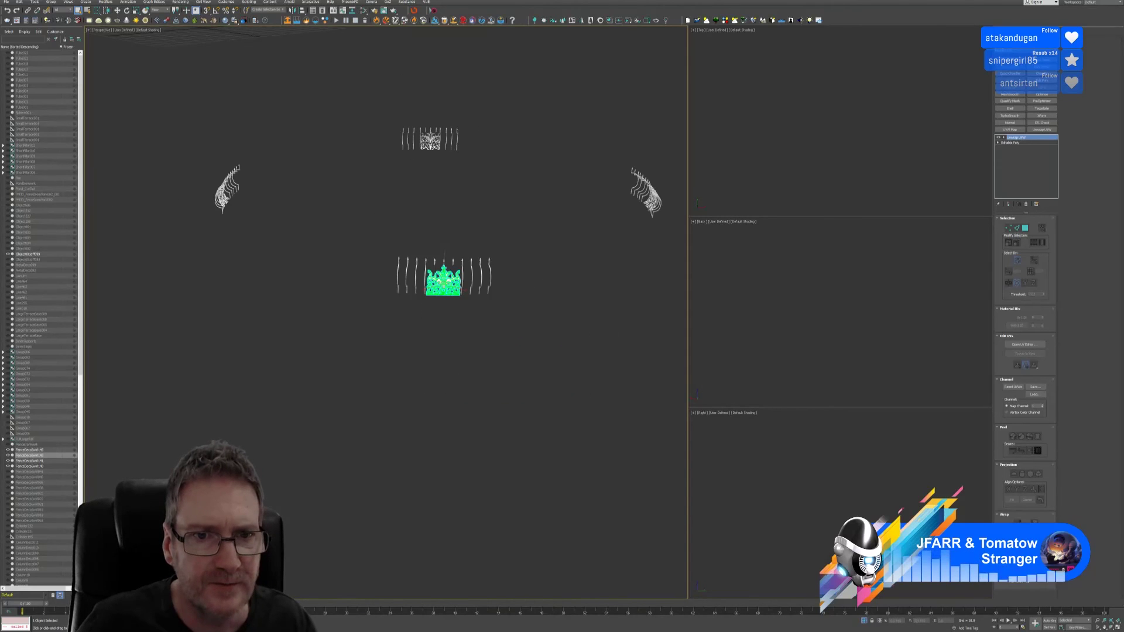
ctrl+click(431, 142)
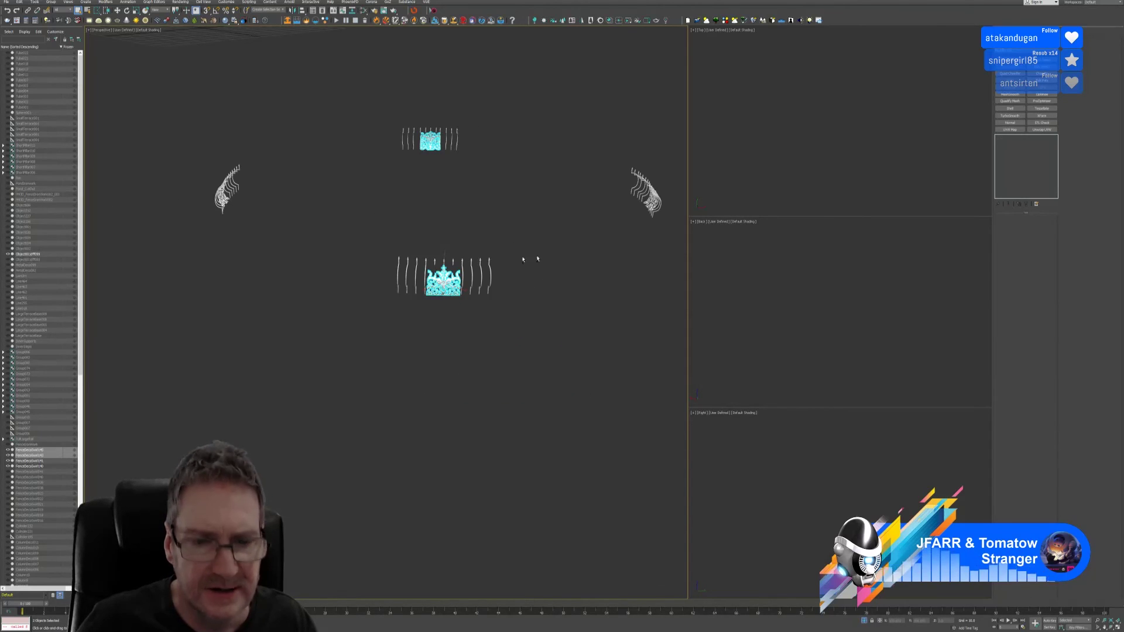
alt+middle_drag(448, 226, 504, 192)
ctrl+click(530, 150)
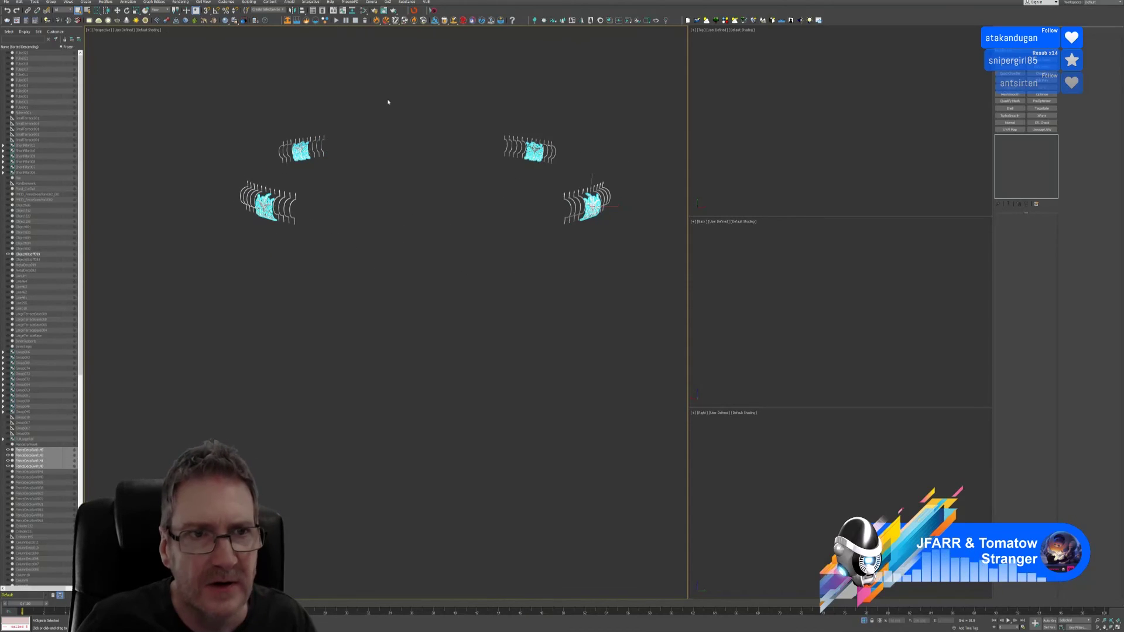
click(362, 11)
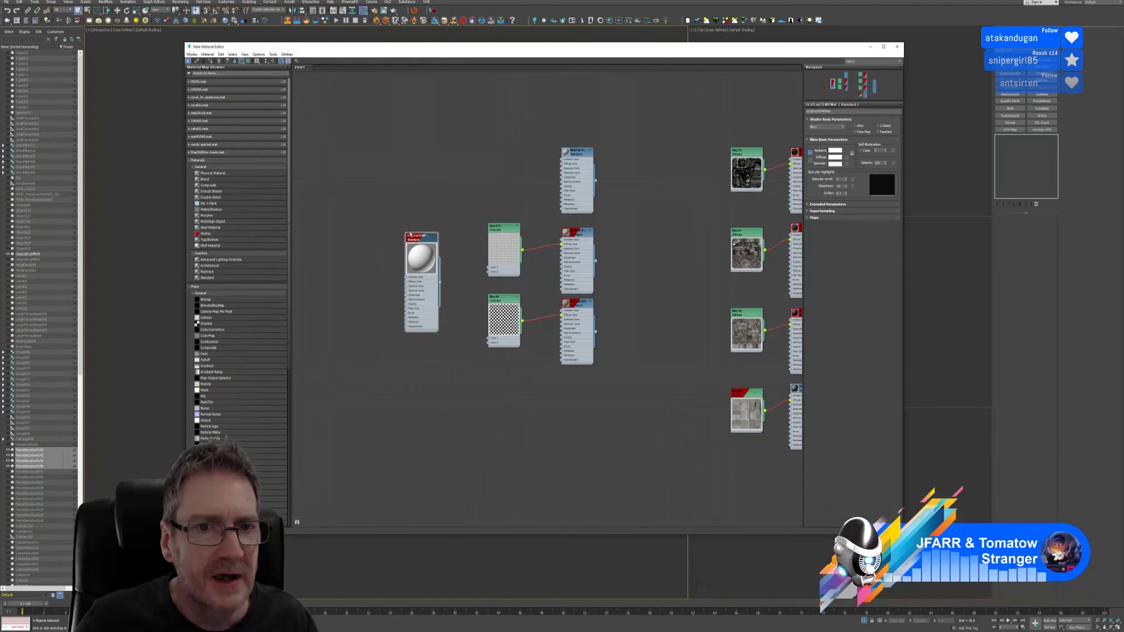
right_click(417, 239)
click(437, 248)
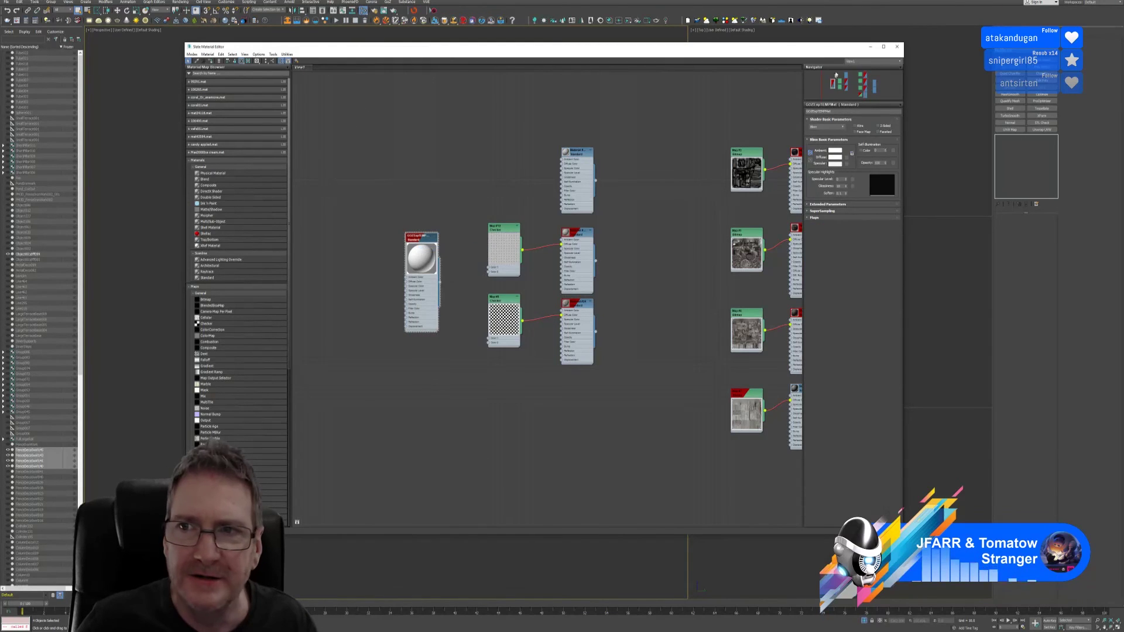
click(897, 47)
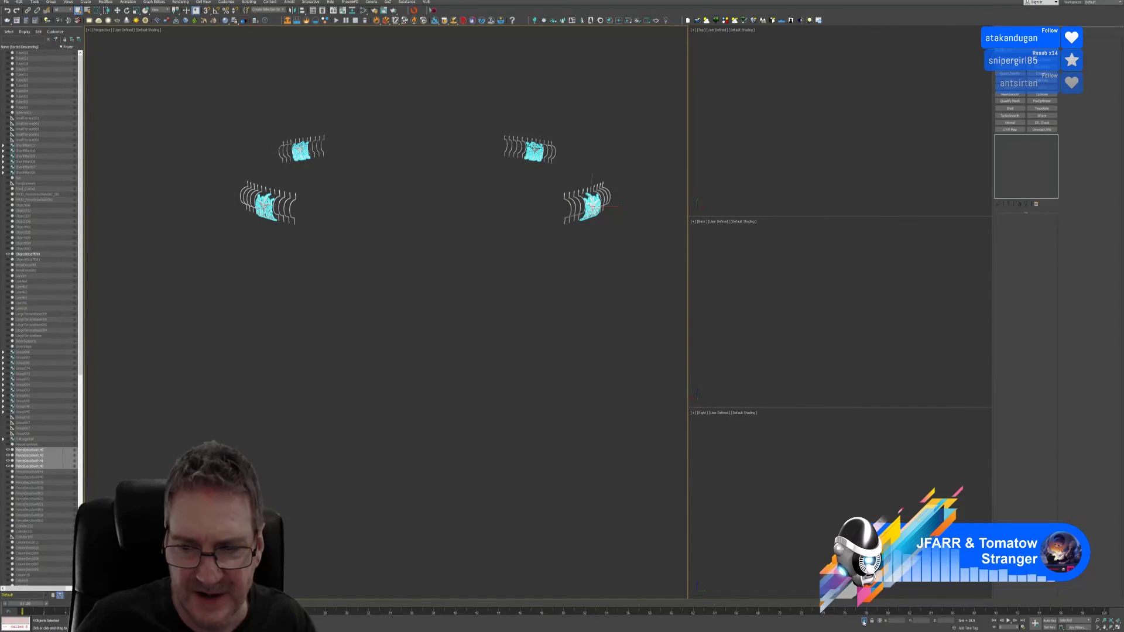
click(864, 623)
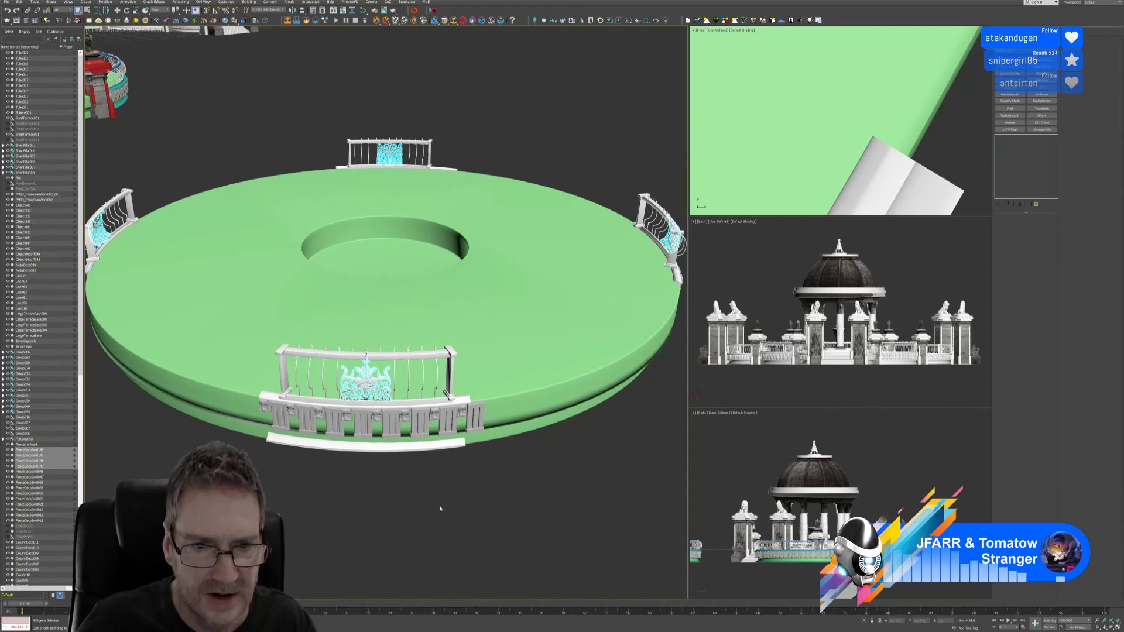
click(440, 509)
middle_drag(404, 498, 397, 493)
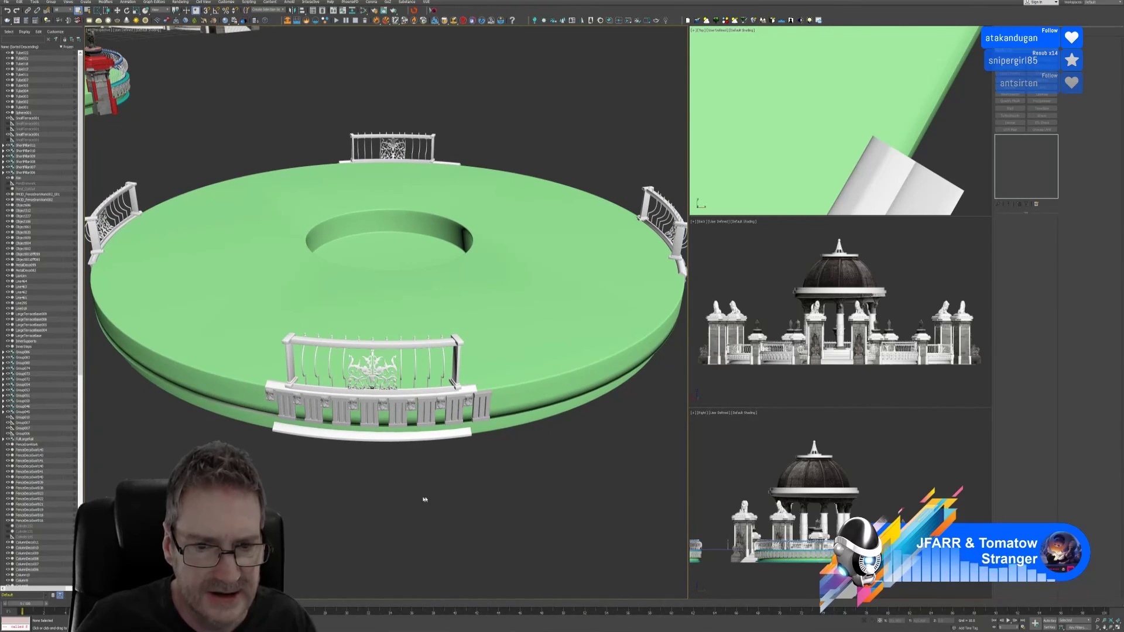
Step: Assign the plain white material to the rectangular slotted panels beneath the four terrace railings
click(410, 410)
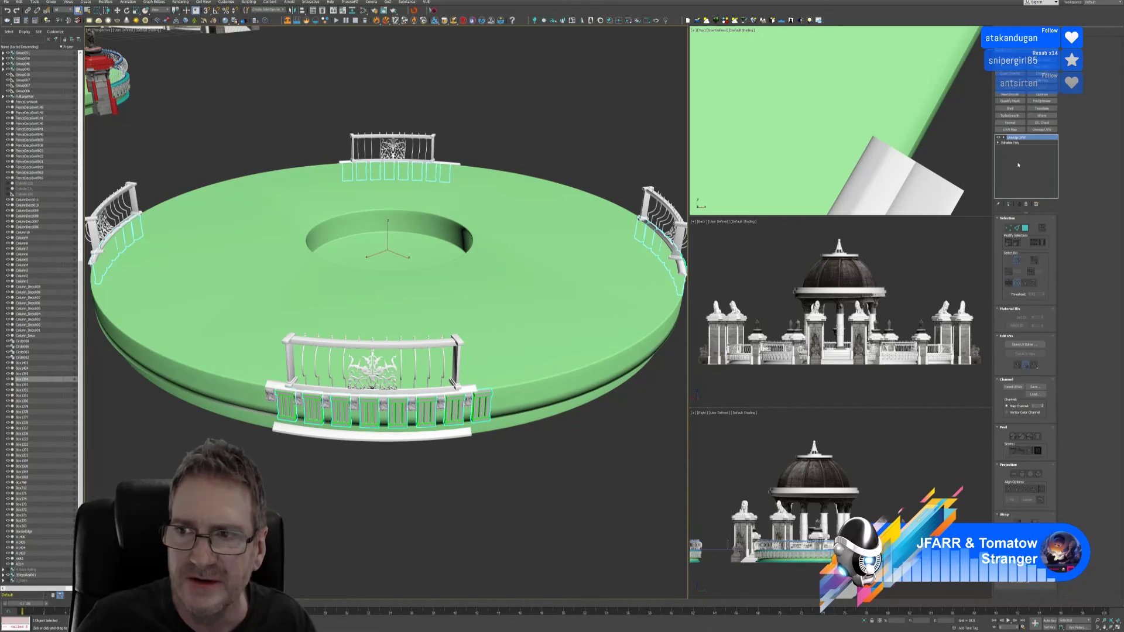
click(364, 10)
right_click(422, 240)
click(448, 249)
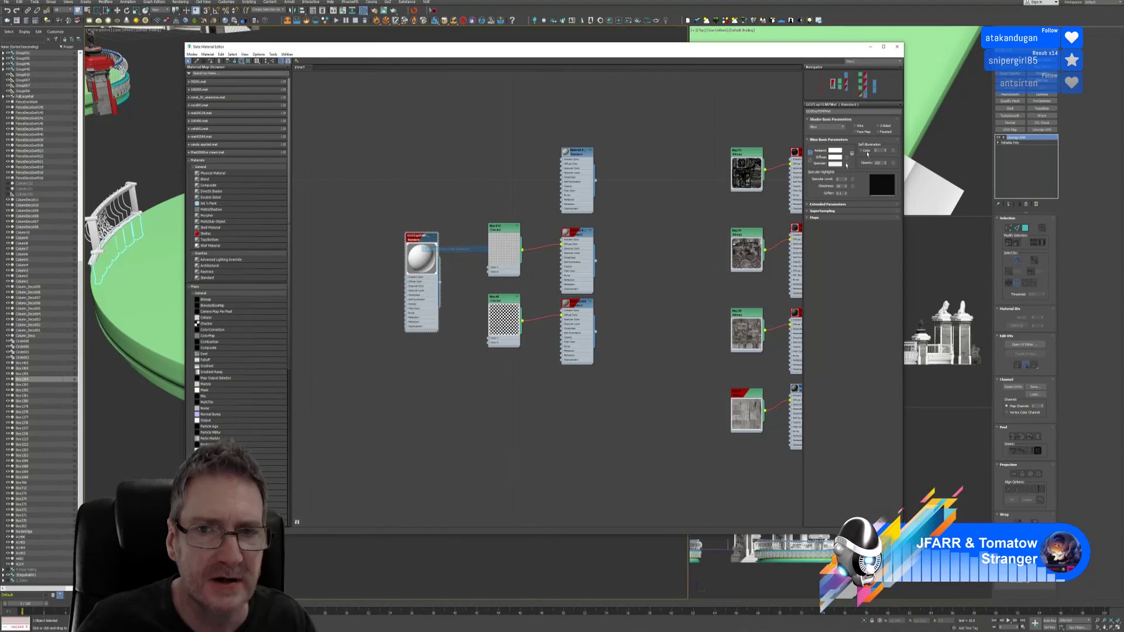
click(897, 46)
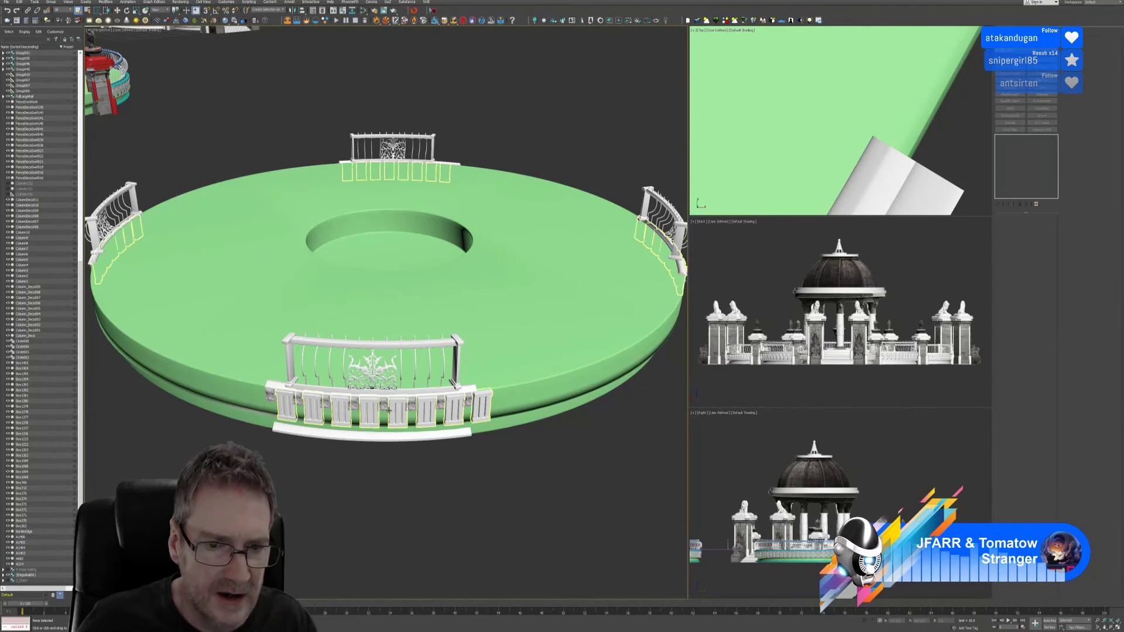
Step: Assign the plain white material to the small blocks between the slotted panels beneath the railings
key(3)
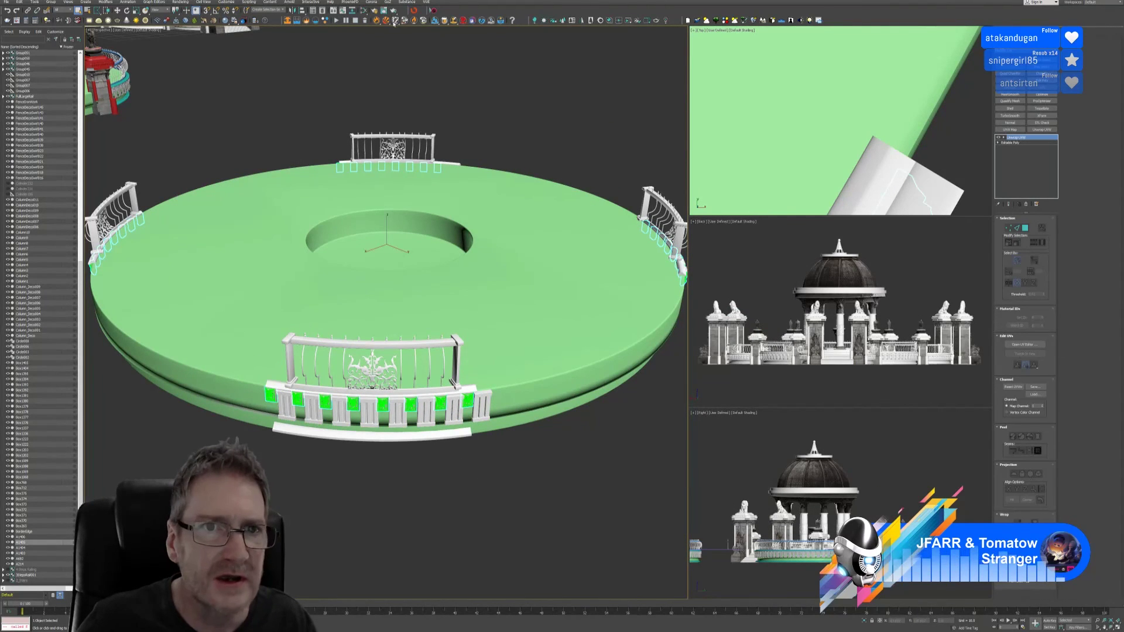
click(364, 11)
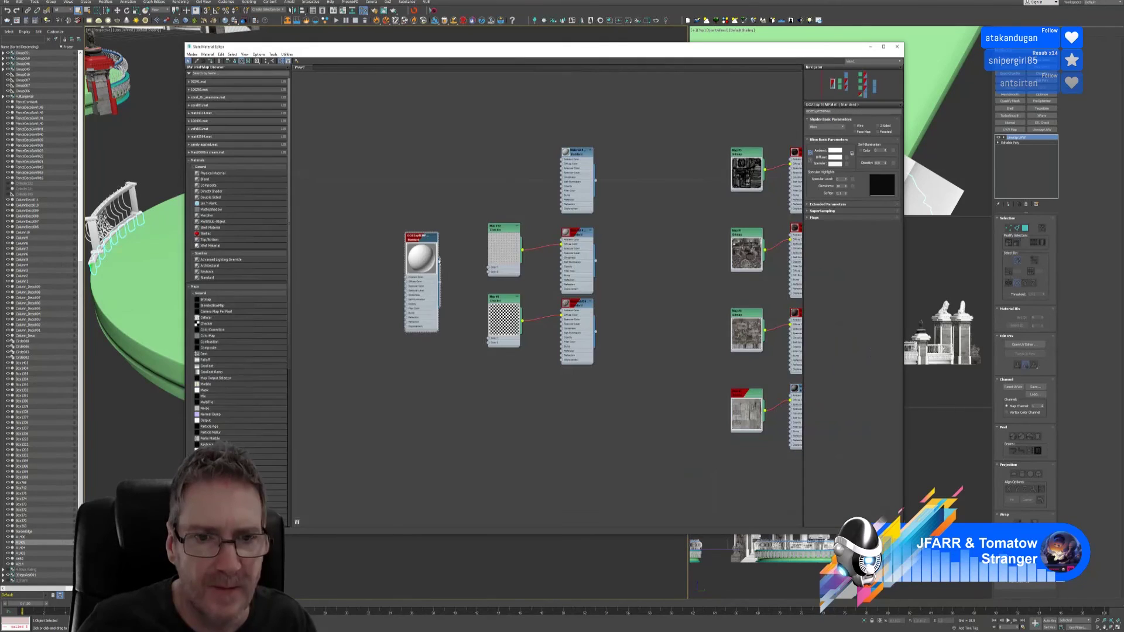
right_click(421, 241)
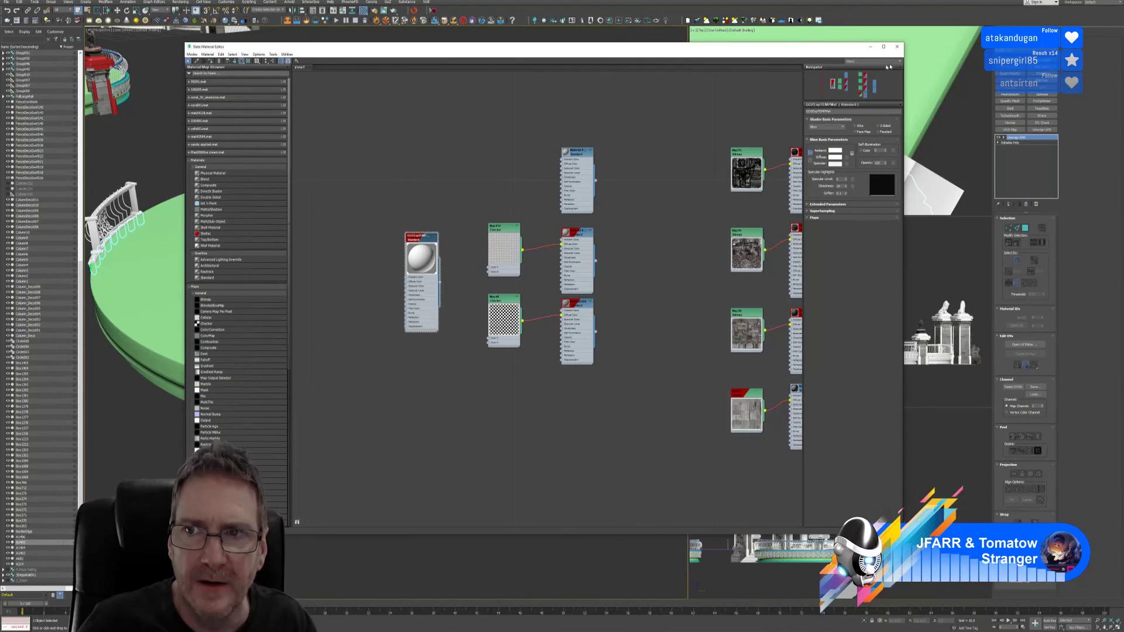
click(897, 47)
click(373, 512)
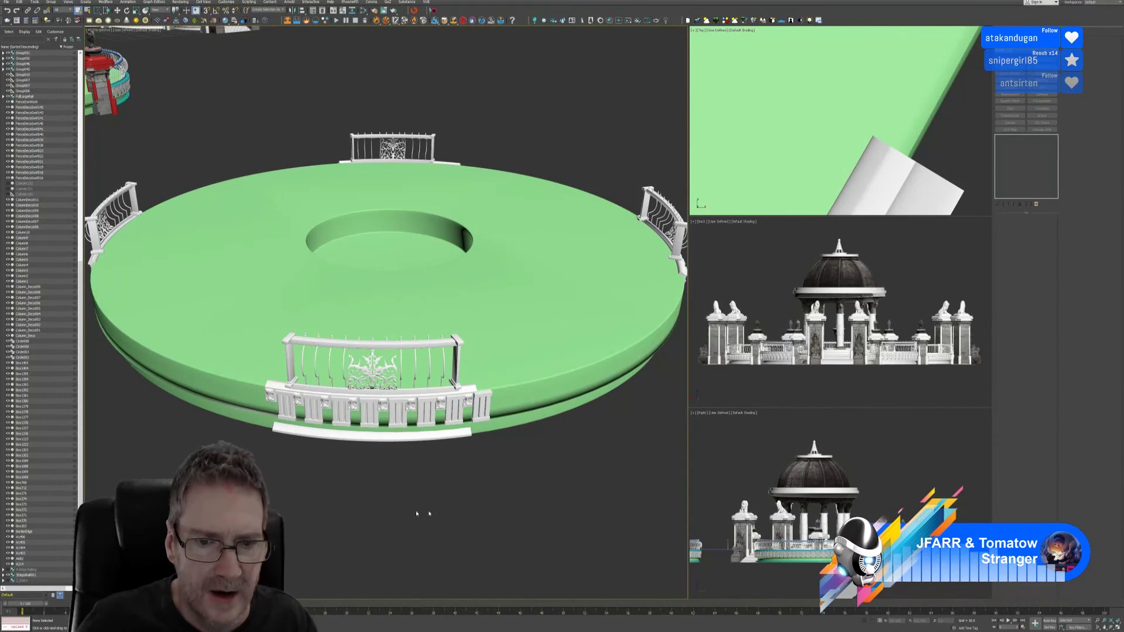
Step: Add an Unwrap UVW modifier to the round green terrace base and check its layout in the UV editor
click(514, 413)
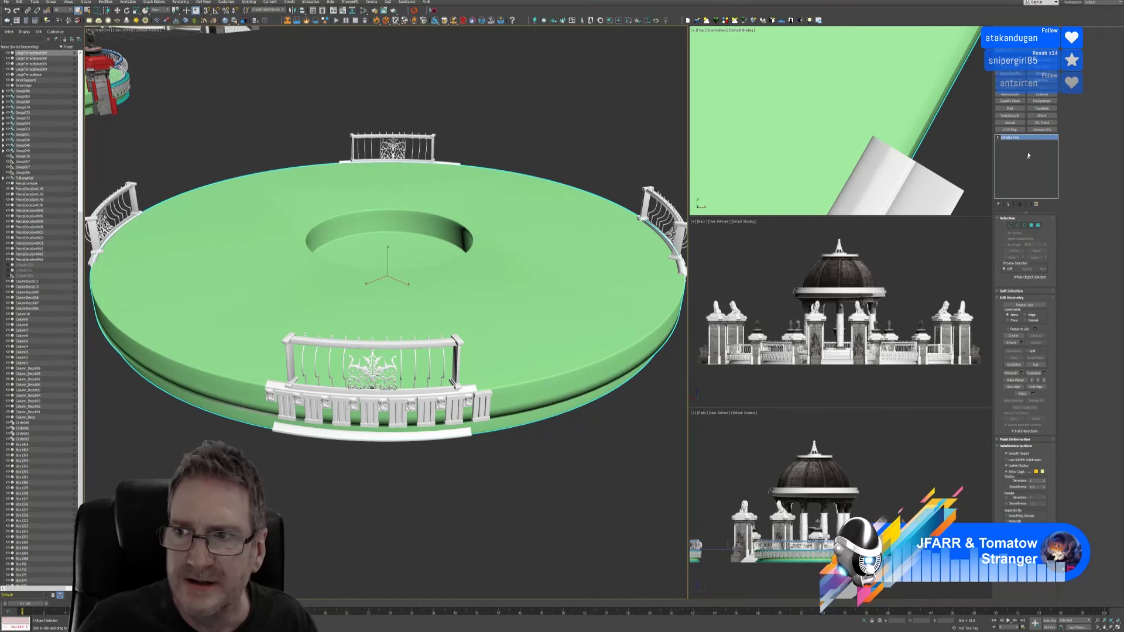
click(1042, 130)
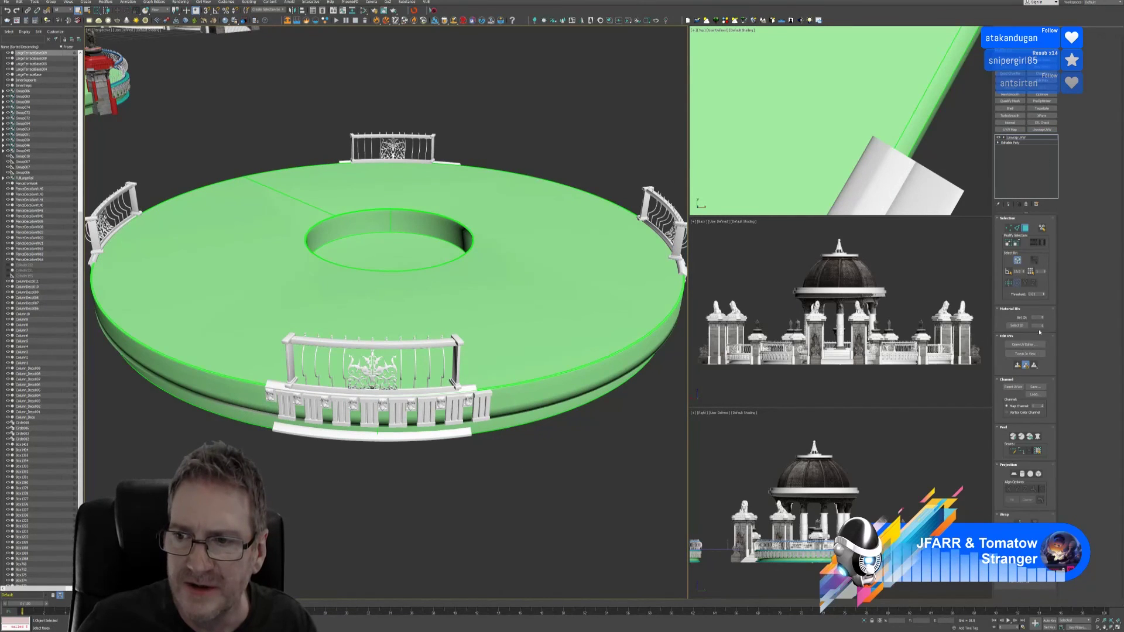
click(1029, 344)
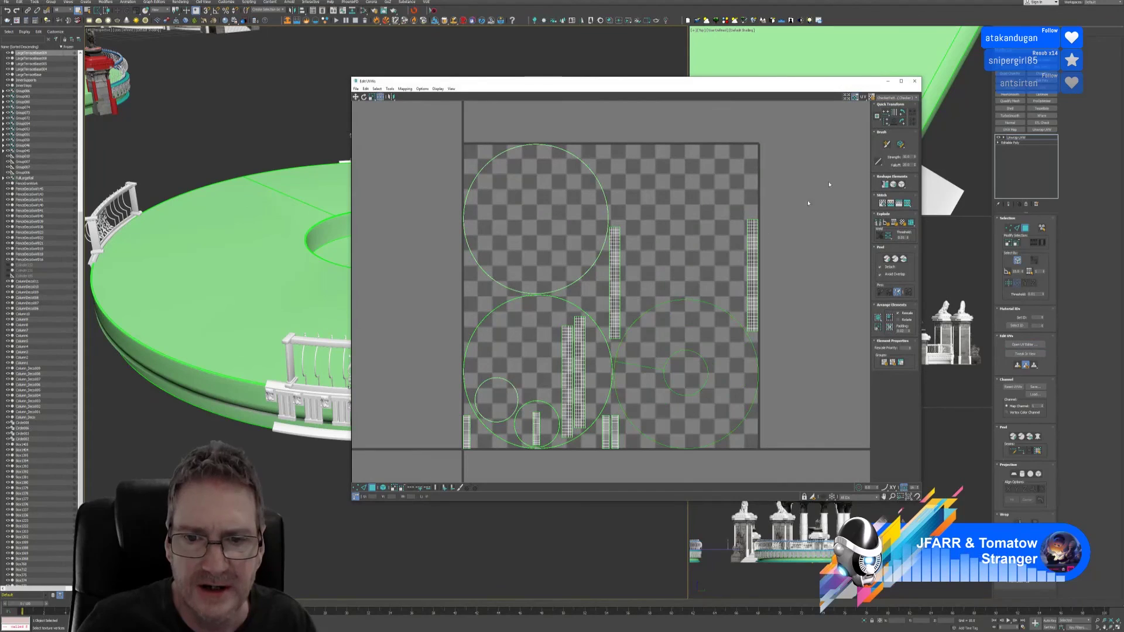
click(914, 81)
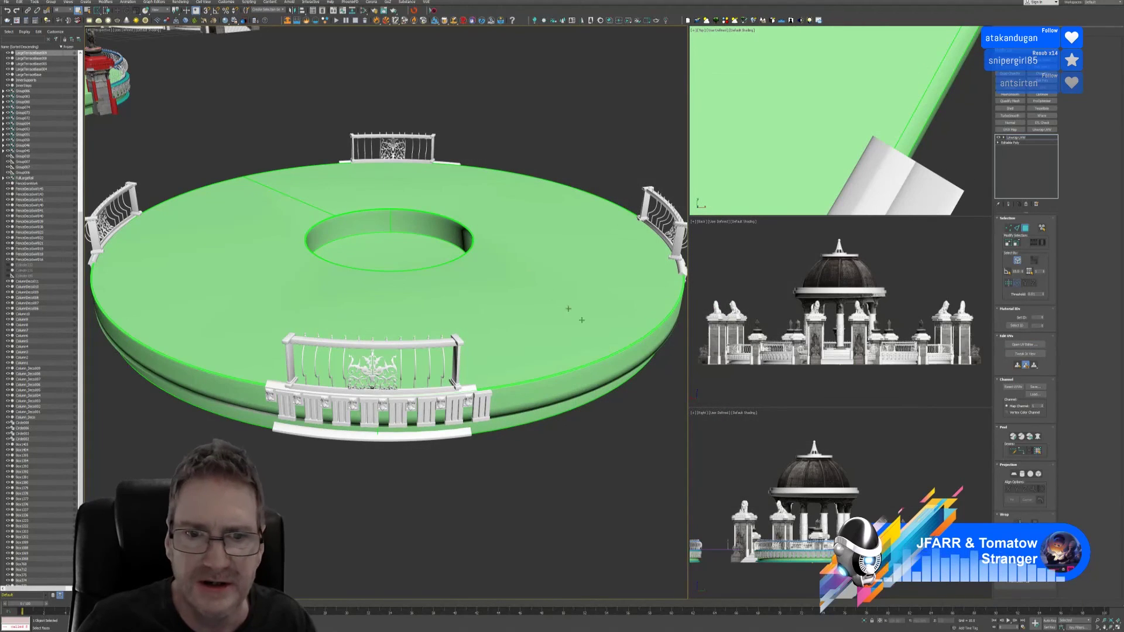
Step: Assign the plain white material to the round green terrace base
click(363, 10)
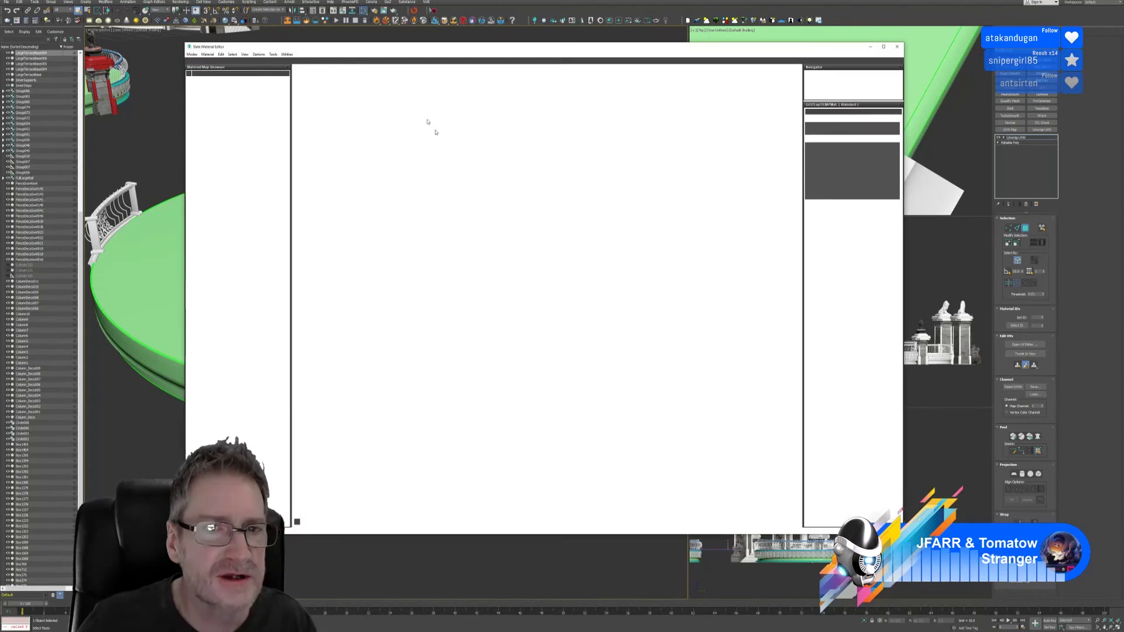
right_click(421, 242)
click(448, 251)
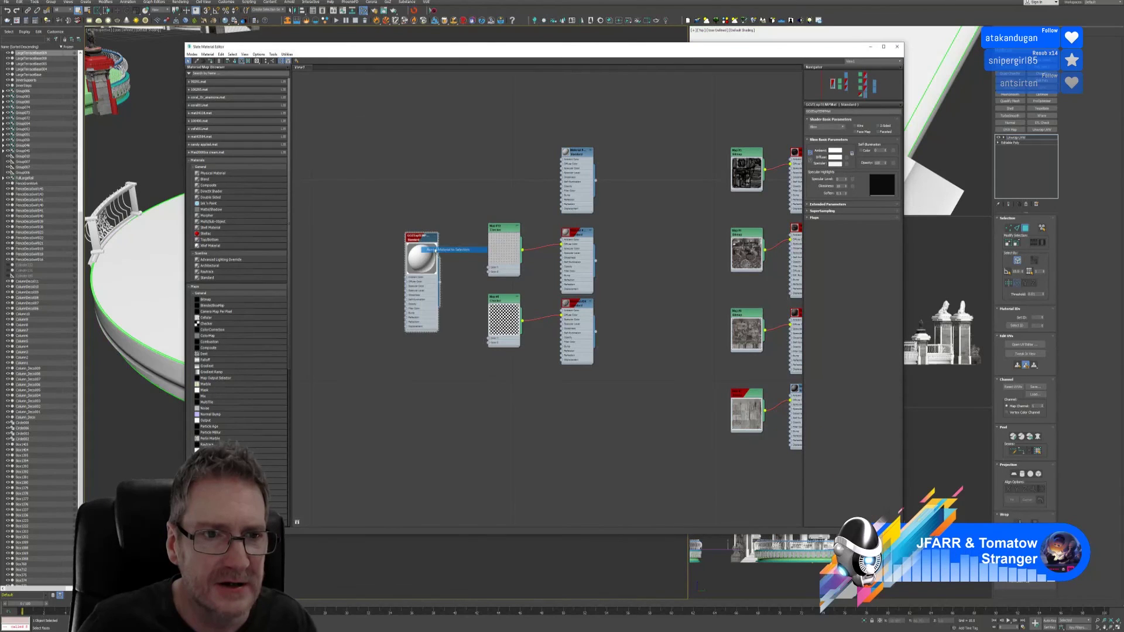
click(897, 47)
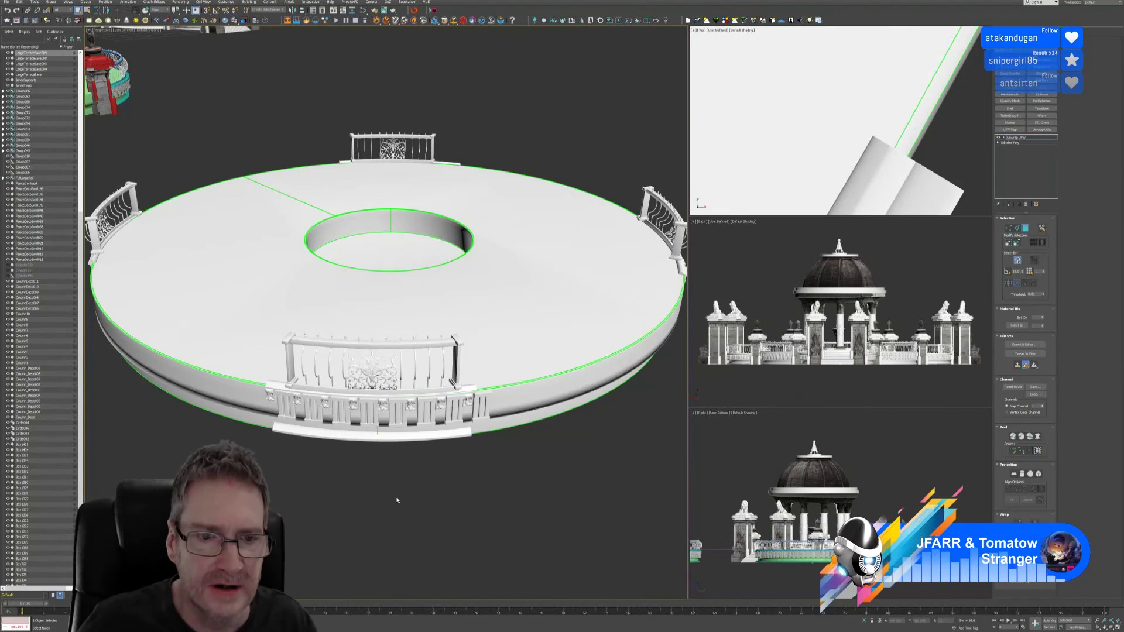
scroll(397, 500, down, 3)
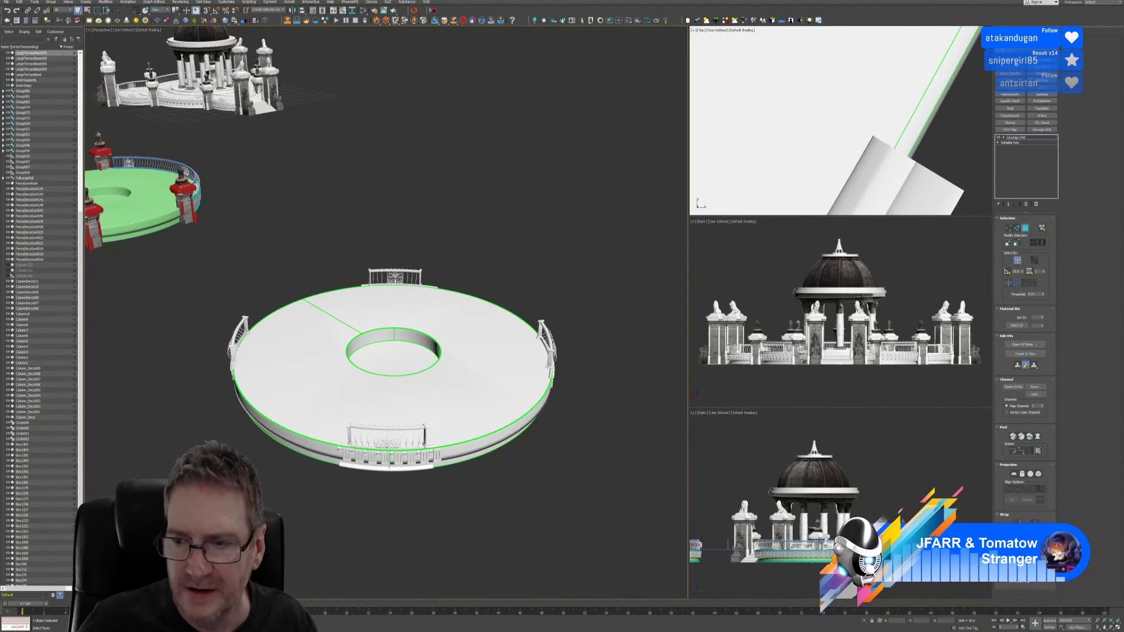
Step: Survey the white terrace, the remaining green terrace assemblies and the gazebo from above and in perspective
click(1009, 549)
scroll(498, 480, down, 5)
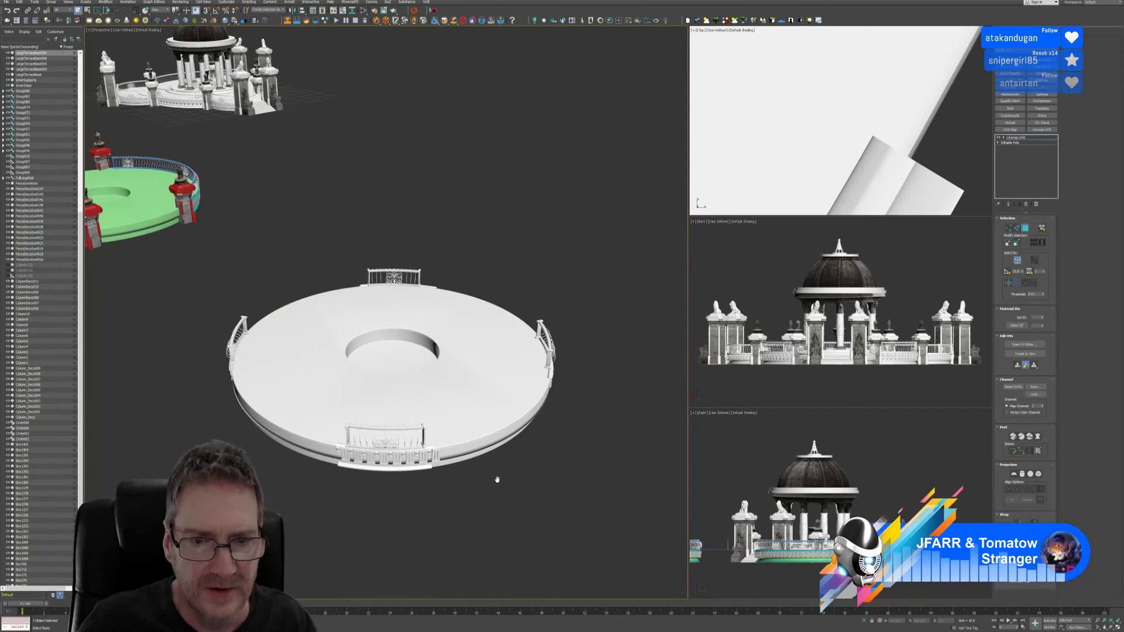
alt+middle_drag(497, 484, 462, 487)
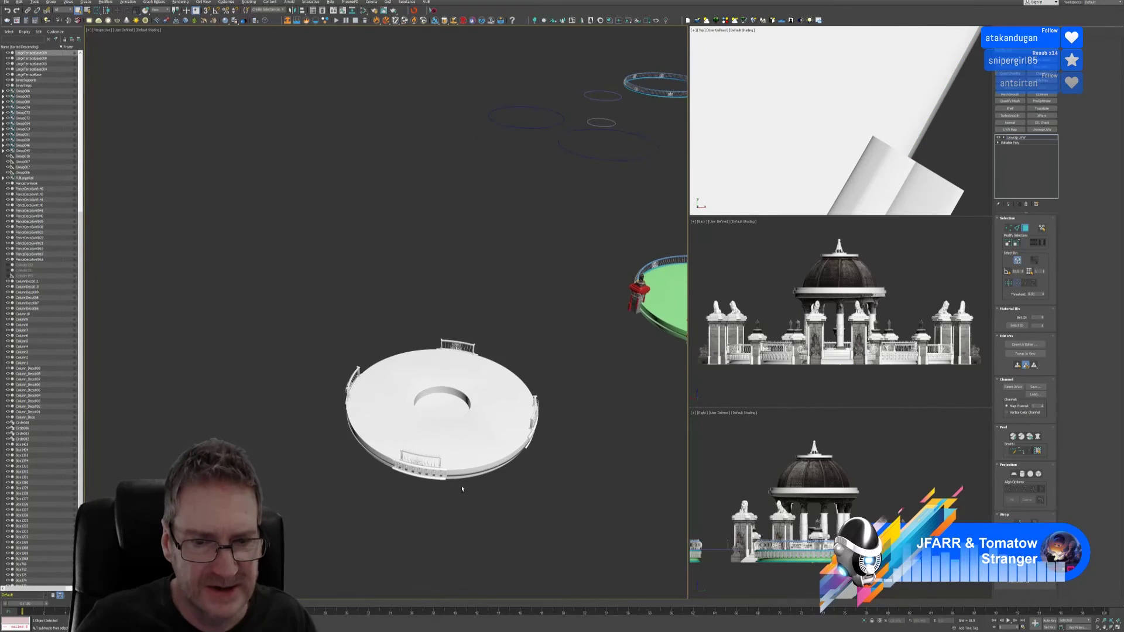
middle_drag(520, 466, 251, 460)
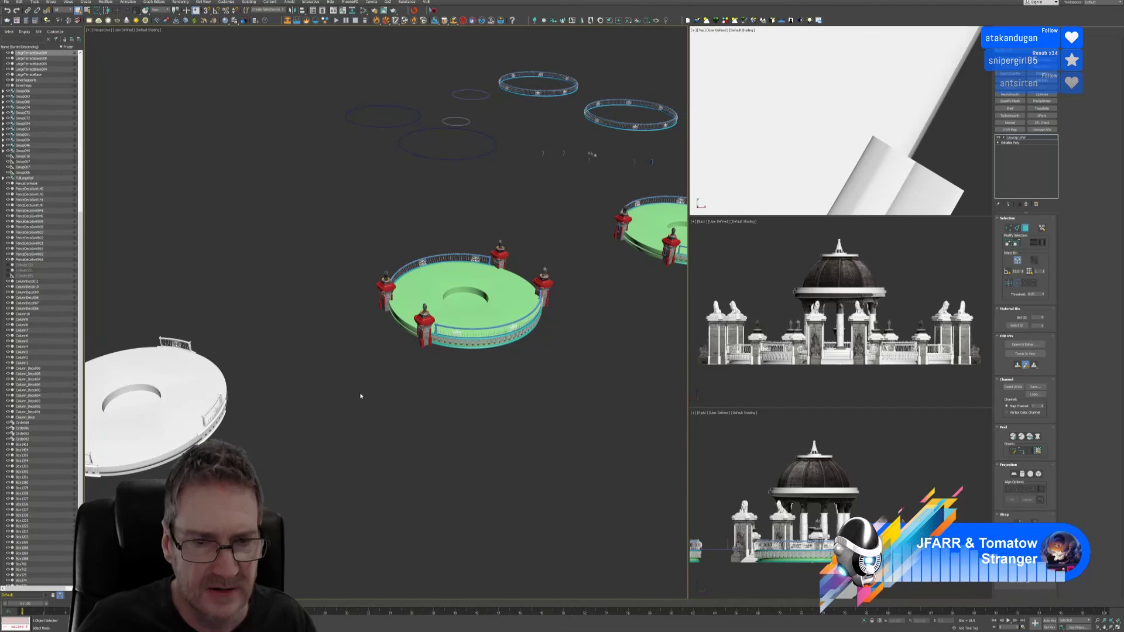
scroll(807, 146, down, 8)
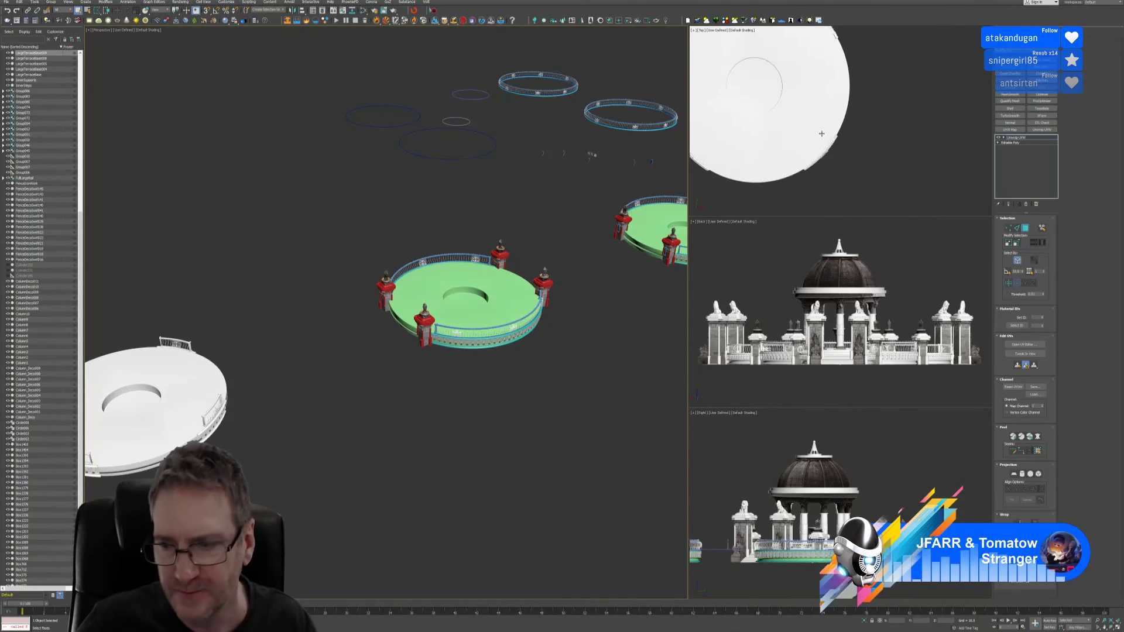
scroll(806, 146, down, 4)
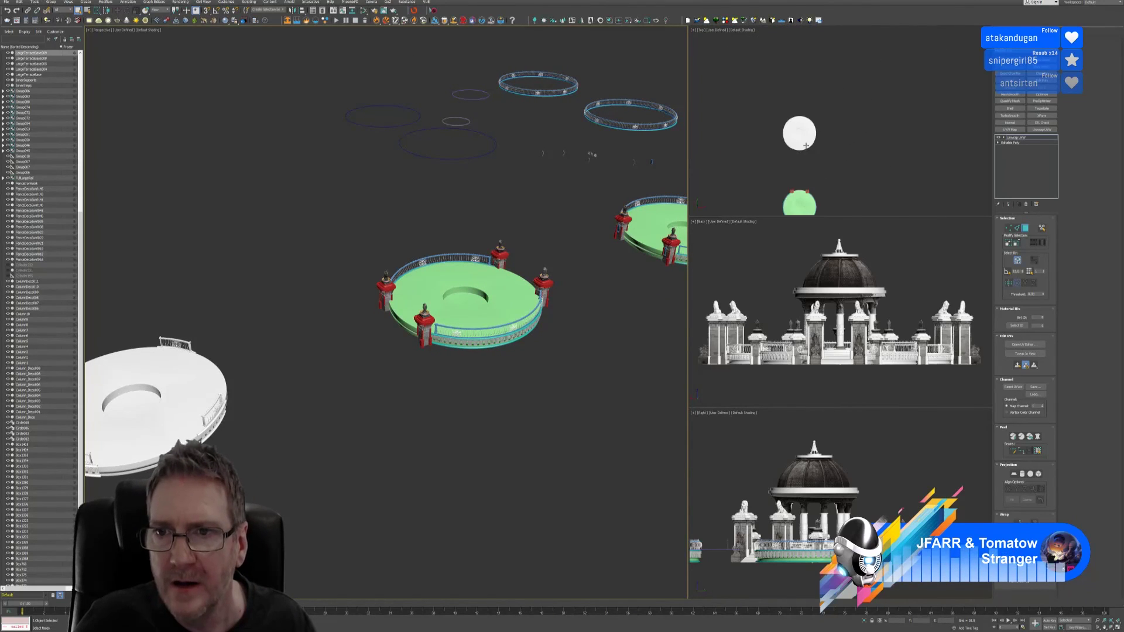
middle_drag(808, 169, 854, 92)
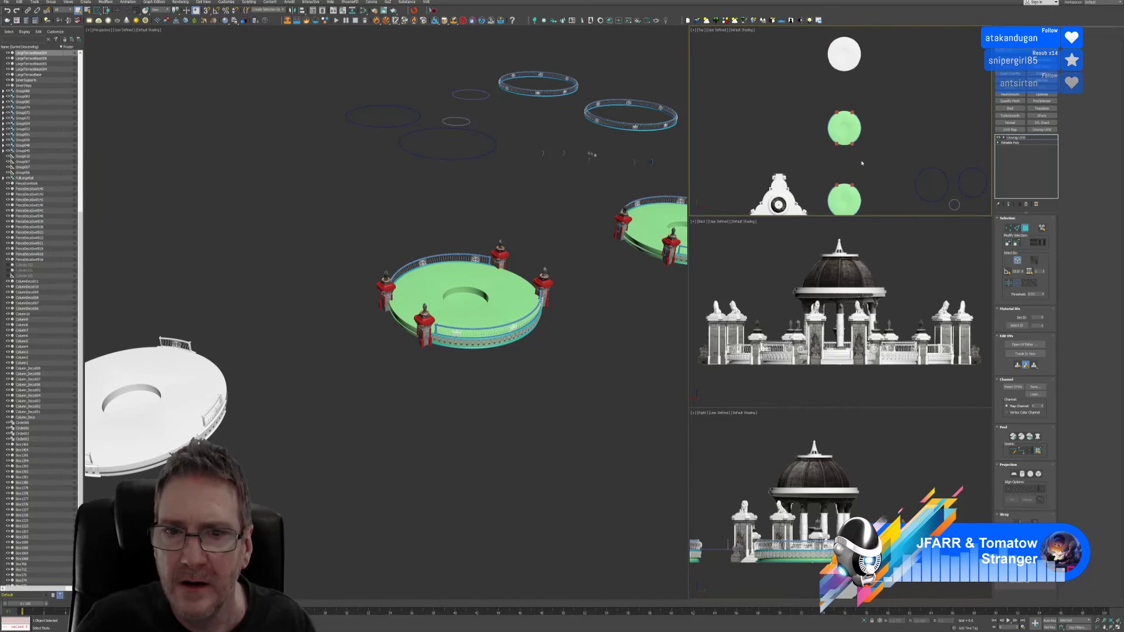
click(785, 174)
key(z)
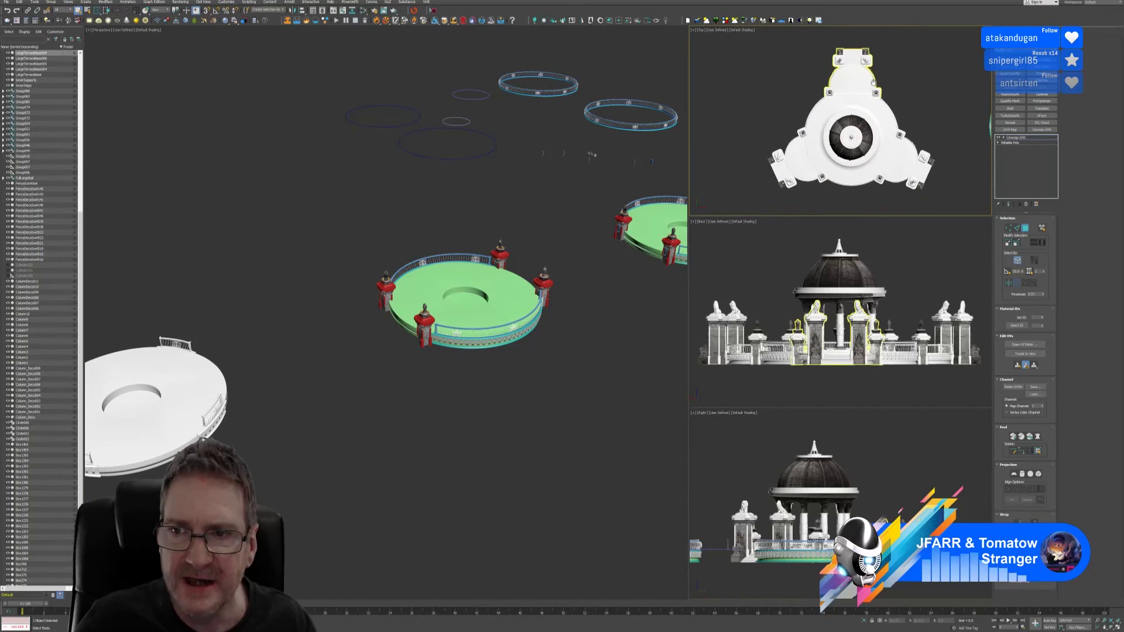
click(941, 130)
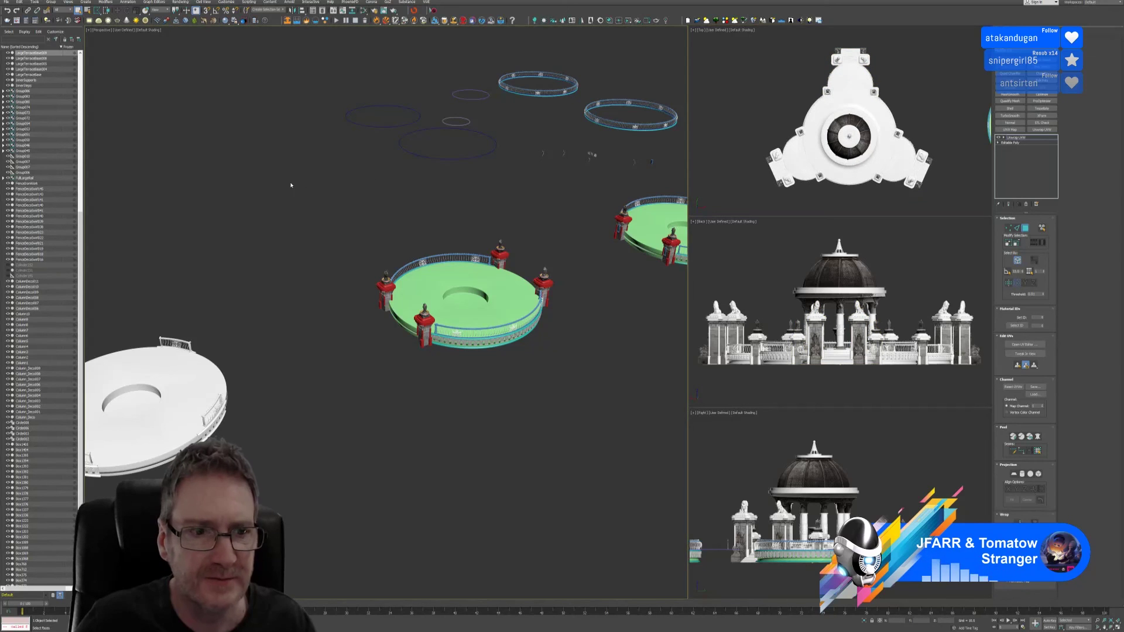
alt+middle_drag(289, 181, 362, 378)
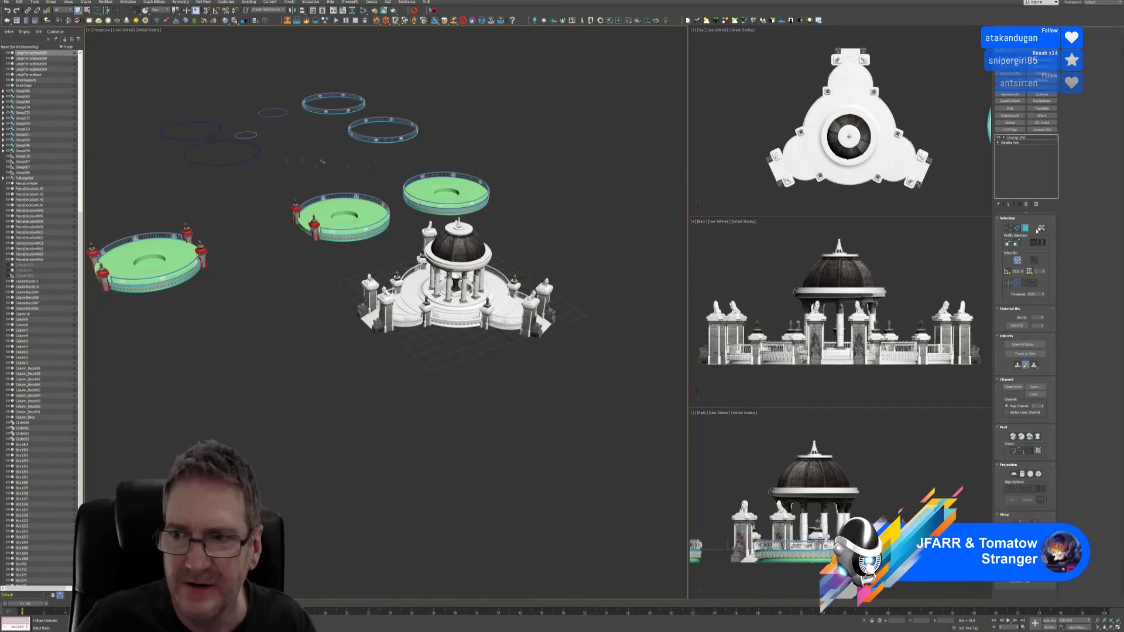
Step: Leave UV sub-object editing, select the gazebo's round inner steps and examine the whole gazebo up close from several angles
key(ctrl+b)
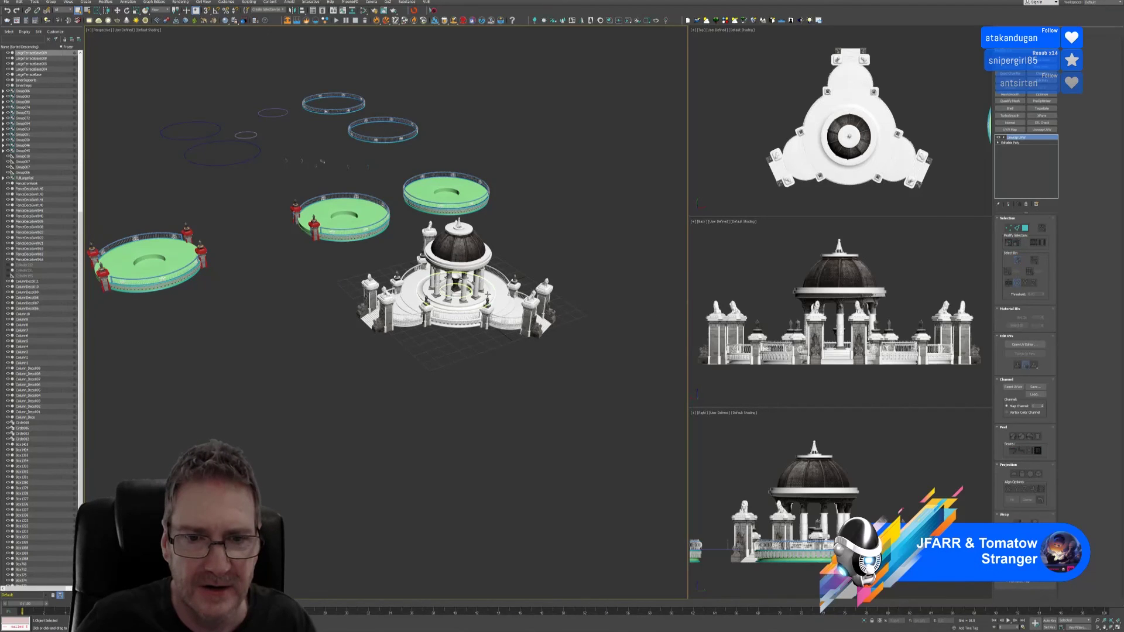
click(463, 292)
alt+middle_drag(339, 377, 399, 392)
scroll(434, 353, up, 5)
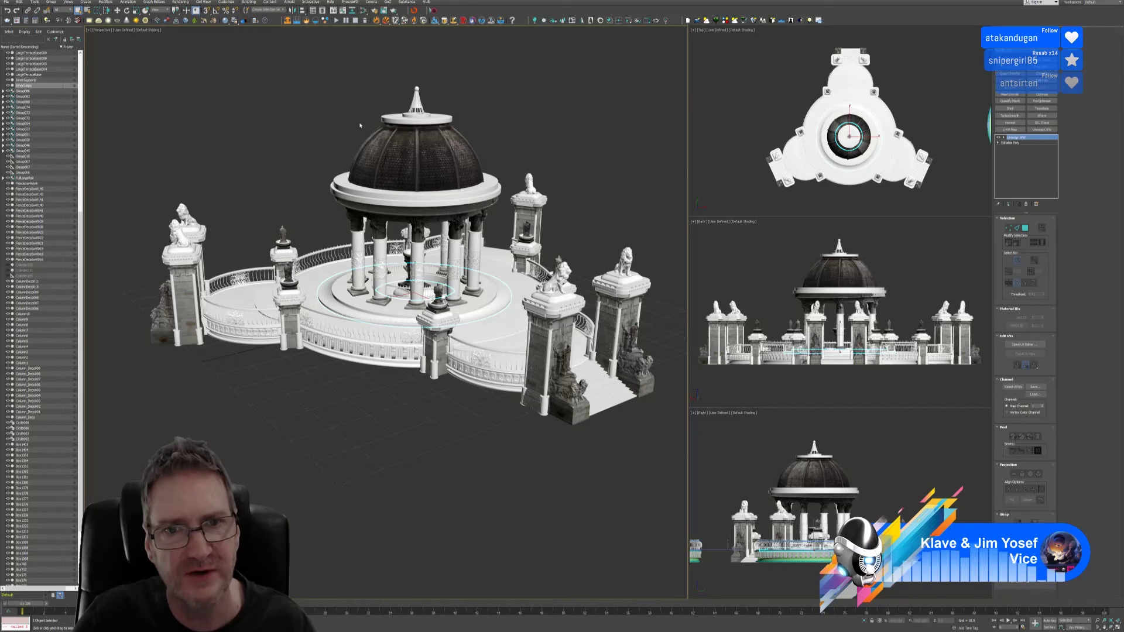
alt+middle_drag(503, 113, 494, 175)
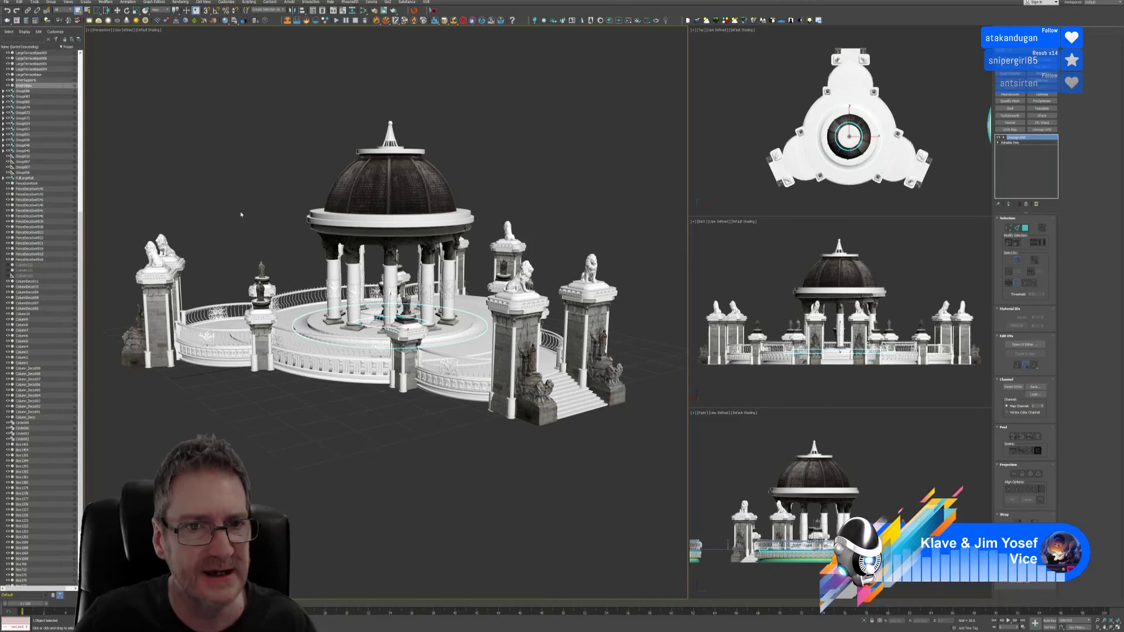
Step: Clear the selection and save the scene to its existing file
click(539, 188)
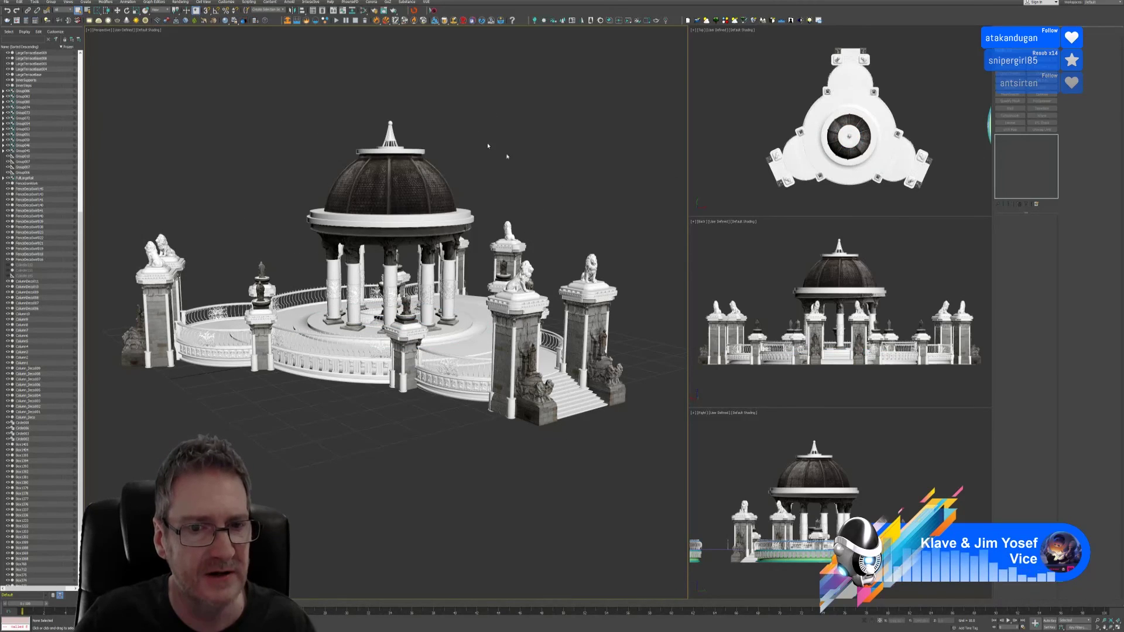
middle_drag(531, 196, 526, 205)
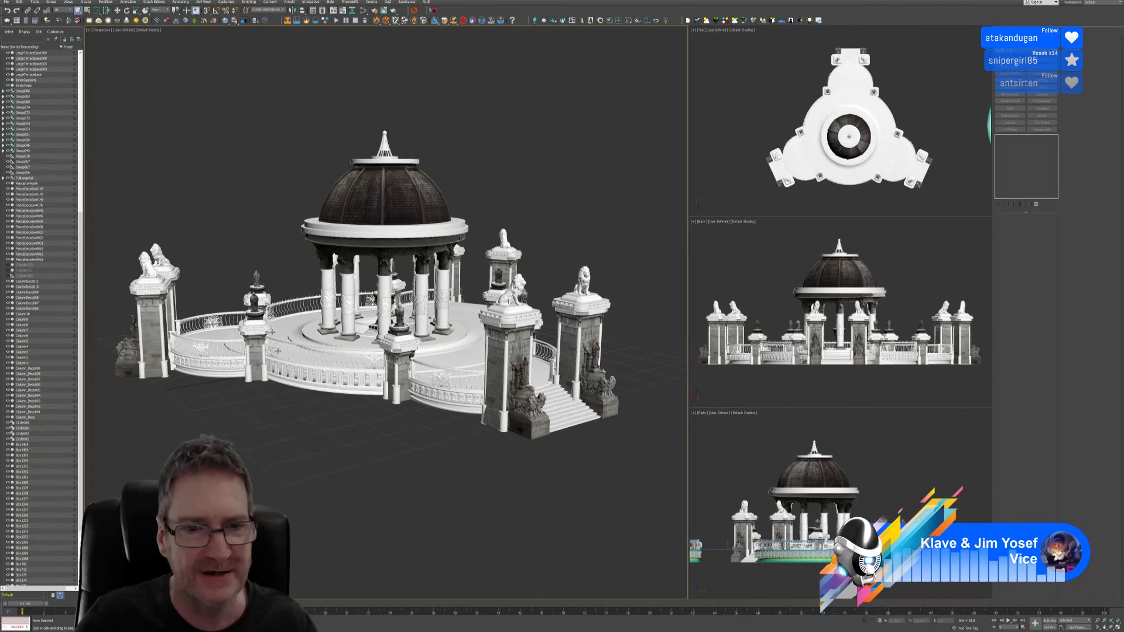
click(6, 2)
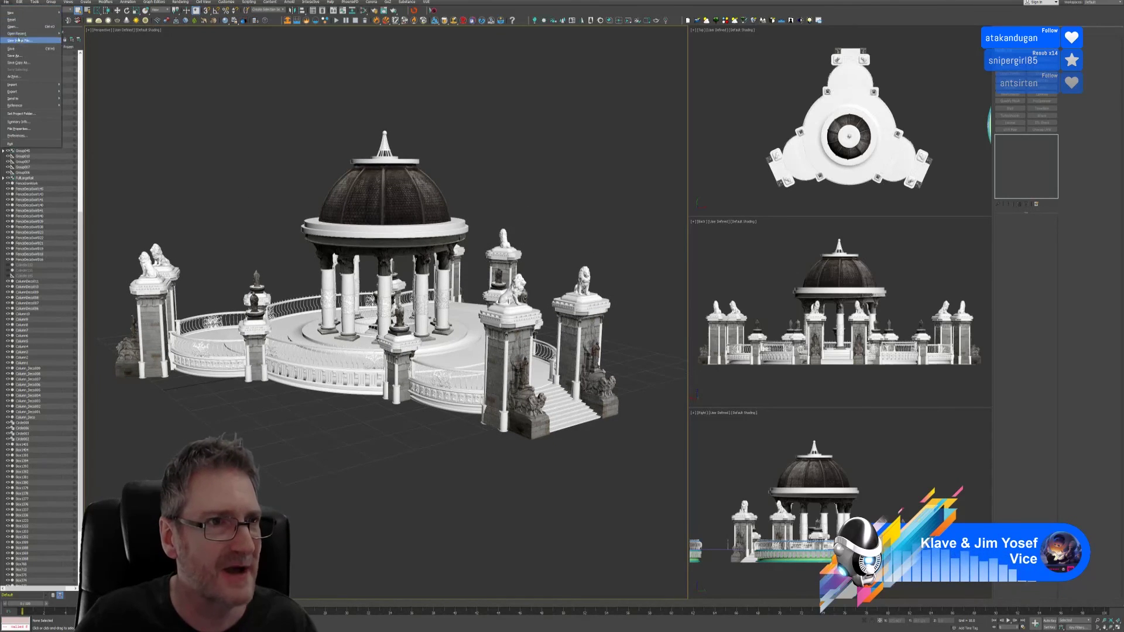
click(14, 48)
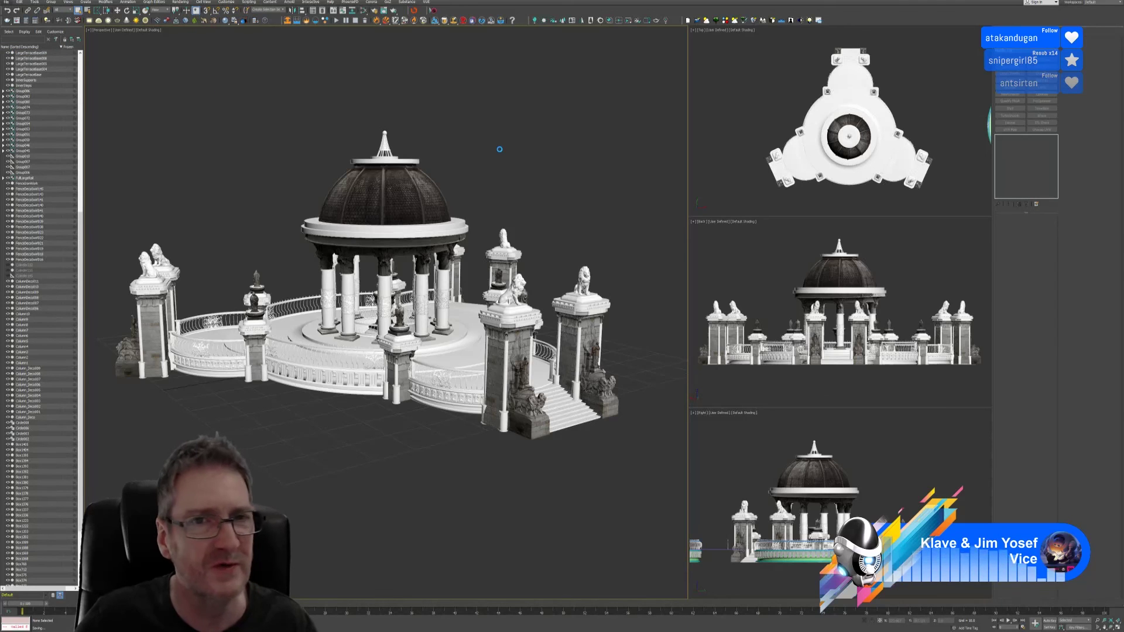